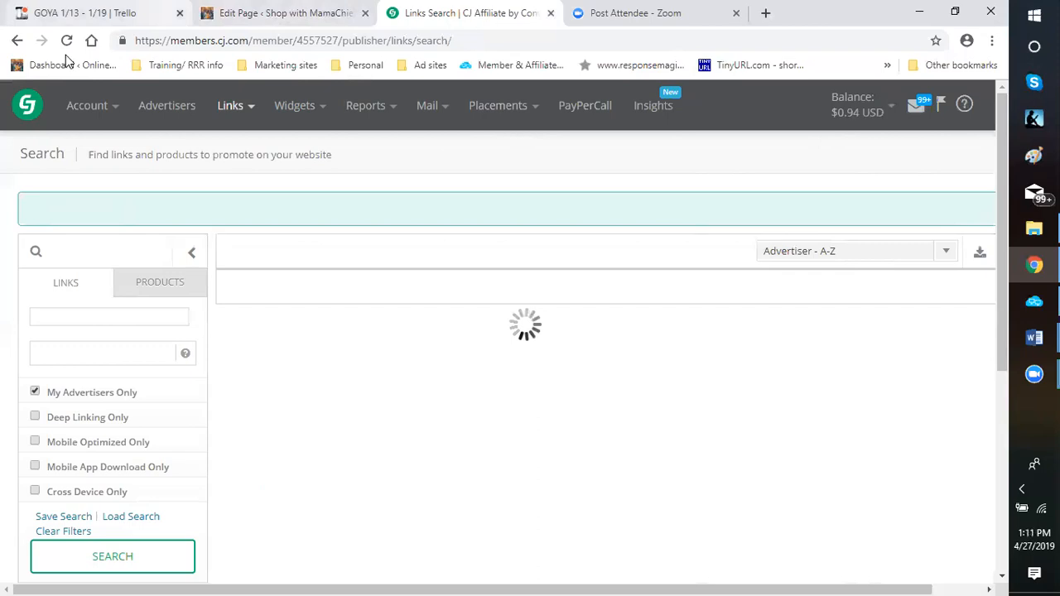
Close the Trello tab and switch to the WordPress page editor after checking the CJ Affiliate links search page
middle_click(96, 18)
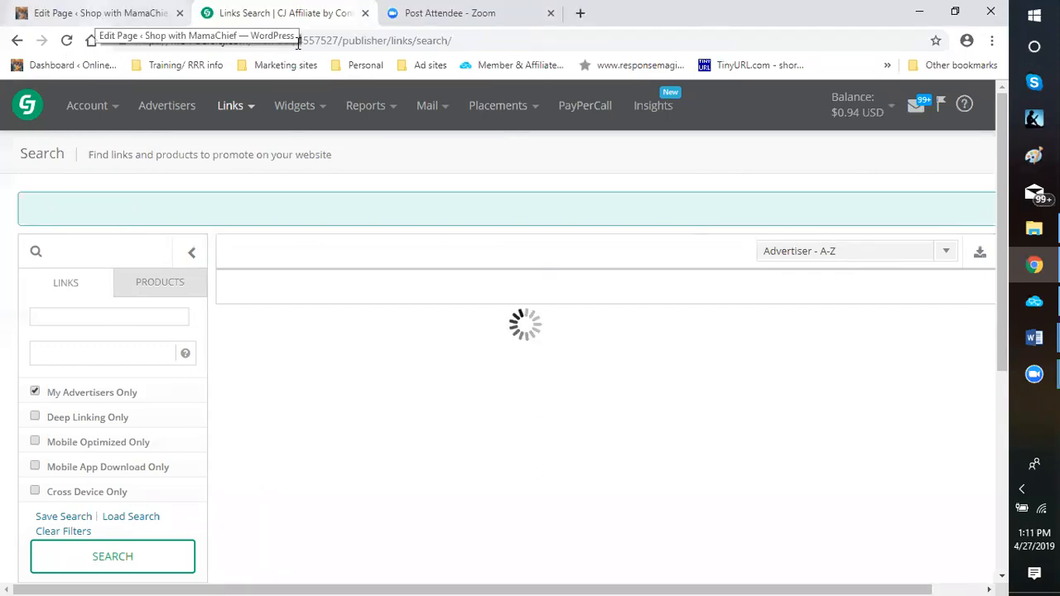
key("ctrl+shift+Tab")
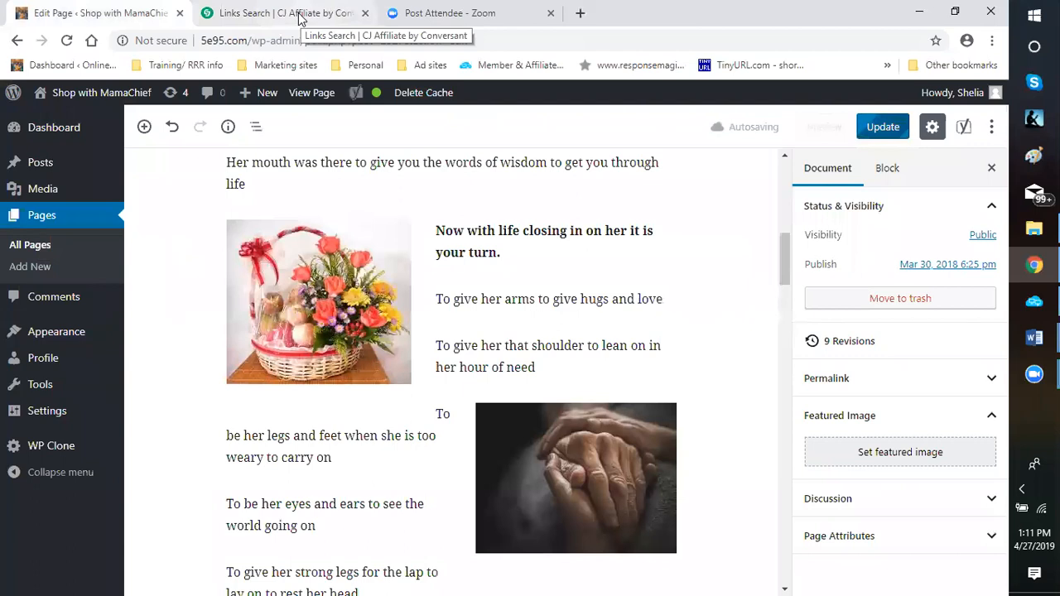
left_click(298, 18)
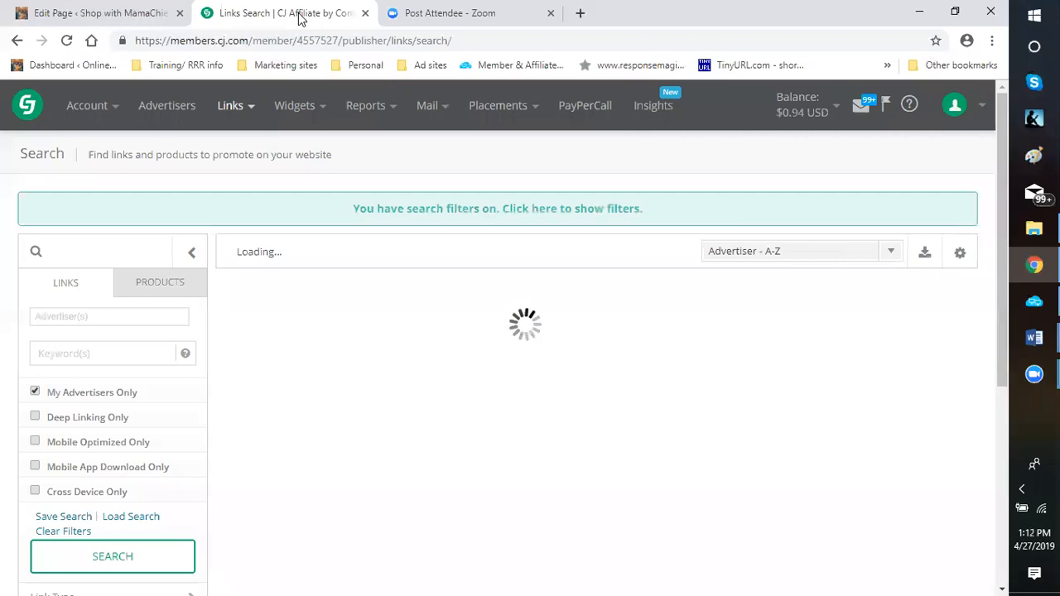
left_click(130, 14)
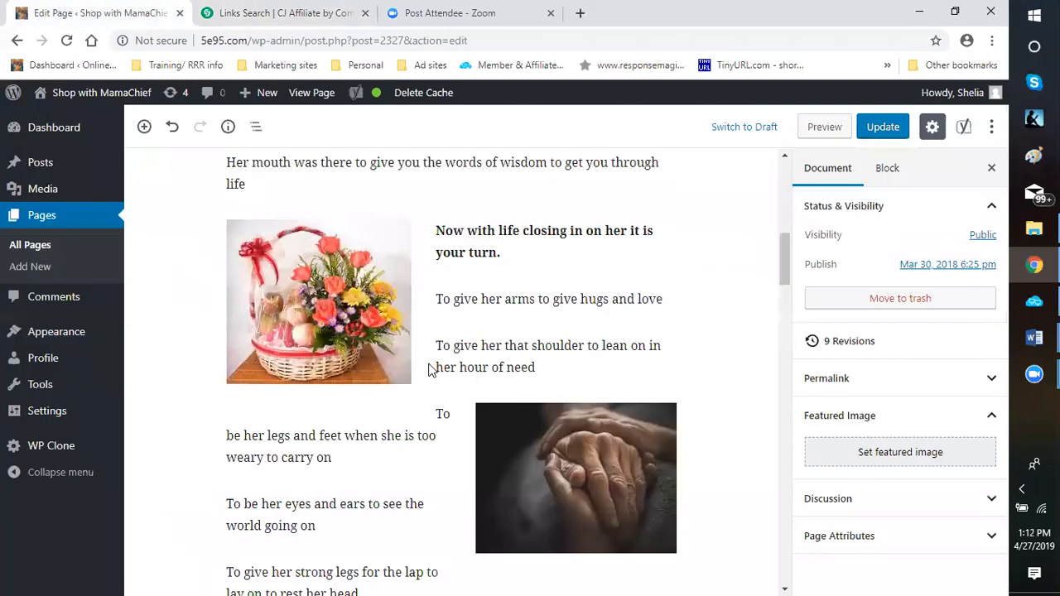
Examine the mother tribute page's text, gift images and gift-ideas link in WordPress, checking the CJ Affiliate links search page in between
scroll(724, 350, "down", 1)
scroll(725, 351, "down", 2)
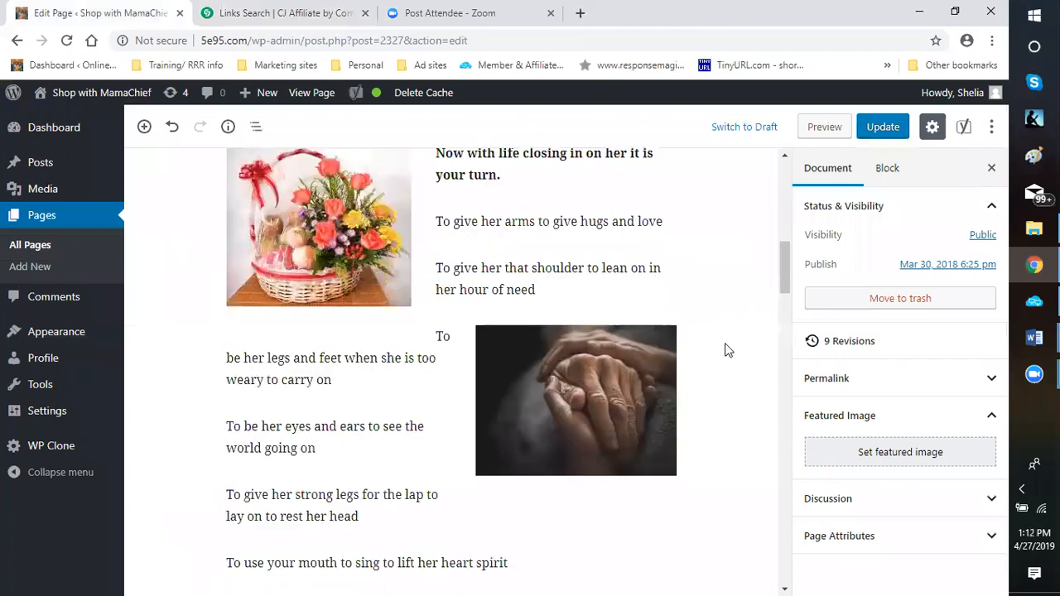
scroll(719, 348, "down", 1)
scroll(719, 347, "down", 3)
scroll(716, 344, "down", 2)
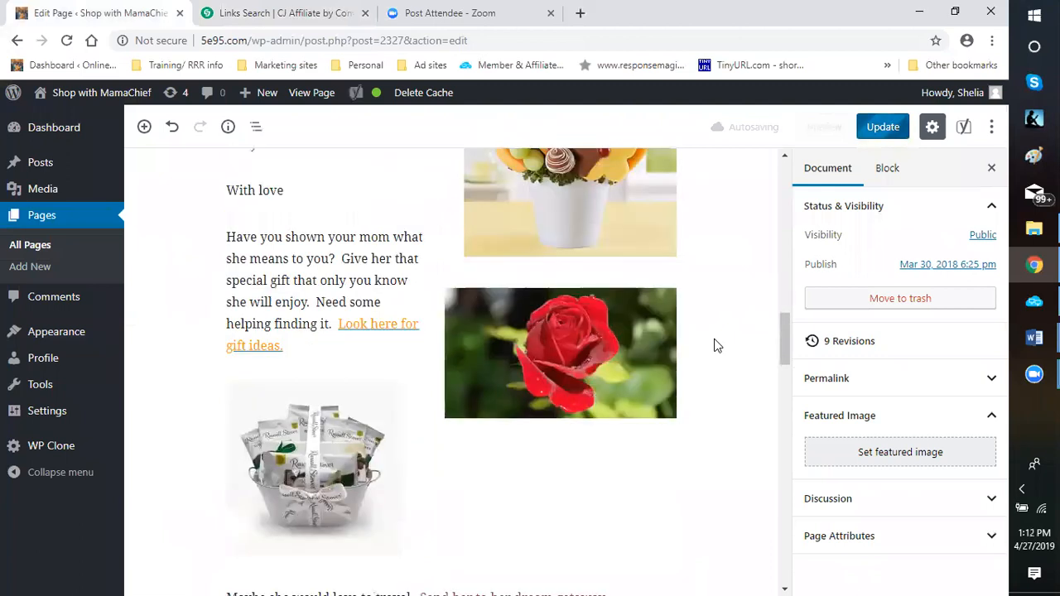
scroll(709, 343, "down", 1)
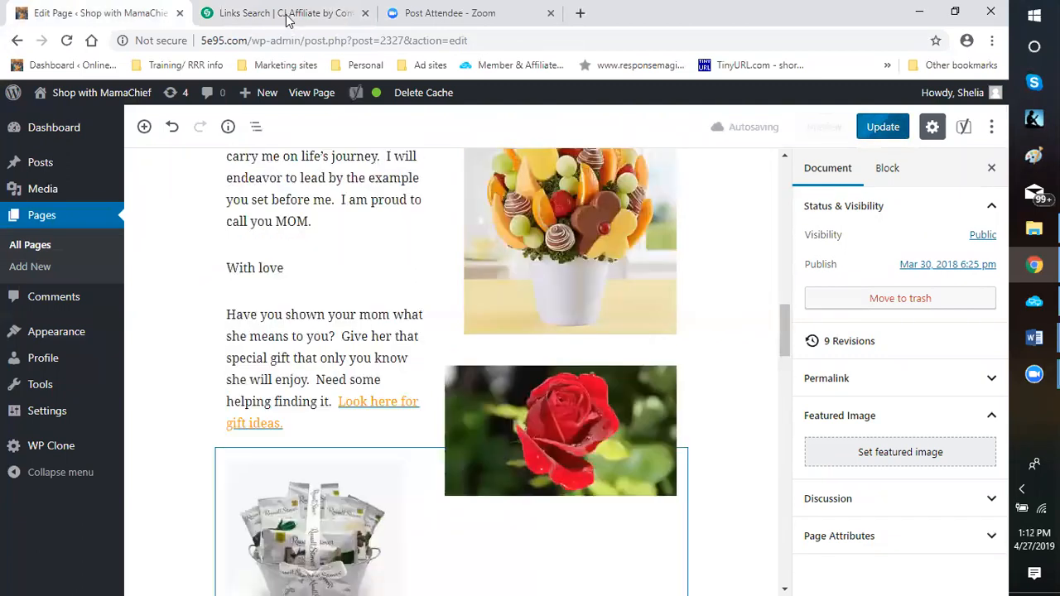
left_click(287, 20)
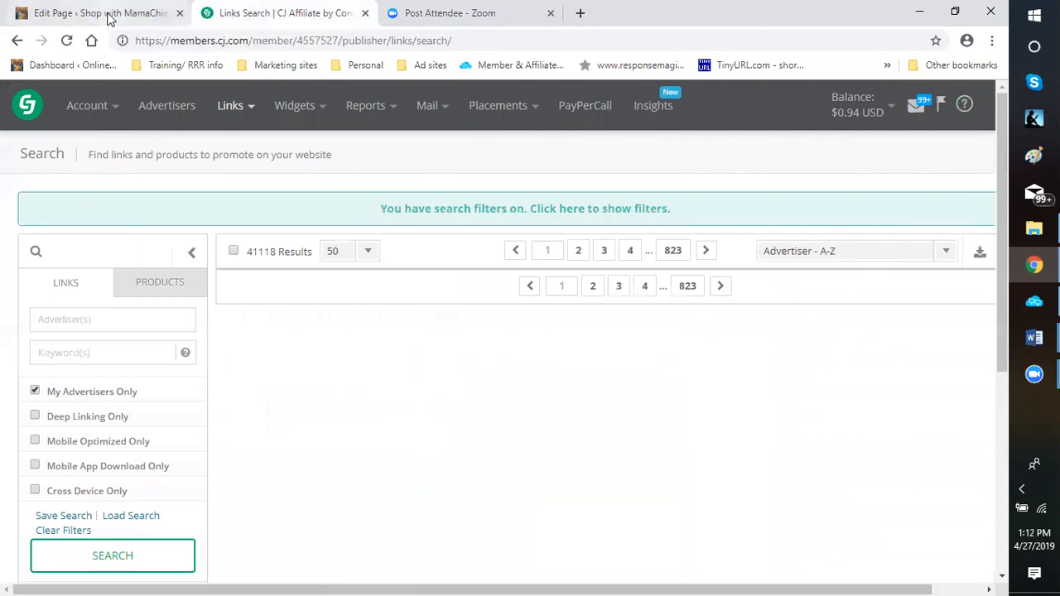
left_click(104, 14)
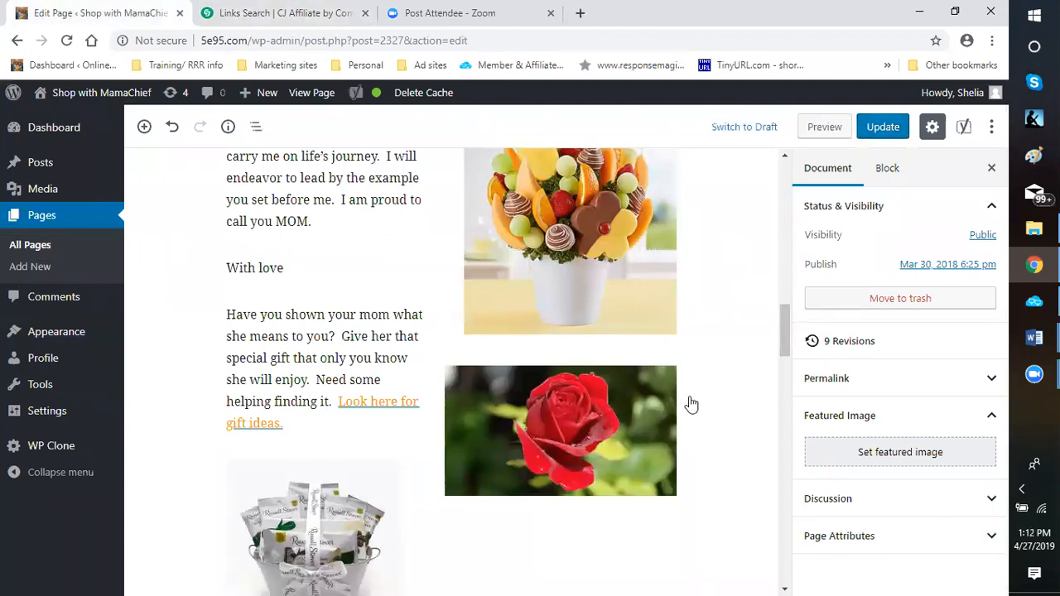
scroll(725, 418, "up", 3)
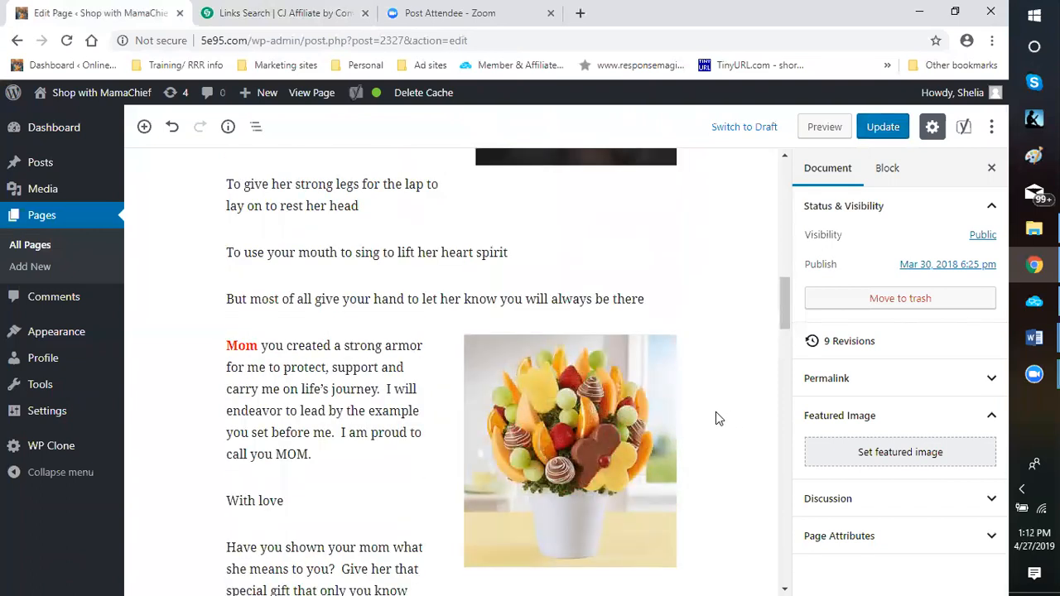
scroll(715, 411, "up", 1)
scroll(726, 407, "down", 1)
scroll(715, 424, "down", 1)
scroll(724, 411, "up", 2)
scroll(725, 411, "down", 2)
scroll(725, 412, "up", 1)
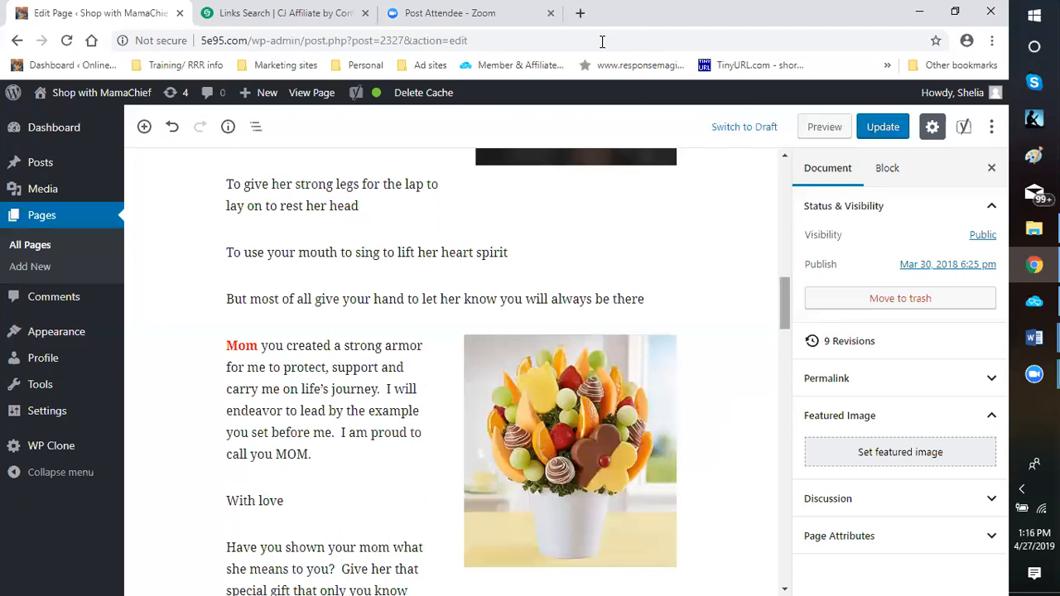
Open the Computta member login in a new tab, enable Remember Me and start the robot check
left_click(582, 13)
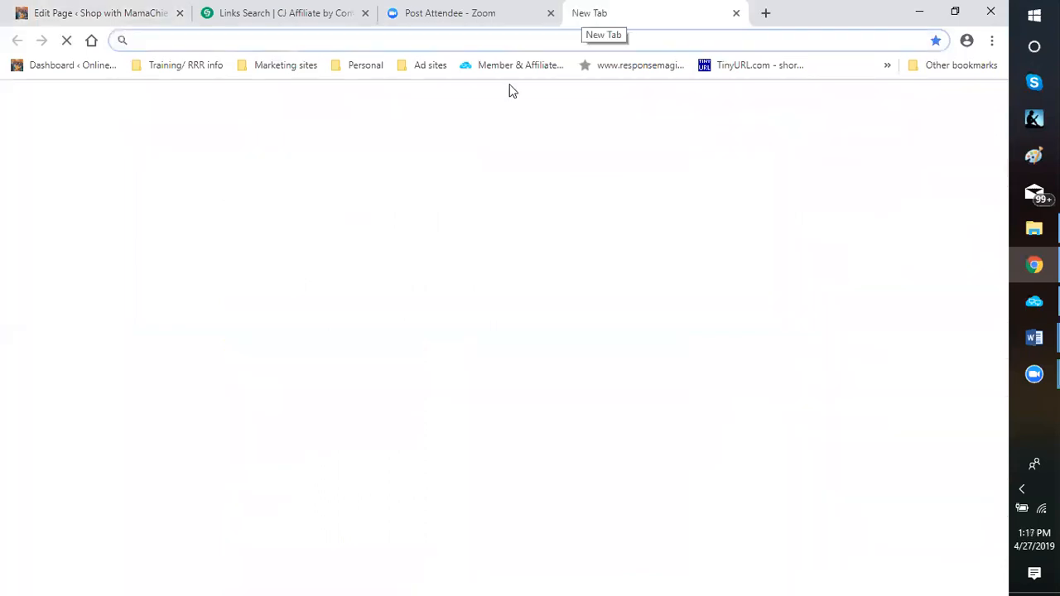
left_click(505, 71)
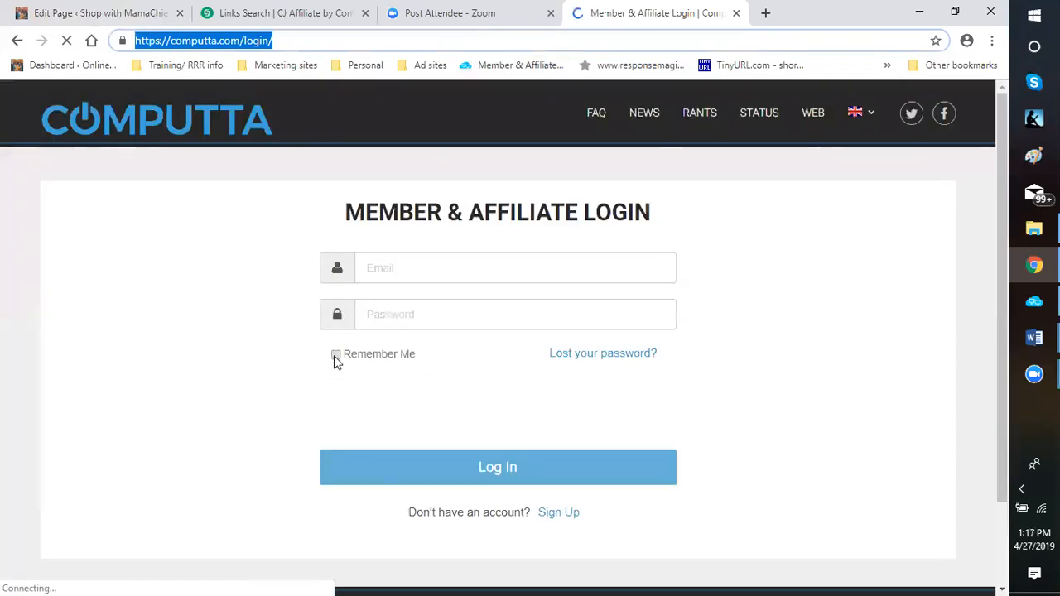
left_click(336, 354)
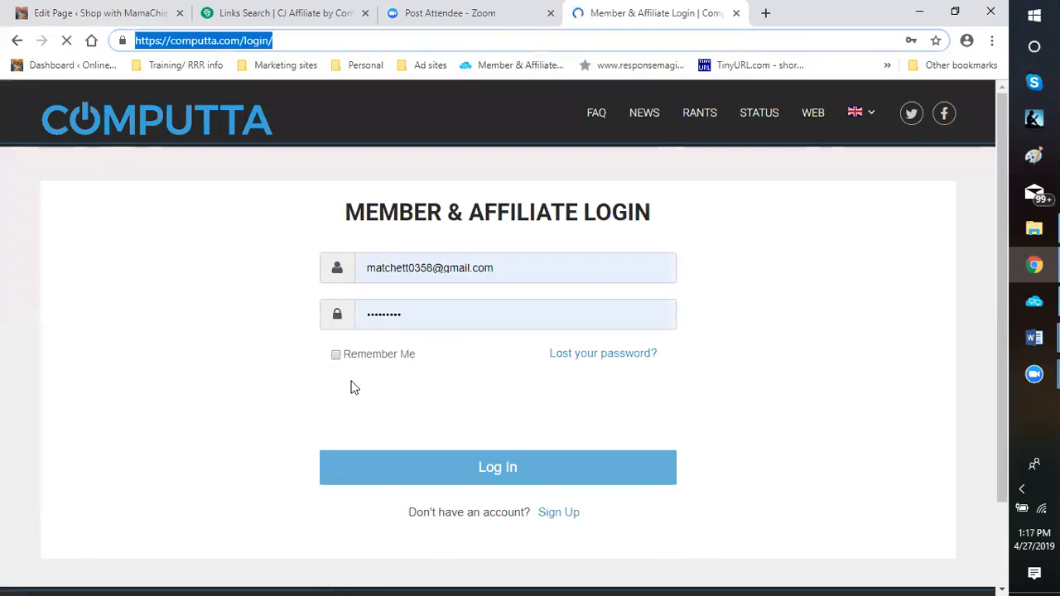
left_click(492, 482)
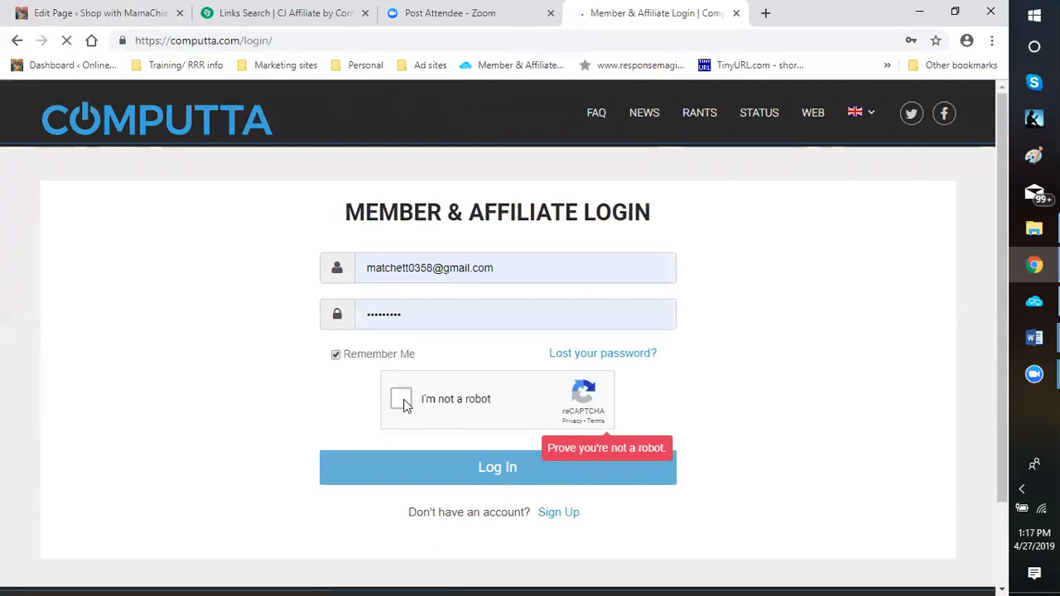
left_click(402, 401)
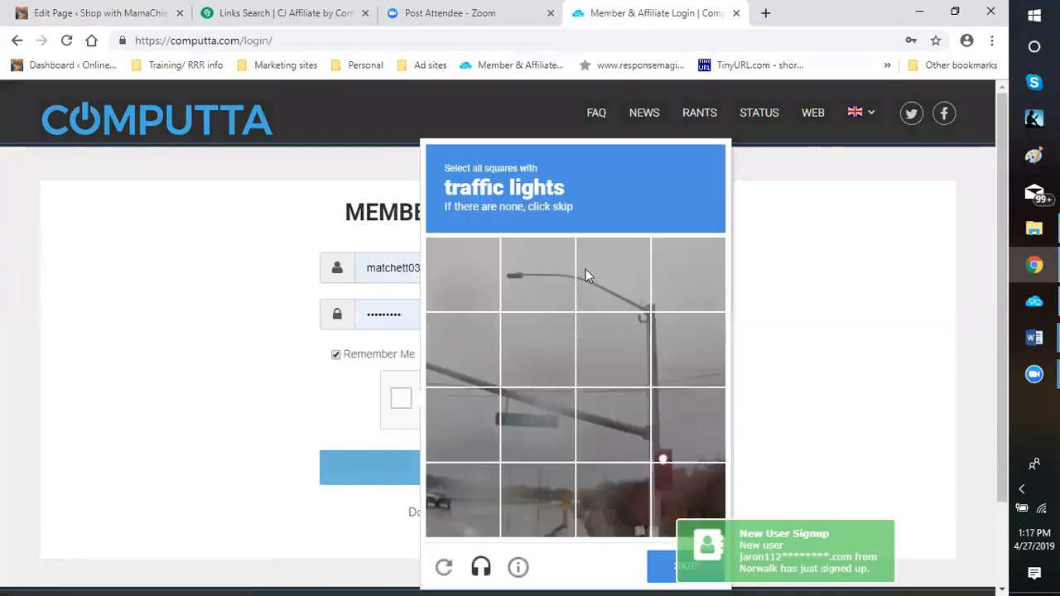
Select the squares for the signal and its poles in the grey street image of the traffic lights challenge and continue
left_click(573, 279)
left_click(630, 302)
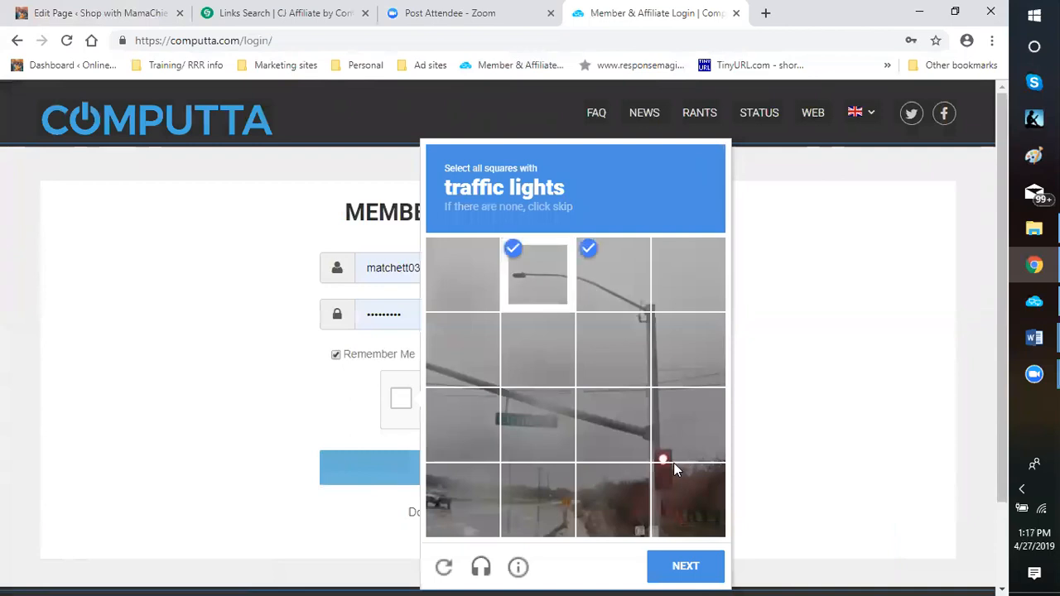
left_click(675, 470)
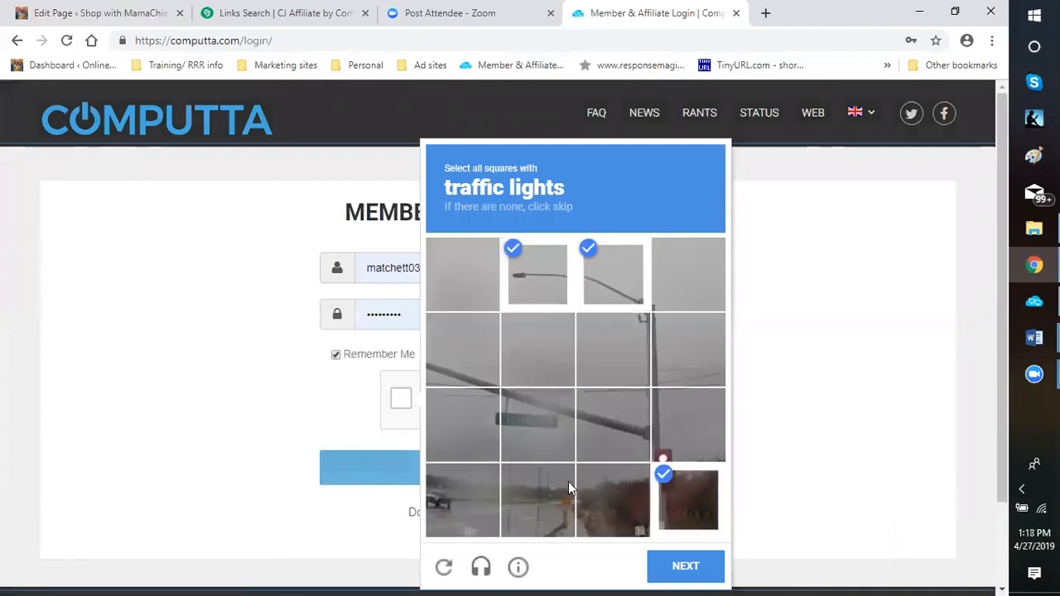
left_click(655, 342)
left_click(654, 406)
left_click(635, 431)
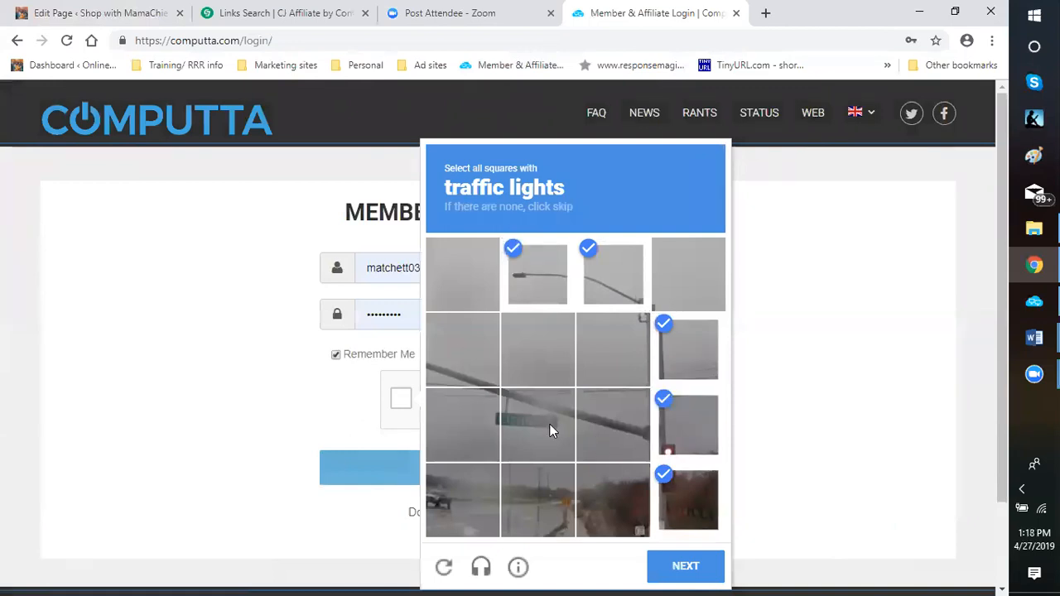
left_click(454, 374)
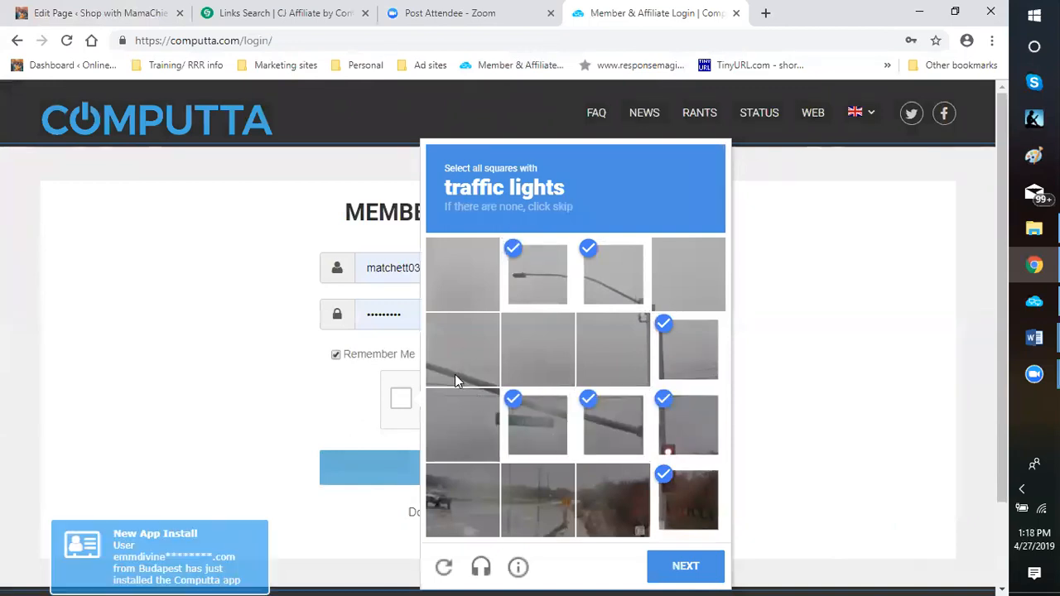
left_click(672, 499)
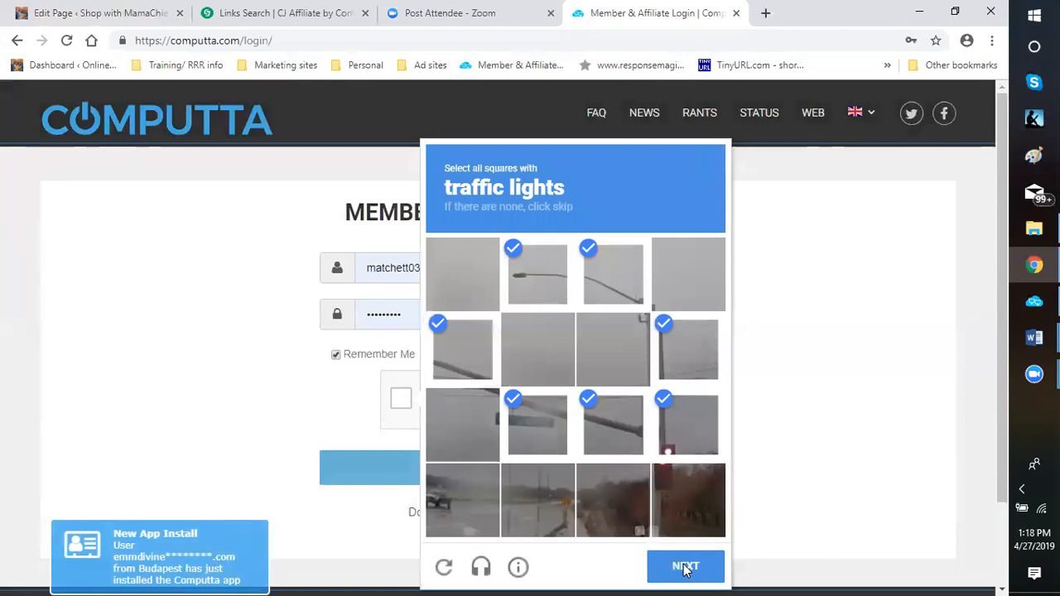
left_click(684, 568)
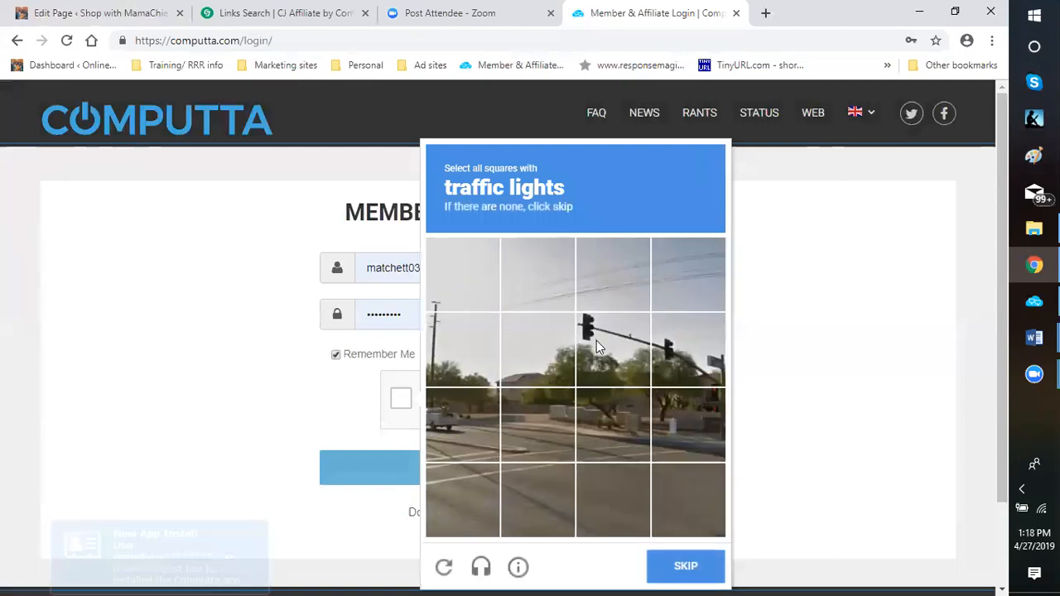
Select the two squares containing traffic lights in the sunny intersection image and submit them for verification
left_click(596, 341)
left_click(673, 360)
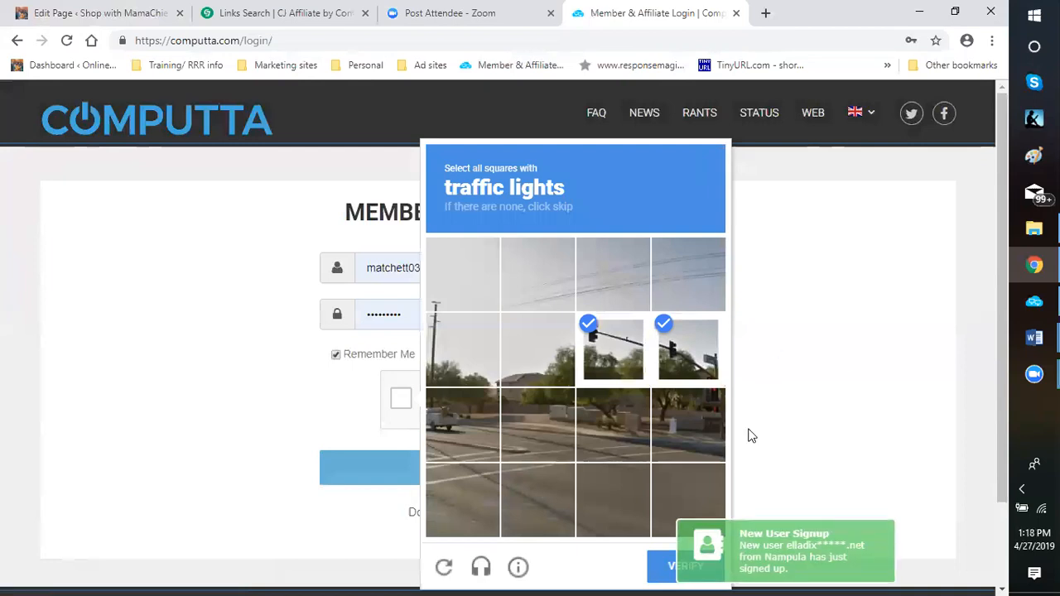
left_click(684, 570)
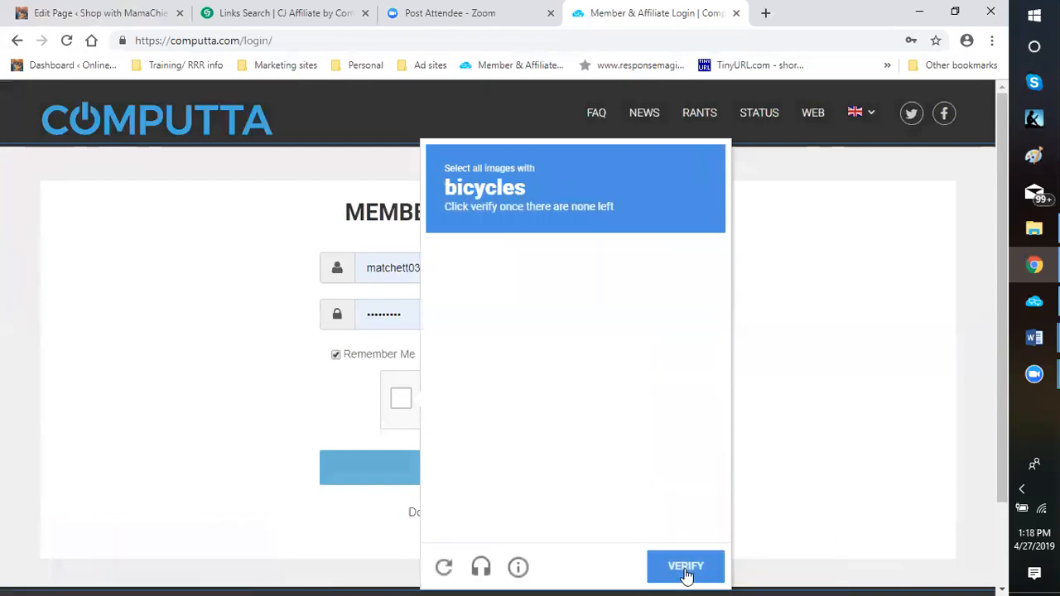
Select all bicycle images, including the replacements, verify the challenge and log in to the Computta account
left_click(577, 275)
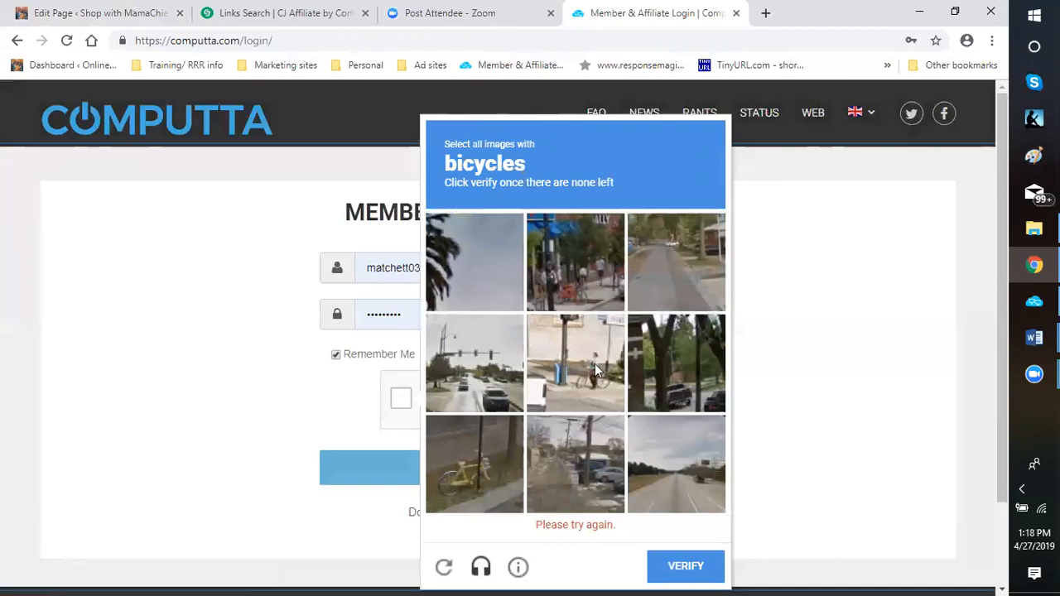
left_click(581, 381)
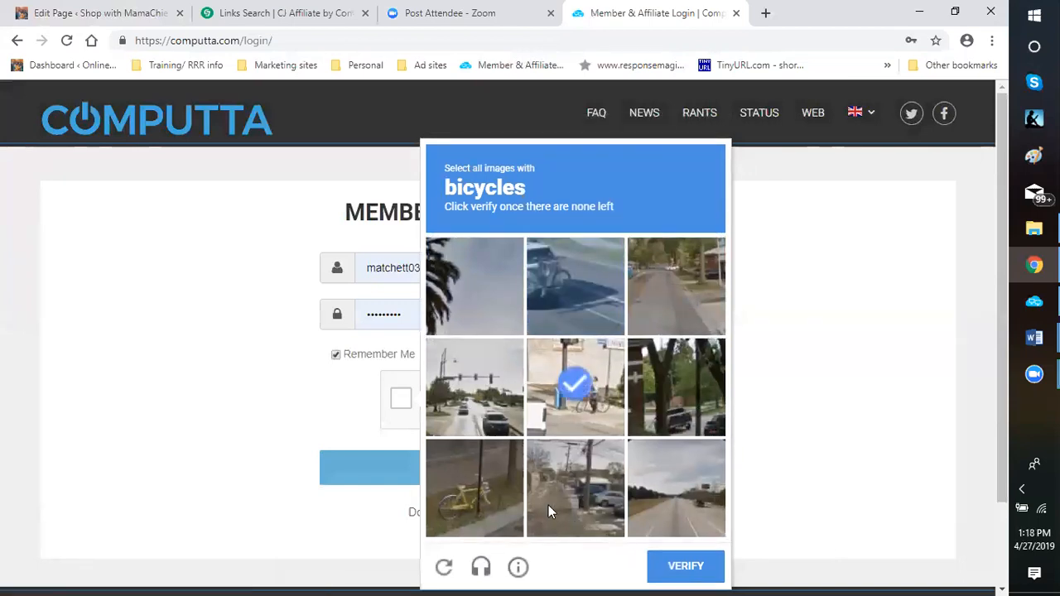
left_click(579, 277)
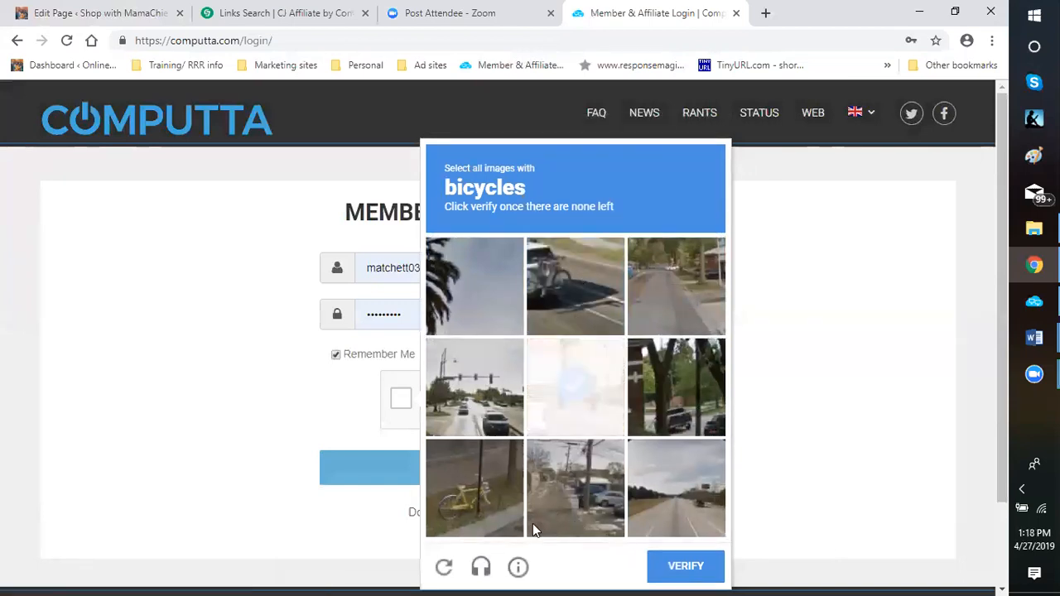
left_click(478, 492)
left_click(573, 286)
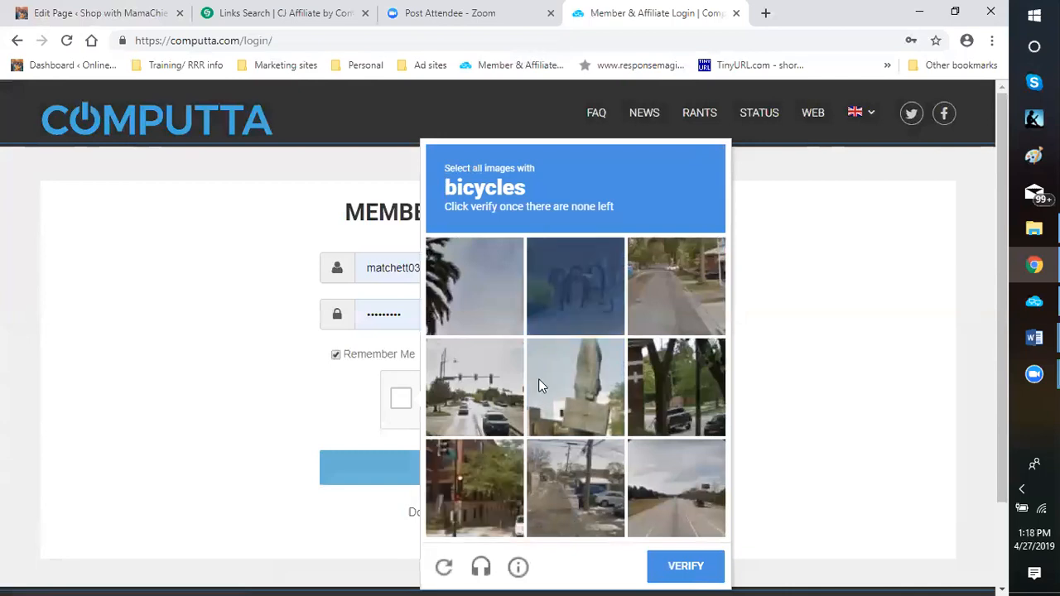
left_click(582, 327)
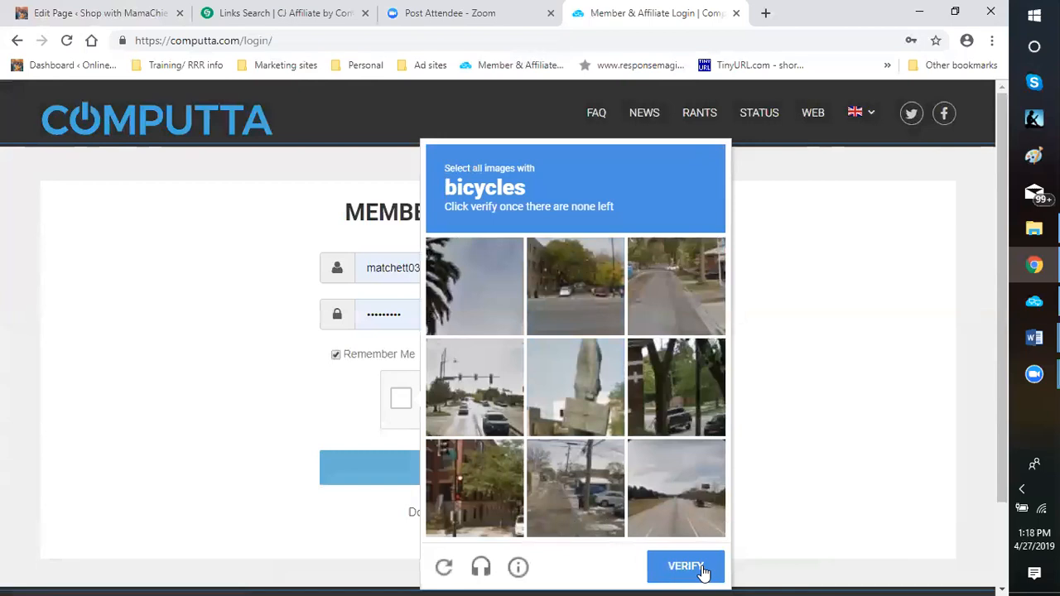
left_click(702, 572)
left_click(702, 573)
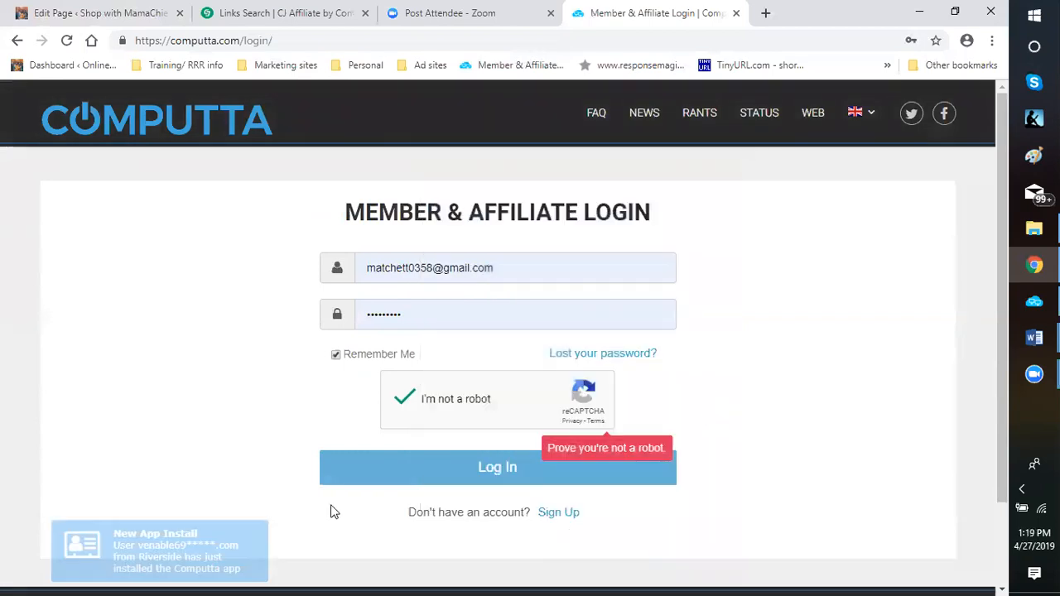
left_click(486, 473)
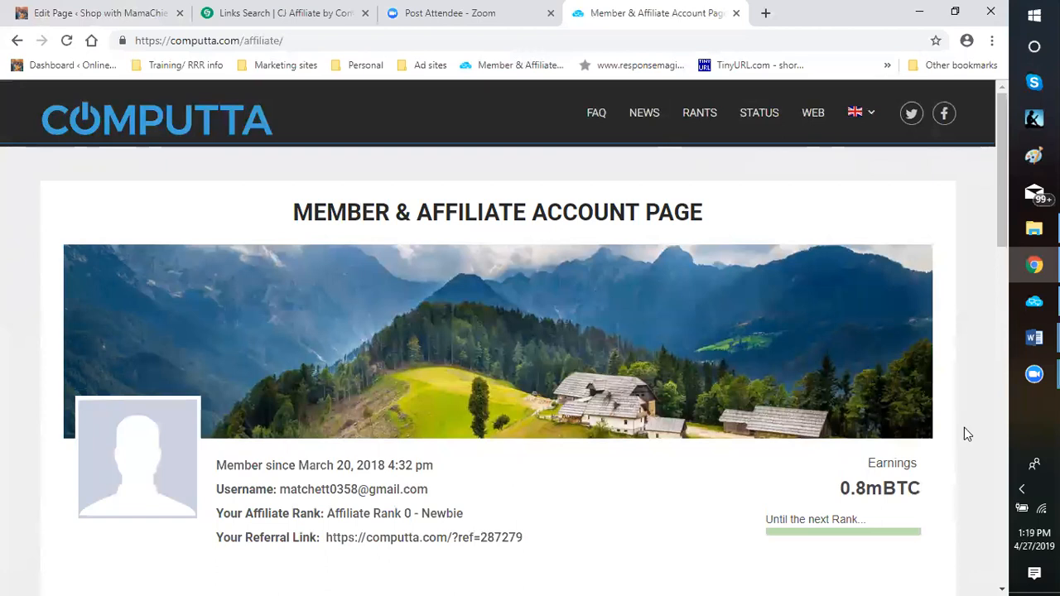
Examine the Computta account page's profile details, total earnings, current balance, wallet and paid sections
scroll(966, 433, "down", 2)
scroll(971, 429, "down", 4)
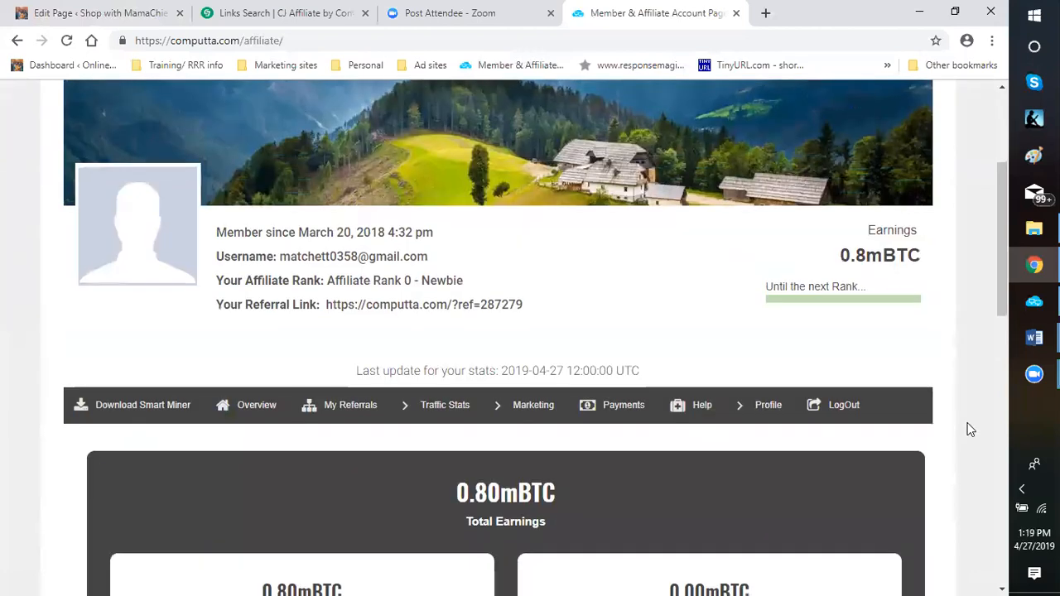
scroll(974, 427, "down", 1)
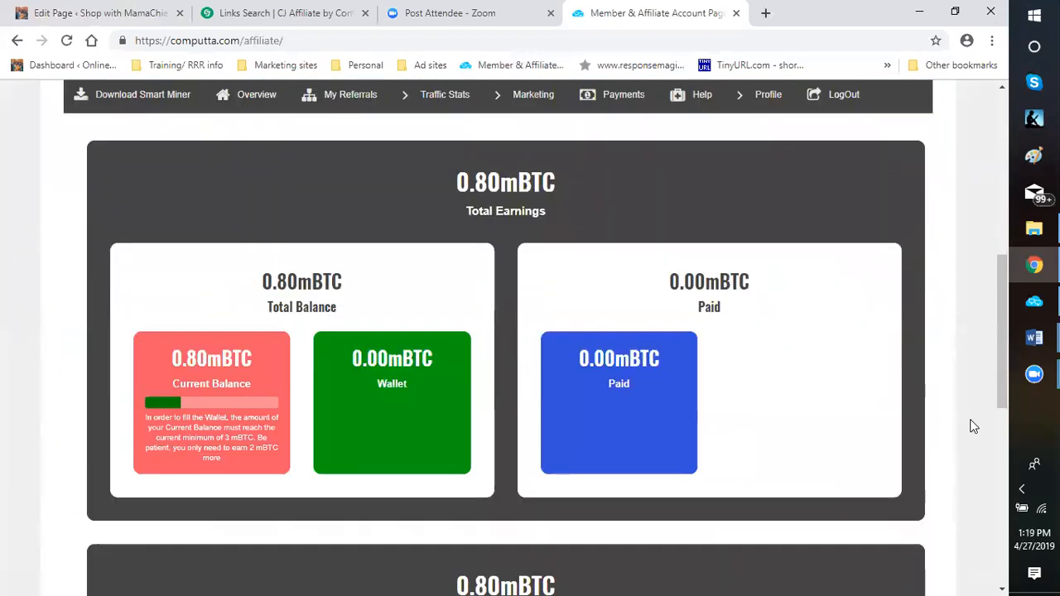
scroll(975, 422, "down", 1)
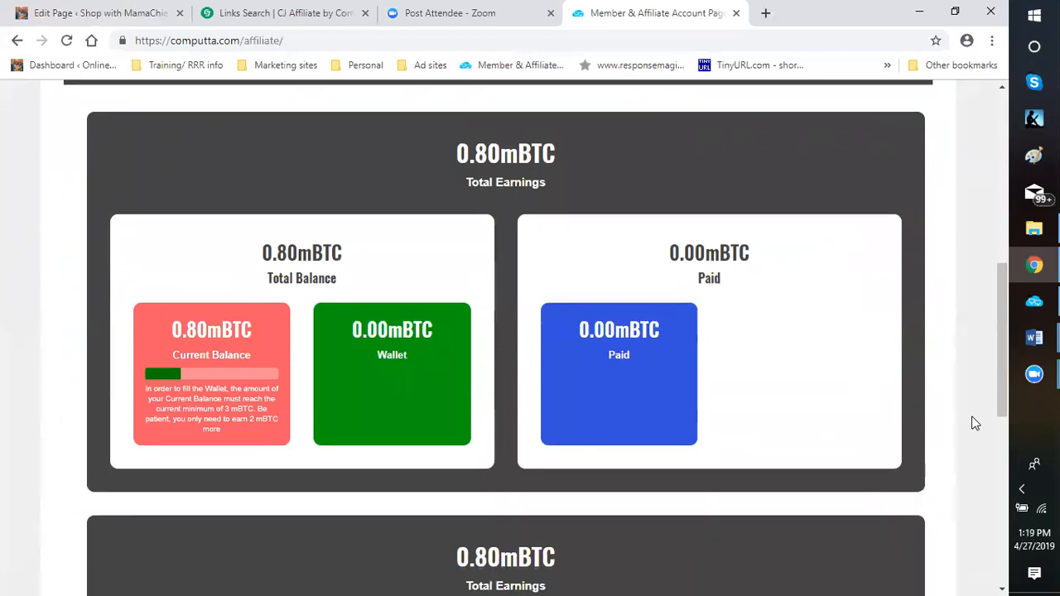
scroll(961, 407, "down", 1)
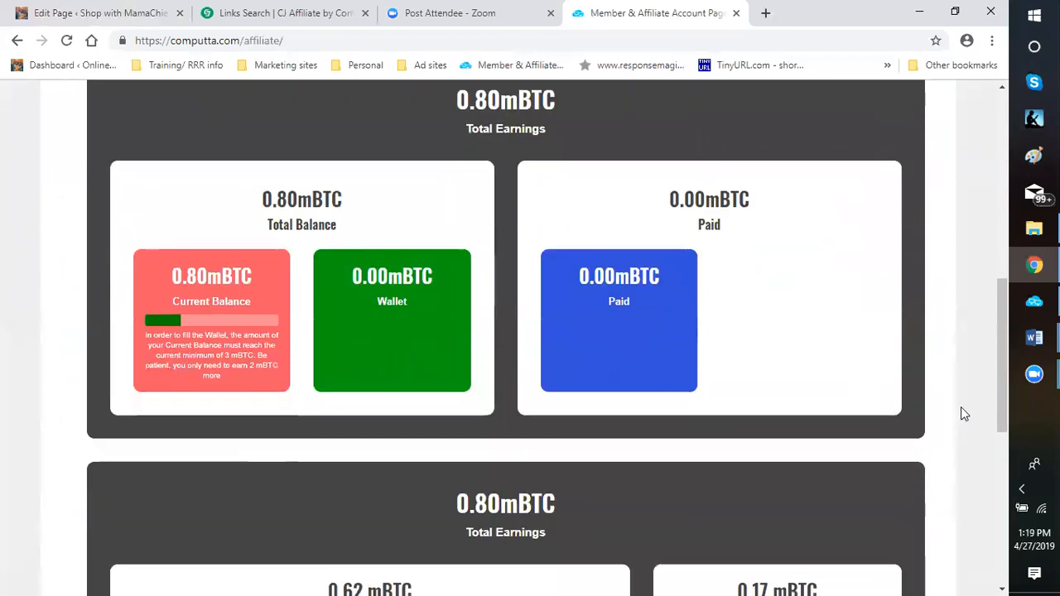
Review the account profile section, including the membership date, affiliate rank, referral link and earnings
scroll(957, 412, "up", 3)
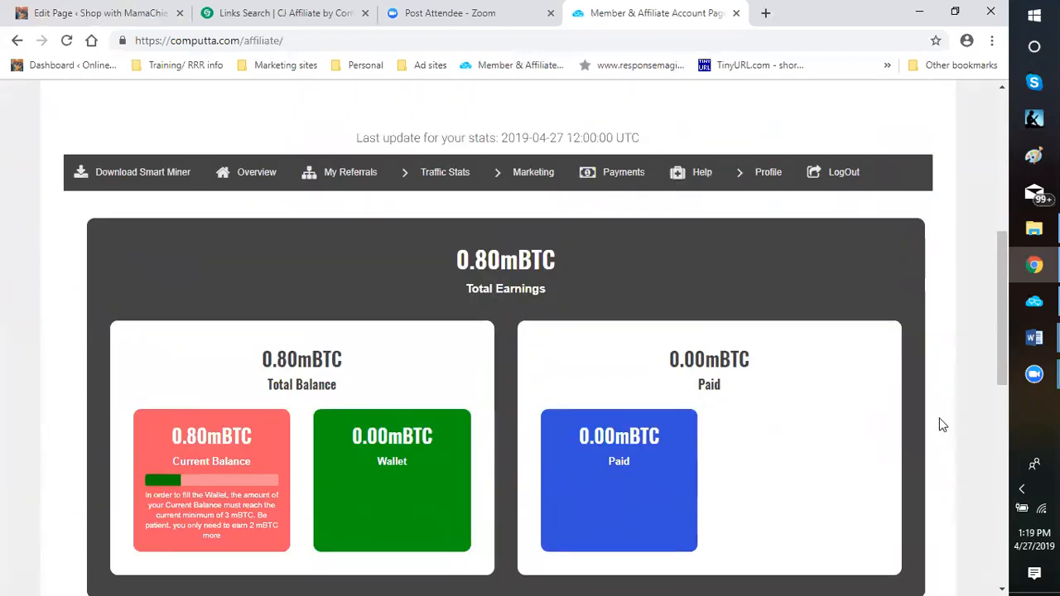
scroll(940, 422, "up", 2)
scroll(941, 426, "up", 1)
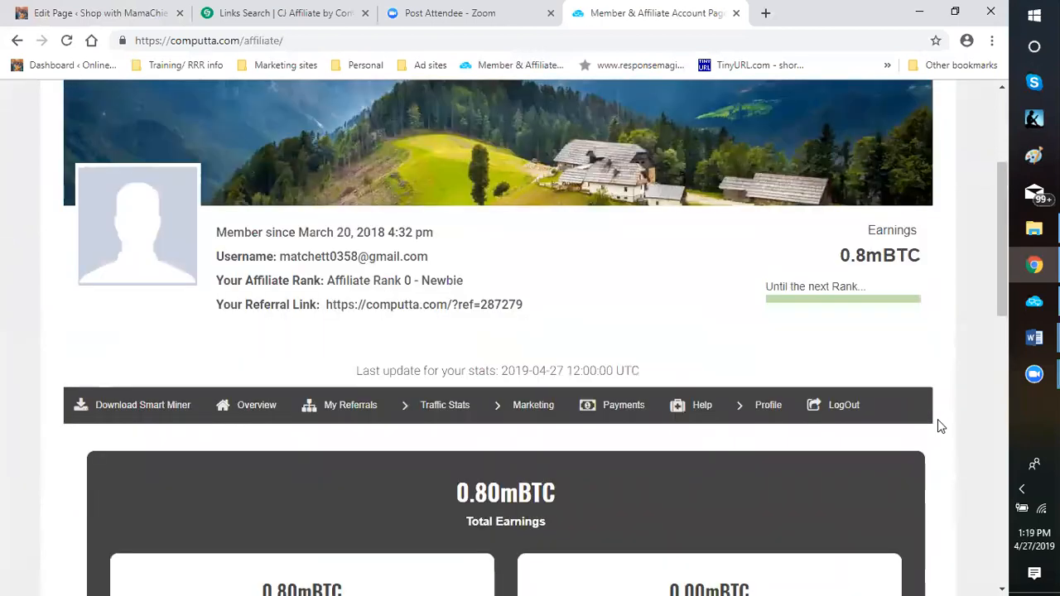
scroll(941, 427, "up", 1)
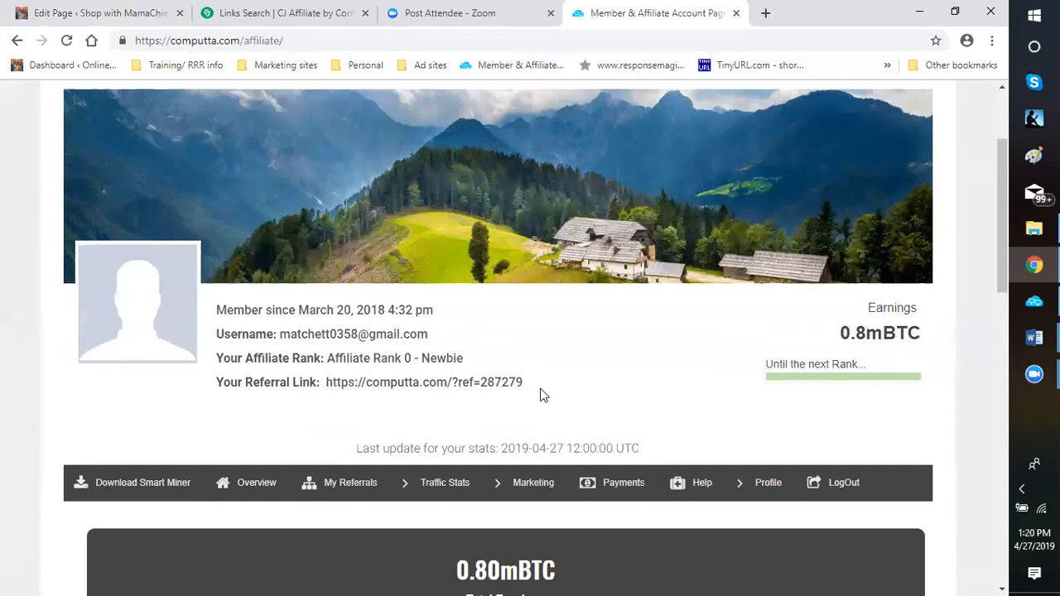
scroll(552, 326, "down", 1)
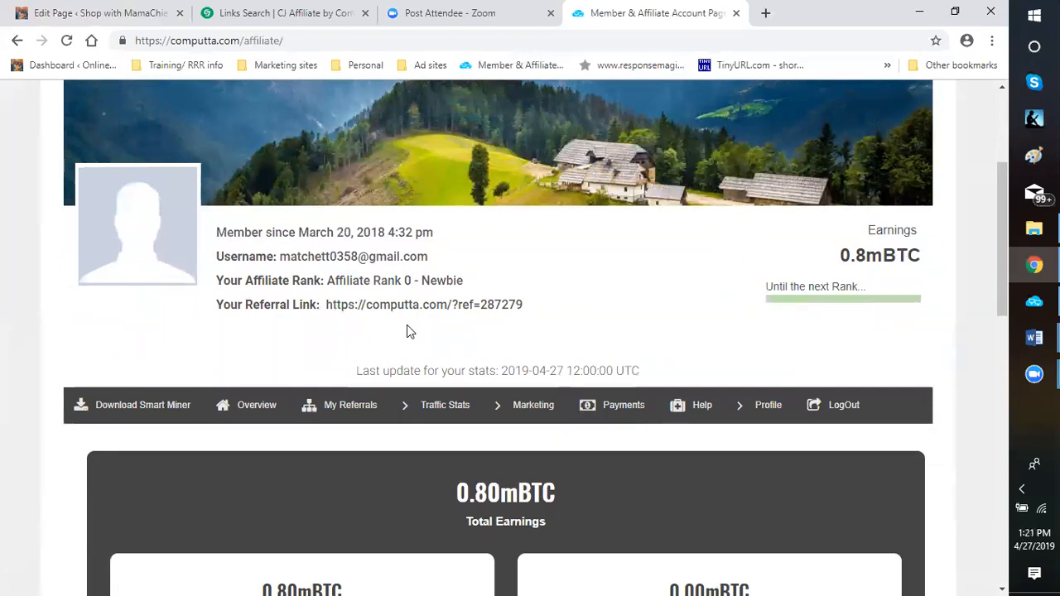
Examine the earnings breakdown into personal earnings and referral commissions, plus the personal referral, sub-referral and referral visit counts
scroll(396, 331, "down", 2)
scroll(393, 332, "down", 5)
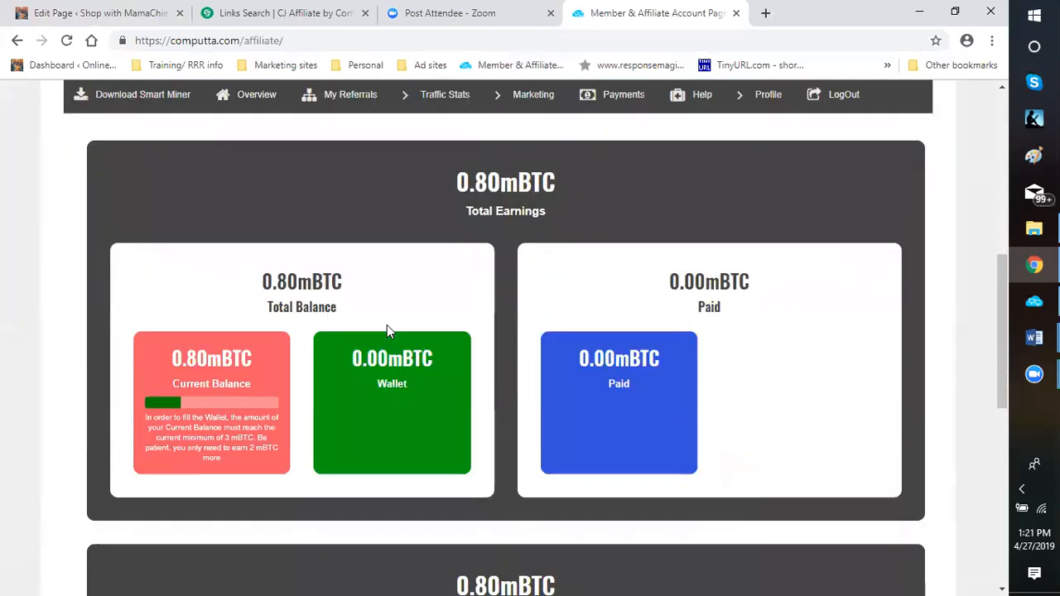
scroll(390, 331, "down", 2)
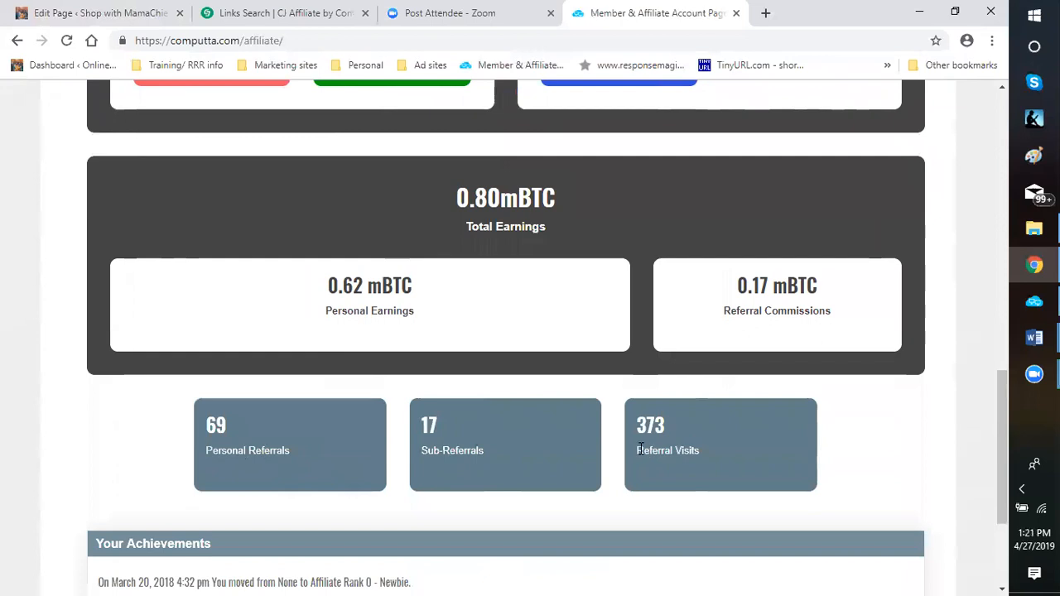
scroll(638, 445, "down", 1)
scroll(629, 424, "up", 1)
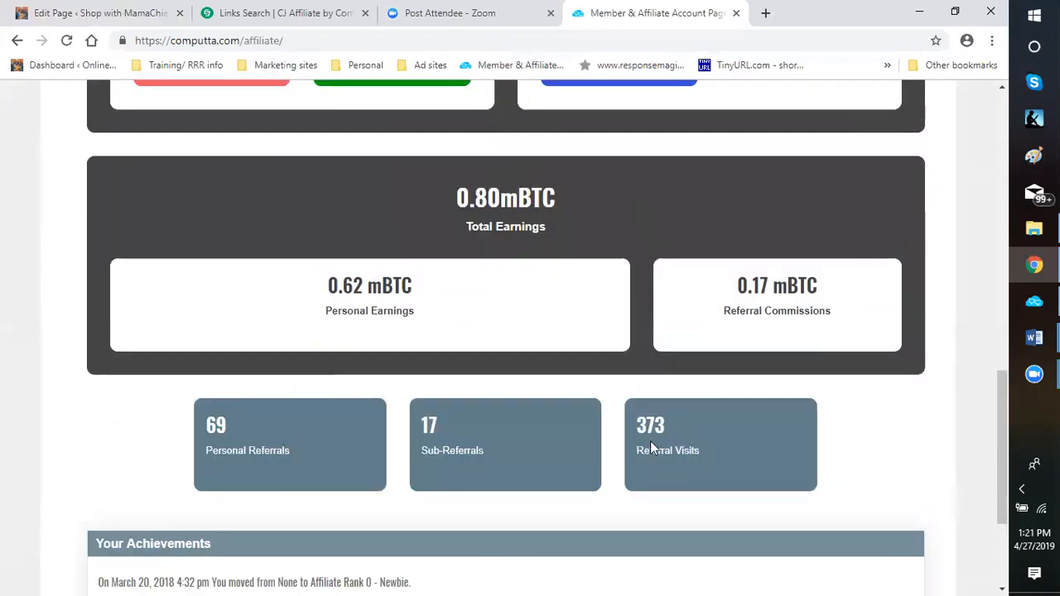
scroll(660, 450, "up", 1)
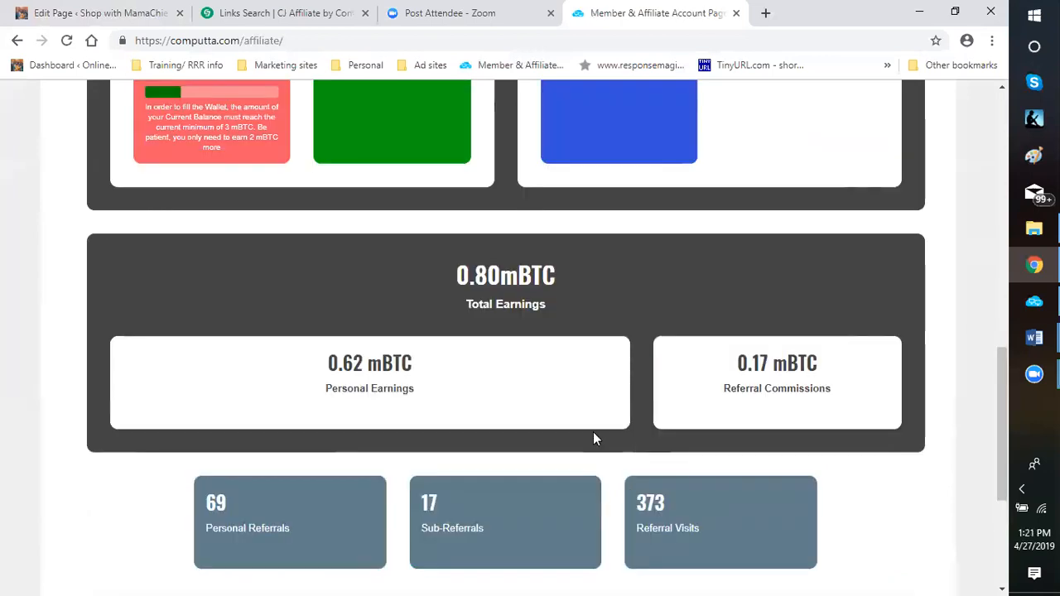
scroll(591, 441, "down", 1)
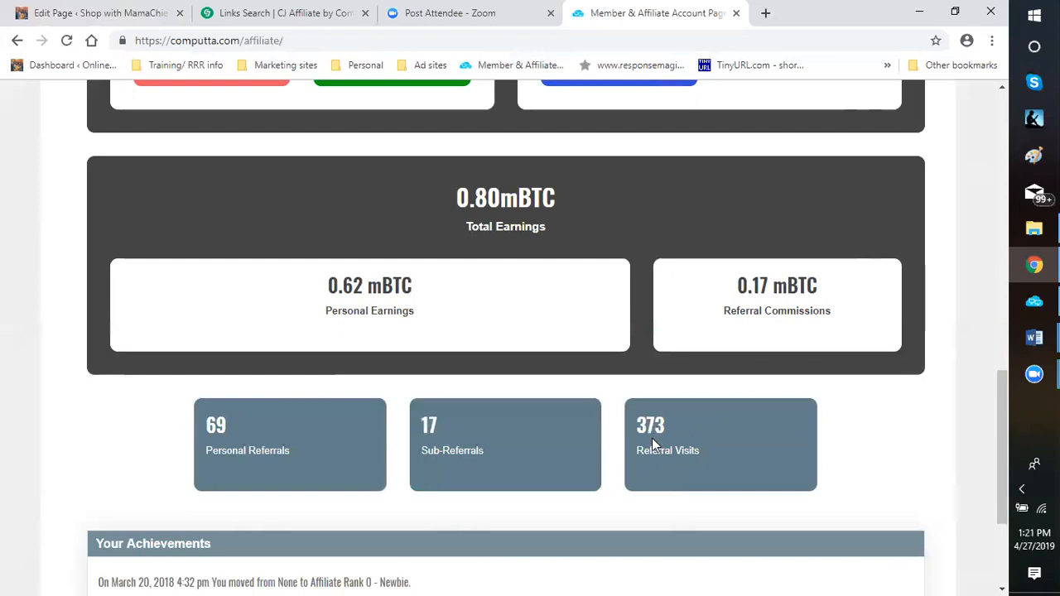
scroll(622, 455, "up", 5)
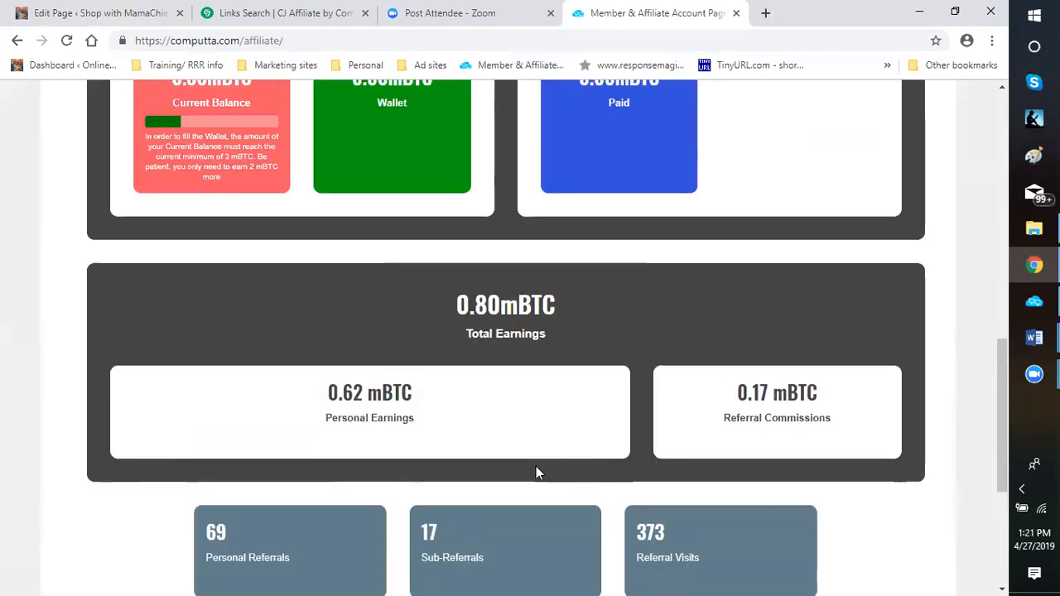
scroll(361, 294, "up", 2)
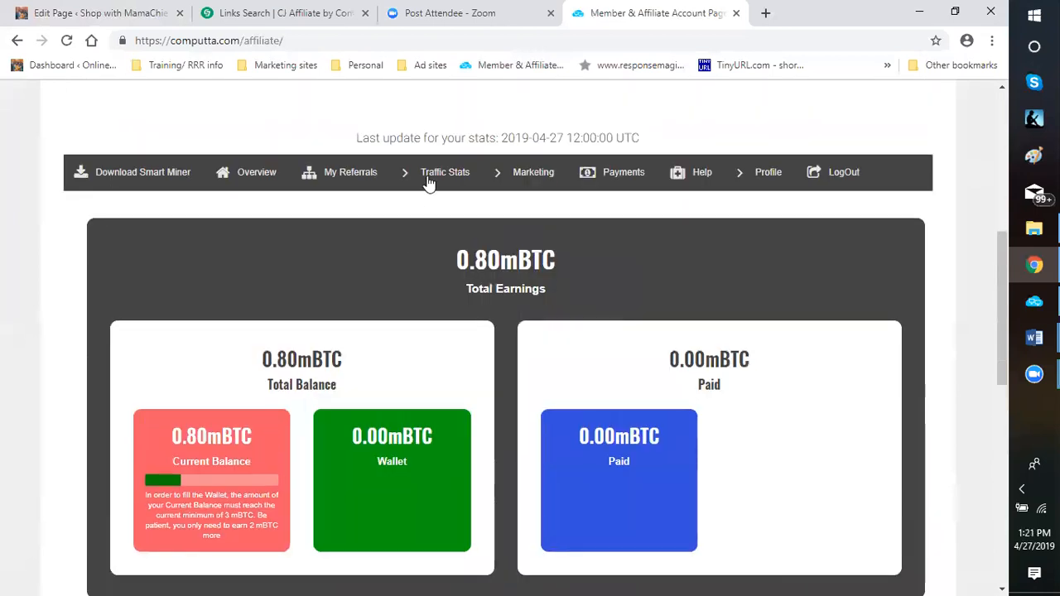
Open the My Referrals page and look through its referral summary and subaffiliate table to the end
left_click(349, 174)
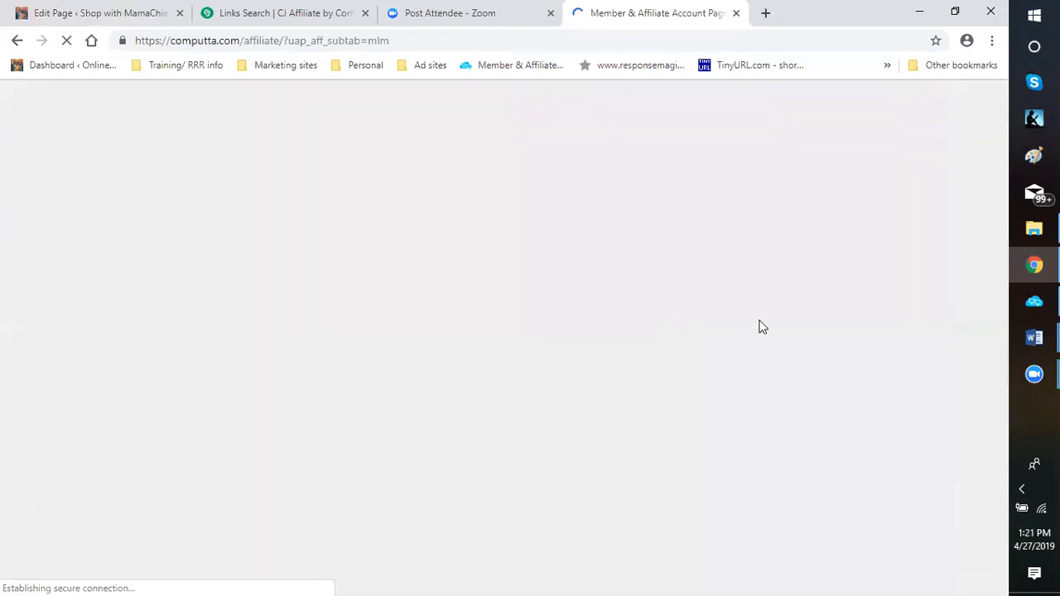
scroll(611, 357, "down", 2)
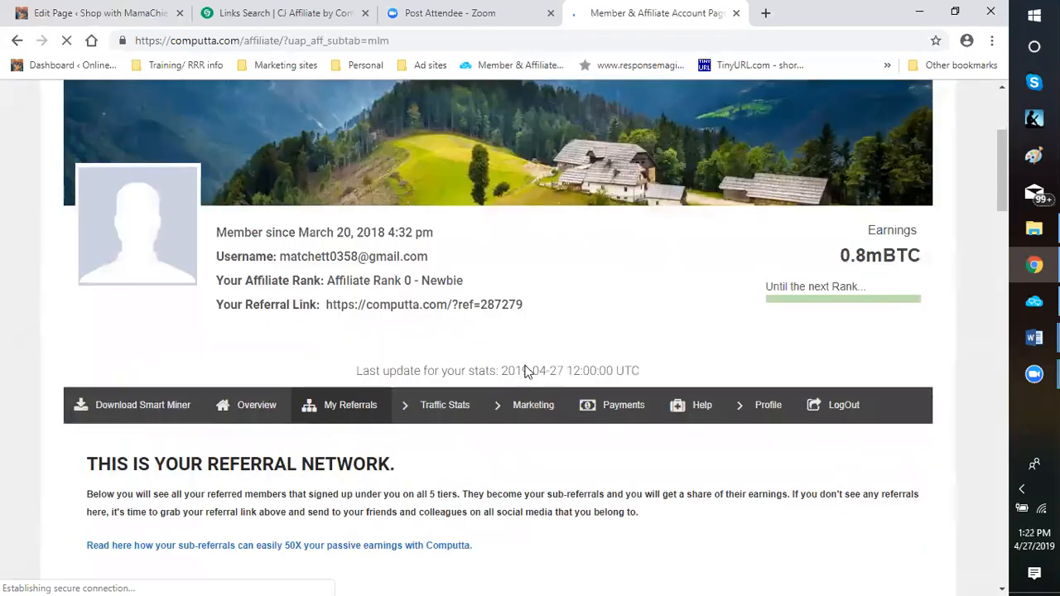
scroll(505, 371, "down", 3)
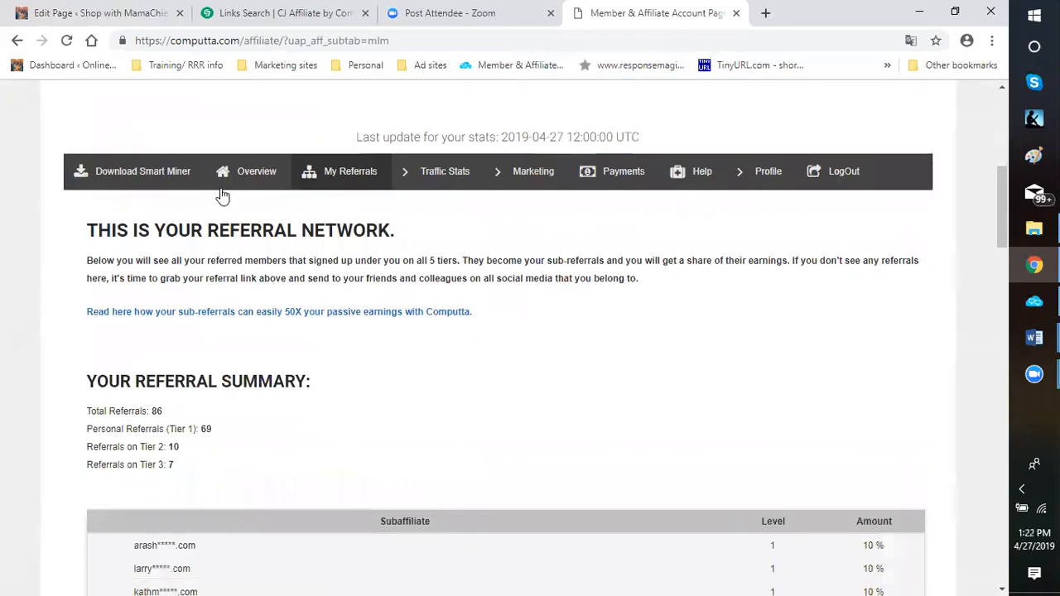
scroll(419, 313, "down", 4)
scroll(419, 315, "down", 6)
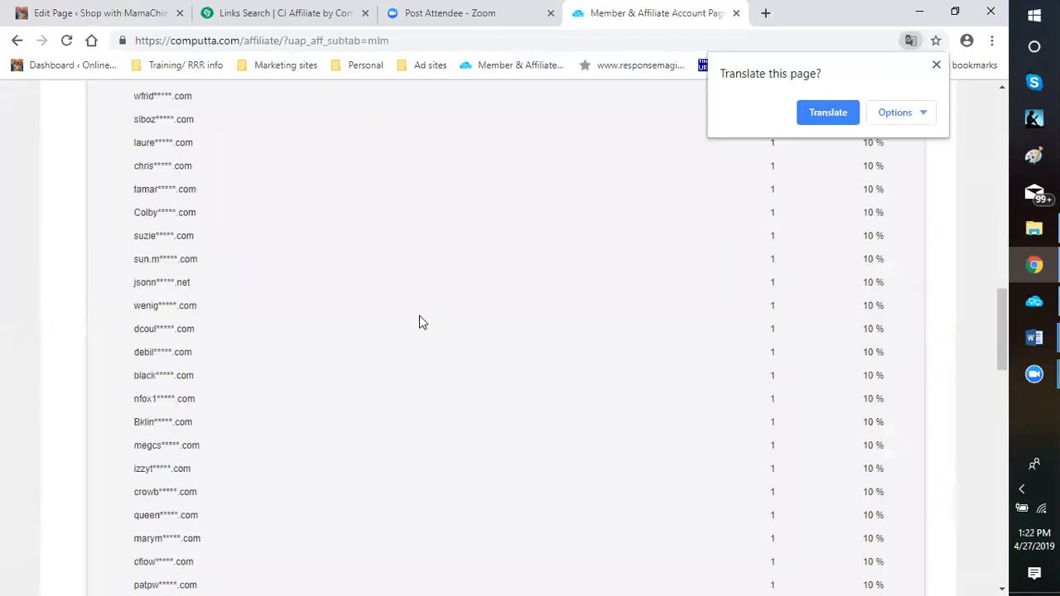
scroll(419, 322, "down", 10)
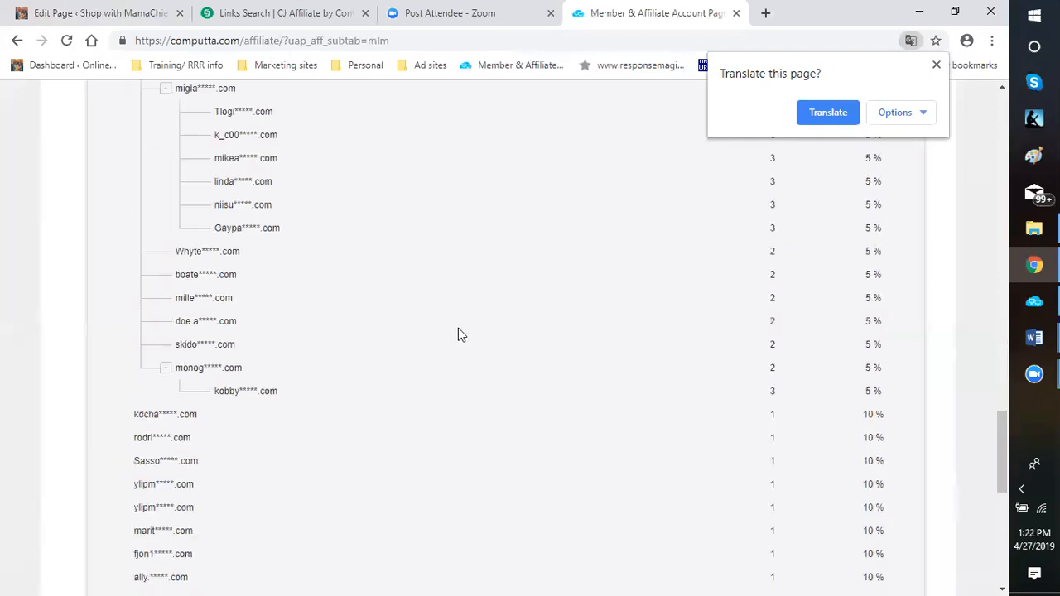
scroll(459, 336, "down", 6)
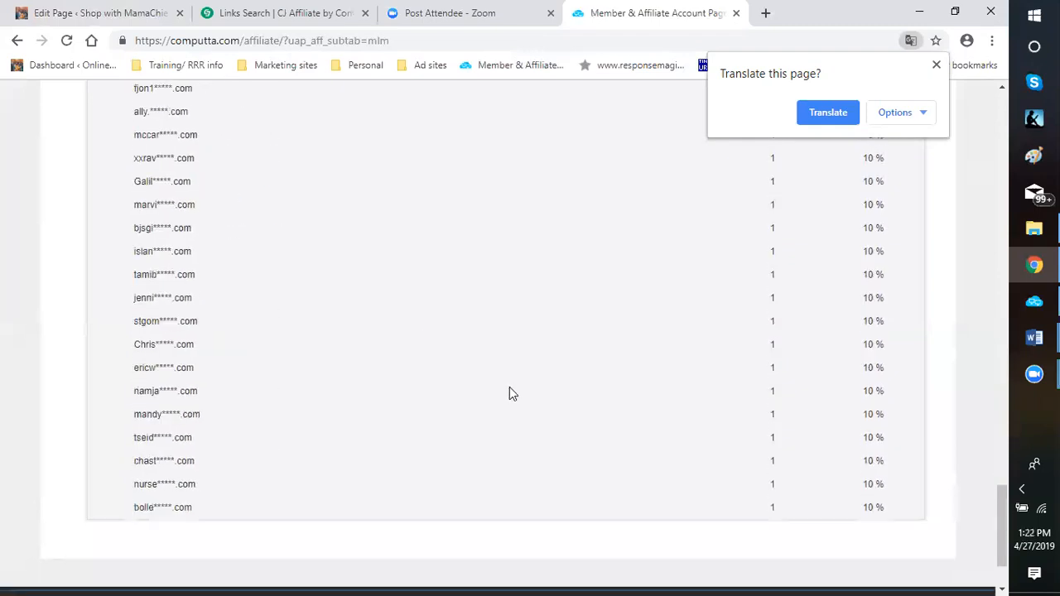
Compare the levels and percentage amounts of the nested and direct entries in the subaffiliate table
scroll(509, 388, "up", 5)
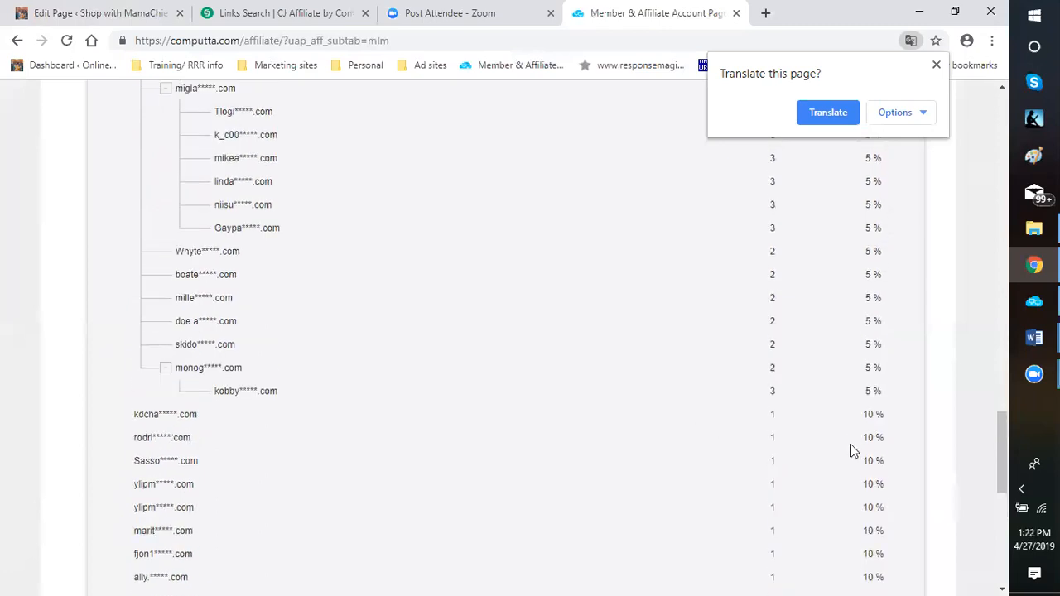
scroll(835, 444, "up", 1)
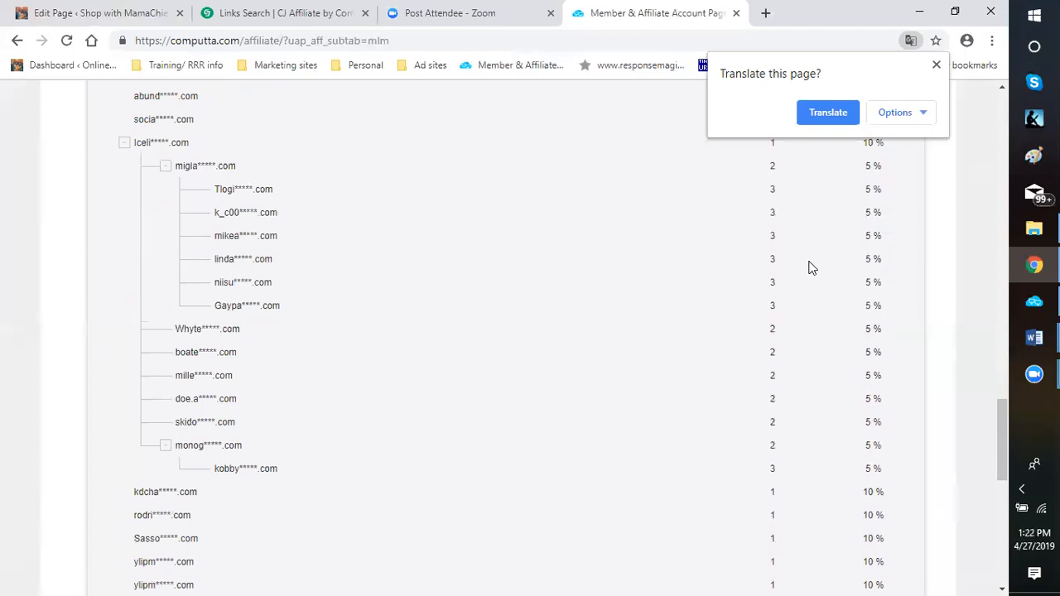
scroll(798, 381, "up", 3)
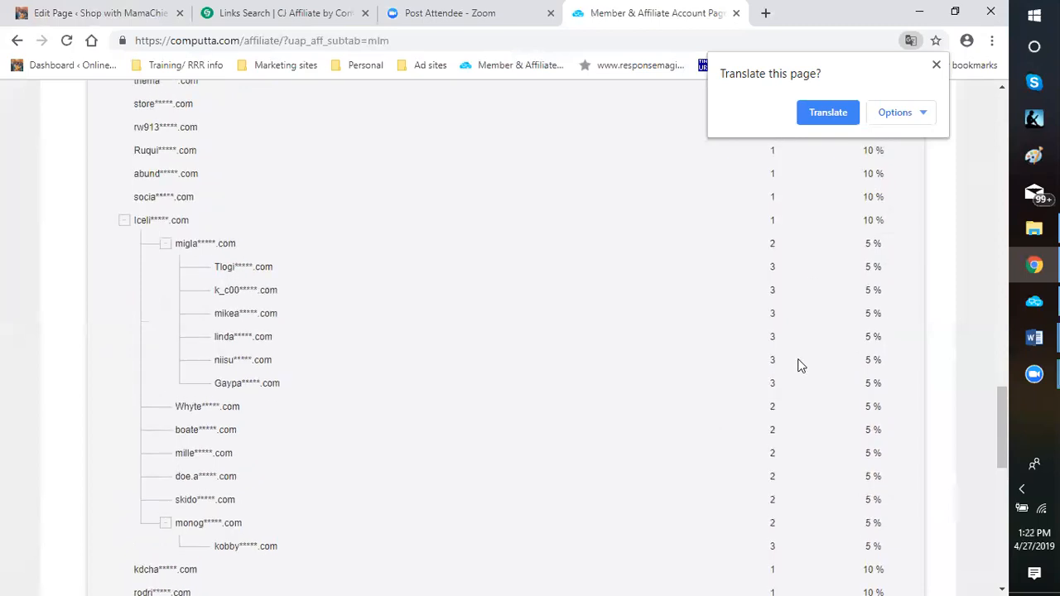
scroll(799, 365, "up", 8)
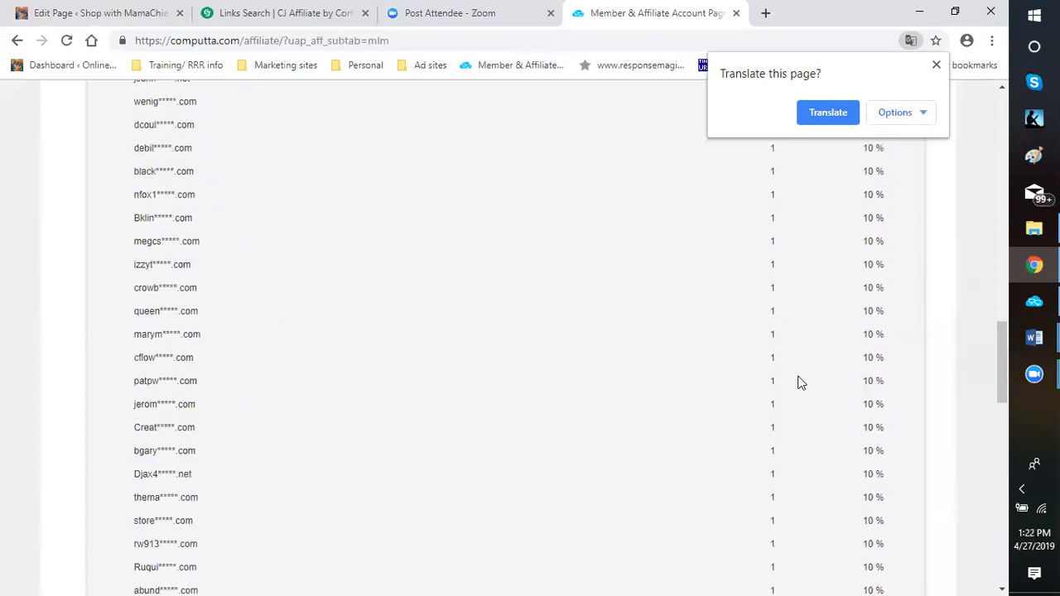
Dismiss the page translation offer and return to the referral network introduction and summary above the table
left_click(937, 64)
scroll(610, 400, "up", 1)
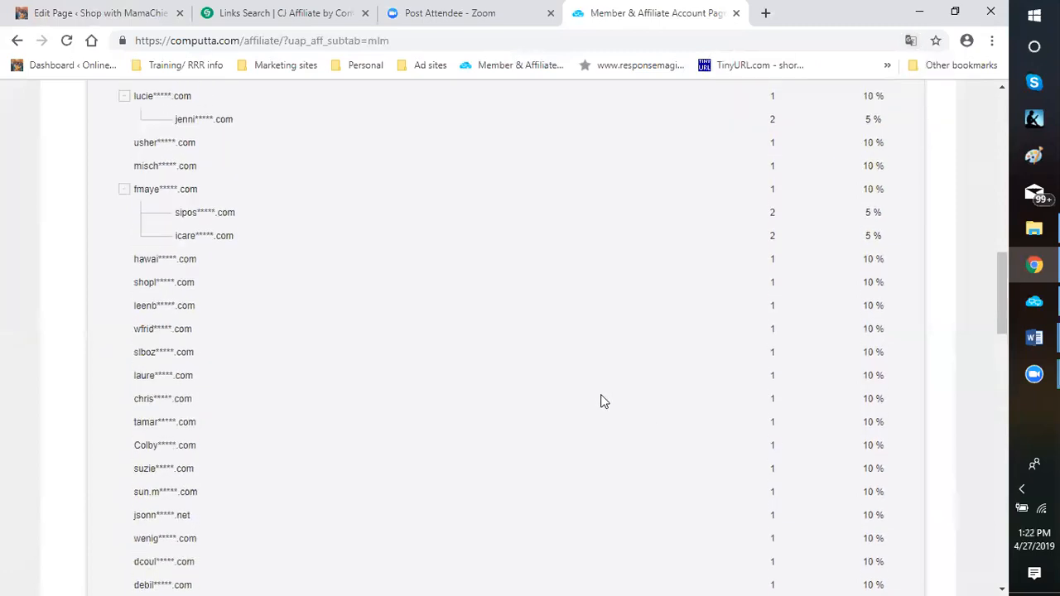
scroll(605, 396, "up", 4)
scroll(579, 398, "up", 1)
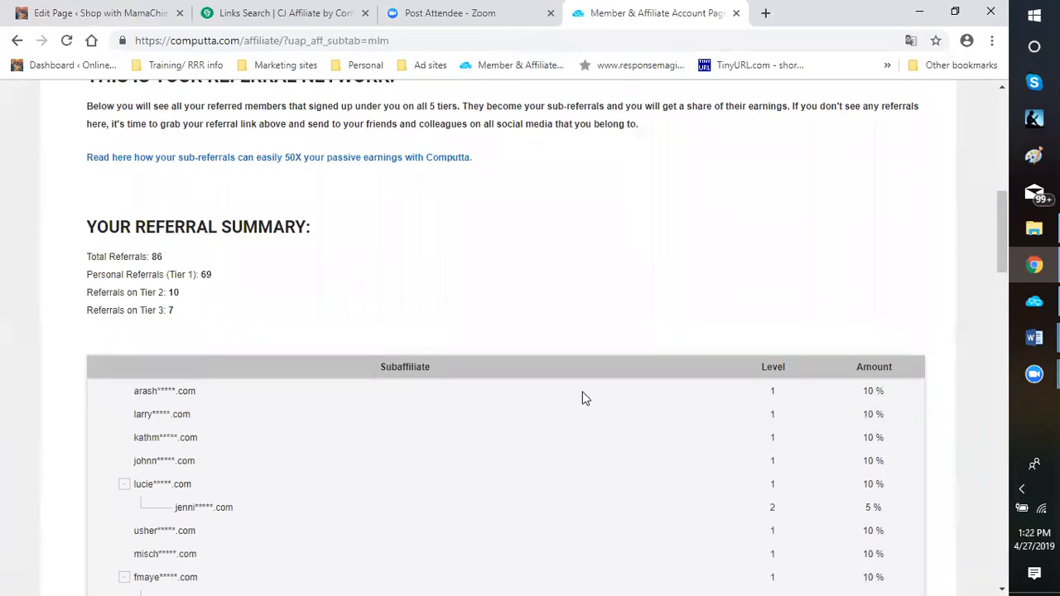
scroll(582, 399, "up", 2)
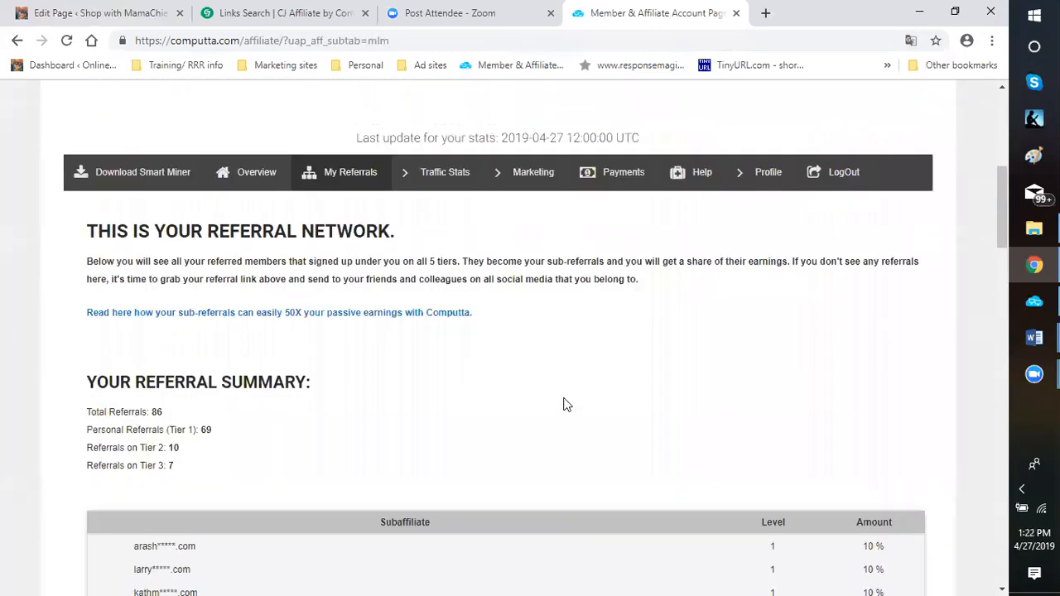
Review the per-tier referral summary, the referral network introduction and the account's referral link
scroll(566, 405, "down", 3)
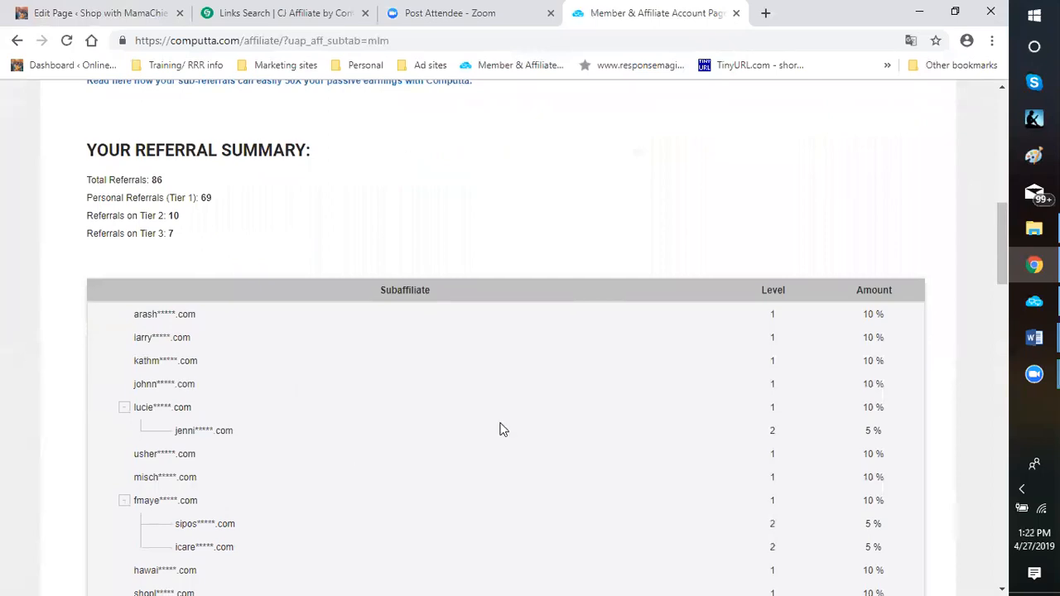
scroll(502, 428, "up", 4)
scroll(838, 231, "up", 2)
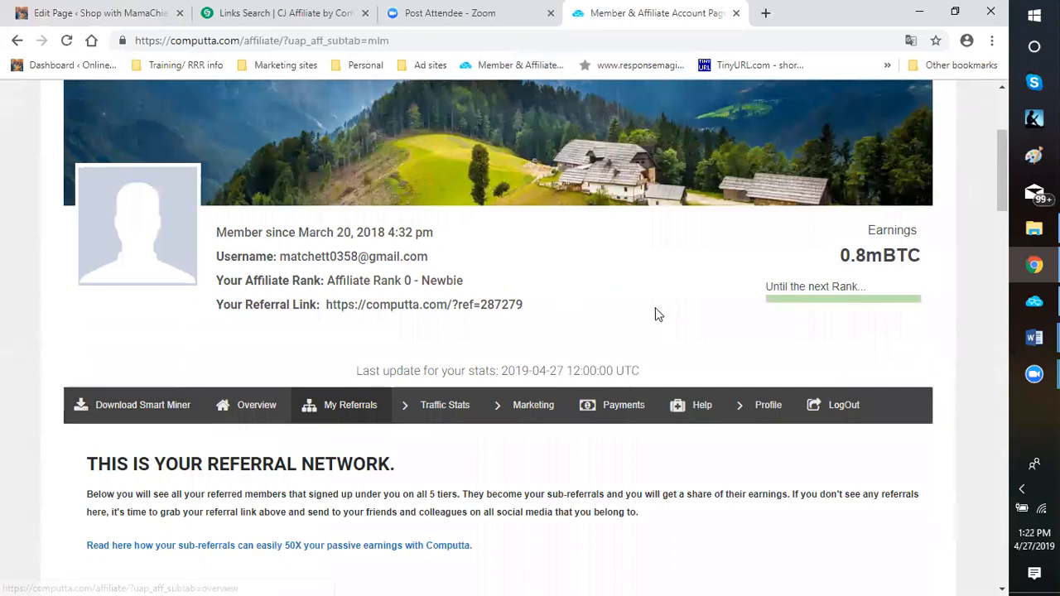
scroll(619, 317, "down", 5)
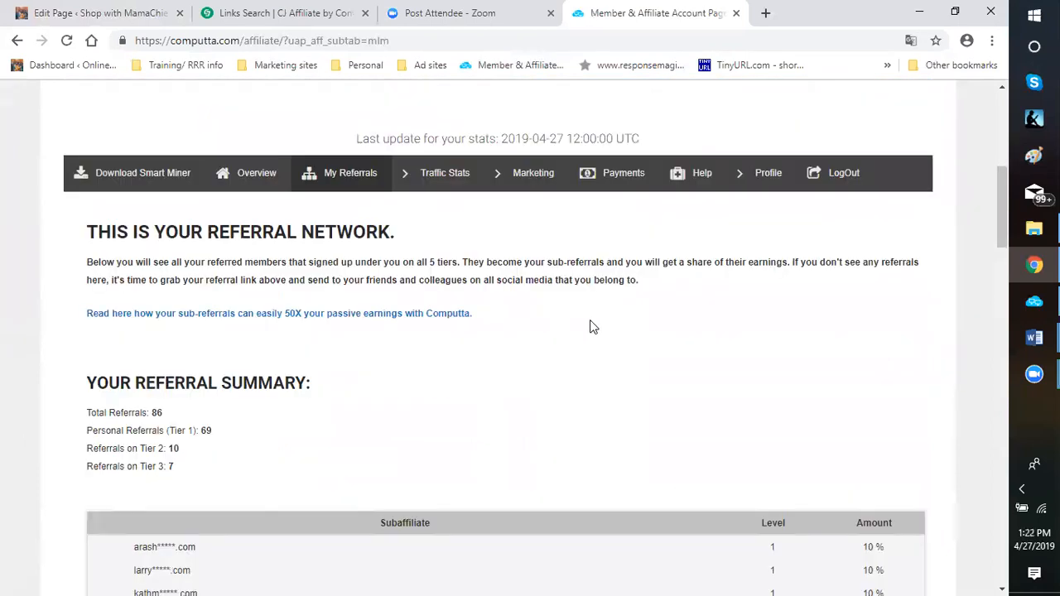
scroll(542, 329, "up", 2)
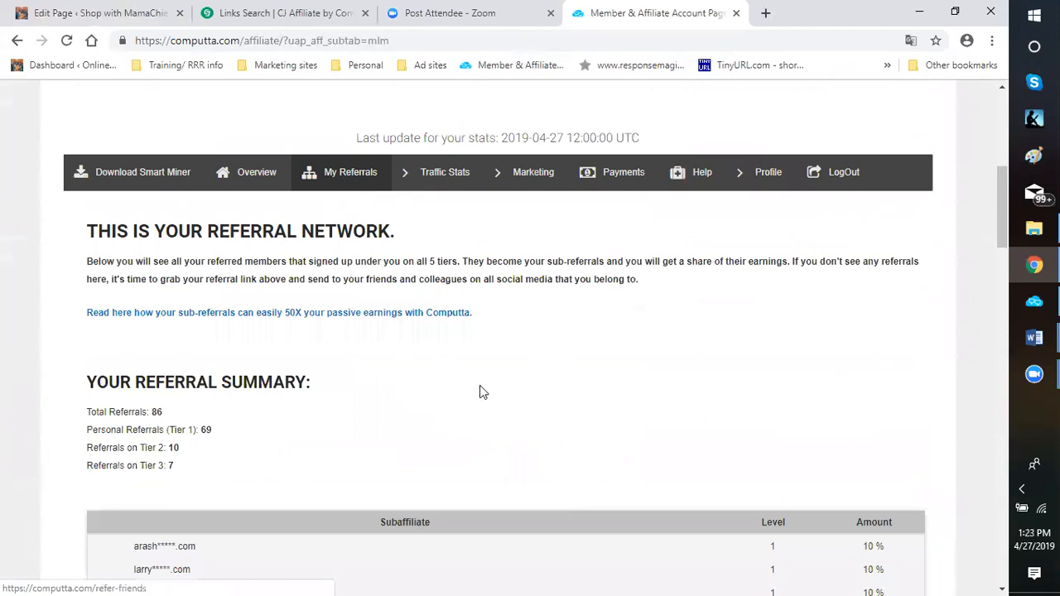
scroll(476, 393, "down", 1)
left_click(338, 98)
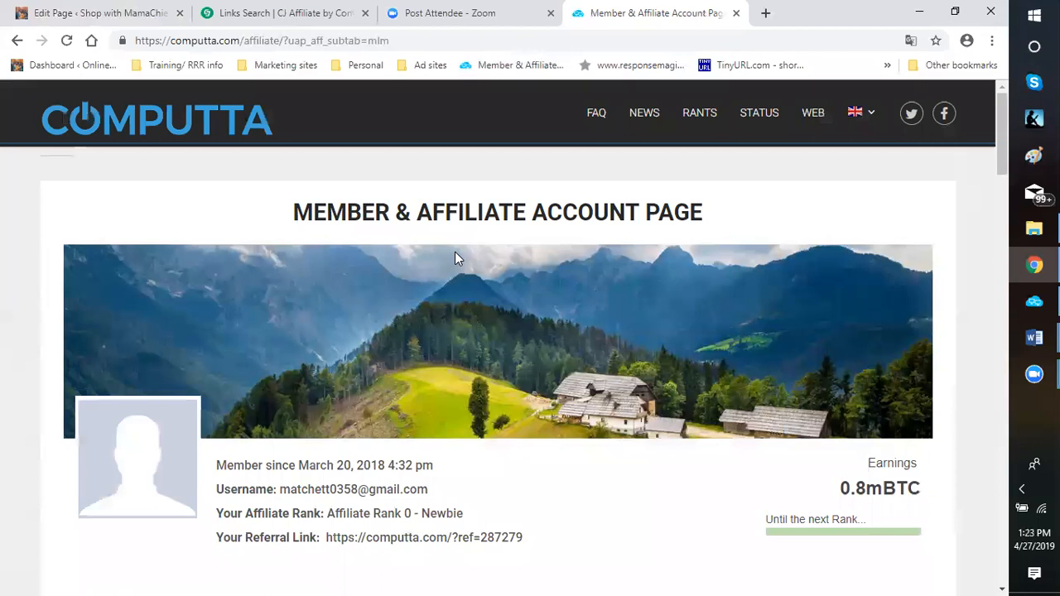
Go through the subaffiliate table from its first entries, checking which direct referrals have their own sub-referrals
scroll(481, 348, "down", 5)
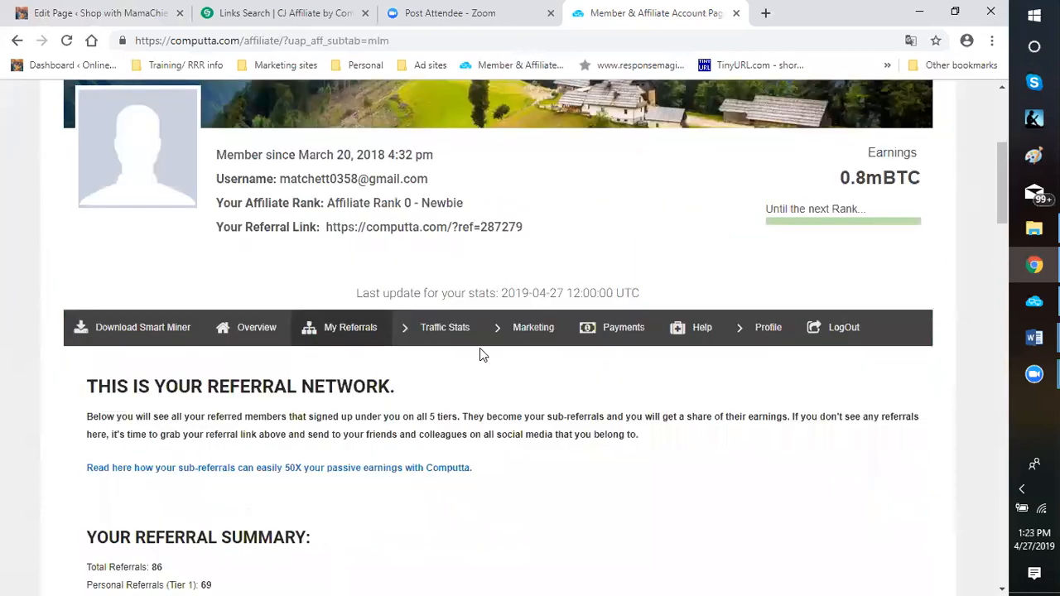
scroll(467, 373, "down", 3)
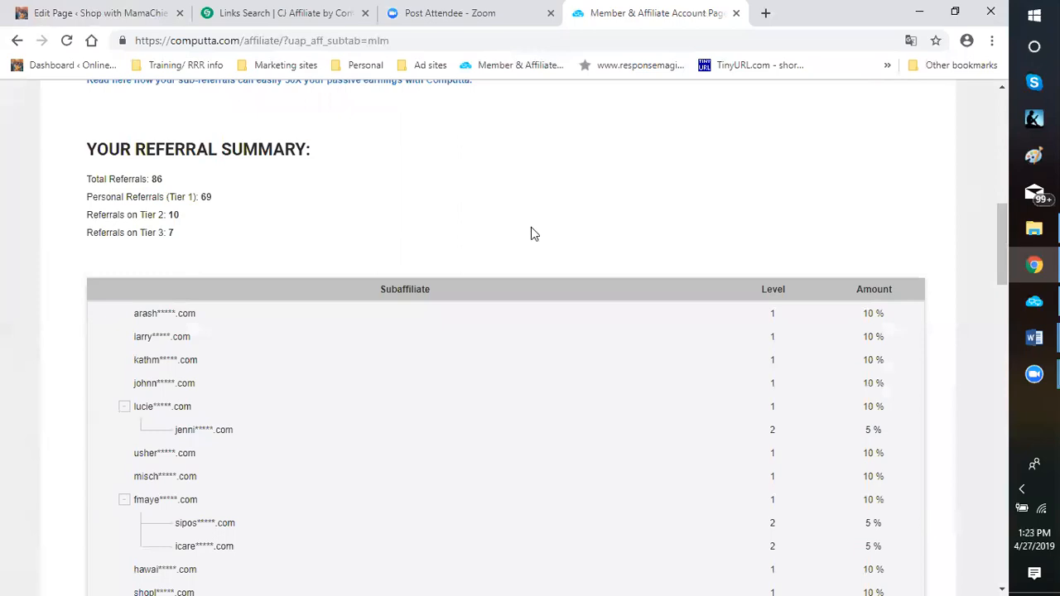
scroll(532, 233, "down", 1)
scroll(531, 234, "down", 1)
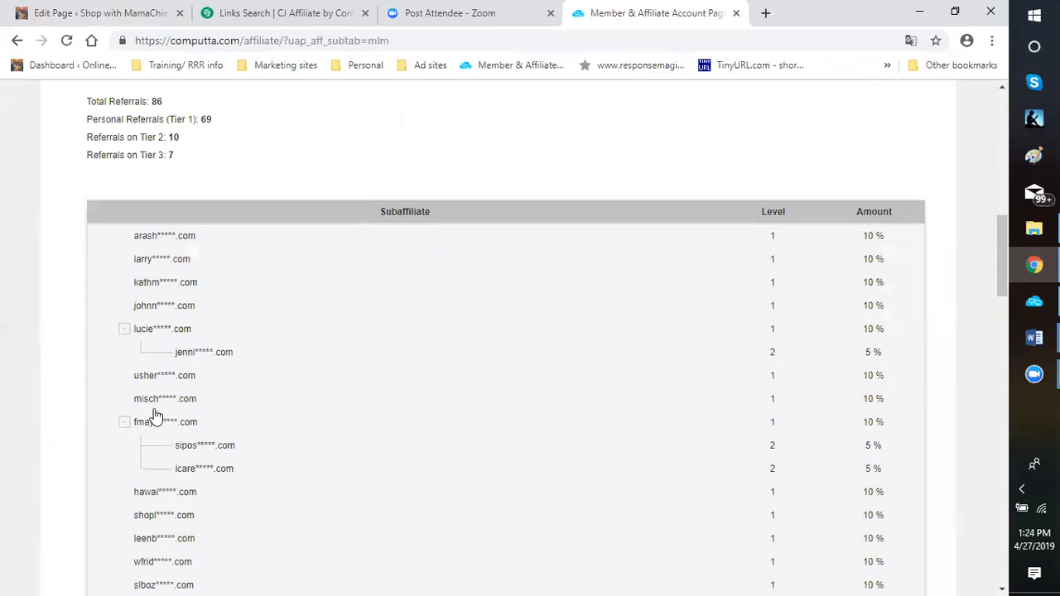
scroll(157, 418, "down", 1)
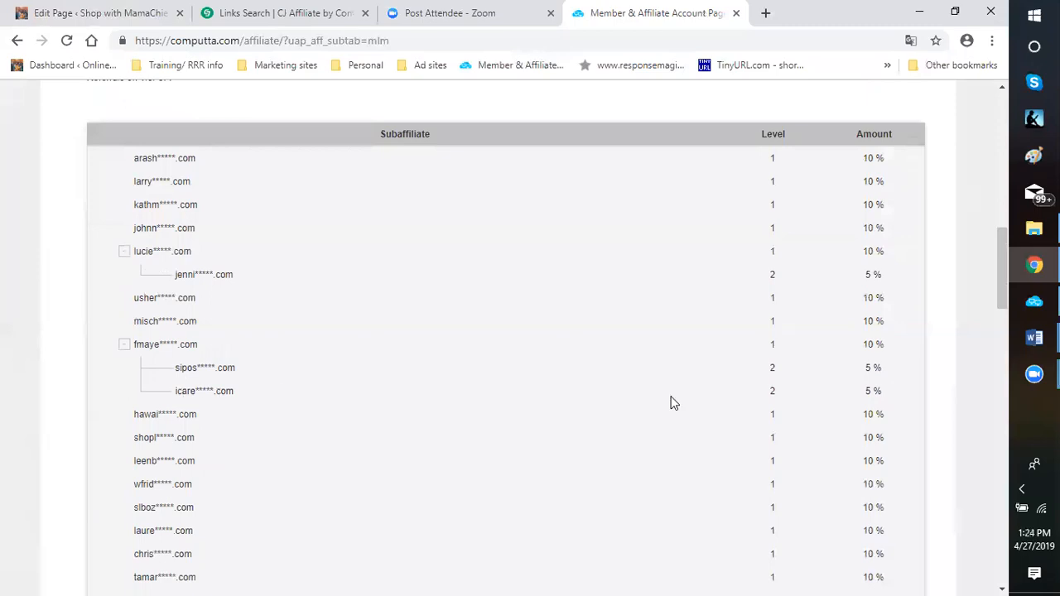
scroll(182, 389, "down", 6)
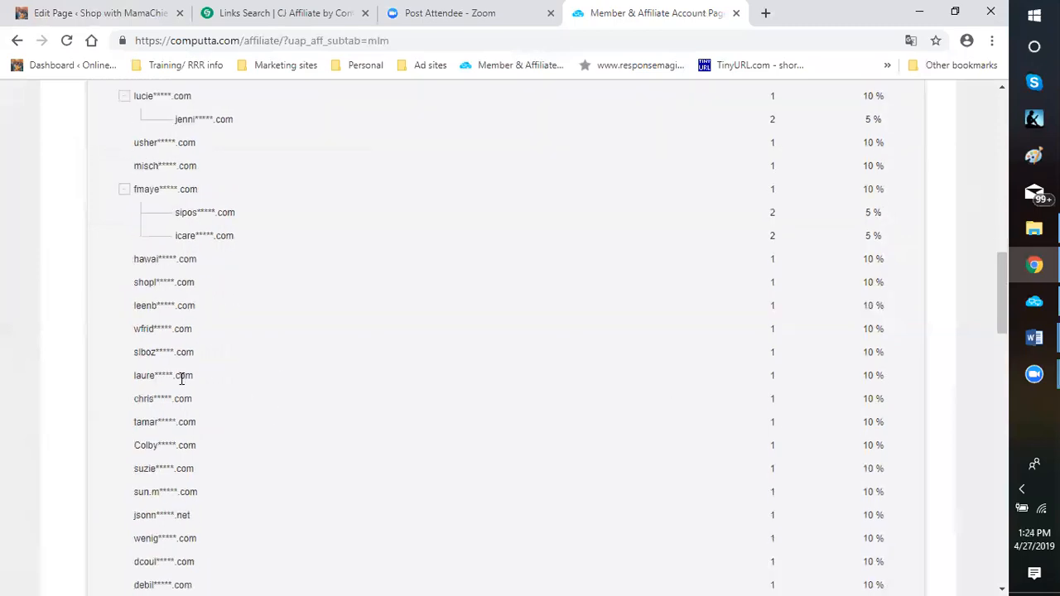
scroll(184, 398, "down", 5)
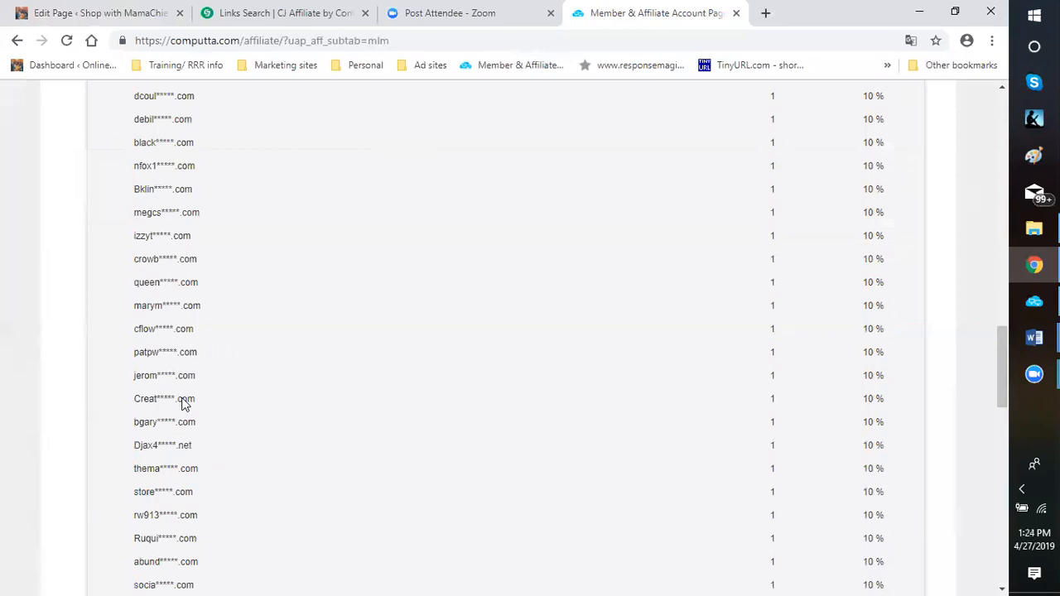
Go through the rest of the subaffiliate table to its end, examining the multi-level nested entries and the remaining direct referrals
scroll(184, 400, "down", 1)
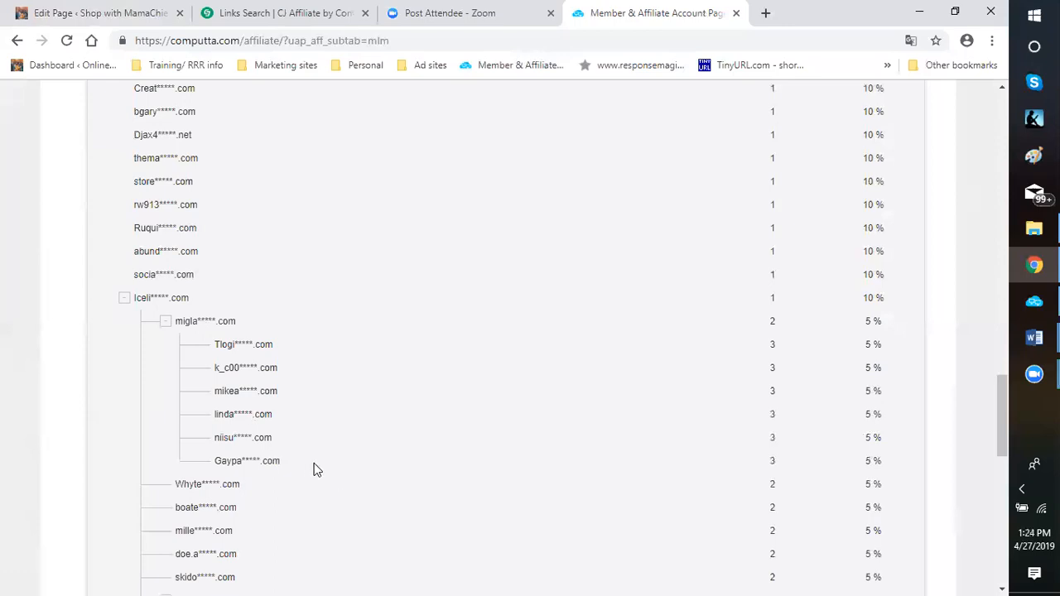
scroll(291, 466, "down", 2)
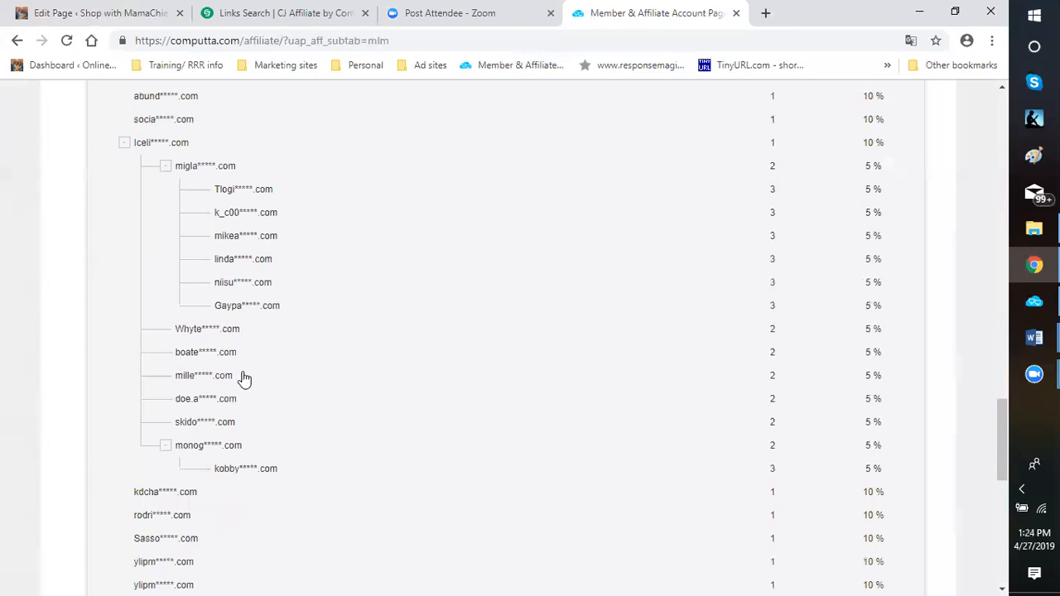
scroll(242, 379, "down", 1)
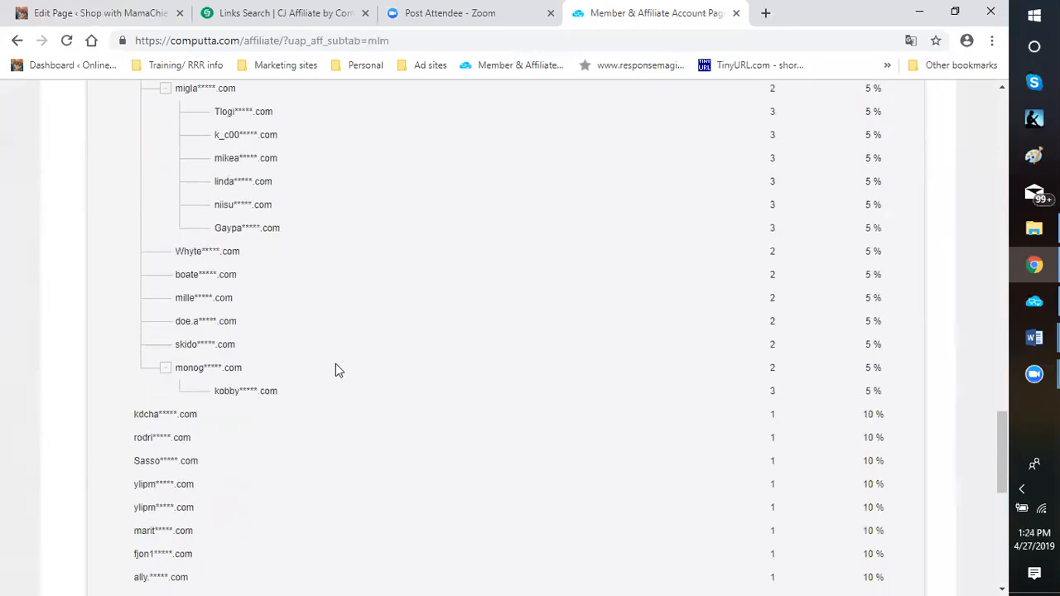
scroll(248, 355, "down", 1)
scroll(178, 362, "down", 6)
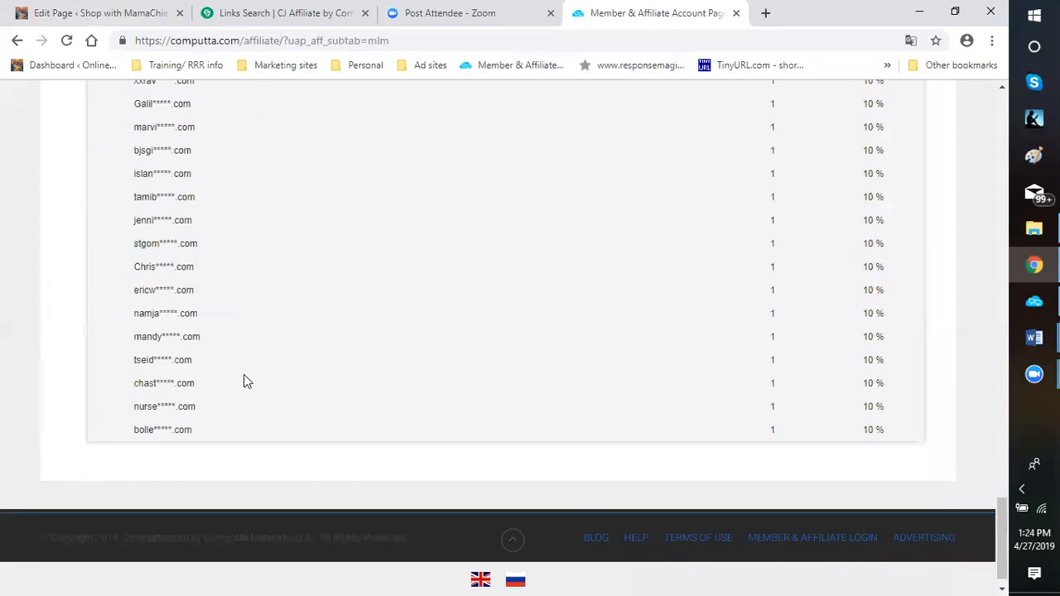
Recheck the levels and percentage amounts of the direct referrals in the final part of the subaffiliate table
scroll(245, 381, "up", 4)
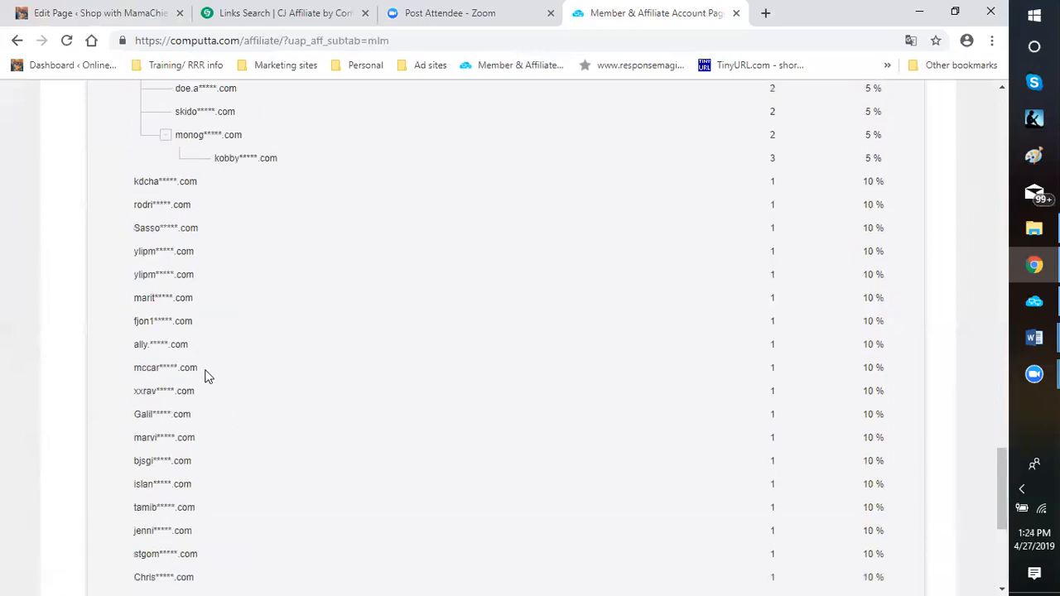
scroll(202, 342, "up", 1)
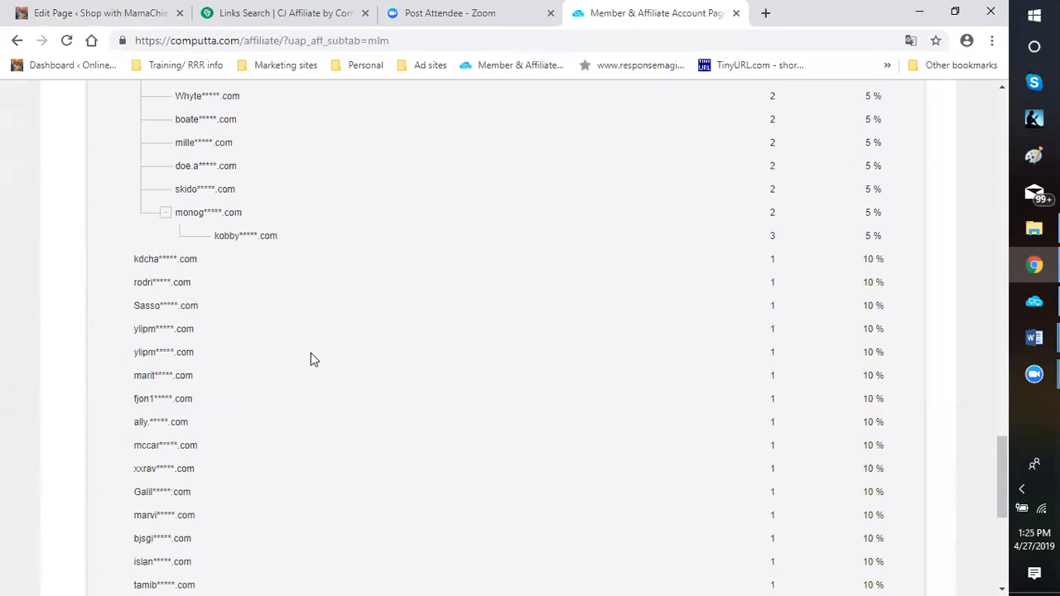
scroll(304, 359, "down", 1)
scroll(348, 331, "down", 1)
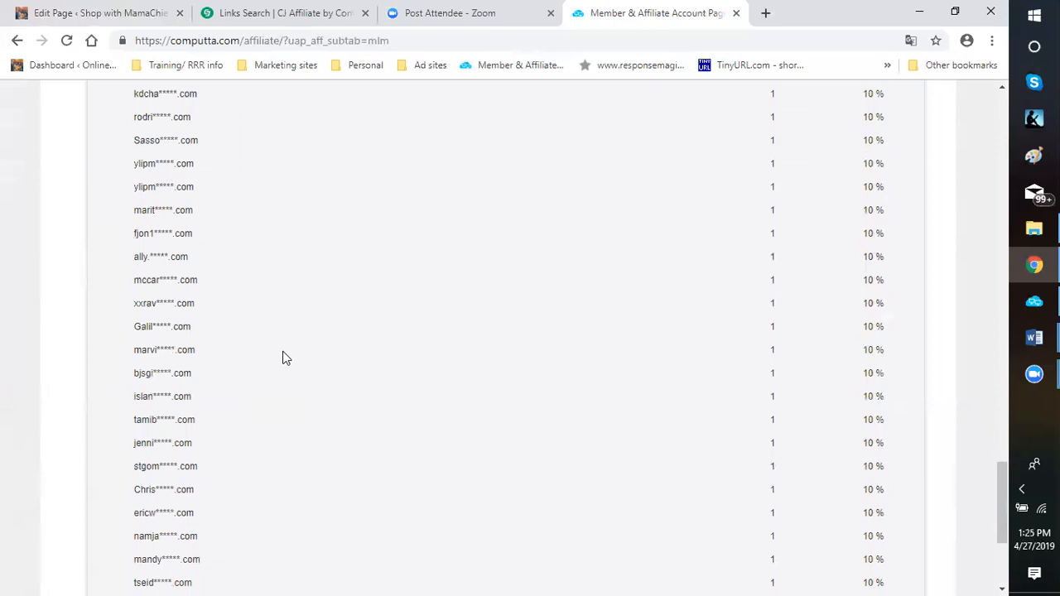
scroll(265, 362, "down", 3)
scroll(842, 406, "up", 6)
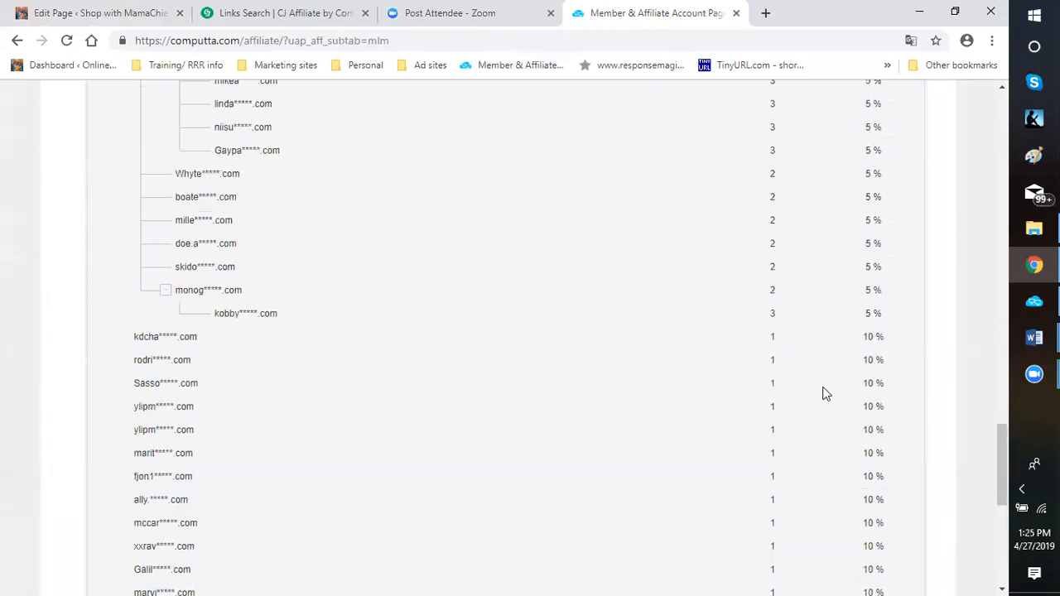
Return to the account header above the subaffiliate table and review the referral link and the referral network introduction
scroll(790, 365, "up", 20)
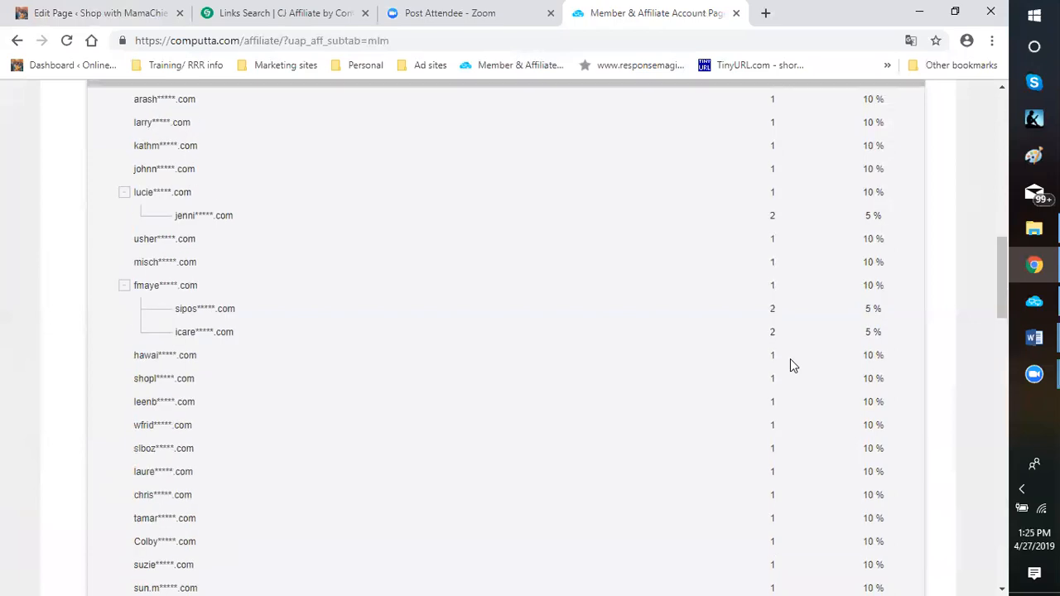
scroll(791, 364, "up", 12)
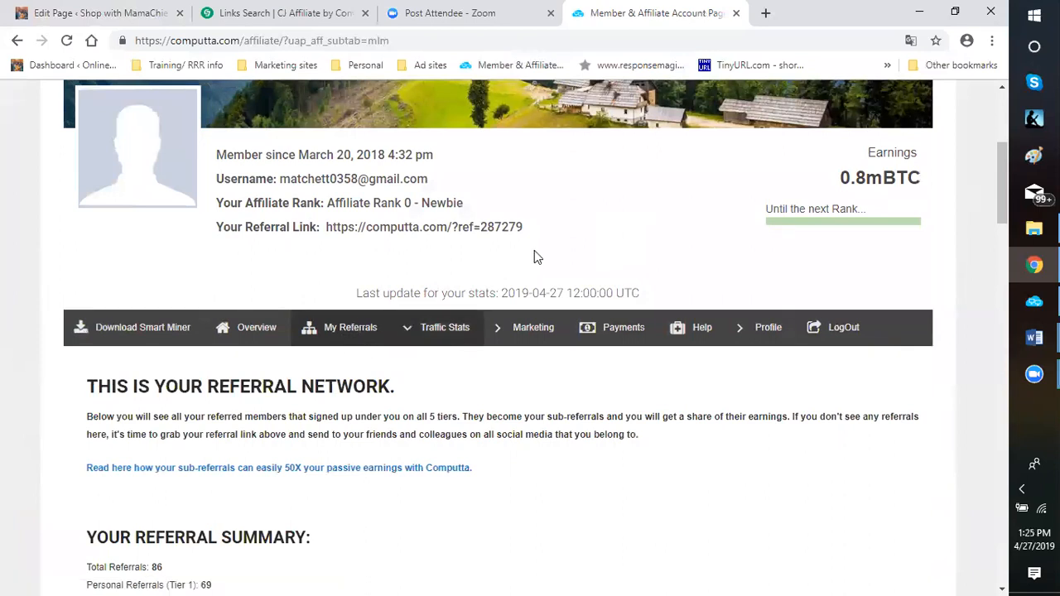
scroll(534, 253, "up", 4)
scroll(448, 447, "down", 2)
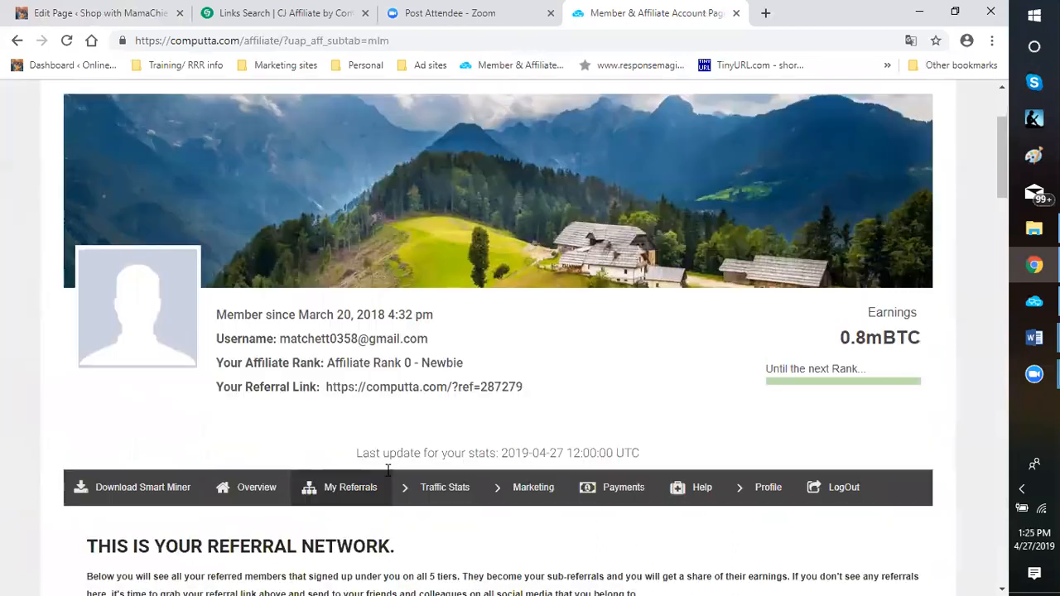
scroll(143, 335, "down", 2)
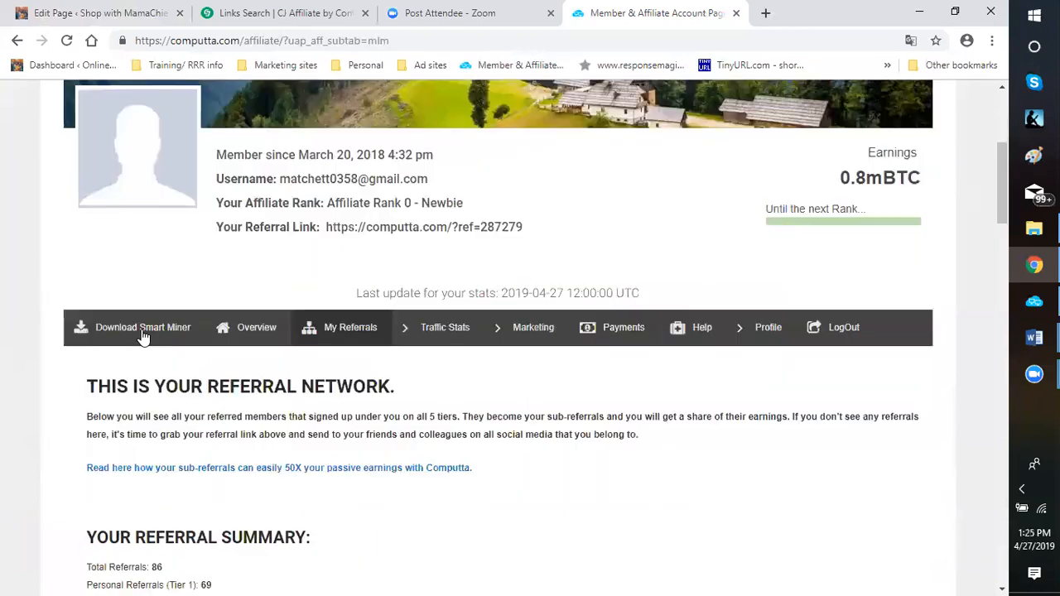
Open the account overview and examine the total earnings, current balance, wallet and paid amounts
left_click(237, 336)
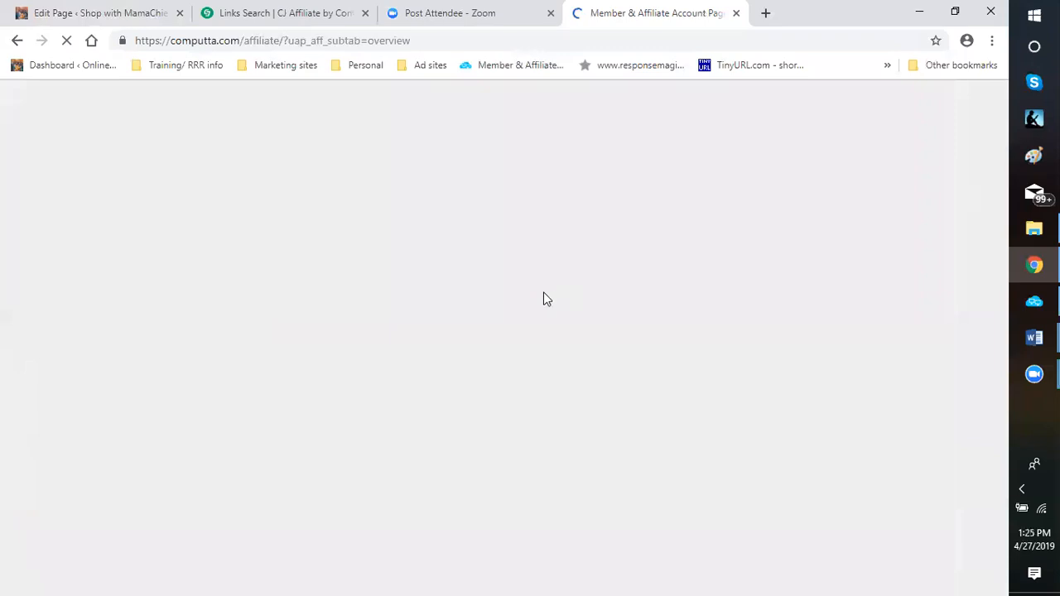
scroll(515, 299, "down", 3)
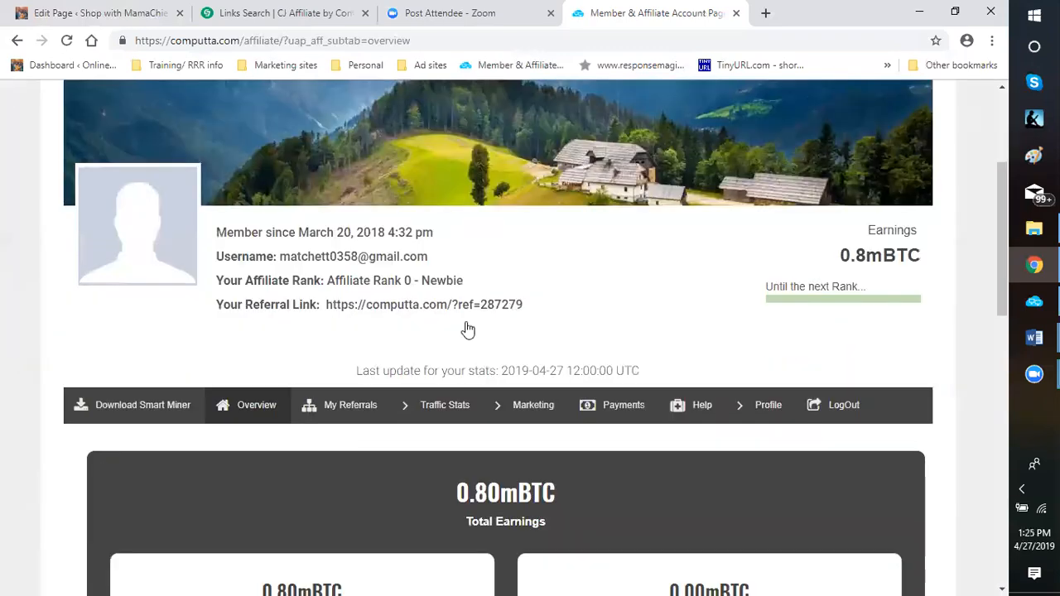
scroll(468, 330, "down", 1)
scroll(390, 390, "down", 1)
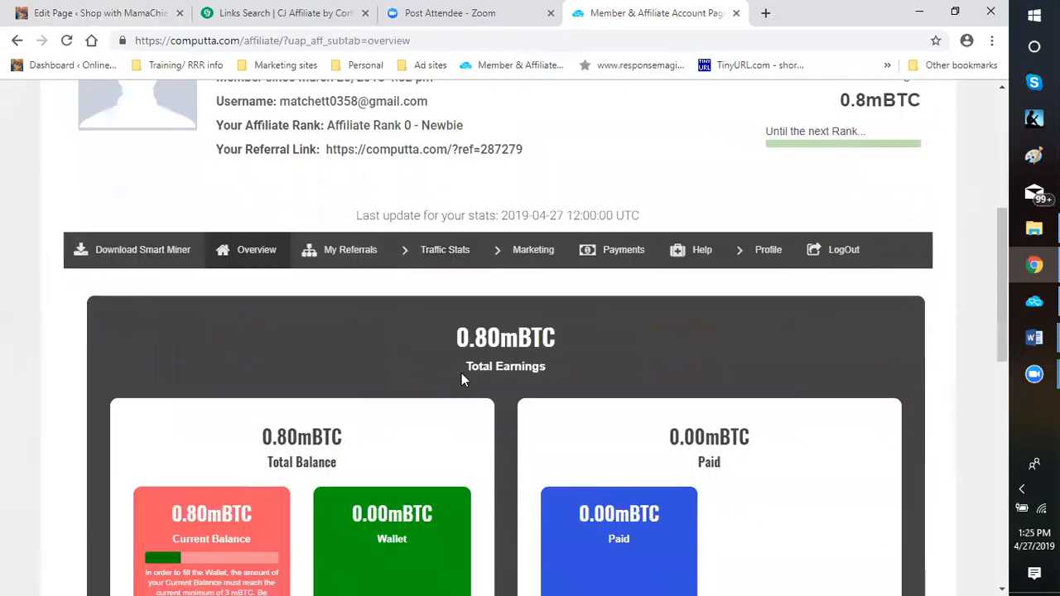
scroll(696, 402, "down", 5)
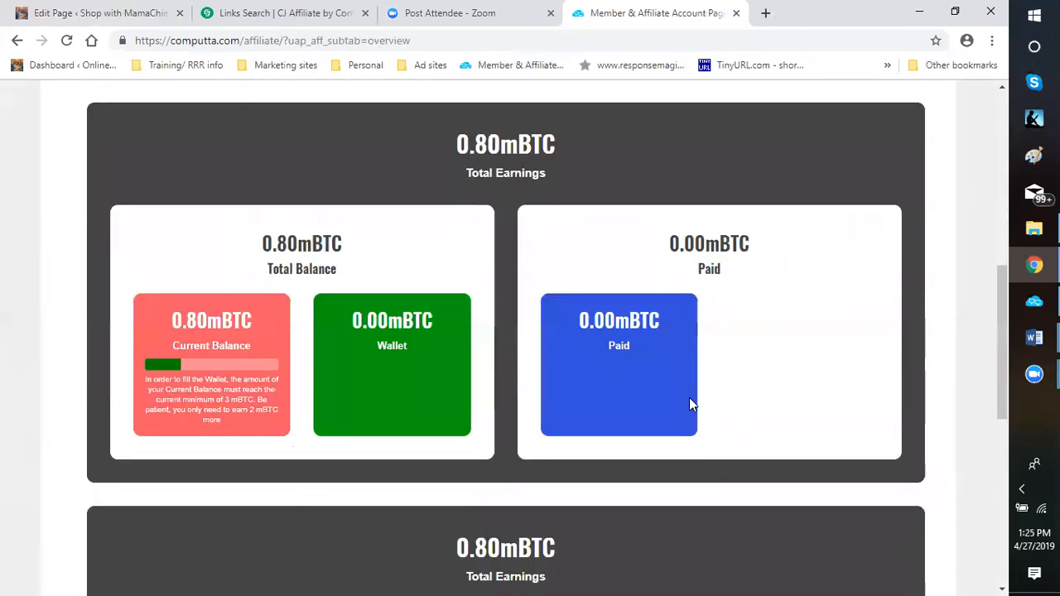
Review the overview's personal earnings, referral commissions, personal referrals, sub-referrals and referral visits
scroll(471, 426, "down", 2)
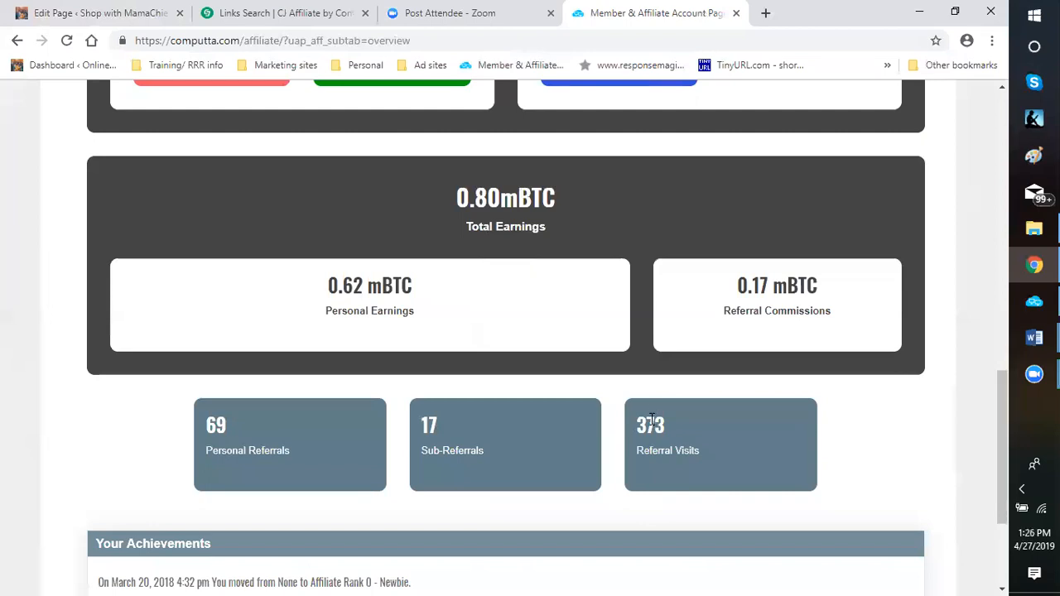
scroll(651, 426, "down", 1)
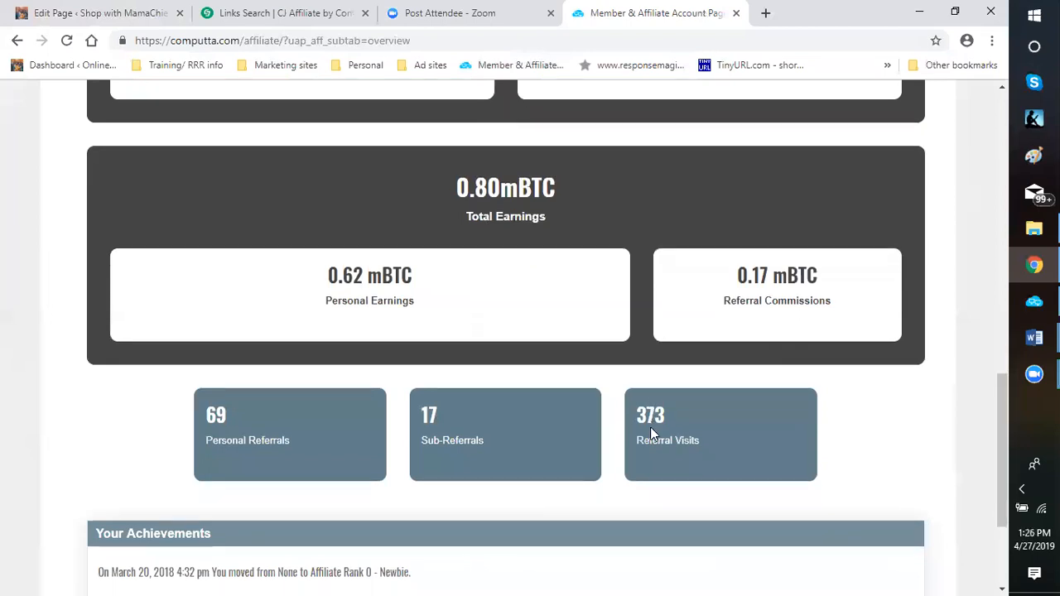
scroll(629, 430, "up", 1)
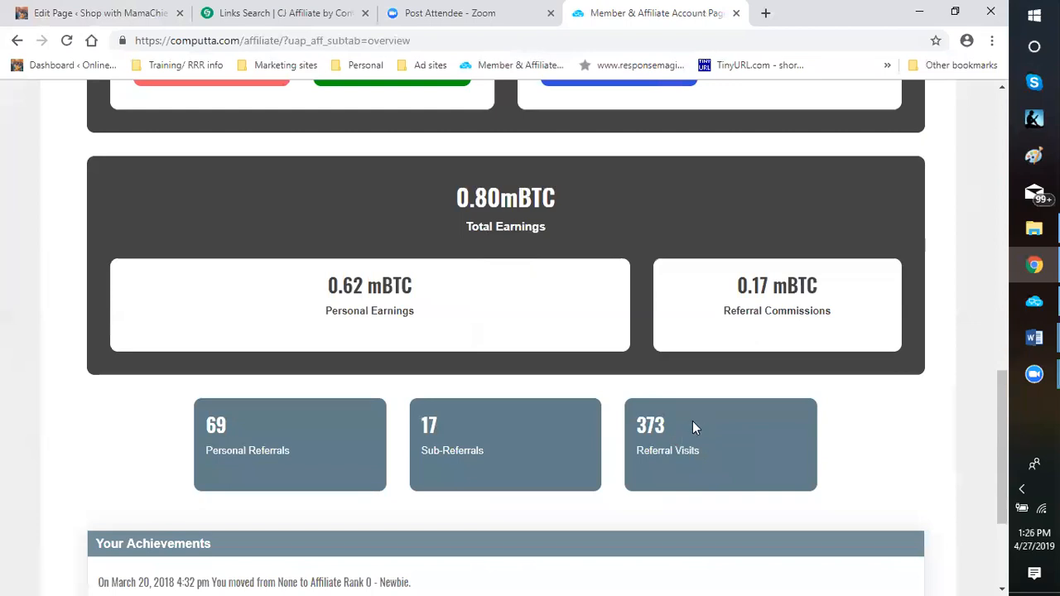
scroll(547, 443, "up", 7)
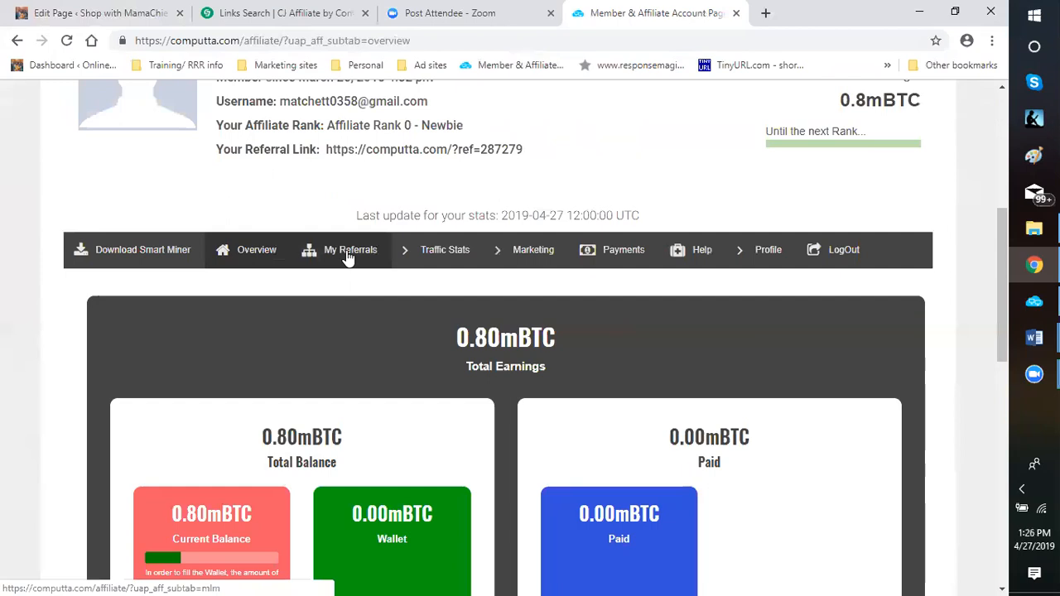
Revisit the referrals page and open the Traffic Stats report to review total visits, personal referrals and the success rate
left_click(346, 251)
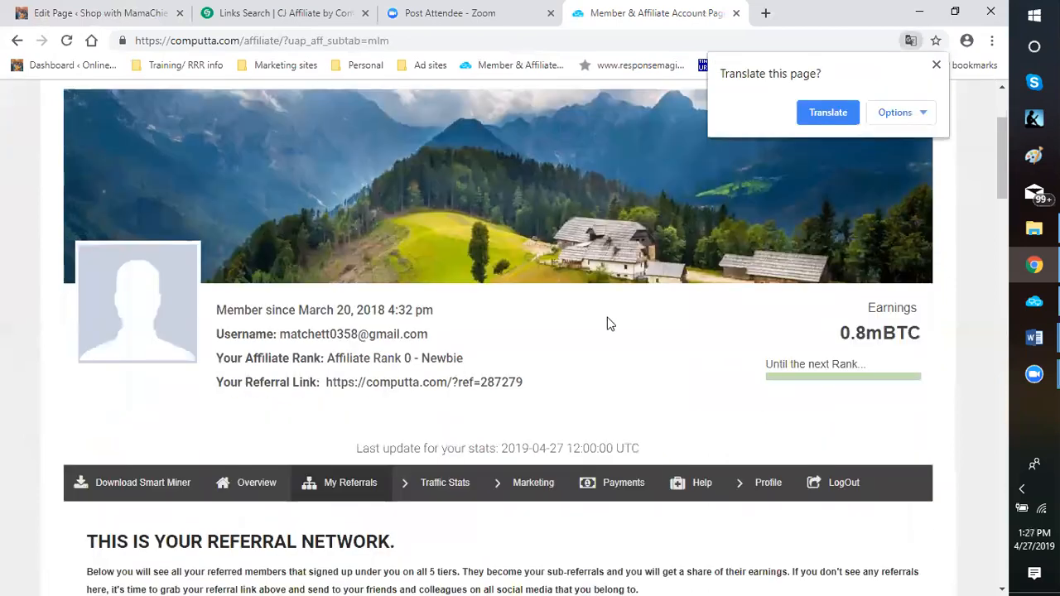
scroll(516, 350, "down", 2)
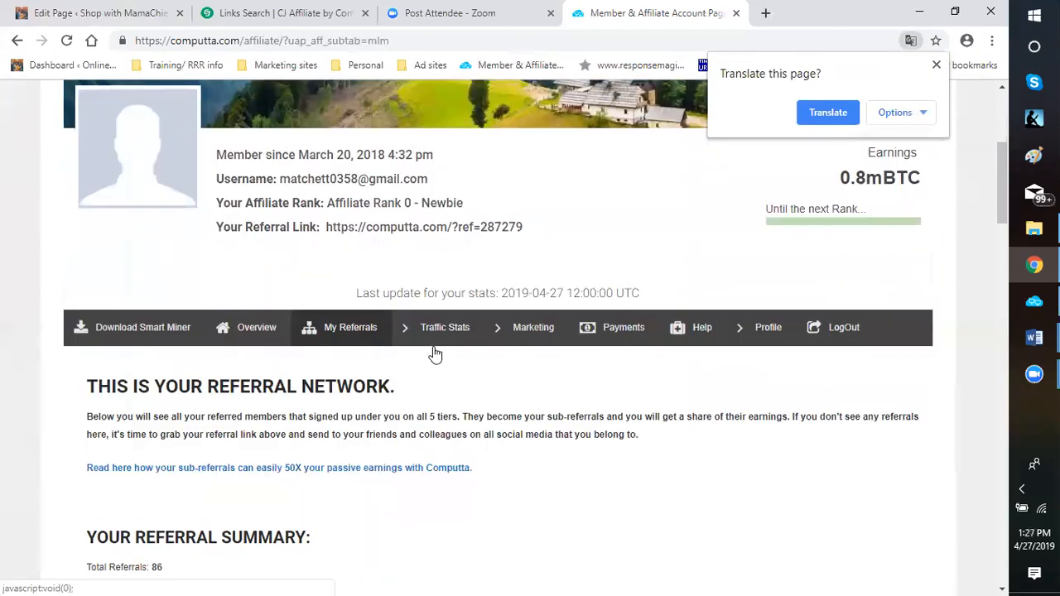
left_click(431, 352)
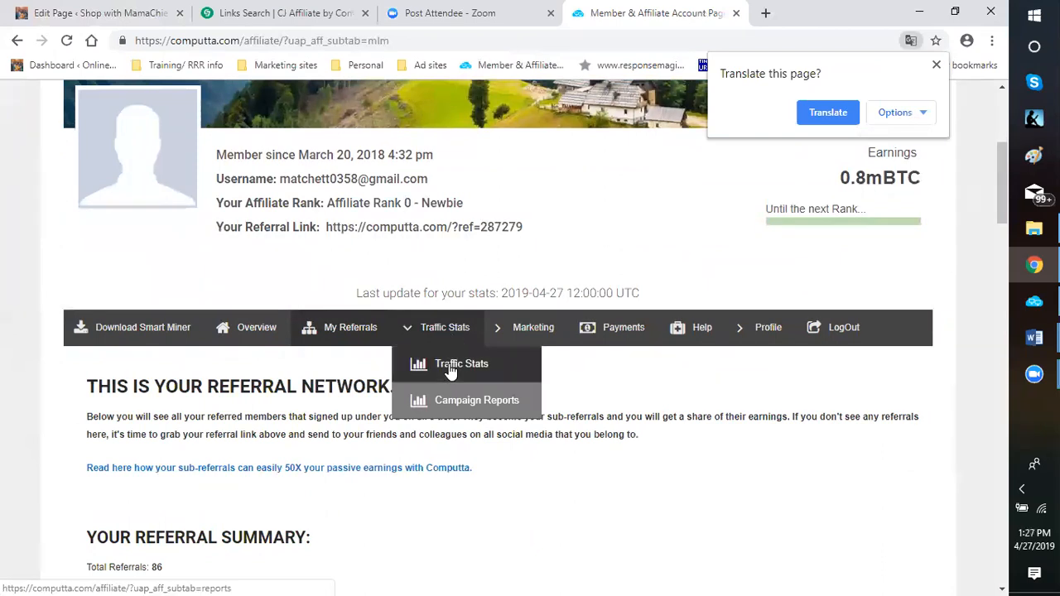
left_click(451, 368)
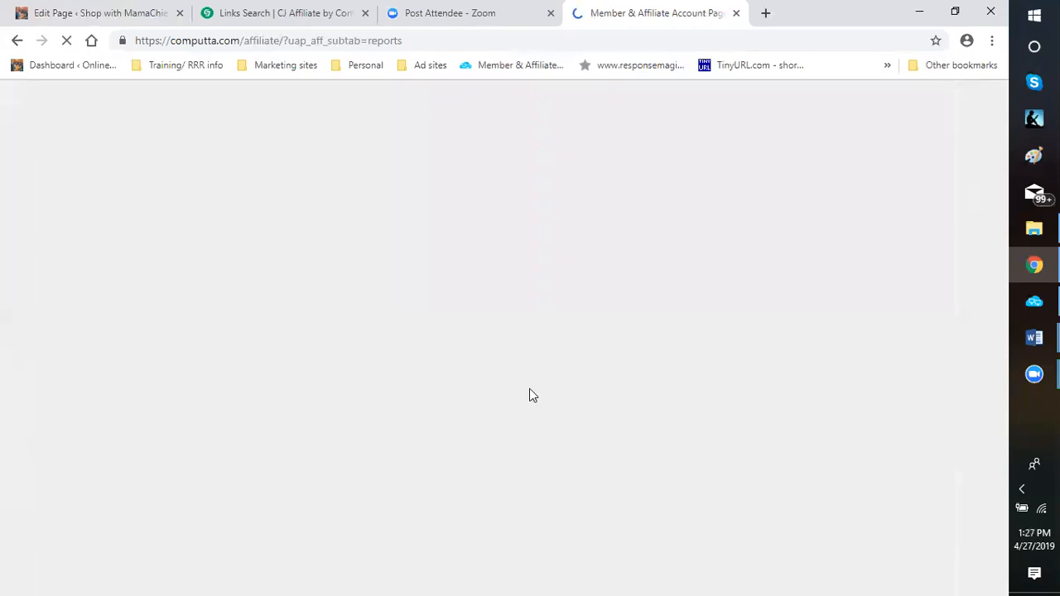
scroll(535, 366, "down", 5)
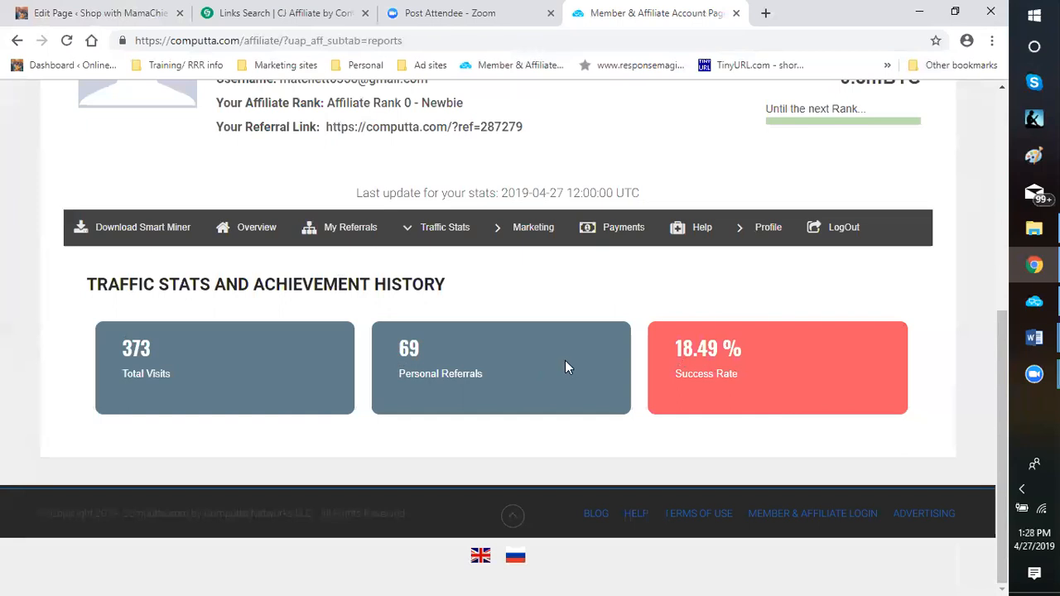
scroll(565, 361, "up", 1)
scroll(580, 315, "up", 1)
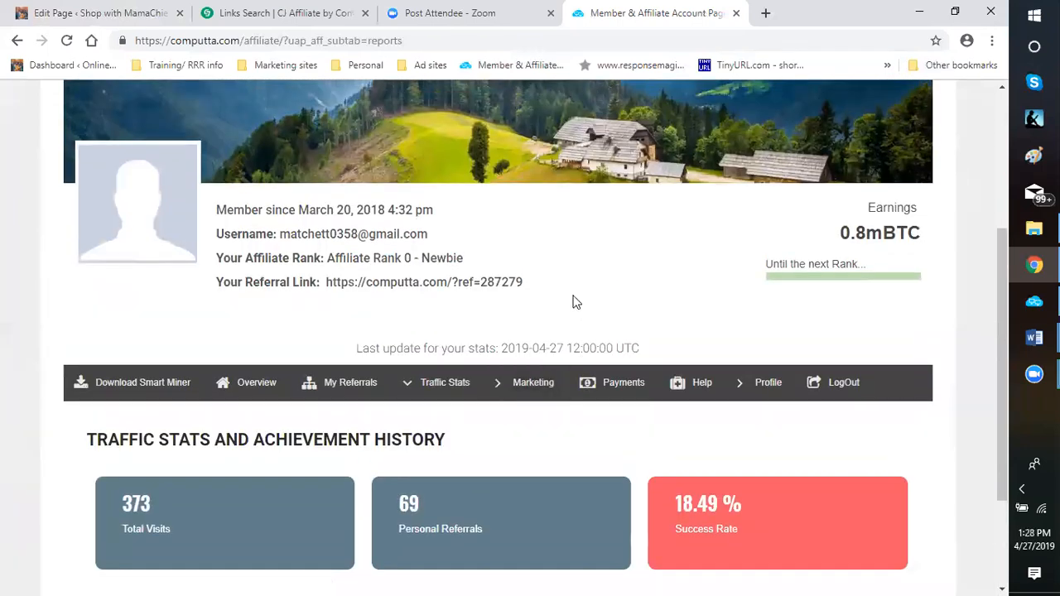
scroll(572, 301, "up", 3)
Switch to the CJ Affiliate dashboard and view the performance summary for This Week and for This Month
left_click(261, 15)
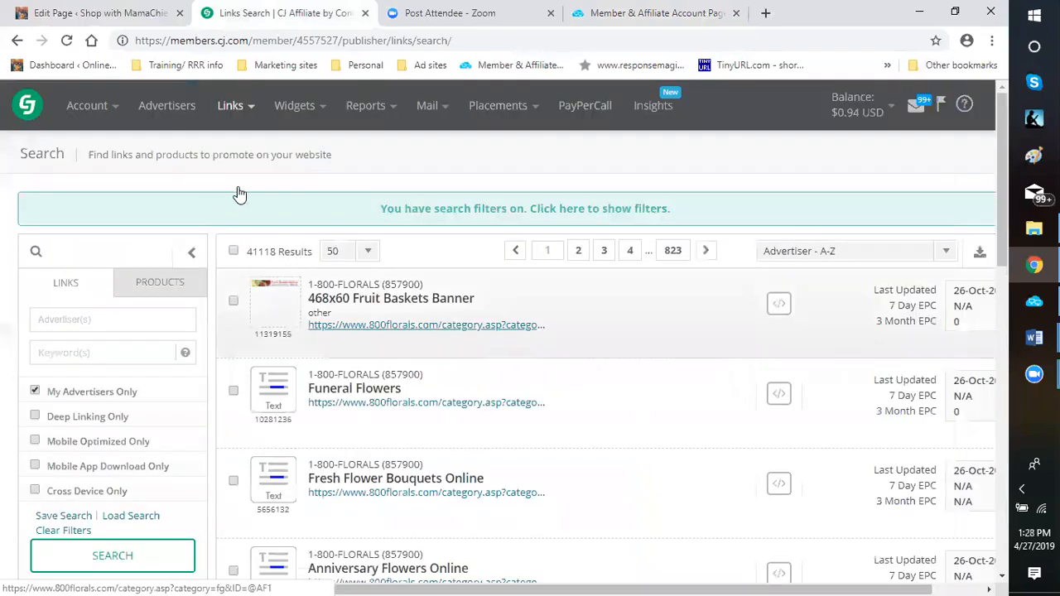
left_click(25, 110)
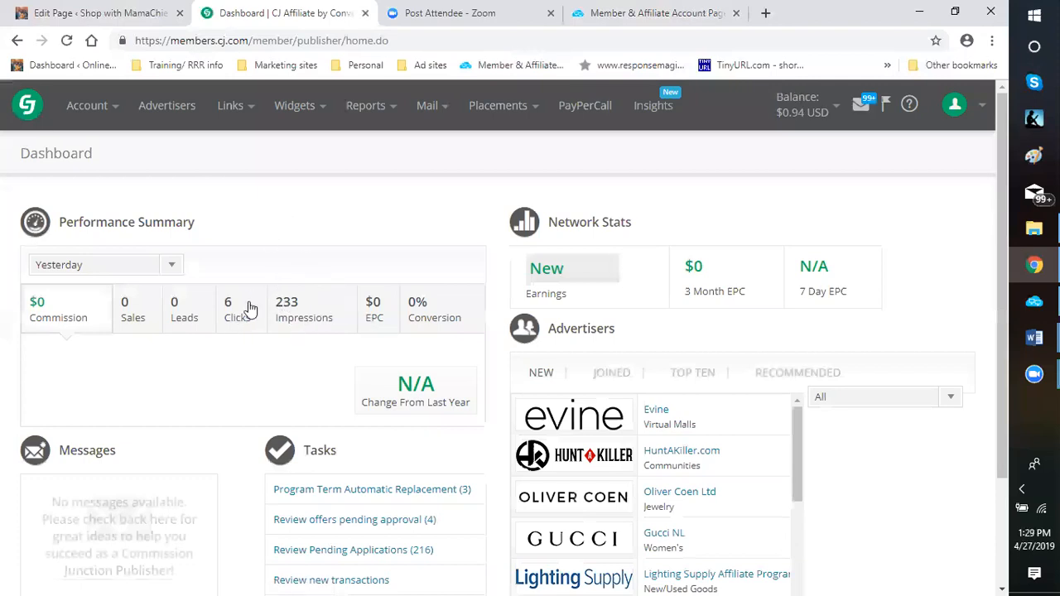
left_click(172, 267)
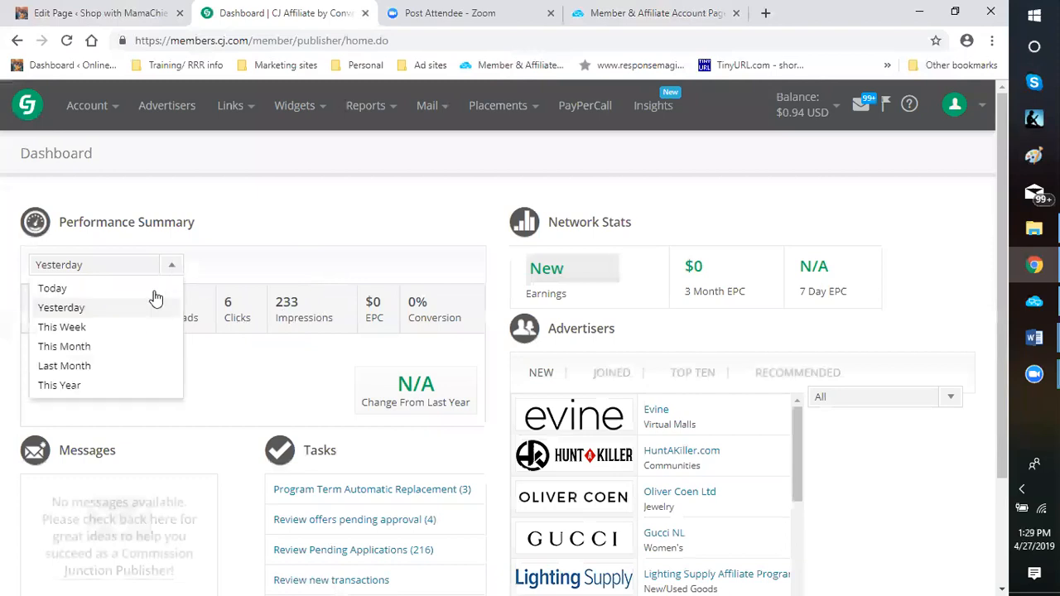
left_click(109, 330)
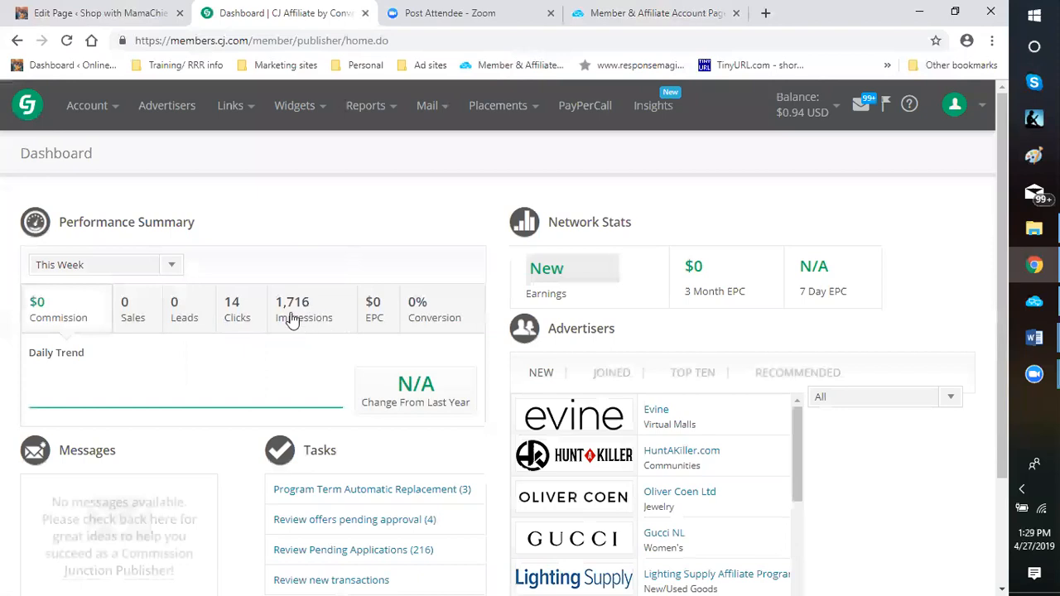
left_click(172, 265)
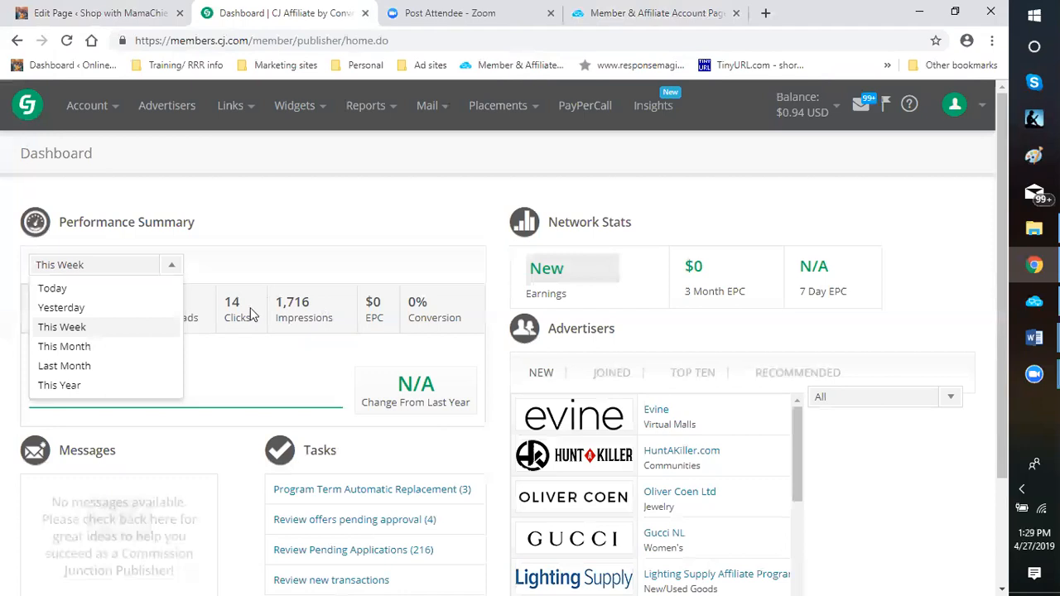
left_click(72, 348)
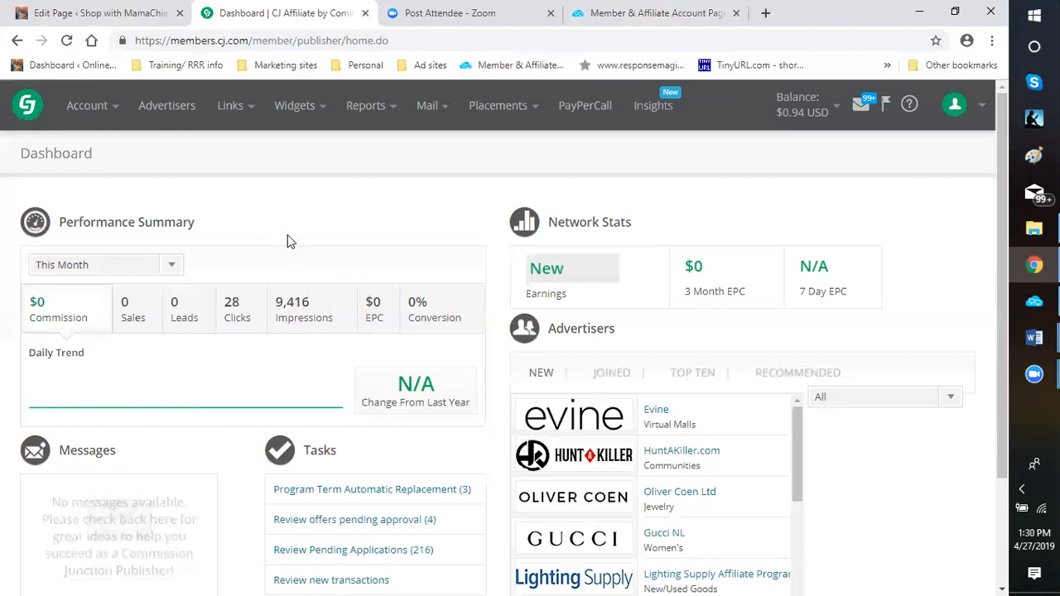
Open the CJ Affiliate search page for links and products to promote
left_click(230, 108)
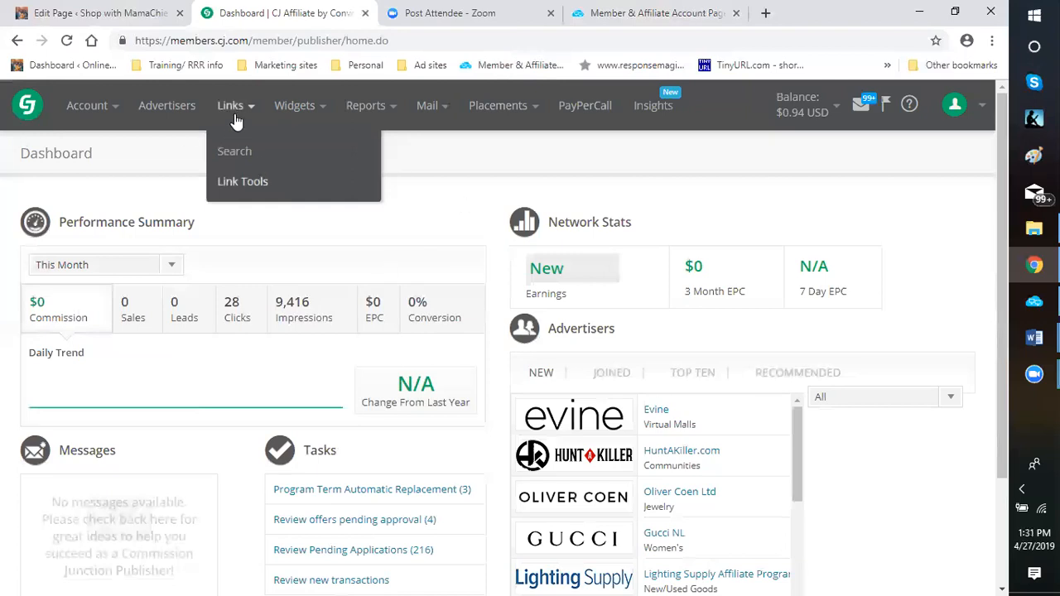
left_click(242, 151)
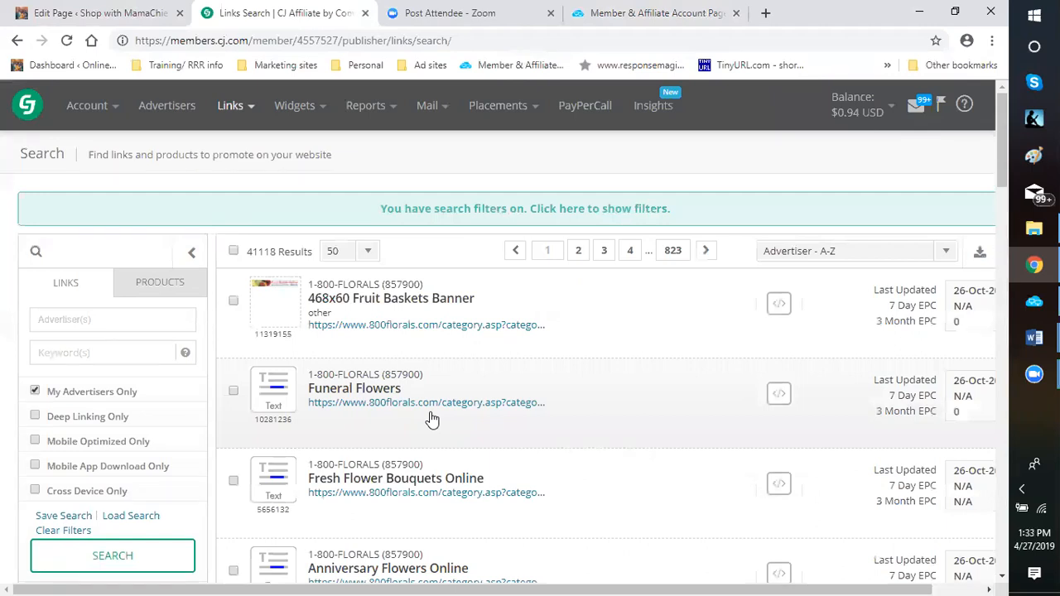
Open the personal Facebook profile from the Personal bookmarks in a new browser tab
left_click(768, 16)
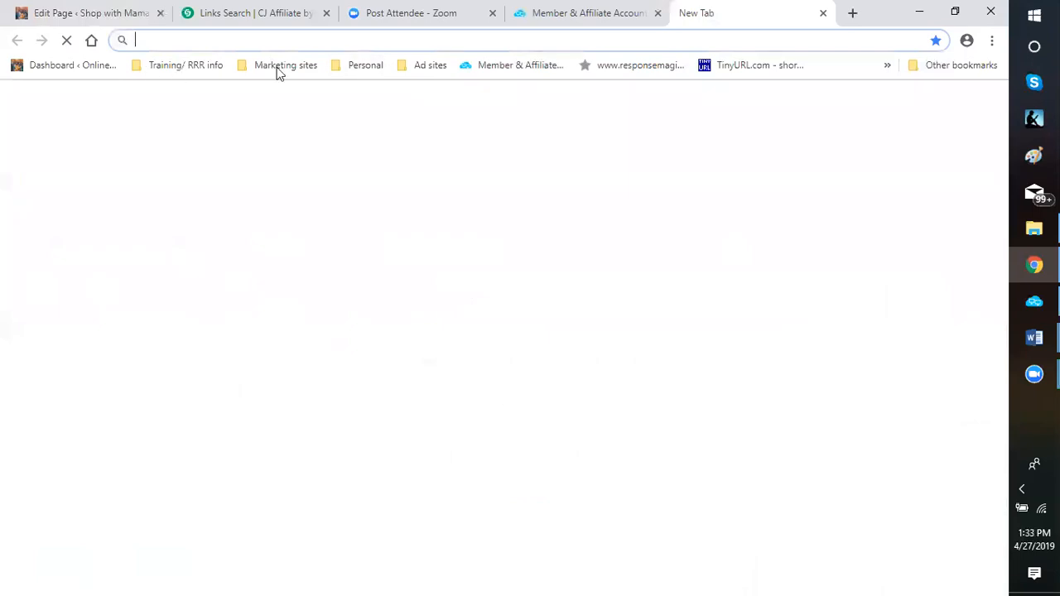
left_click(361, 67)
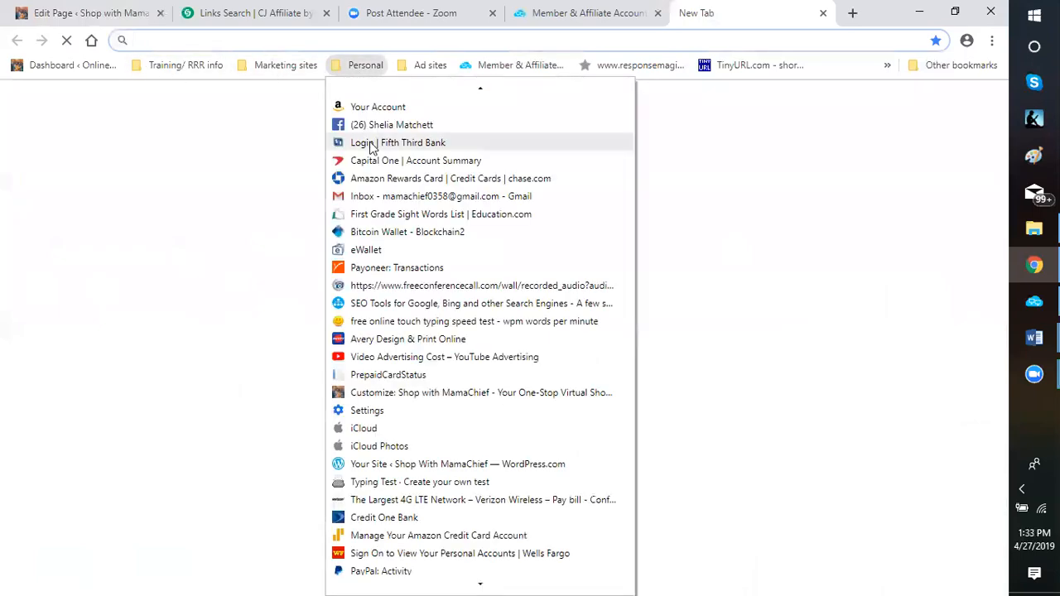
left_click(375, 126)
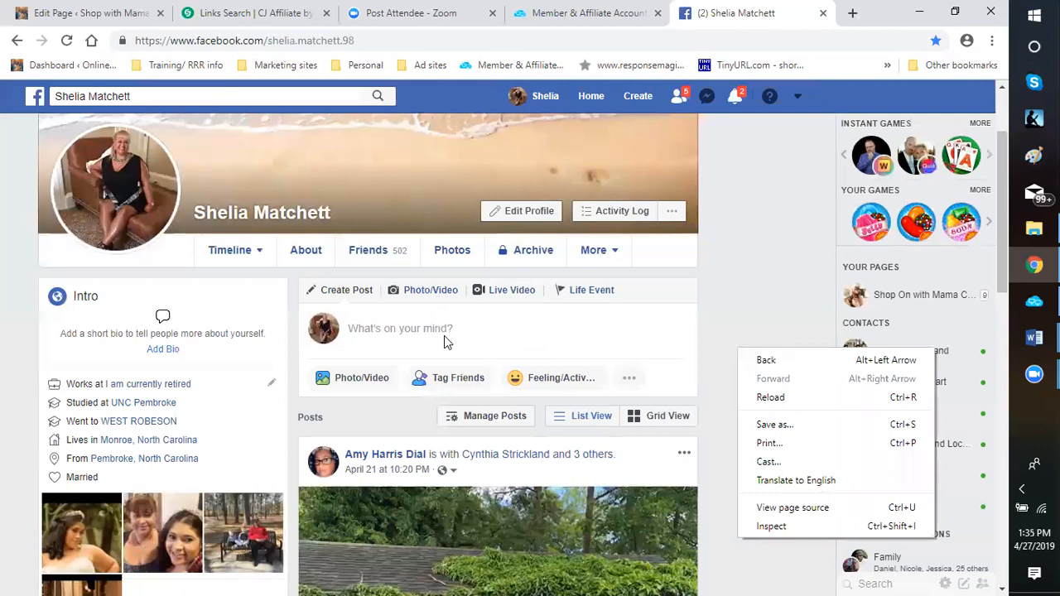
left_click(742, 282)
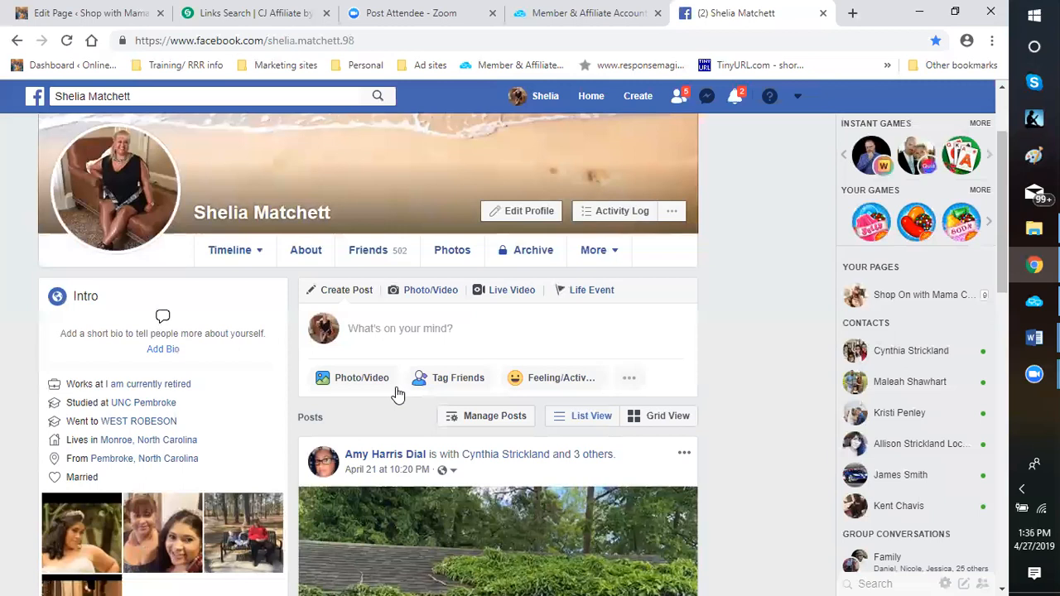
Look through the computer's folders for a photo or video for a new Facebook post, and close the composer without posting
left_click(430, 286)
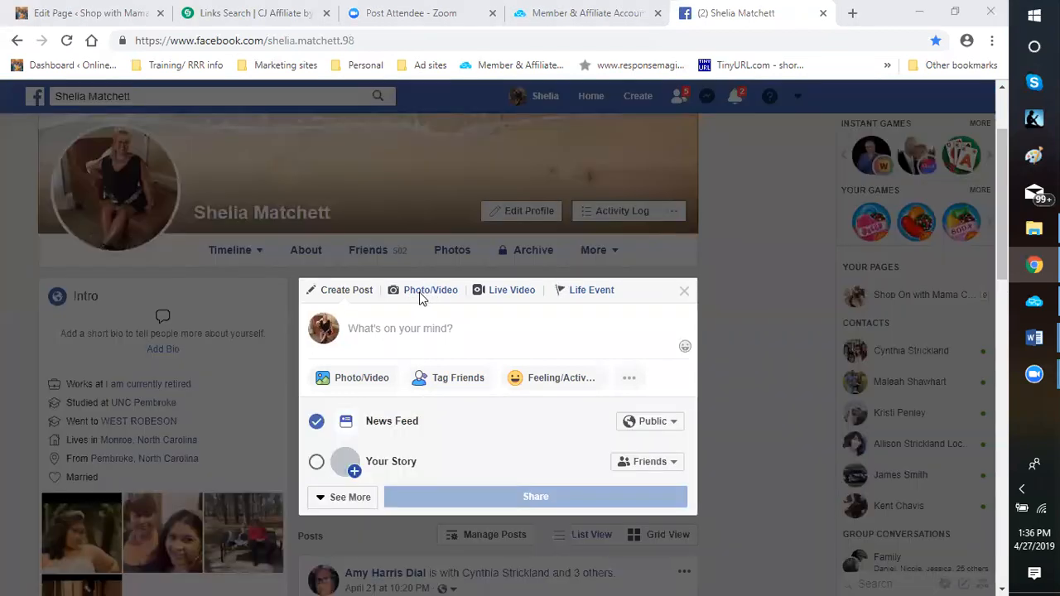
left_click(350, 378)
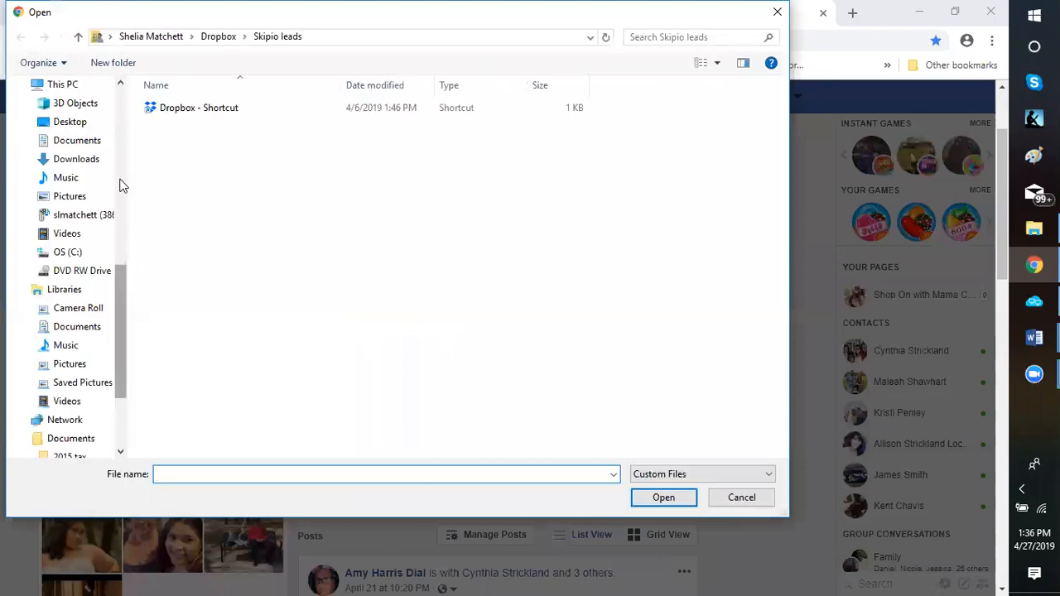
scroll(120, 184, "up", 5)
scroll(120, 184, "up", 3)
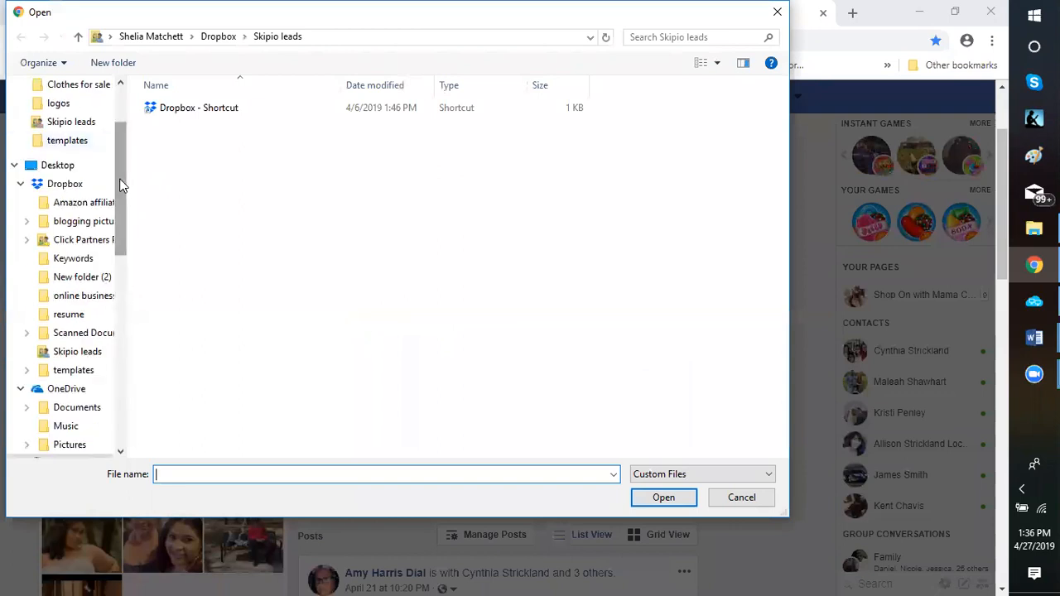
left_click_drag(120, 182, 133, 229)
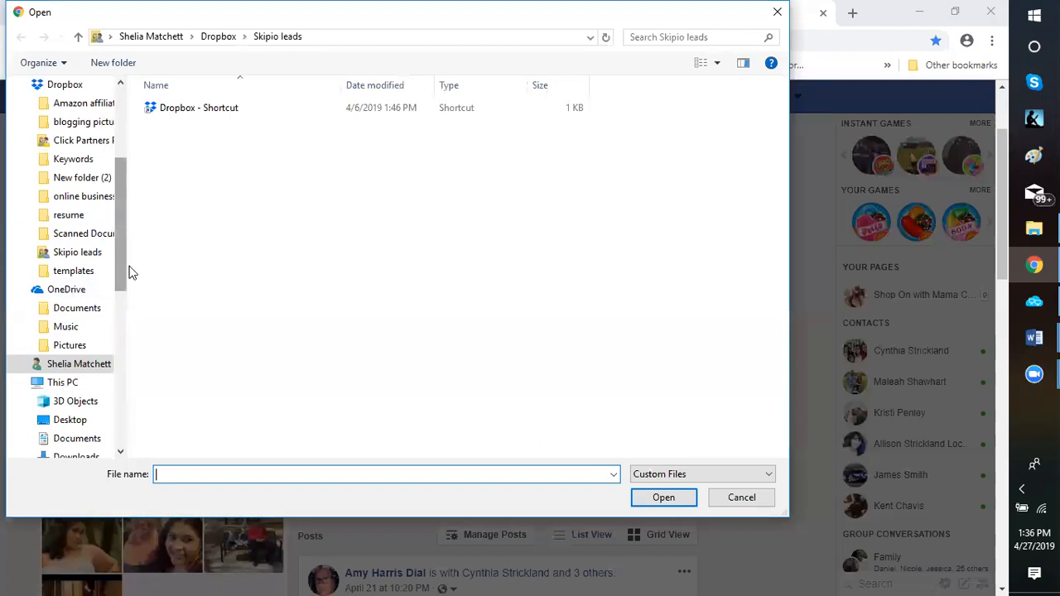
scroll(130, 270, "down", 2)
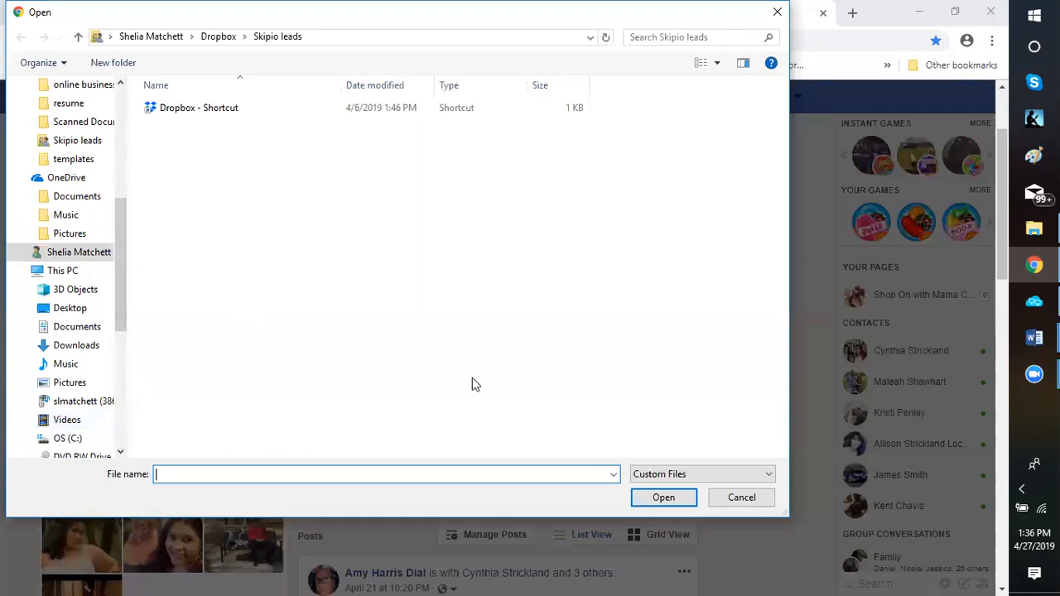
left_click(777, 15)
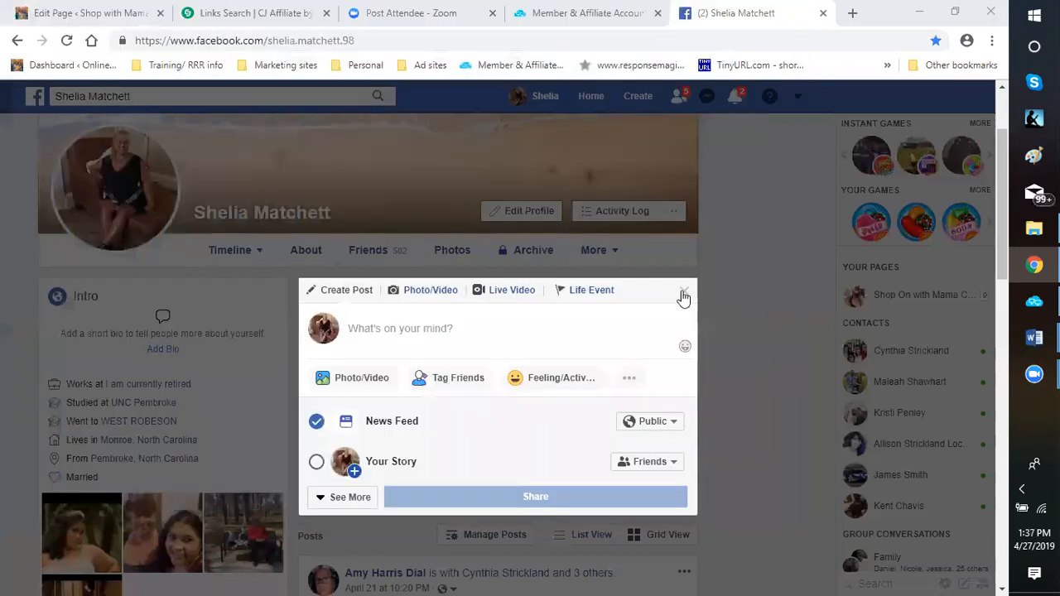
left_click(685, 296)
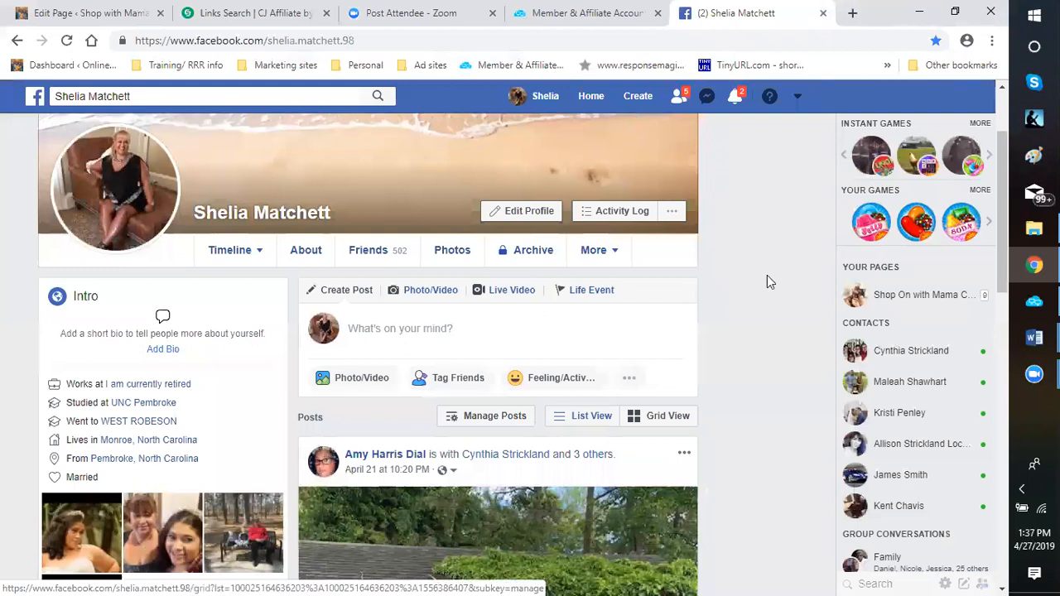
Close the Member & Affiliate Account tab and look over the Facebook profile page
left_click(657, 13)
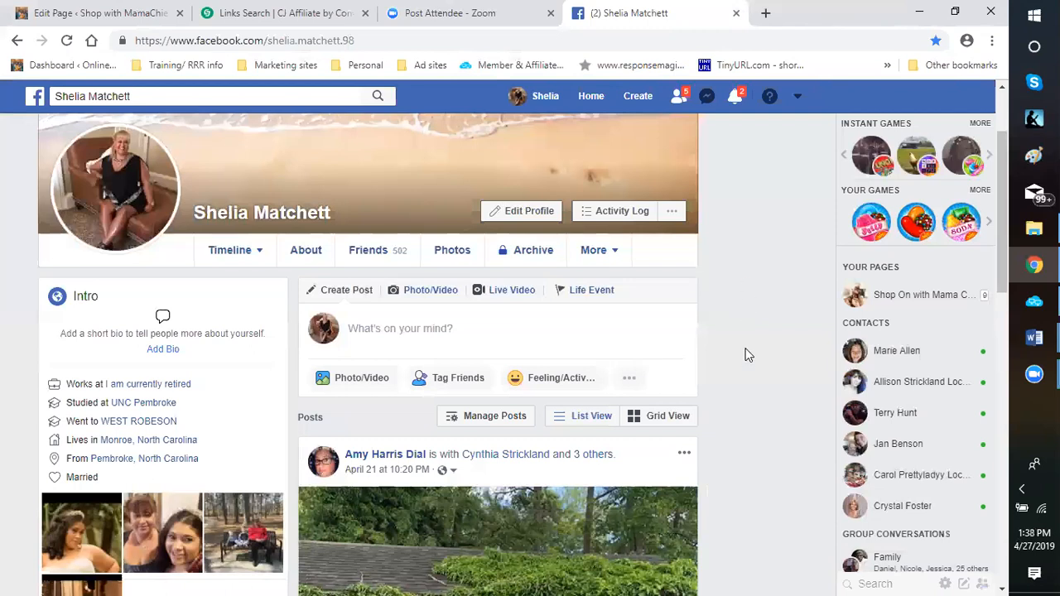
scroll(734, 362, "down", 2)
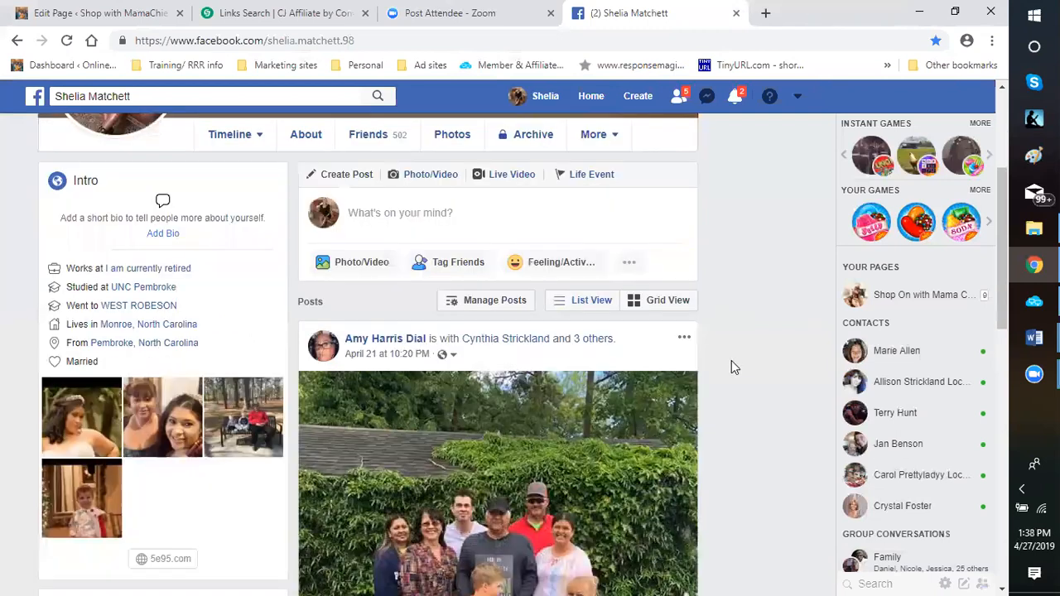
scroll(733, 362, "up", 3)
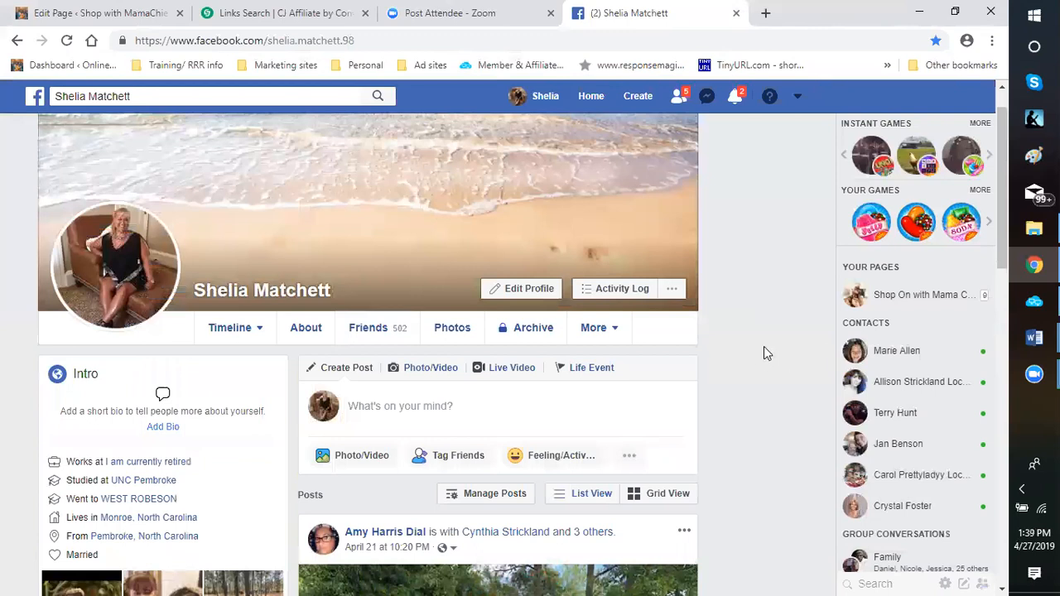
scroll(767, 354, "down", 1)
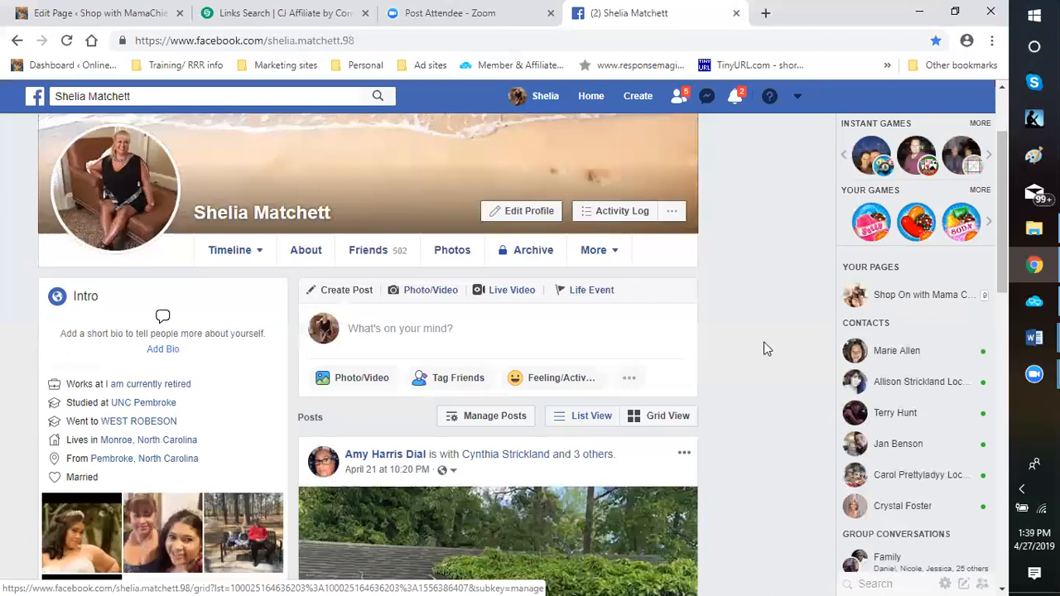
scroll(757, 351, "down", 1)
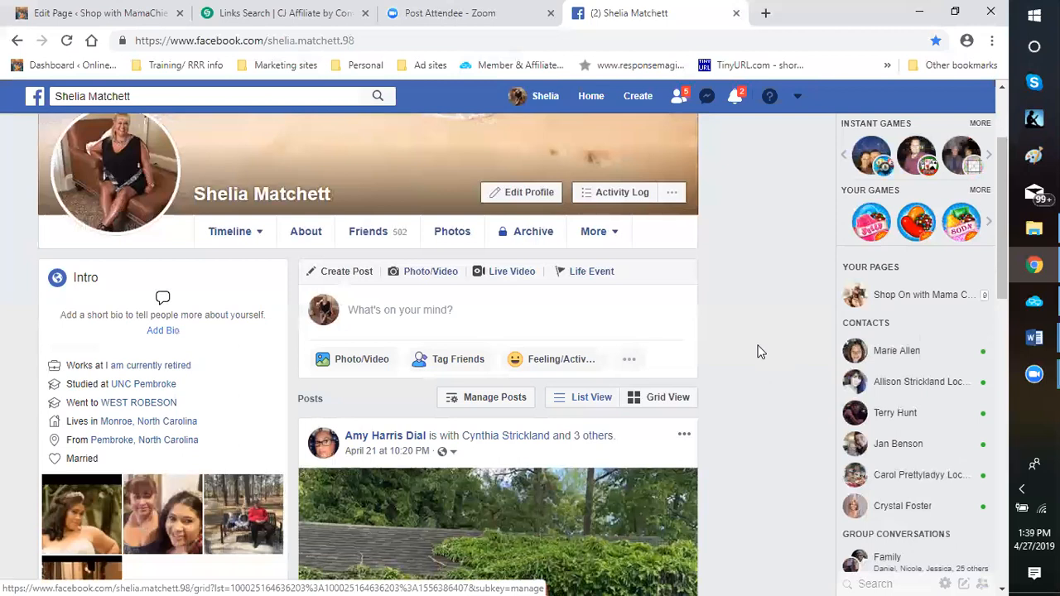
scroll(755, 349, "up", 1)
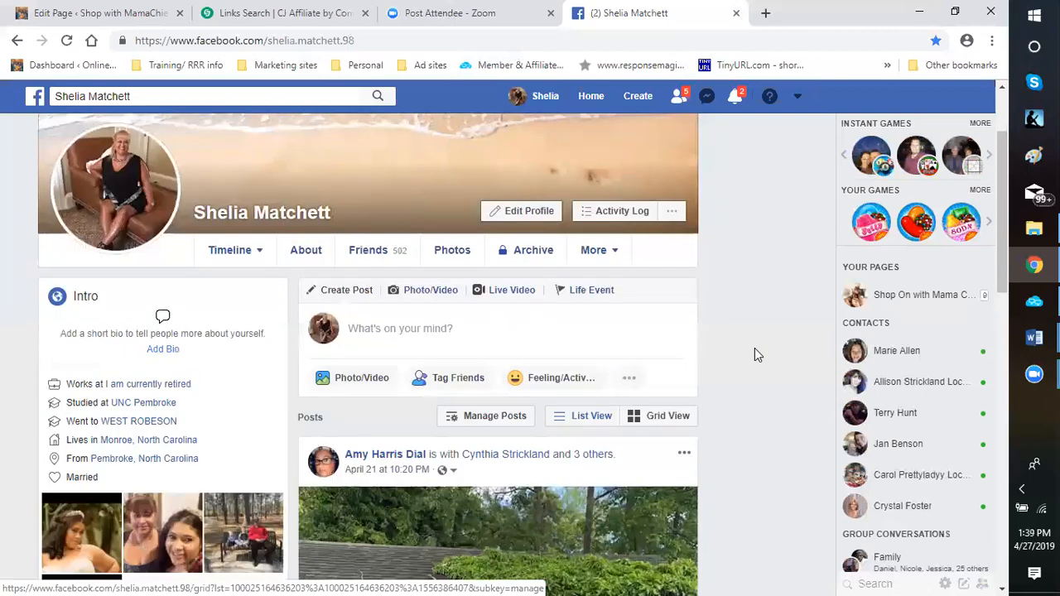
scroll(753, 349, "up", 1)
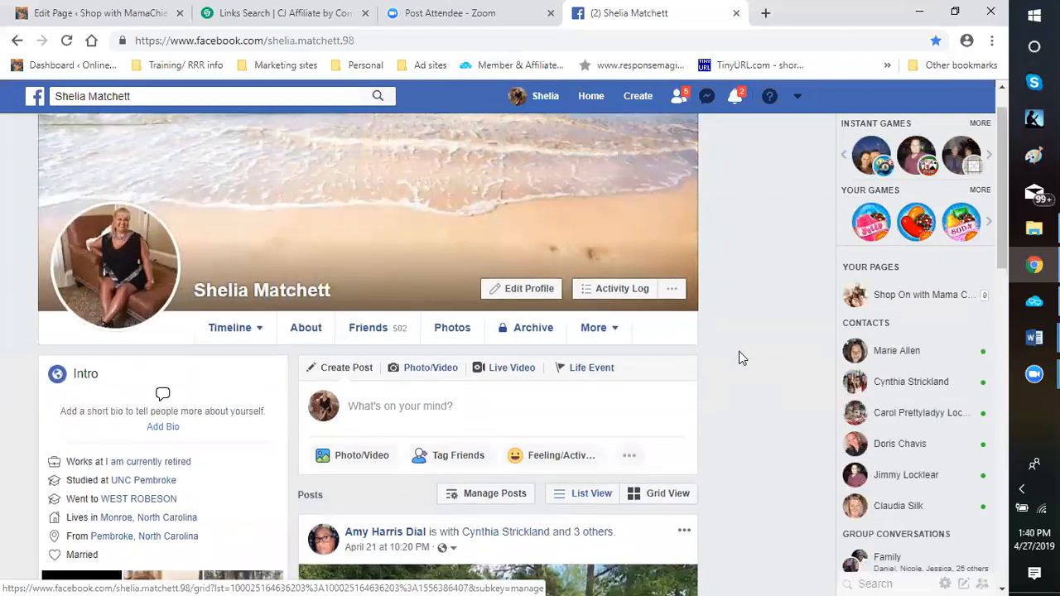
Return to the WordPress page editor and go to the beginning of the "Mom: The Ultimate Body Armor" page
left_click(96, 13)
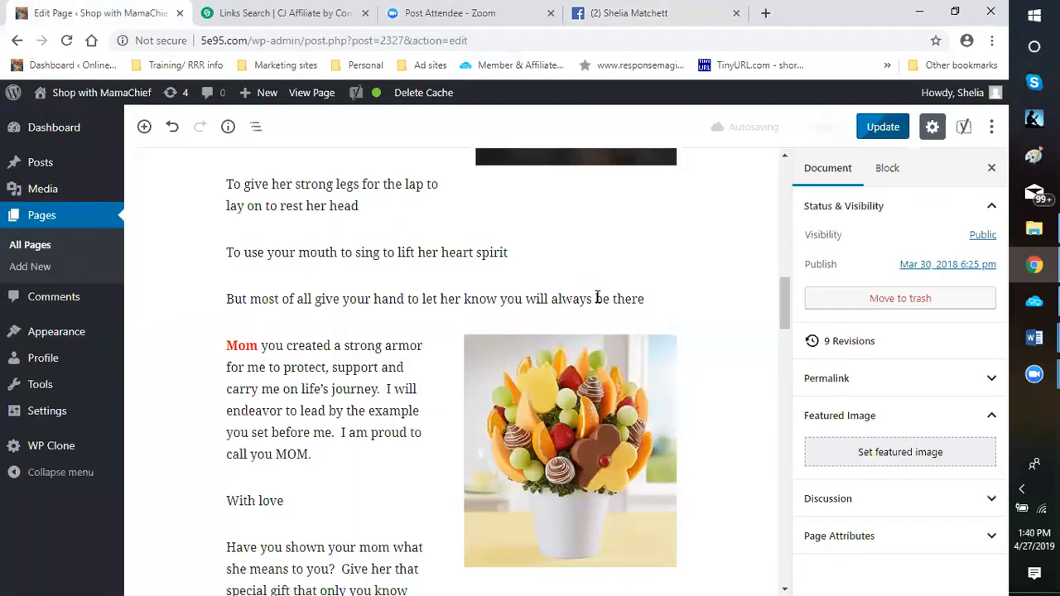
left_click(346, 298)
scroll(348, 294, "up", 3)
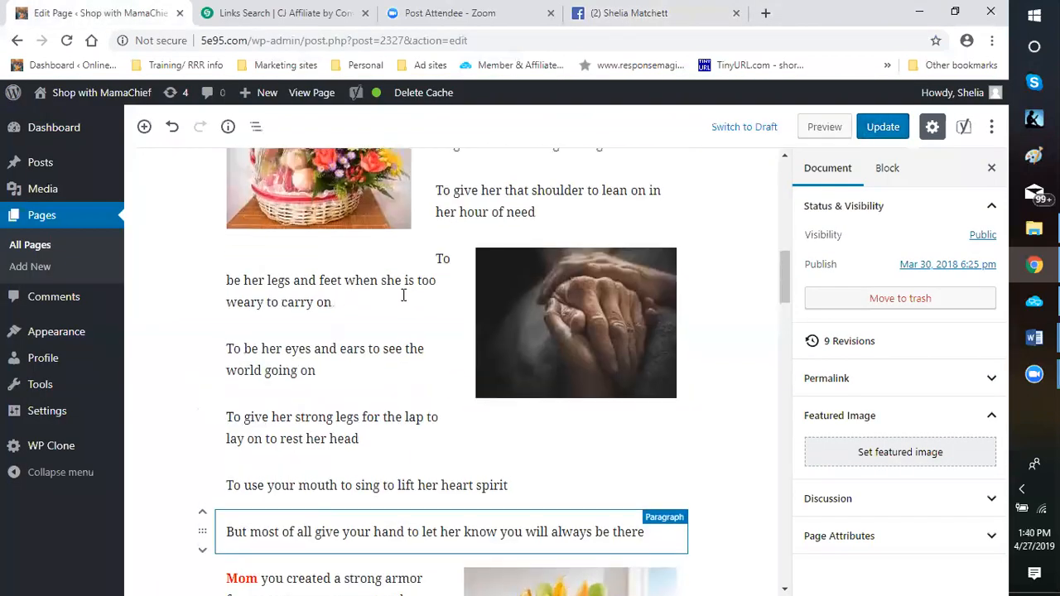
scroll(403, 295, "up", 4)
scroll(339, 302, "up", 4)
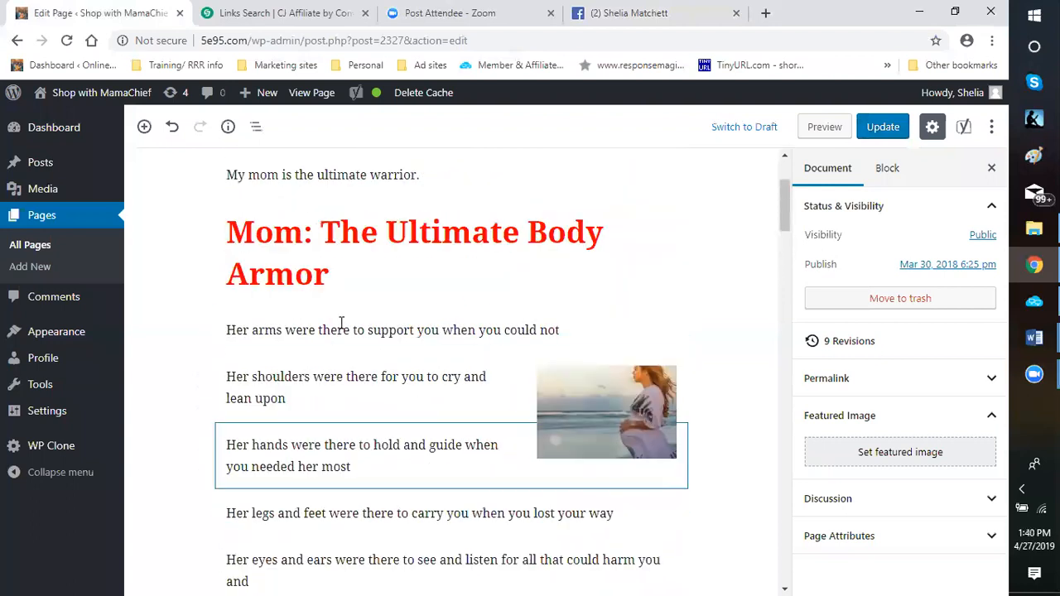
scroll(317, 240, "up", 2)
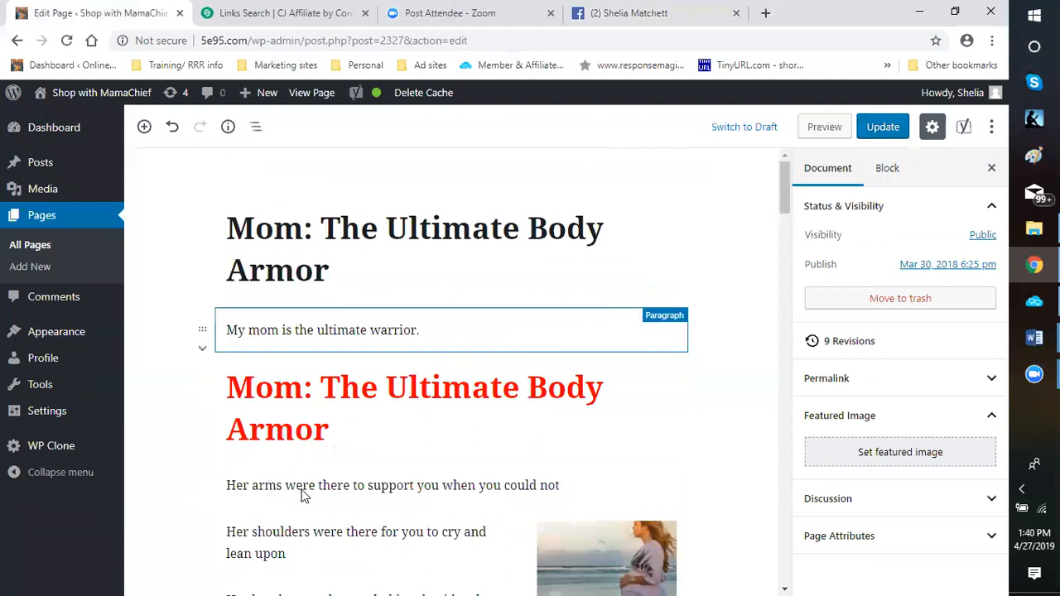
Review the page's opening paragraph, the poem text and the flower basket image with its block settings
left_click(260, 330)
scroll(286, 414, "down", 1)
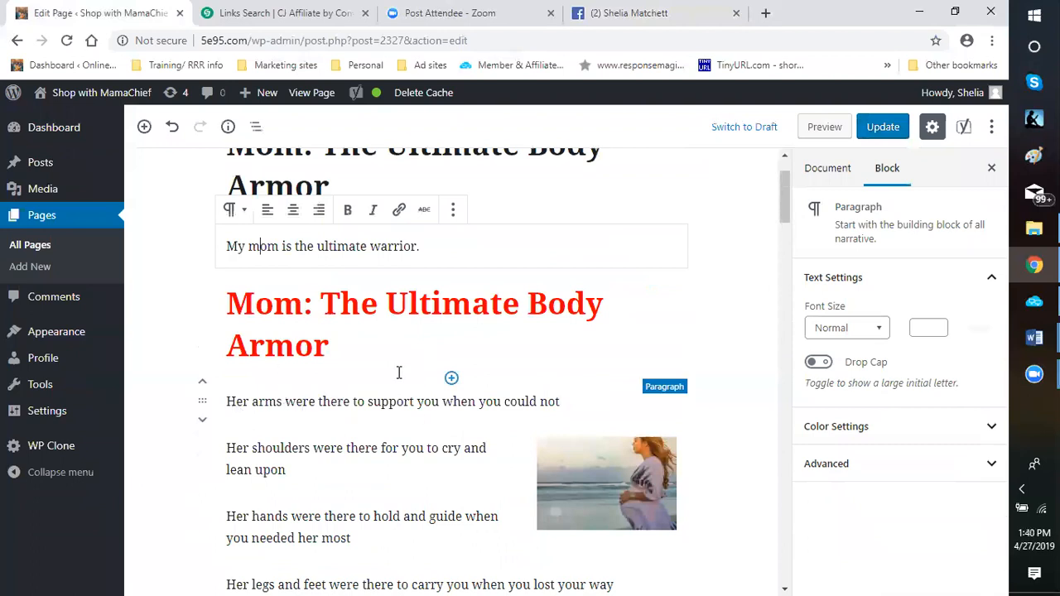
scroll(367, 303, "down", 5)
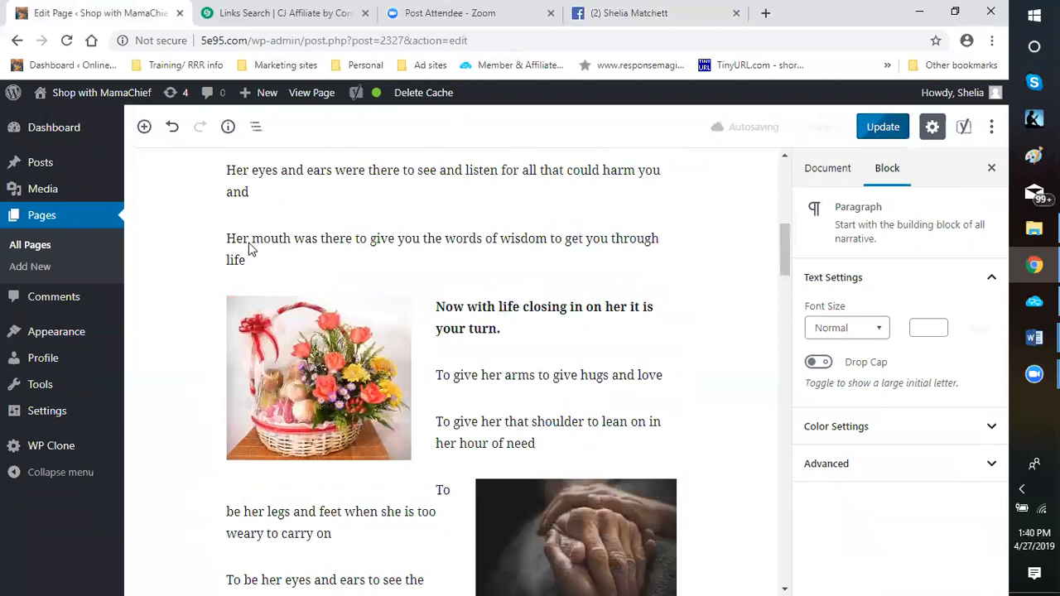
left_click(371, 348)
scroll(348, 340, "down", 4)
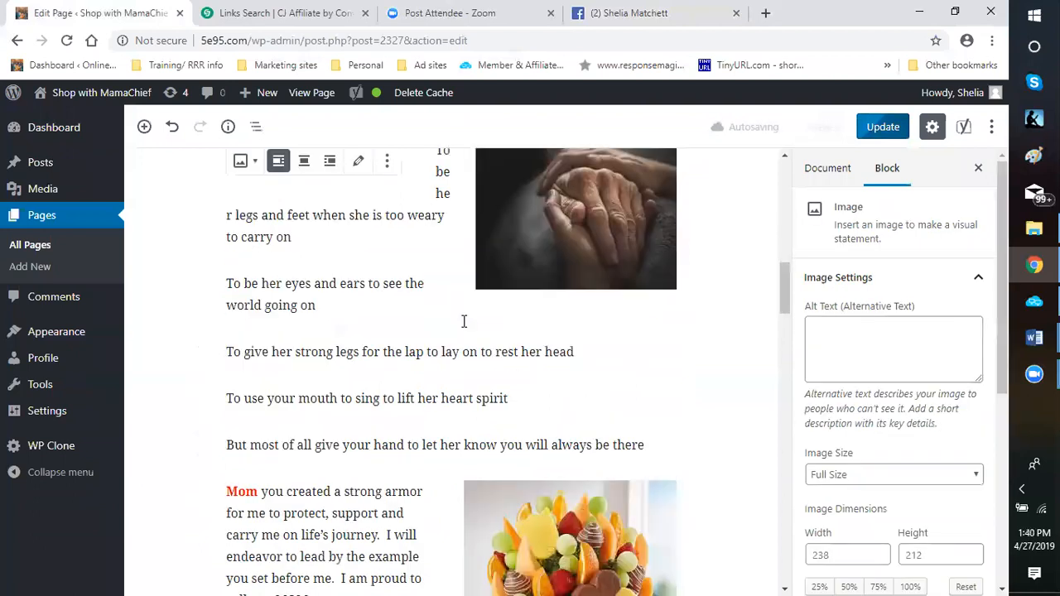
scroll(464, 322, "up", 4)
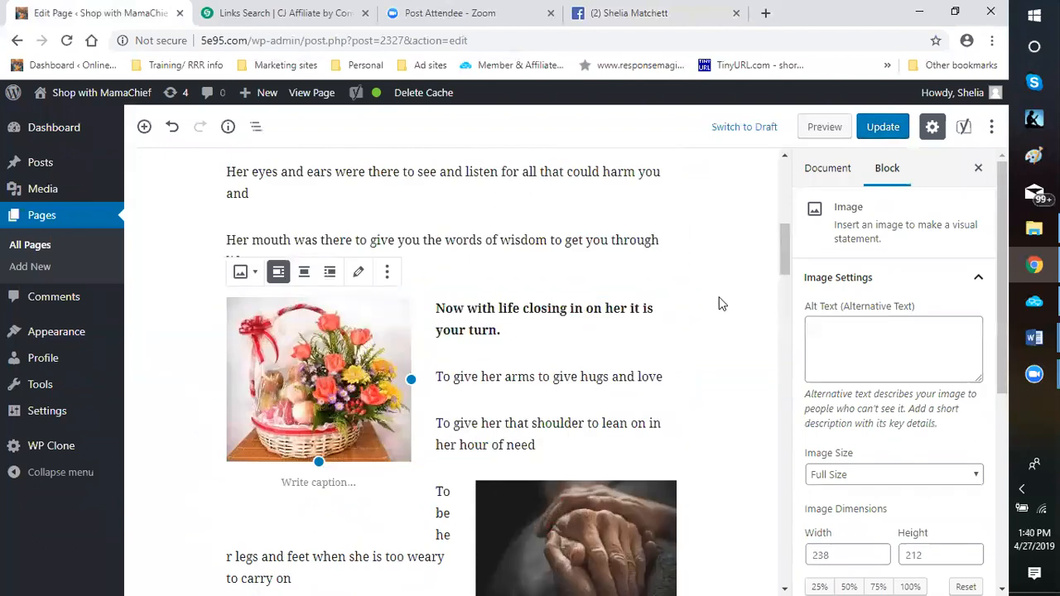
scroll(712, 301, "up", 4)
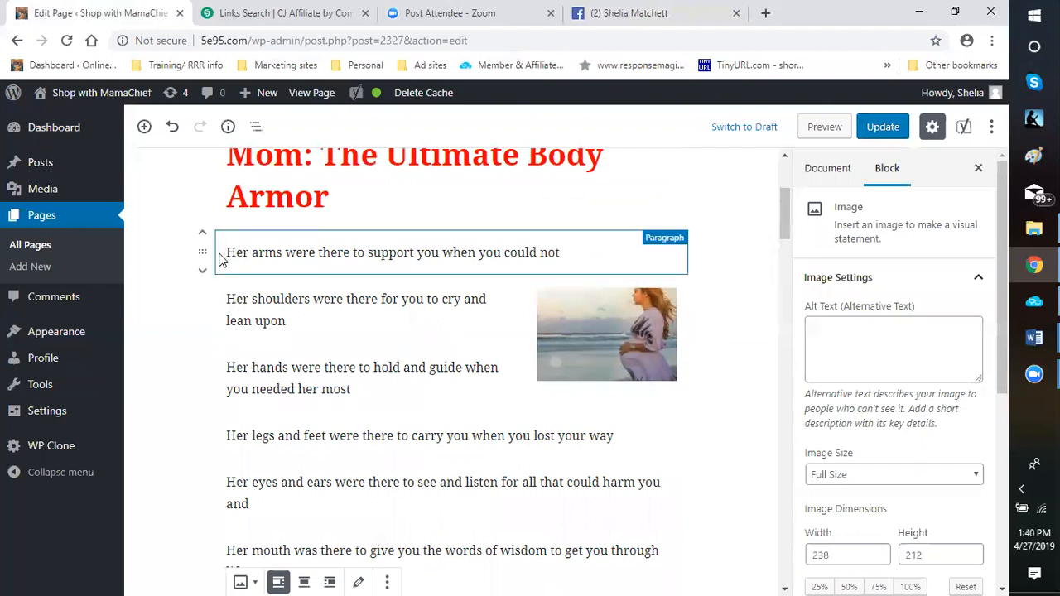
Left-align the "Her shoulders were there for you to cry and lean upon" paragraph
left_click(218, 318)
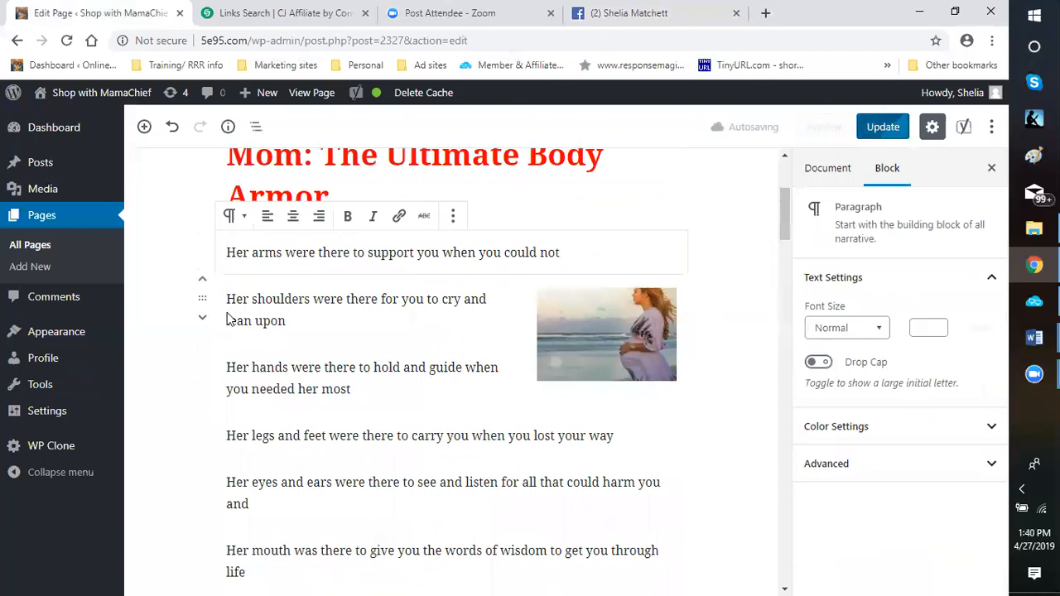
left_click(229, 319)
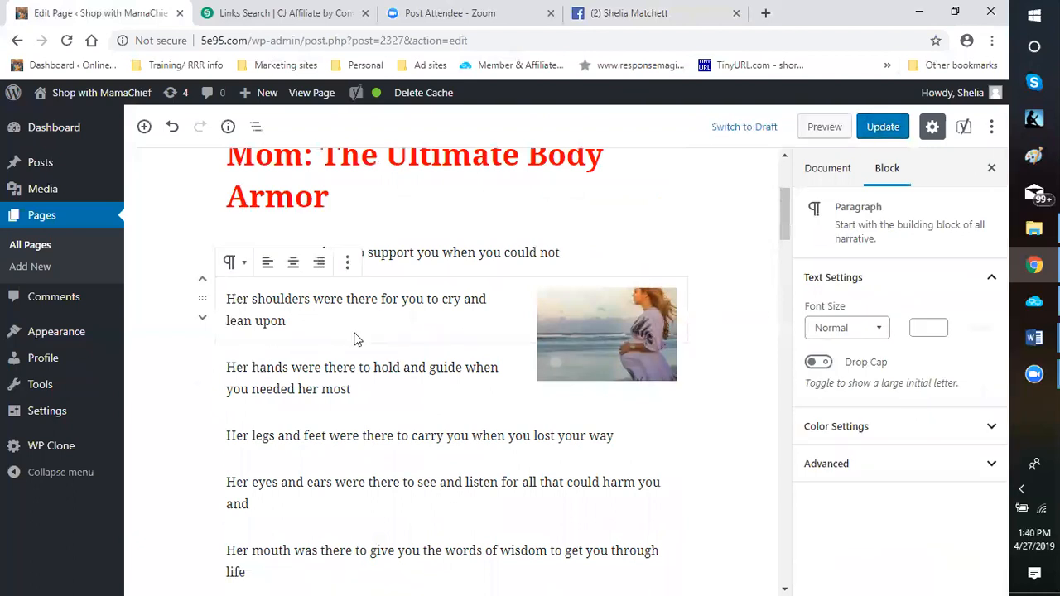
left_click(310, 338)
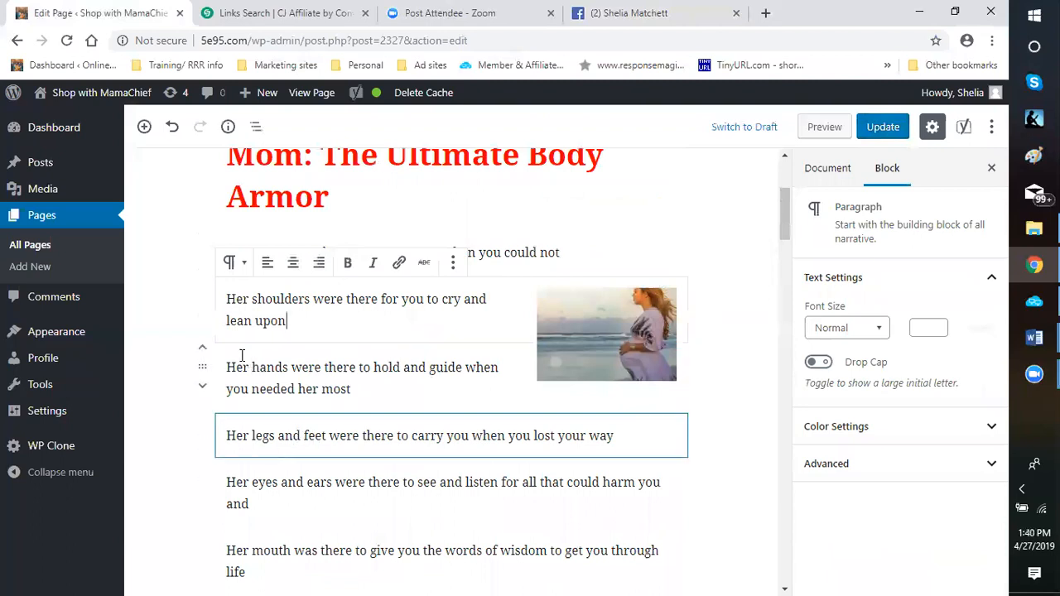
left_click(226, 303)
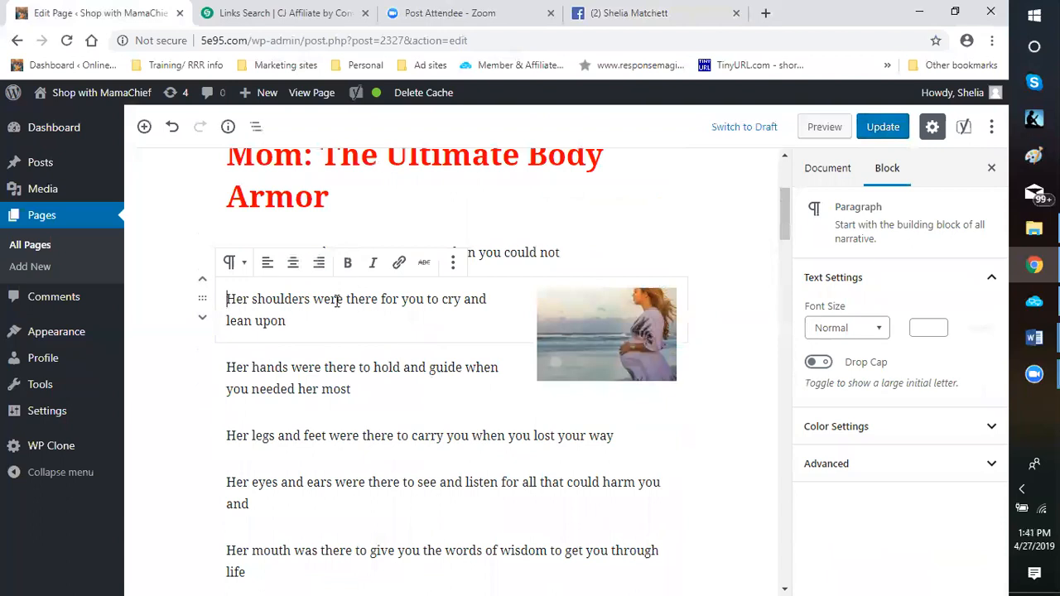
left_click(267, 265)
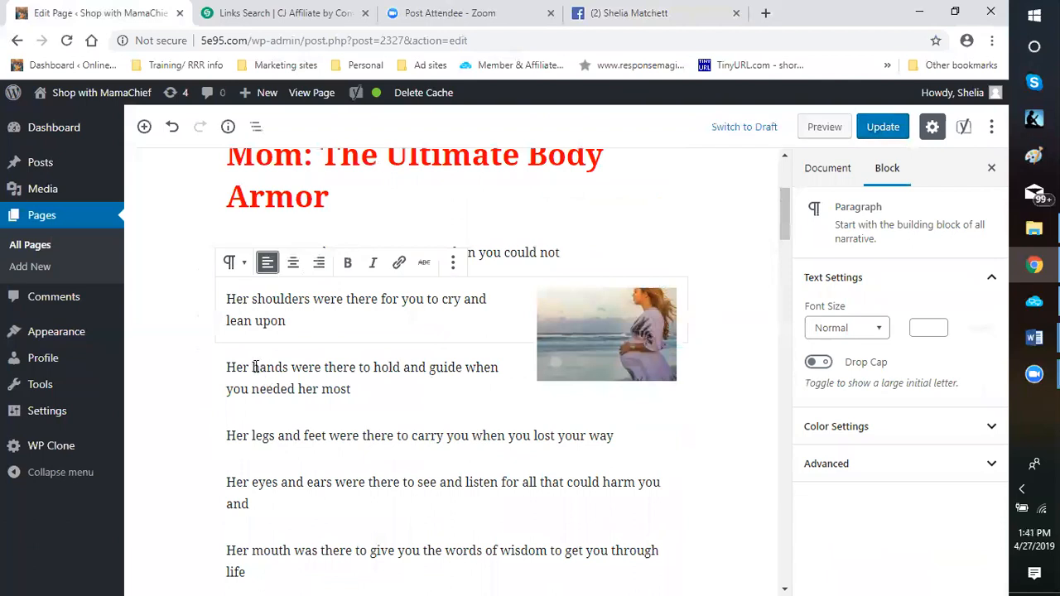
Transform the "Her legs and feet were there to carry you" paragraph into a Preformatted block
left_click(240, 451)
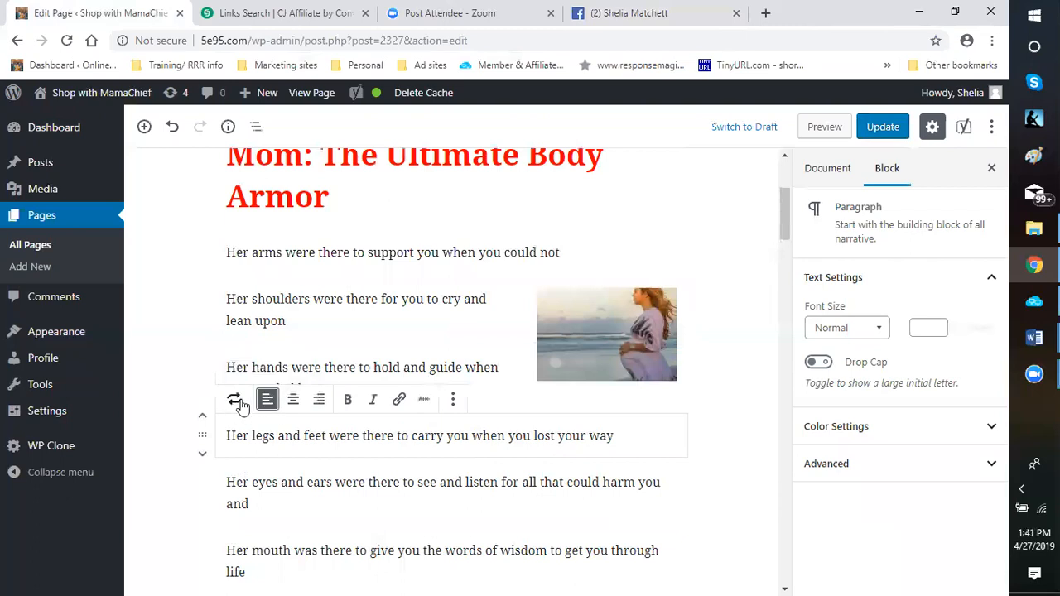
left_click(238, 401)
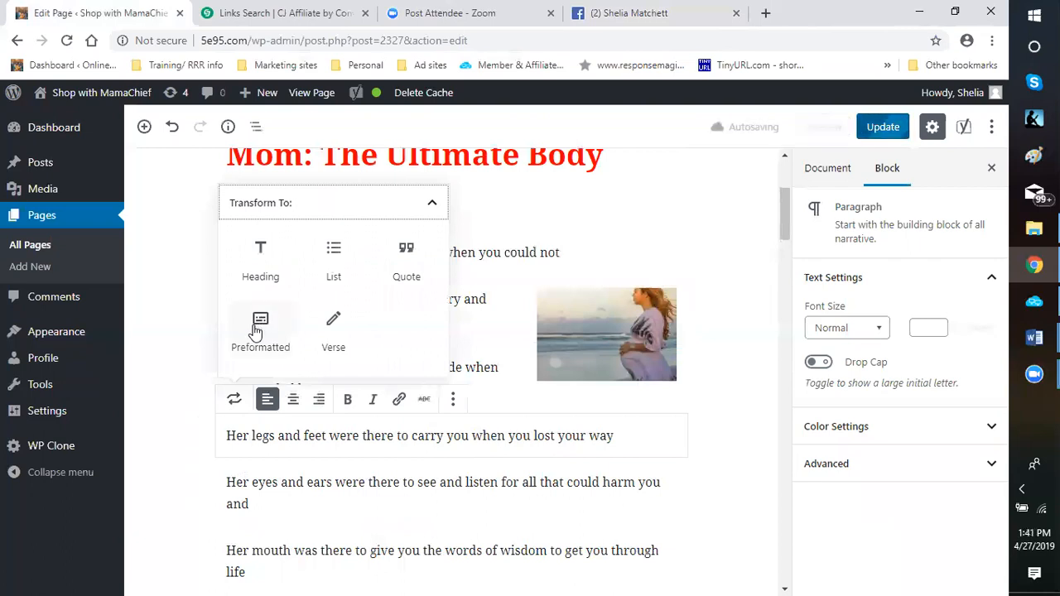
left_click(256, 323)
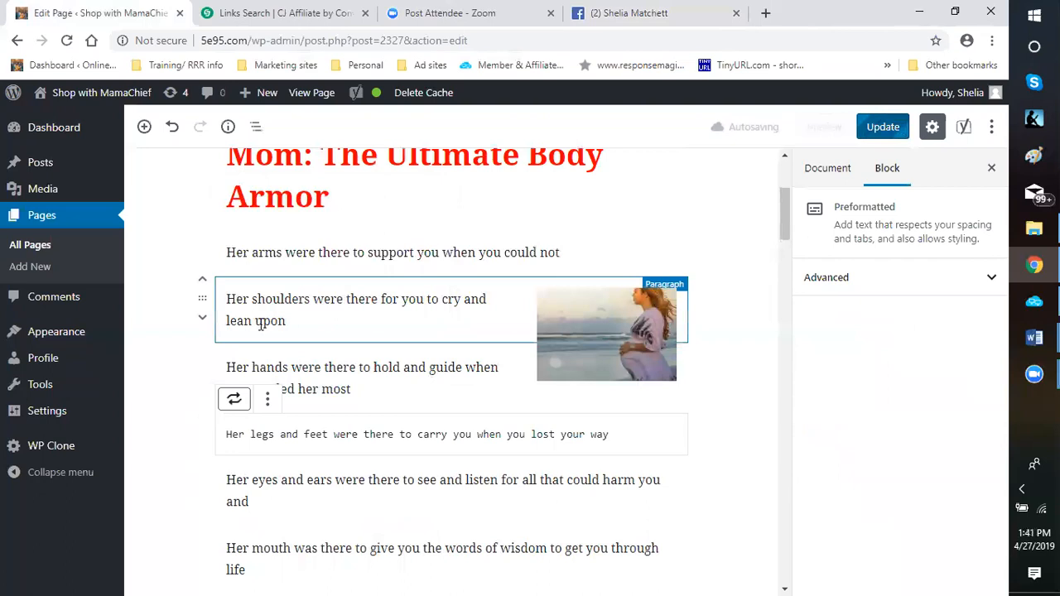
Undo the Preformatted transformation and left-align the "Her hands were there to hold and guide" paragraph
left_click(174, 130)
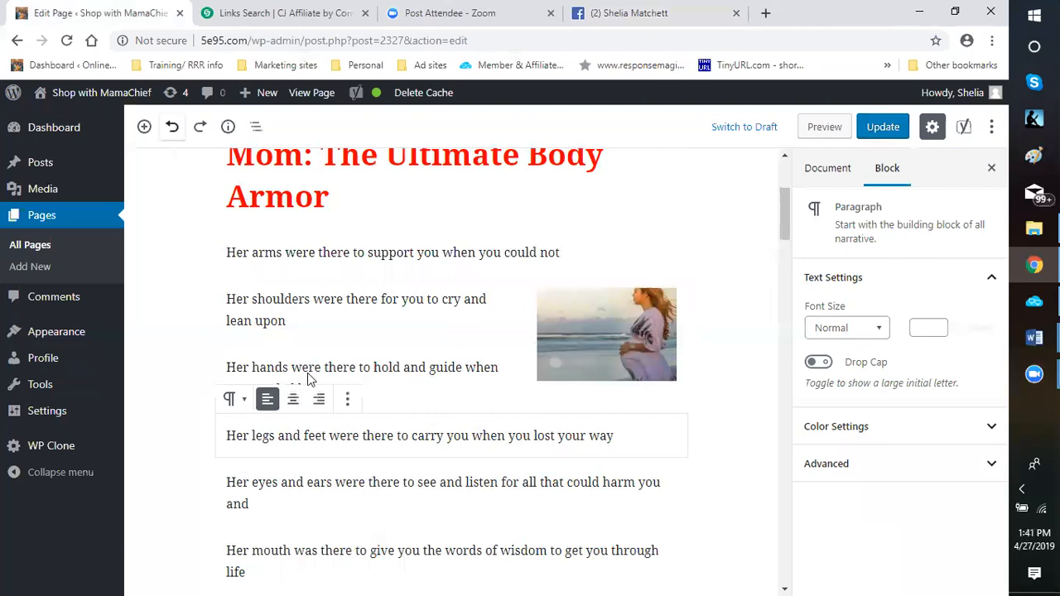
left_click(233, 369)
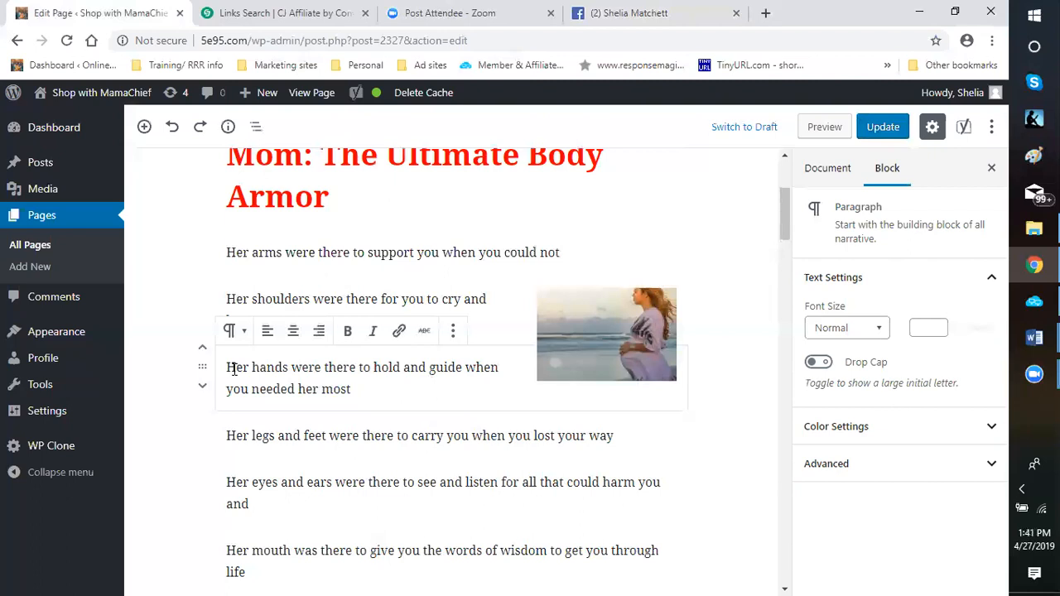
left_click(267, 333)
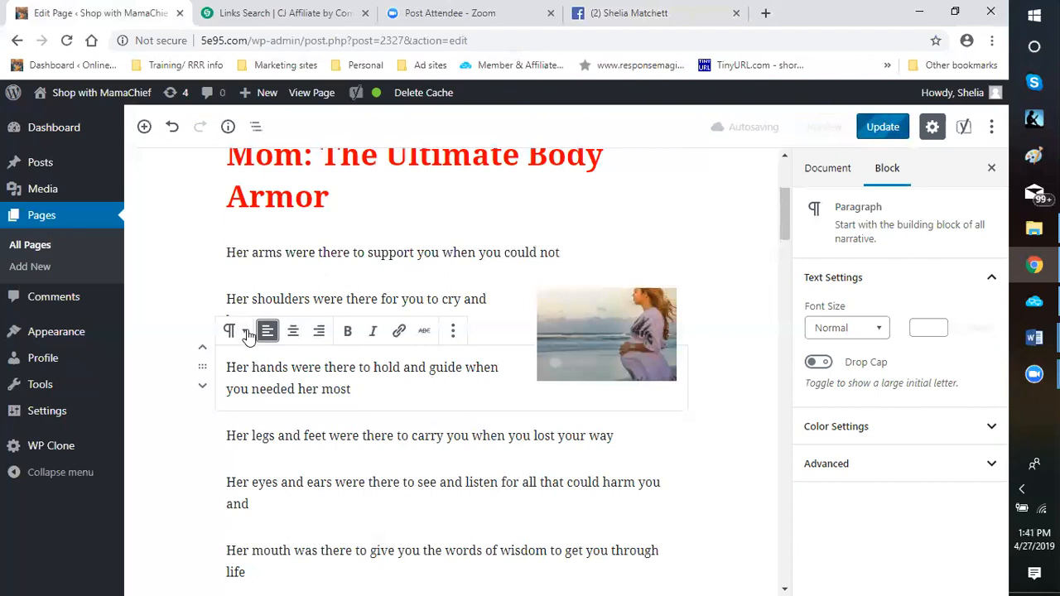
Try transforming the "Her hands were there to hold and guide" paragraph into a Verse block, and undo it
left_click(245, 333)
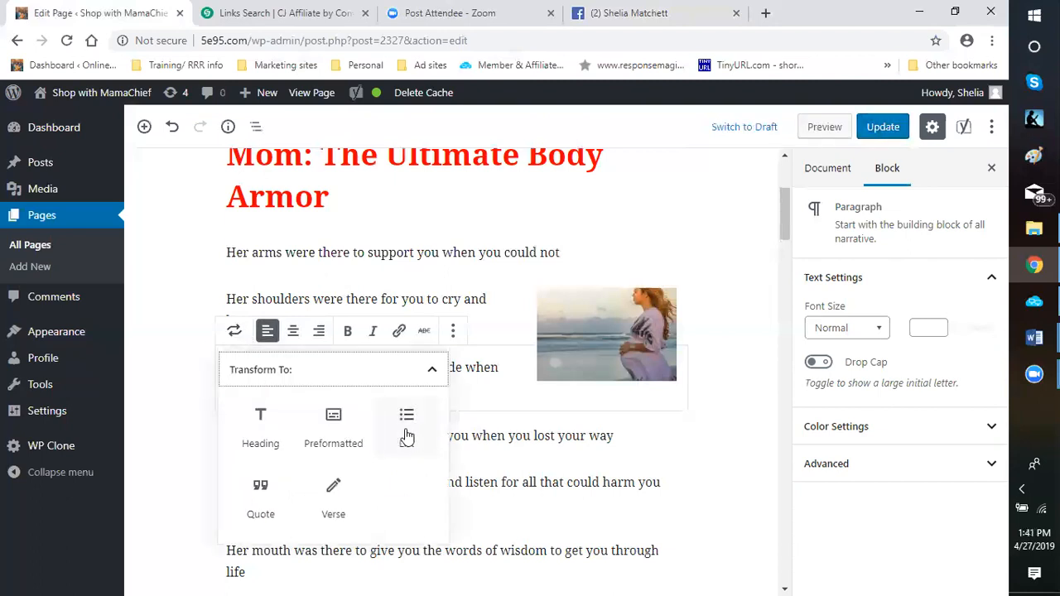
left_click(352, 500)
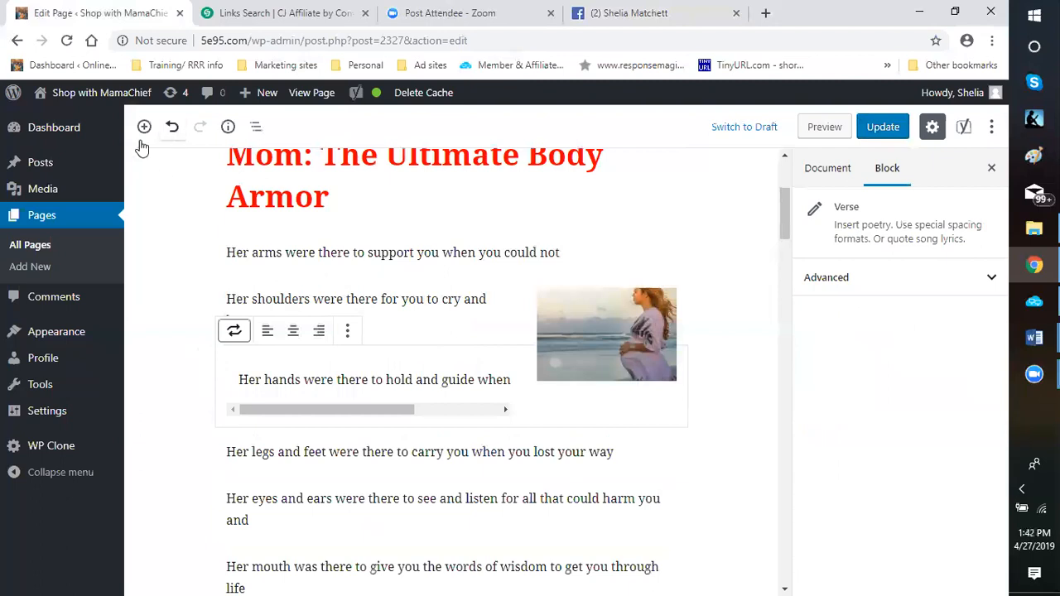
key("ctrl+z")
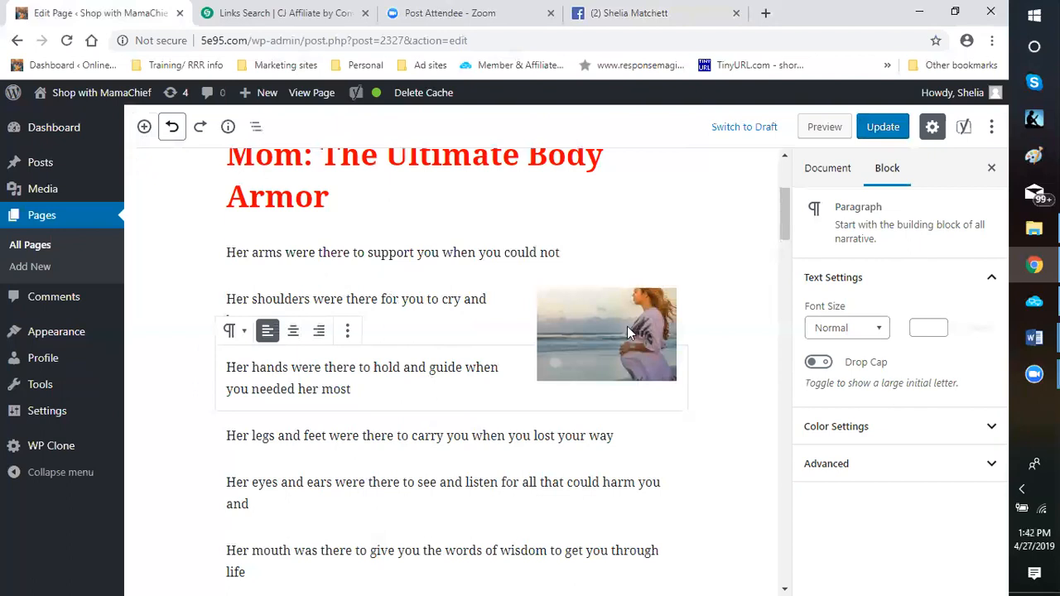
Shrink the image of the pregnant woman on the beach to about 159 by 106 pixels
left_click(602, 330)
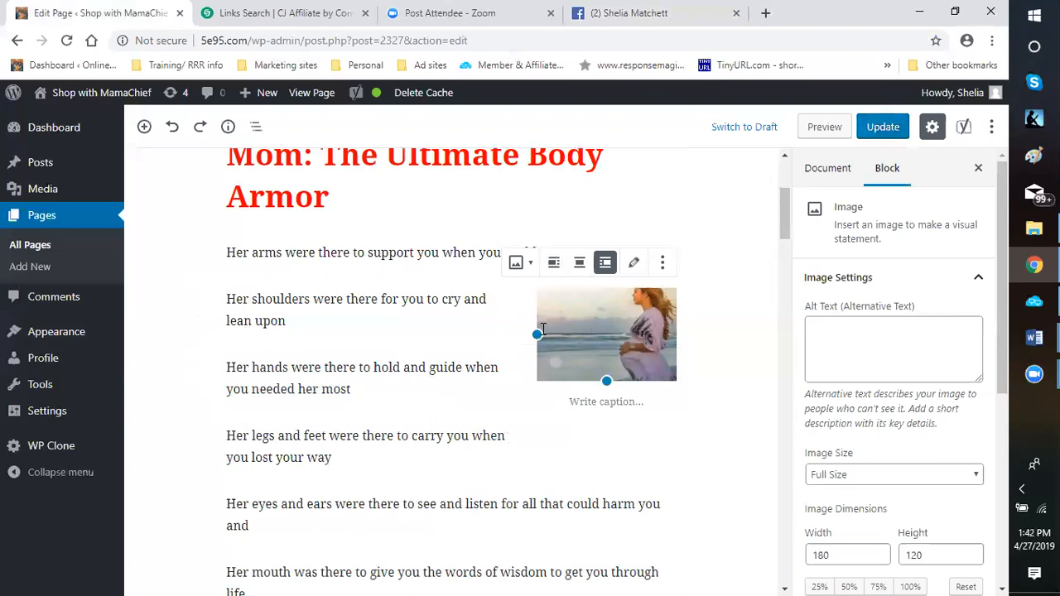
left_click_drag(537, 334, 553, 335)
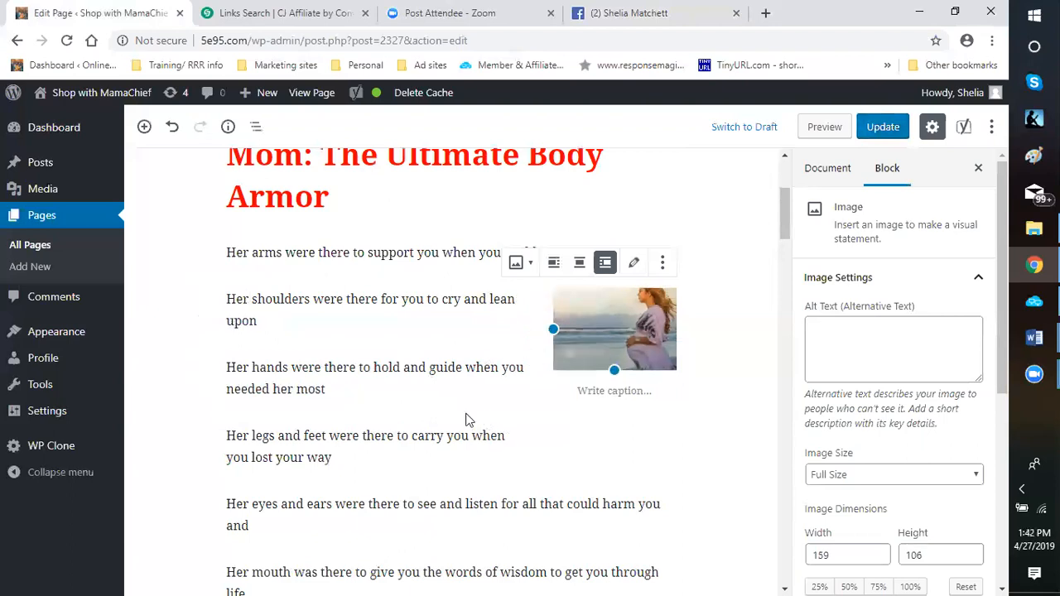
left_click(580, 430)
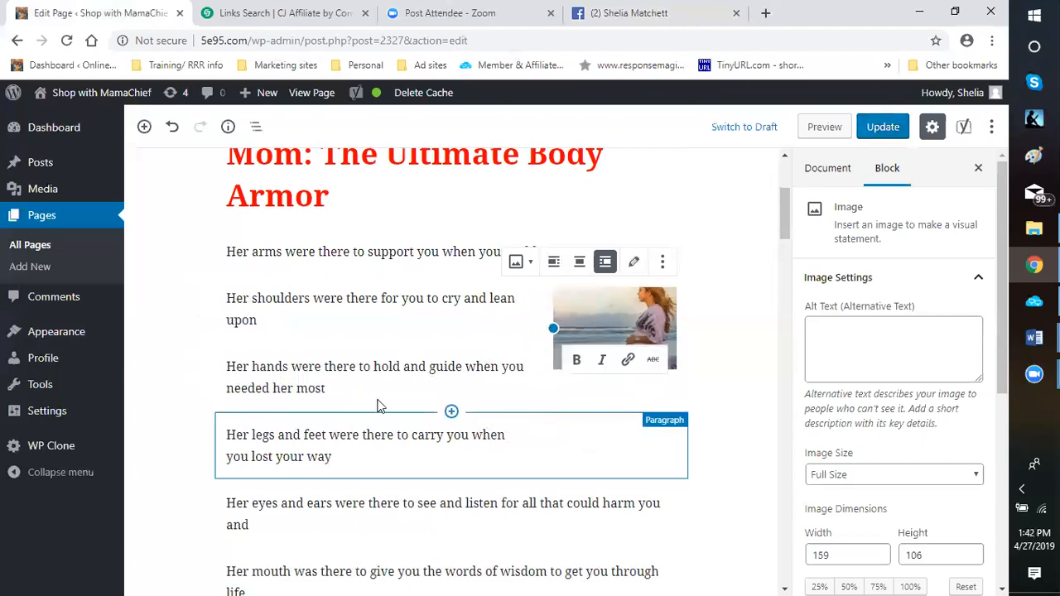
Shrink the flower basket image beside "Now with life closing in on her" to about 110 by 98 pixels
scroll(376, 403, "down", 3)
scroll(373, 318, "down", 5)
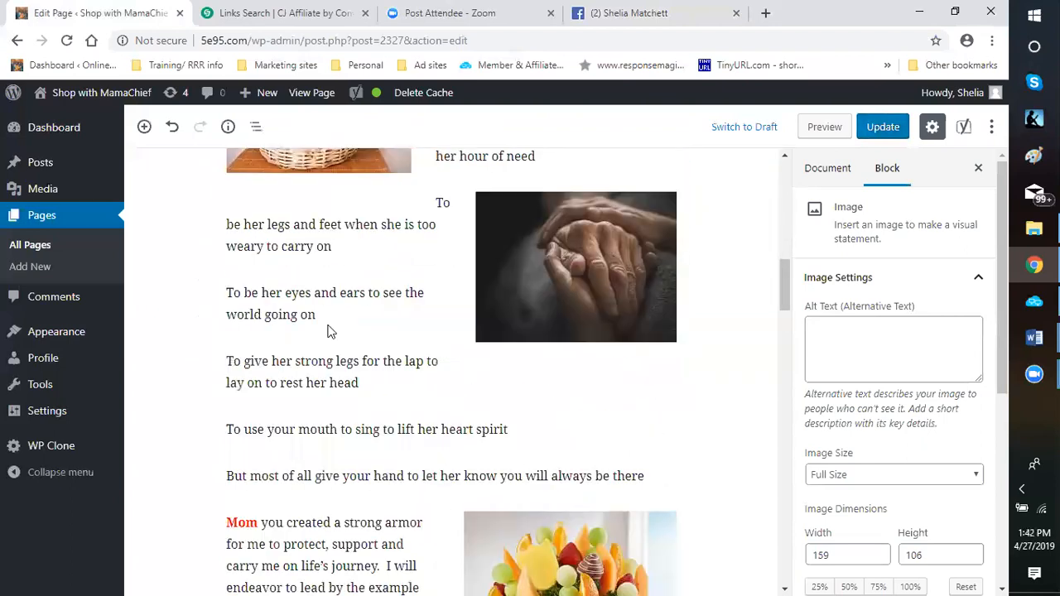
scroll(348, 302, "up", 4)
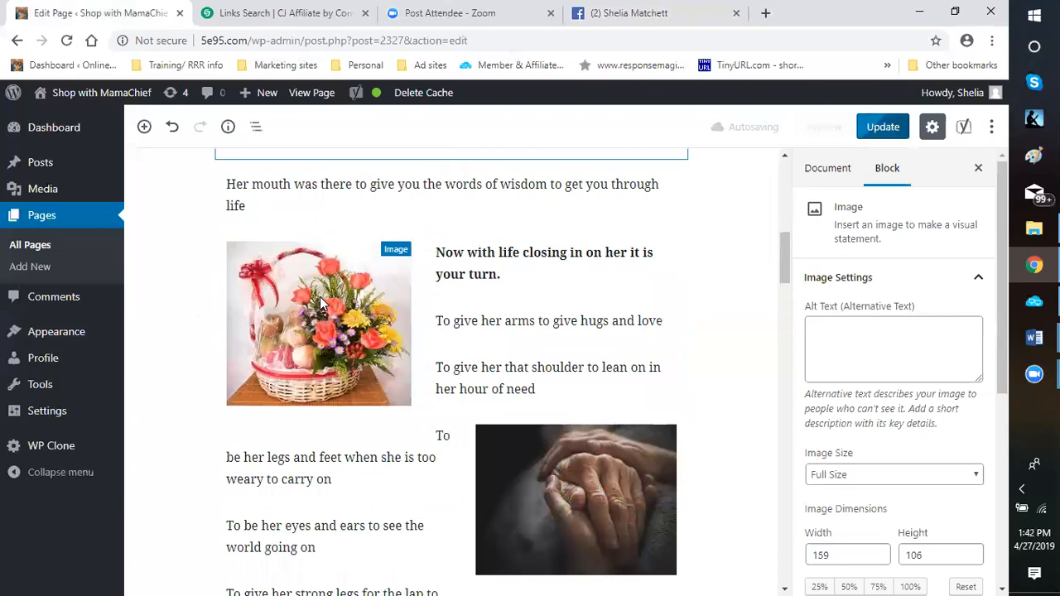
left_click(408, 322)
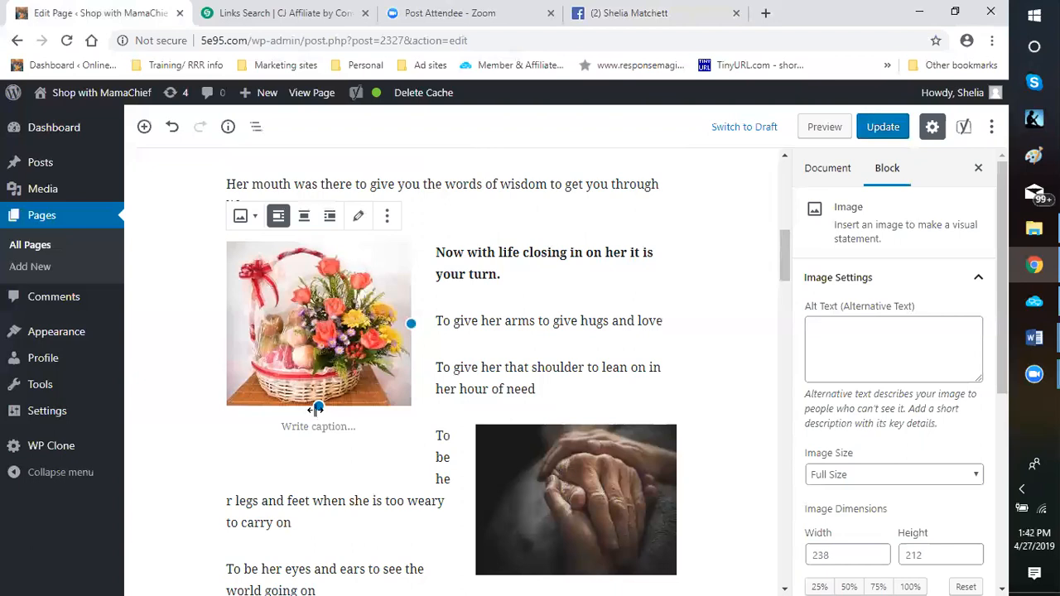
left_click_drag(318, 406, 318, 379)
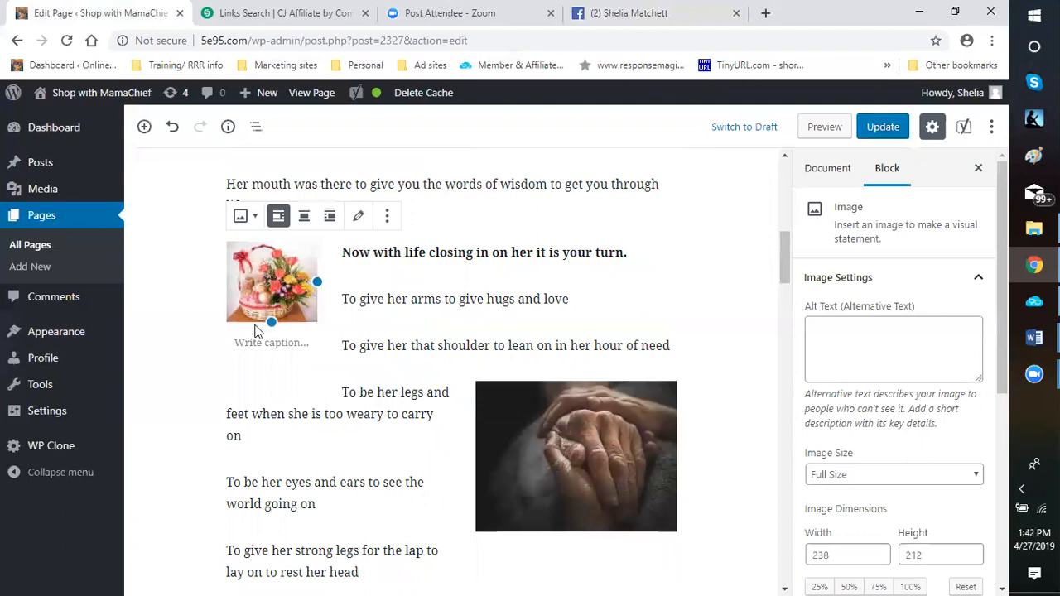
left_click_drag(272, 323, 295, 312)
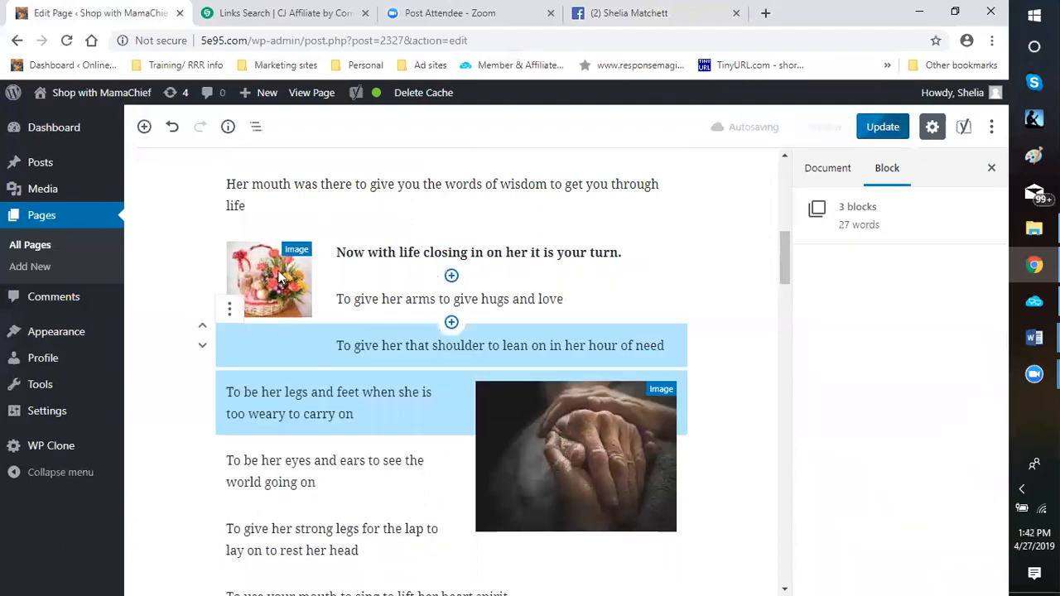
left_click(302, 280)
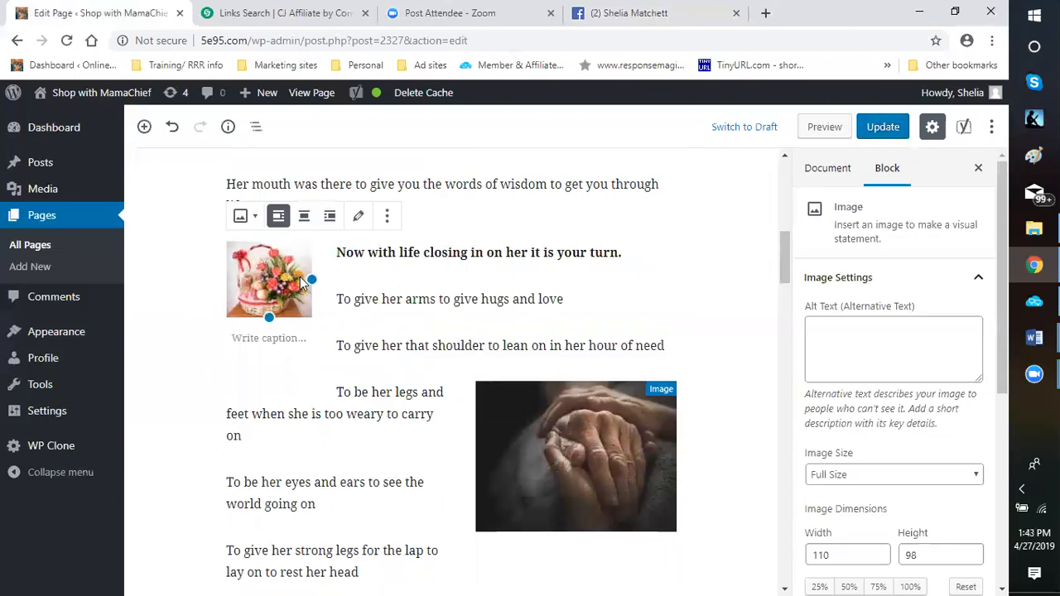
Enlarge the flower basket image slightly in small increments, keeping its proportions
left_click_drag(319, 278, 326, 284)
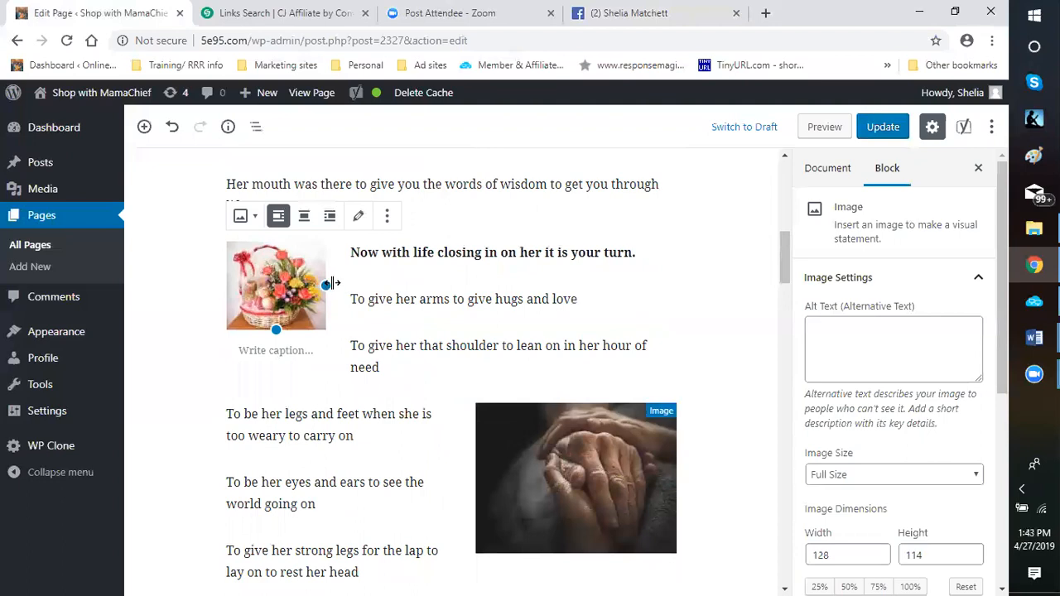
left_click_drag(331, 285, 338, 287)
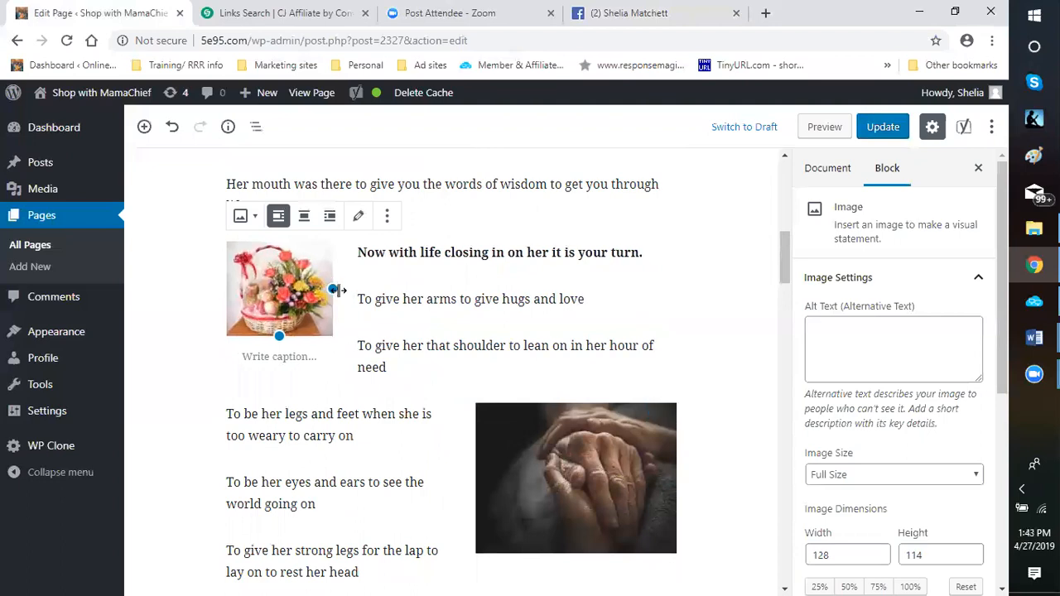
left_click_drag(334, 287, 343, 294)
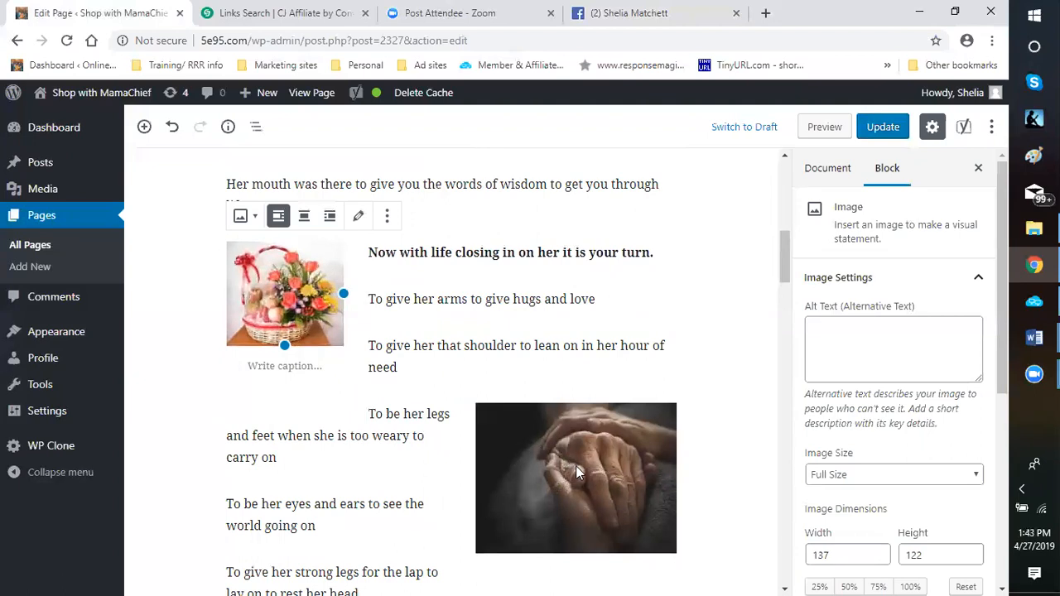
Shrink the clasped hands image beside "To be her legs and feet" to about three quarters of its size
left_click(530, 464)
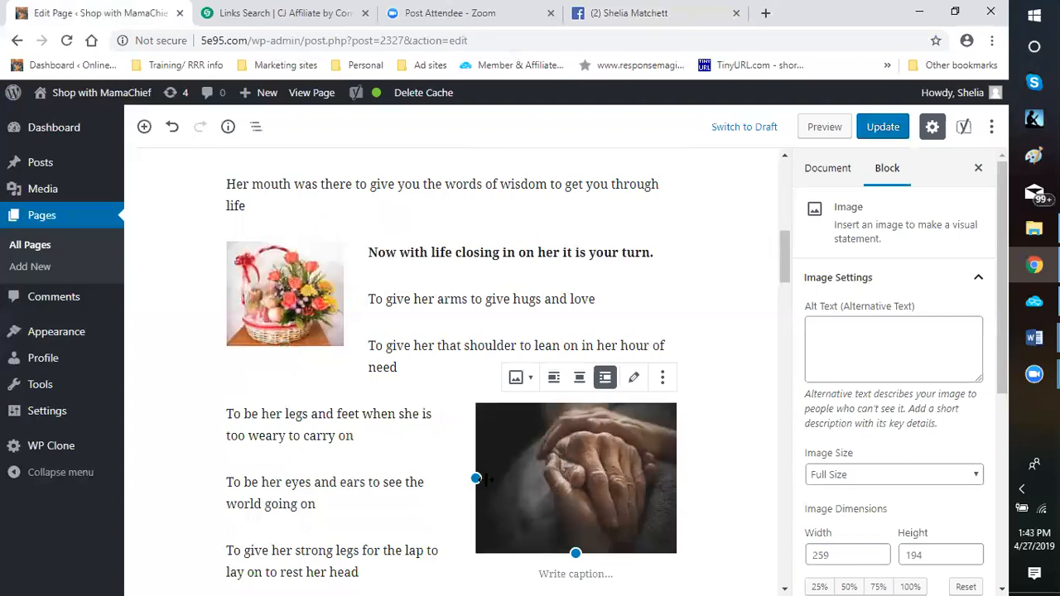
left_click_drag(528, 479, 523, 481)
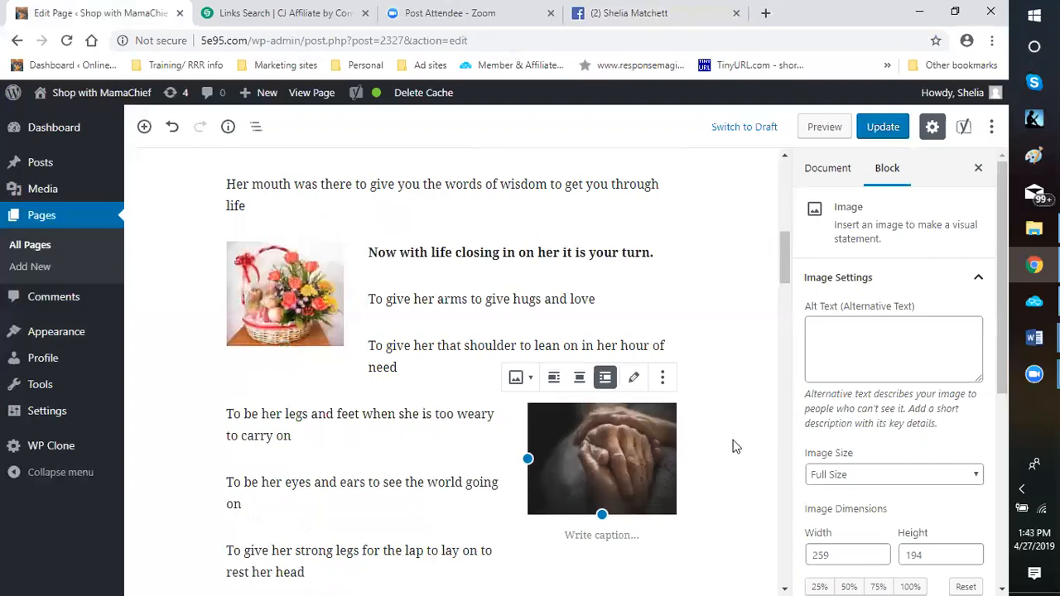
left_click(721, 370)
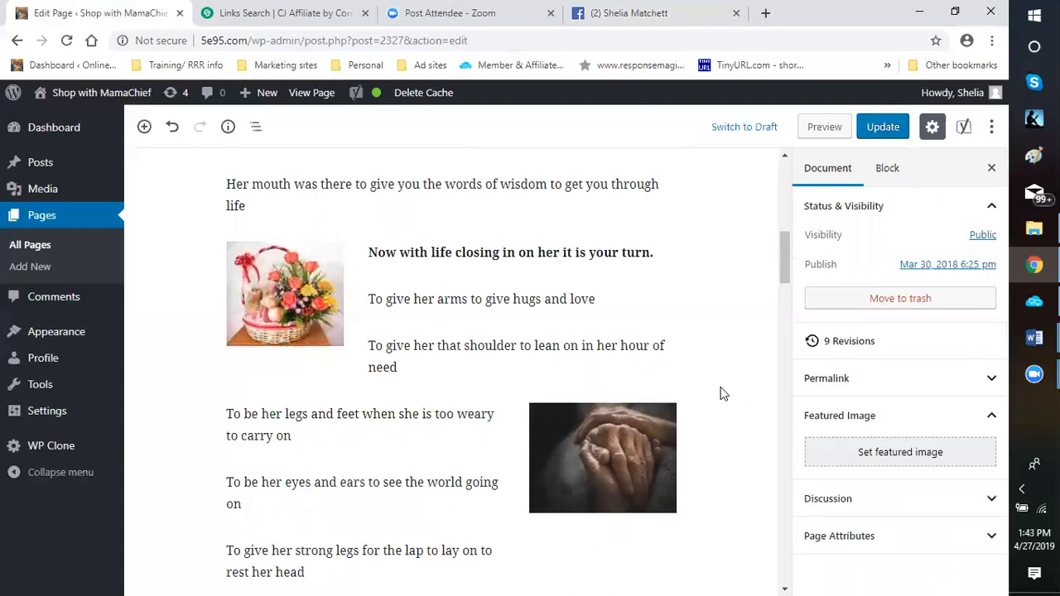
Try shrinking the fruit bouquet image beside the "Mom you created a strong armor" paragraph to about 191 by 209 pixels, and undo it
scroll(715, 389, "down", 6)
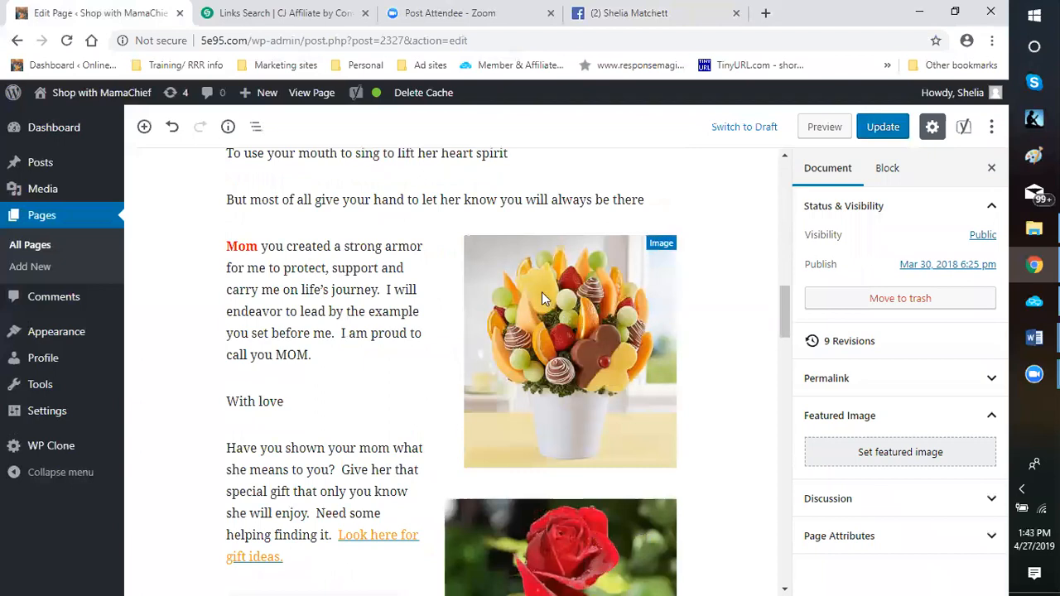
left_click(542, 292)
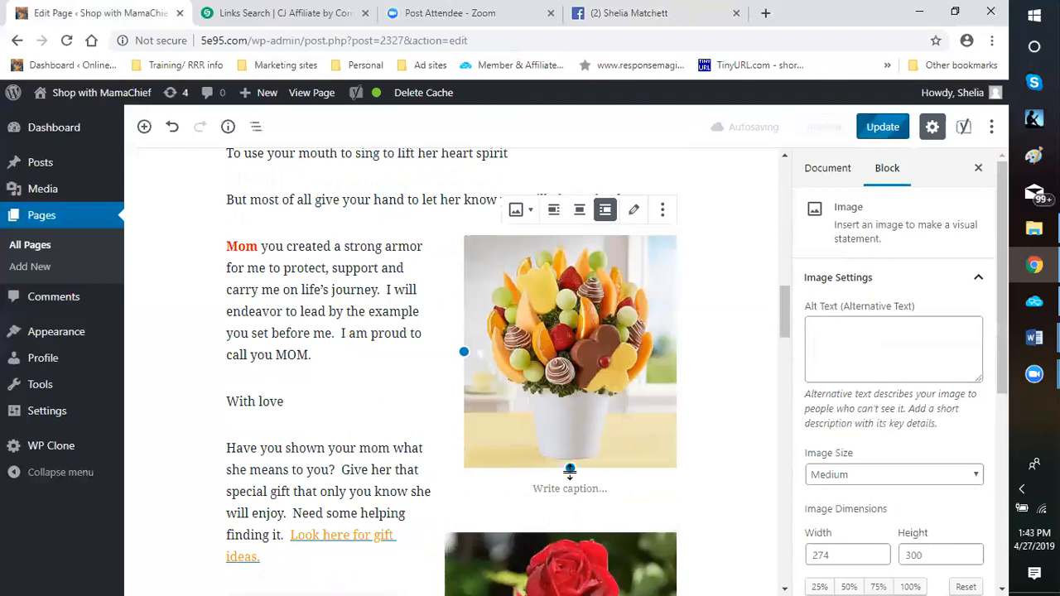
left_click_drag(570, 470, 530, 410)
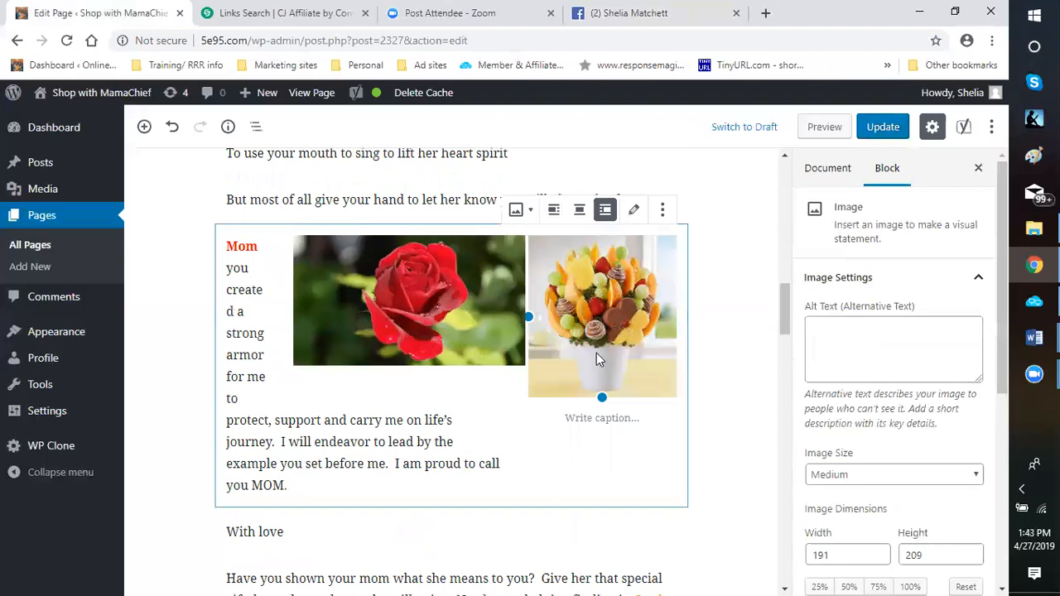
left_click(173, 131)
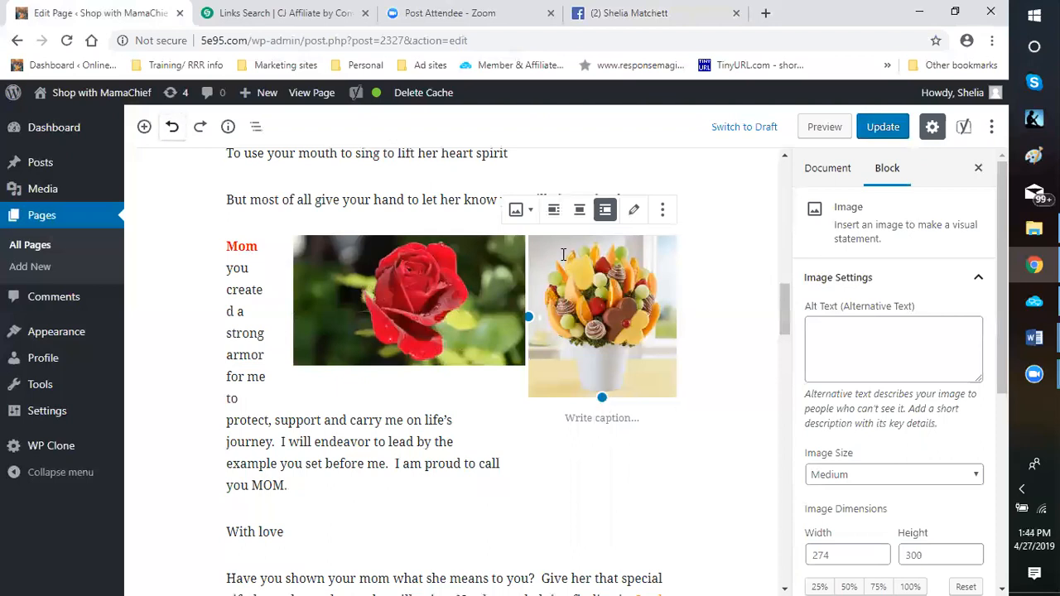
Undo the conversion to separate blocks, restoring the single Classic block, and review its images
left_click(512, 341)
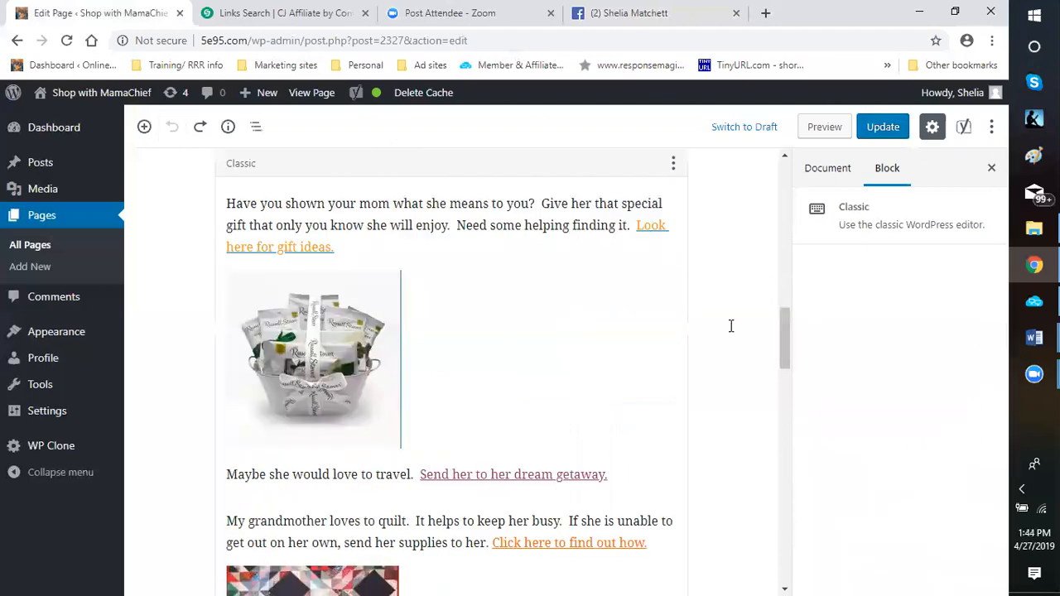
key("shift+Left")
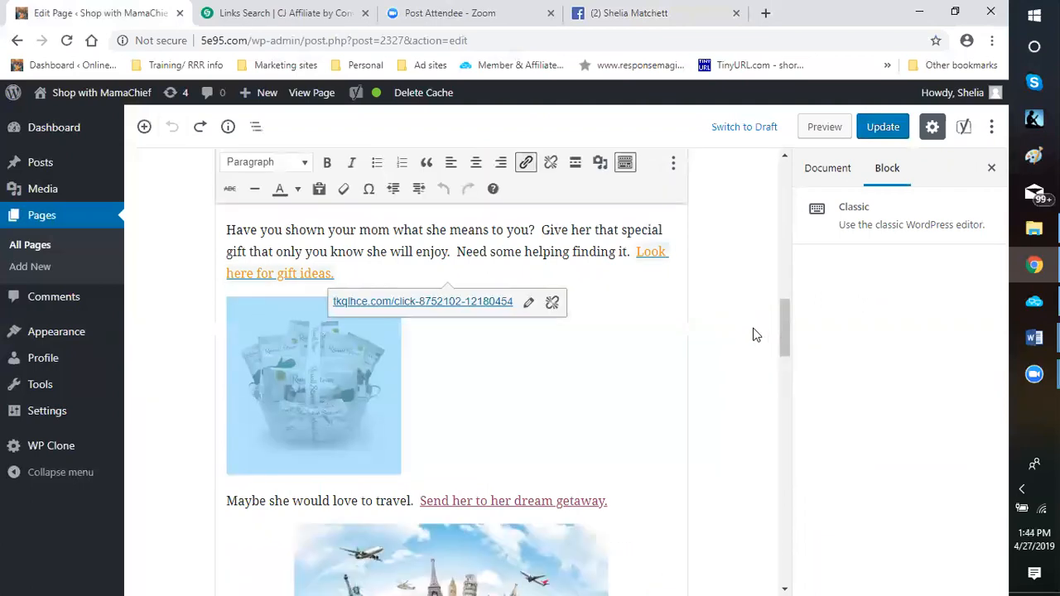
scroll(749, 327, "up", 5)
scroll(270, 439, "up", 3)
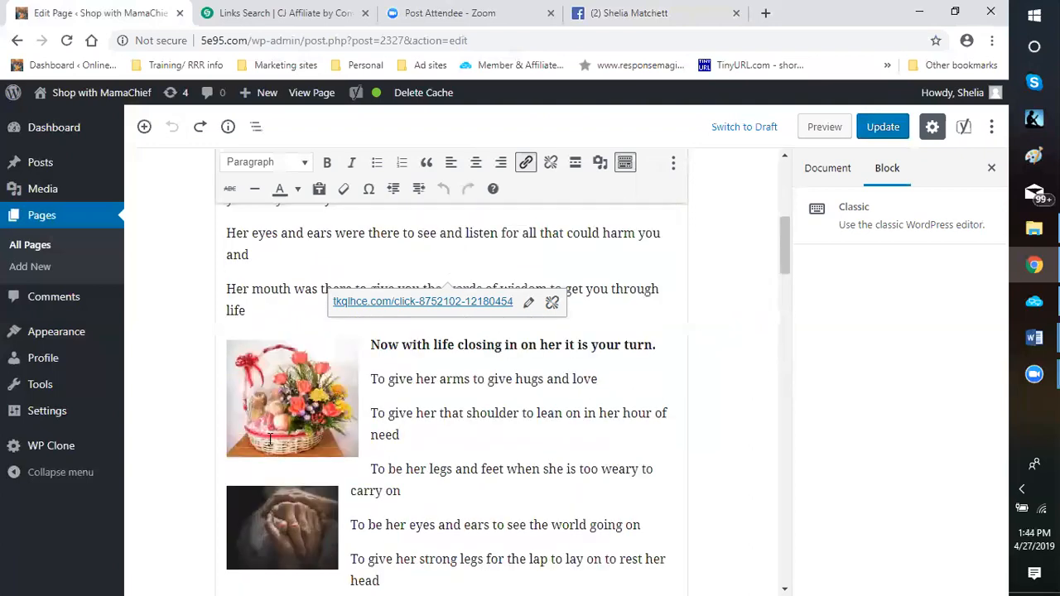
scroll(489, 398, "down", 1)
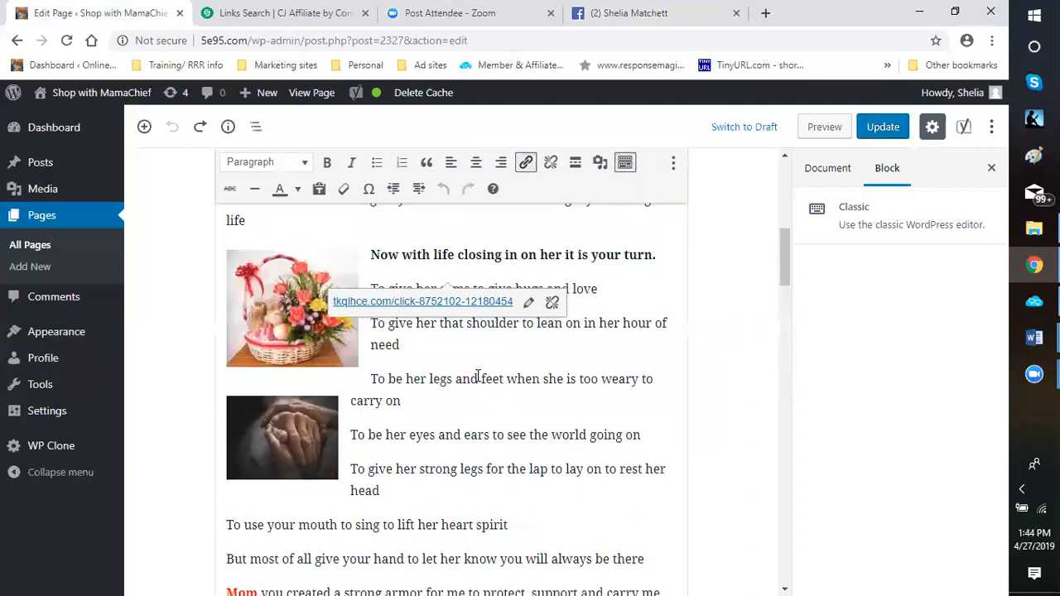
scroll(547, 377, "up", 3)
scroll(579, 390, "down", 7)
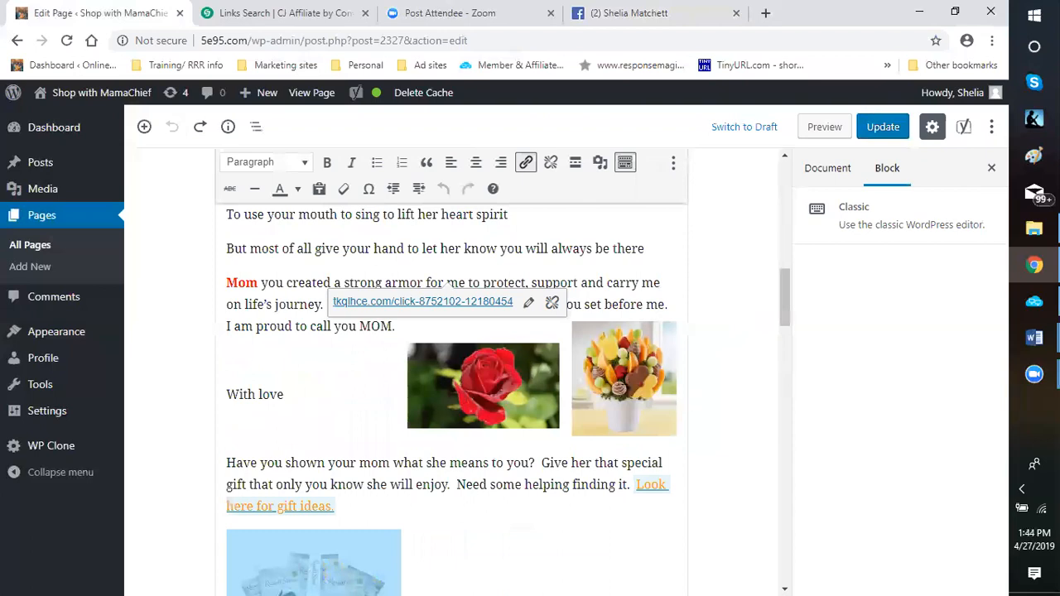
Align the fruit bouquet image to the left of the "With love" text in the Classic block
left_click(616, 374)
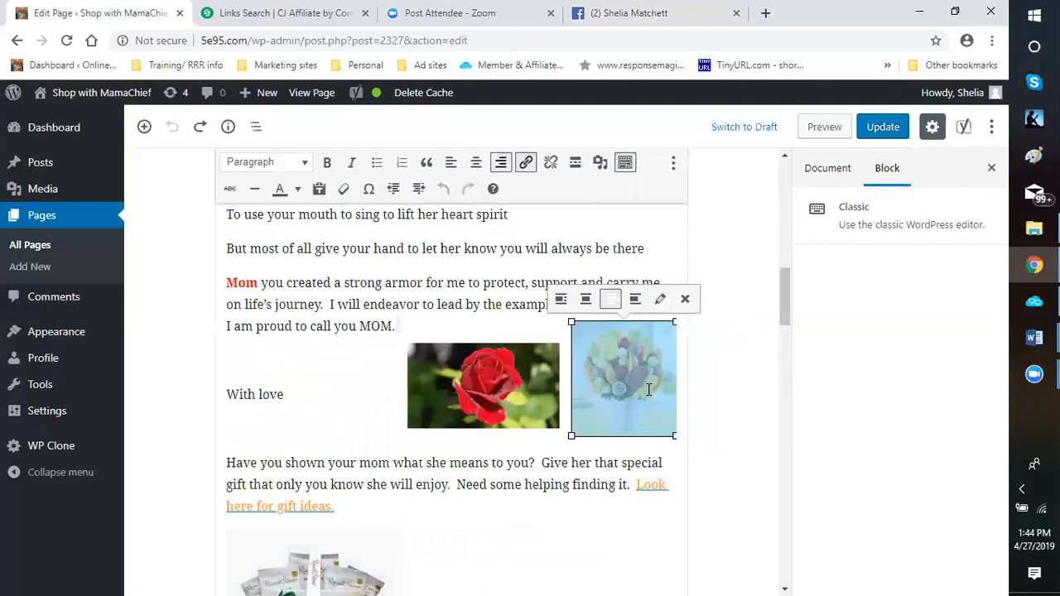
left_click(560, 300)
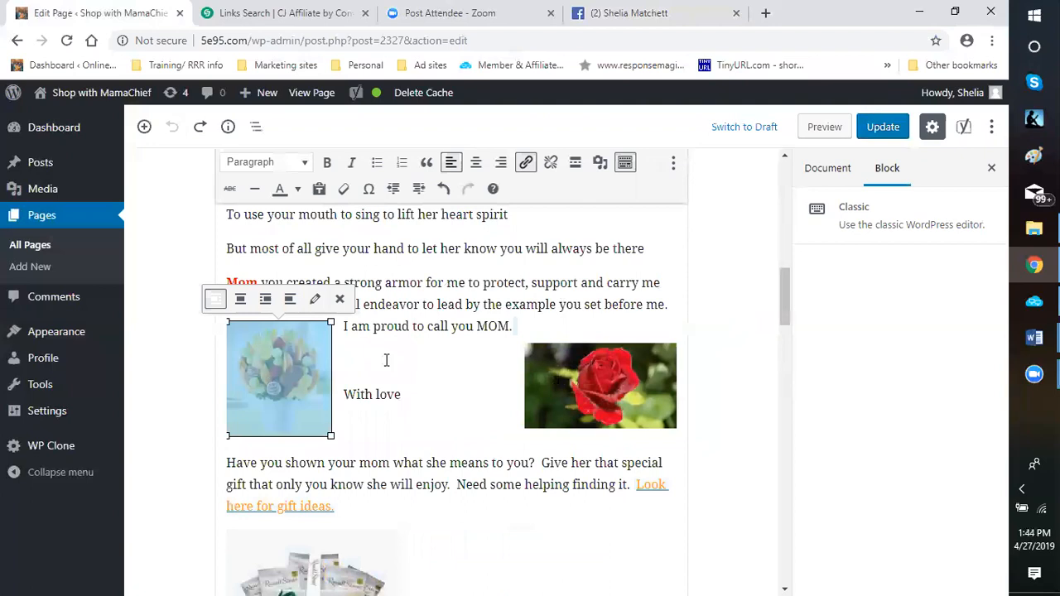
left_click(337, 439)
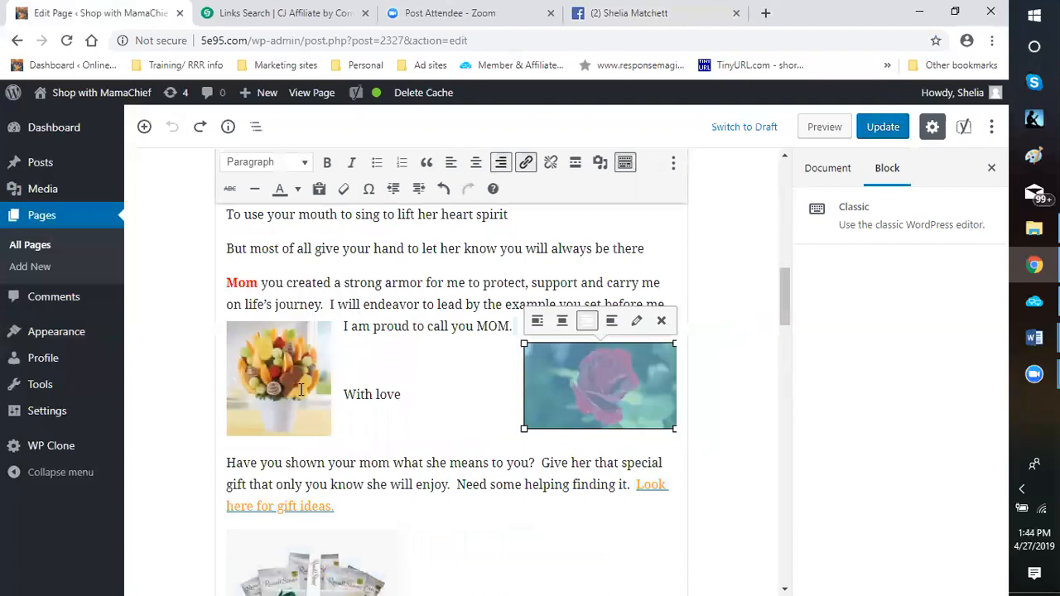
left_click(520, 385)
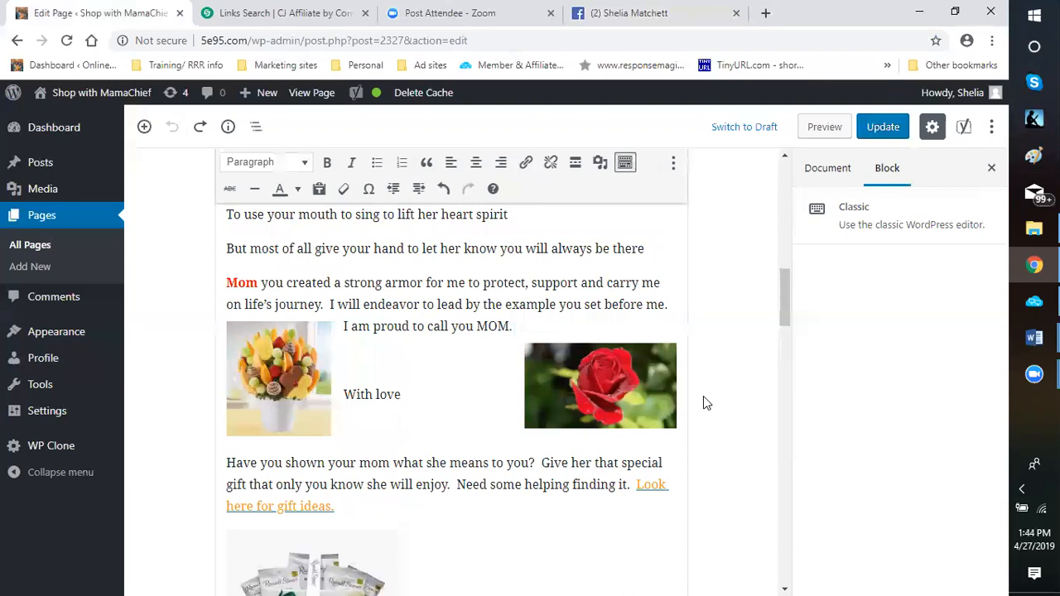
Align the clasped hands image to the right of the "To be her eyes and ears" lines
scroll(703, 404, "up", 3)
scroll(687, 403, "down", 1)
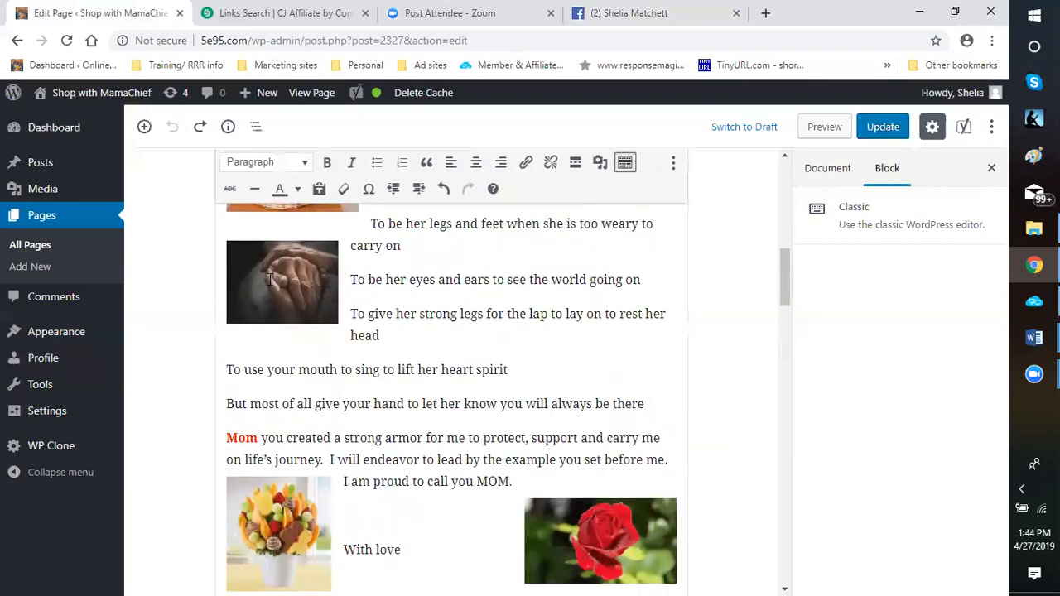
left_click(270, 280)
left_click(294, 214)
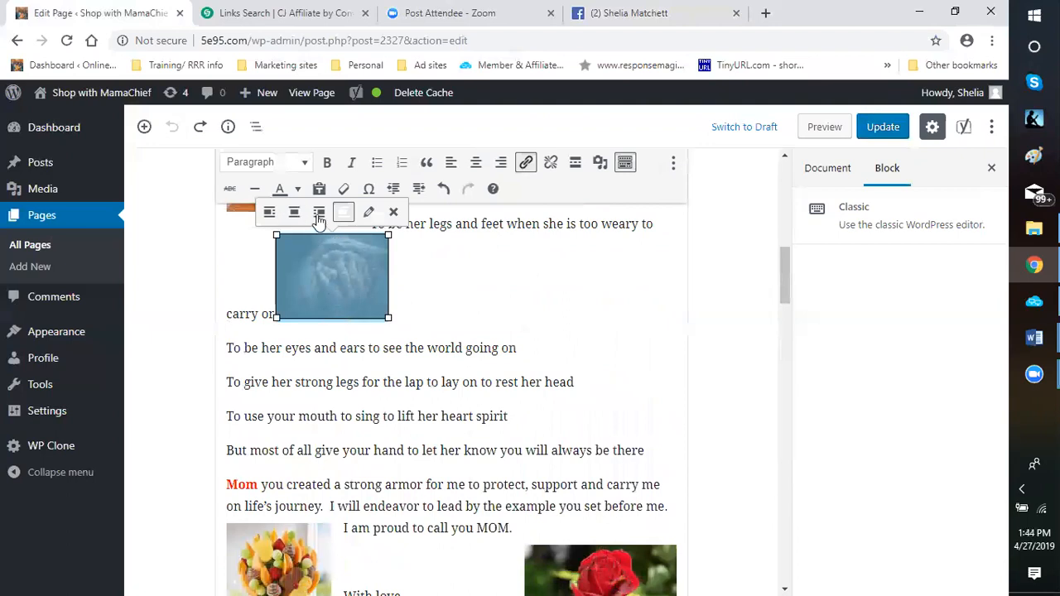
left_click(319, 212)
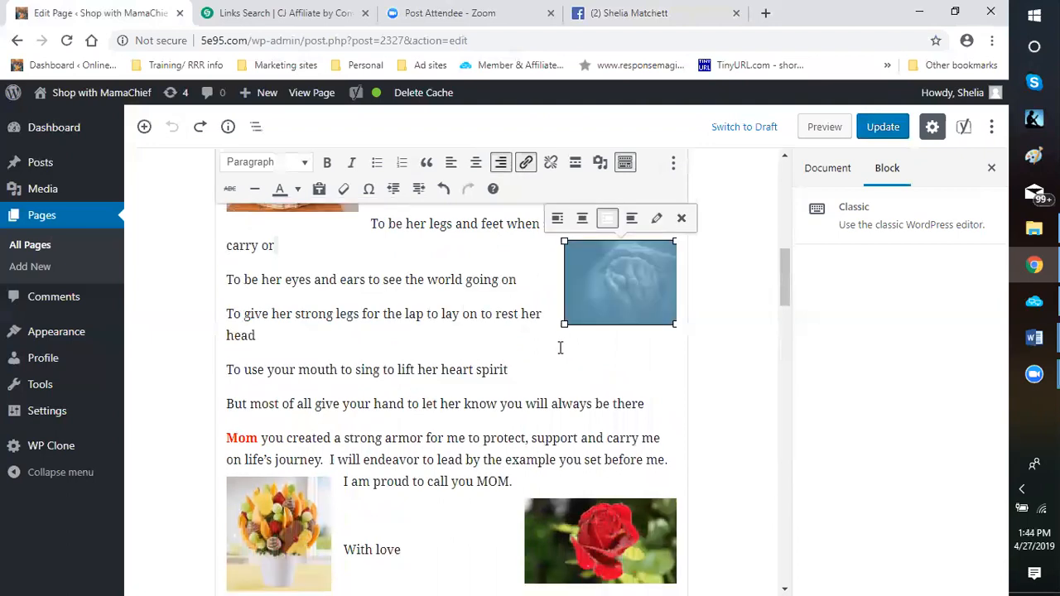
Enlarge the clasped hands image to about 259 by 194 pixels, keeping its proportions
scroll(583, 336, "up", 2)
scroll(564, 377, "down", 2)
scroll(553, 376, "down", 3)
scroll(534, 357, "up", 2)
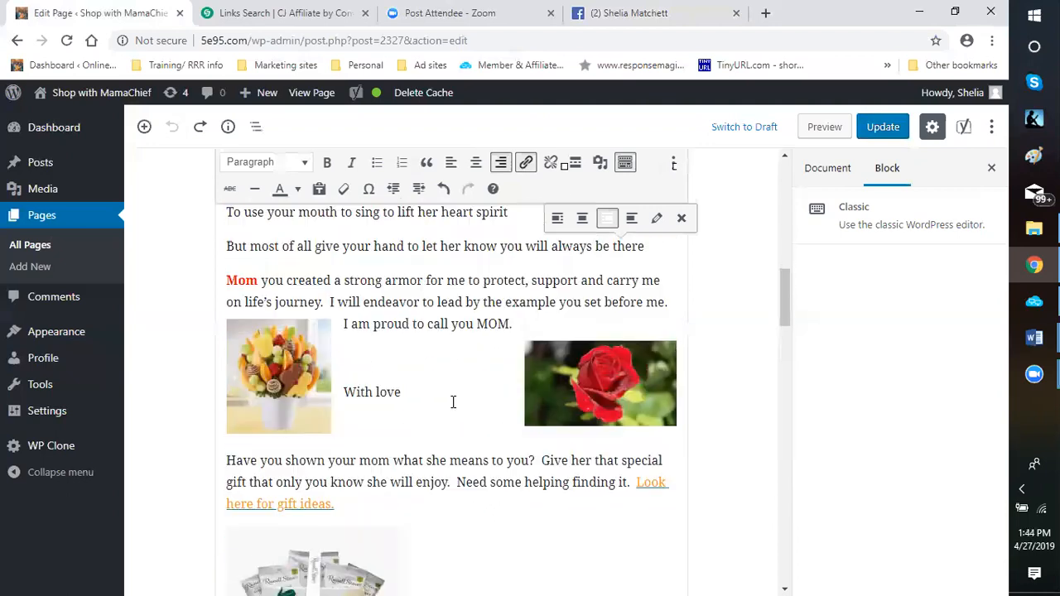
scroll(546, 341, "up", 2)
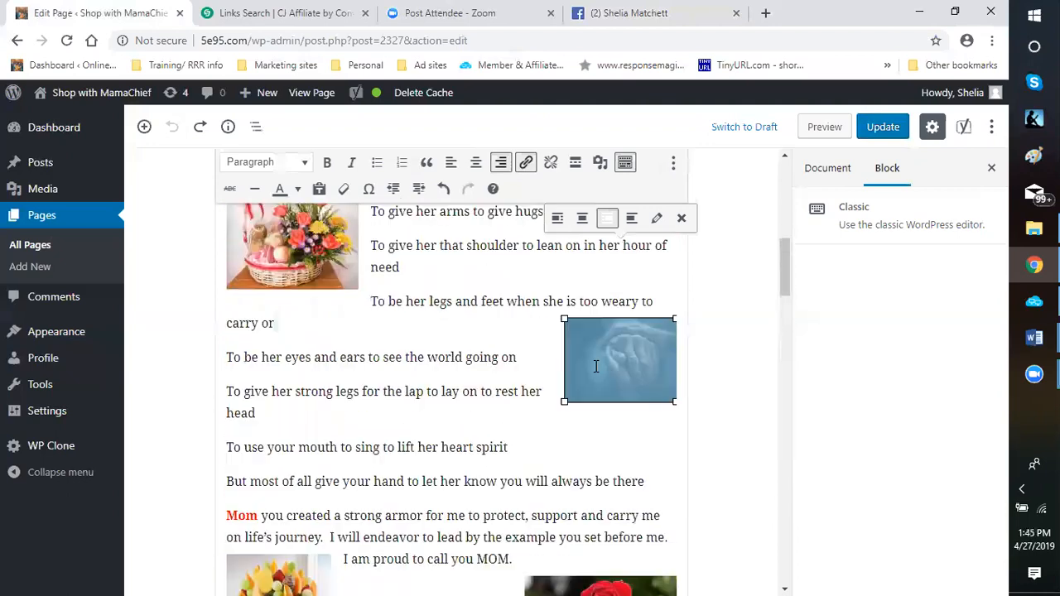
left_click_drag(558, 409, 552, 411)
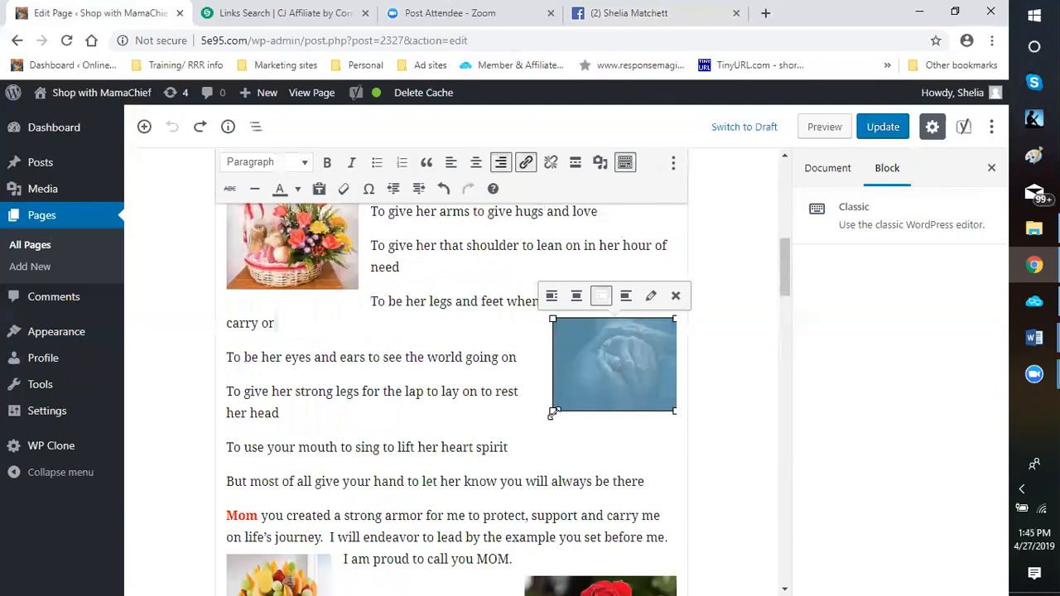
left_click_drag(552, 411, 520, 435)
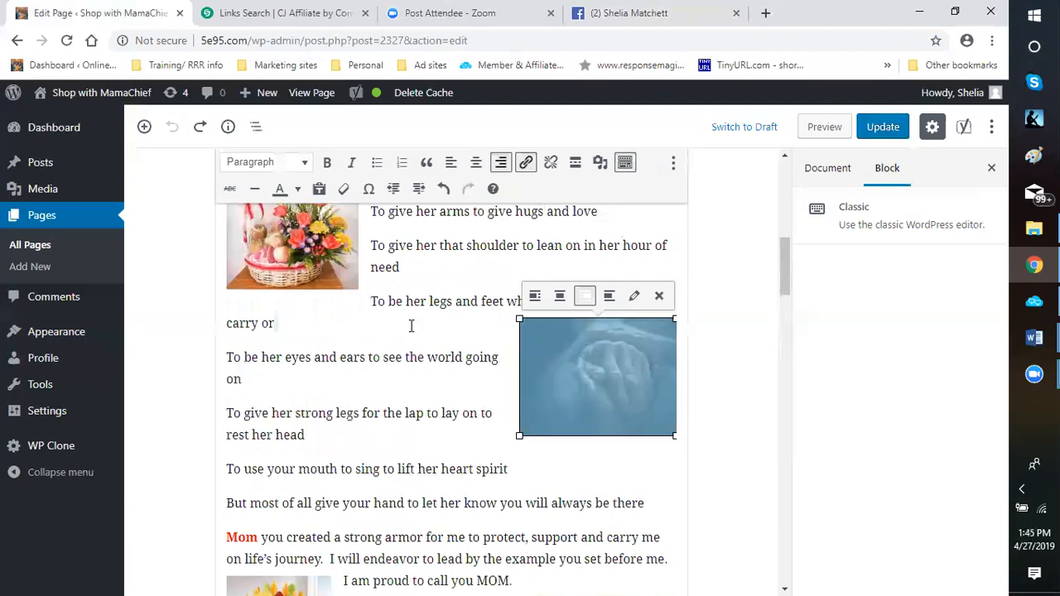
left_click(454, 325)
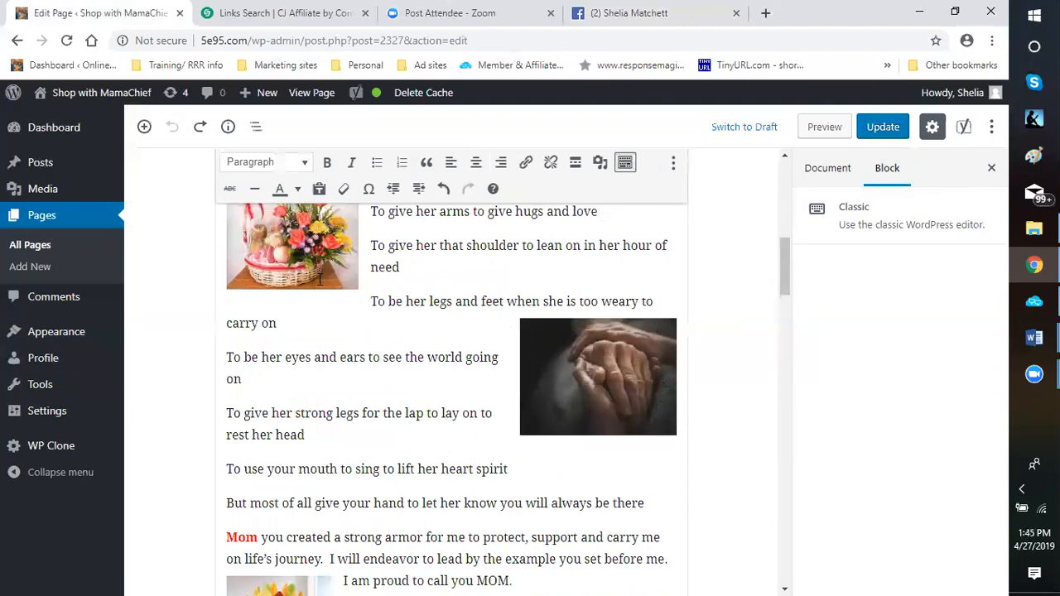
Review the Classic block's image layout and convert the block to separate blocks
scroll(361, 302, "up", 2)
scroll(361, 301, "down", 5)
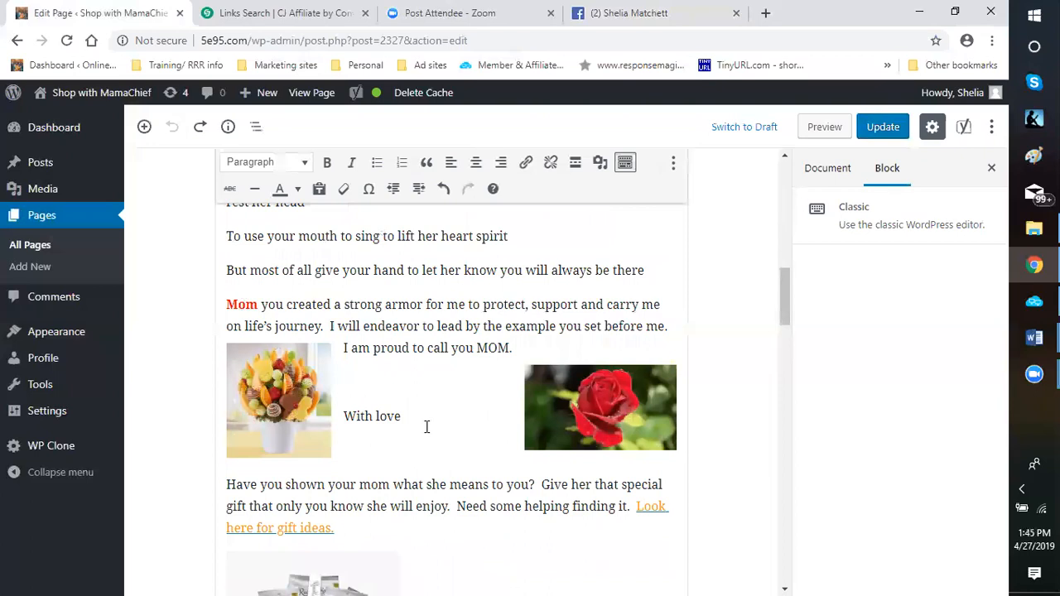
scroll(452, 395, "down", 3)
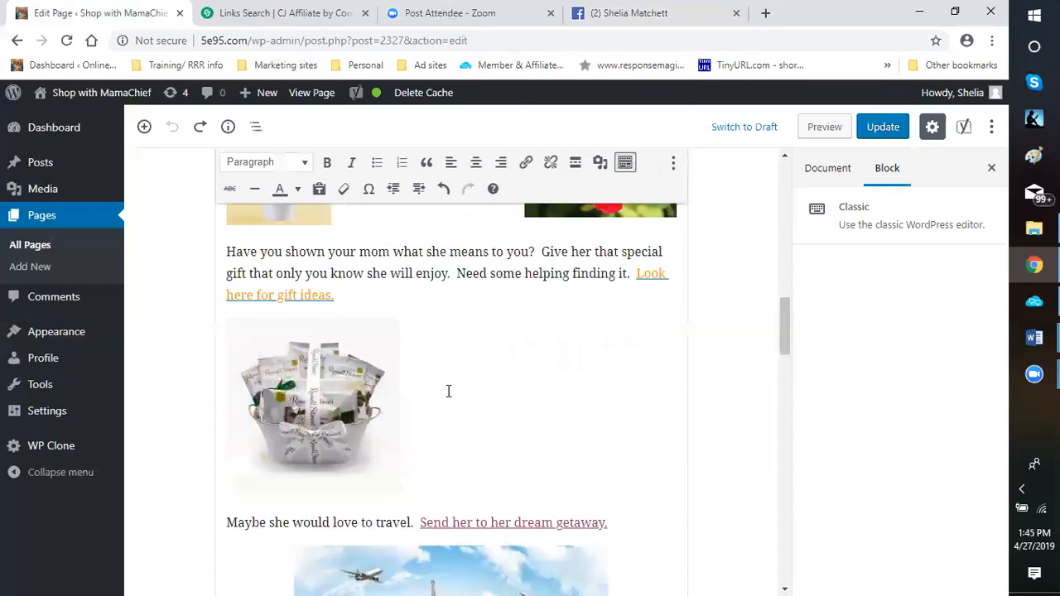
scroll(449, 391, "down", 3)
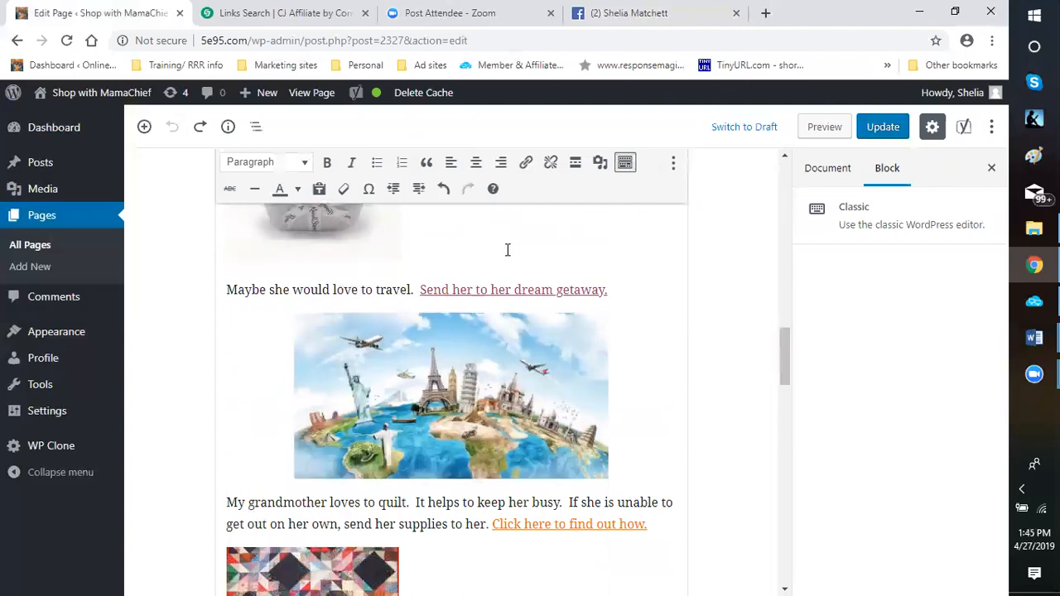
scroll(656, 311, "up", 10)
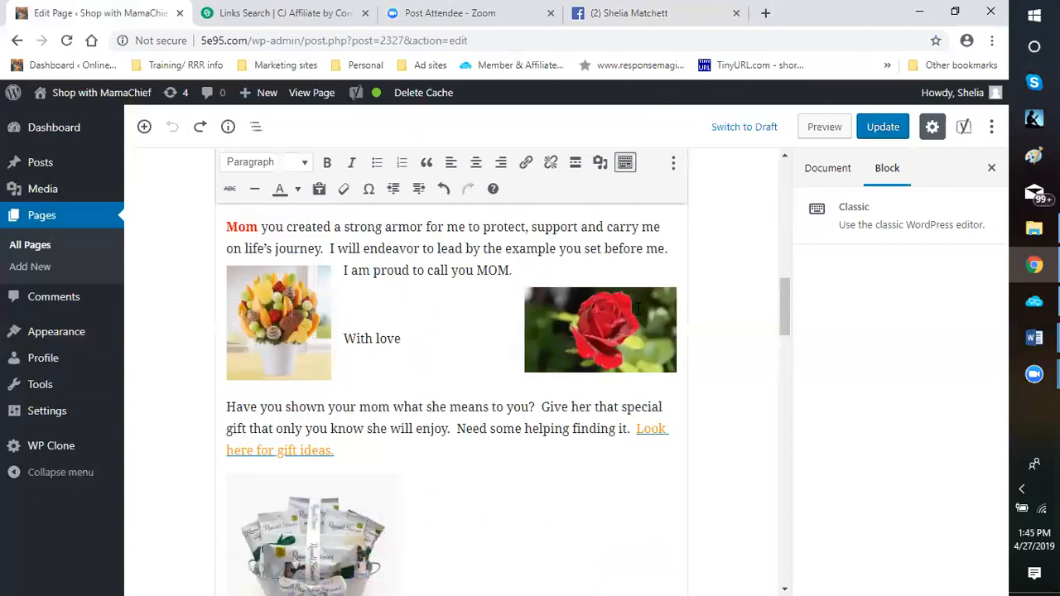
scroll(672, 180, "up", 4)
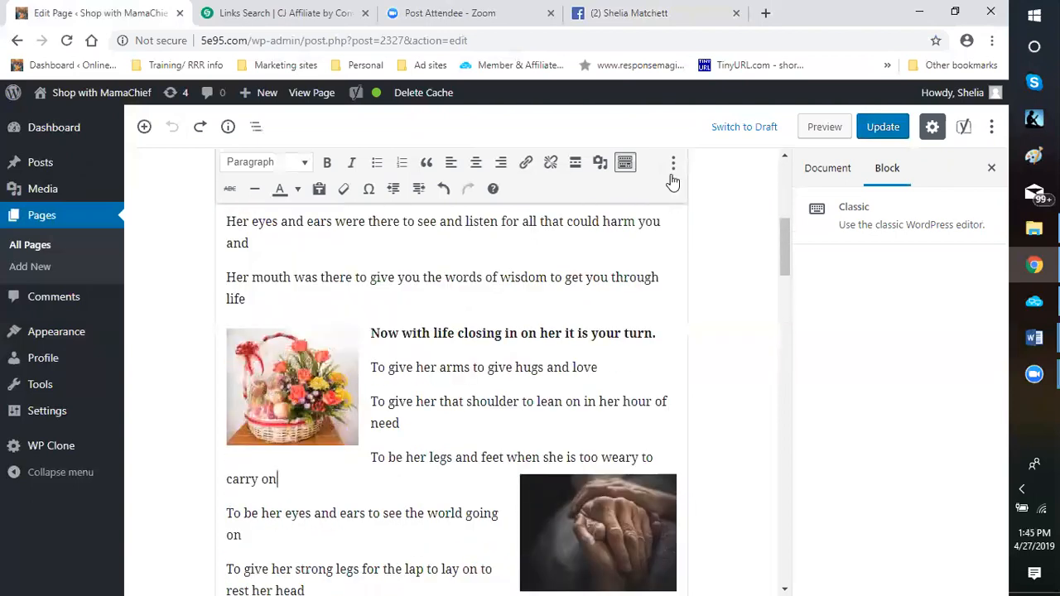
left_click(674, 166)
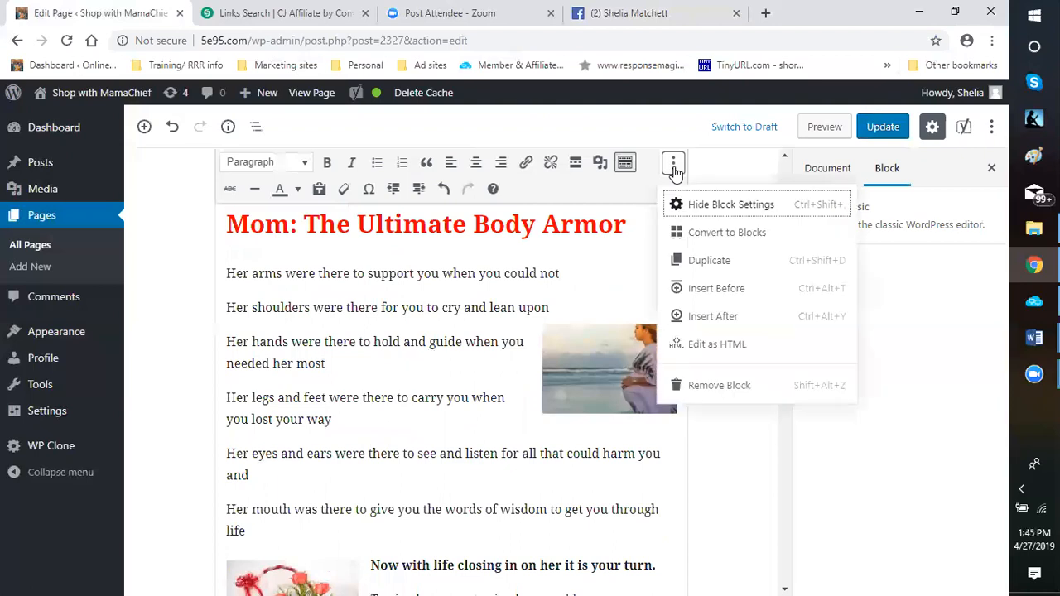
left_click(721, 238)
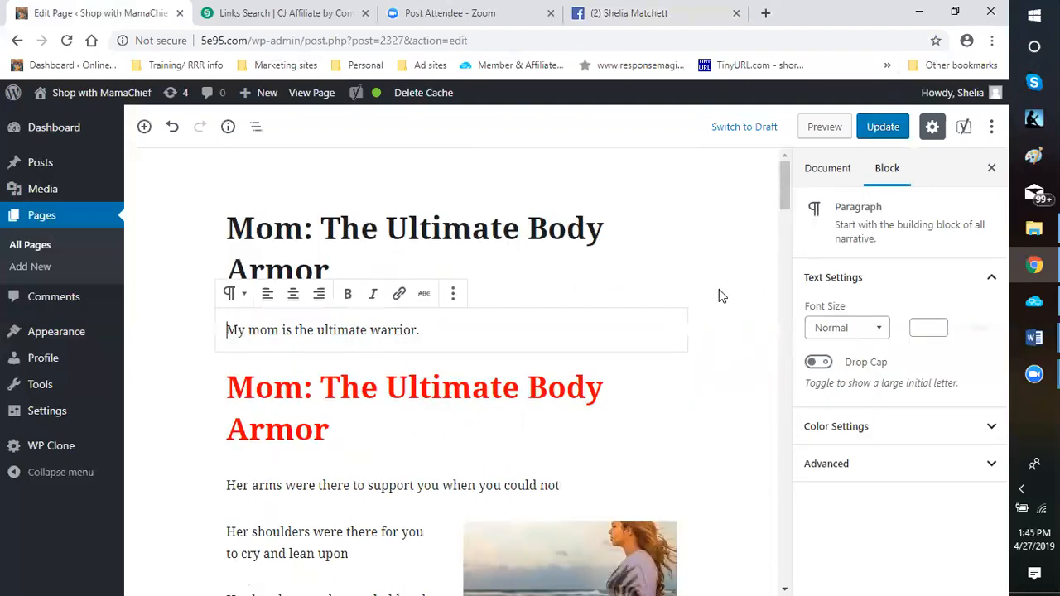
Examine how the poem's opening paragraphs and images are laid out as separate blocks
scroll(697, 300, "down", 2)
scroll(698, 304, "down", 2)
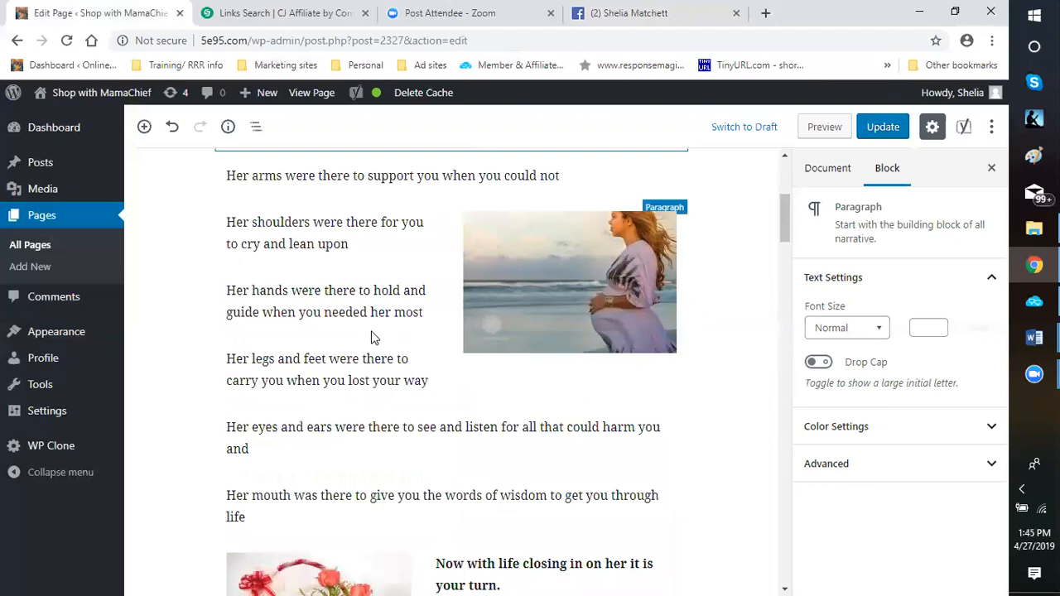
scroll(335, 394, "down", 1)
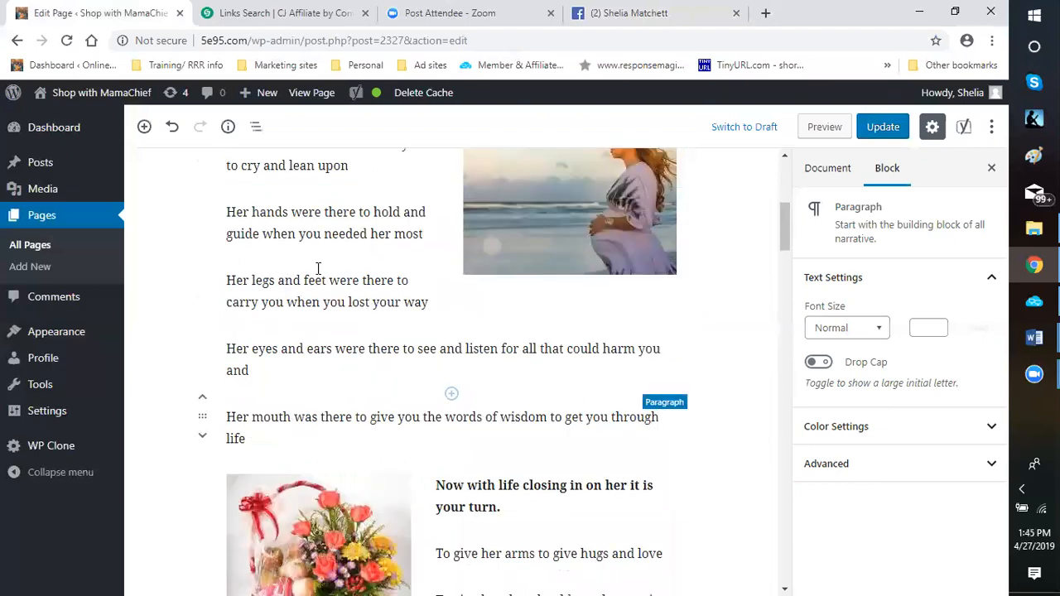
left_click(333, 330)
left_click(328, 313)
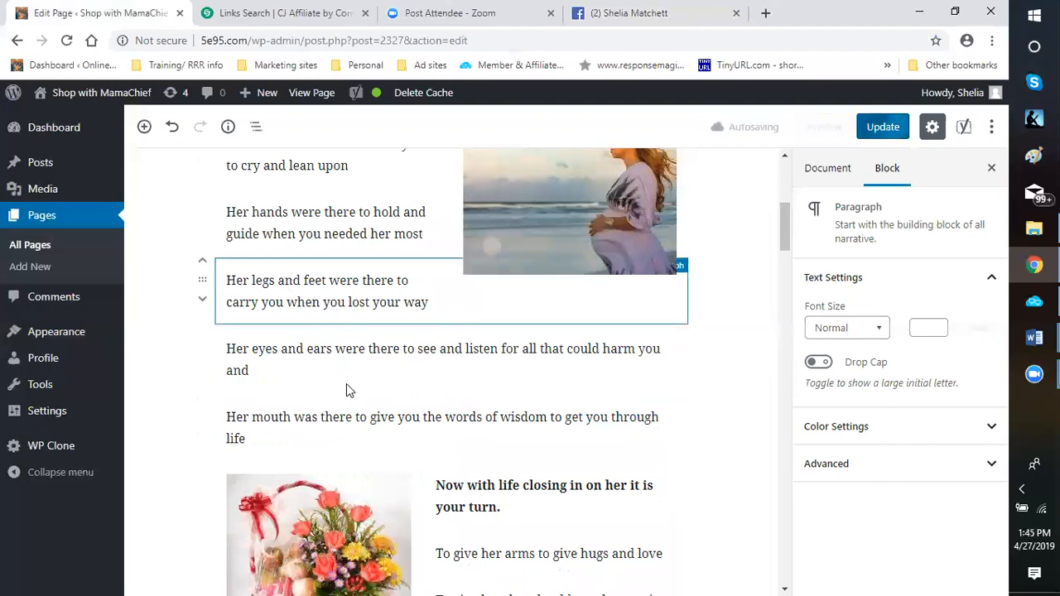
left_click(308, 411)
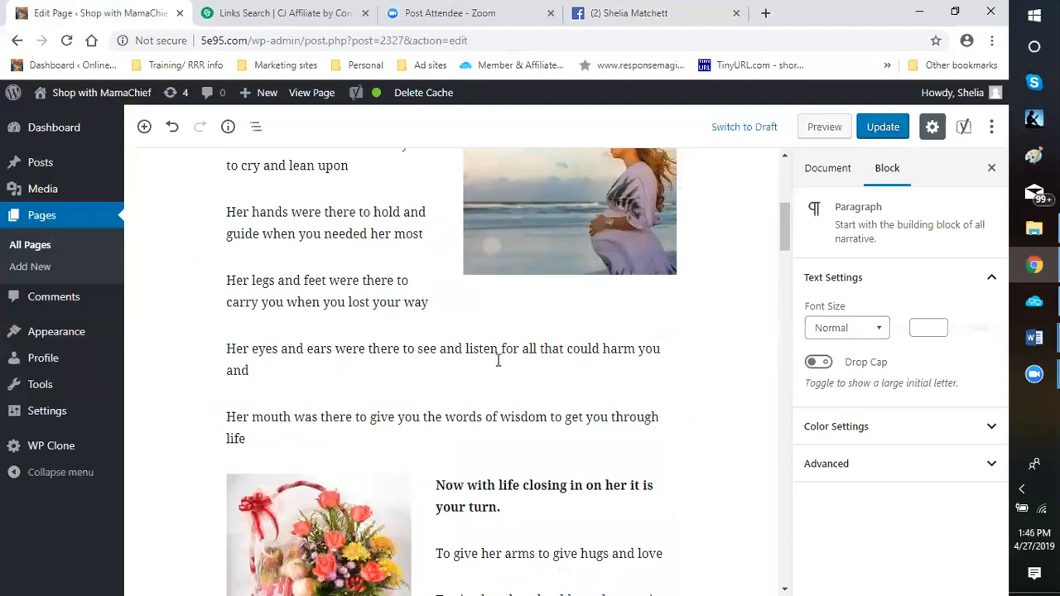
scroll(540, 421, "down", 1)
scroll(503, 308, "down", 1)
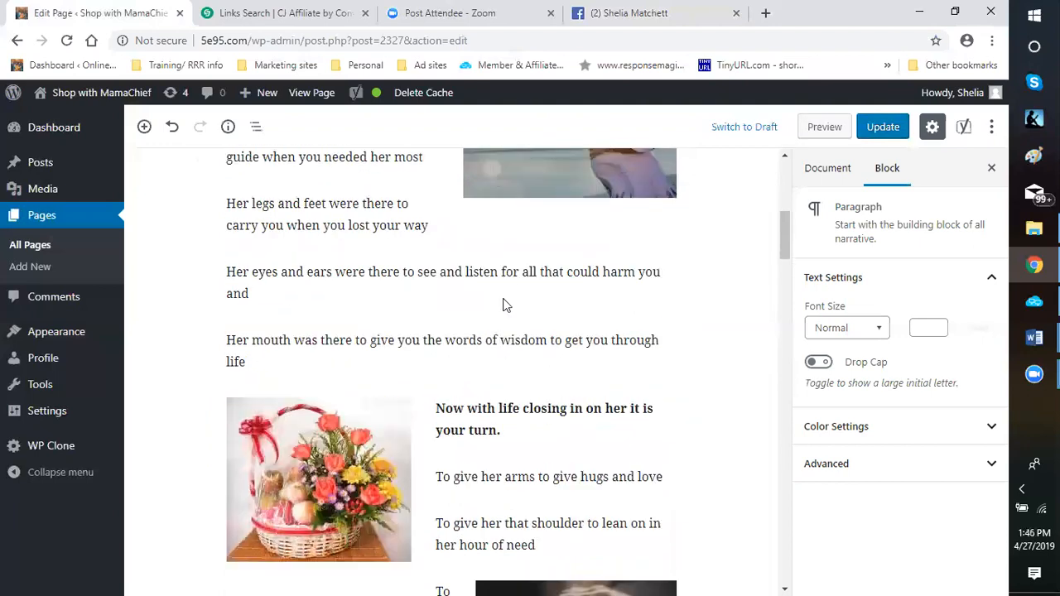
scroll(513, 306, "up", 3)
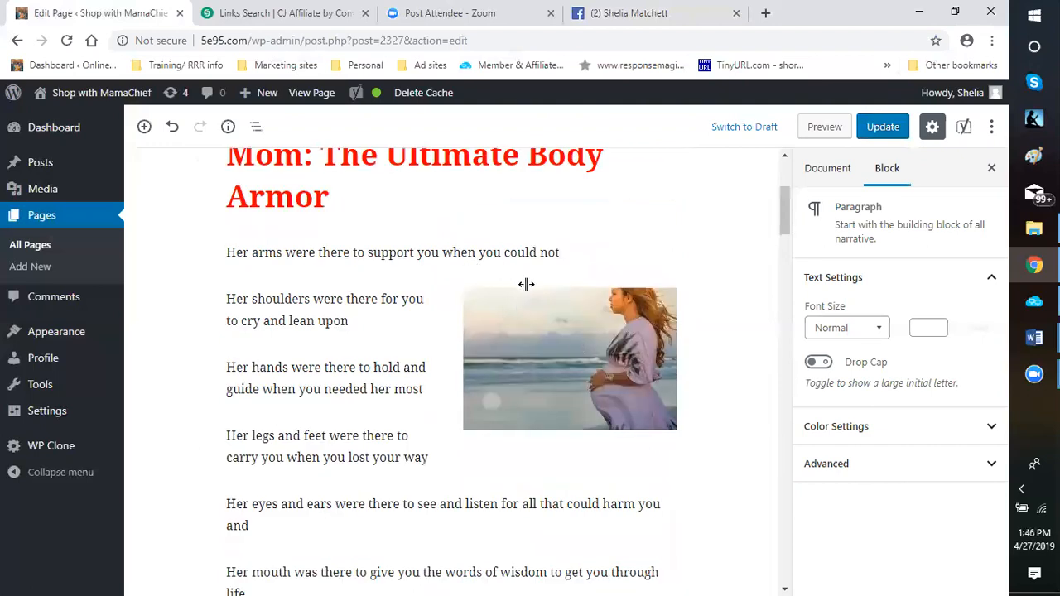
scroll(527, 284, "up", 2)
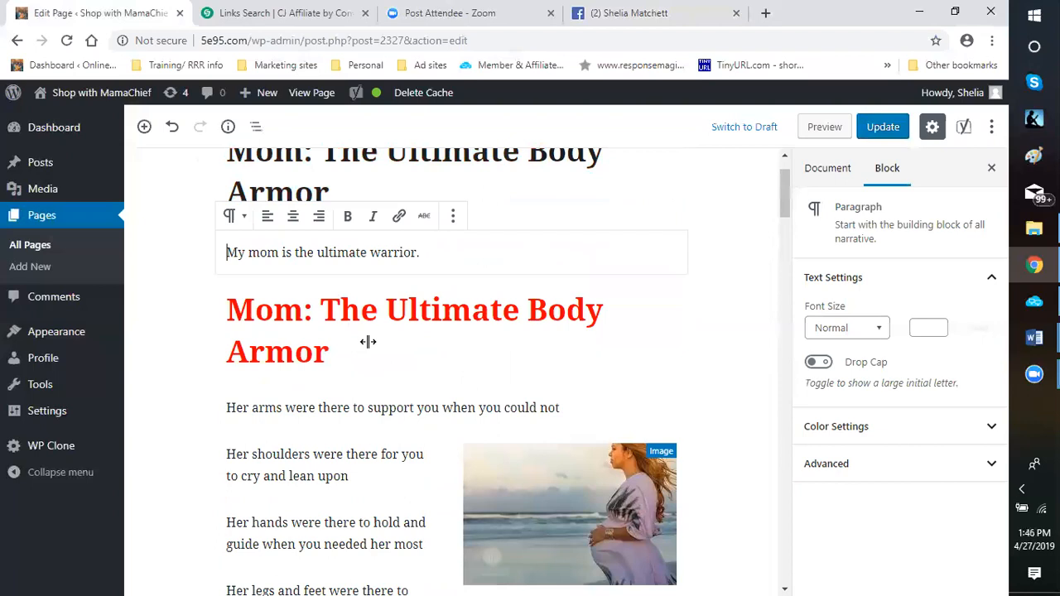
Shrink the clasped hands image beside the "To be her eyes and ears" lines and check the surrounding text flow
scroll(473, 270, "down", 6)
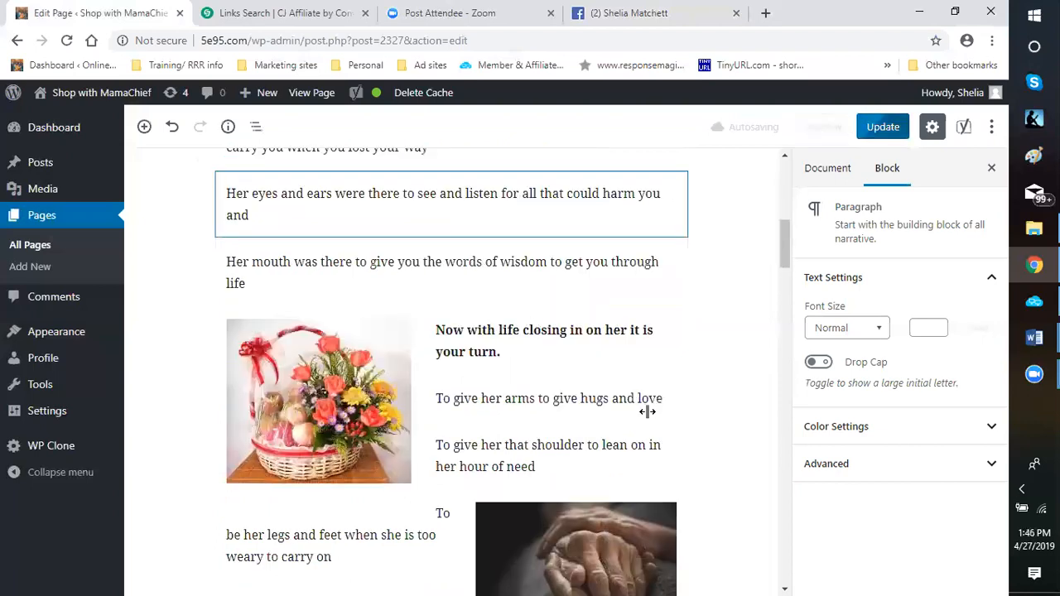
scroll(613, 410, "down", 2)
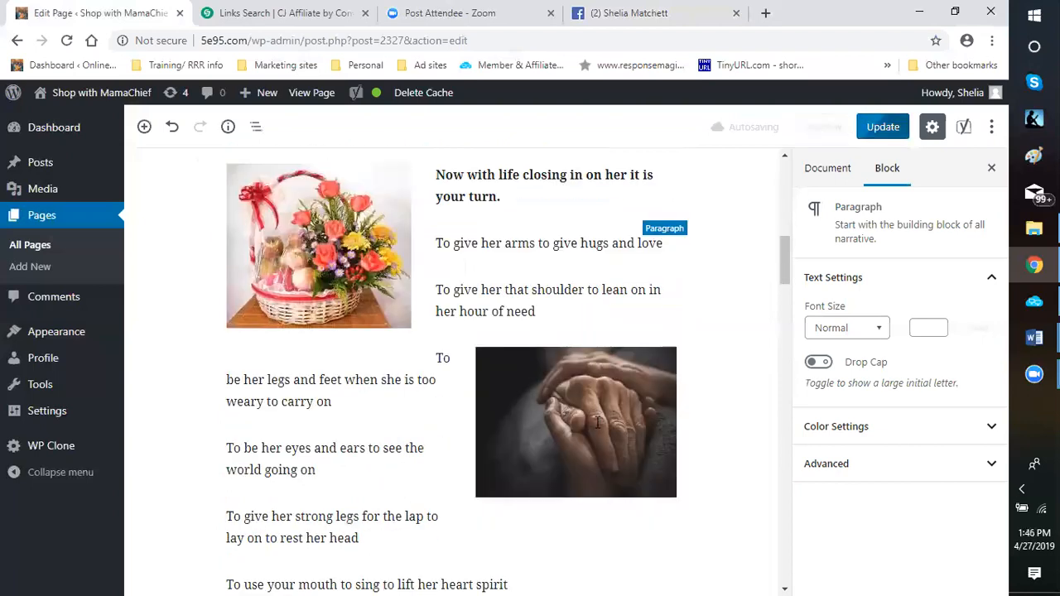
scroll(745, 331, "down", 2)
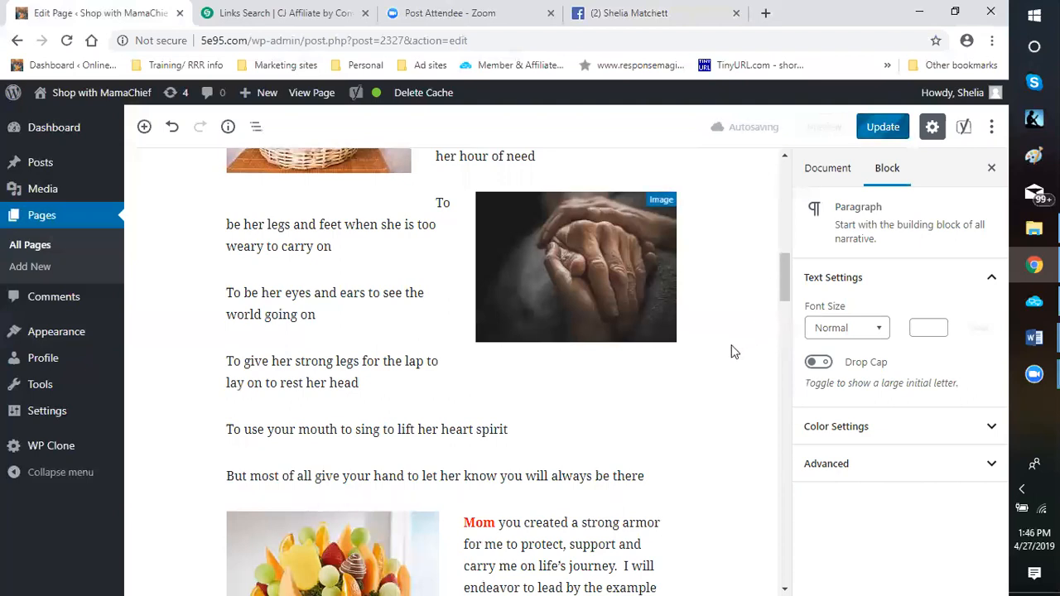
left_click(557, 342)
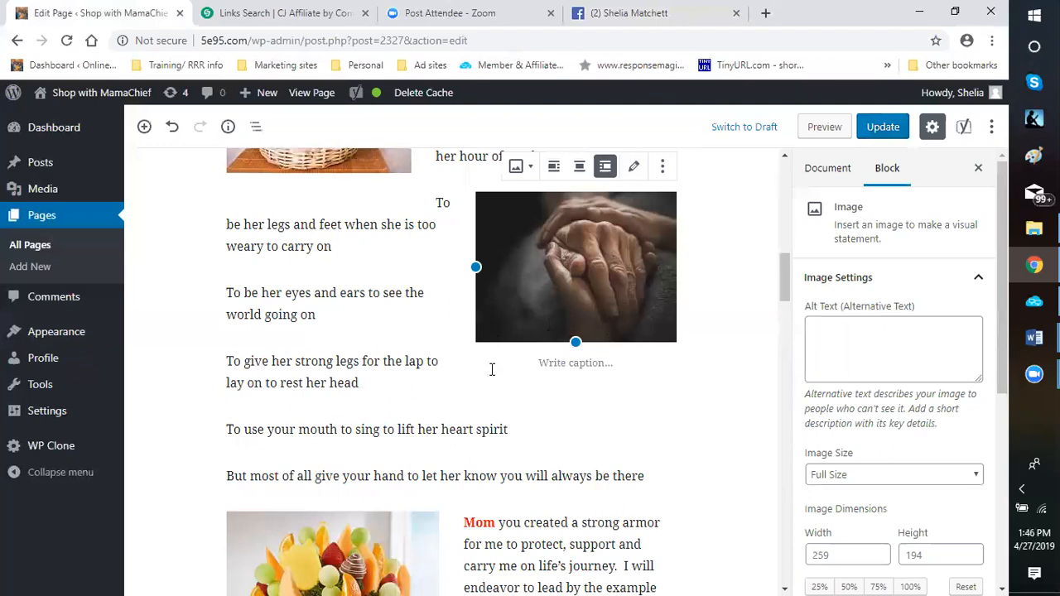
left_click(425, 373)
scroll(427, 372, "down", 10)
scroll(429, 373, "up", 10)
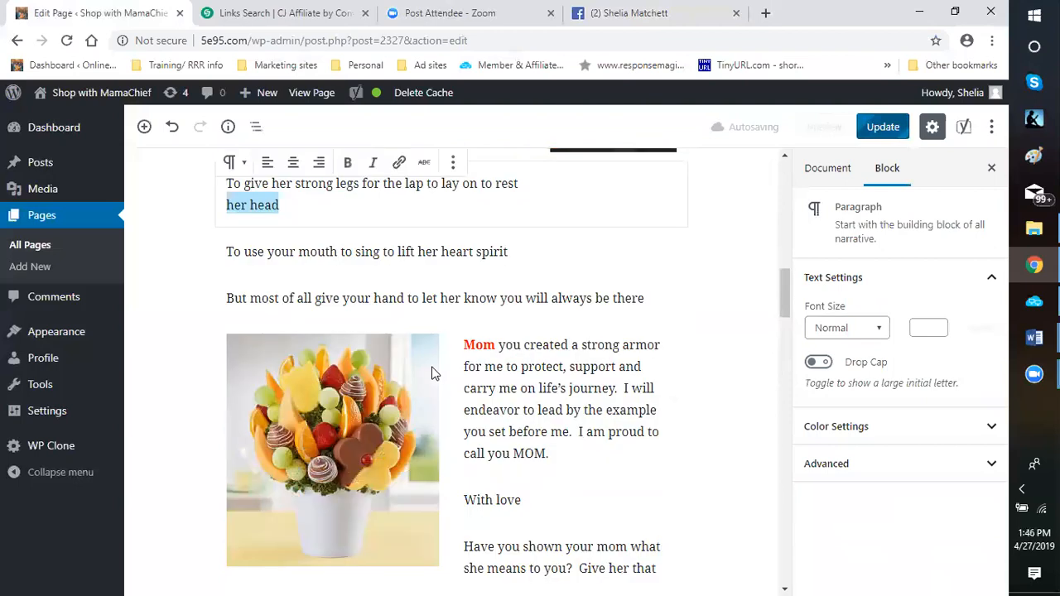
scroll(435, 373, "up", 3)
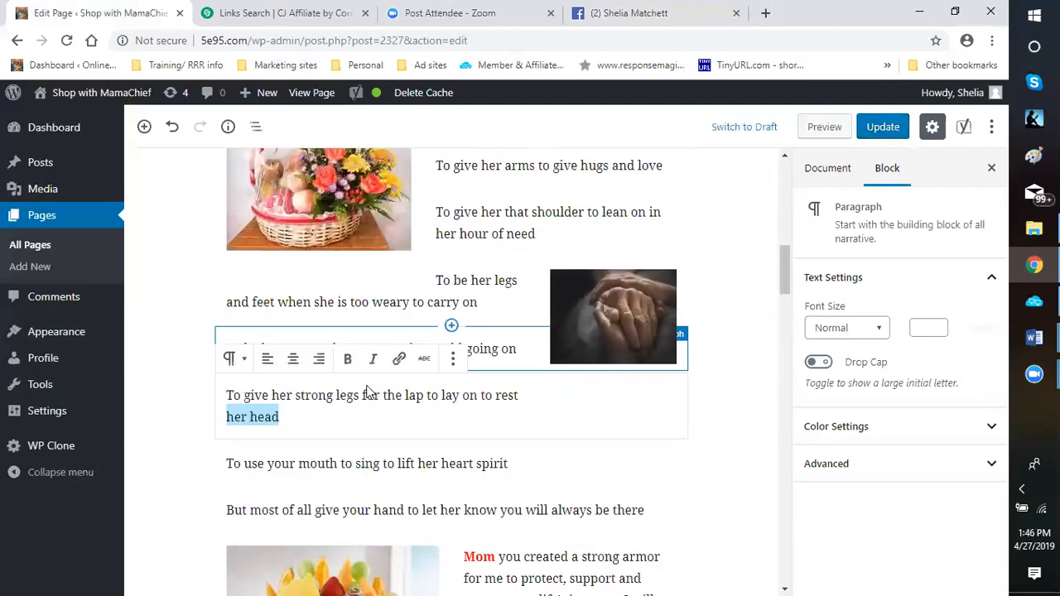
scroll(369, 392, "down", 5)
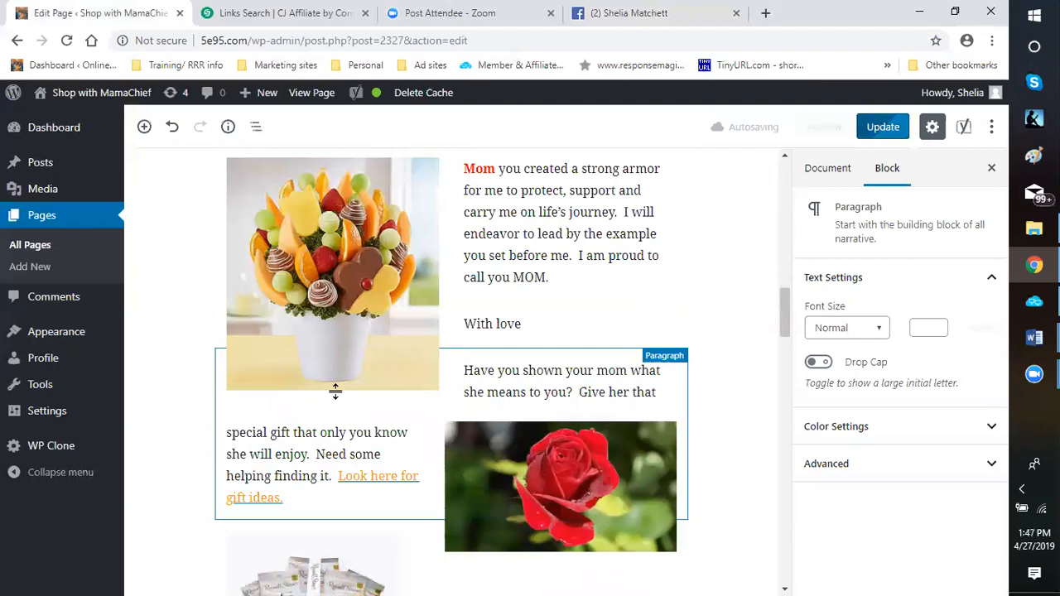
Shrink the fruit bouquet image beside the "Mom you created a strong armor" paragraph to 184 by 202 pixels
left_click(318, 348)
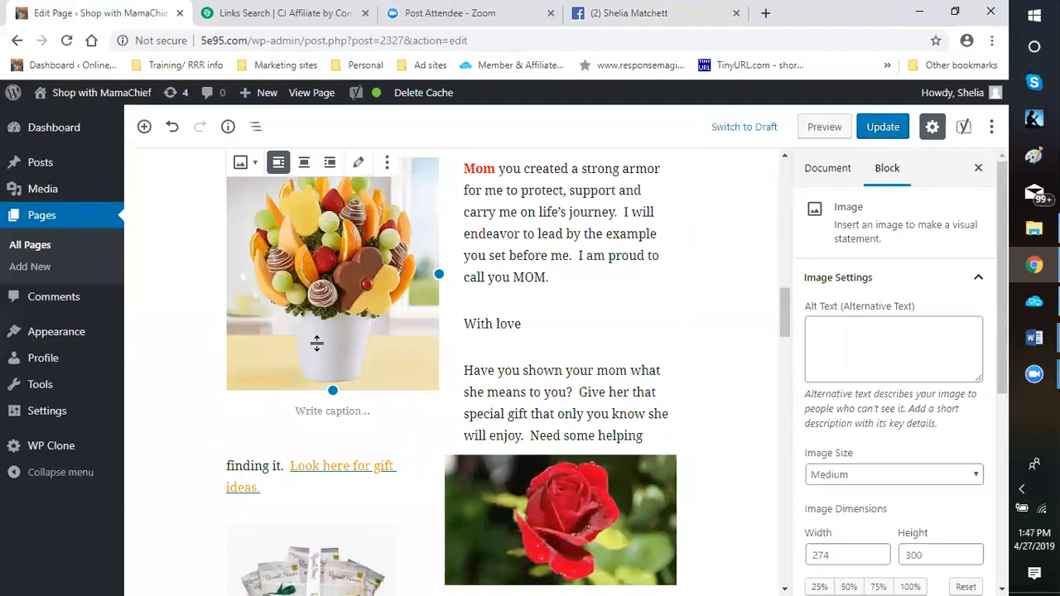
left_click_drag(316, 343, 309, 322)
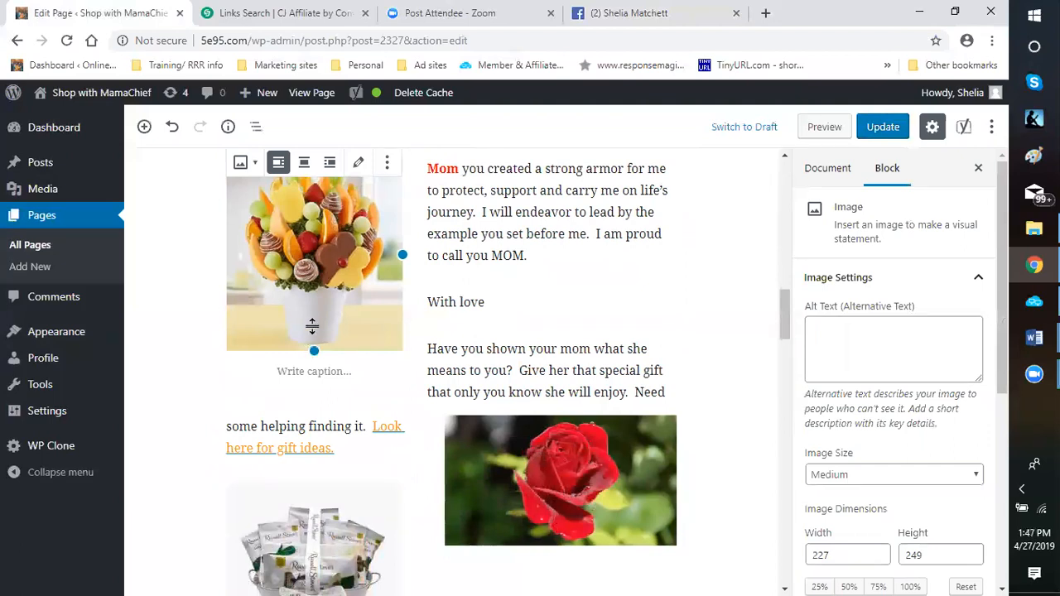
left_click_drag(327, 328, 320, 331)
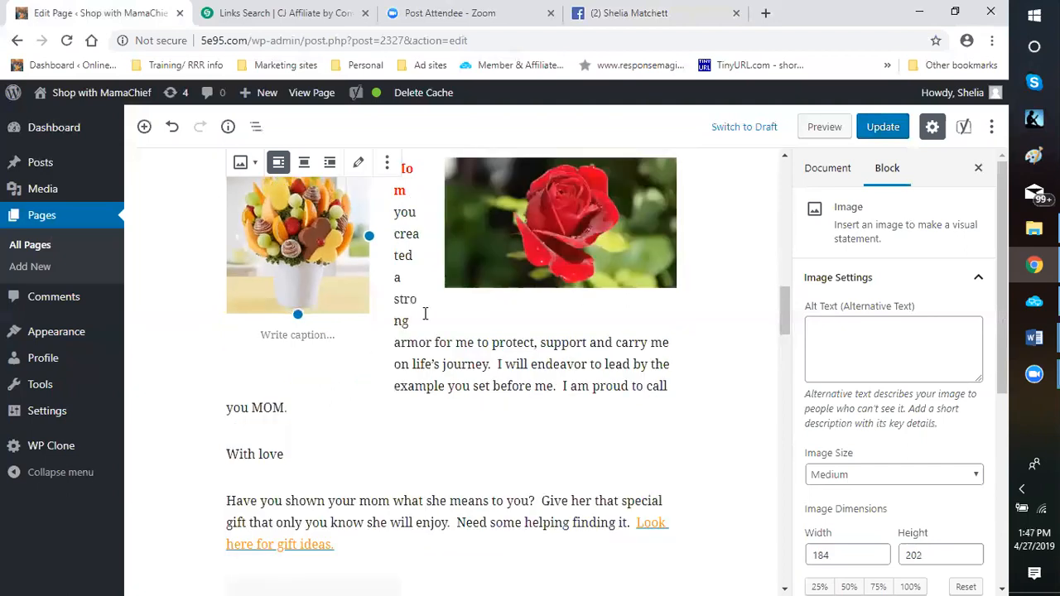
Undo the image size reductions and the conversion of the Classic block
left_click(173, 129)
left_click(173, 129)
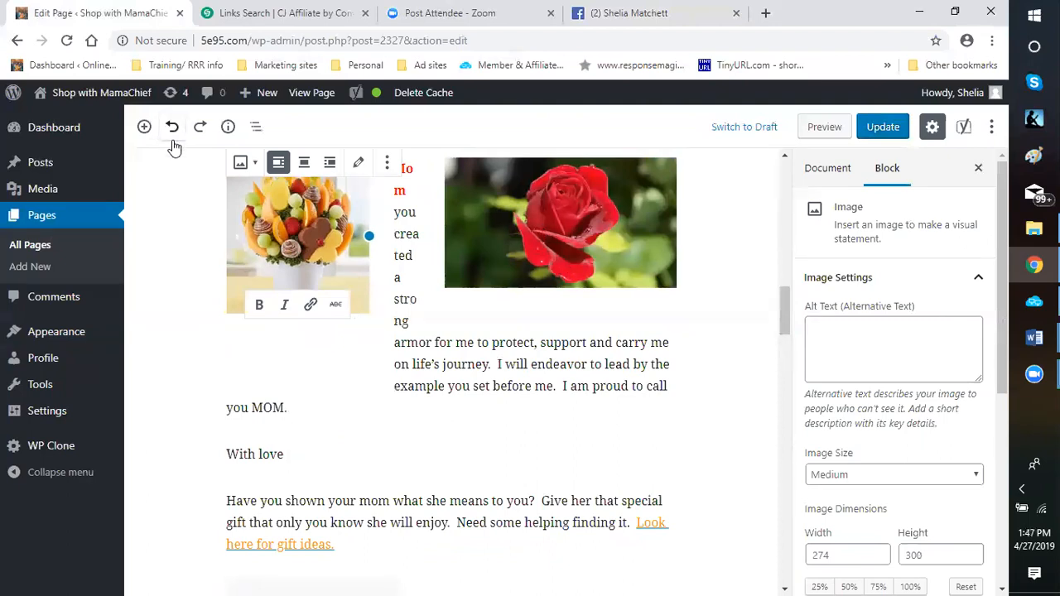
left_click(173, 126)
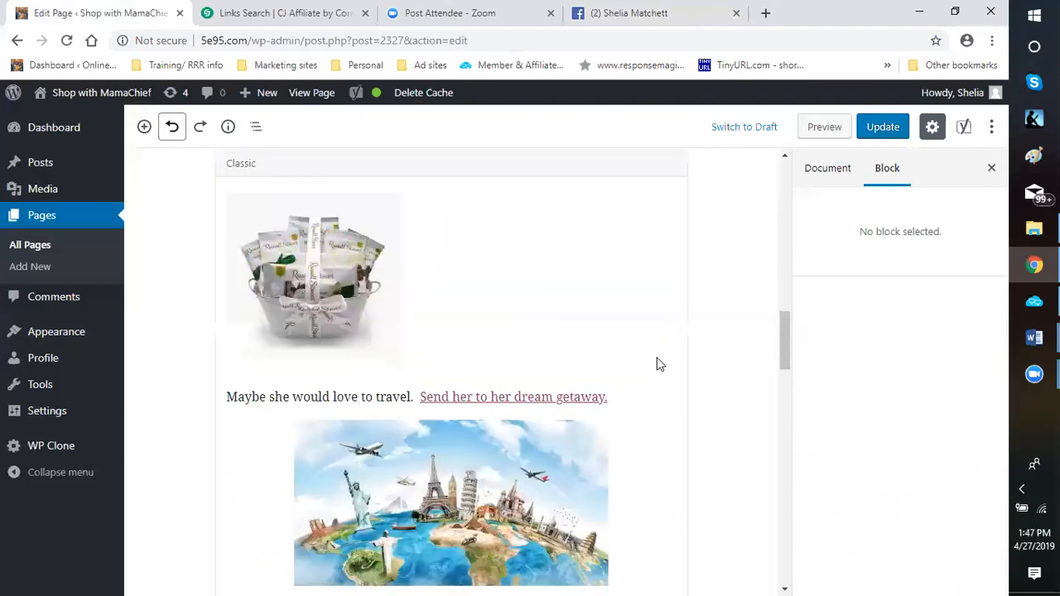
Convert the Classic block containing the poem and images to separate blocks
scroll(726, 373, "up", 10)
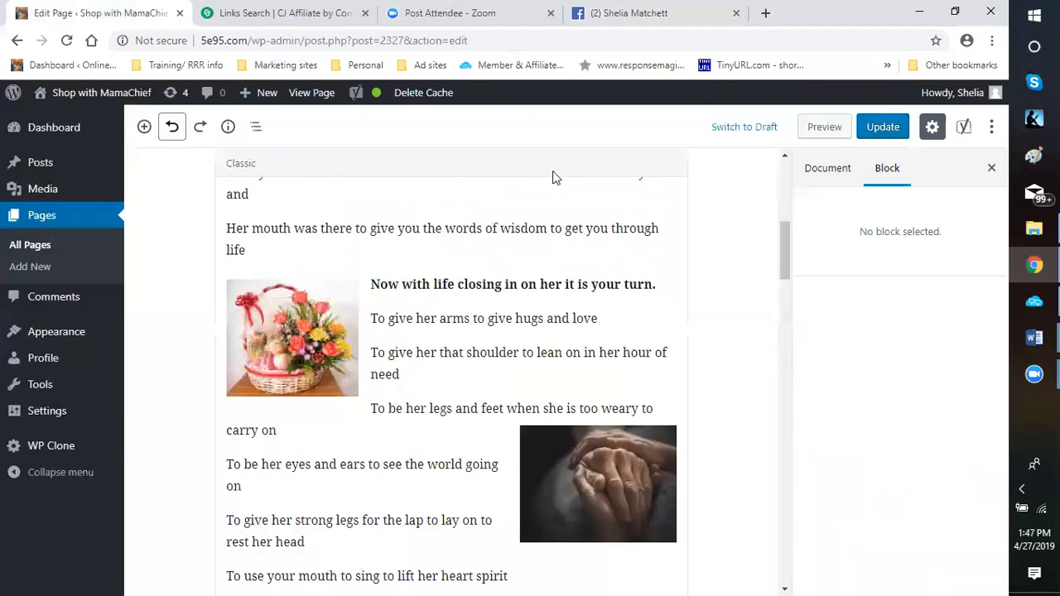
left_click(540, 168)
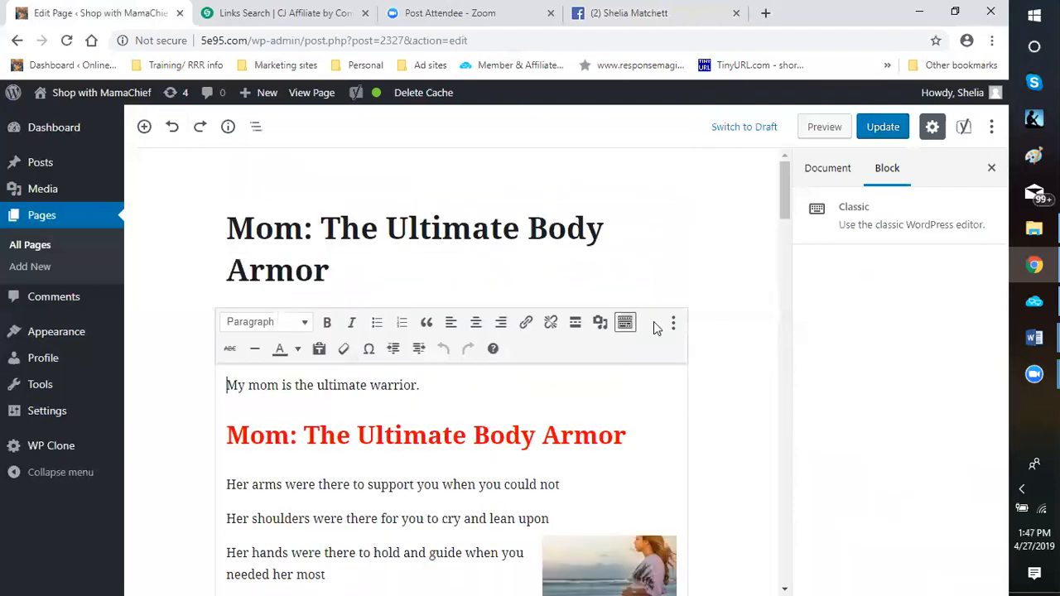
left_click(673, 325)
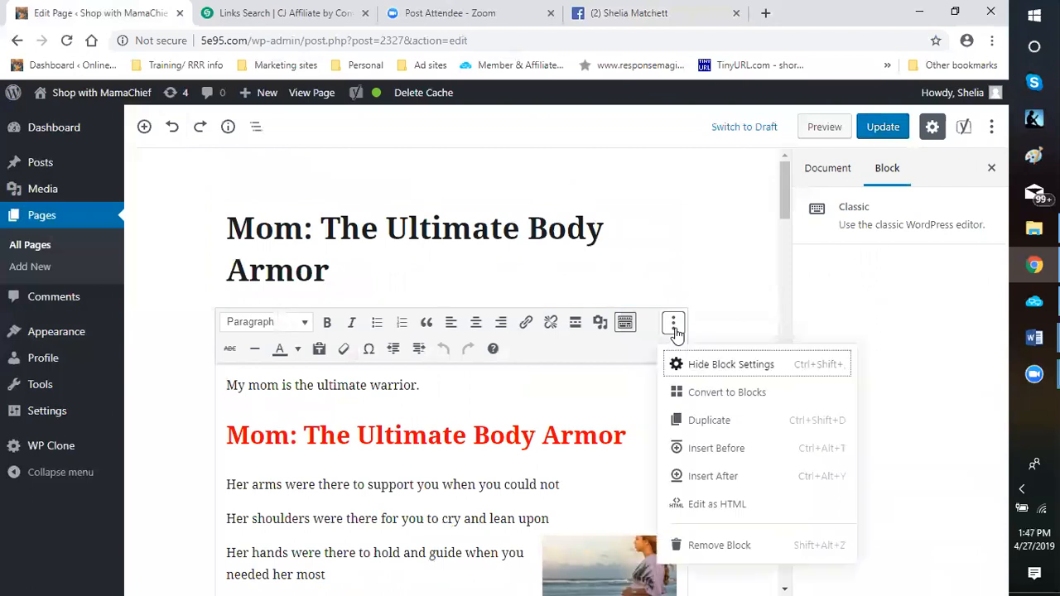
left_click(720, 401)
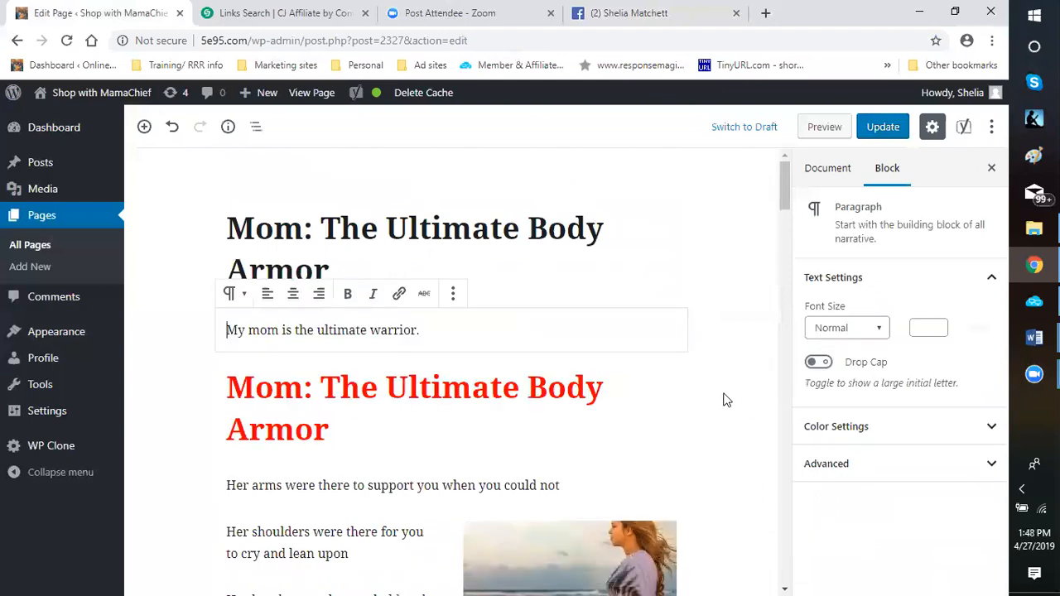
Examine the clasped hands image block and how the surrounding poem paragraphs and images are laid out
scroll(723, 400, "down", 3)
scroll(723, 401, "down", 5)
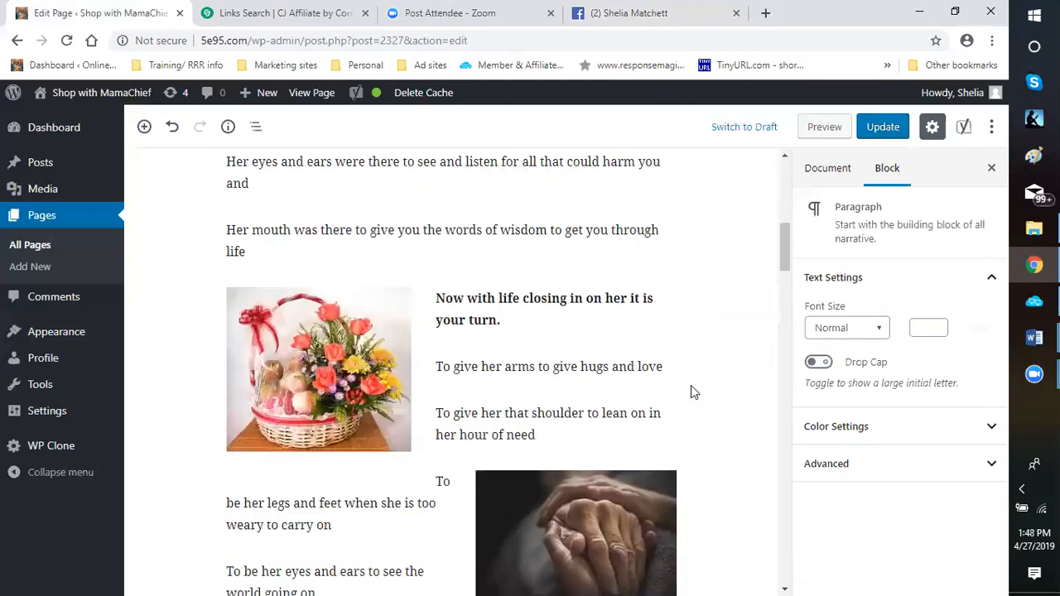
scroll(689, 389, "down", 5)
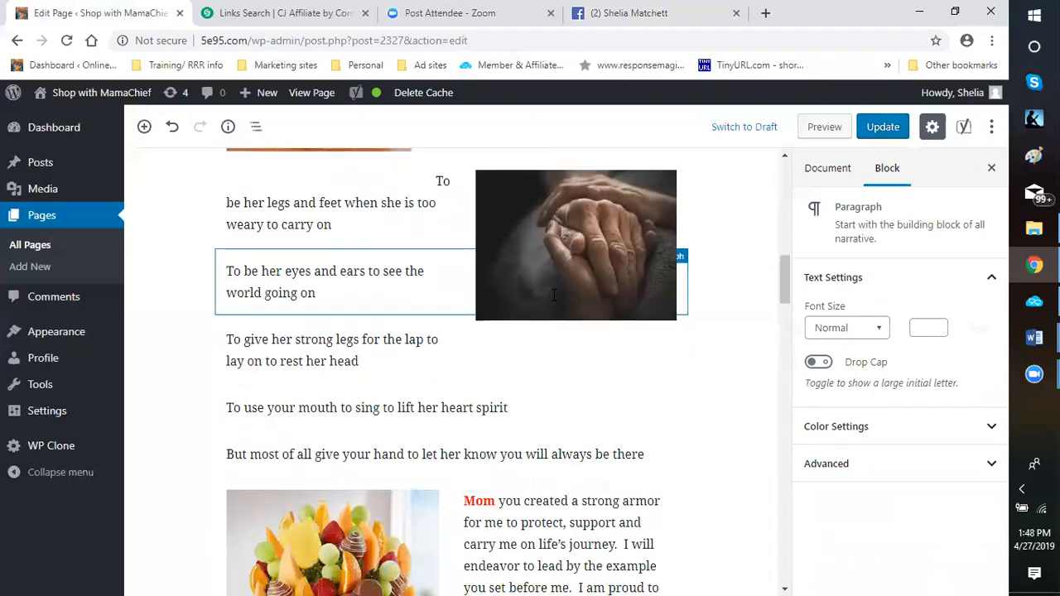
scroll(538, 419, "up", 1)
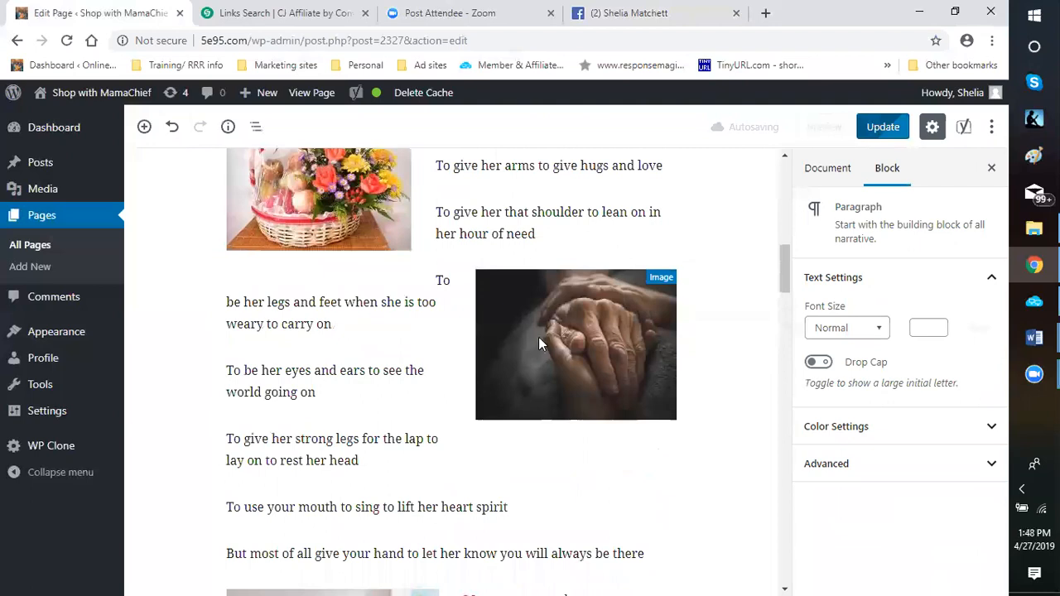
left_click(573, 362)
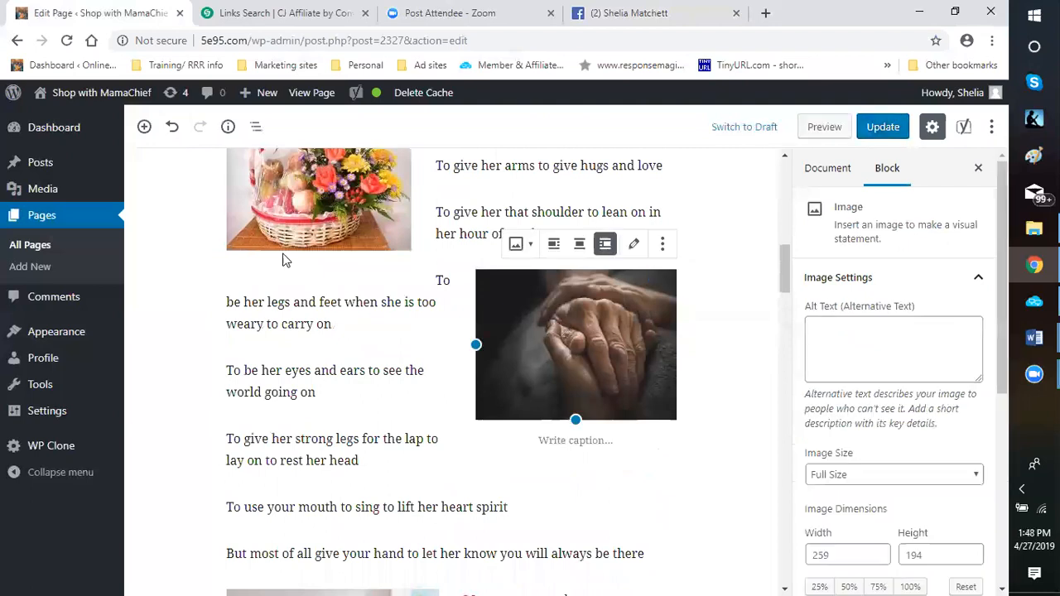
scroll(338, 272, "up", 5)
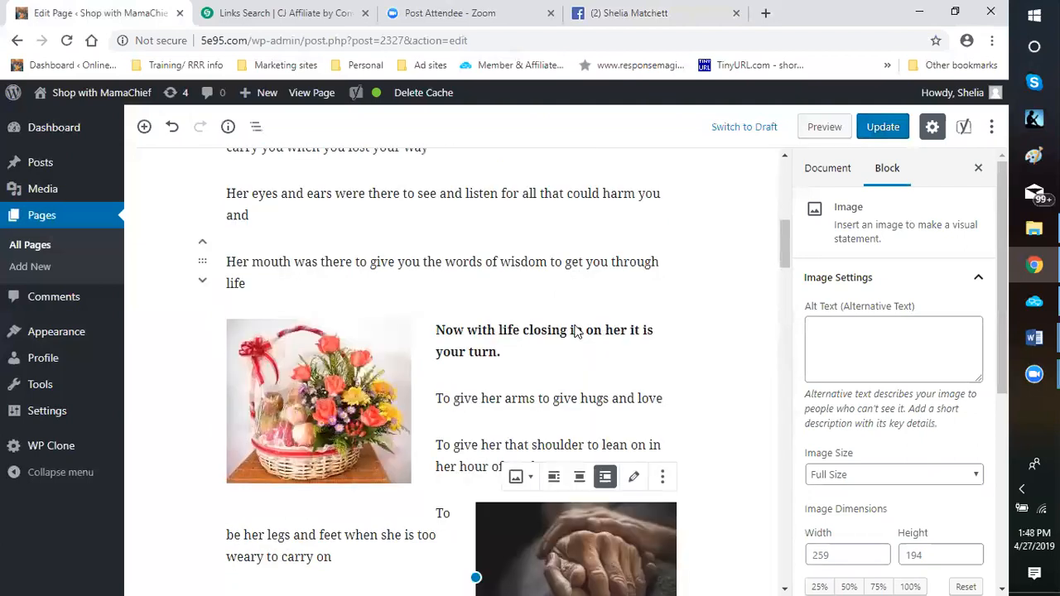
scroll(535, 513, "up", 1)
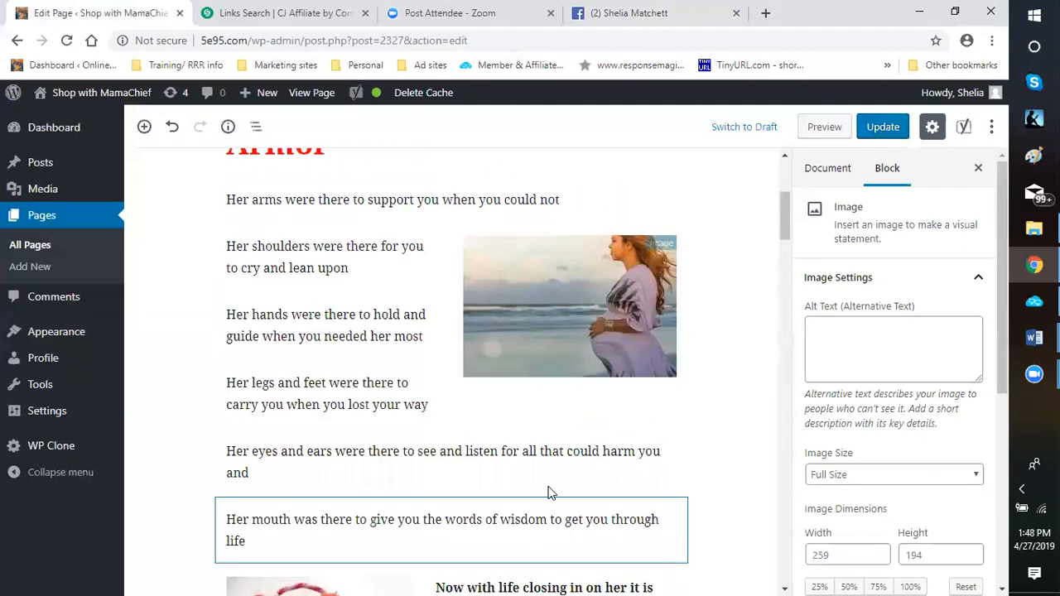
Add the caption "You Cared for me when I couldn't" to the image of the pregnant woman on the beach
left_click(538, 371)
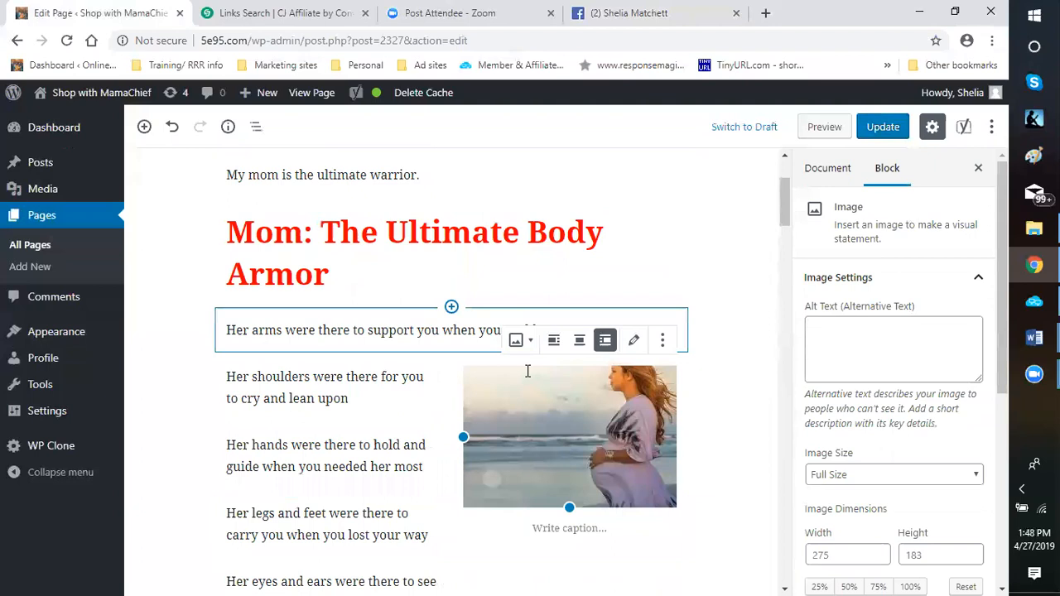
scroll(528, 372, "down", 2)
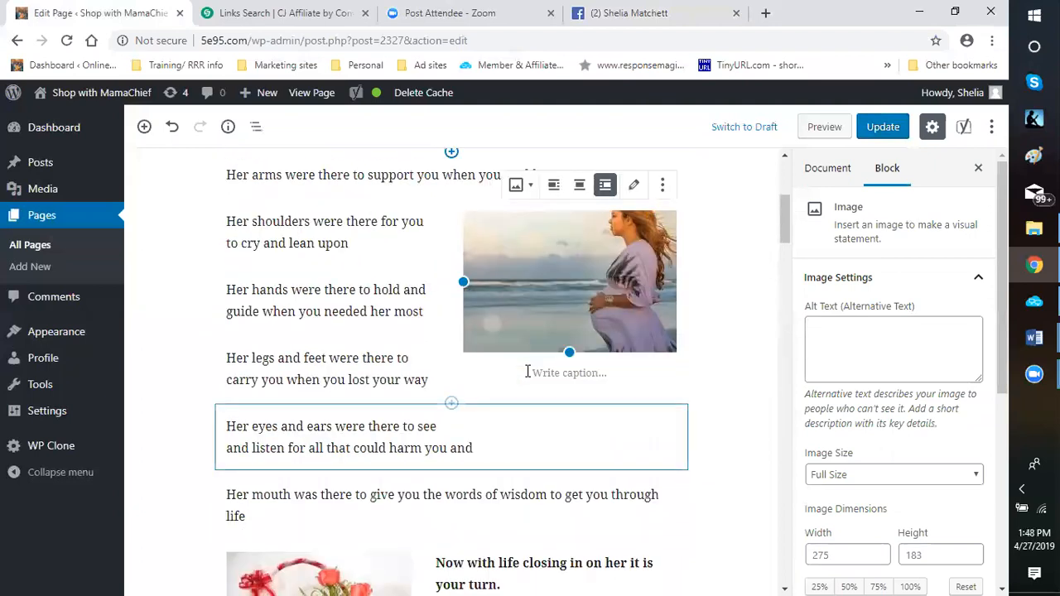
left_click(527, 372)
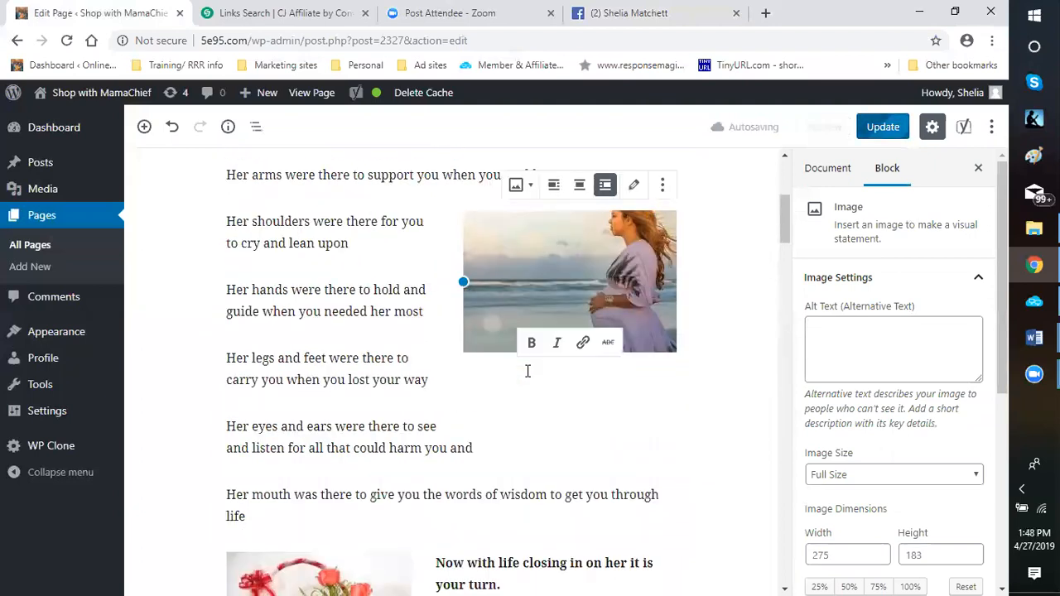
type("You Cared ")
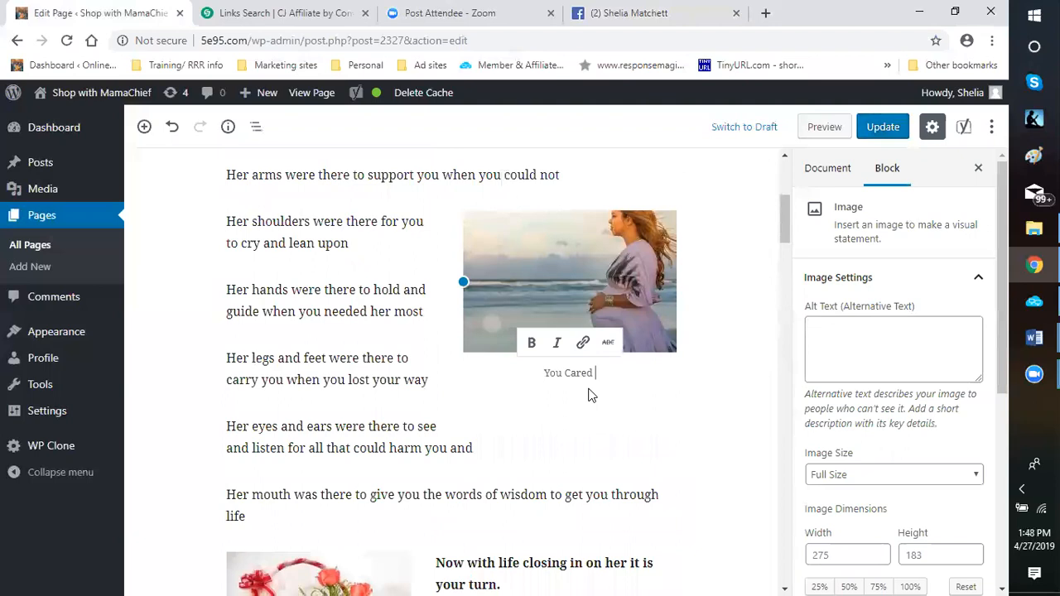
type("for me when I couldn")
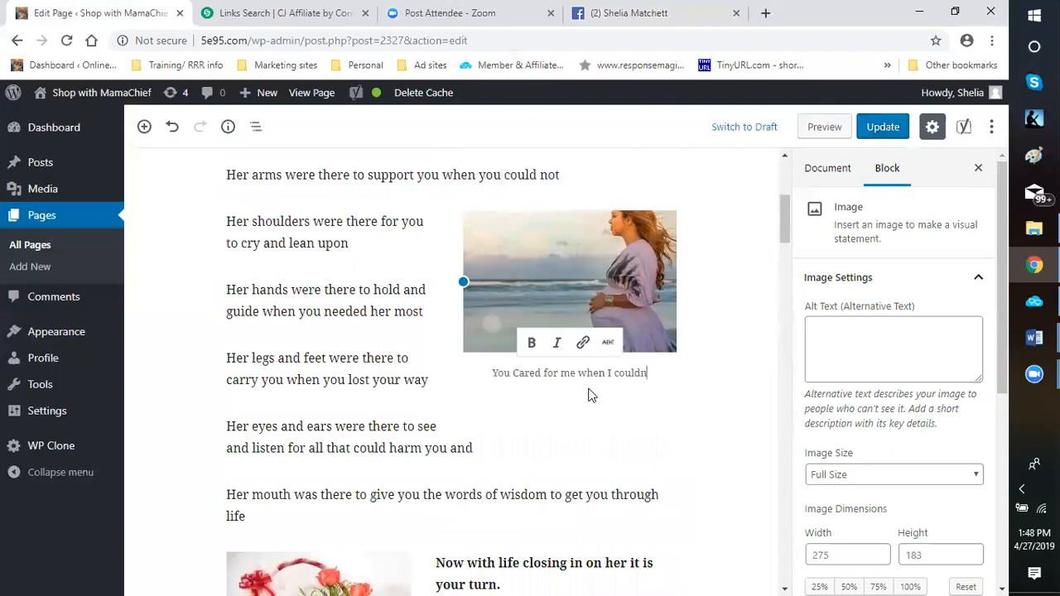
type("t")
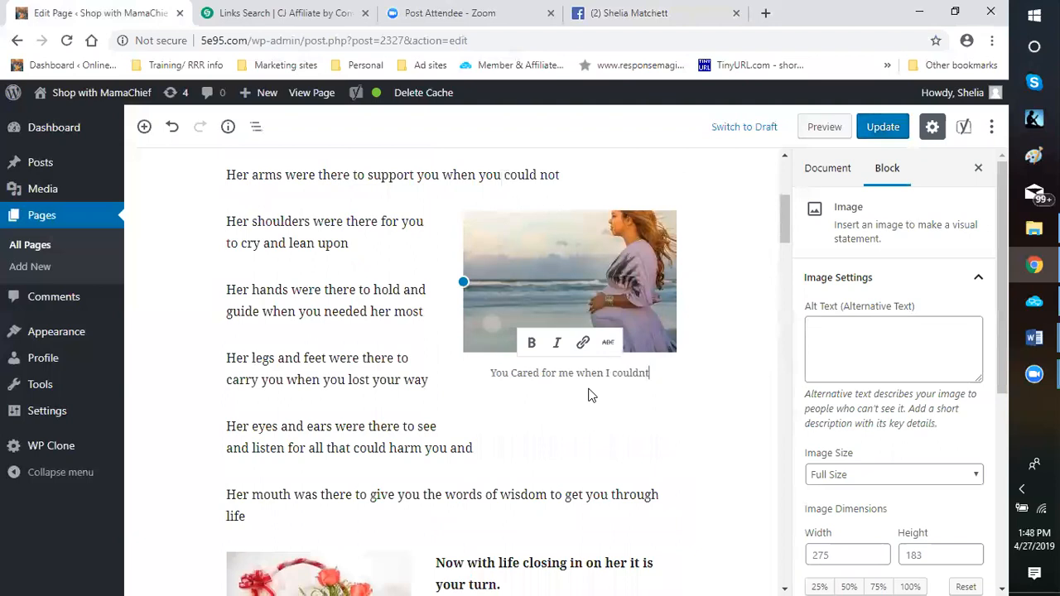
key("BackSpace")
type("'t")
Add the caption "Flowers to say thanks." to the flower and fruit basket image
scroll(395, 459, "down", 5)
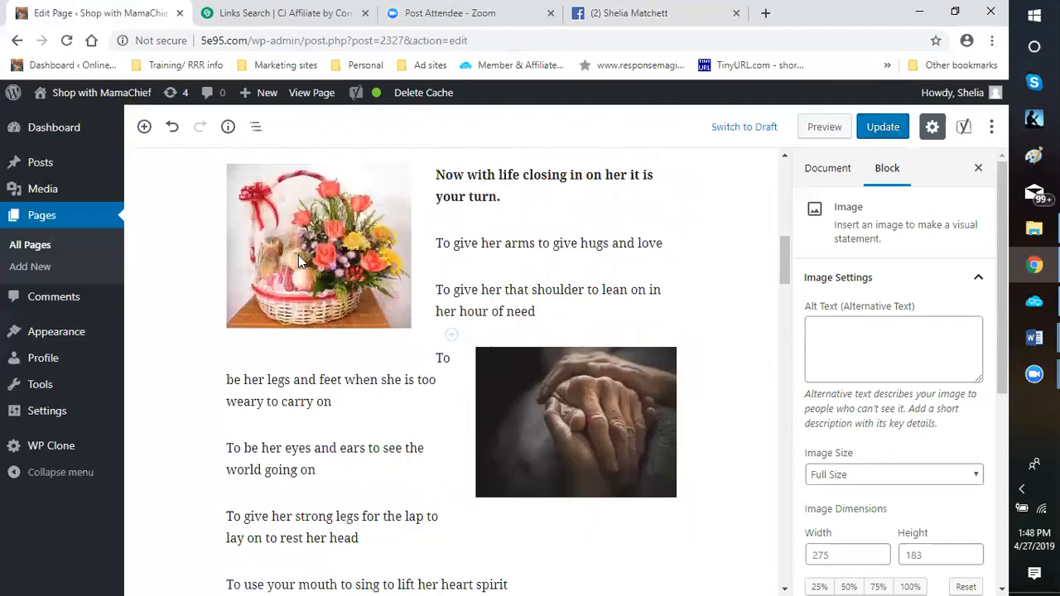
scroll(302, 257, "down", 2)
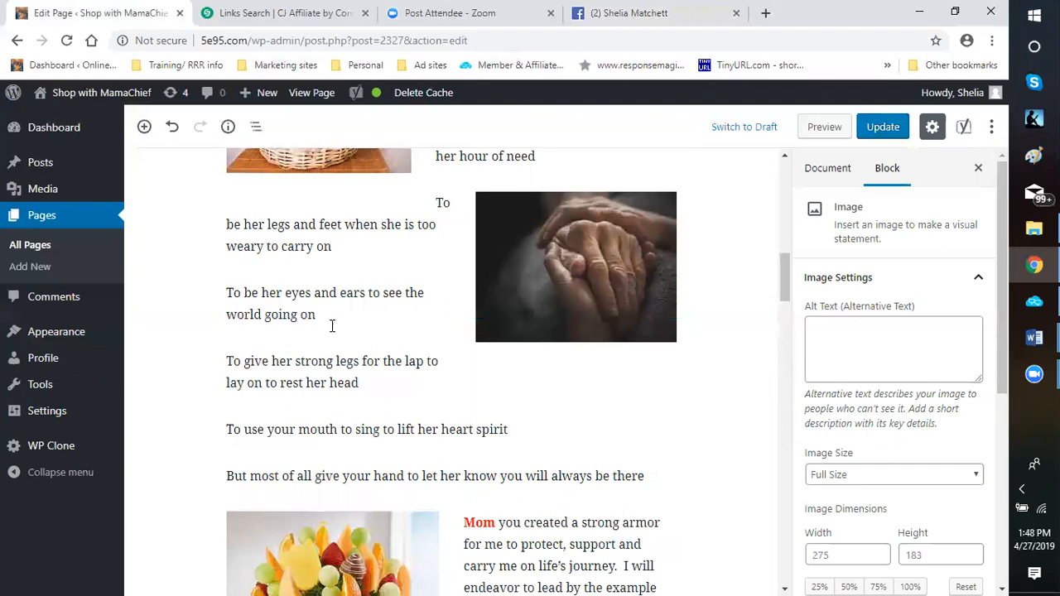
left_click(284, 292)
scroll(284, 292, "up", 2)
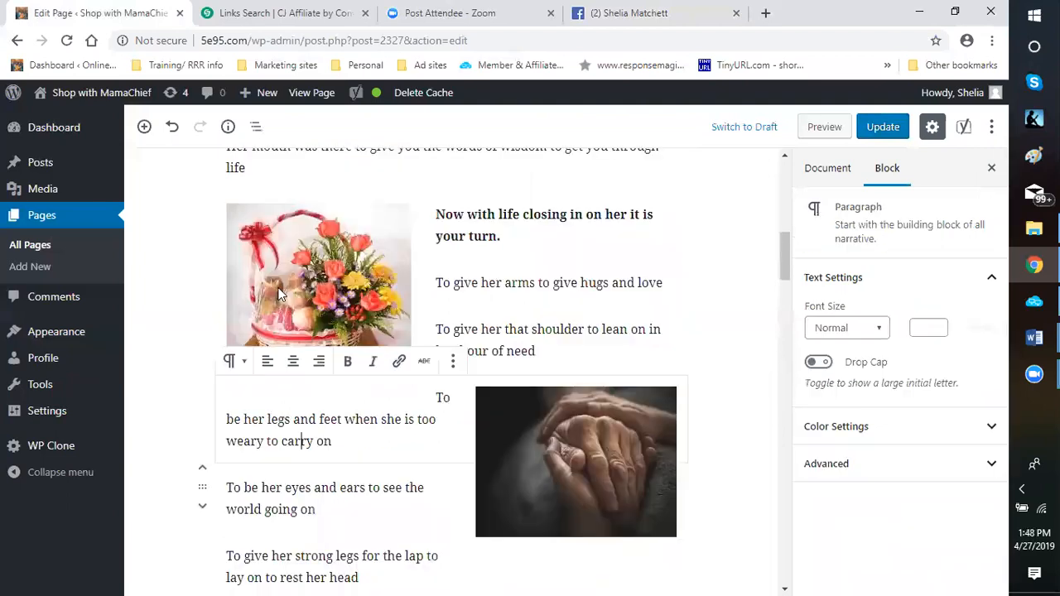
scroll(329, 319, "up", 5)
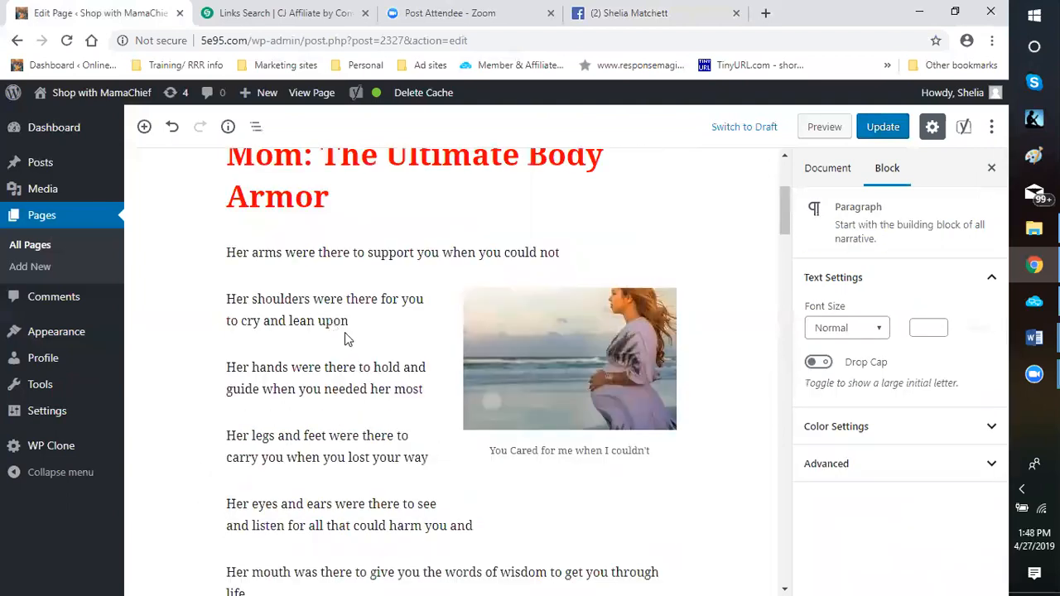
scroll(344, 348, "down", 4)
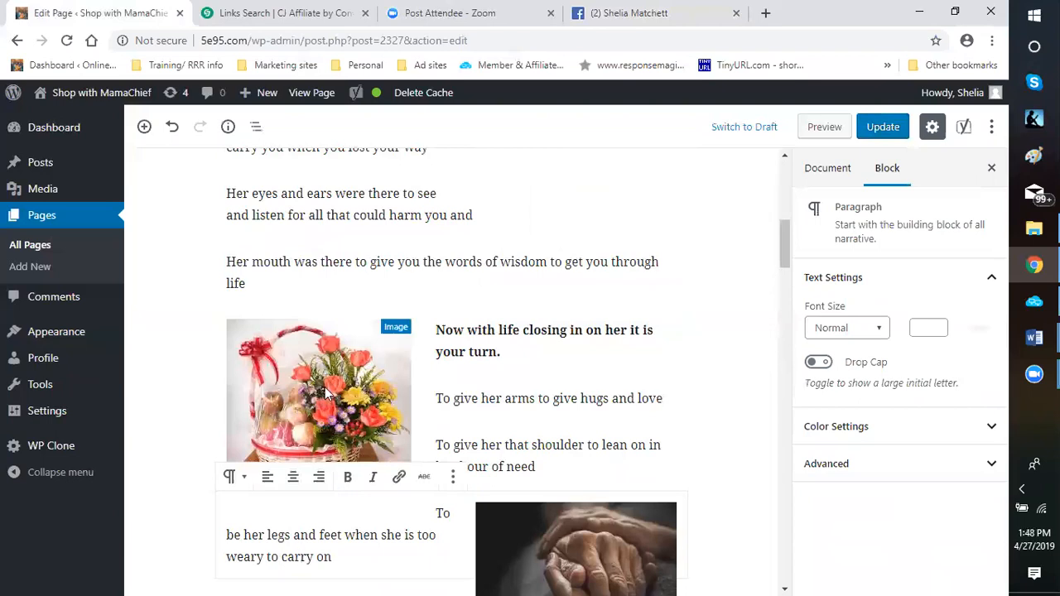
left_click(309, 378)
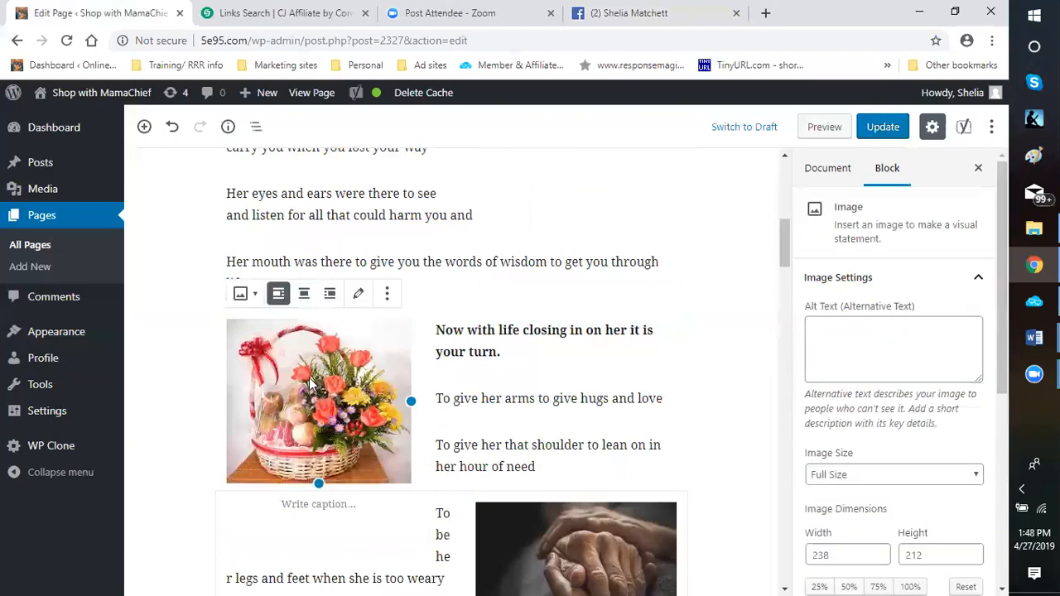
left_click(289, 507)
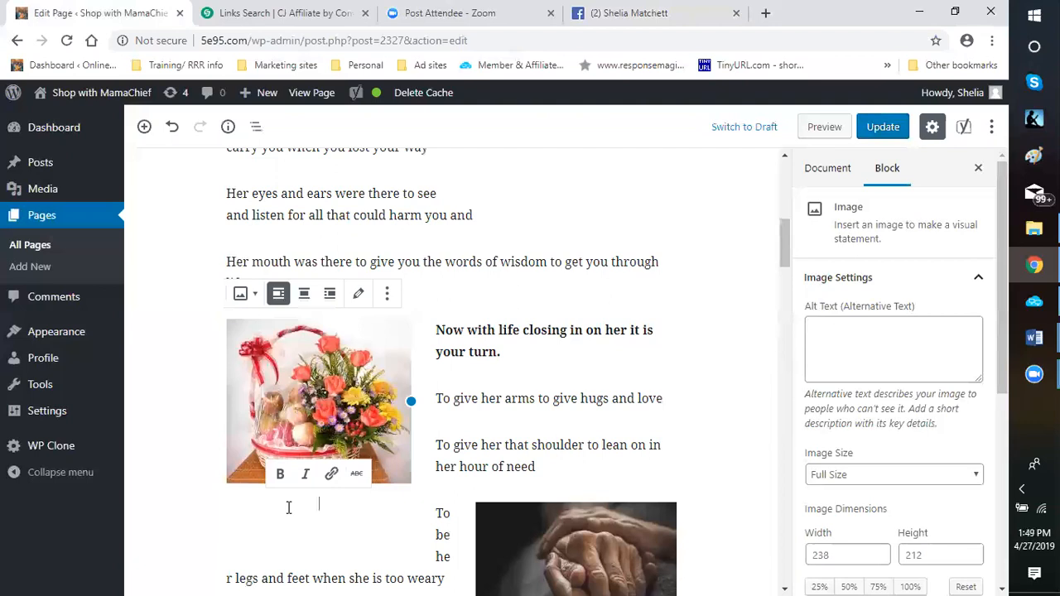
type("Flo")
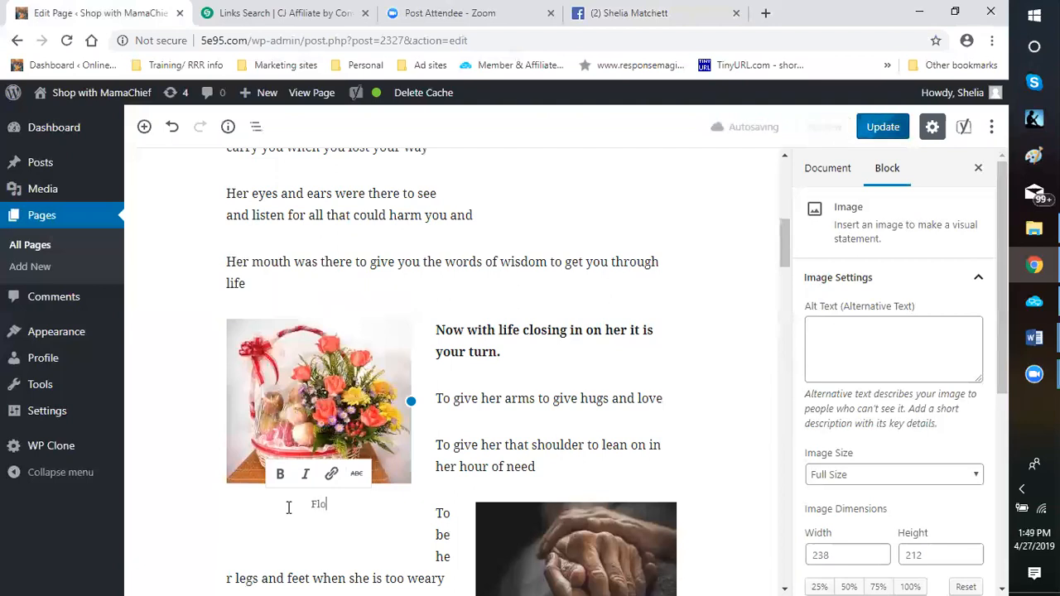
type("wers")
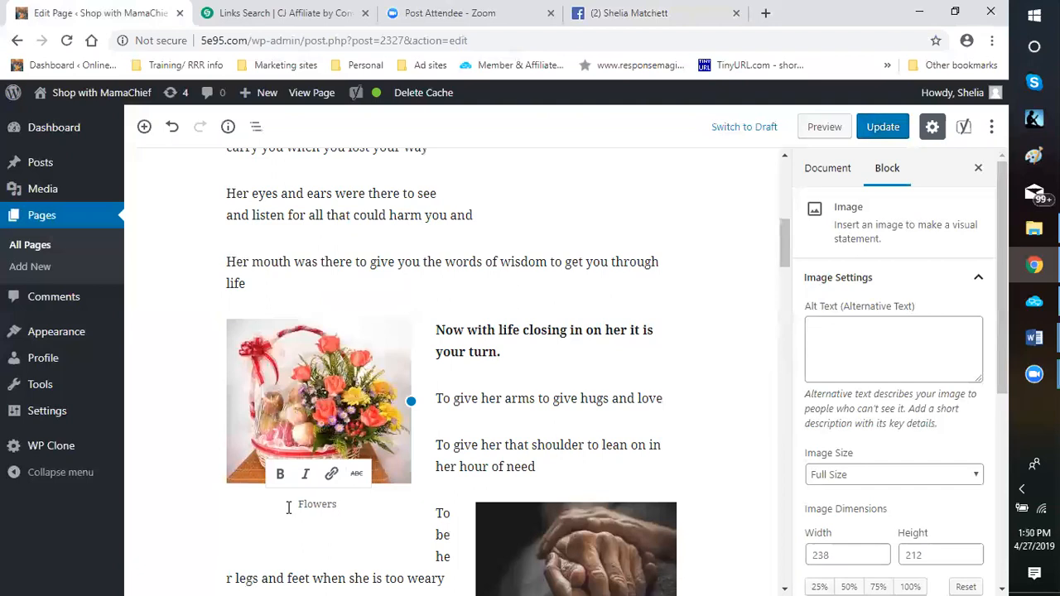
type("to say thanks.")
left_click(402, 476)
Shrink the clasped hands image to 214 by 160 pixels, keeping its proportions
scroll(402, 478, "down", 2)
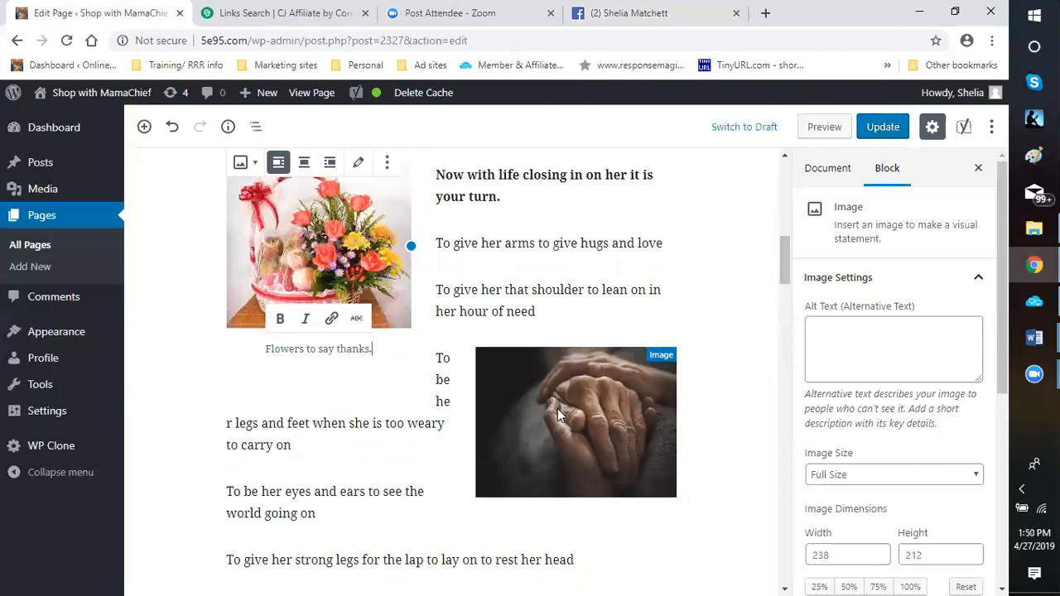
scroll(558, 408, "down", 1)
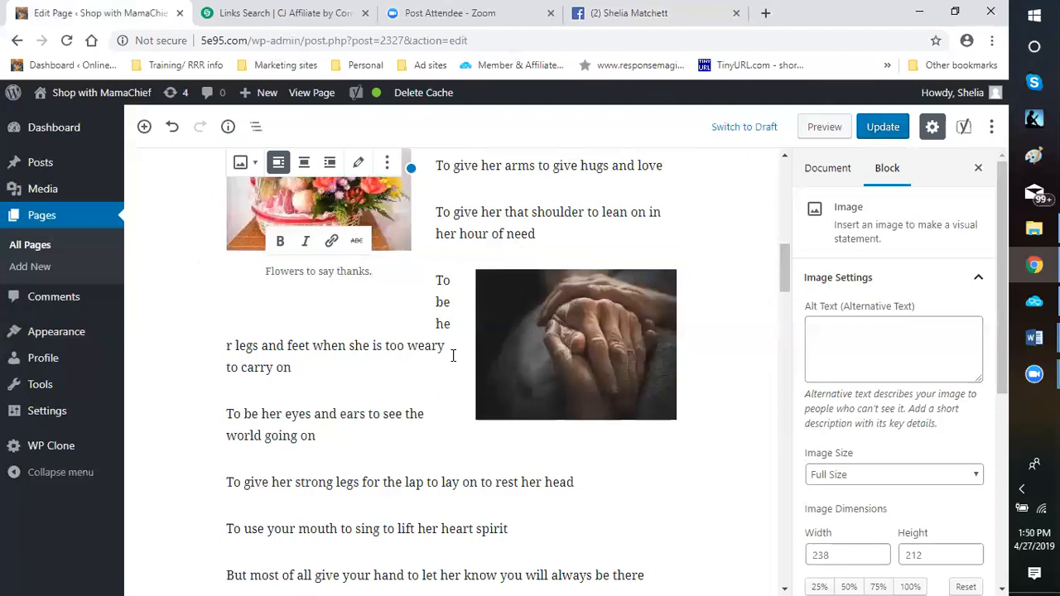
left_click(401, 352)
left_click_drag(398, 345, 405, 345)
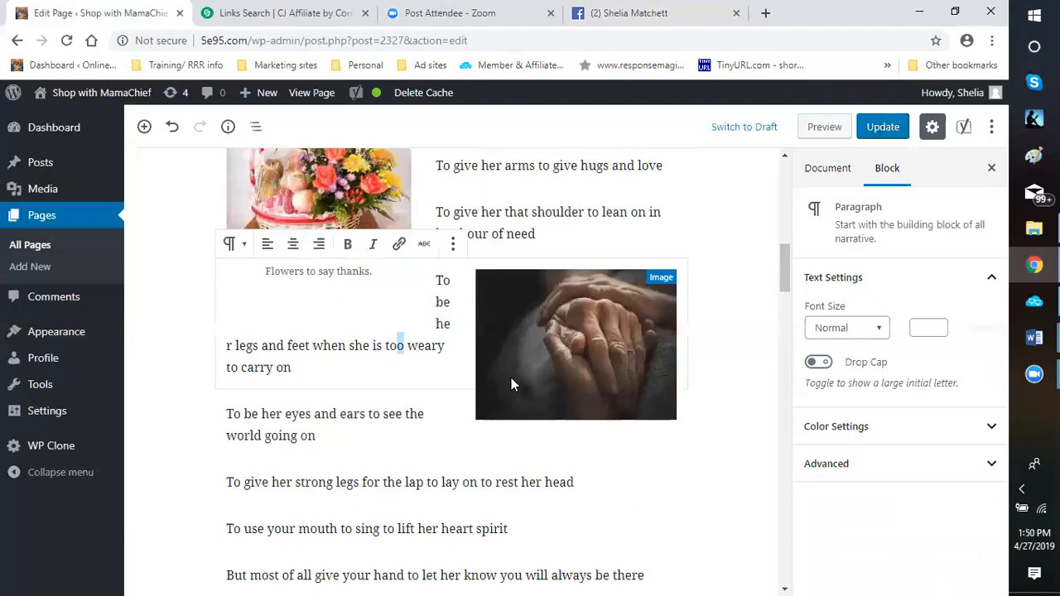
left_click(546, 332)
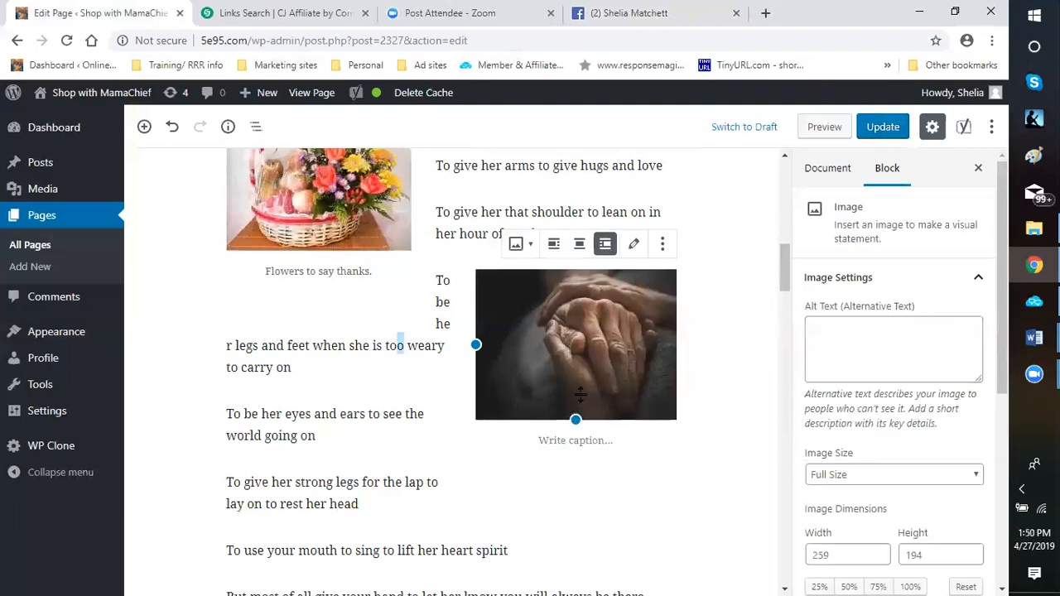
left_click_drag(583, 396, 494, 386)
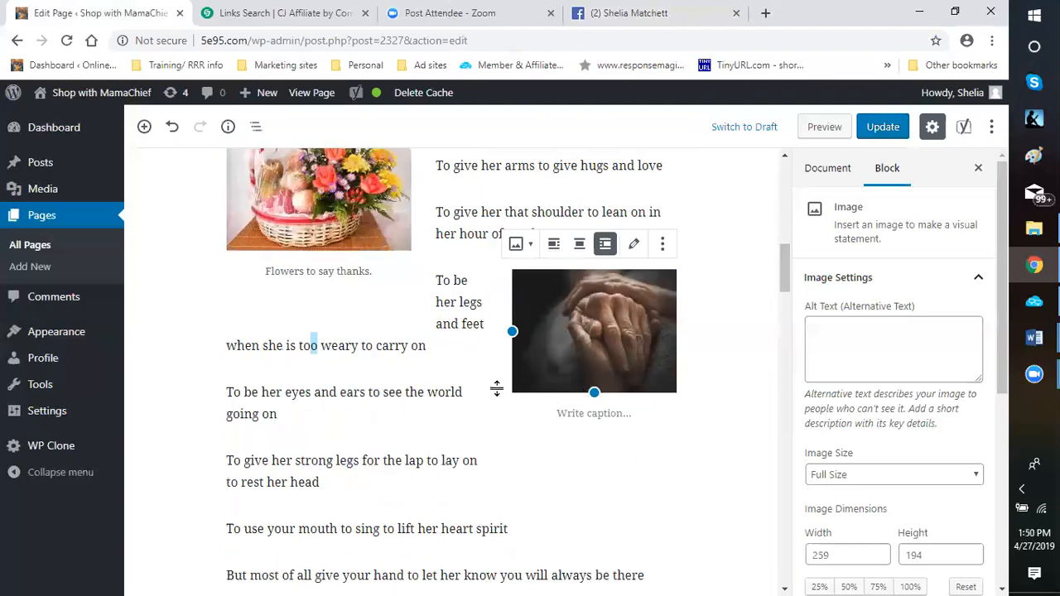
left_click(528, 464)
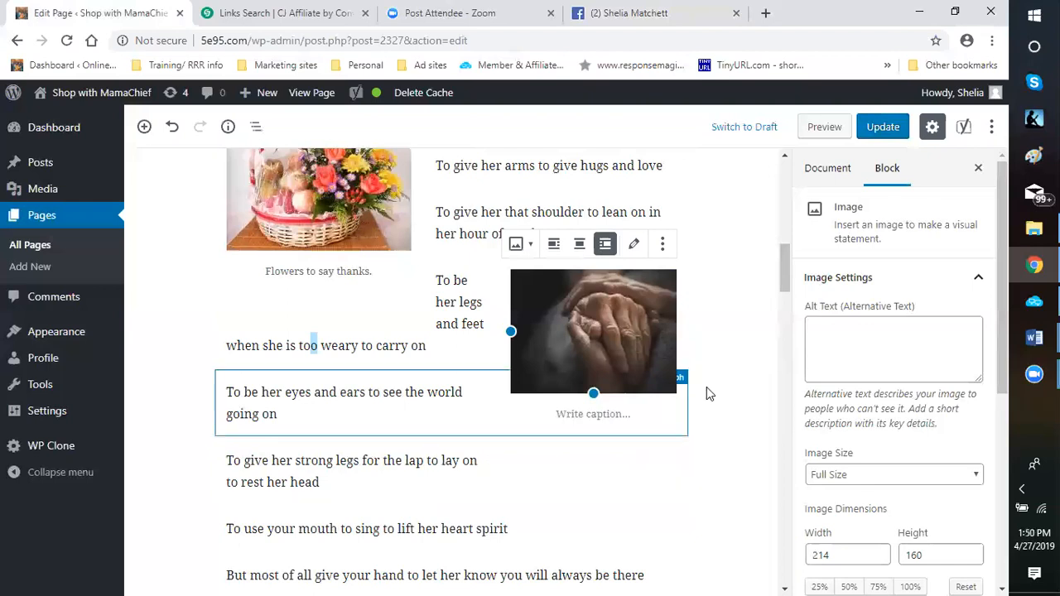
Add the caption "I will be there for you!!!" to the clasped hands image
scroll(709, 368, "down", 1)
scroll(706, 362, "down", 2)
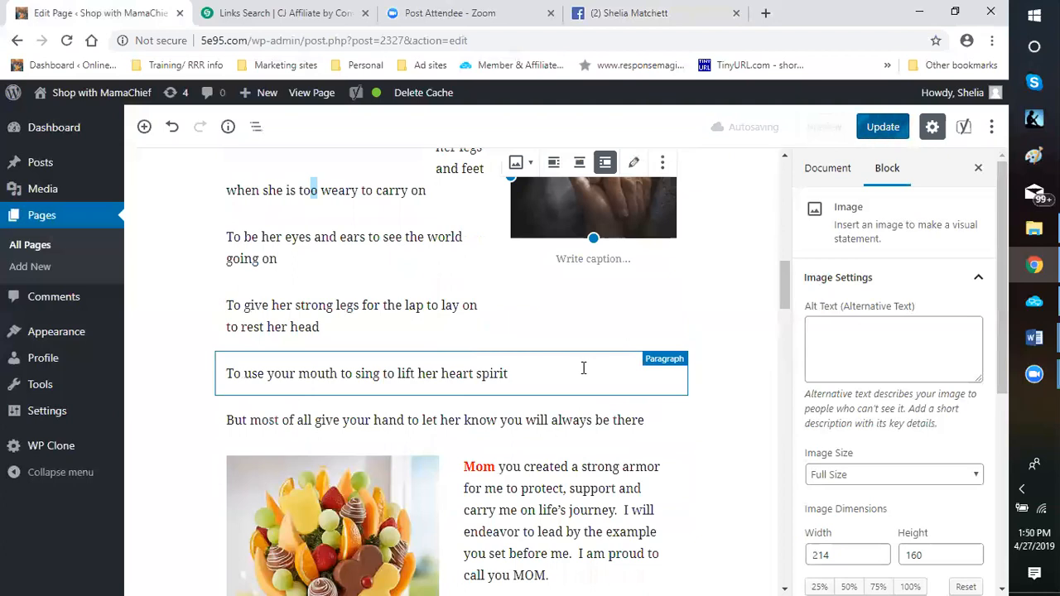
scroll(571, 356, "up", 3)
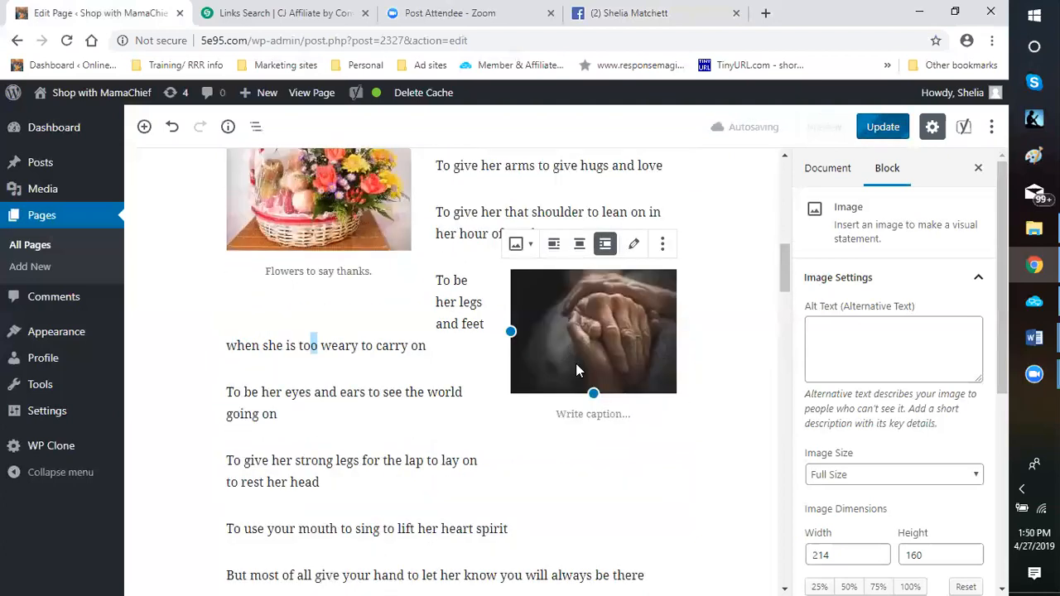
left_click(572, 415)
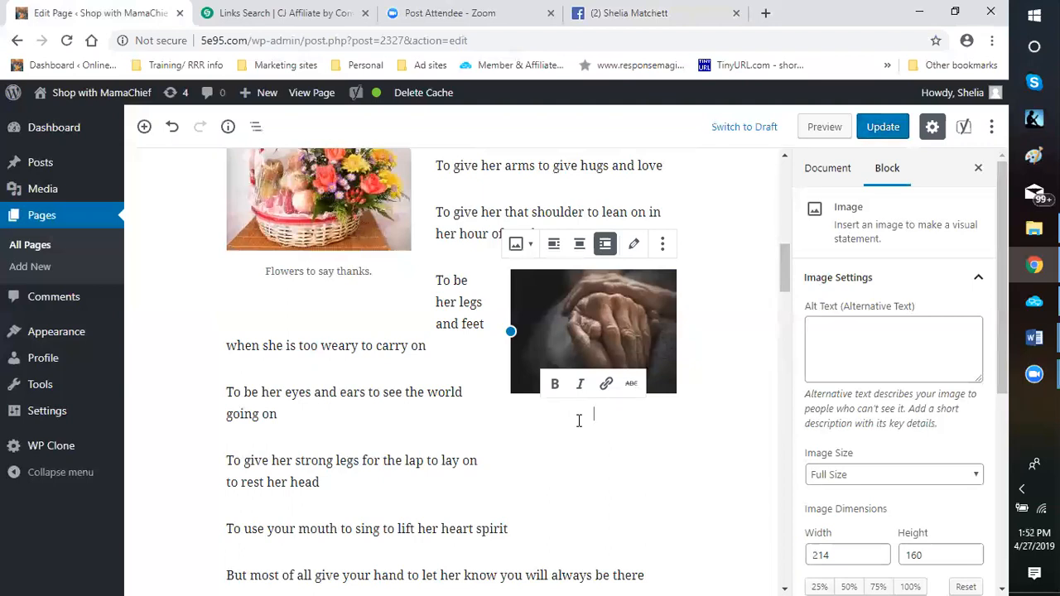
type("I ")
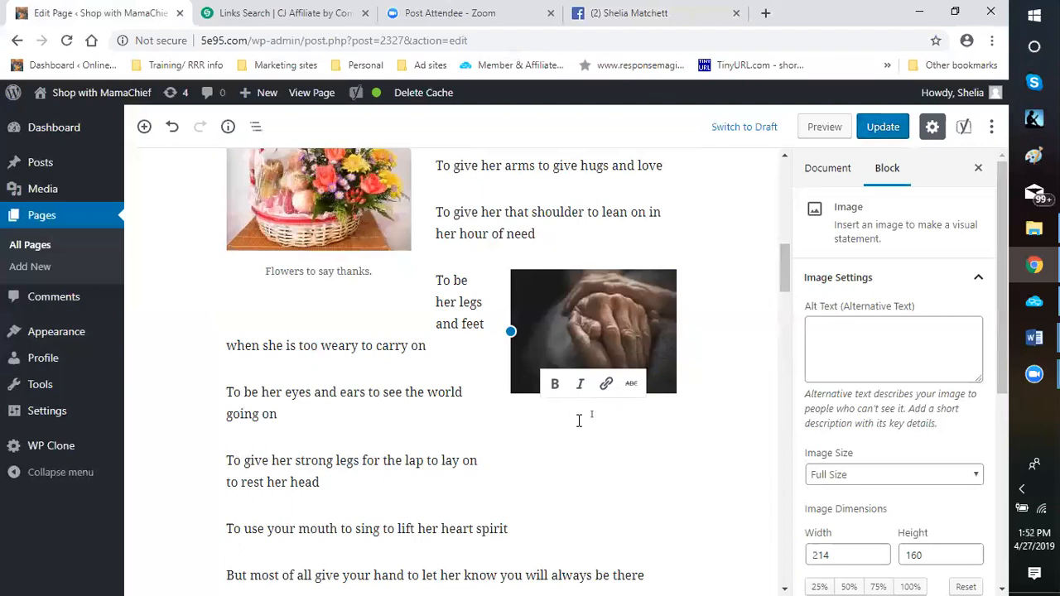
type("will be there")
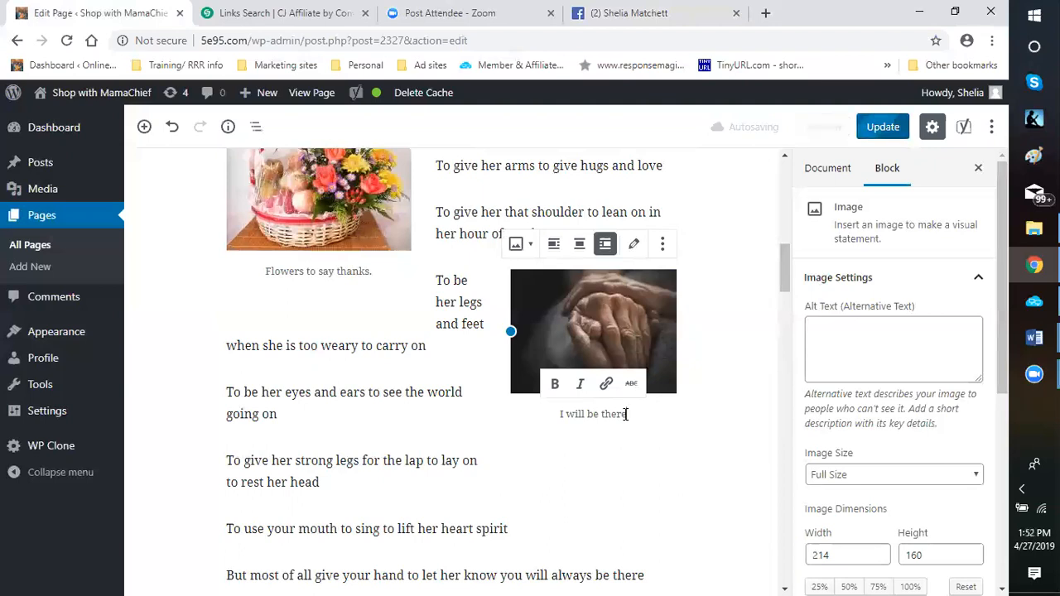
type(".")
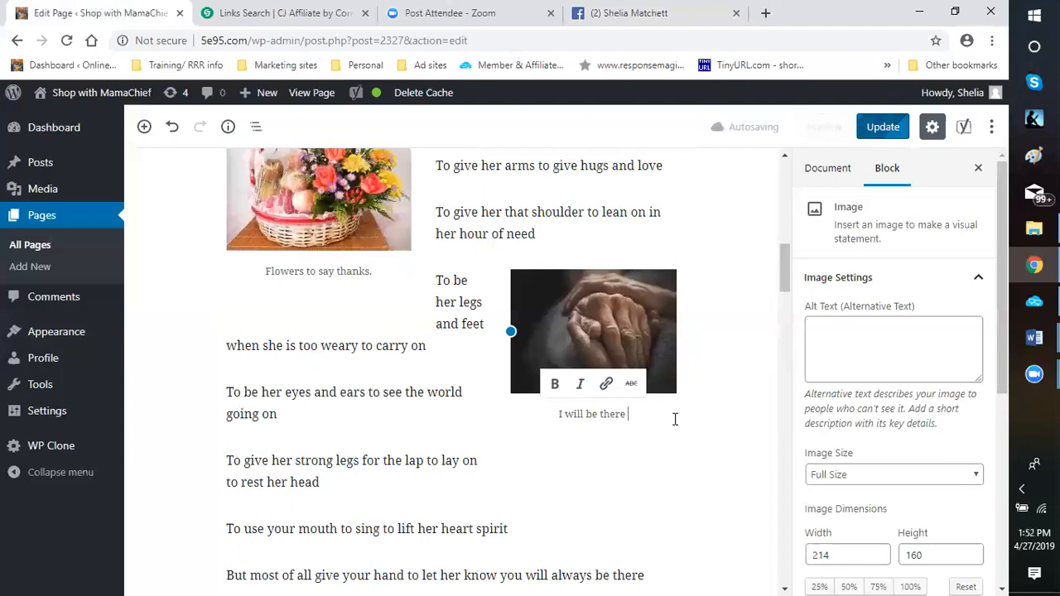
type(" for you")
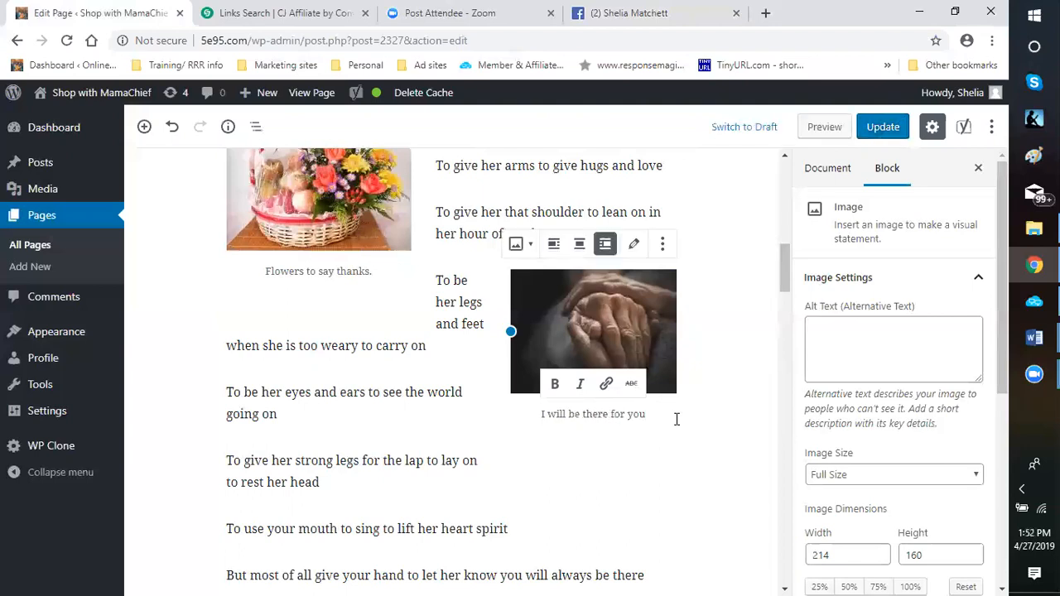
type("!!!")
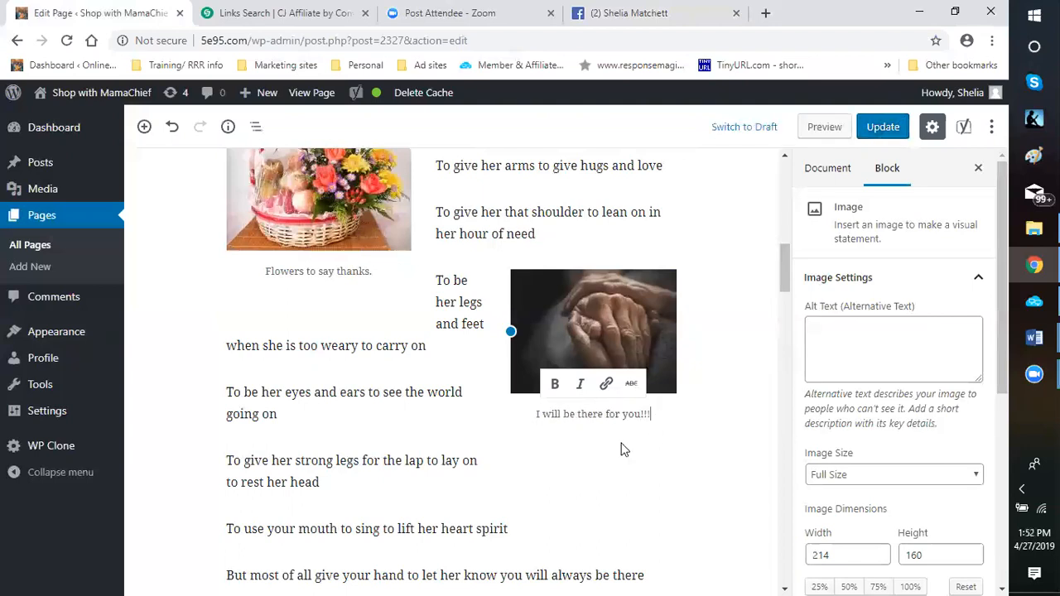
Insert an empty paragraph block between "With love" and the "Have you shown your mom" paragraph
scroll(402, 365, "down", 2)
scroll(402, 364, "down", 3)
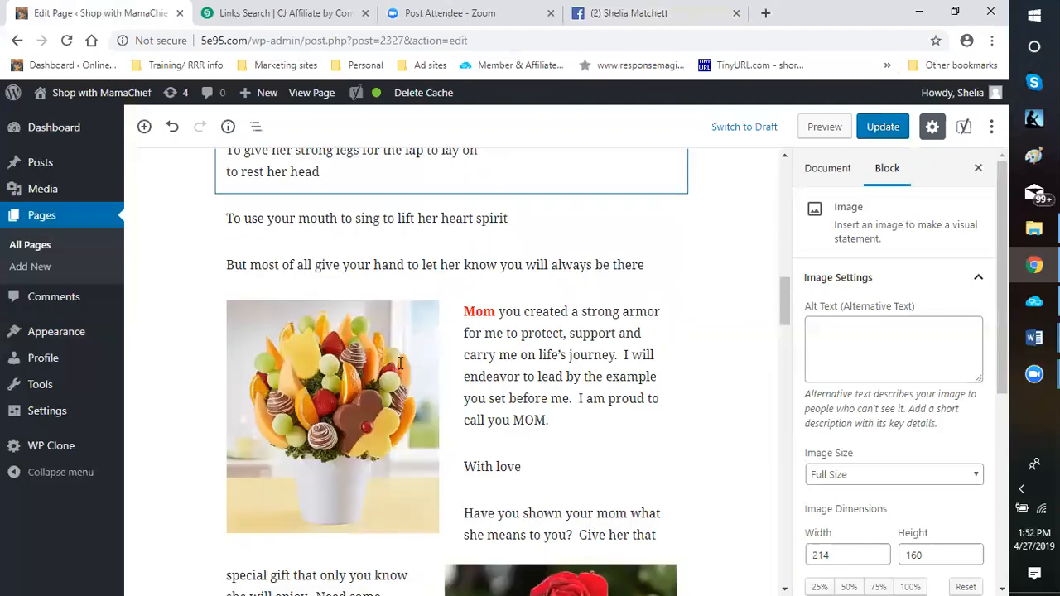
scroll(509, 412, "down", 4)
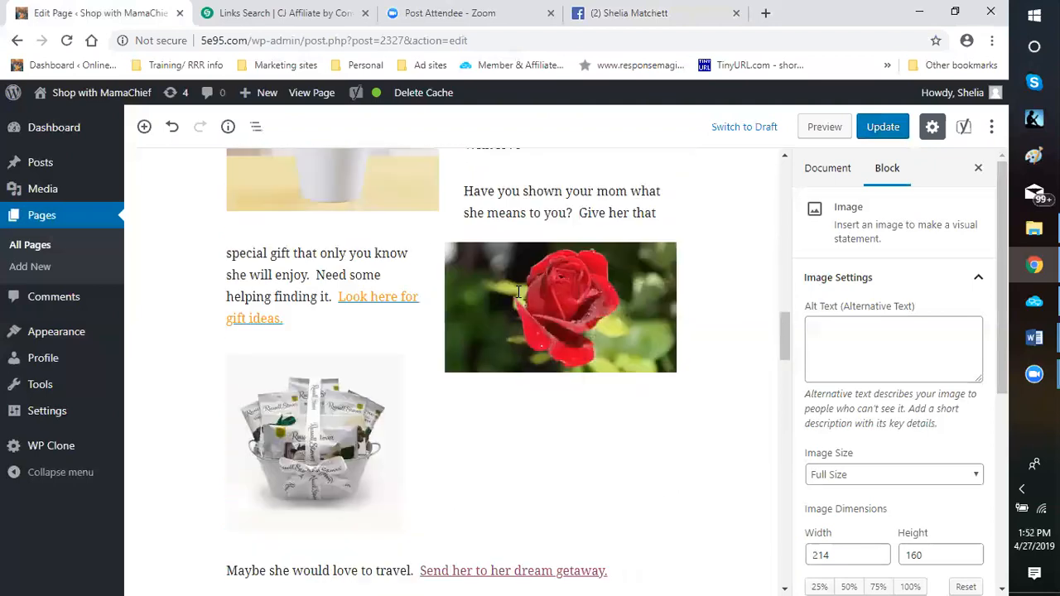
scroll(510, 412, "down", 1)
scroll(509, 412, "up", 5)
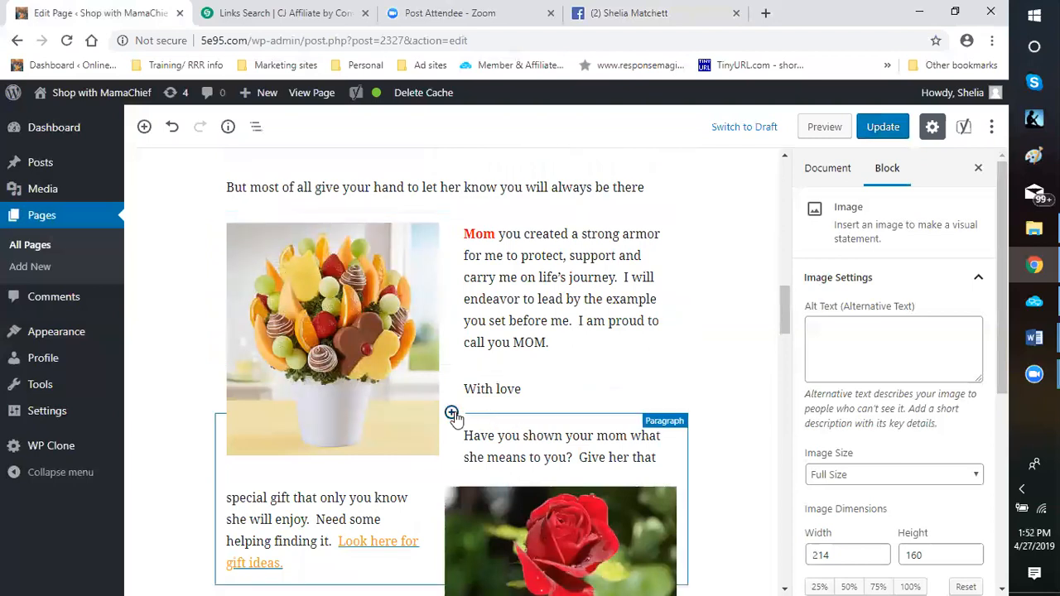
left_click(462, 415)
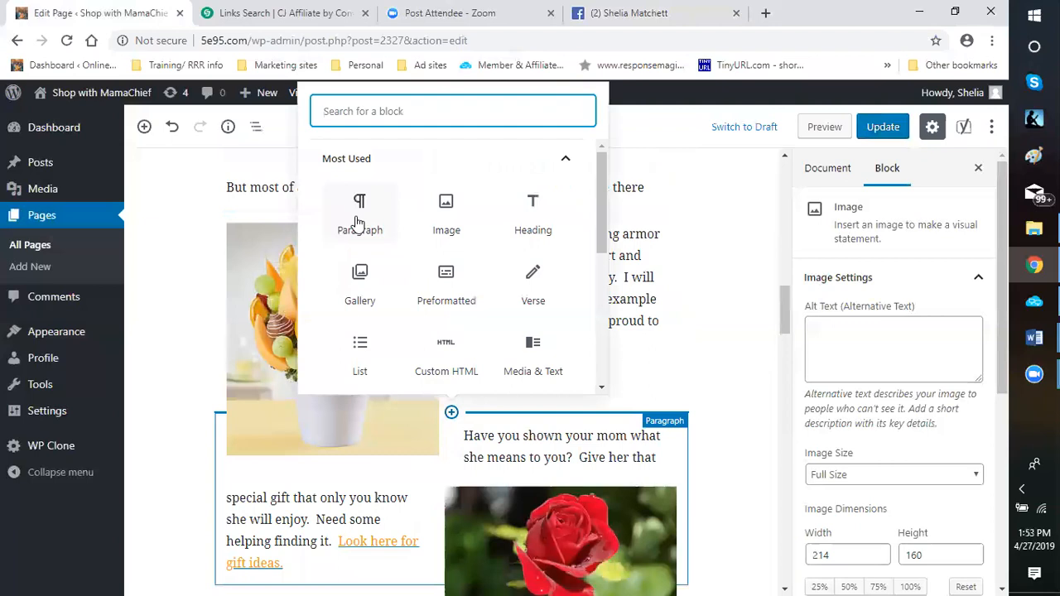
left_click(357, 222)
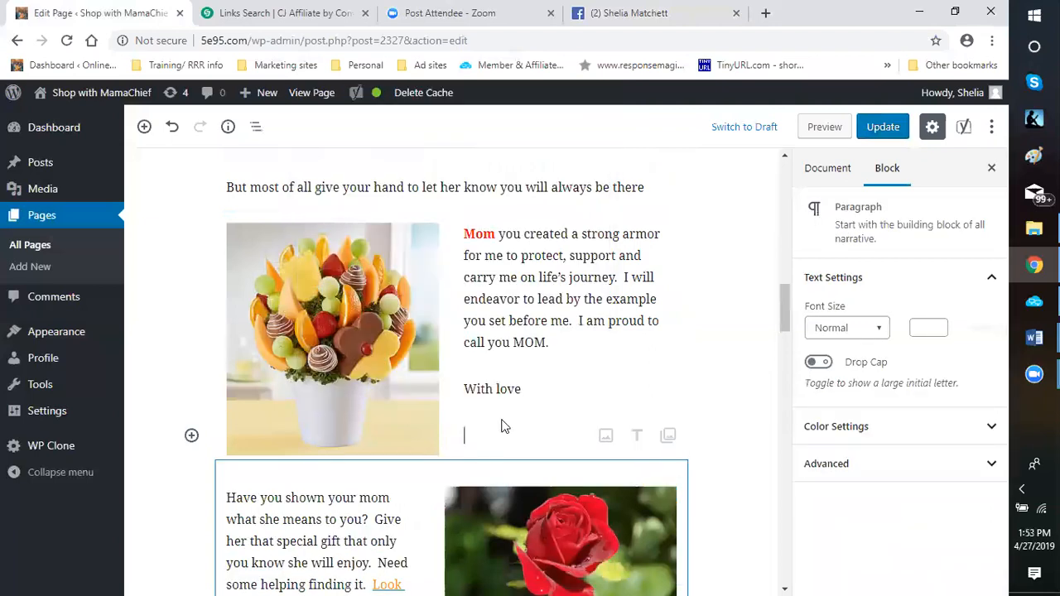
Shrink the fruit bouquet image to 235 by 257 pixels, keeping its proportions
scroll(477, 378, "down", 2)
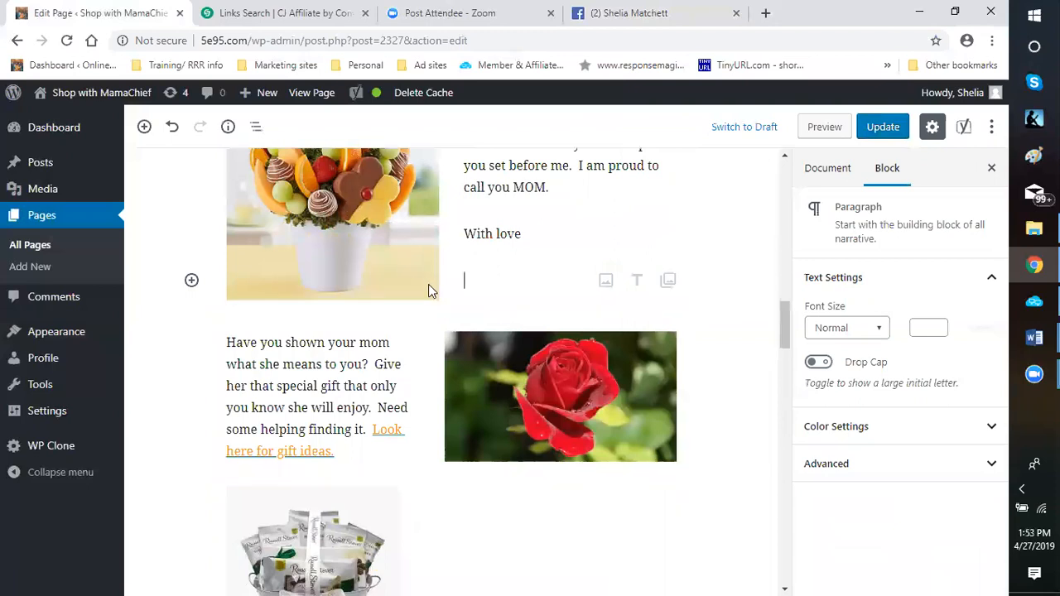
left_click(381, 240)
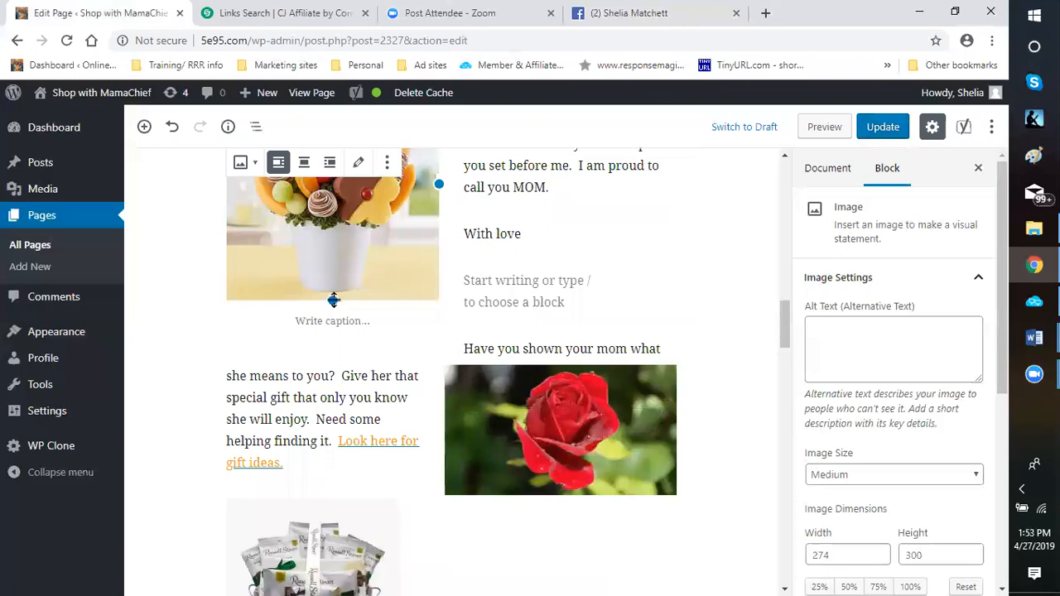
left_click_drag(333, 300, 333, 267)
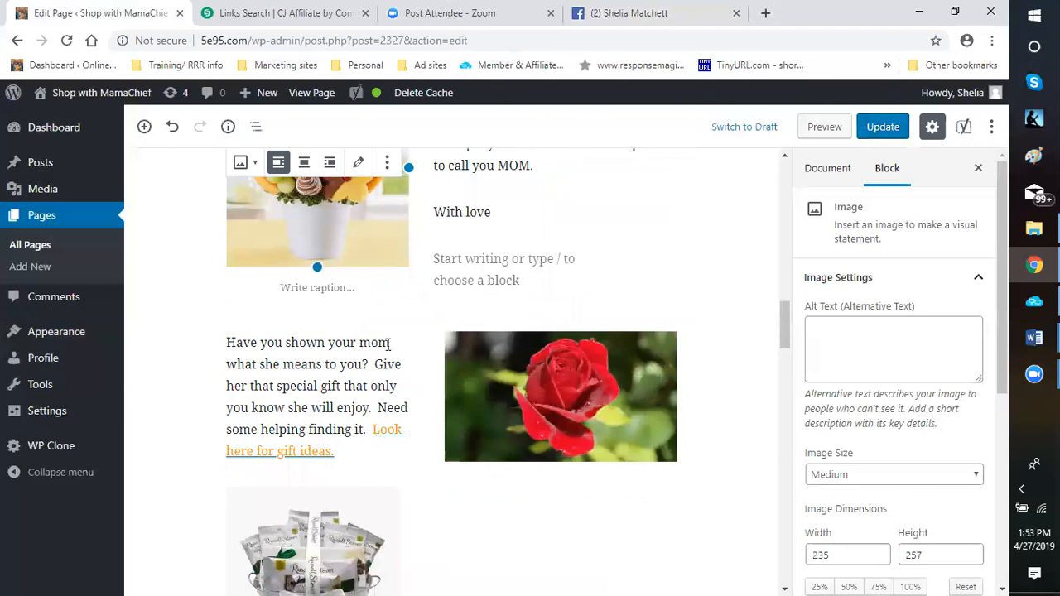
scroll(388, 345, "down", 2)
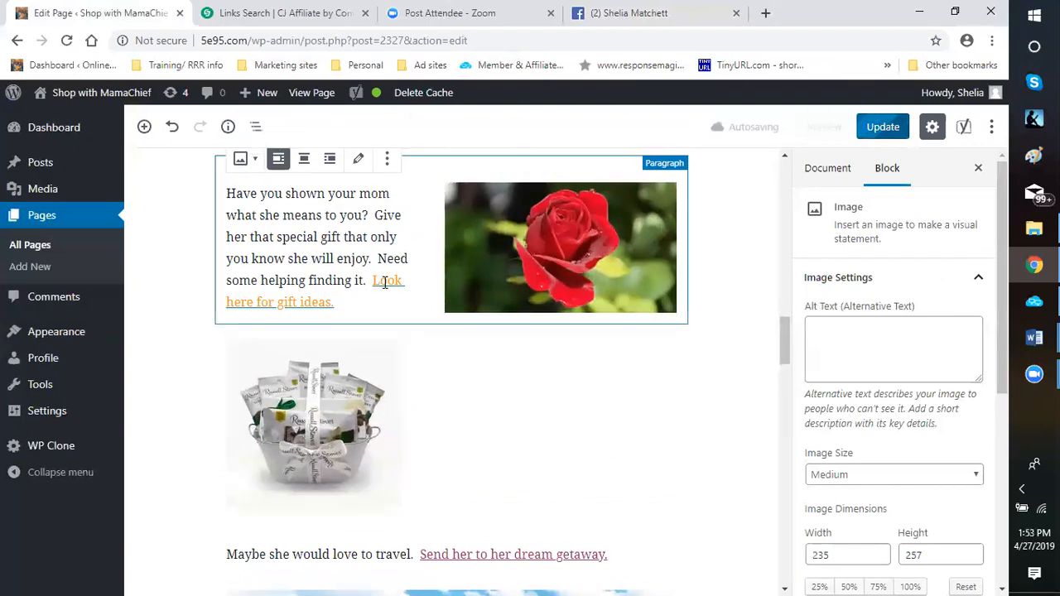
scroll(489, 265, "up", 2)
scroll(497, 248, "up", 2)
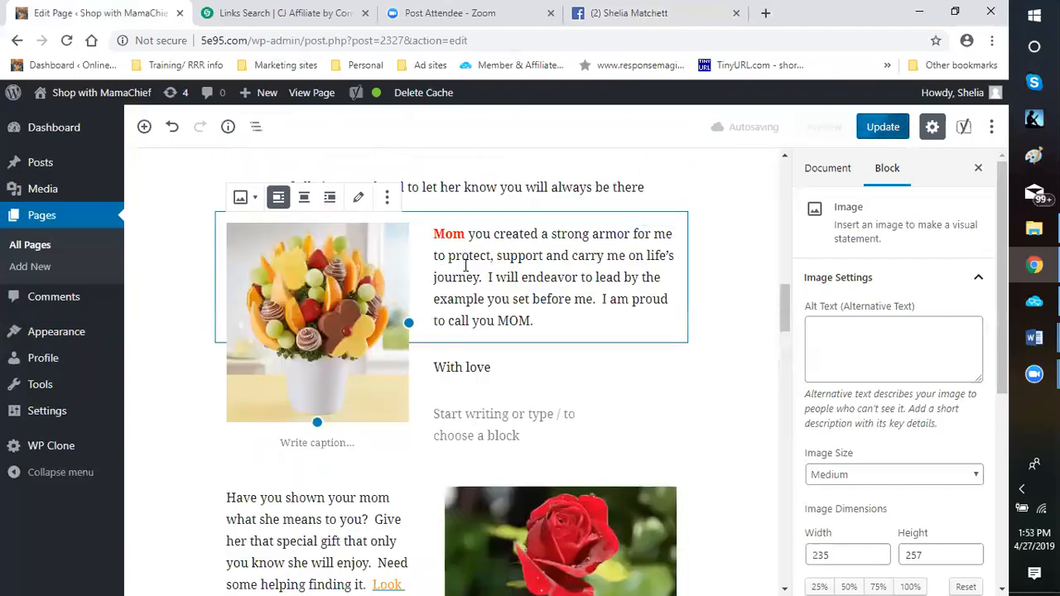
scroll(505, 248, "up", 2)
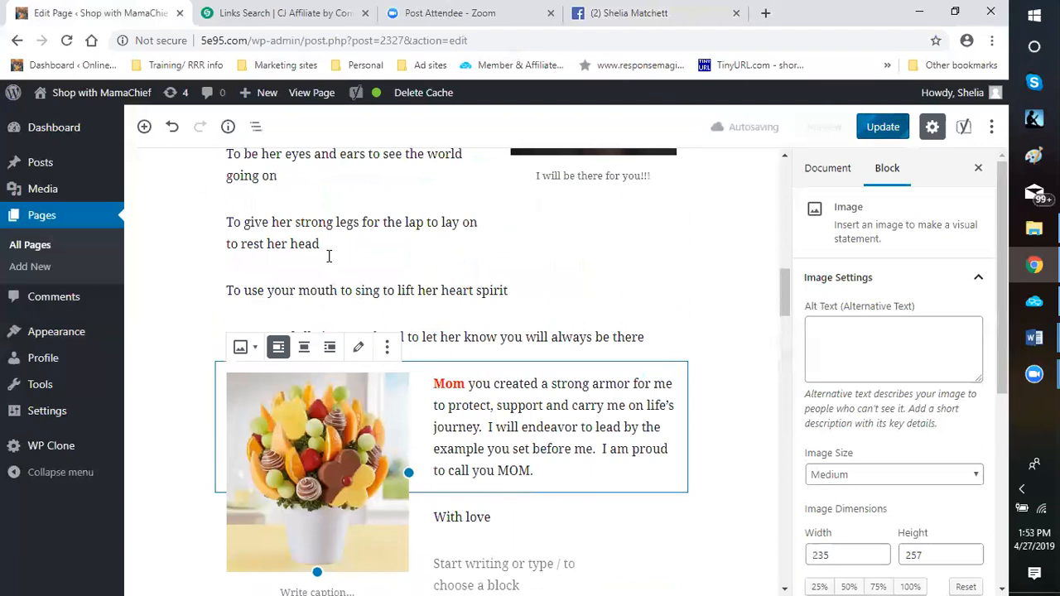
scroll(485, 290, "up", 2)
scroll(476, 294, "down", 3)
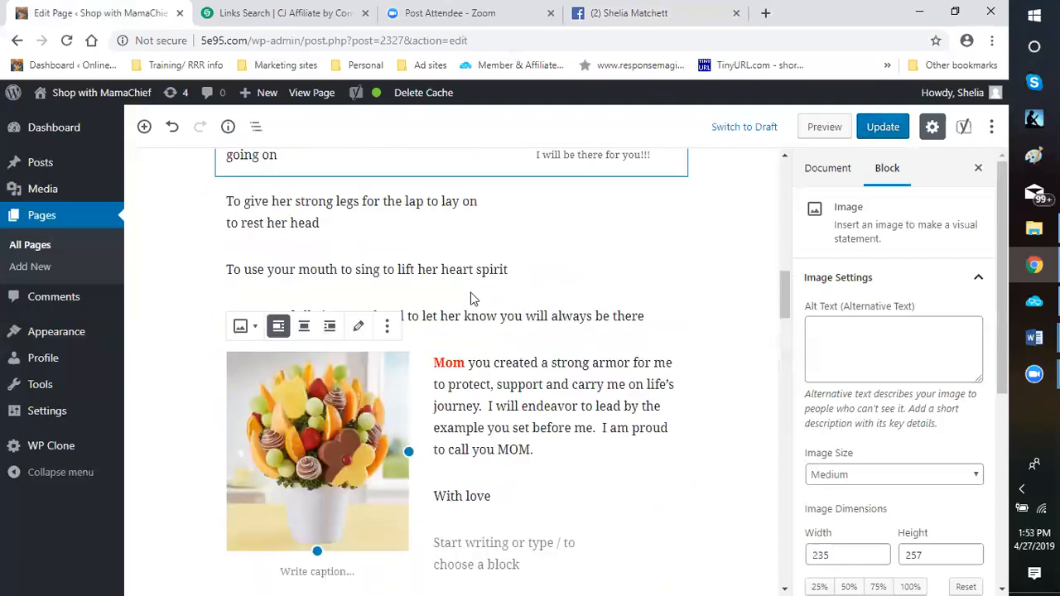
Convert the empty paragraph below "With love" into a level 2 heading
scroll(488, 286, "down", 5)
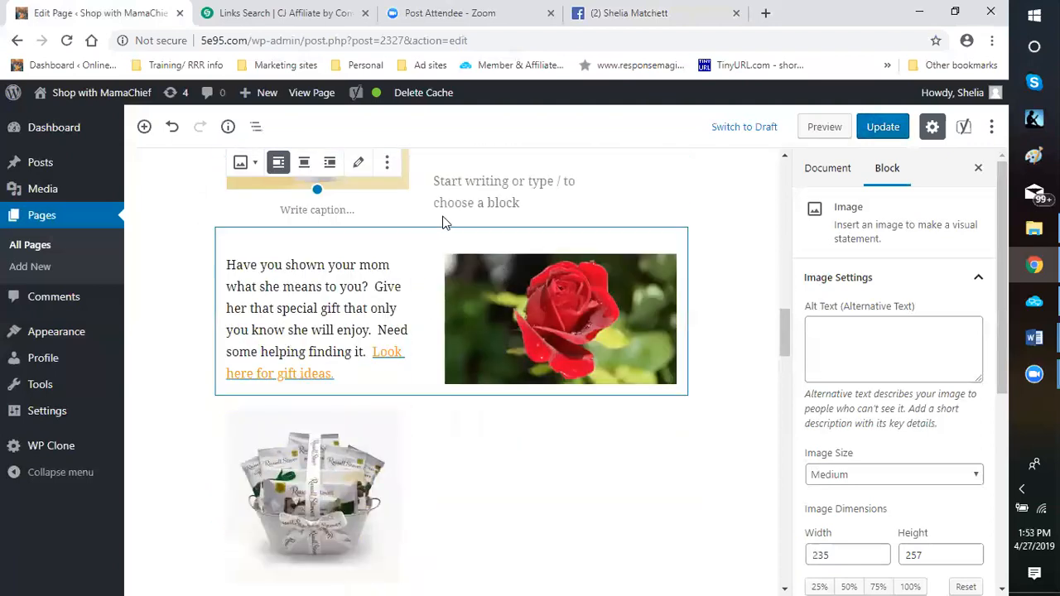
scroll(514, 252, "up", 3)
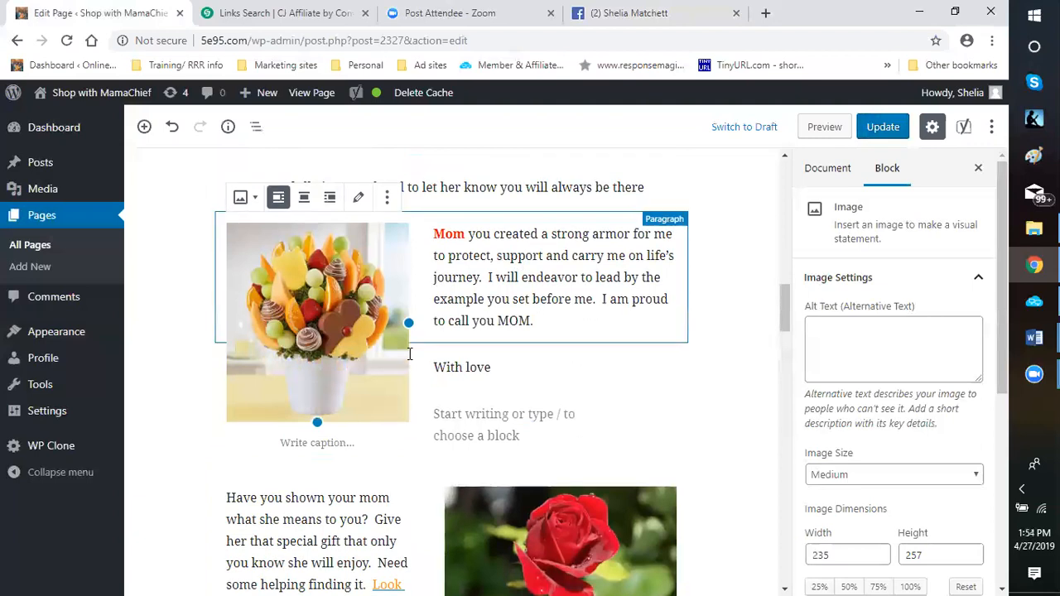
scroll(462, 271, "down", 2)
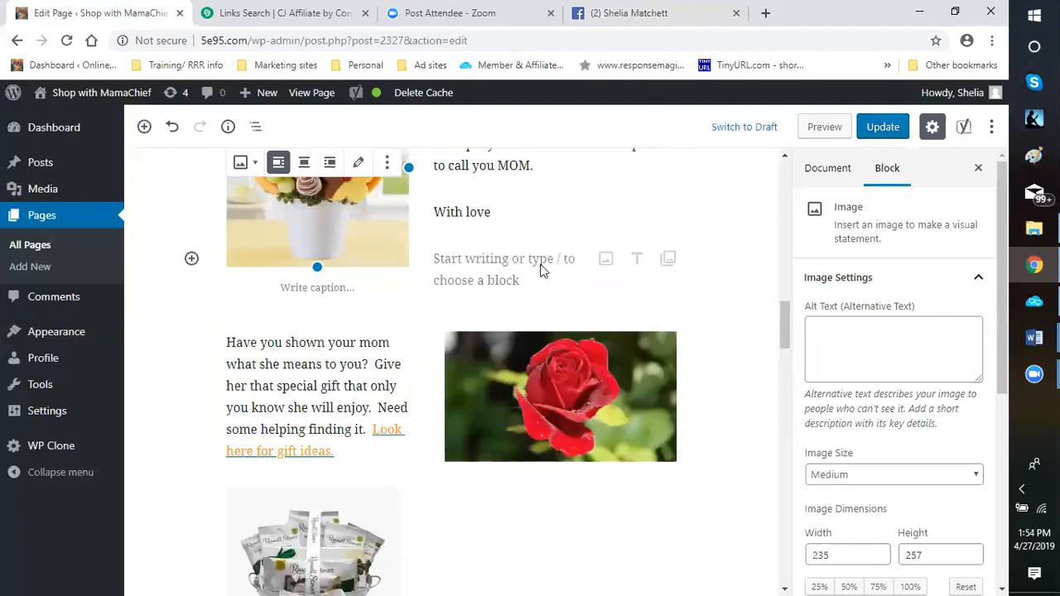
left_click(494, 269)
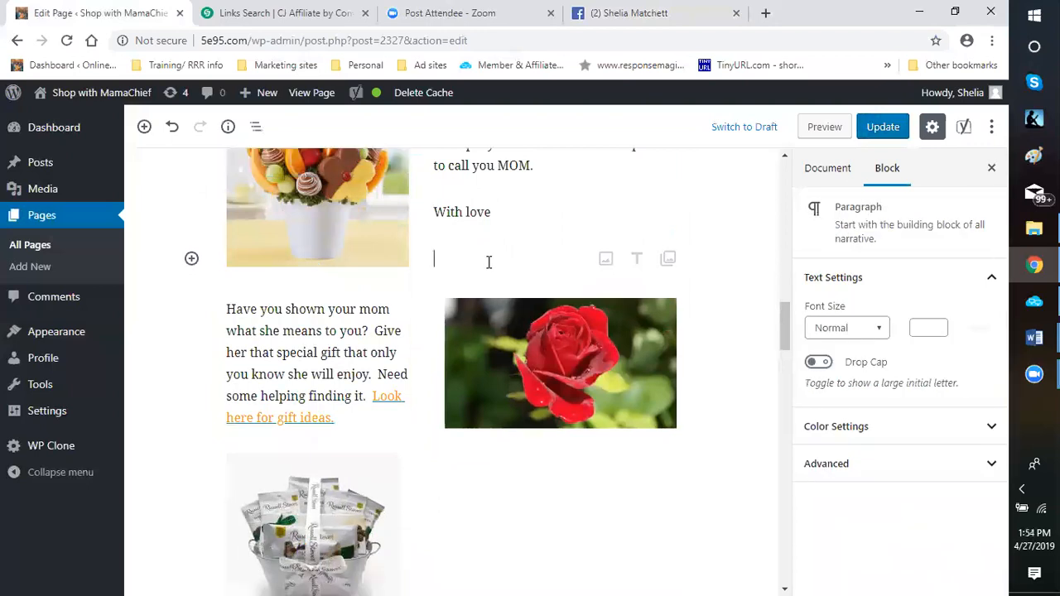
left_click(637, 263)
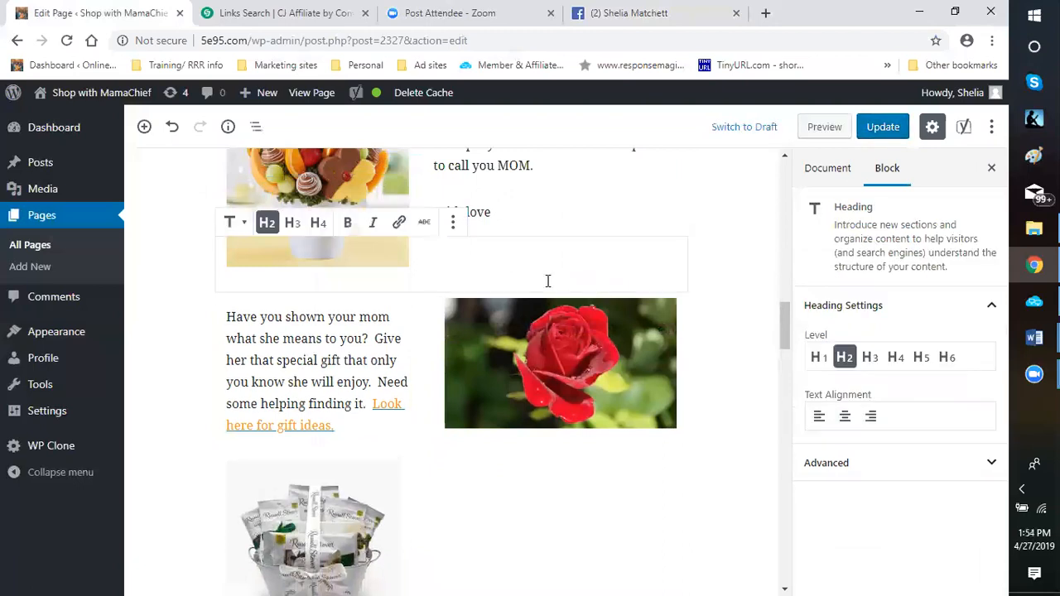
Enter the heading text "What Have you done for your Mom Lately!!!"
type("What ")
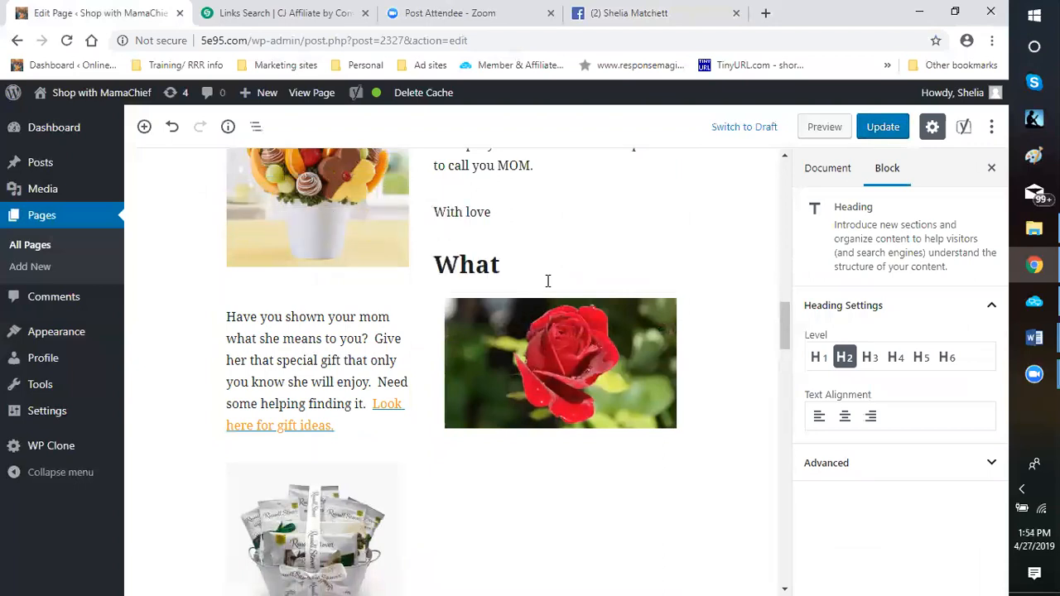
type("Have you")
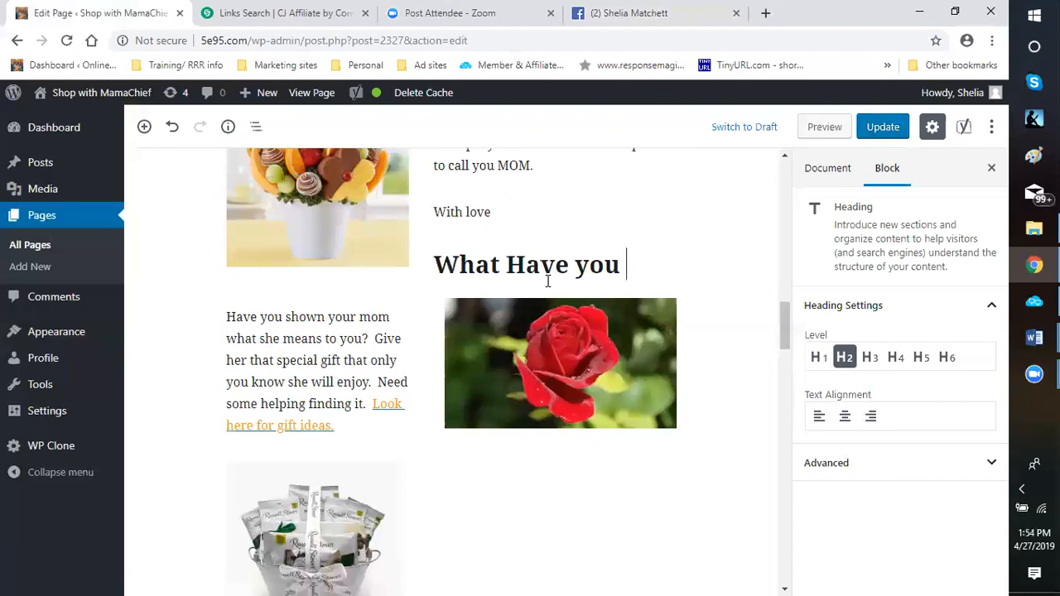
type("done for your Mom Lateley")
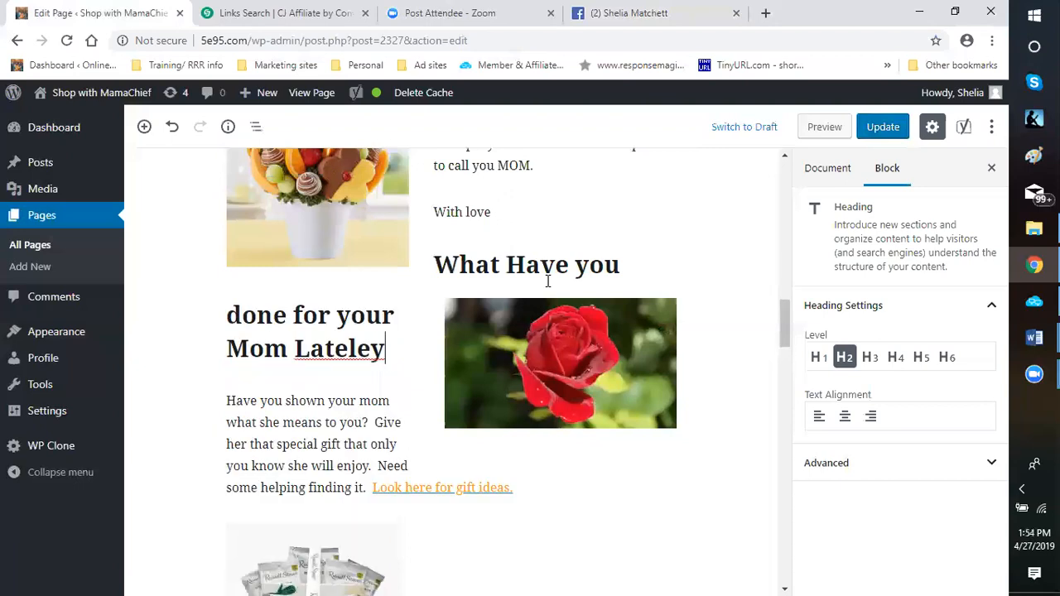
key("BackSpace")
key("BackSpace")
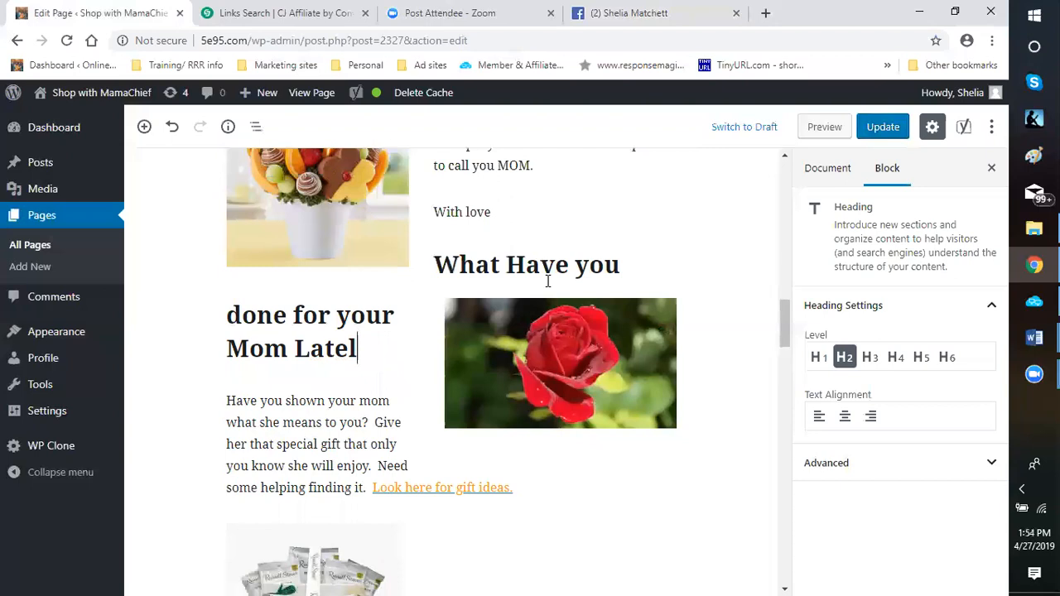
type("y!!!")
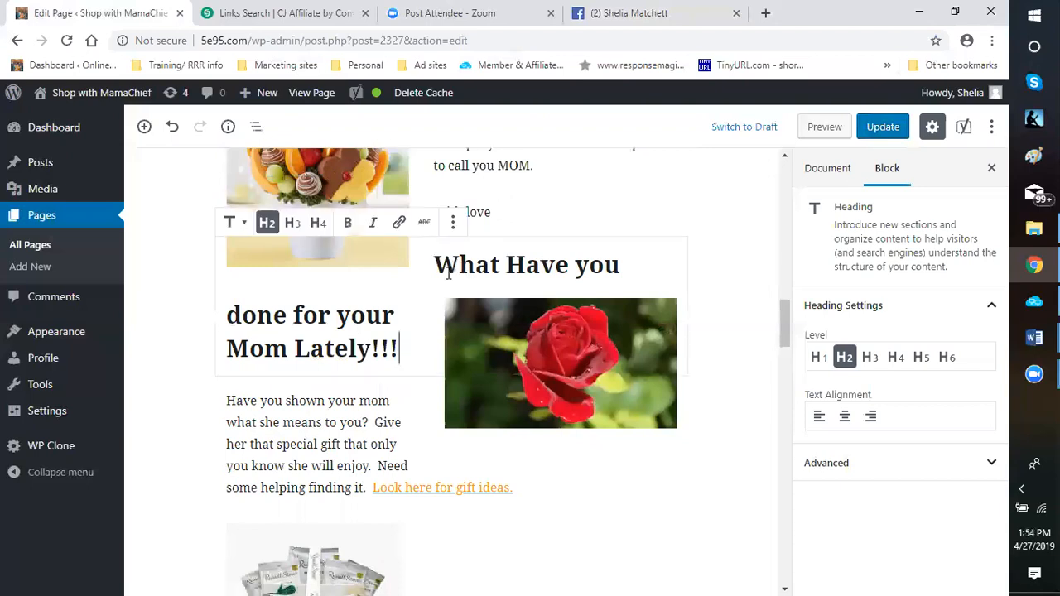
Change the heading to level H3, try moving its text to a new line, and undo the last edits
left_click(293, 223)
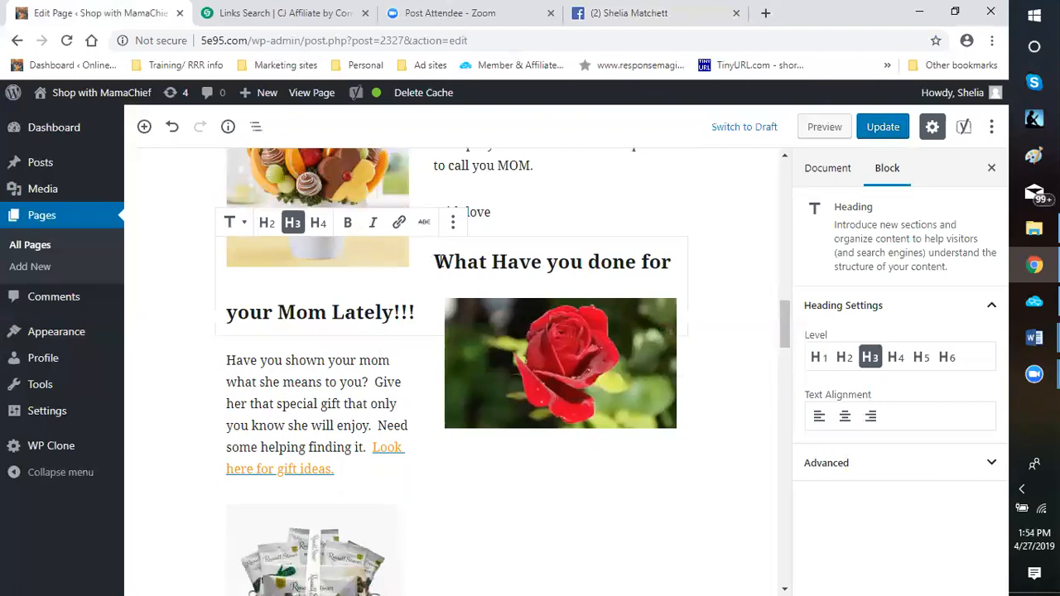
key("Return")
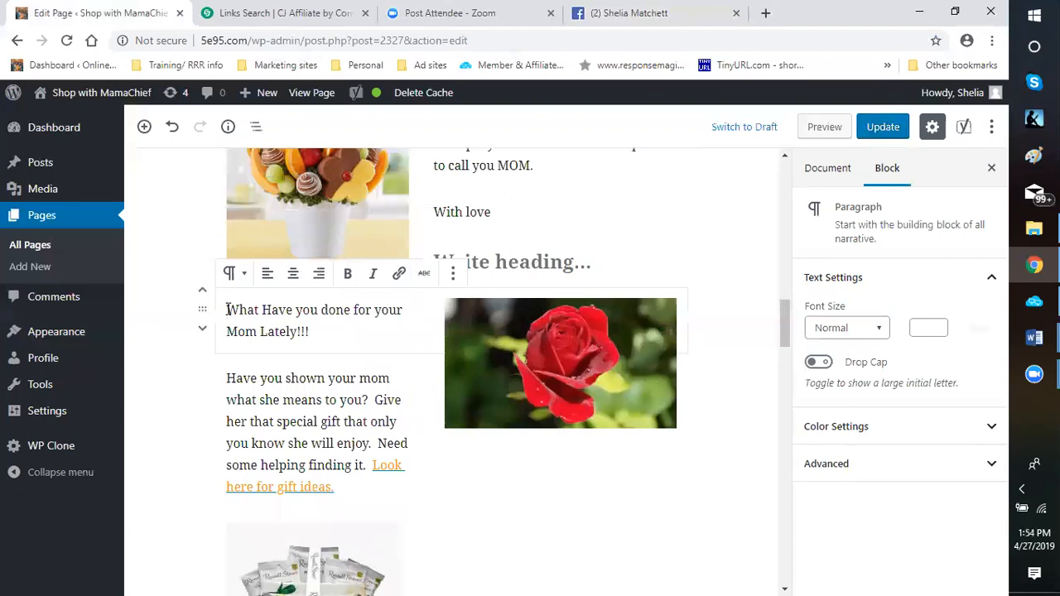
left_click(172, 128)
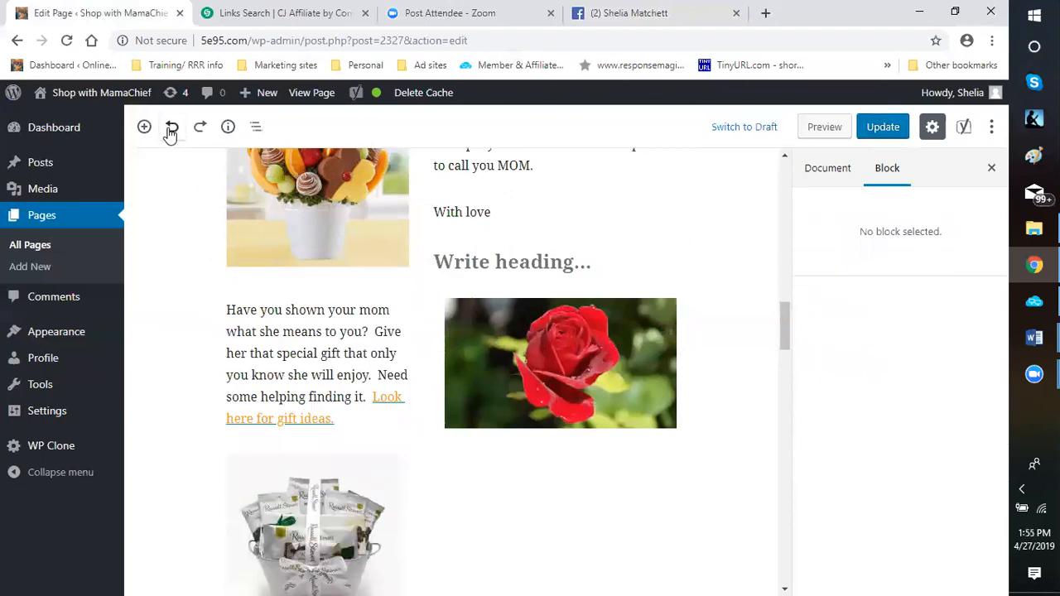
left_click(170, 126)
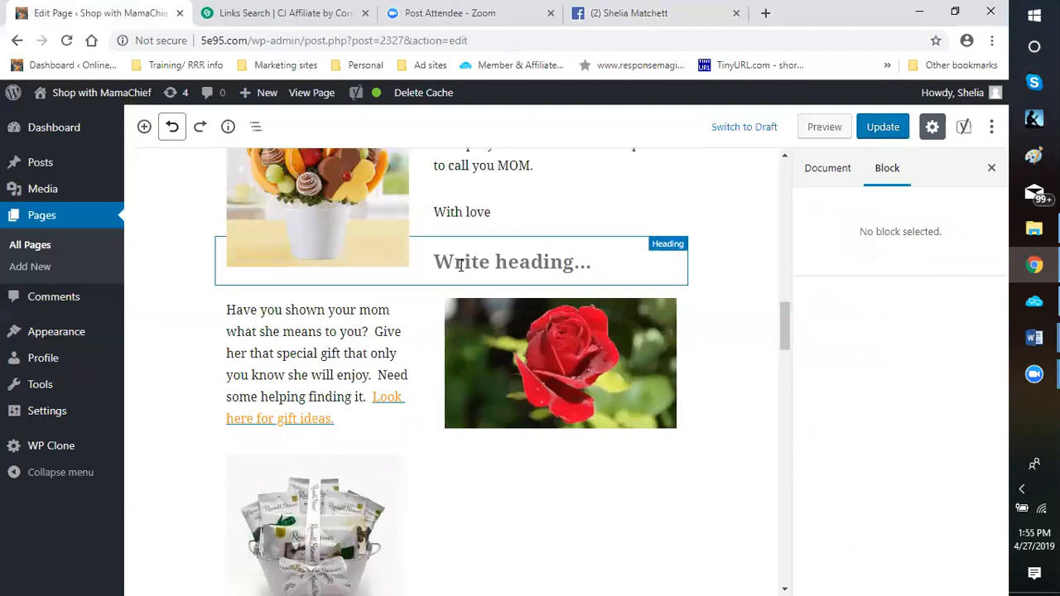
Try retyping the heading as "What Have You" and erase the text
left_click(462, 264)
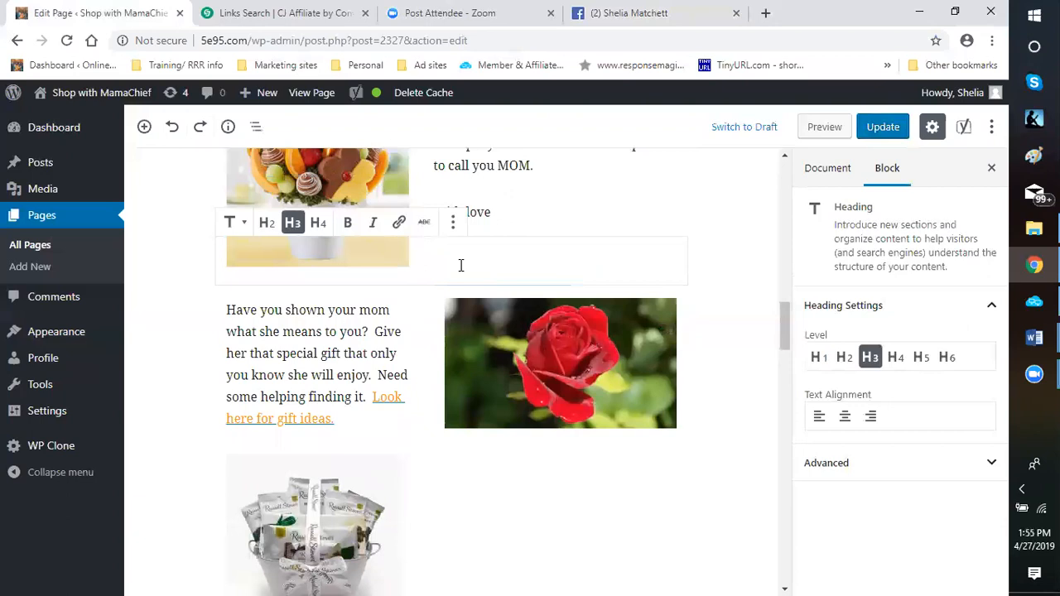
type("What H")
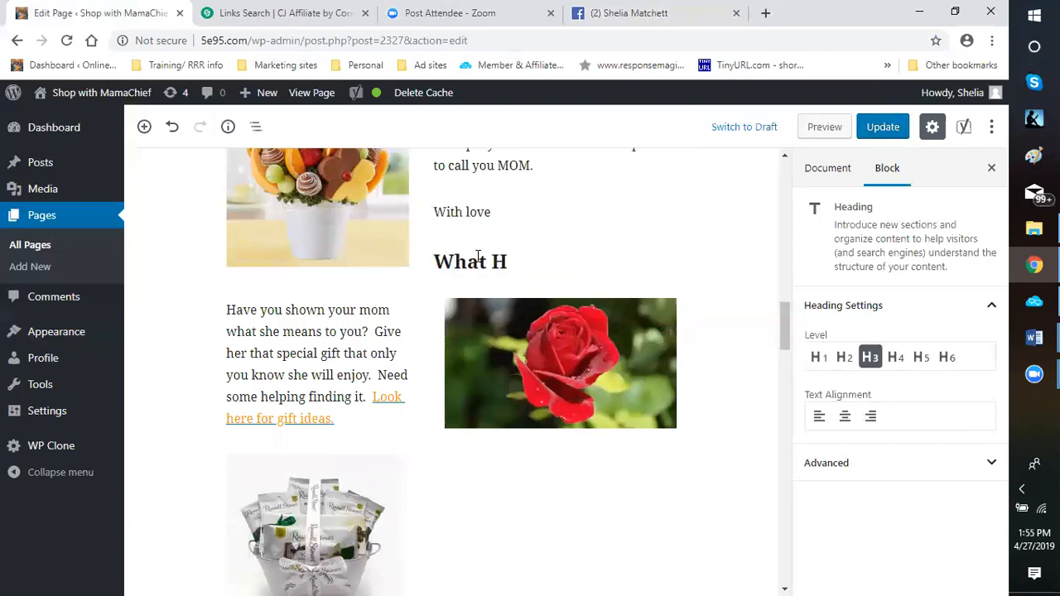
type("ave You")
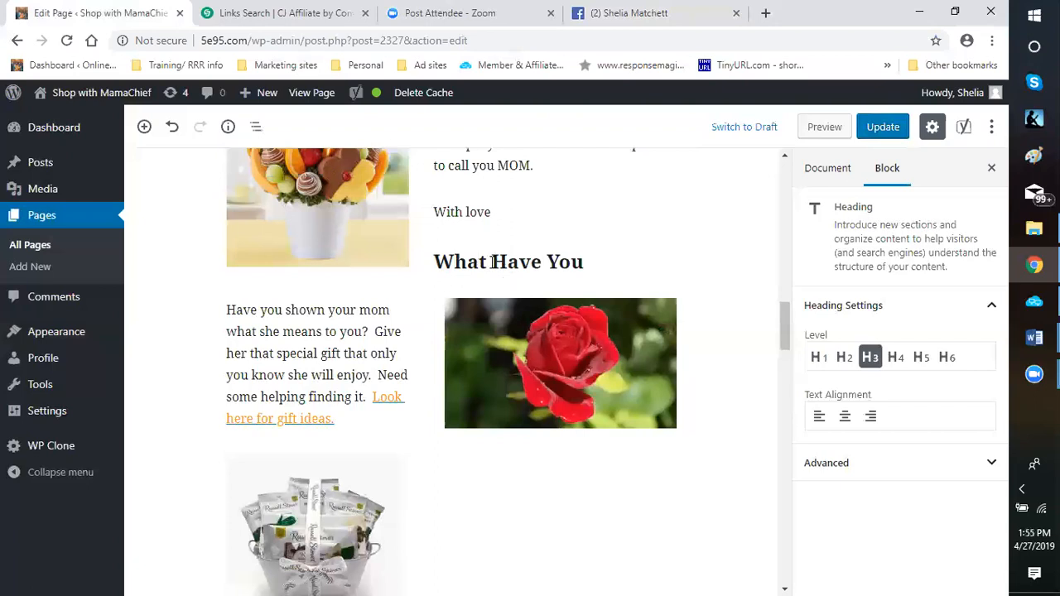
key("BackSpace")
key("BackSpace")
key("BackSpace")
key("BackSpace")
key("BackSpace")
key("BackSpace")
key("BackSpace")
key("BackSpace")
key("BackSpace")
key("BackSpace")
key("BackSpace")
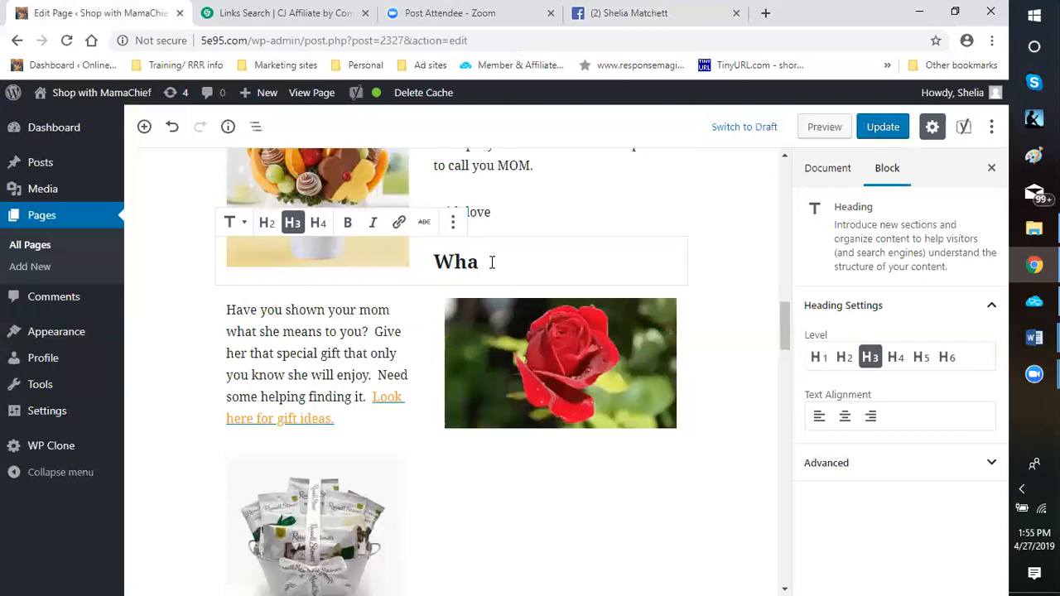
key("BackSpace")
key("BackSpace")
key("BackSpace")
Remove the empty heading block below "With love"
left_click(246, 227)
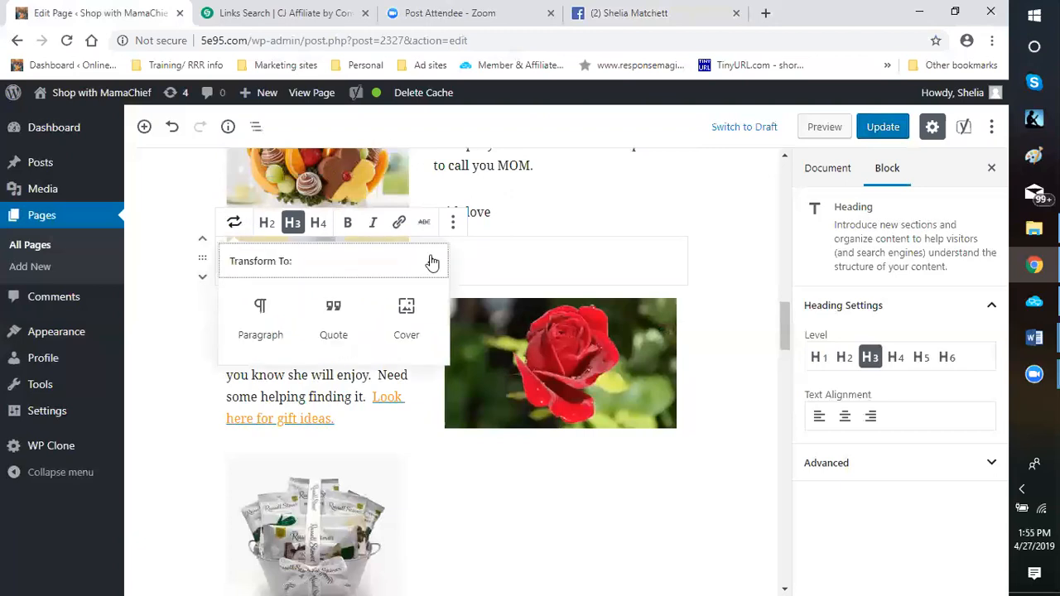
left_click(453, 223)
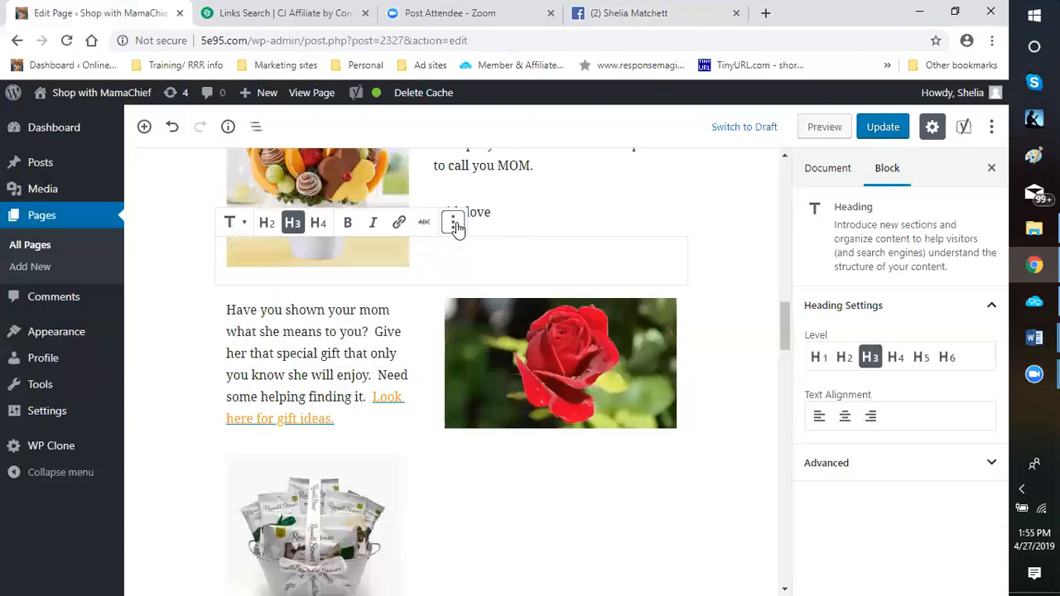
left_click(454, 223)
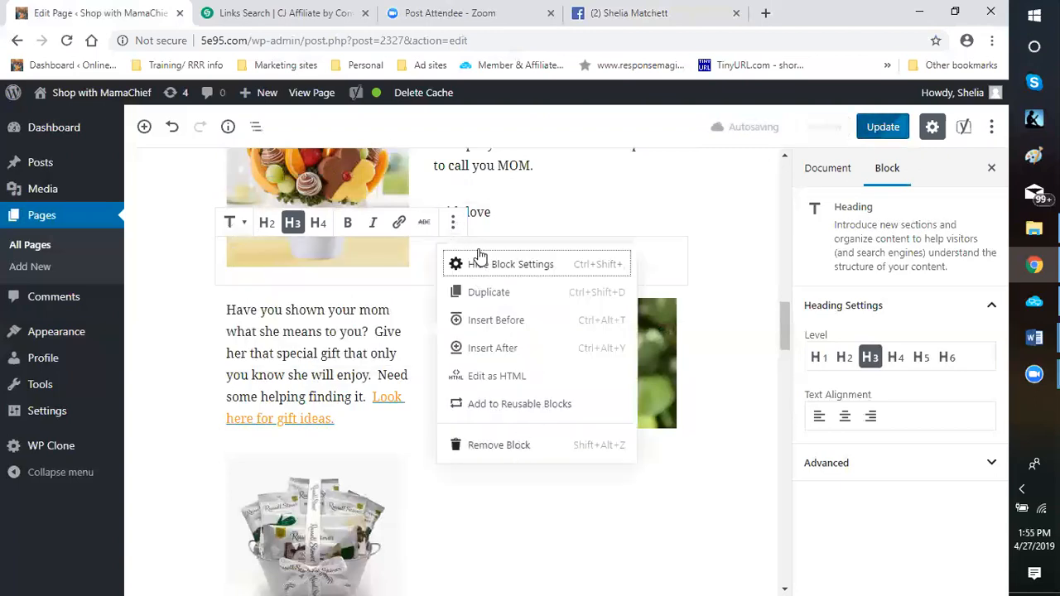
left_click(514, 451)
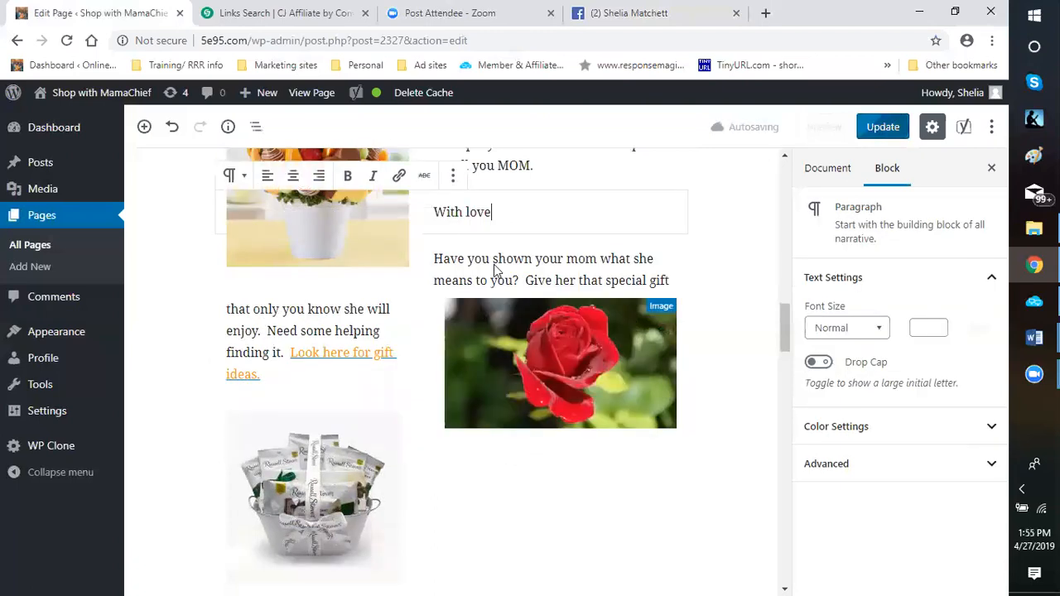
Insert a Classic block between "With love" and the "Have you shown your mom" paragraph
mouse_move(475, 226)
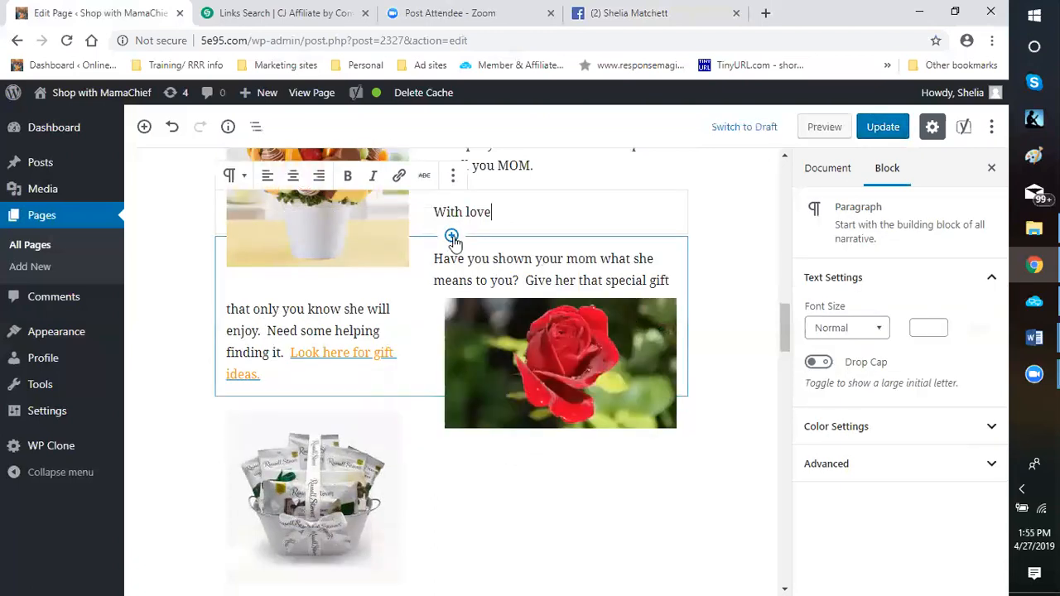
left_click(451, 236)
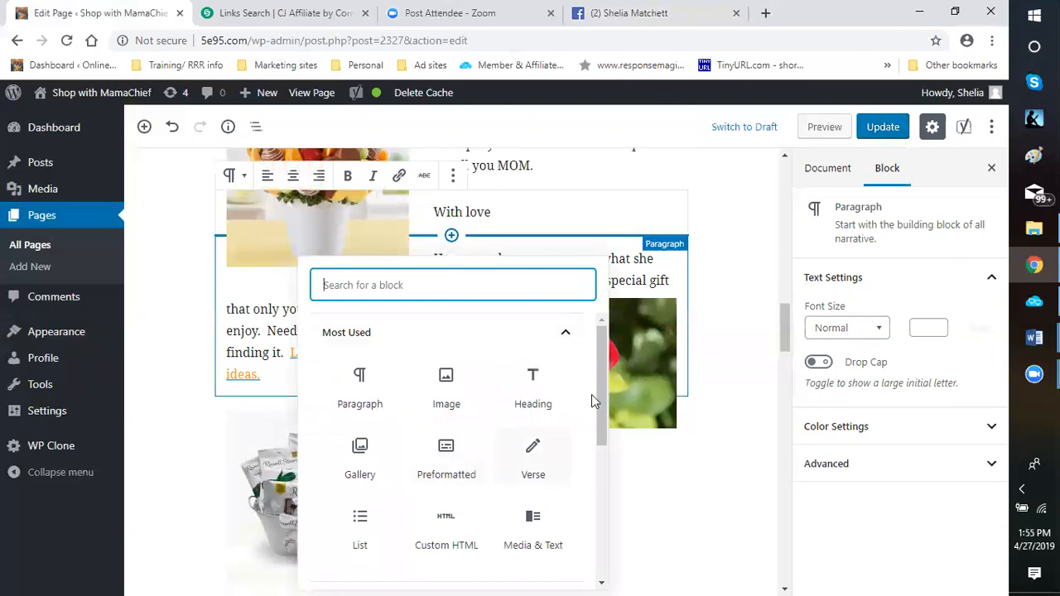
scroll(592, 394, "down", 3)
scroll(587, 397, "up", 1)
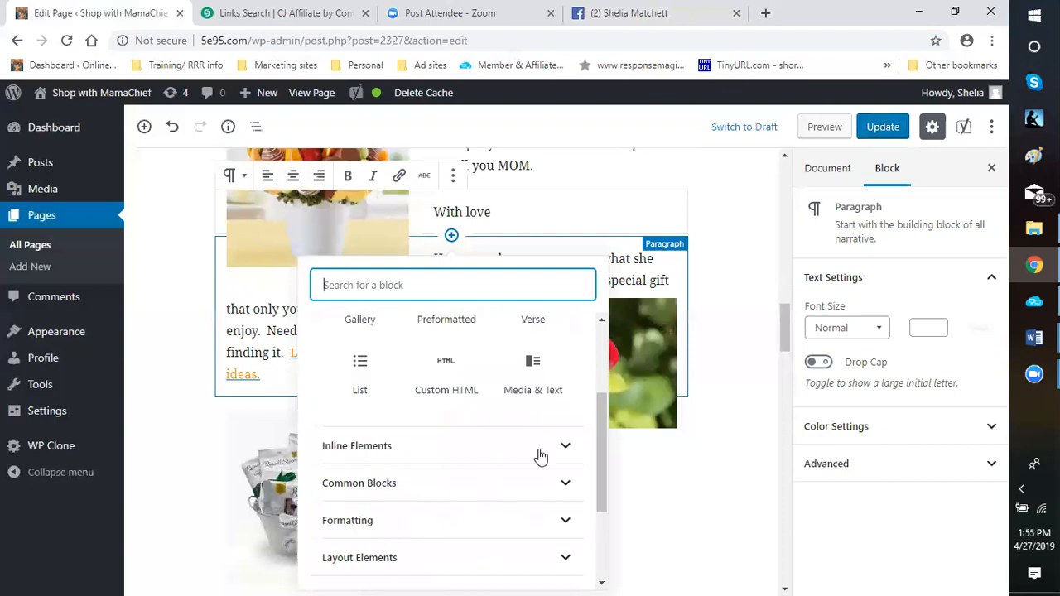
left_click(404, 527)
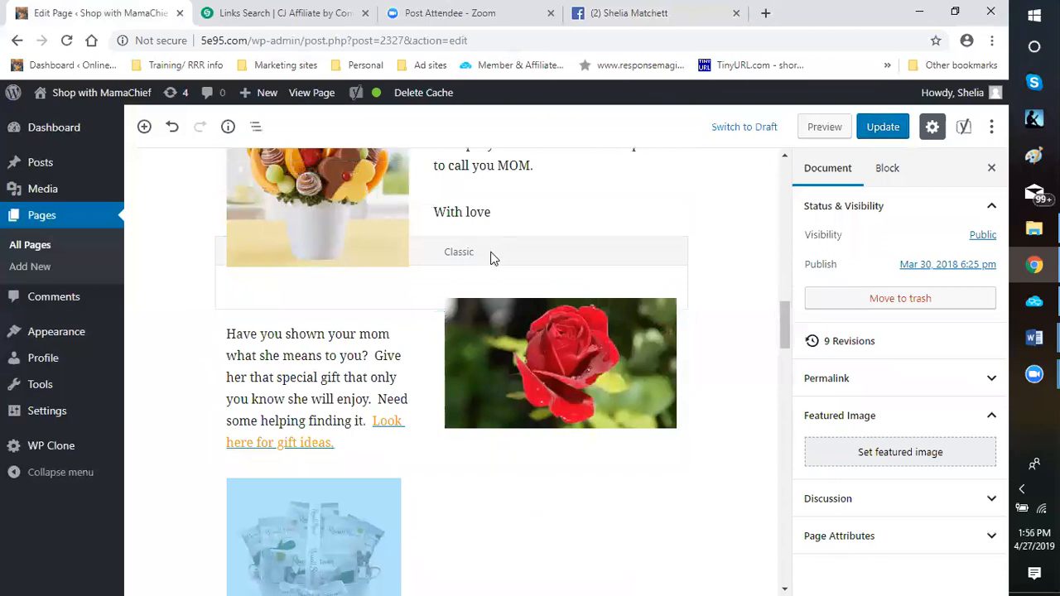
Set the Classic block's text format to Heading 2 with a purple text color
left_click(490, 257)
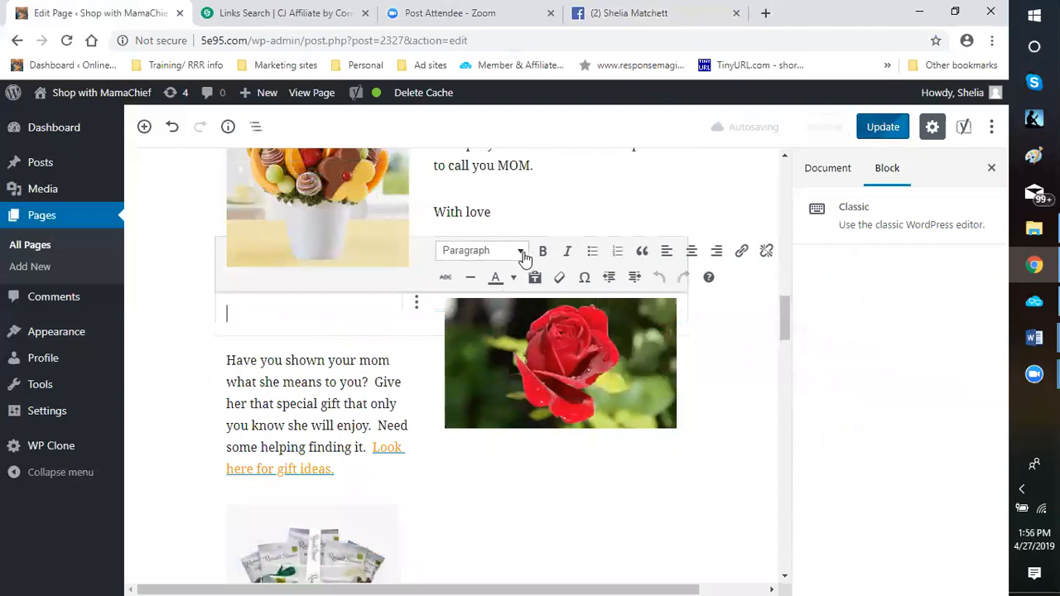
left_click(521, 251)
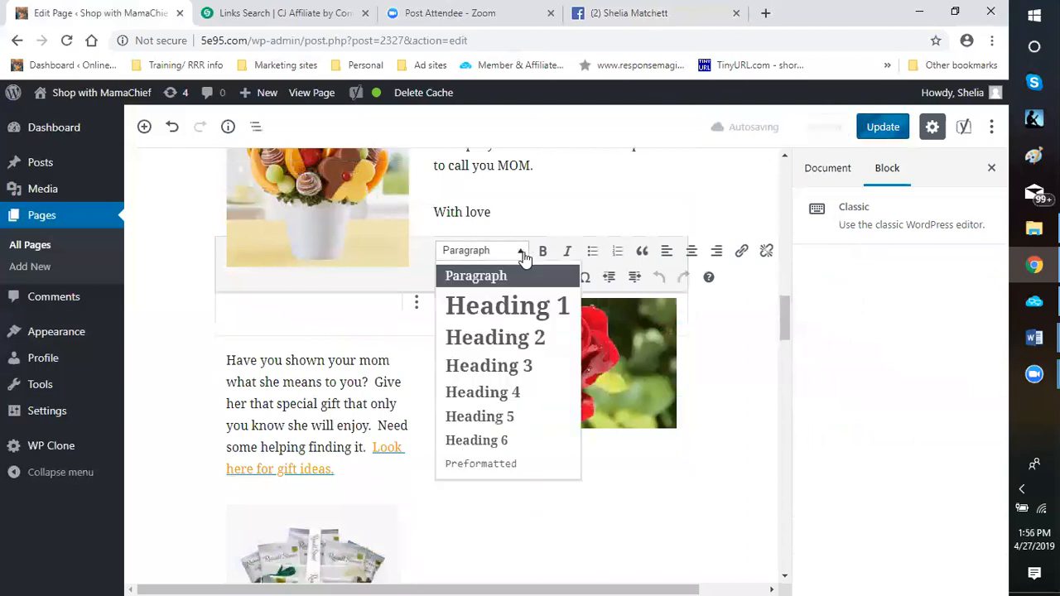
left_click(500, 341)
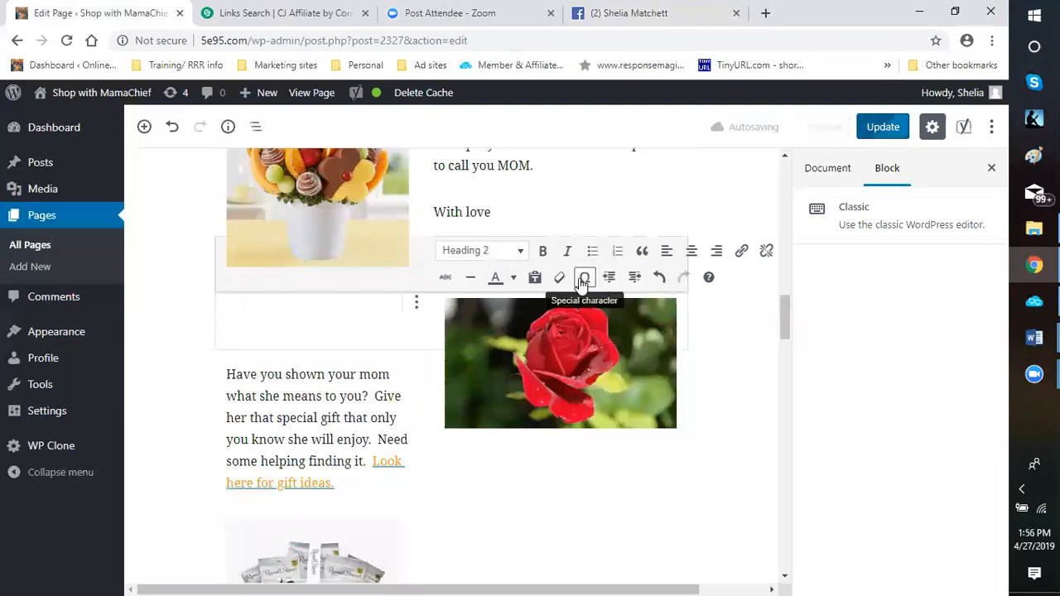
left_click(514, 278)
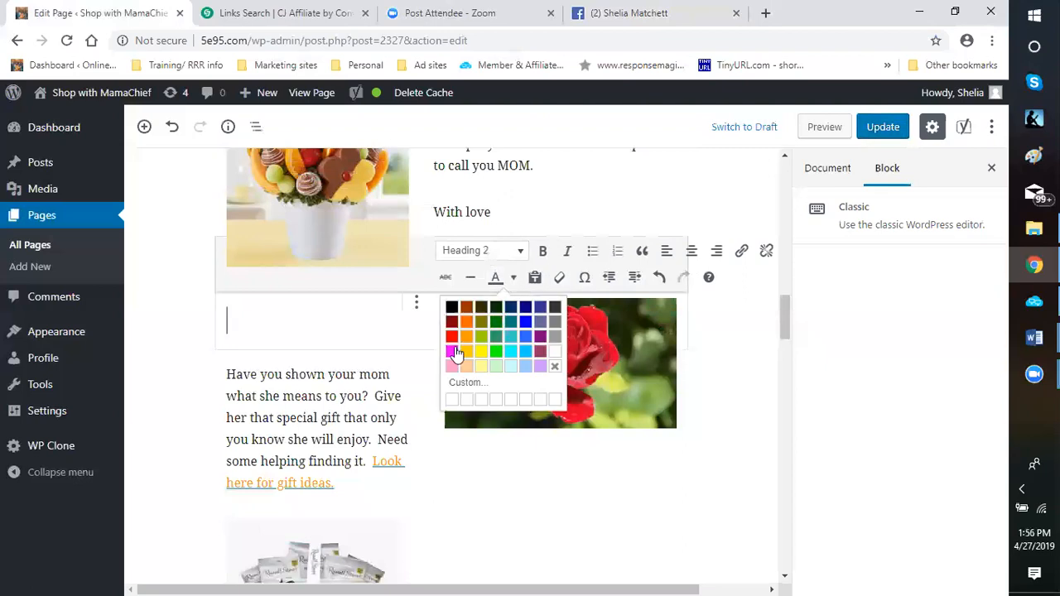
left_click(522, 336)
left_click(330, 306)
Try the word "What" in the purple Classic-block heading, erase it and turn on italics
type("What")
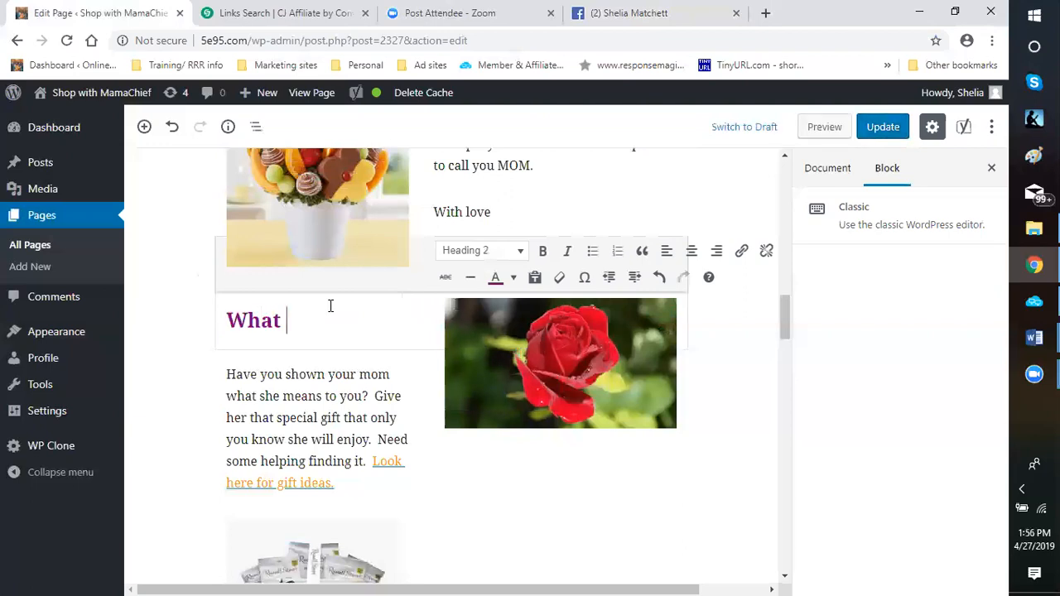
key("BackSpace")
key("BackSpace")
key("BackSpace")
key("BackSpace")
left_click(567, 251)
key("BackSpace")
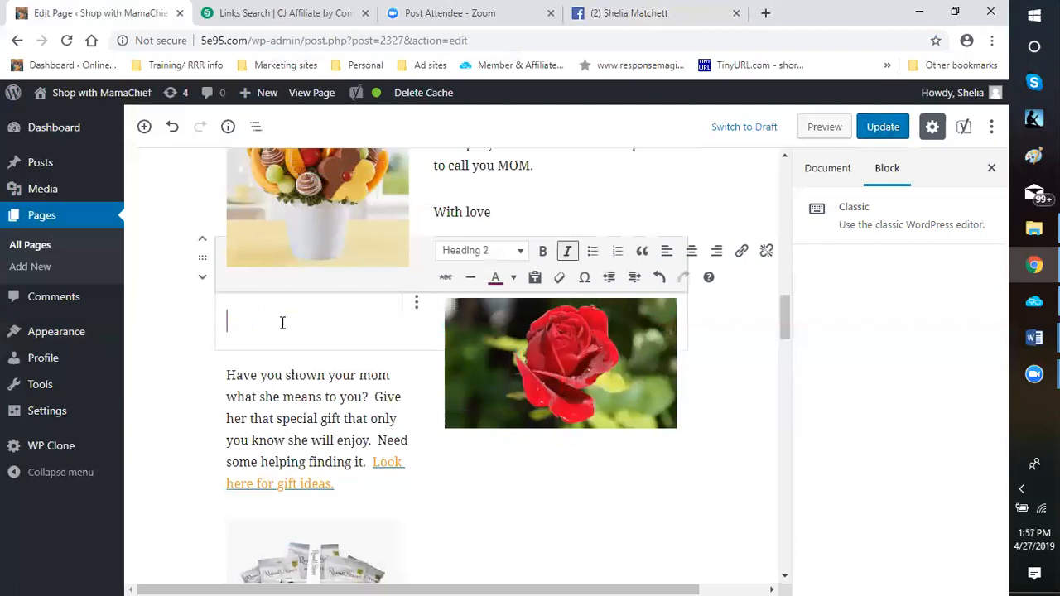
Enter the italic heading "What Have You Done For your Mom Lately?" in the Classic block
type("What")
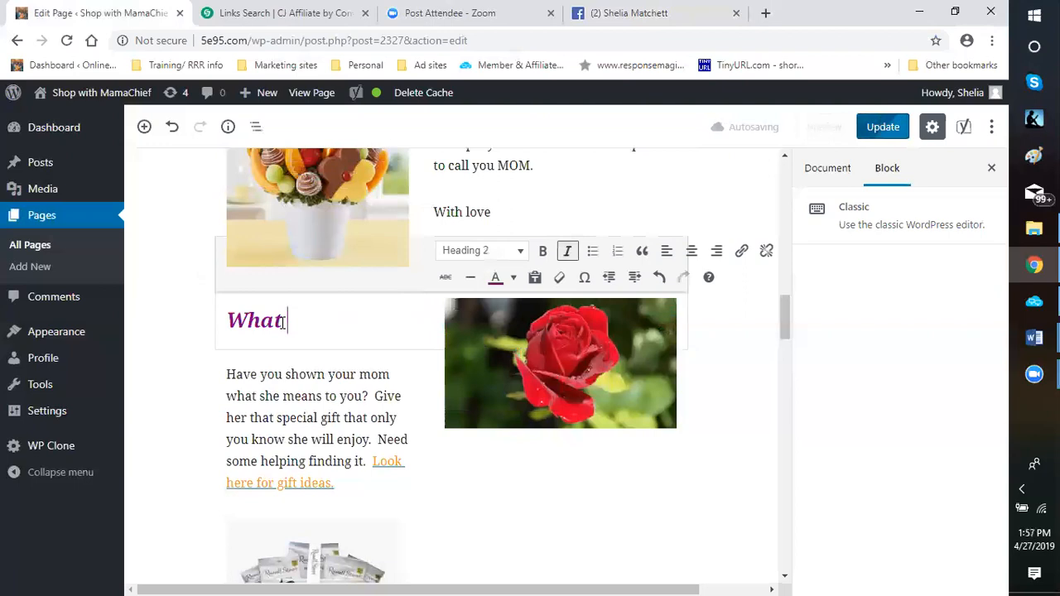
type(" Have You Done ")
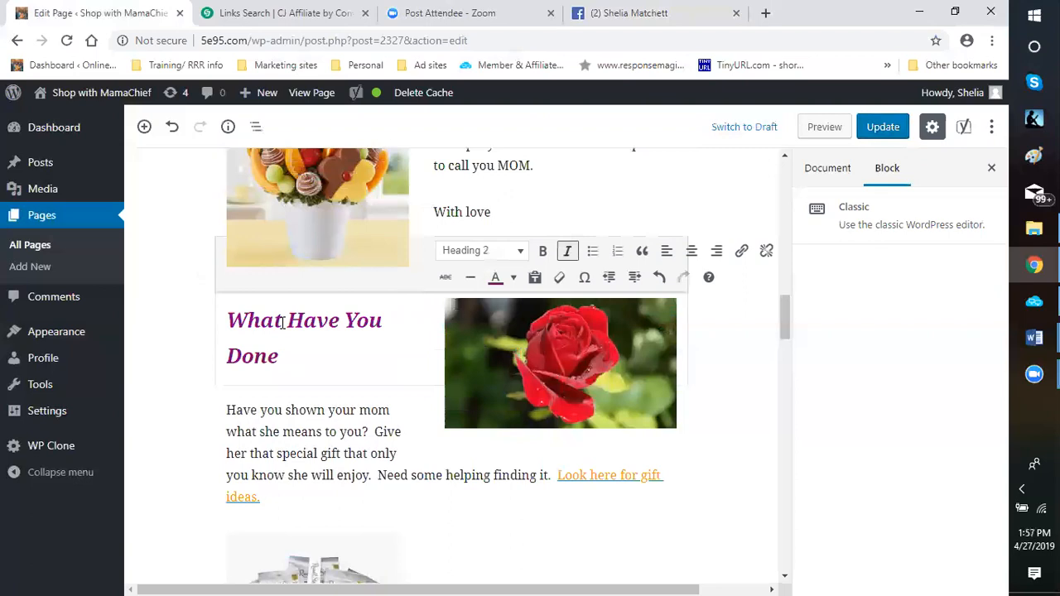
type("For your Mom")
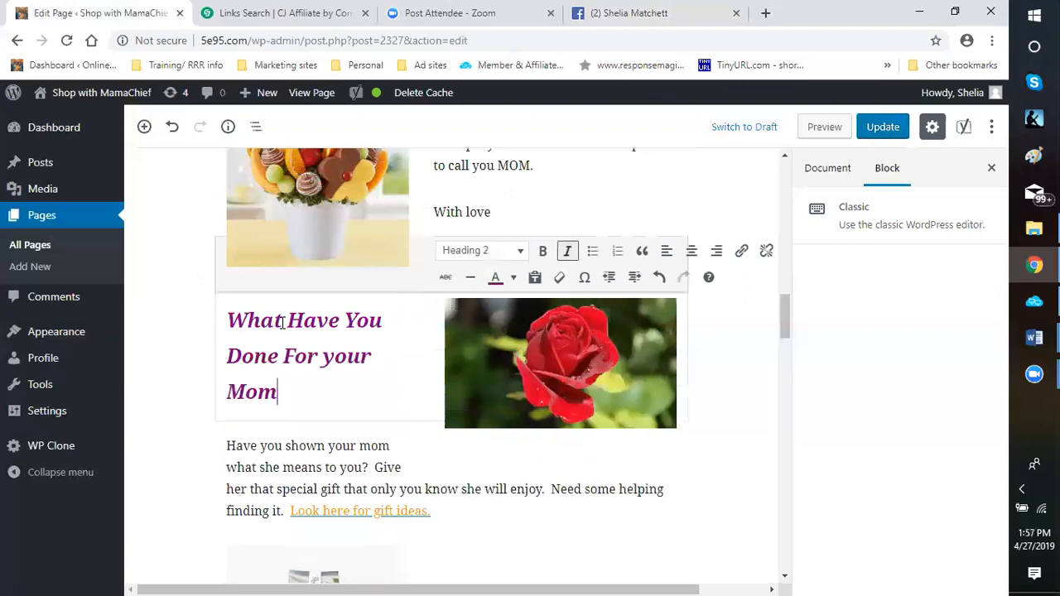
type(" Lately")
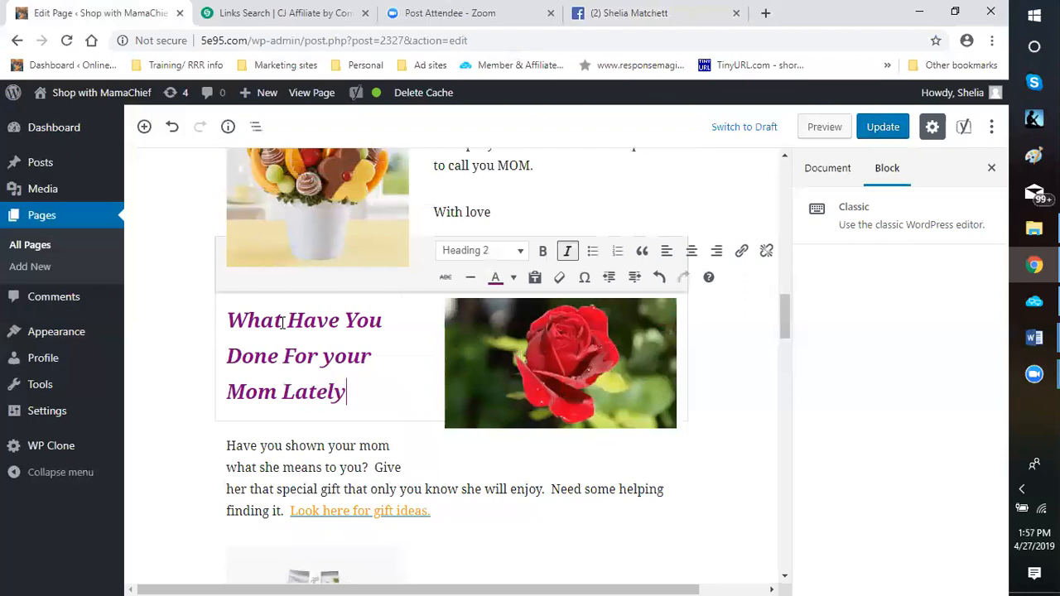
type("?")
left_click(732, 381)
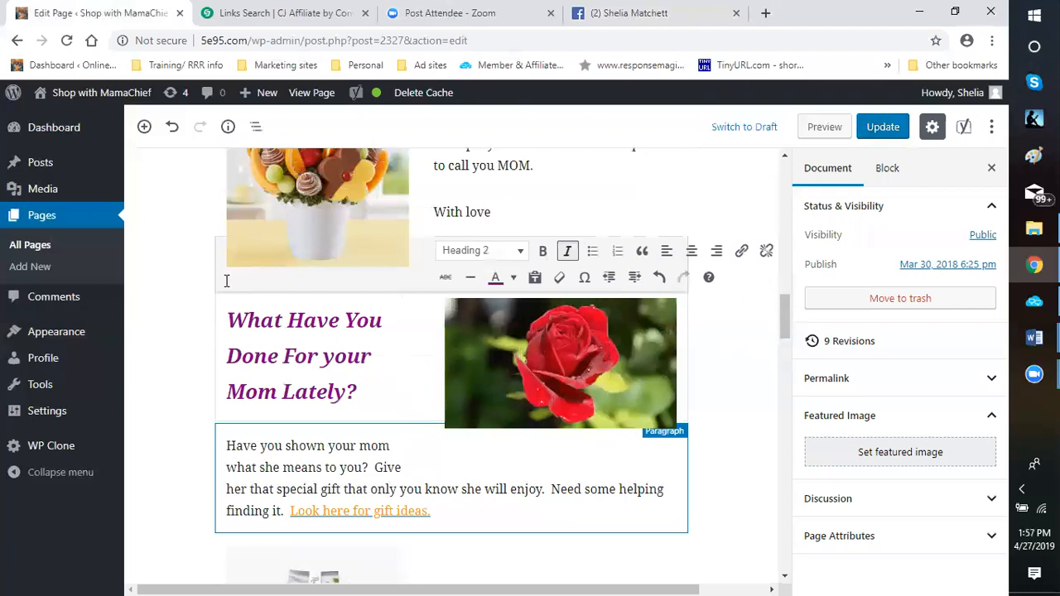
Examine the Classic block around the rose image and the space down to the "Have you shown your mom" paragraph
left_click(378, 344)
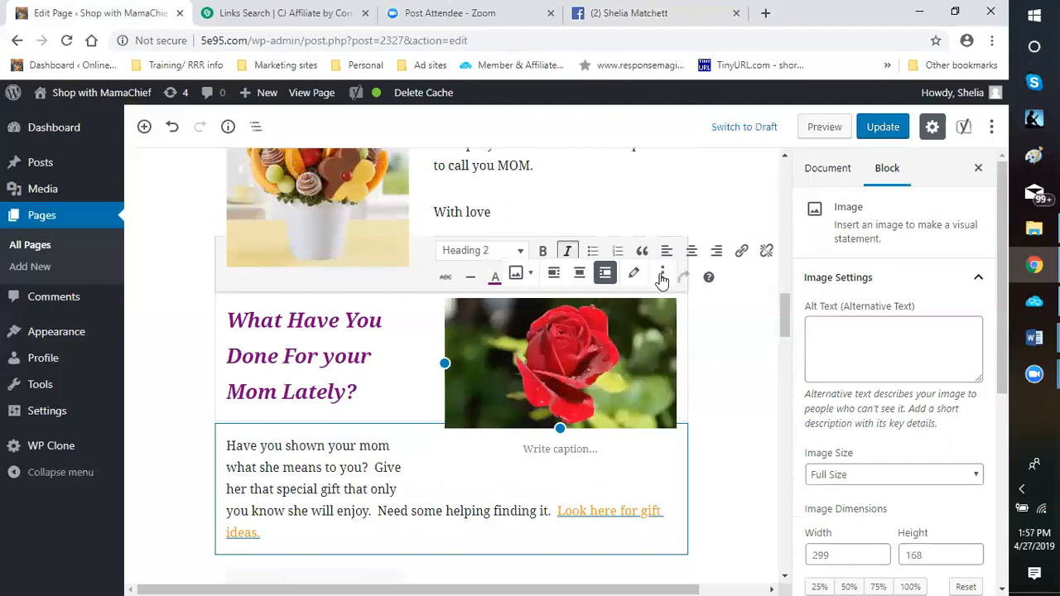
left_click(424, 328)
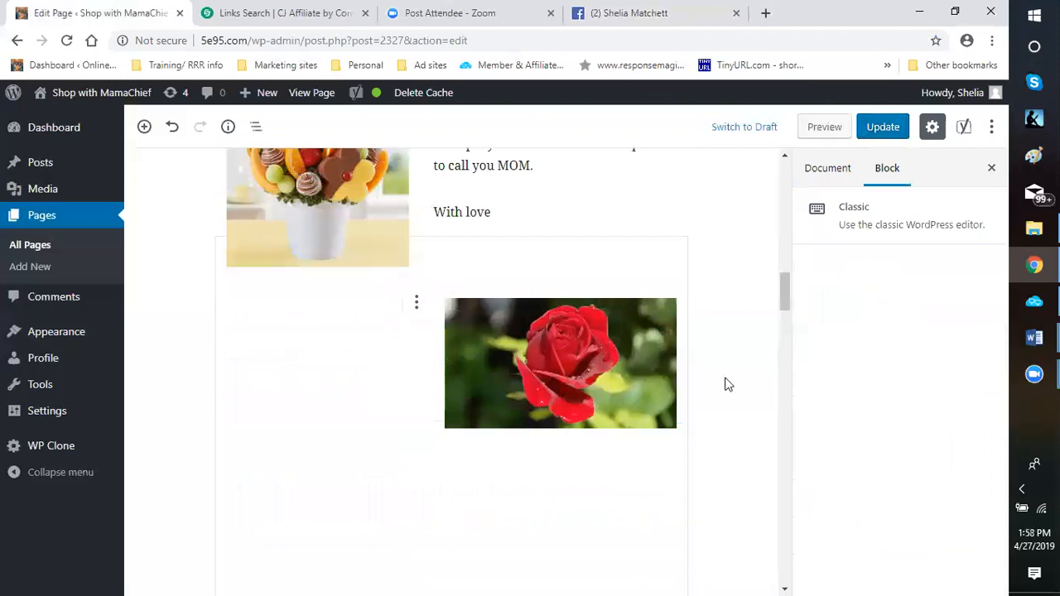
scroll(726, 384, "down", 5)
scroll(746, 390, "down", 2)
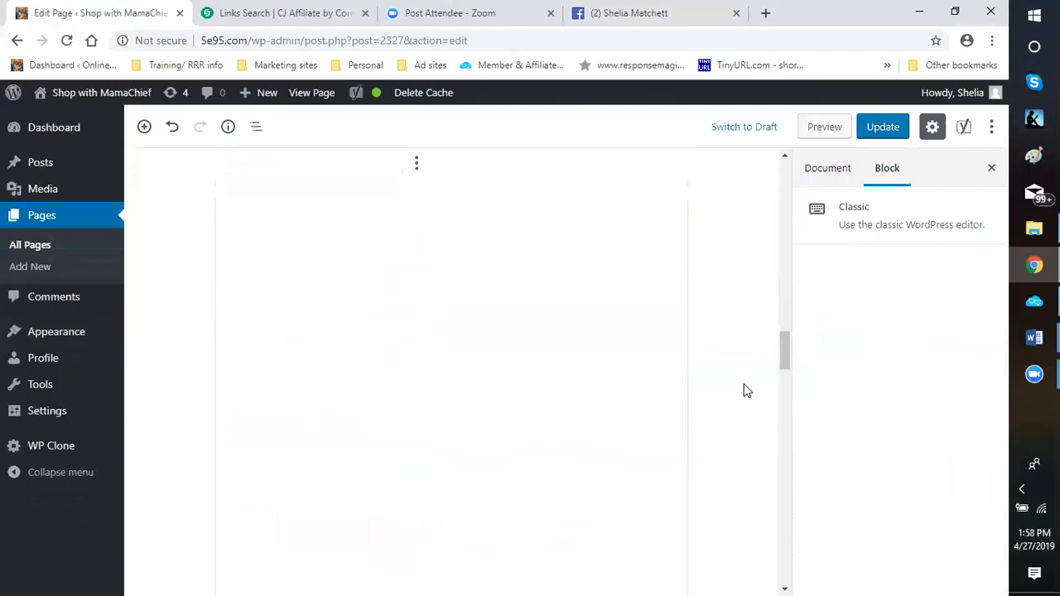
scroll(745, 389, "down", 1)
scroll(714, 381, "up", 4)
scroll(393, 240, "up", 5)
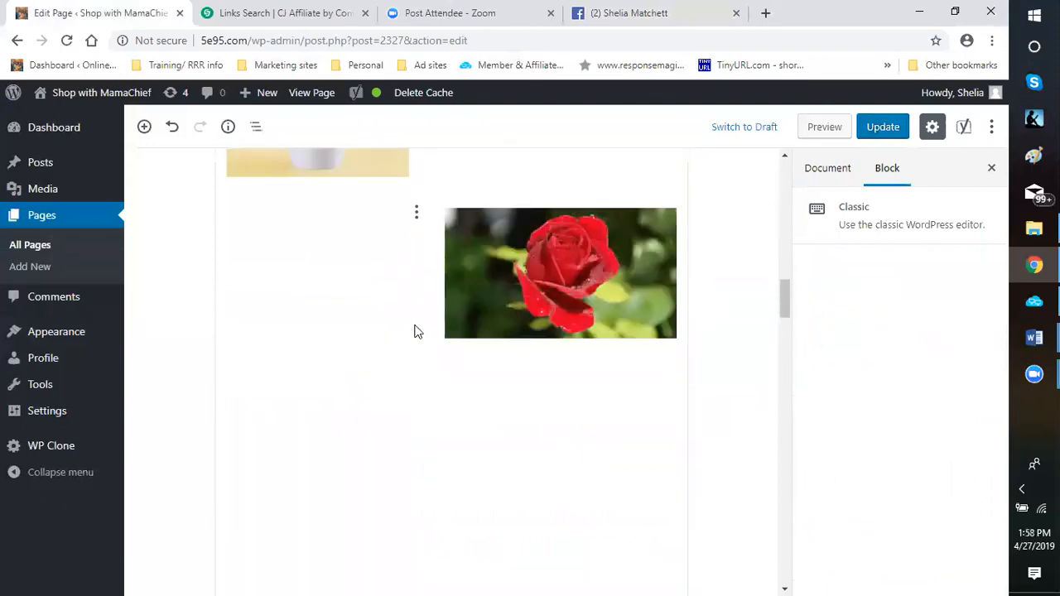
scroll(431, 362, "down", 11)
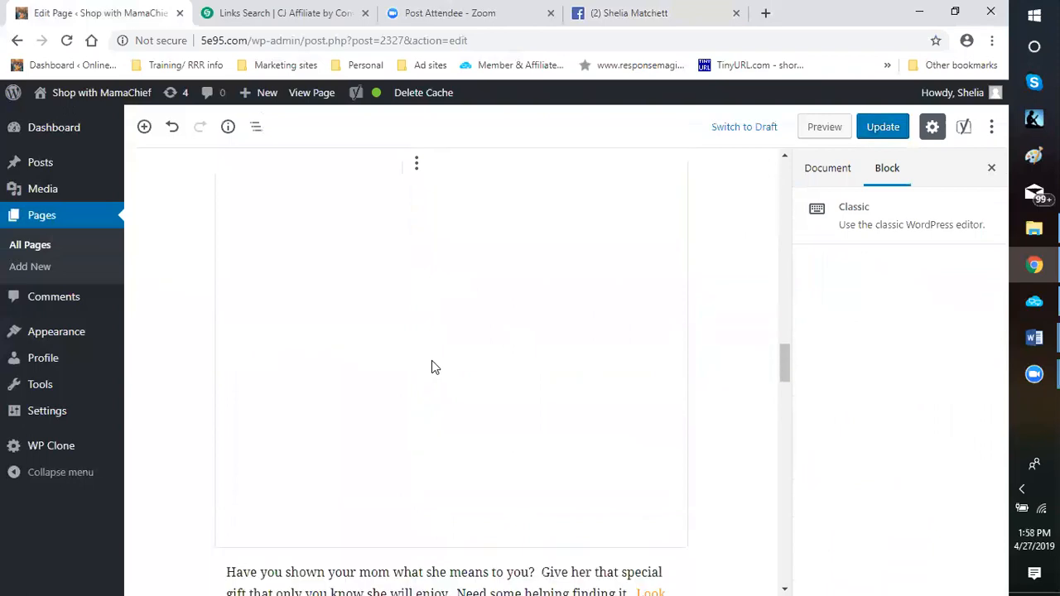
scroll(433, 360, "down", 2)
scroll(431, 359, "up", 5)
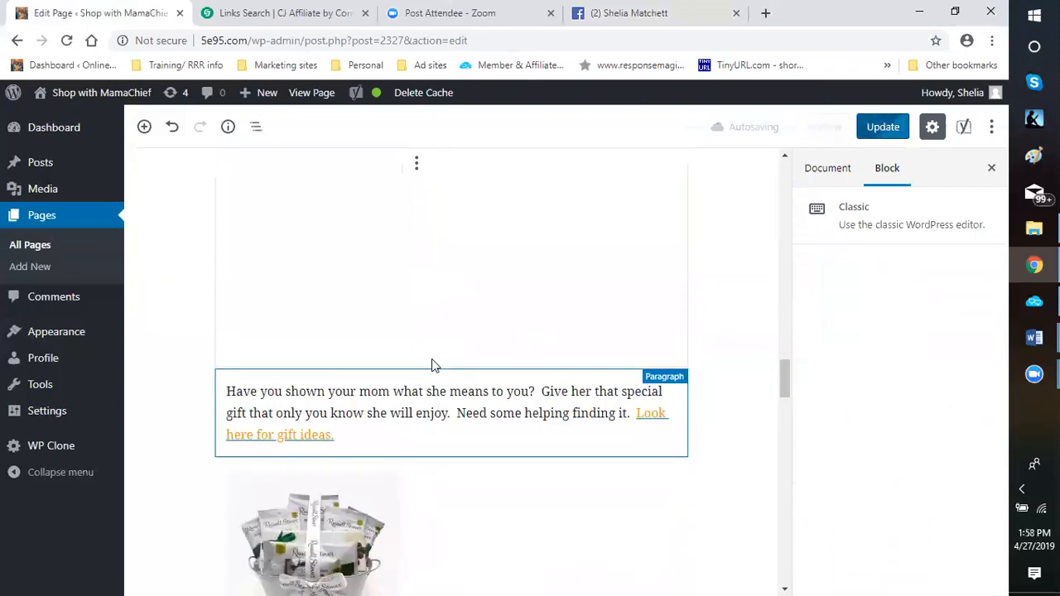
scroll(414, 282, "up", 2)
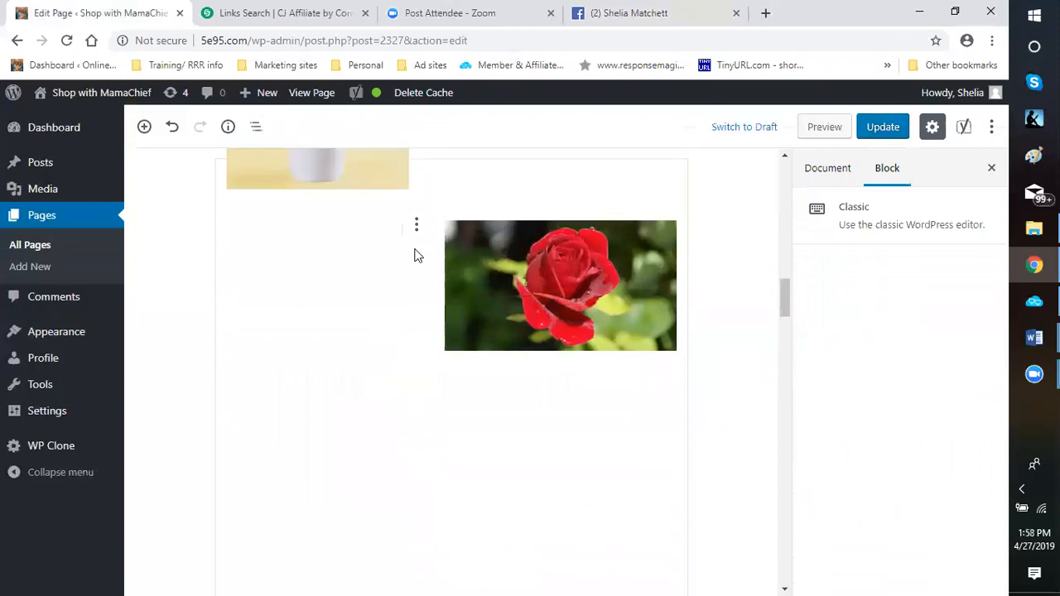
scroll(415, 282, "up", 3)
scroll(421, 422, "down", 3)
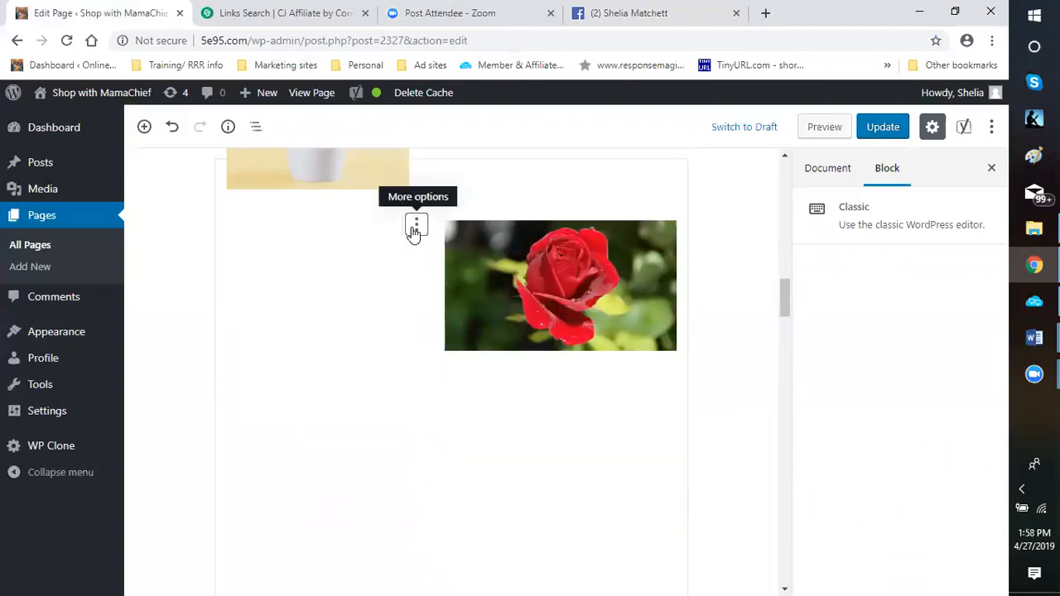
View the Classic block's additional options and inspect where the block starts below "With love"
left_click(414, 232)
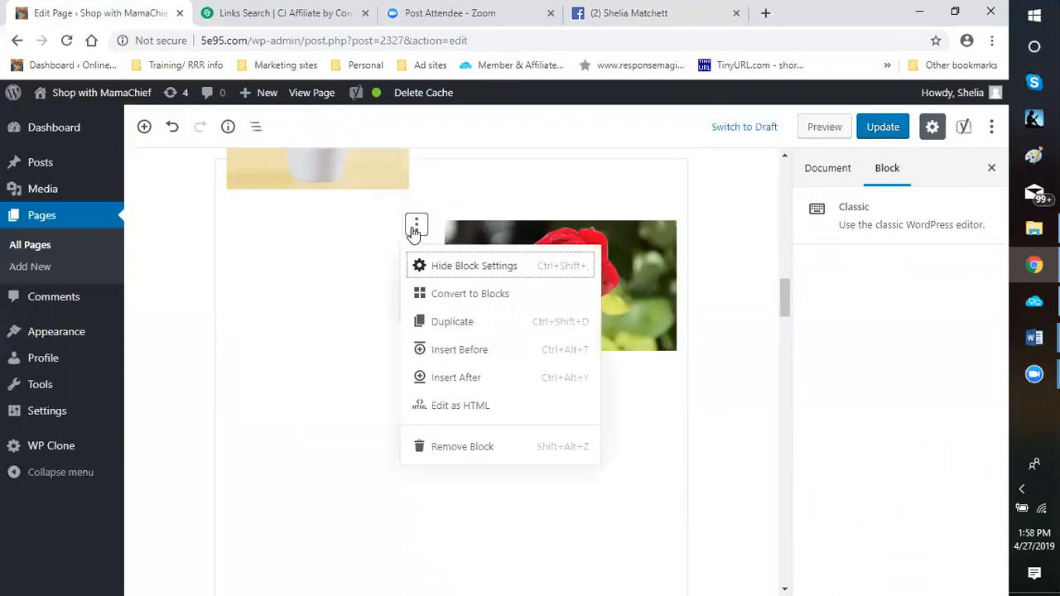
left_click(754, 303)
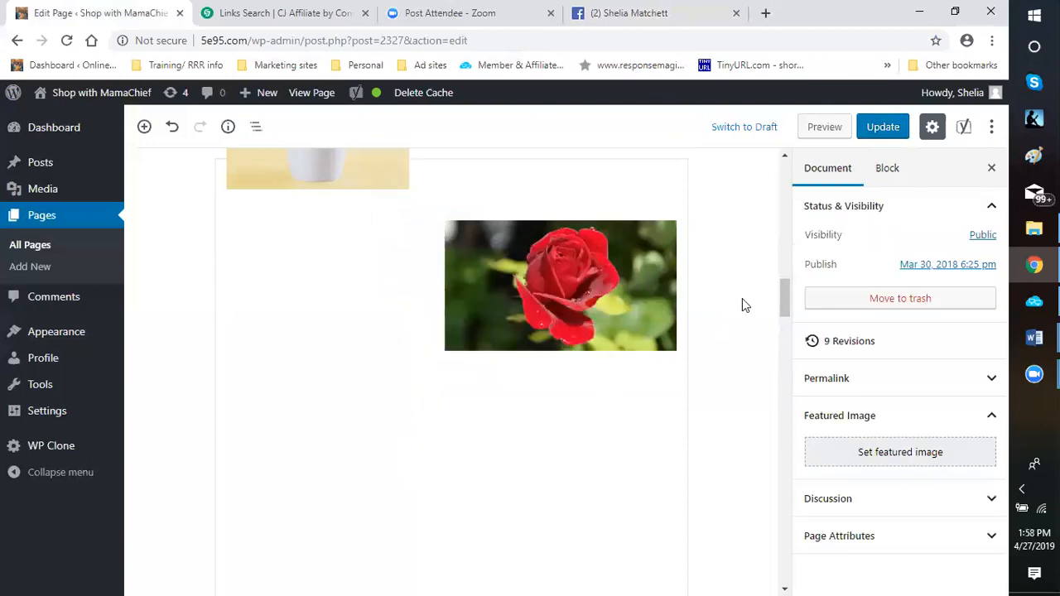
scroll(655, 262, "up", 3)
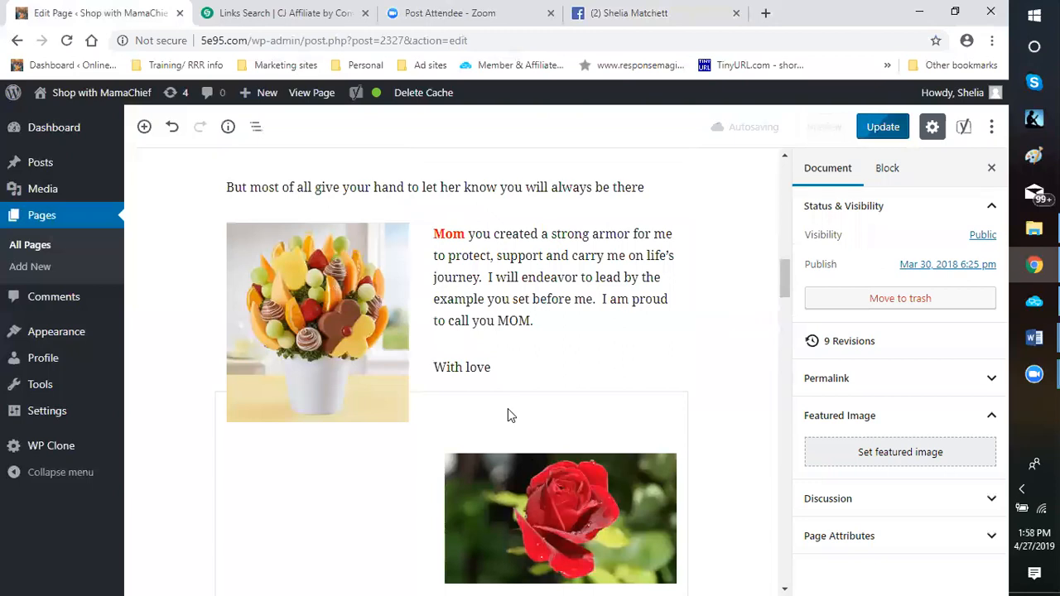
left_click(499, 411)
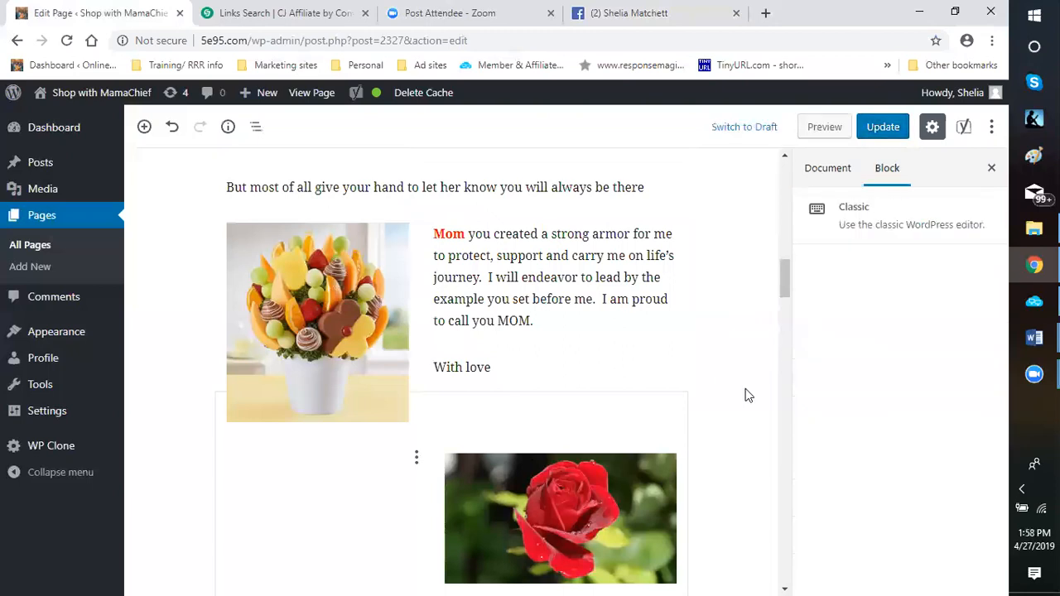
scroll(744, 395, "down", 3)
scroll(744, 395, "down", 2)
scroll(736, 386, "down", 2)
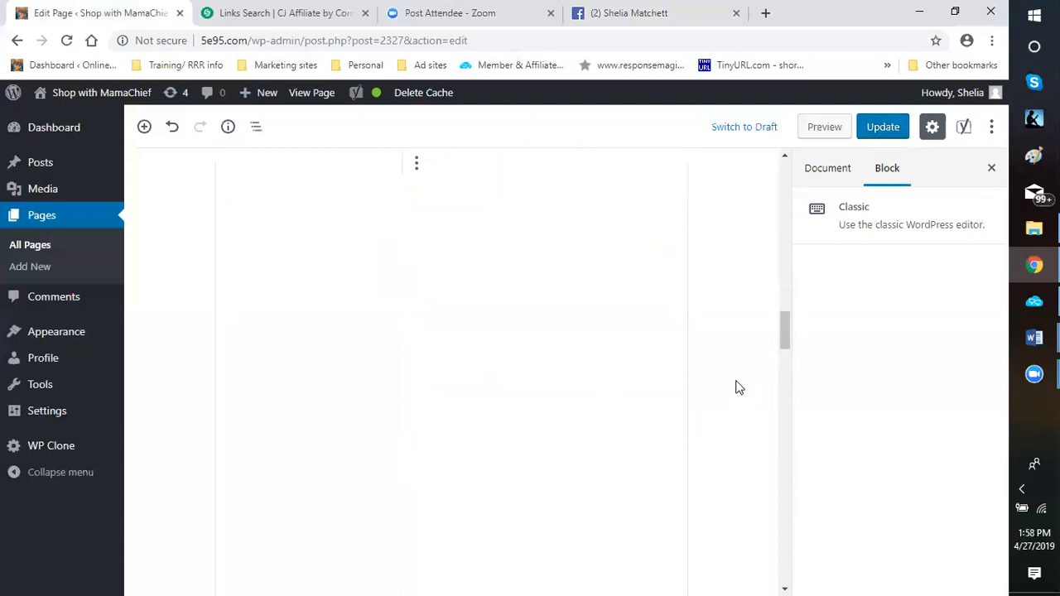
scroll(338, 279, "up", 5)
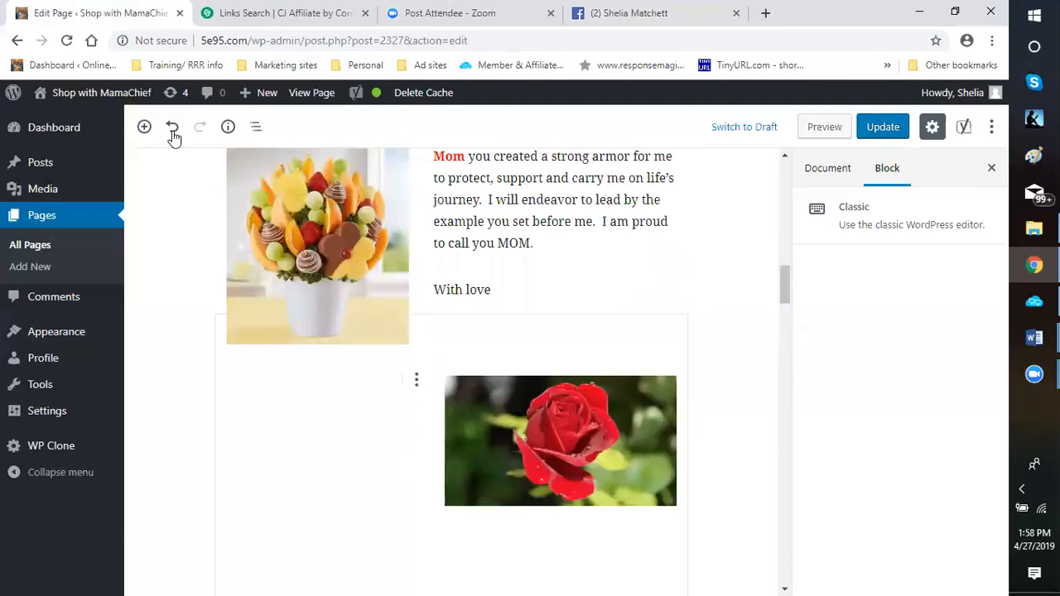
Undo the last change to the Classic block and try the word "What" in it, erasing it again
left_click(172, 128)
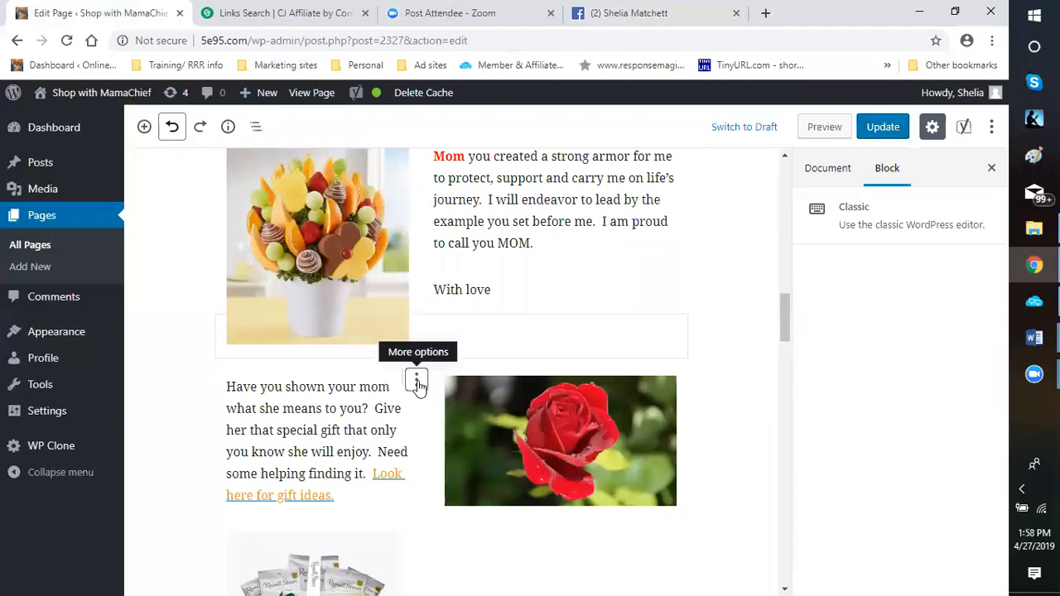
left_click(484, 345)
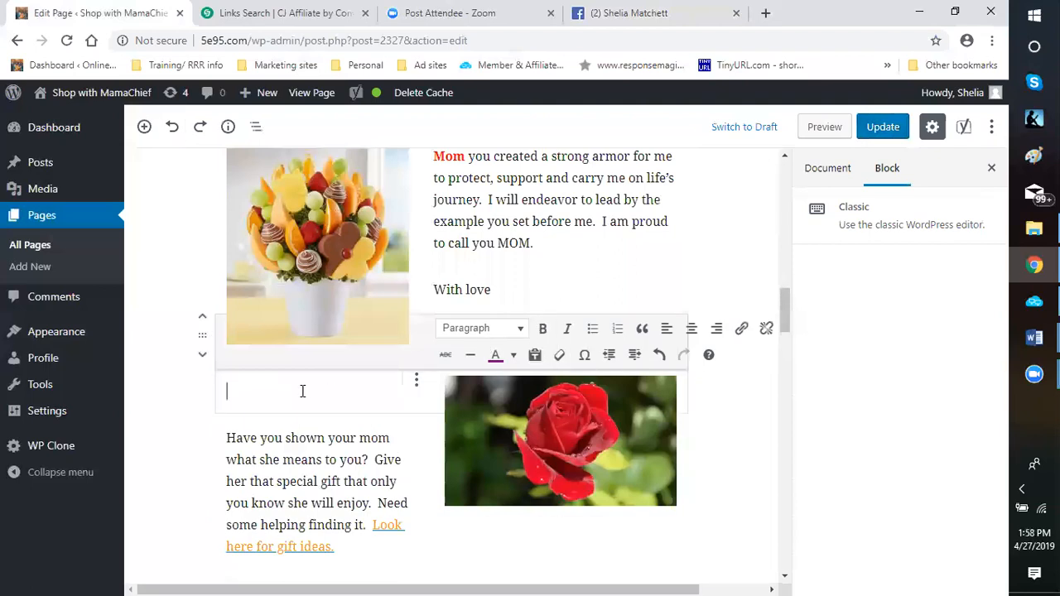
type("What")
key("BackSpace")
key("BackSpace")
key("BackSpace")
key("BackSpace")
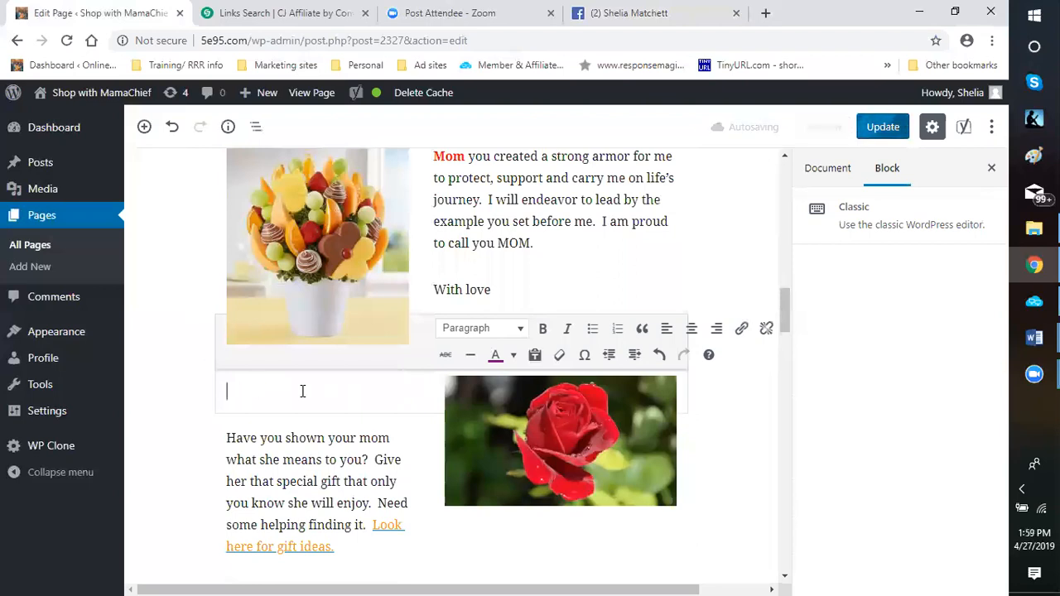
Set the Classic block's text format to Heading 3 with italics
left_click(520, 330)
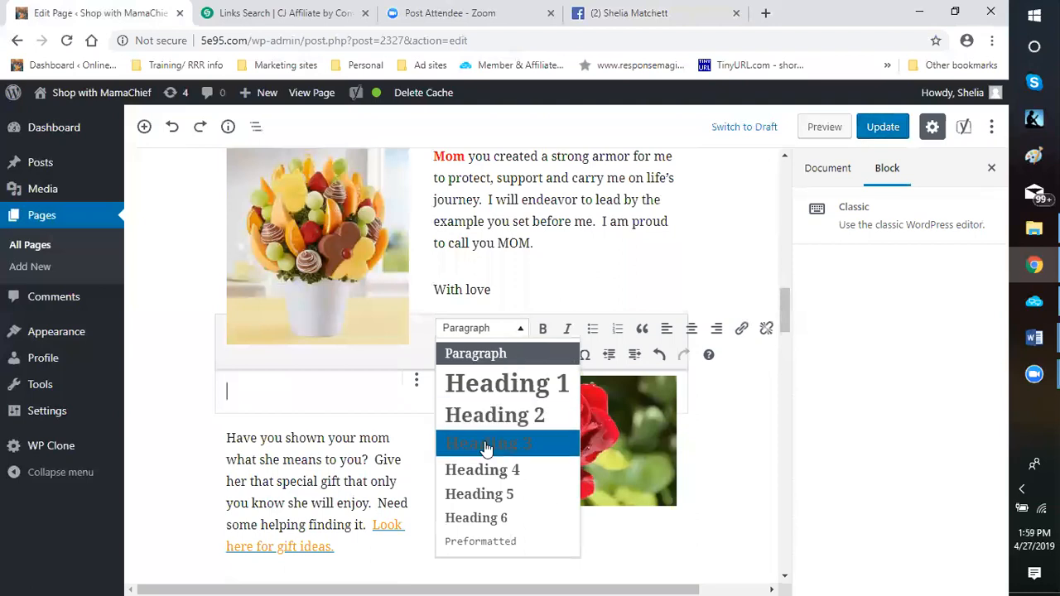
left_click(486, 448)
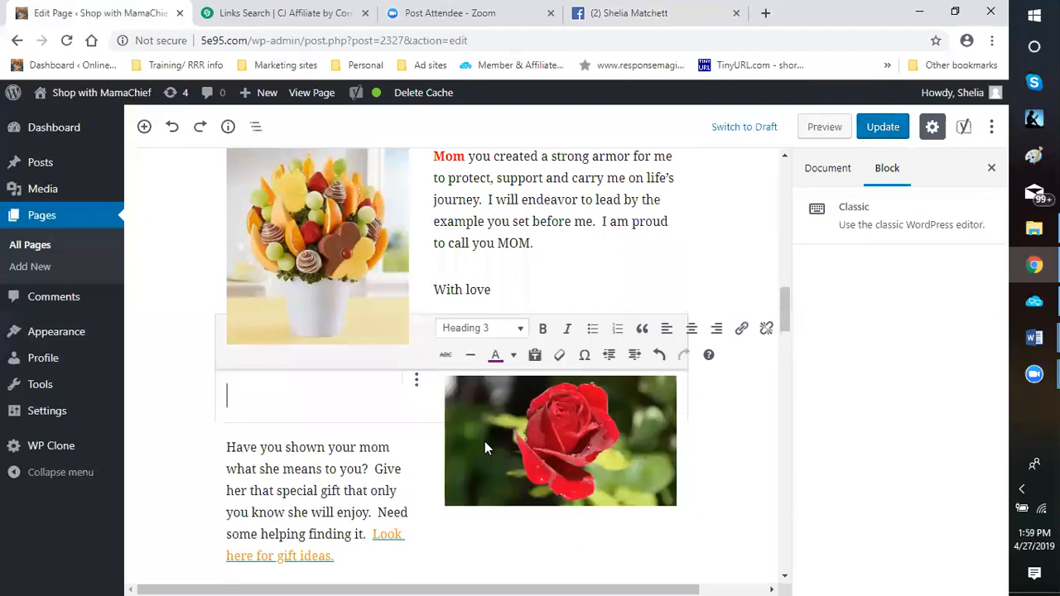
left_click(568, 330)
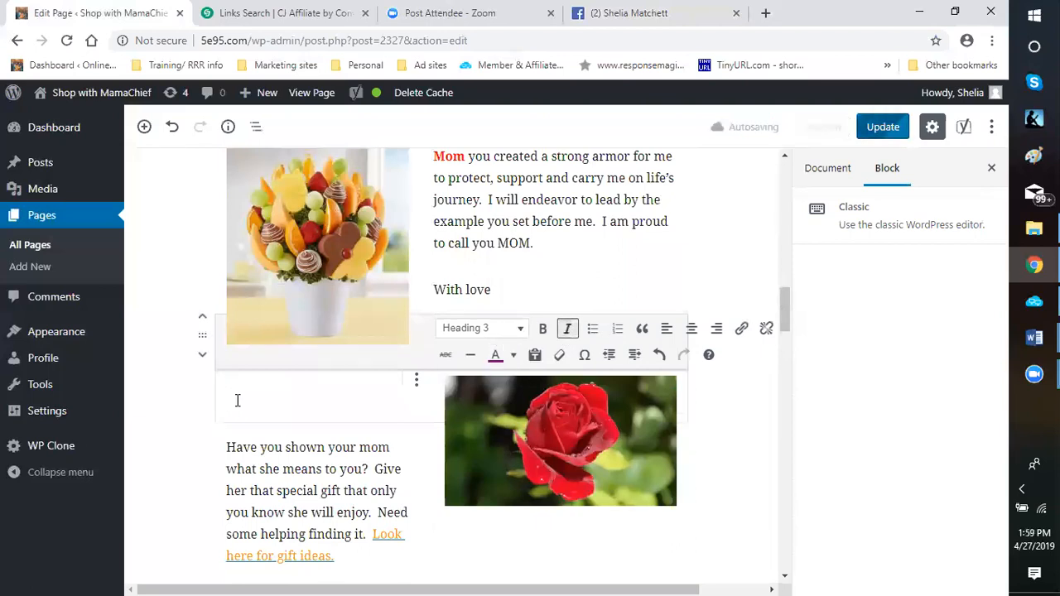
Try "What" as the italic Heading 3 text, look at the text color choices and erase the text
type("What")
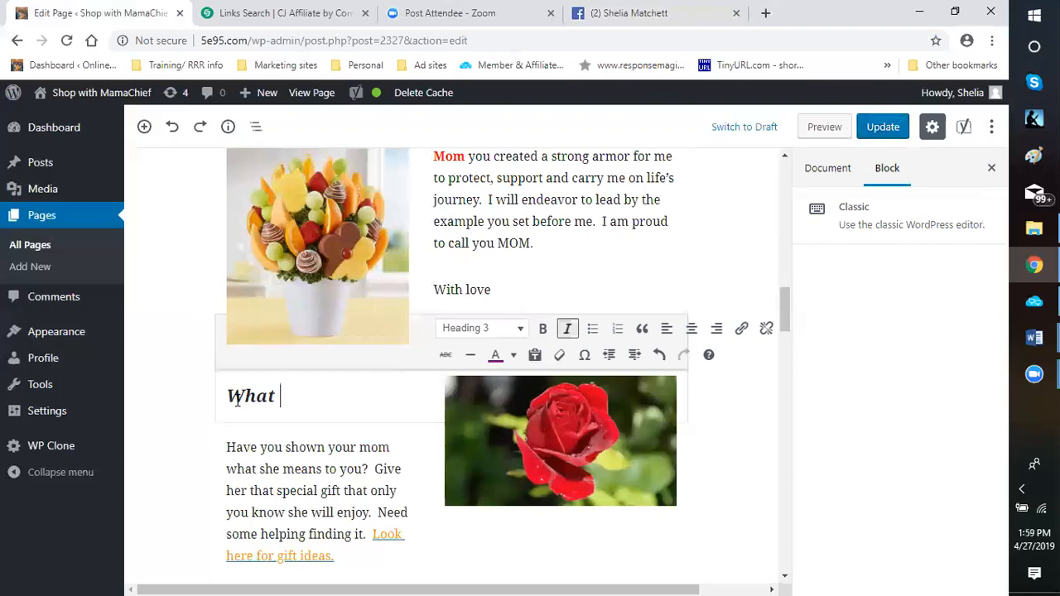
key("BackSpace")
key("BackSpace")
key("BackSpace")
key("BackSpace")
left_click(513, 356)
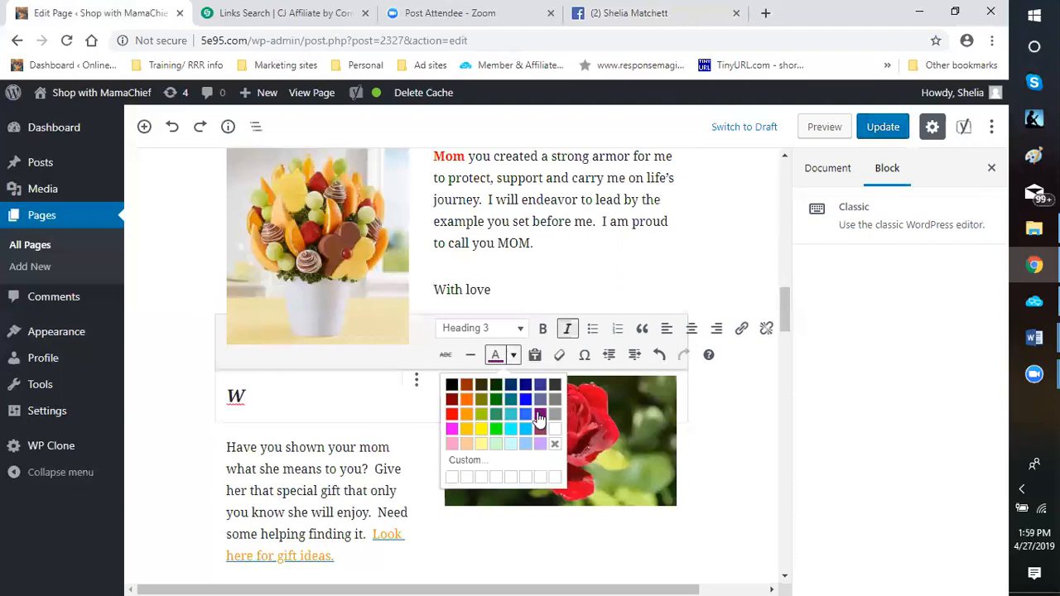
left_click(278, 420)
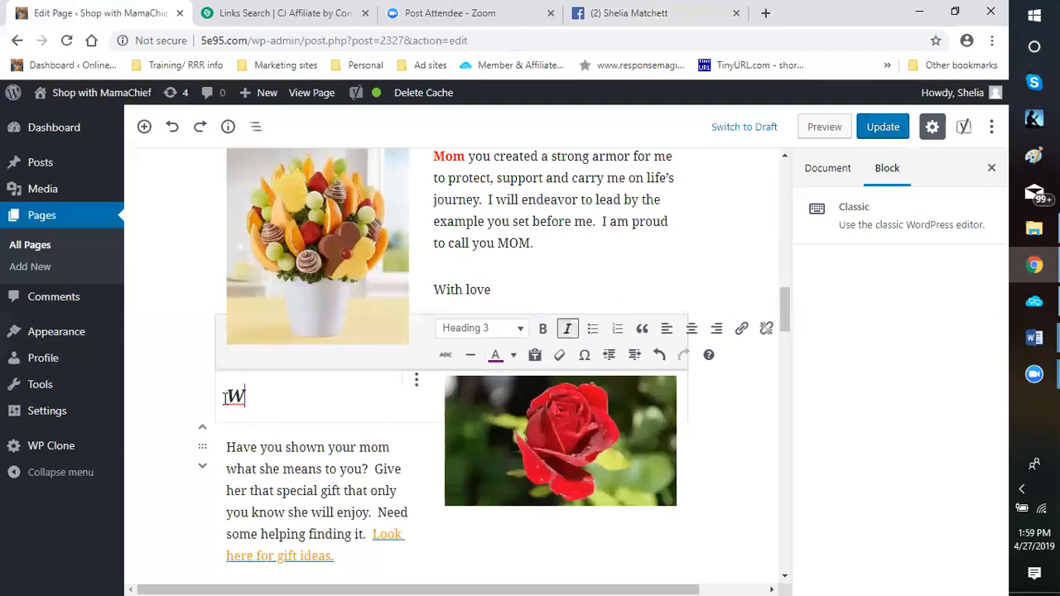
key("BackSpace")
type("What")
key("BackSpace")
key("BackSpace")
key("BackSpace")
key("BackSpace")
key("BackSpace")
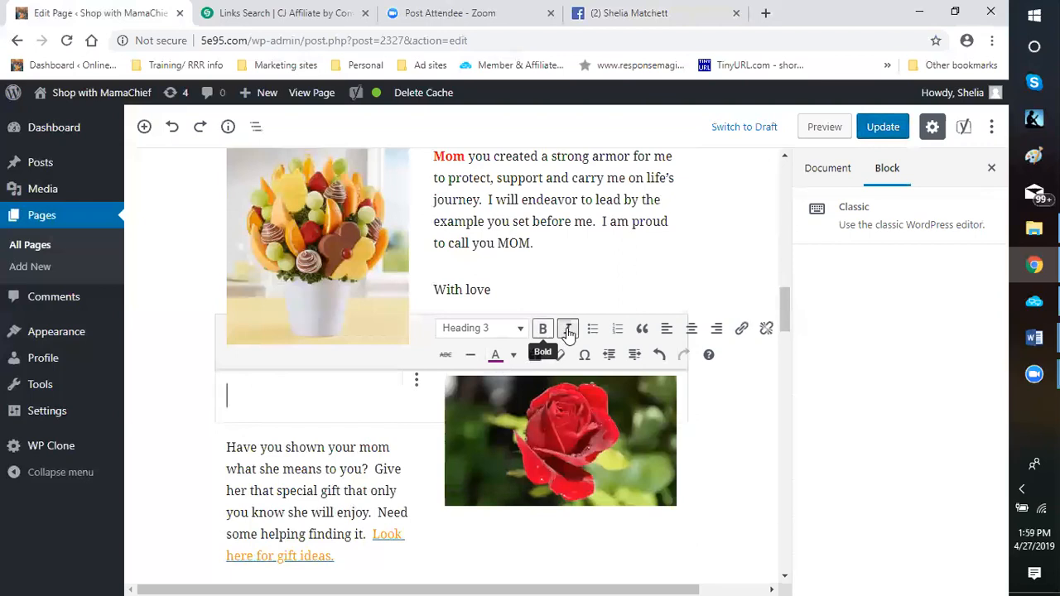
Apply the purple text color to the empty Heading 3, test it with "What", erase the word and turn on italics
left_click(496, 356)
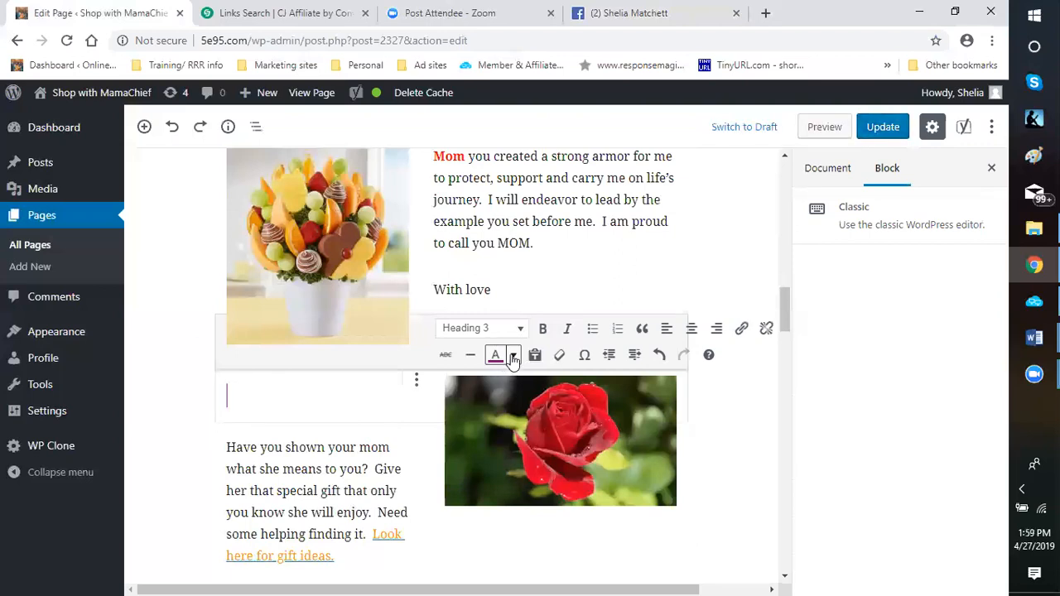
type("What")
key("BackSpace")
key("BackSpace")
key("BackSpace")
key("BackSpace")
left_click(568, 334)
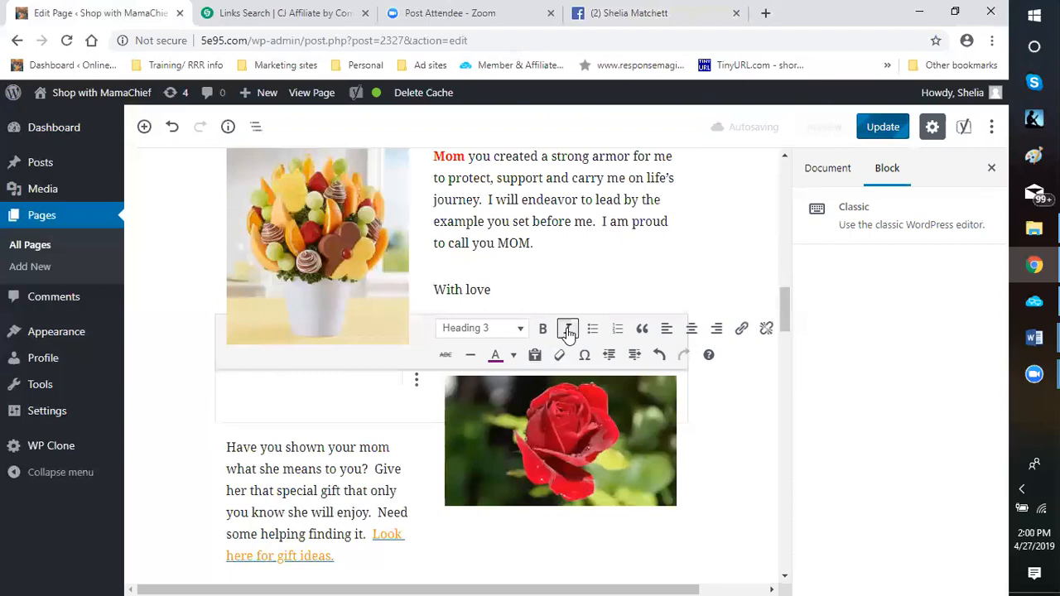
Enter "What Have You Done For Your Mom Lately" as the purple italic Heading 3 in the Classic block
type("What")
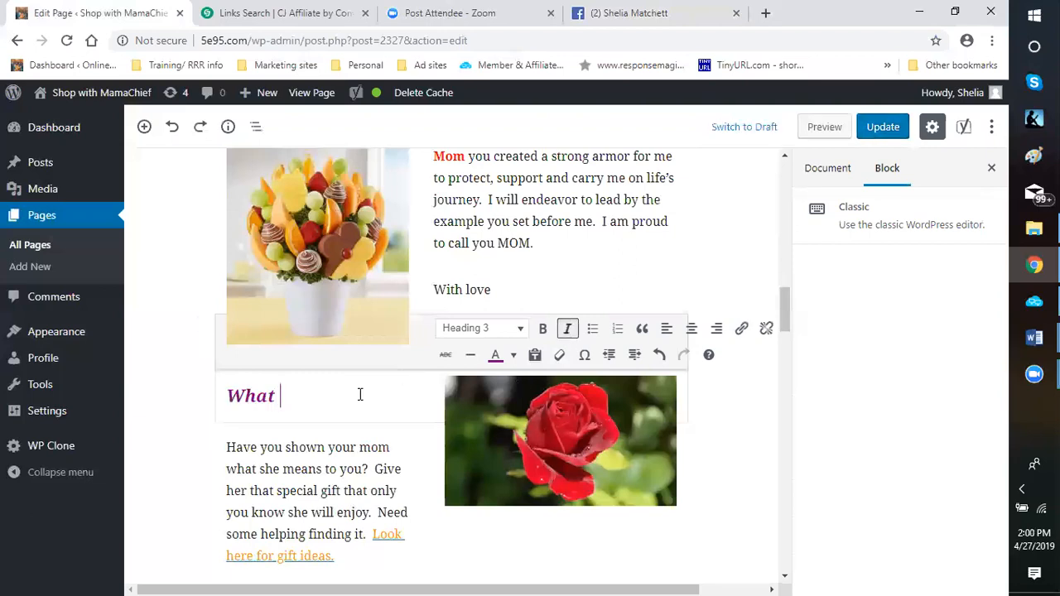
type(" Have You")
type("Done For ")
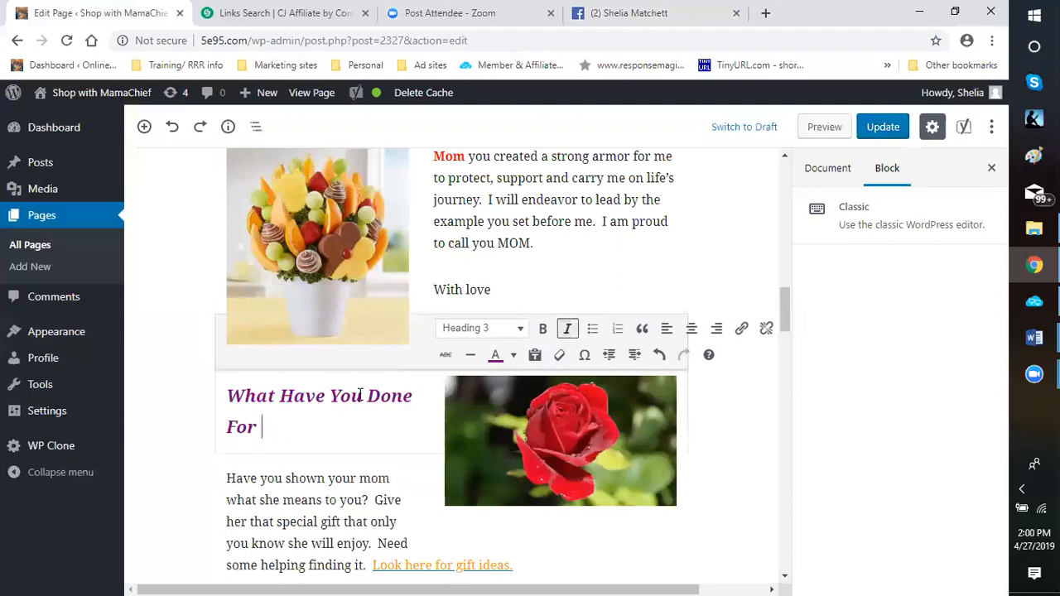
type("Your Mom")
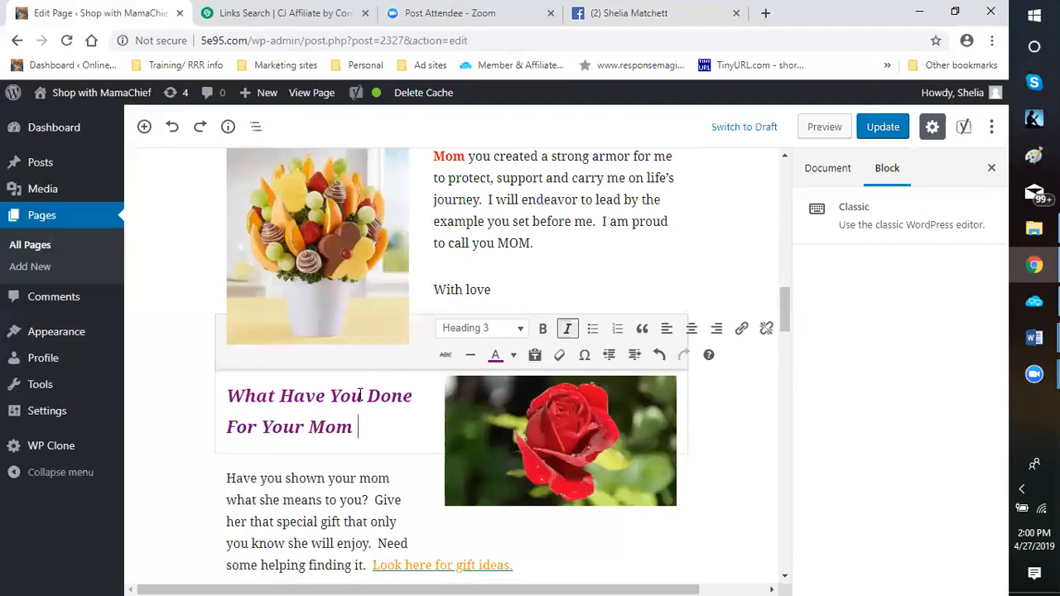
type(" Lately")
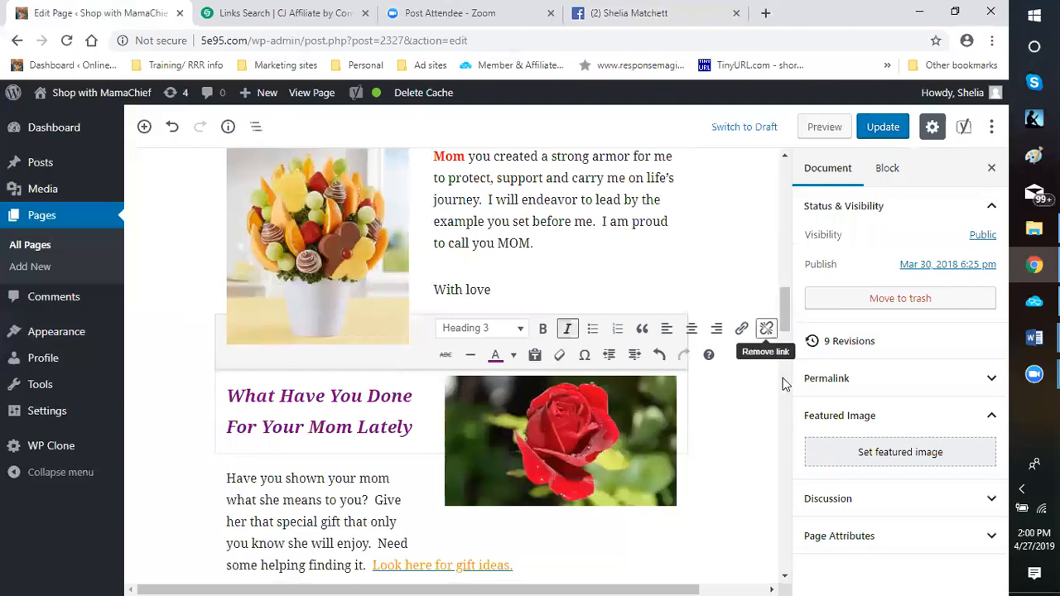
Shrink the fruit bouquet image beside the "Mom you created a strong armor" paragraph to 181 by 198 pixels
scroll(762, 390, "down", 7)
scroll(735, 360, "up", 4)
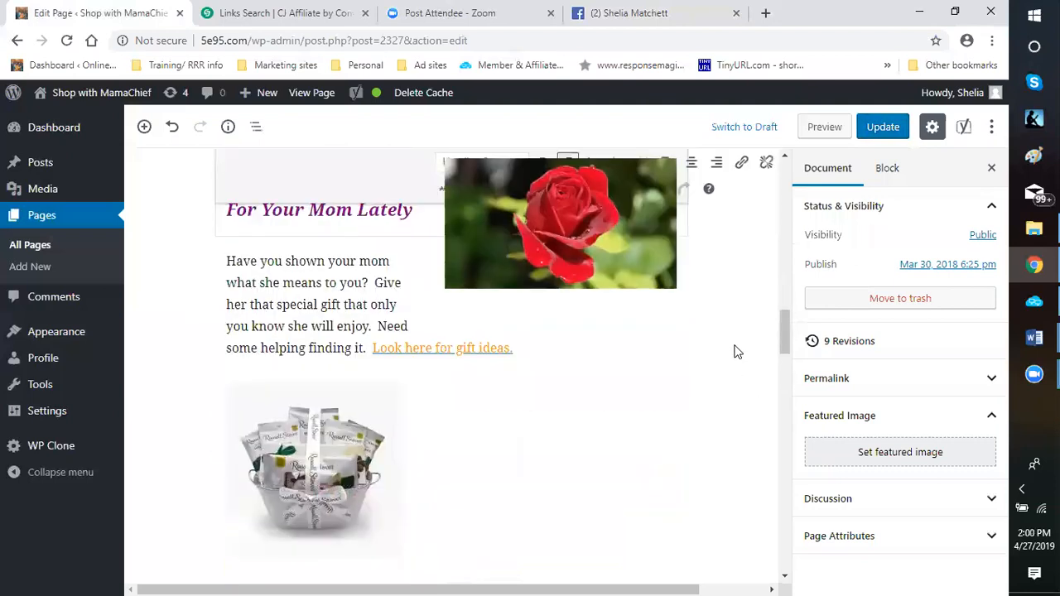
scroll(733, 361, "up", 3)
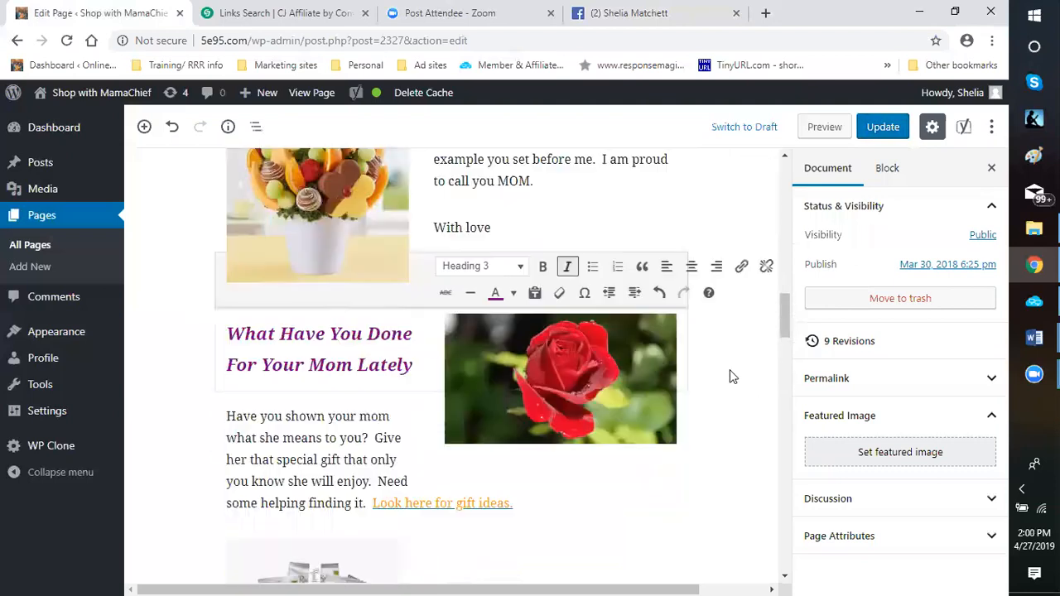
left_click(233, 300)
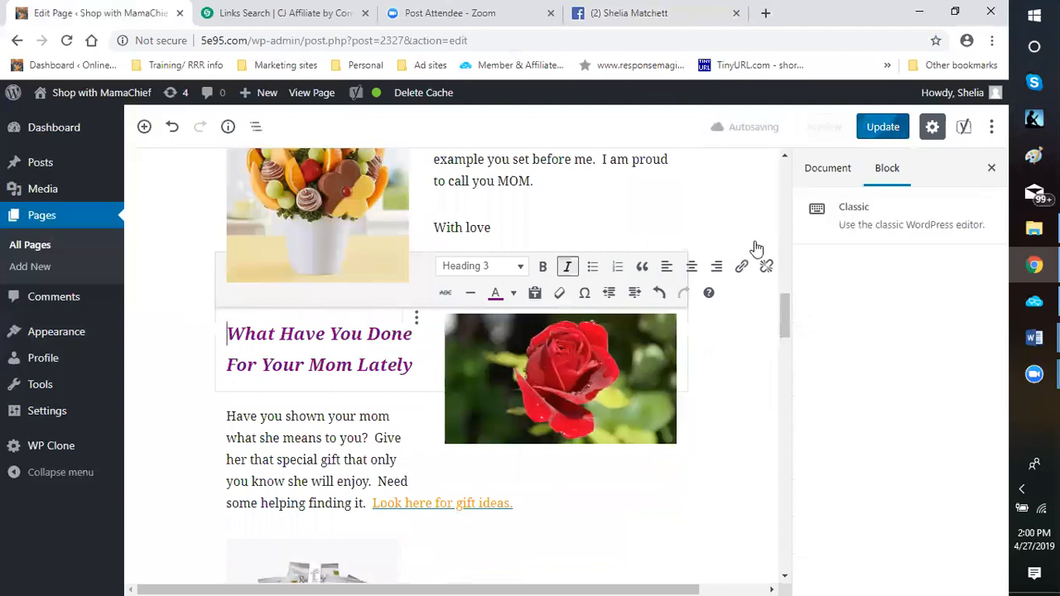
left_click(344, 239)
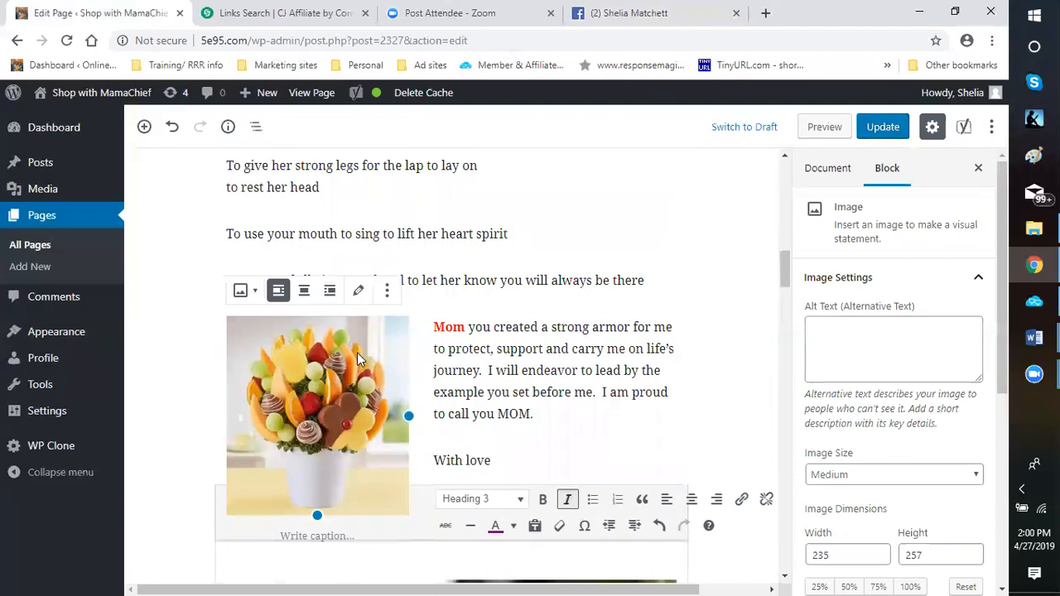
scroll(357, 353, "down", 1)
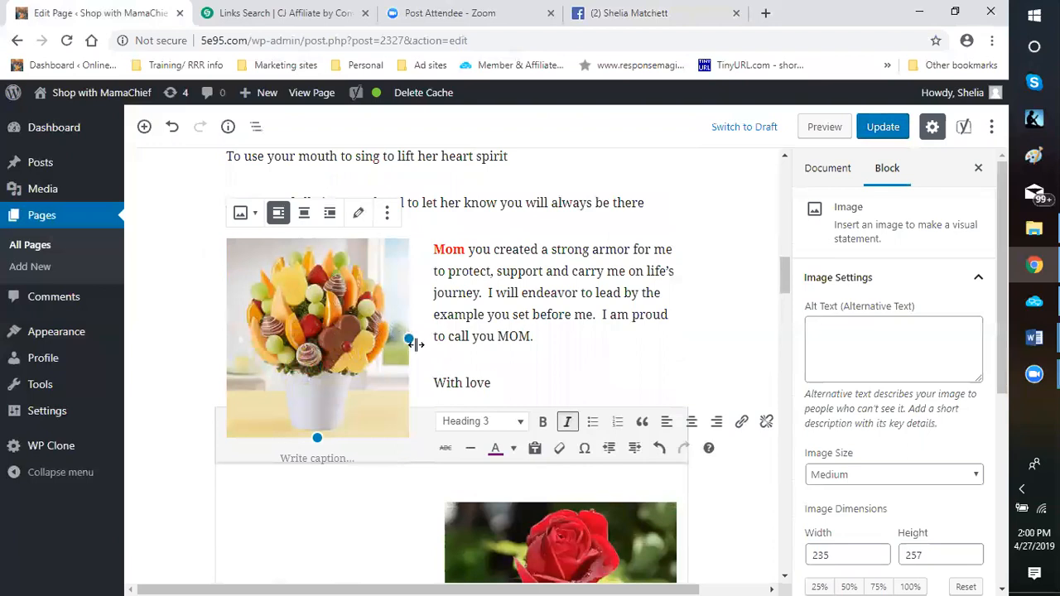
left_click_drag(408, 338, 367, 315)
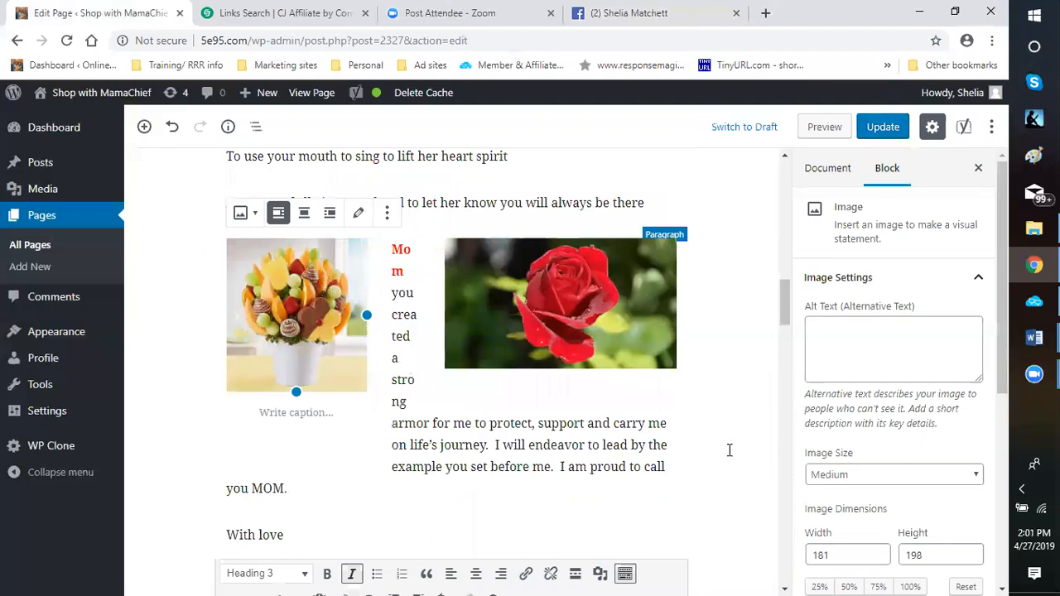
Convert the Classic block holding the purple heading to regular blocks and select all of the heading's text
scroll(736, 434, "down", 5)
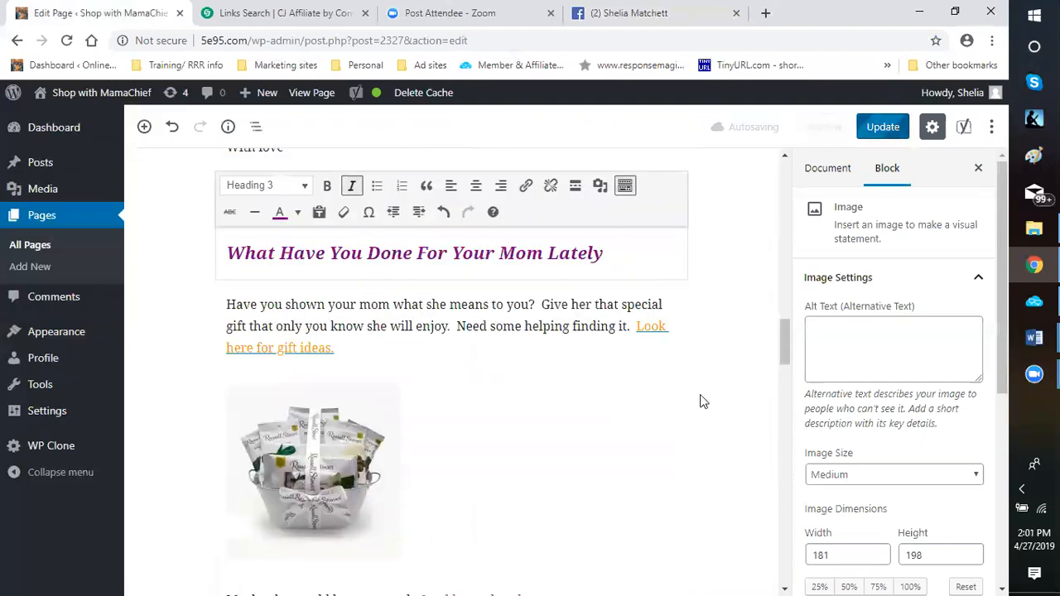
scroll(669, 279, "up", 2)
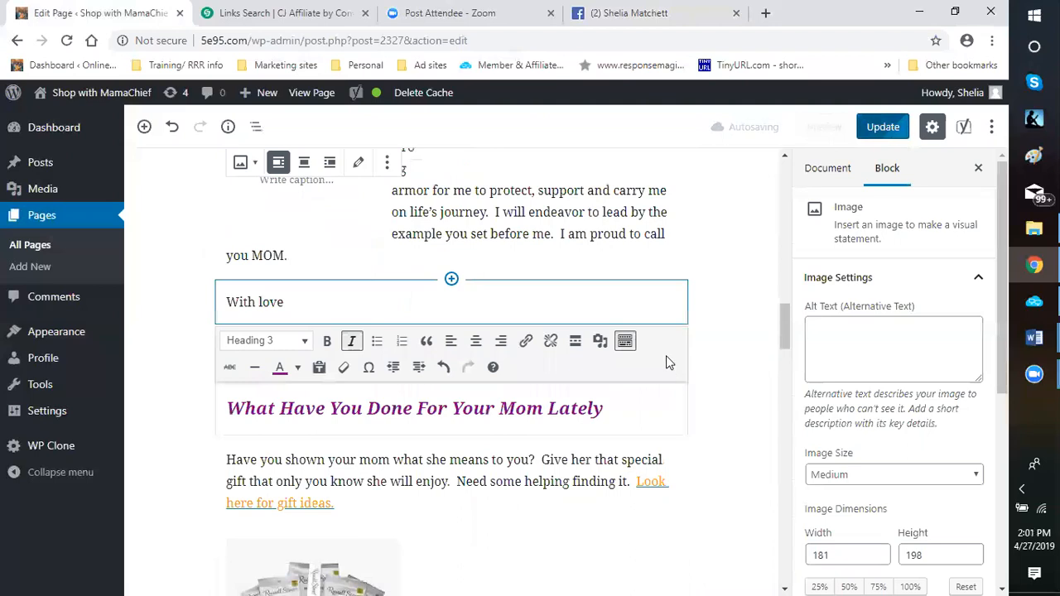
left_click(670, 359)
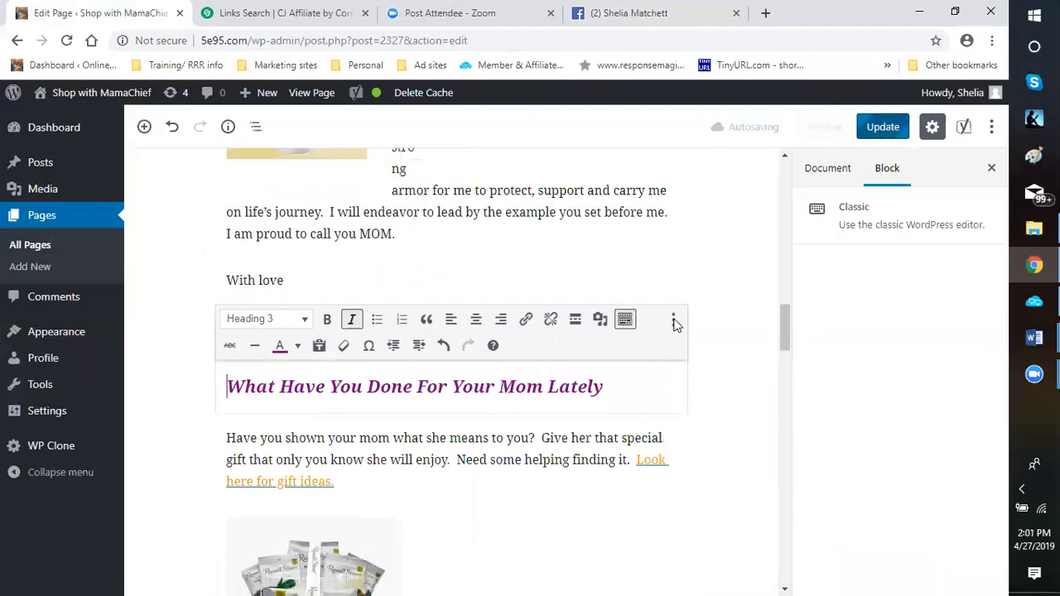
left_click(674, 323)
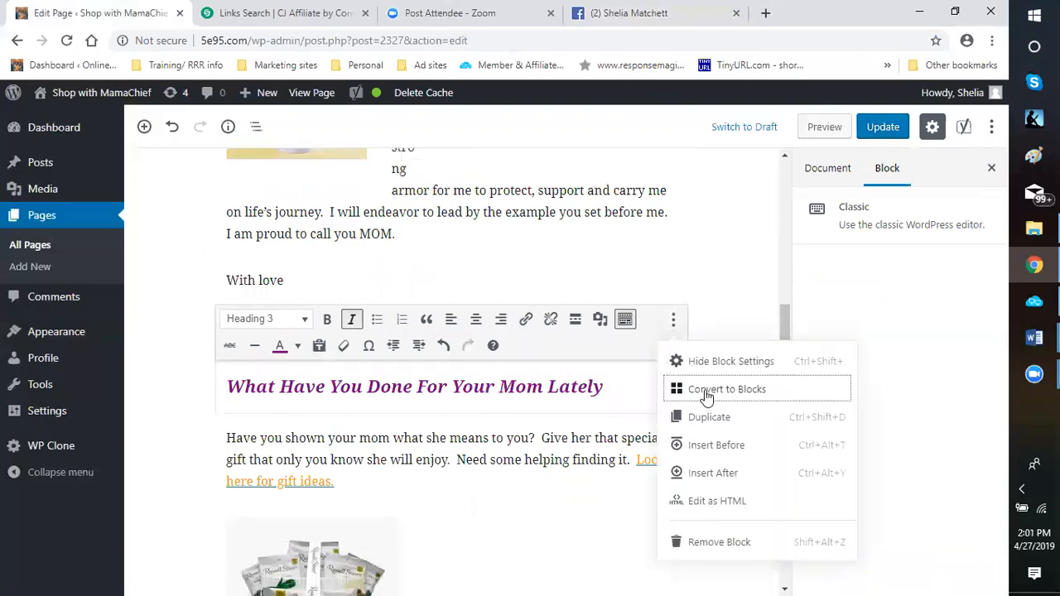
left_click(705, 395)
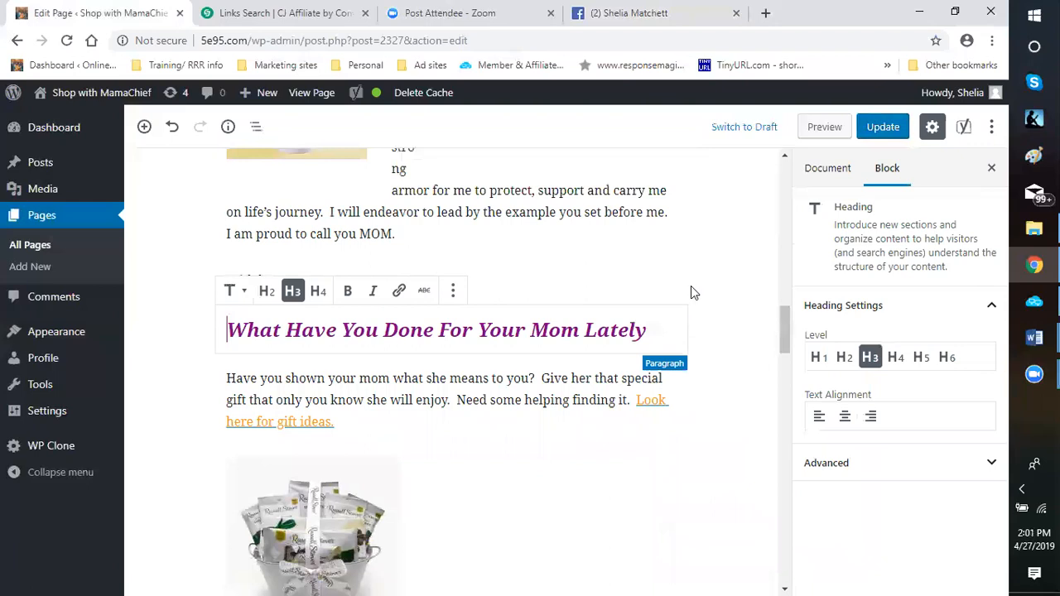
key("ctrl+a")
Center-align the red rose image beside the fruit bouquet and move the selection to the bouquet image
scroll(684, 307, "up", 3)
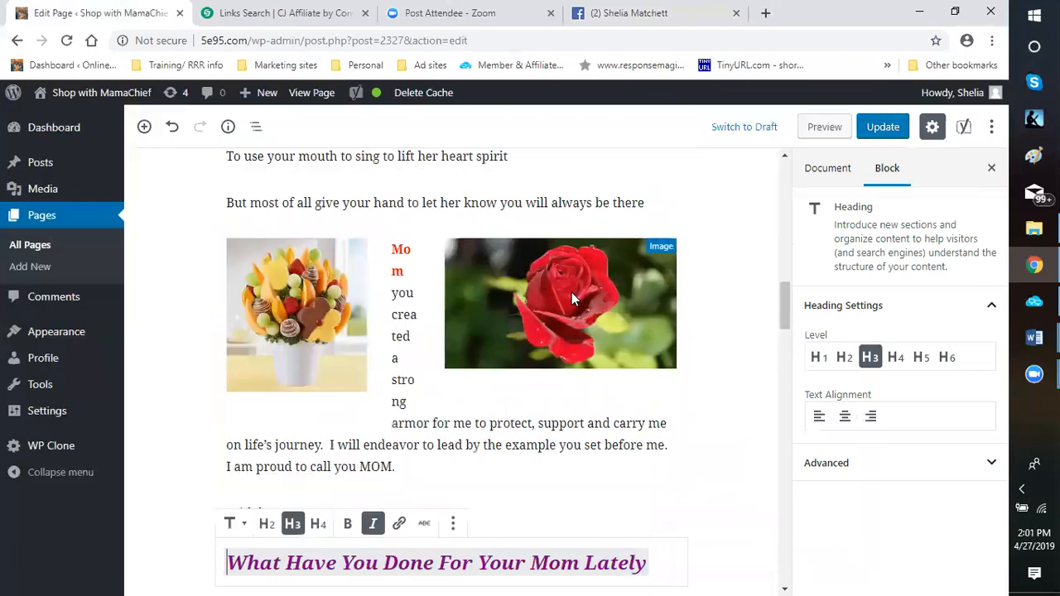
left_click(567, 291)
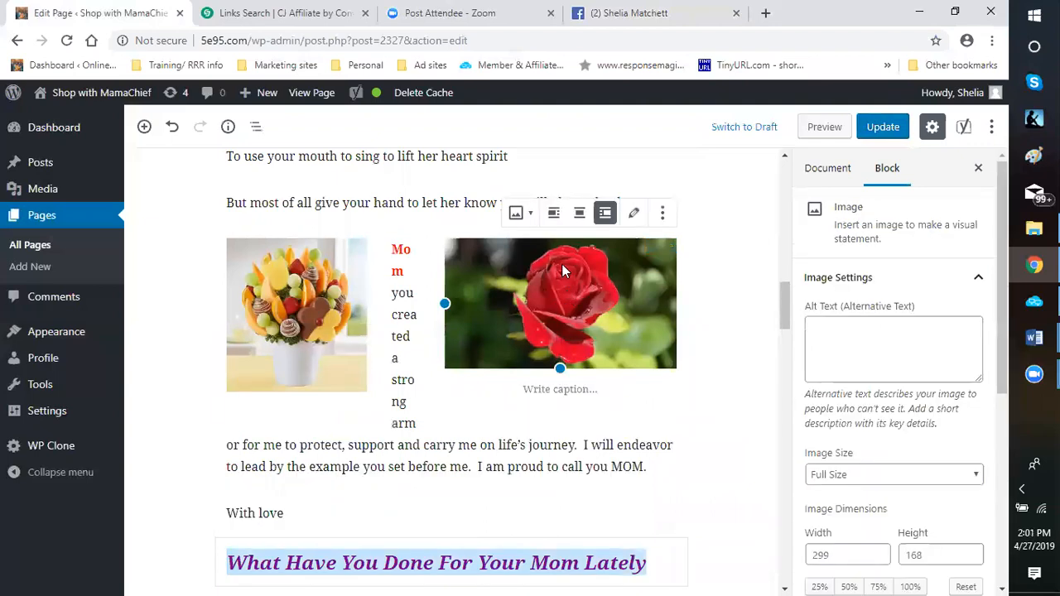
left_click(579, 215)
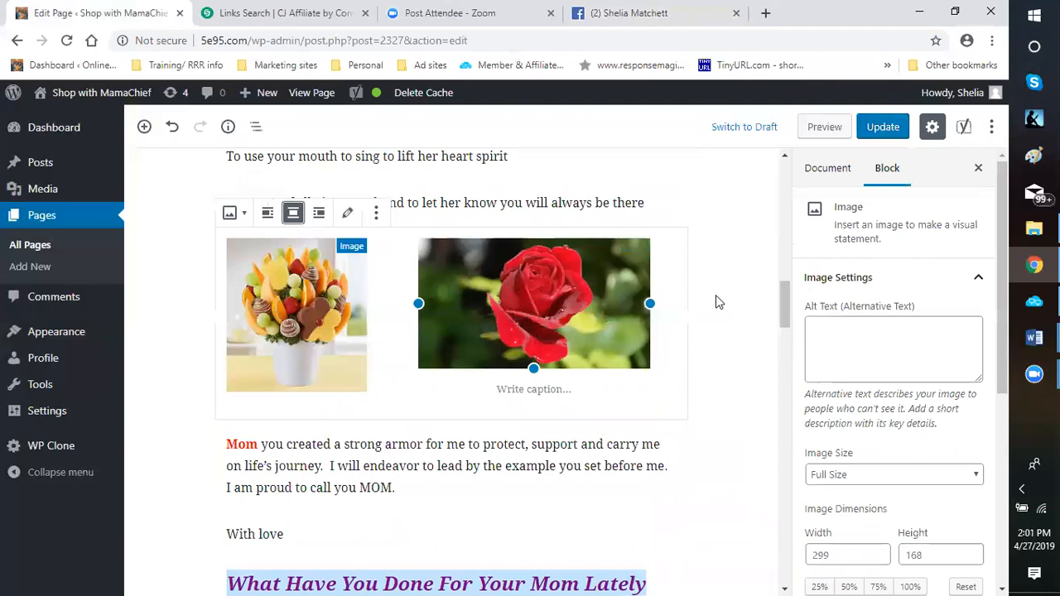
key("Up")
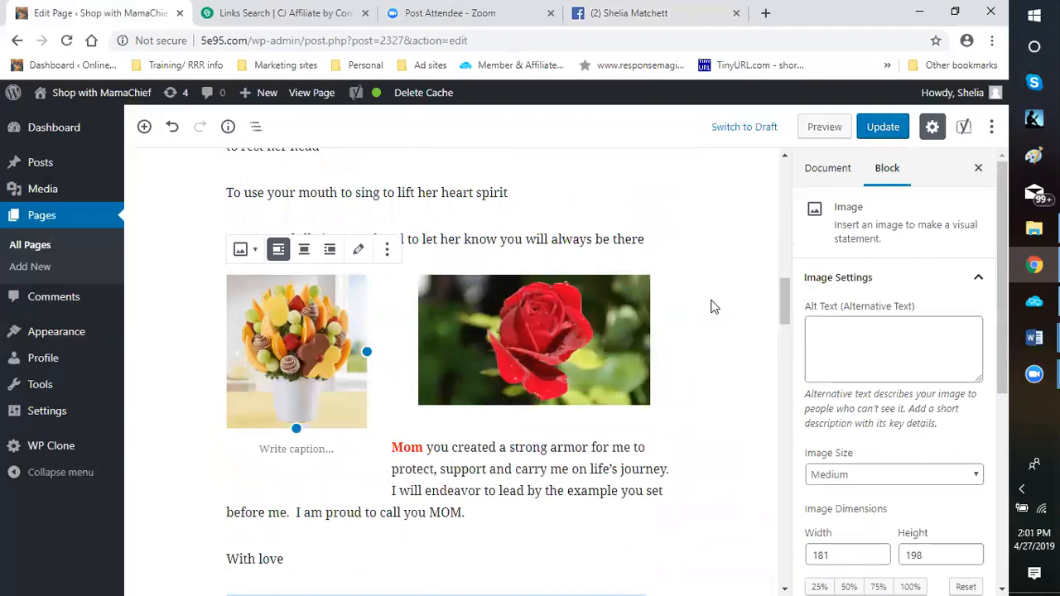
Review the page layout from the bouquet and rose images down to the gift basket image below the heading
scroll(715, 307, "down", 1)
scroll(364, 421, "up", 2)
scroll(405, 358, "down", 2)
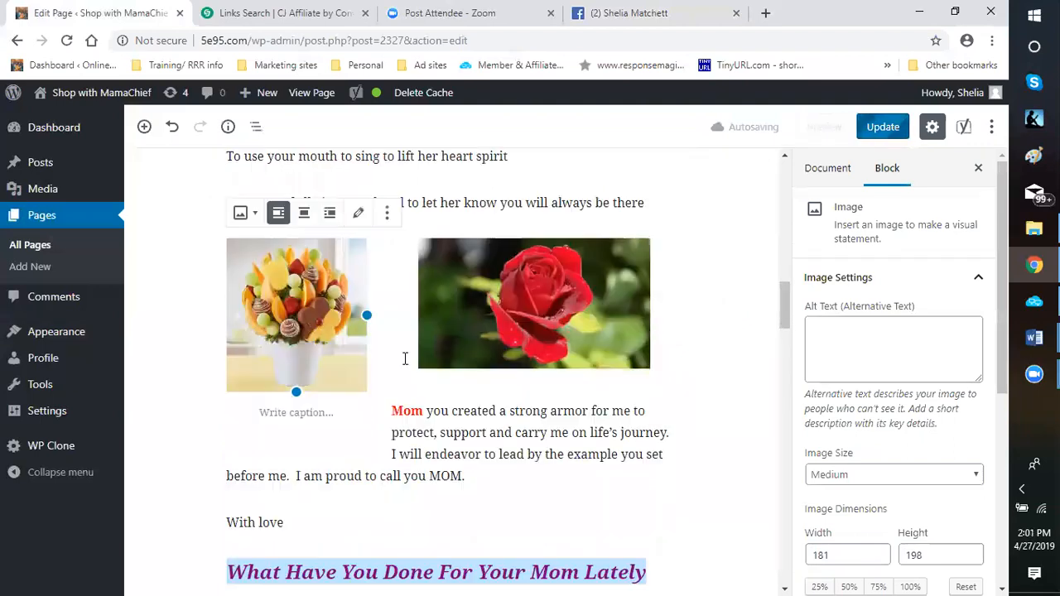
scroll(359, 360, "down", 4)
scroll(360, 357, "down", 5)
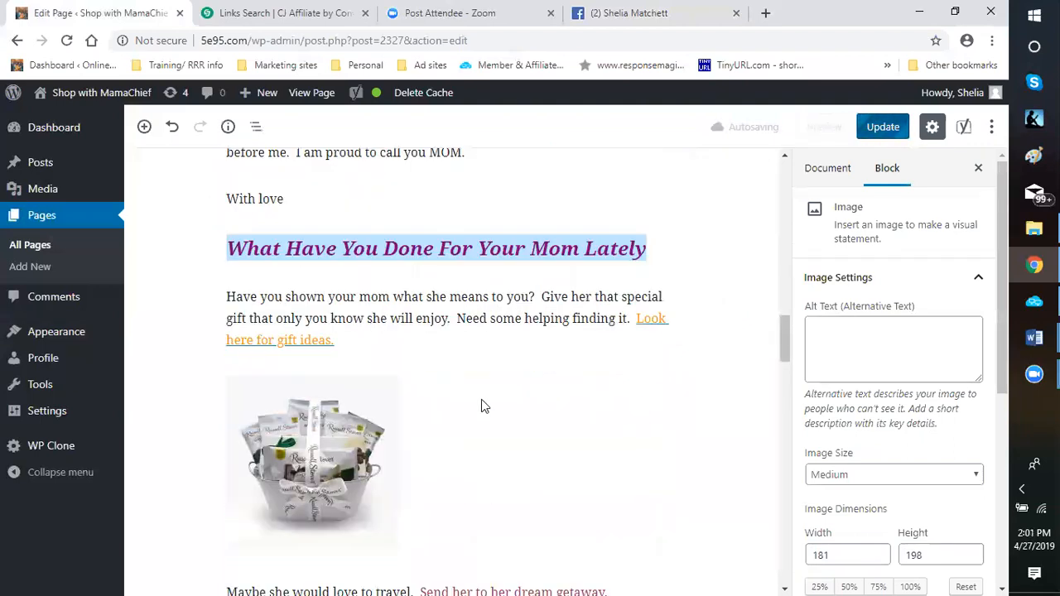
scroll(482, 401, "down", 2)
scroll(481, 402, "up", 5)
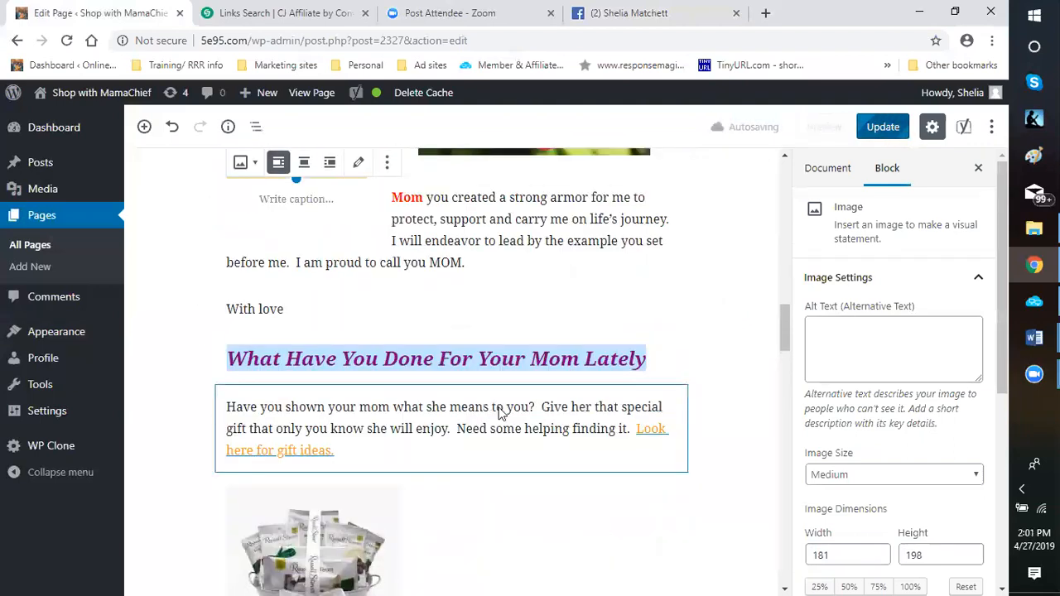
scroll(502, 411, "down", 3)
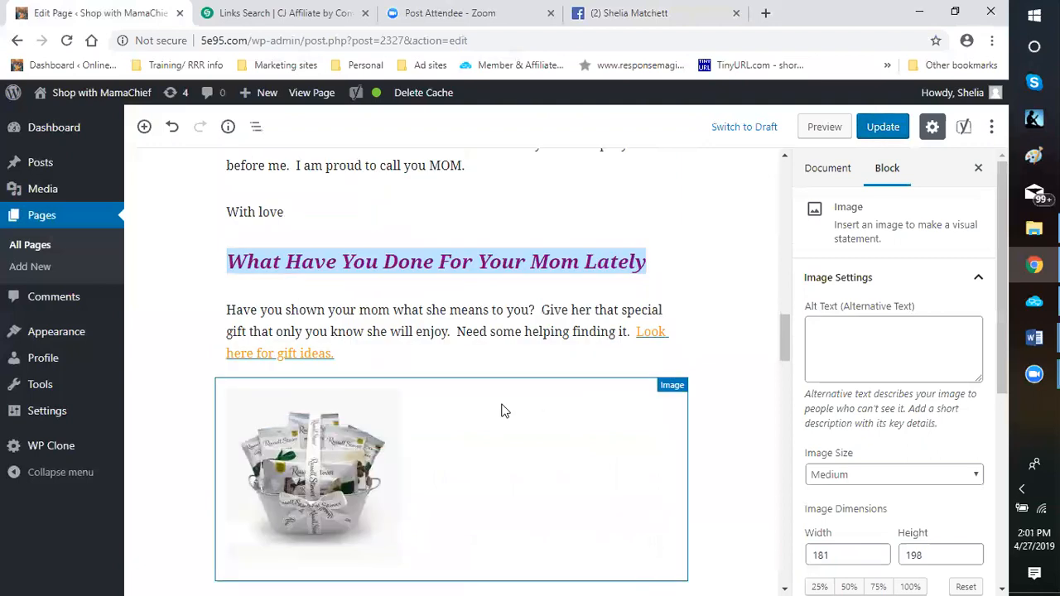
scroll(502, 411, "up", 2)
scroll(456, 386, "up", 6)
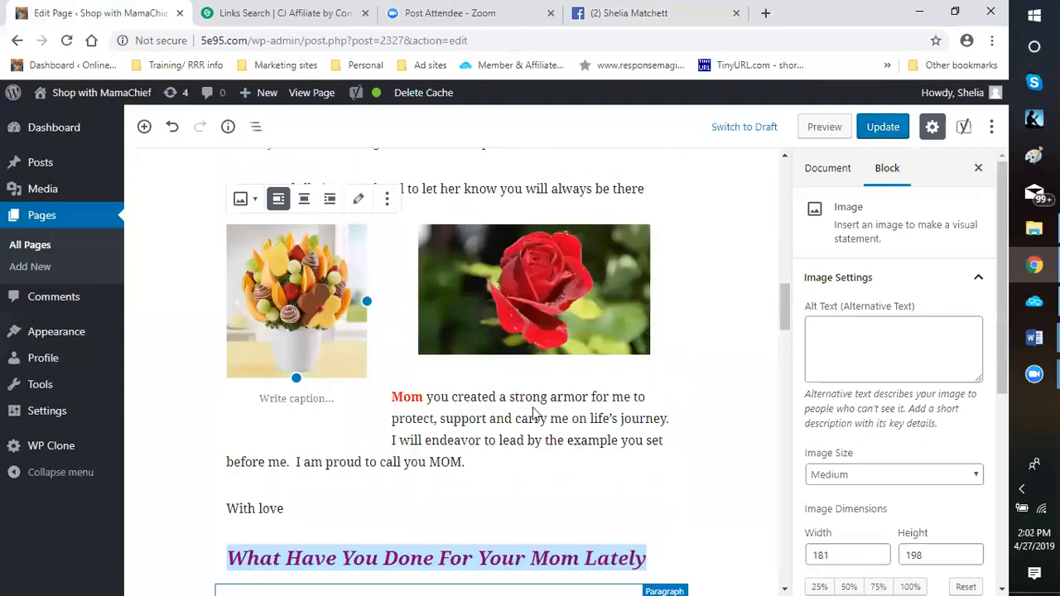
scroll(474, 424, "down", 4)
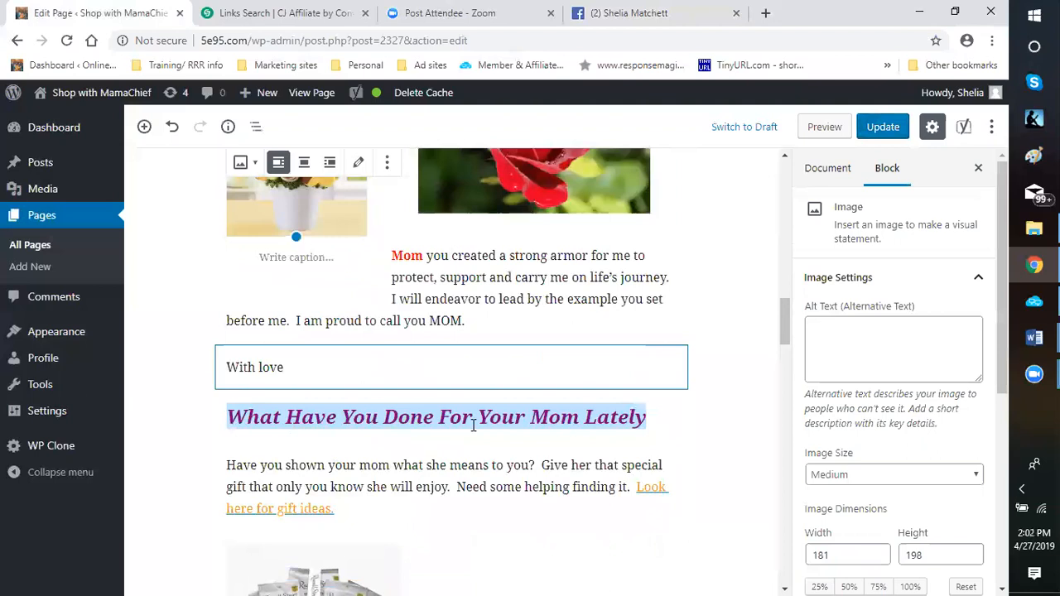
scroll(592, 345, "down", 2)
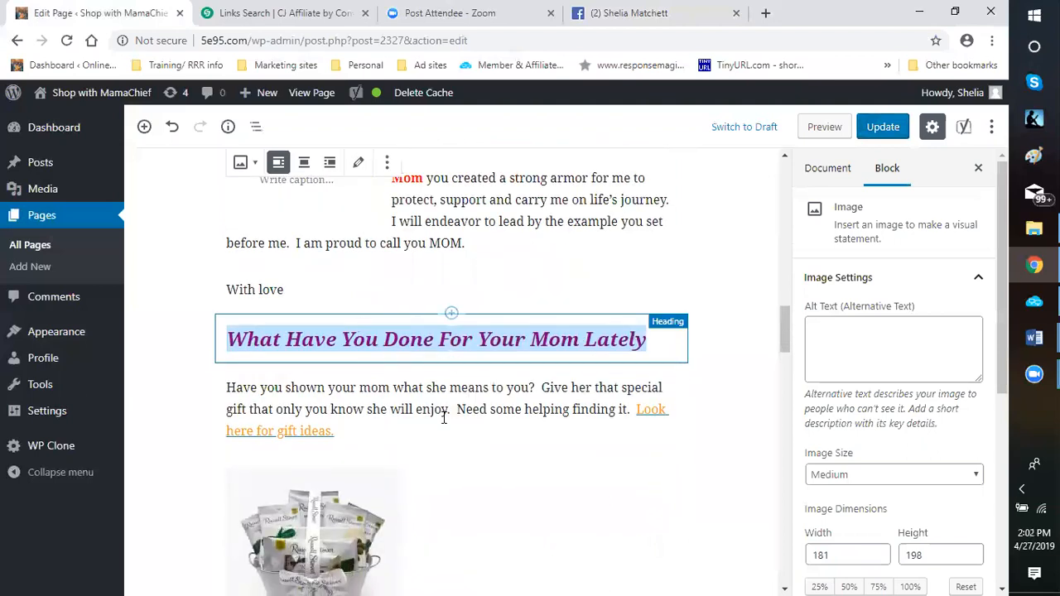
scroll(432, 371, "down", 2)
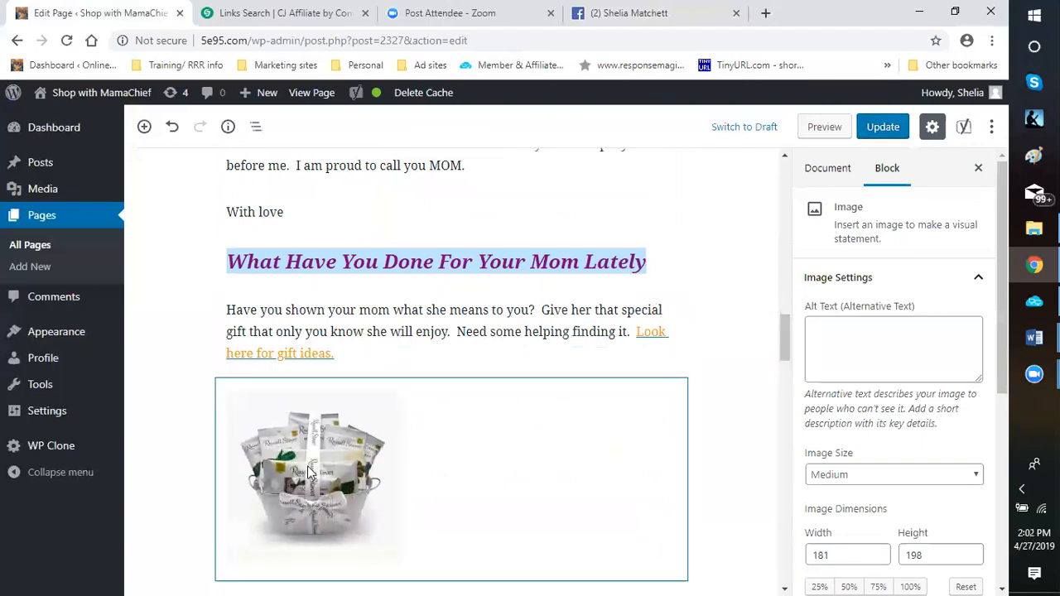
Switch to the CJ Affiliate Links Search page, search for links from the advertiser Russell Stover Chocolates and browse the results
left_click(255, 20)
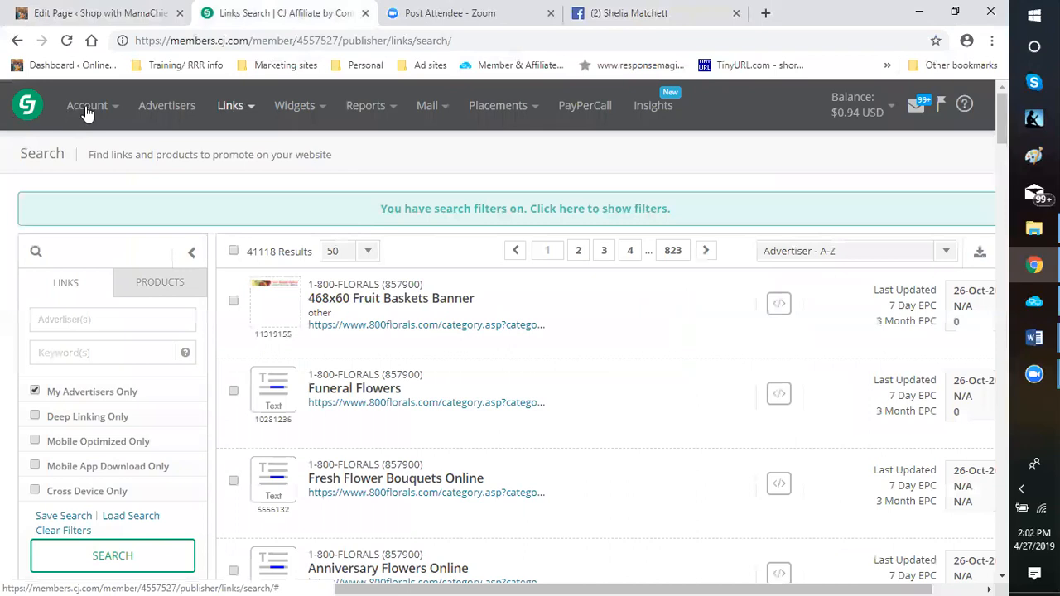
left_click(232, 112)
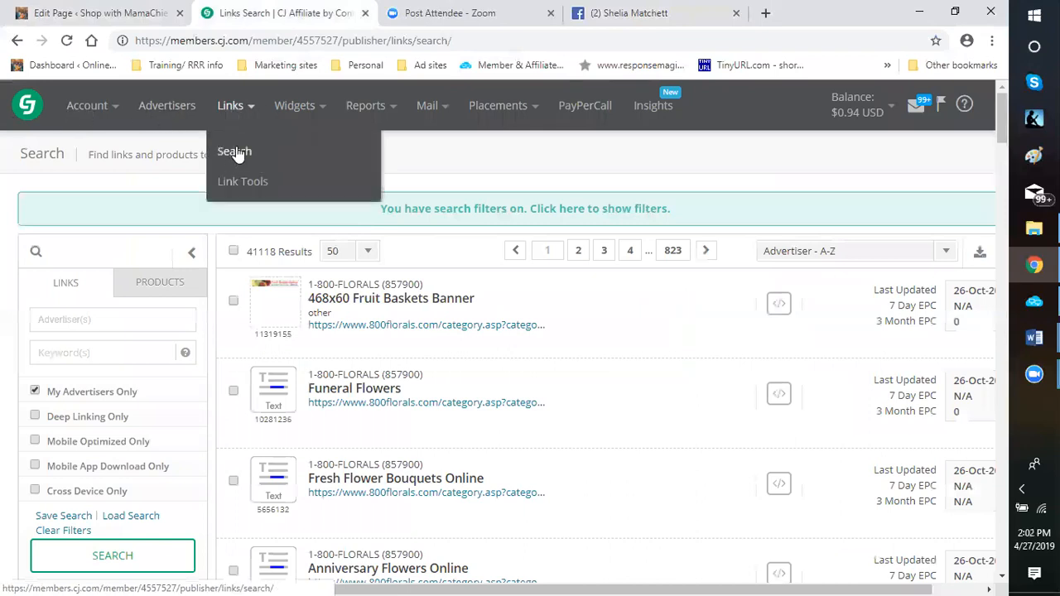
left_click(96, 323)
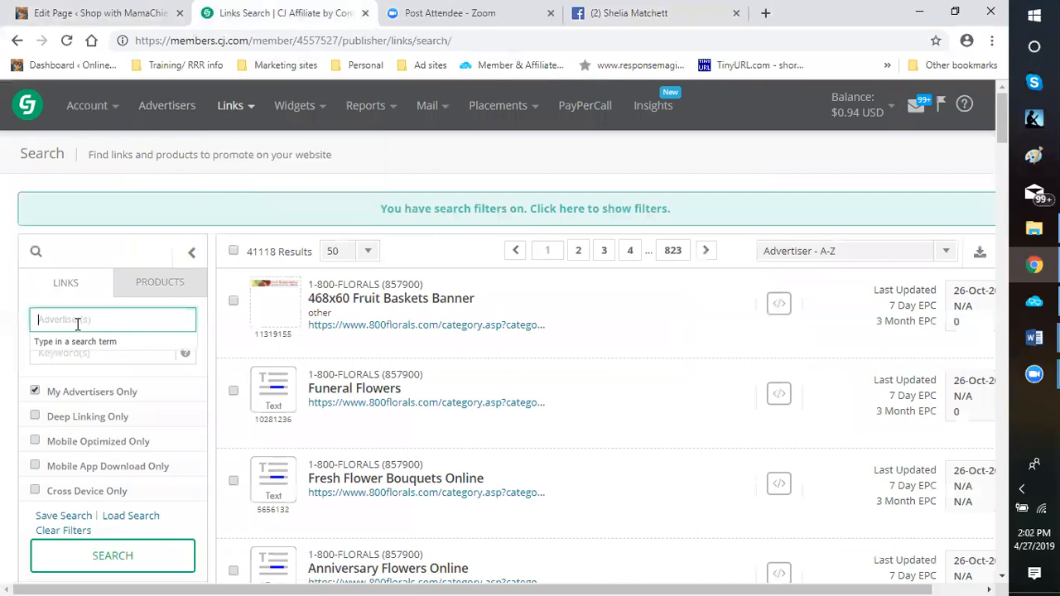
type("R")
type("us")
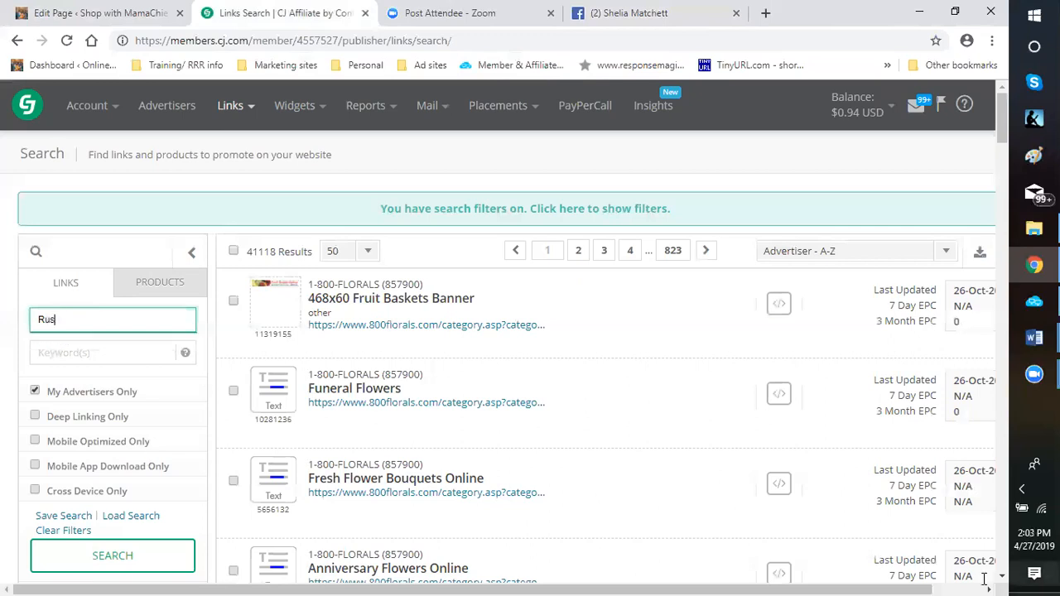
type("se")
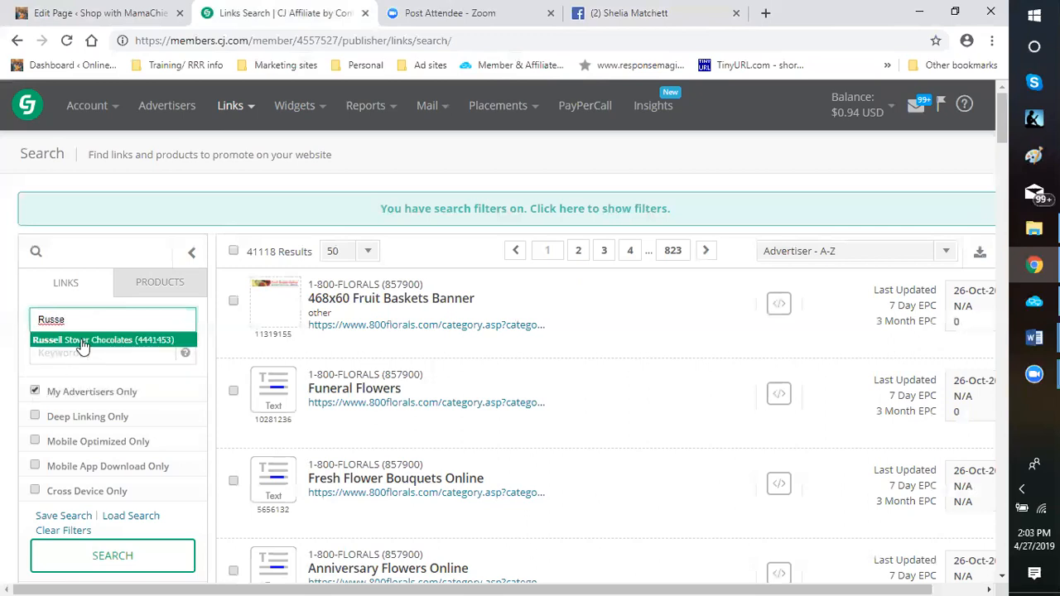
left_click(84, 342)
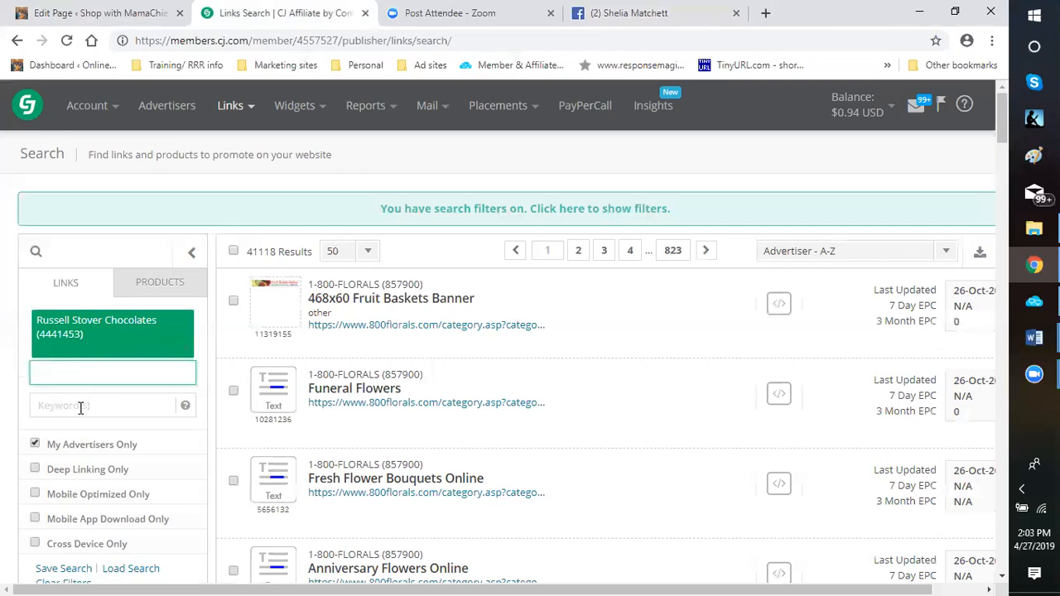
scroll(143, 305, "down", 1)
left_click(110, 536)
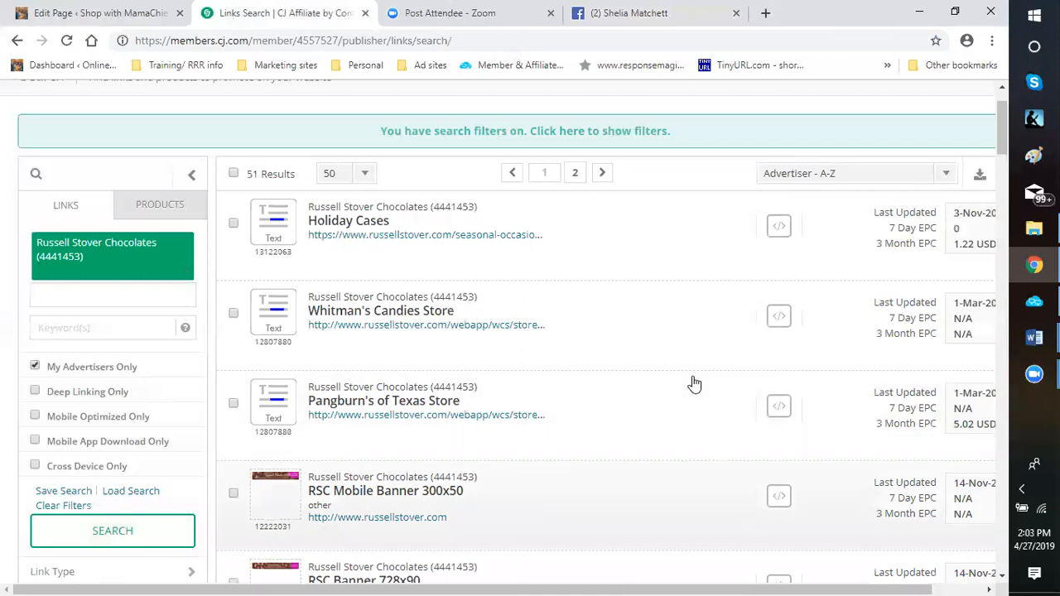
scroll(635, 386, "down", 5)
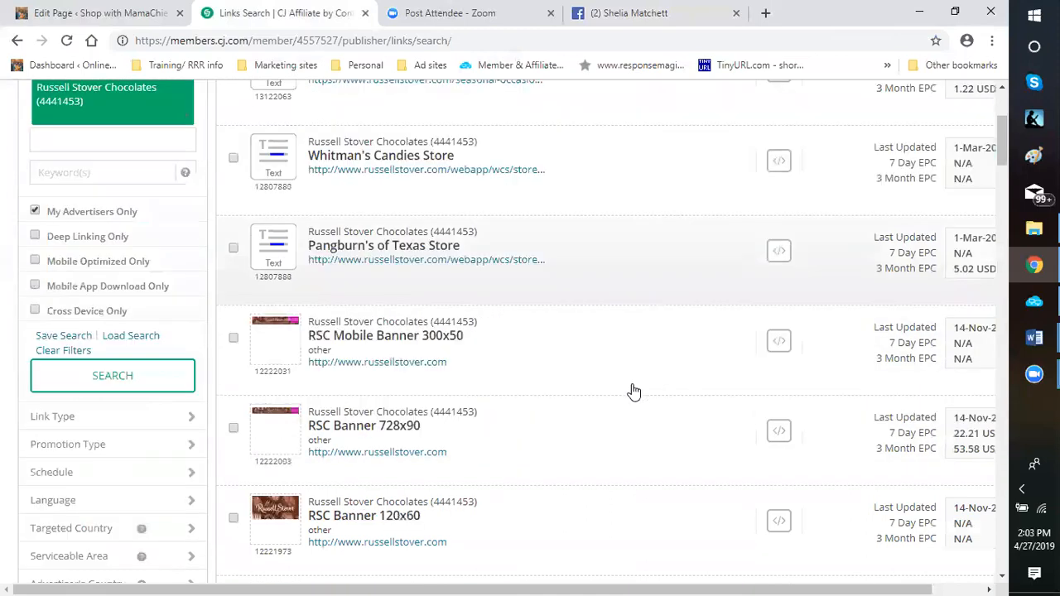
Browse the Russell Stover Chocolates link results for text links and banners suitable for the gift page
scroll(623, 399, "down", 6)
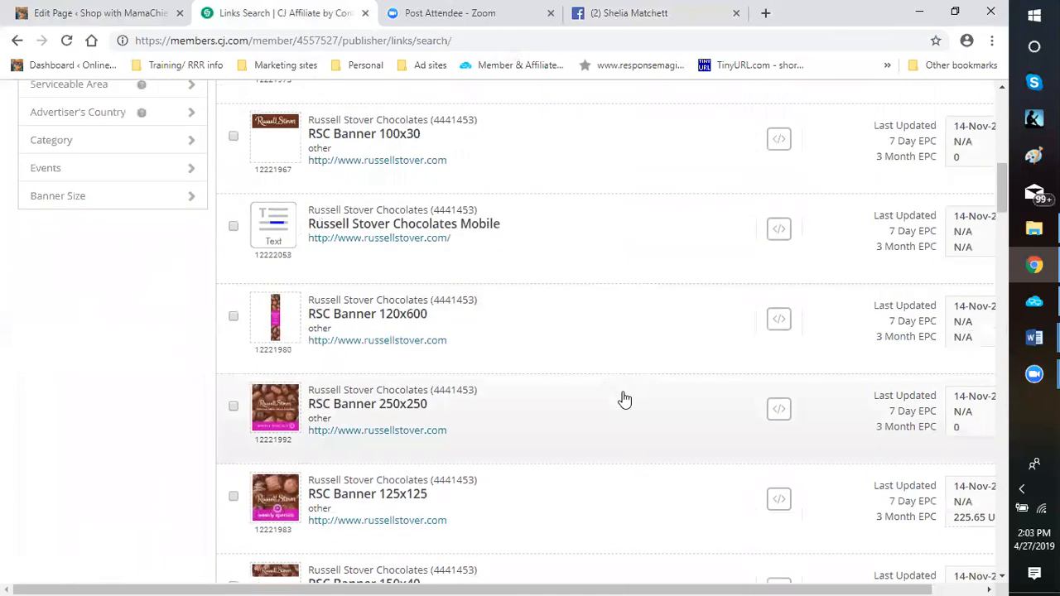
scroll(619, 402, "down", 2)
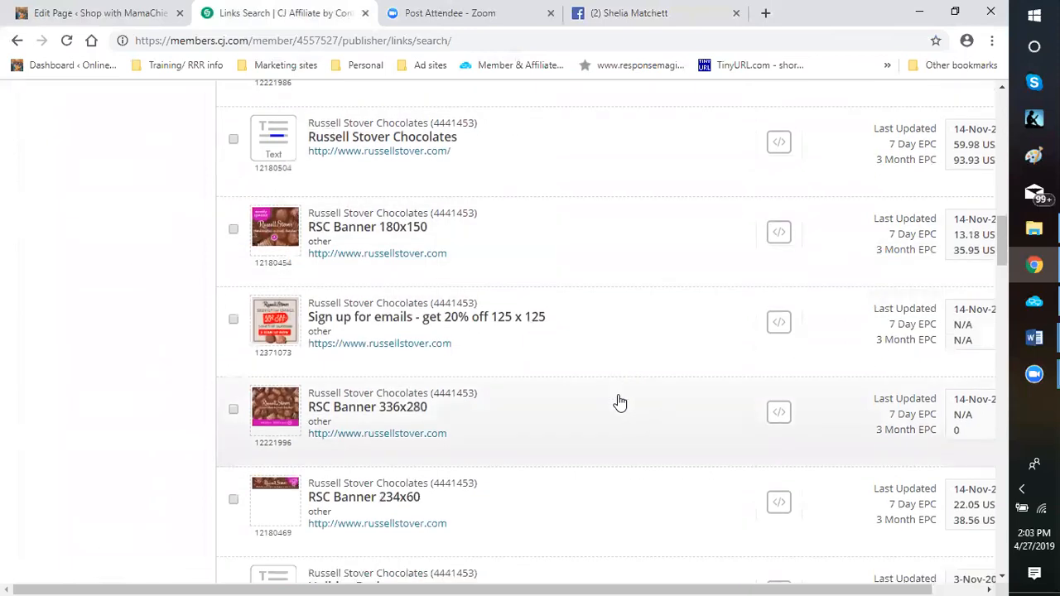
scroll(619, 403, "down", 2)
scroll(728, 347, "up", 1)
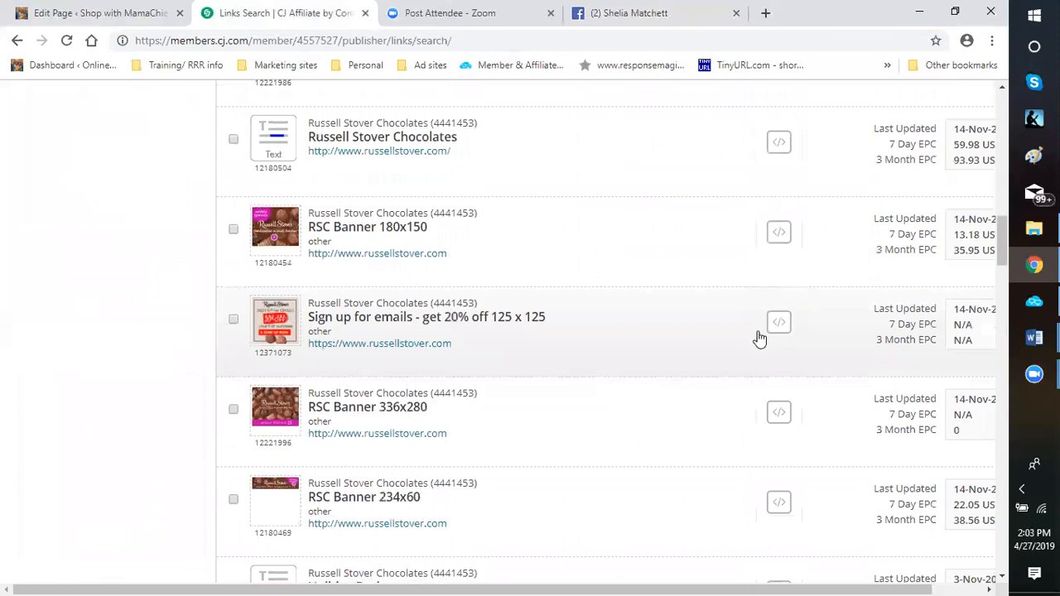
scroll(649, 377, "down", 2)
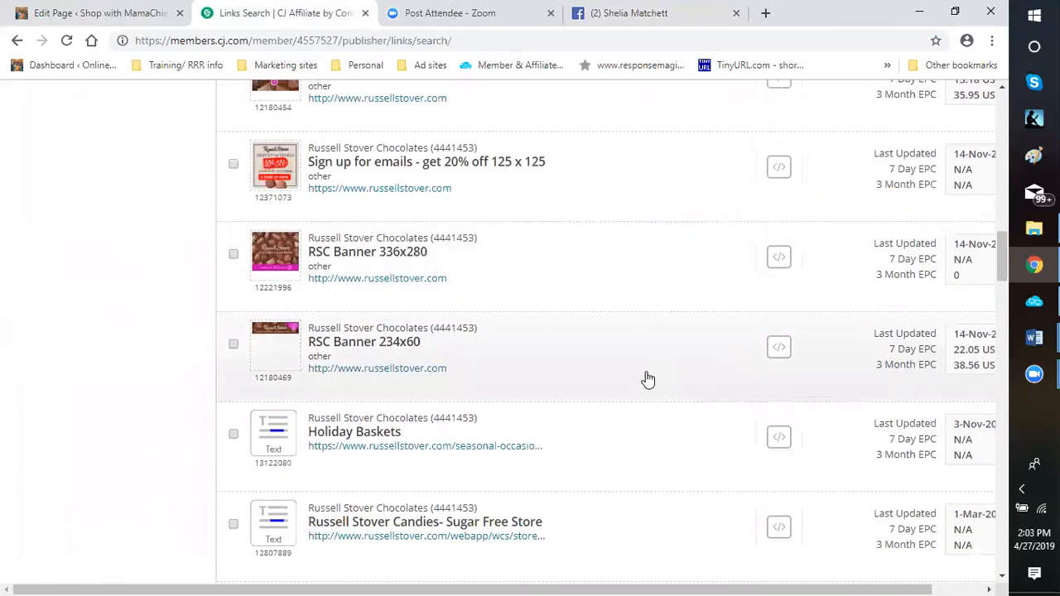
scroll(649, 379, "down", 2)
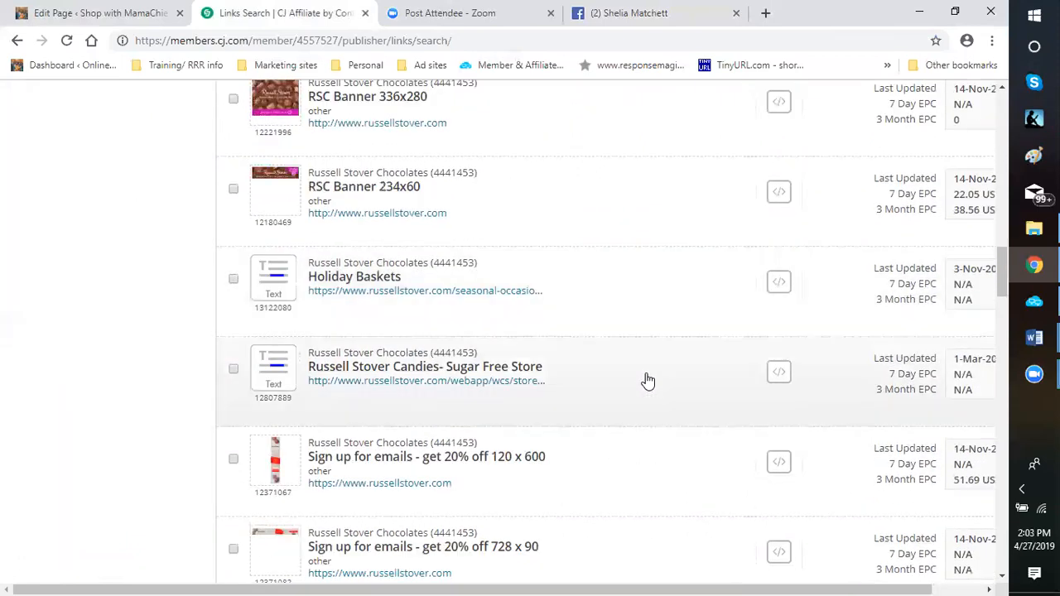
scroll(649, 380, "down", 1)
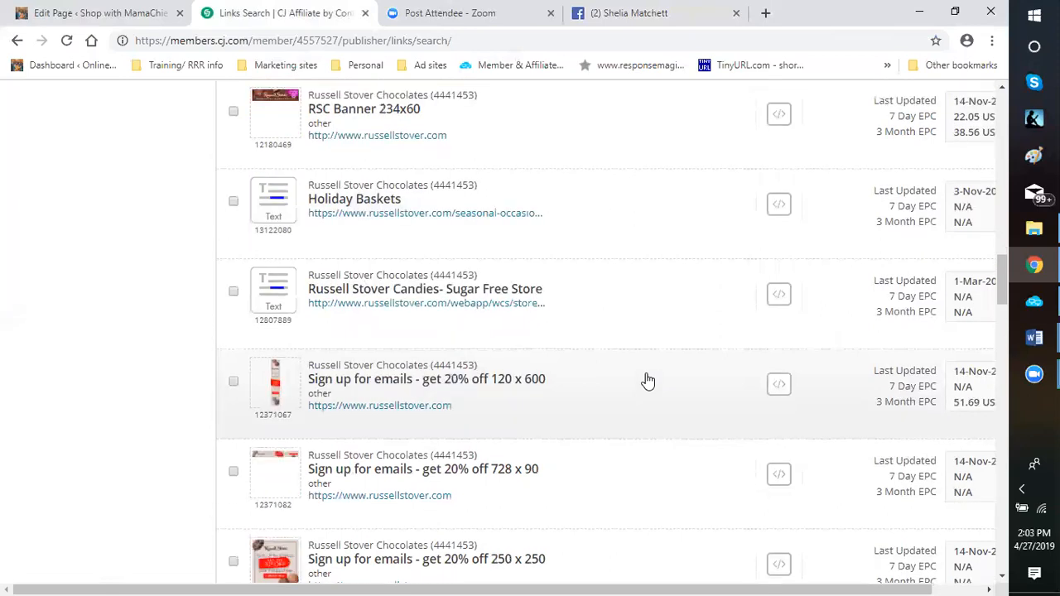
scroll(638, 386, "down", 1)
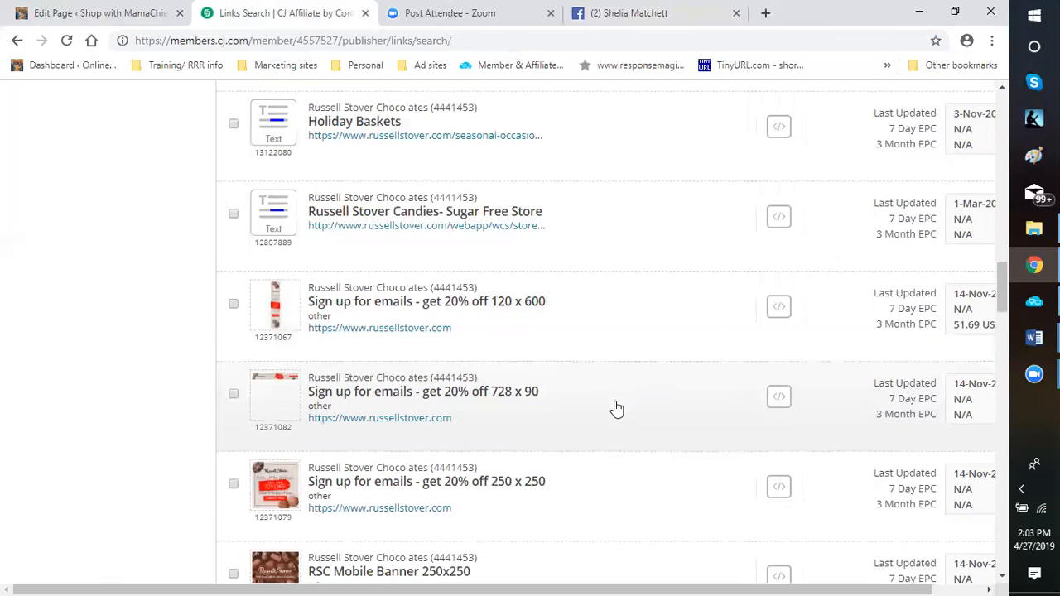
scroll(620, 409, "down", 1)
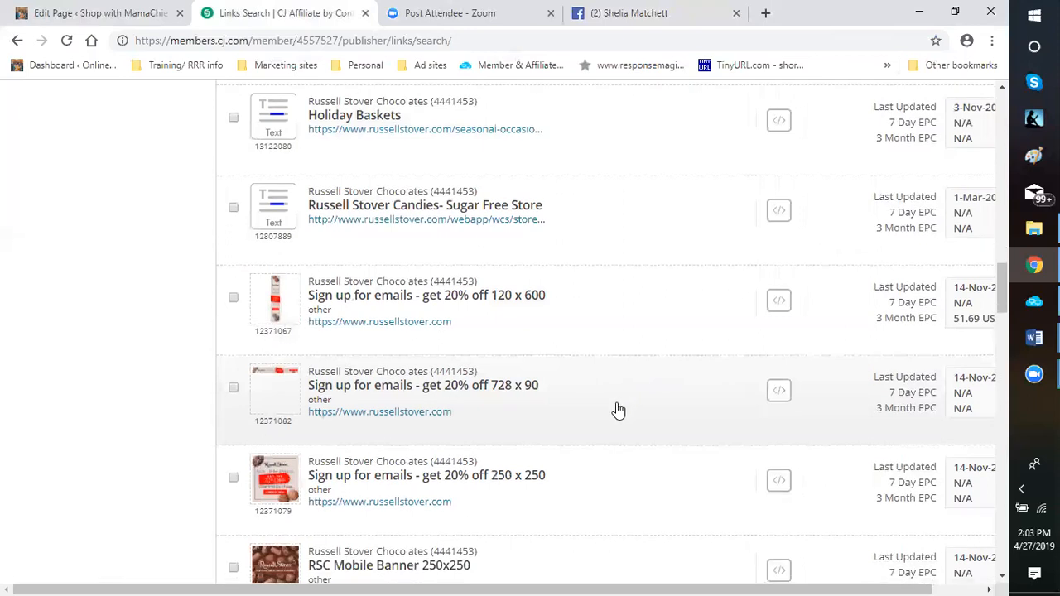
scroll(618, 410, "down", 5)
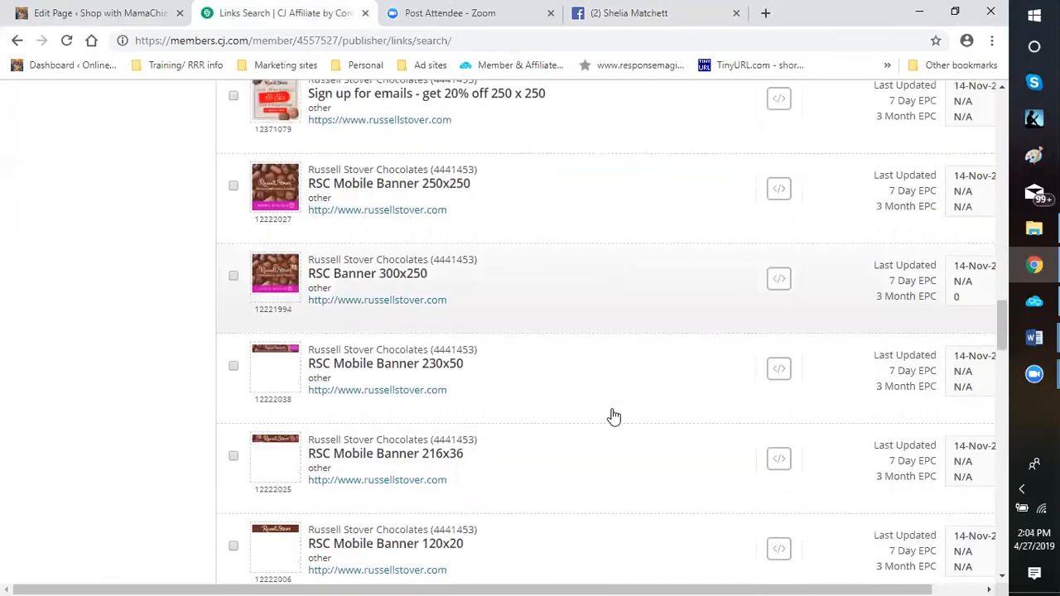
scroll(614, 416, "down", 4)
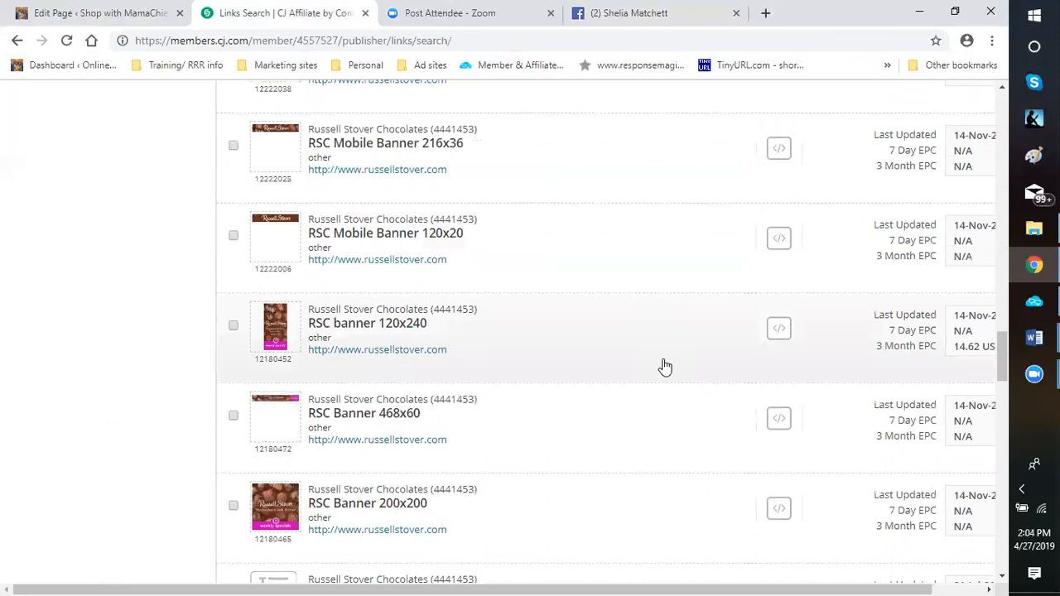
Open the link code for the RSC banner 120x240 and display its Click URL version
left_click(766, 331)
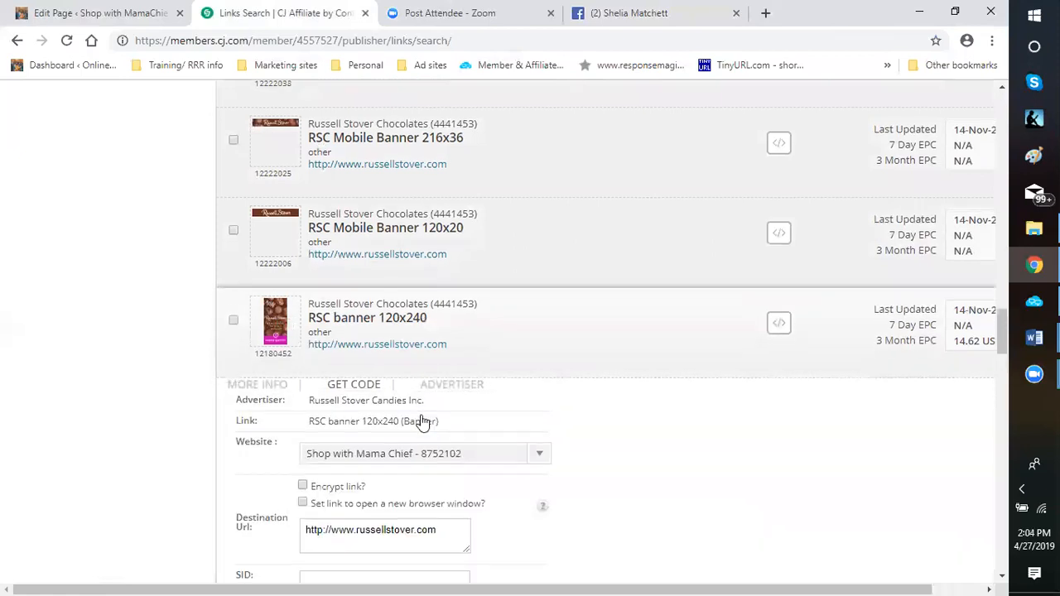
scroll(422, 419, "down", 3)
left_click(425, 415)
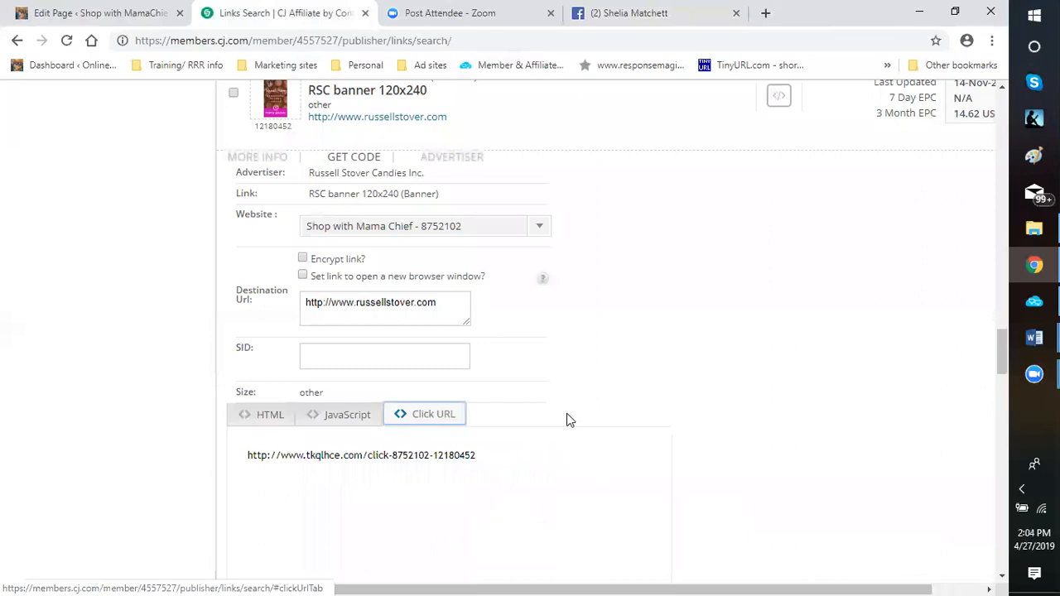
Open the link code for the "Sign up for emails - get 20% off 250 x 250" banner and display its Click URL
scroll(577, 272, "up", 1)
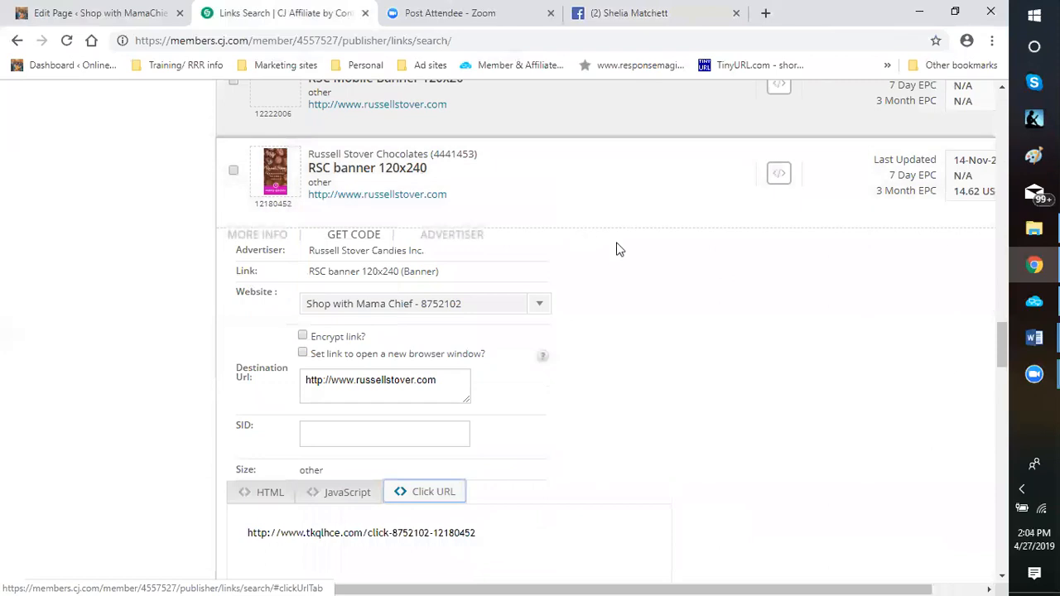
scroll(615, 249, "up", 5)
scroll(615, 248, "up", 3)
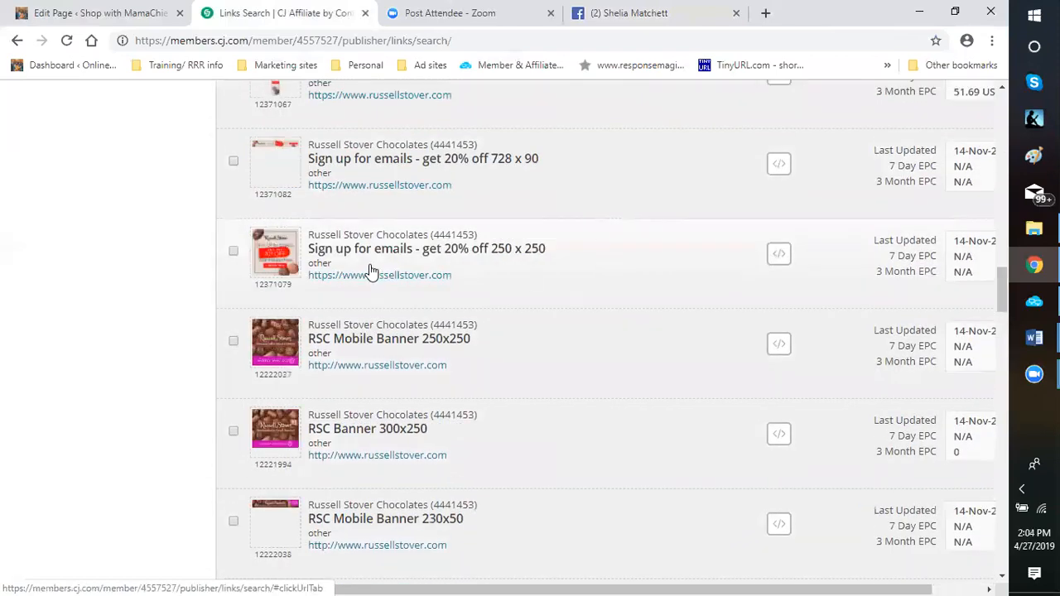
left_click(778, 258)
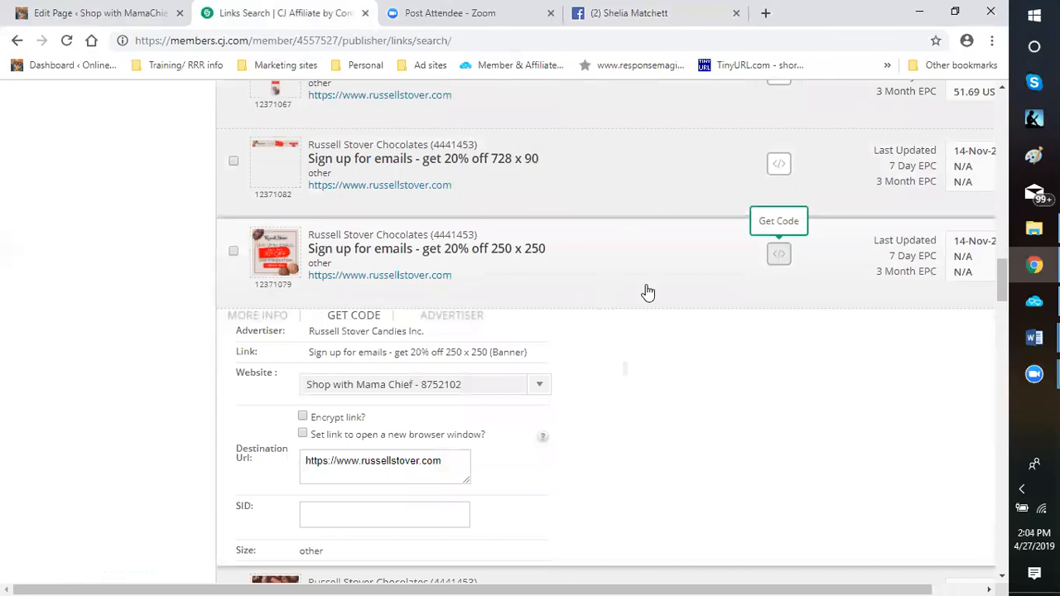
scroll(426, 347, "down", 2)
scroll(427, 347, "down", 1)
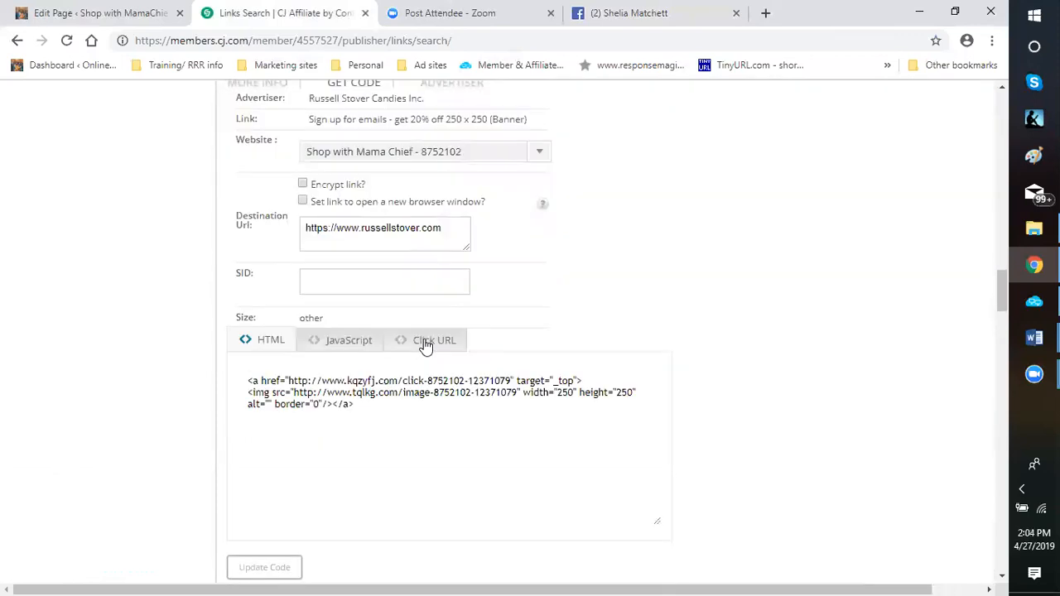
left_click(426, 343)
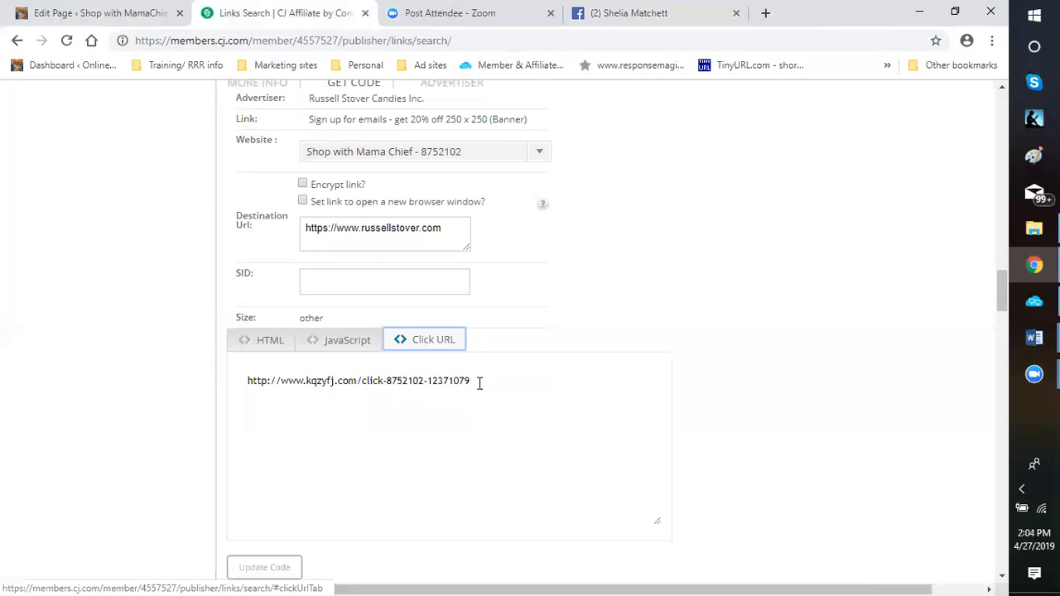
Open the Russell Stover website from an email sign-up banner listing, review its home page down to the footer, and close it
scroll(620, 367, "up", 3)
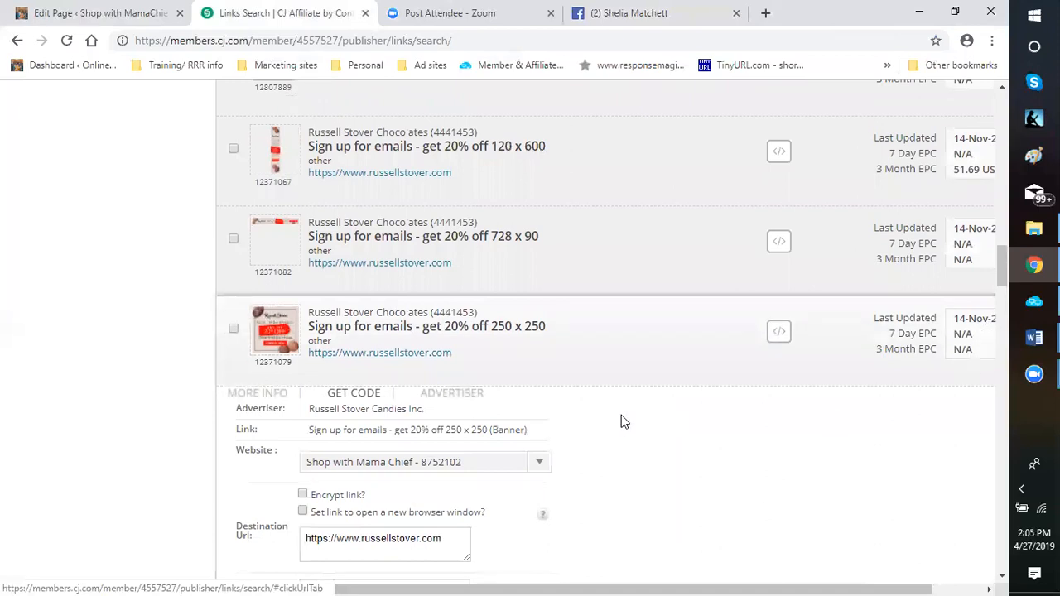
scroll(621, 415, "right", 1)
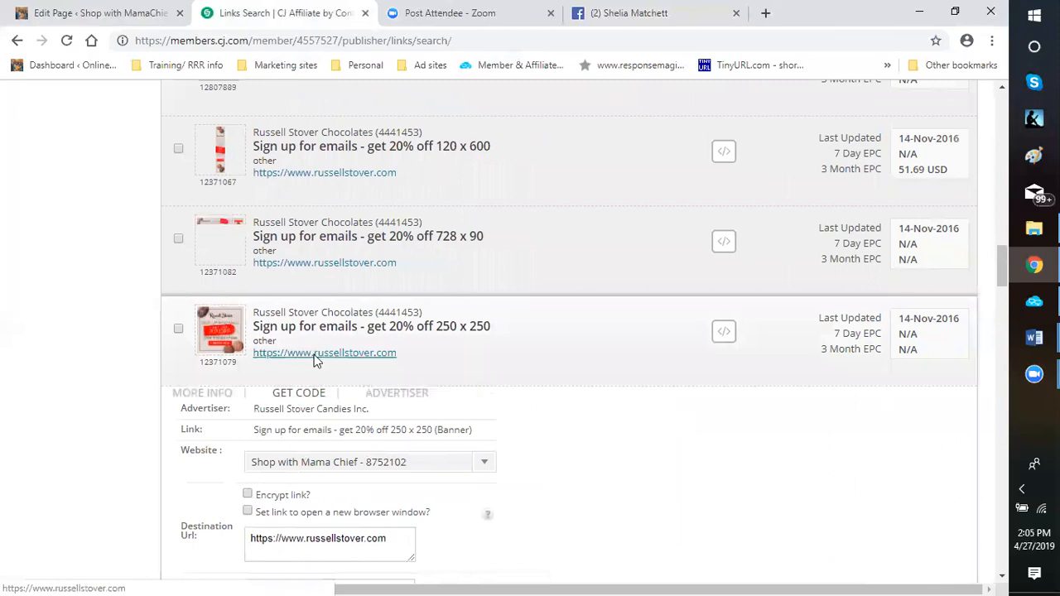
left_click(372, 262)
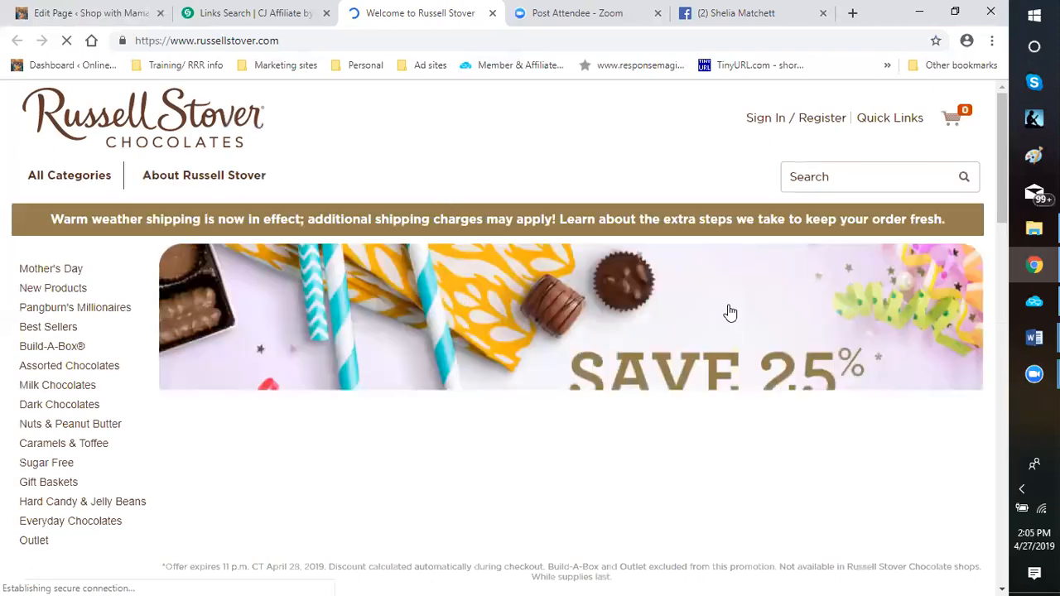
scroll(732, 313, "down", 1)
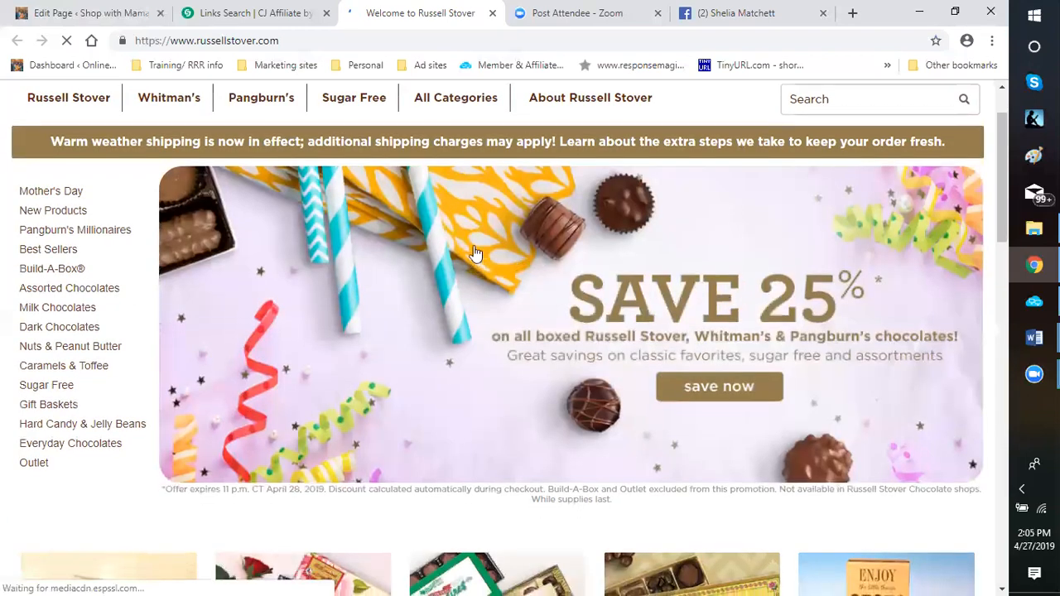
scroll(476, 263, "down", 2)
scroll(696, 261, "down", 3)
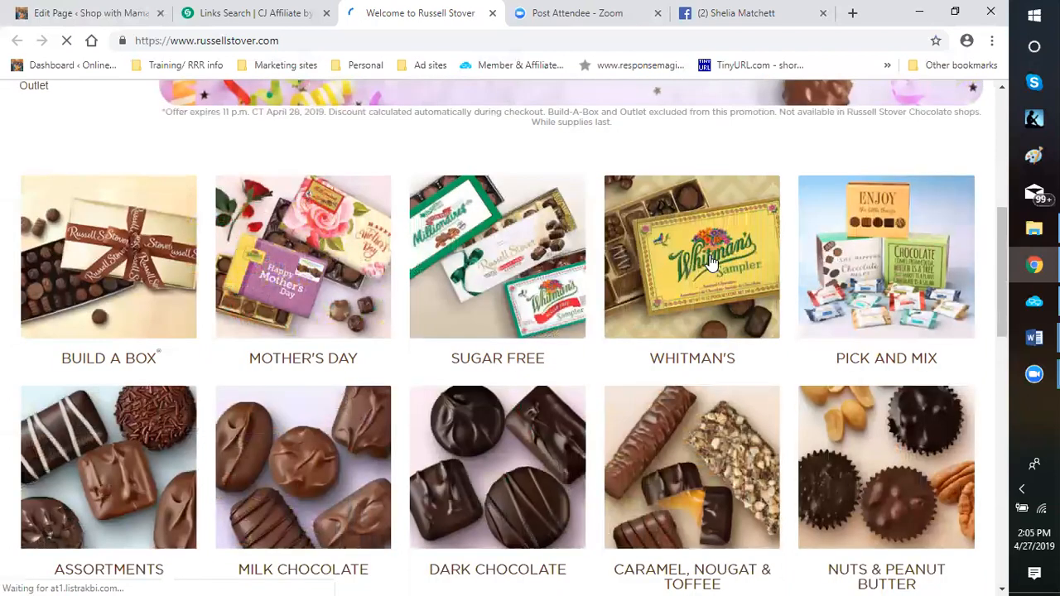
scroll(695, 269, "down", 2)
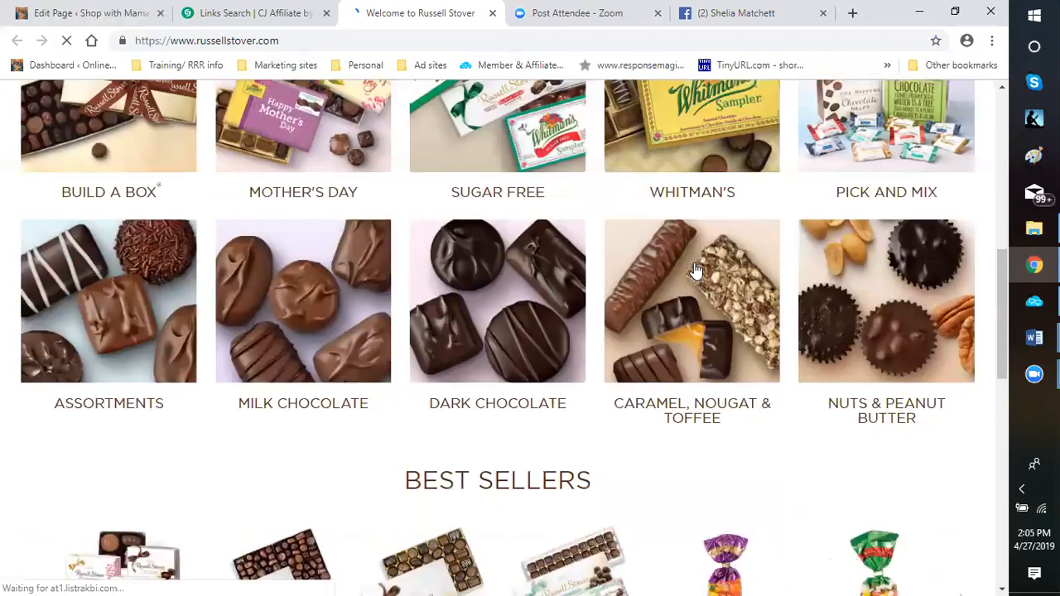
scroll(692, 275, "down", 6)
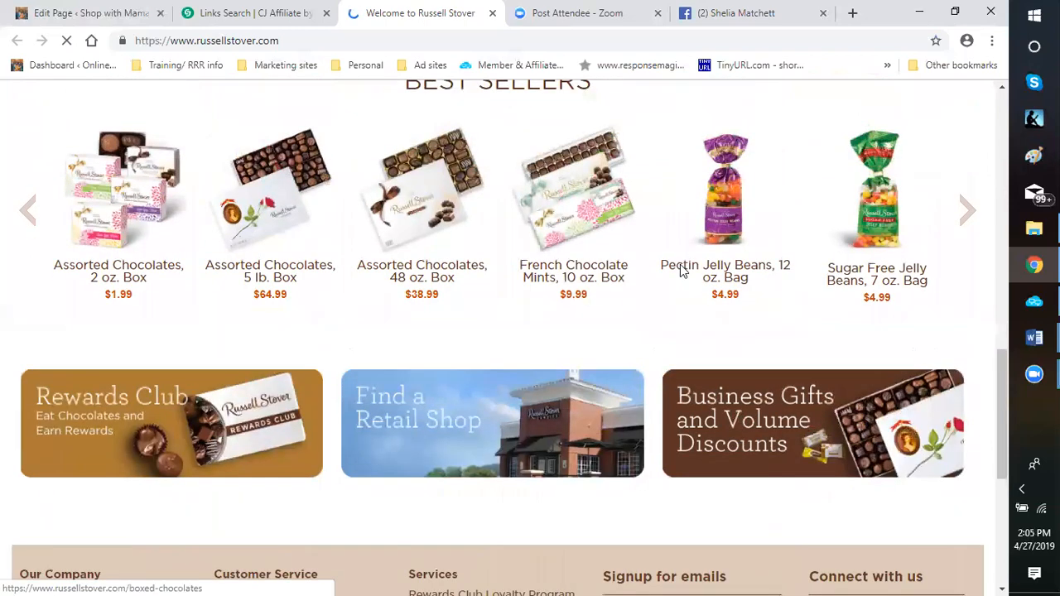
scroll(689, 364, "down", 3)
scroll(625, 345, "down", 1)
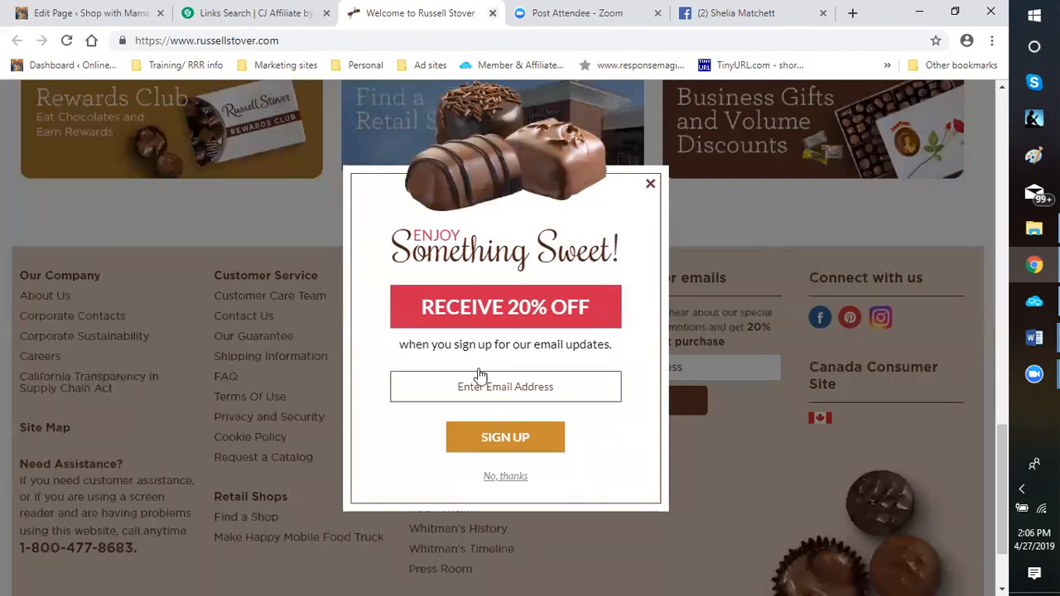
key("ctrl+w")
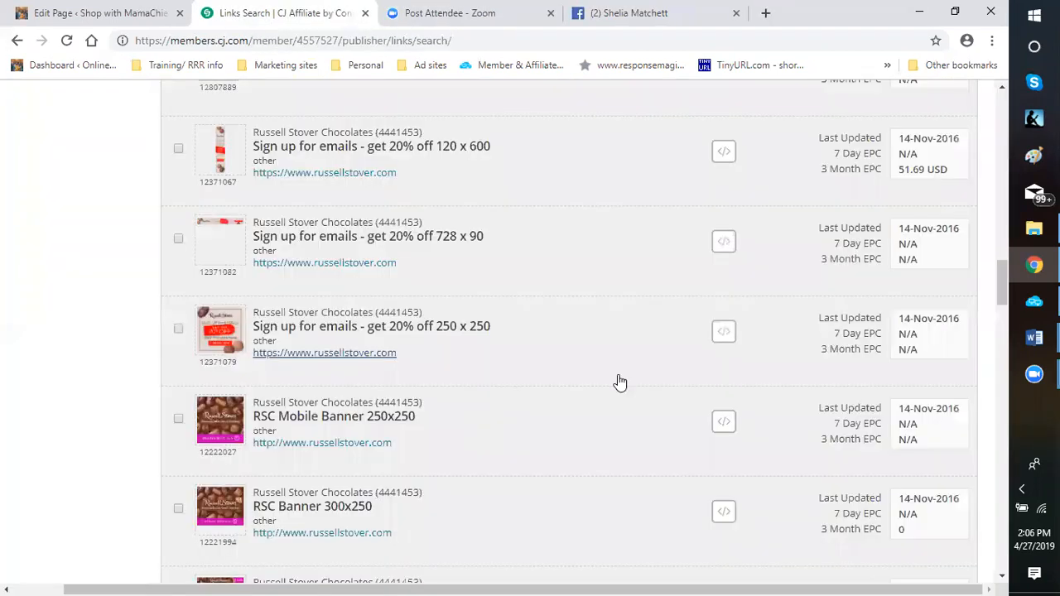
Reopen the link code for the "Sign up for emails - get 20% off 250 x 250" banner and copy its Click URL
left_click(724, 334)
scroll(392, 434, "down", 3)
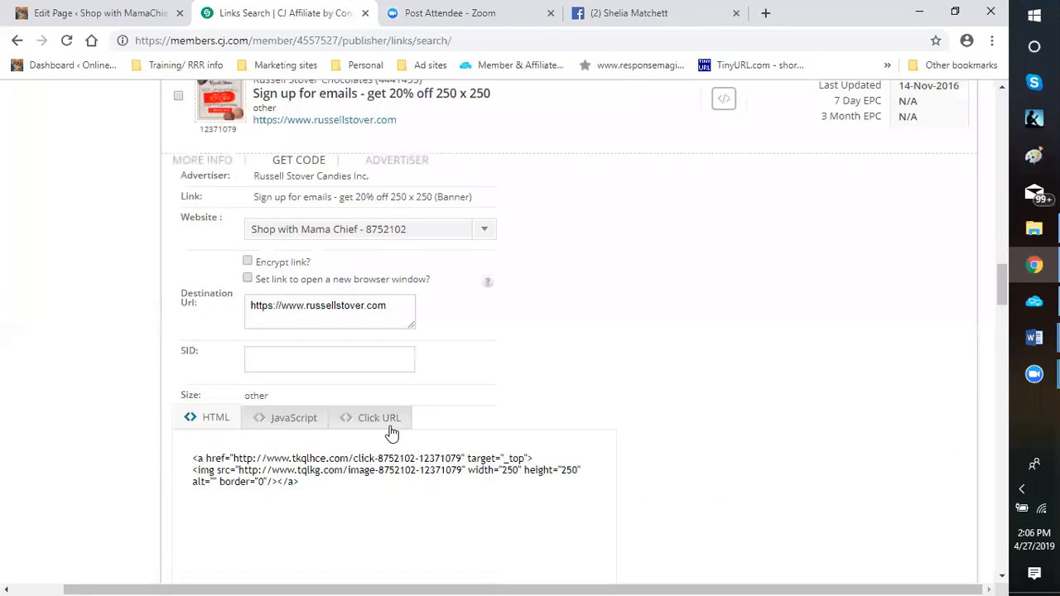
left_click(386, 417)
left_click_drag(420, 458, 190, 460)
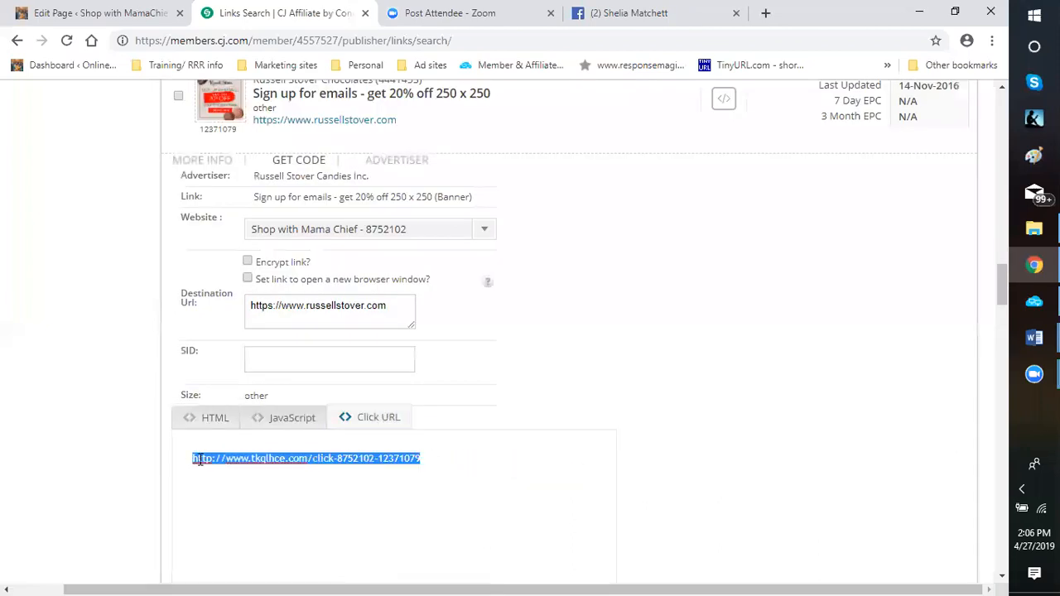
right_click(199, 463)
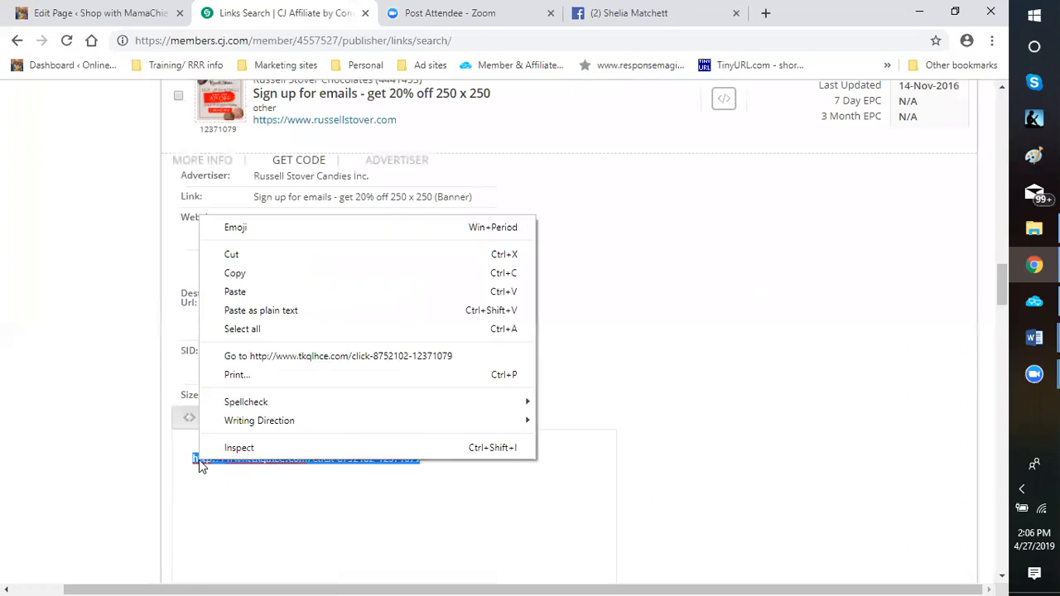
left_click(233, 276)
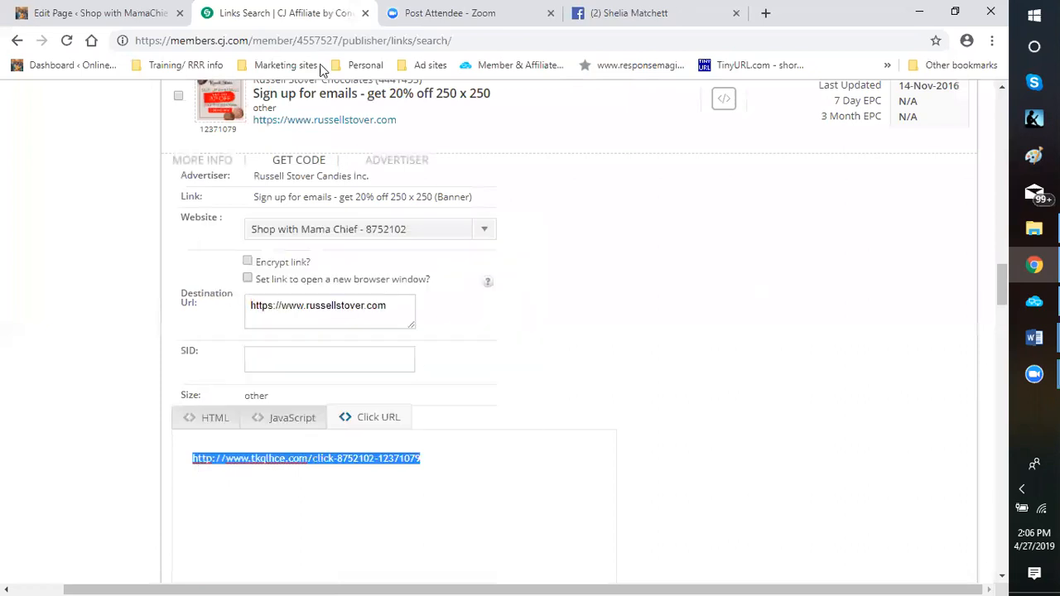
Switch to the WordPress page editor and show the link address behind "Look here for gift ideas." above the gift basket image
left_click(98, 18)
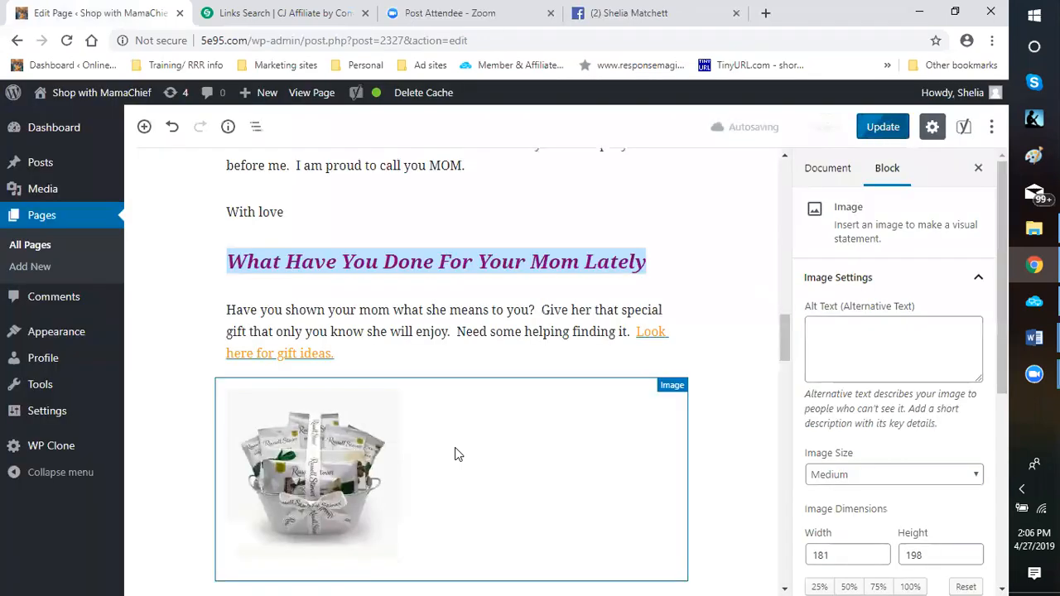
scroll(625, 329, "down", 2)
scroll(639, 253, "up", 1)
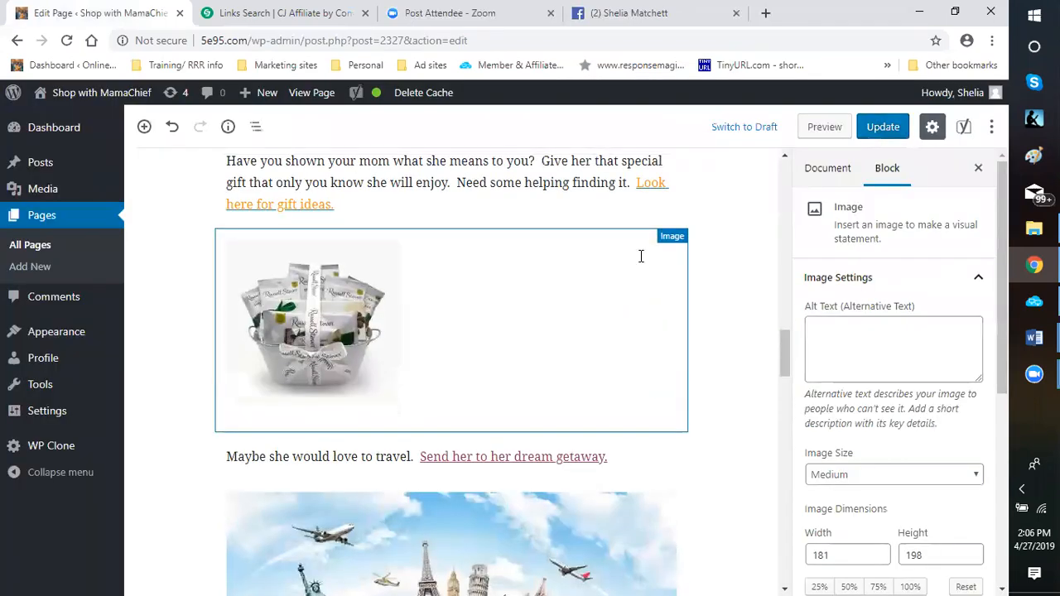
left_click(643, 255)
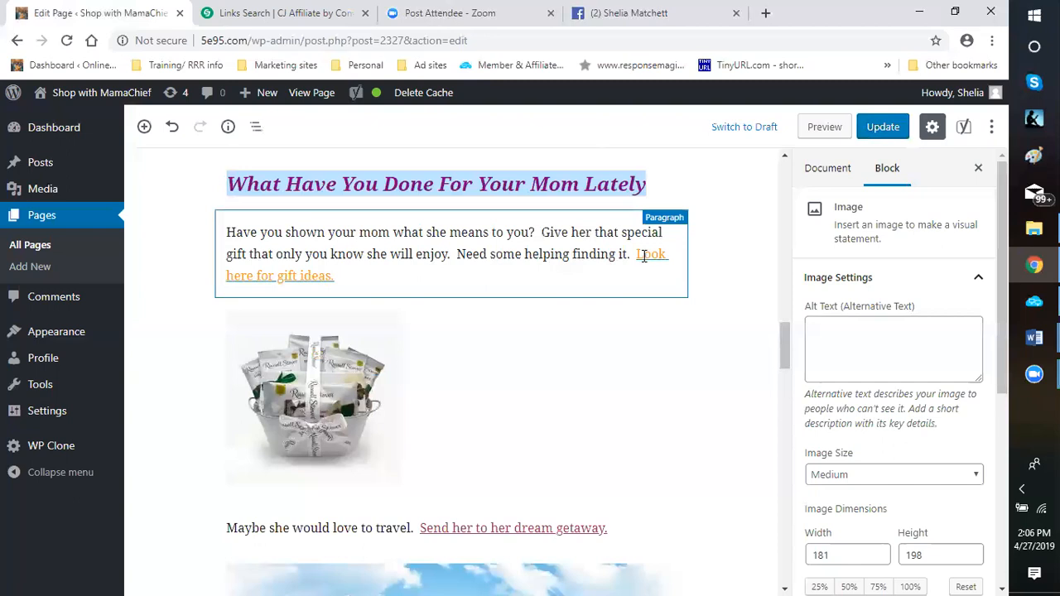
right_click(642, 255)
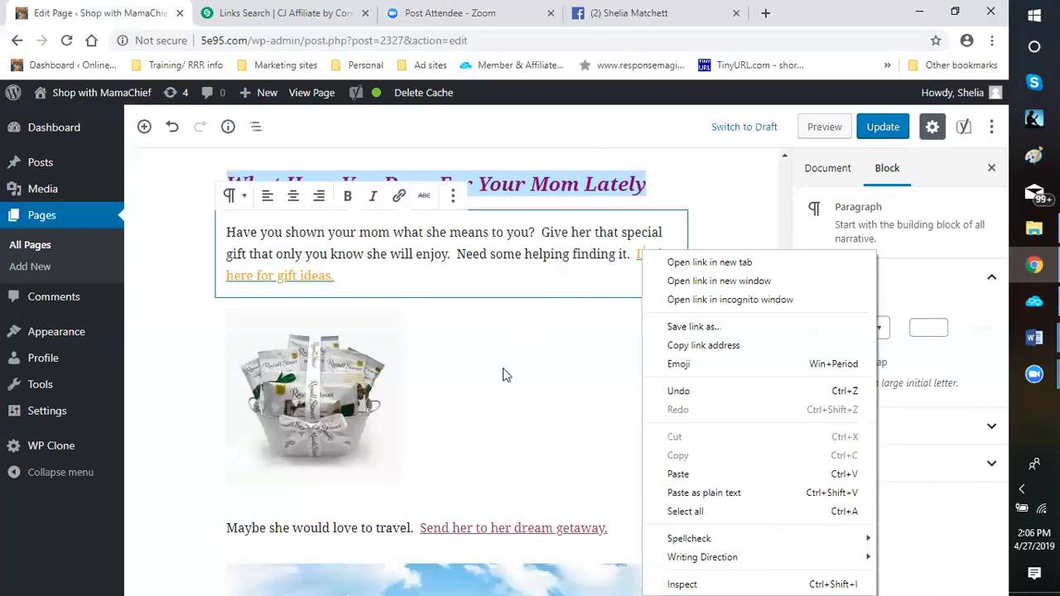
left_click(638, 321)
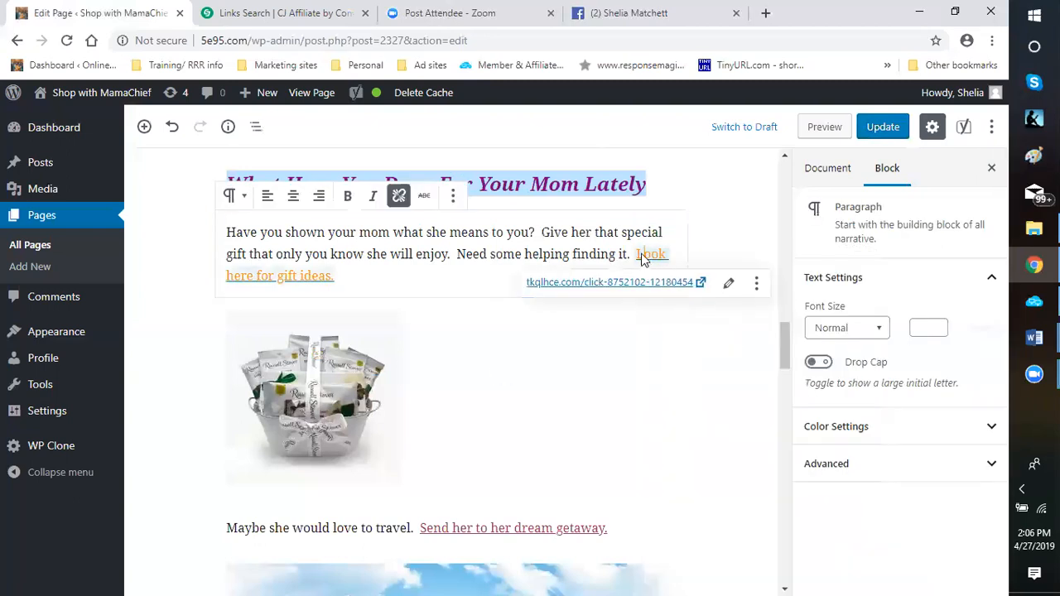
left_click(729, 286)
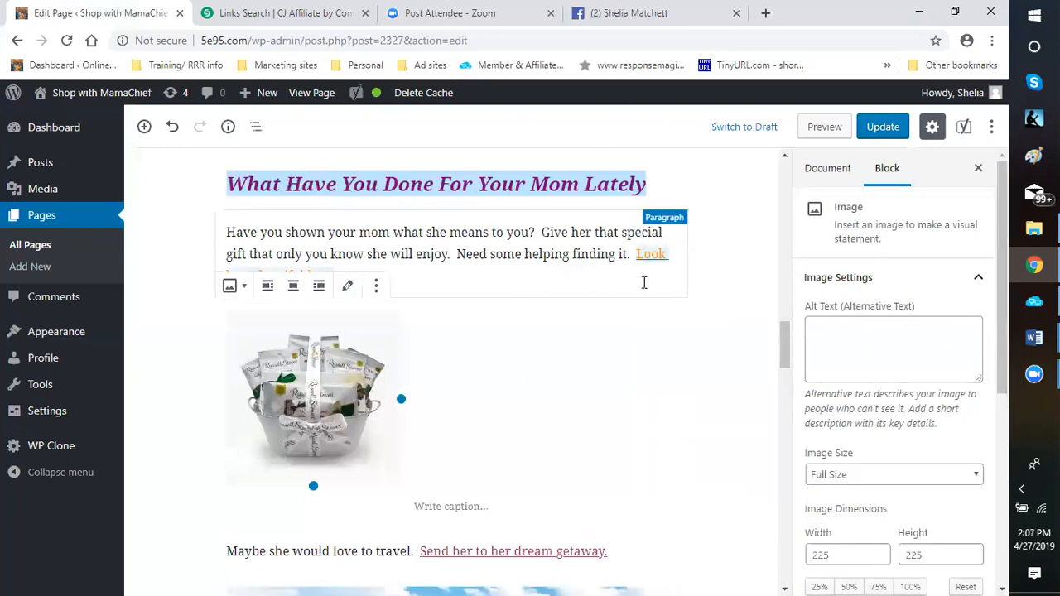
right_click(645, 257)
left_click(596, 303)
right_click(649, 254)
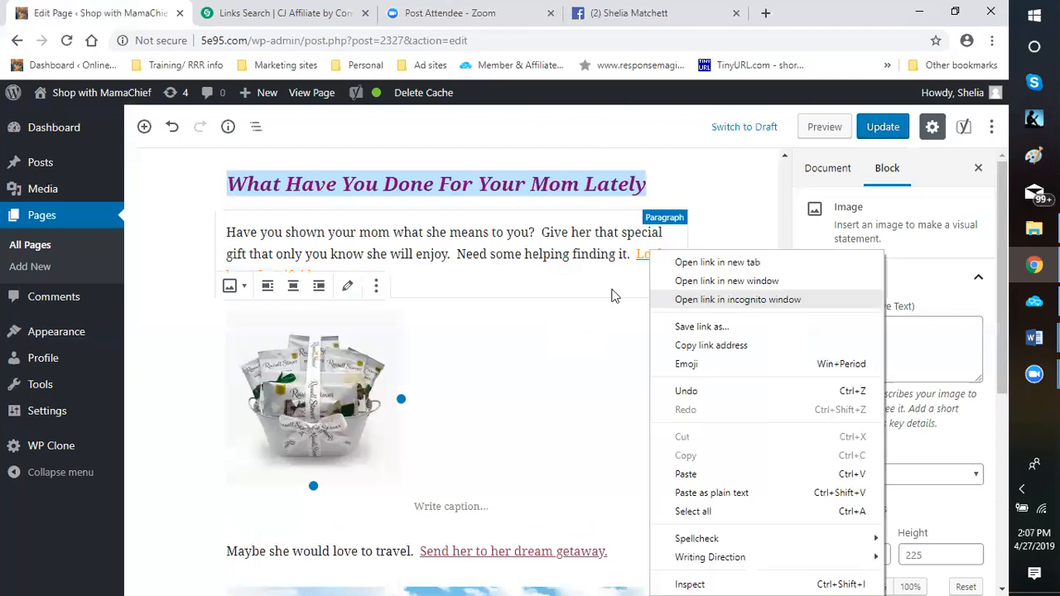
left_click(690, 265)
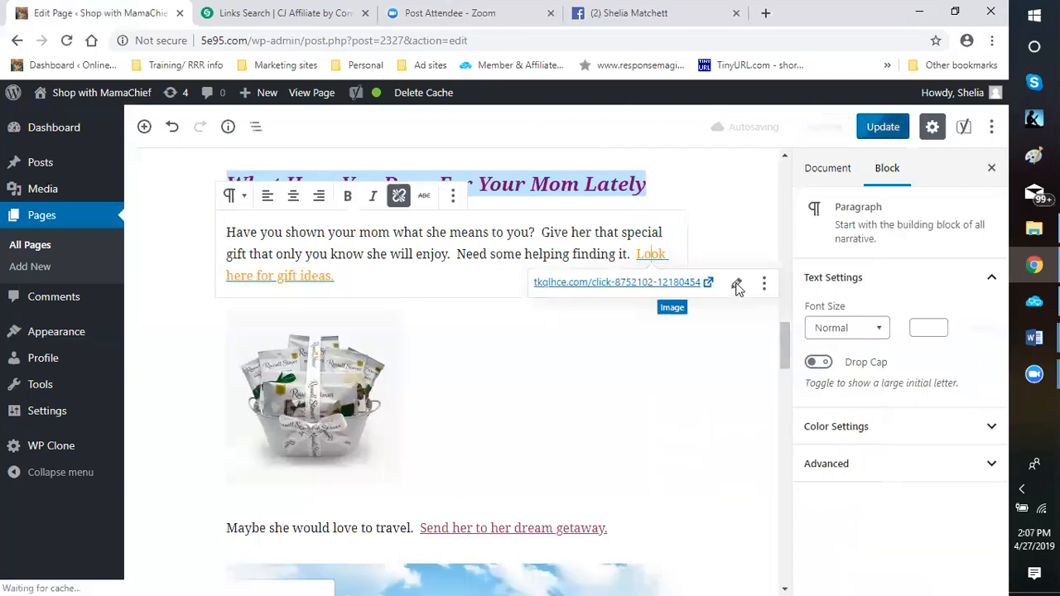
left_click(255, 14)
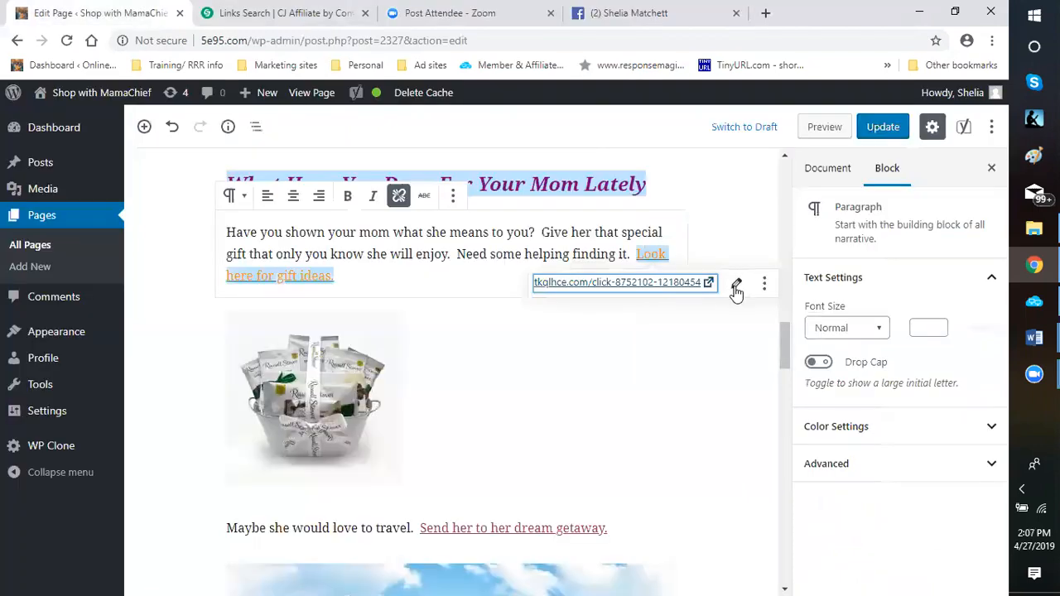
left_click(735, 286)
left_click_drag(737, 285, 489, 301)
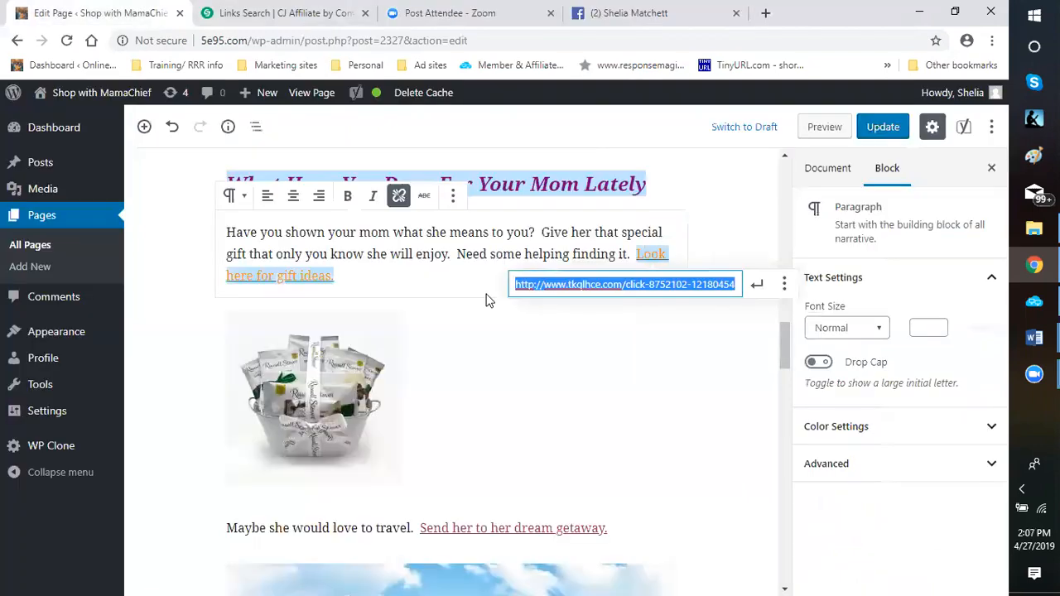
key("Return")
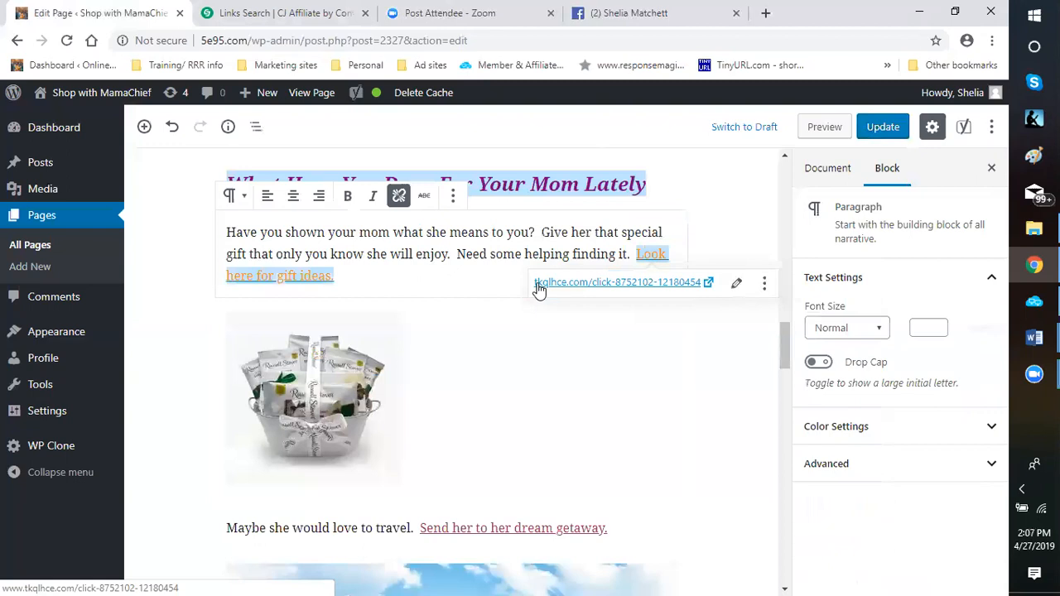
Replace the link address behind "Look here for gift ideas." with the copied Russell Stover Click URL and set it to open in a new tab
left_click(737, 286)
left_click_drag(655, 285, 514, 288)
right_click(515, 288)
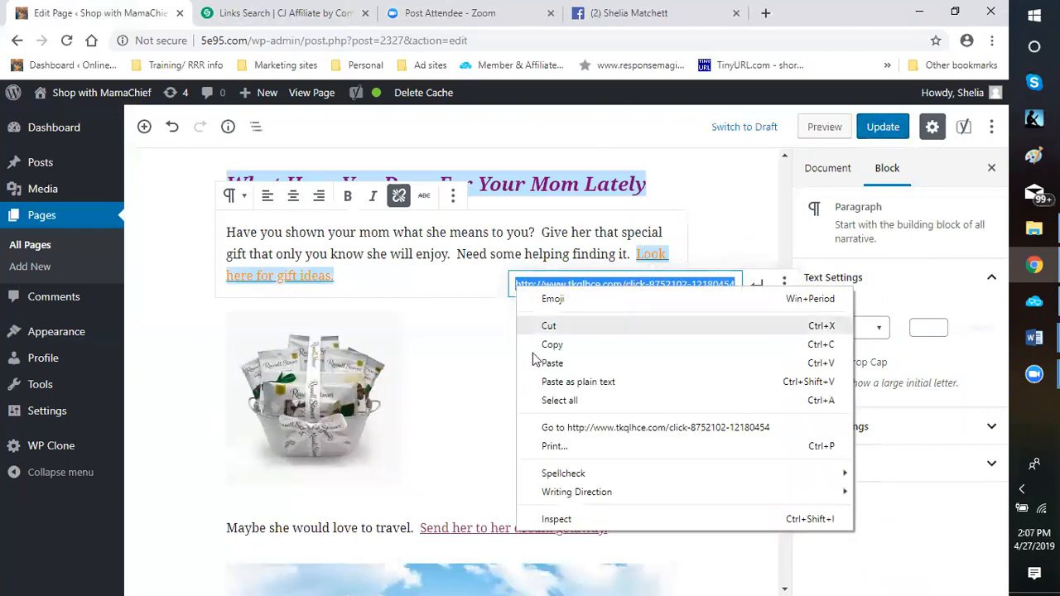
left_click(550, 363)
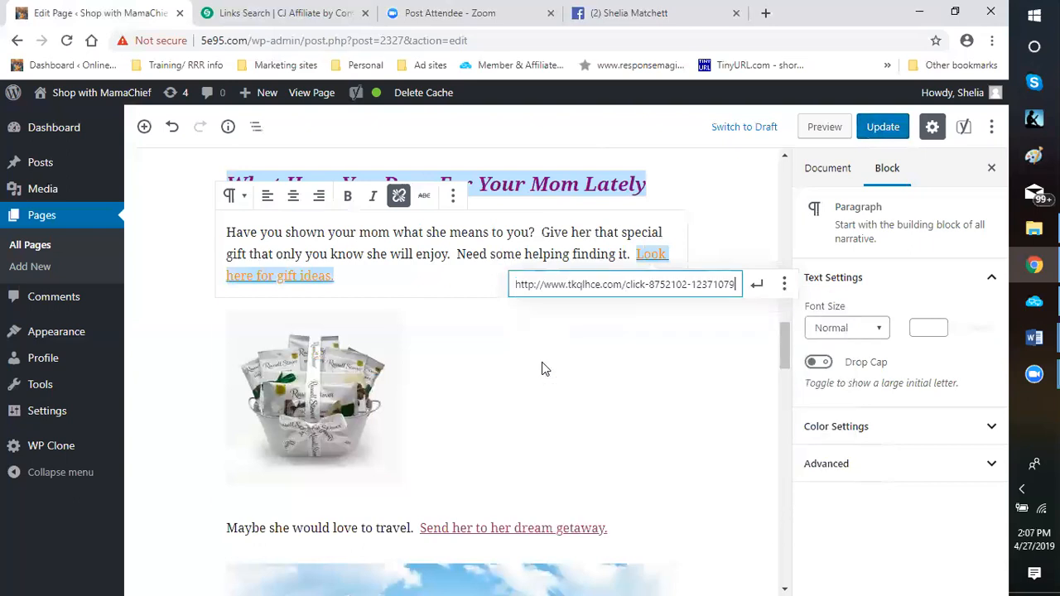
left_click(784, 284)
left_click(528, 312)
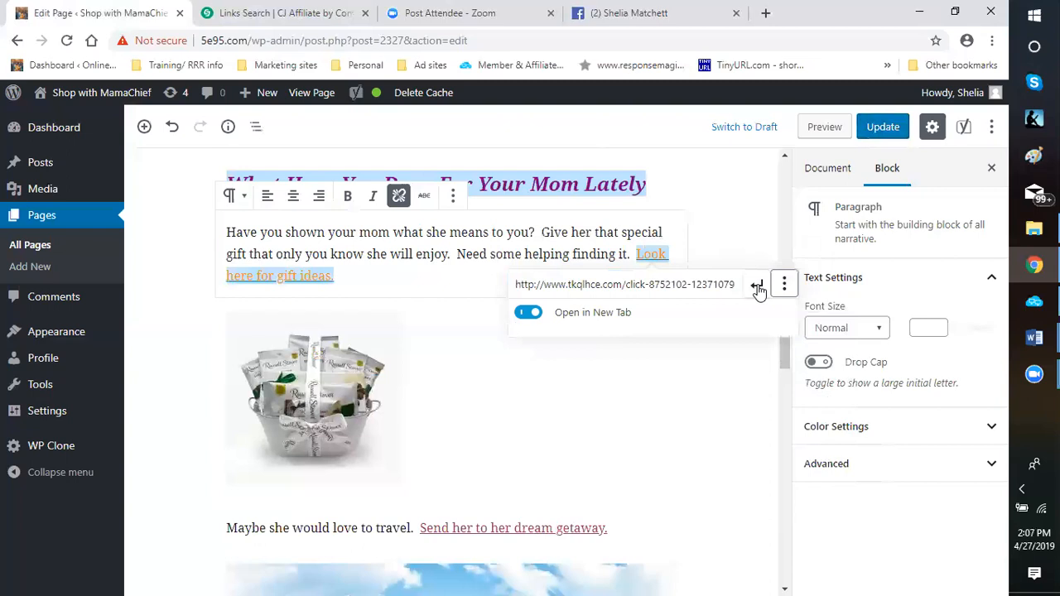
left_click(756, 286)
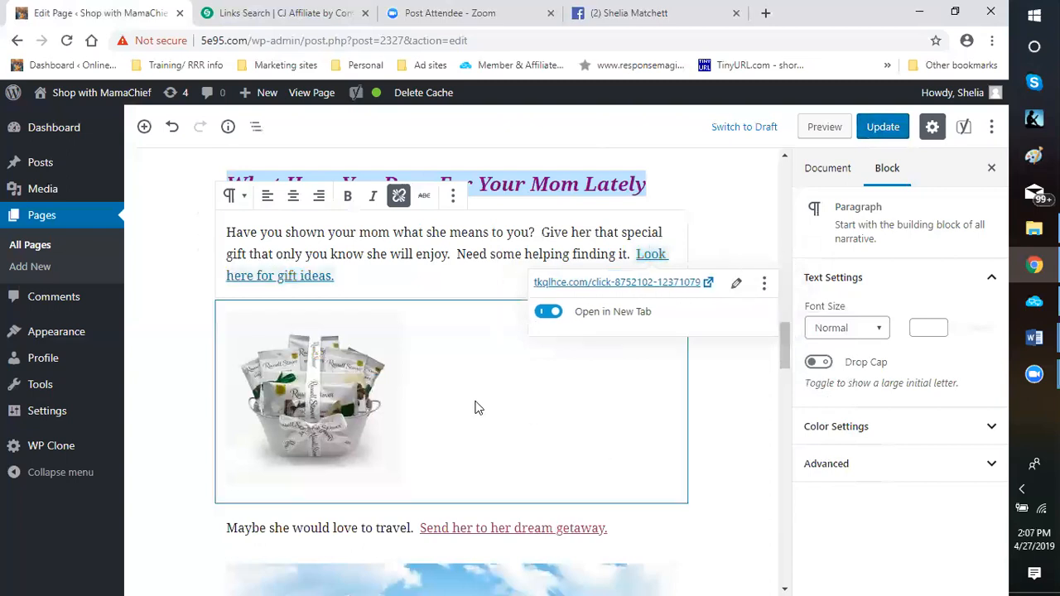
Center the gift basket image and give it the caption "Create Your Own Russell Stover's Basket"
left_click(428, 390)
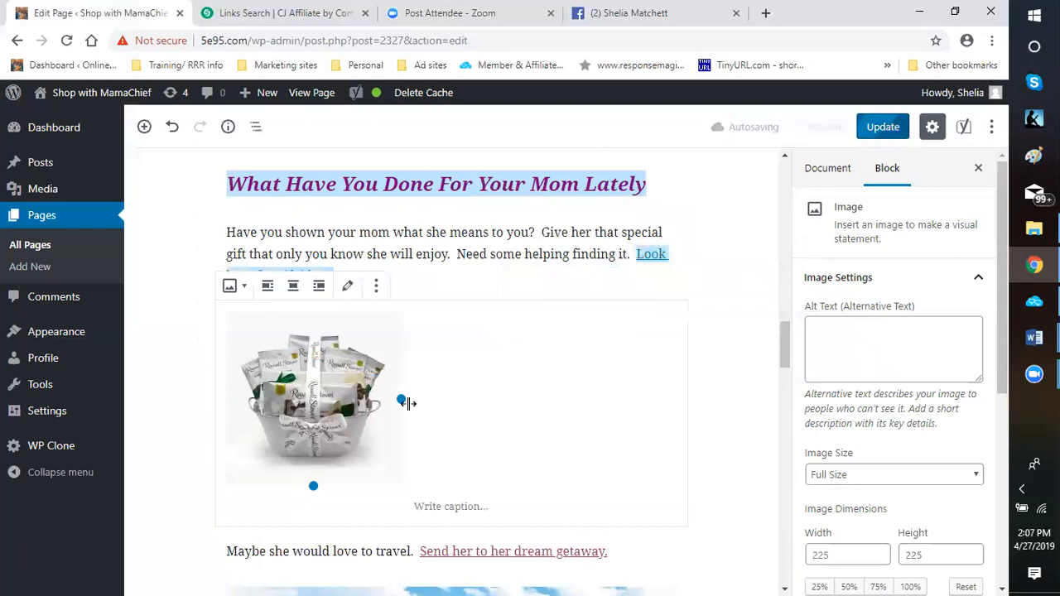
left_click(293, 287)
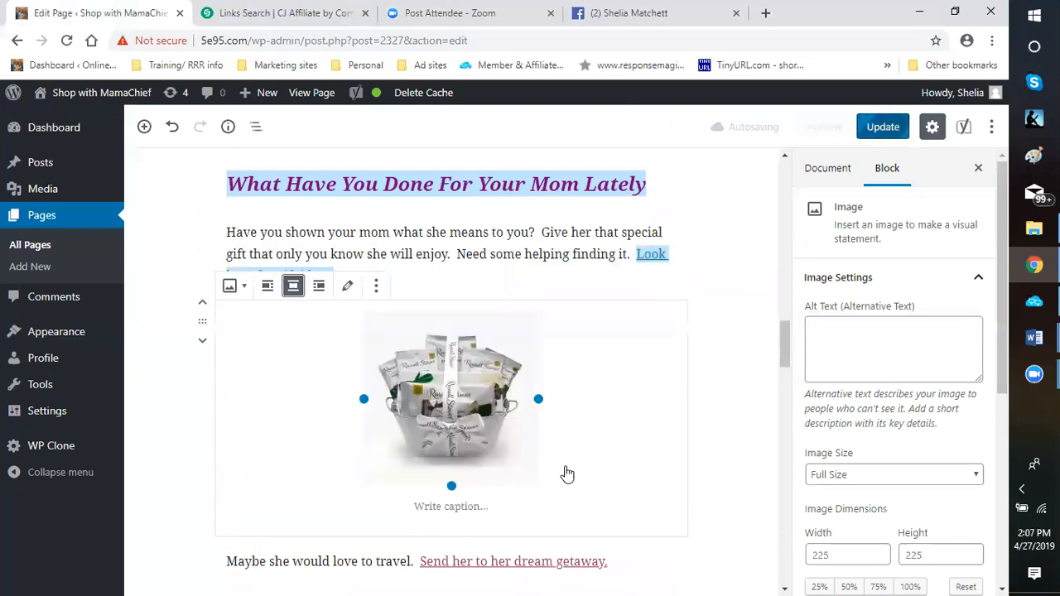
left_click(446, 507)
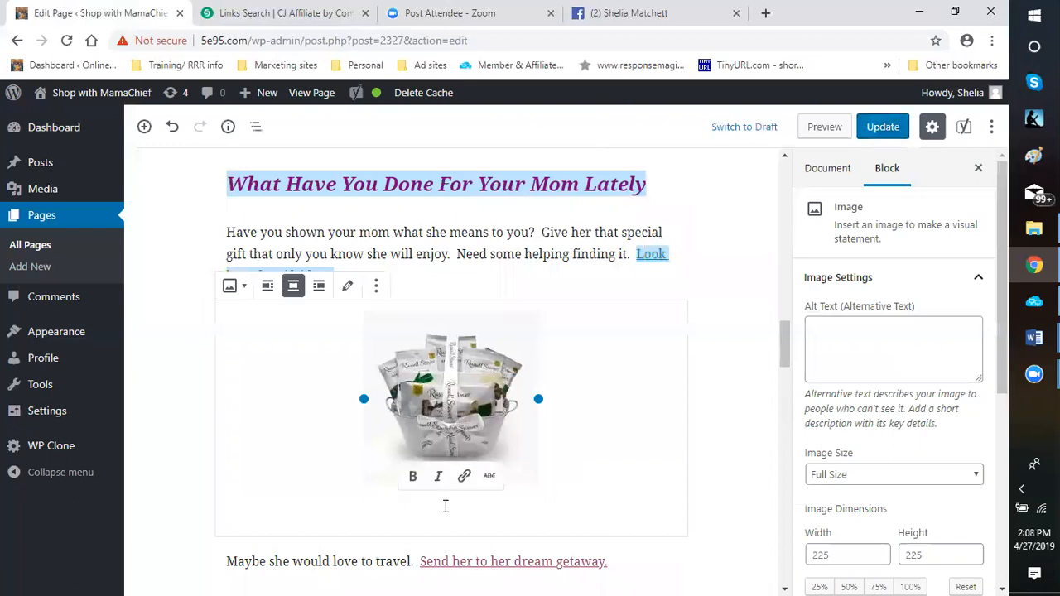
type("Create Your")
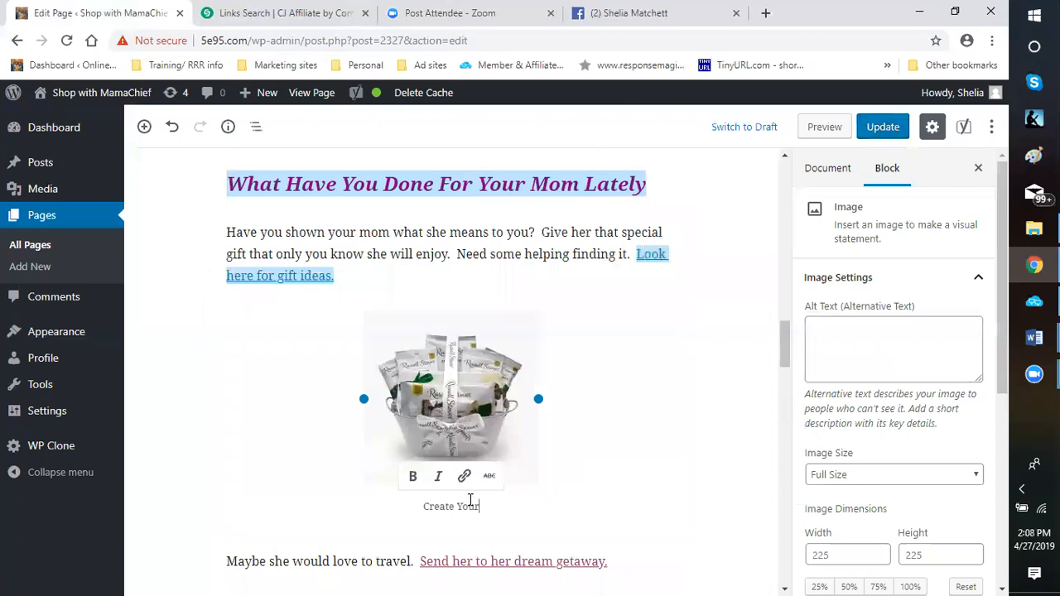
type(" Own Rus")
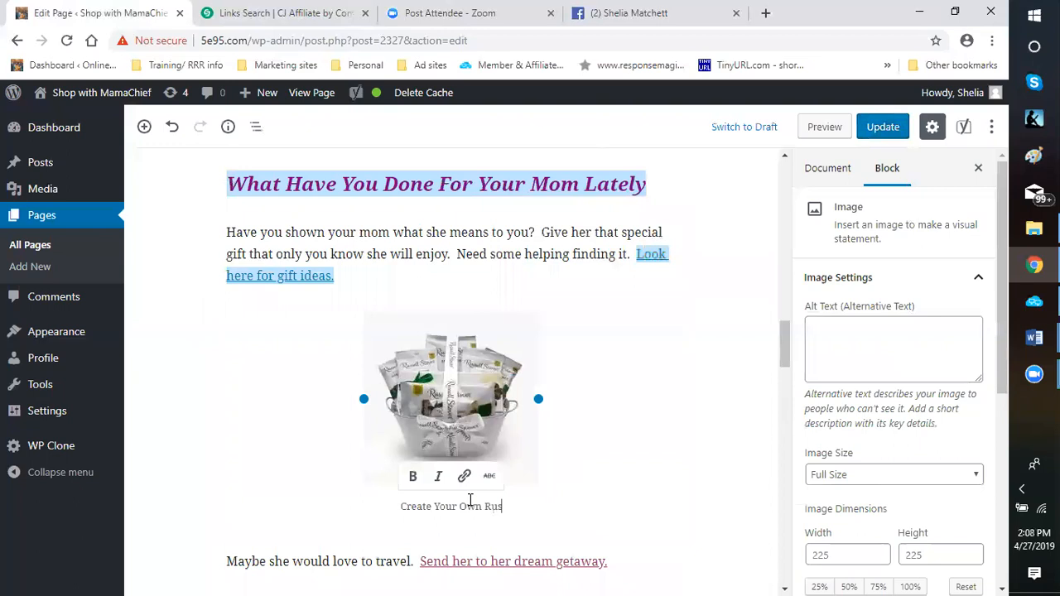
type("sel")
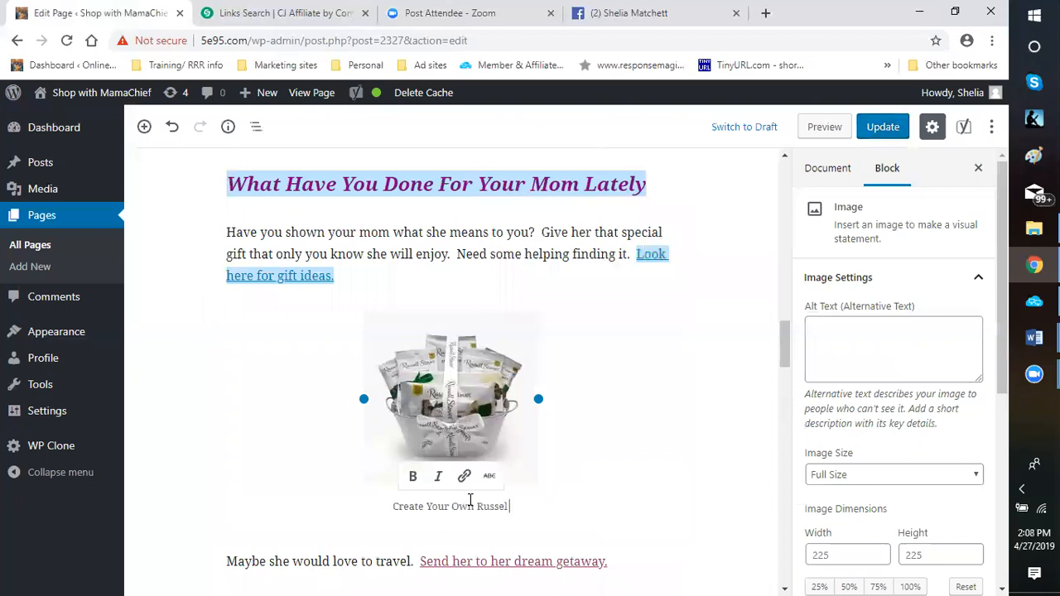
type("l St")
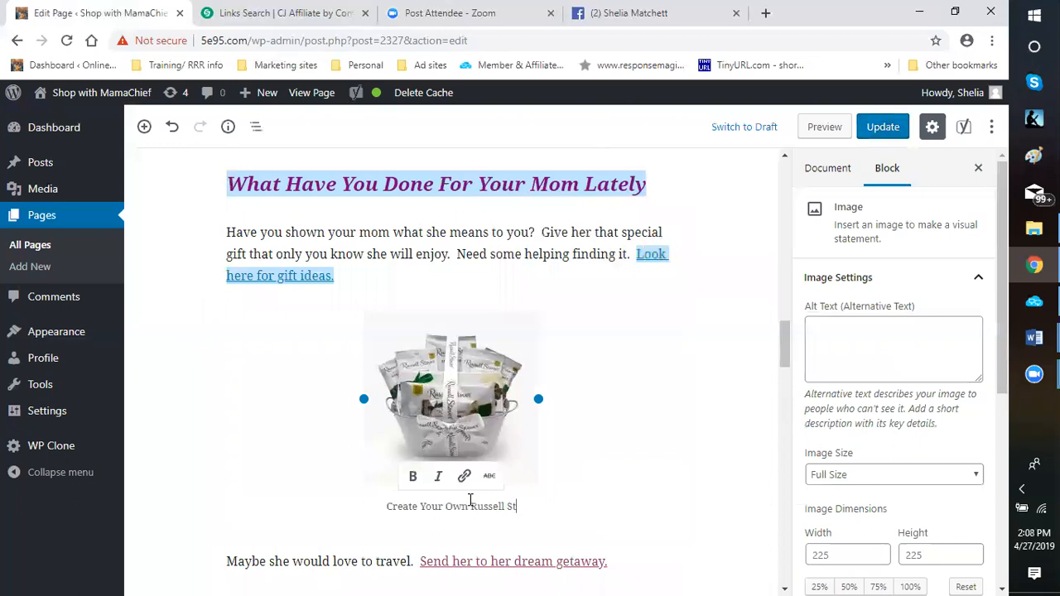
type("over")
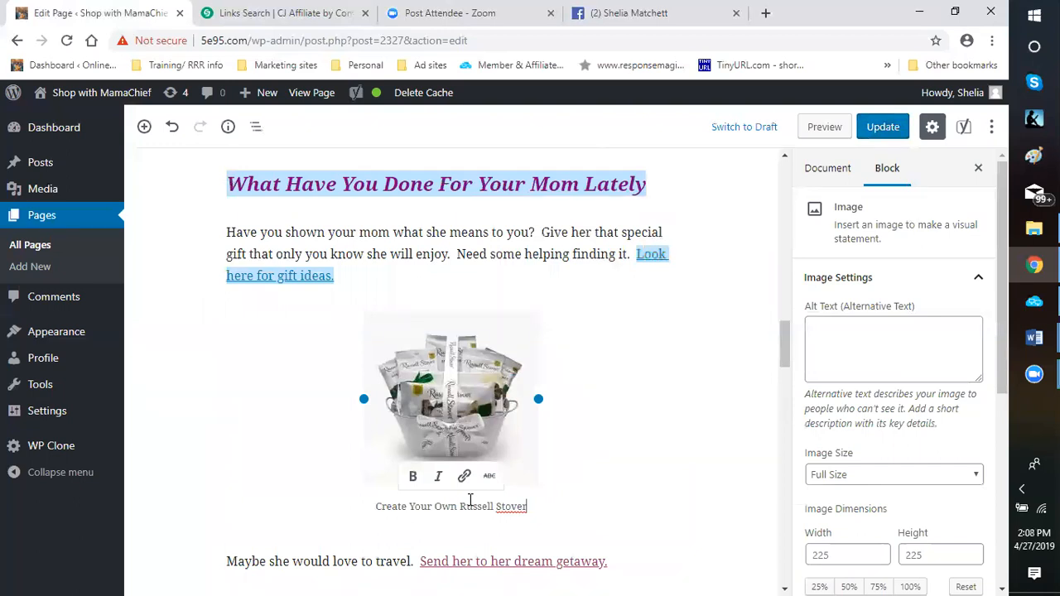
type("'s Base")
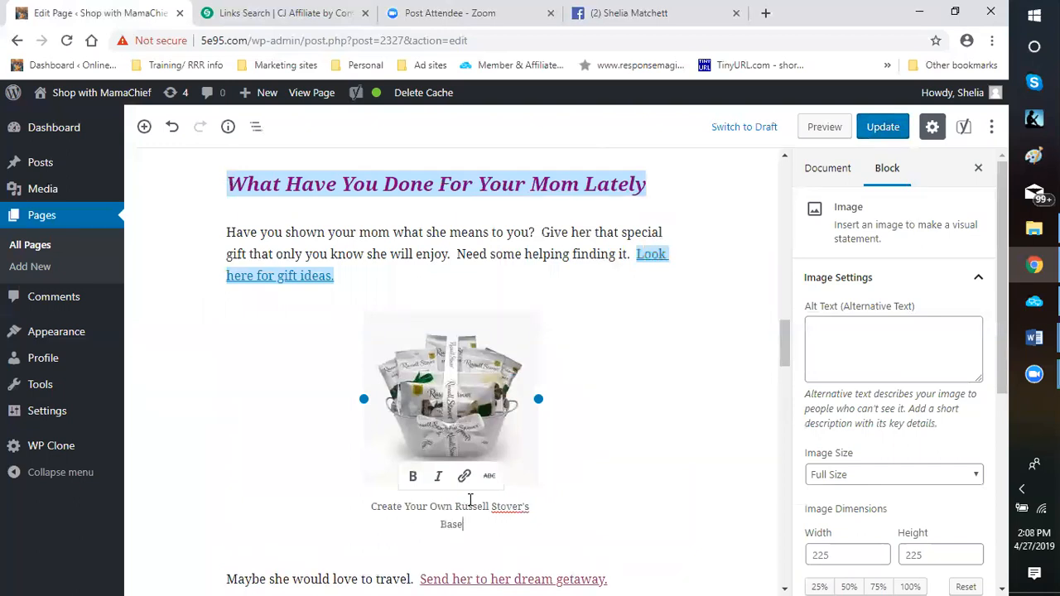
key("BackSpace")
type("ket")
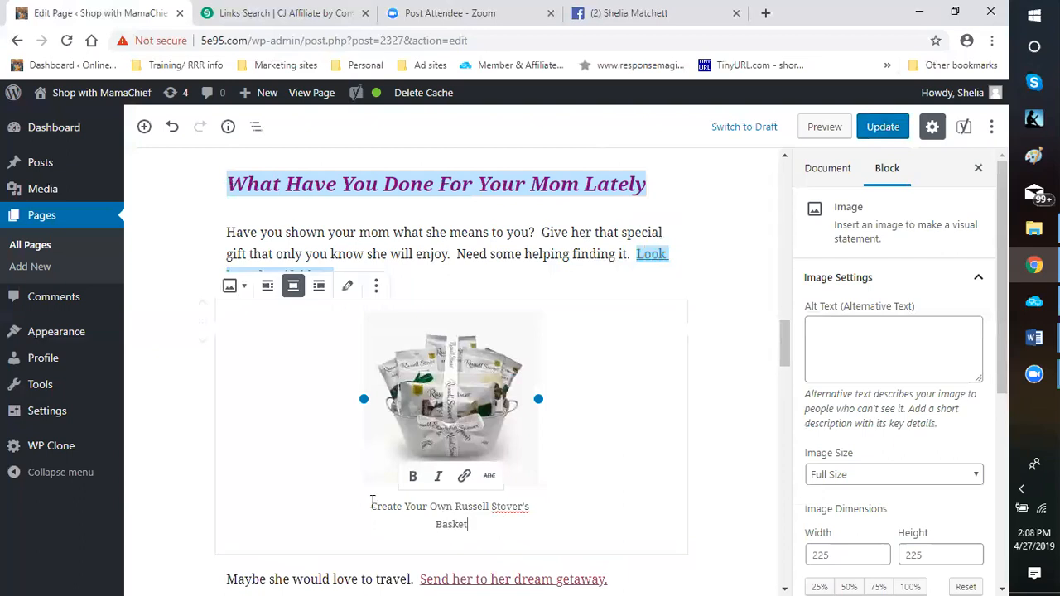
Link the entire gift basket caption to the copied Russell Stover Click URL, opening in a new tab
left_click_drag(371, 506, 536, 535)
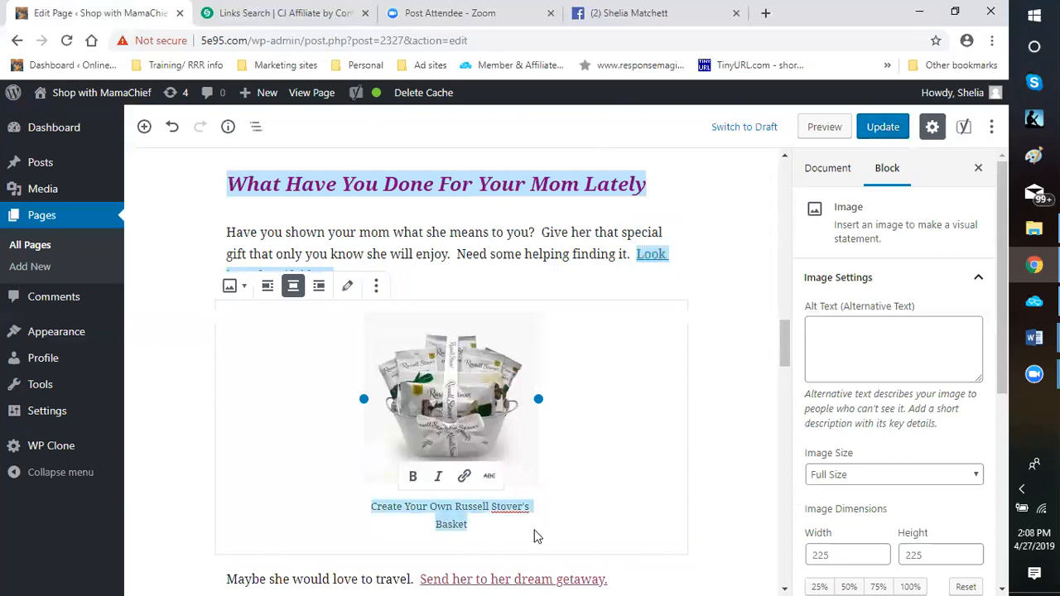
left_click(465, 477)
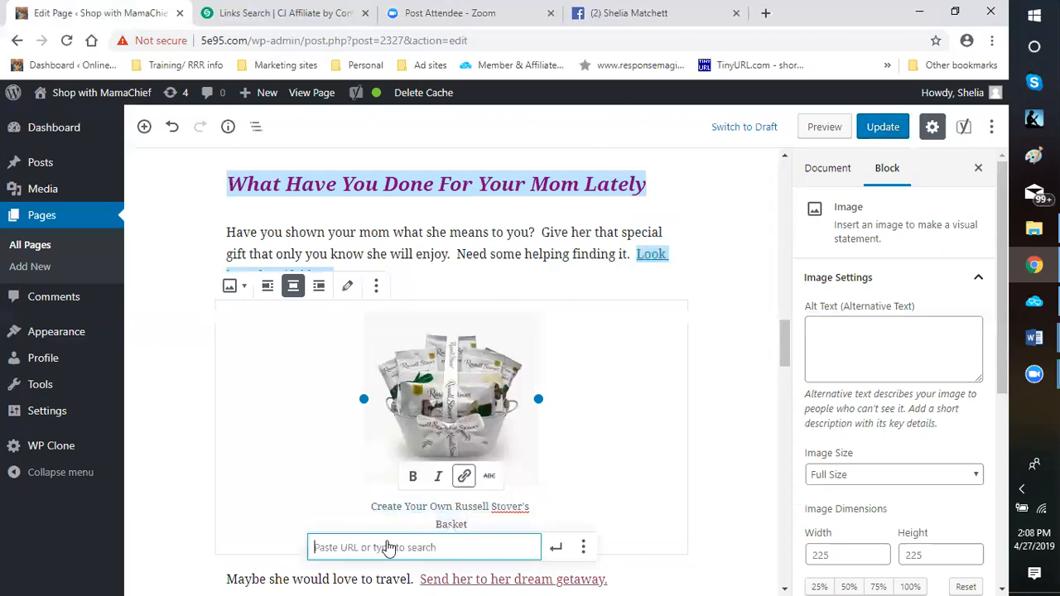
right_click(387, 545)
left_click(426, 416)
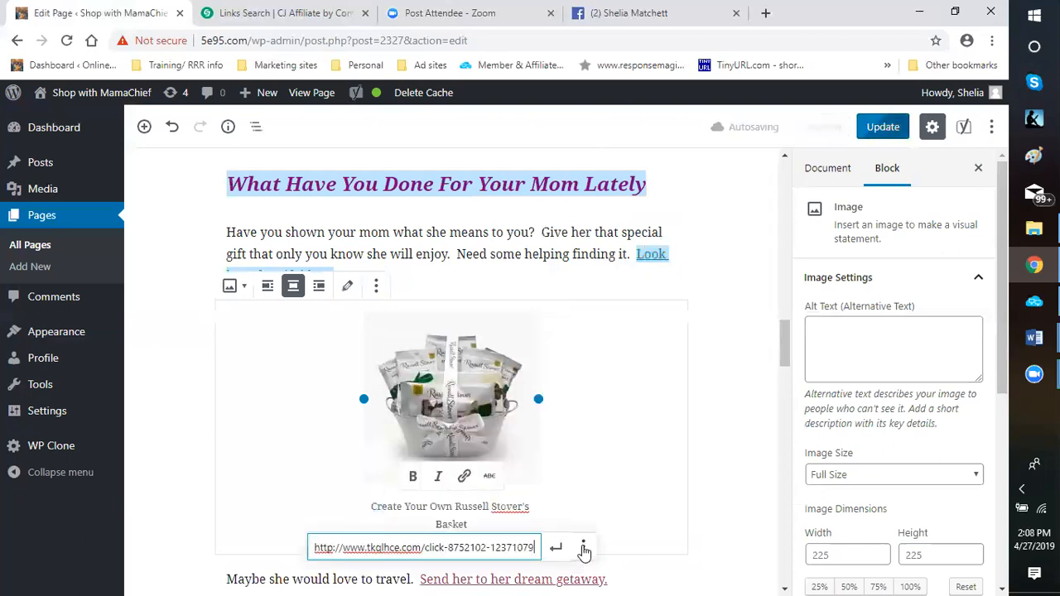
left_click(558, 549)
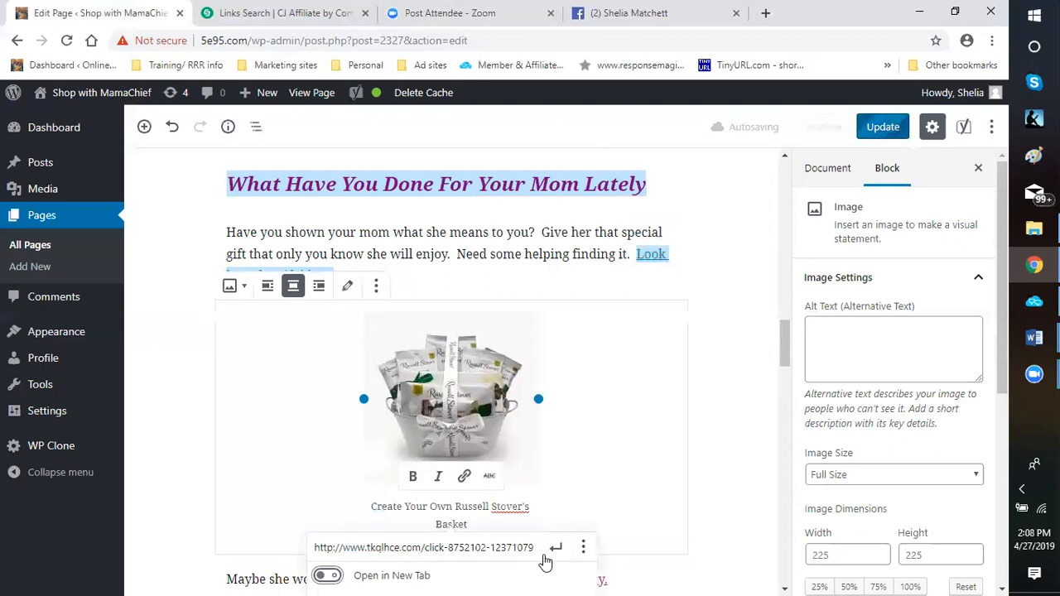
left_click(484, 572)
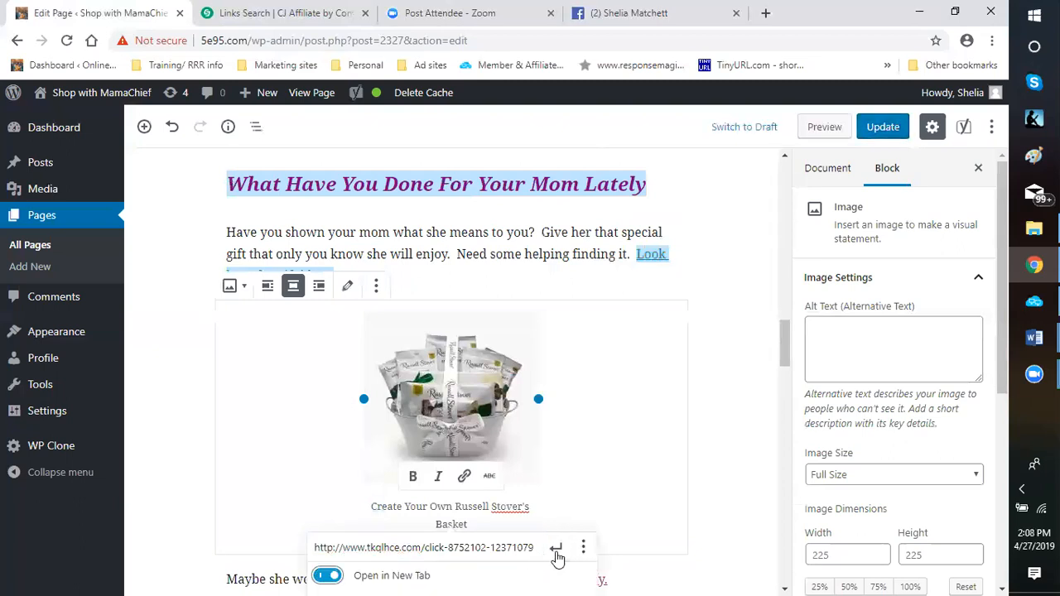
left_click(557, 549)
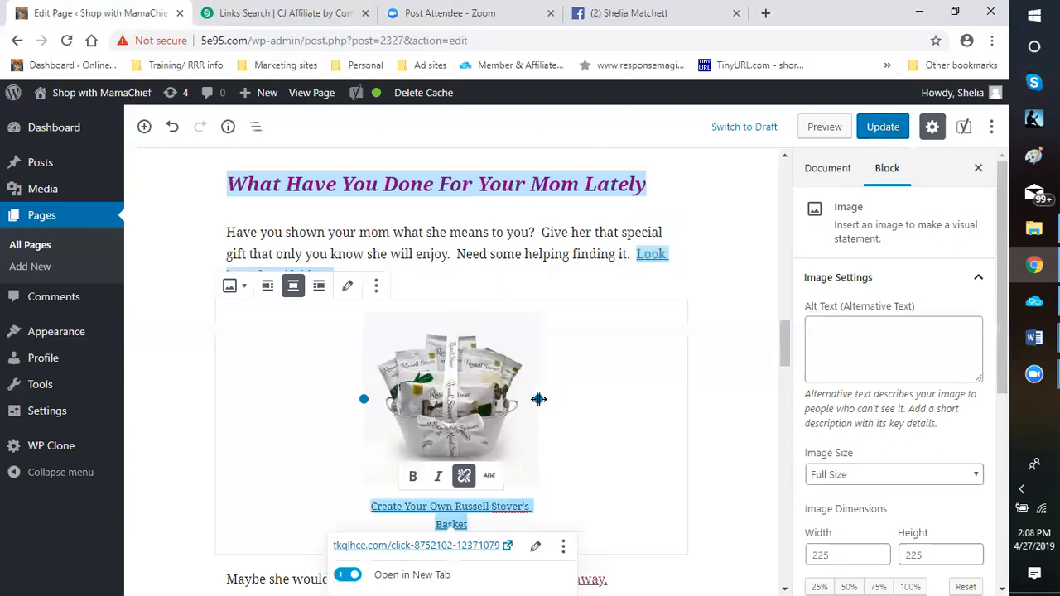
Enlarge the gift basket image to about 265 by 265 pixels and set its alternative text to "Chocolate Gift Basket"
left_click_drag(538, 399, 548, 423)
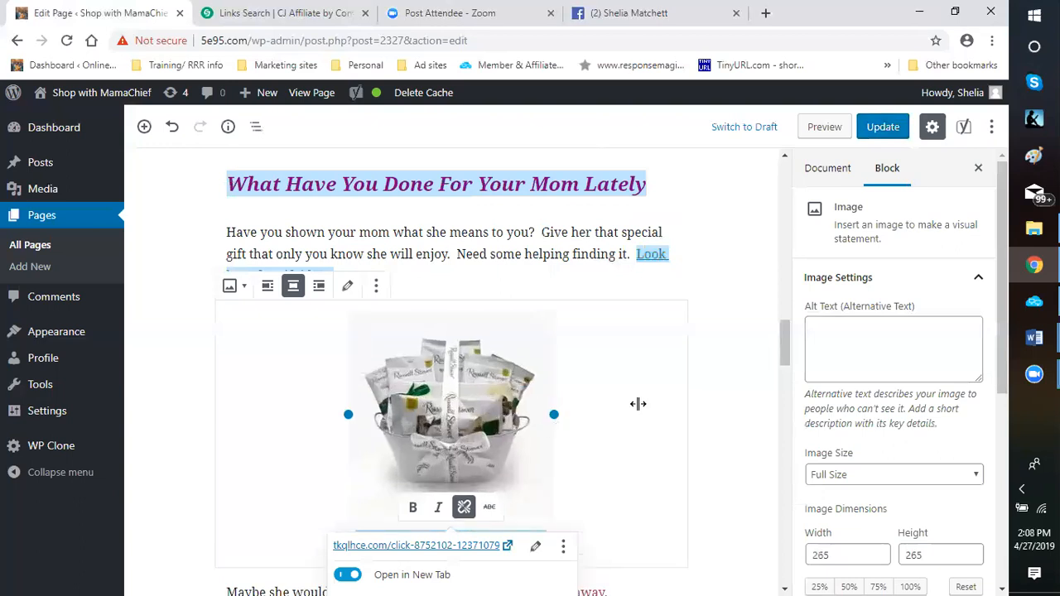
left_click(851, 341)
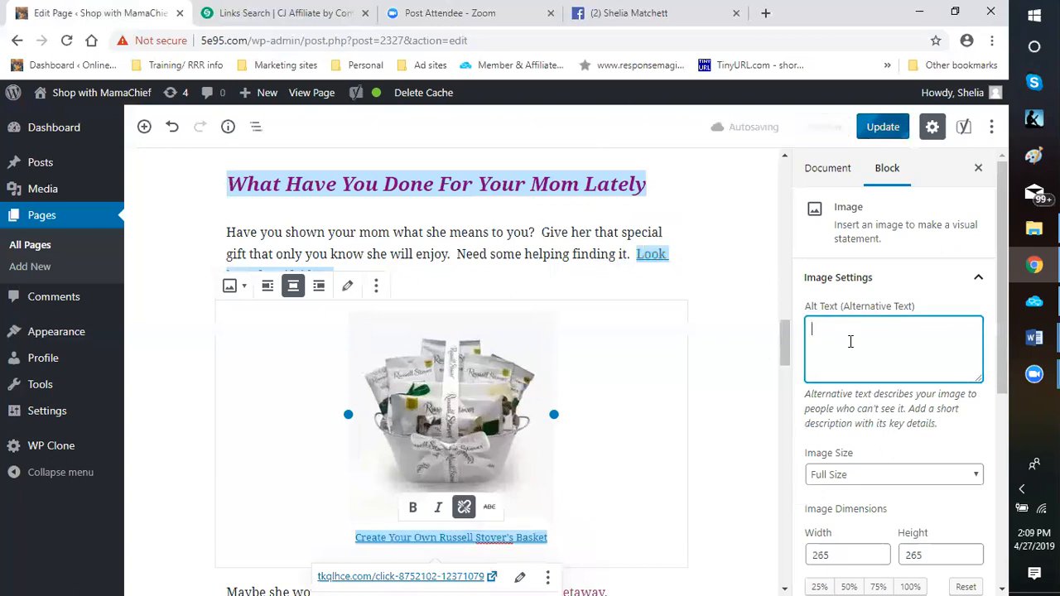
type("Chocolt")
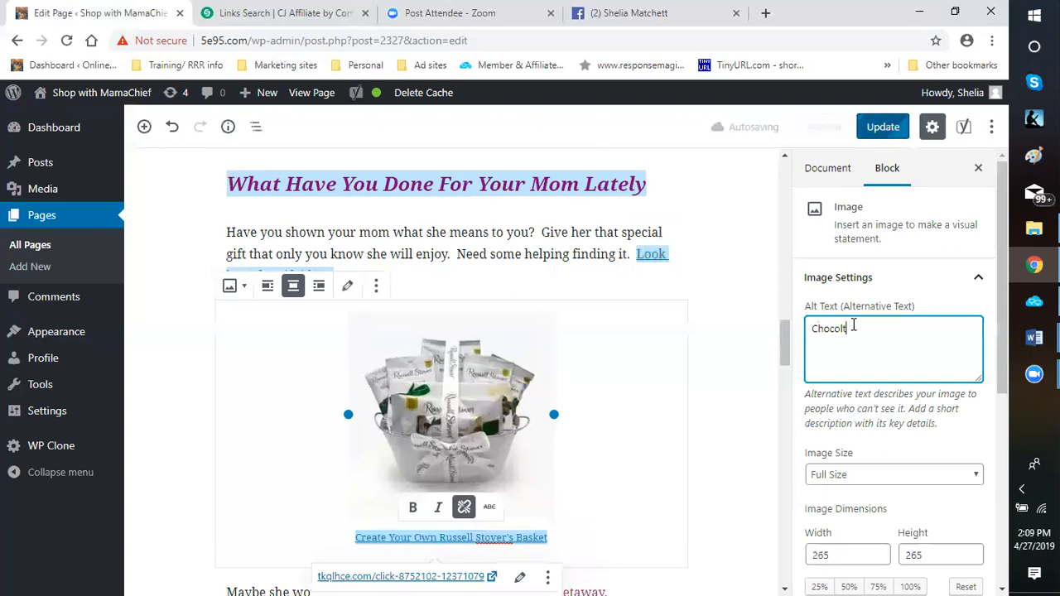
key("BackSpace")
type("ate Gift")
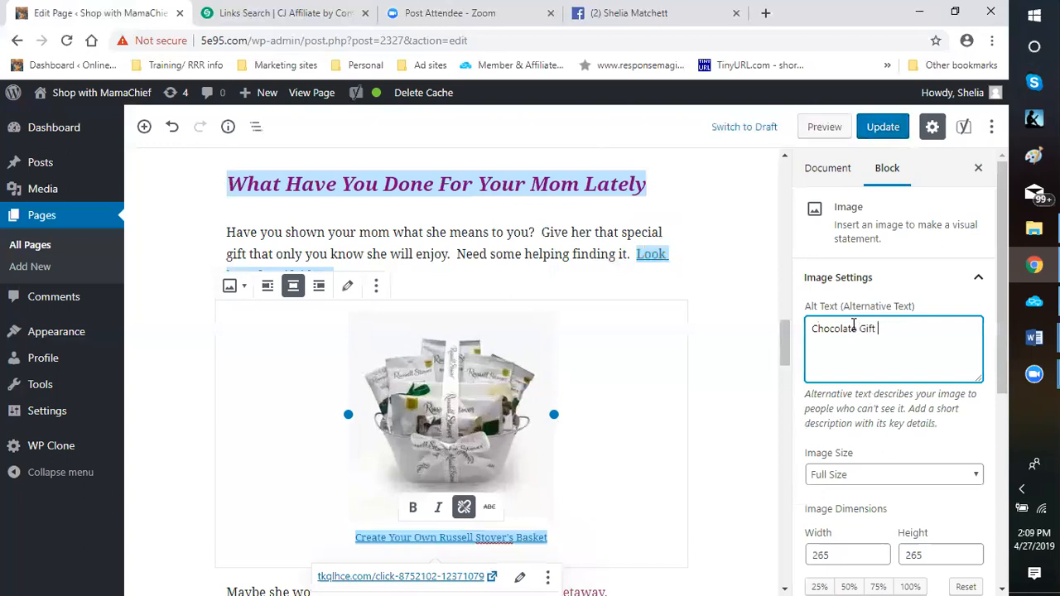
type(" Baskets")
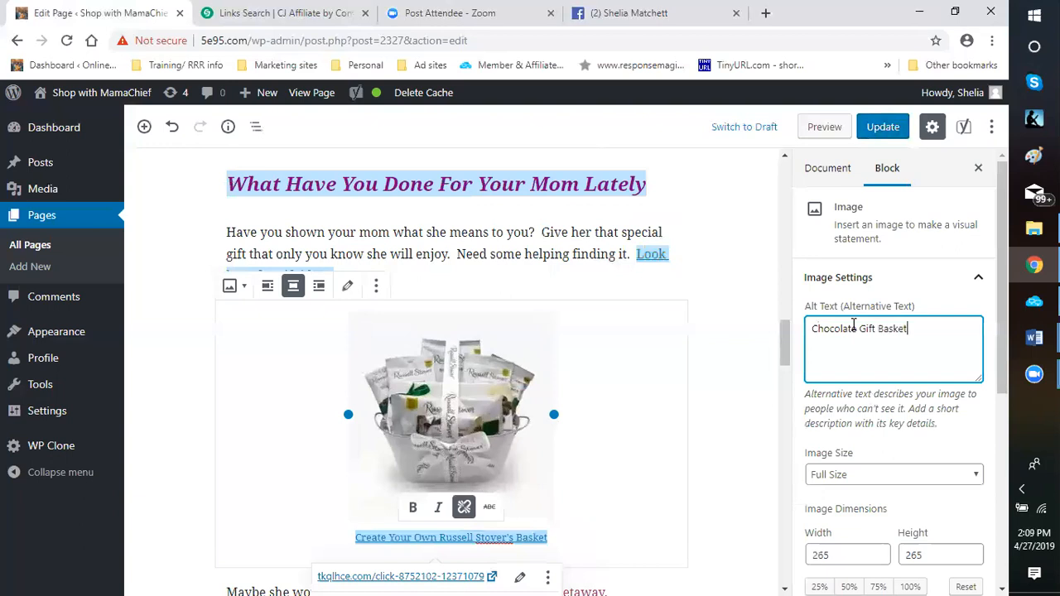
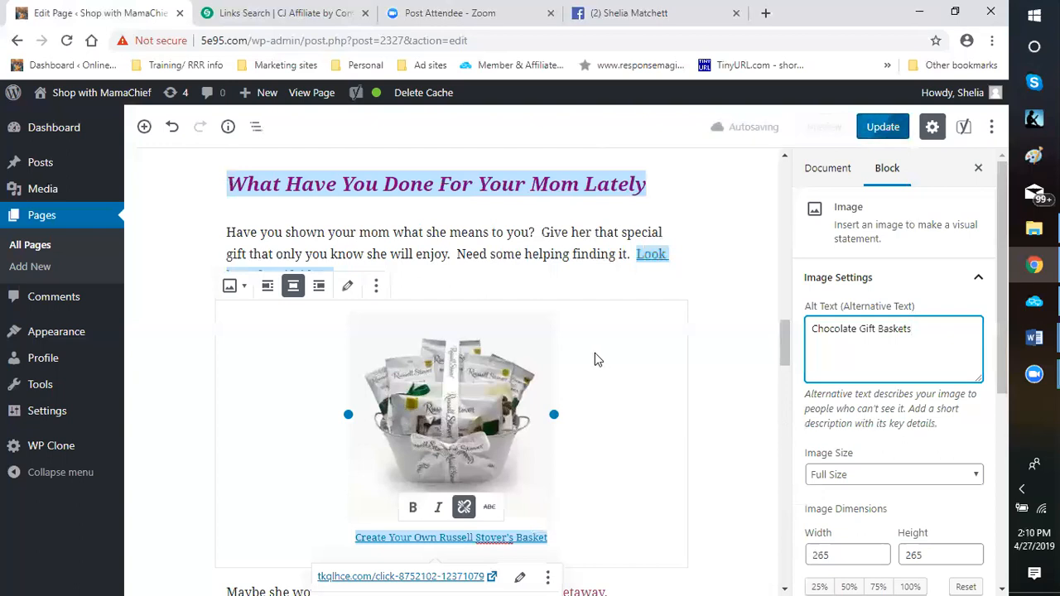
Replace the gift basket image's custom link URL with the copied Russell Stover Click URL
scroll(571, 373, "down", 2)
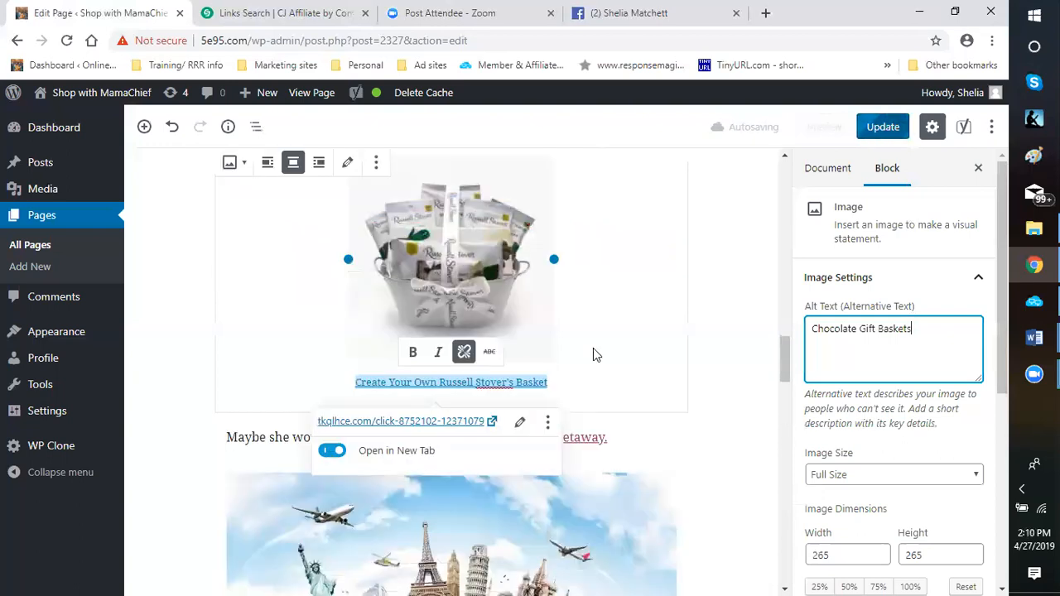
scroll(704, 342, "down", 2)
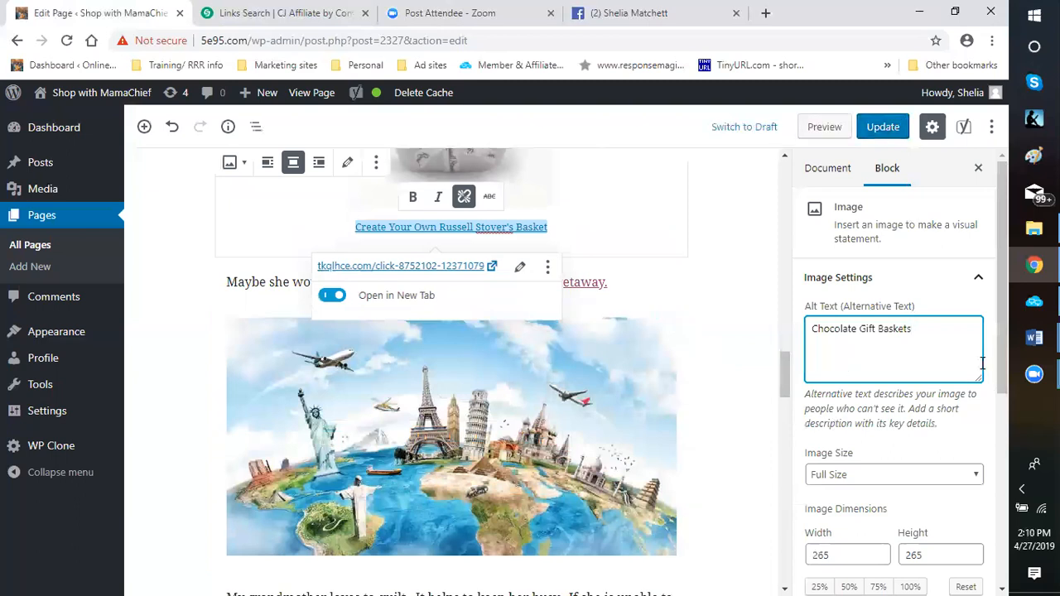
scroll(1000, 330, "down", 3)
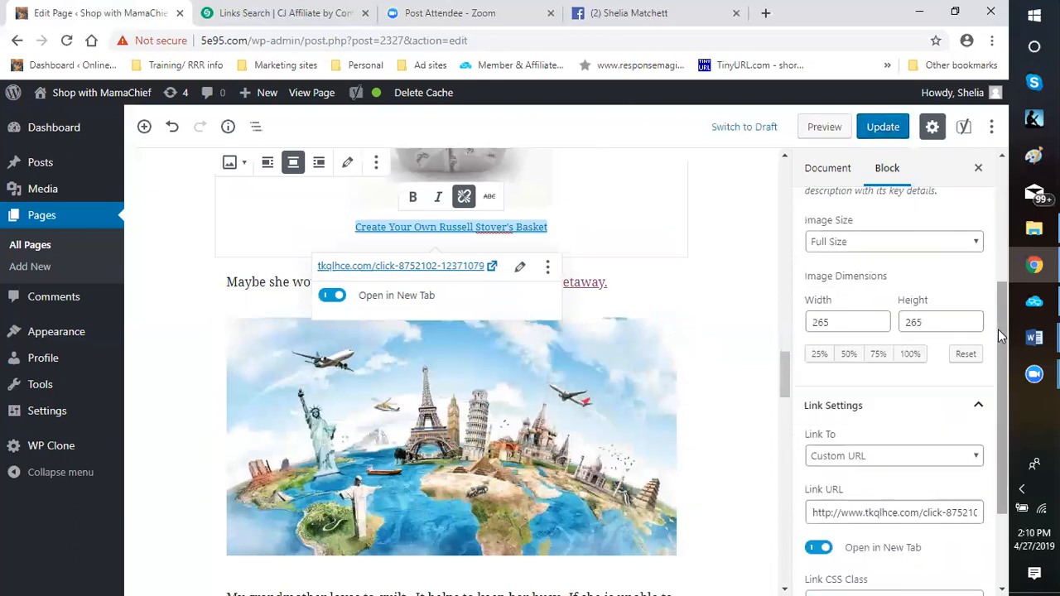
scroll(800, 323, "down", 1)
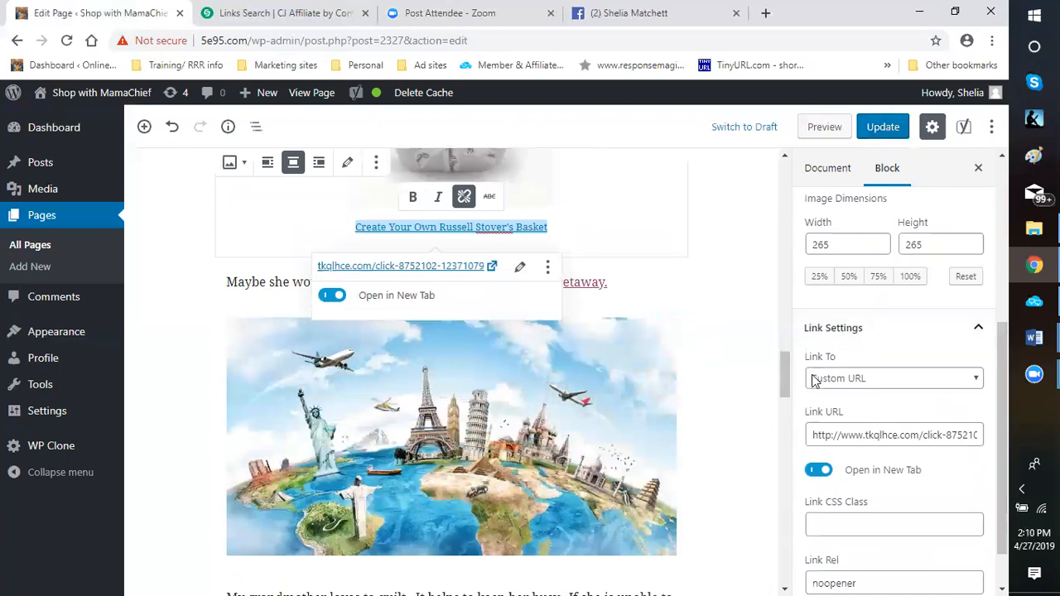
left_click_drag(812, 440, 972, 443)
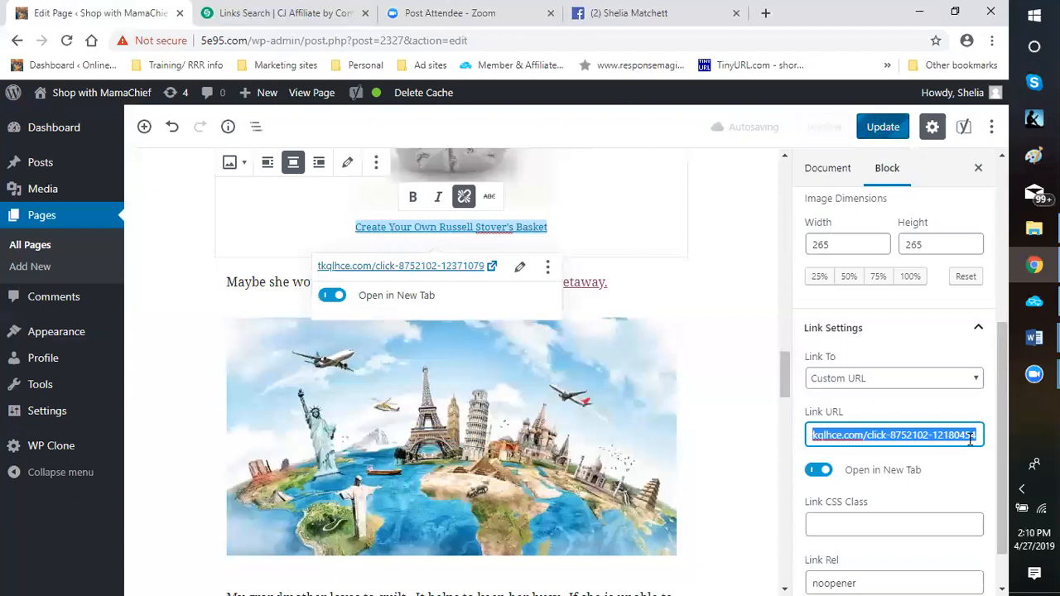
key("BackSpace")
right_click(836, 435)
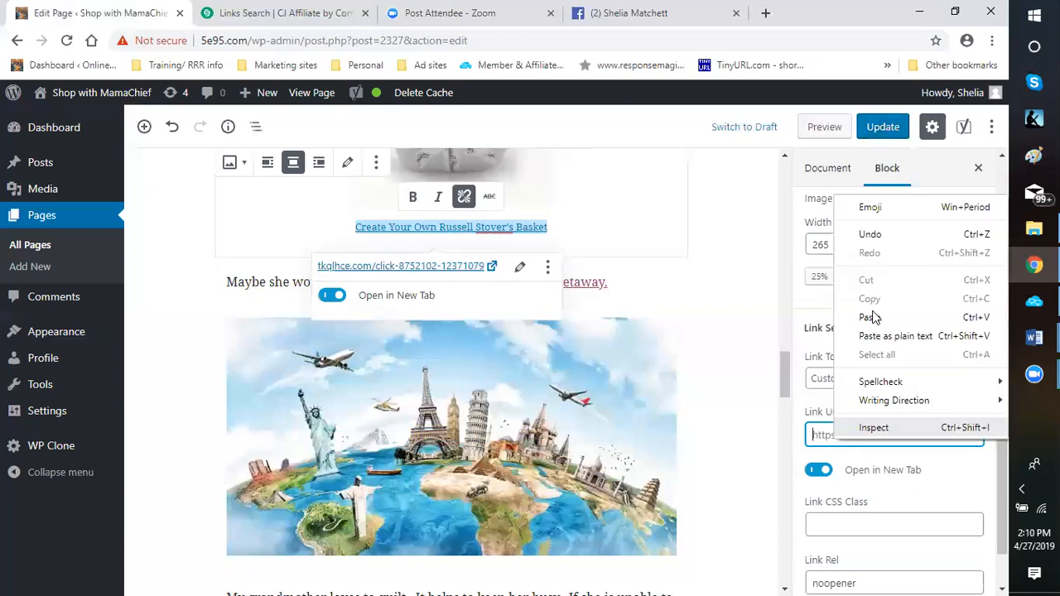
left_click(872, 319)
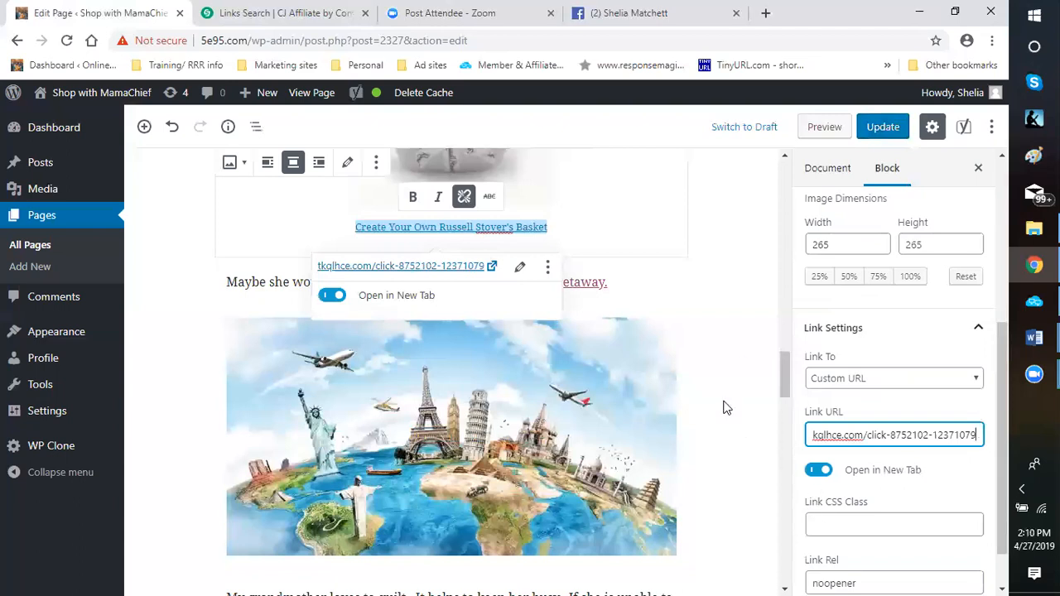
Examine the travel section below the gift basket, including the world landmarks image's link settings and the "Send her to her dream getaway." link
scroll(708, 400, "up", 1)
scroll(696, 389, "up", 3)
scroll(692, 389, "down", 2)
scroll(691, 396, "down", 1)
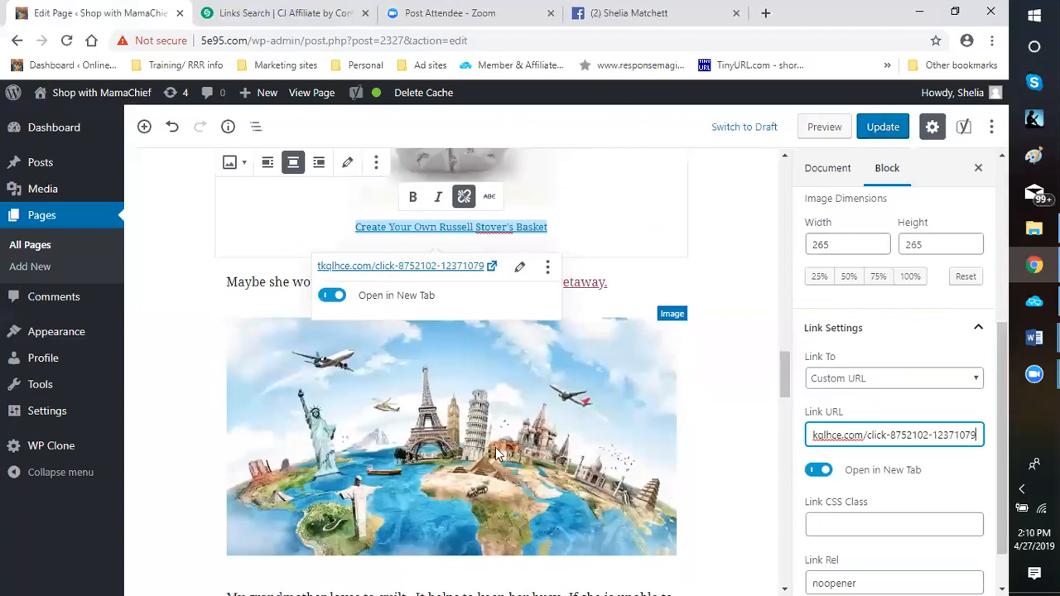
left_click(501, 436)
scroll(741, 356, "down", 2)
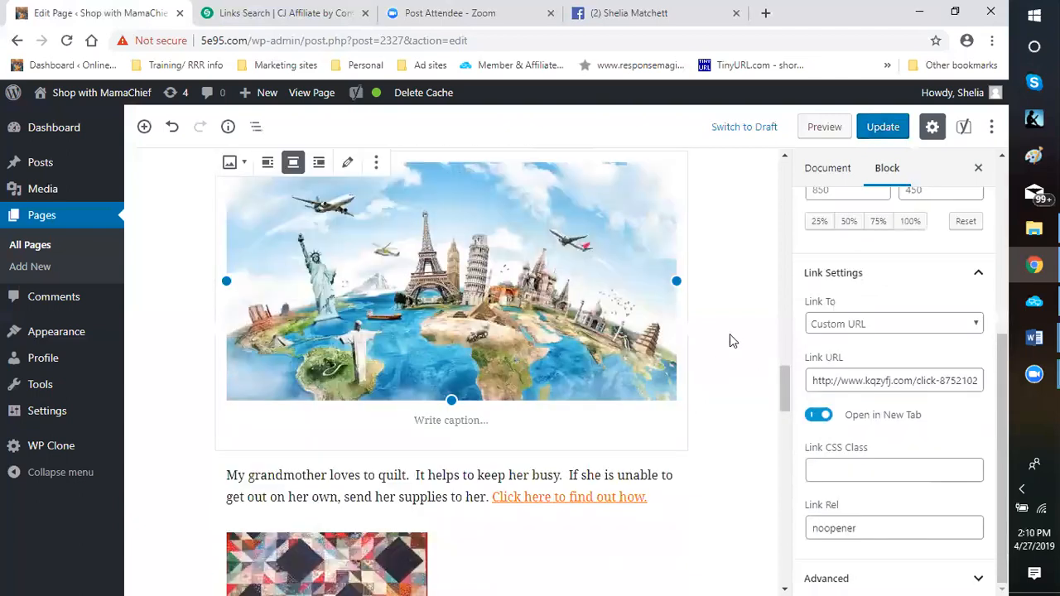
scroll(732, 335, "up", 1)
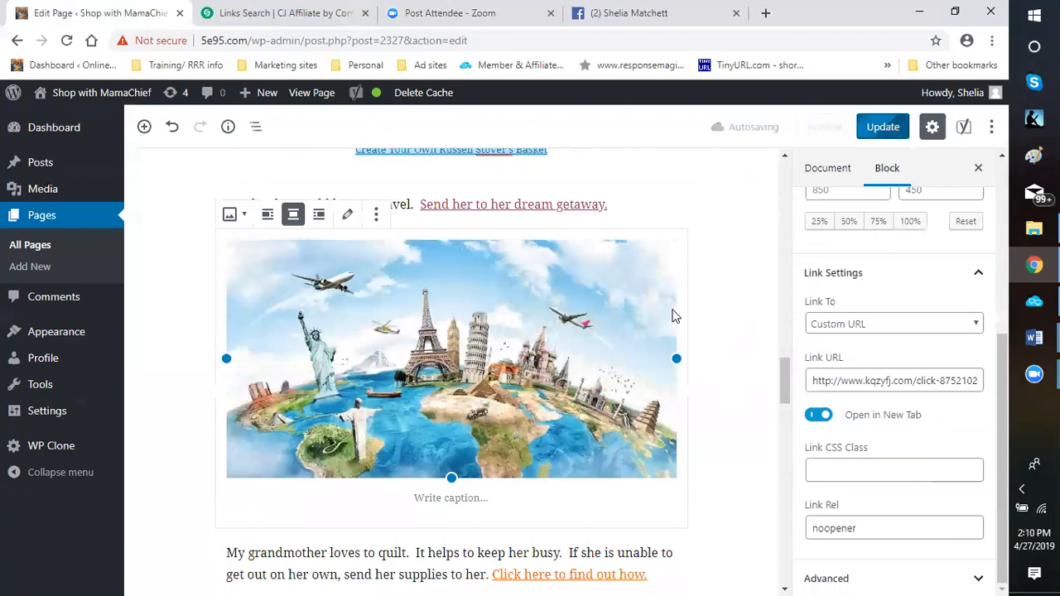
scroll(686, 311, "up", 1)
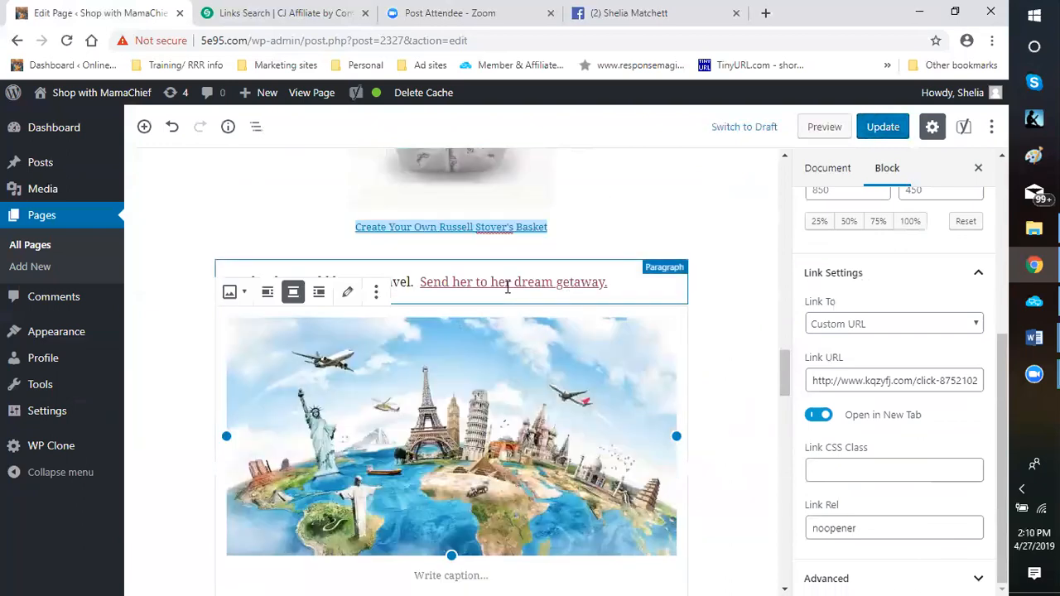
Switch to CJ Affiliate and search for links from the advertiser Palace Resorts
left_click(254, 14)
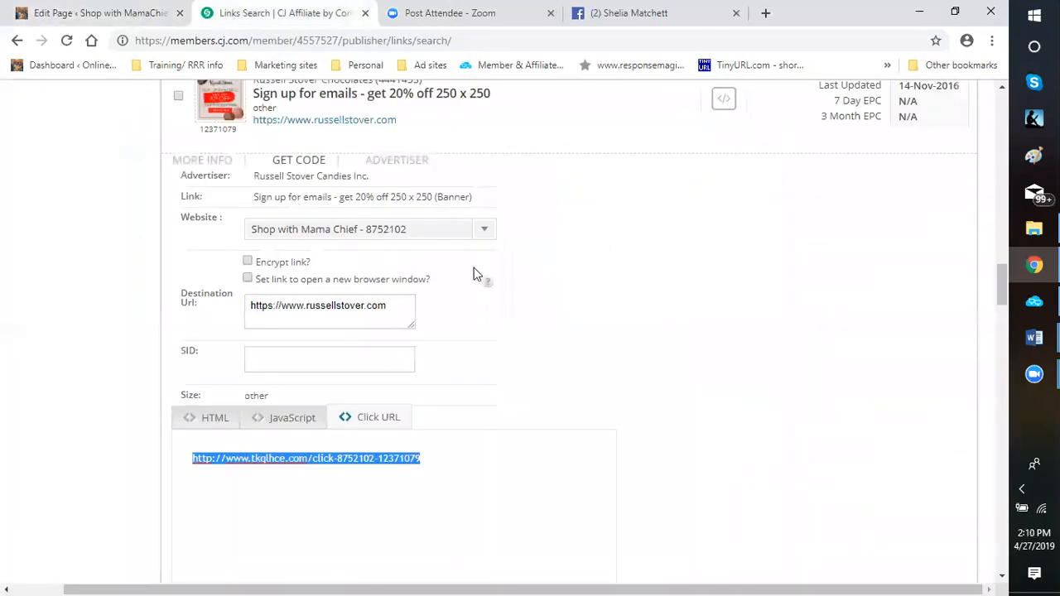
scroll(476, 274, "up", 2)
scroll(124, 263, "up", 15)
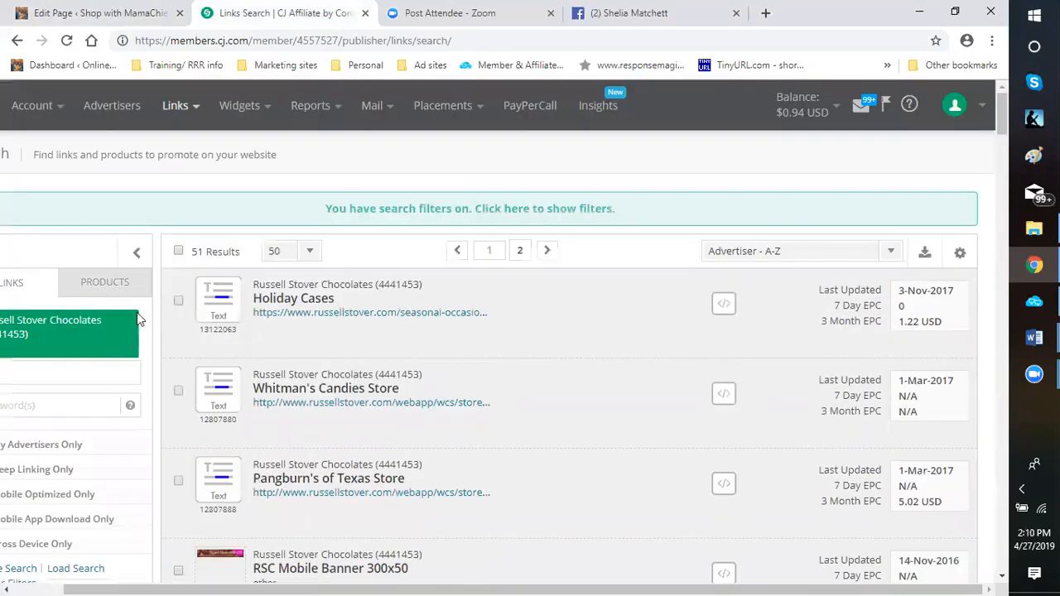
scroll(129, 202, "down", 2)
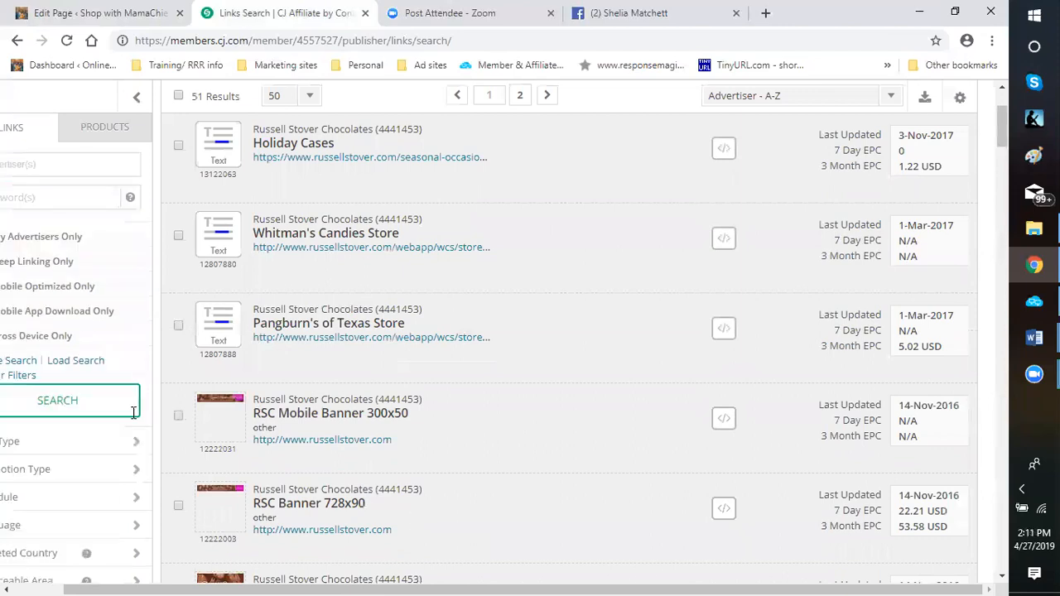
left_click(82, 164)
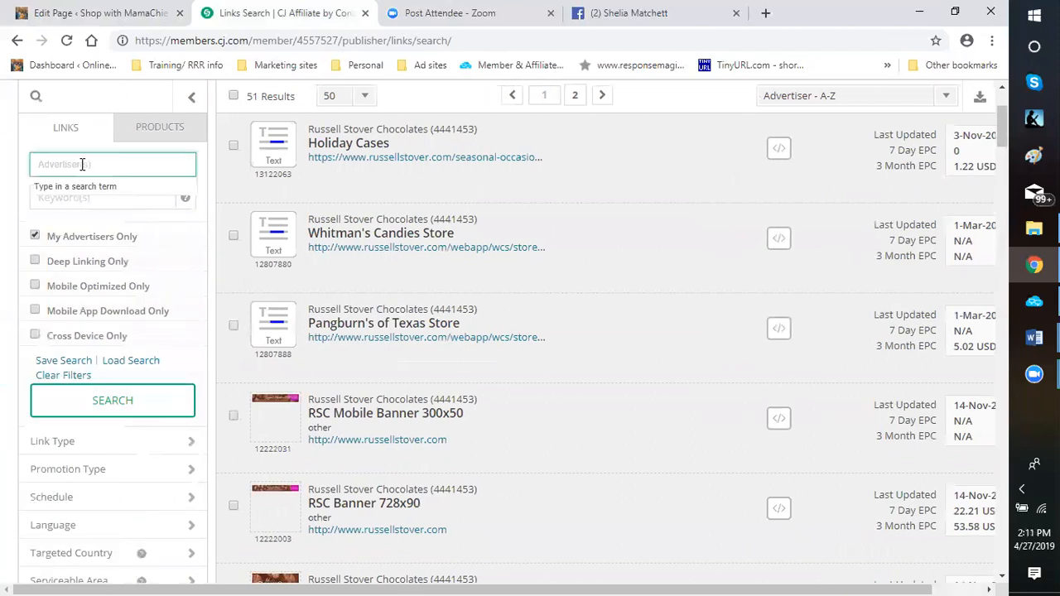
type("palace")
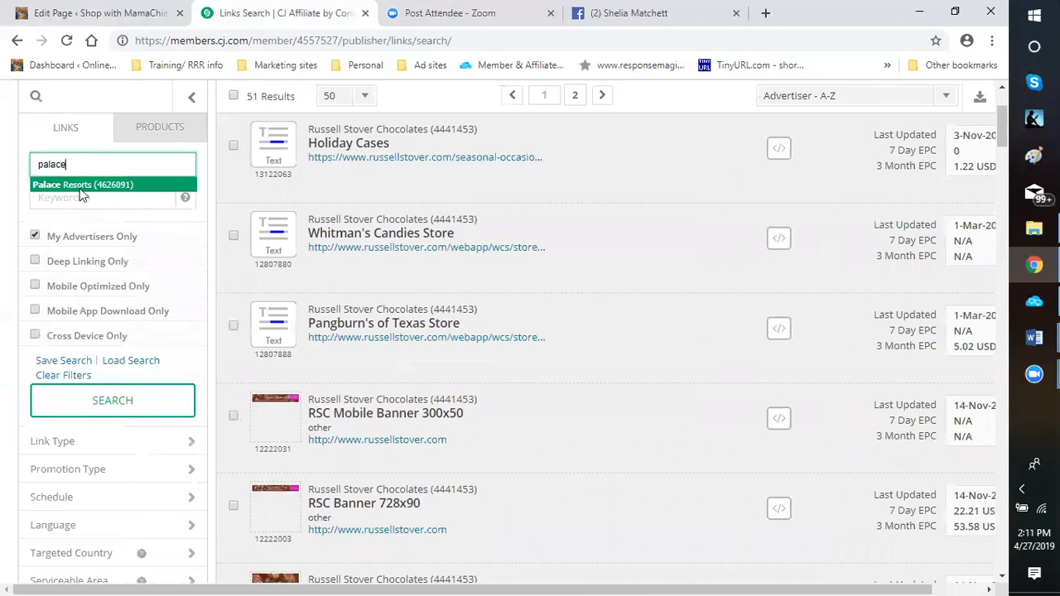
left_click(80, 185)
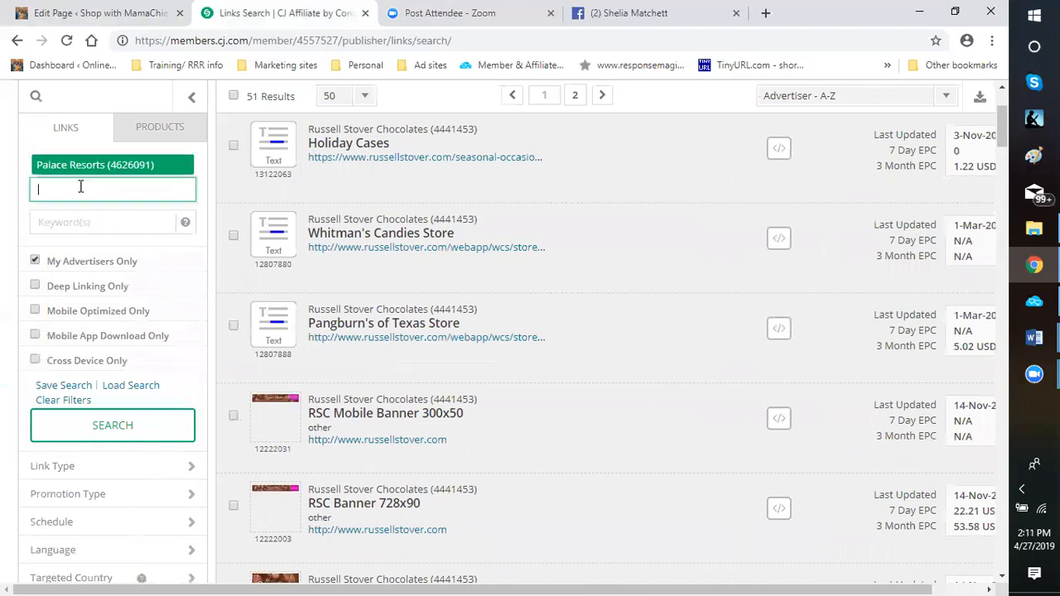
left_click(139, 433)
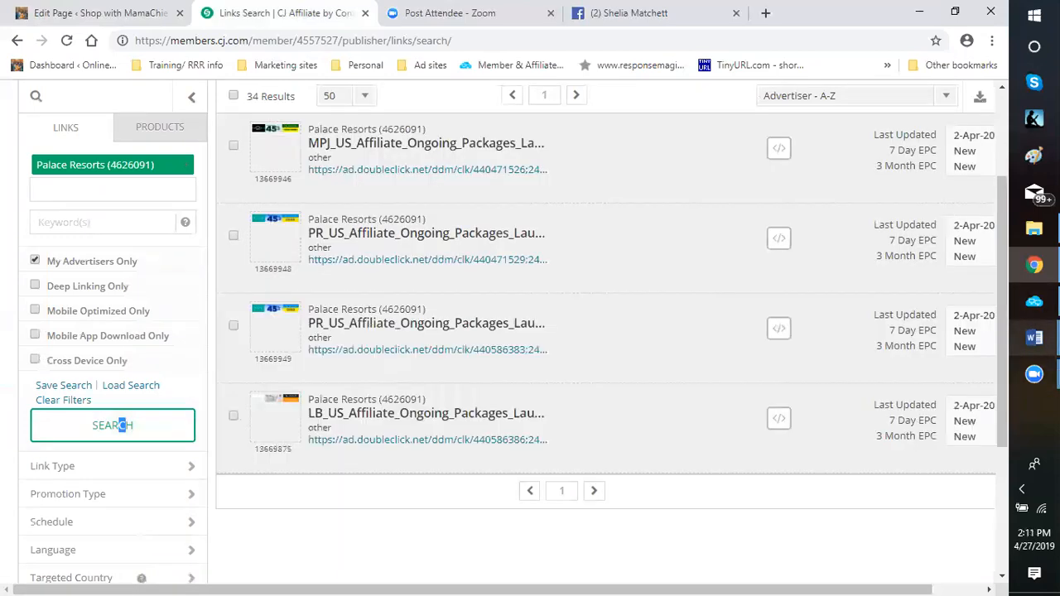
Minimize the browser and Computta windows to bring the Word document "New student information sheet-2" to the front
mouse_move(1034, 344)
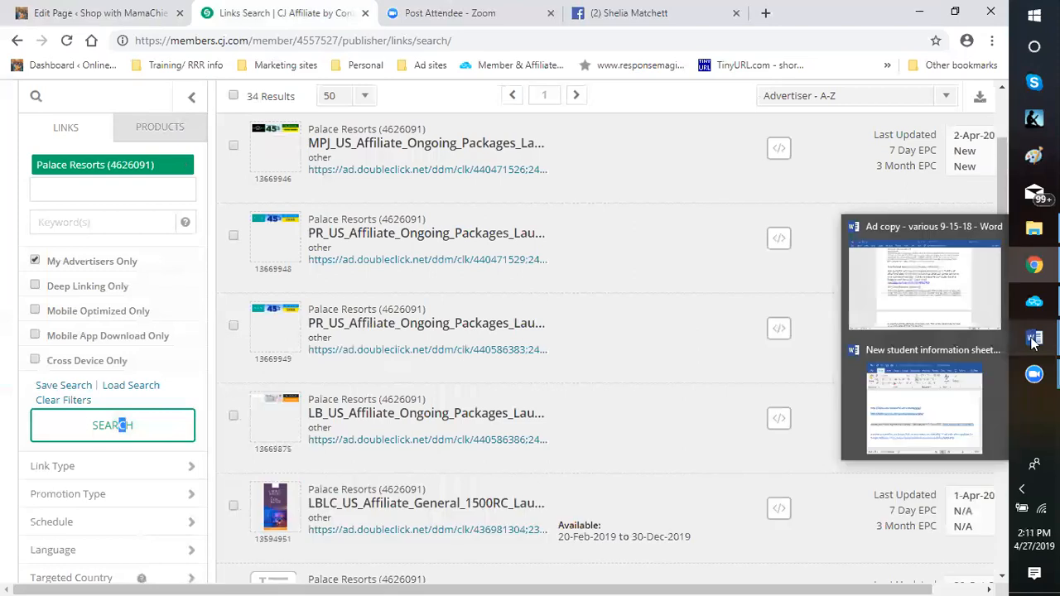
mouse_move(931, 426)
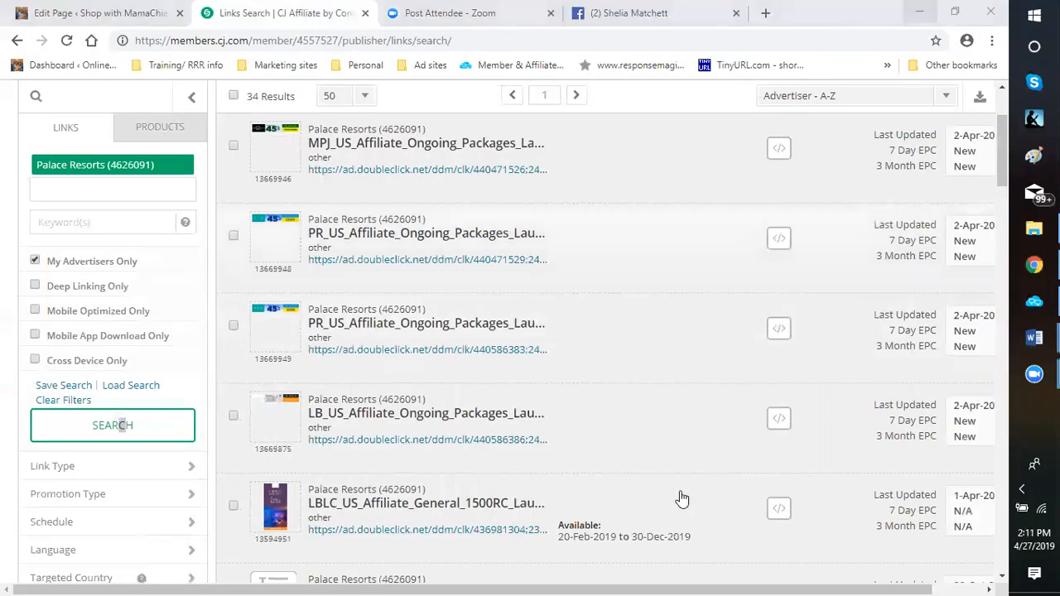
left_click(918, 17)
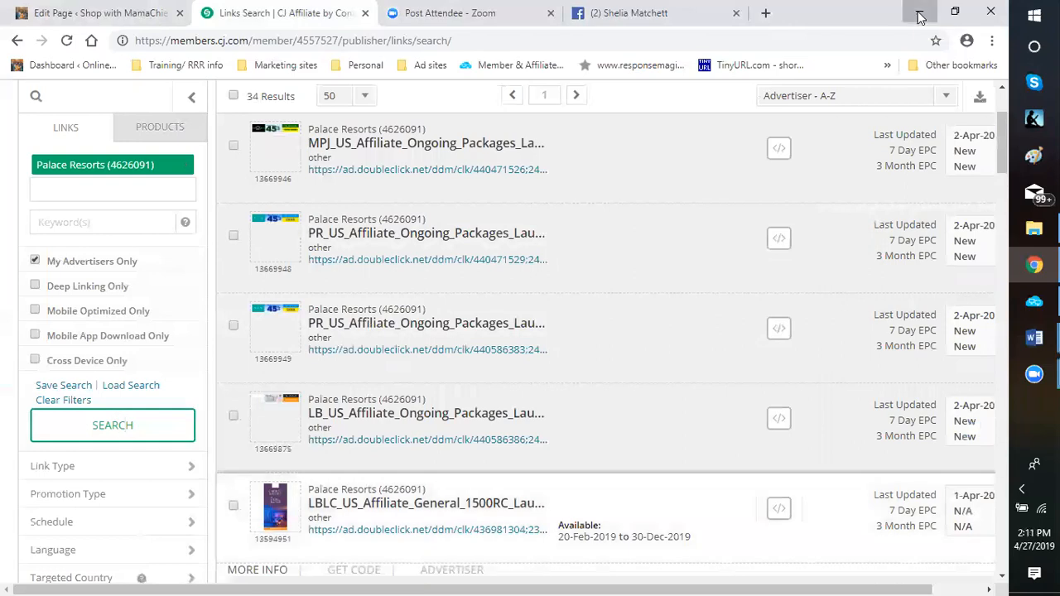
left_click(919, 17)
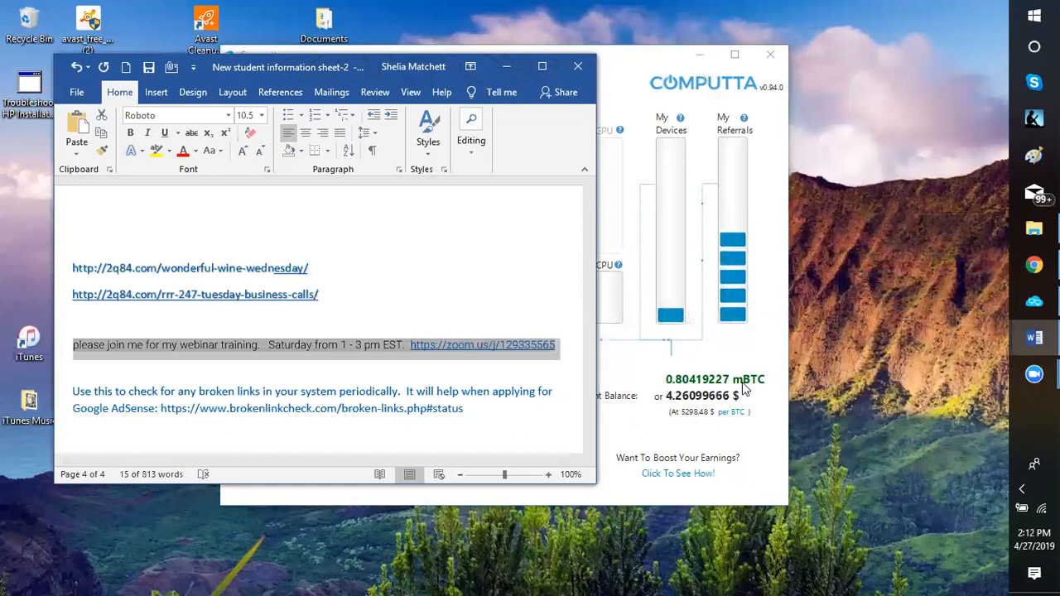
left_click(716, 418)
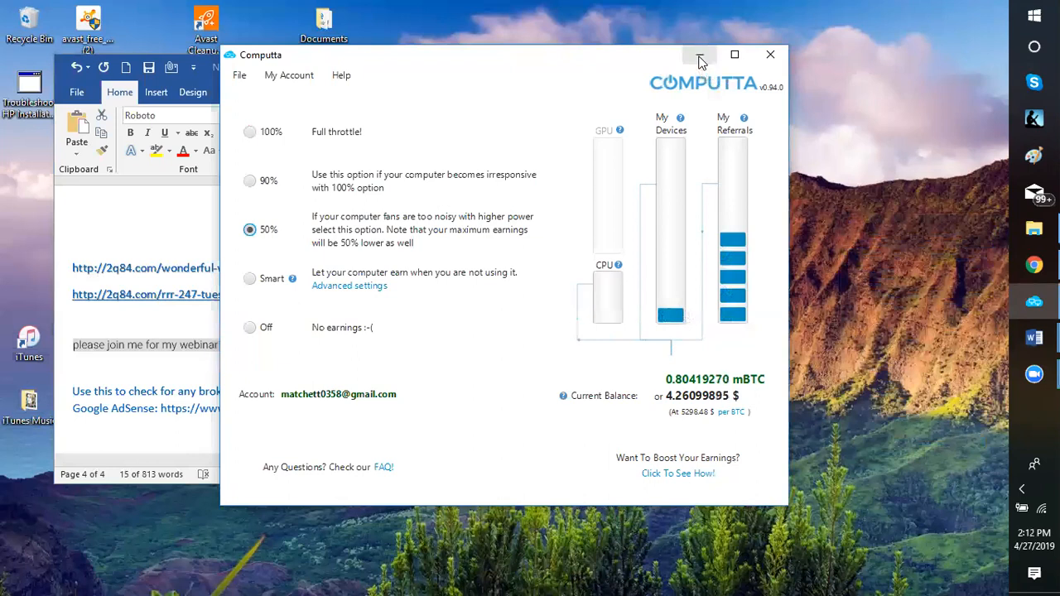
left_click(699, 56)
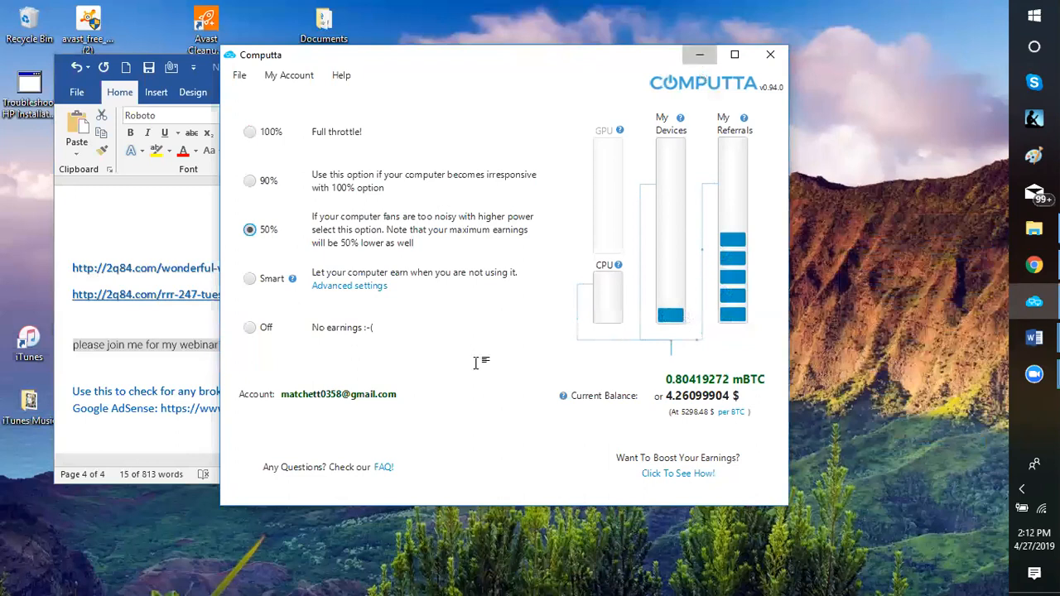
Copy the Suforia invite link from the student information sheet and minimize the document
scroll(390, 305, "up", 8)
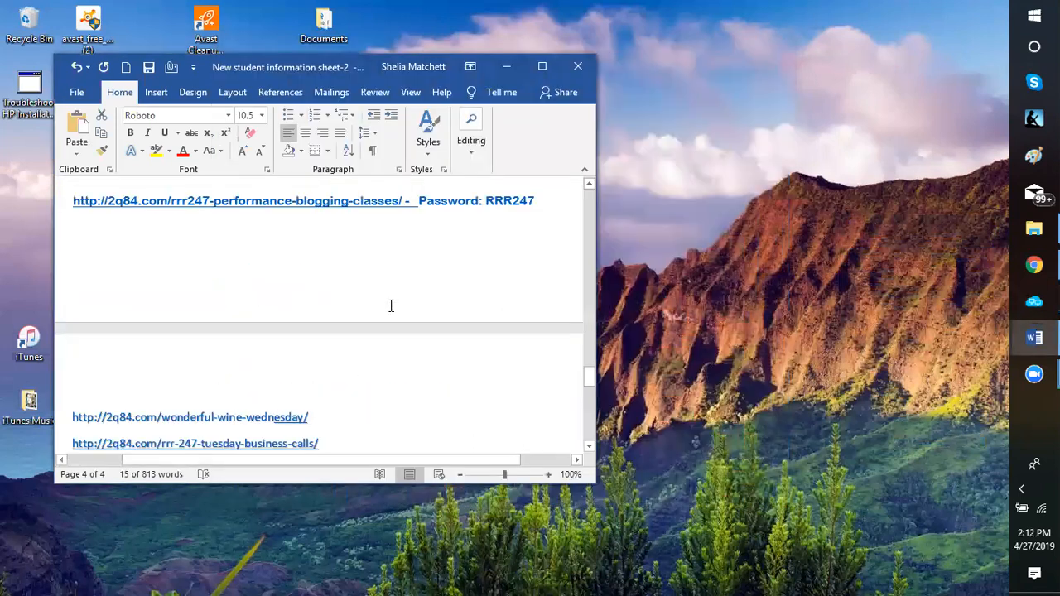
scroll(379, 307, "up", 15)
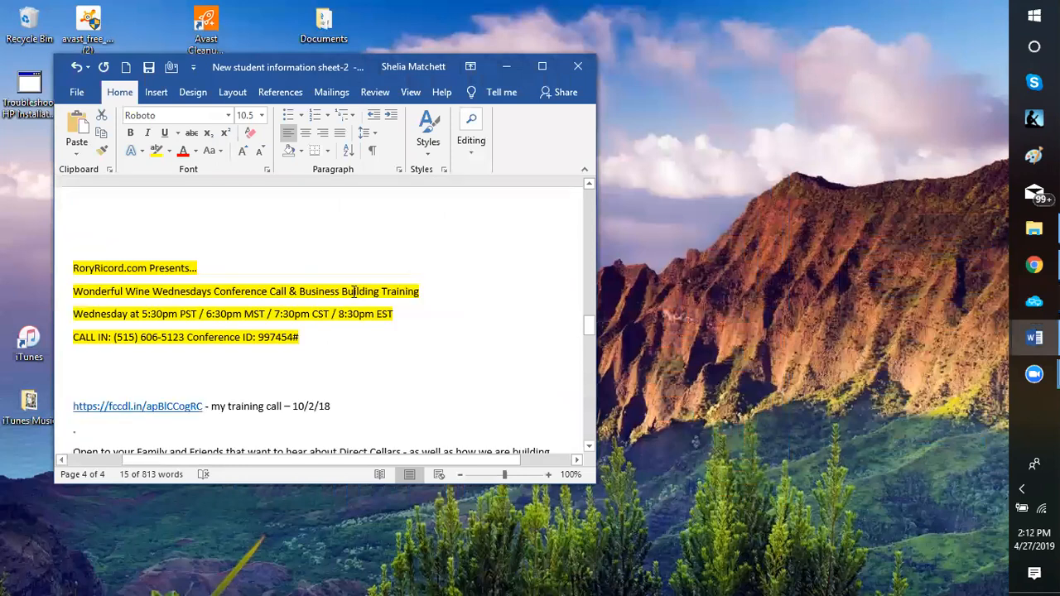
scroll(334, 296, "up", 15)
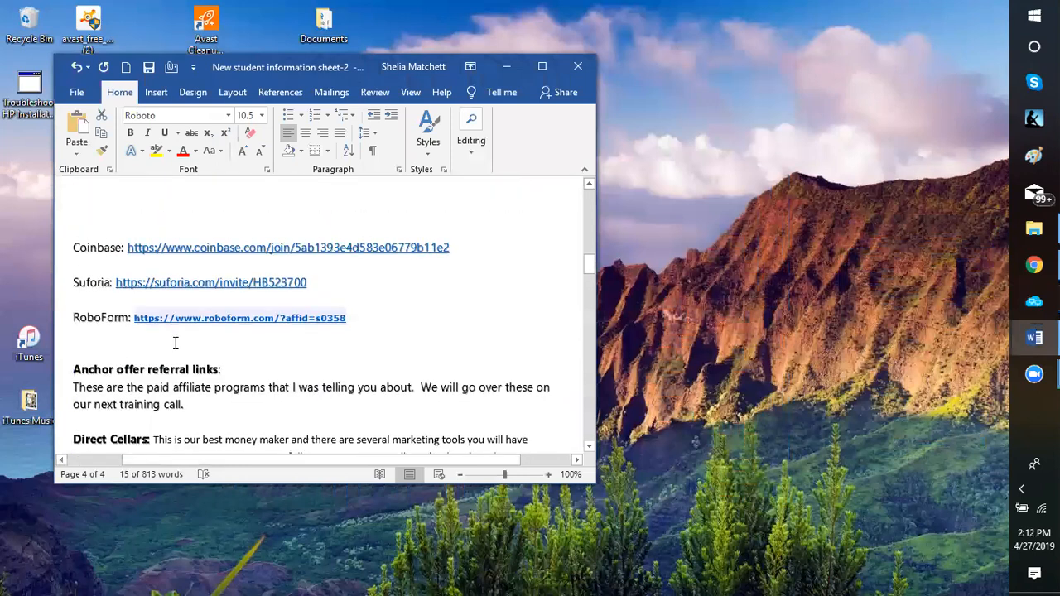
scroll(110, 288, "up", 4)
scroll(110, 288, "down", 4)
left_click_drag(114, 282, 300, 283)
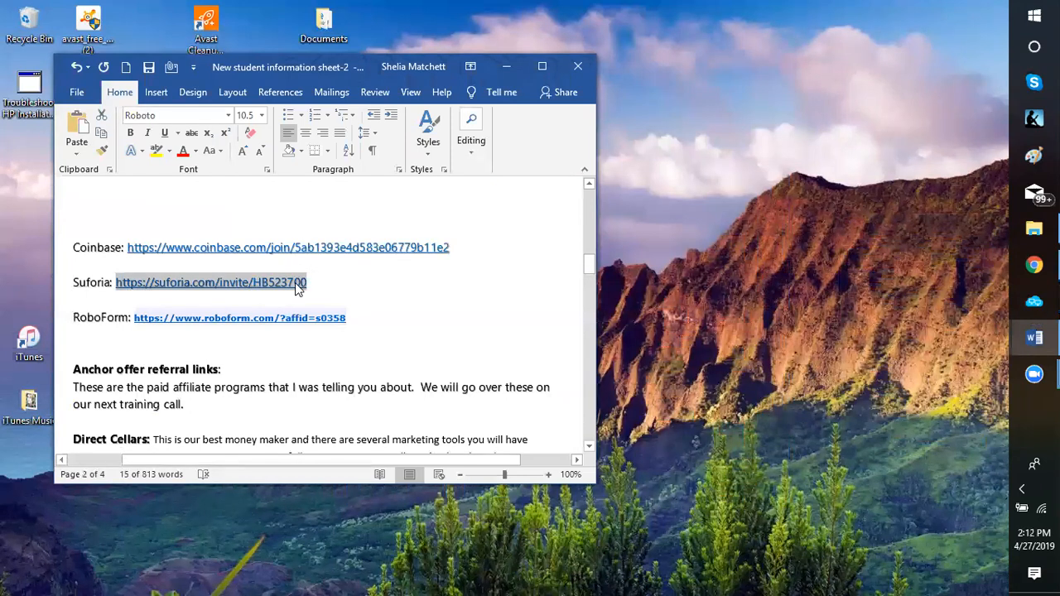
right_click(298, 283)
left_click(330, 313)
left_click(506, 66)
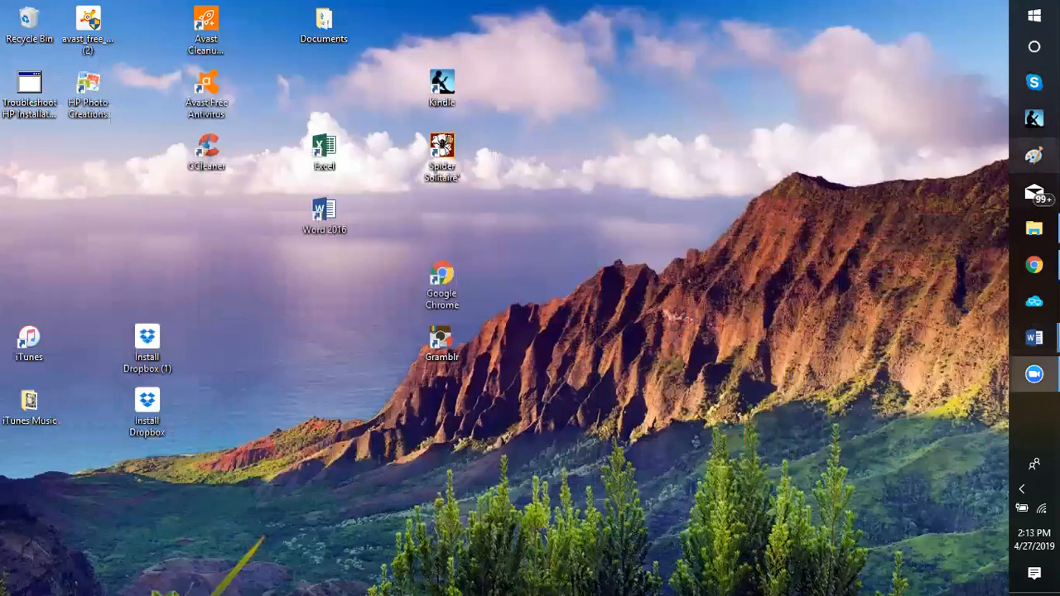
Switch to the WordPress page editor in Chrome and replace the "Send her to her dream getaway." link with the copied Suforia invite link
left_click(1033, 265)
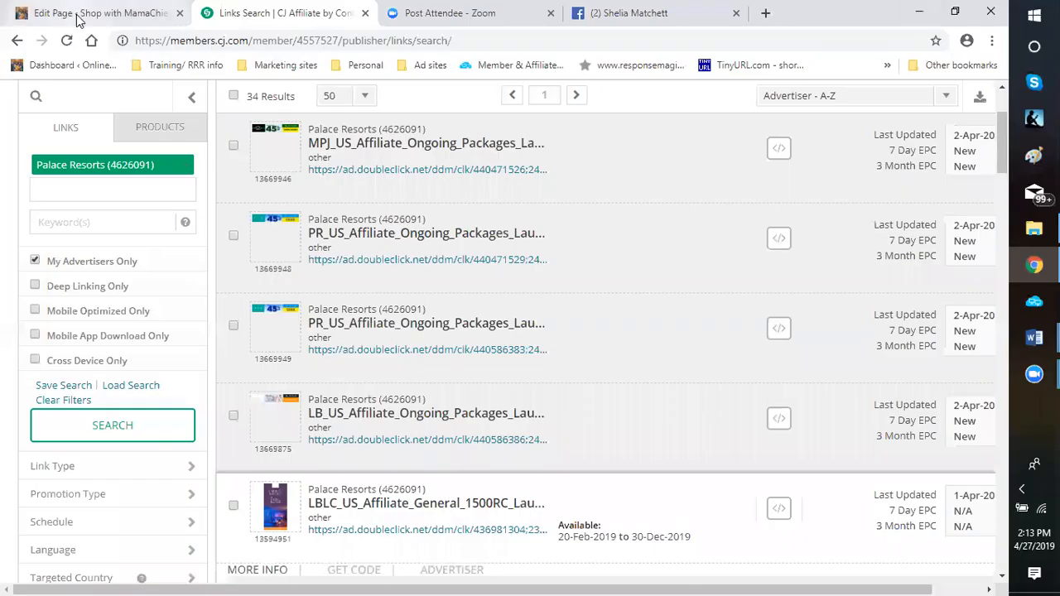
left_click(79, 18)
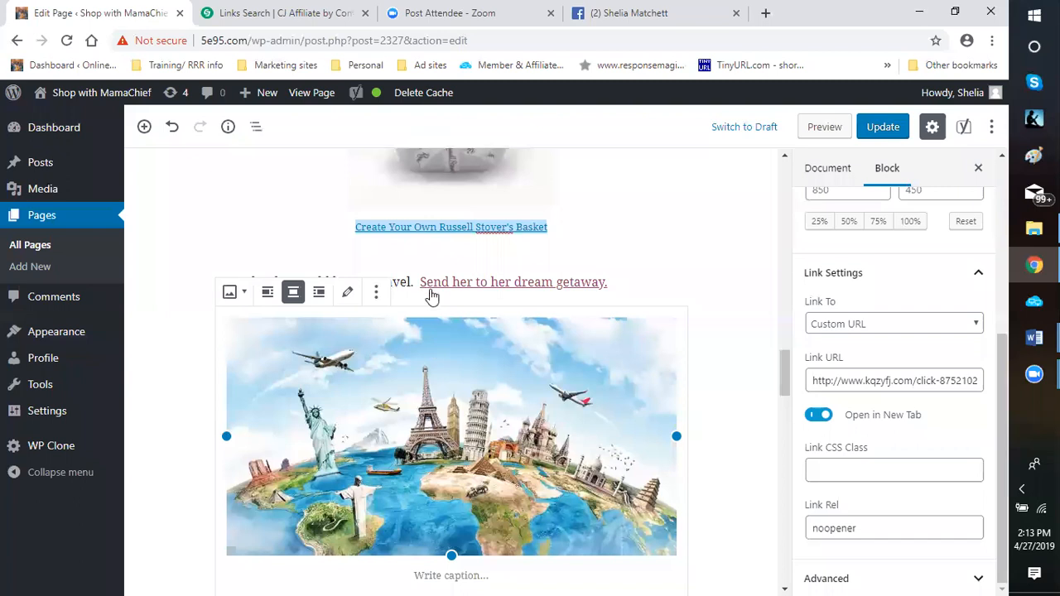
right_click(474, 282)
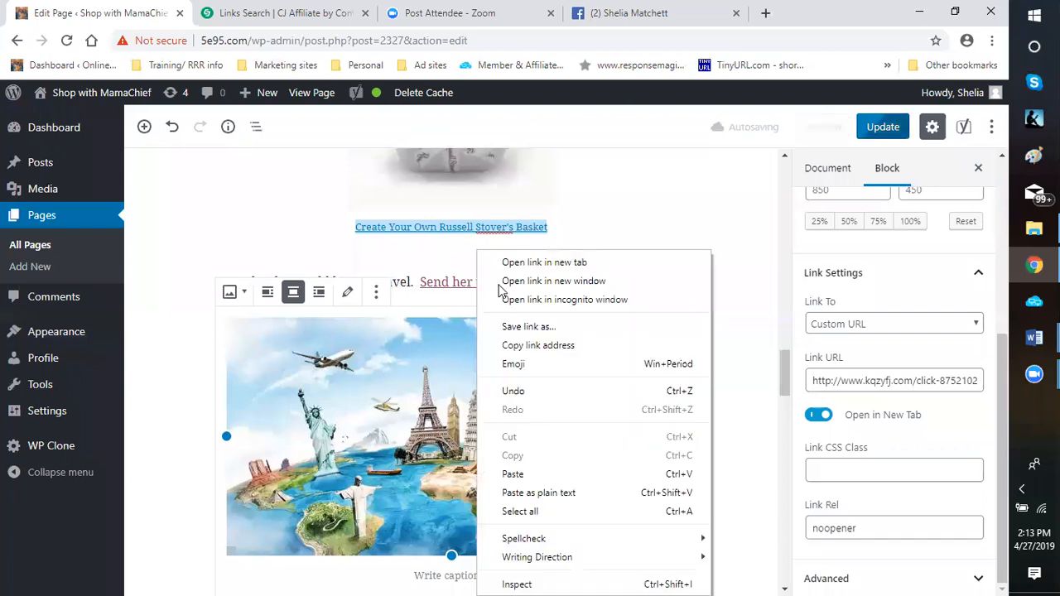
left_click(499, 284)
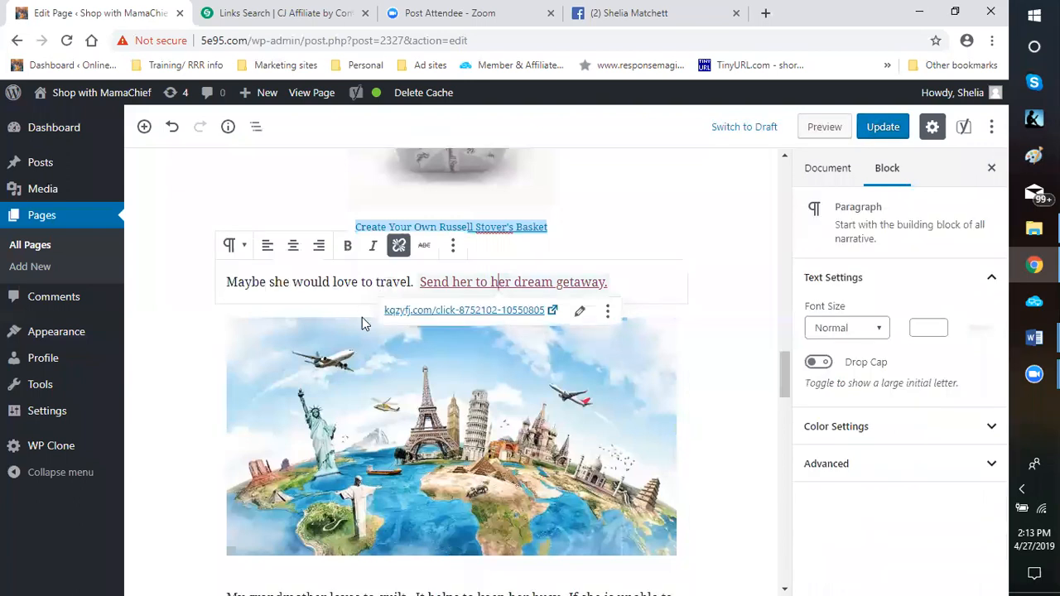
key("ctrl+k")
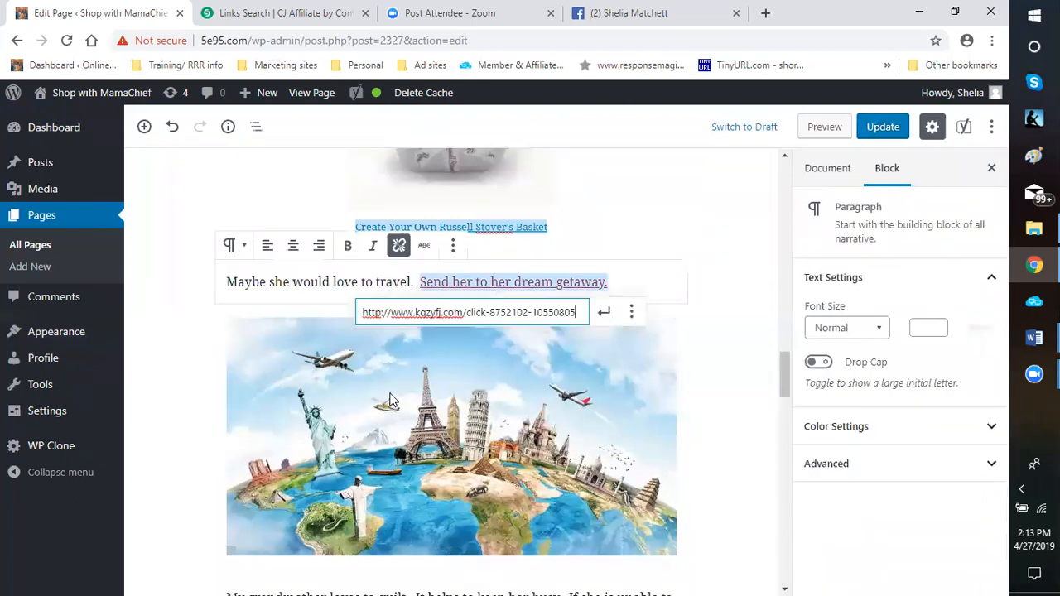
key("ctrl+a")
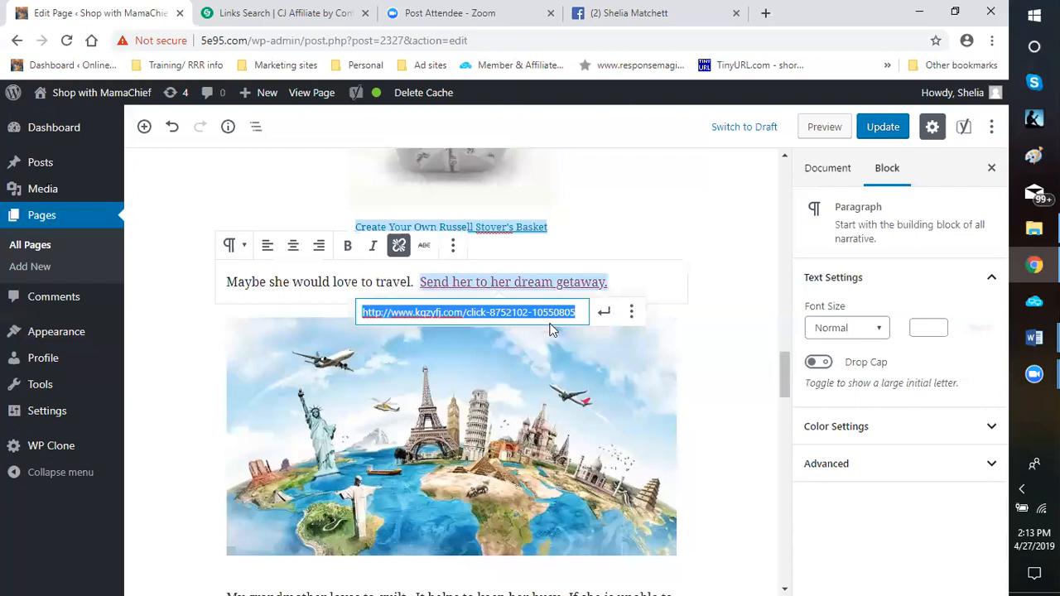
right_click(550, 323)
left_click(632, 315)
key("ctrl+v")
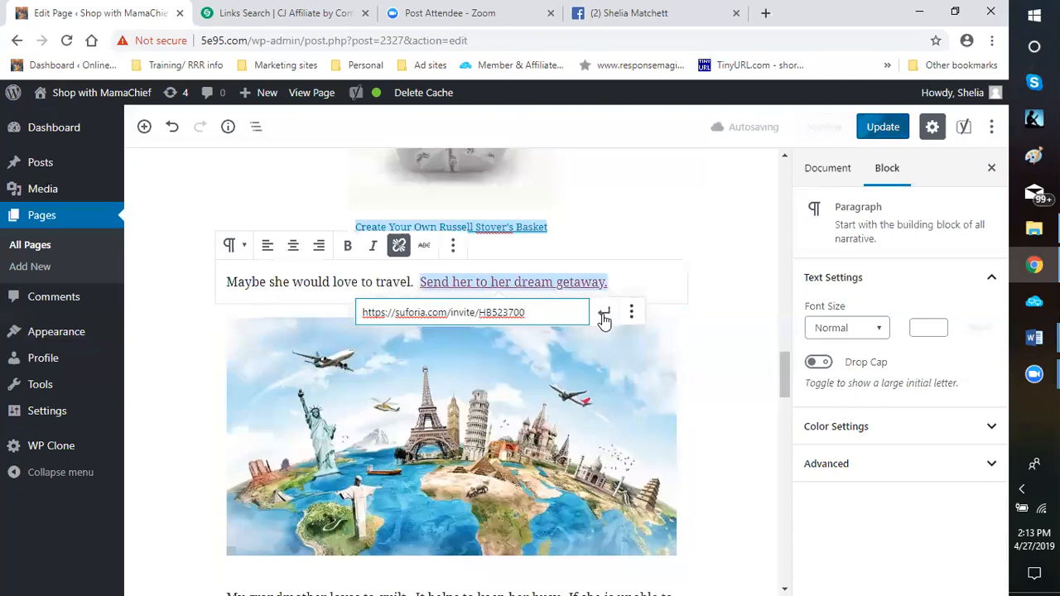
left_click(605, 316)
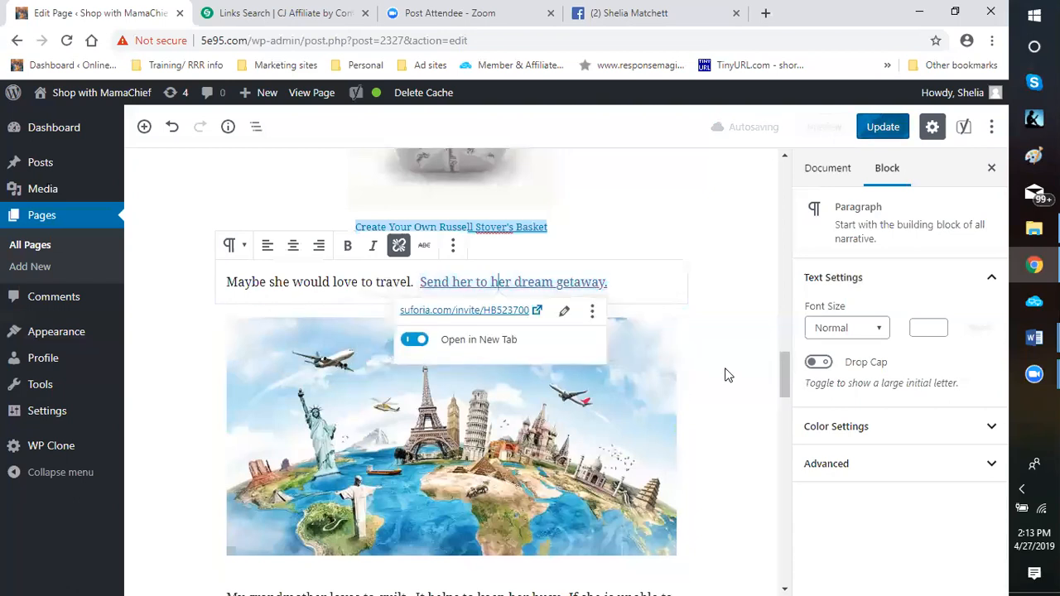
left_click(455, 296)
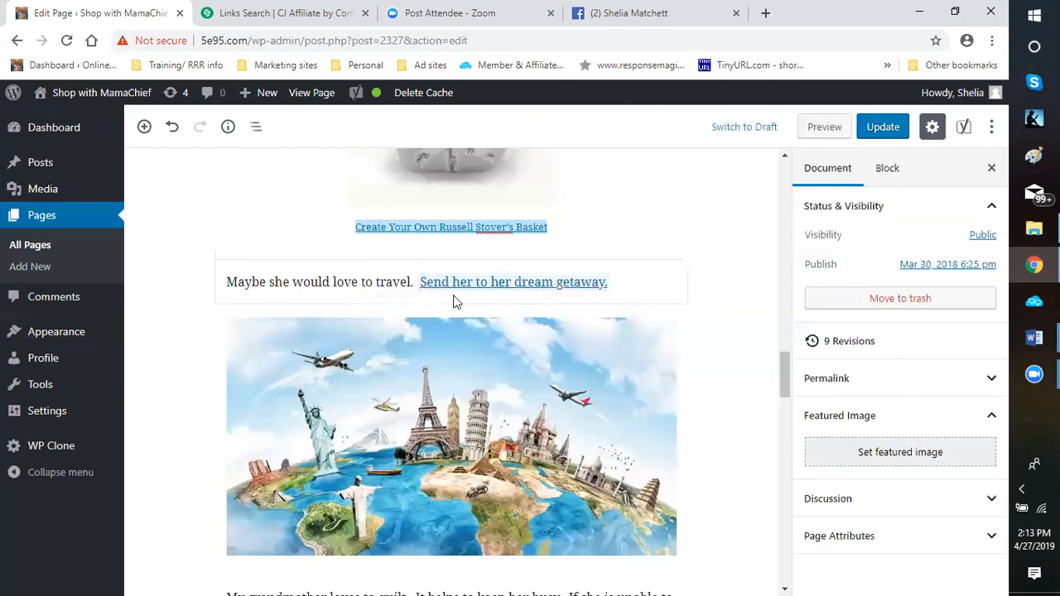
Add the caption "Find The Perfect Hotel !!!" below the world landmarks image
scroll(455, 295, "down", 2)
scroll(465, 349, "down", 1)
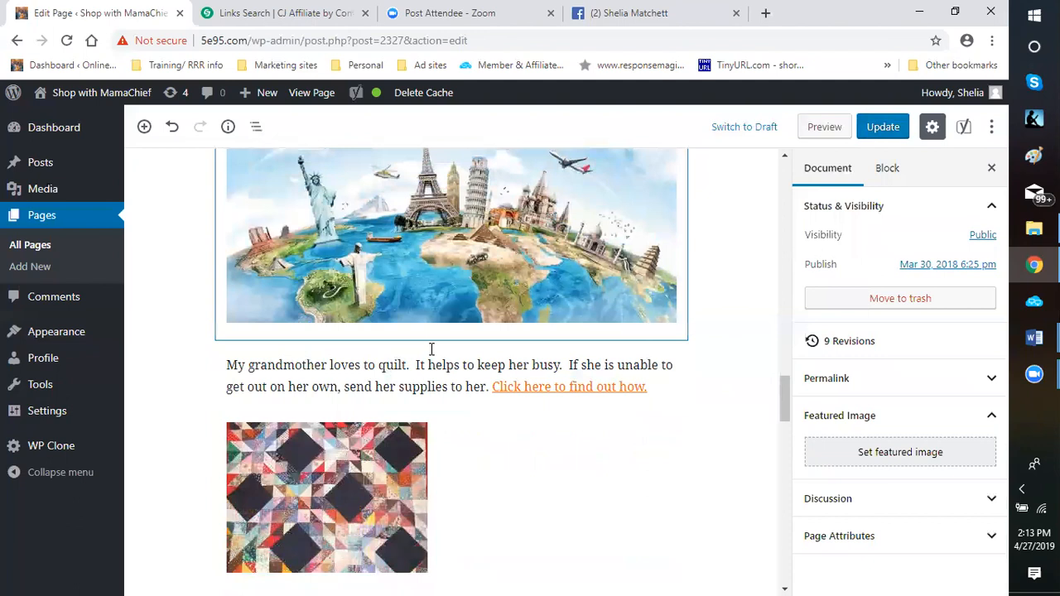
left_click(431, 349)
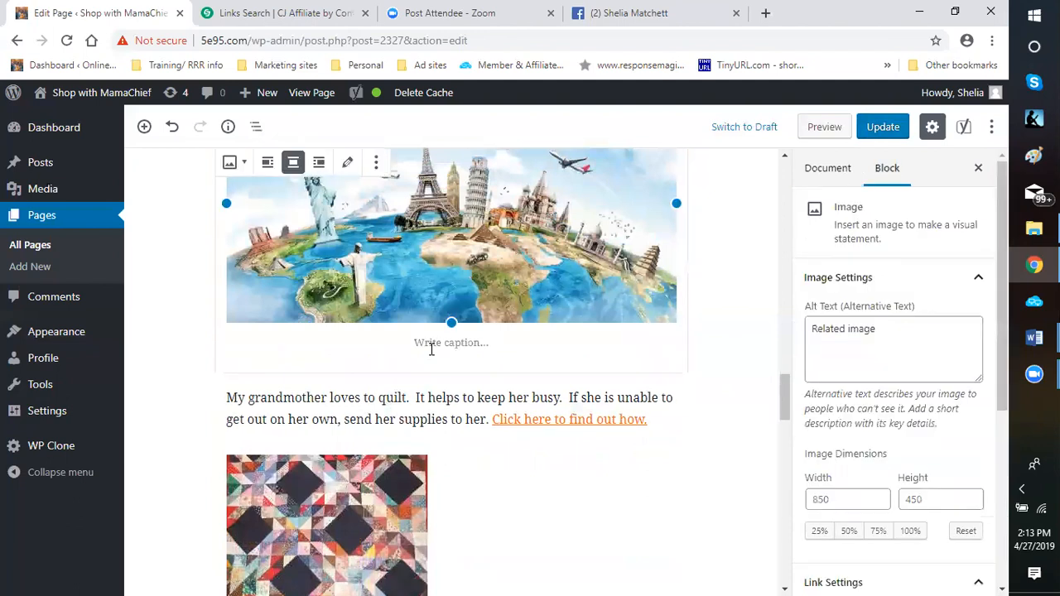
left_click(431, 350)
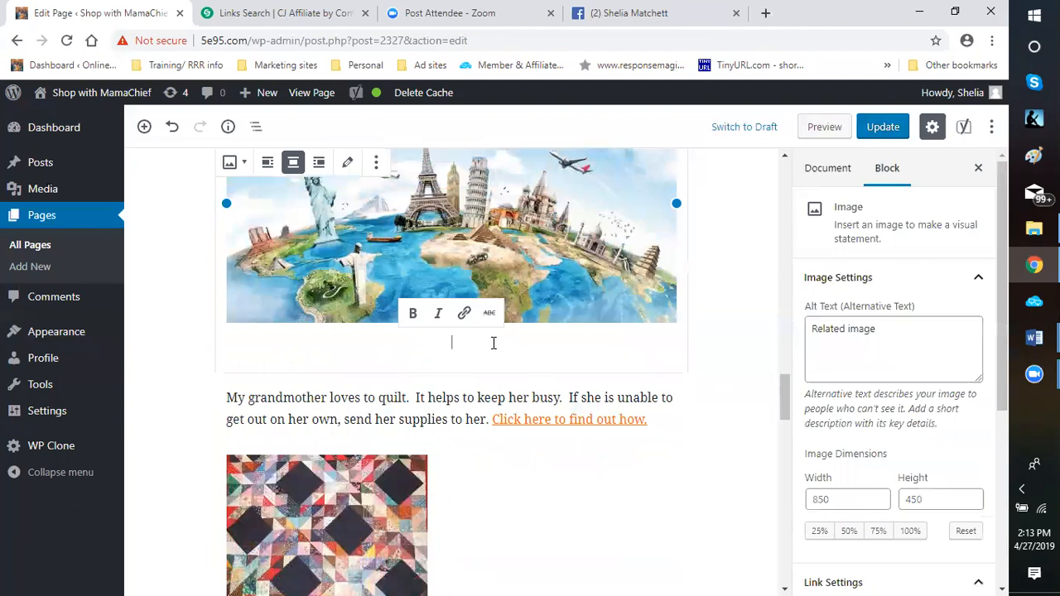
type("Find Gt")
key("BackSpace")
key("BackSpace")
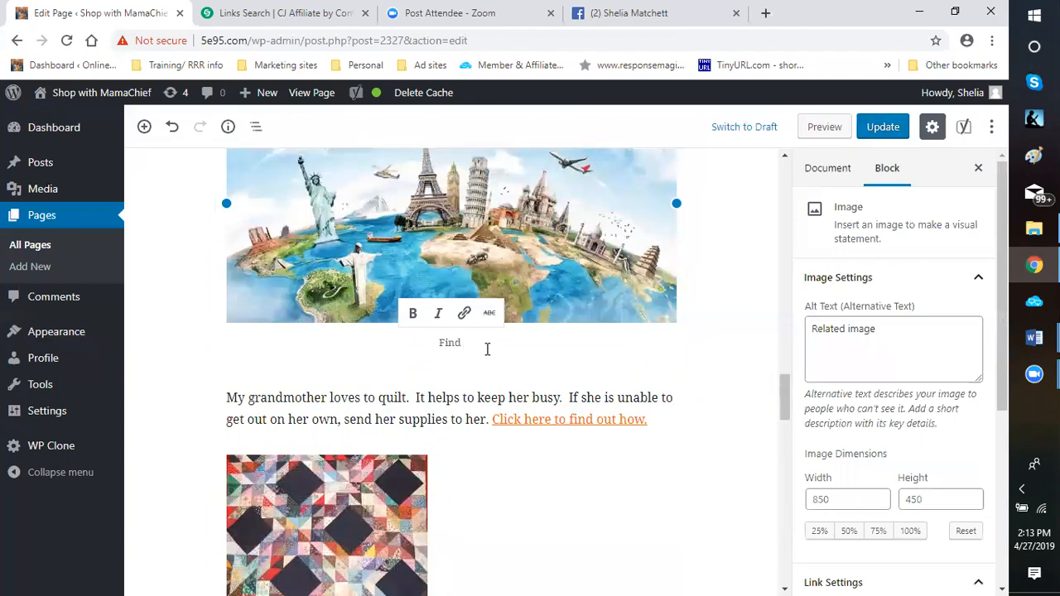
type("The")
type(" Perfec")
type("t Hotel")
type(" for")
key("BackSpace")
key("BackSpace")
key("BackSpace")
key("BackSpace")
key("BackSpace")
type("!!!")
Link the whole "Find The Perfect Hotel !!!" caption to the Suforia invite link, set to open in a new tab
left_click(393, 344)
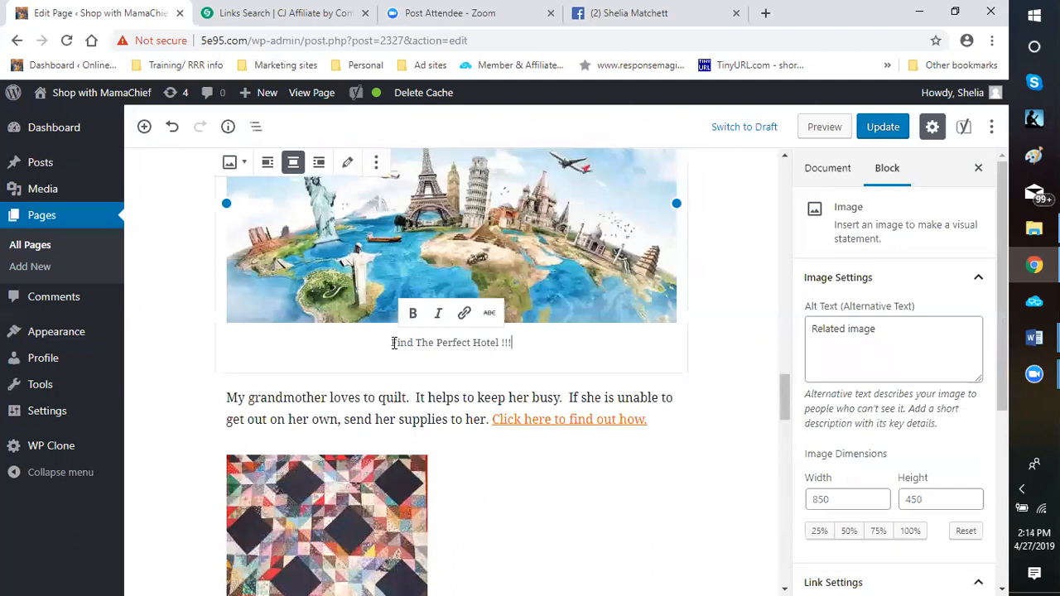
left_click(516, 340, "shift")
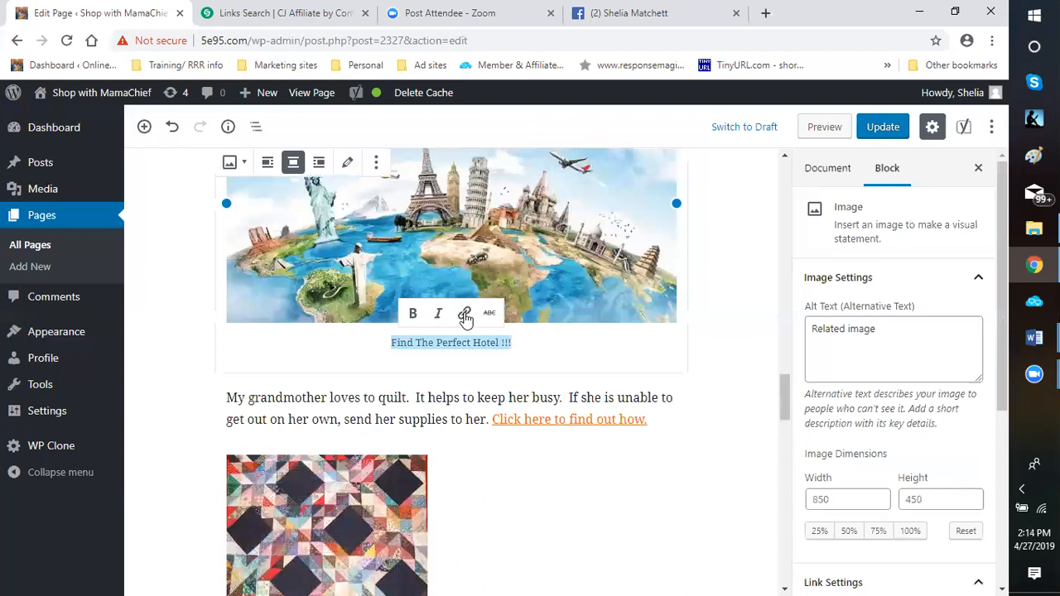
left_click(466, 315)
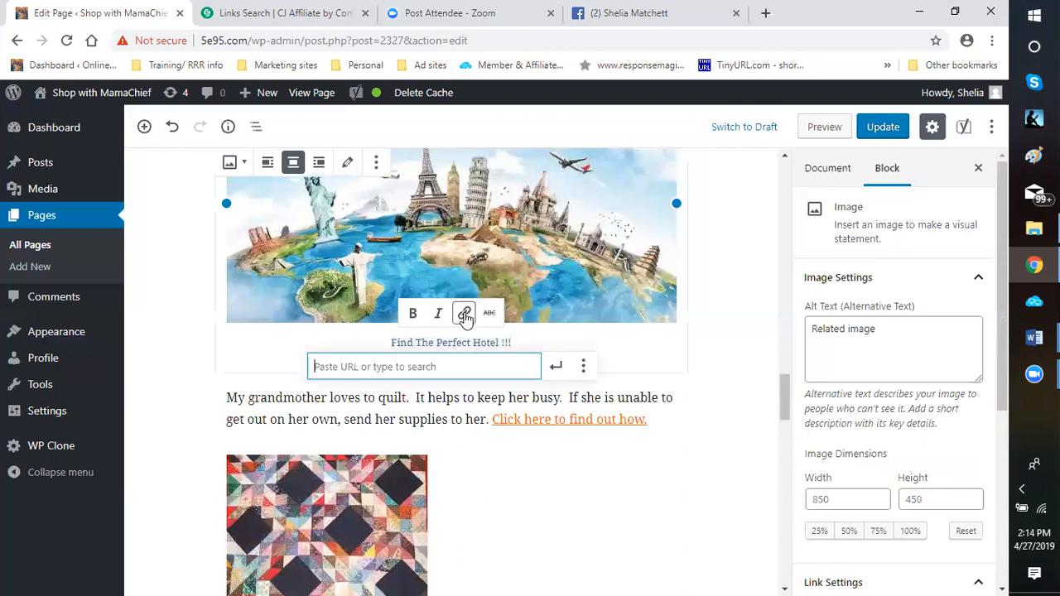
right_click(386, 370)
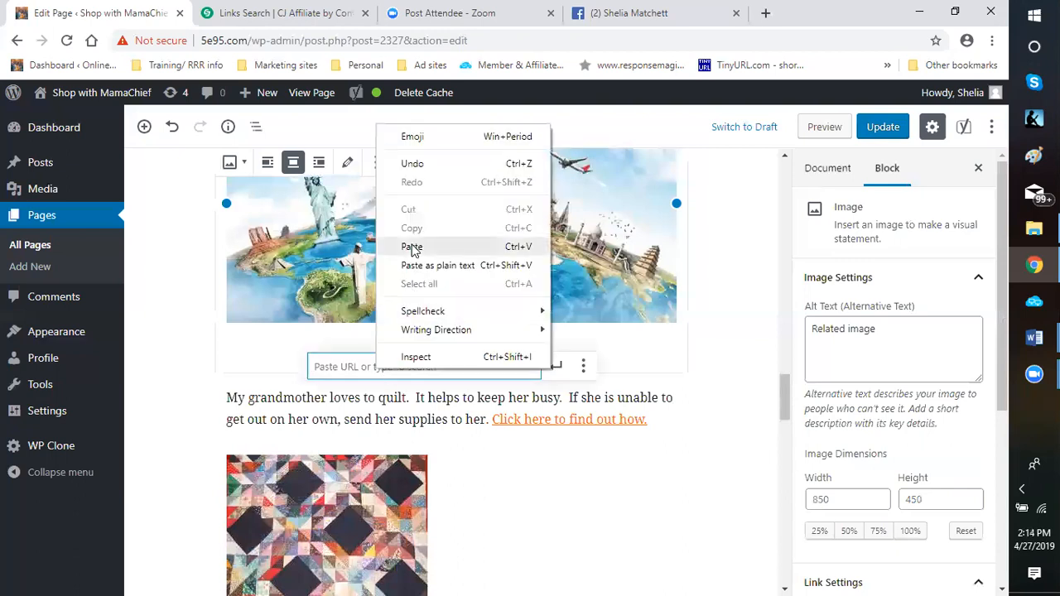
left_click(414, 249)
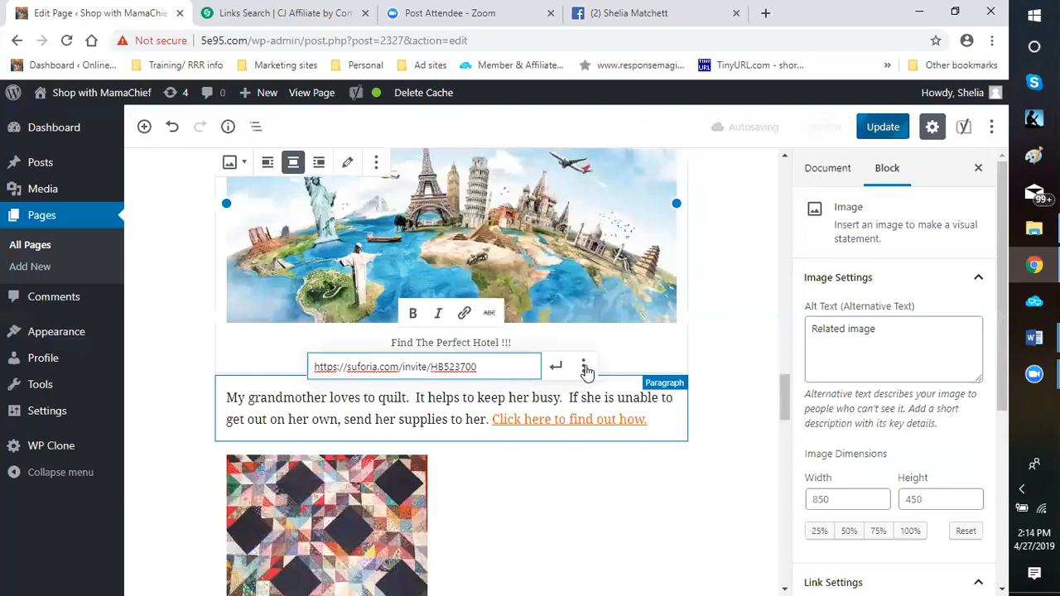
left_click(584, 370)
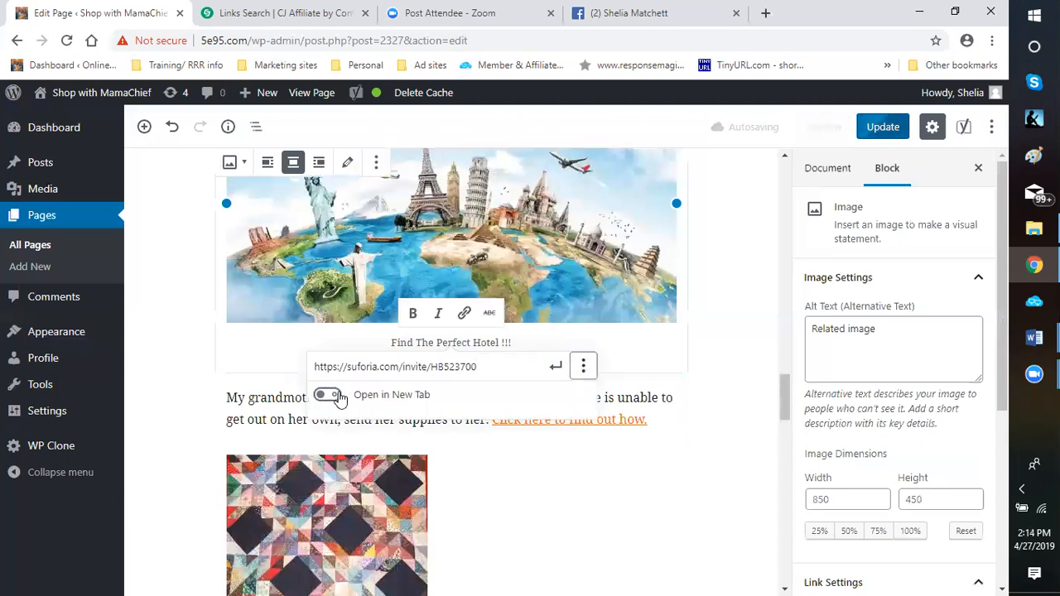
left_click(327, 395)
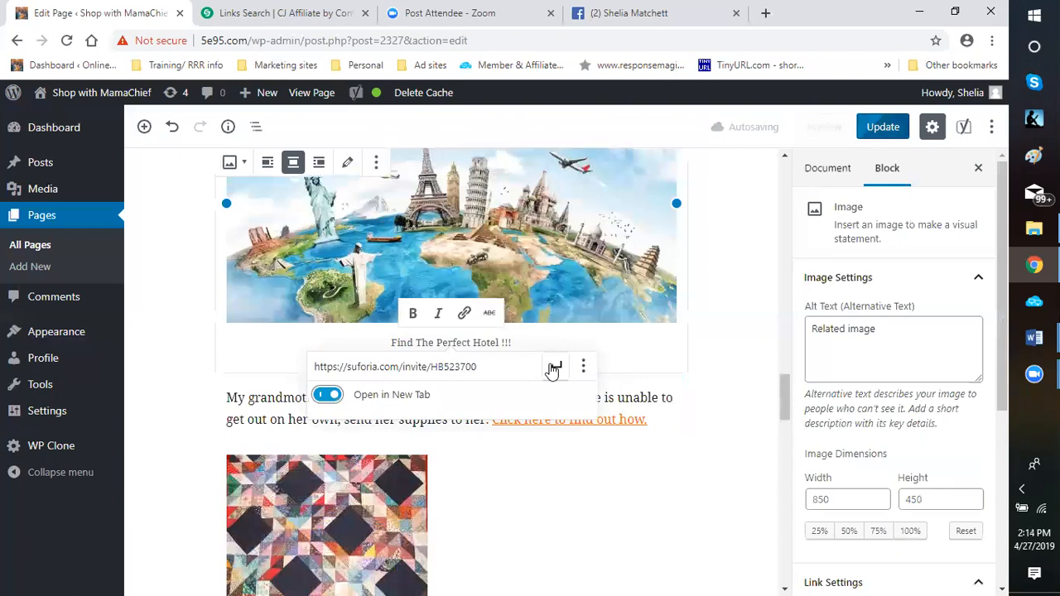
left_click(554, 368)
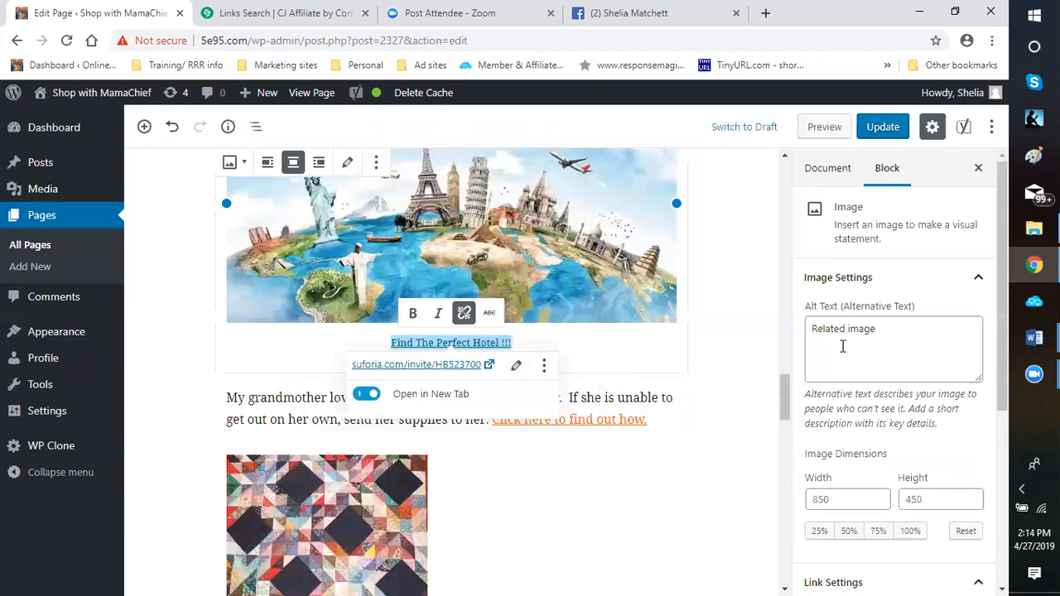
Change the world landmarks image's alt text to "Discounted Hotel Rates"
left_click(883, 341)
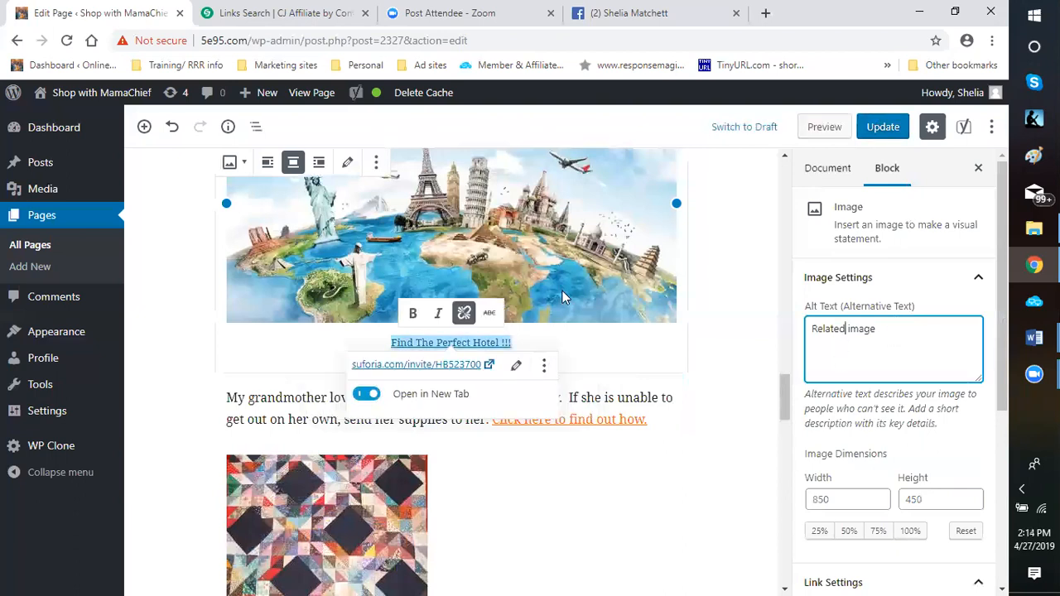
scroll(559, 291, "up", 2)
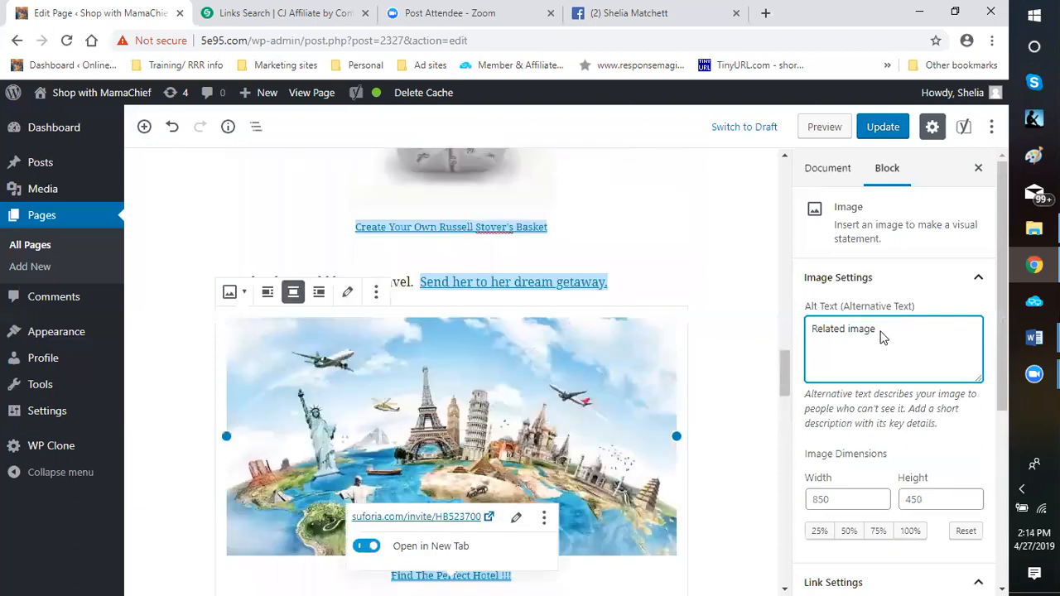
left_click_drag(828, 342, 876, 332)
key("BackSpace")
key("BackSpace")
key("BackSpace")
type("Discounted Hotel Rates")
Replace the world landmarks image's custom link URL with the Suforia invite link, removing the leftover characters of the old URL
scroll(953, 373, "down", 3)
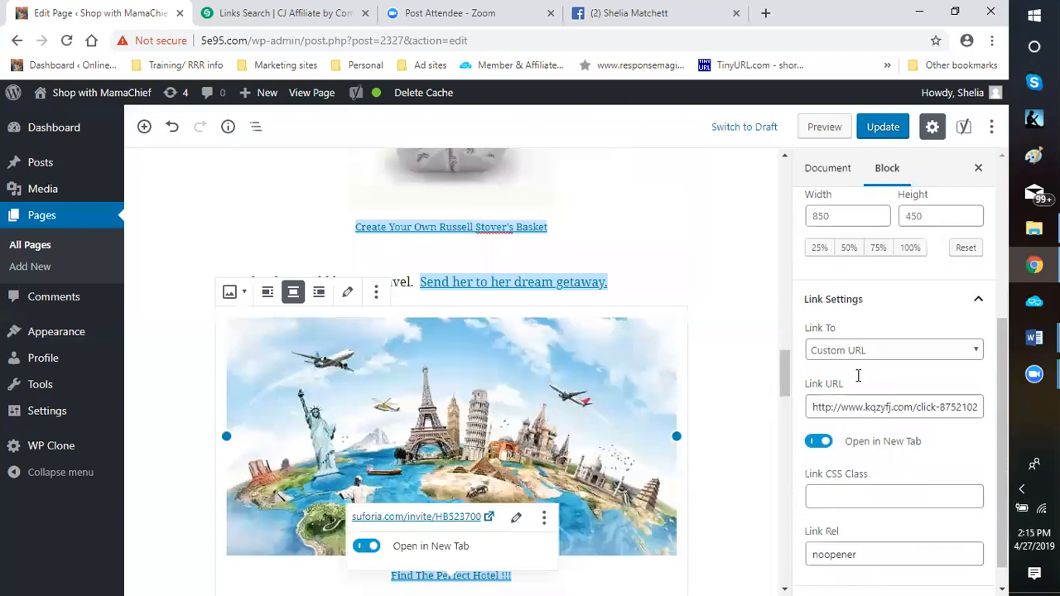
scroll(972, 393, "down", 1)
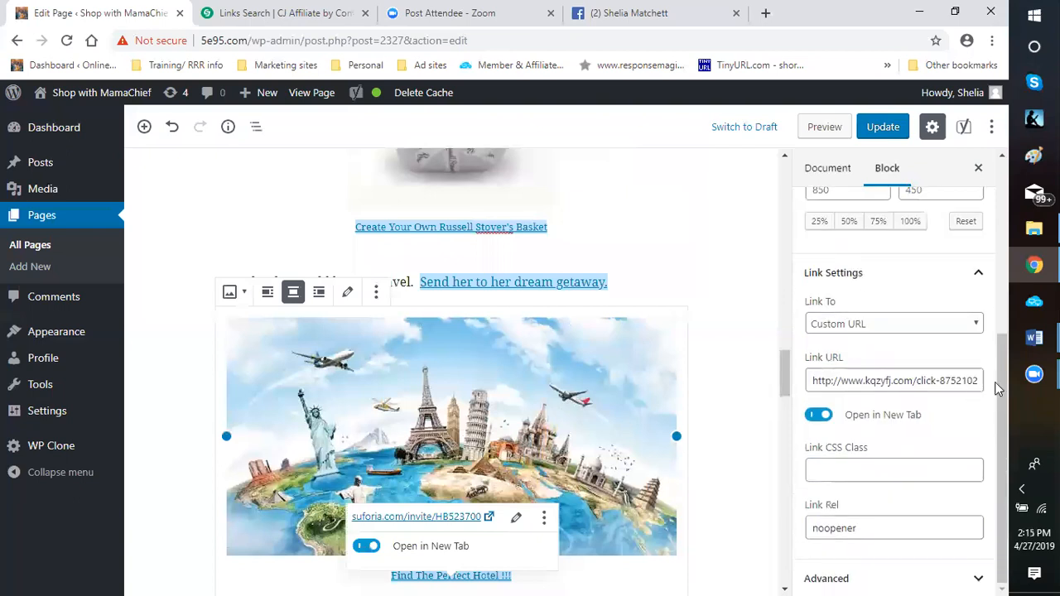
triple_click(888, 382)
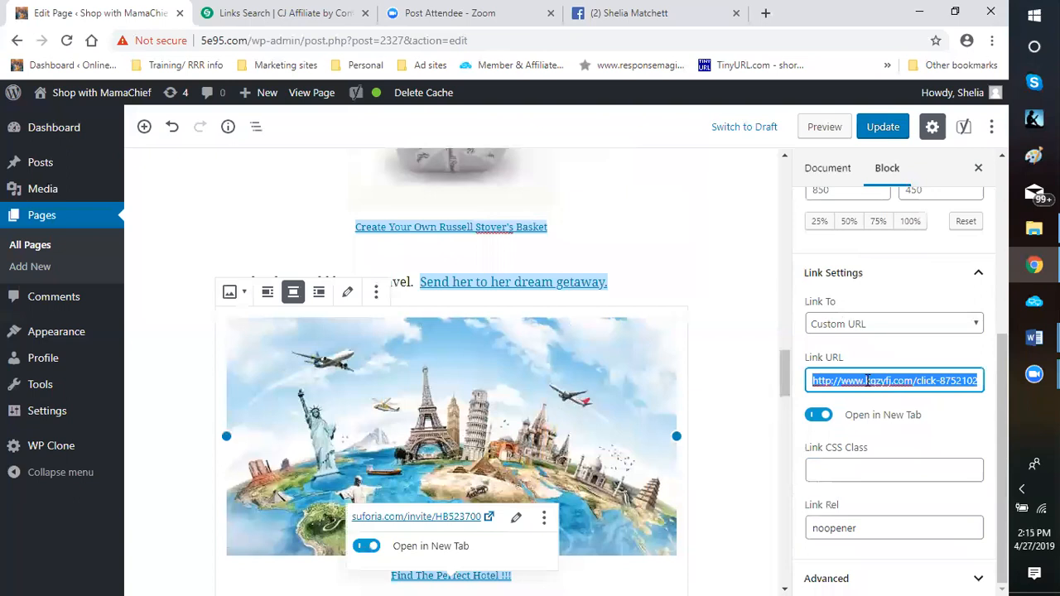
right_click(870, 383)
left_click(749, 196)
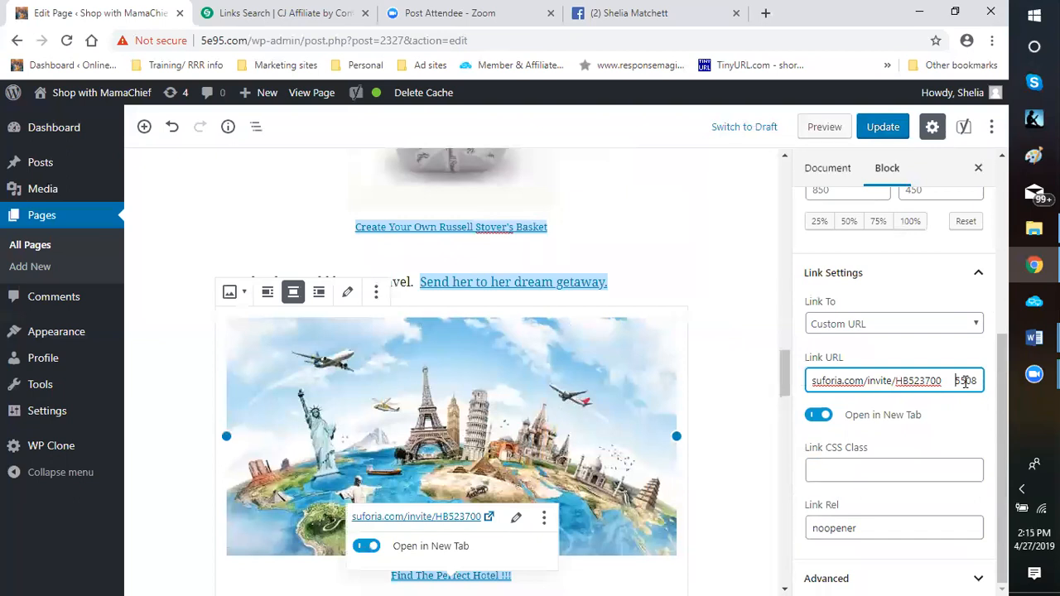
left_click_drag(954, 381, 1008, 387)
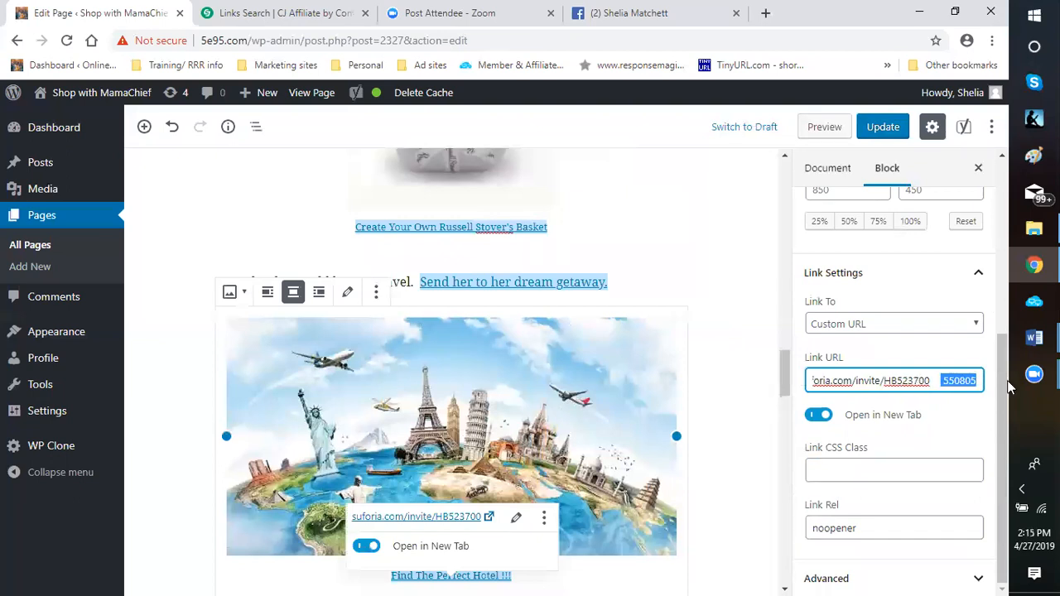
key("BackSpace")
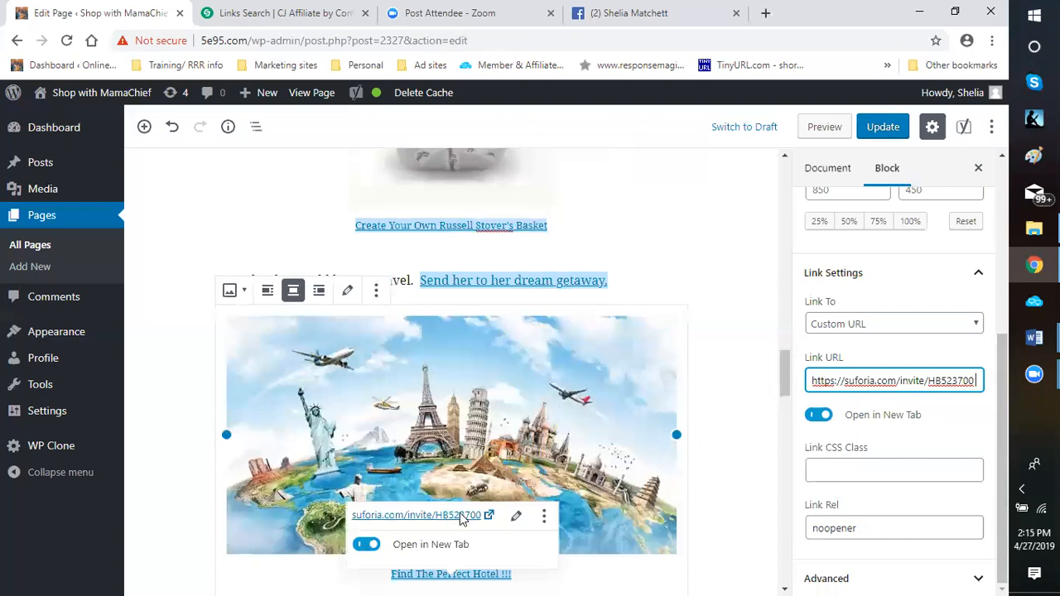
Center the quilt image below the grandmother paragraph and open its caption for editing
scroll(655, 563, "down", 5)
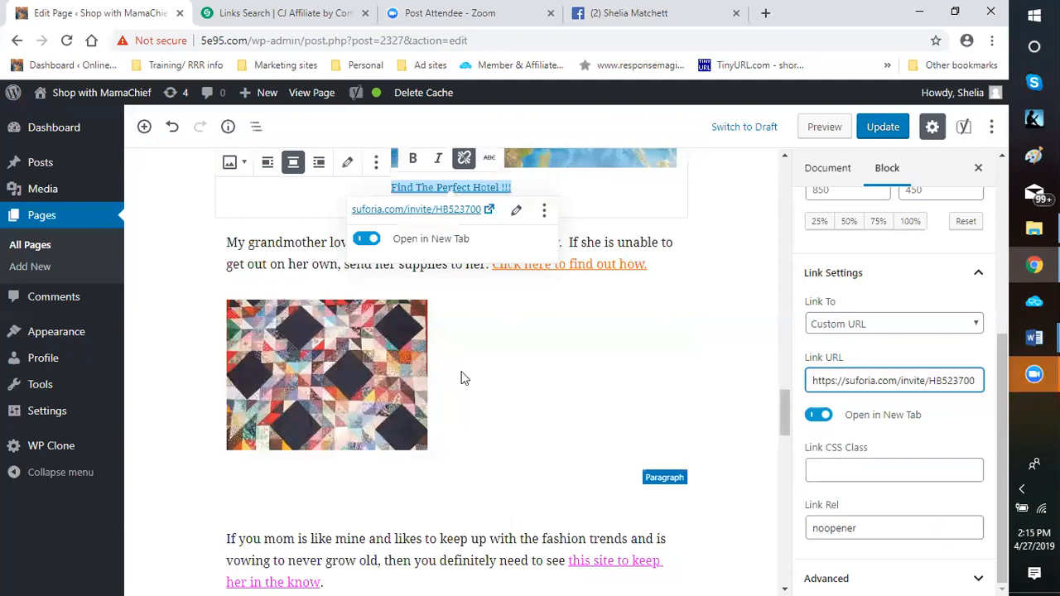
left_click(337, 365)
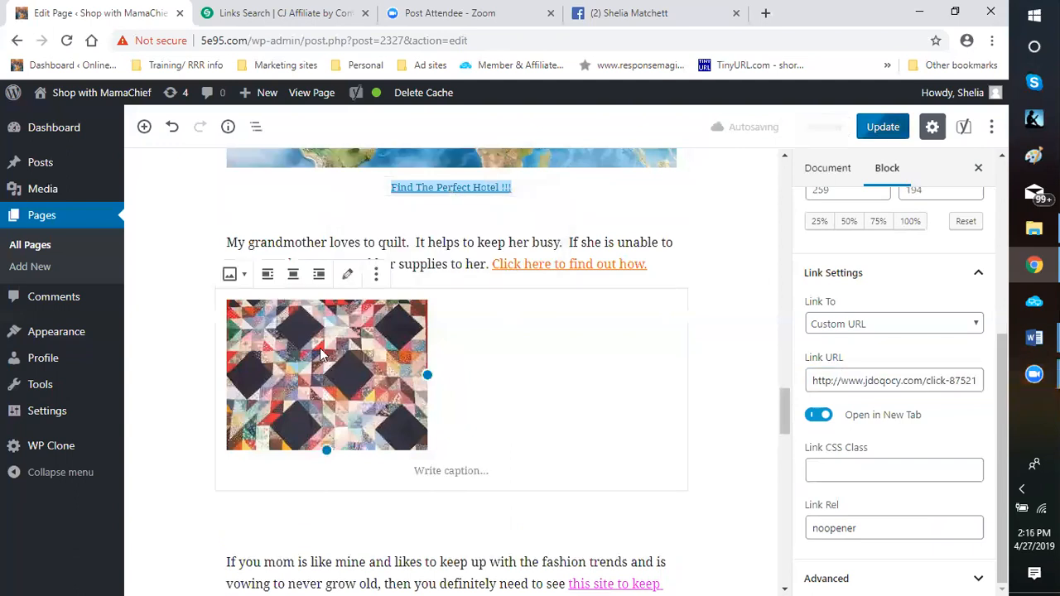
left_click(295, 298)
scroll(285, 281, "up", 2)
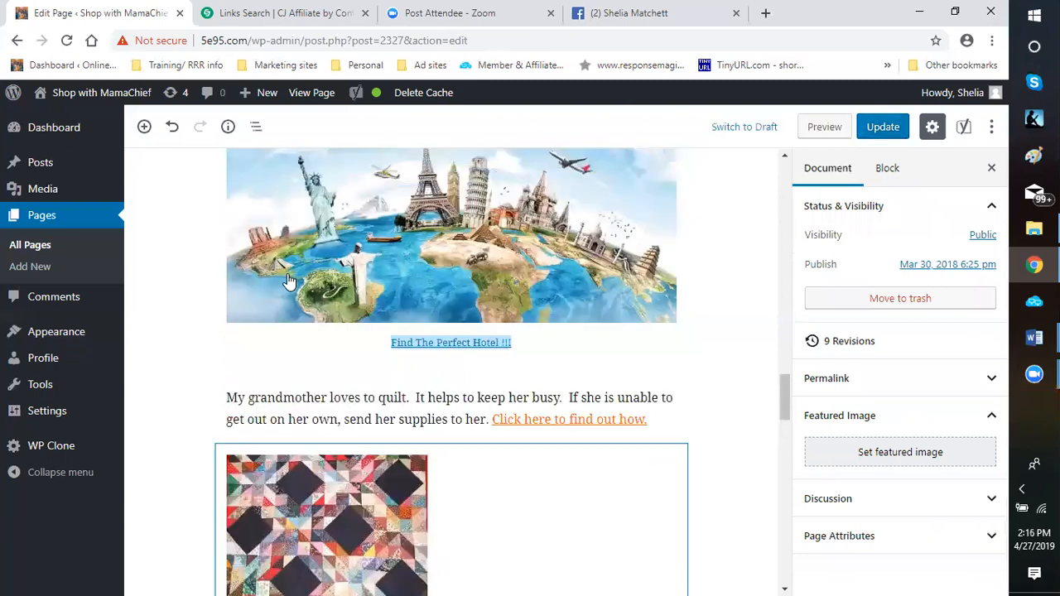
scroll(289, 282, "down", 2)
left_click(290, 282)
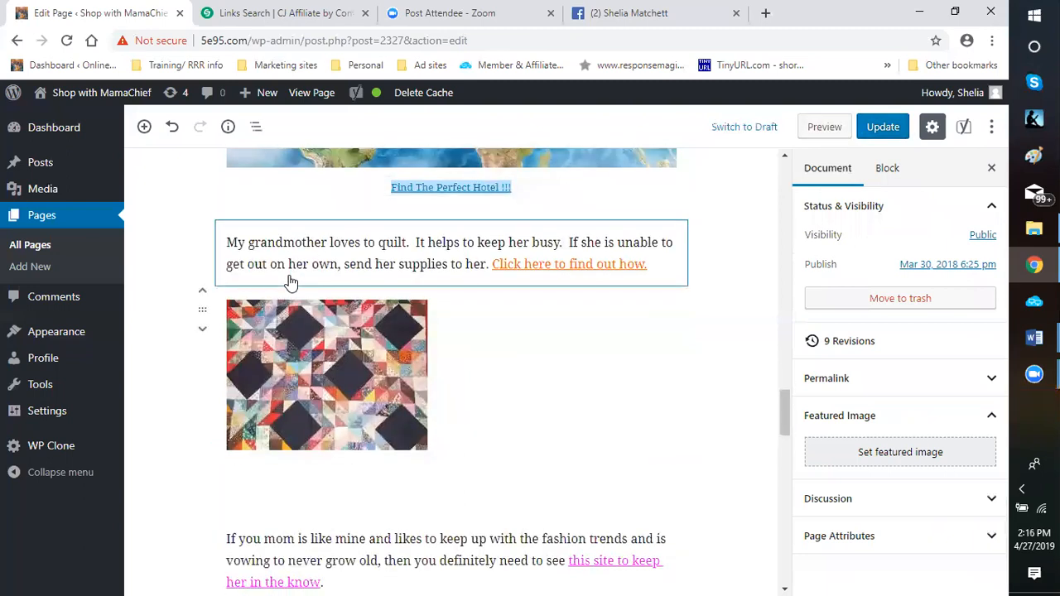
left_click(290, 282)
left_click(292, 275)
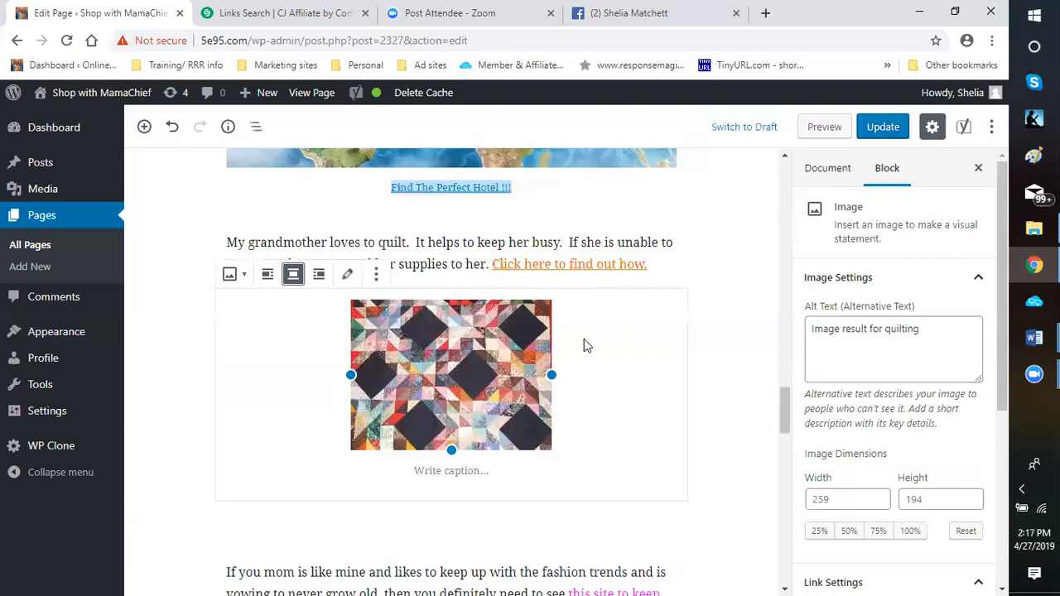
left_click(445, 474)
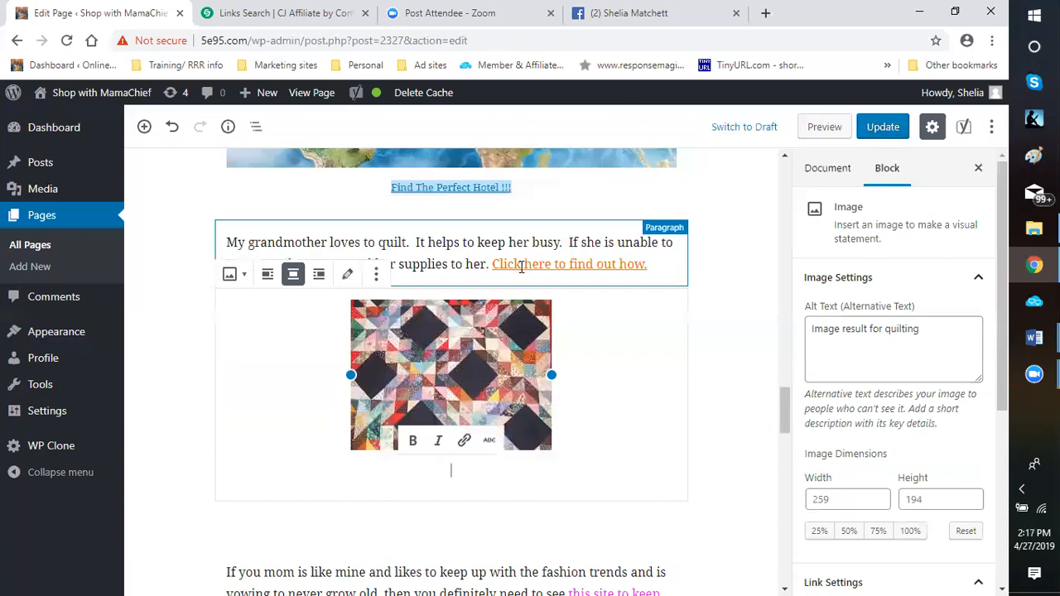
Switch to the CJ Affiliate link search and search for links with Redheart Affiliate as the advertiser in place of Palace Resorts
left_click(248, 13)
scroll(189, 178, "up", 1)
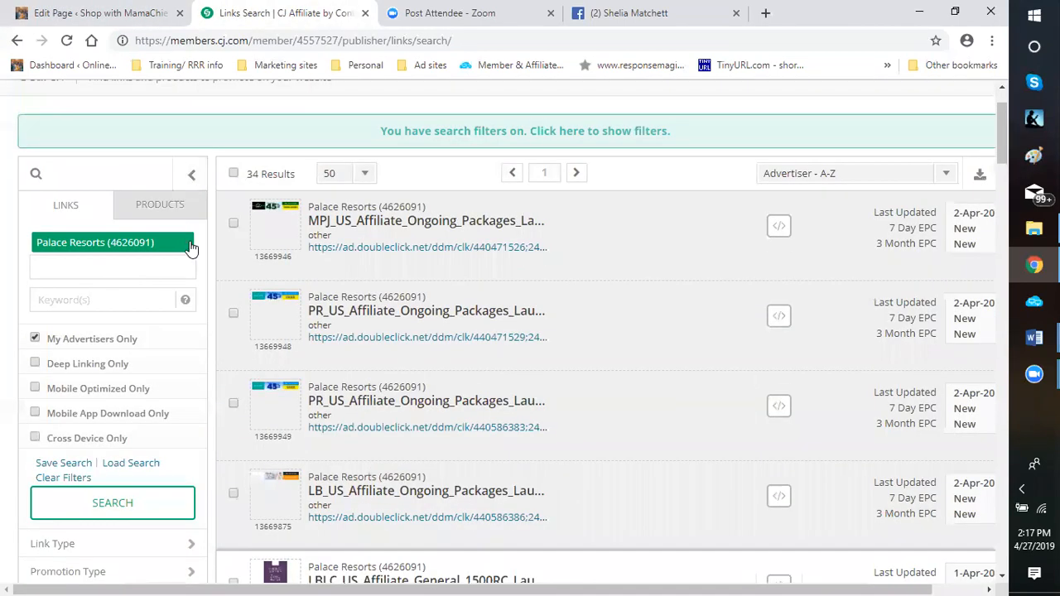
left_click(85, 266)
type("red")
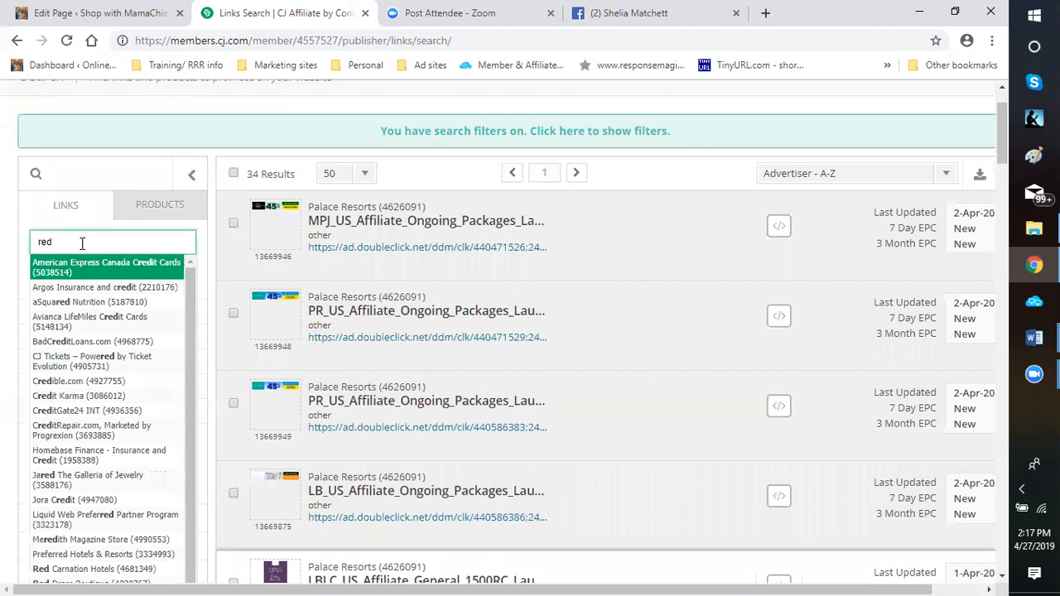
type("heart")
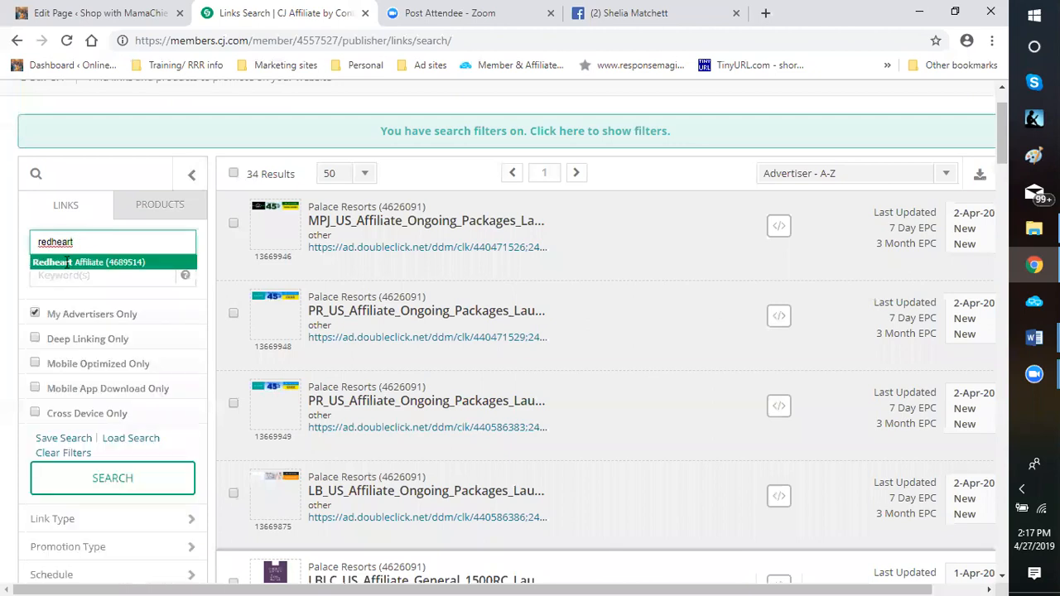
left_click(68, 263)
left_click(101, 503)
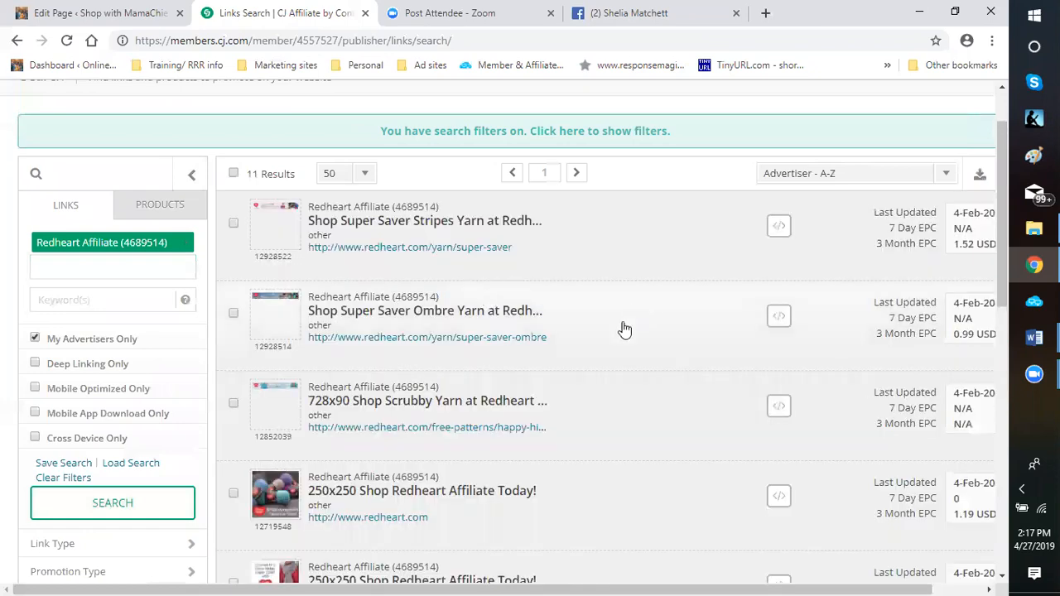
Examine the Redheart Affiliate links, comparing their banner previews and their 7-day and 3-month EPC figures
scroll(621, 330, "down", 2)
scroll(604, 379, "down", 1)
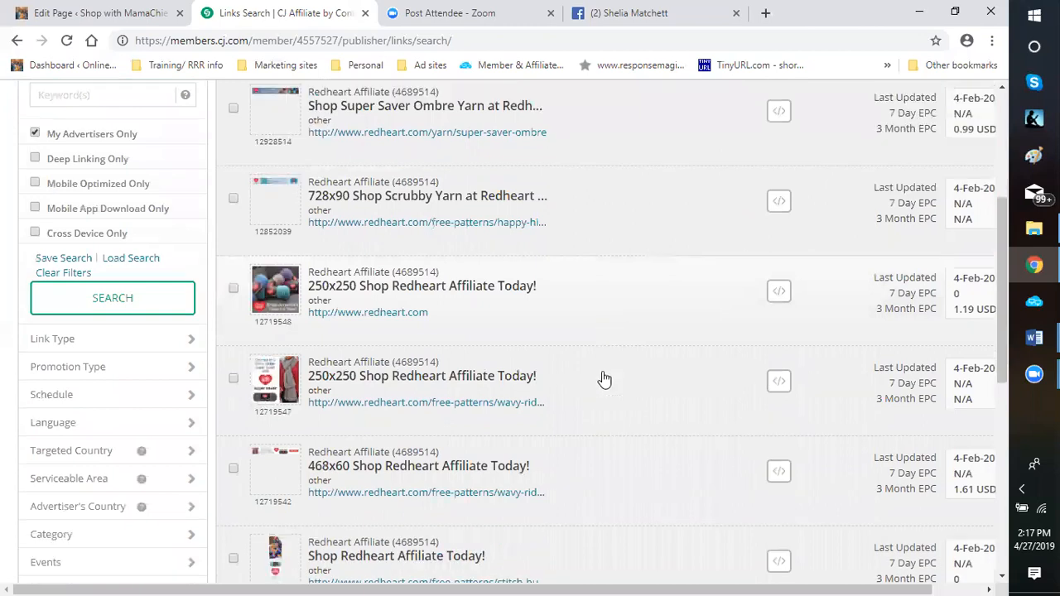
scroll(605, 378, "down", 1)
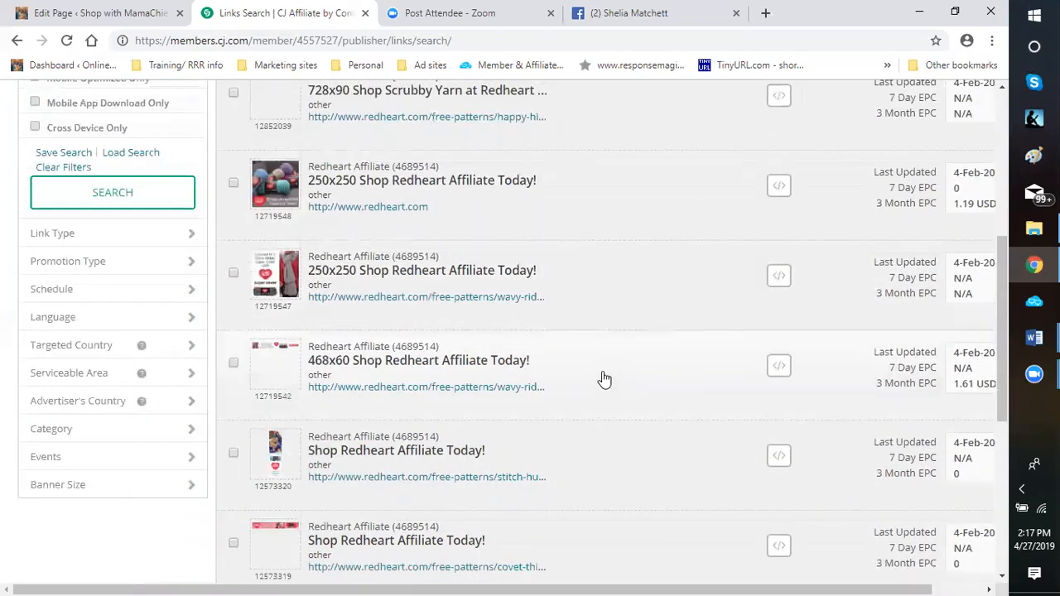
scroll(604, 379, "down", 1)
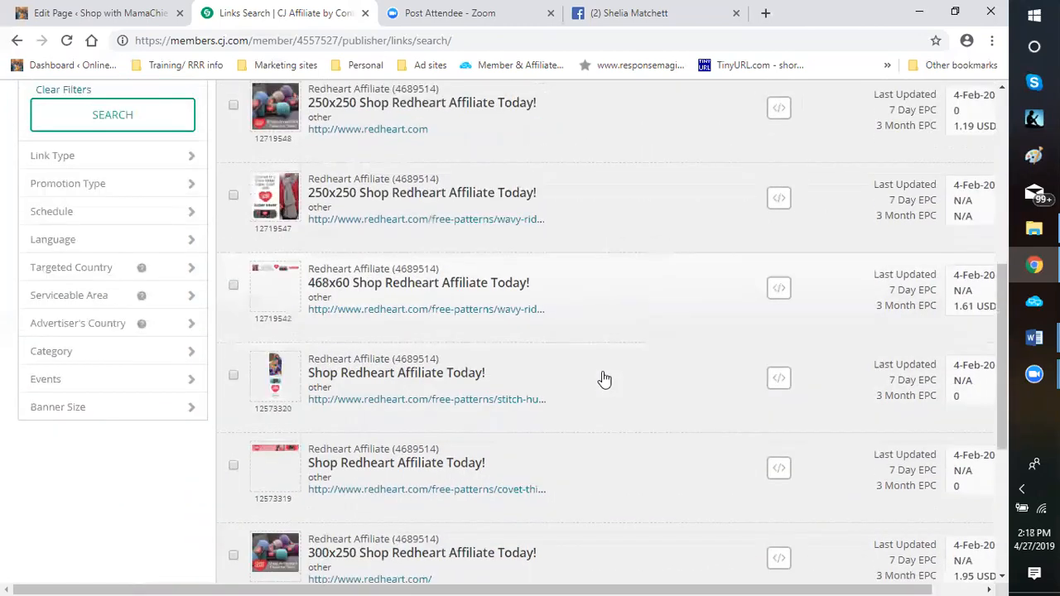
scroll(605, 379, "up", 4)
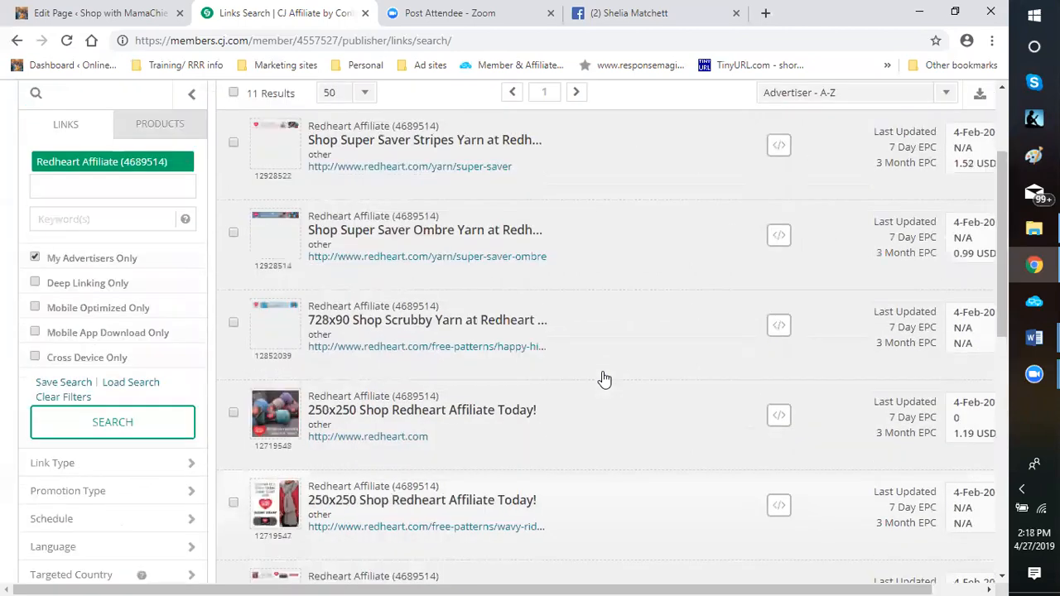
scroll(604, 378, "down", 5)
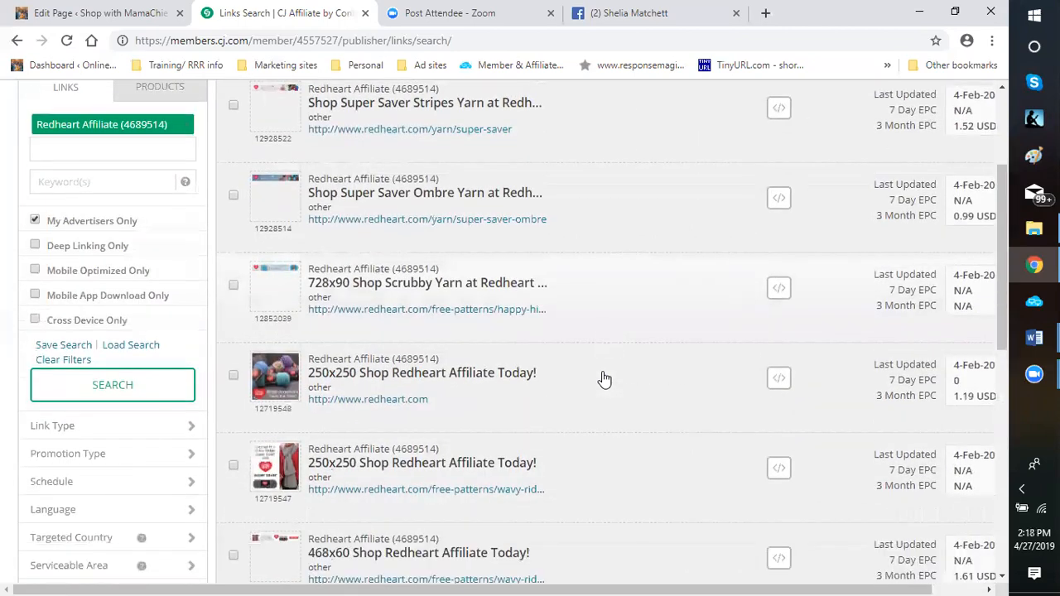
scroll(605, 379, "down", 3)
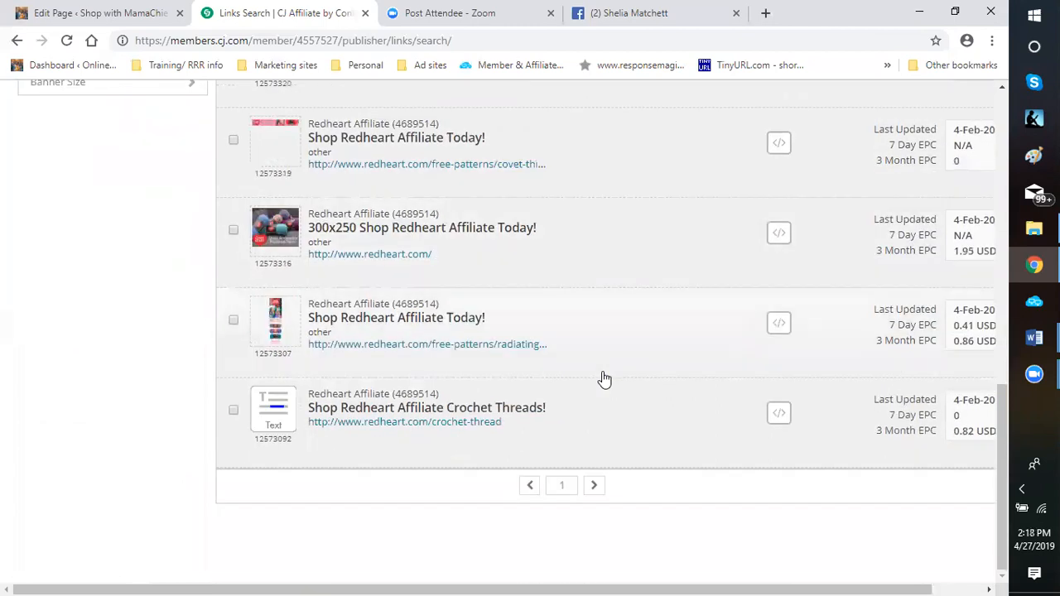
scroll(604, 379, "up", 1)
scroll(604, 379, "up", 2)
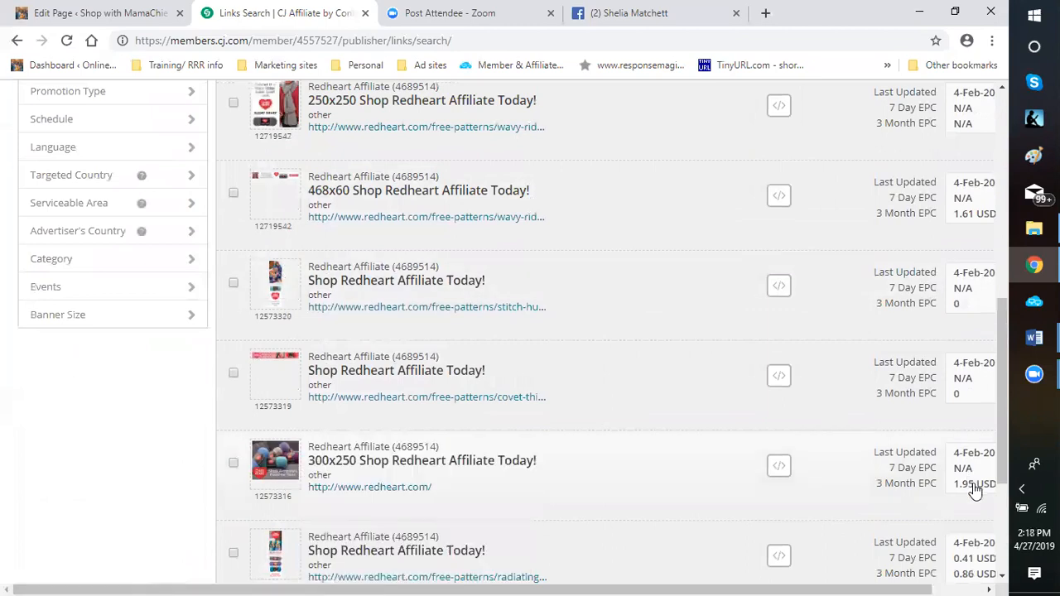
scroll(975, 491, "down", 2)
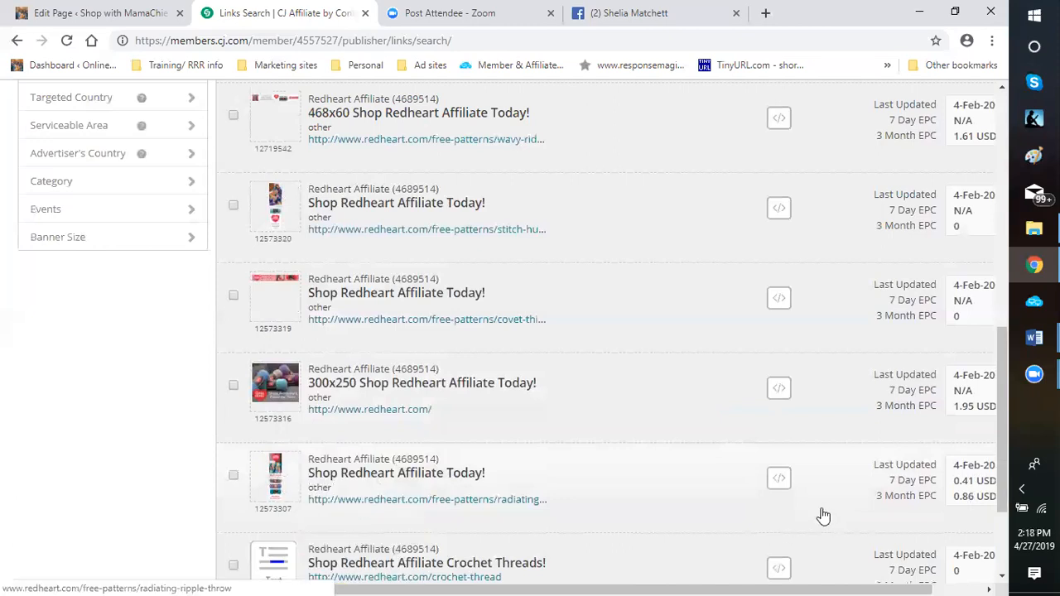
mouse_move(278, 485)
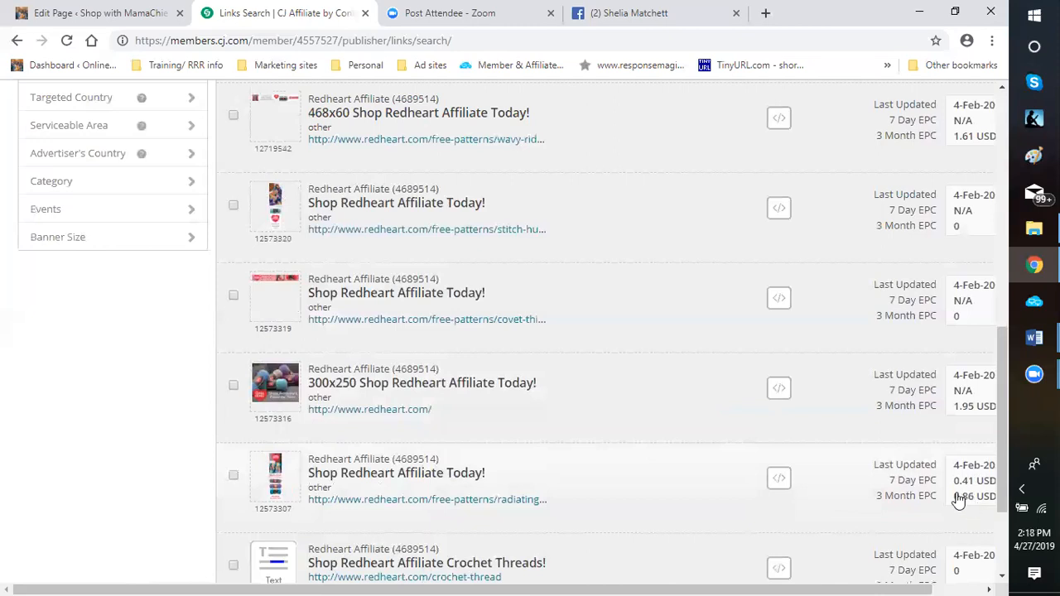
scroll(954, 499, "up", 1)
scroll(945, 464, "down", 2)
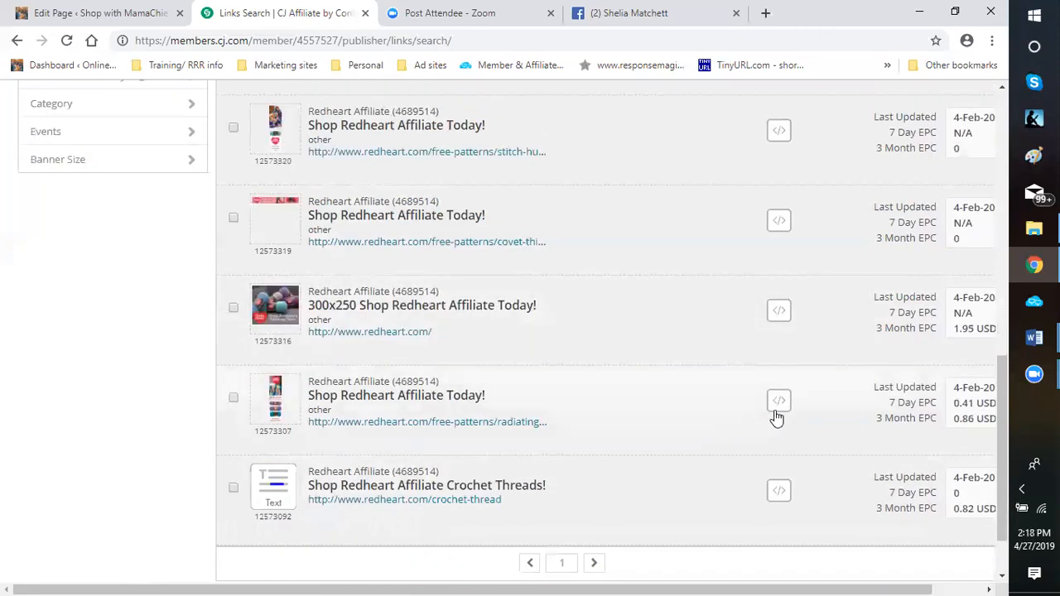
mouse_move(251, 324)
scroll(660, 272, "up", 3)
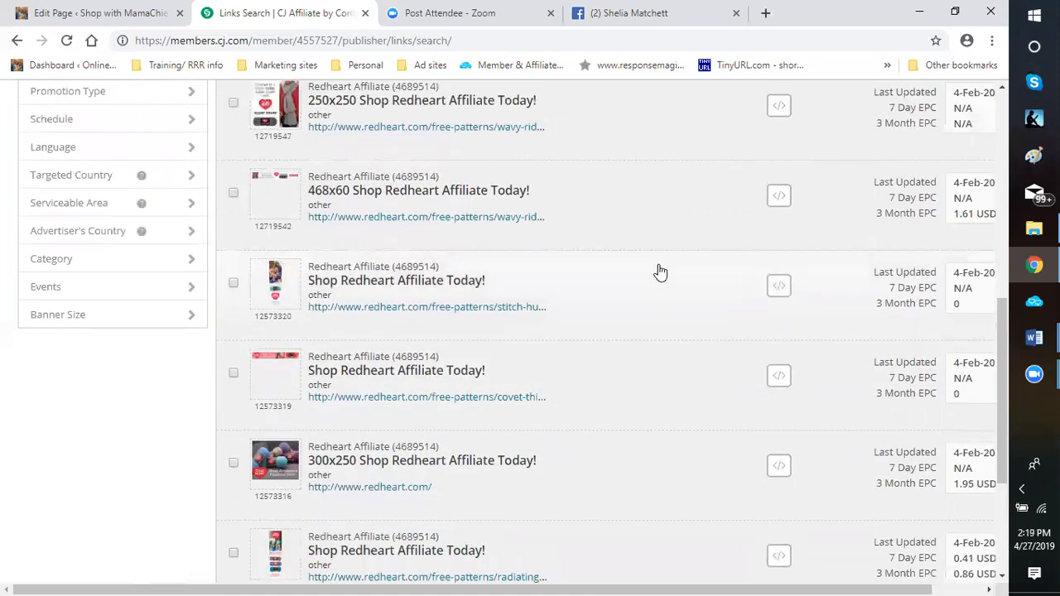
mouse_move(282, 189)
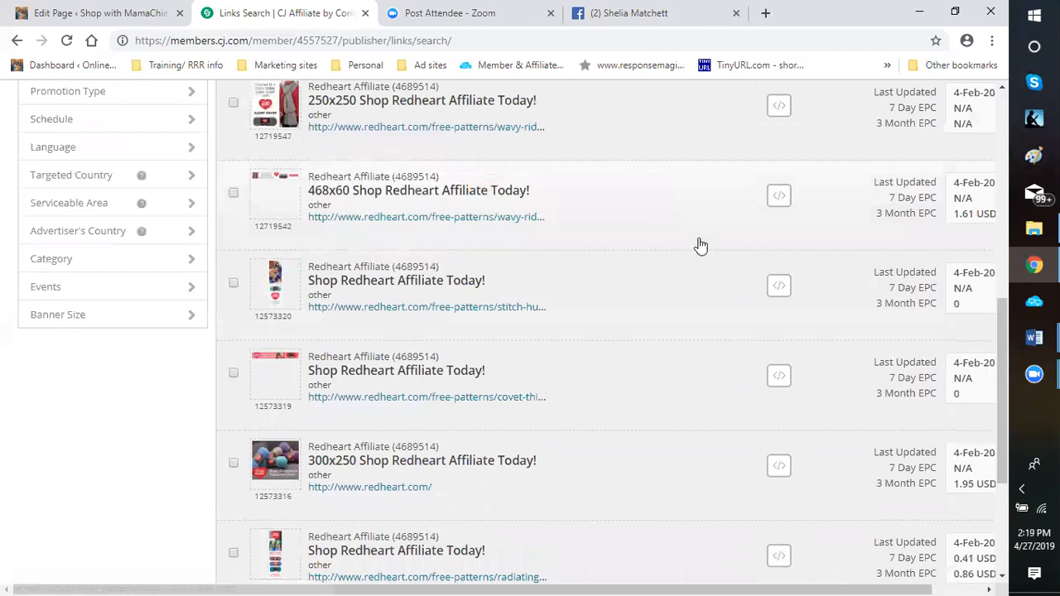
scroll(696, 247, "up", 2)
scroll(693, 250, "up", 1)
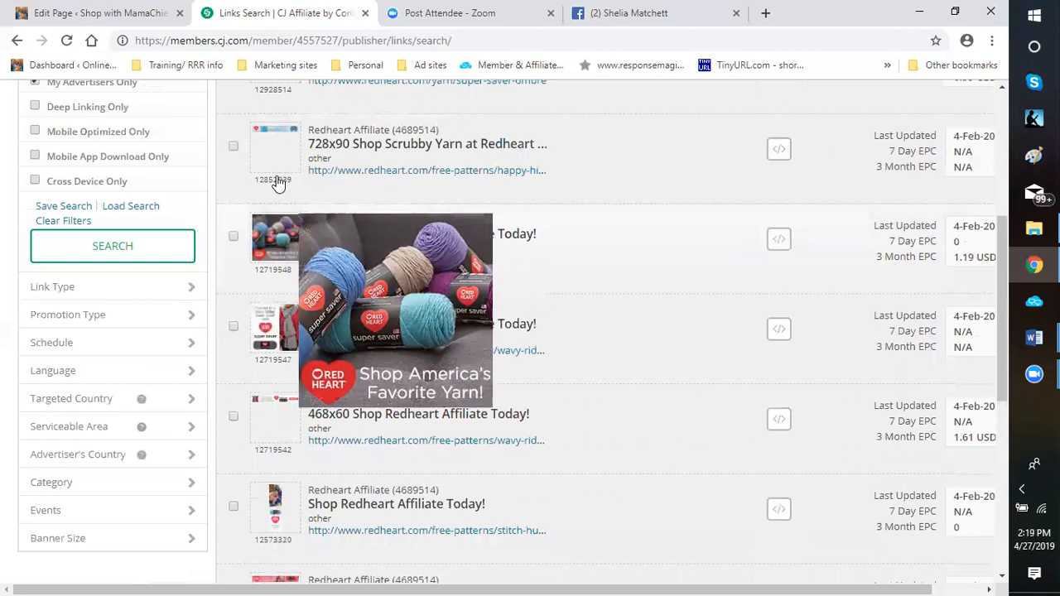
scroll(277, 165, "up", 2)
mouse_move(273, 149)
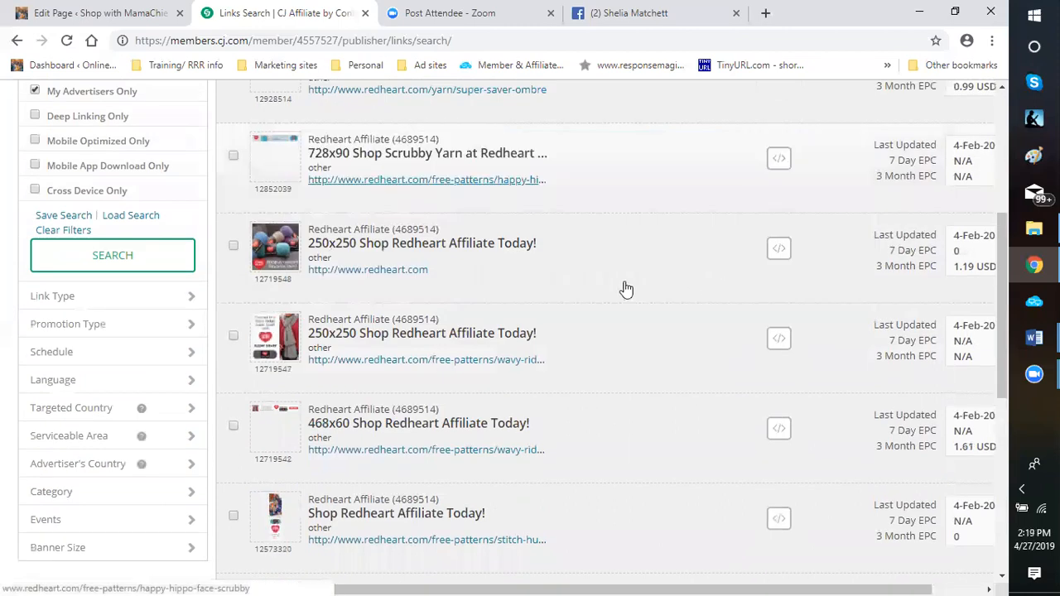
scroll(559, 262, "up", 1)
scroll(559, 263, "up", 1)
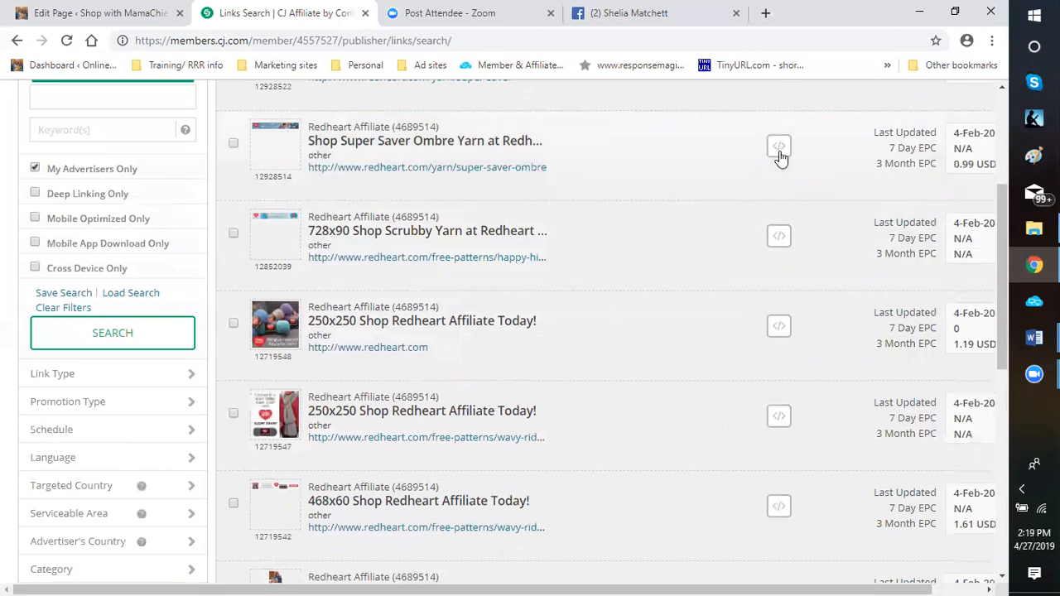
Get the code for the Shop Super Saver Ombre Yarn banner and copy its click URL
left_click(775, 149)
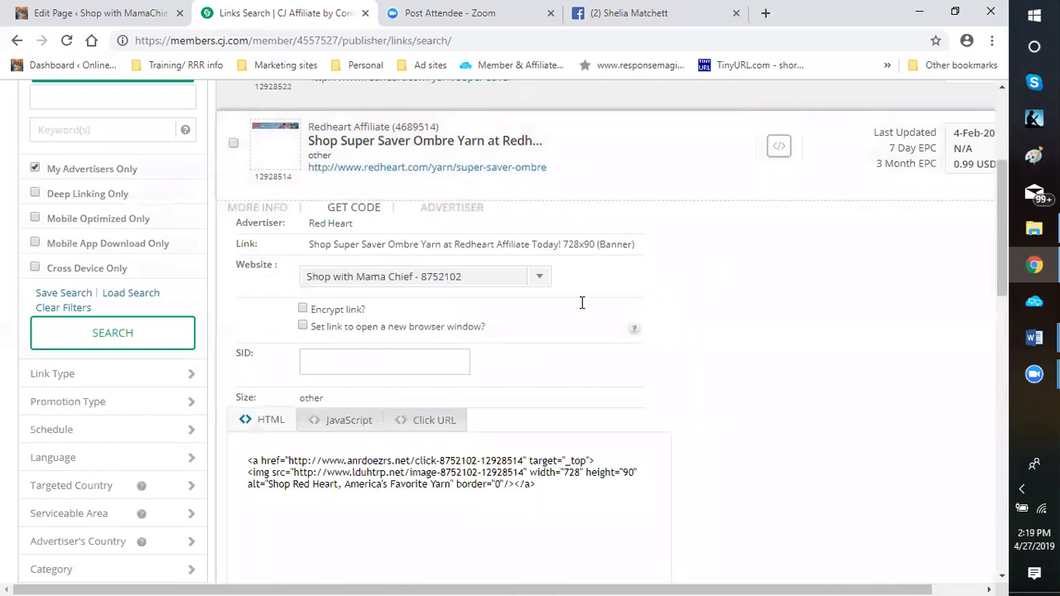
scroll(582, 303, "down", 2)
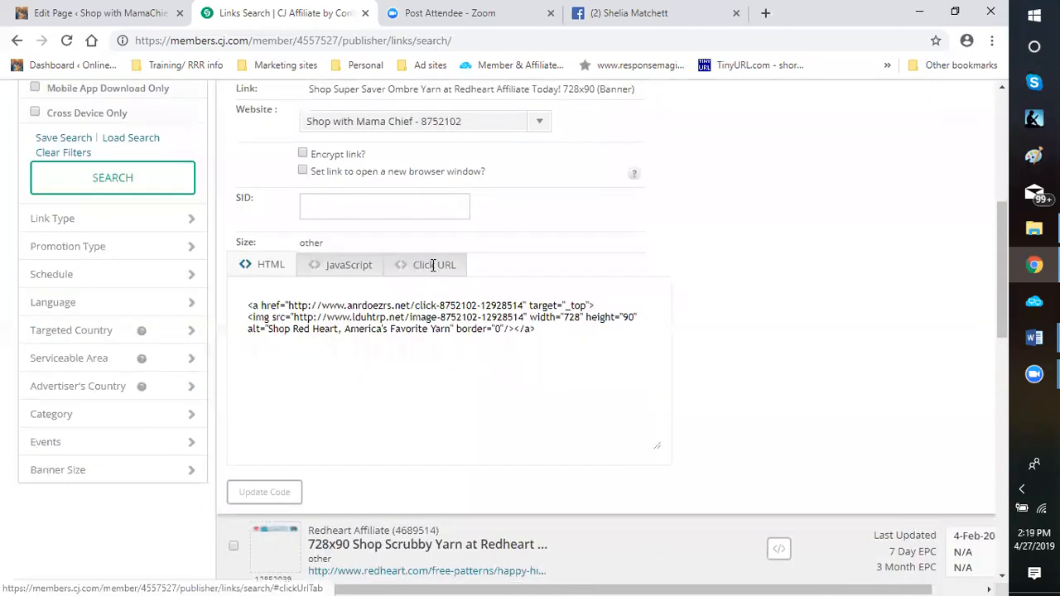
left_click(431, 266)
triple_click(257, 303)
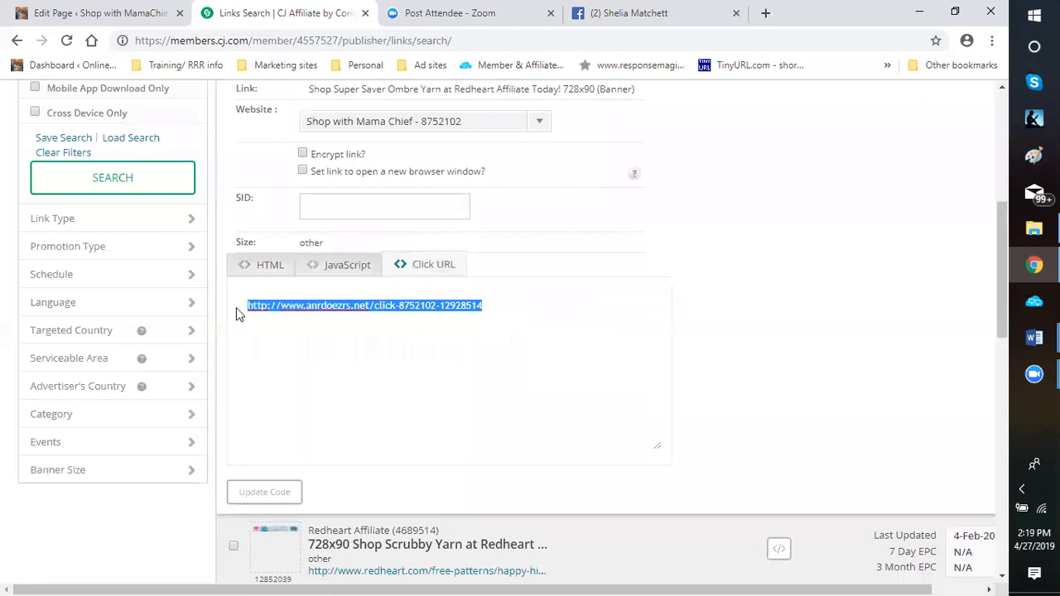
right_click(256, 309)
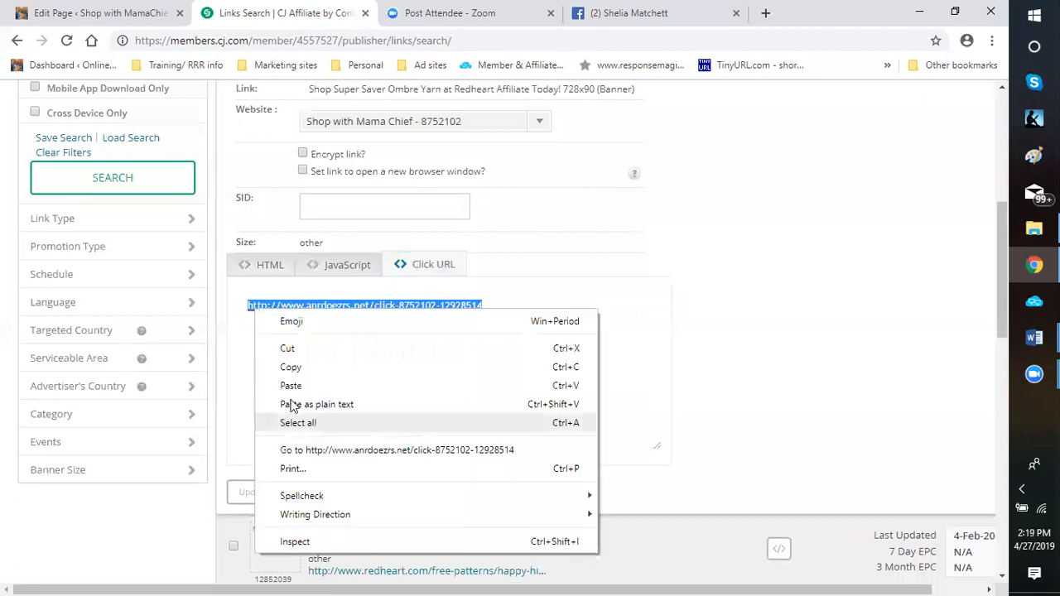
left_click(287, 369)
Return to the WordPress page editor and open the URL of the "Click here to find out how." link for editing
left_click(72, 14)
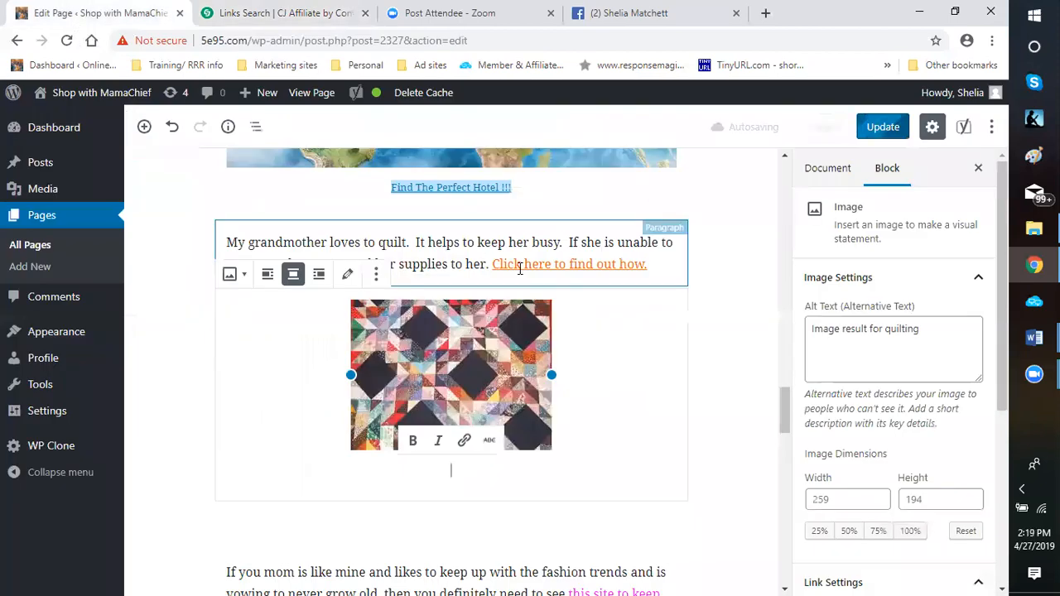
right_click(520, 273)
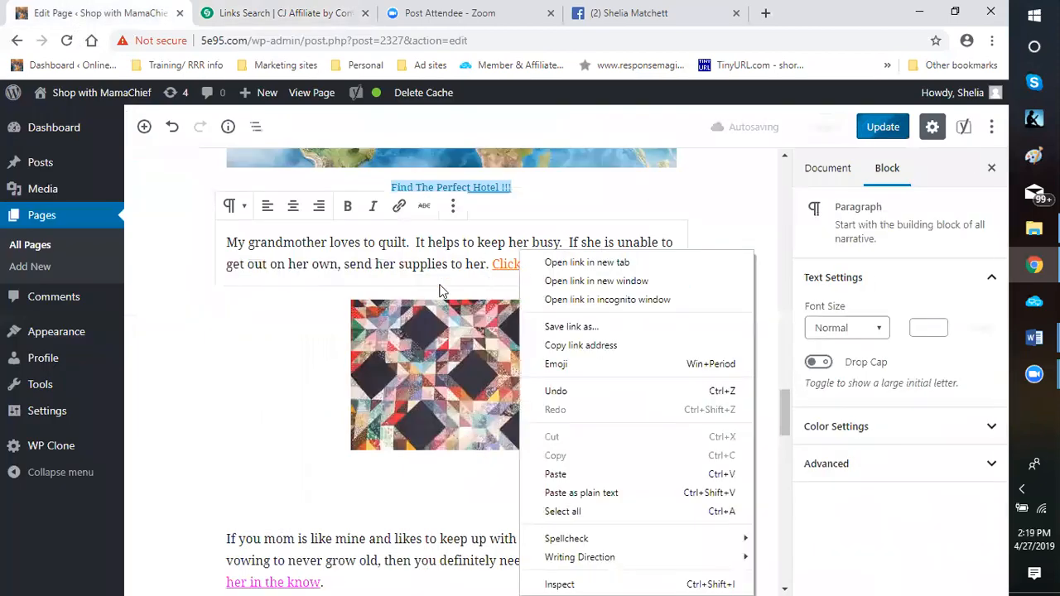
key("Escape")
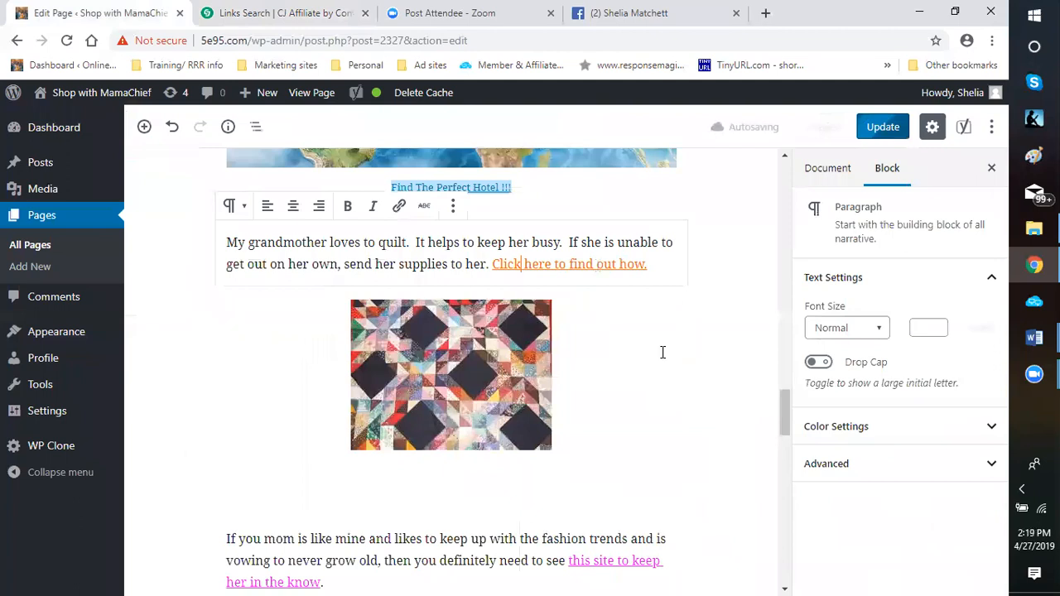
left_click(585, 265)
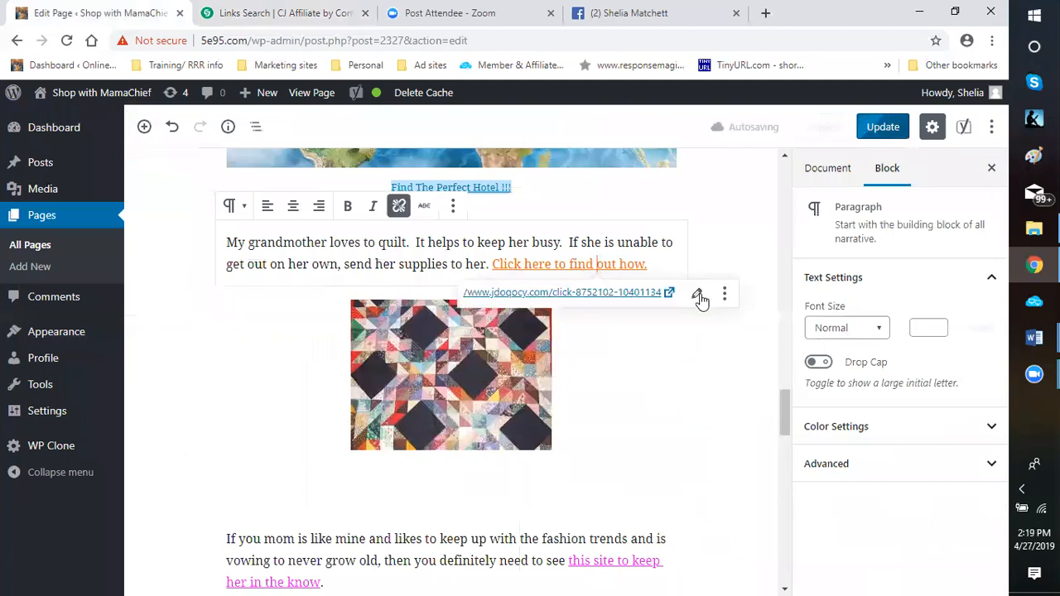
left_click(699, 297)
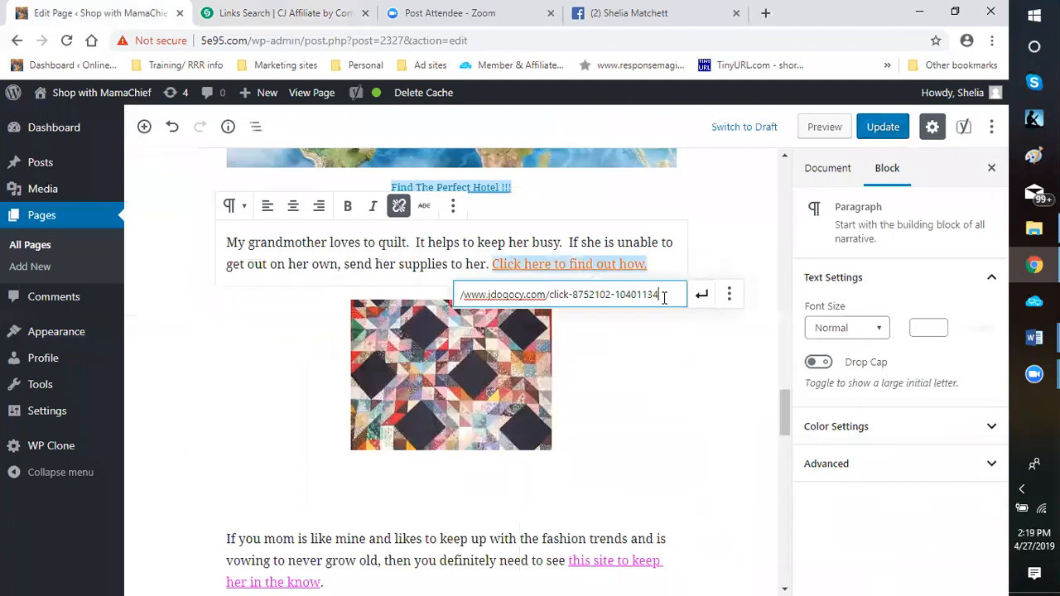
left_click(702, 294)
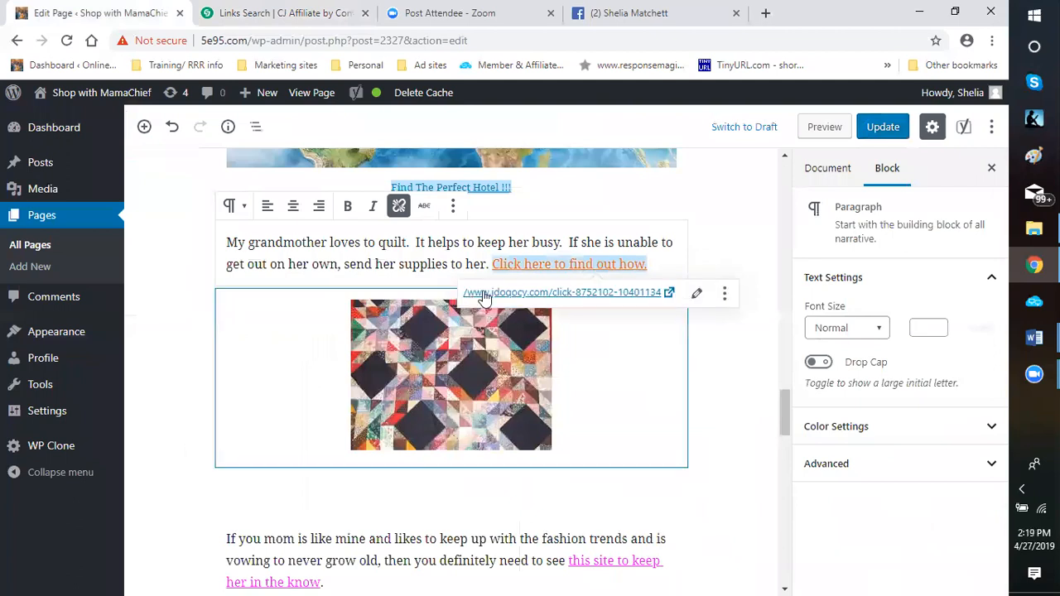
left_click(698, 298)
mouse_move(675, 296)
left_mouse_down()
mouse_move(557, 313)
mouse_move(460, 311)
left_mouse_up()
right_click(468, 296)
left_click(698, 298)
left_click(698, 297)
left_click_drag(667, 294, 460, 303)
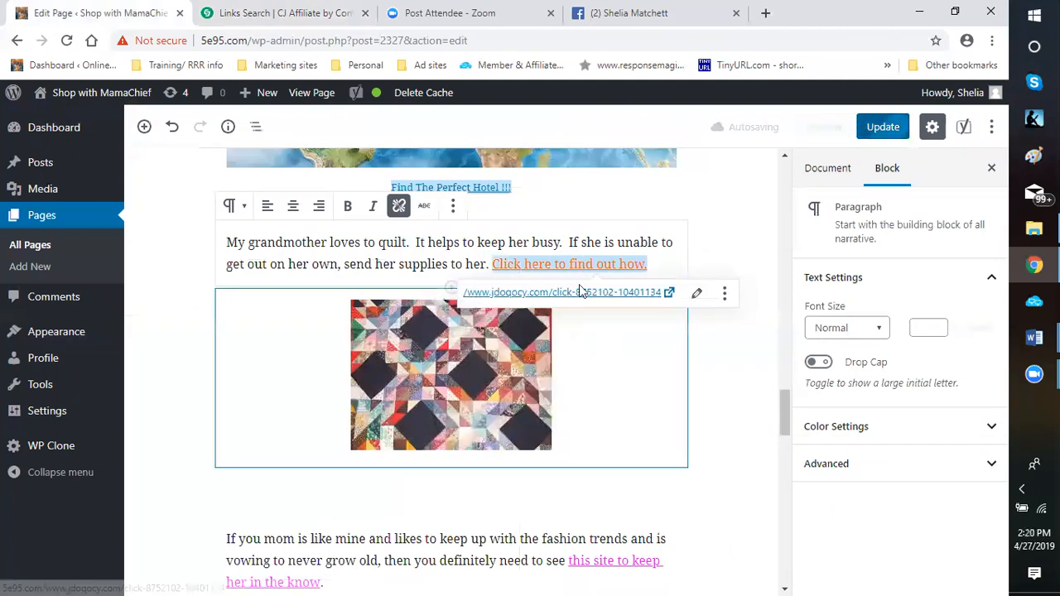
right_click(469, 292)
left_click(702, 296)
left_click(701, 297)
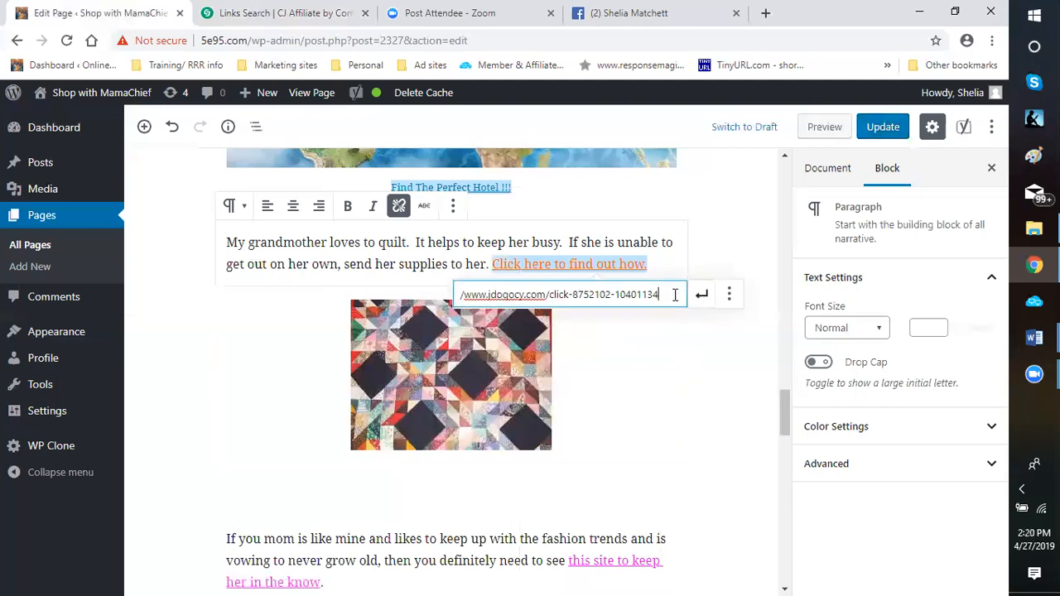
Replace the URL of the "Click here to find out how." link with the copied anrdoezrs.net yarn banner click URL and apply it
left_click_drag(658, 296, 464, 298)
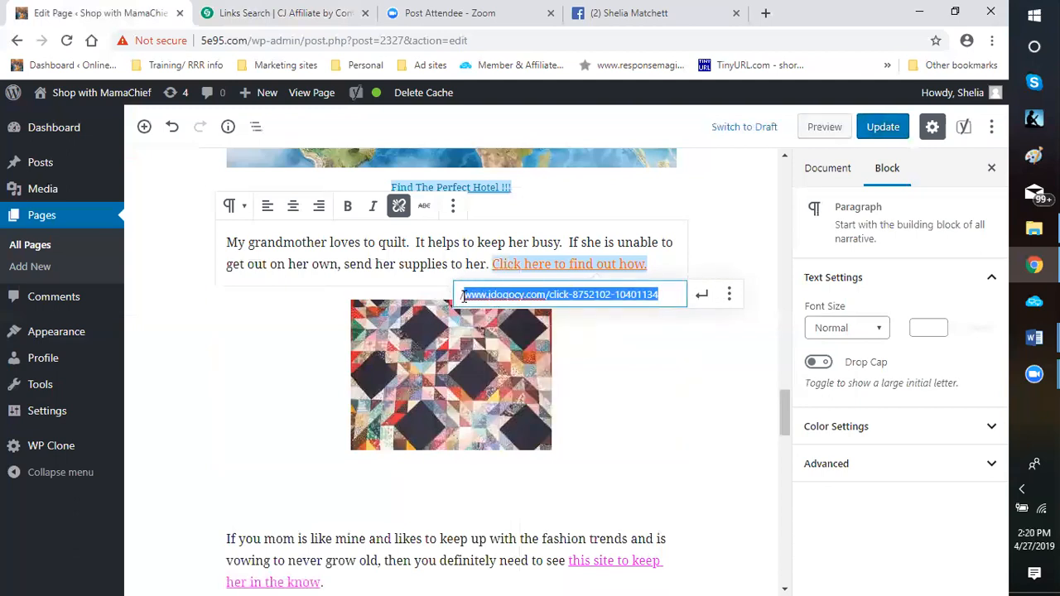
right_click(461, 297)
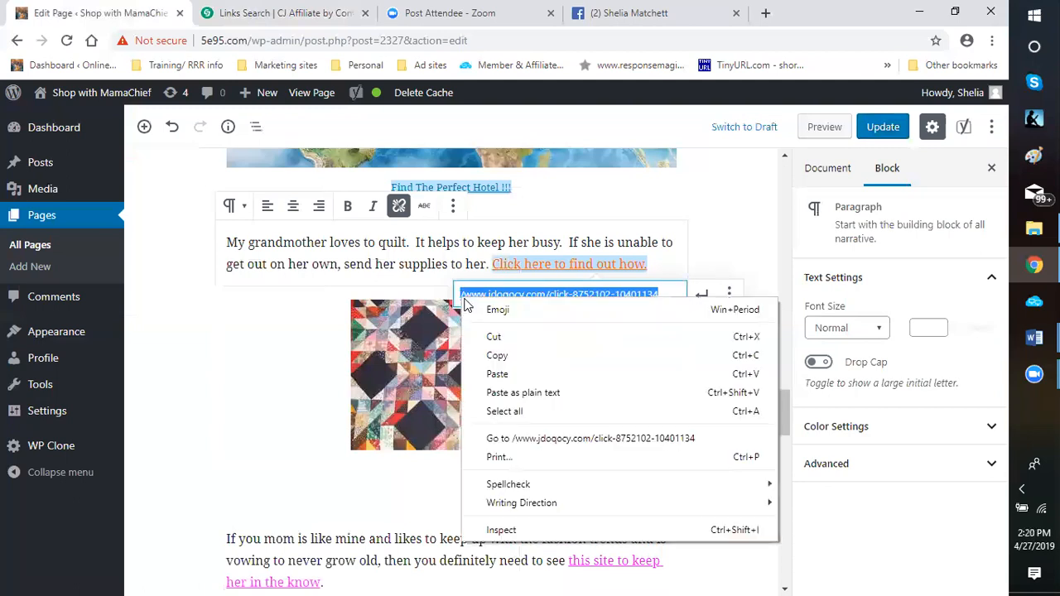
left_click(627, 354)
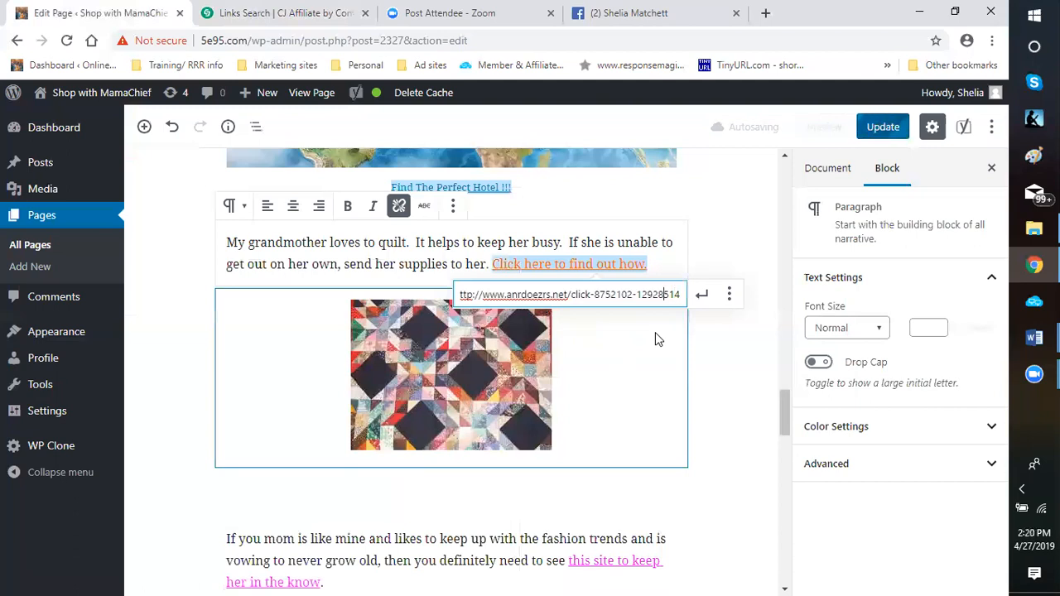
key("Home")
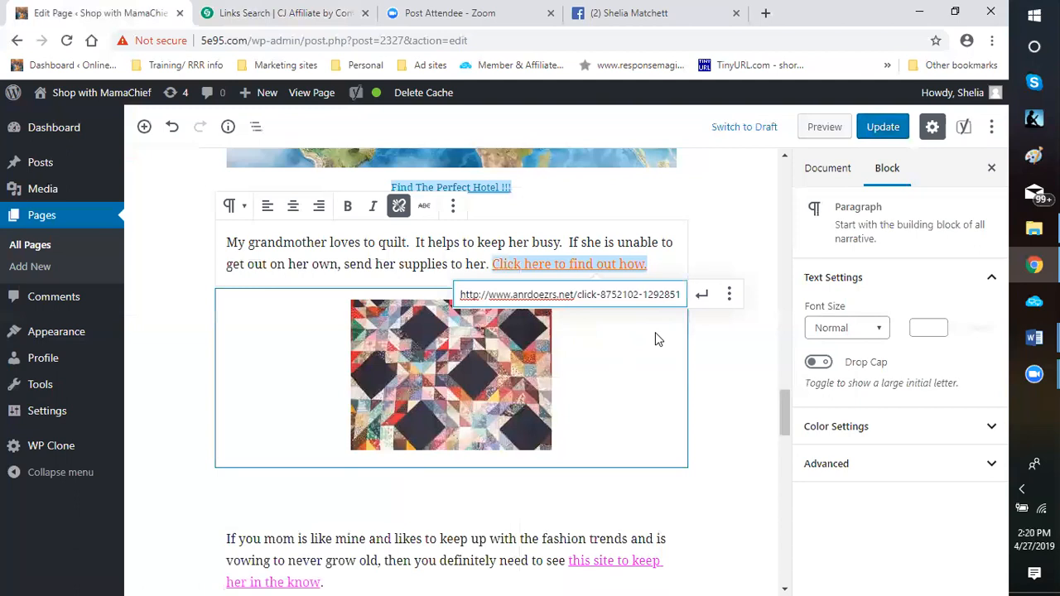
left_click(729, 294)
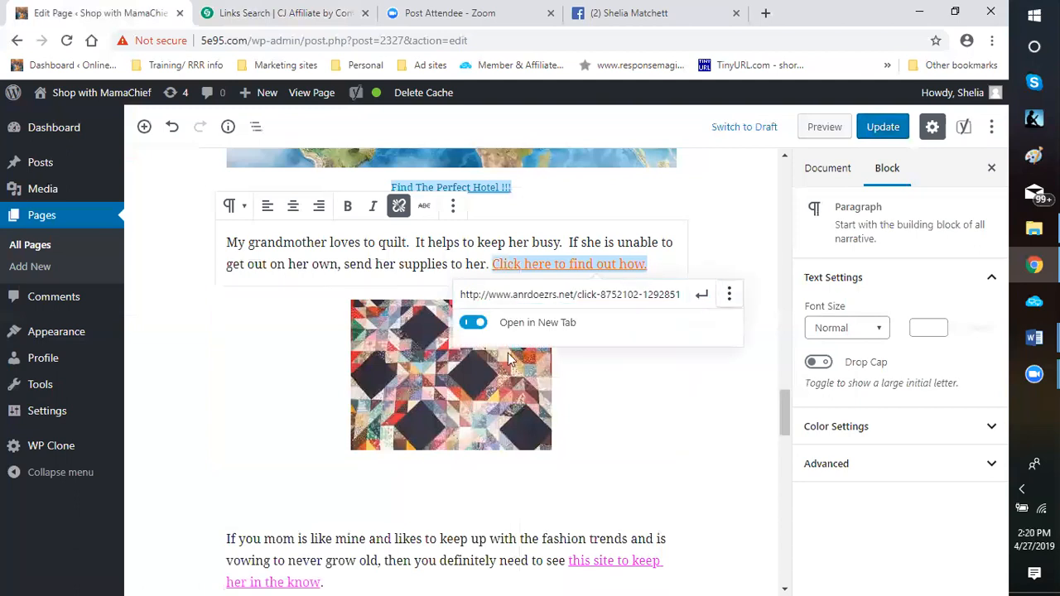
left_click(702, 297)
Add the caption "Get all your quilting supplies here!!!" to the quilt image
scroll(417, 396, "down", 1)
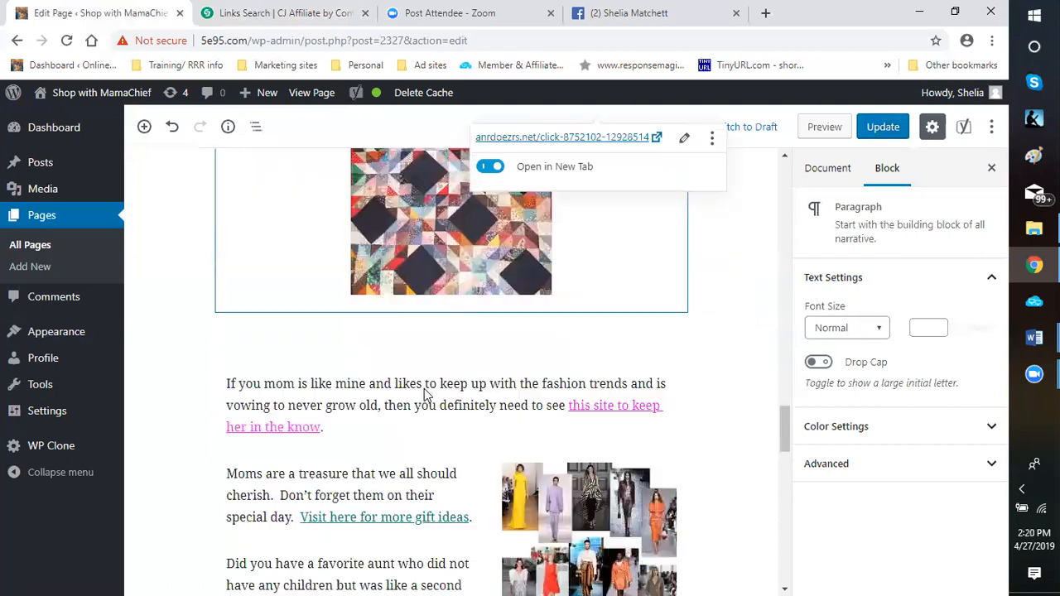
scroll(427, 397, "up", 1)
mouse_move(464, 390)
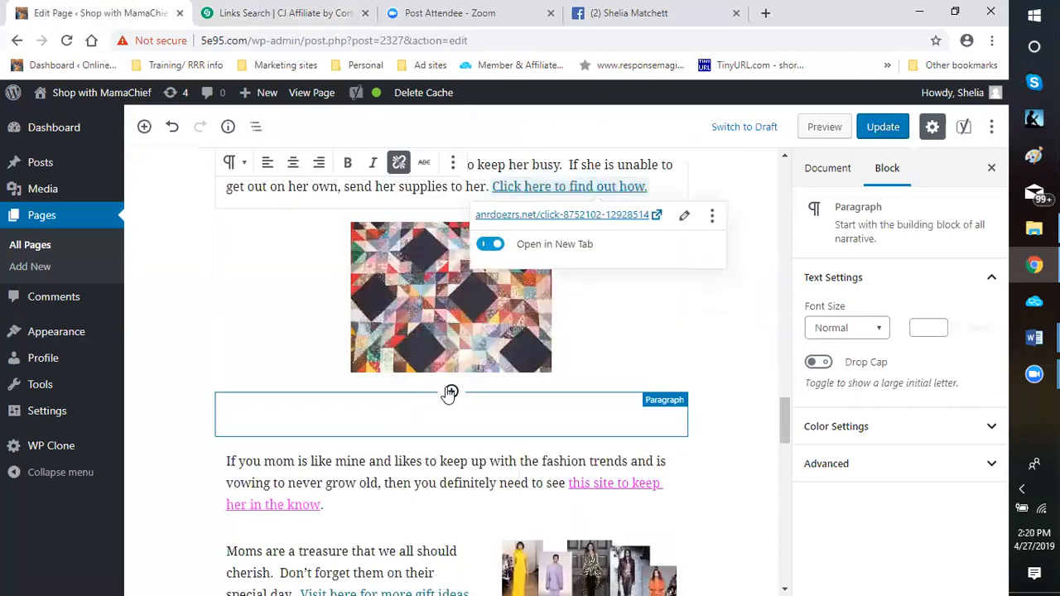
left_click(451, 391)
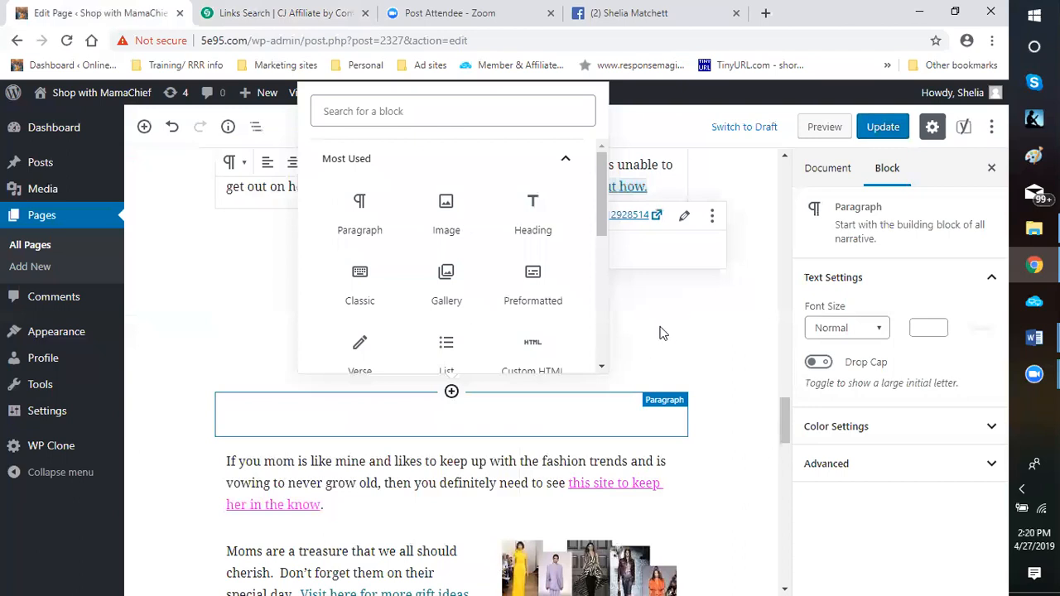
key("ctrl+v")
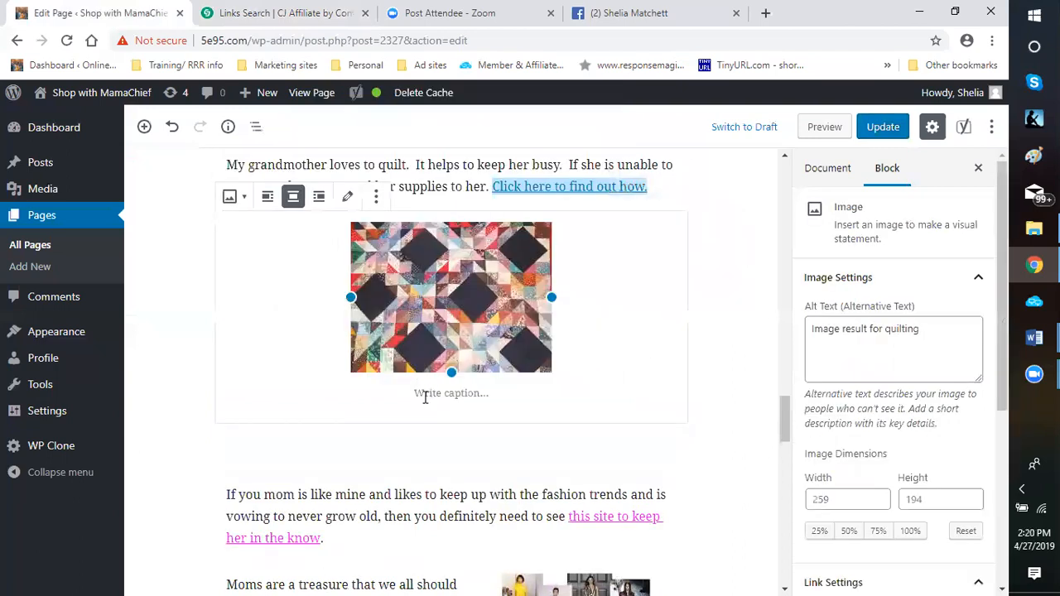
left_click(425, 396)
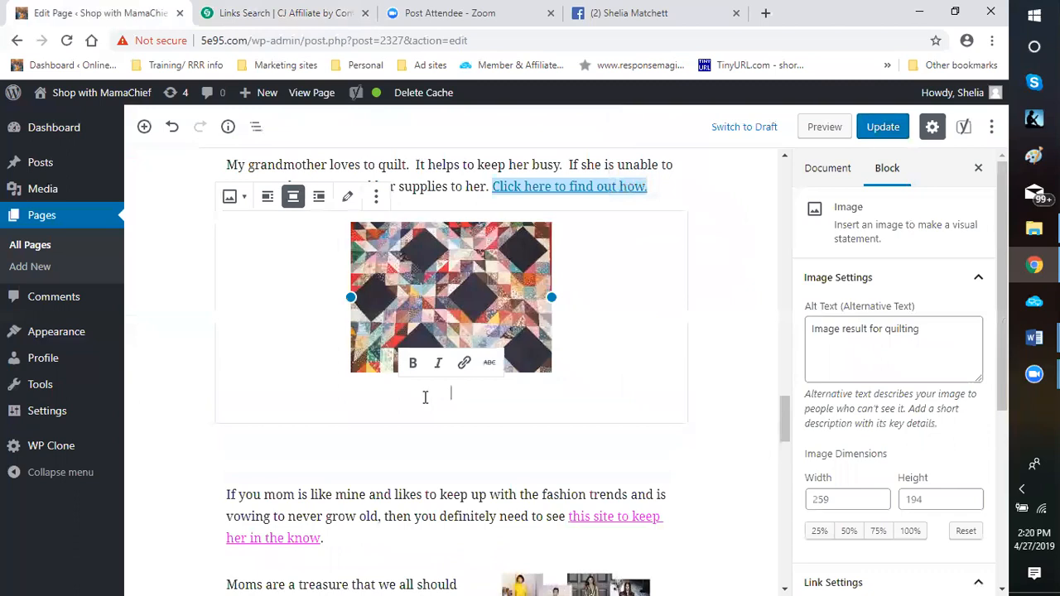
type("Get")
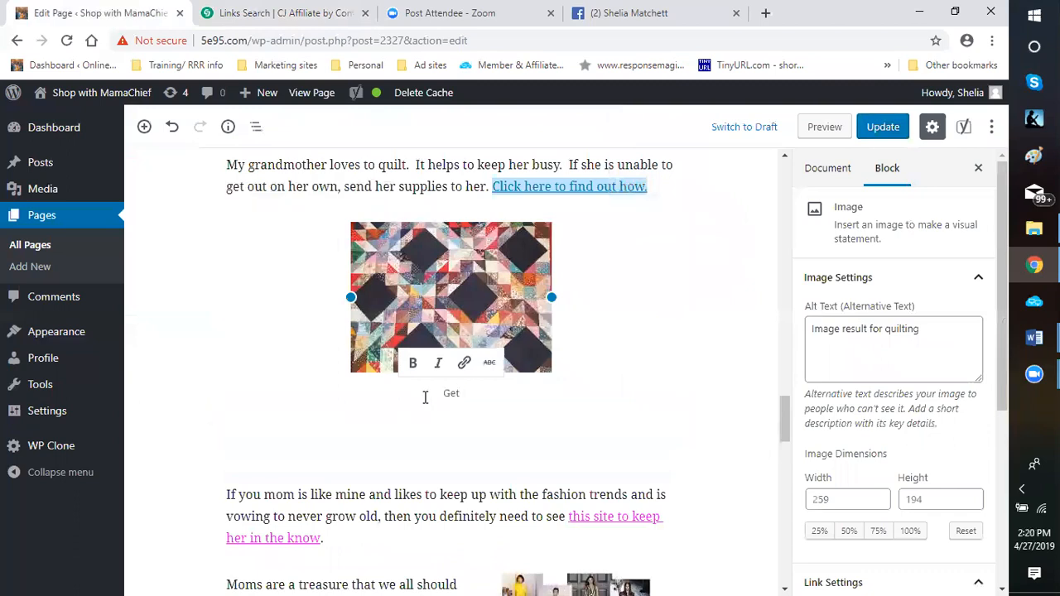
type(" all your quilt")
type("ing supplies here")
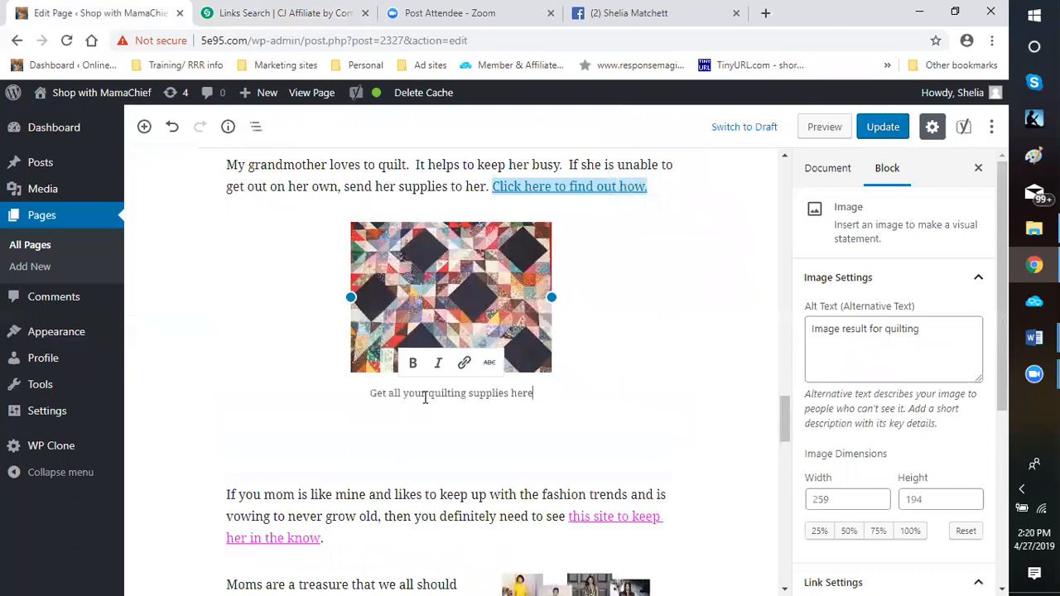
type("!!!")
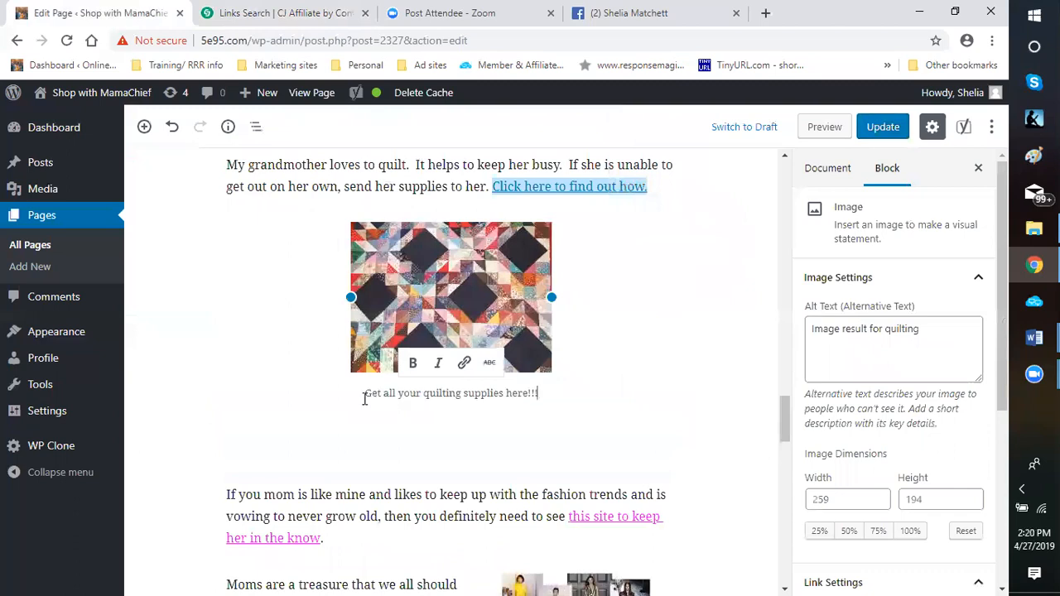
Link the whole quilt image caption to the copied anrdoezrs.net click URL, set to open in a new tab
left_click_drag(364, 398, 550, 398)
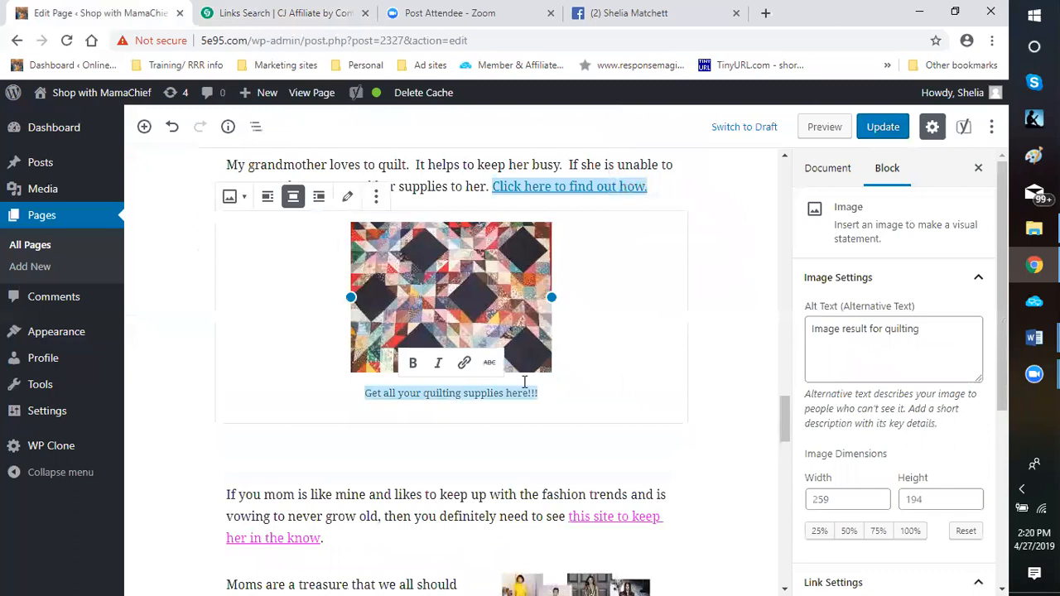
left_click(464, 363)
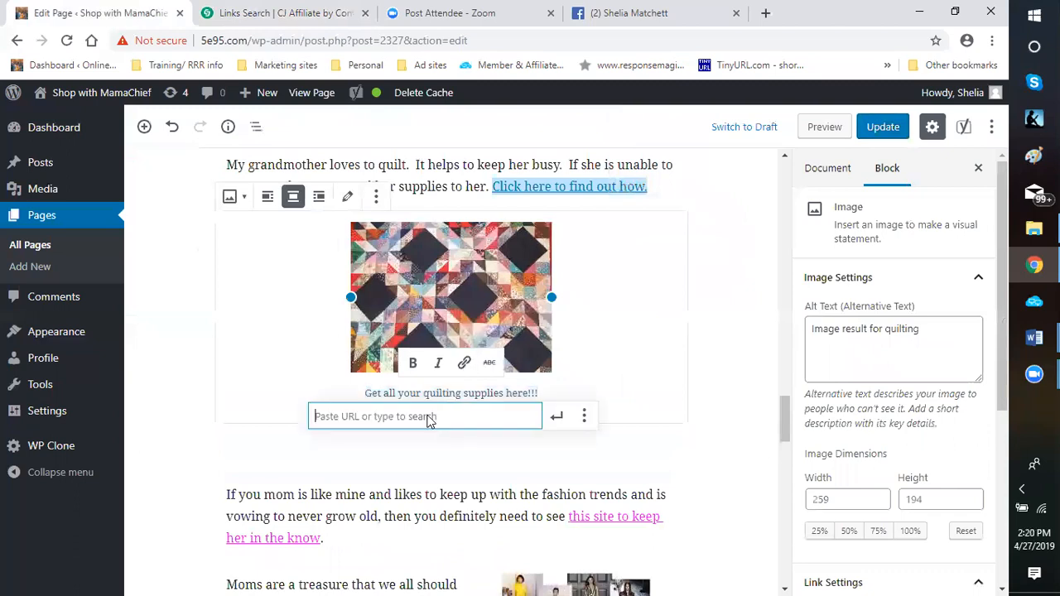
right_click(432, 417)
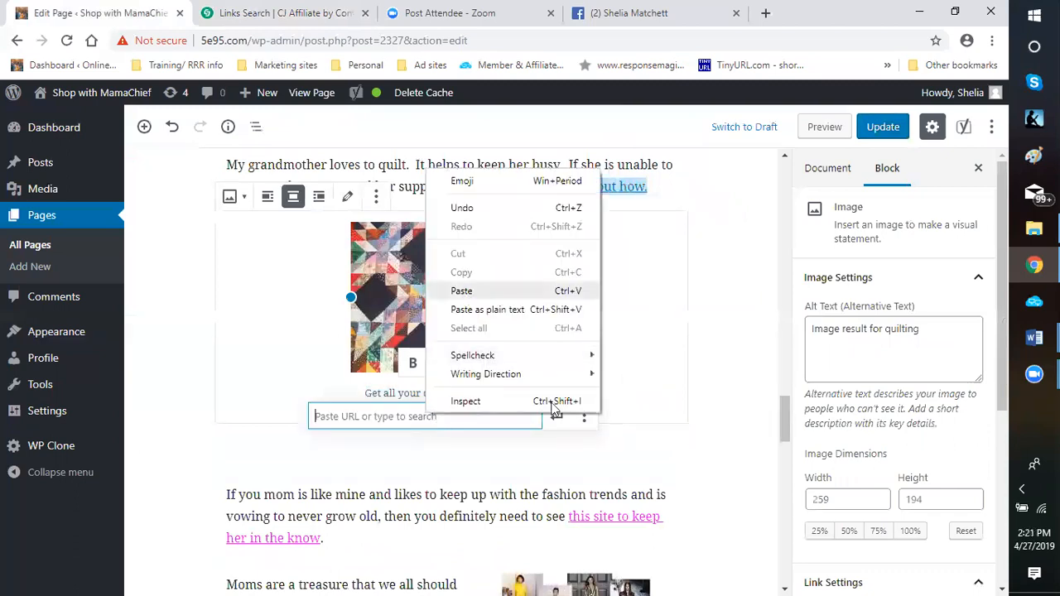
left_click(464, 294)
left_click(584, 416)
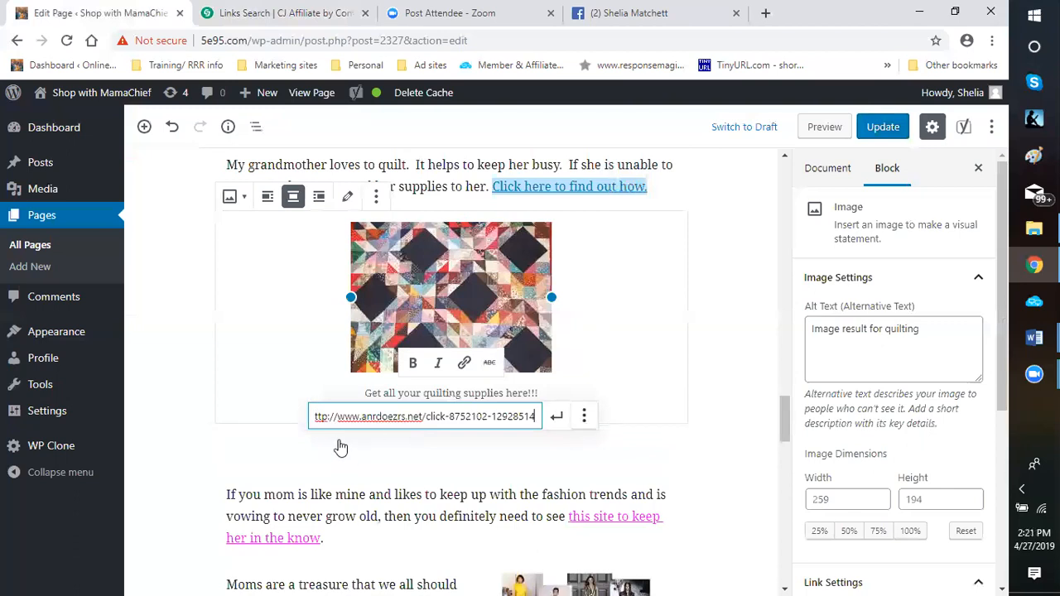
left_click(336, 452)
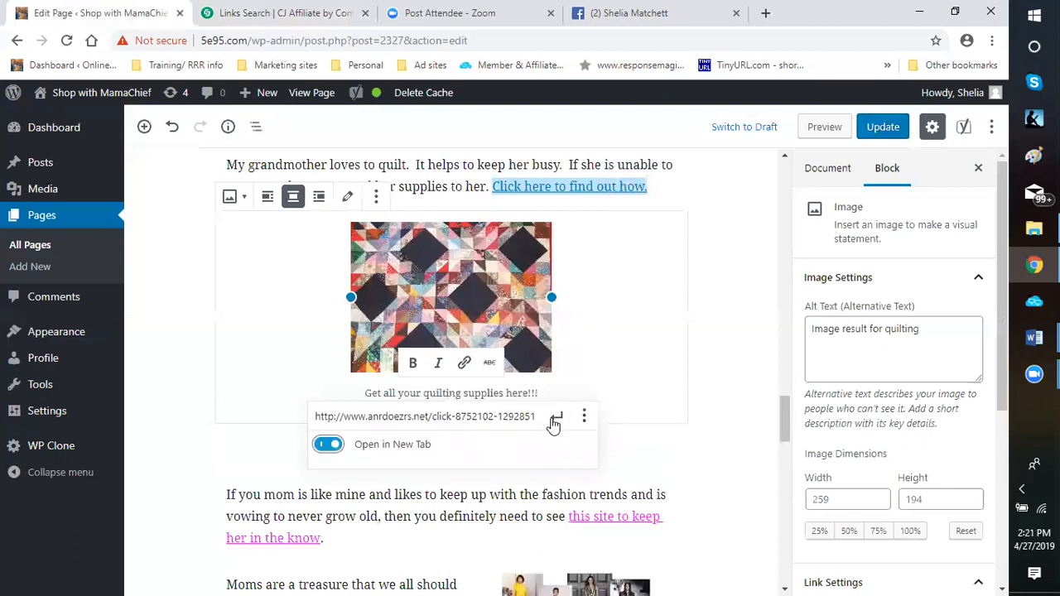
left_click(556, 421)
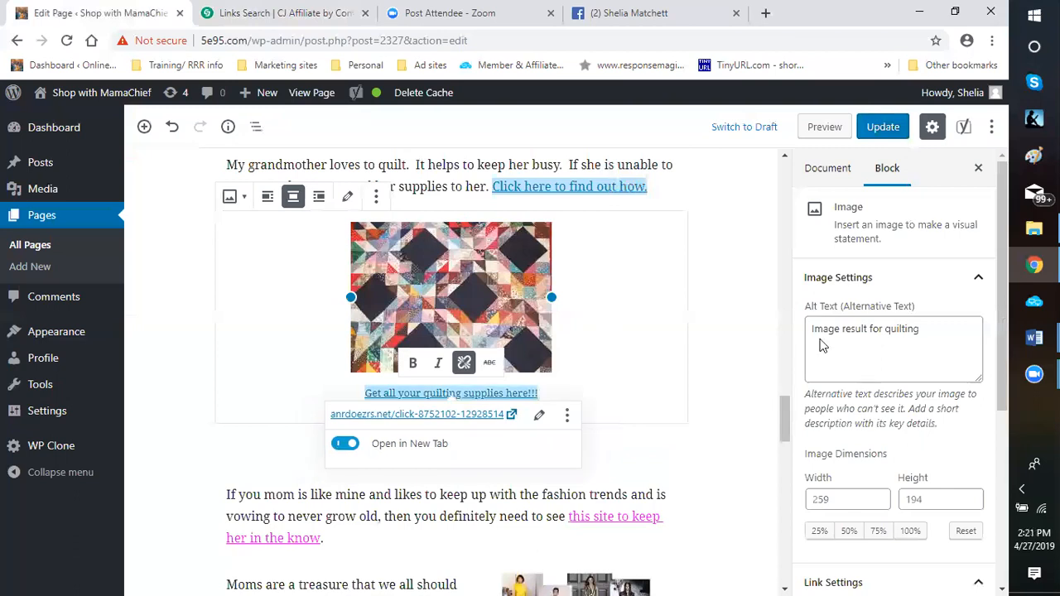
Change the quilt image's alt text to "quilting Supplies"
left_click(903, 331)
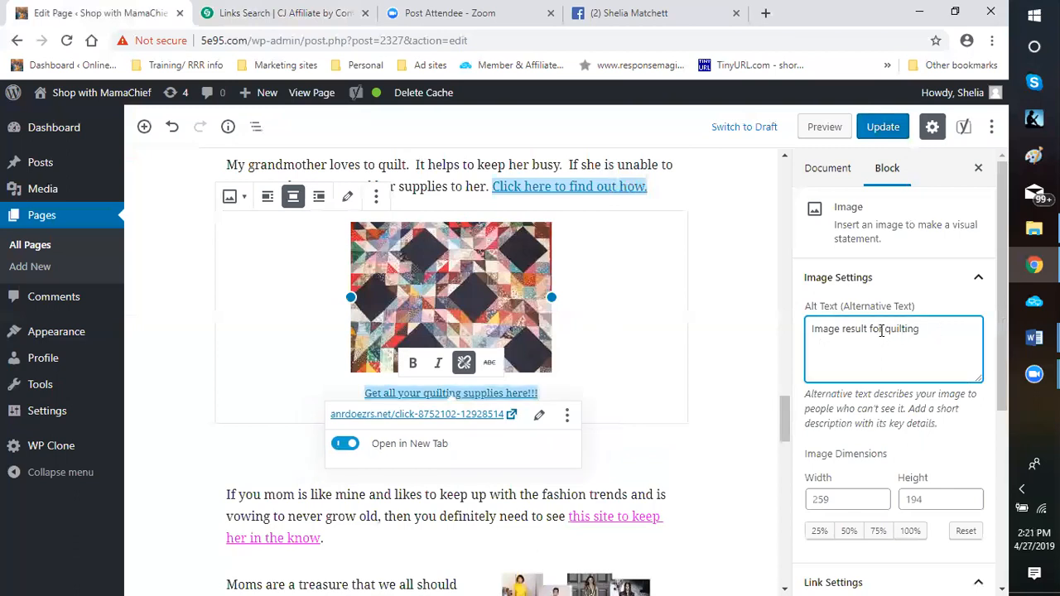
left_click_drag(827, 330, 883, 329)
key("BackSpace")
key("BackSpace")
key("BackSpace")
key("BackSpace")
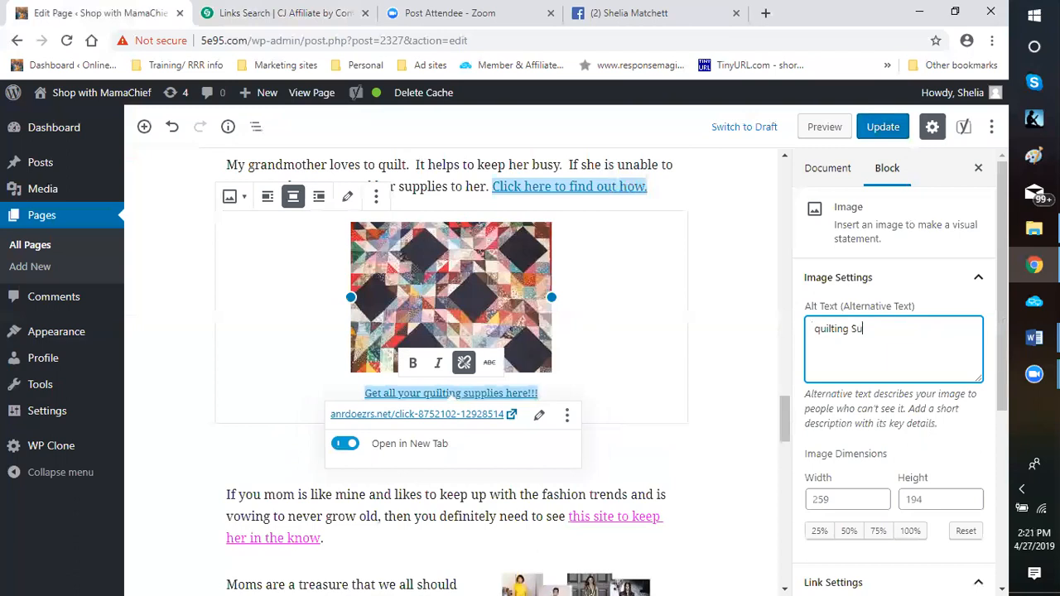
type("pplies")
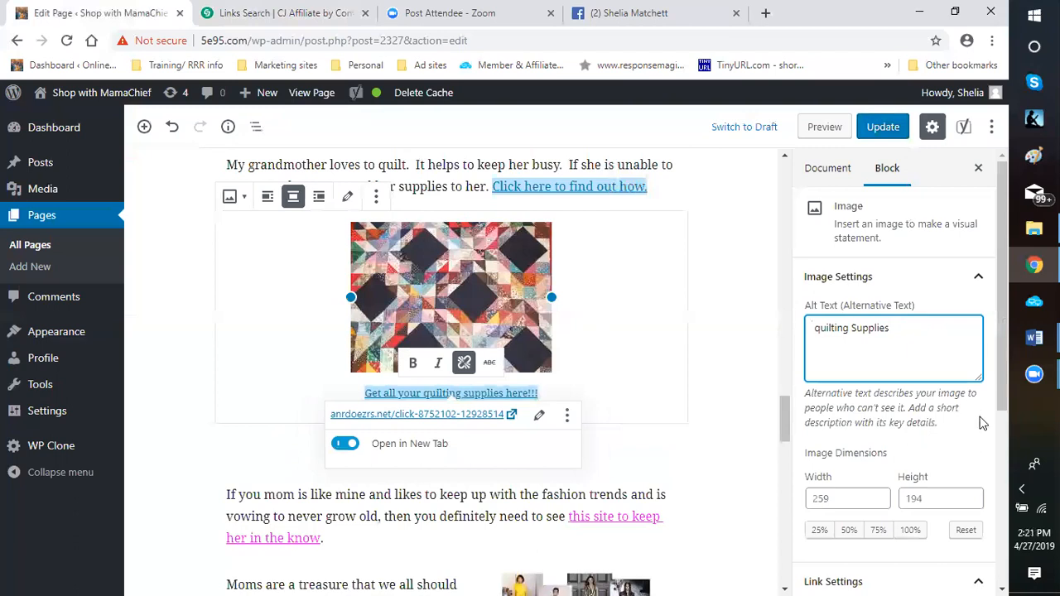
Replace the quilt image's custom link URL with the copied anrdoezrs.net click URL
scroll(949, 419, "down", 3)
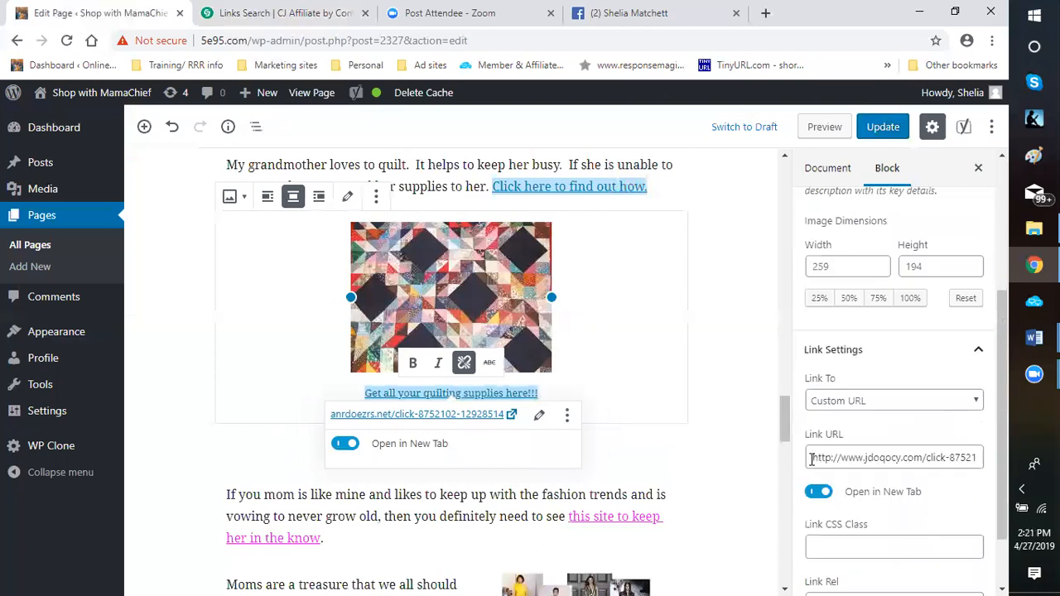
triple_click(983, 460)
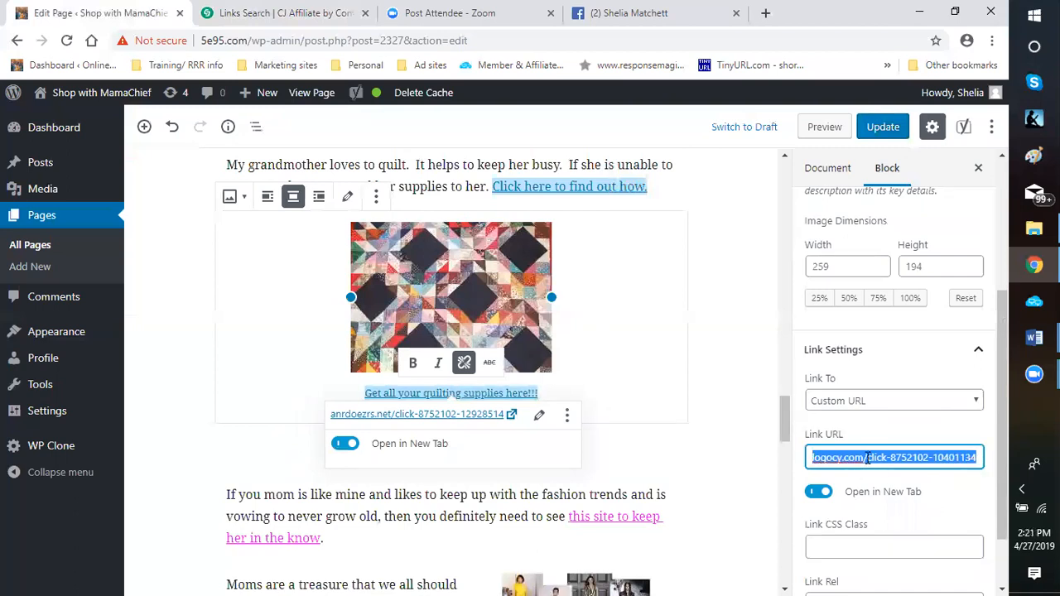
right_click(878, 460)
left_click(696, 294)
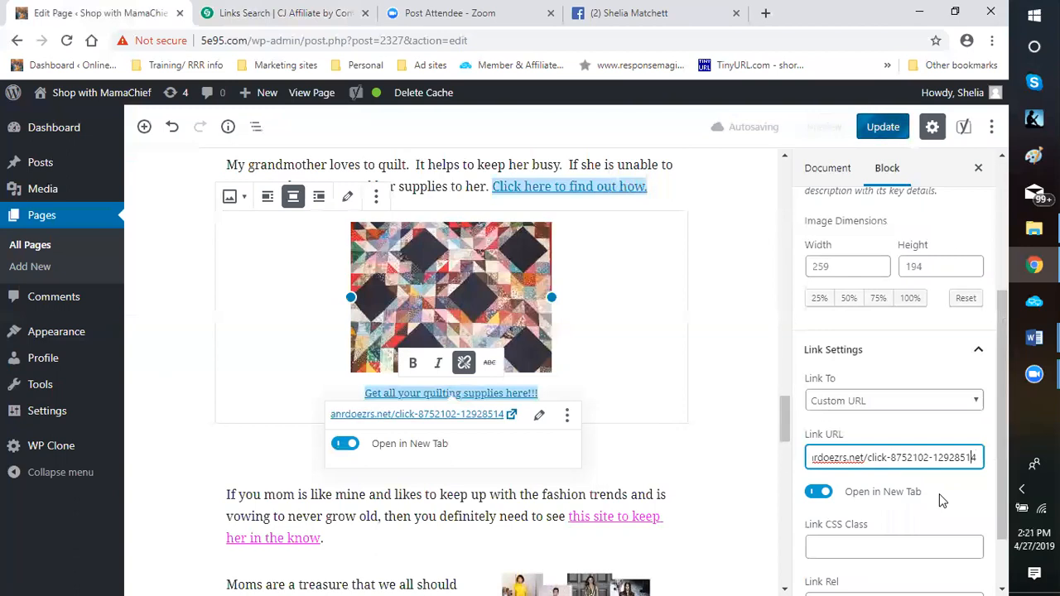
key("Home")
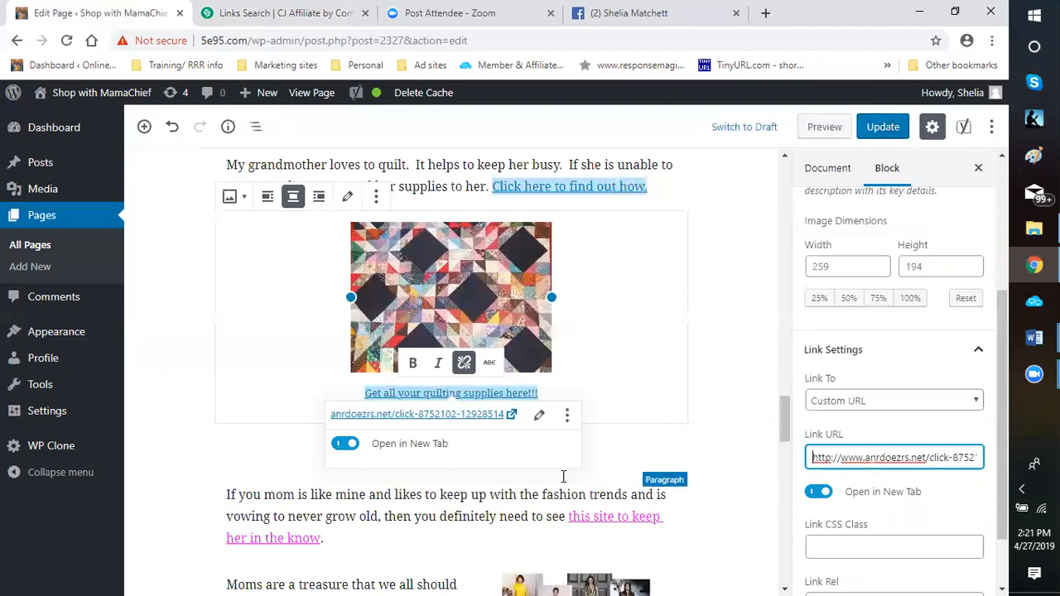
Insert a Custom HTML block between the quilt image and the empty paragraph below it
scroll(707, 435, "down", 1)
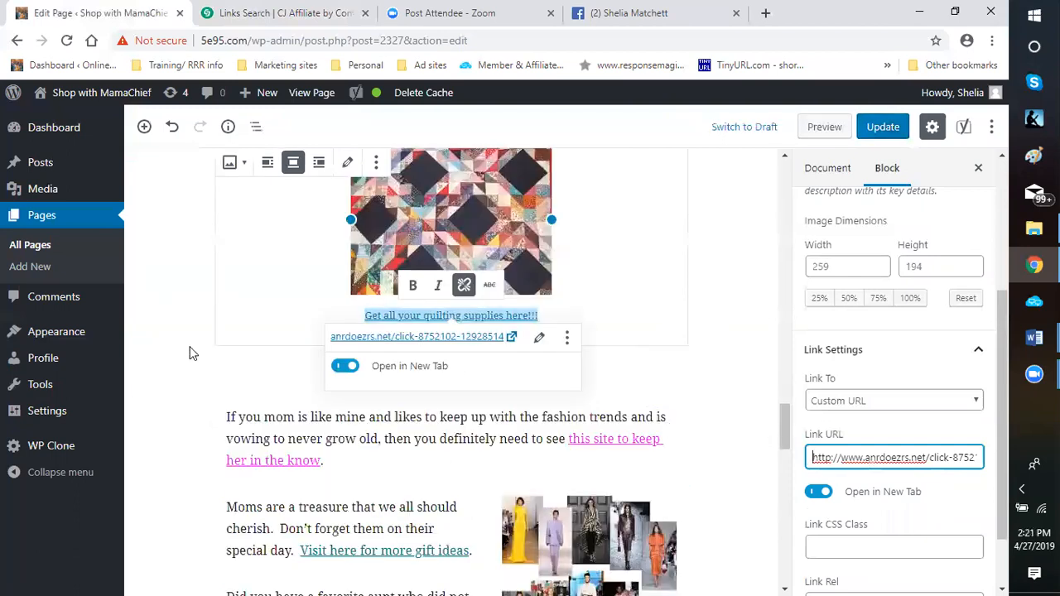
left_click(430, 360)
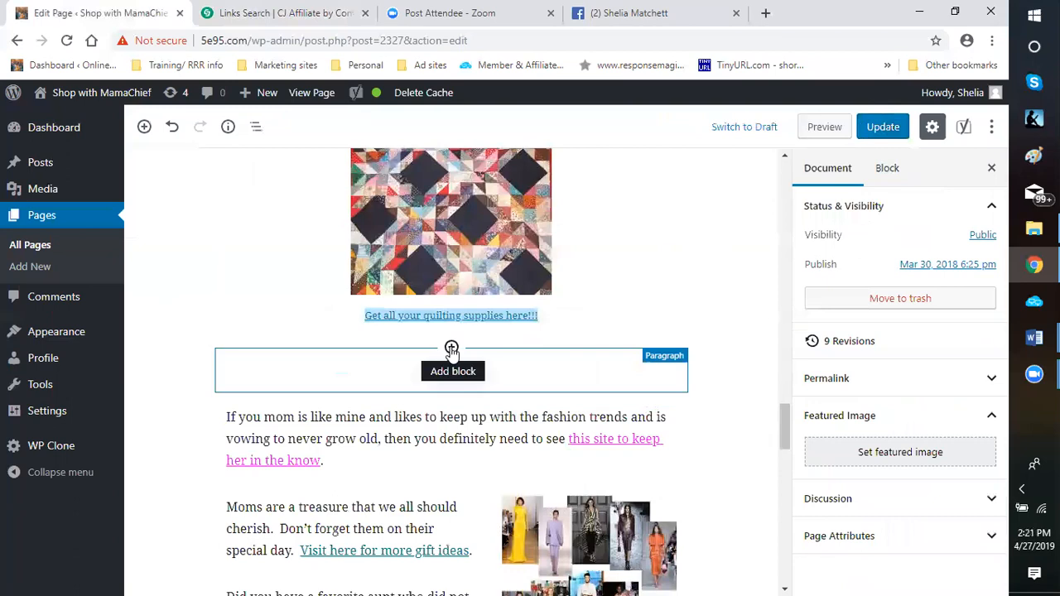
left_click(451, 348)
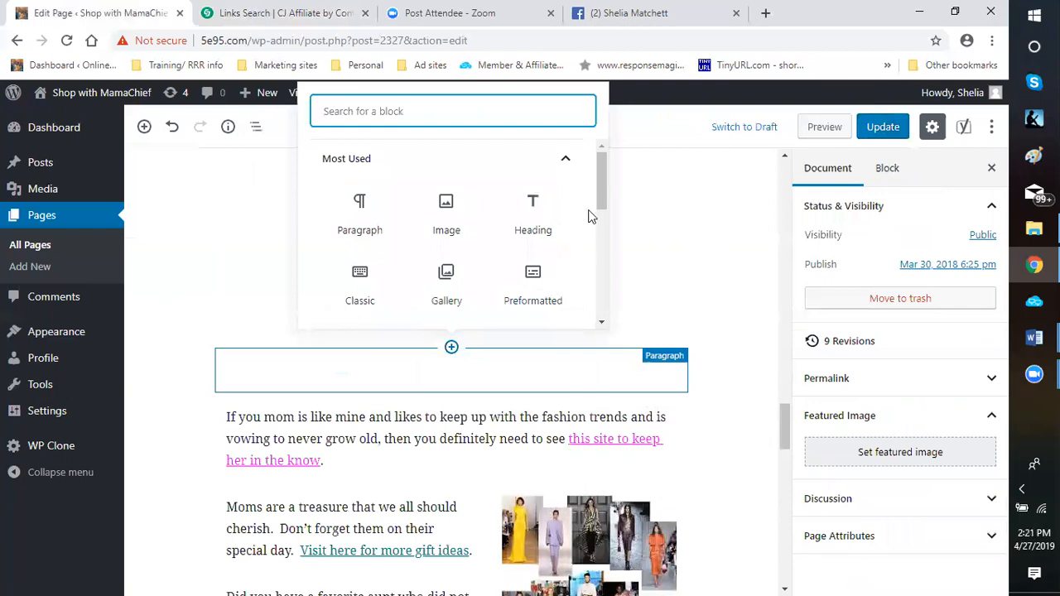
left_click_drag(603, 204, 605, 218)
scroll(604, 220, "down", 1)
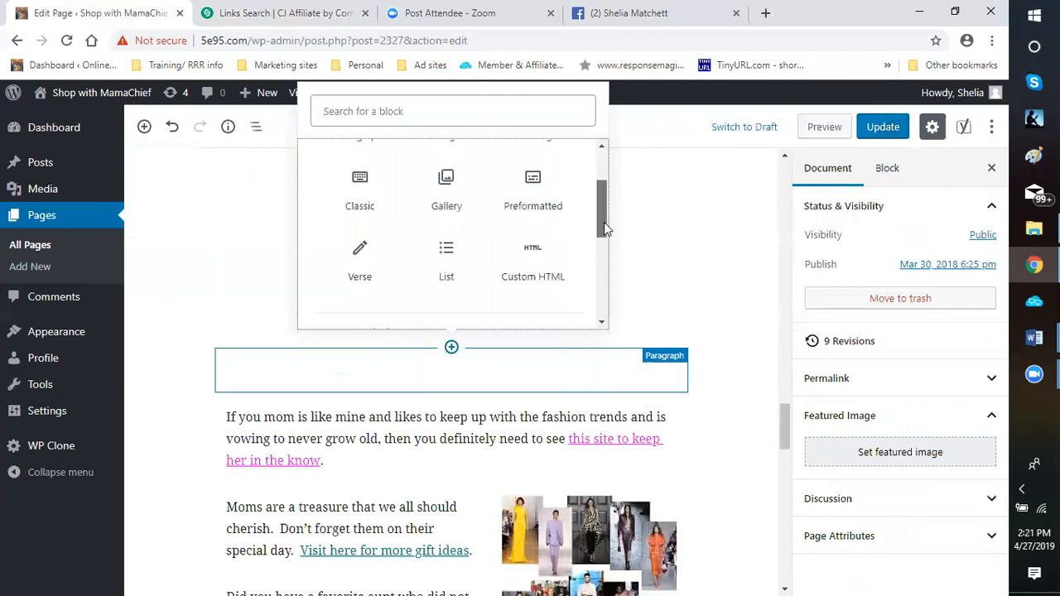
left_click(539, 244)
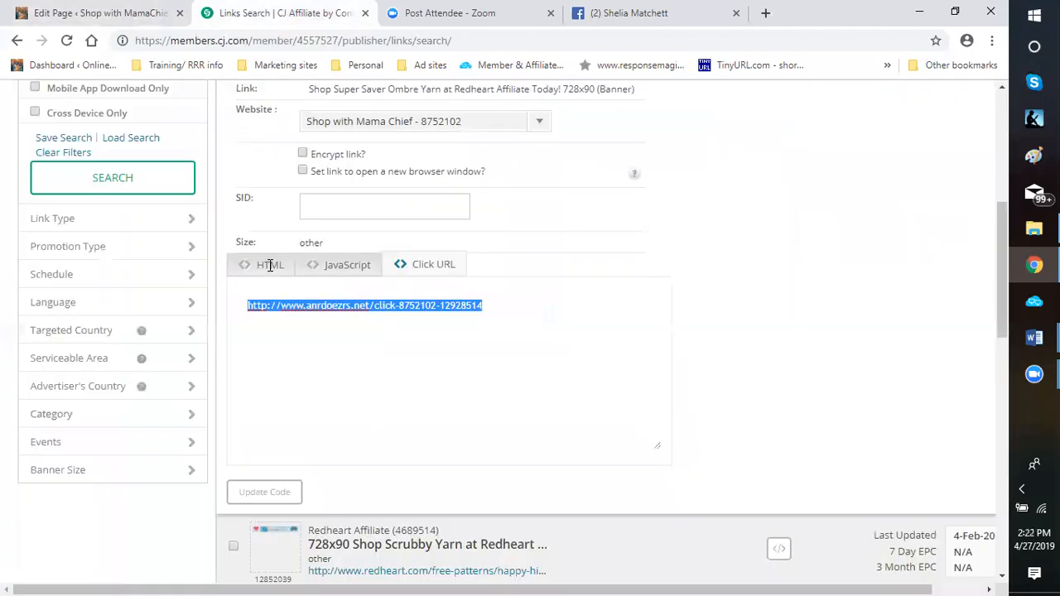
In the CJ Affiliate link search, copy the full HTML code of the Shop Super Saver Ombre Yarn 728x90 banner
left_click(270, 265)
left_click_drag(246, 308, 546, 336)
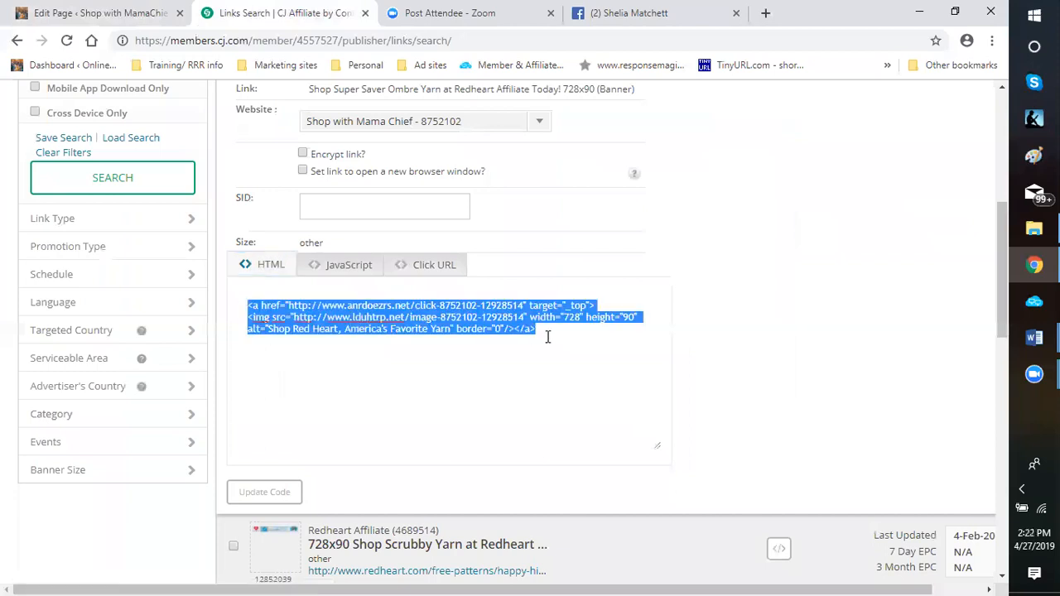
right_click(454, 318)
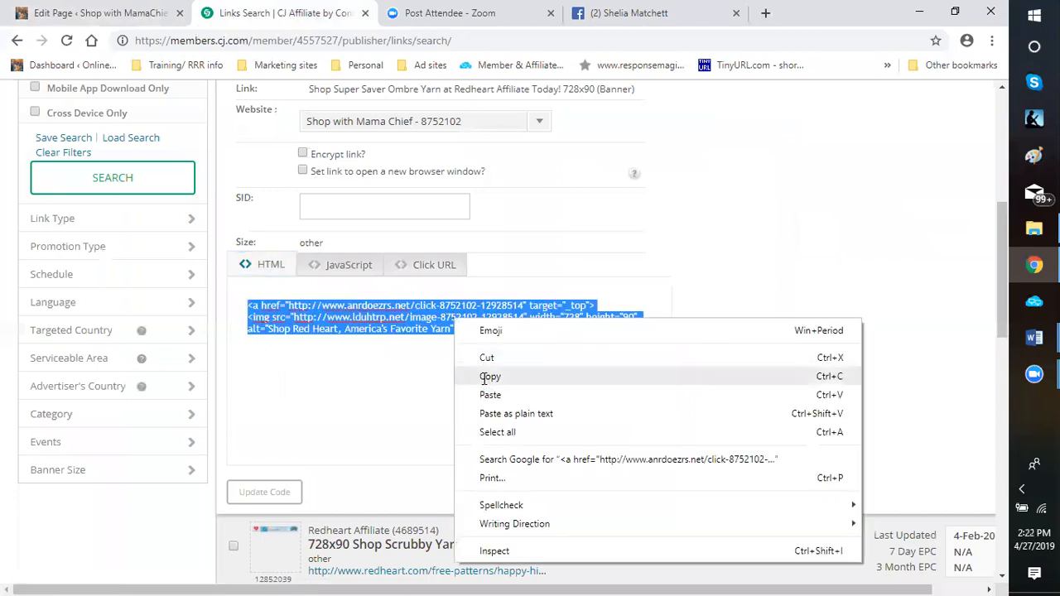
Return to the WordPress page editor and paste the copied Red Heart banner code into the empty Custom HTML block below the quilt image
left_click(137, 16)
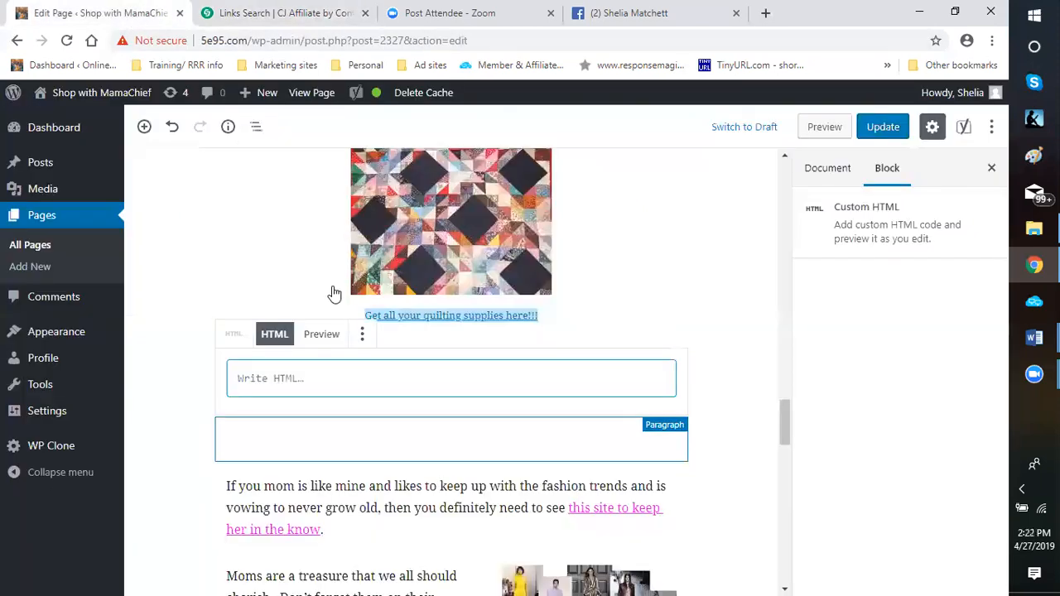
right_click(251, 378)
left_click(274, 254)
key("ctrl+v")
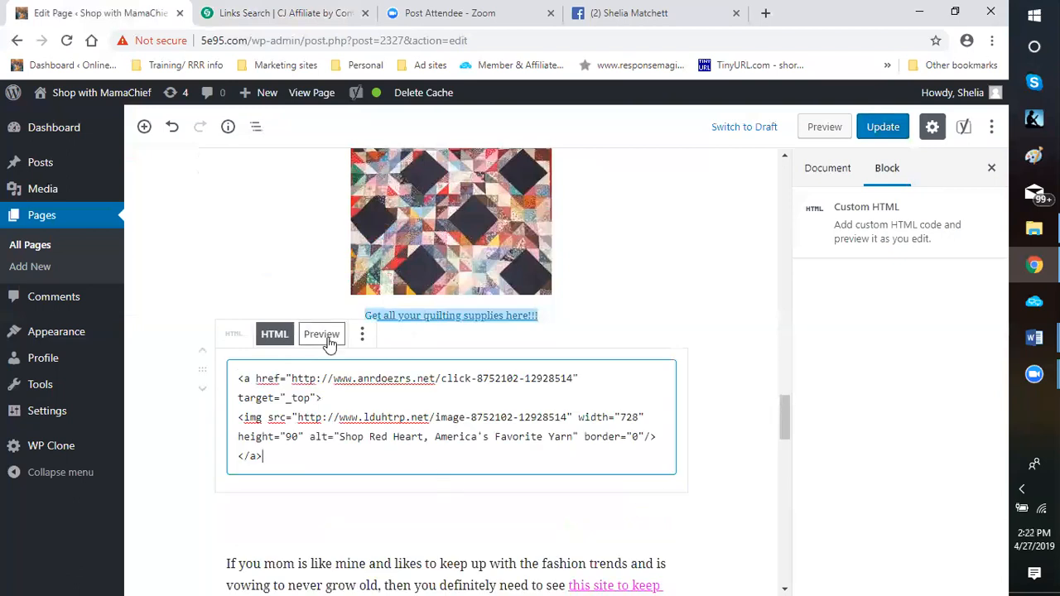
Preview the Custom HTML block and look across the full width of the Red Heart banner
left_click(329, 342)
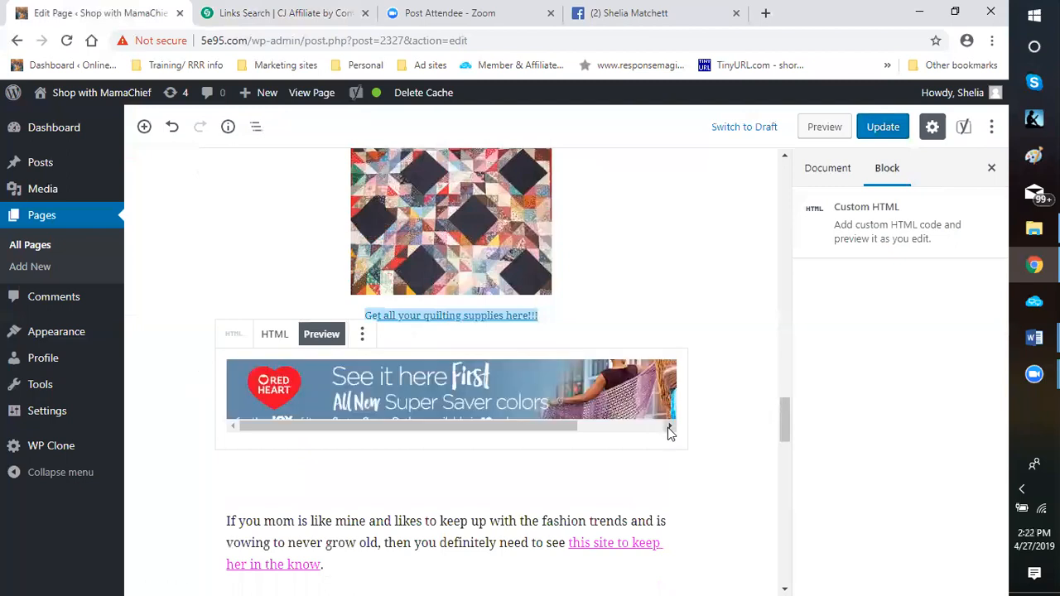
left_click(670, 432)
left_click(665, 432)
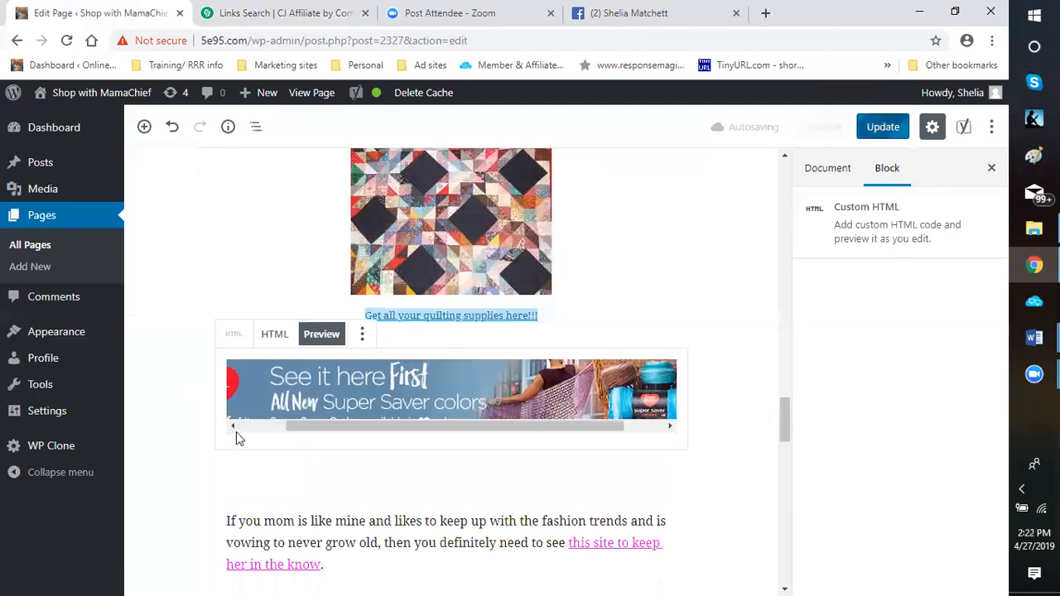
left_click(234, 430)
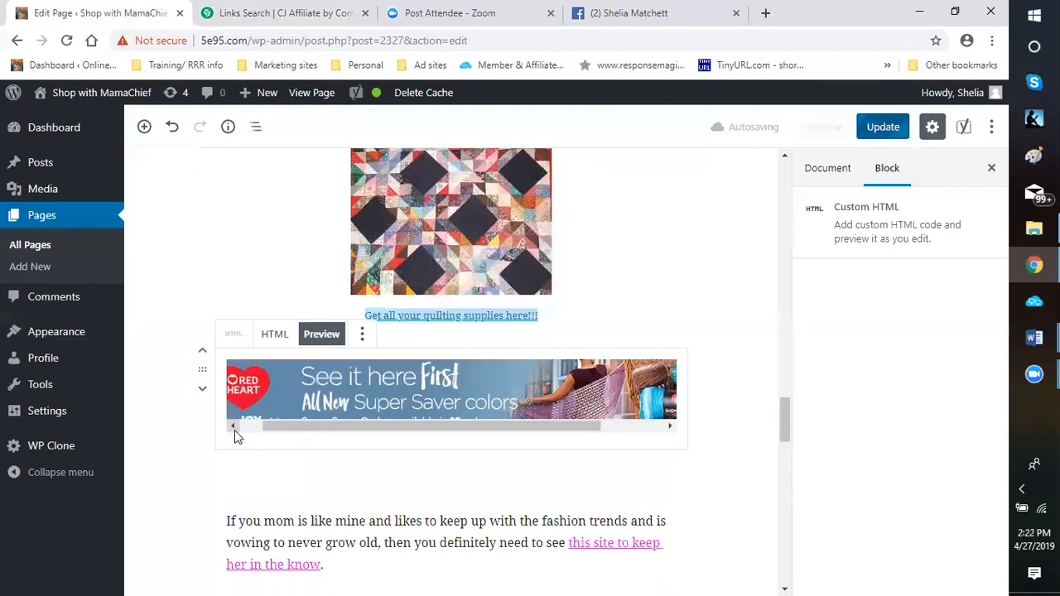
left_click(742, 430)
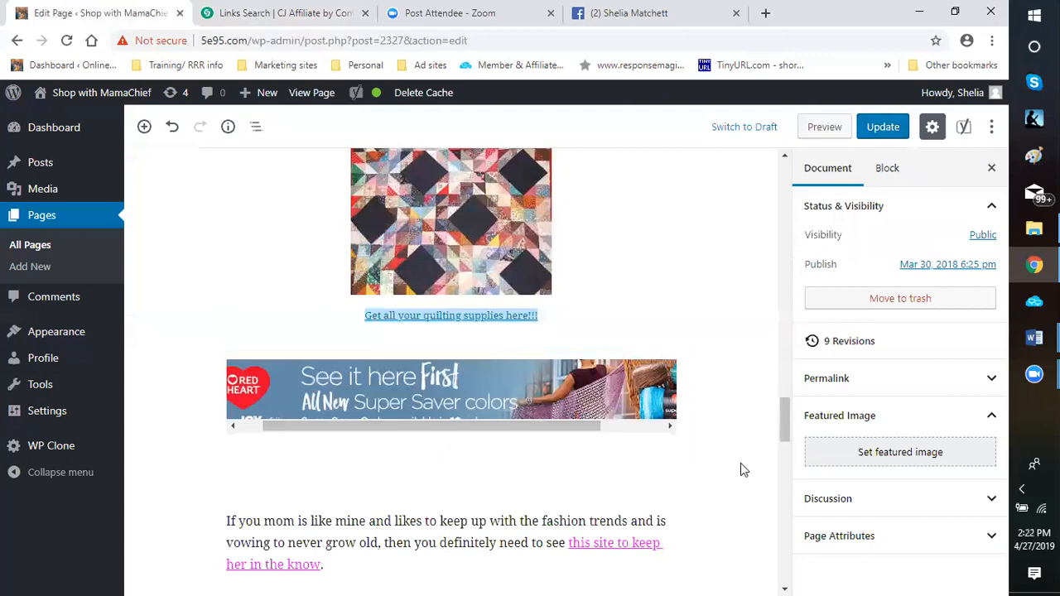
Remove the empty paragraph block between the Red Heart banner and the fashion trends paragraph
scroll(410, 464, "down", 1)
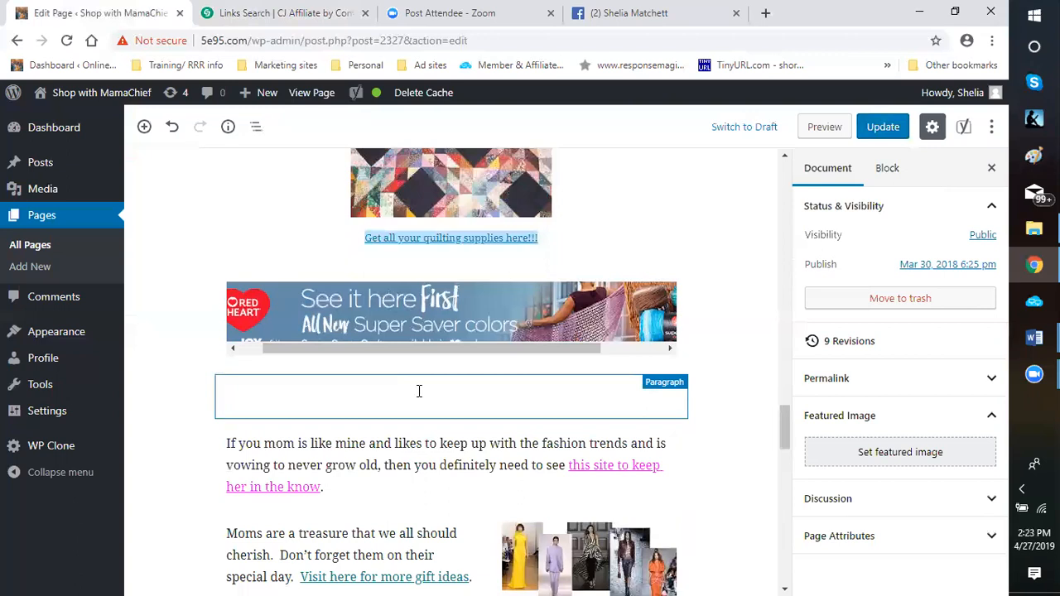
left_click(418, 391)
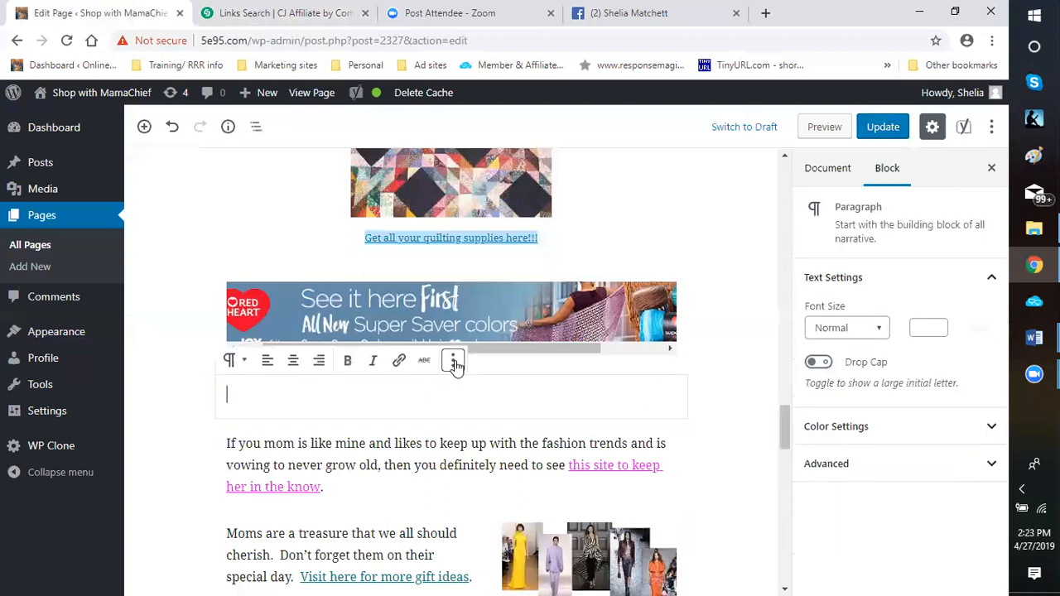
left_click(453, 362)
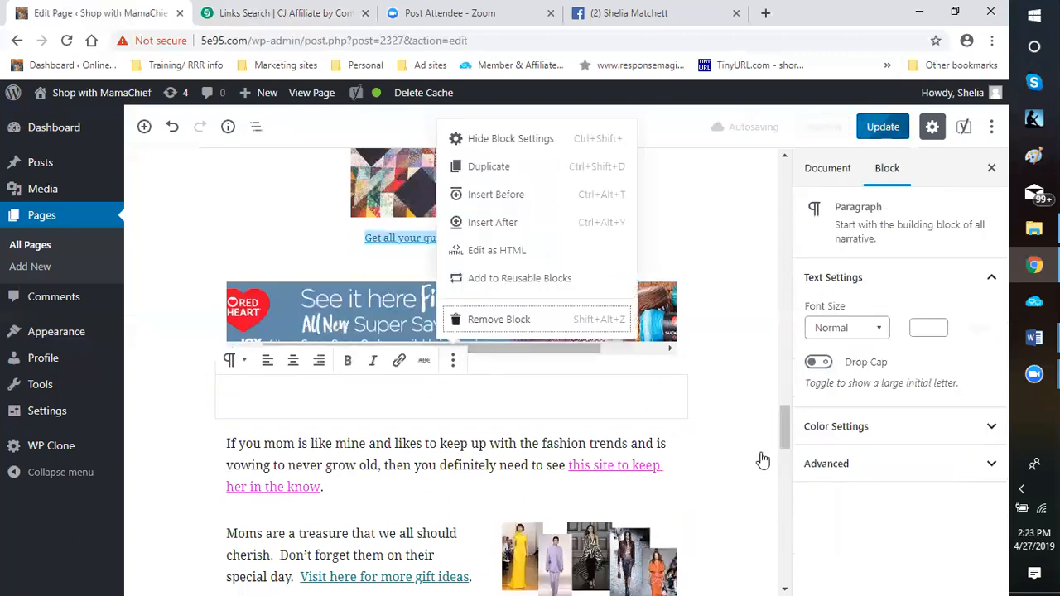
key("Return")
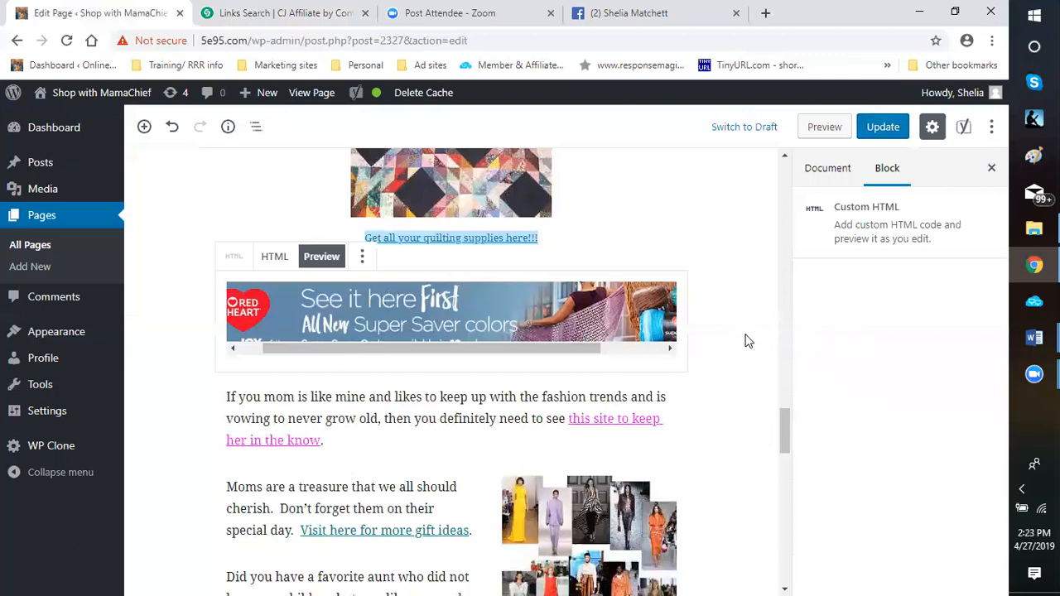
Insert a Heading block between the Red Heart banner and the fashion trends paragraph, and set it to level H3
scroll(748, 342, "down", 1)
scroll(747, 341, "down", 1)
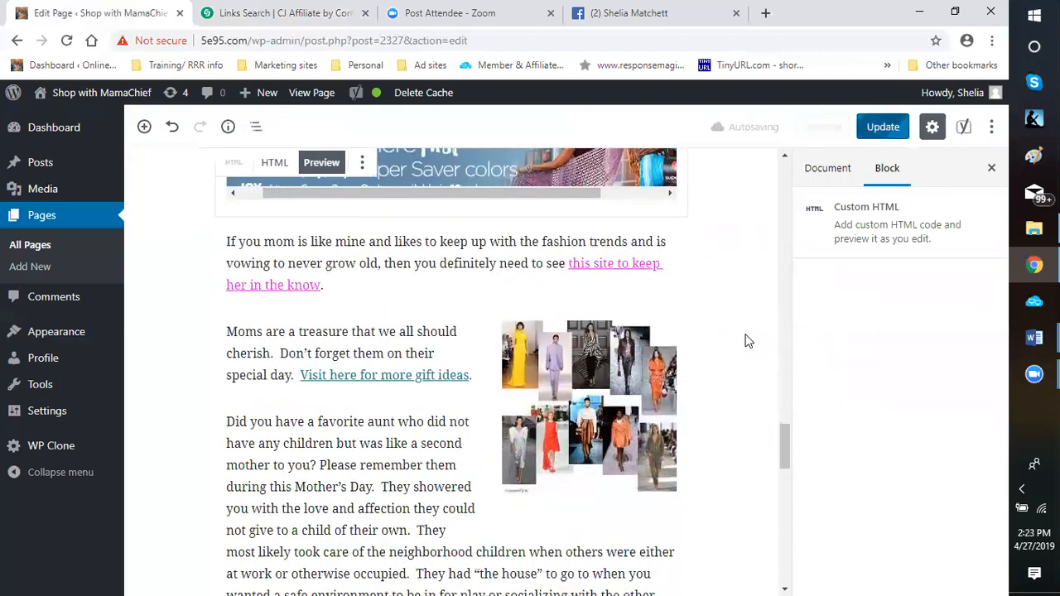
scroll(745, 339, "up", 1)
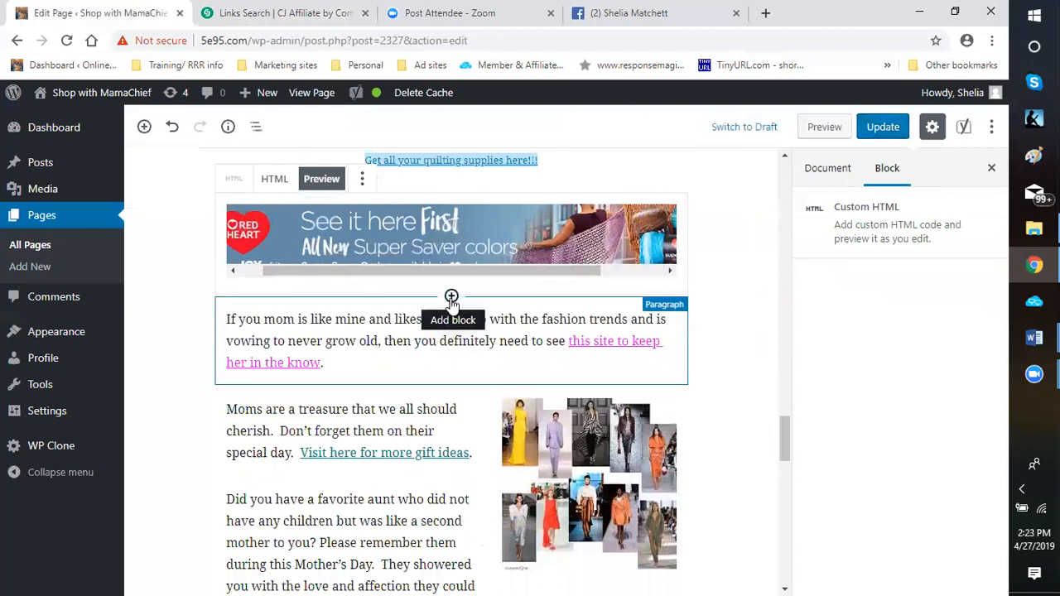
left_click(451, 297)
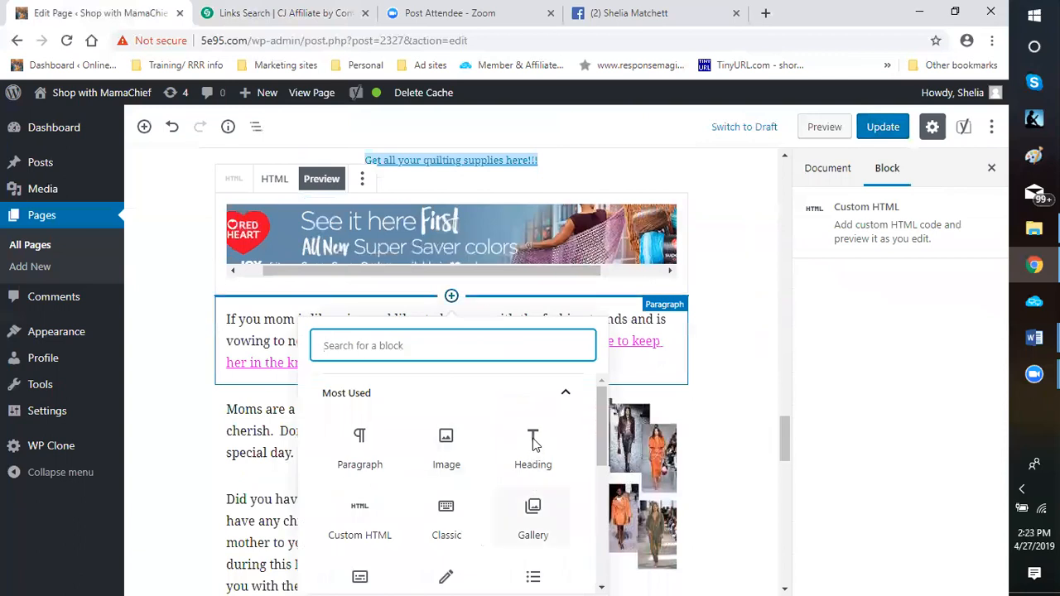
left_click(533, 447)
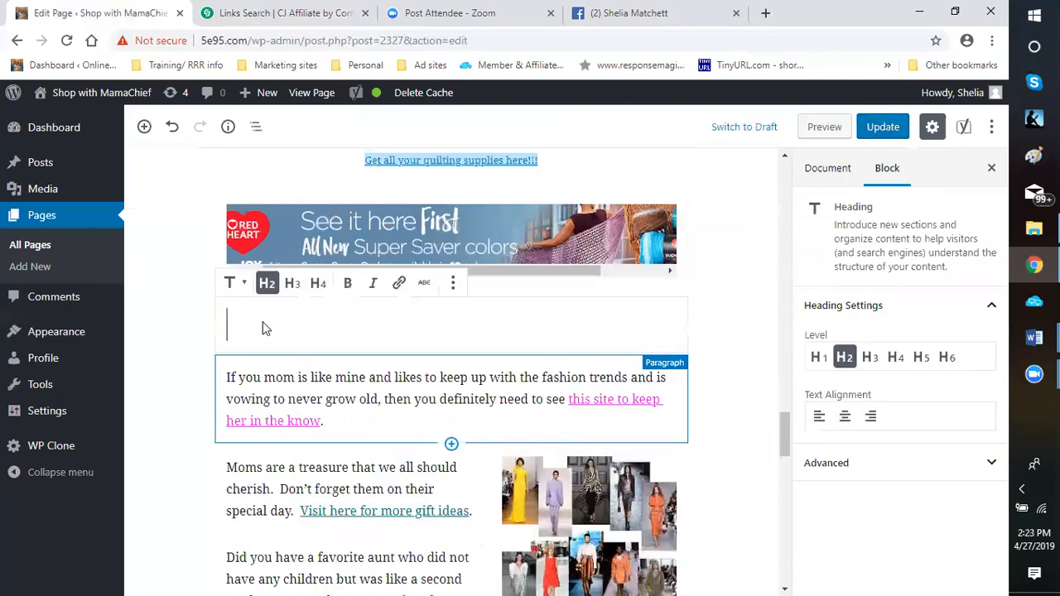
left_click(293, 284)
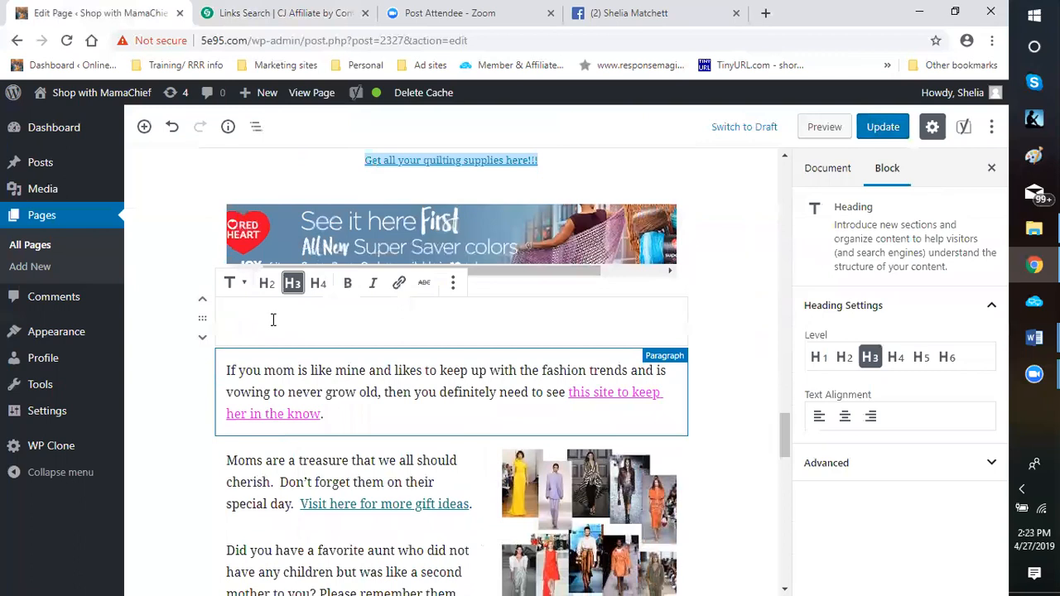
Enter "Trendy Fashions For Mom" as the new heading's text
left_click(272, 320)
type("Trendy")
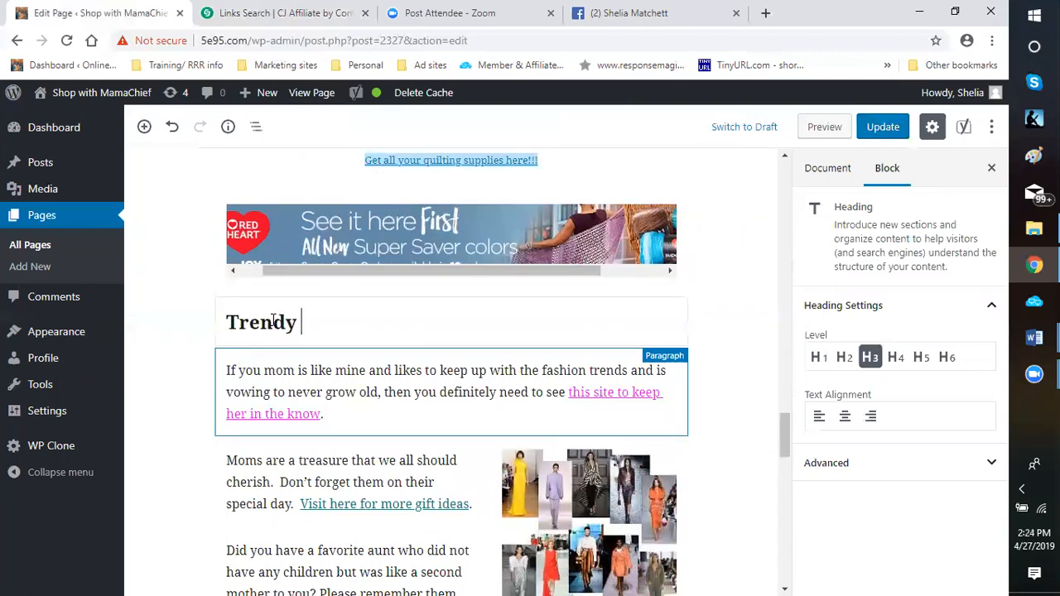
type("Fashion")
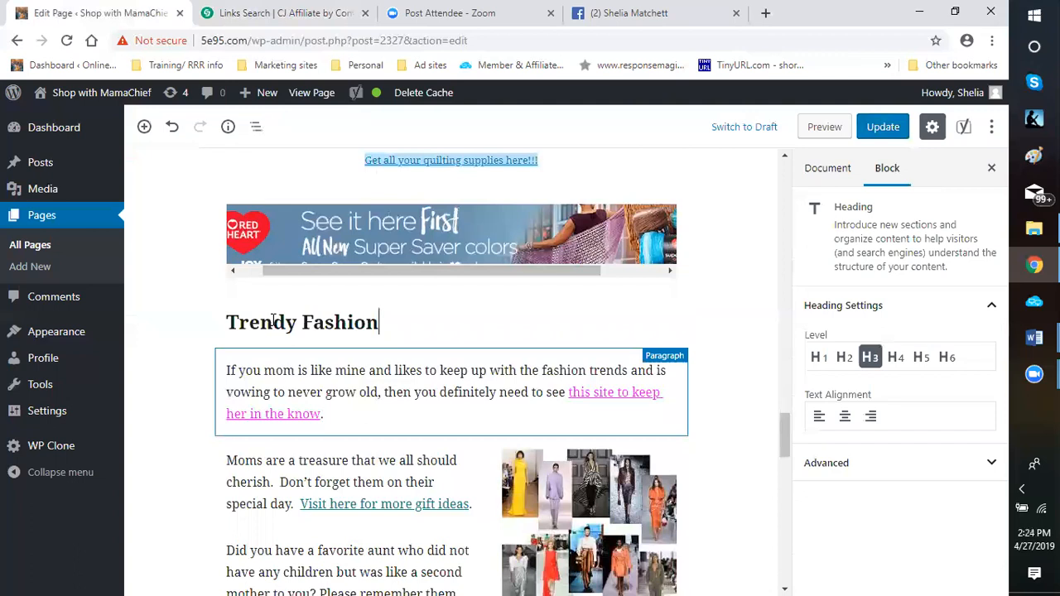
type("s For Mom")
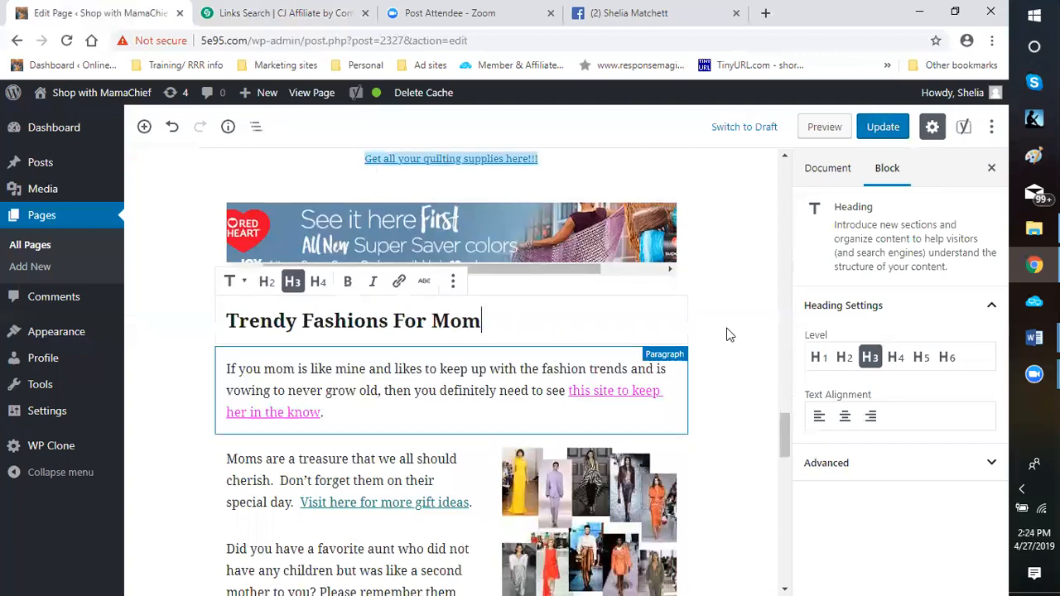
Switch to the CJ Affiliate link search and remove the Redheart Affiliate advertiser filter
scroll(739, 301, "down", 2)
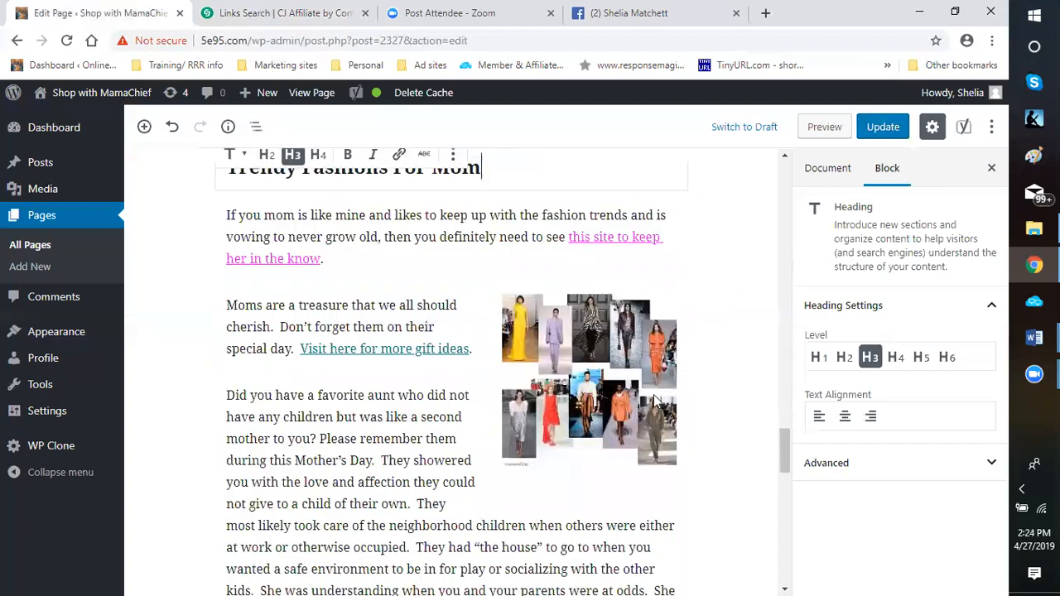
scroll(565, 362, "down", 4)
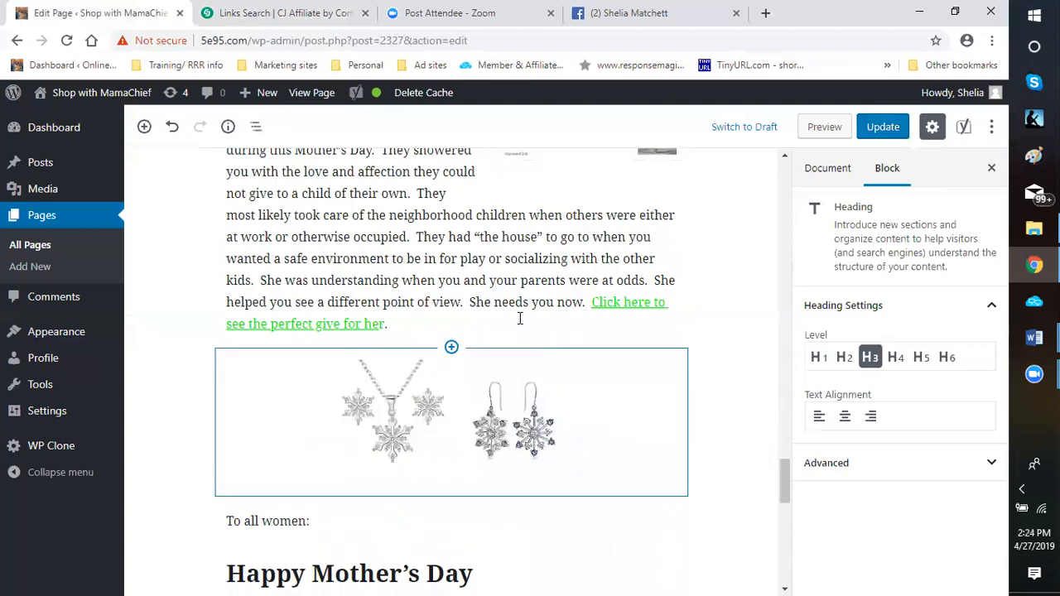
scroll(538, 298, "down", 1)
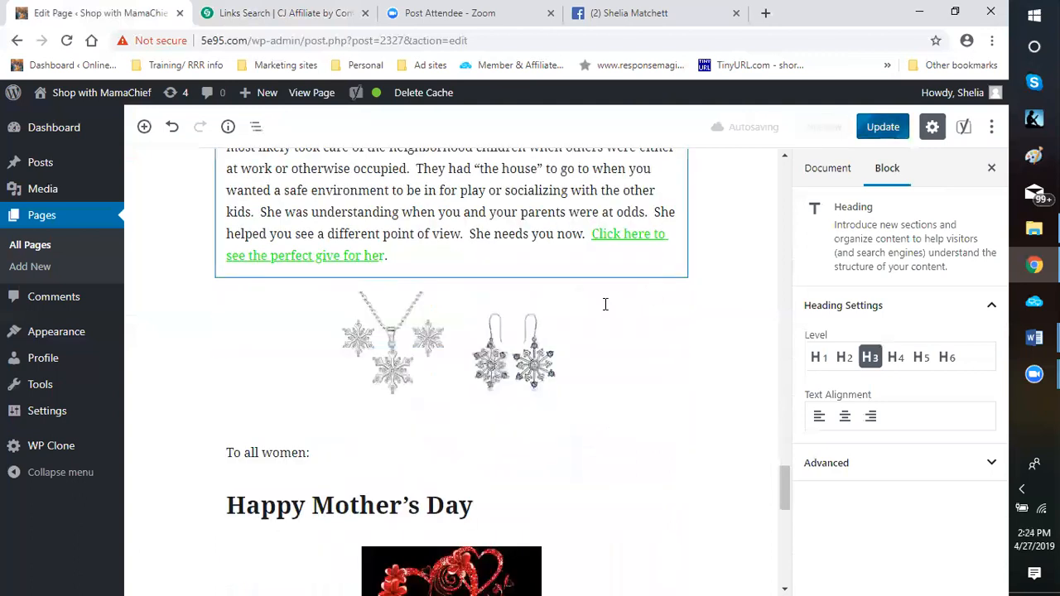
scroll(634, 285, "up", 4)
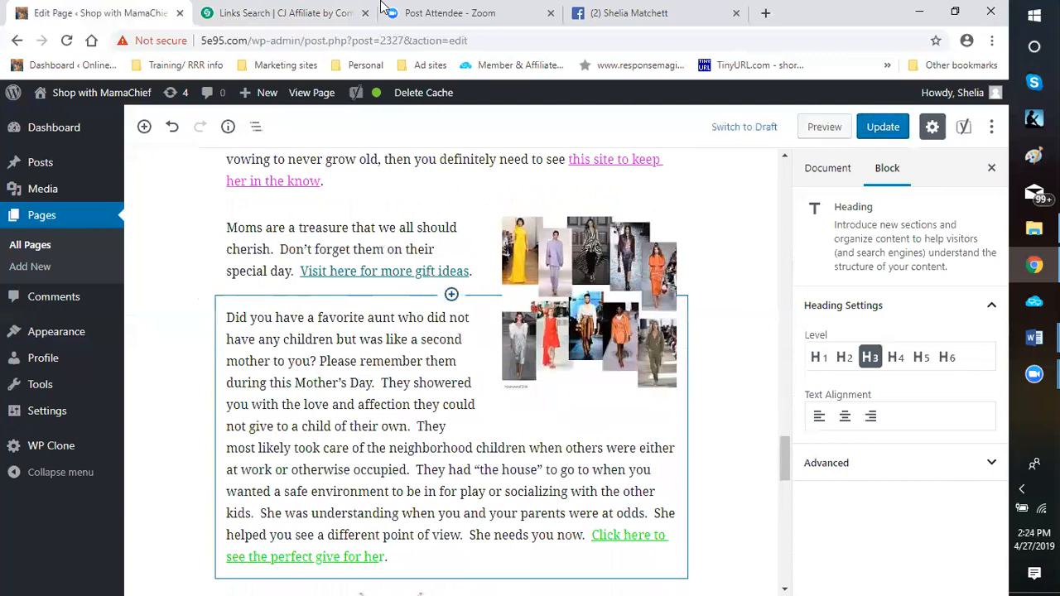
scroll(452, 272, "up", 3)
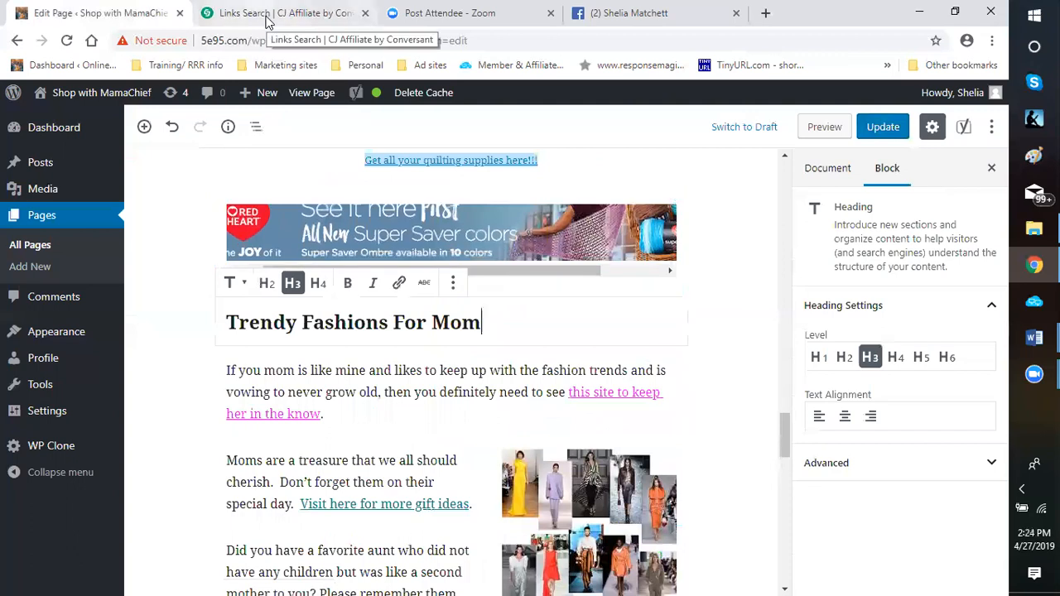
left_click(265, 20)
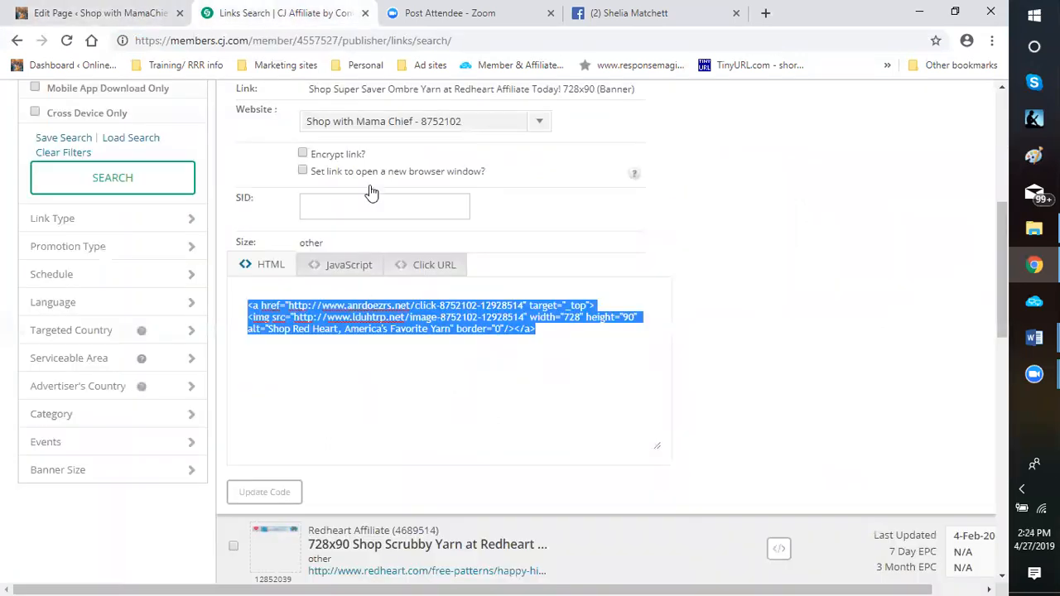
scroll(137, 225, "up", 5)
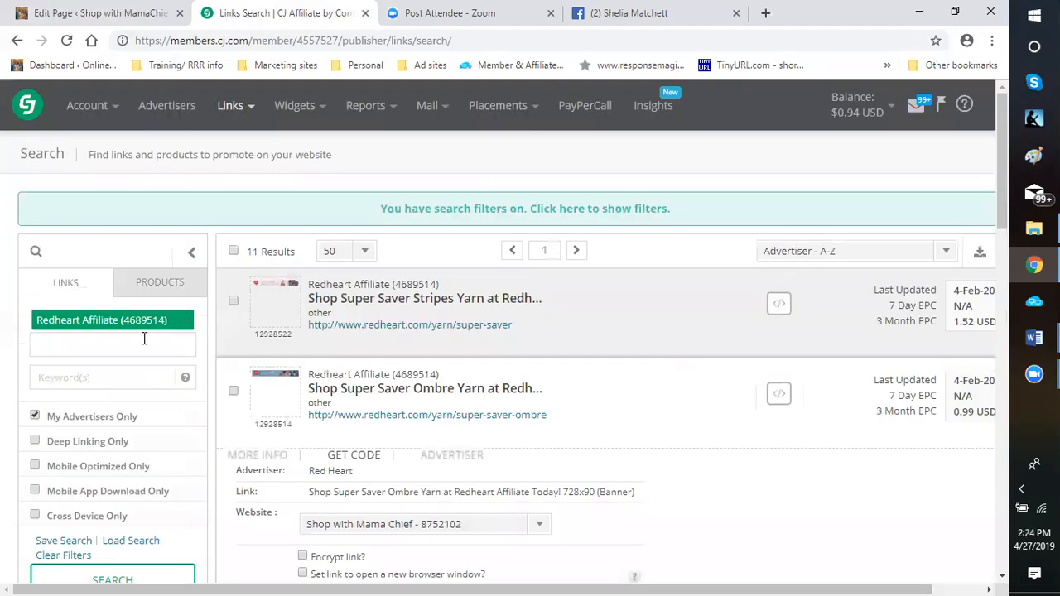
left_click(181, 321)
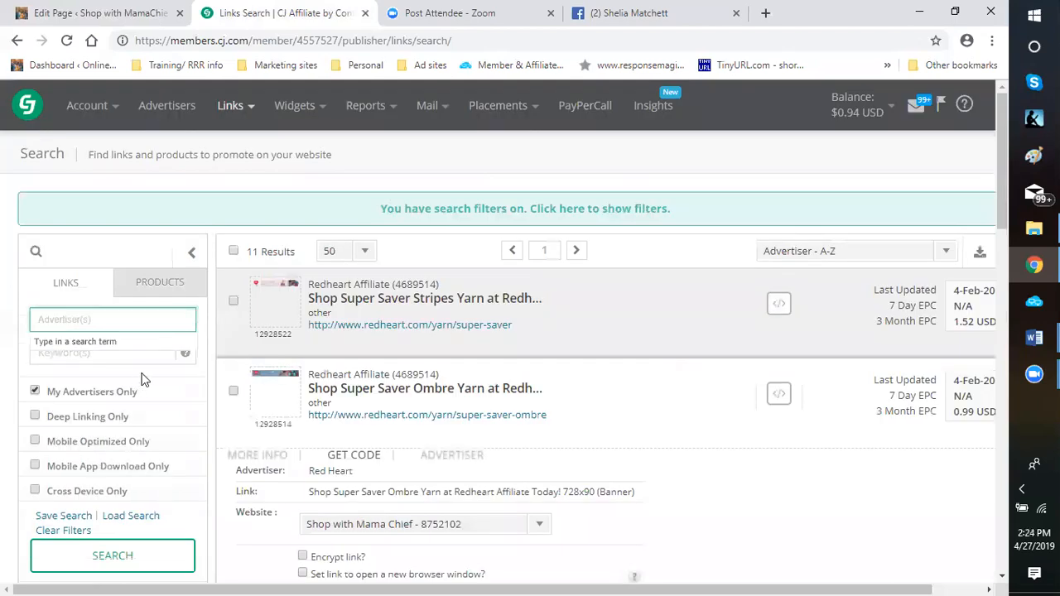
Filter the links by the Jewelry category under Accessories and Womens under Clothing/Apparel, and run the search
scroll(199, 350, "down", 5)
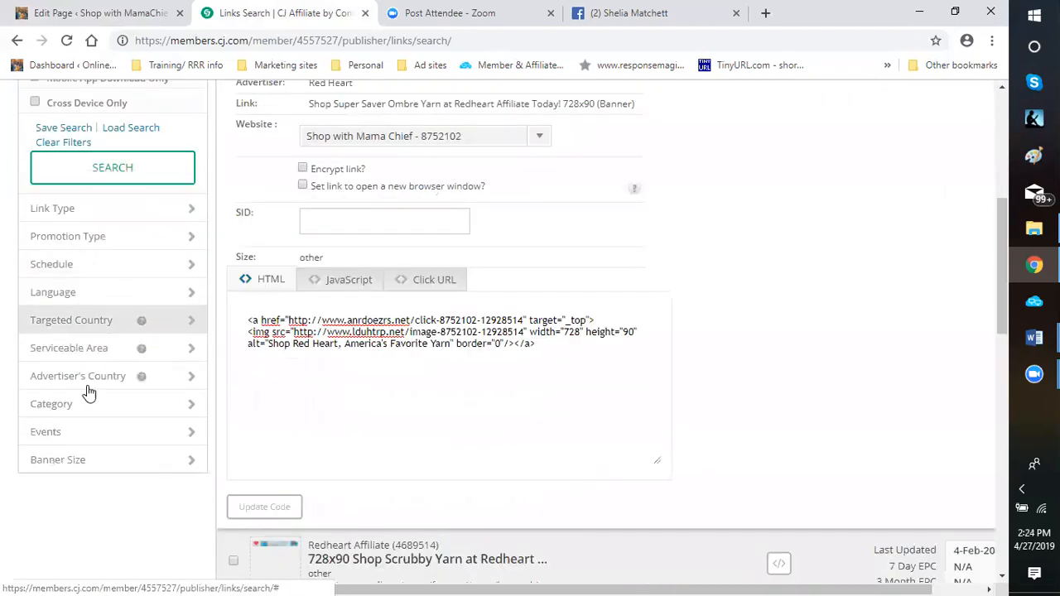
left_click(191, 406)
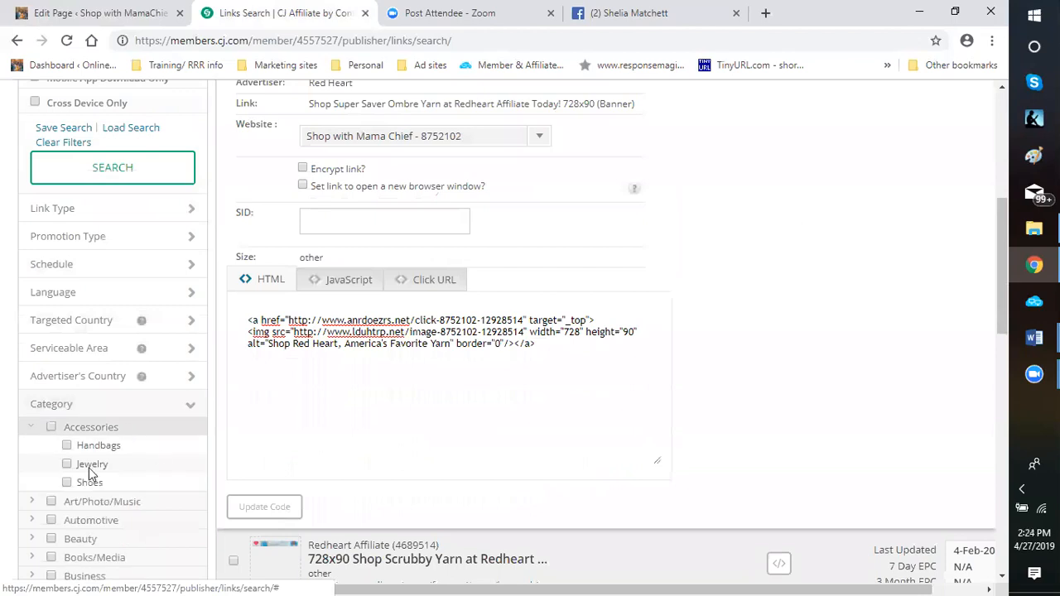
left_click(67, 465)
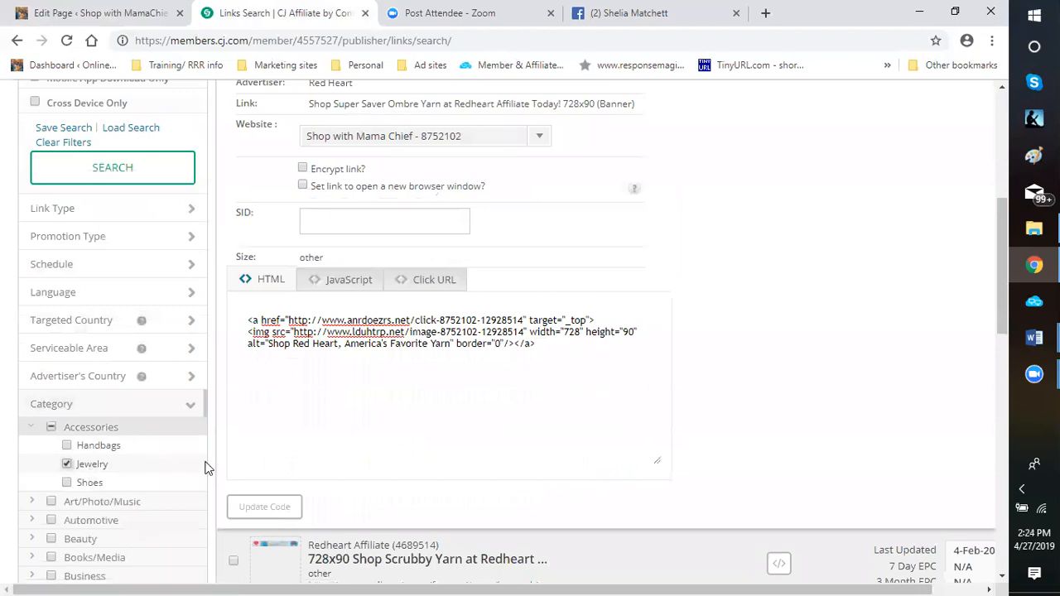
scroll(190, 449, "down", 3)
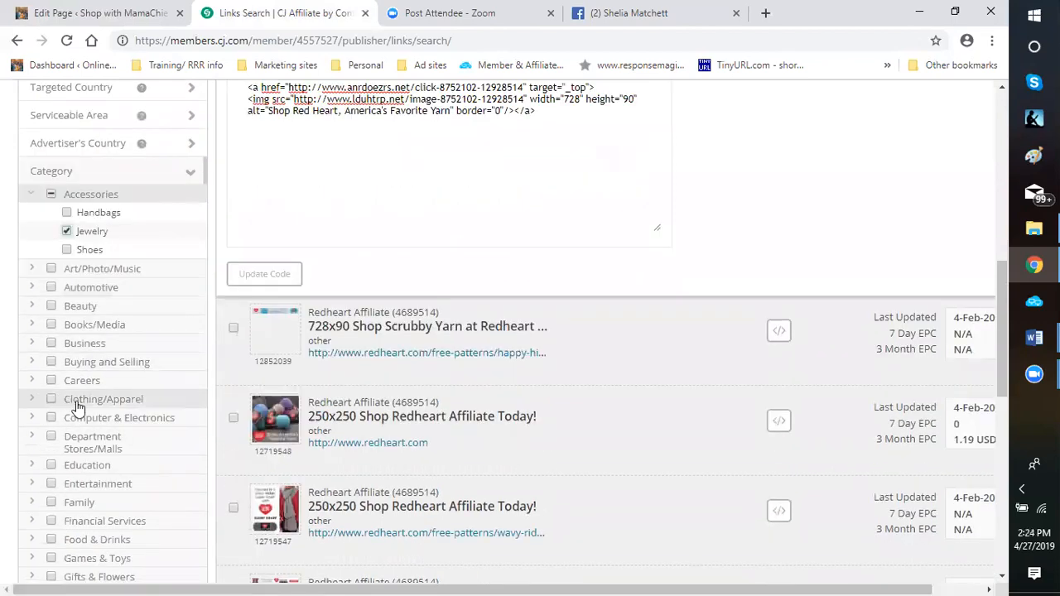
left_click(79, 404)
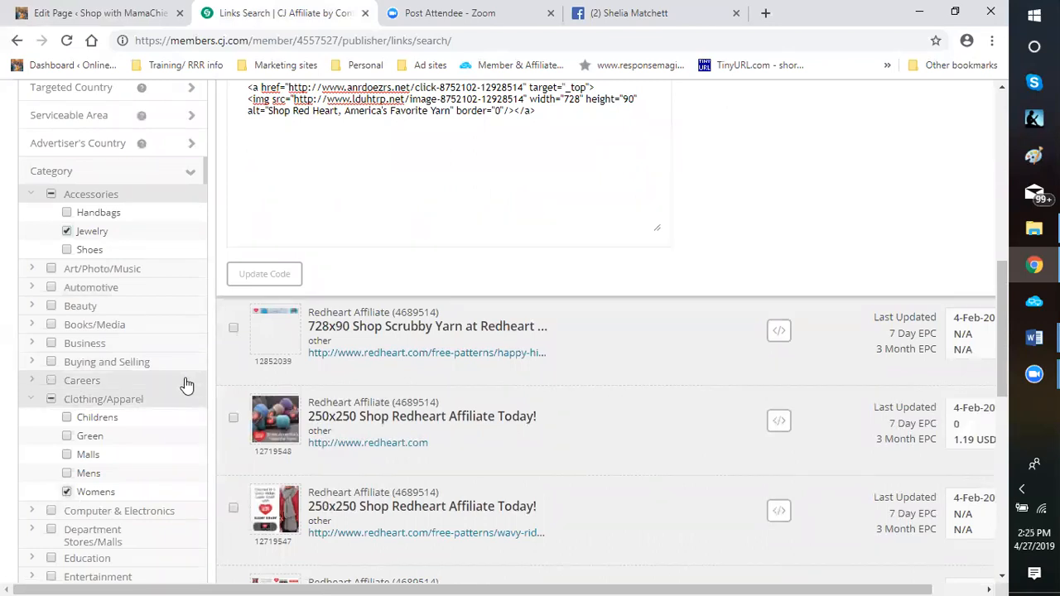
scroll(95, 232, "up", 7)
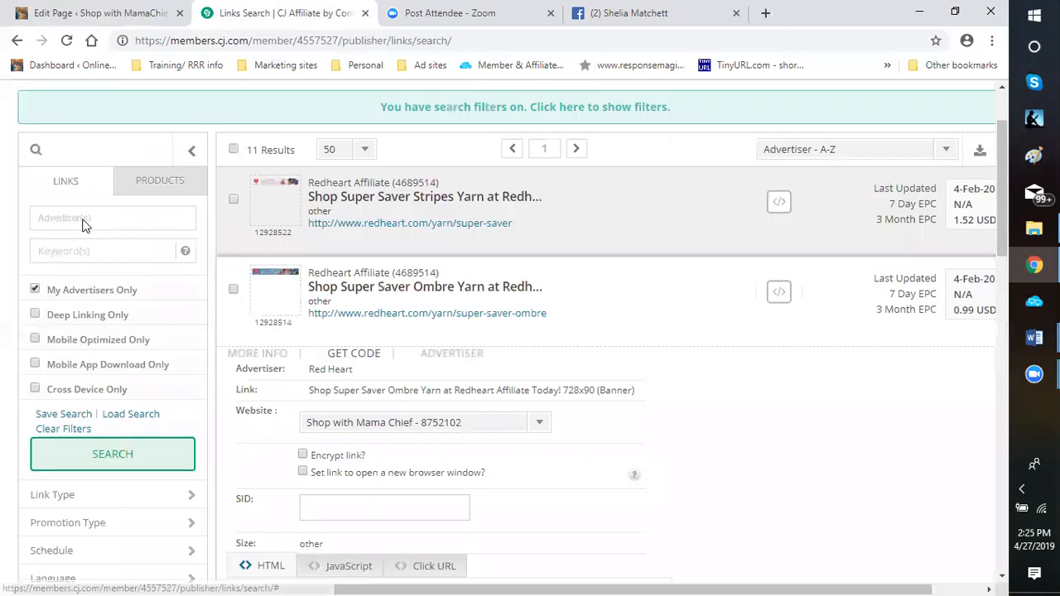
left_click_drag(98, 489, 89, 486)
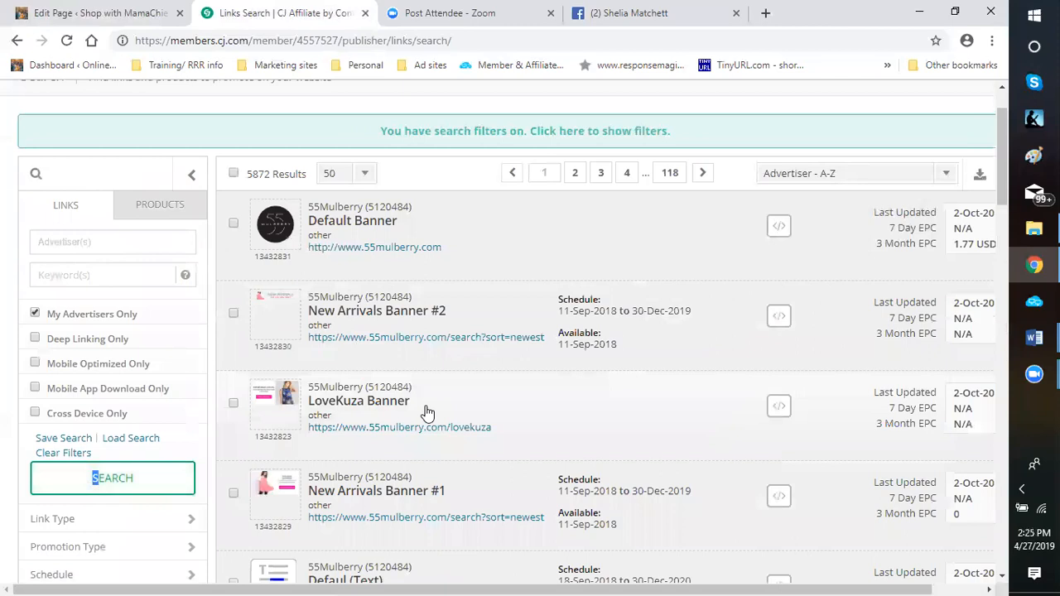
Examine the 55Mulberry banners in the search results, comparing their thumbnails, schedules and EPC figures
scroll(492, 391, "down", 2)
scroll(491, 391, "down", 1)
scroll(491, 391, "down", 2)
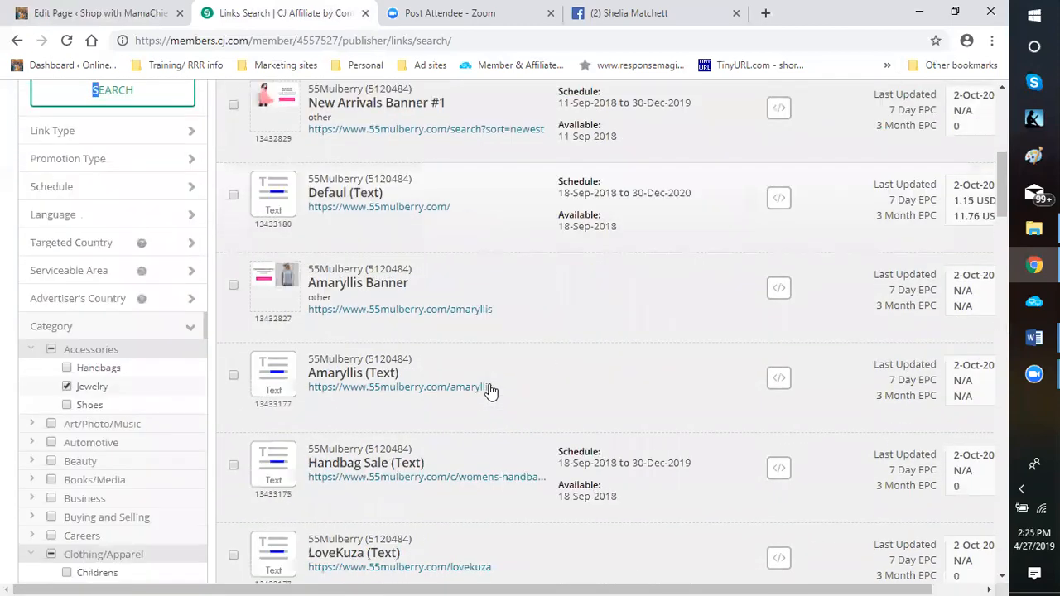
scroll(492, 391, "up", 3)
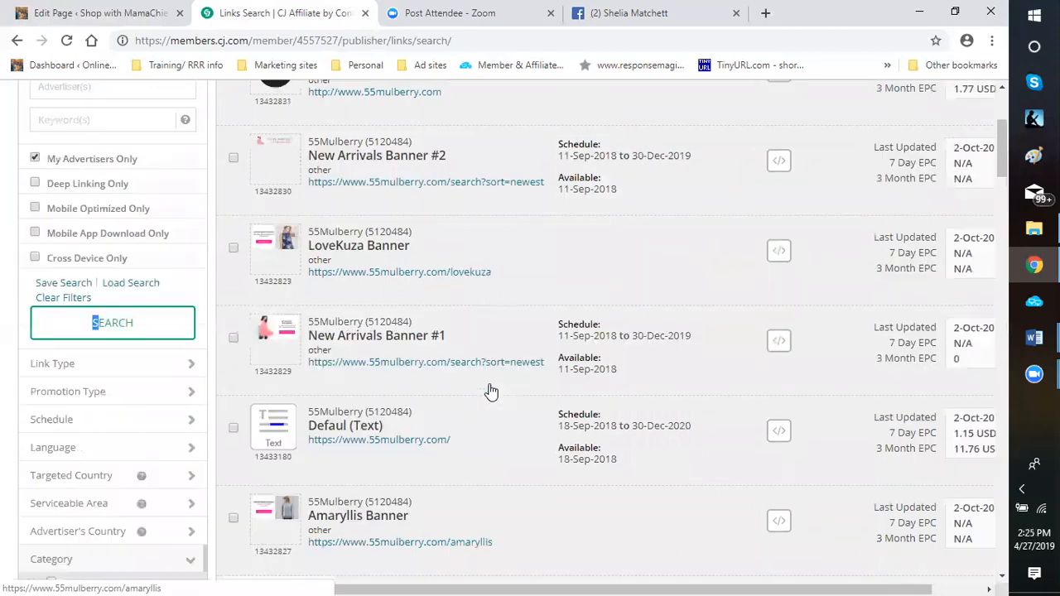
mouse_move(289, 257)
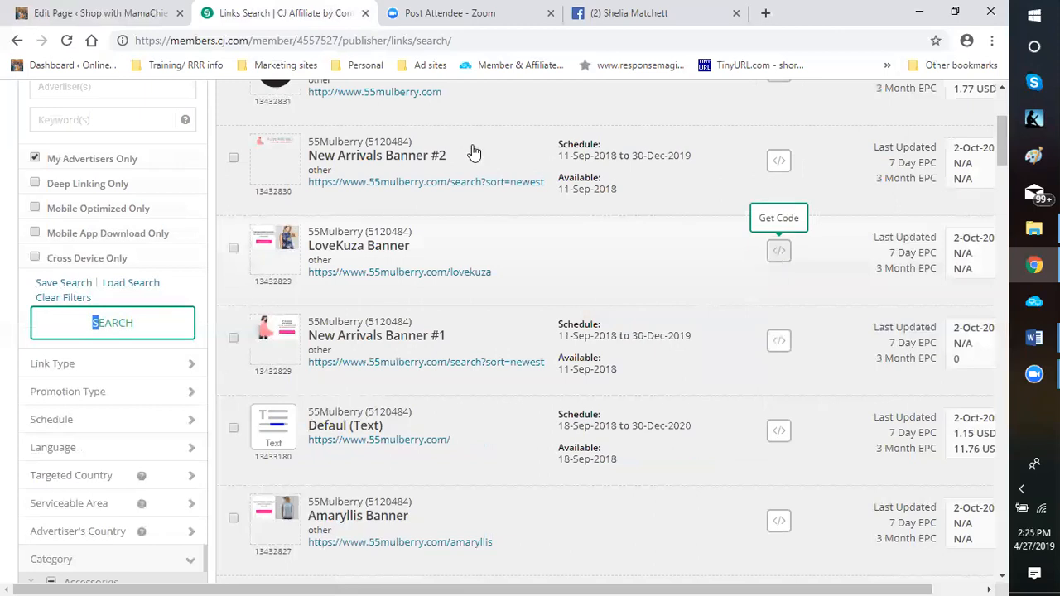
mouse_move(277, 159)
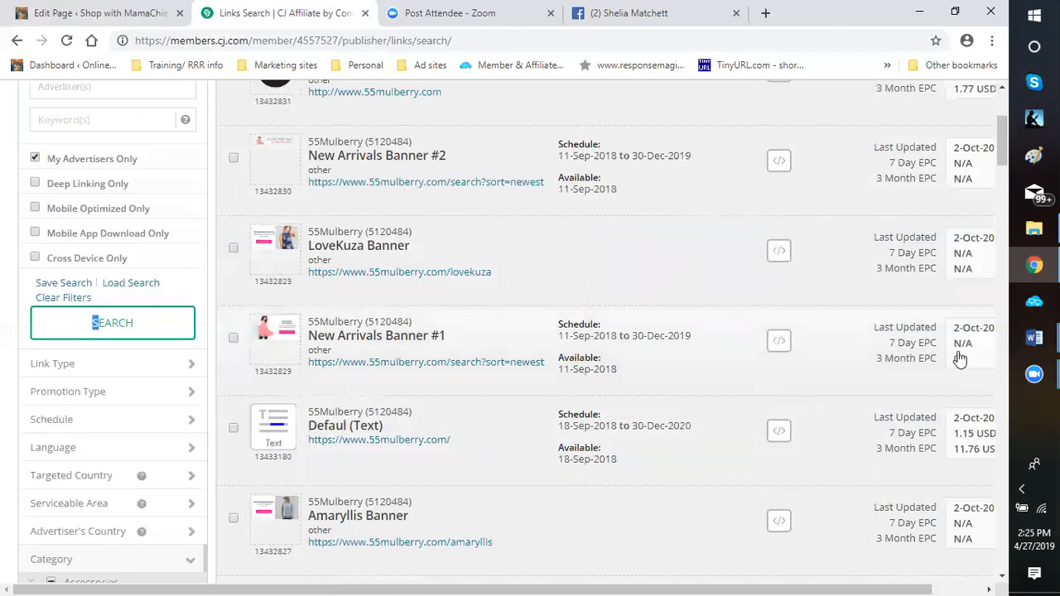
scroll(960, 358, "right", 2)
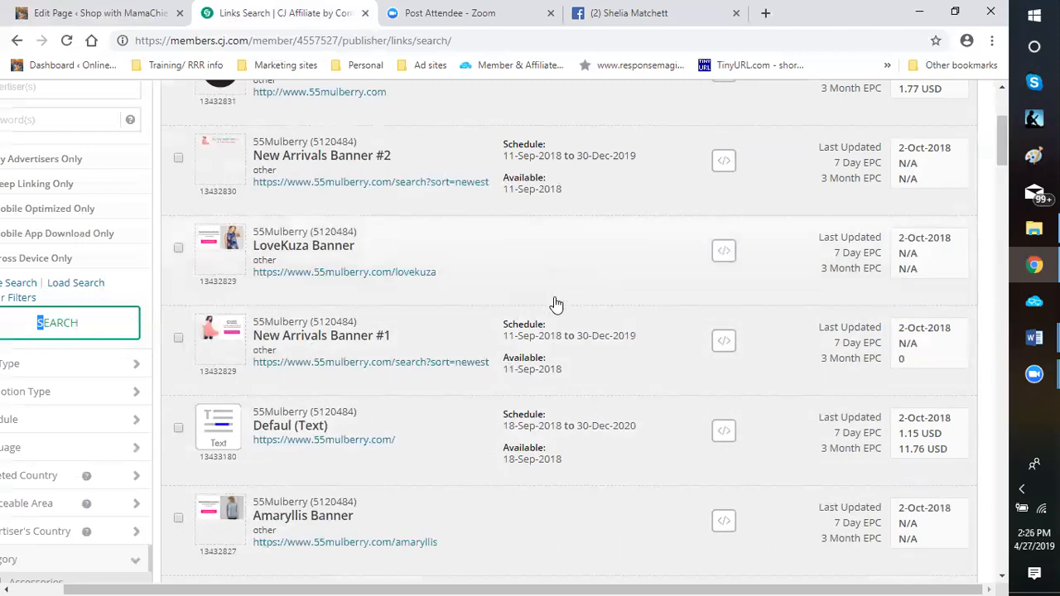
mouse_move(205, 339)
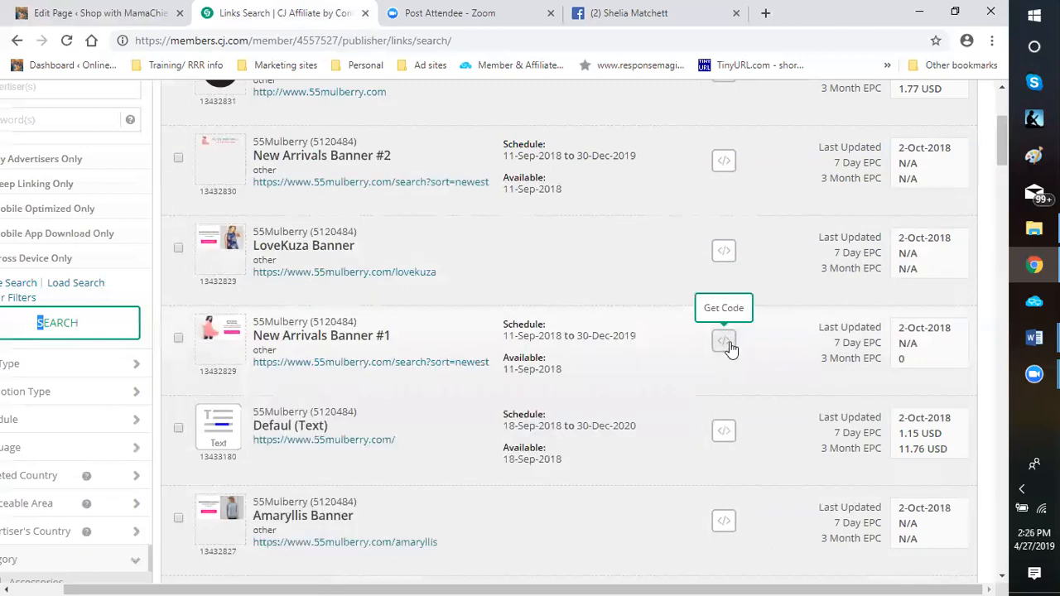
Get the code for 55Mulberry's New Arrivals Banner #1 and copy its click URL
mouse_move(231, 247)
left_click(726, 343)
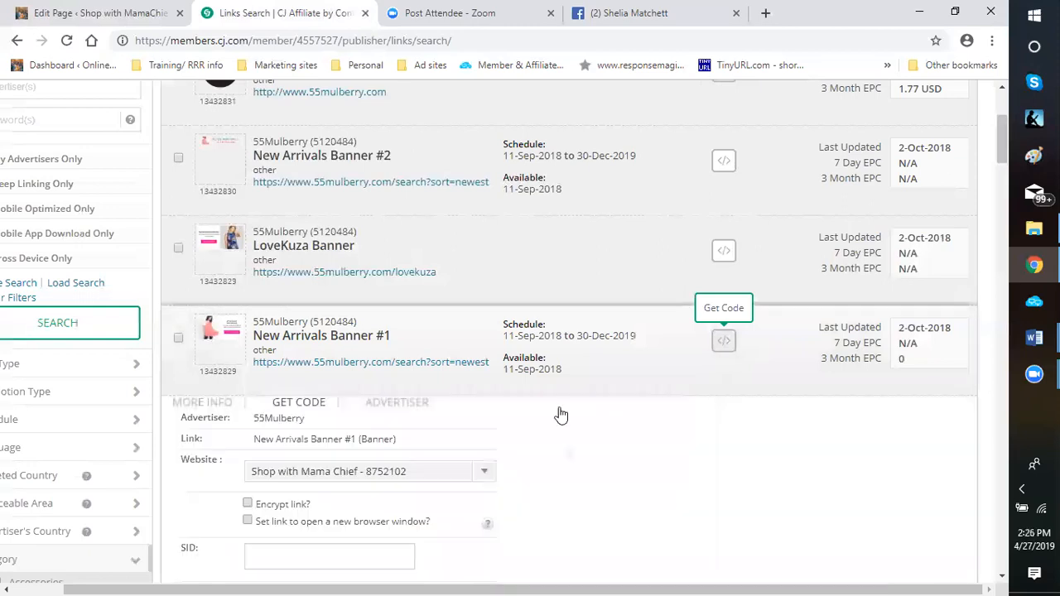
scroll(373, 393, "down", 3)
left_click(377, 384)
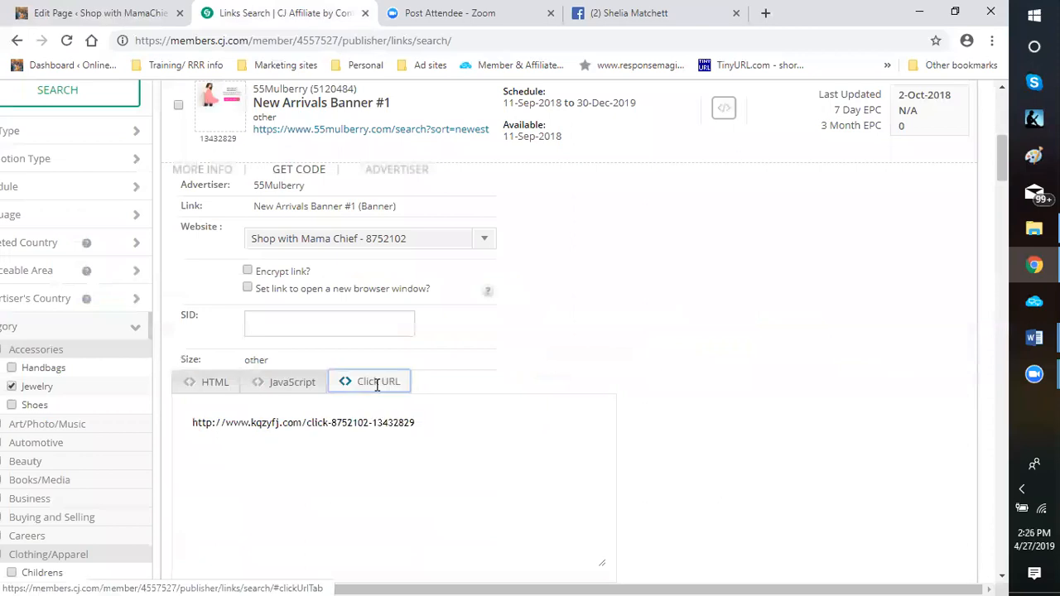
left_click(194, 425)
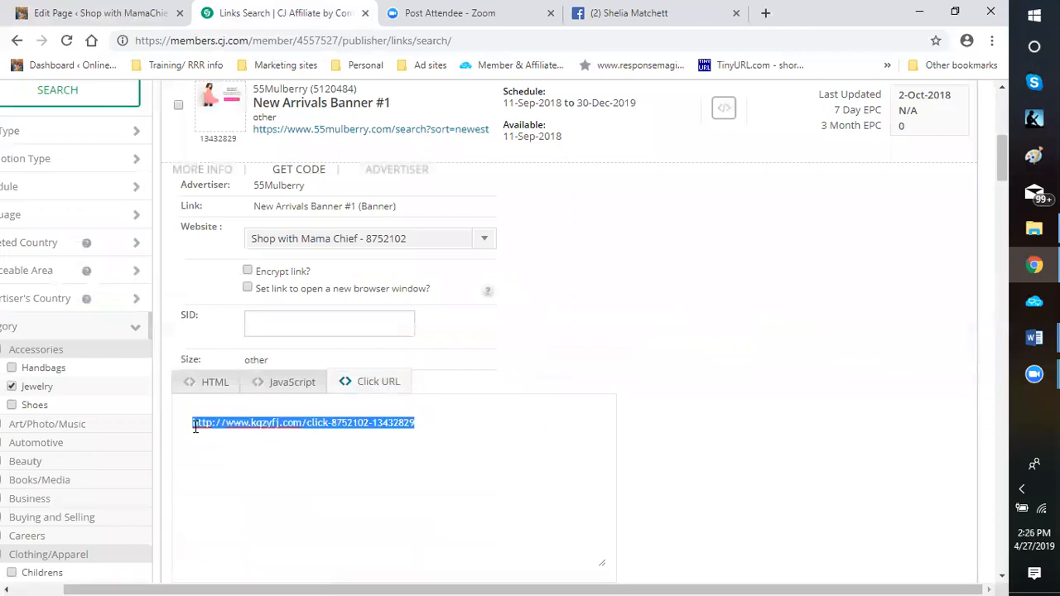
right_click(195, 426)
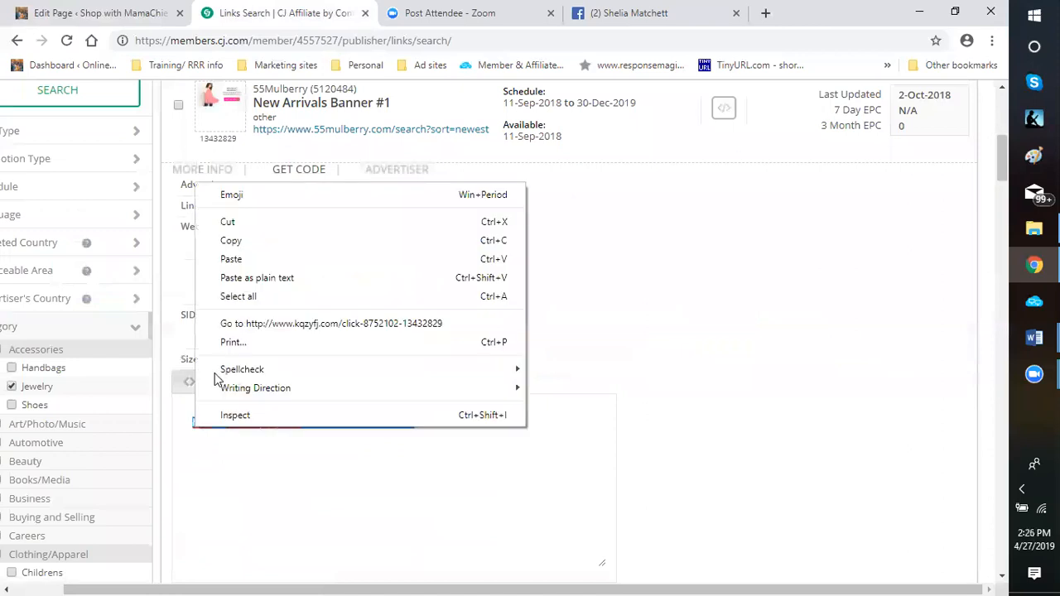
left_click(239, 245)
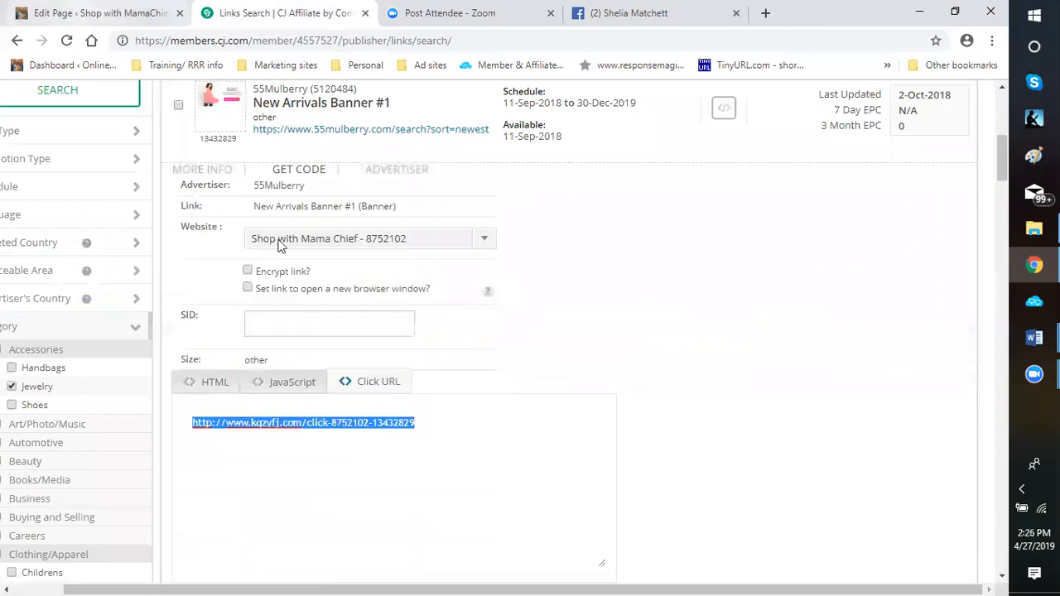
In the WordPress page editor, replace the address of the "this site to keep her in the know" link with the copied 55Mulberry click URL
left_click(101, 14)
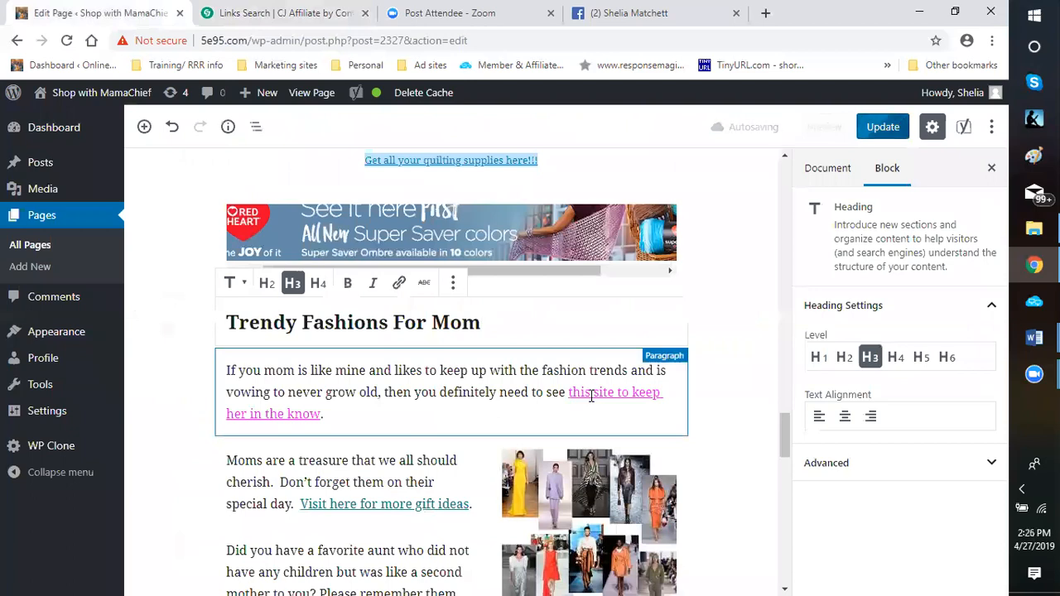
left_click(592, 394)
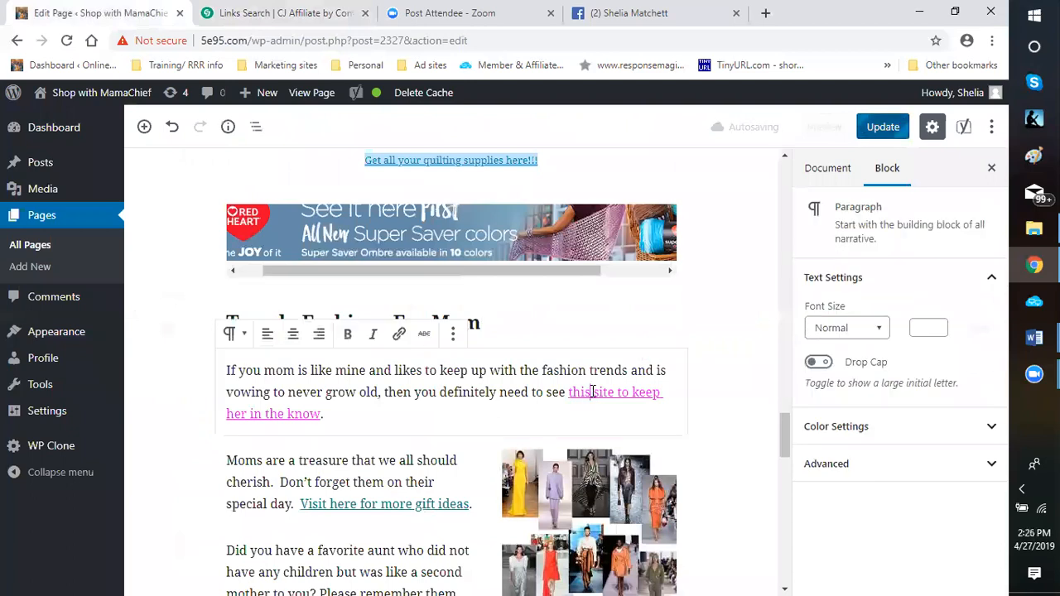
left_click(675, 421)
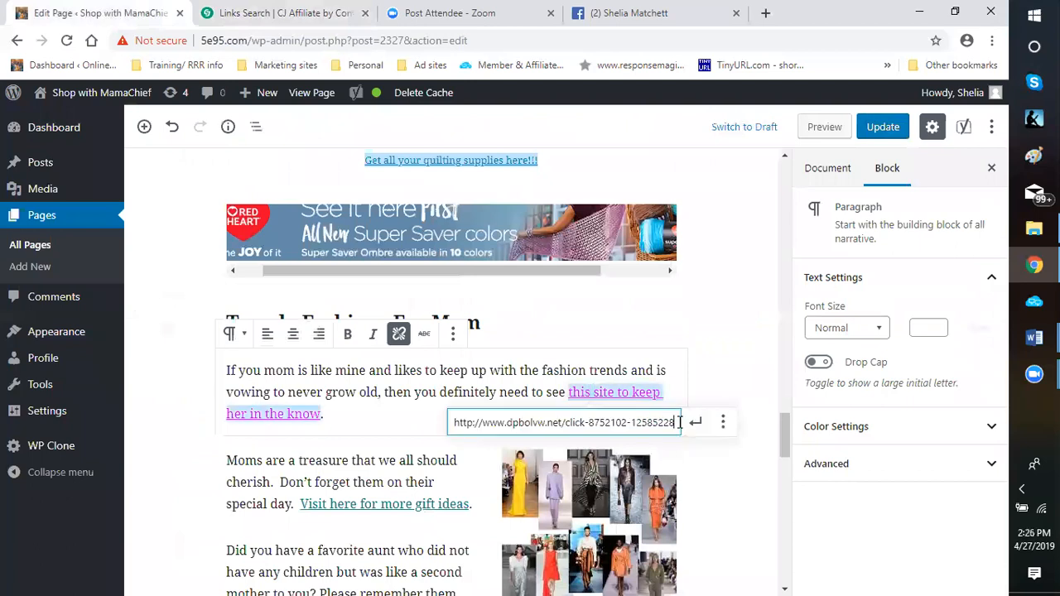
left_click_drag(673, 423, 454, 424)
right_click(454, 425)
left_click(492, 253)
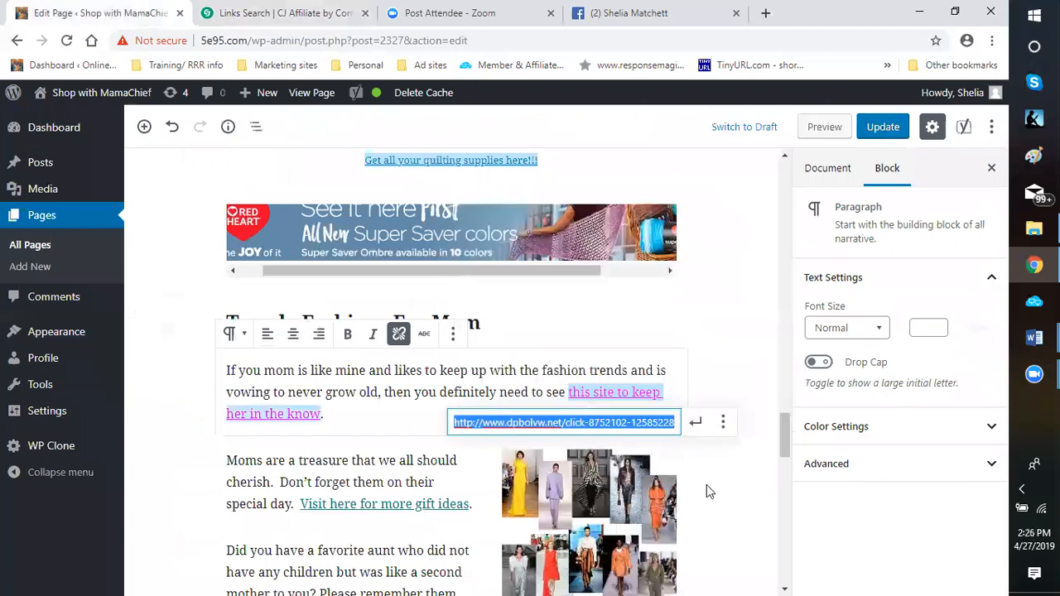
Set the "this site to keep her in the know" link to open in a new tab and apply the link change
left_click(724, 427)
left_click(467, 449)
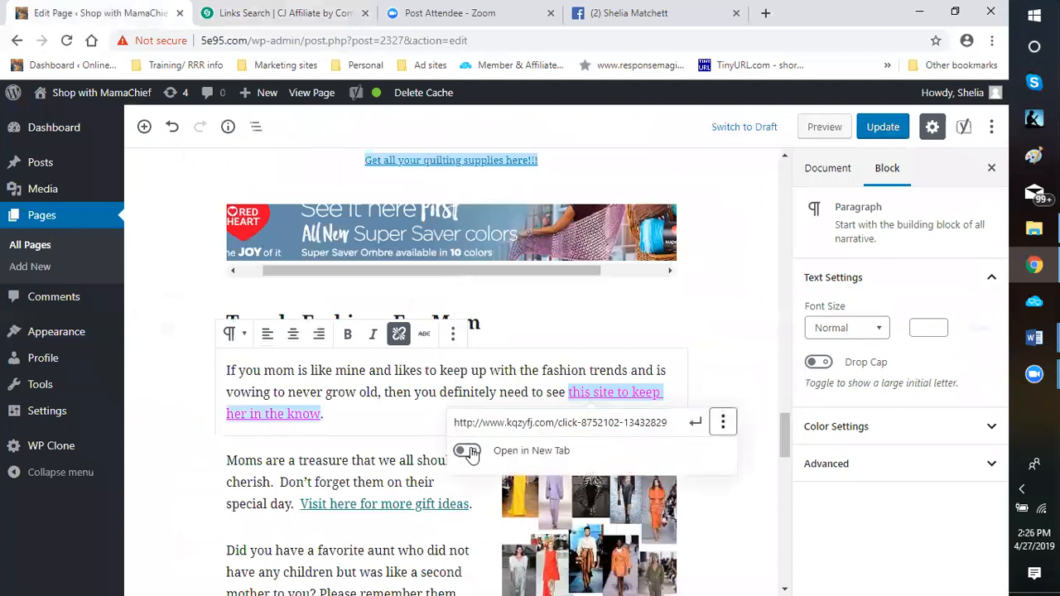
left_click(697, 425)
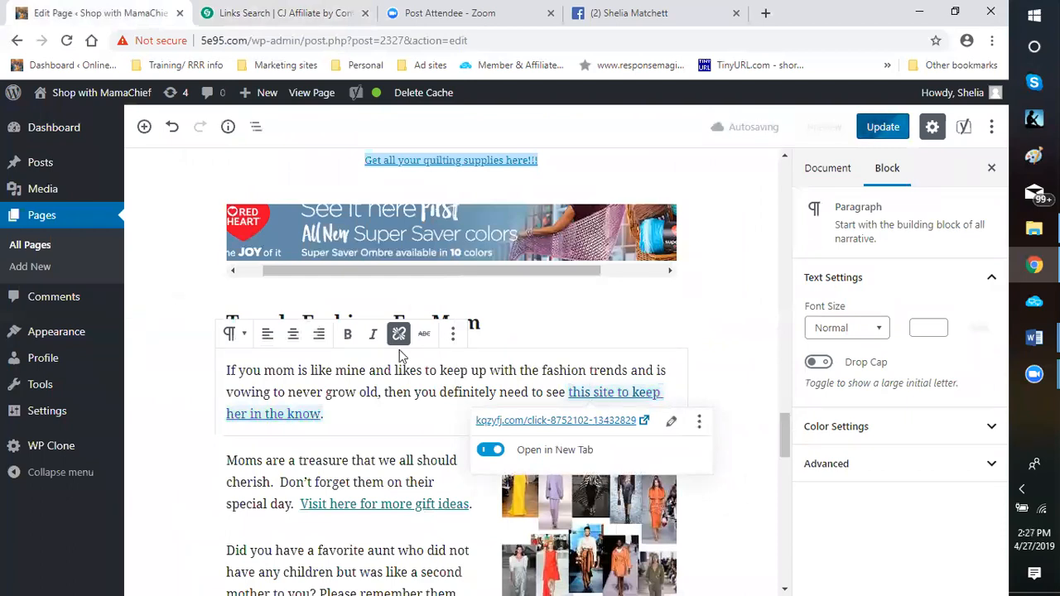
left_click(723, 375)
scroll(724, 374, "down", 2)
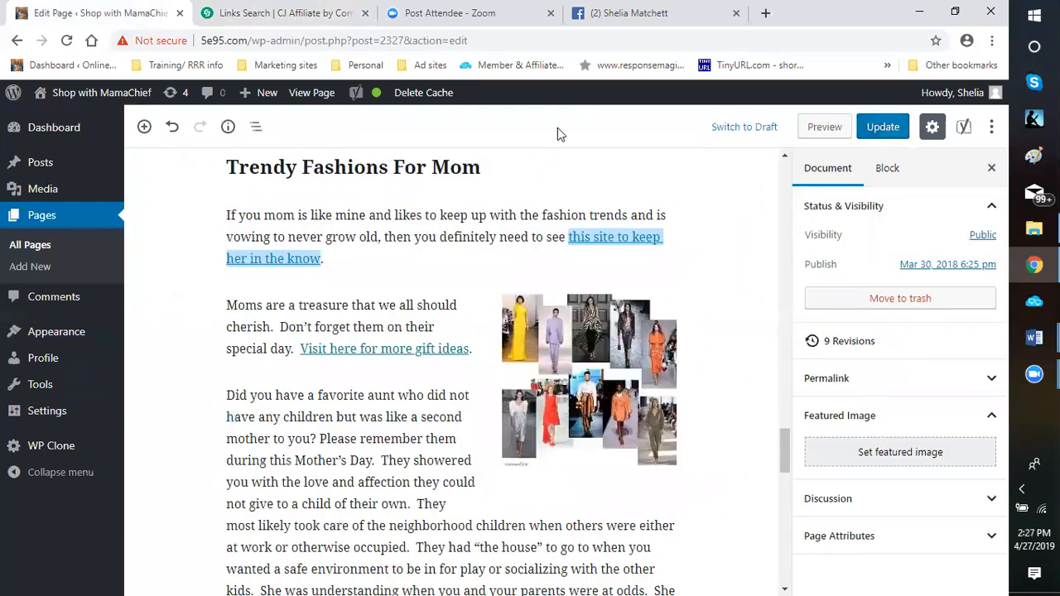
Return to the CJ Affiliate results, collapse the New Arrivals Banner #1 details, and go to a further page of results
left_click(259, 16)
scroll(443, 315, "up", 3)
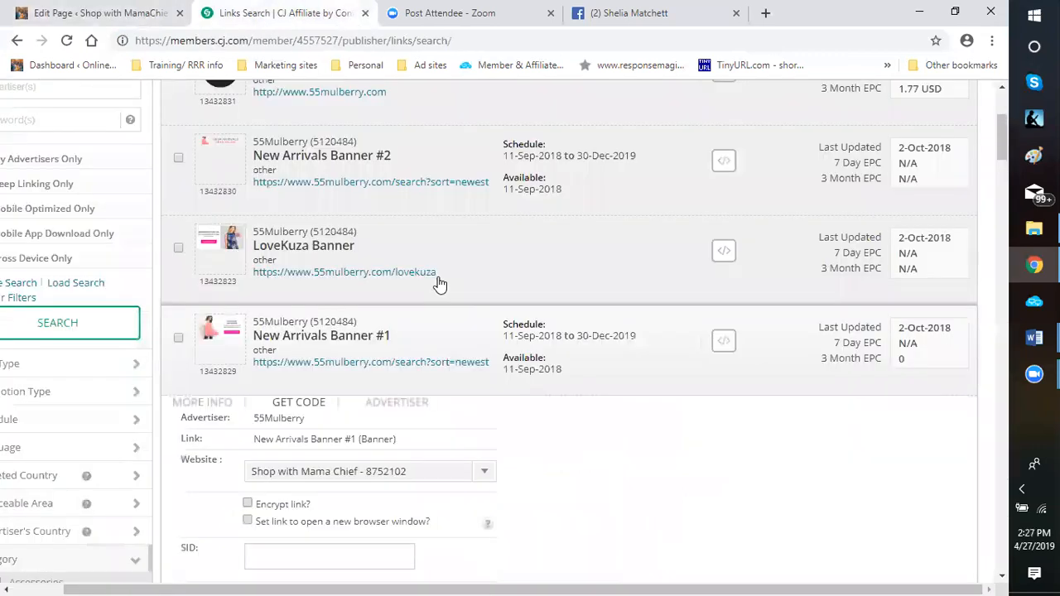
left_click(638, 394)
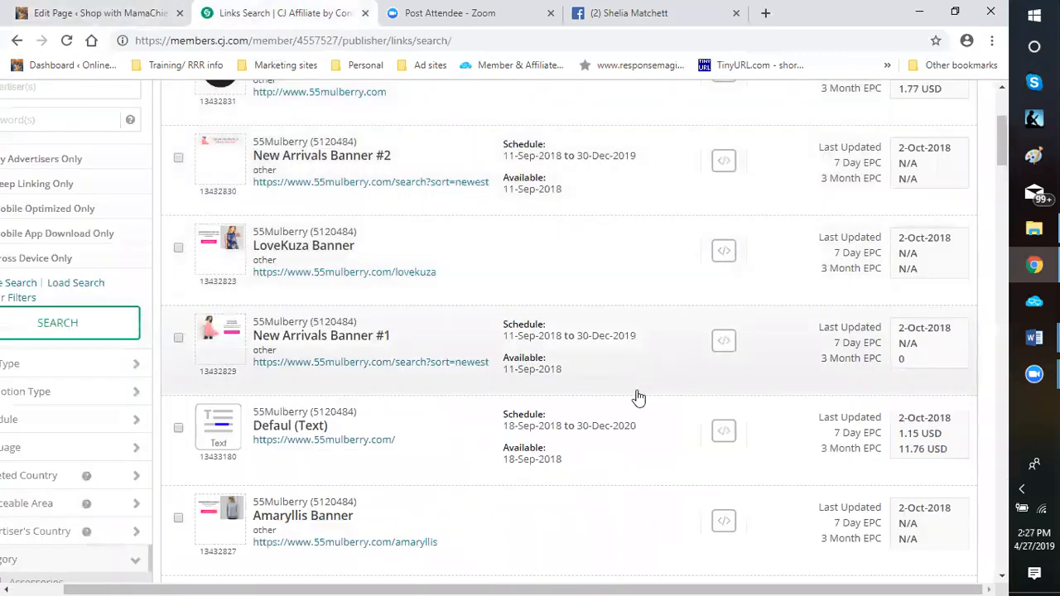
scroll(617, 402, "down", 10)
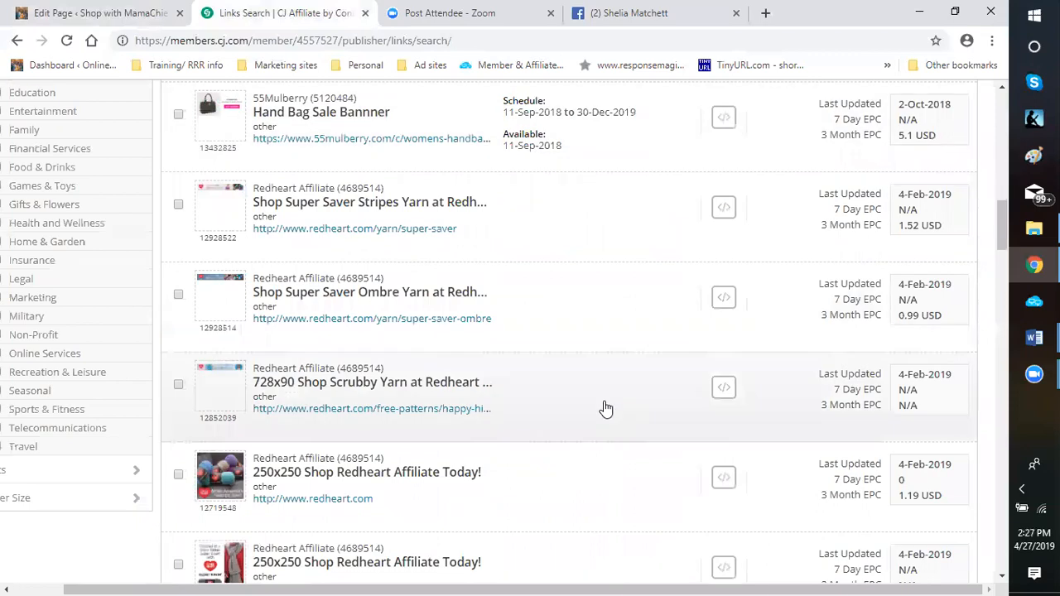
scroll(605, 407, "down", 15)
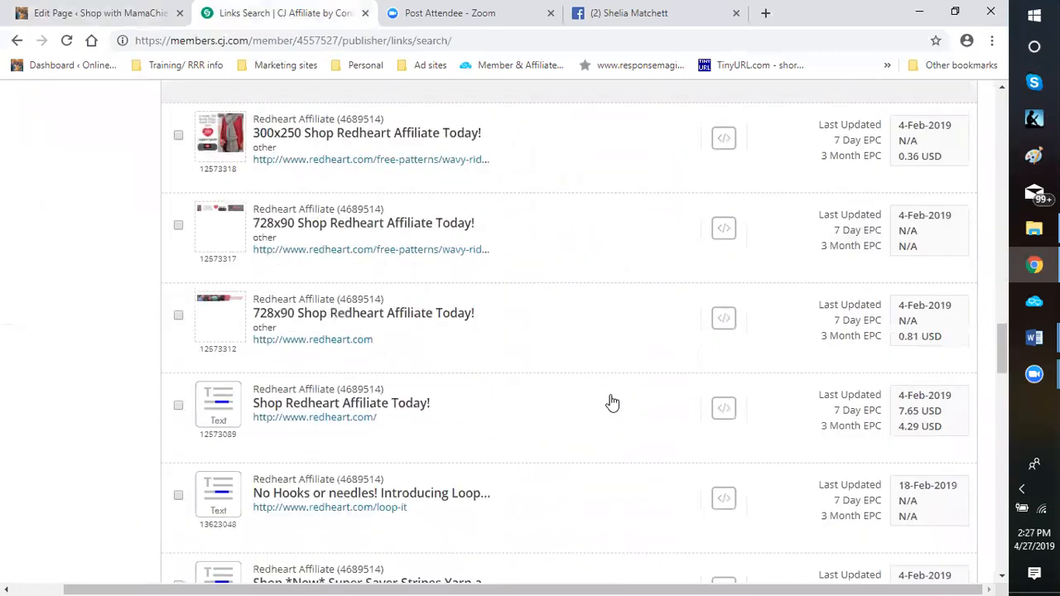
scroll(612, 403, "down", 15)
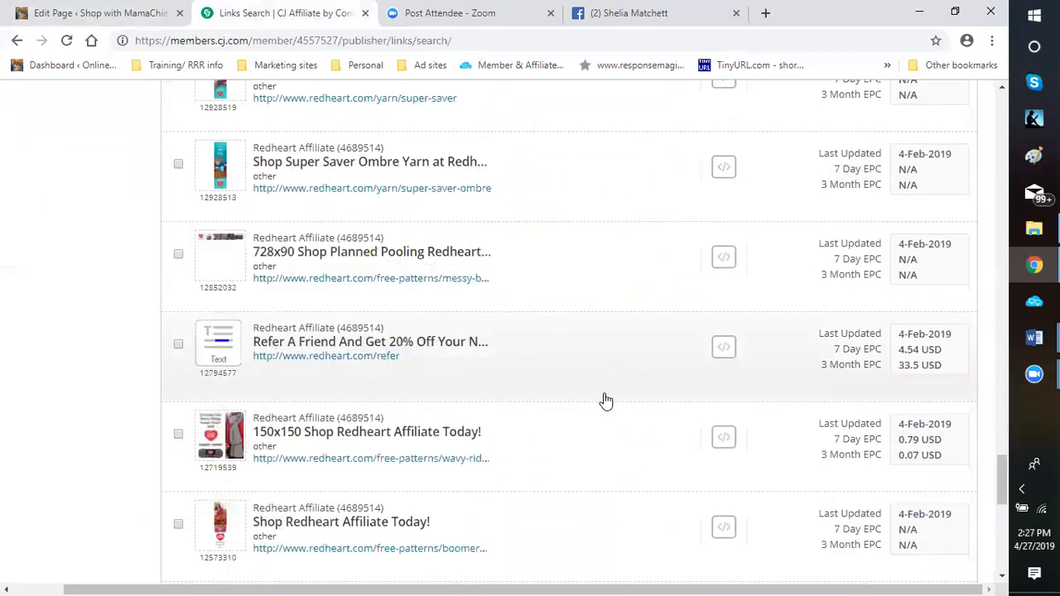
scroll(606, 401, "down", 8)
left_click(564, 489)
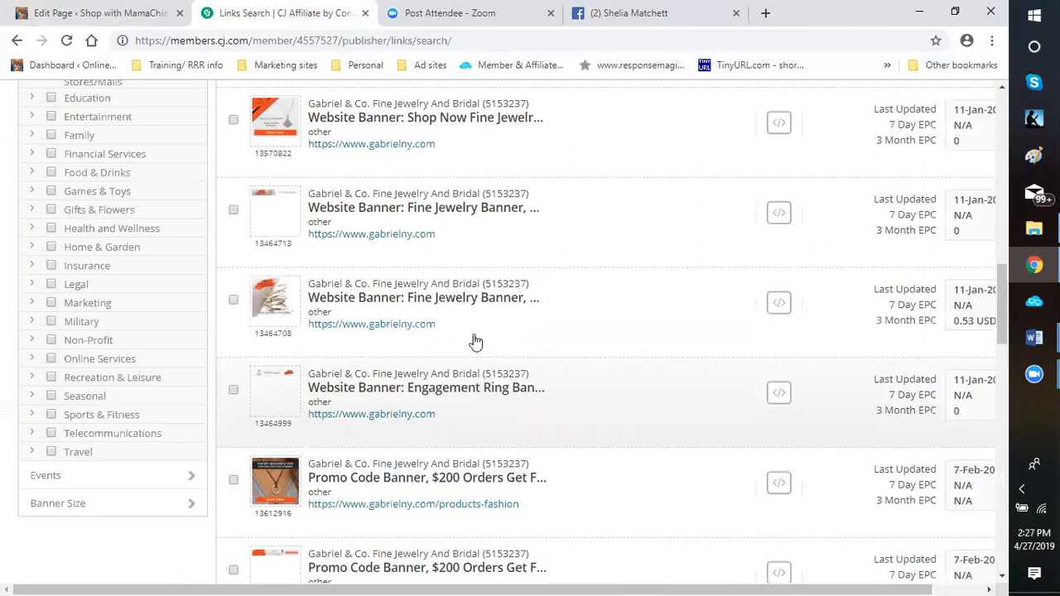
Find the Gabriel & Co. "Just For Mom Banner, 200 x 200" in the results and copy its click URL
scroll(530, 290, "up", 1)
scroll(248, 201, "up", 2)
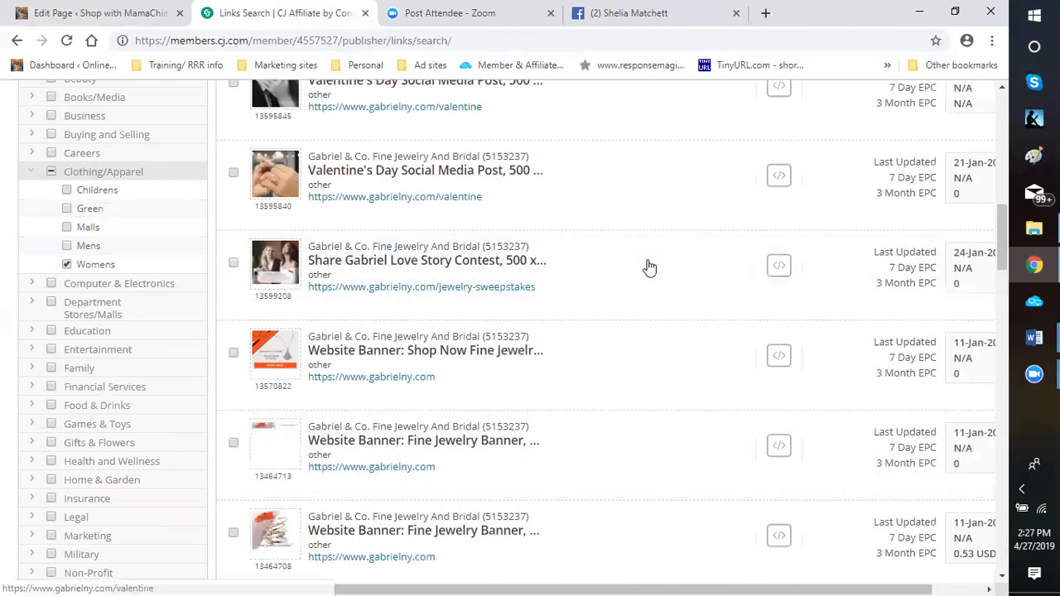
scroll(645, 270, "up", 4)
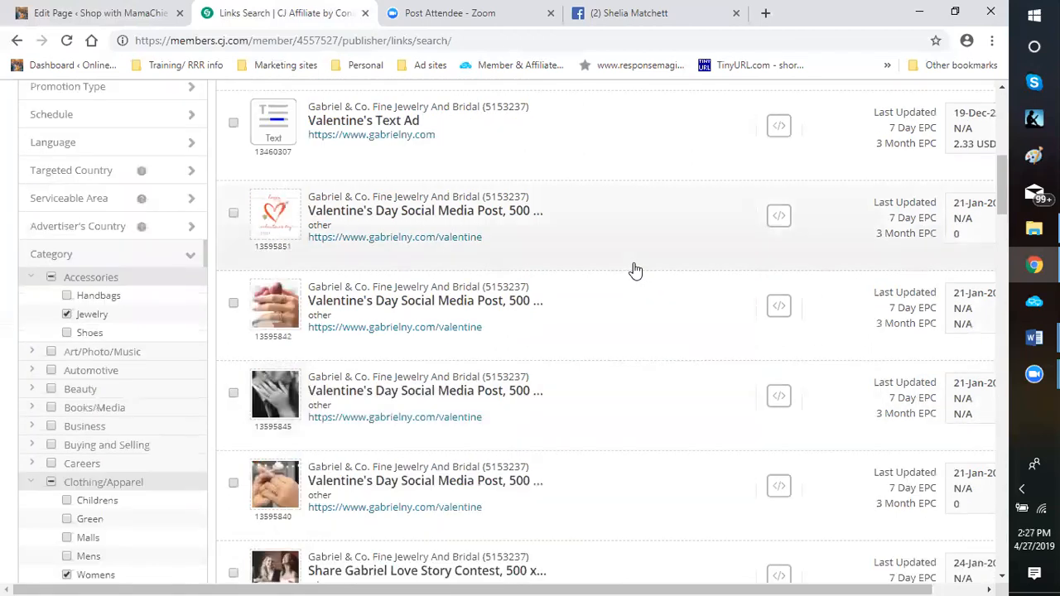
scroll(622, 269, "down", 4)
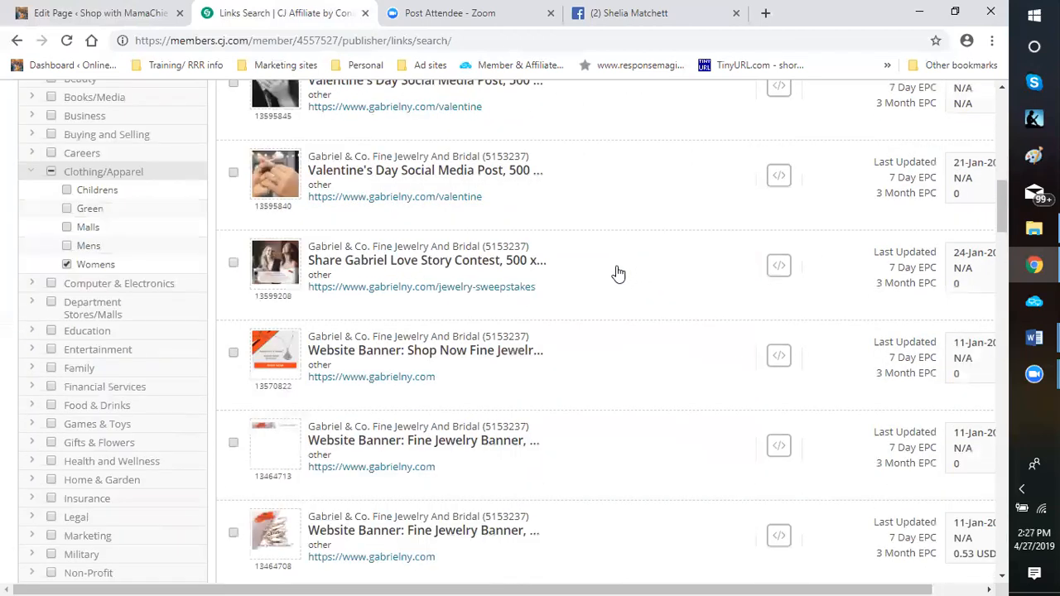
scroll(623, 269, "down", 5)
scroll(617, 273, "down", 4)
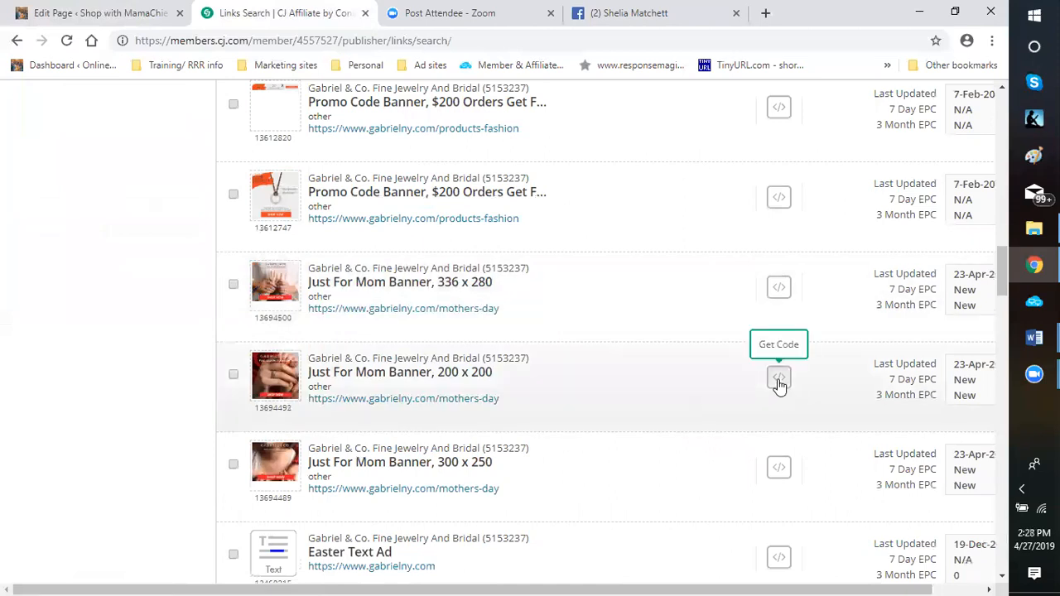
left_click(778, 379)
scroll(591, 390, "down", 3)
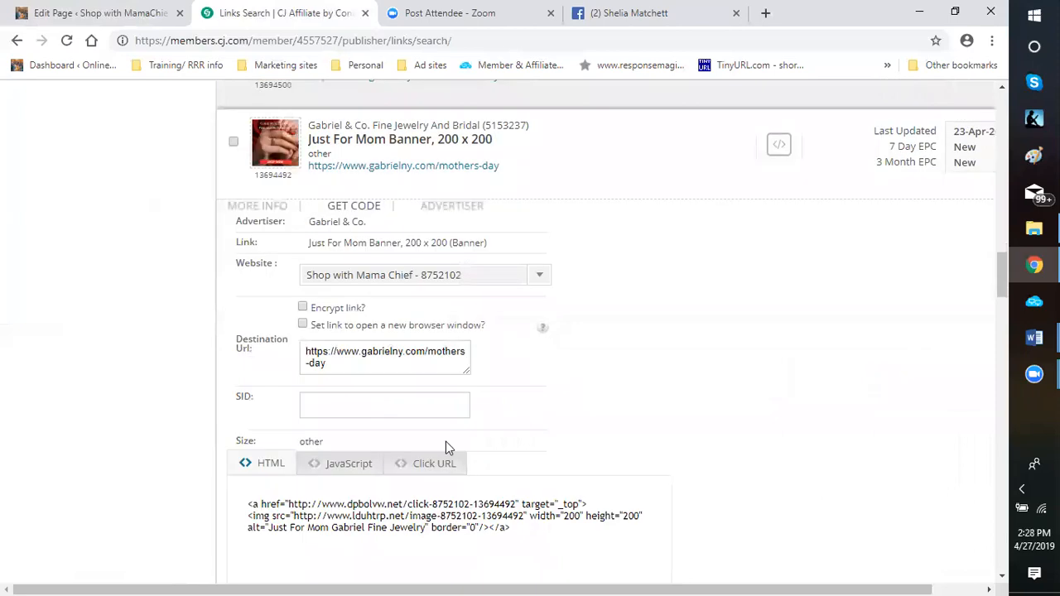
left_click(440, 463)
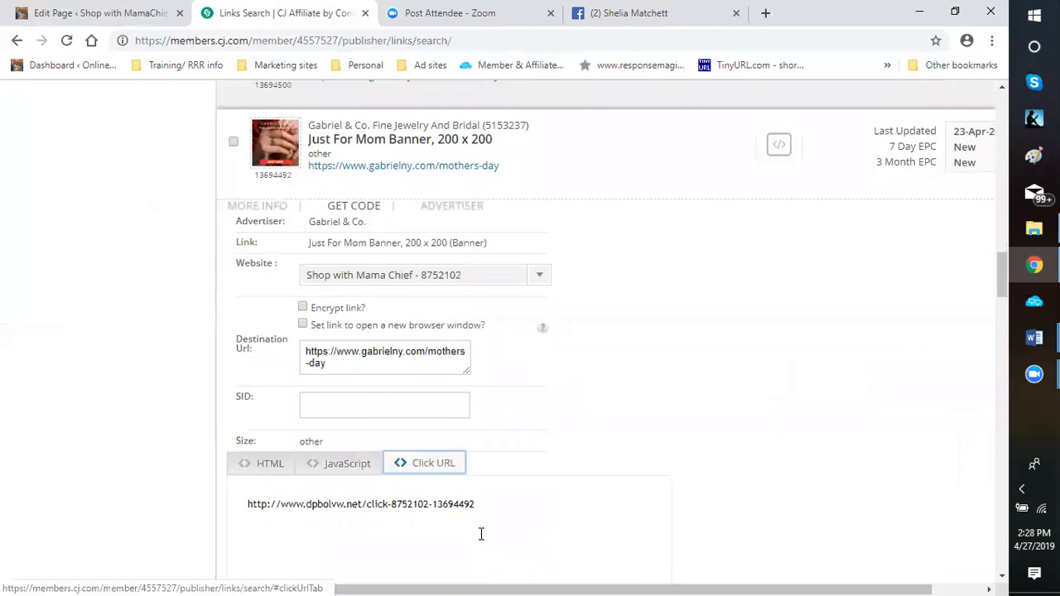
left_click(246, 507)
right_click(247, 508)
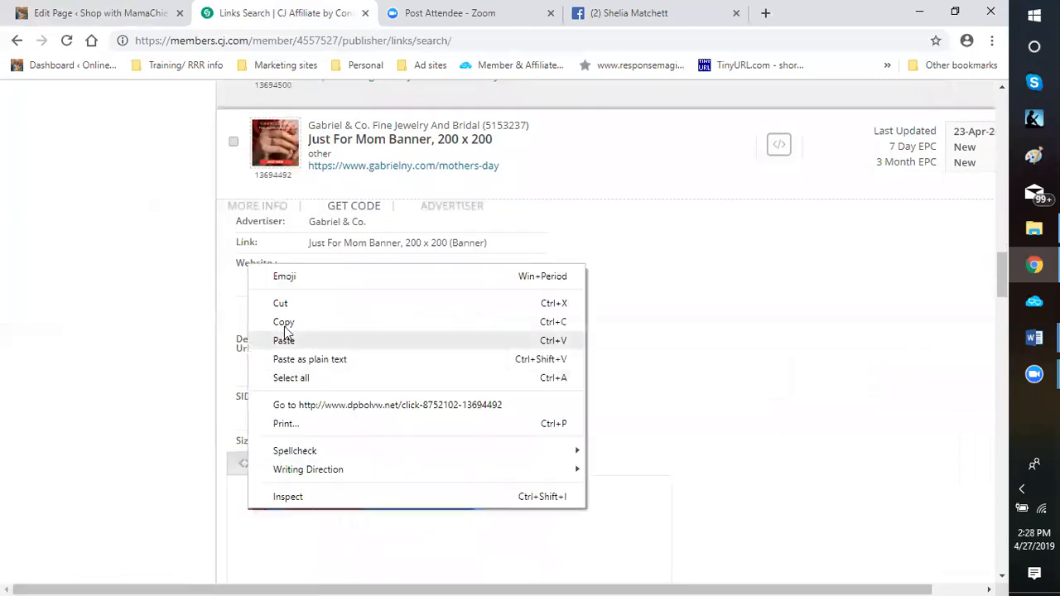
left_click(318, 327)
In the WordPress page editor, replace the address of the "Click here to see the perfect give for her" link with the copied Gabriel & Co. click URL
left_click(86, 16)
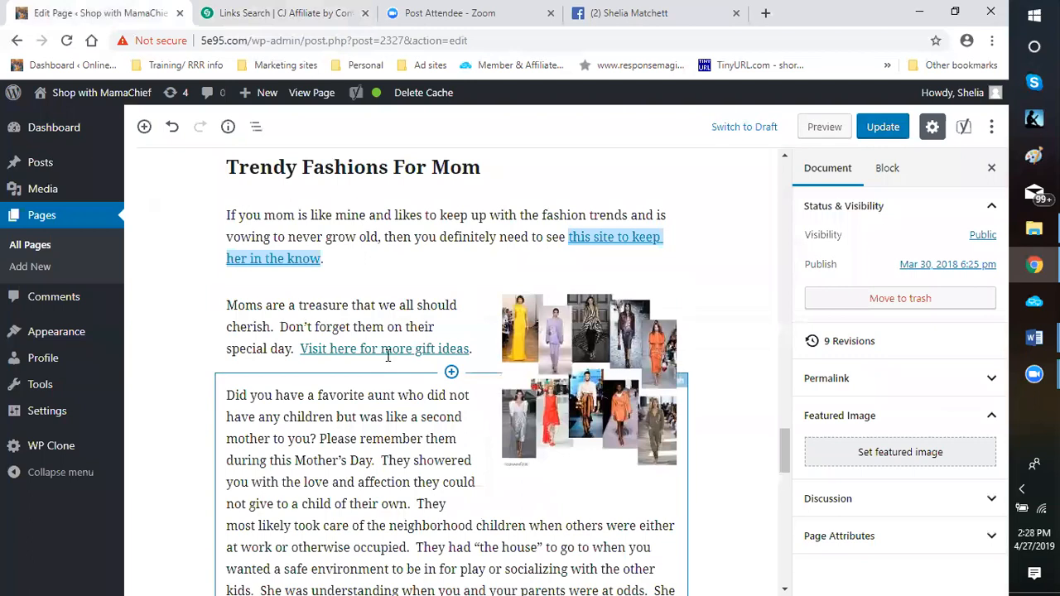
scroll(447, 432, "down", 1)
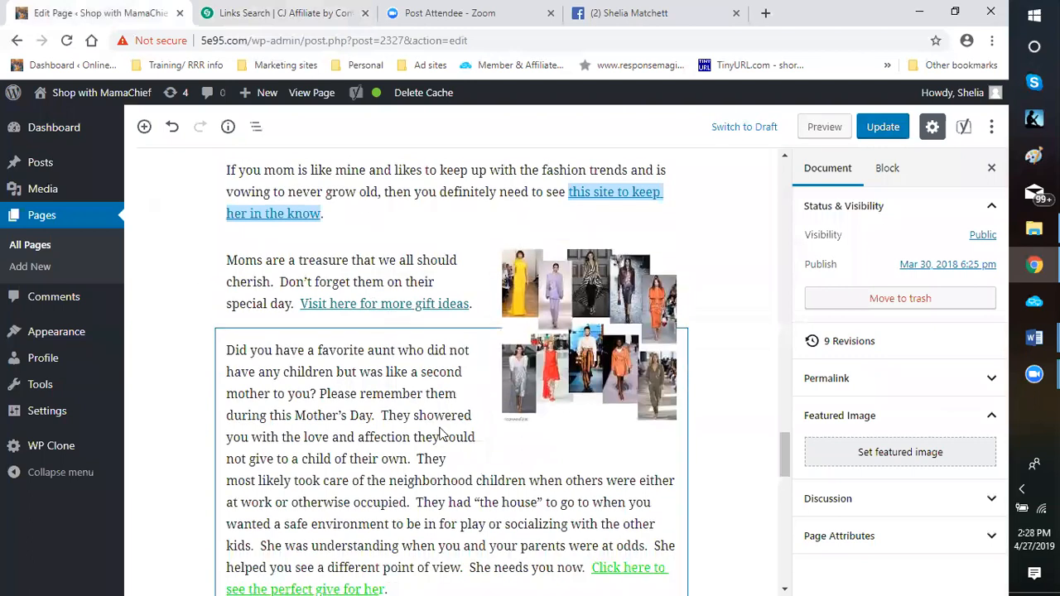
scroll(442, 432, "down", 4)
left_click(591, 253)
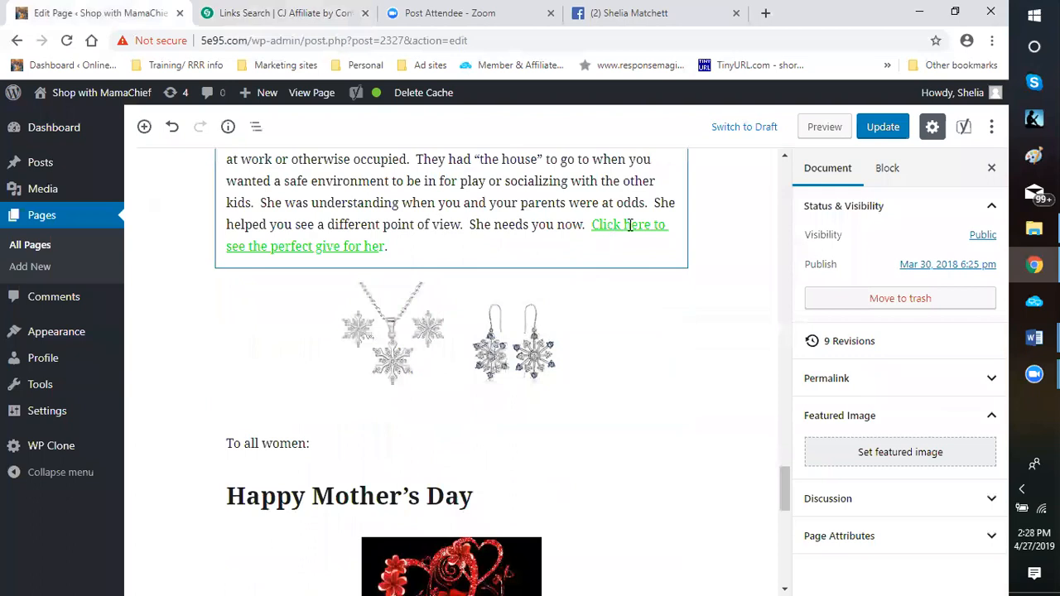
left_click(630, 225)
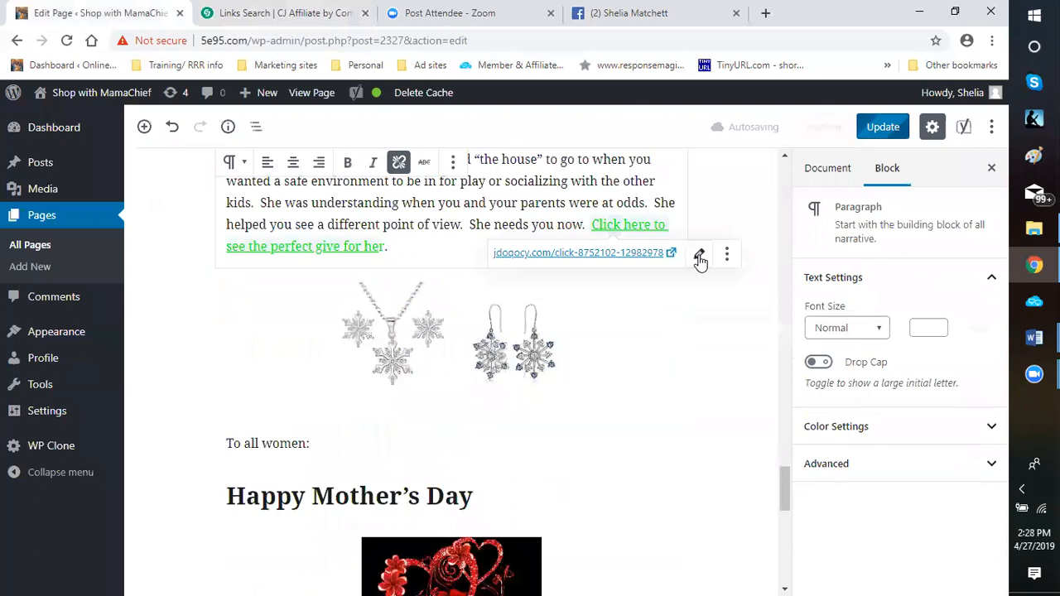
left_click(700, 256)
left_click_drag(507, 267, 453, 267)
right_click(486, 260)
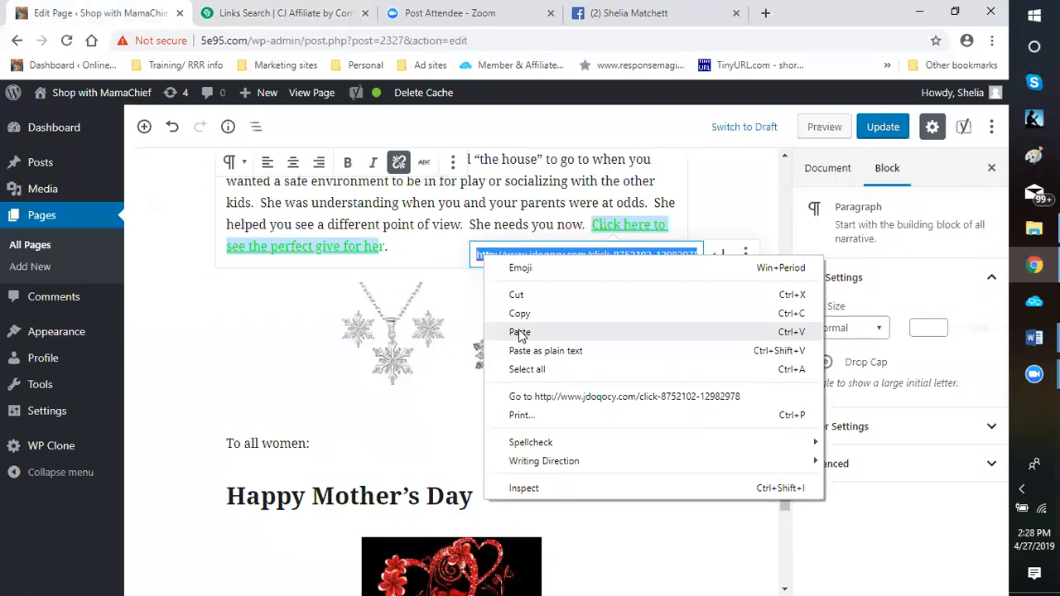
left_click(521, 332)
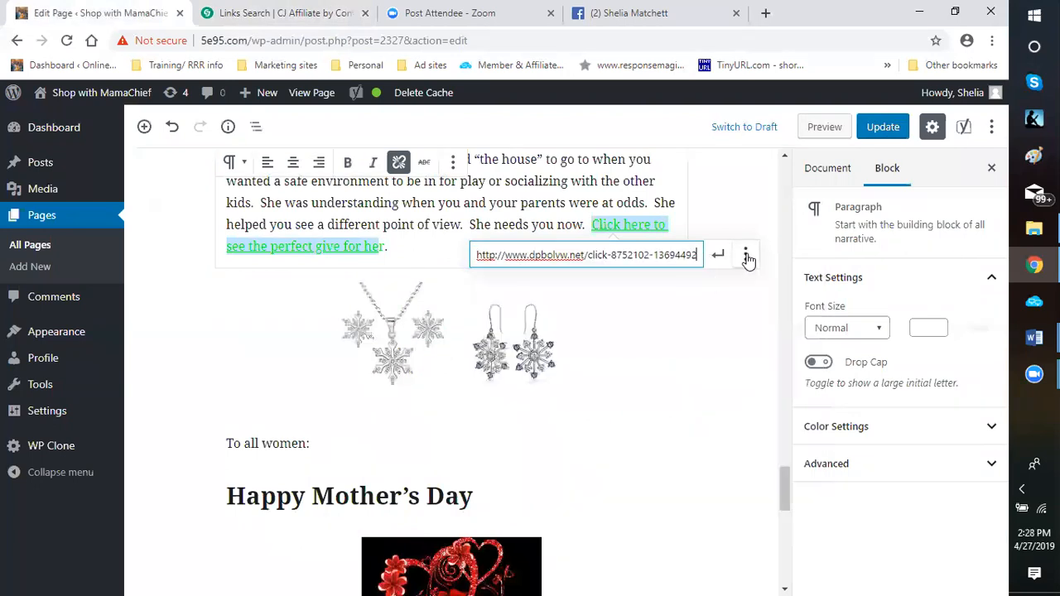
Set the "Click here to see the perfect give for her" link to open in a new tab and apply the link change
left_click(745, 256)
left_click(489, 283)
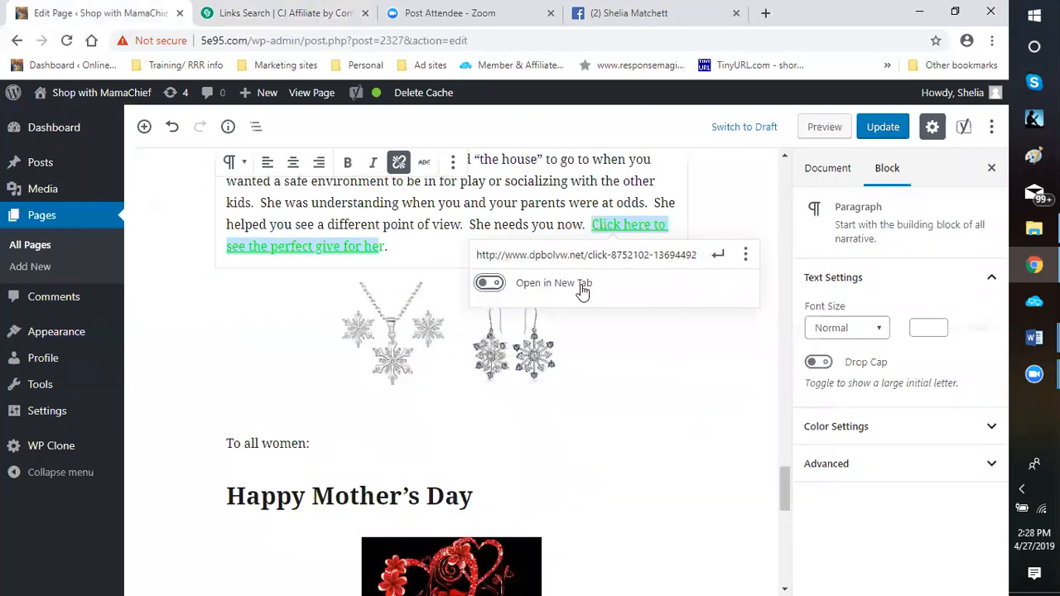
left_click(718, 270)
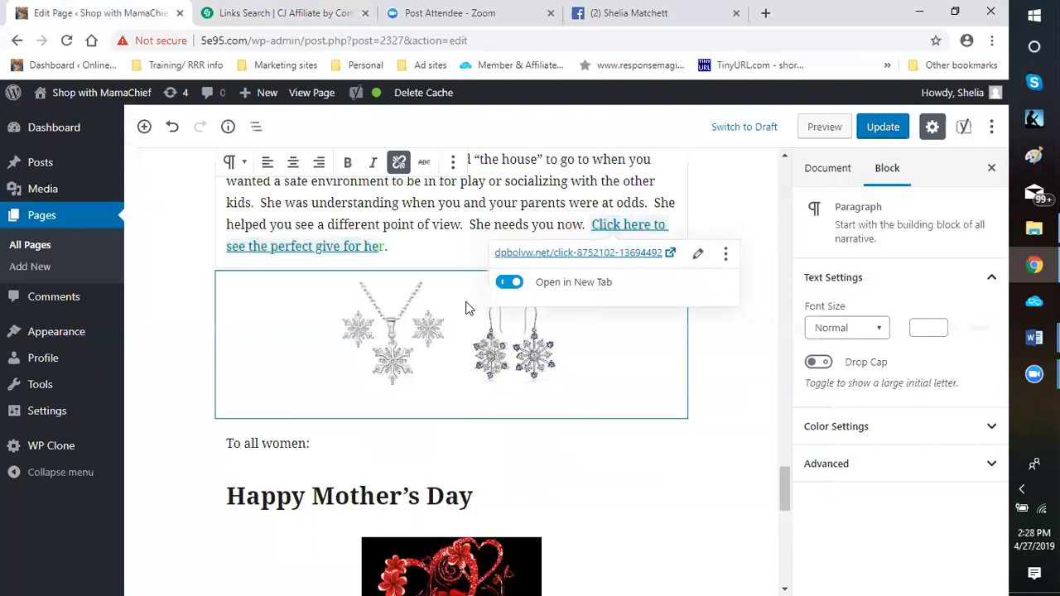
Remove the snowflake necklace and earrings image block above the "To all women:" paragraph
left_click(418, 311)
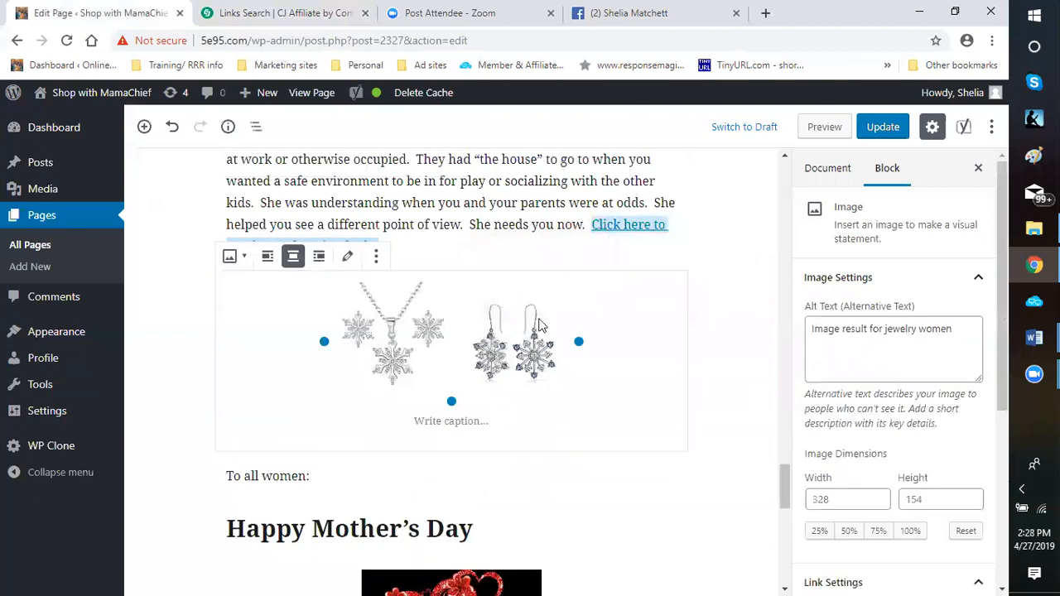
left_click(376, 259)
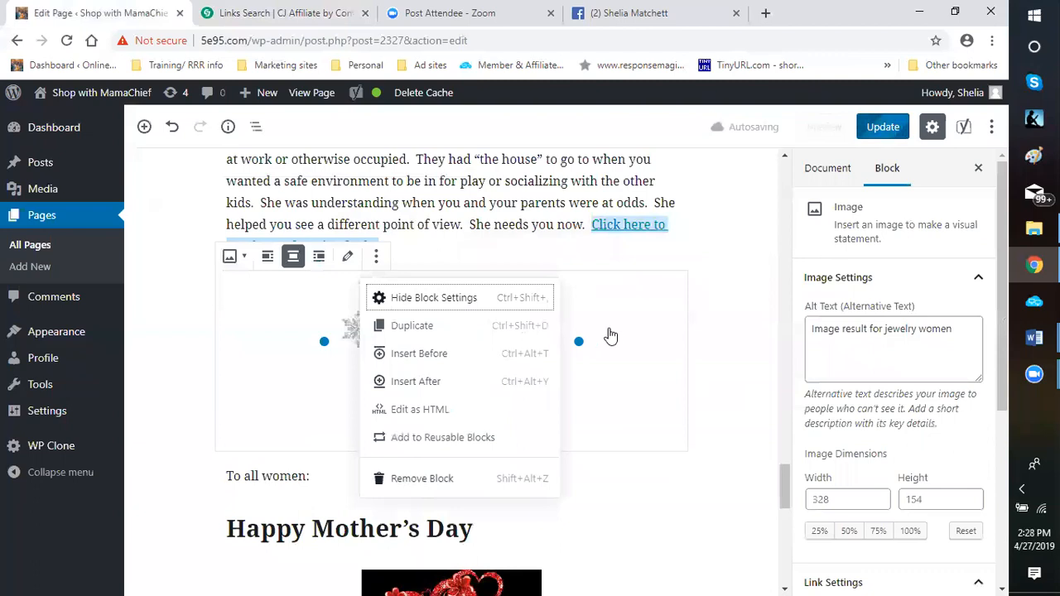
key("shift+alt+z")
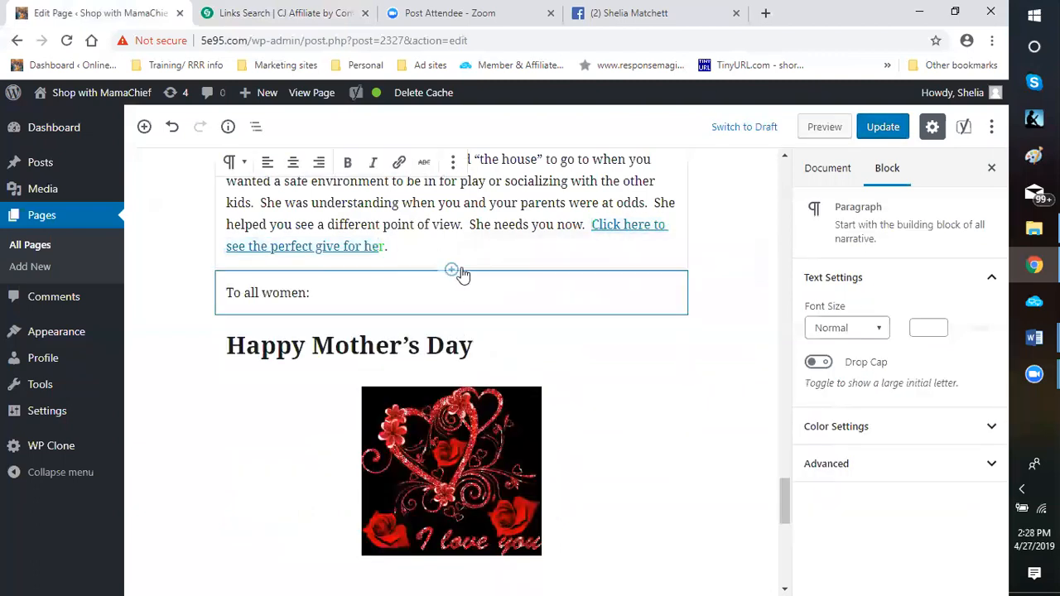
Open the block choices for inserting a new block directly above the "To all women:" paragraph
left_click(452, 272)
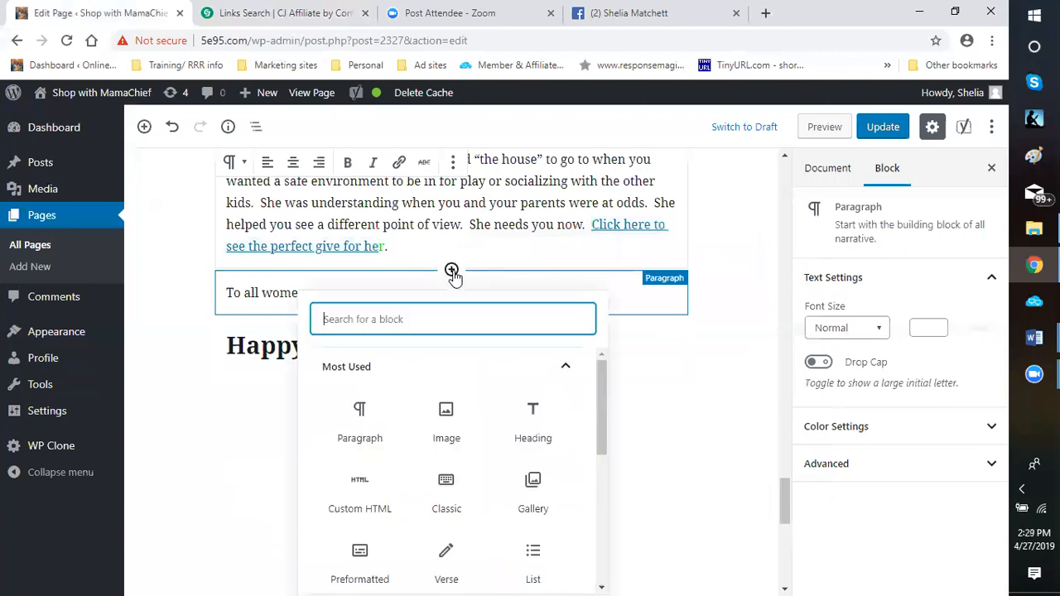
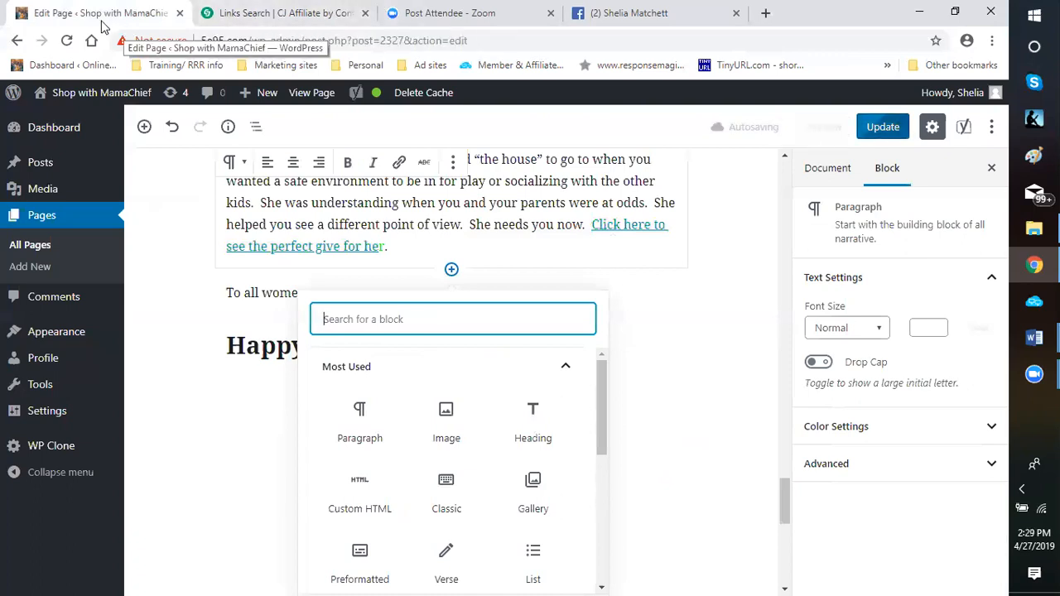
Switch to the CJ Affiliate links search and look through the women's clothing results, continuing to page 4, for another gift offer
left_click(248, 15)
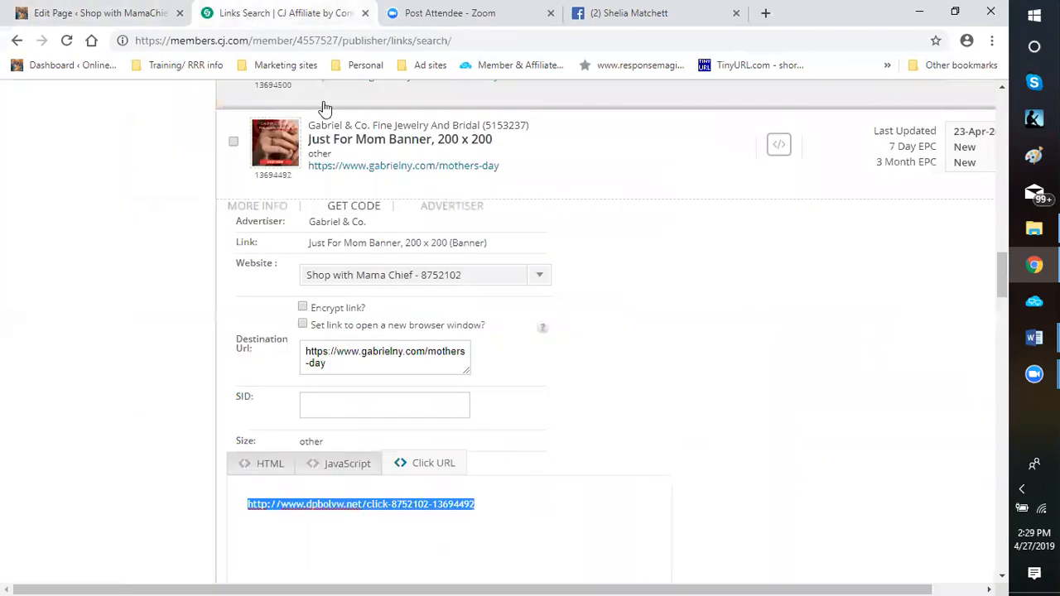
scroll(580, 319, "down", 3)
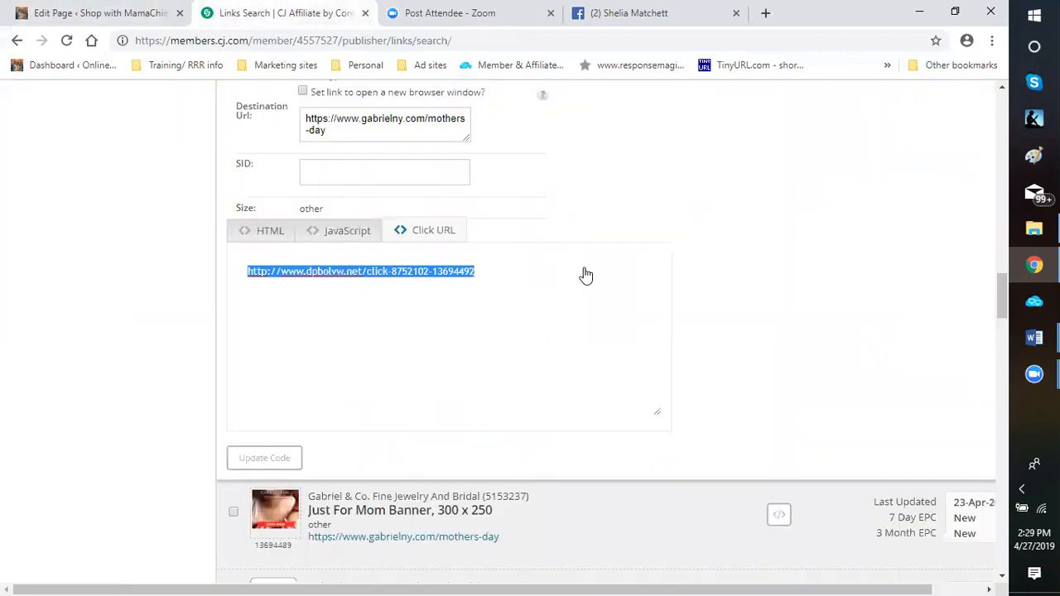
scroll(588, 259, "up", 4)
scroll(617, 347, "down", 6)
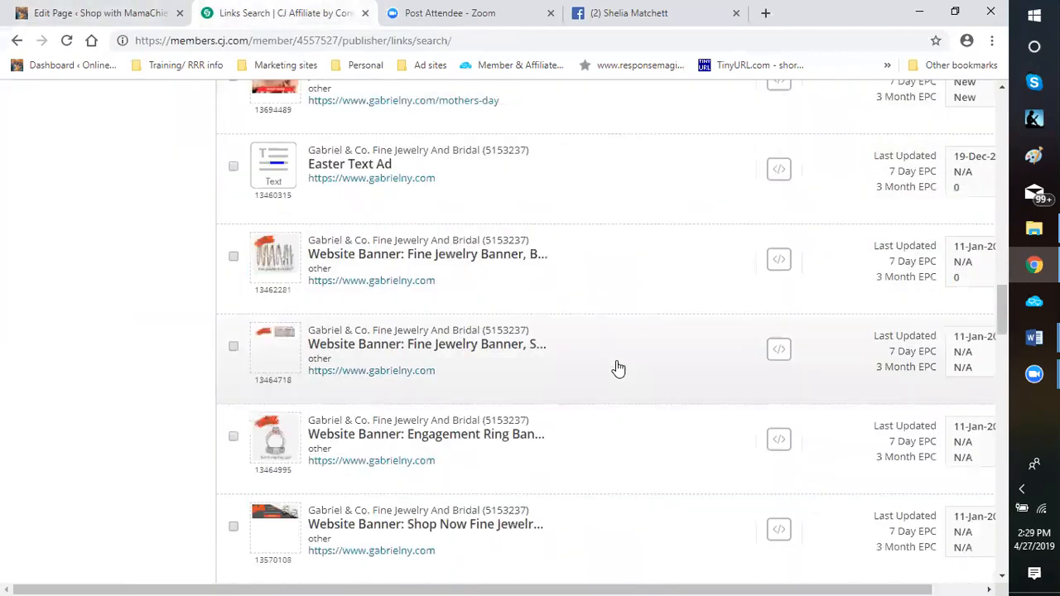
scroll(608, 369, "down", 10)
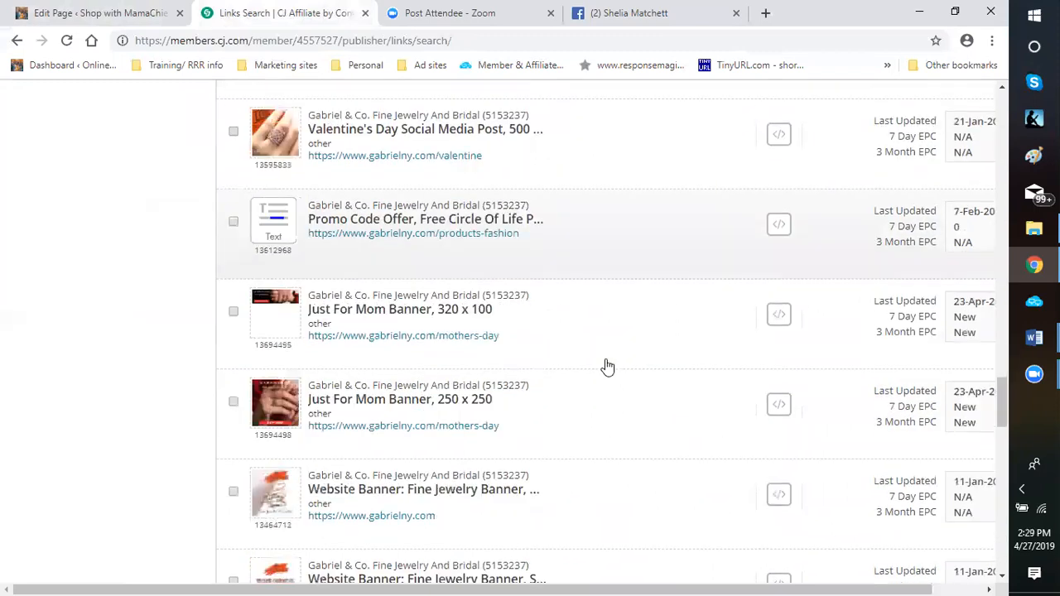
scroll(603, 372, "down", 8)
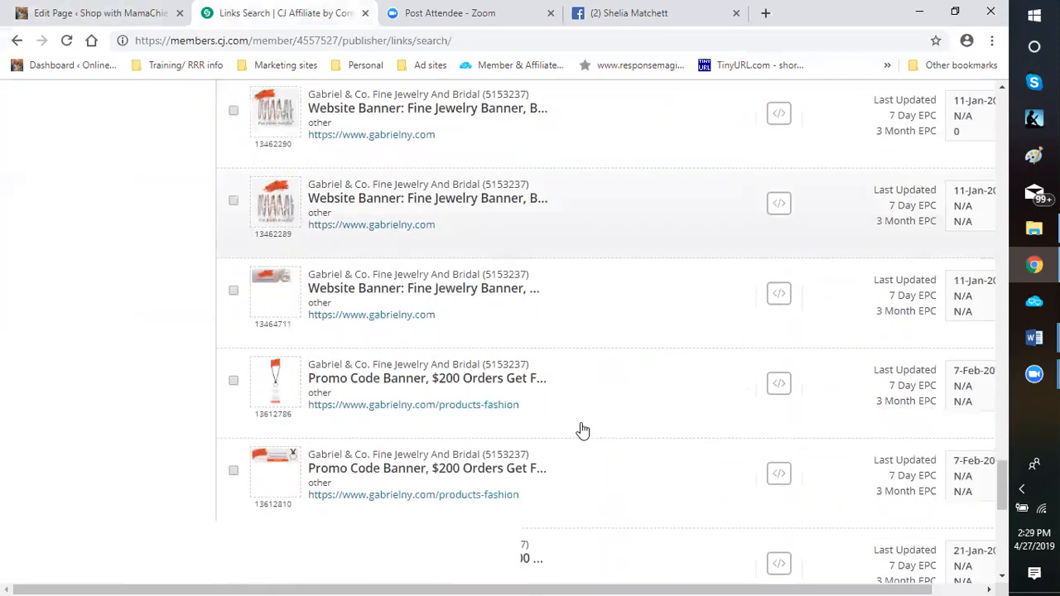
scroll(580, 436, "down", 5)
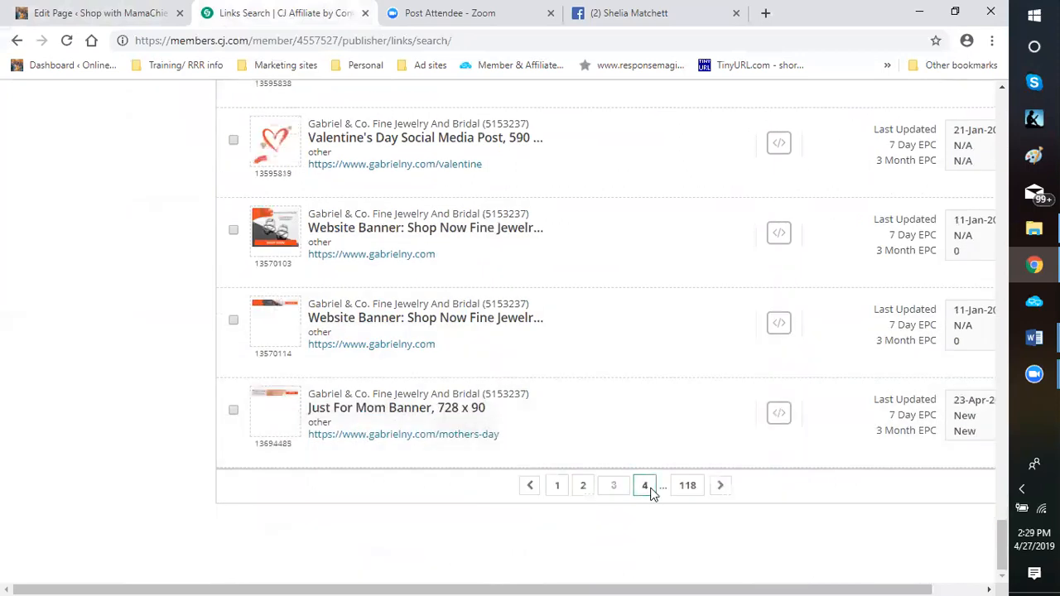
left_click(648, 489)
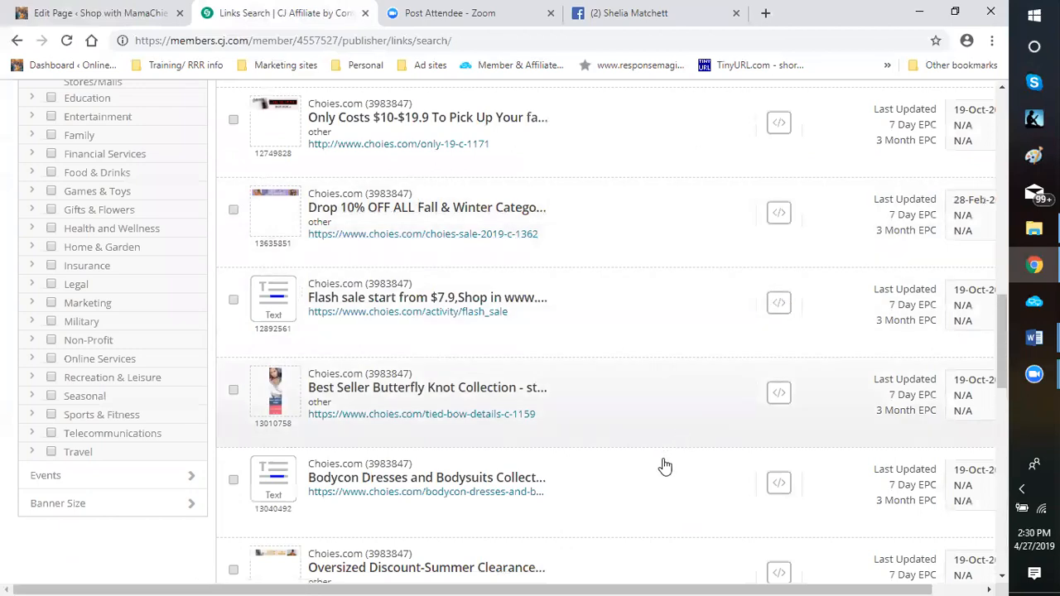
scroll(654, 451, "up", 2)
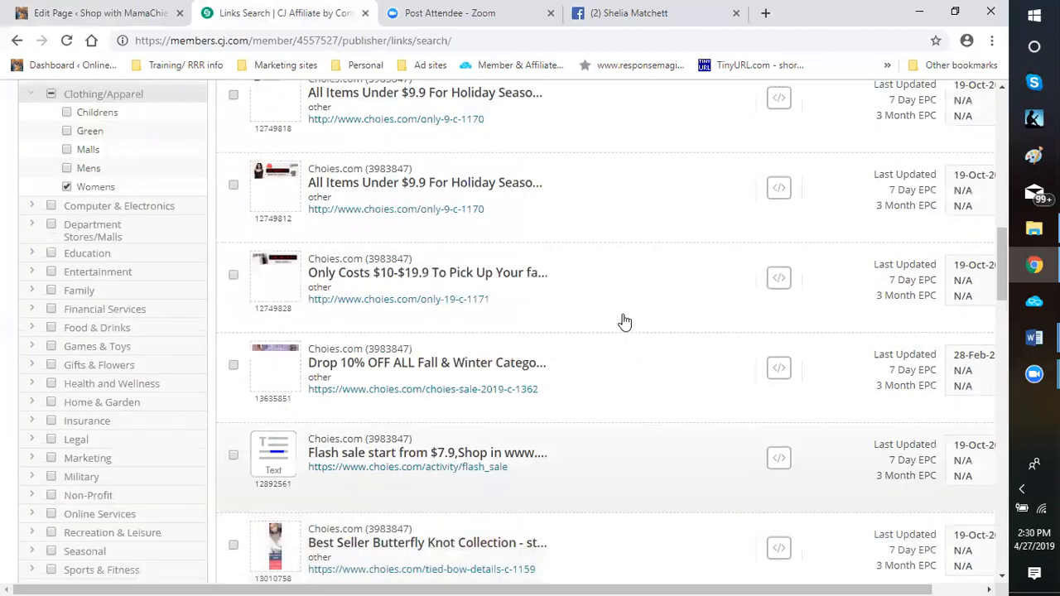
Preview the landing page of the Choies.com "Only Costs $10-$19.9" banner link and close it again
mouse_move(271, 264)
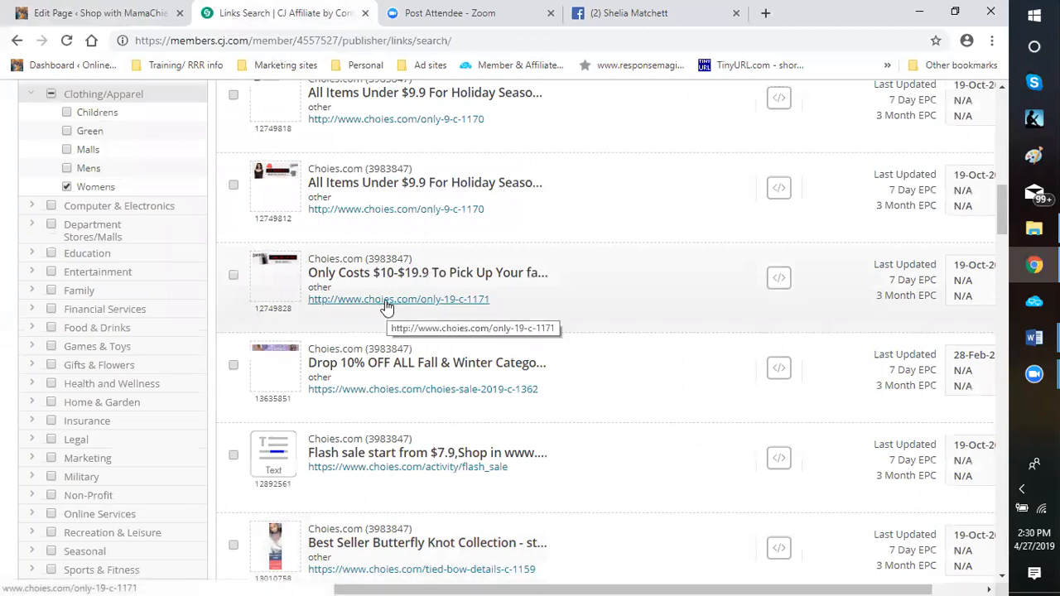
left_click(385, 302)
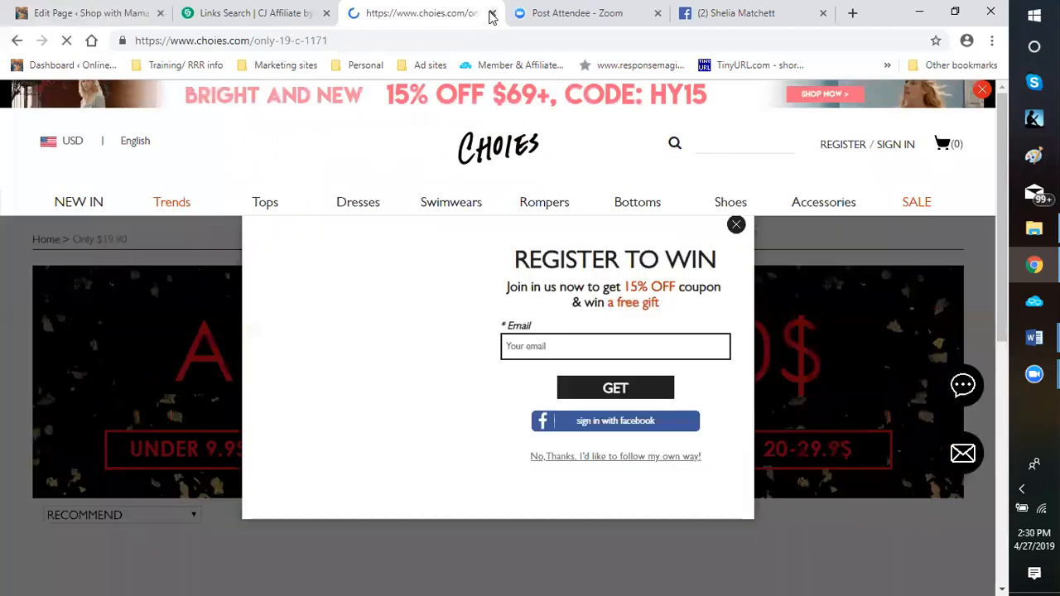
left_click(492, 13)
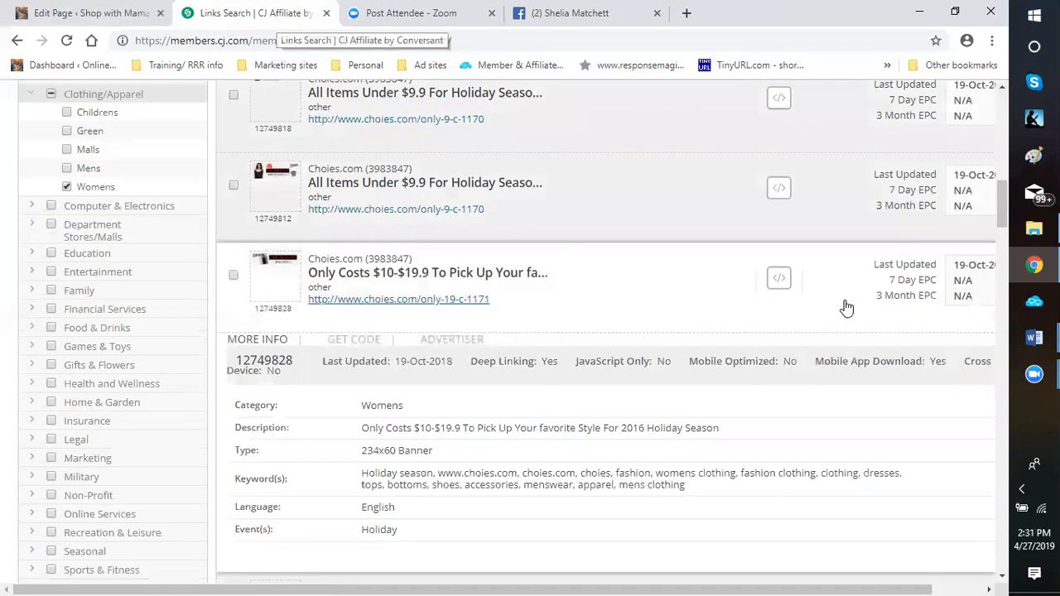
Get the code for the Choies.com "Only Costs $10-$19.9" banner and copy its click URL
left_click(770, 291)
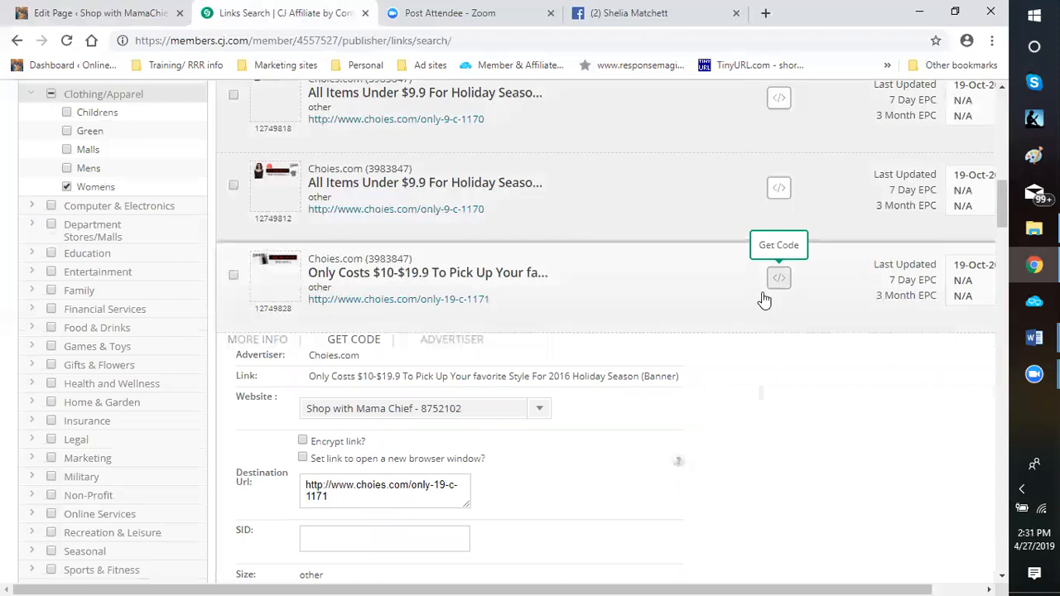
scroll(423, 389, "down", 3)
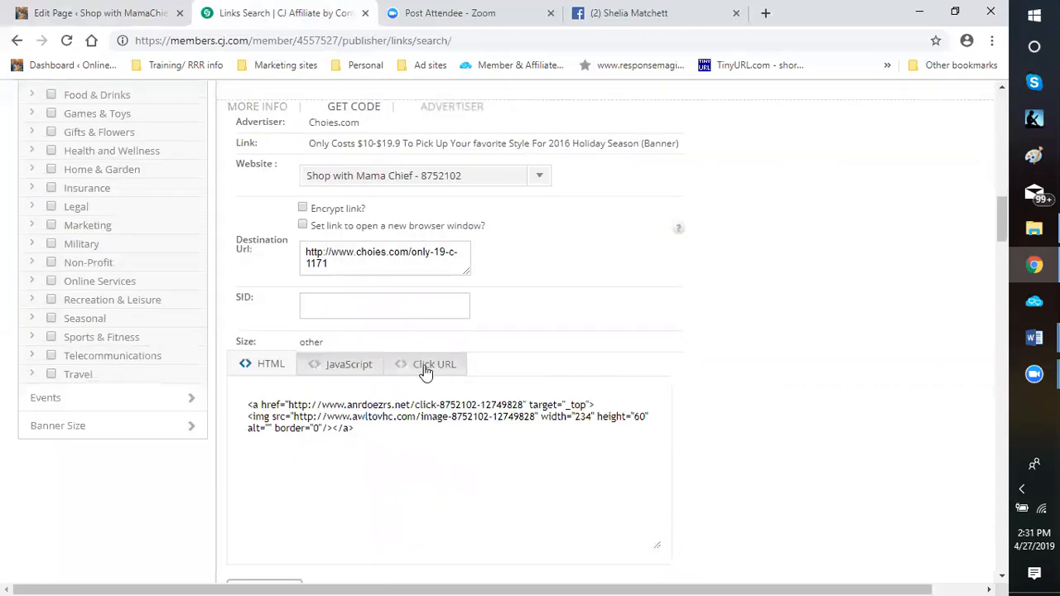
left_click(427, 370)
triple_click(247, 404)
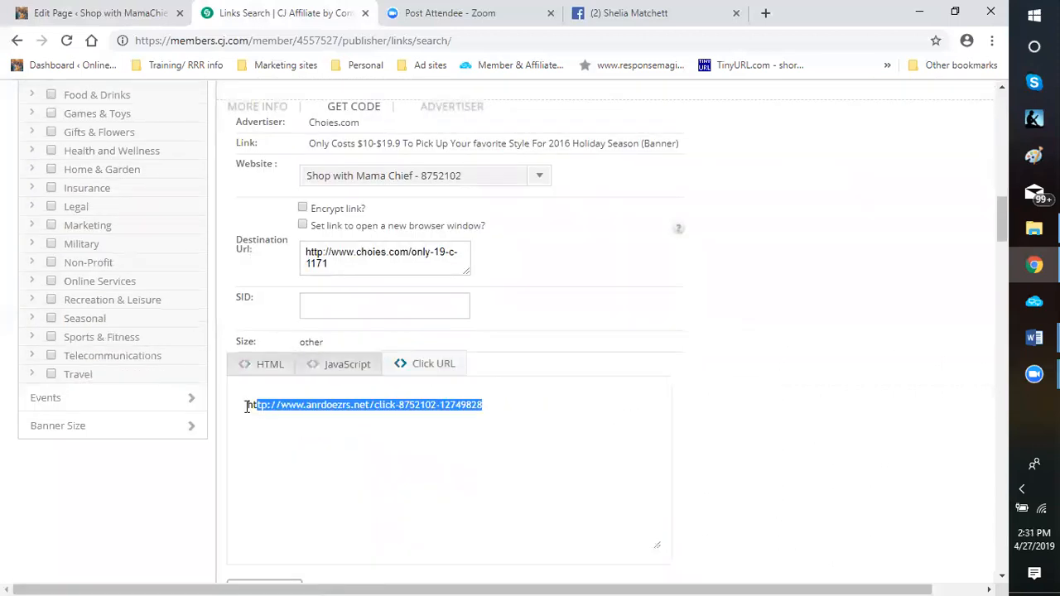
right_click(249, 406)
left_click(279, 222)
Return to the WordPress page editor and dismiss the open block choices above the "To all women:" paragraph
left_click(91, 23)
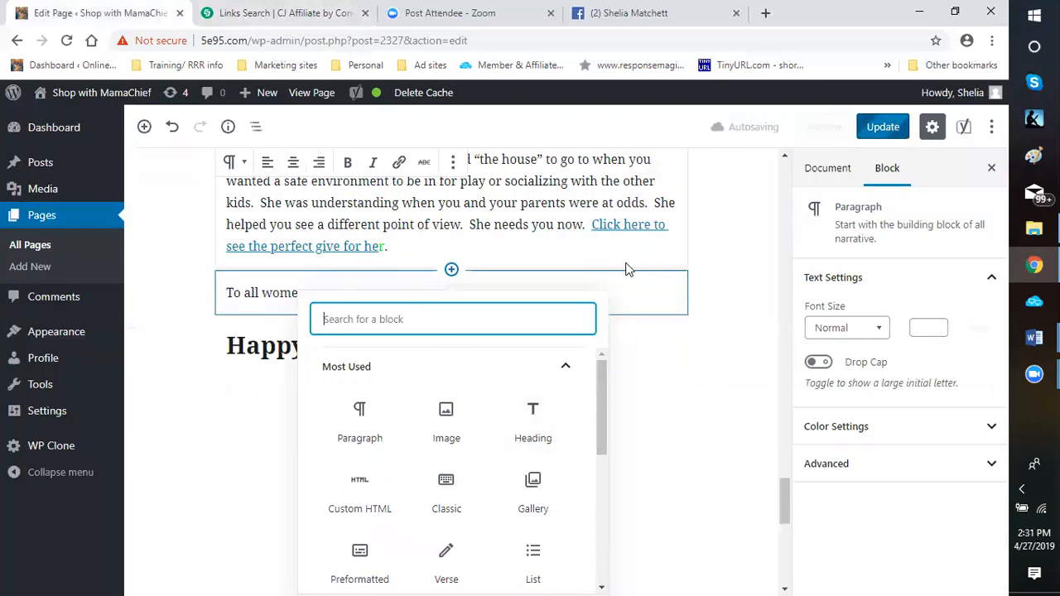
scroll(679, 232, "up", 2)
scroll(721, 253, "up", 2)
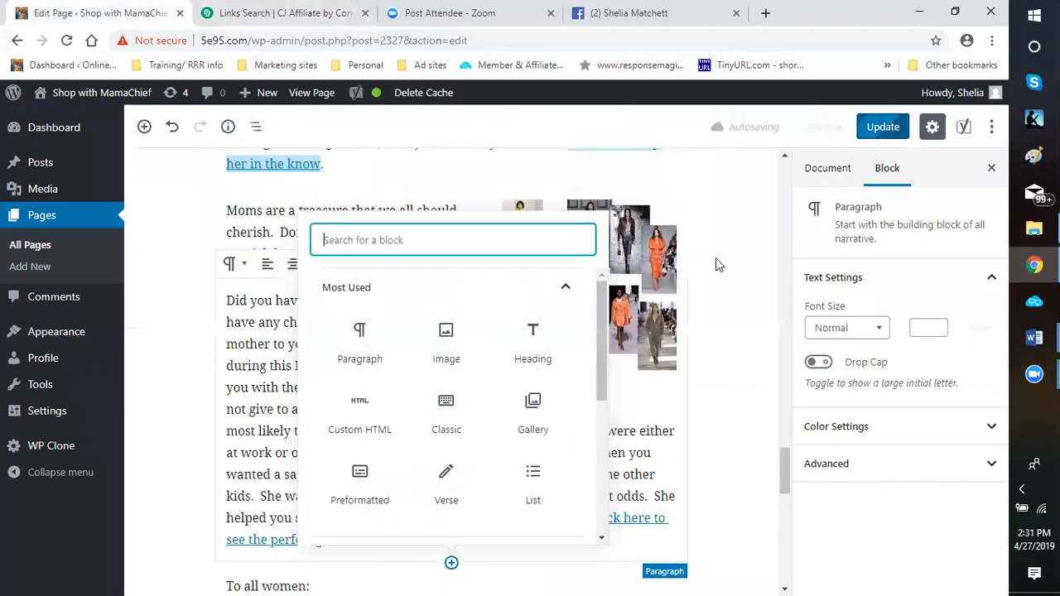
left_click(716, 257)
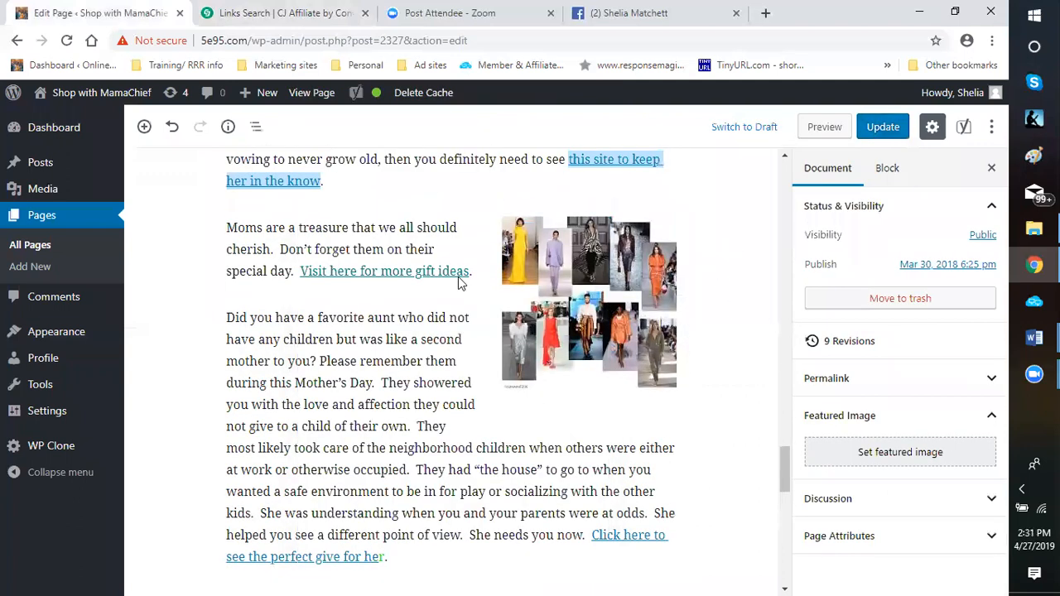
left_click(341, 274)
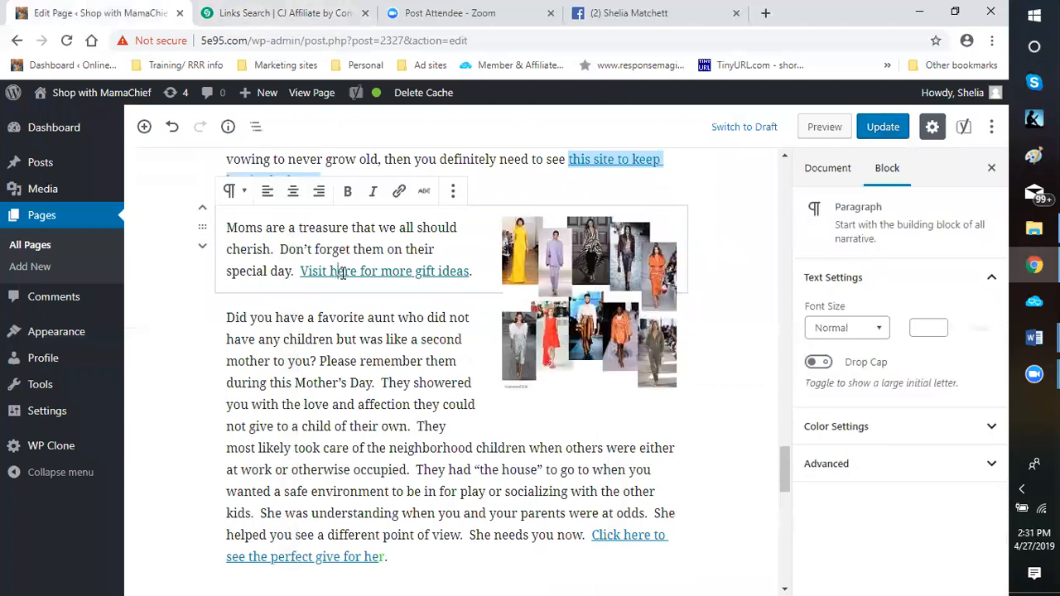
right_click(344, 274)
left_click(245, 298)
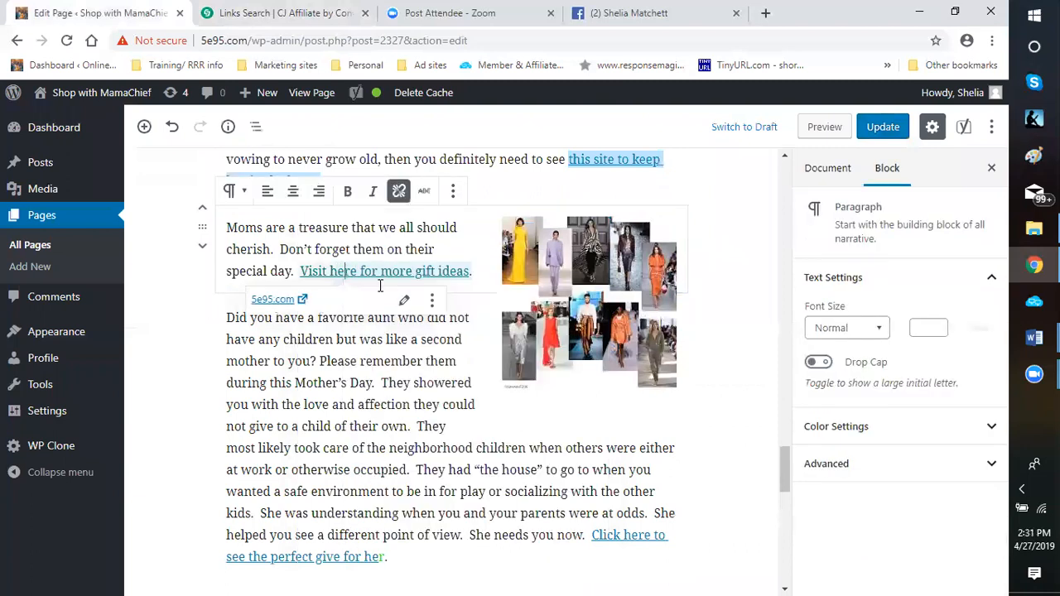
left_click(370, 304)
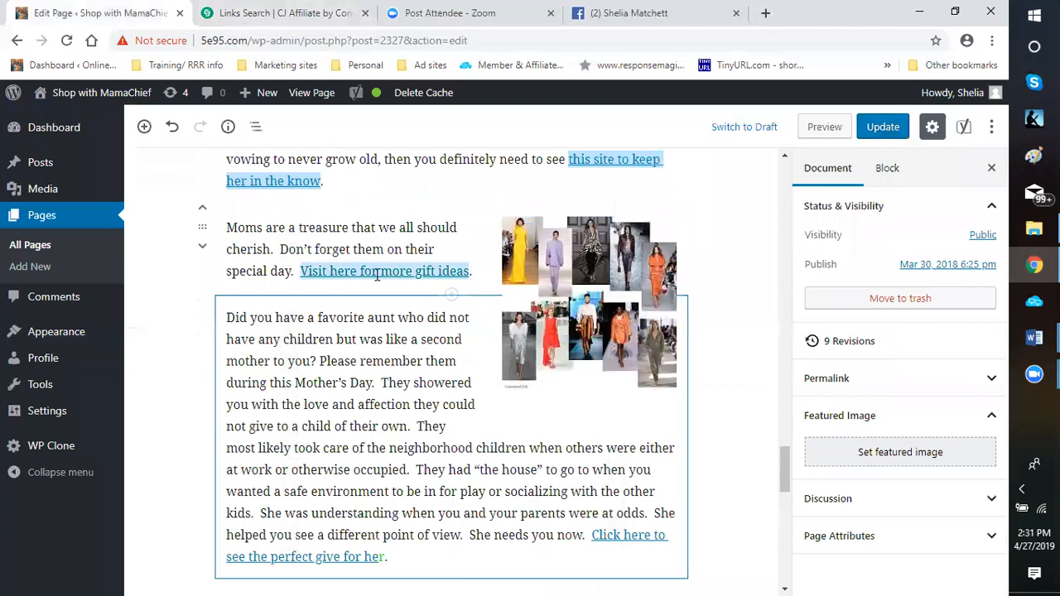
left_click(377, 274)
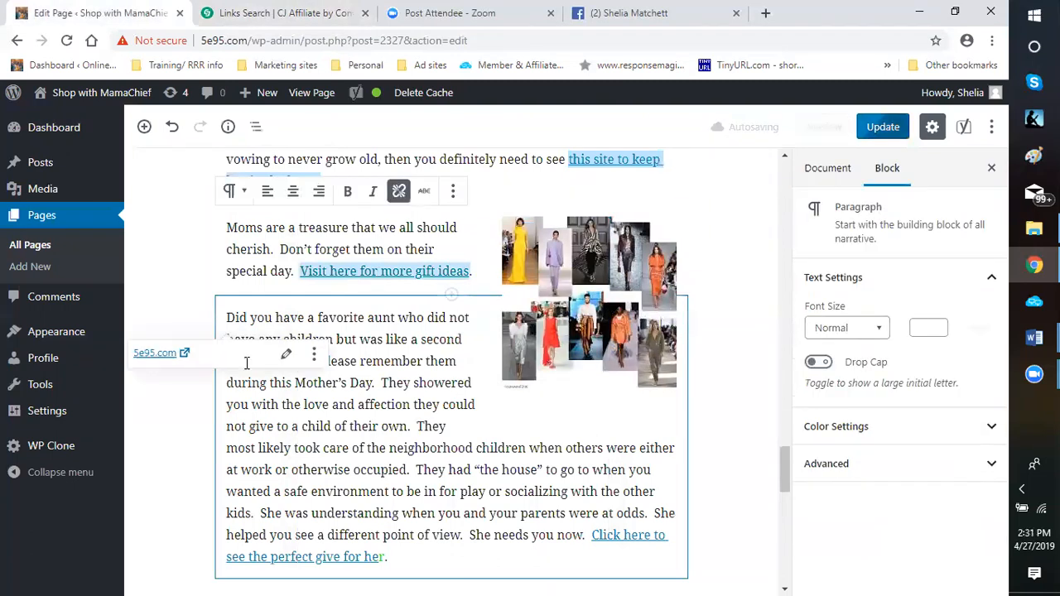
left_click(388, 270)
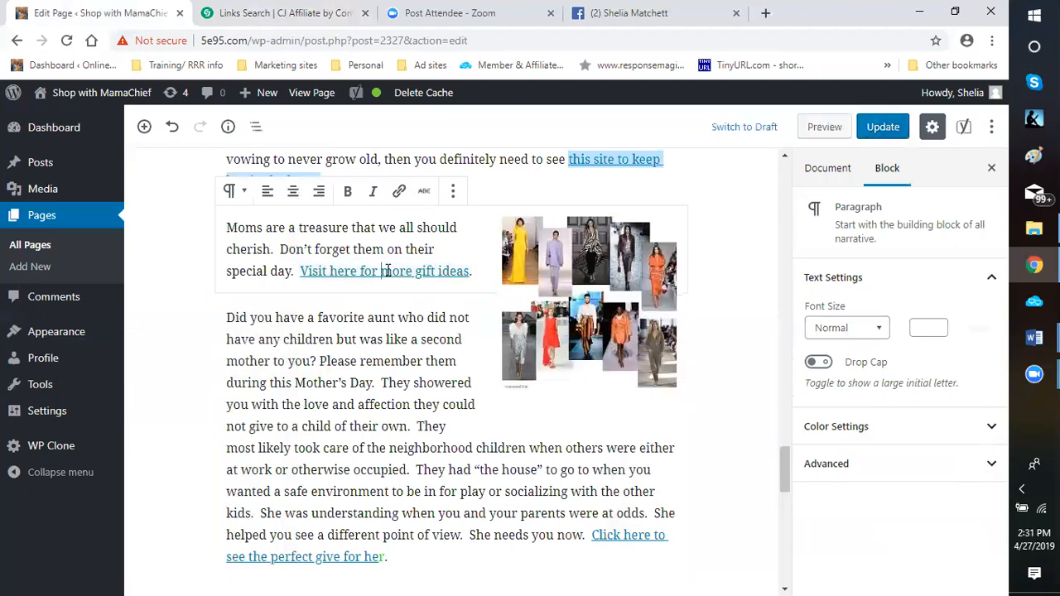
left_click(387, 271)
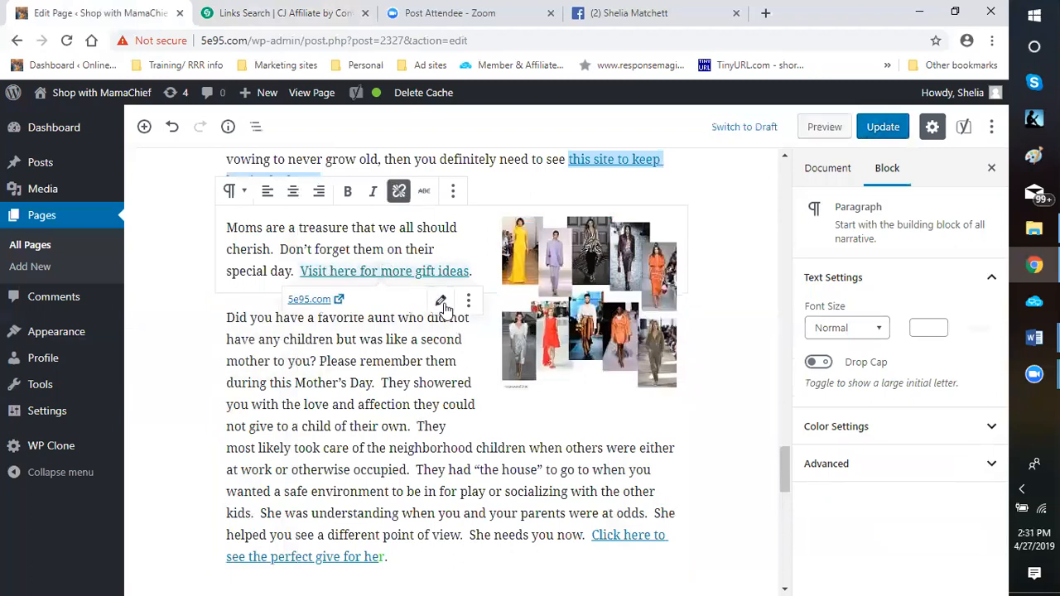
left_click(443, 305)
left_click_drag(329, 302, 232, 303)
right_click(250, 297)
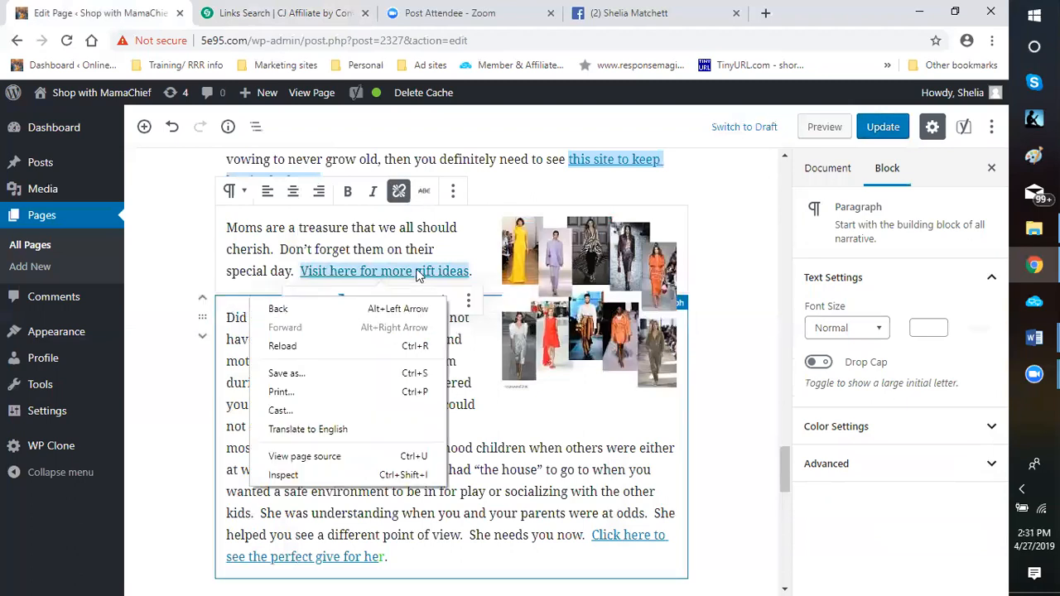
Replace the address of the "Visit here for more gift ideas" link with the copied Choies click URL, opening in a new tab, and apply it
left_click(419, 271)
left_click(441, 303)
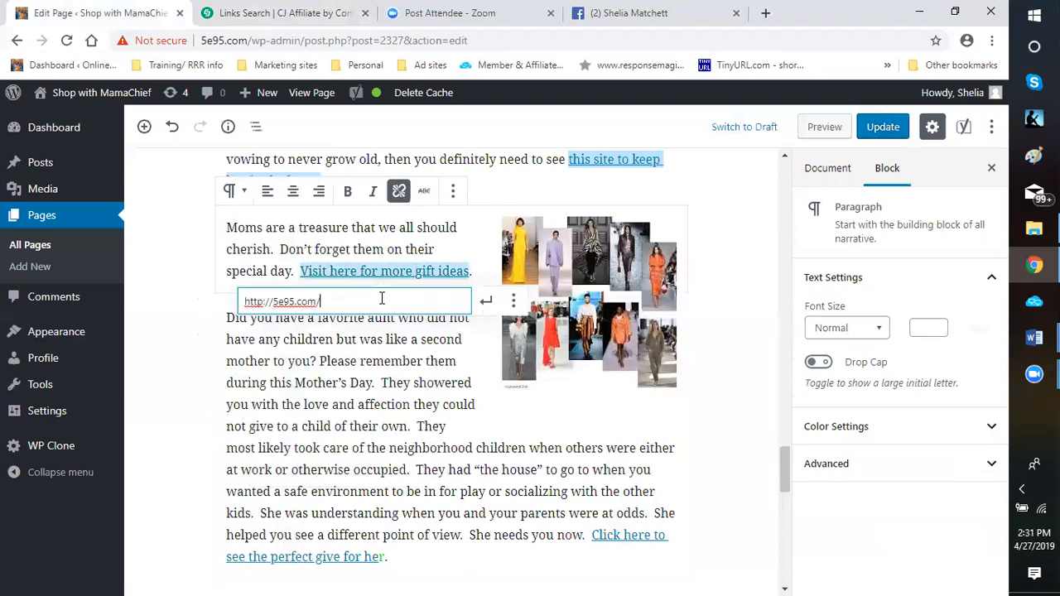
left_click_drag(320, 302, 246, 300)
right_click(261, 302)
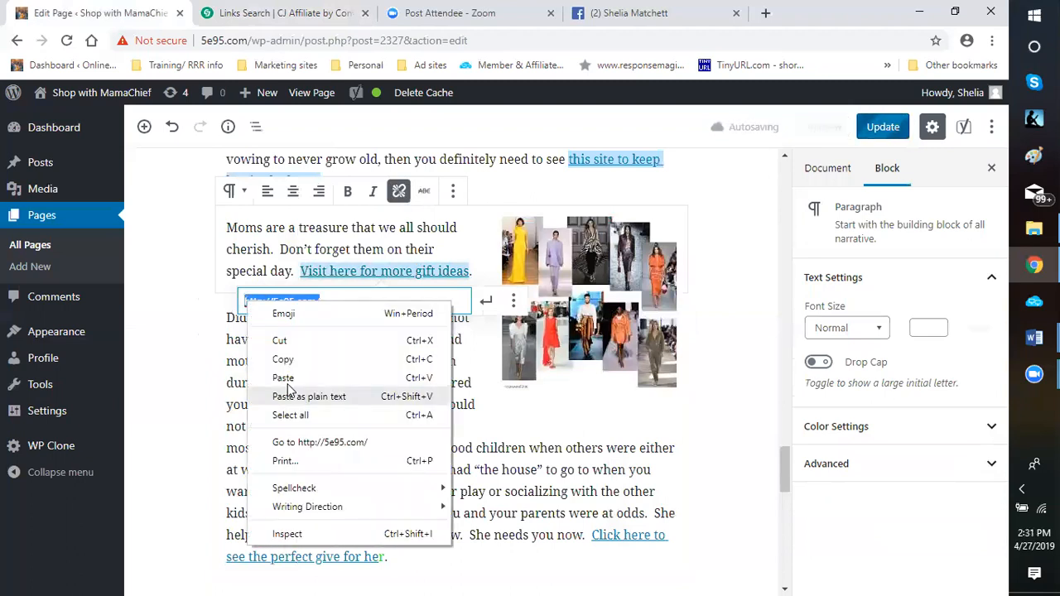
left_click(283, 378)
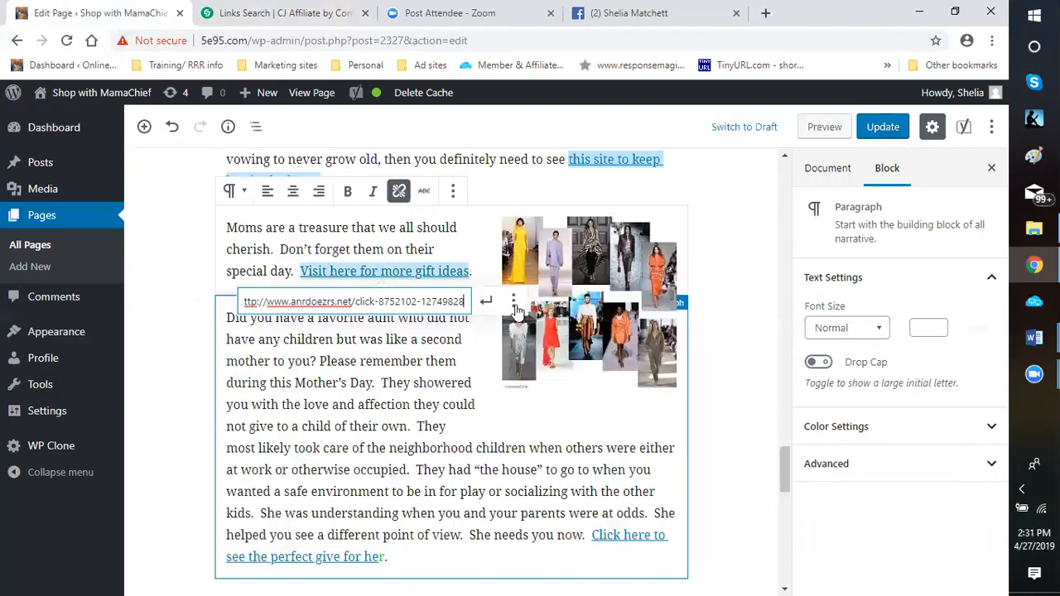
left_click(514, 304)
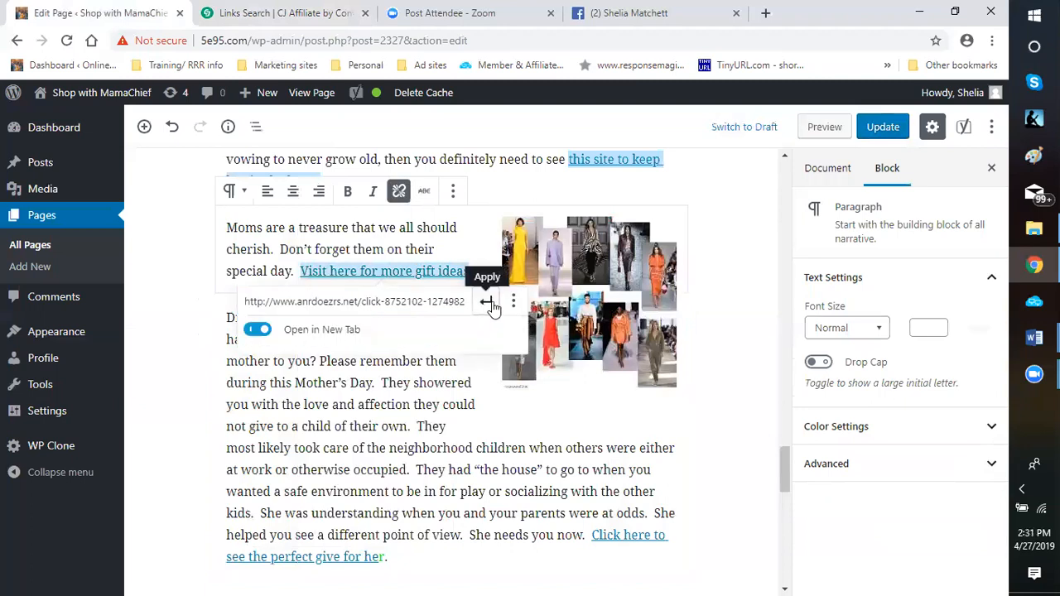
left_click(487, 303)
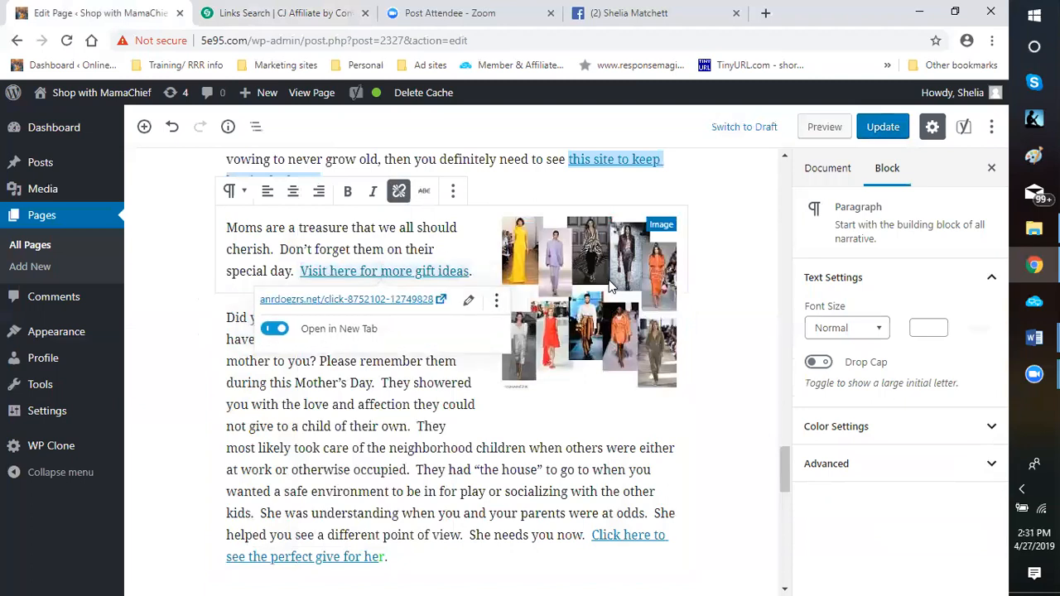
Replace the alternative text of the women's fashion collage image with "Great Gift Ideas"
left_click(607, 286)
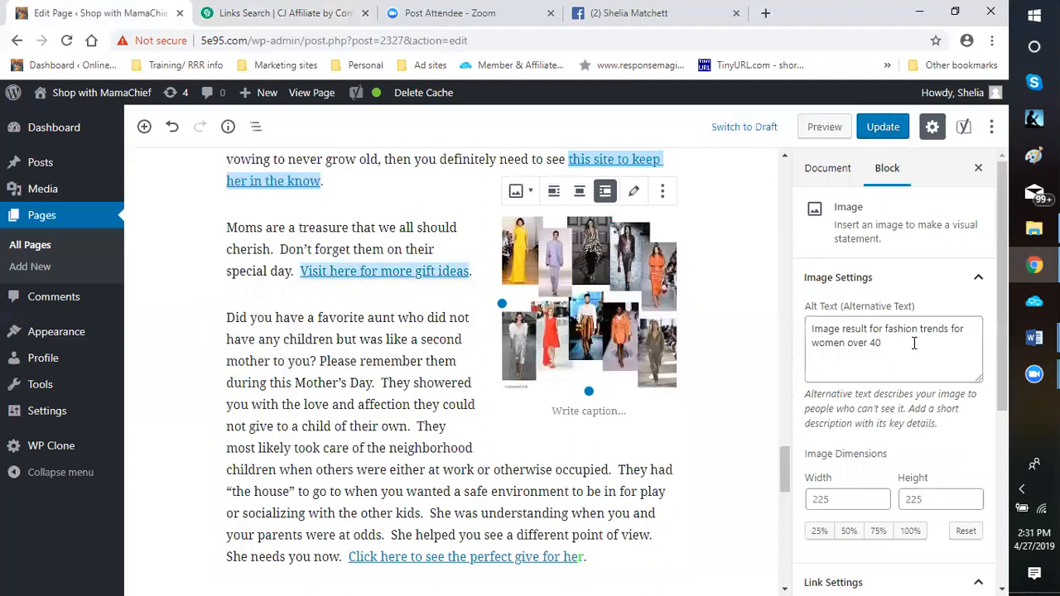
left_click_drag(914, 343, 813, 329)
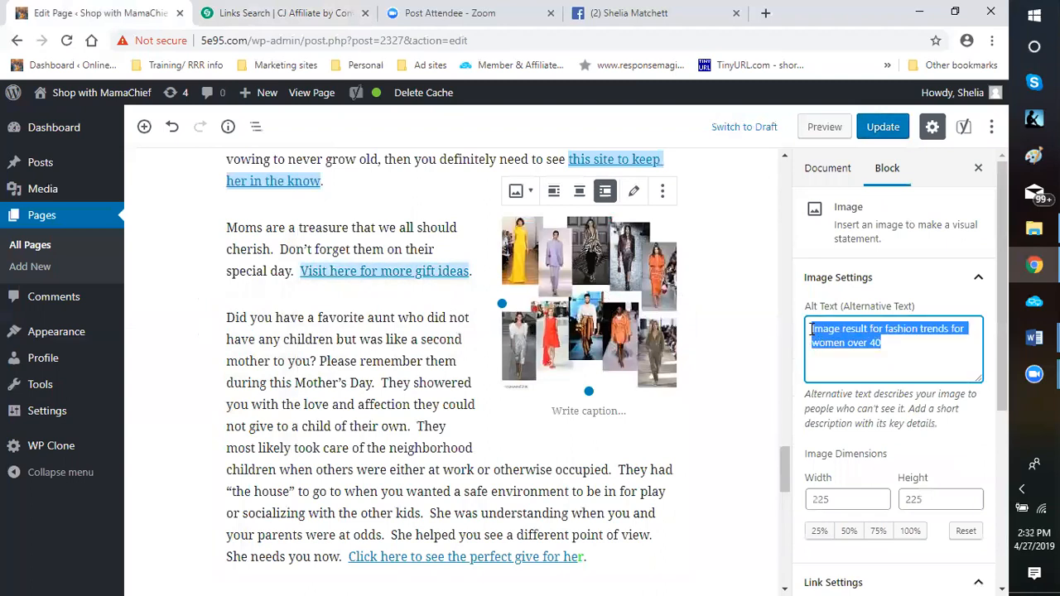
key("BackSpace")
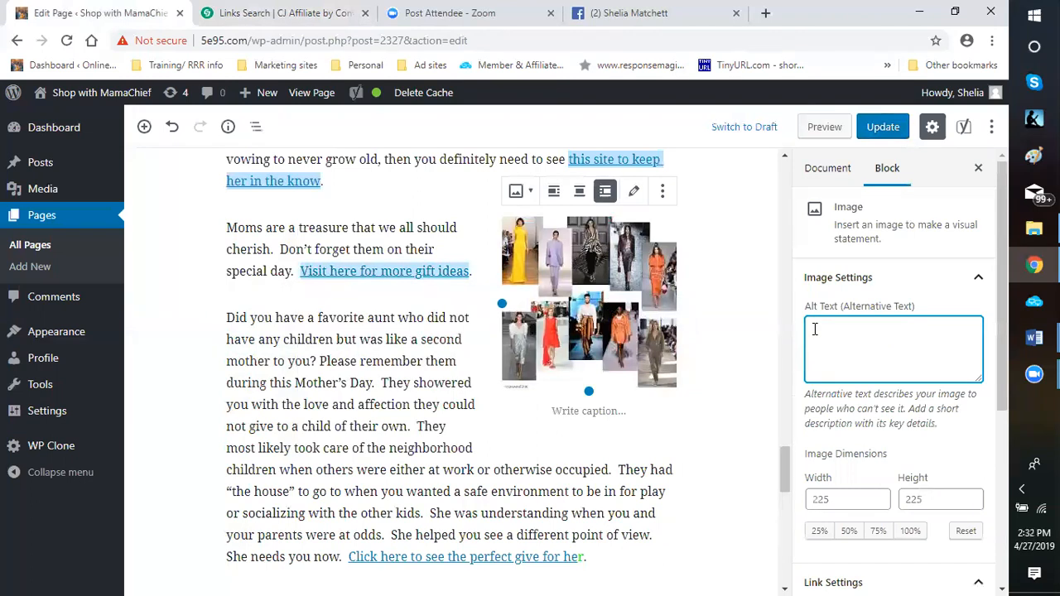
type("Greata")
type("ift Ideas")
Add the caption "Gift Ideas Under $30" beneath the women's fashion collage image
left_click(589, 410)
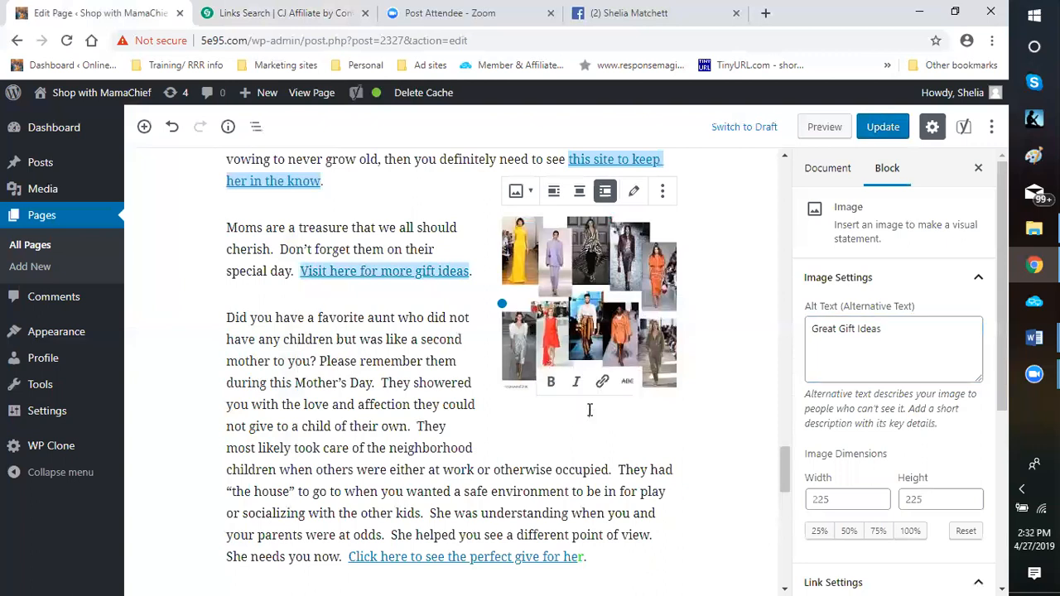
type("Gift")
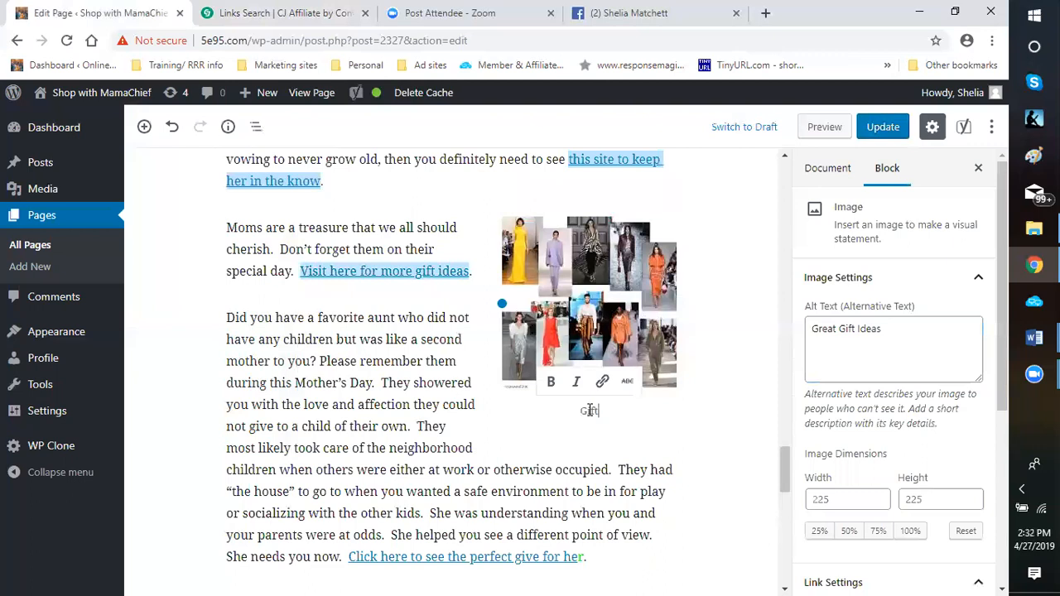
type(" Ideas Under $30")
Link the whole "Gift Ideas Under $30" caption to the copied Choies click URL, opening in a new tab, and apply it
left_click_drag(639, 406, 542, 411)
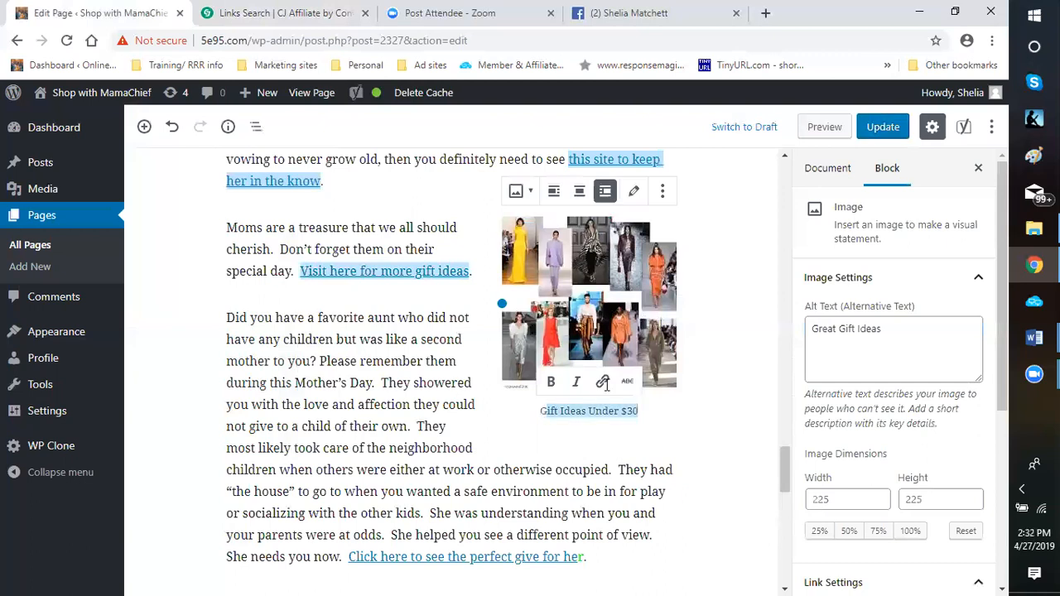
left_click(653, 410)
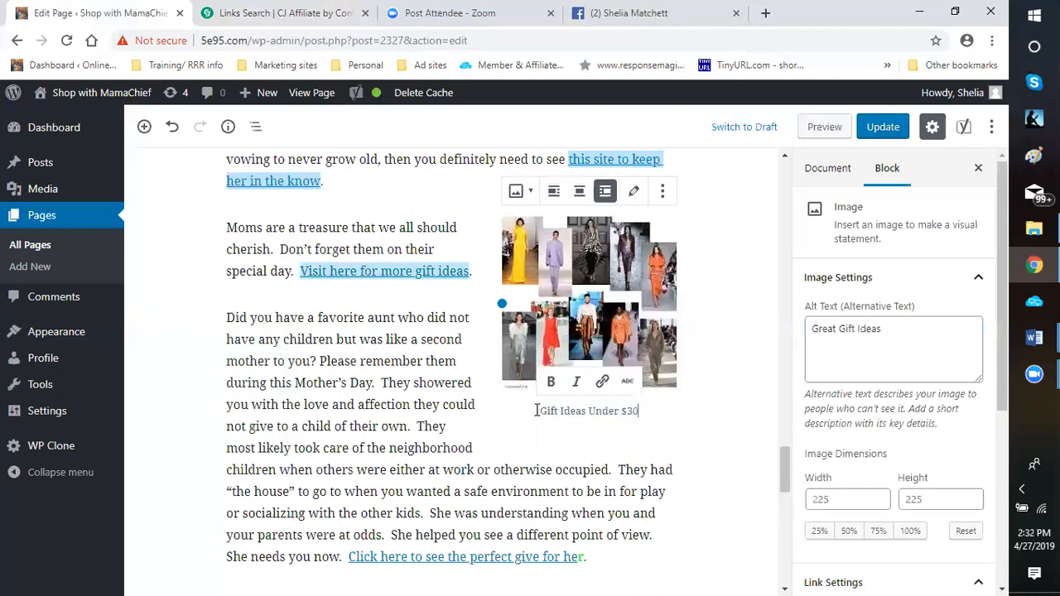
left_click_drag(640, 411, 537, 410)
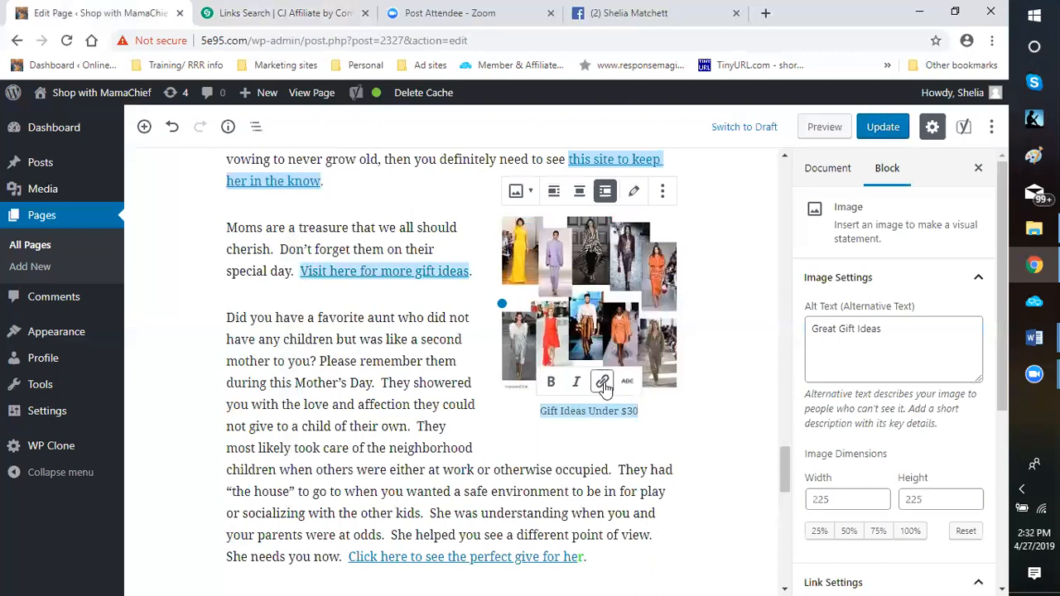
left_click(603, 382)
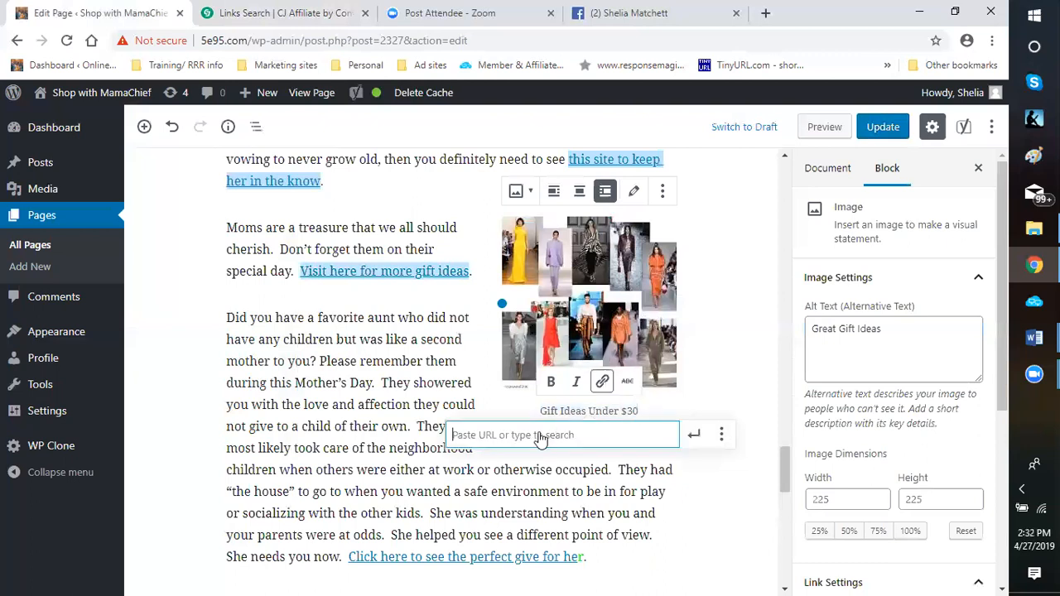
right_click(538, 433)
left_click(574, 308)
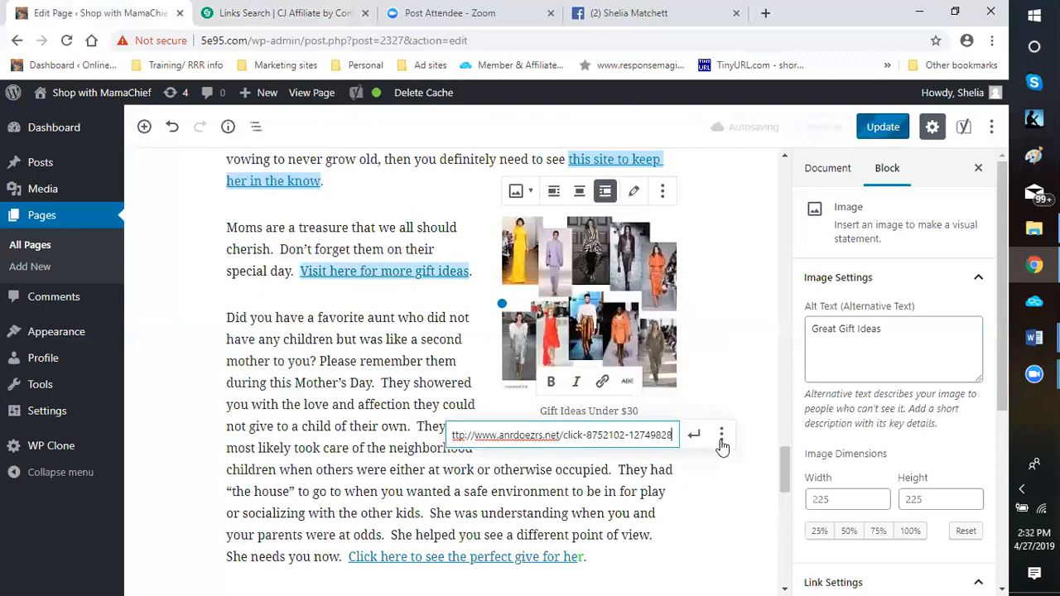
left_click(722, 437)
left_click(465, 463)
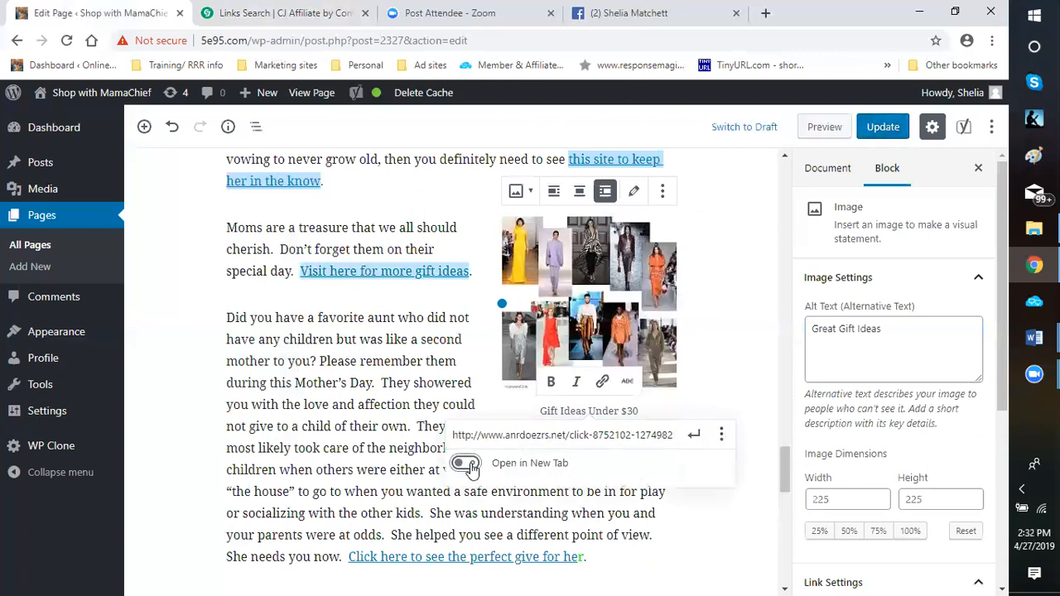
left_click(696, 436)
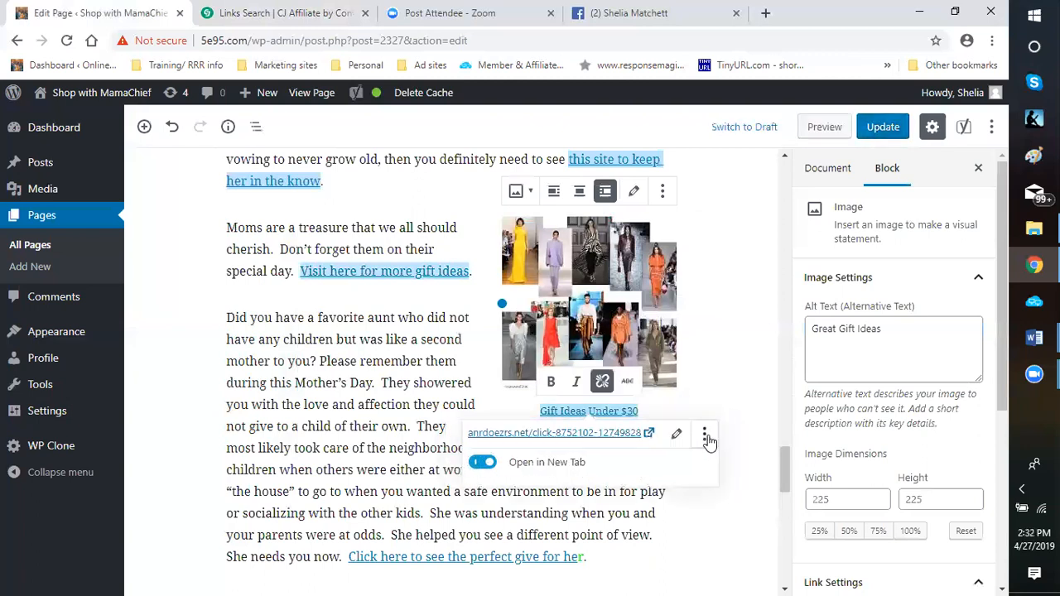
left_click(754, 385)
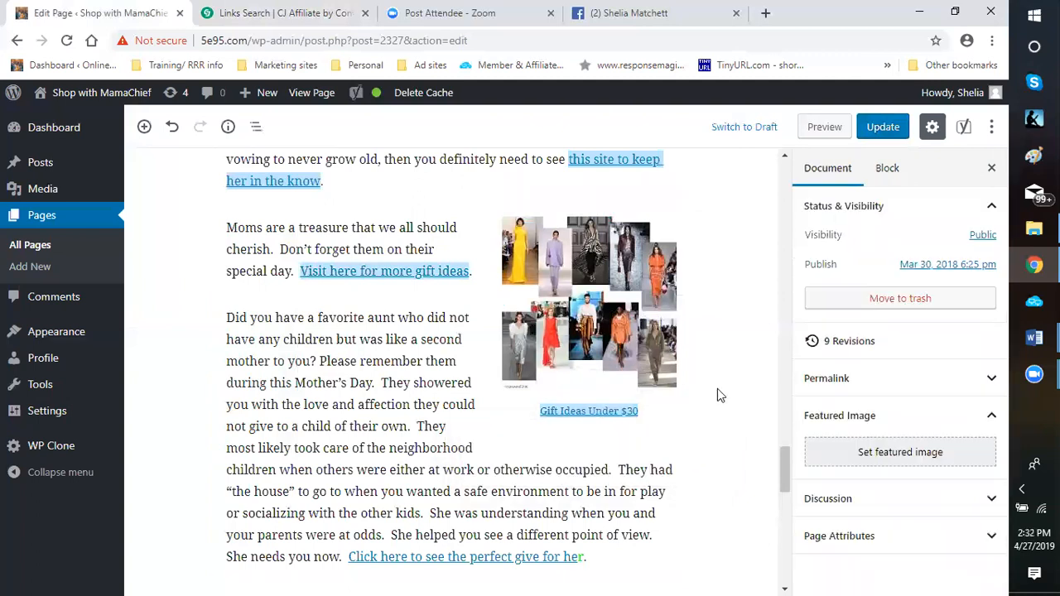
Replace the custom link URL of the women's fashion collage image with the copied Choies click URL
left_click(611, 309)
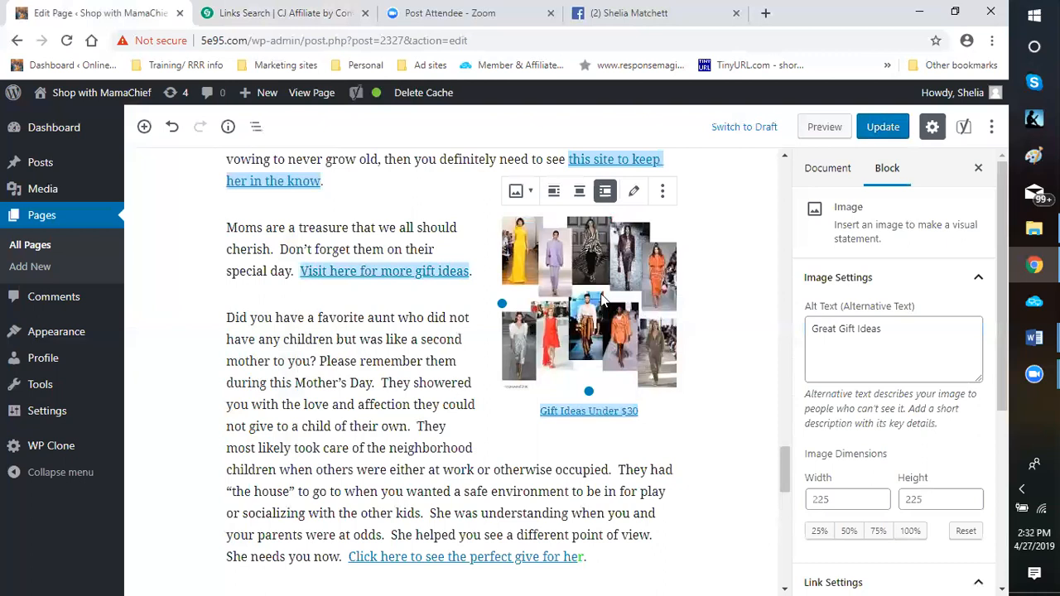
scroll(925, 387, "down", 3)
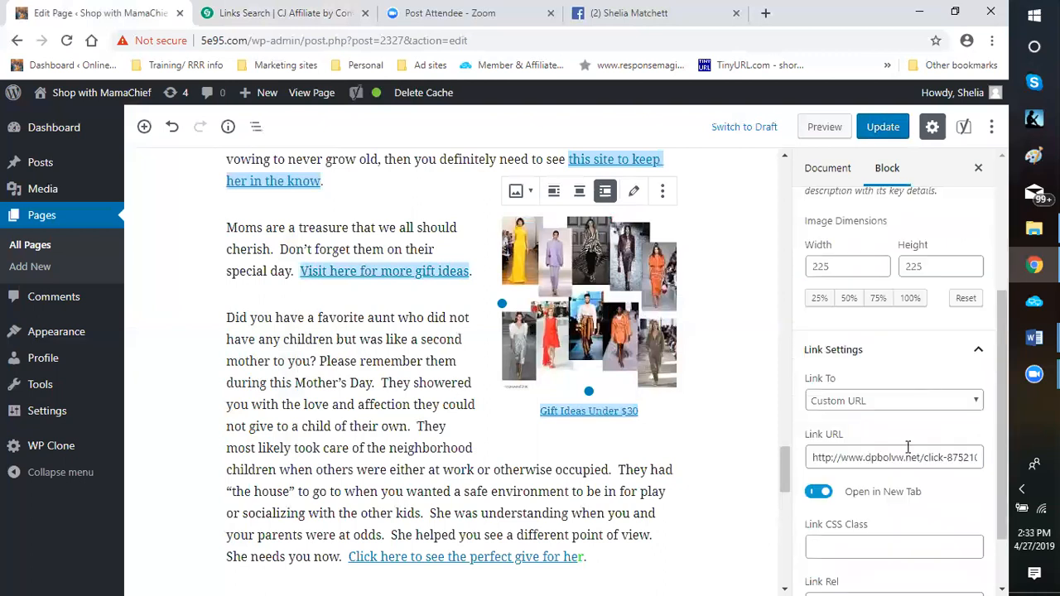
left_click_drag(815, 459, 994, 462)
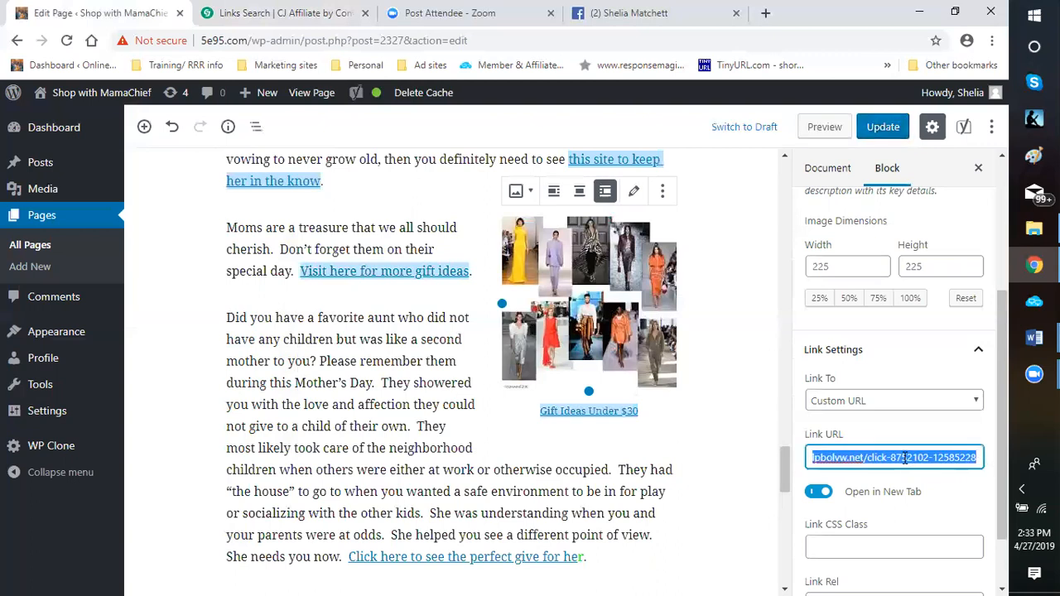
right_click(907, 462)
left_click(709, 295)
left_click(721, 437)
Review the page from the closing "I love you" image up to the "Mom: The Ultimate Body Armor" heading for remaining images to link
scroll(694, 439, "down", 5)
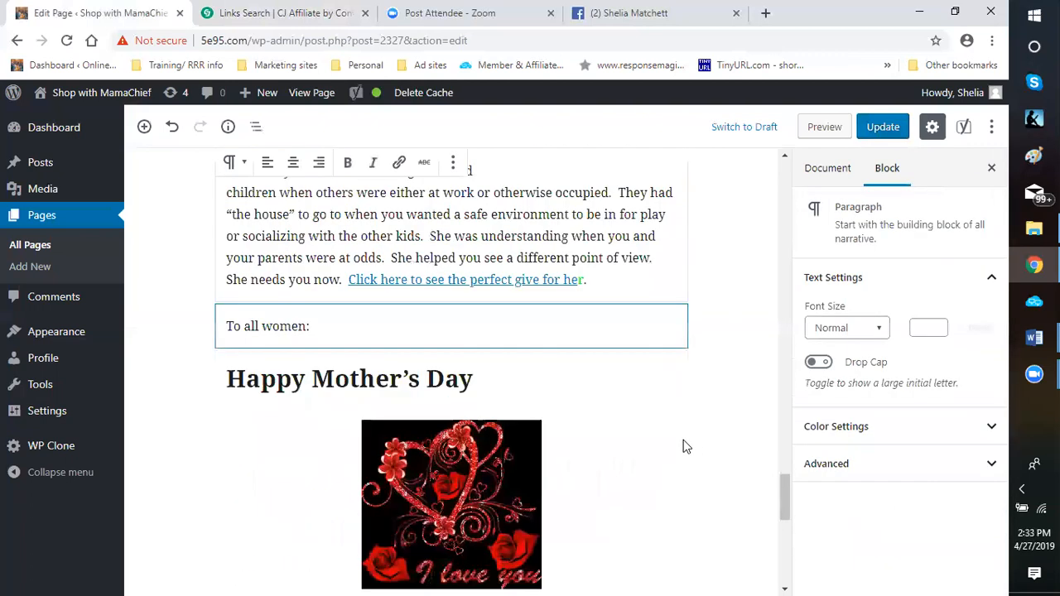
scroll(602, 442, "down", 1)
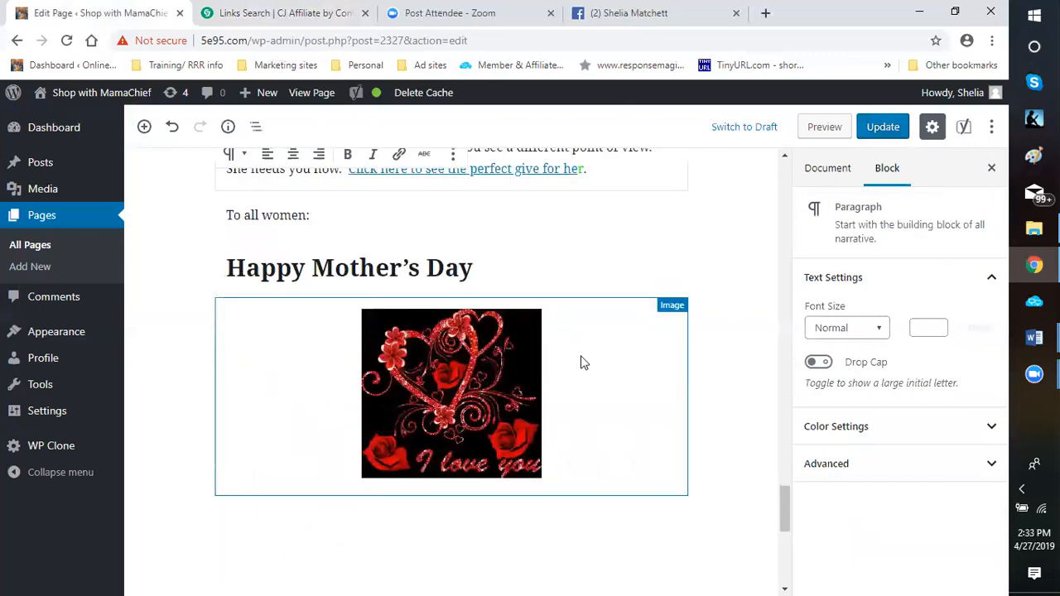
scroll(574, 242, "up", 1)
scroll(604, 326, "up", 2)
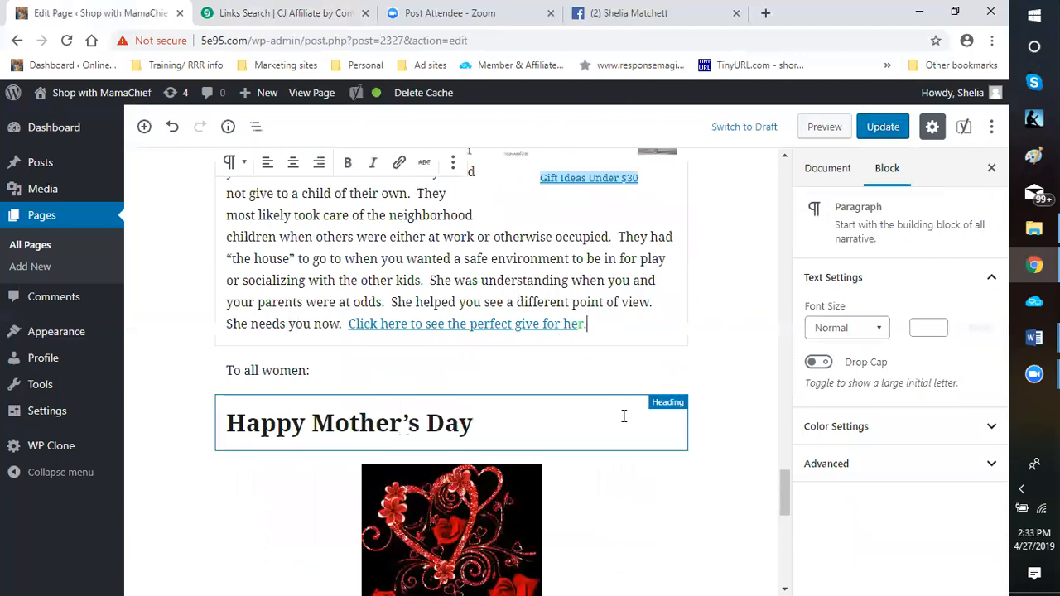
scroll(573, 433, "down", 3)
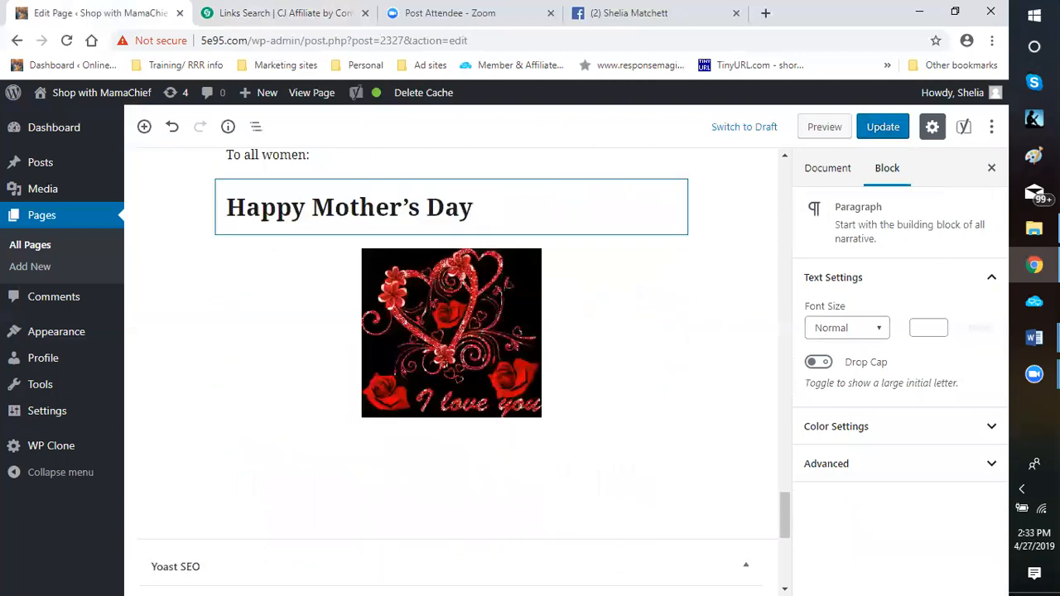
scroll(452, 350, "up", 10)
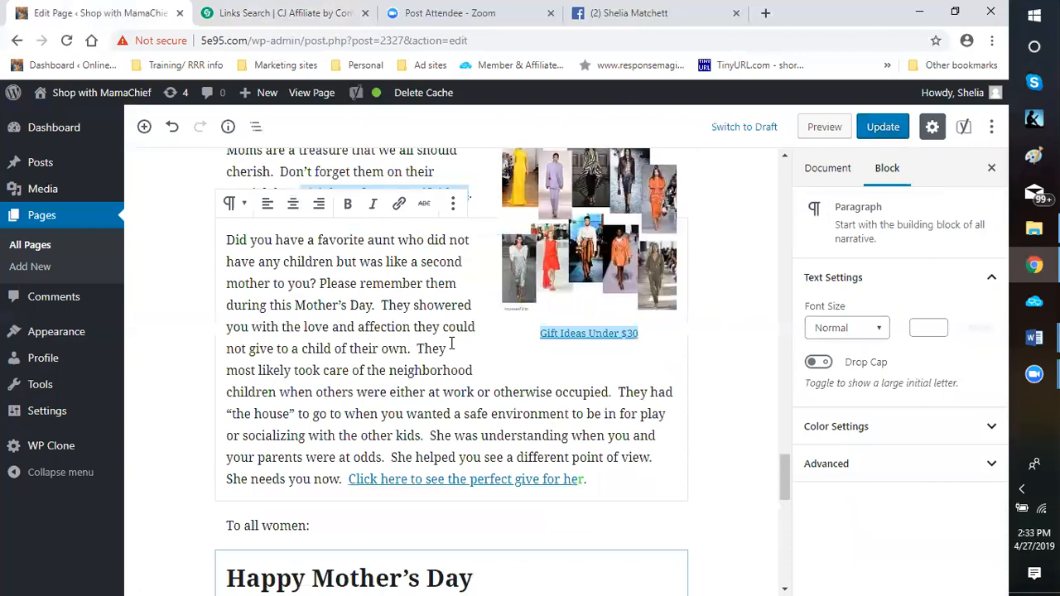
scroll(451, 350, "up", 5)
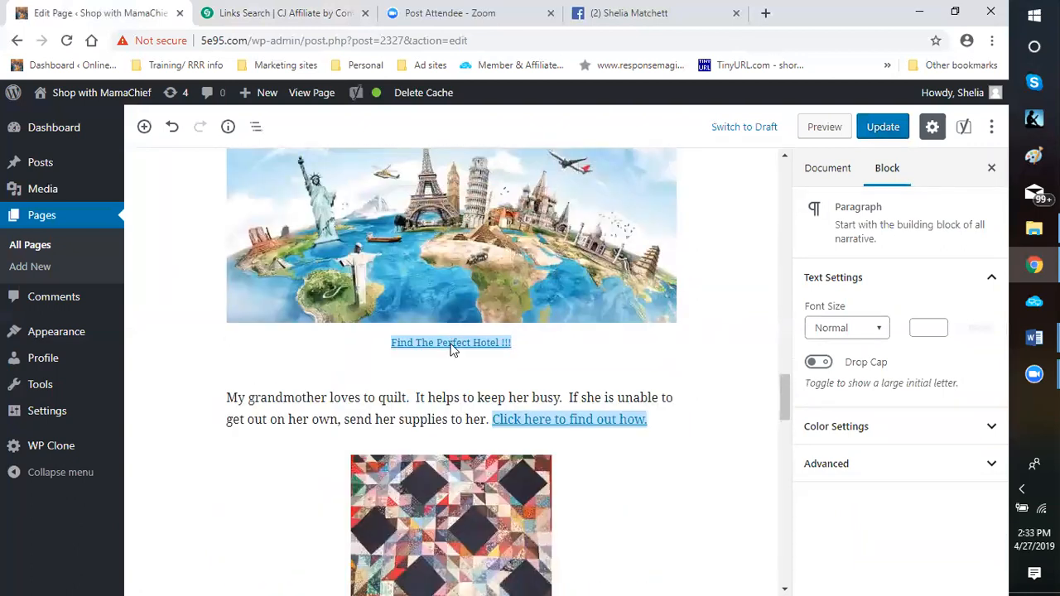
scroll(451, 350, "up", 7)
scroll(451, 344, "up", 9)
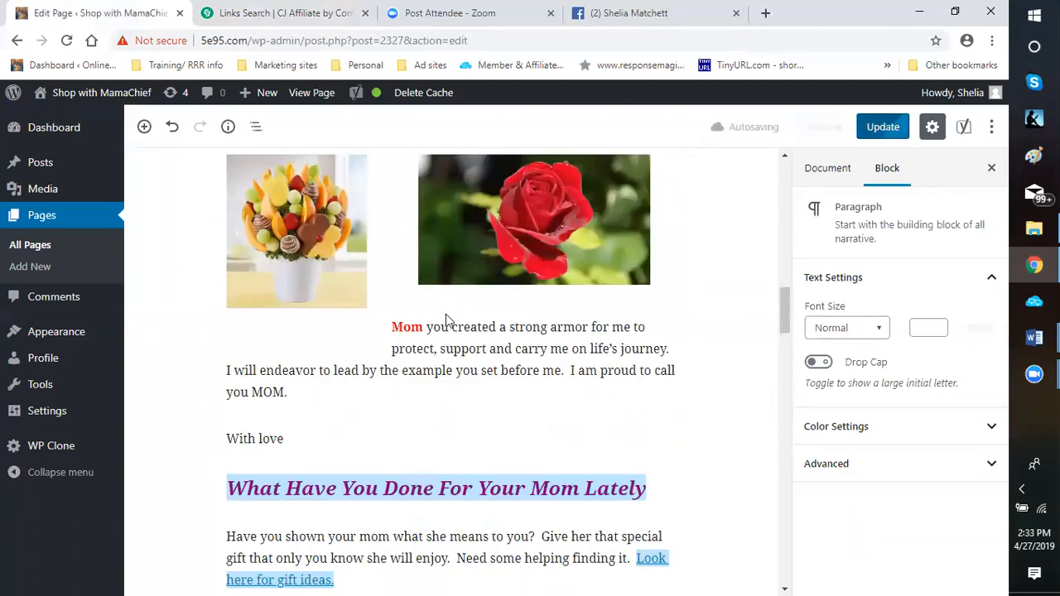
scroll(585, 265, "up", 5)
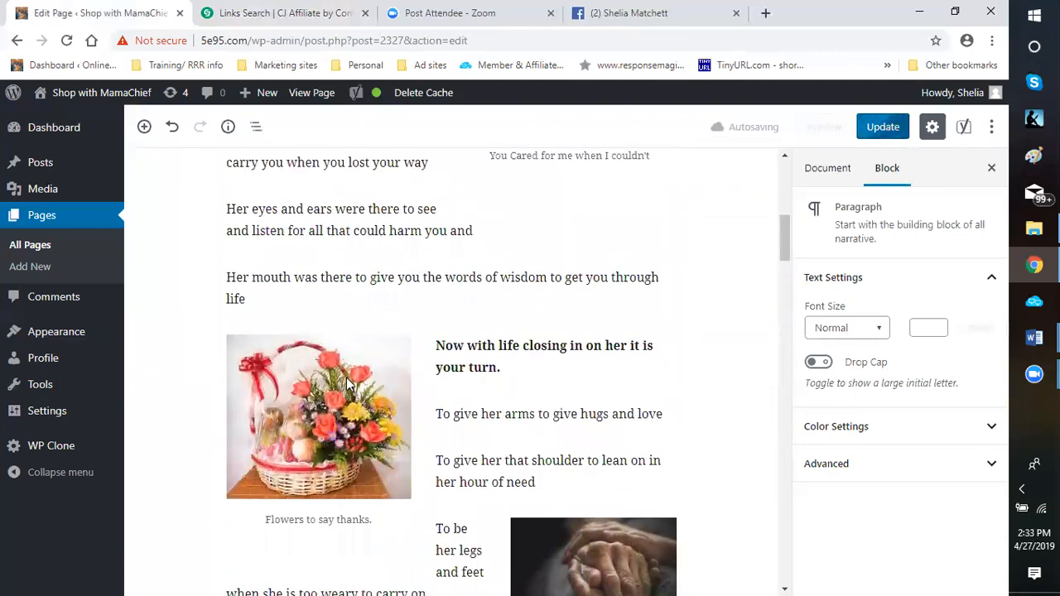
scroll(339, 398, "up", 3)
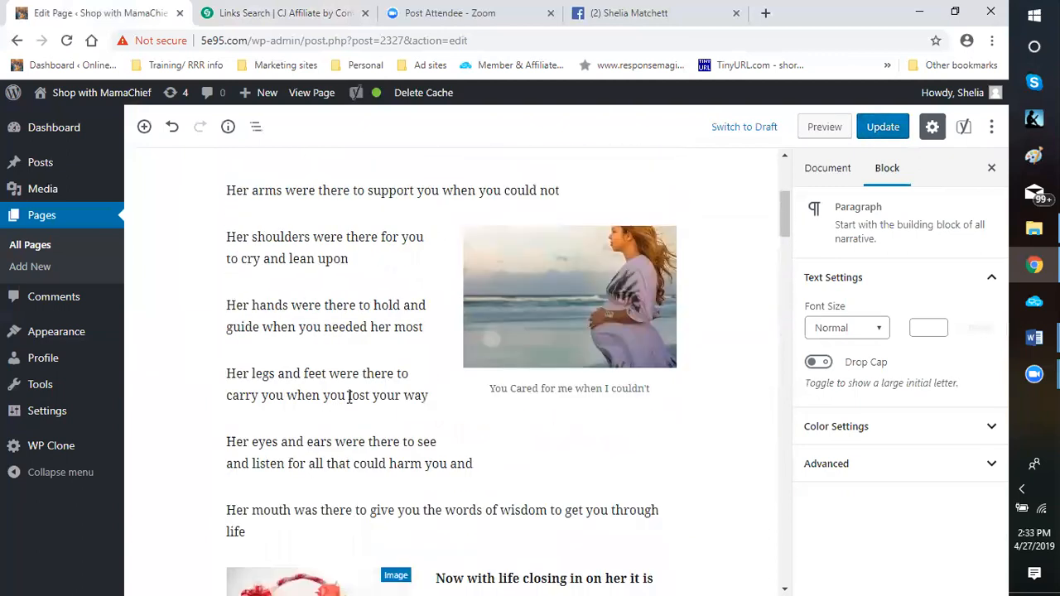
scroll(580, 364, "up", 1)
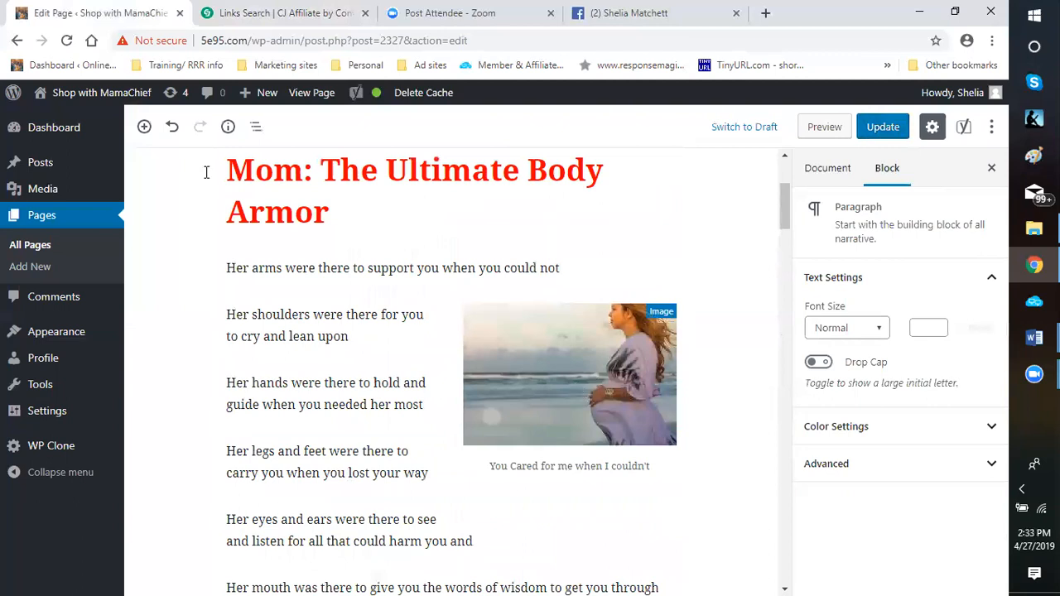
Switch to the CJ Affiliate links search and search the joined advertisers' links for the keyword "Maternity"
left_click(257, 16)
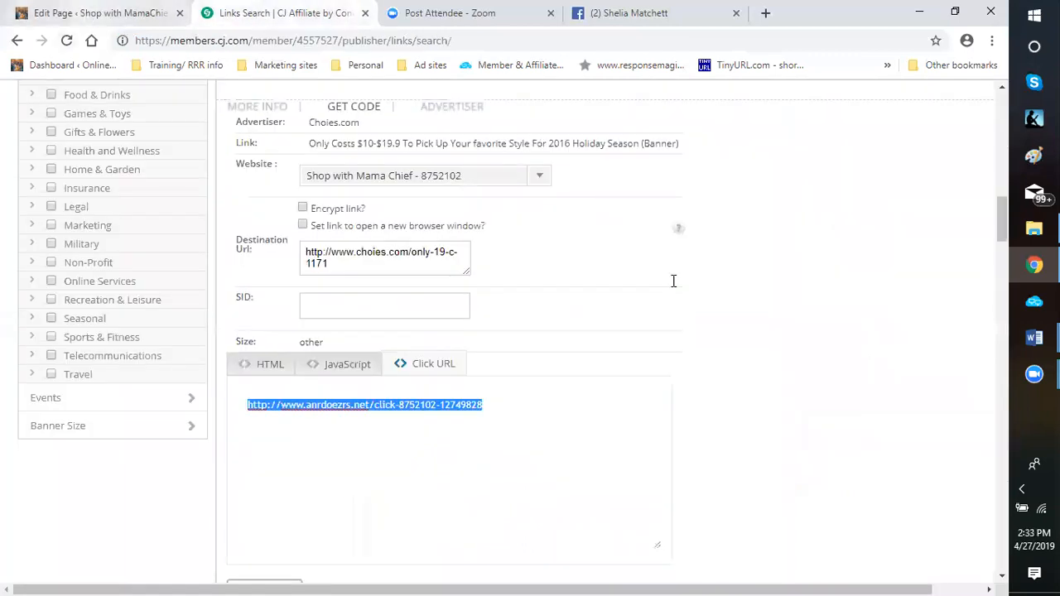
key("ctrl+shift+Tab")
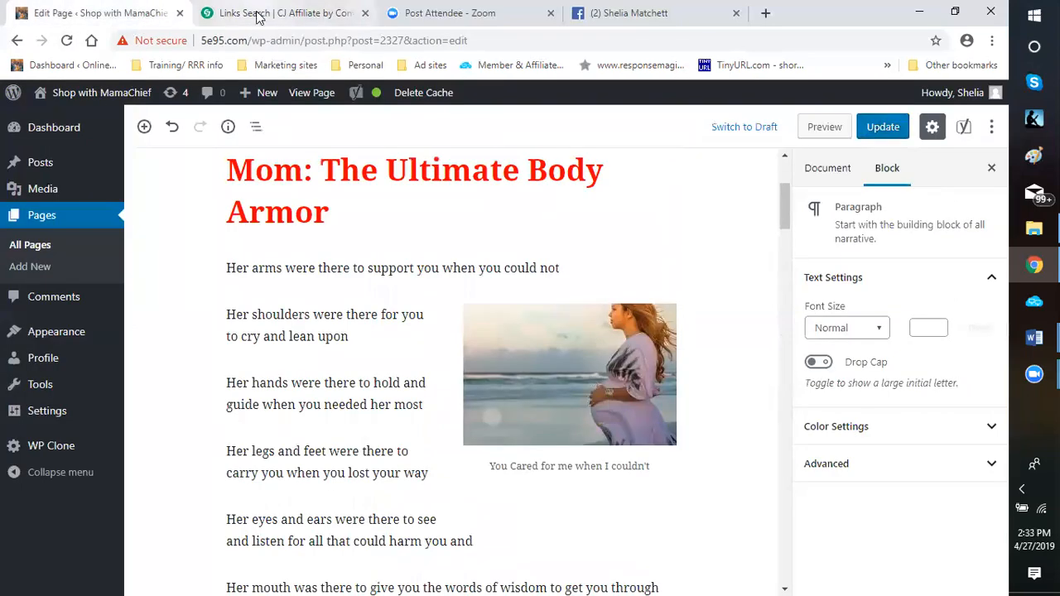
left_click(259, 17)
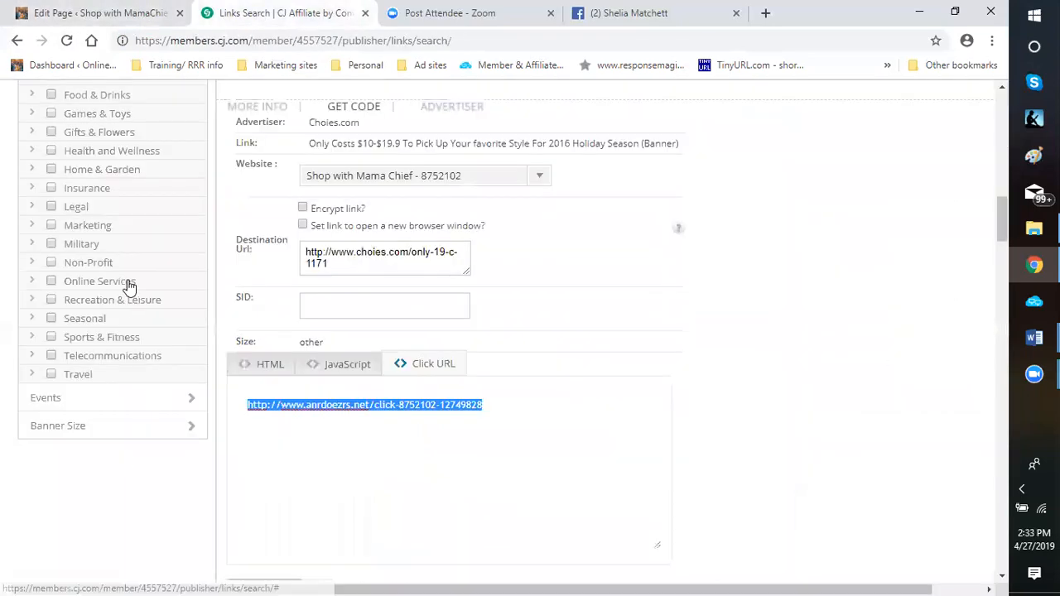
scroll(122, 319, "up", 13)
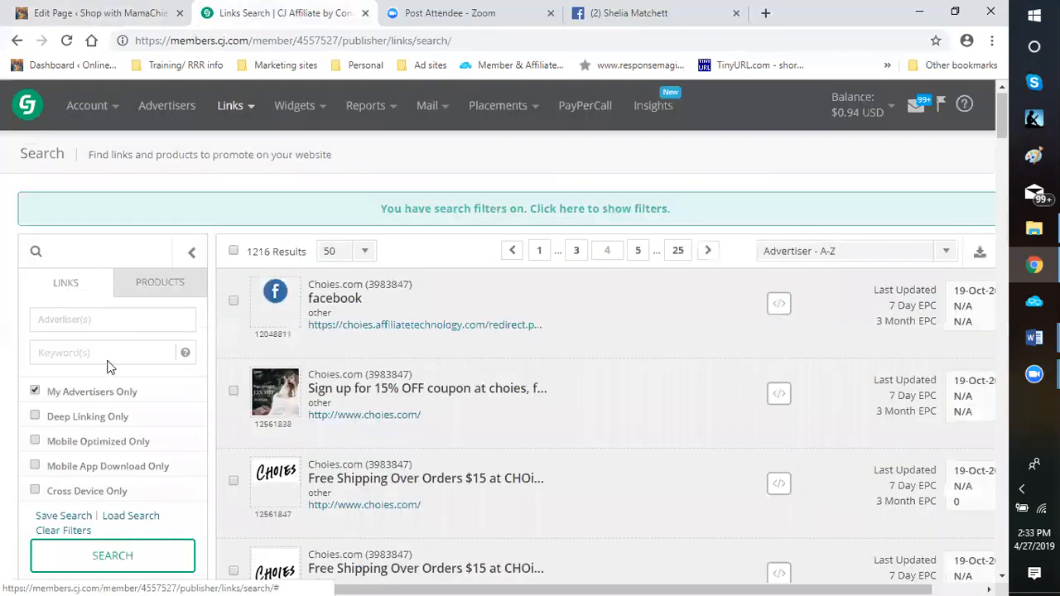
left_click(87, 353)
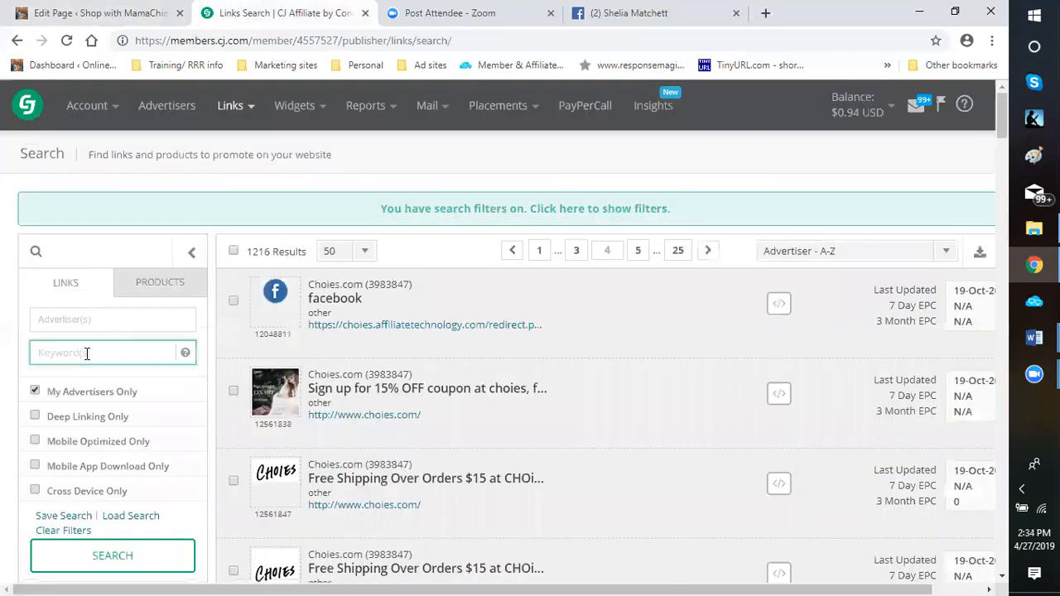
type("Maturnity")
left_click(61, 359)
key("BackSpace")
type("e")
key("ctrl+z")
key("BackSpace")
type("e")
left_click(113, 556)
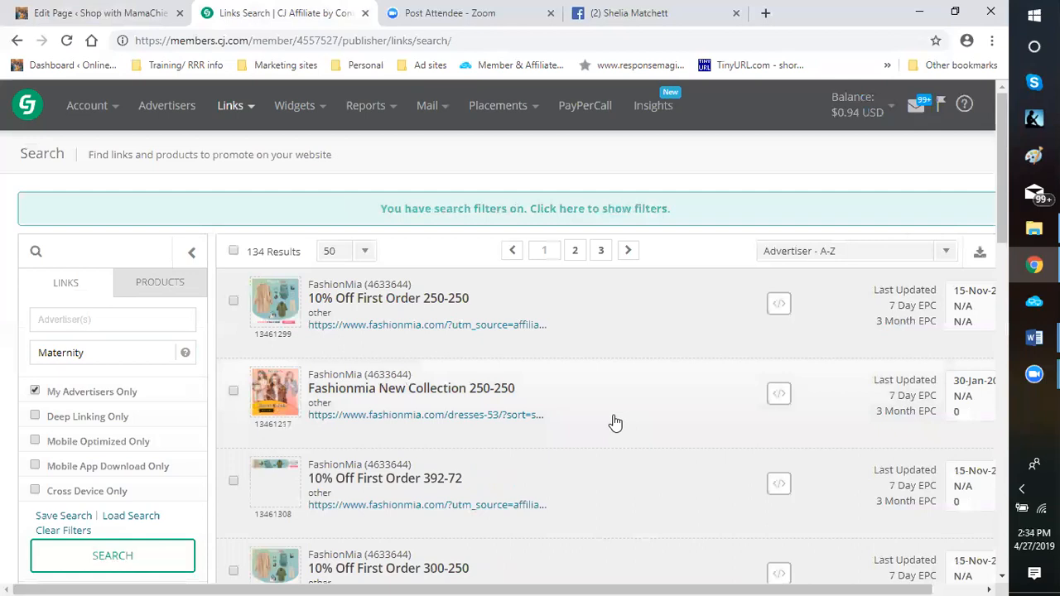
Look through the FashionMia banners in the Maternity link results for a suitable one, and continue to another page of results
scroll(611, 421, "down", 1)
scroll(607, 423, "down", 7)
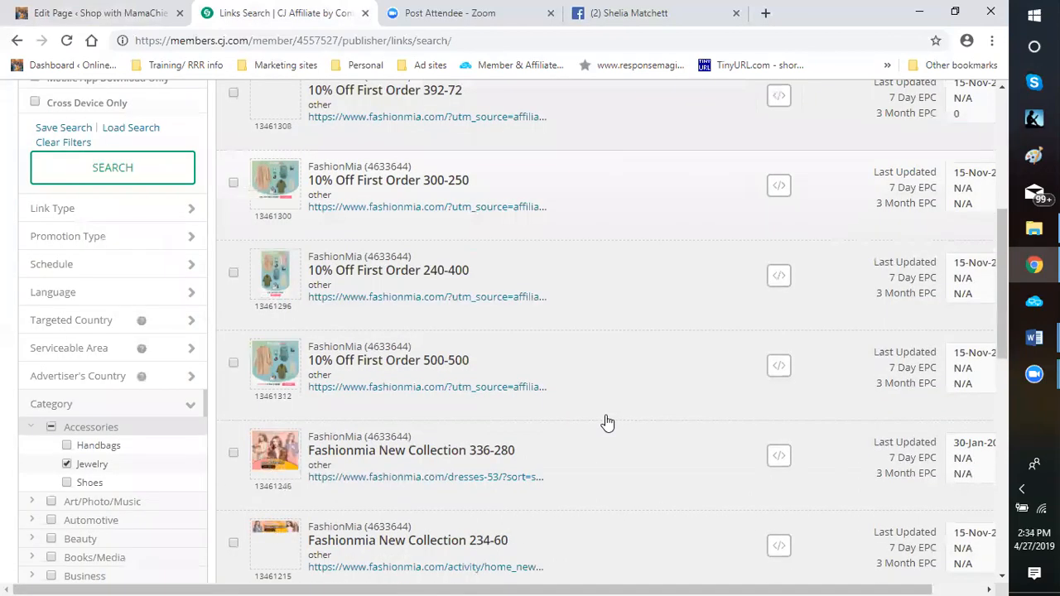
scroll(607, 422, "down", 3)
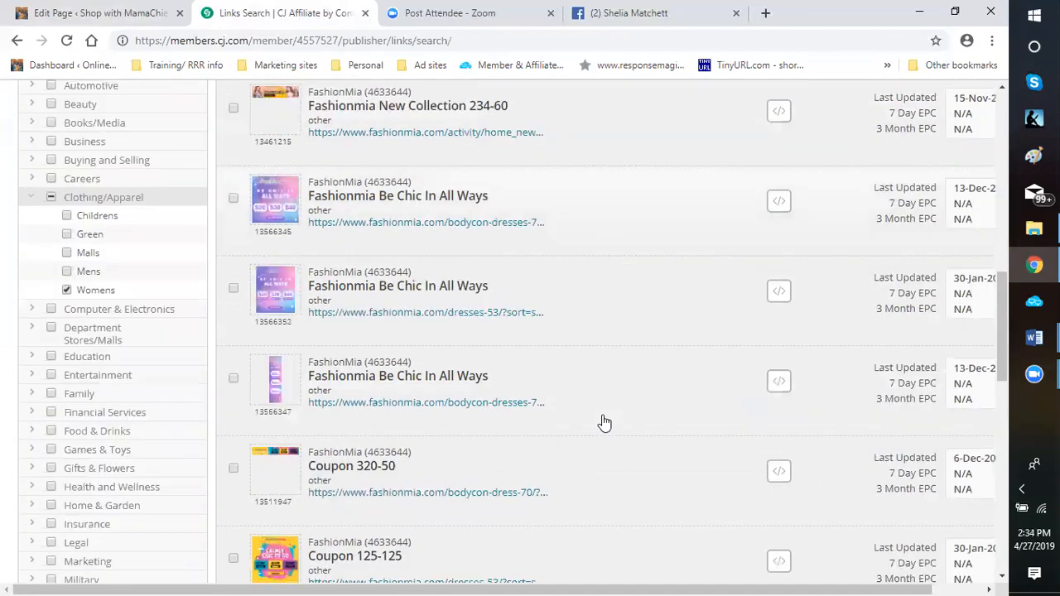
scroll(605, 423, "down", 6)
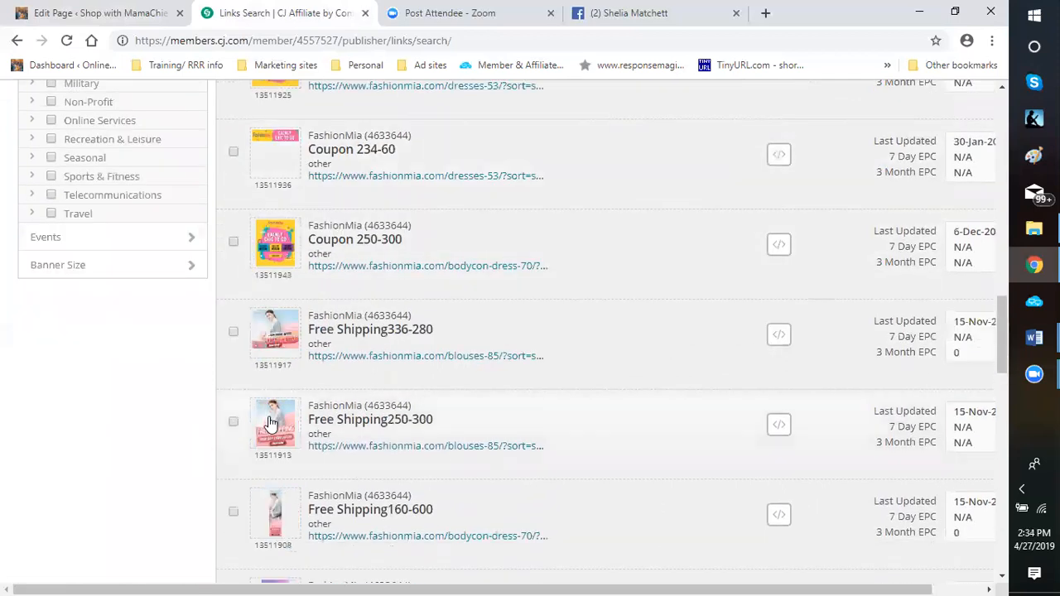
mouse_move(275, 422)
scroll(626, 418, "down", 7)
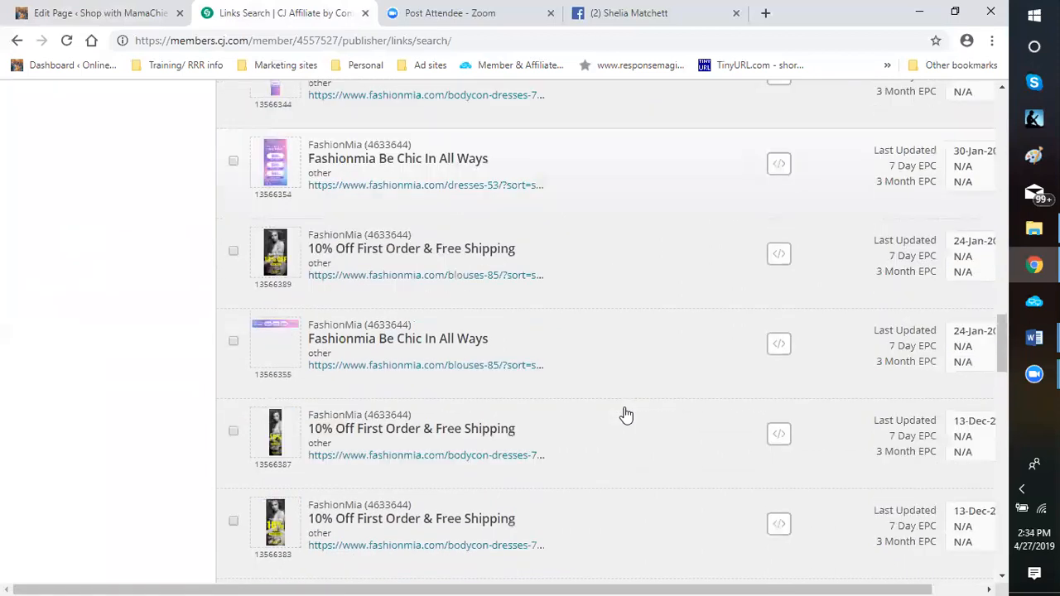
scroll(626, 416, "down", 3)
scroll(625, 415, "down", 4)
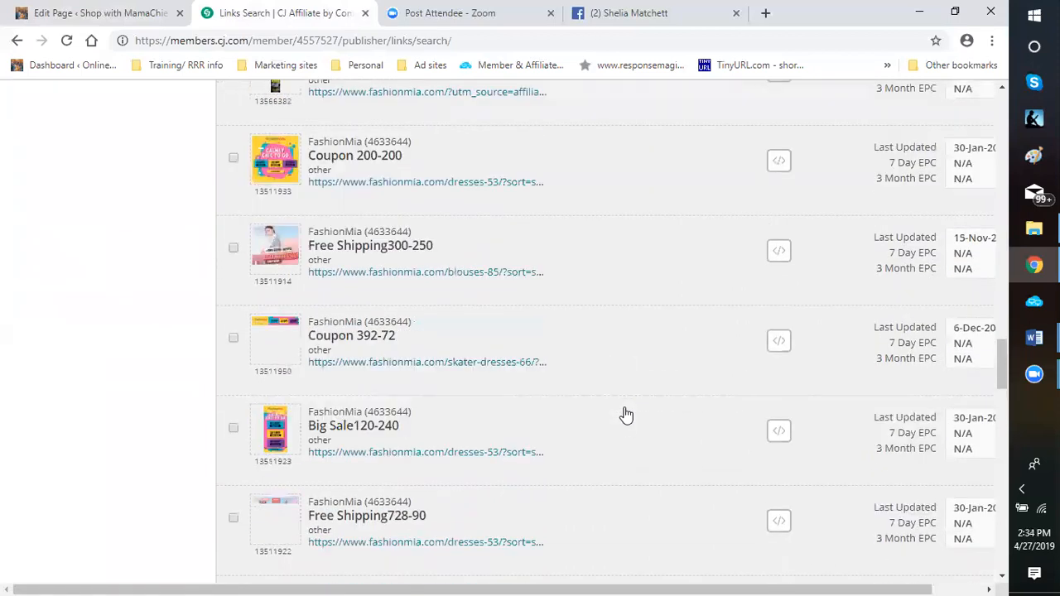
scroll(626, 415, "down", 3)
scroll(626, 415, "down", 4)
scroll(626, 415, "down", 3)
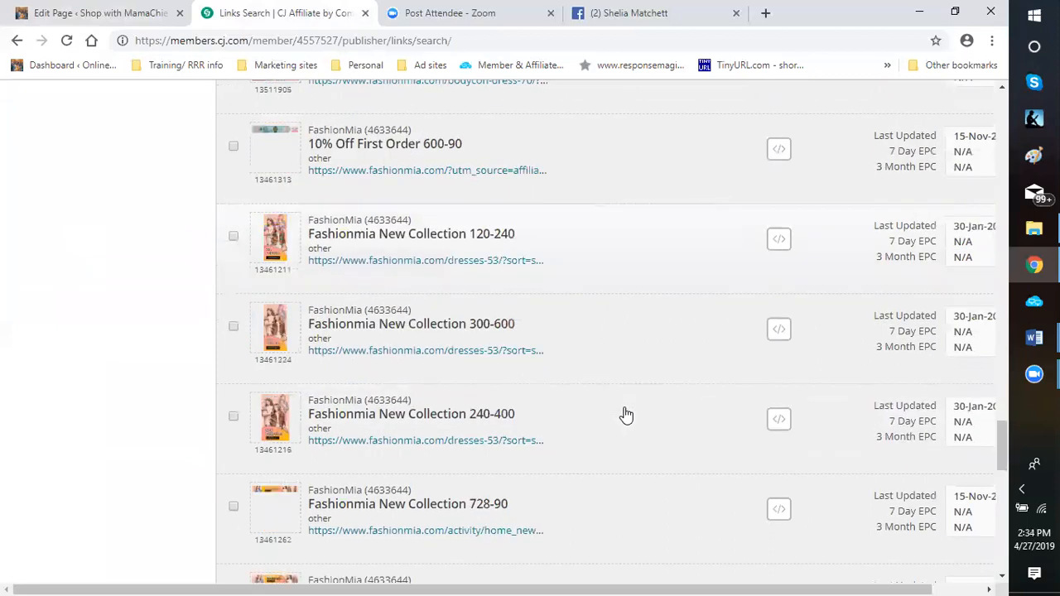
scroll(626, 415, "down", 4)
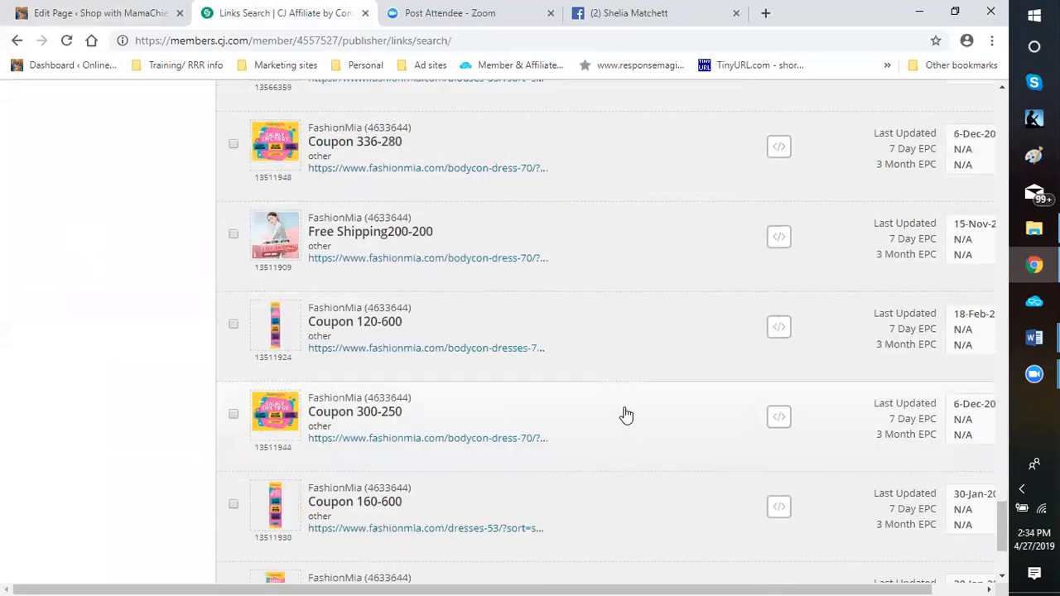
scroll(626, 414, "down", 3)
left_click(593, 487)
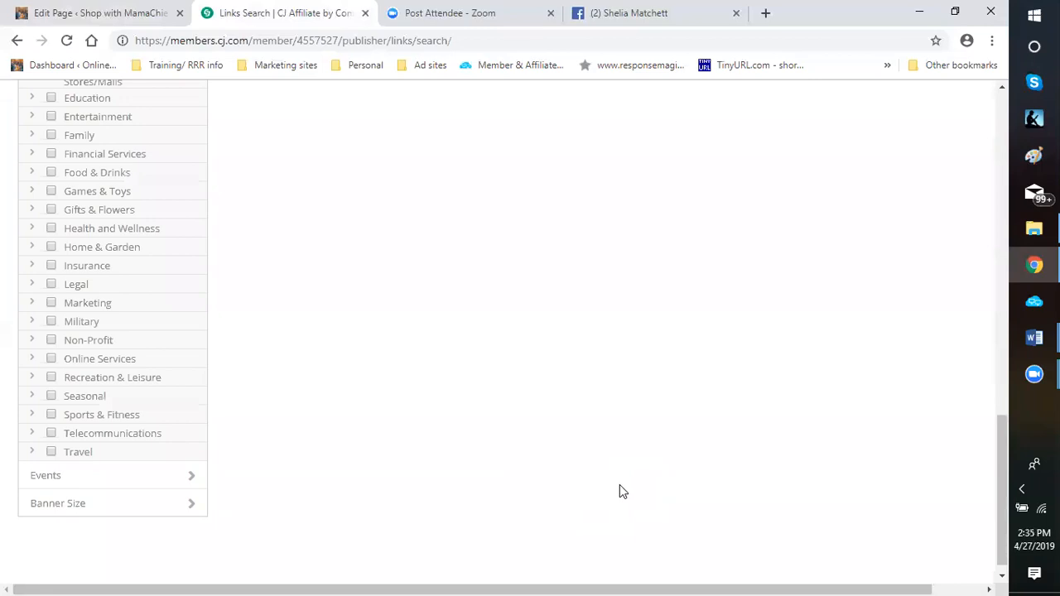
Clear the Clothing/Apparel and Jewelry category filters of the links search
scroll(480, 399, "up", 5)
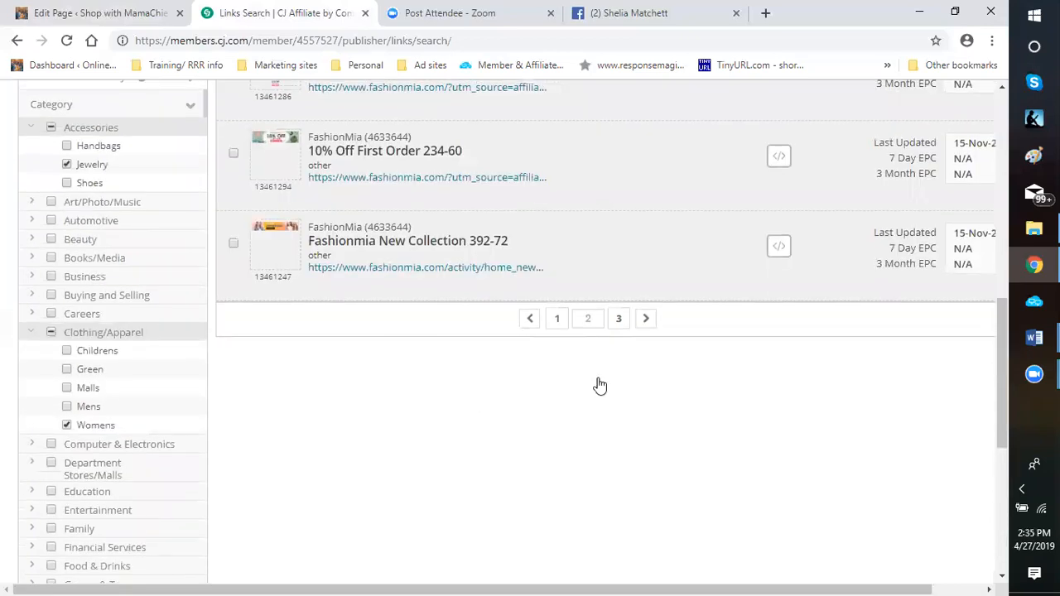
scroll(599, 384, "up", 6)
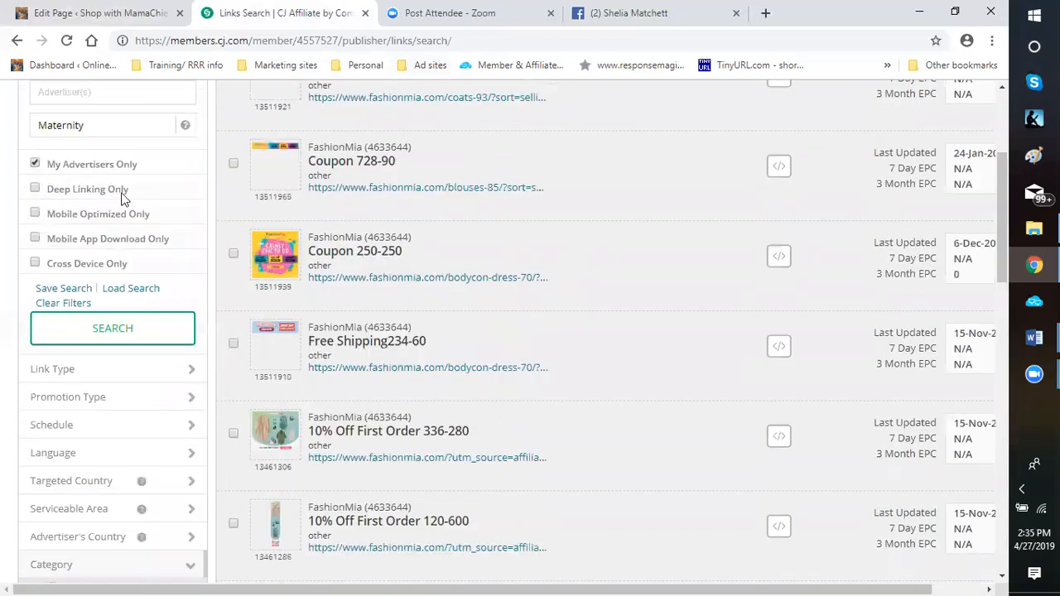
scroll(93, 404, "up", 3)
scroll(111, 447, "down", 15)
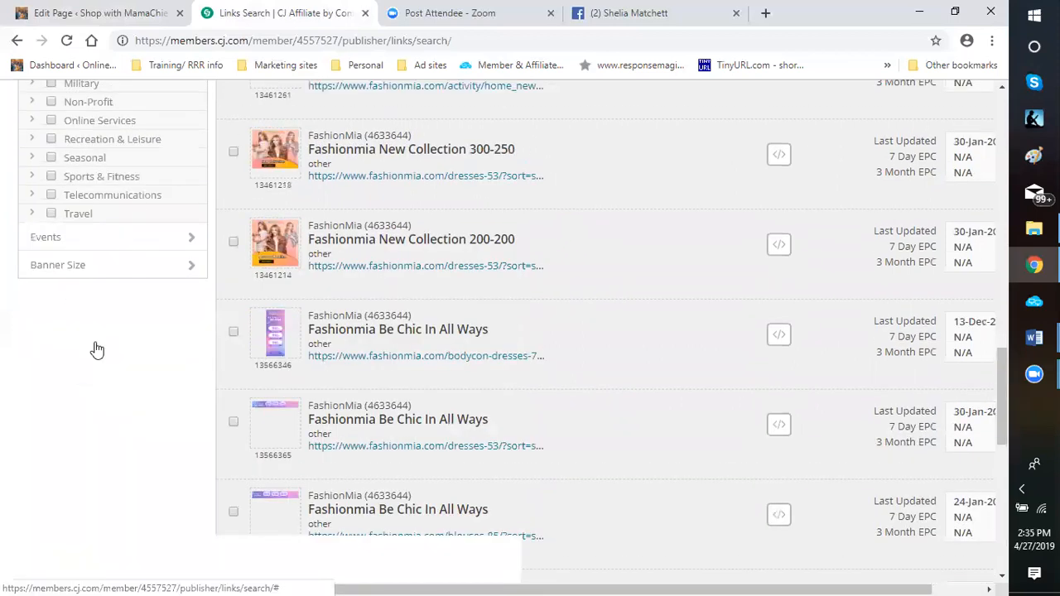
scroll(94, 350, "up", 6)
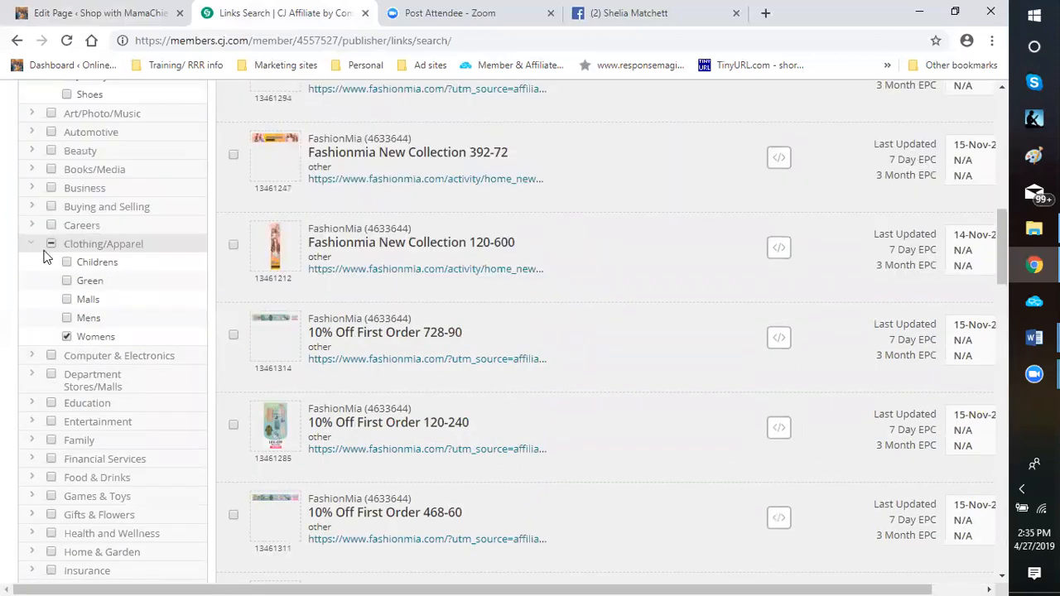
left_click(50, 245)
left_click(51, 246)
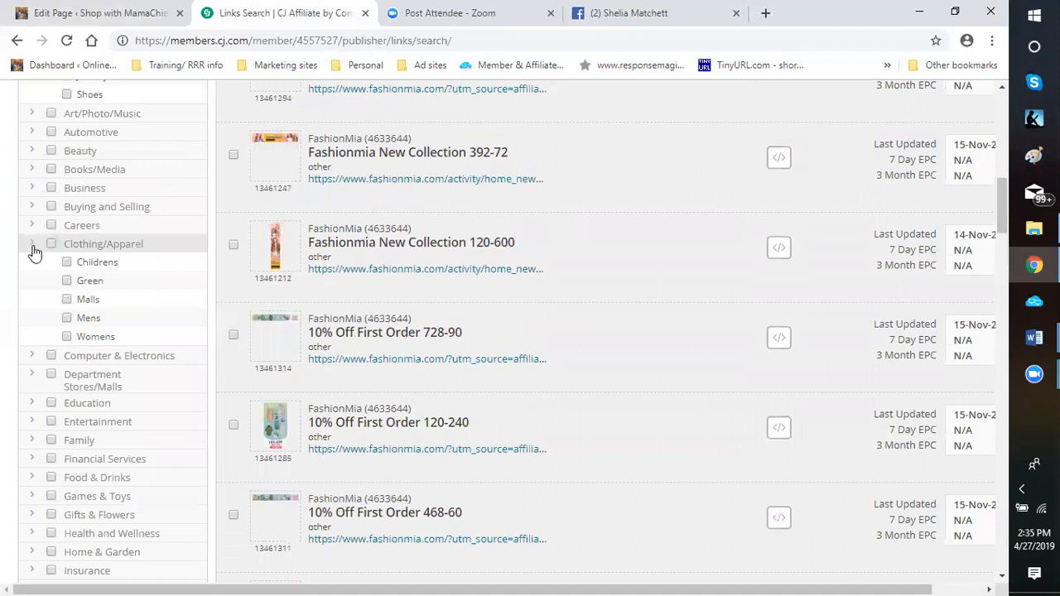
scroll(33, 249, "up", 5)
left_click(66, 466)
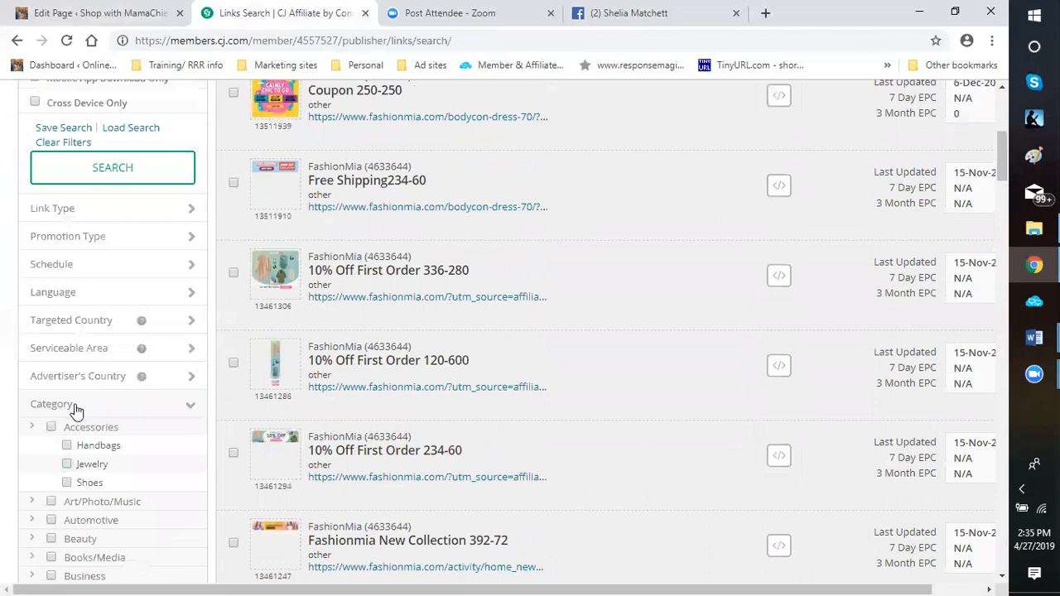
Replace the links search keyword with "flowers" and run the search
scroll(73, 248, "up", 4)
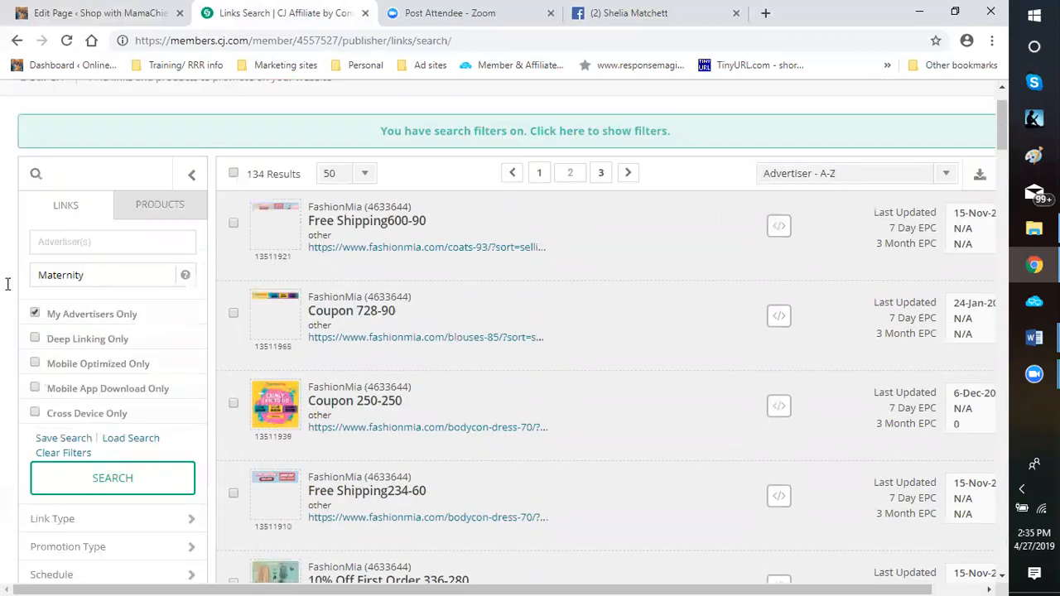
double_click(71, 286)
type("f")
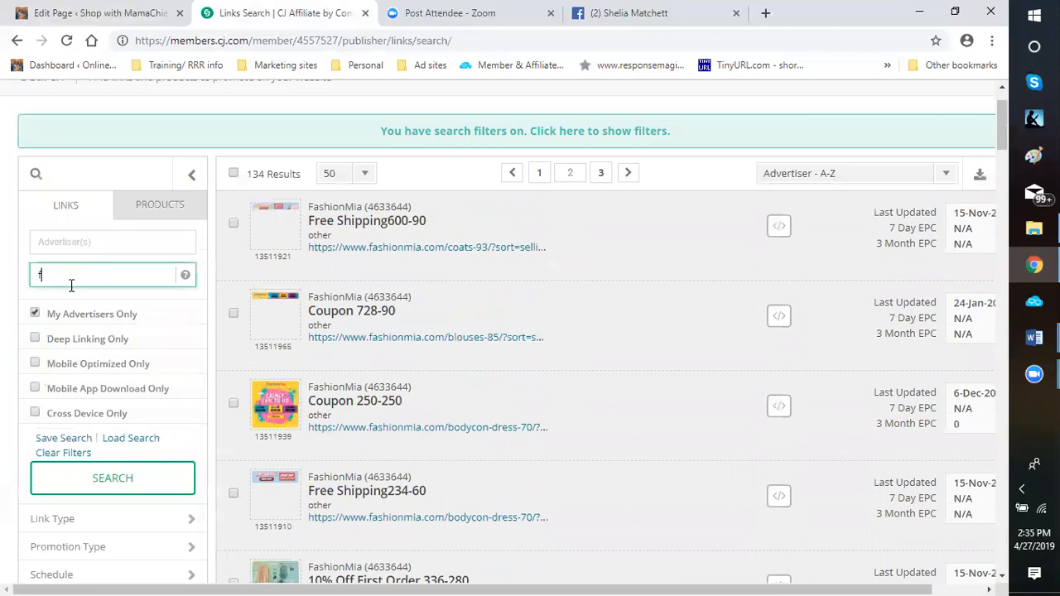
type("lowers")
key("Return")
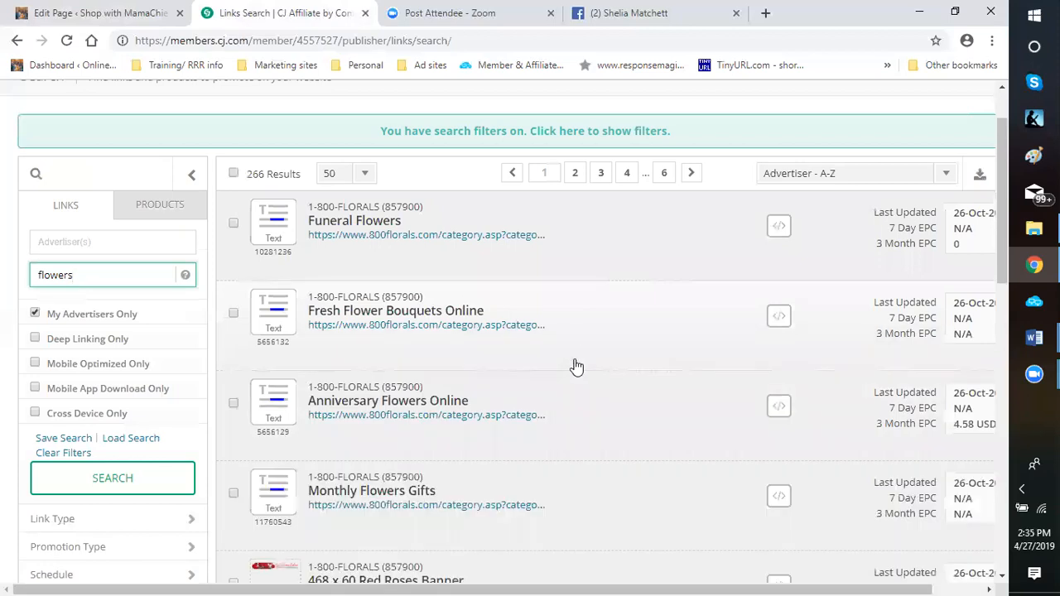
Get the code for the 1-800-FLORALS "468 x 60 Red Roses Banner" and copy its Click URL
scroll(598, 414, "down", 2)
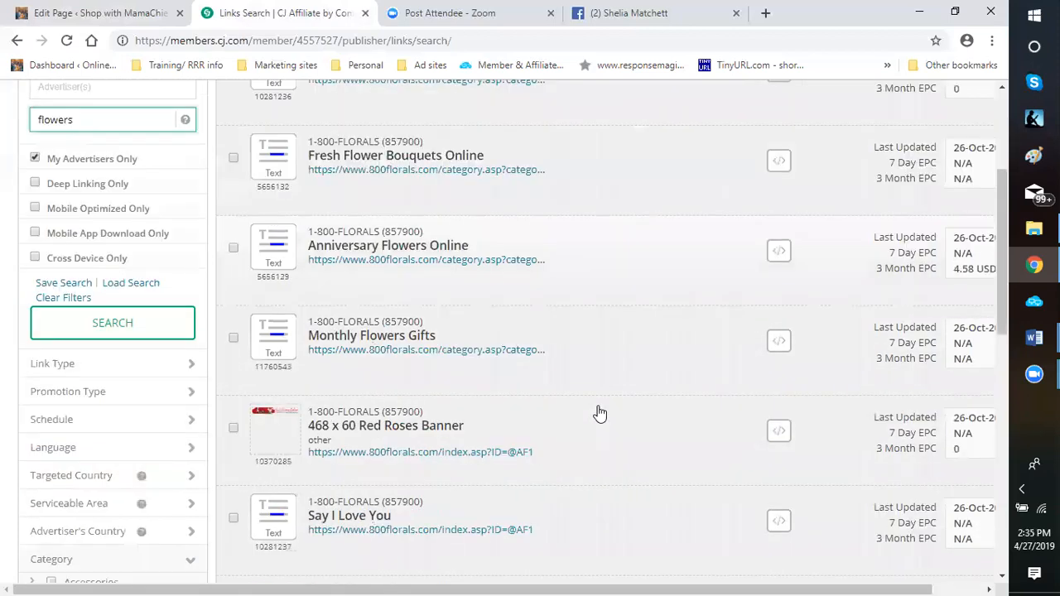
scroll(313, 300, "down", 2)
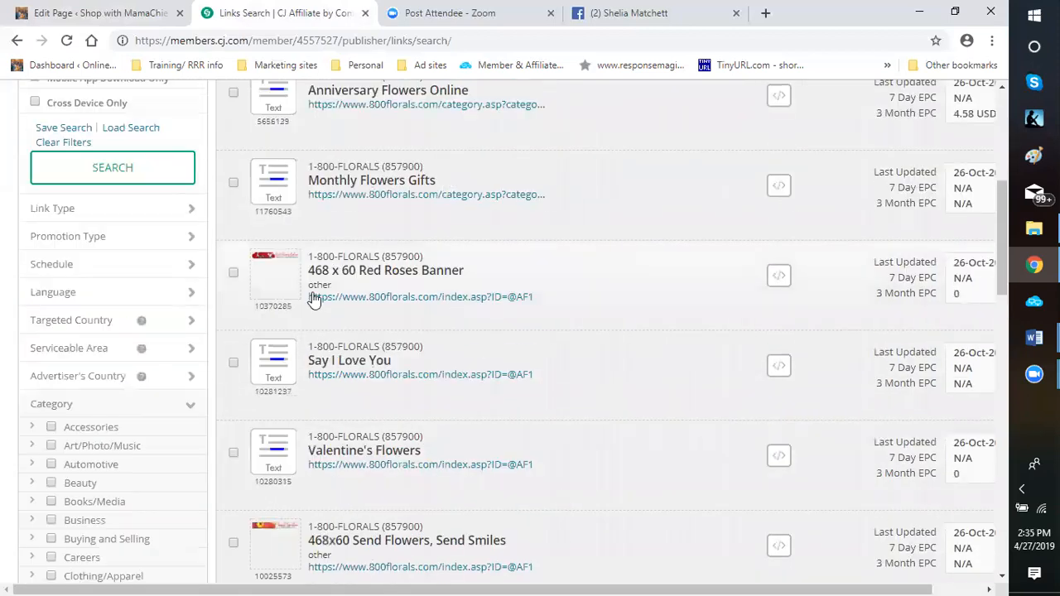
left_click(778, 279)
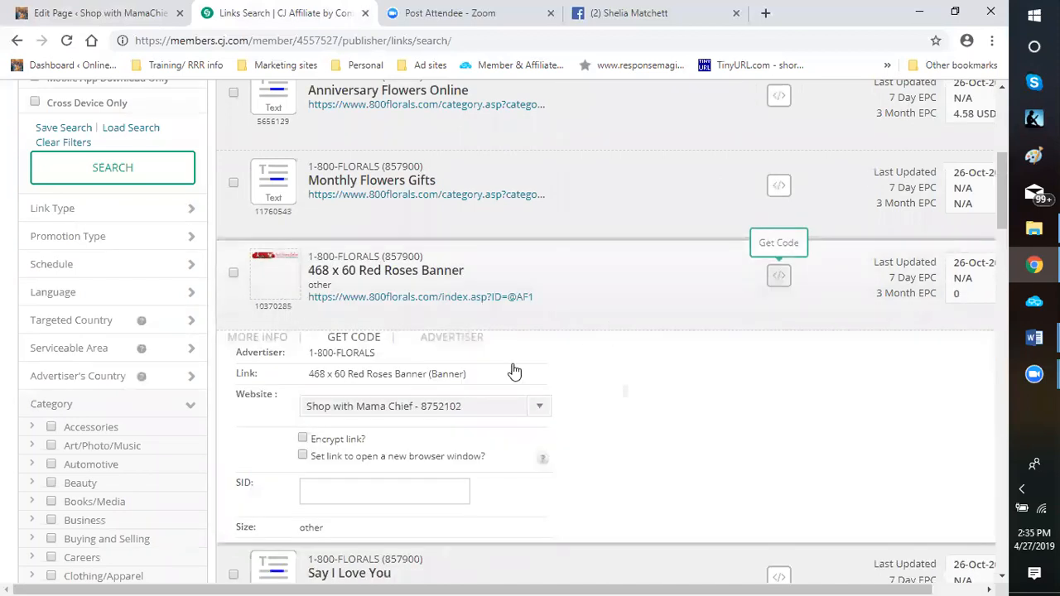
scroll(461, 328, "down", 2)
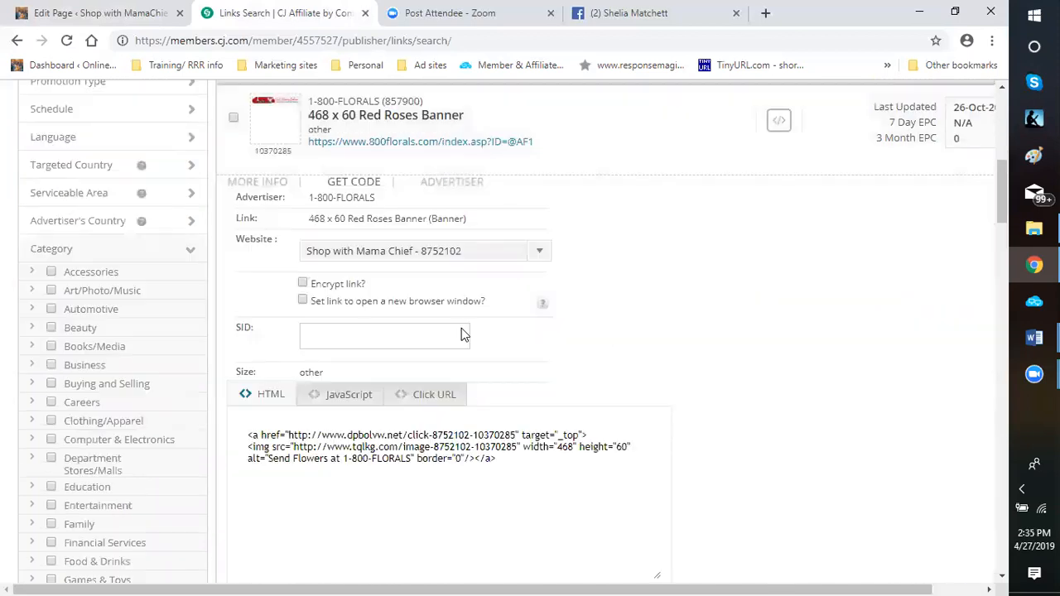
left_click(433, 395)
left_click_drag(475, 437, 248, 436)
right_click(248, 437)
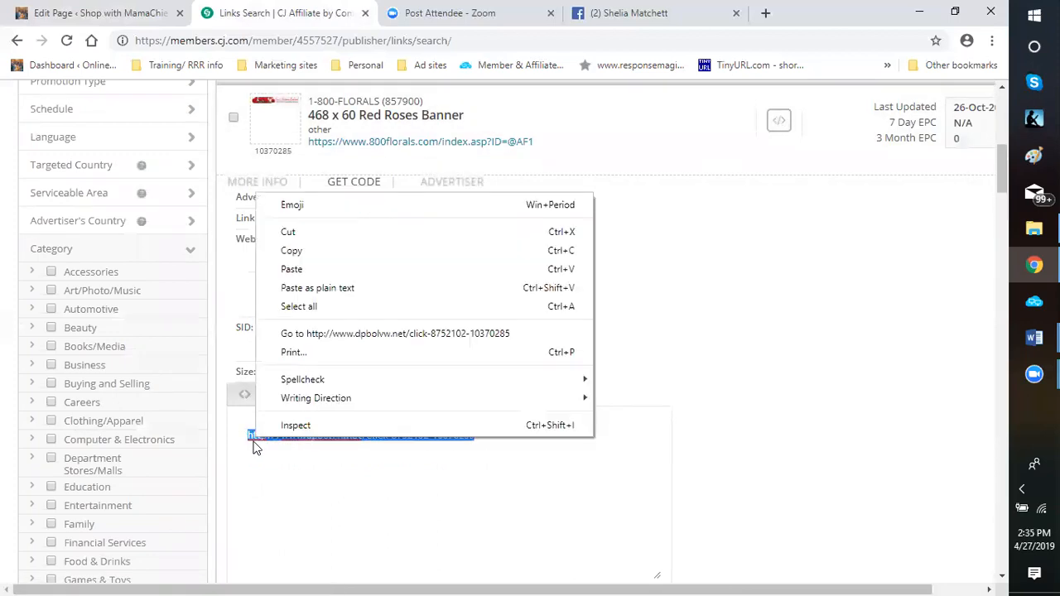
left_click(290, 251)
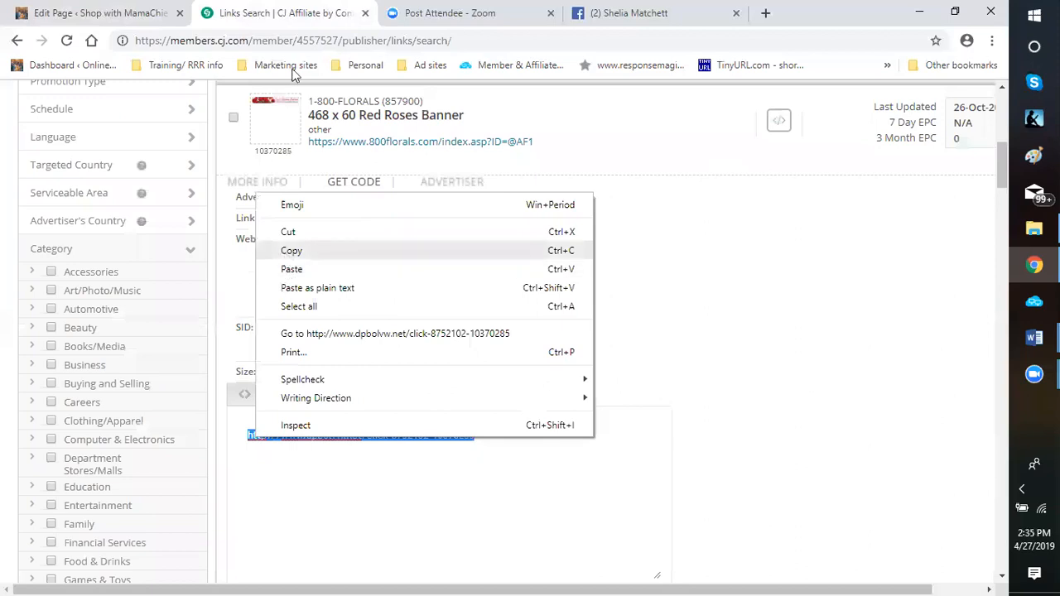
Switch to the WordPress page editor and give the red rose image the alt text "Roses"
left_click(77, 16)
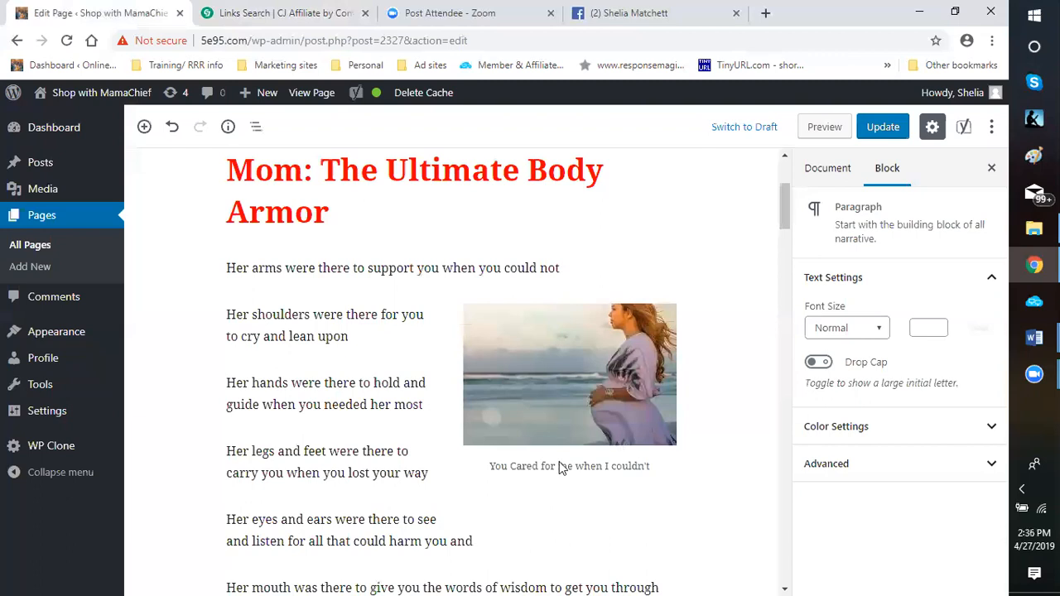
scroll(561, 468, "down", 10)
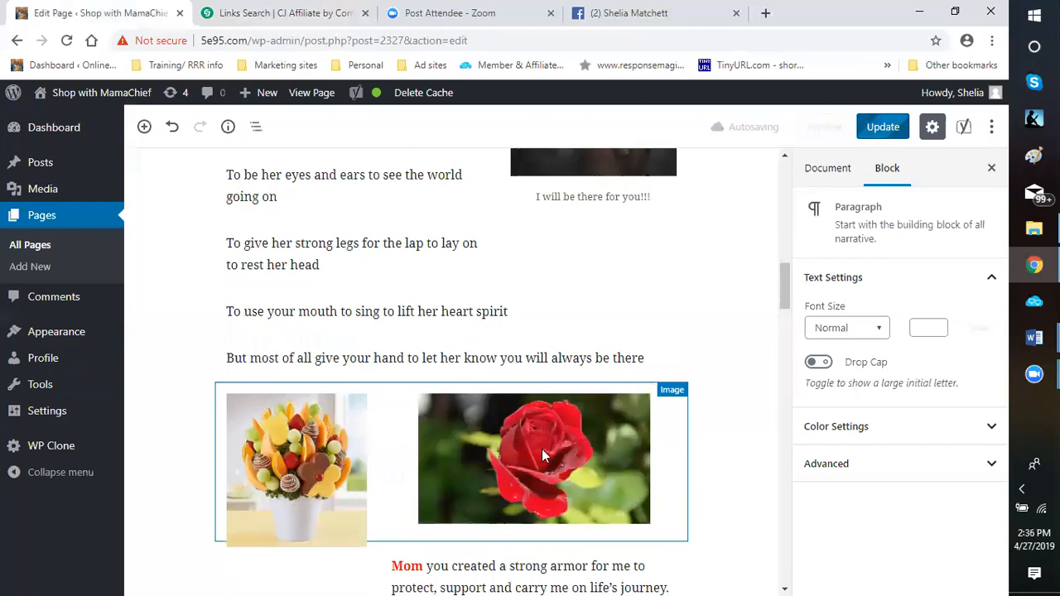
left_click(540, 451)
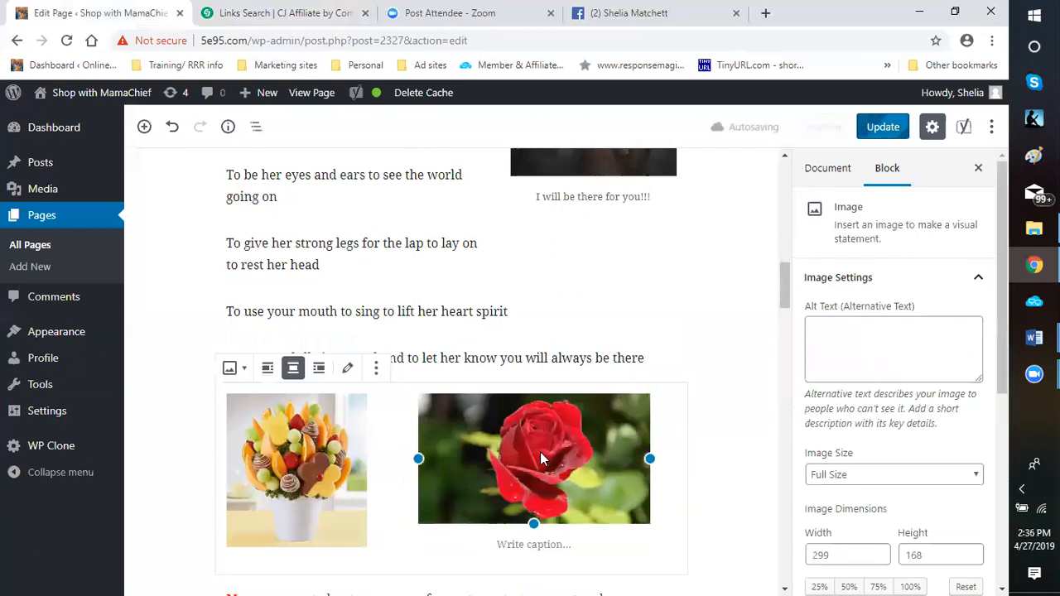
left_click(844, 334)
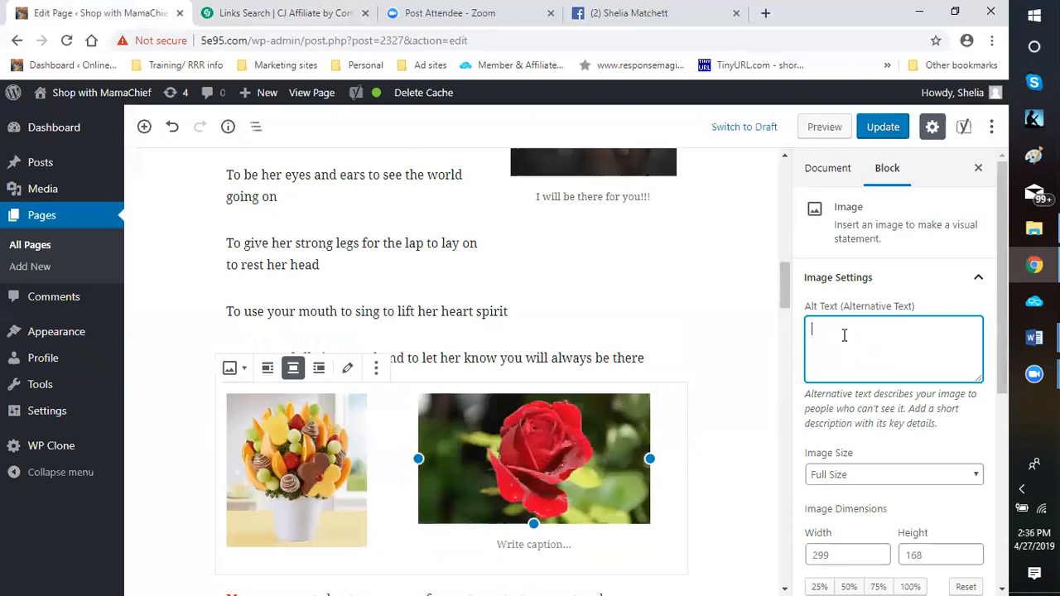
type("Roses")
Replace the custom link URL of the red rose image with the copied 1-800-FLORALS click URL
scroll(867, 490, "down", 3)
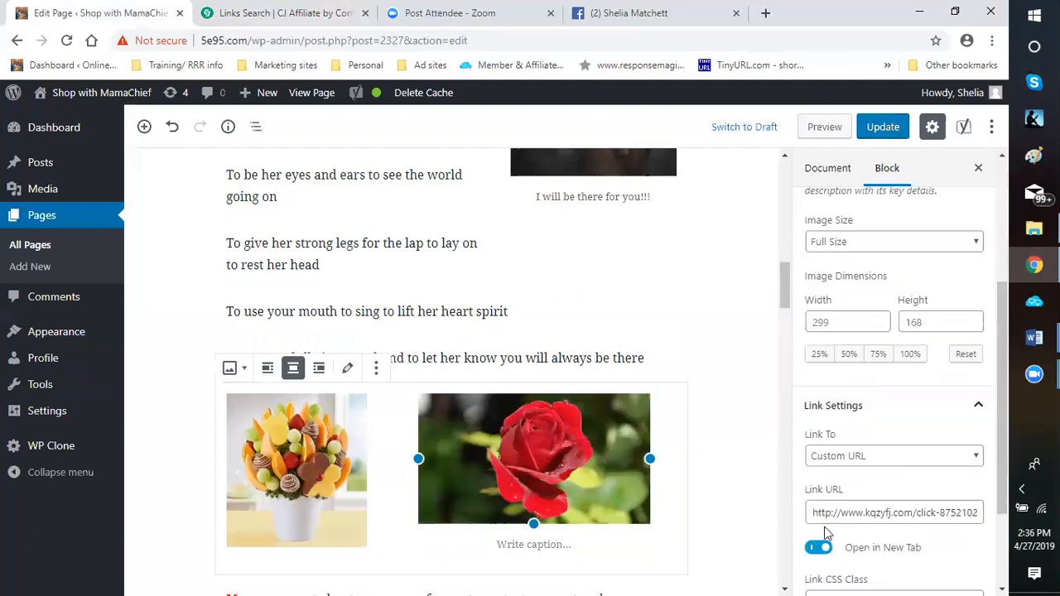
left_click_drag(811, 514, 996, 531)
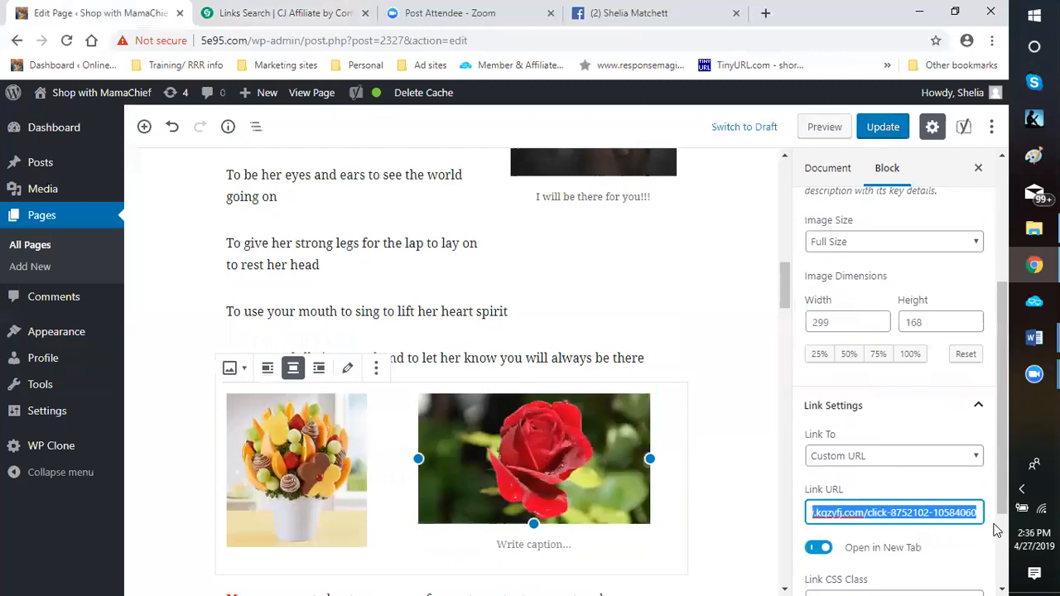
right_click(921, 512)
left_click(714, 343)
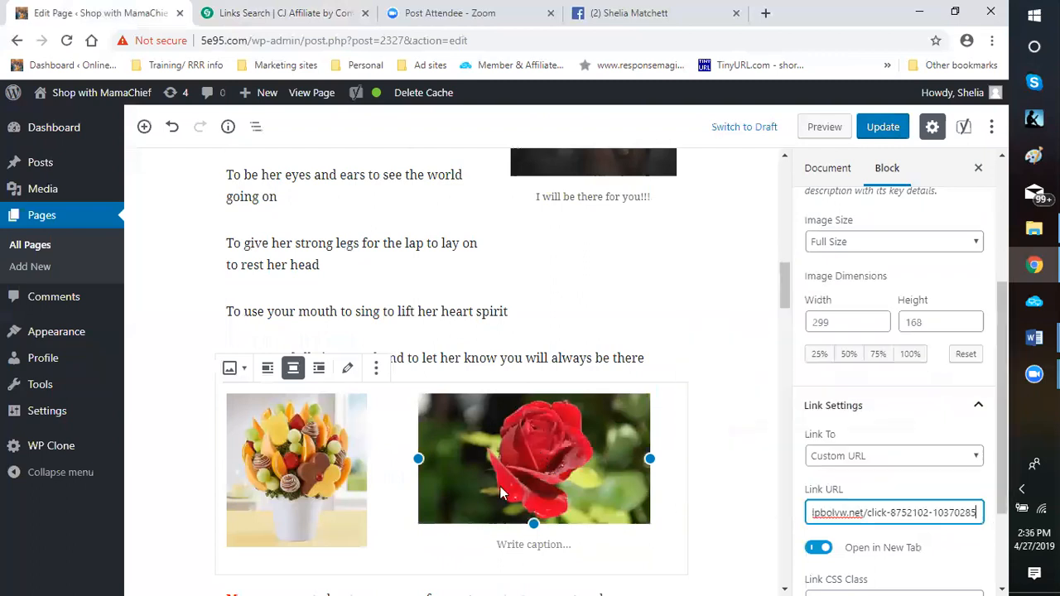
Add the caption Roses say "I Love You" below the red rose image
left_click(503, 547)
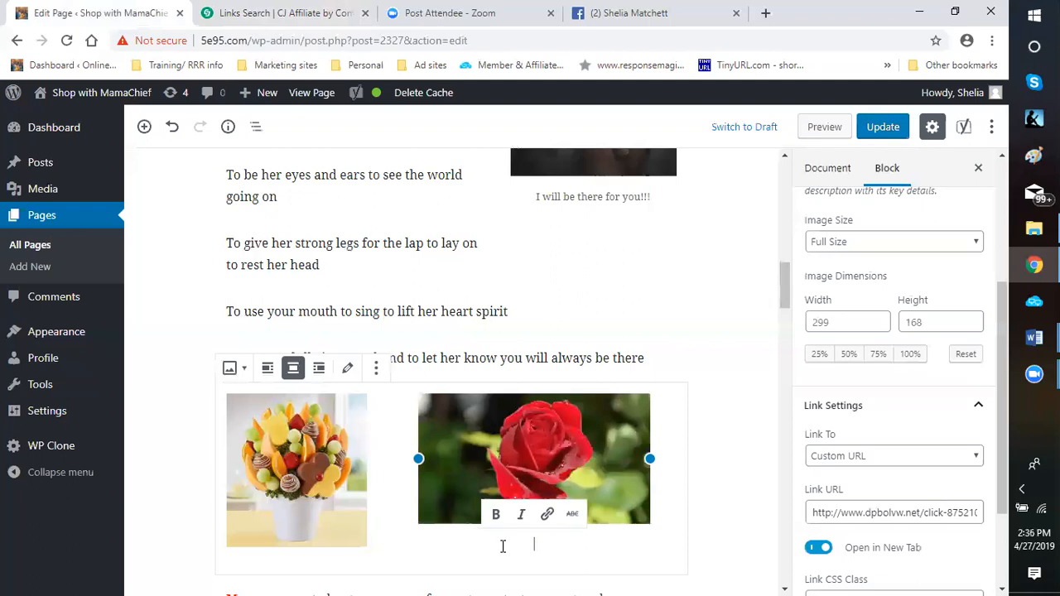
type("Roses")
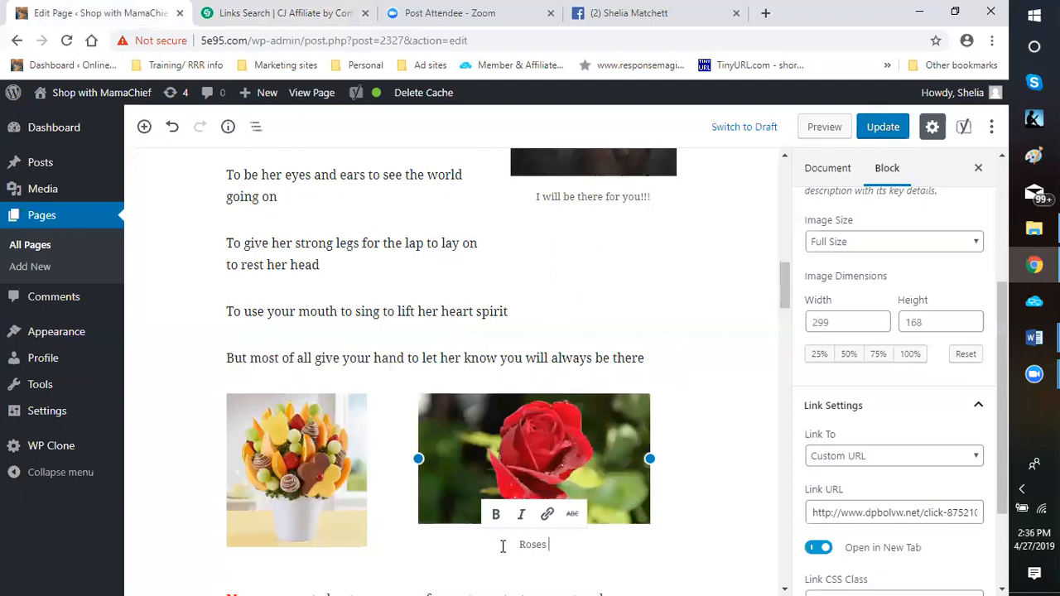
type(" say")
type(" '")
type("I")
type(" Love You\"")
Link the whole rose caption to the copied 1-800-FLORALS click URL and set it to open in a new tab
left_click(487, 545, "shift")
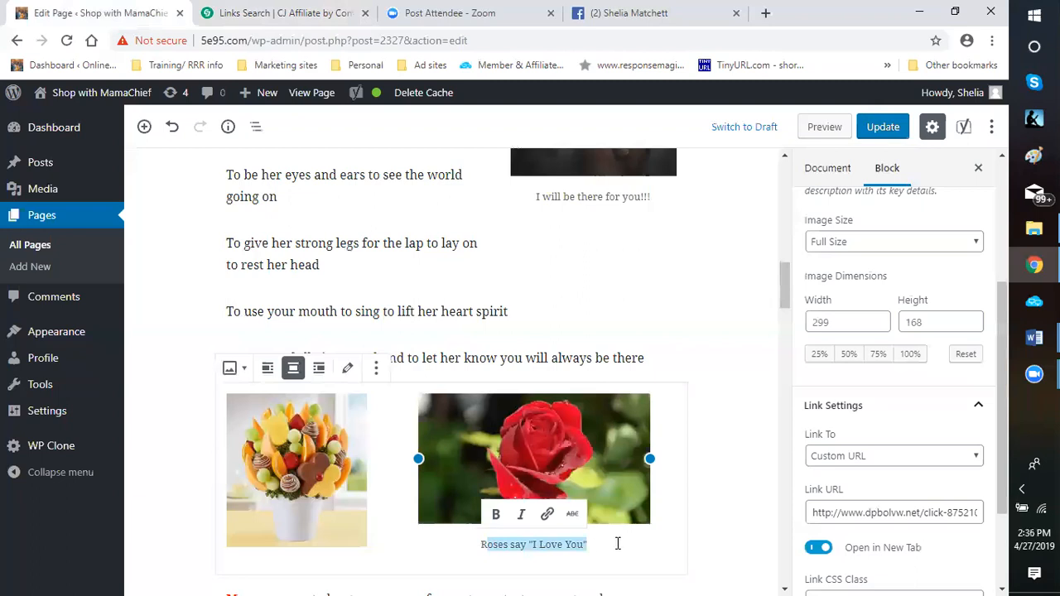
left_click(477, 550)
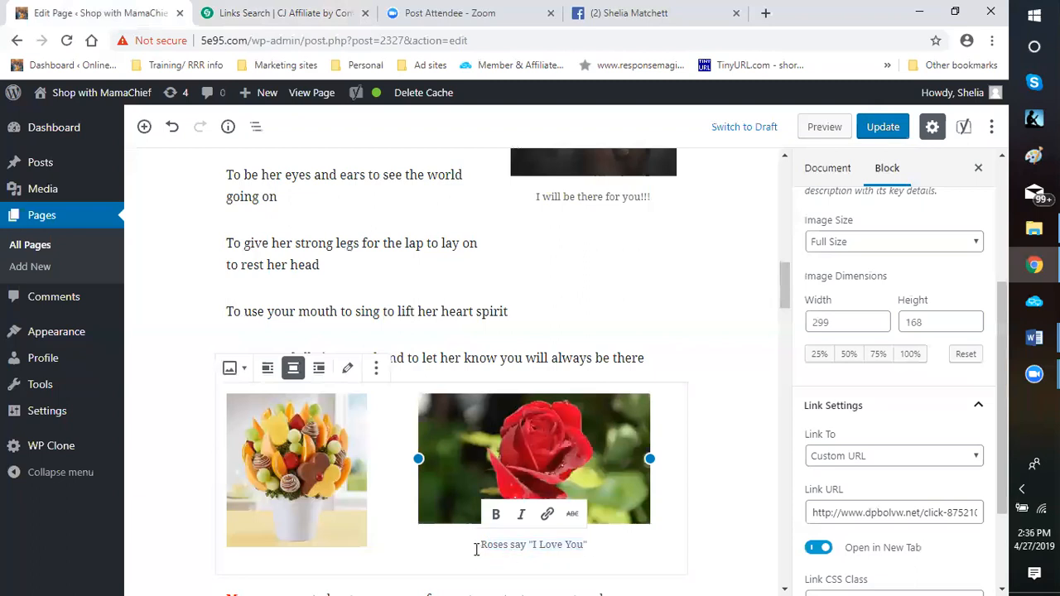
triple_click(593, 548)
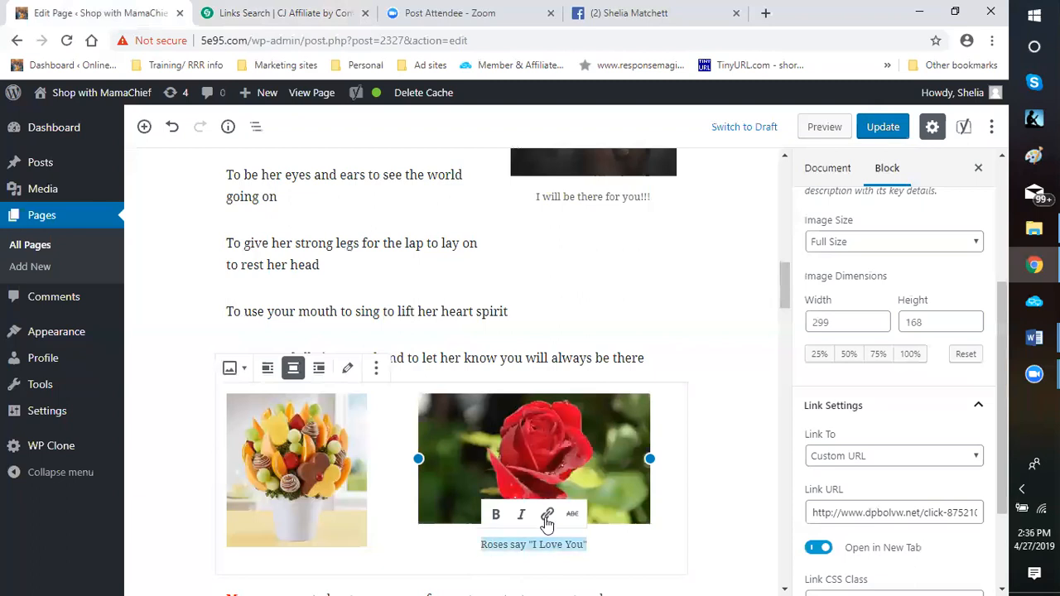
left_click(546, 515)
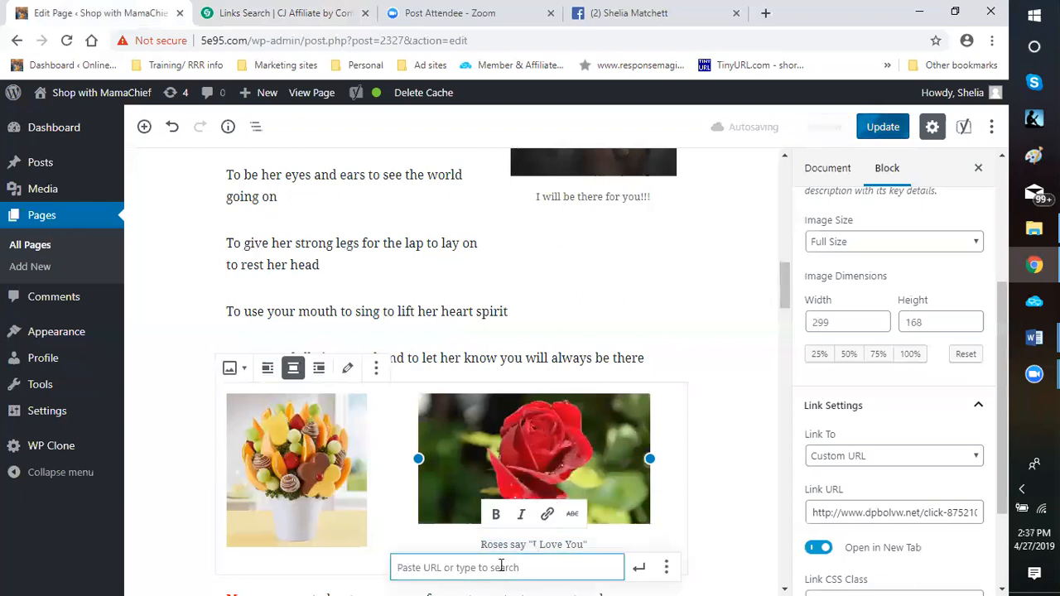
right_click(501, 569)
left_click(539, 459)
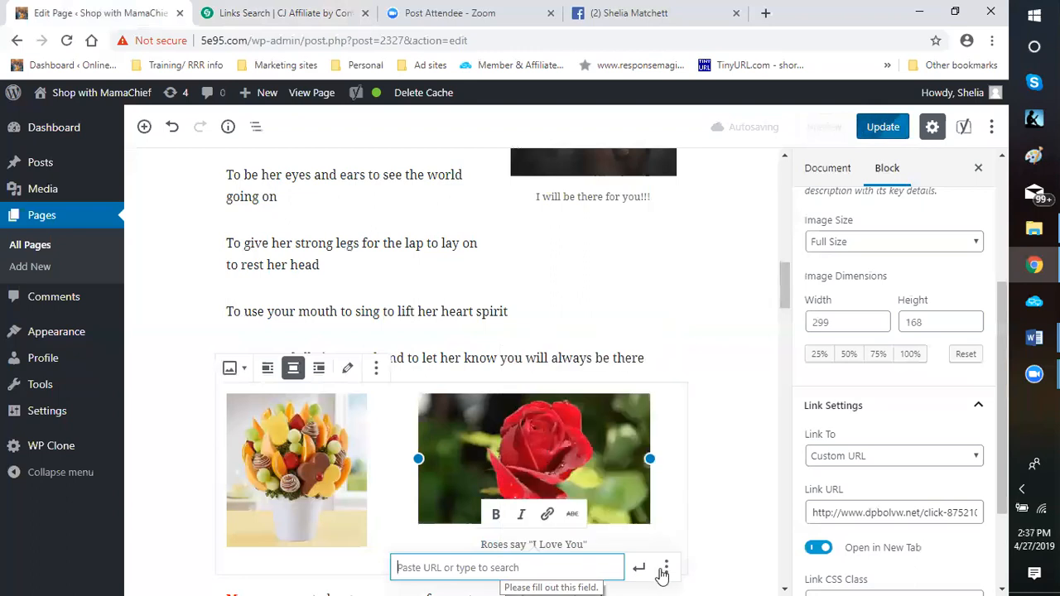
left_click(667, 568)
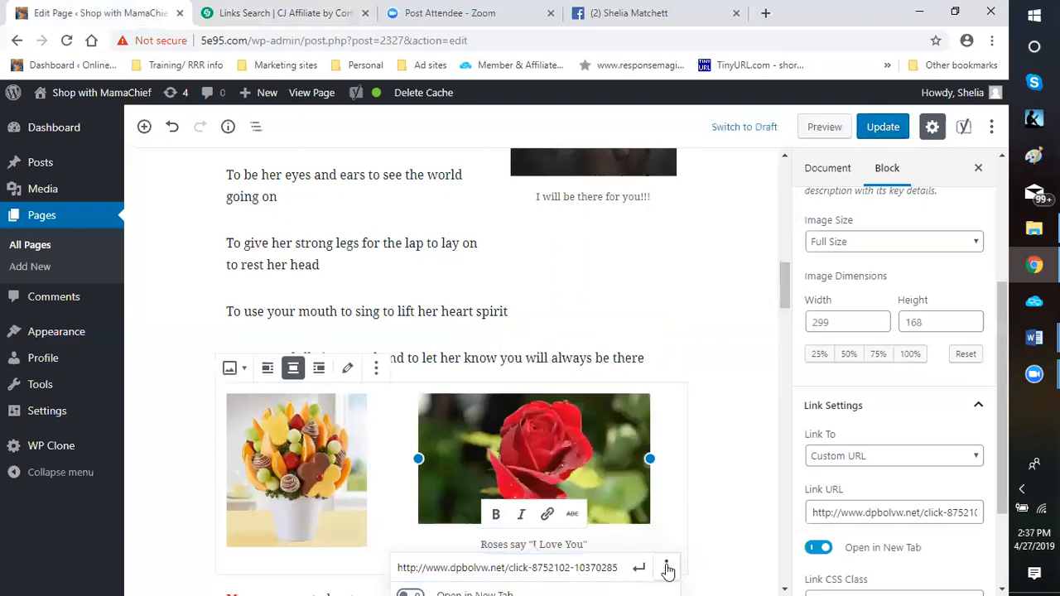
scroll(718, 474, "down", 3)
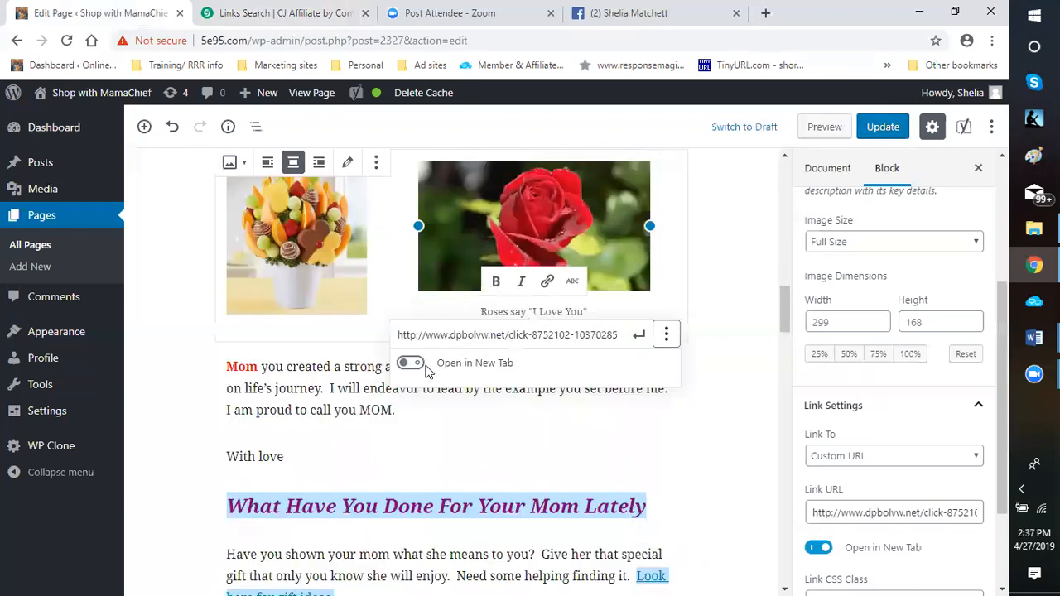
left_click(411, 364)
key("shift+Tab")
key("Return")
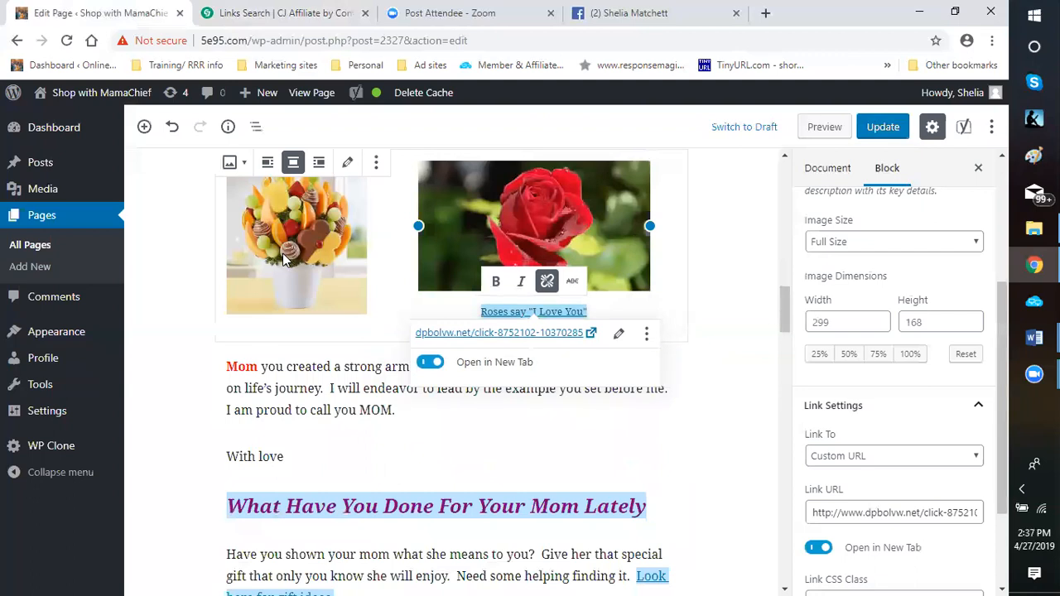
Switch to the CJ Affiliate links search, collapse the Red Roses Banner details and look through the flowers results for a fruit bouquet link
left_click(321, 236)
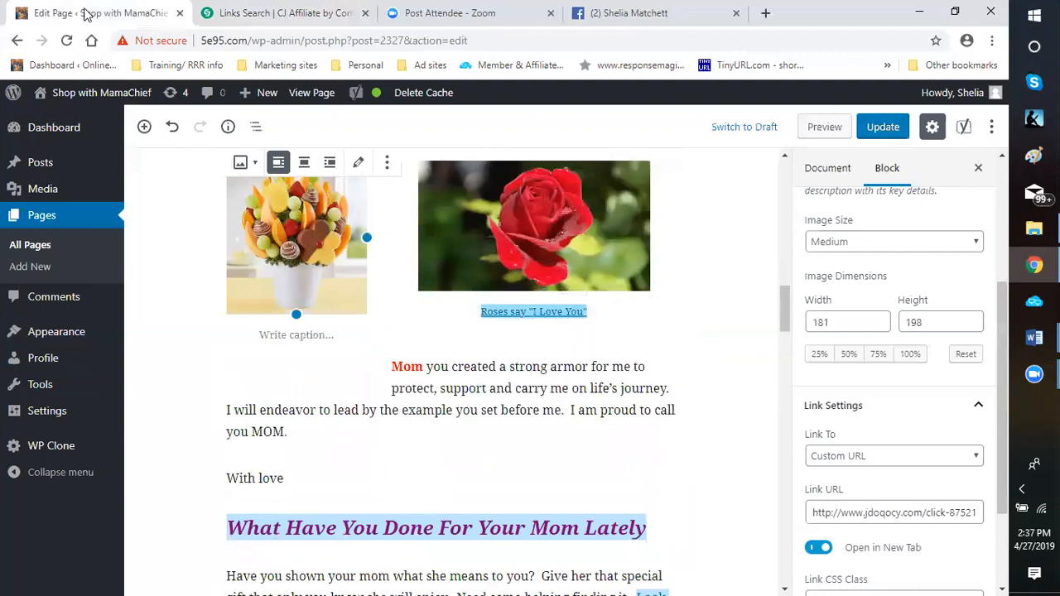
left_click(247, 16)
left_click(579, 142)
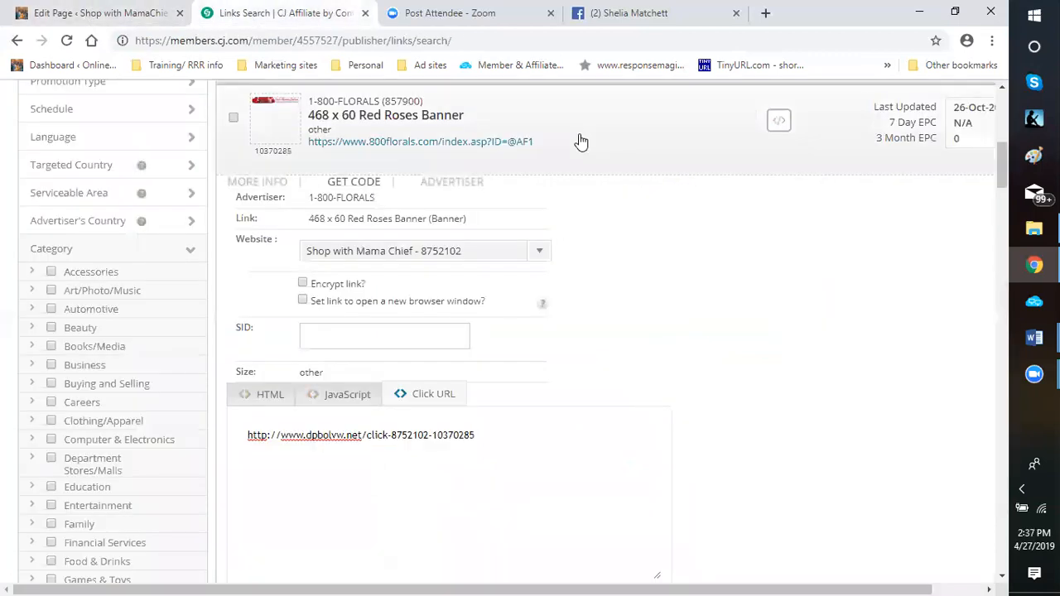
scroll(641, 321, "down", 5)
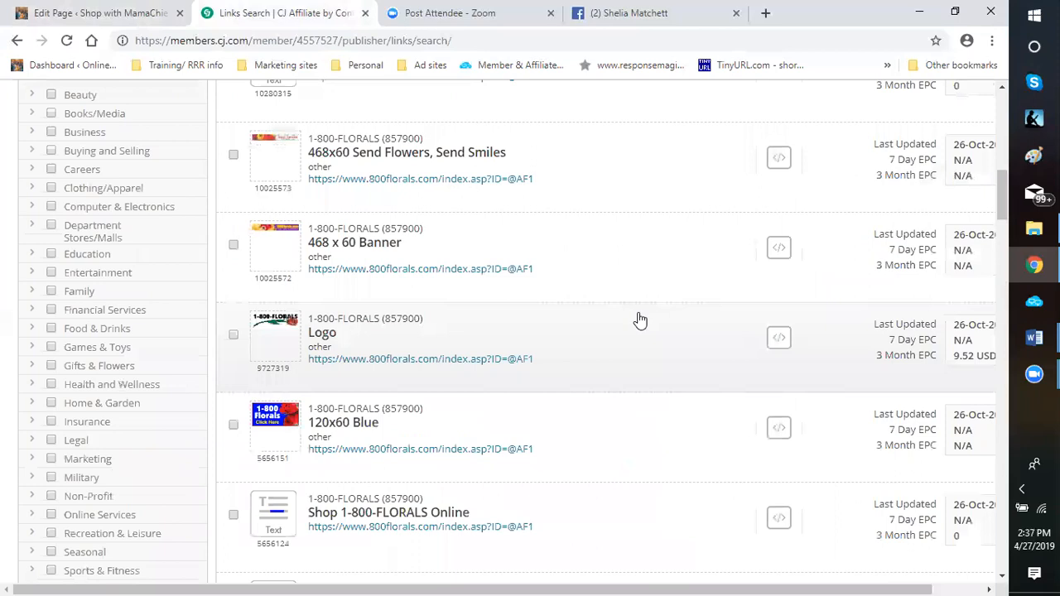
scroll(640, 322, "down", 3)
scroll(641, 320, "down", 3)
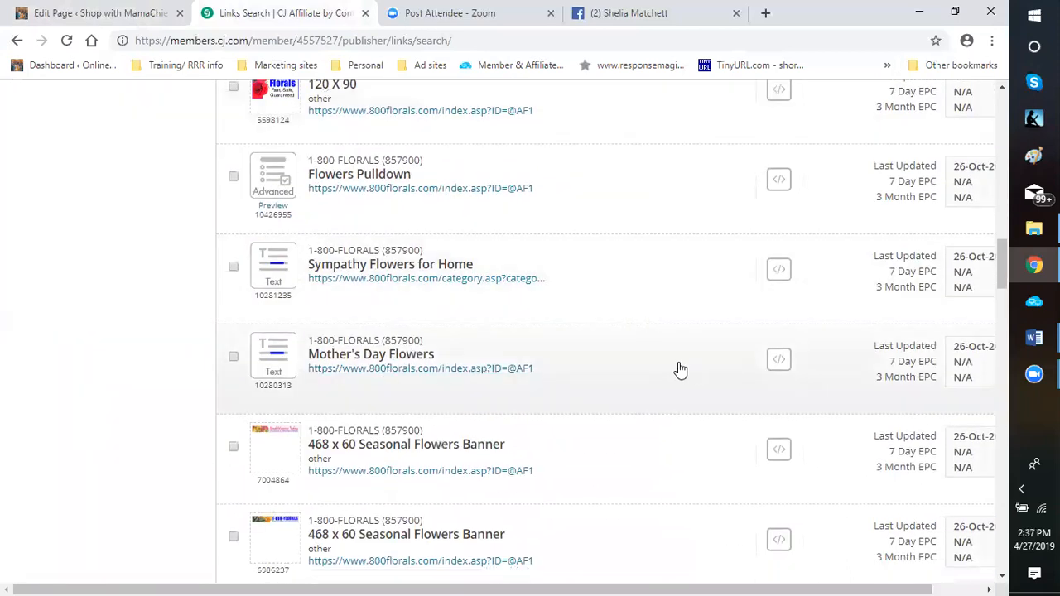
scroll(681, 380, "down", 2)
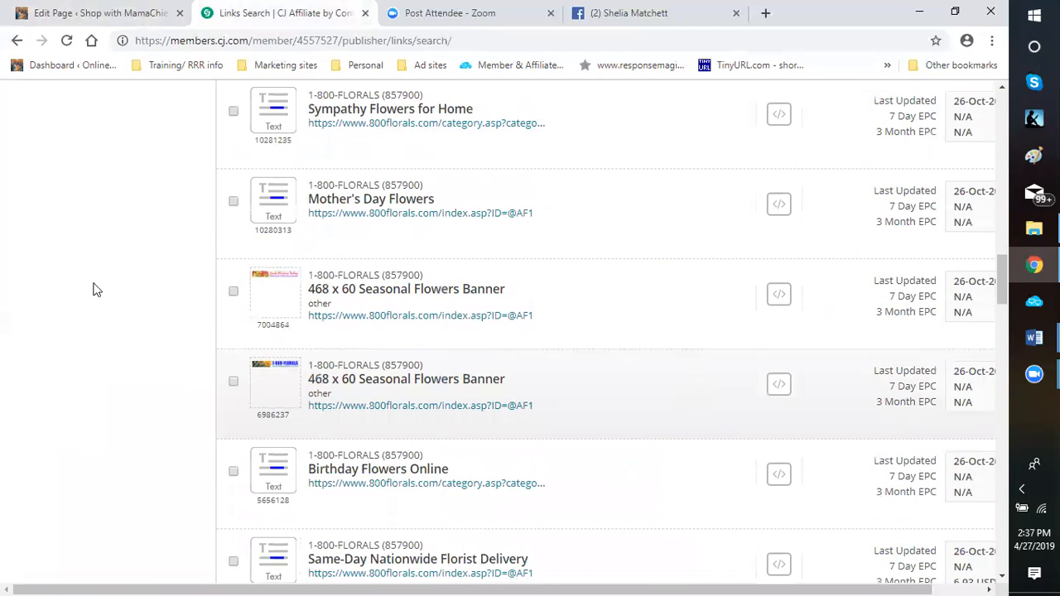
Search the links of the joined advertisers for "fruits and flowers"
scroll(98, 286, "up", 5)
scroll(113, 207, "up", 10)
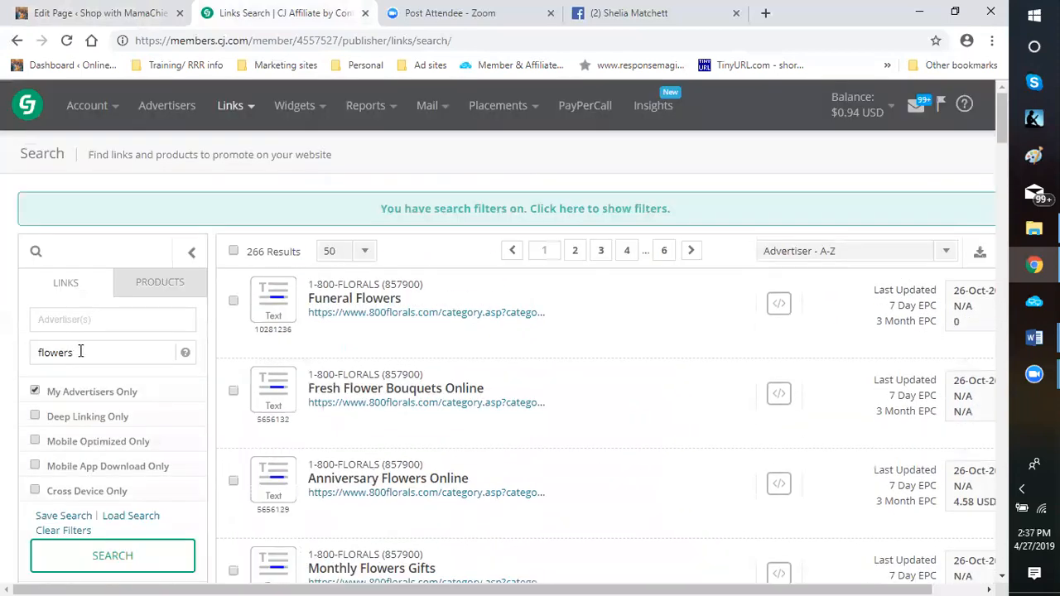
double_click(34, 362)
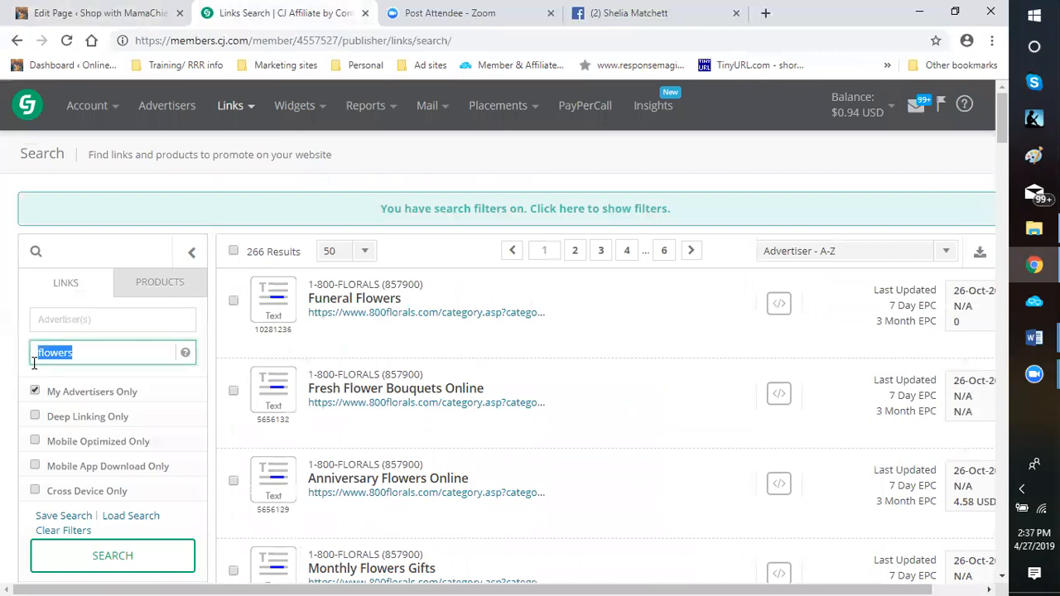
type("fruits and flowers")
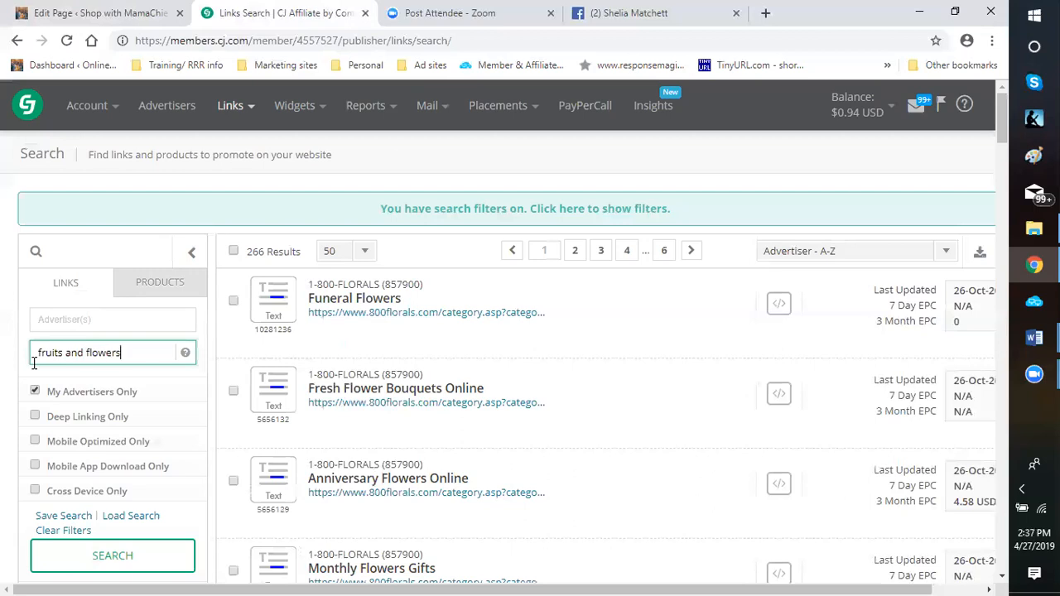
left_click(108, 560)
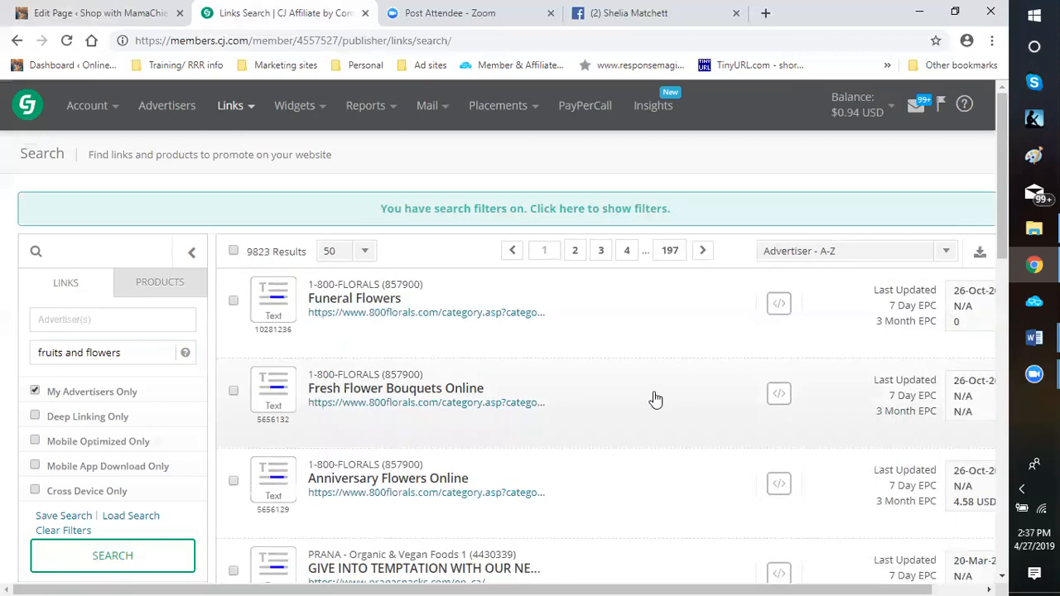
Examine the first page of "fruits and flowers" results for a link that suits the fruit bouquet image
scroll(646, 406, "down", 2)
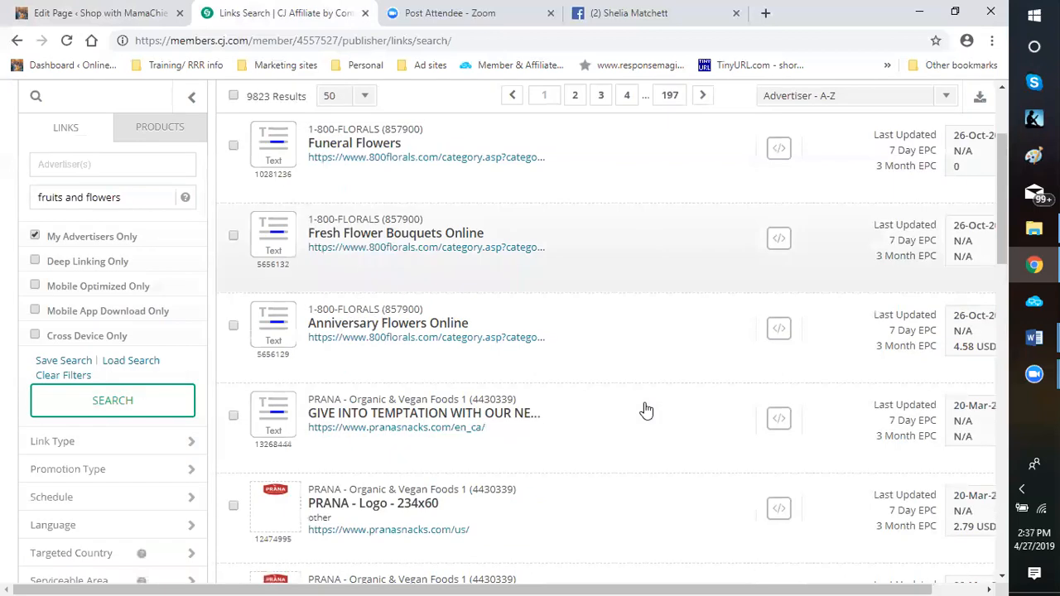
scroll(638, 414, "down", 9)
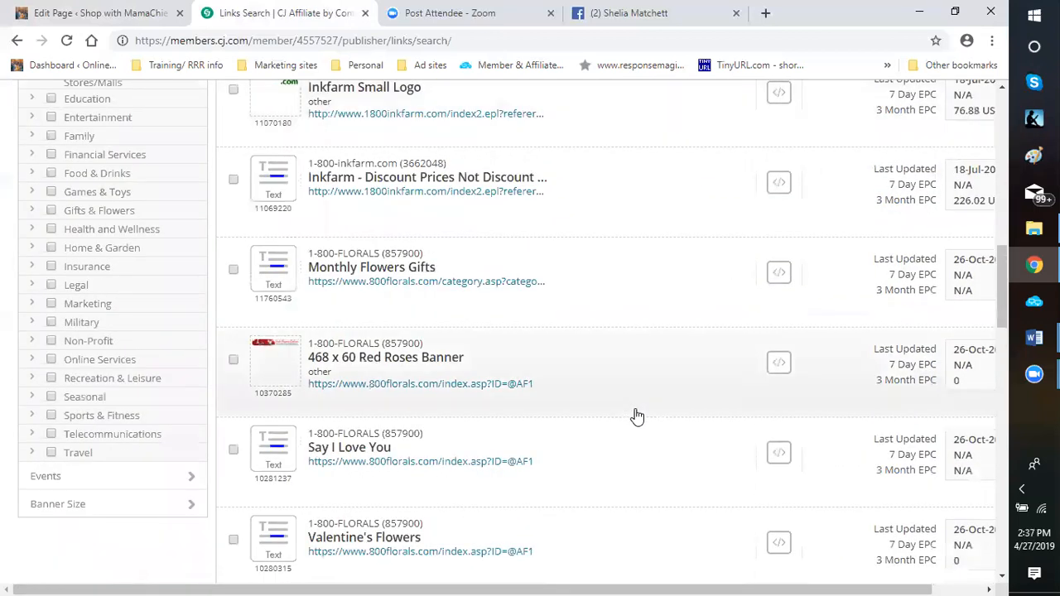
scroll(637, 417, "down", 5)
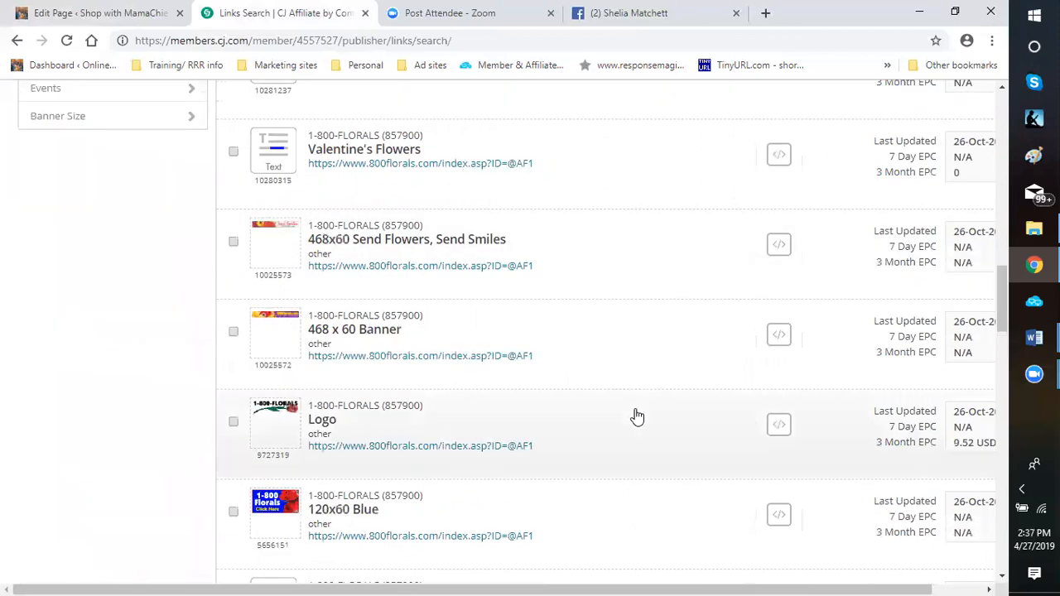
scroll(637, 417, "down", 2)
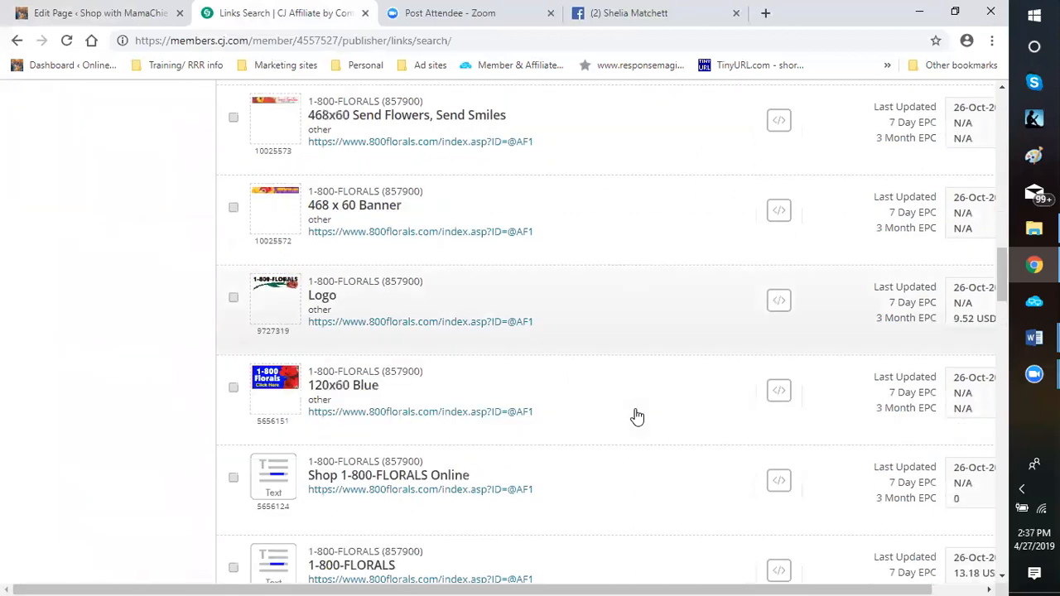
scroll(637, 416, "down", 4)
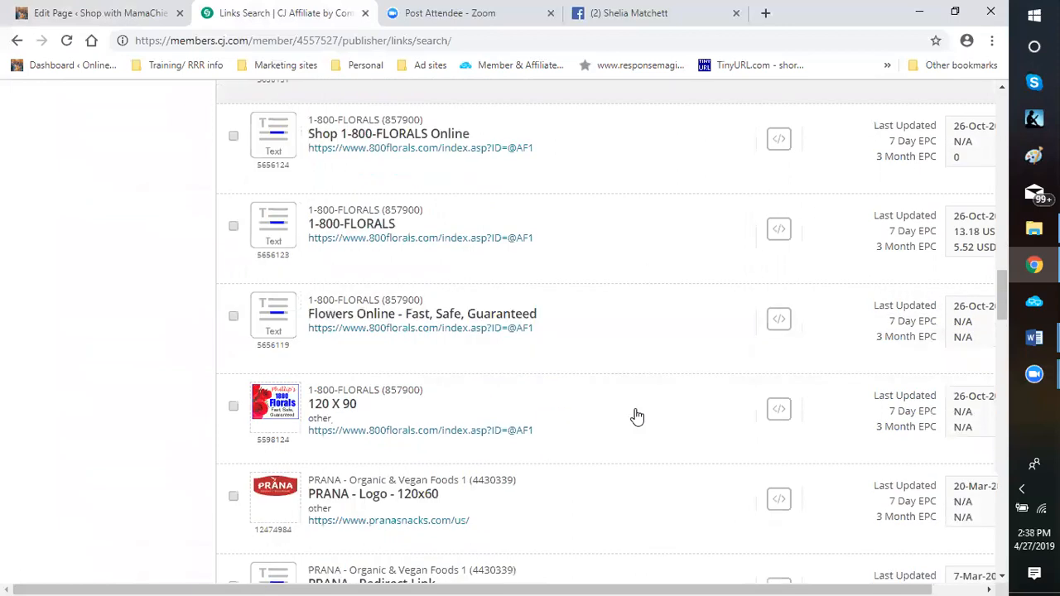
scroll(637, 416, "down", 2)
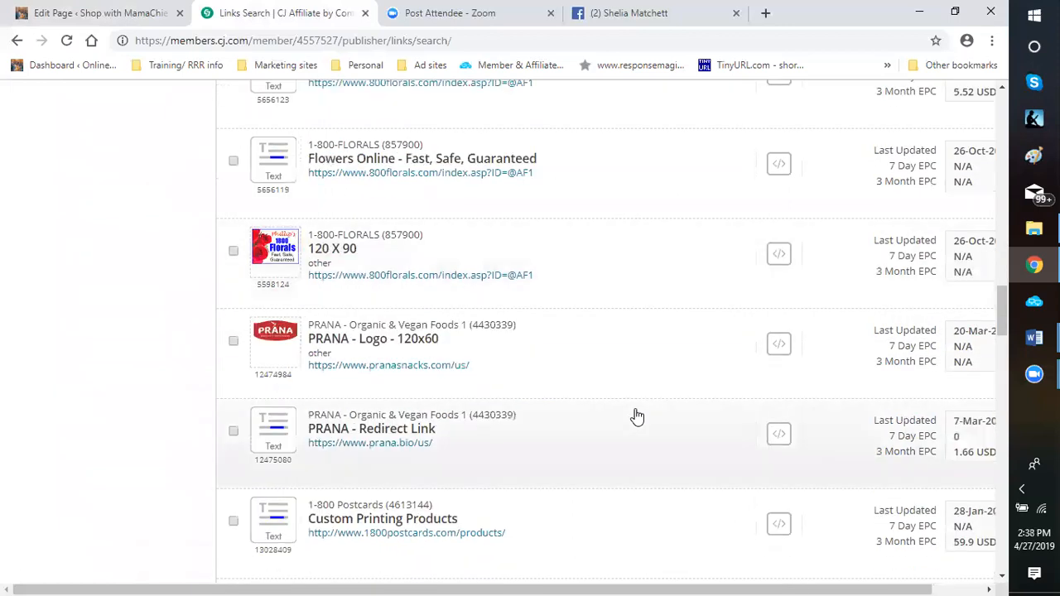
scroll(637, 416, "down", 3)
scroll(637, 417, "down", 3)
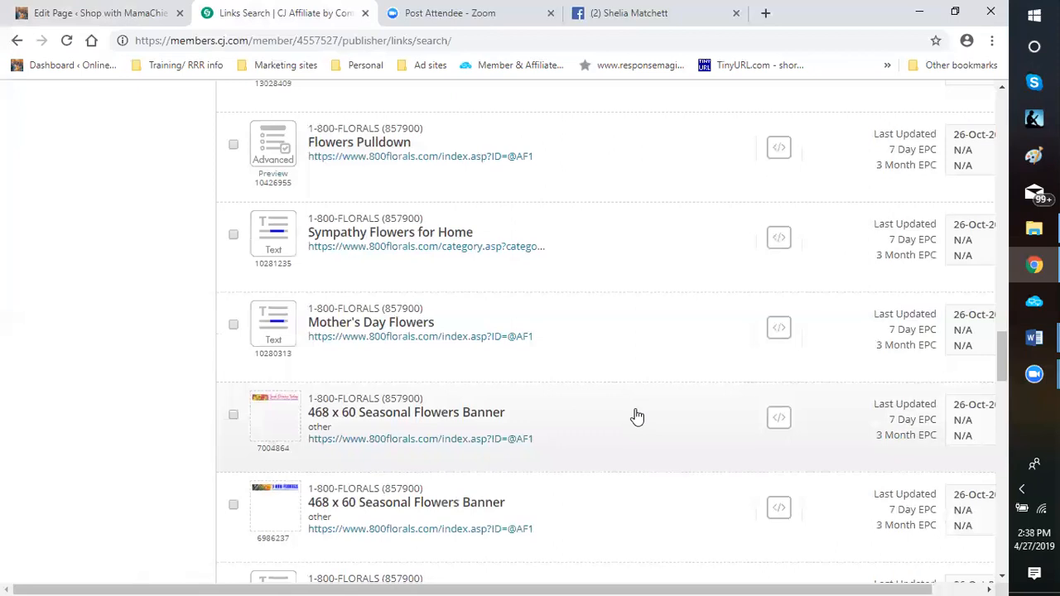
scroll(637, 417, "down", 3)
scroll(637, 417, "down", 1)
scroll(637, 416, "down", 3)
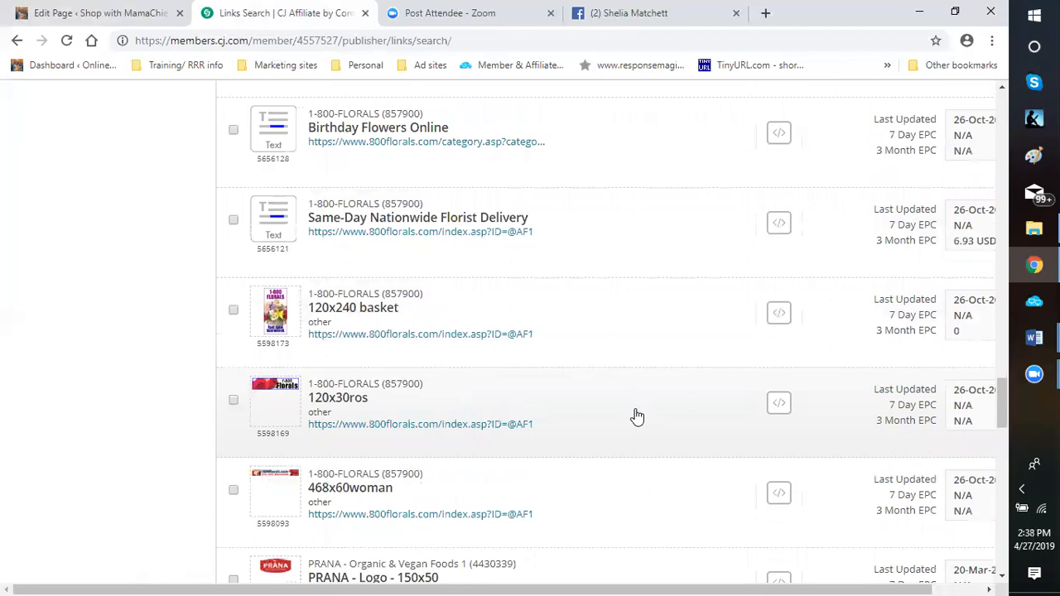
scroll(637, 417, "down", 3)
scroll(637, 417, "down", 3)
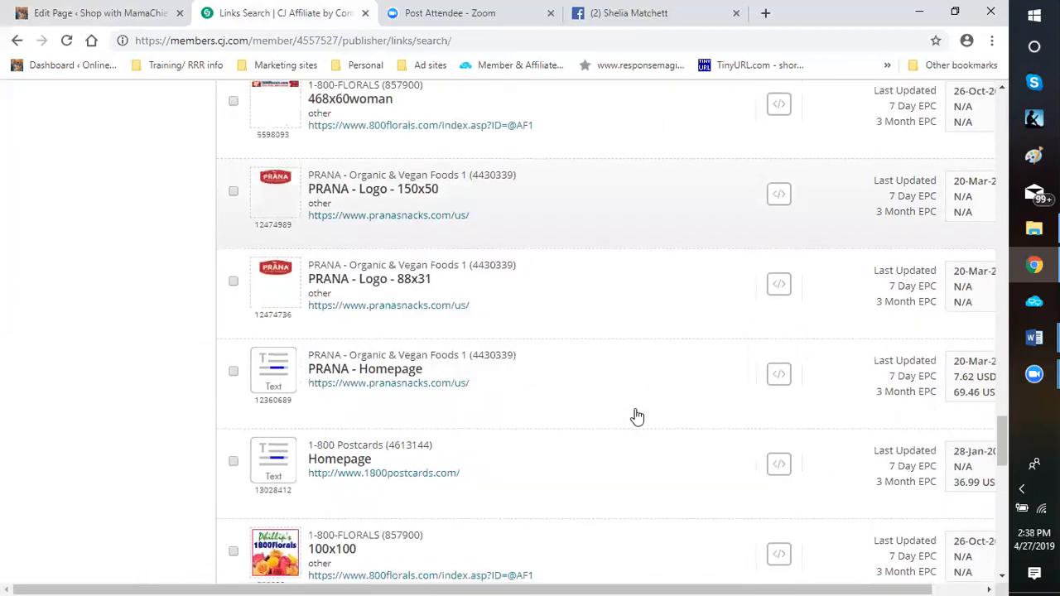
scroll(637, 417, "down", 3)
scroll(637, 416, "down", 3)
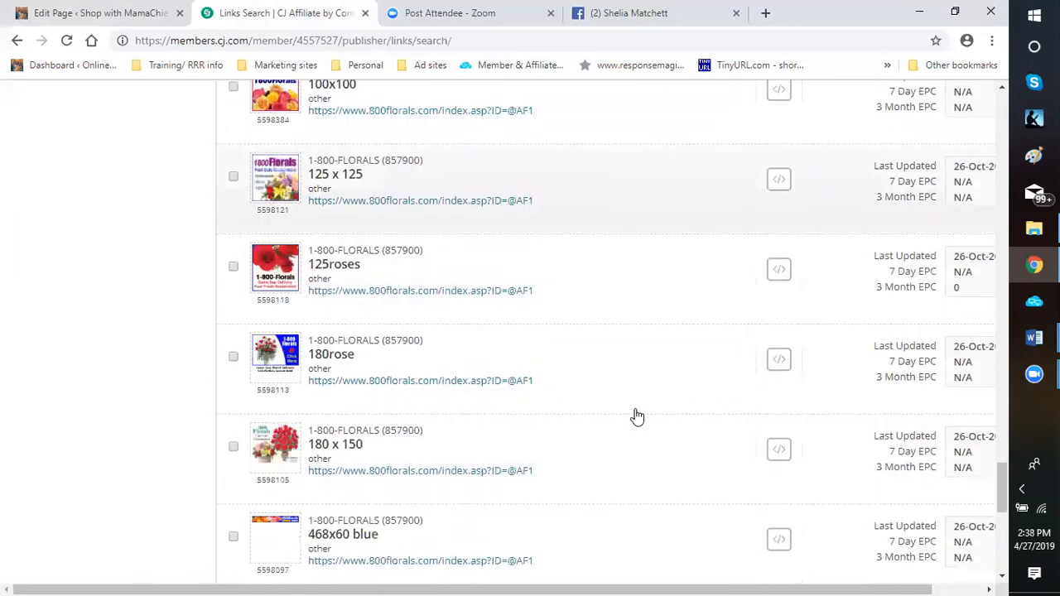
scroll(637, 417, "down", 3)
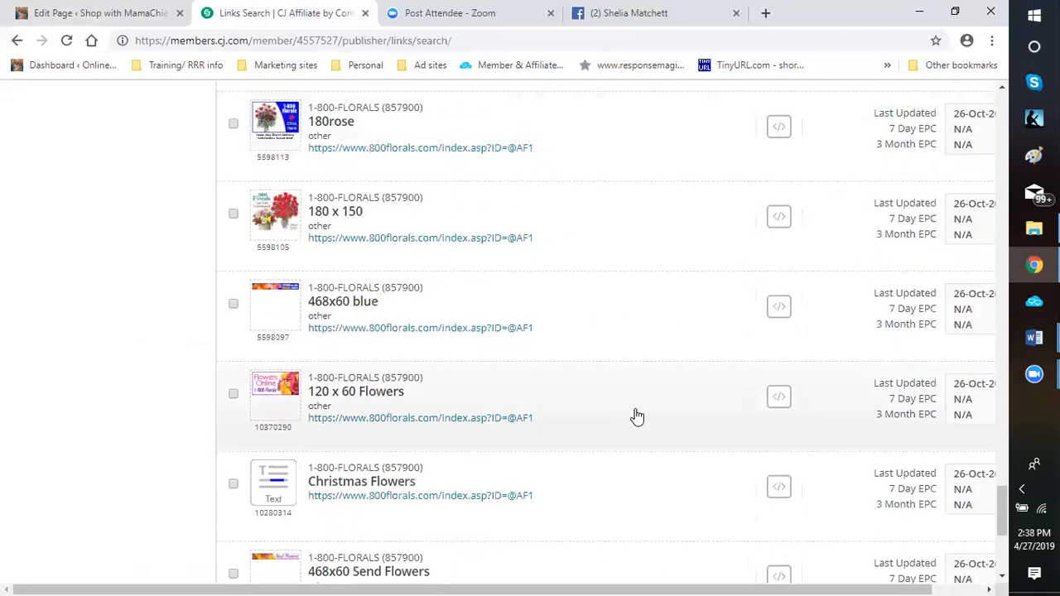
scroll(636, 417, "down", 3)
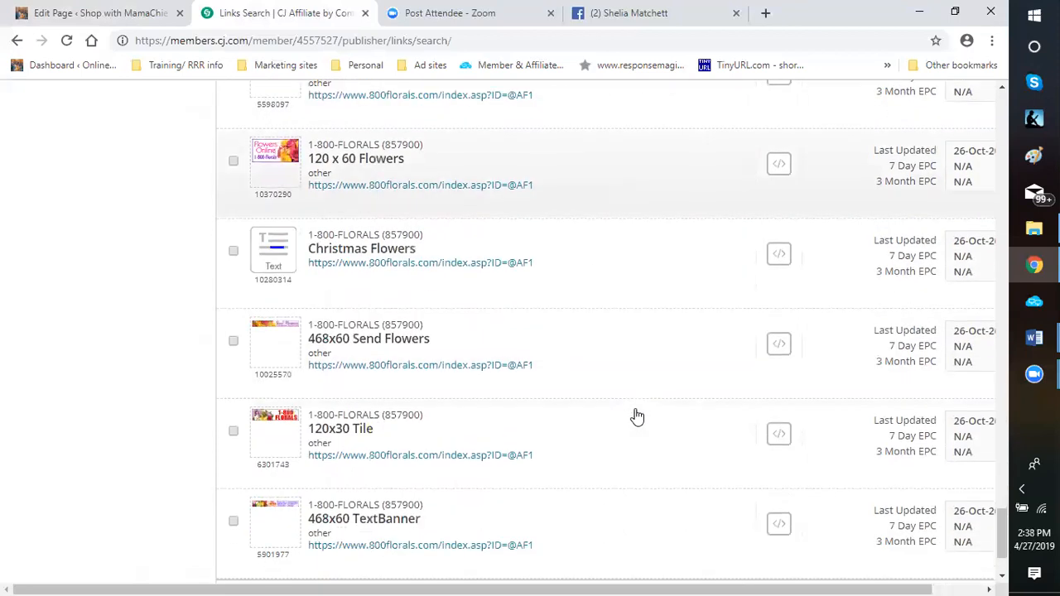
Check further result pages for an advertiser link offering fruit bouquets
left_click(592, 487)
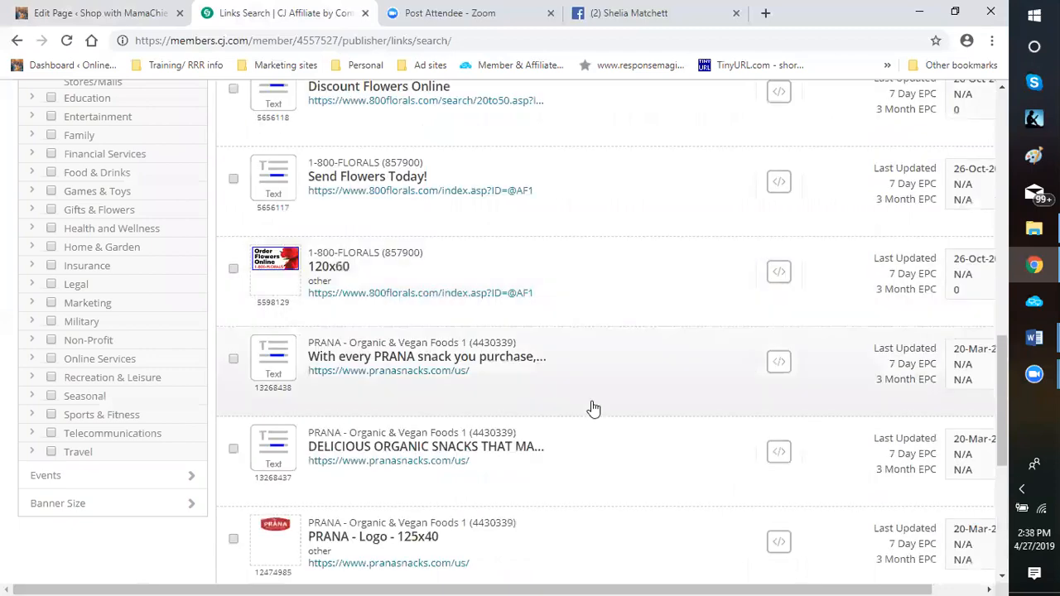
scroll(592, 402, "down", 5)
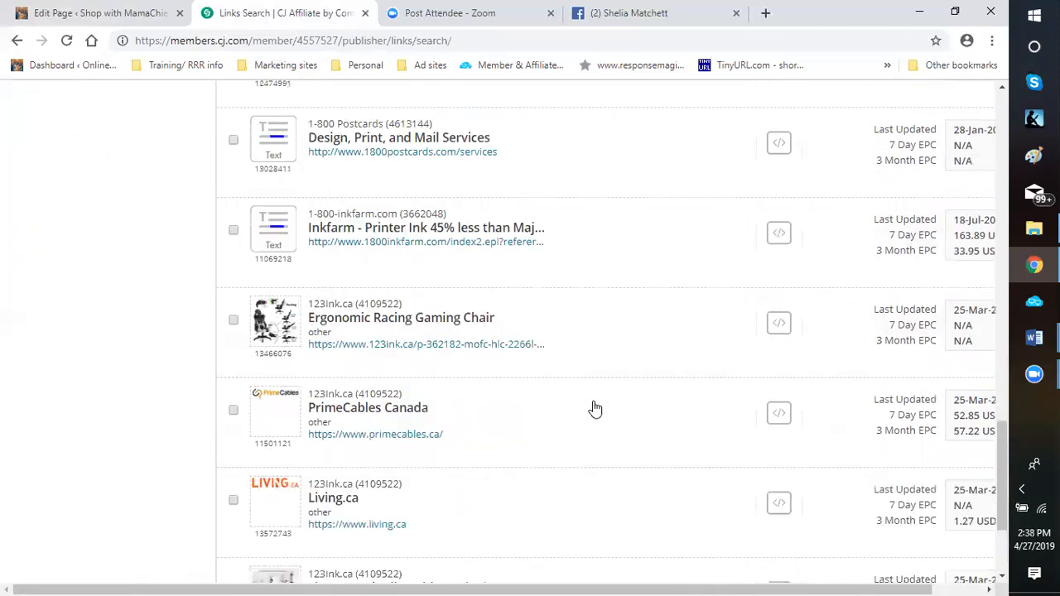
scroll(591, 410, "down", 4)
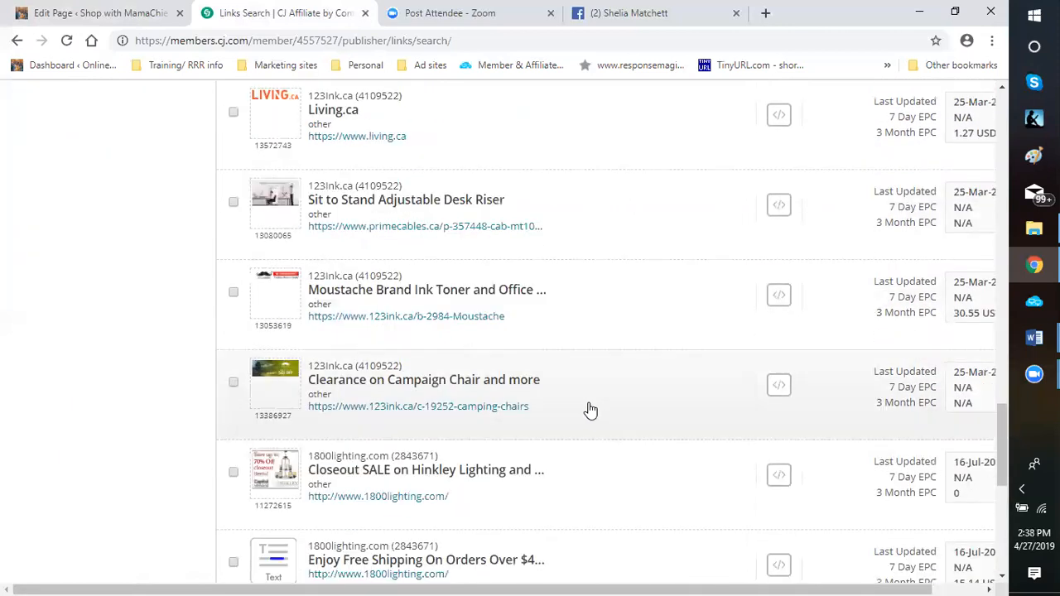
scroll(591, 410, "down", 4)
scroll(590, 410, "down", 9)
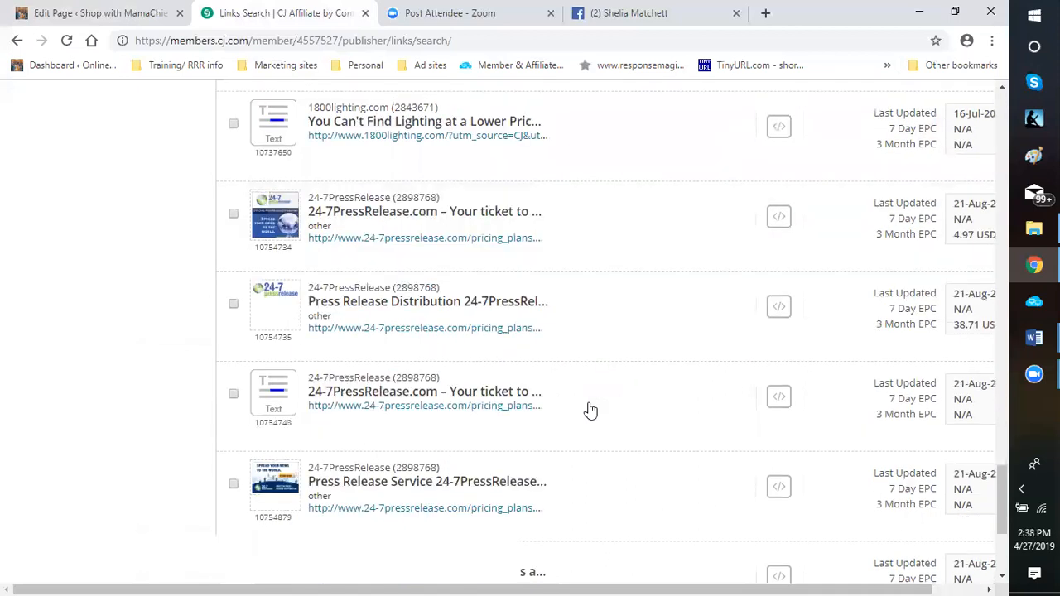
scroll(591, 410, "down", 8)
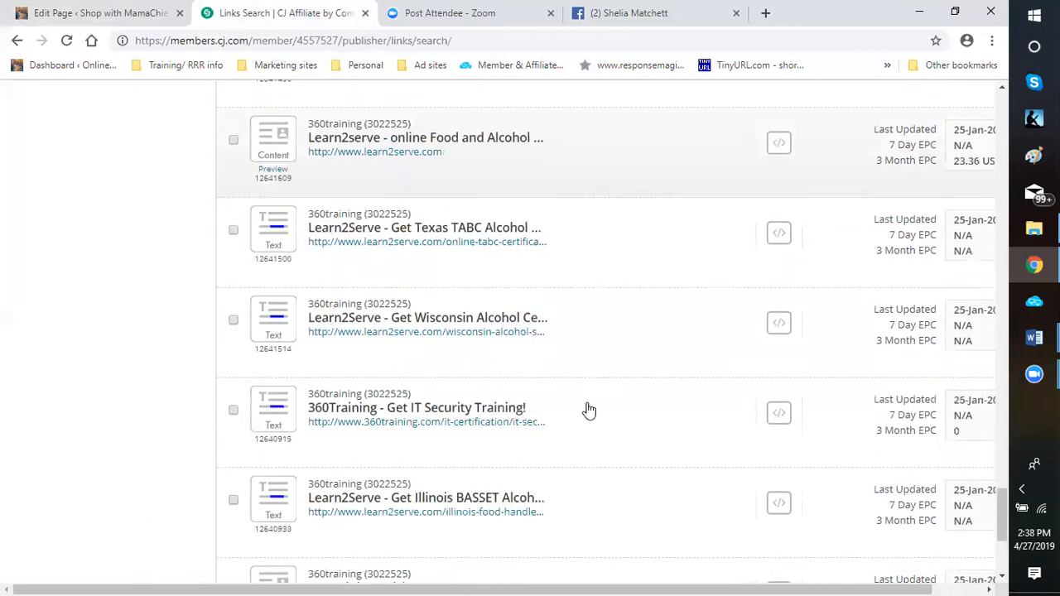
scroll(588, 410, "down", 3)
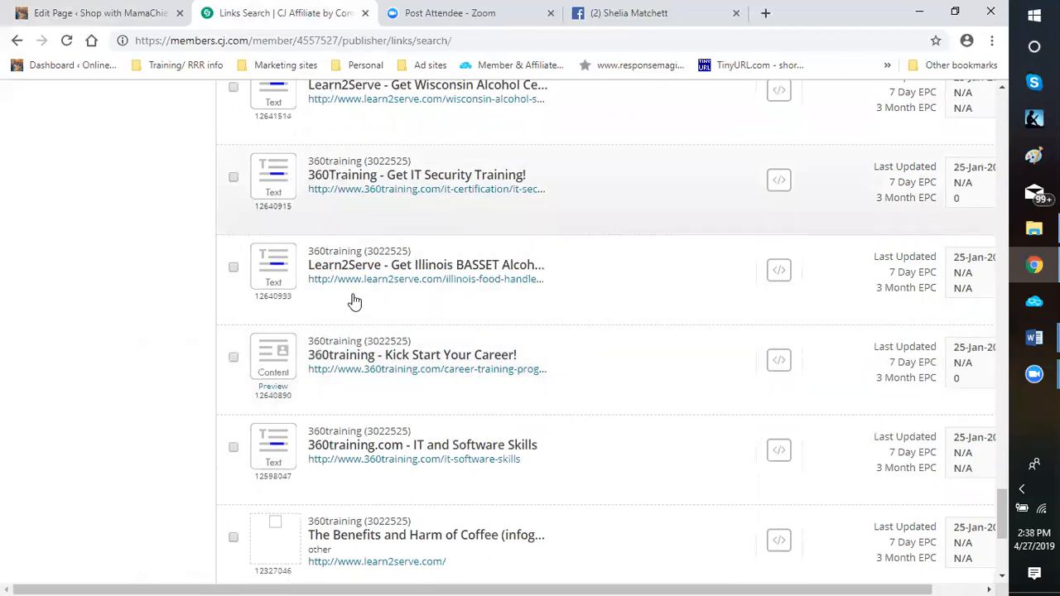
scroll(362, 433, "down", 4)
left_click(619, 487)
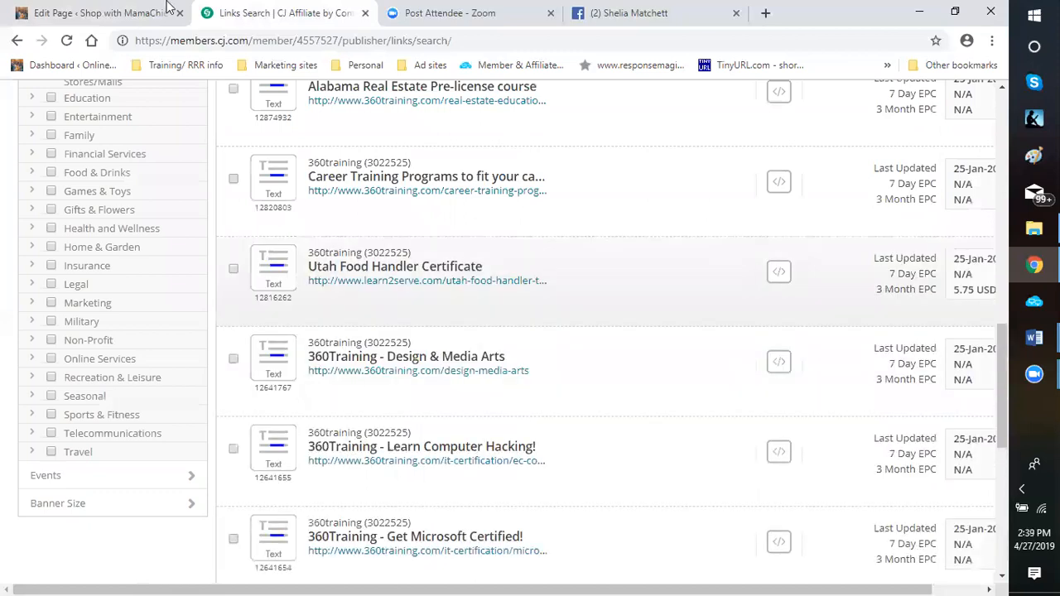
Return to the WordPress page editor, deselect the fruit bouquet image and review the rest of the page down to the Yoast SEO section
left_click(99, 15)
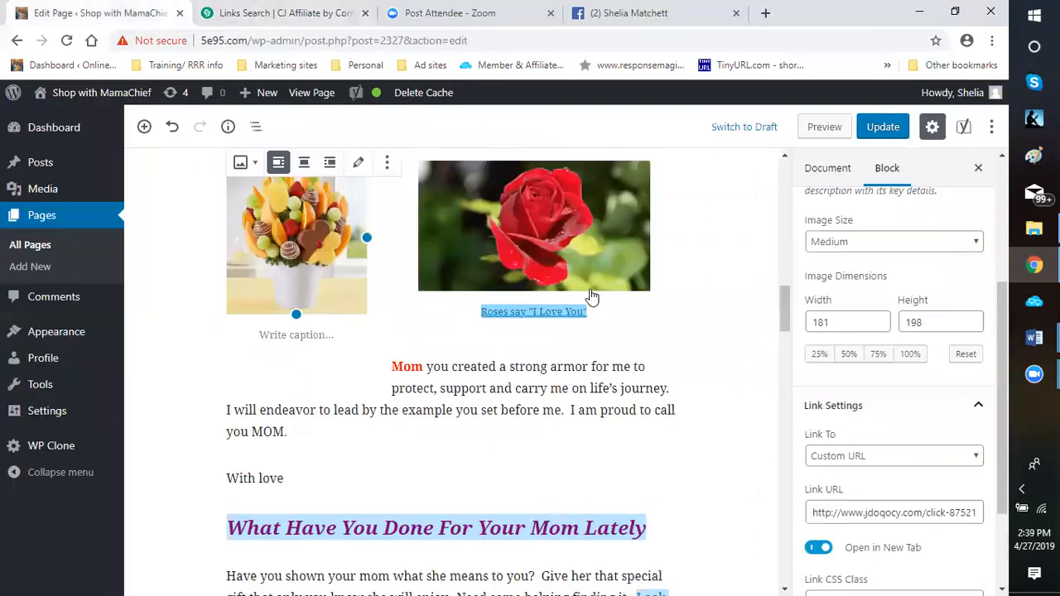
left_click(728, 286)
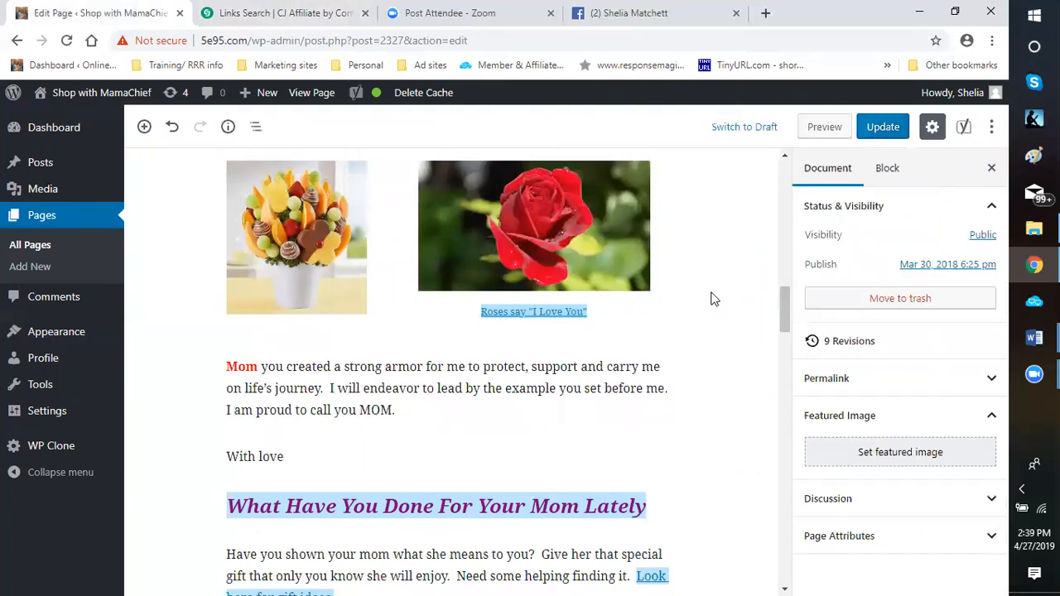
scroll(673, 333, "up", 4)
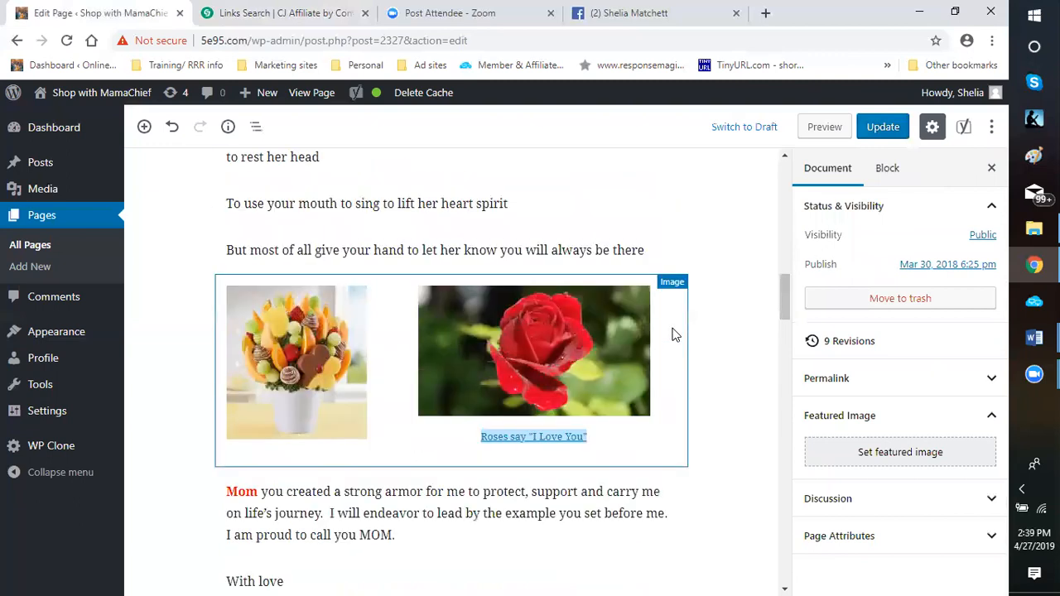
scroll(665, 331, "down", 1)
scroll(663, 329, "down", 10)
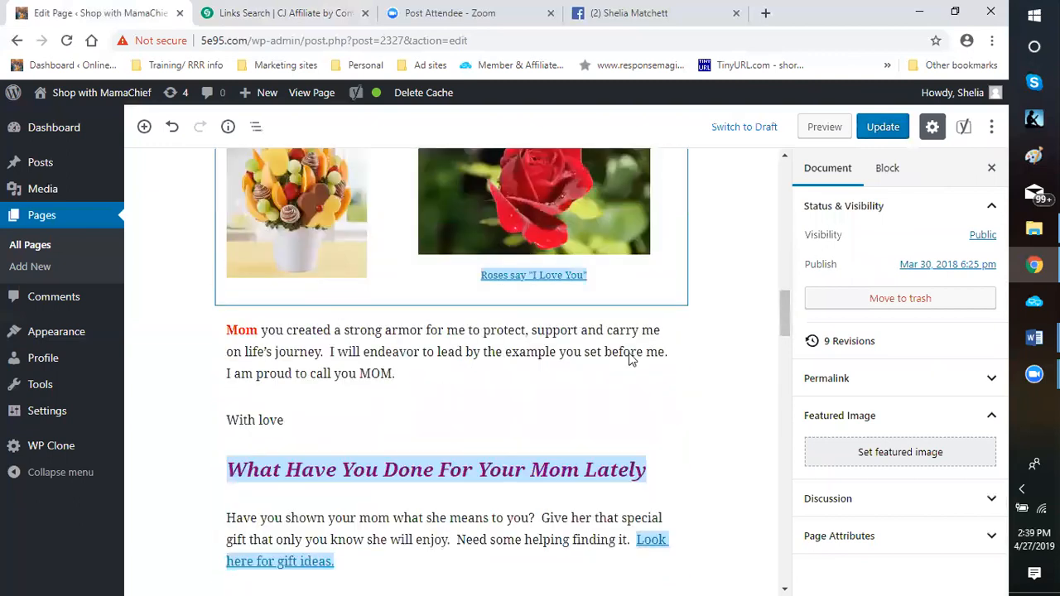
scroll(550, 384, "down", 15)
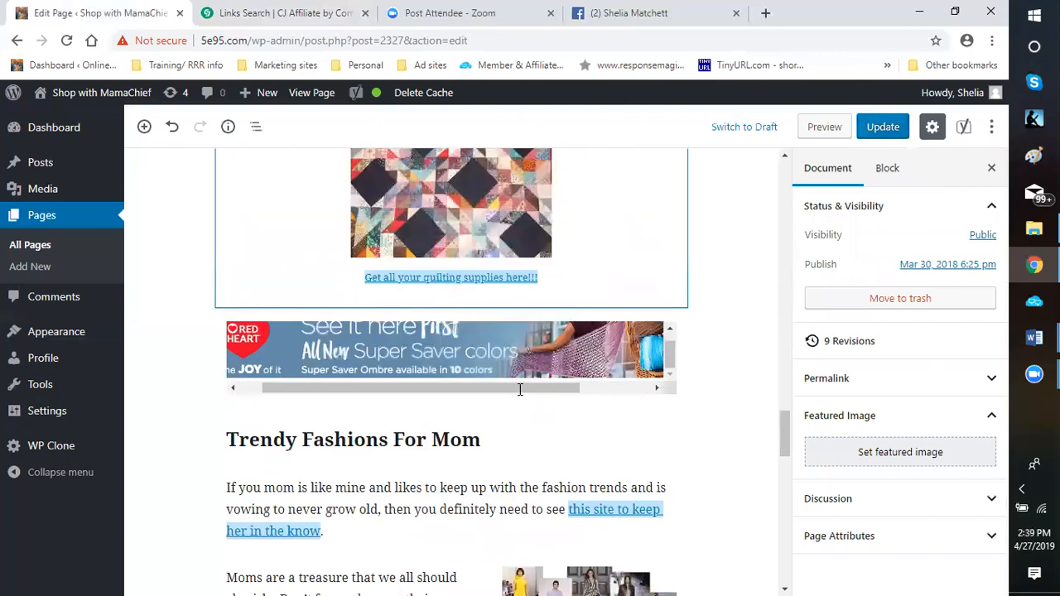
scroll(466, 279, "down", 2)
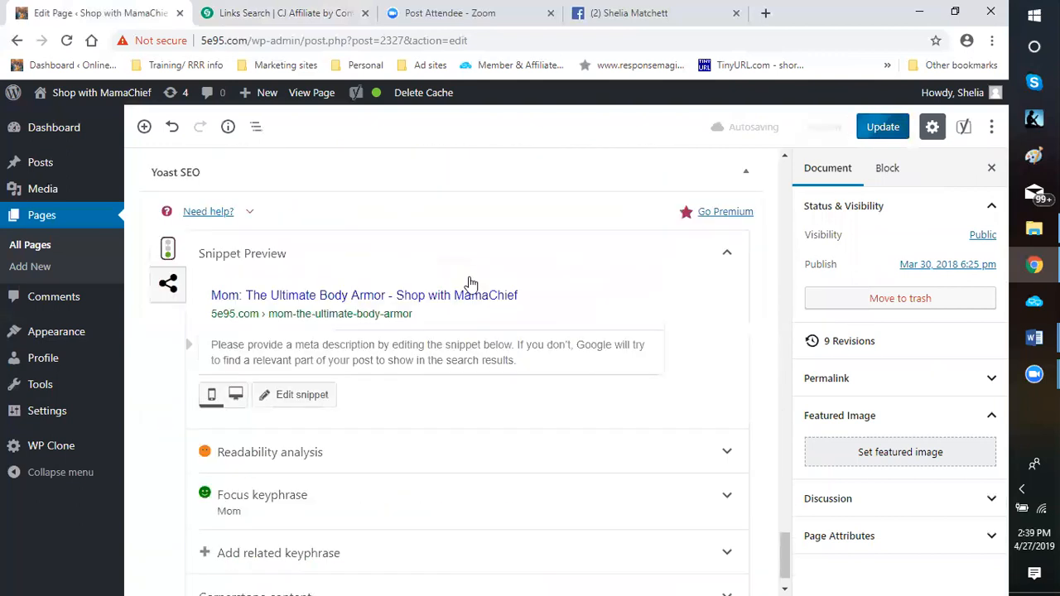
scroll(448, 277, "up", 2)
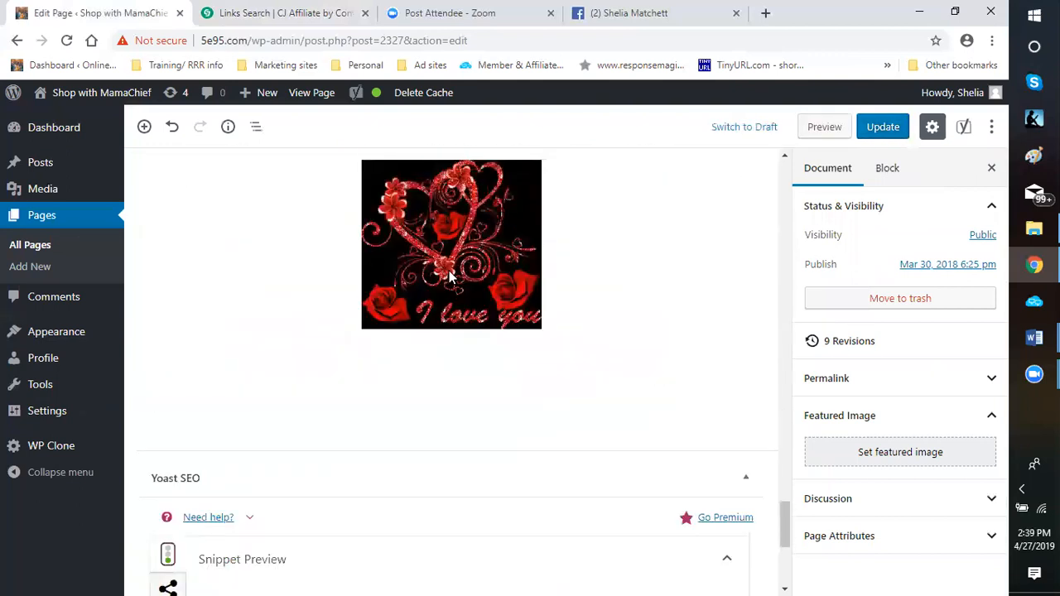
Replace the alt text of the hearts and roses image under the Happy Mother's Day heading with "Heart and Flowers"
scroll(458, 312, "up", 2)
left_click(643, 347)
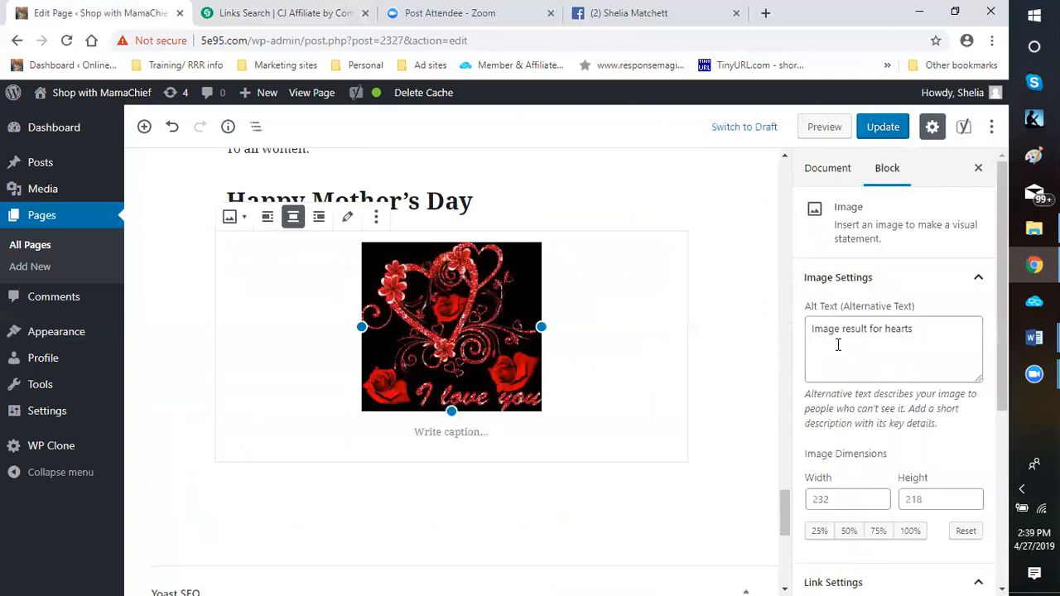
triple_click(812, 341)
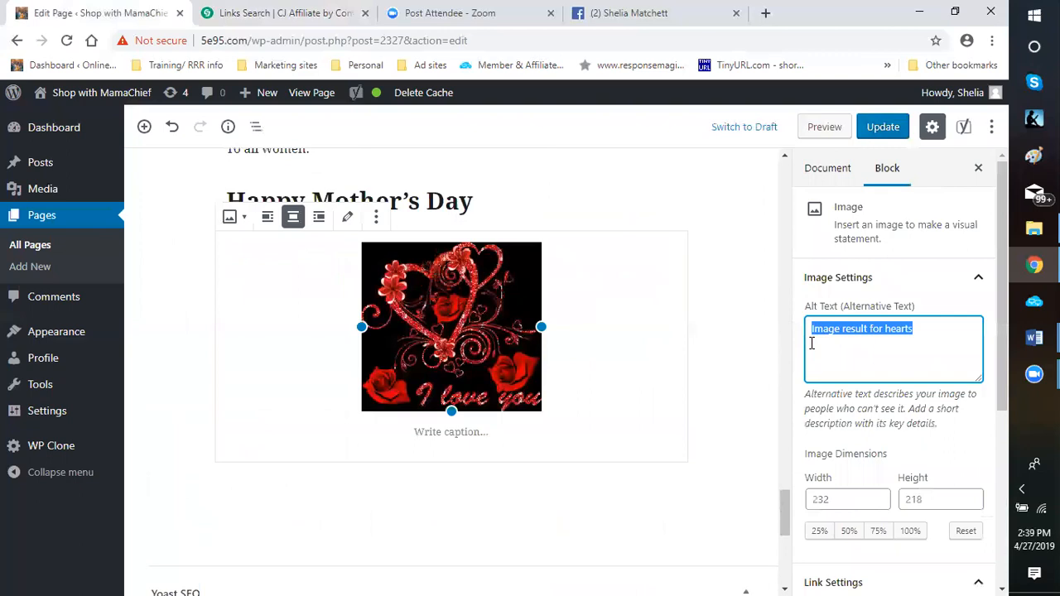
type("Heart")
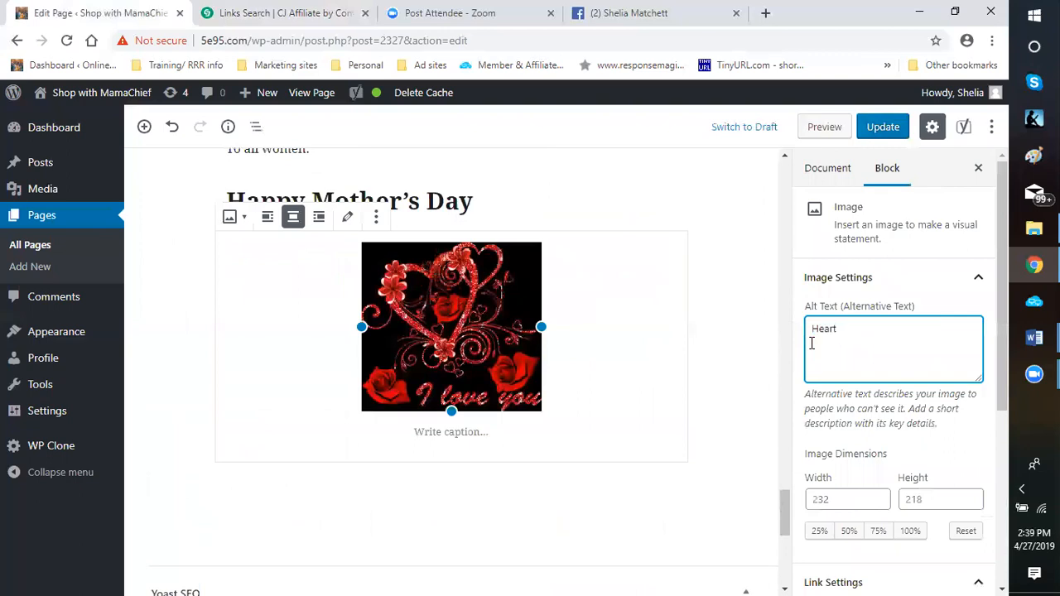
type(" and Flowers")
Replace the hearts image's custom link URL with the copied affiliate link, then deselect the image
scroll(908, 474, "down", 4)
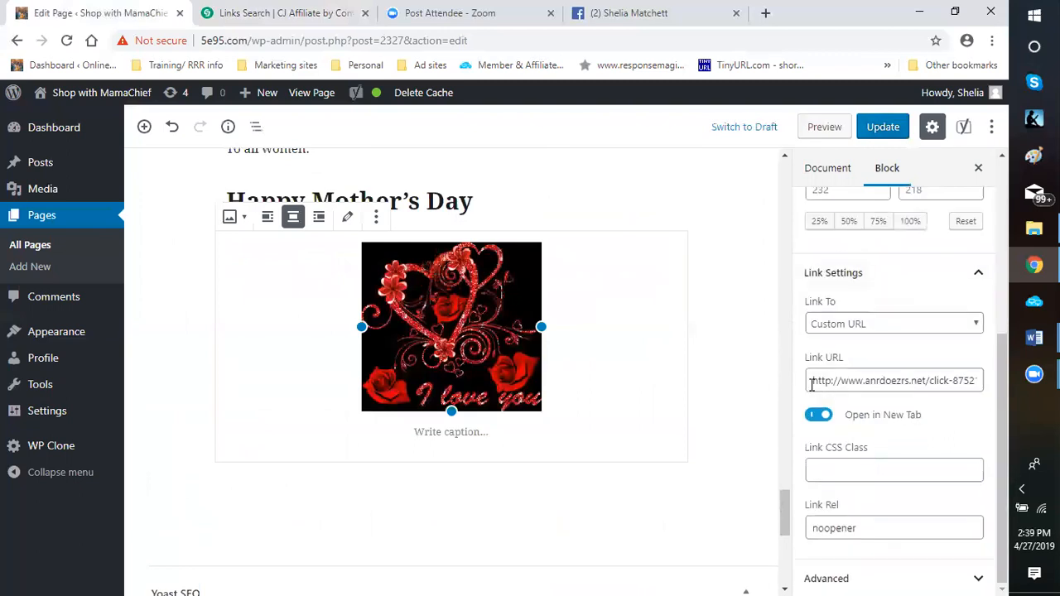
left_click(812, 385)
key("ctrl+a")
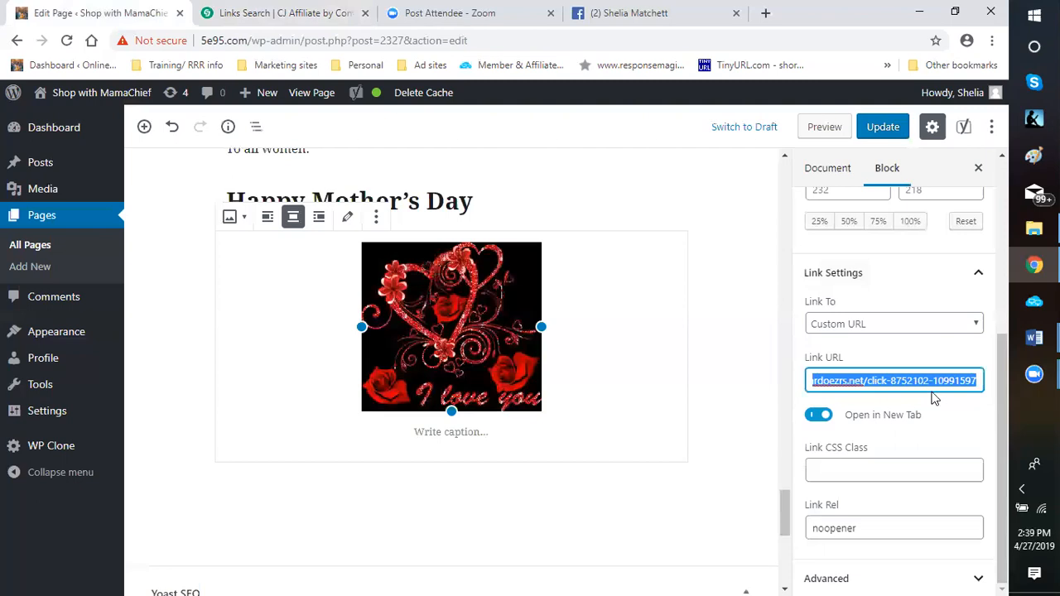
right_click(921, 386)
left_click(700, 213)
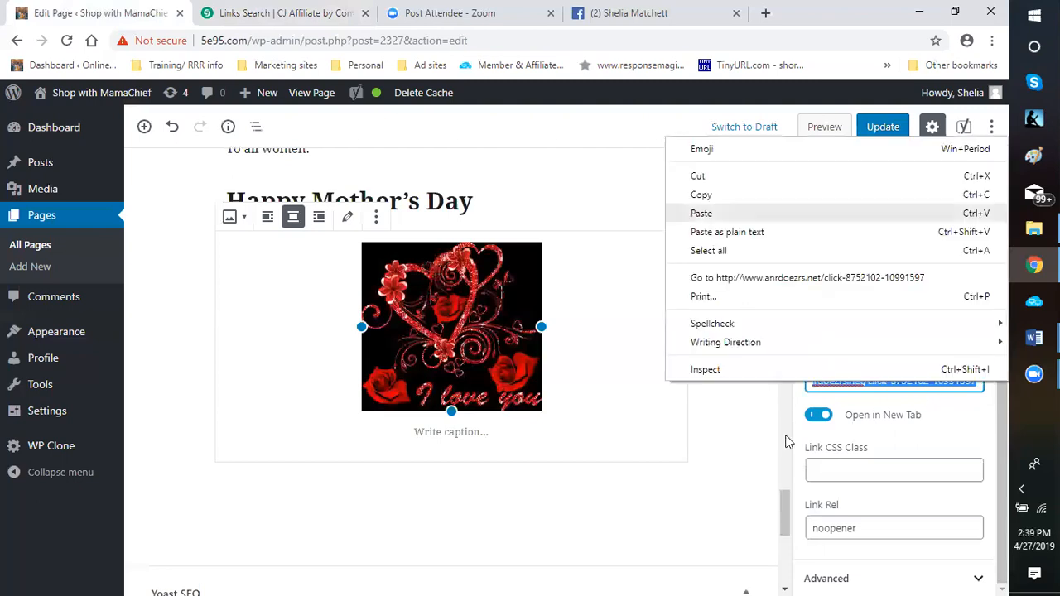
key("ctrl+v")
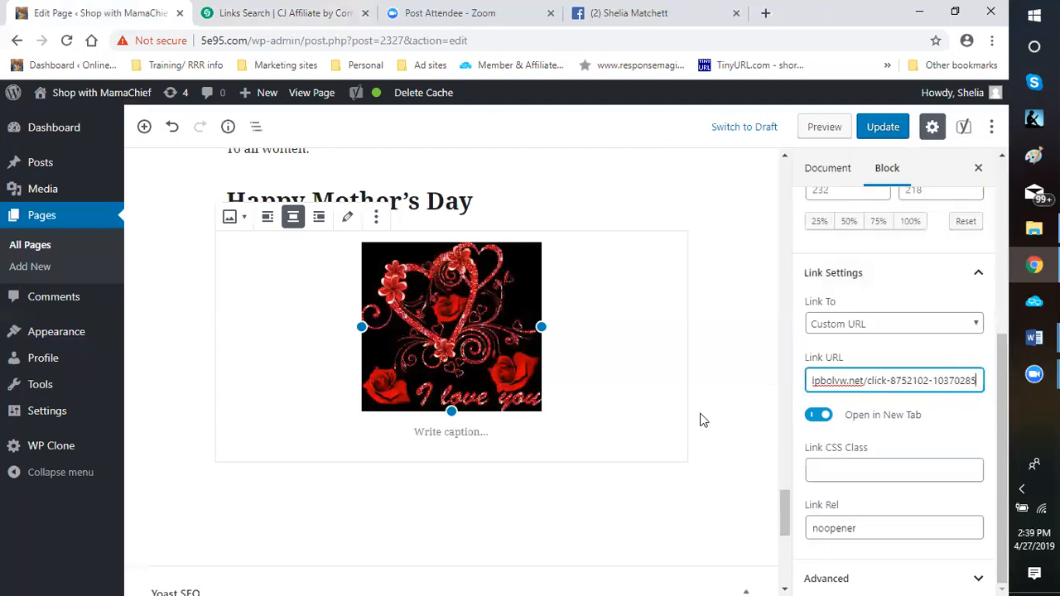
left_click(759, 396)
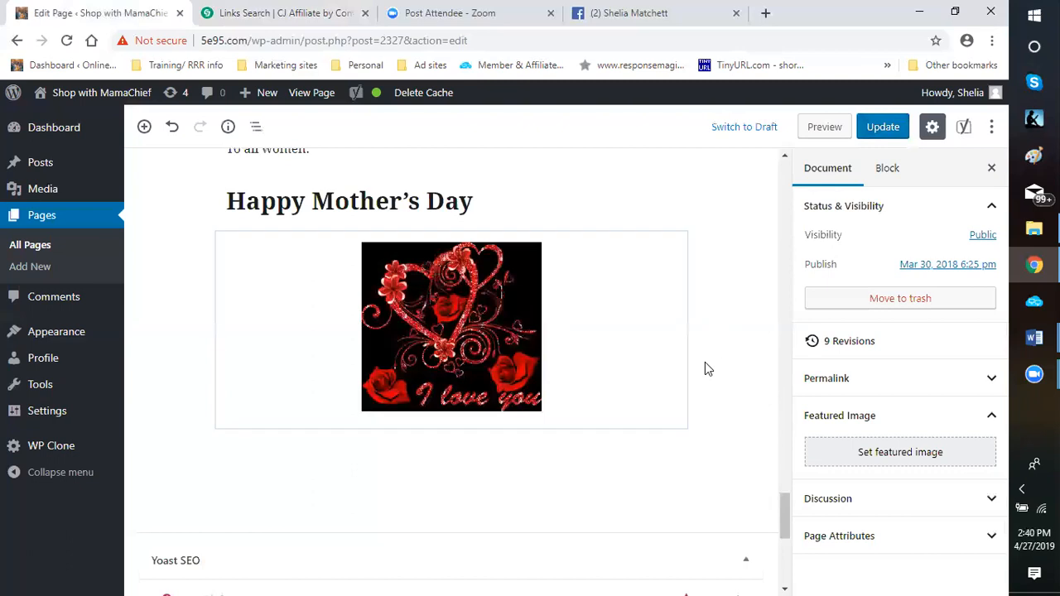
Update the page with the changes and dismiss the update notice
scroll(705, 362, "up", 4)
scroll(740, 268, "up", 2)
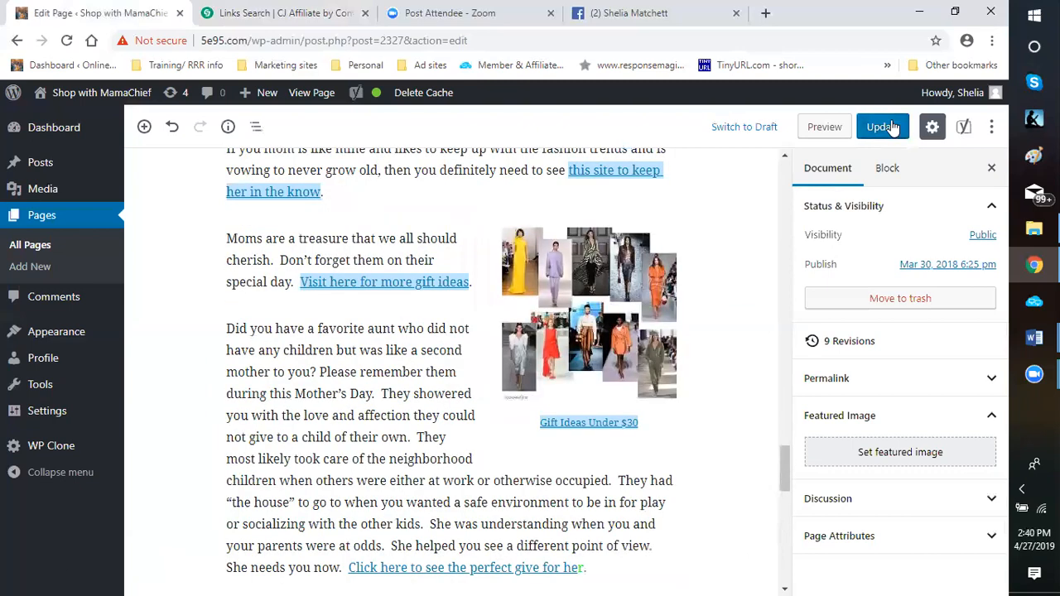
left_click(885, 129)
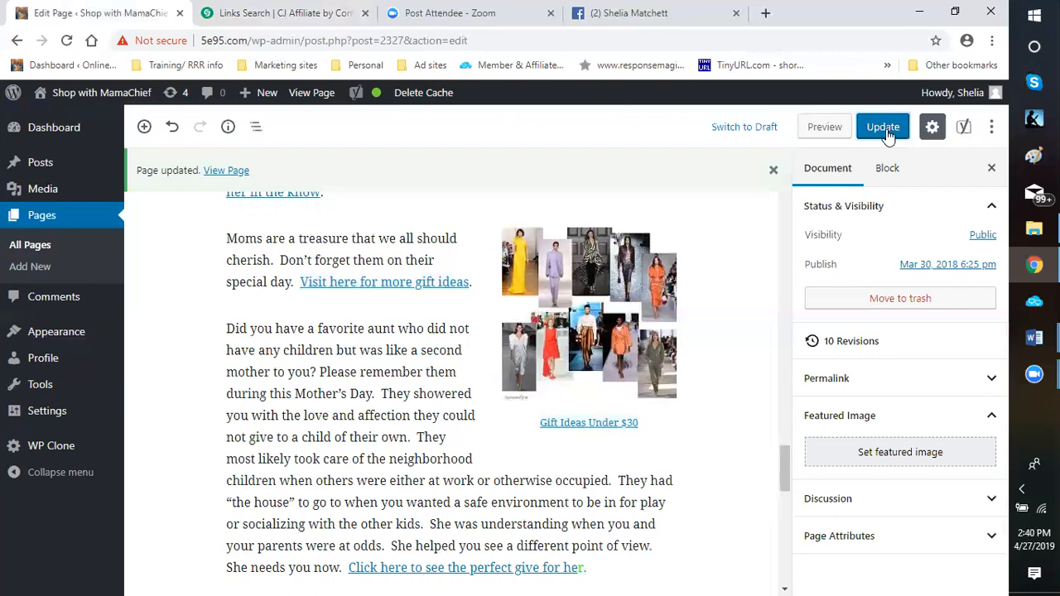
left_click(773, 171)
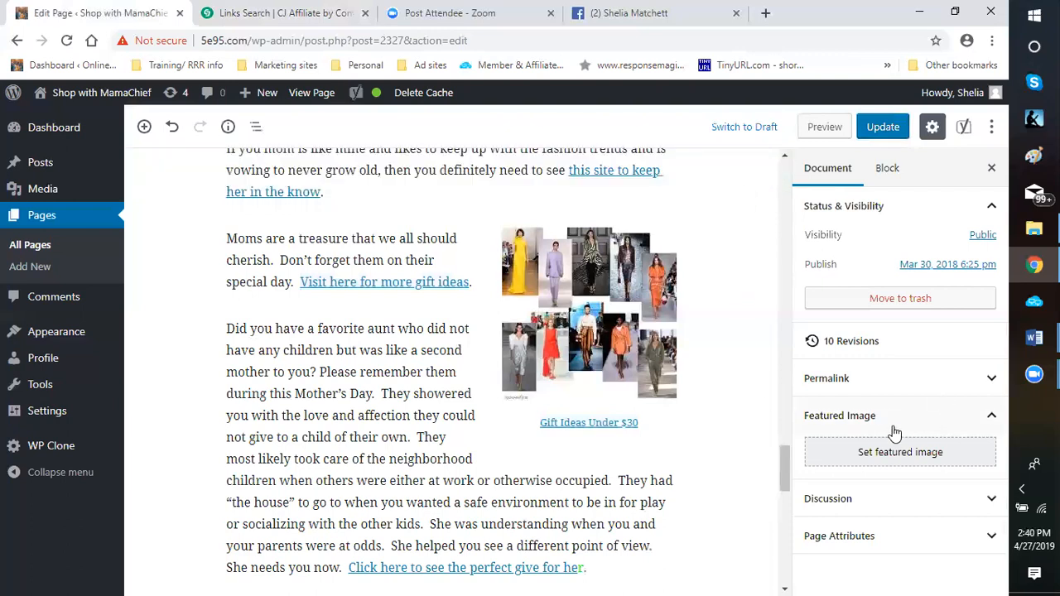
Choose warrior0.jpg, the woman in the feather headdress, from the media library for the page's featured image
left_click(903, 456)
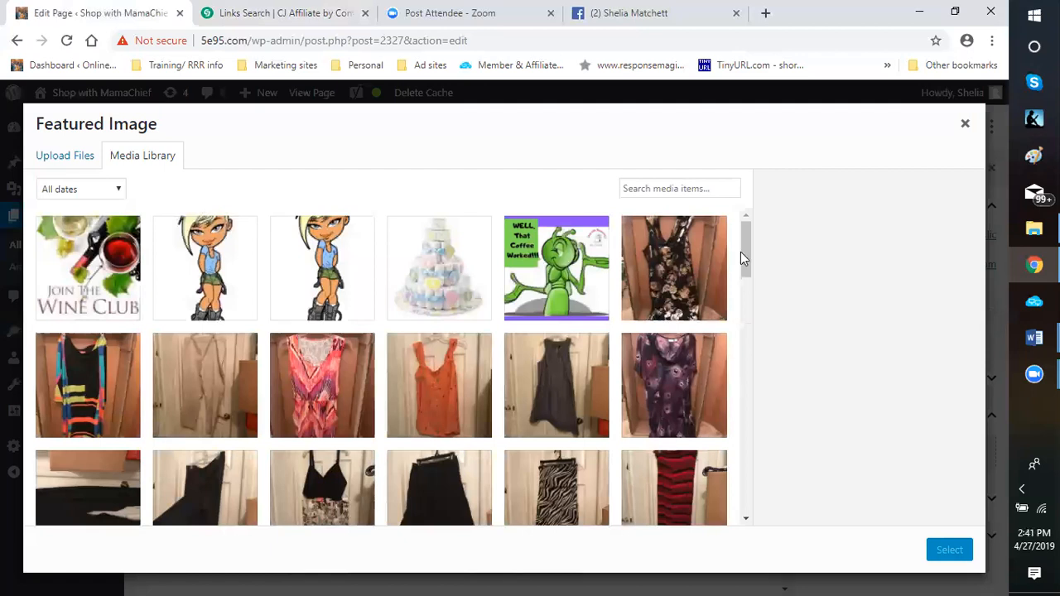
scroll(737, 333, "down", 1)
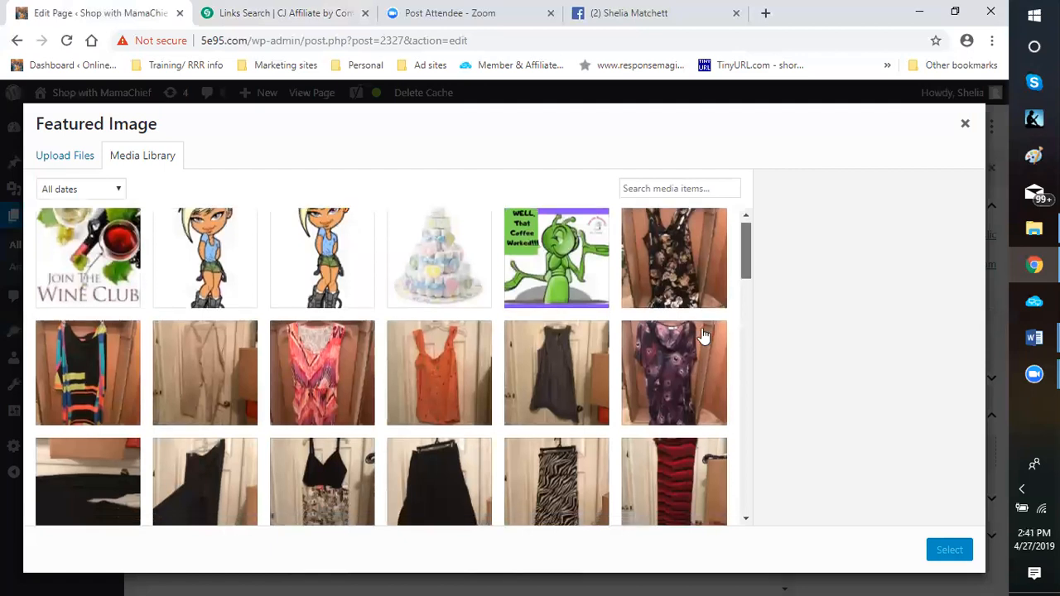
scroll(743, 331, "down", 3)
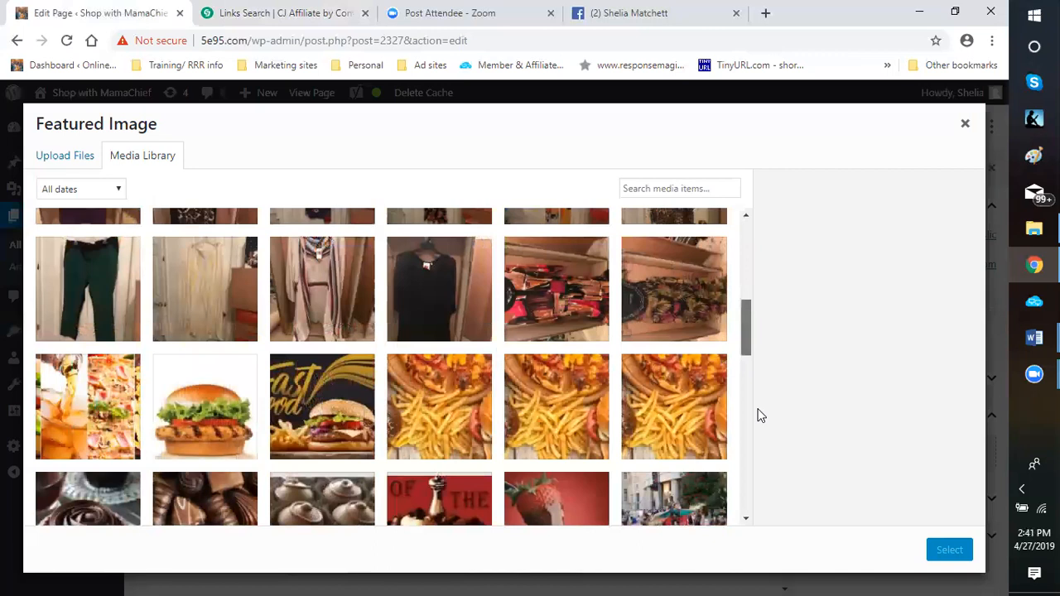
scroll(750, 372, "down", 2)
scroll(755, 414, "down", 3)
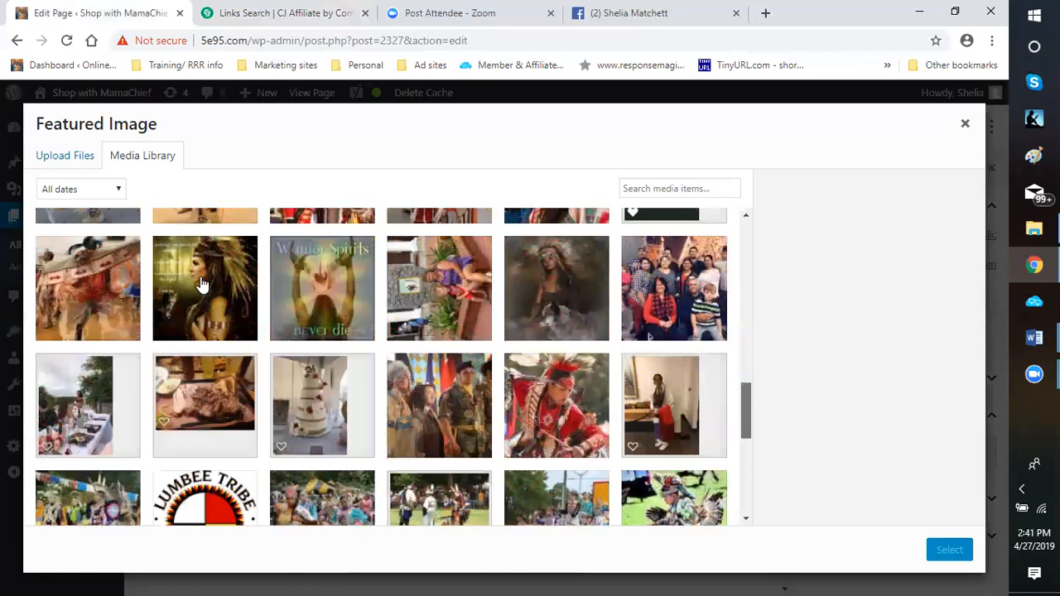
scroll(202, 283, "up", 2)
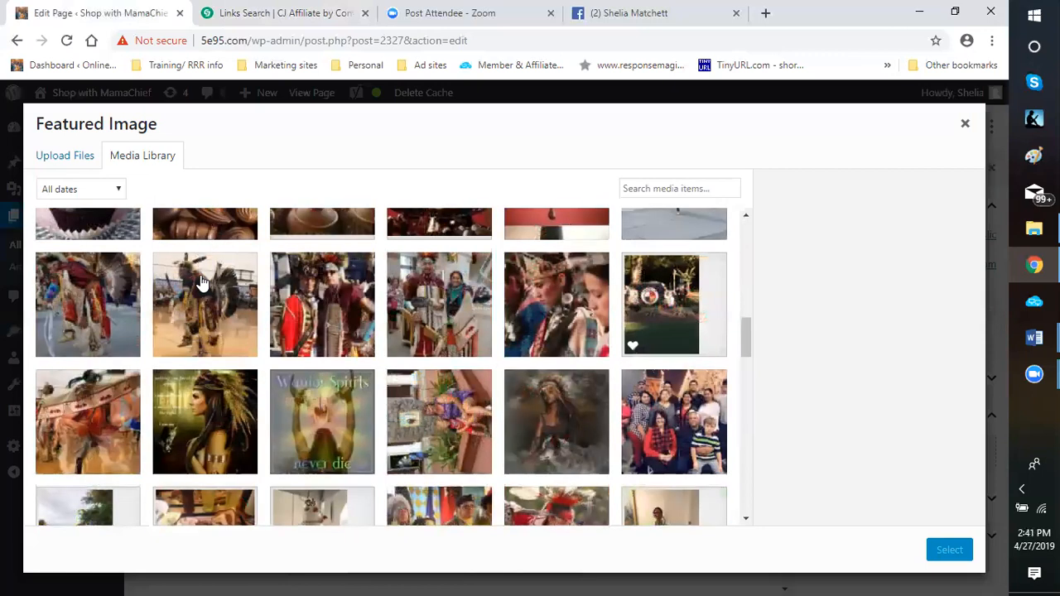
left_click(221, 433)
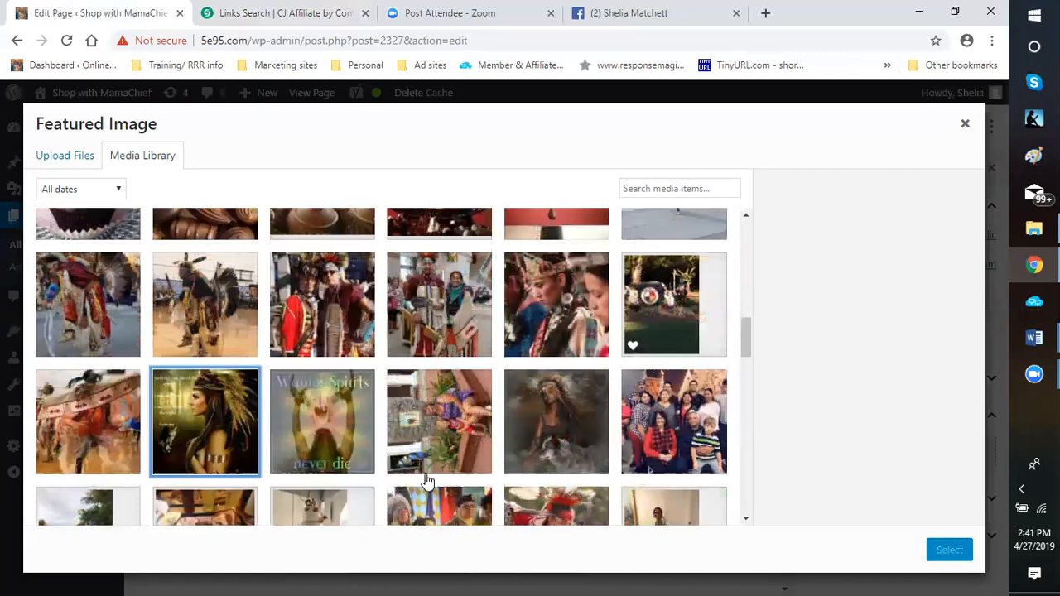
left_click(203, 423)
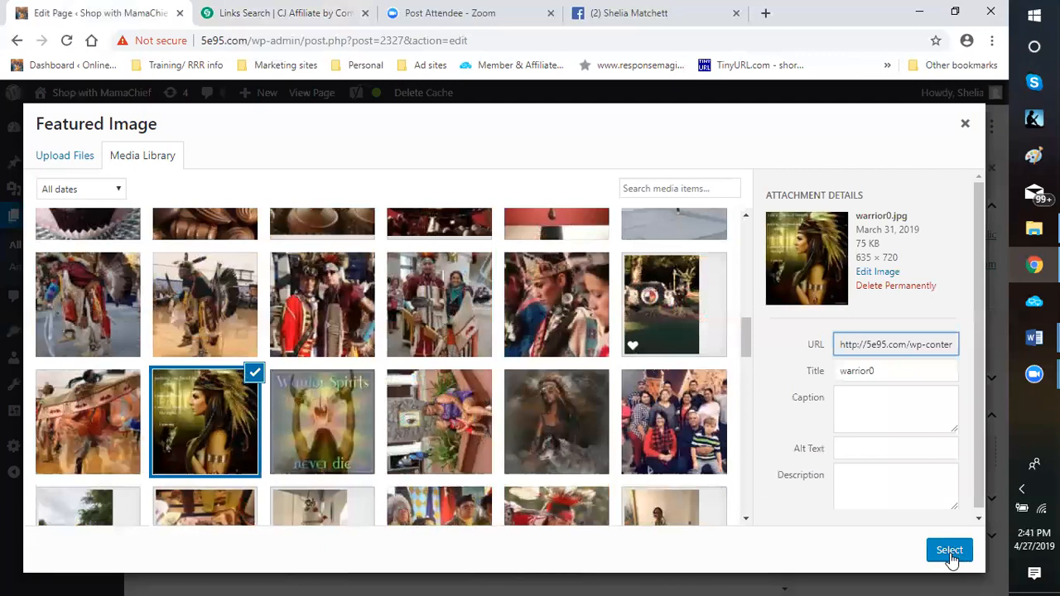
Caption the warrior image "Mom: Ultimate Warrior" and set it as the page's featured image
left_click(866, 413)
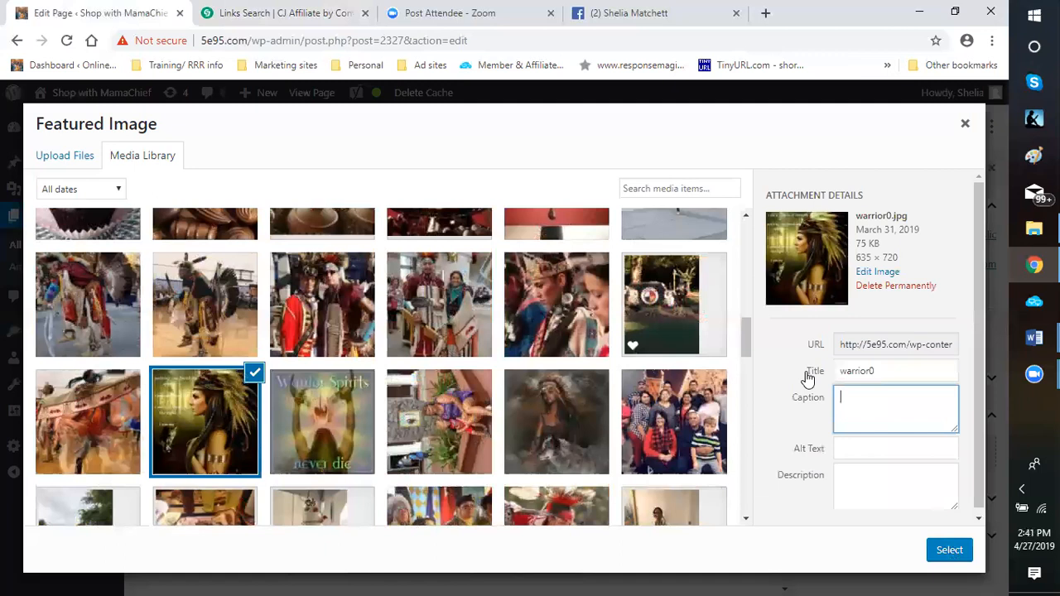
type("Mom -")
type(":")
type("Ul")
type("timate Warr")
type("ior")
left_click(947, 556)
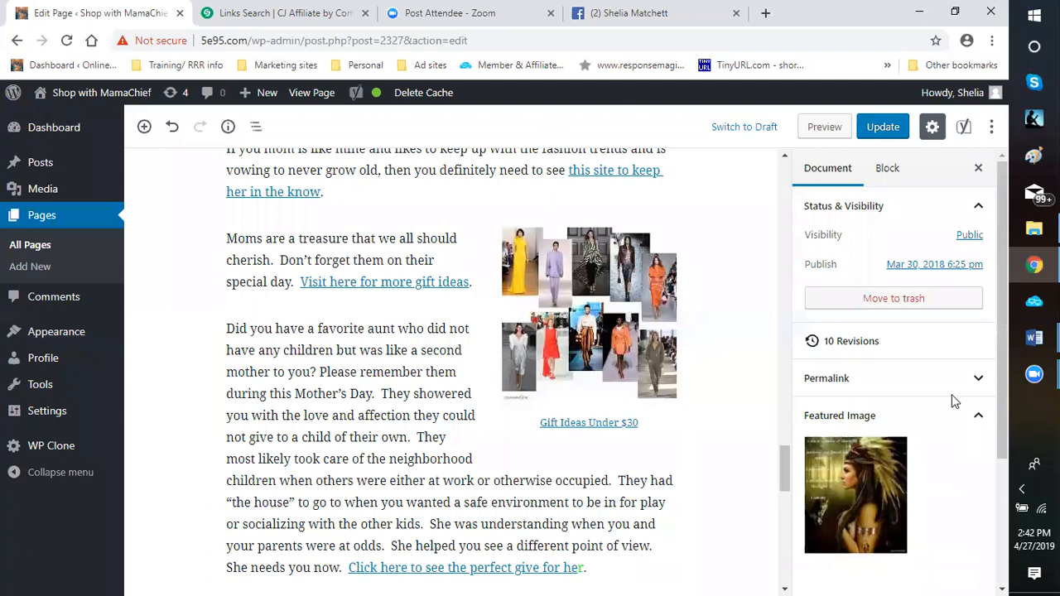
Show the page's permalink settings and copy the address of the mom-the-ultimate-body-armor page
left_click(979, 381)
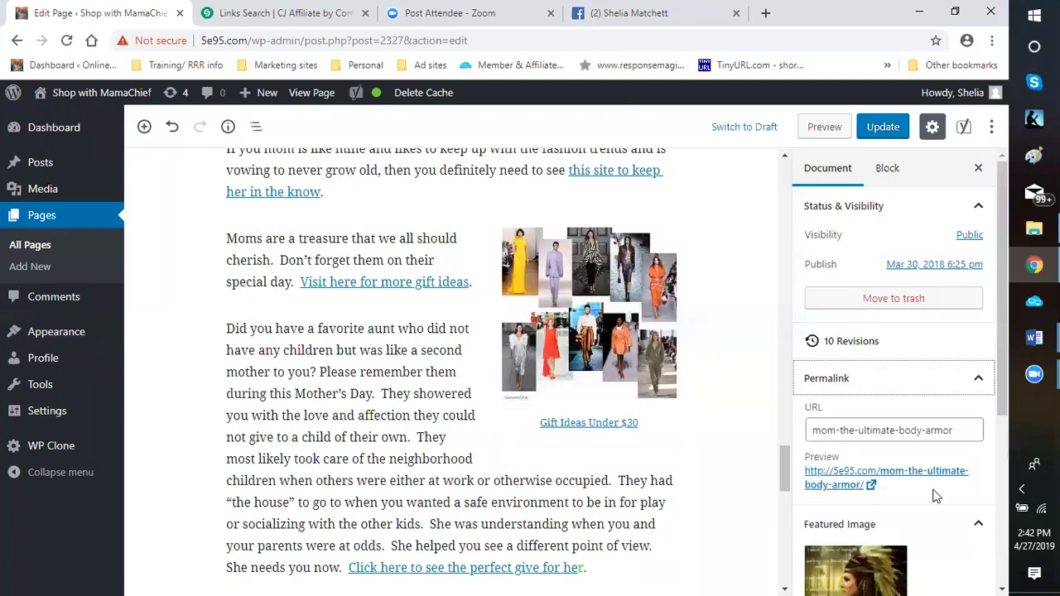
right_click(829, 478)
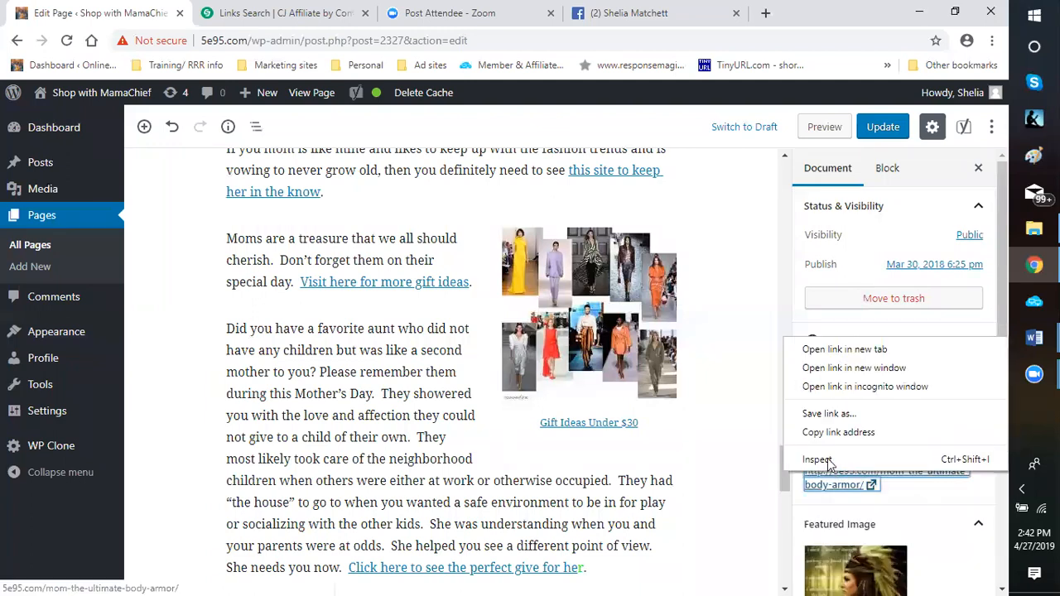
left_click(828, 437)
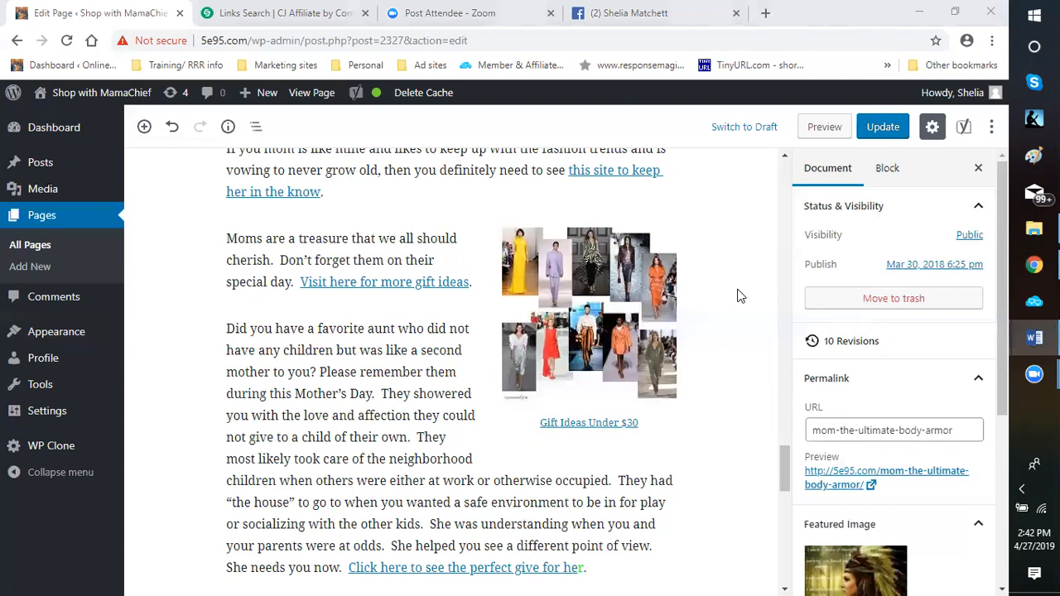
Switch to the Word ad-copy document and start a new paragraph below the Maca ad near the document's end
key("alt+Tab")
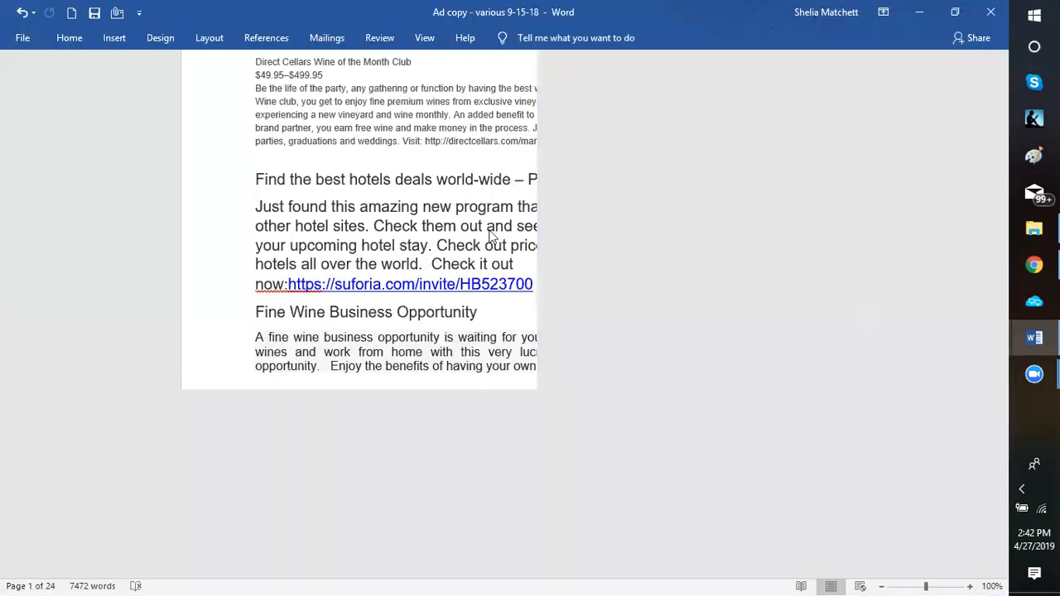
scroll(642, 281, "down", 3)
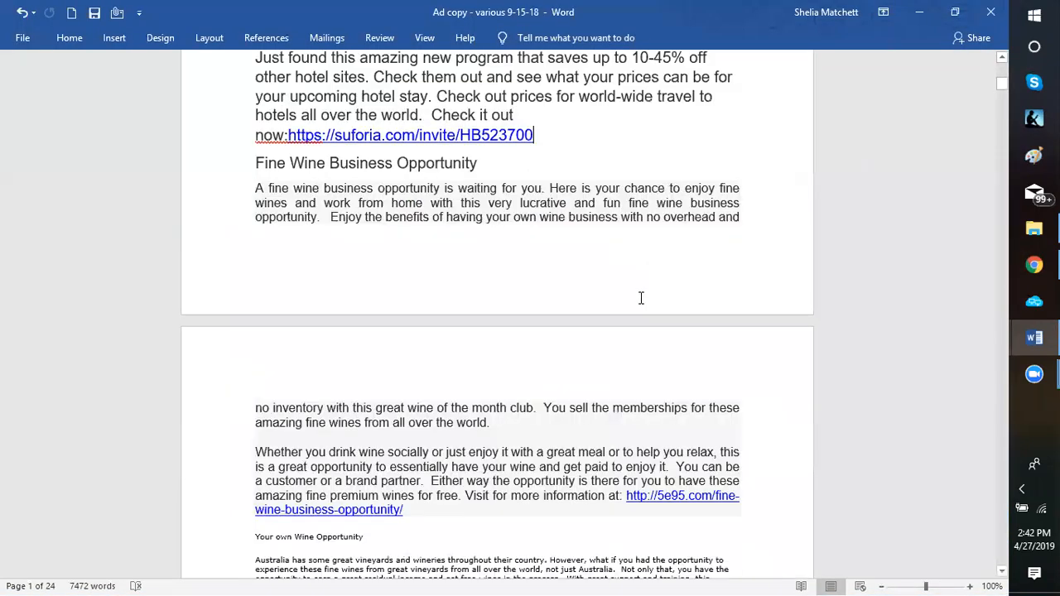
scroll(507, 361, "down", 2)
scroll(500, 361, "down", 13)
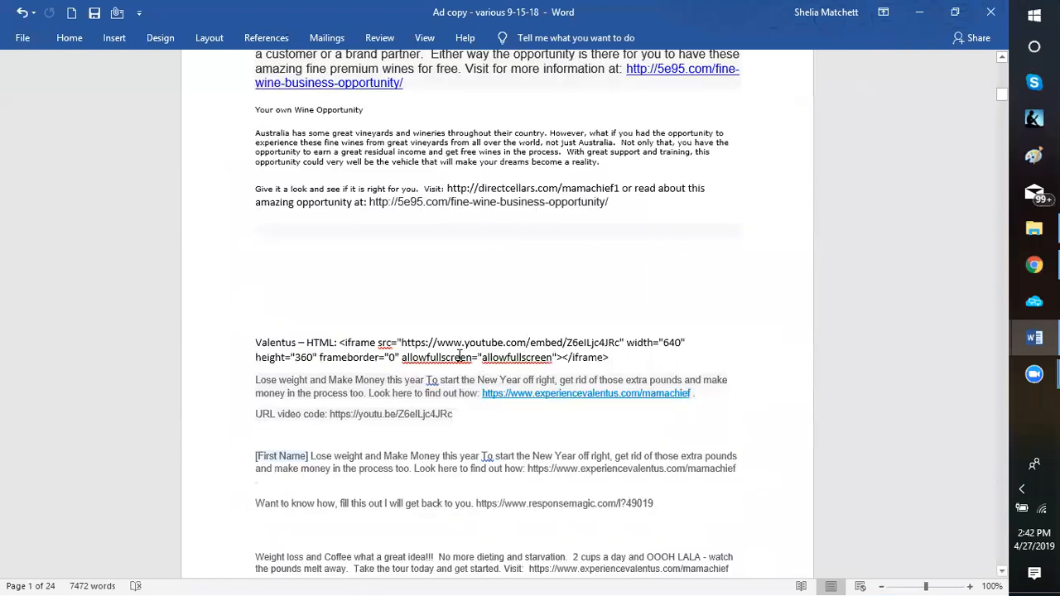
scroll(1005, 138, "down", 9)
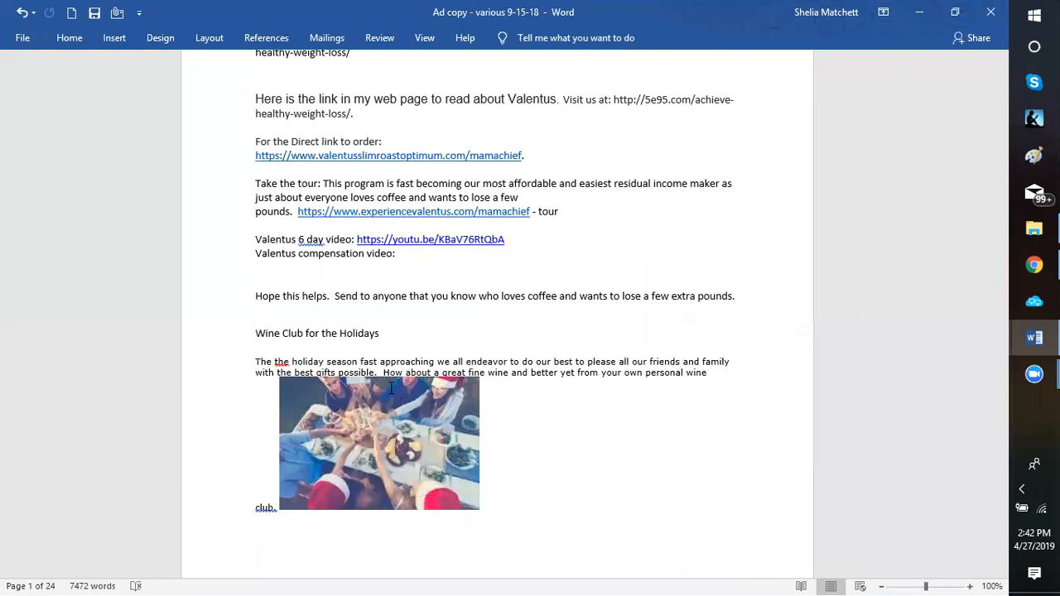
scroll(389, 388, "down", 9)
scroll(375, 394, "down", 10)
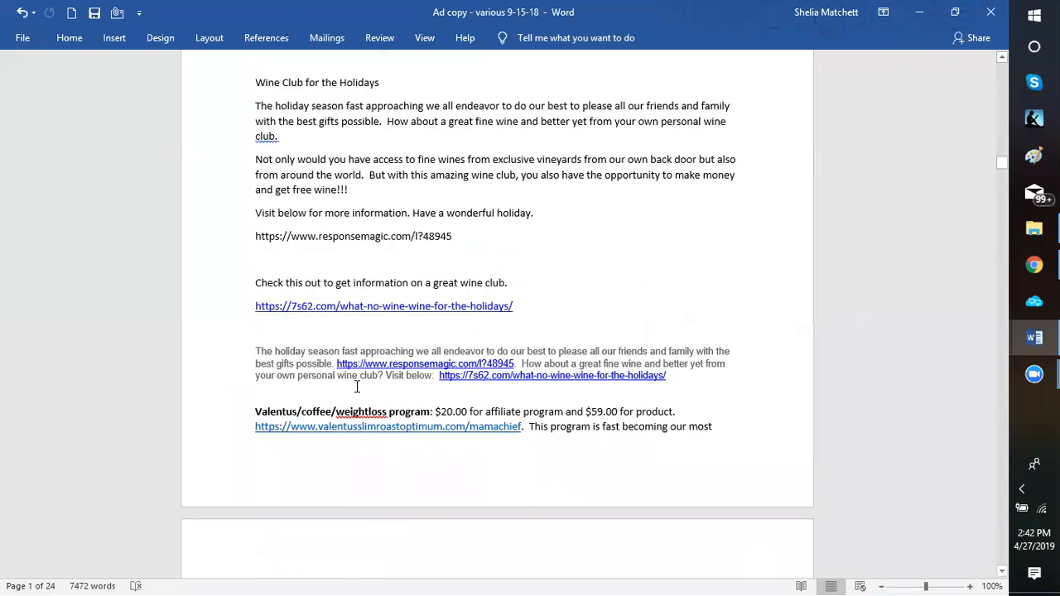
scroll(357, 386, "down", 15)
scroll(350, 396, "down", 15)
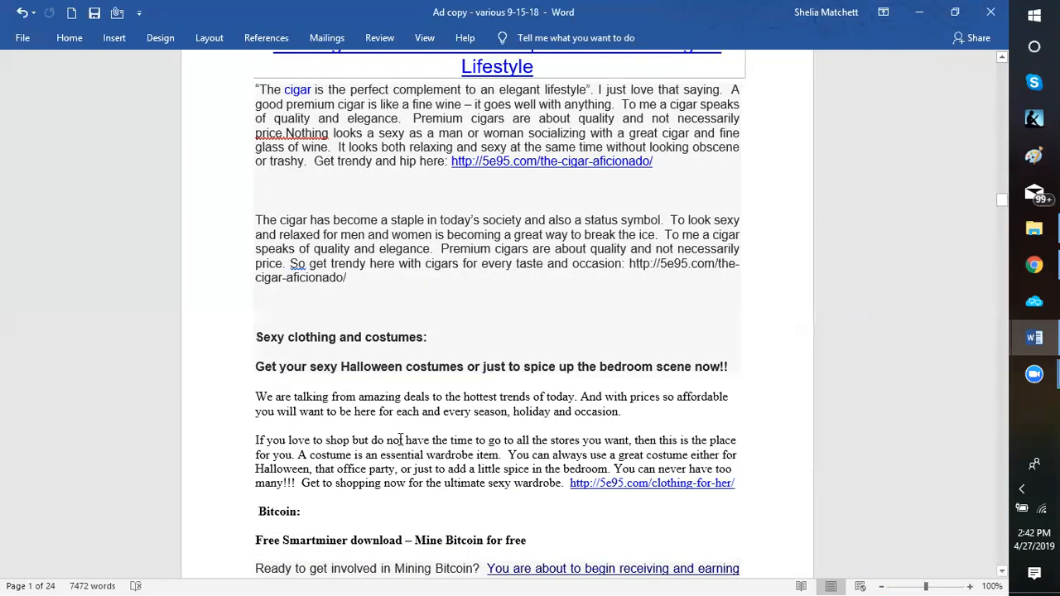
scroll(338, 420, "down", 10)
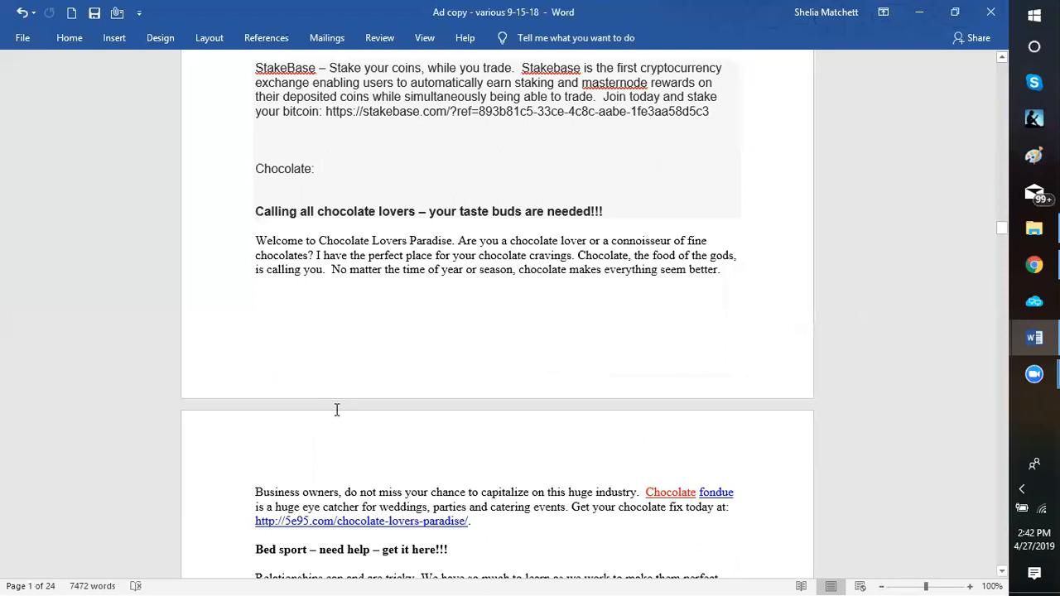
scroll(337, 410, "down", 15)
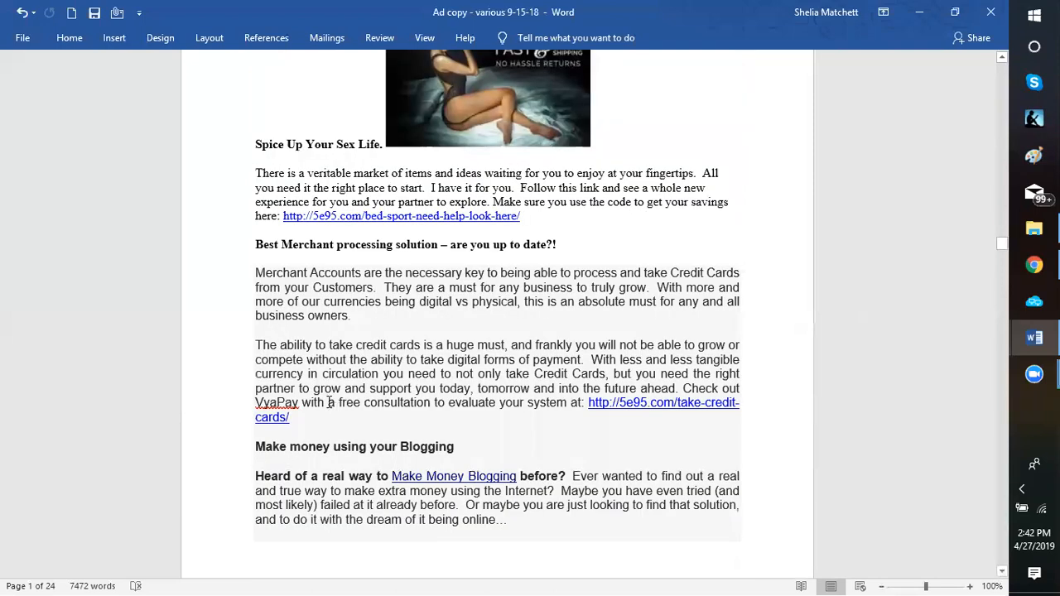
scroll(323, 360, "down", 15)
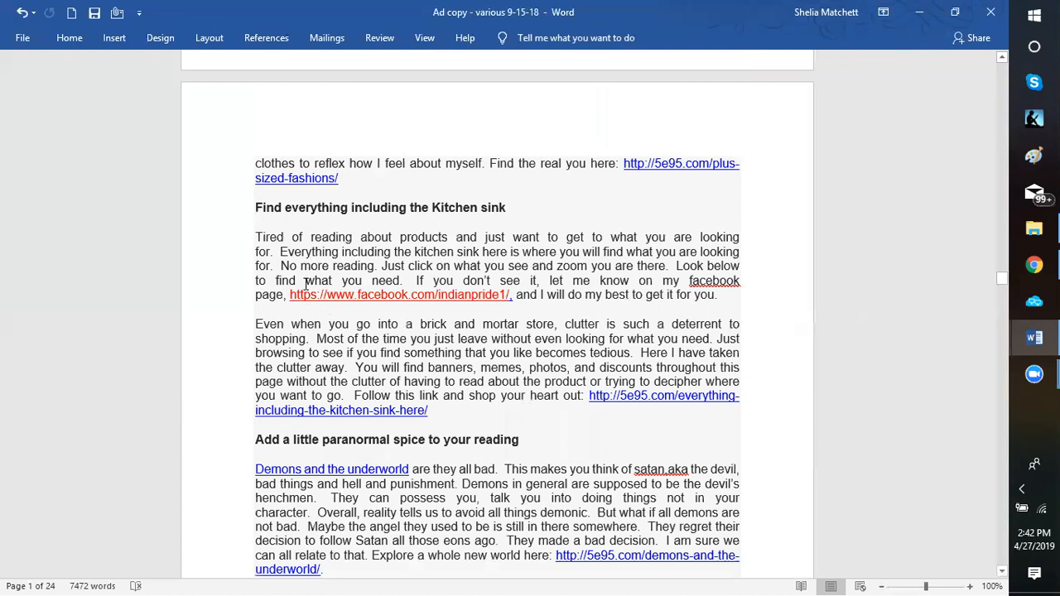
scroll(309, 274, "down", 15)
scroll(306, 283, "down", 10)
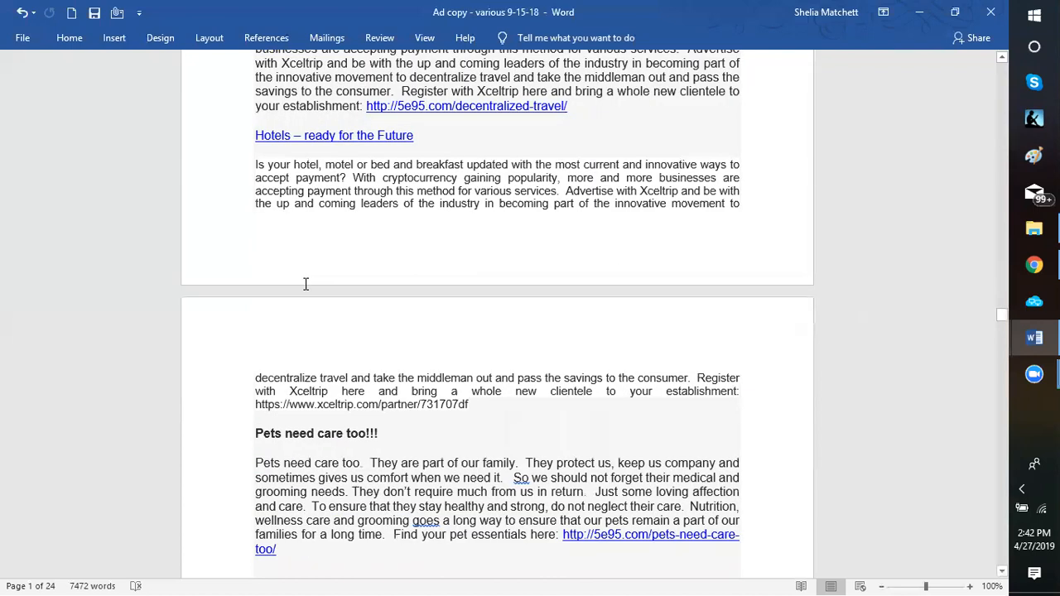
scroll(306, 284, "down", 10)
scroll(318, 326, "down", 10)
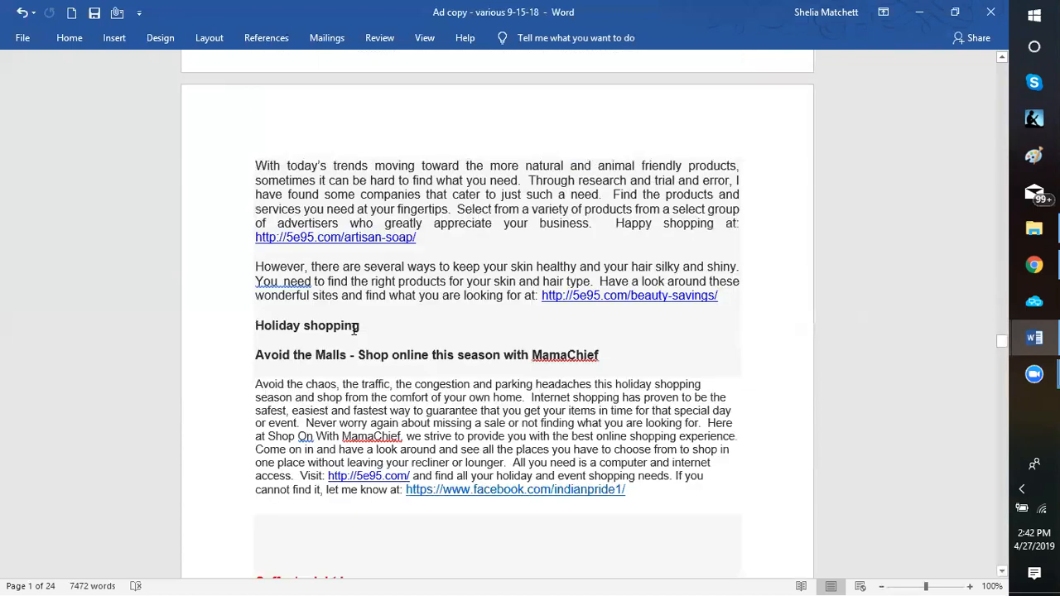
scroll(357, 332, "down", 10)
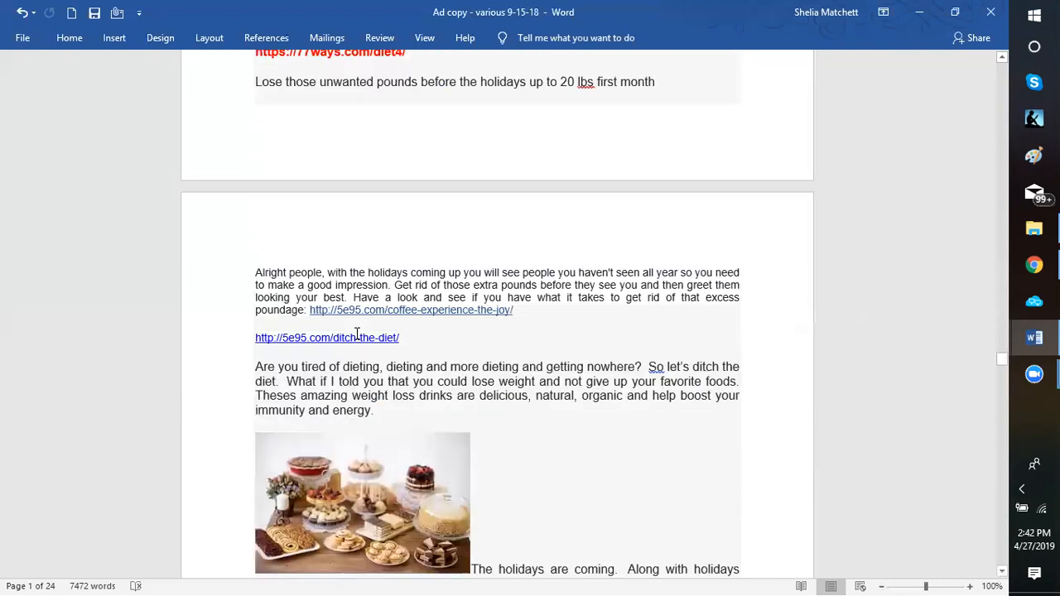
scroll(357, 332, "down", 3)
scroll(376, 332, "down", 15)
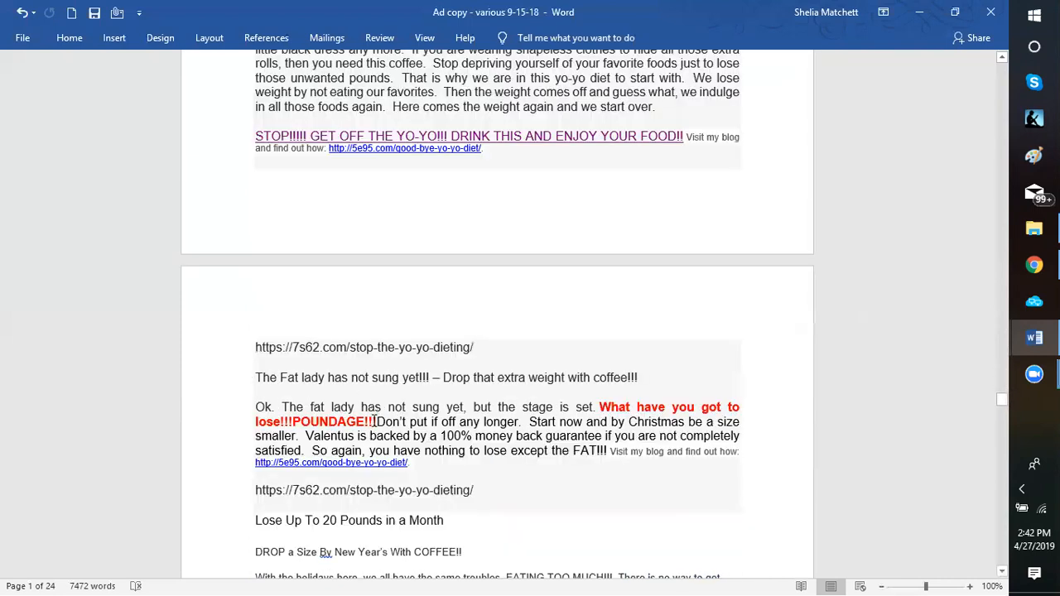
scroll(362, 402, "down", 8)
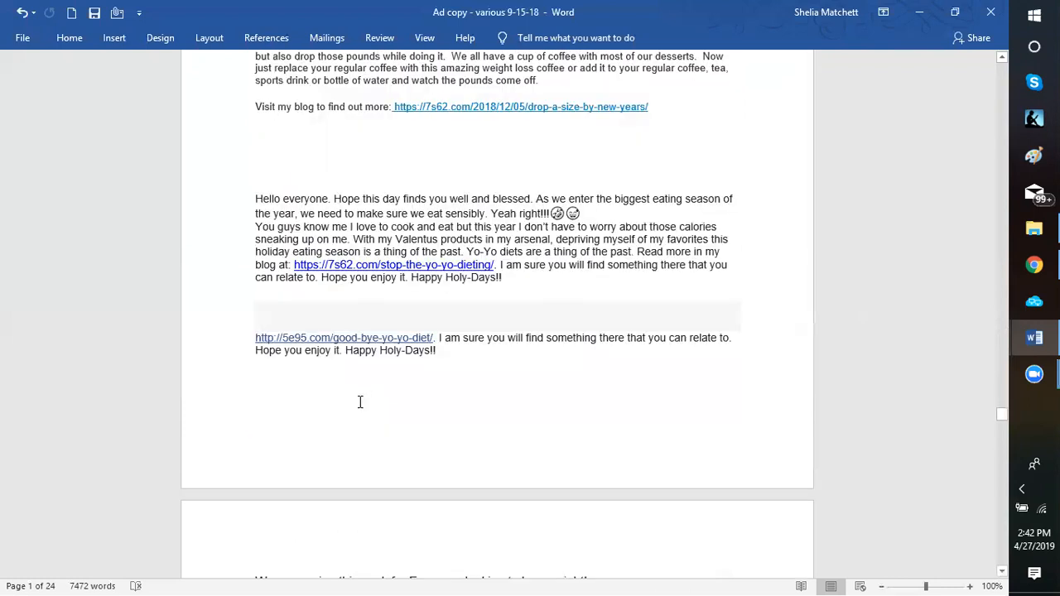
scroll(361, 402, "down", 8)
scroll(386, 385, "down", 5)
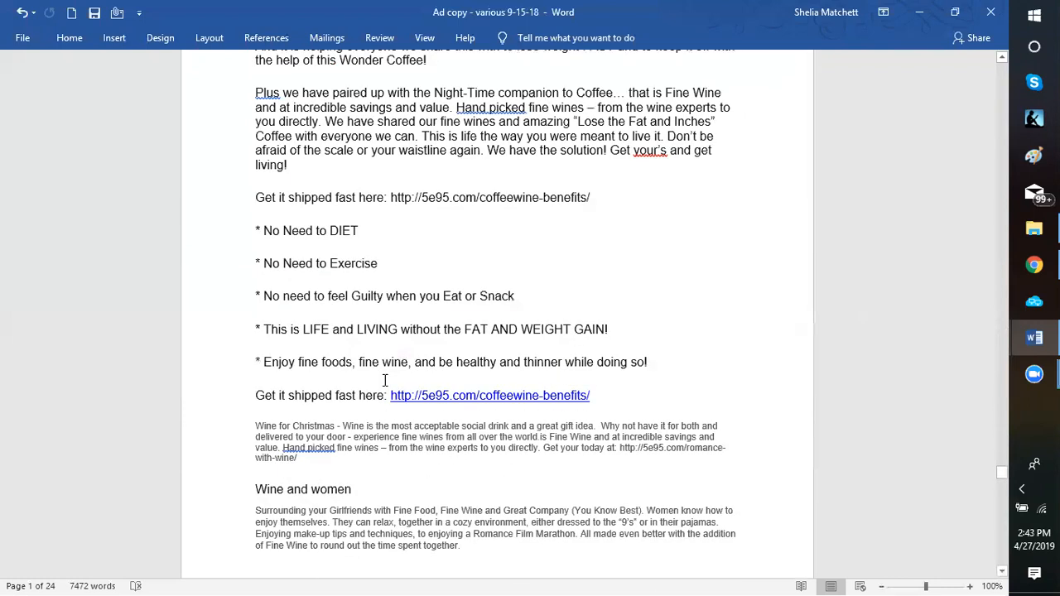
scroll(340, 357, "down", 6)
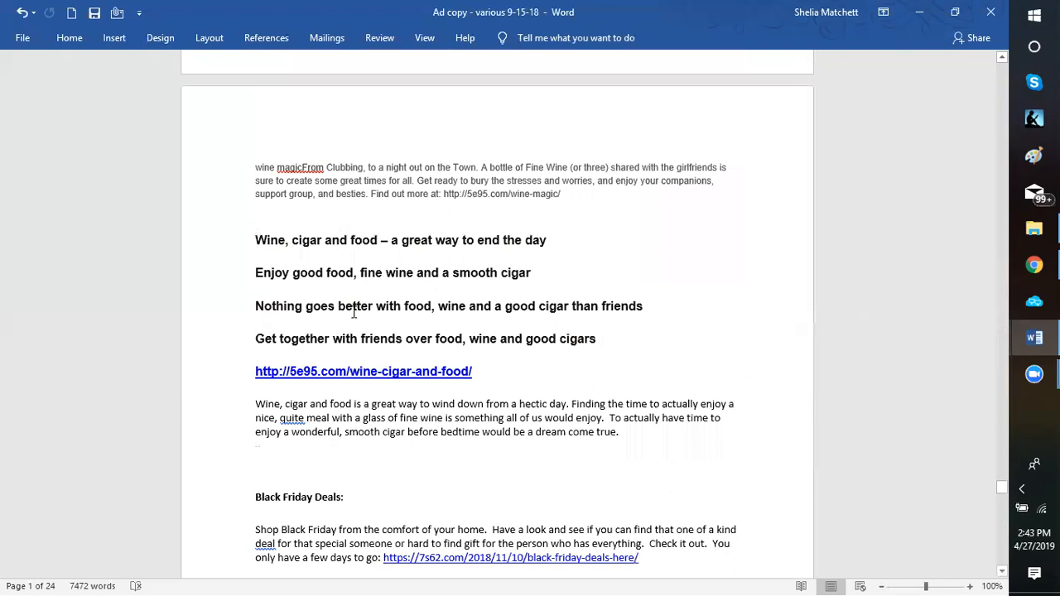
scroll(353, 313, "down", 10)
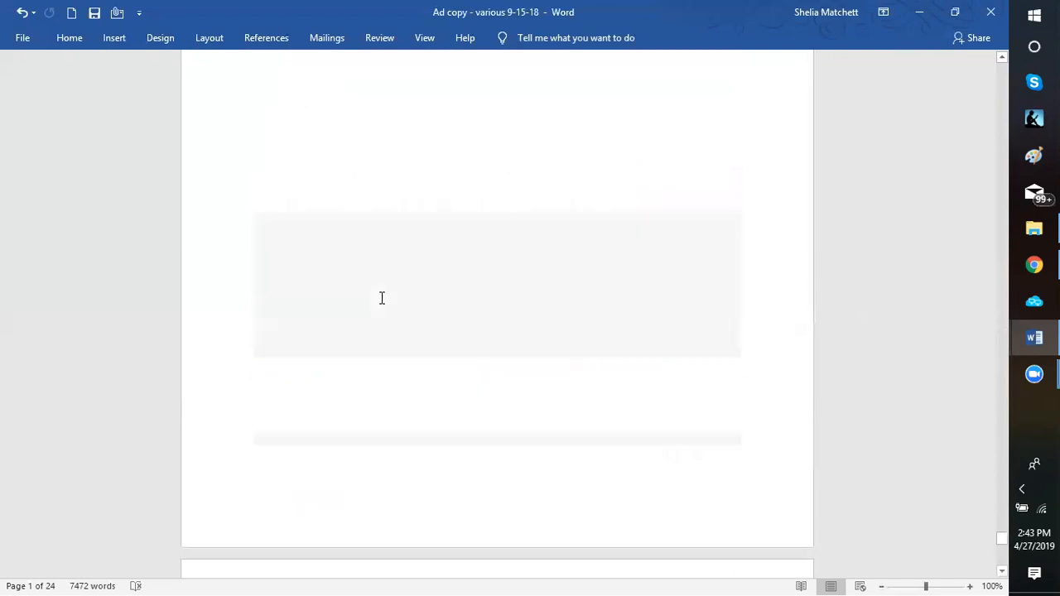
left_click(352, 288)
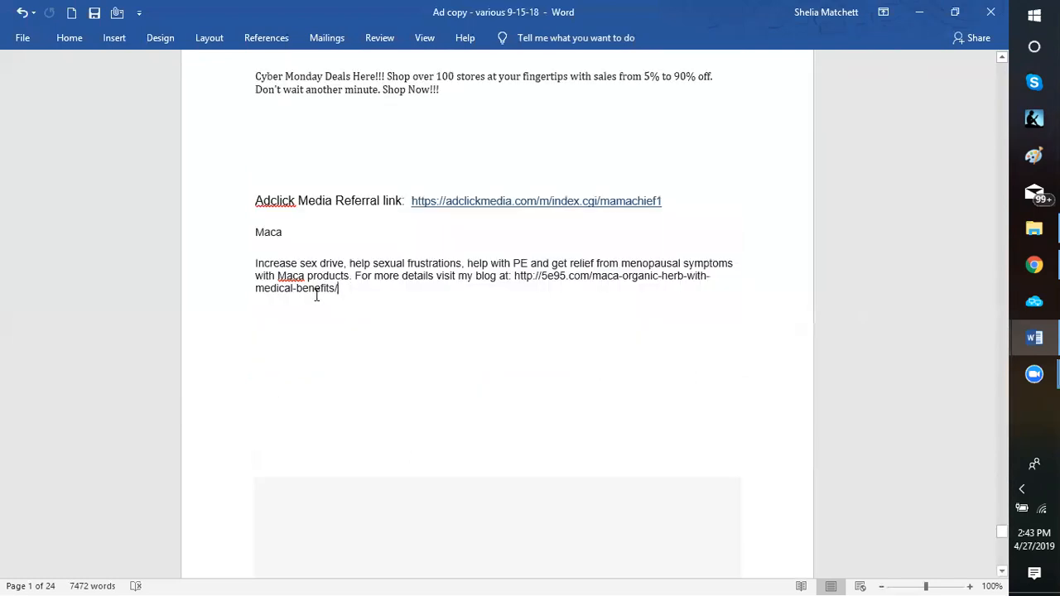
key("Return")
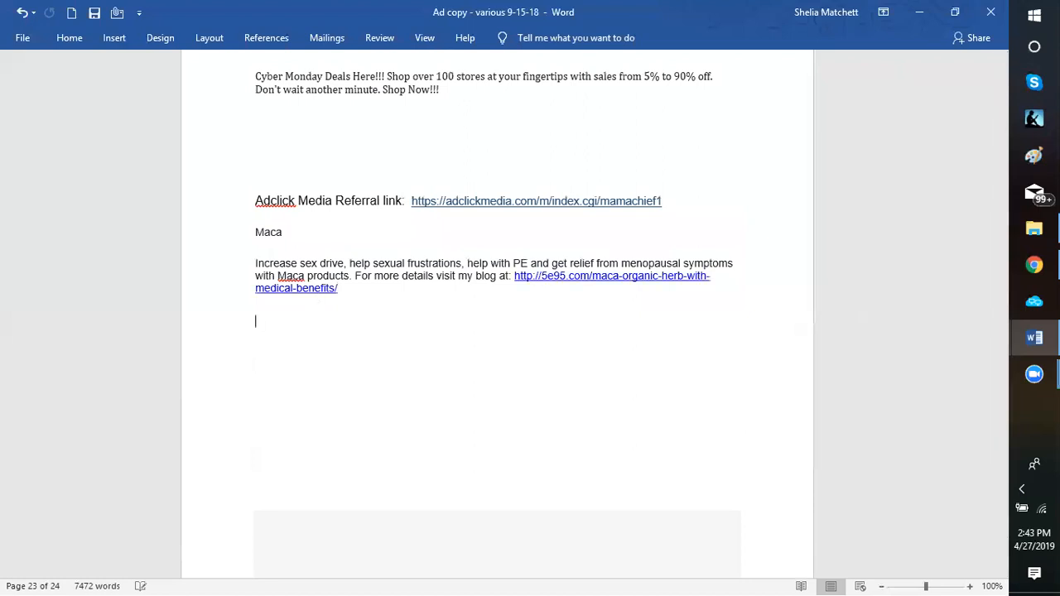
key("Return")
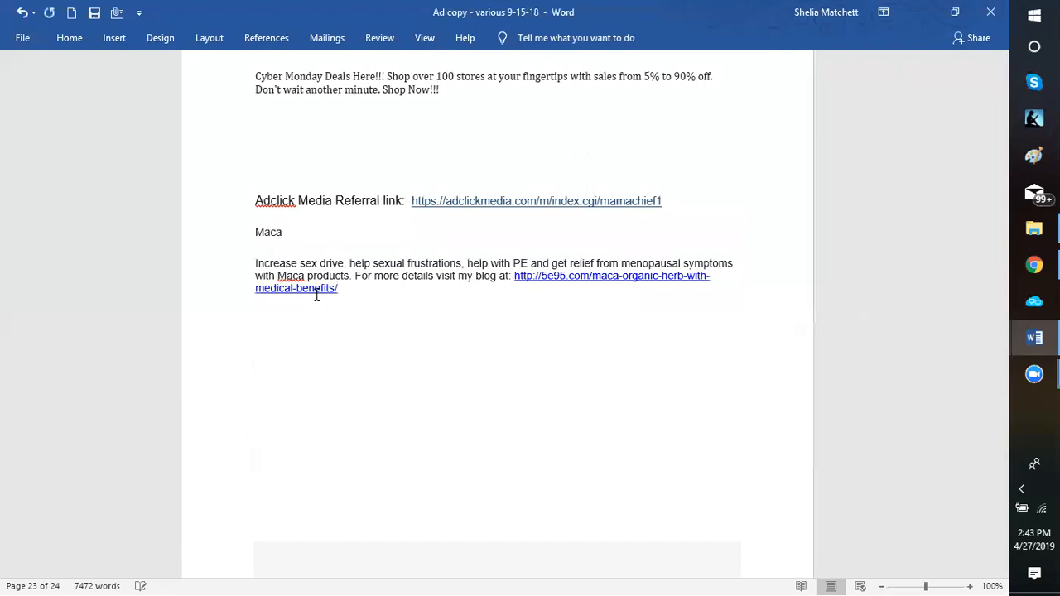
type("Mom's Day")
type("article")
left_click(333, 293, "shift")
Add the heading "Mother's Day Article:" on a new line below the Maca ad
key("Return")
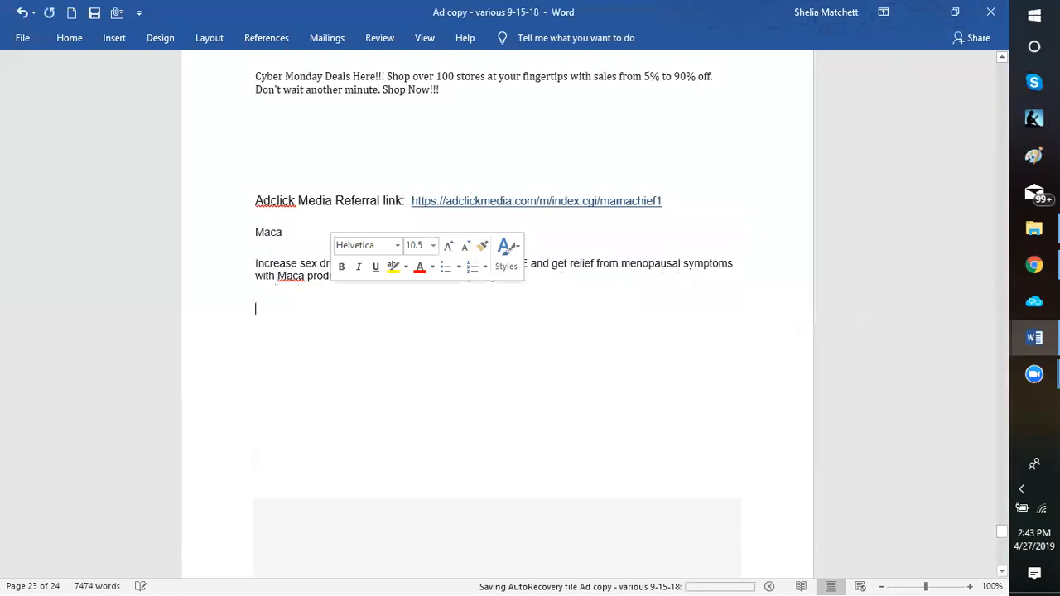
type("Mother")
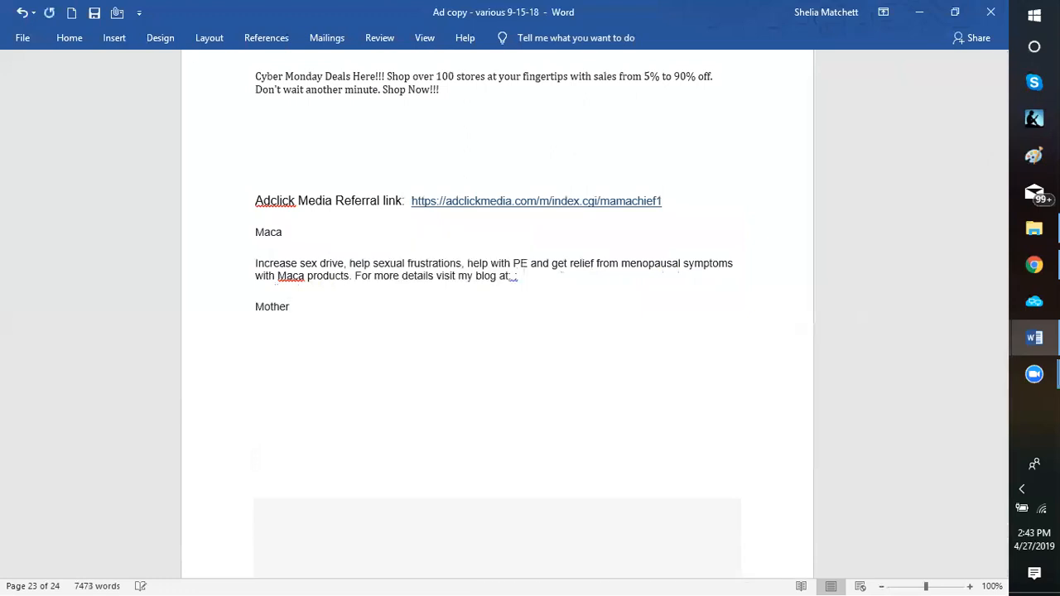
type("'s Day Article:")
key("Return")
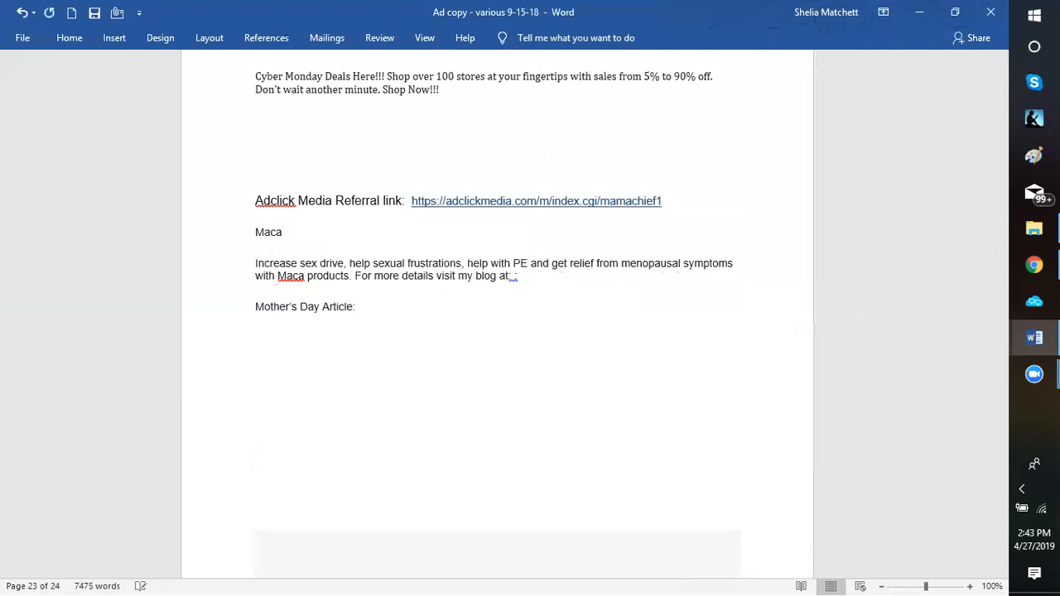
Write the headline "Mom, what have you done for her lately?" below the Mother's Day heading
type("Mom:")
key("BackSpace")
type(", what have you done ")
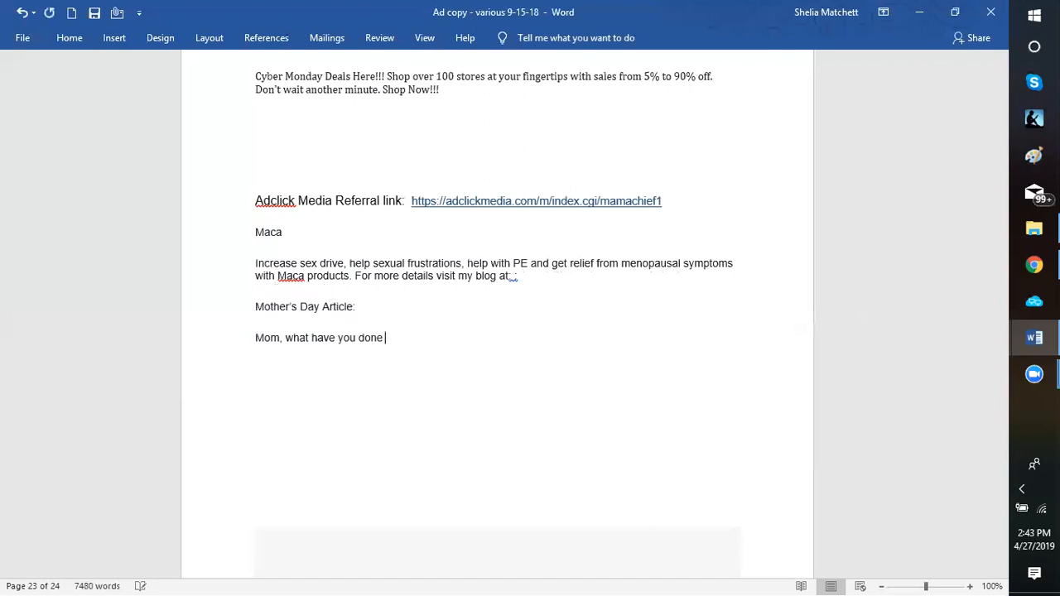
type("for her lately?")
key("Return")
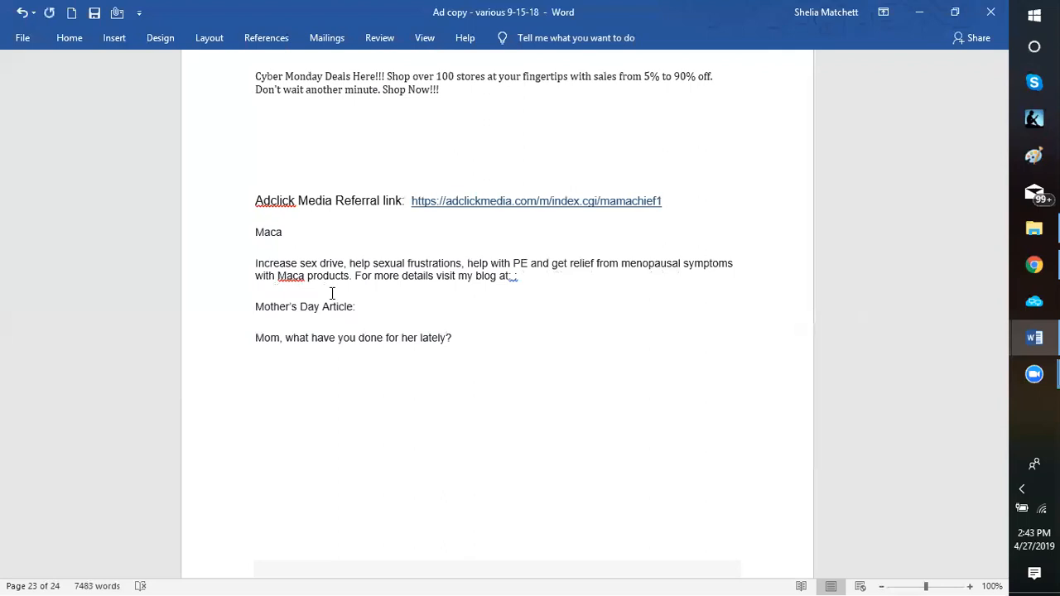
Begin the ad's body paragraph with "Your mother has made sacrifices for you from the", correcting the spelling of "sacrifices"
type("Your mom")
key("BackSpace")
key("BackSpace")
type("ther had")
key("BackSpace")
key("BackSpace")
type("as made safr")
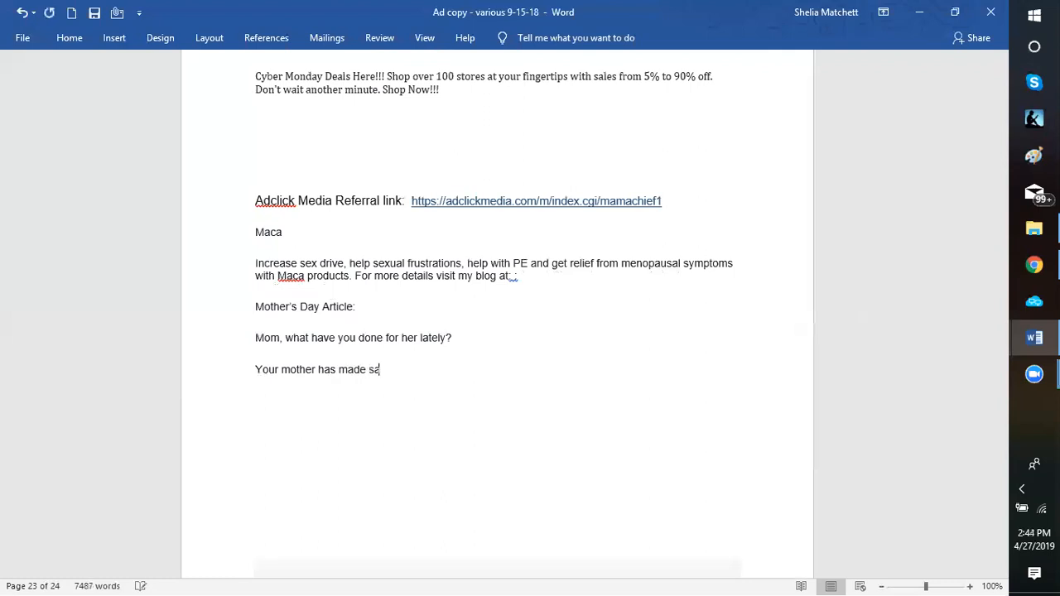
key("BackSpace")
key("BackSpace")
type("crafices for you from the")
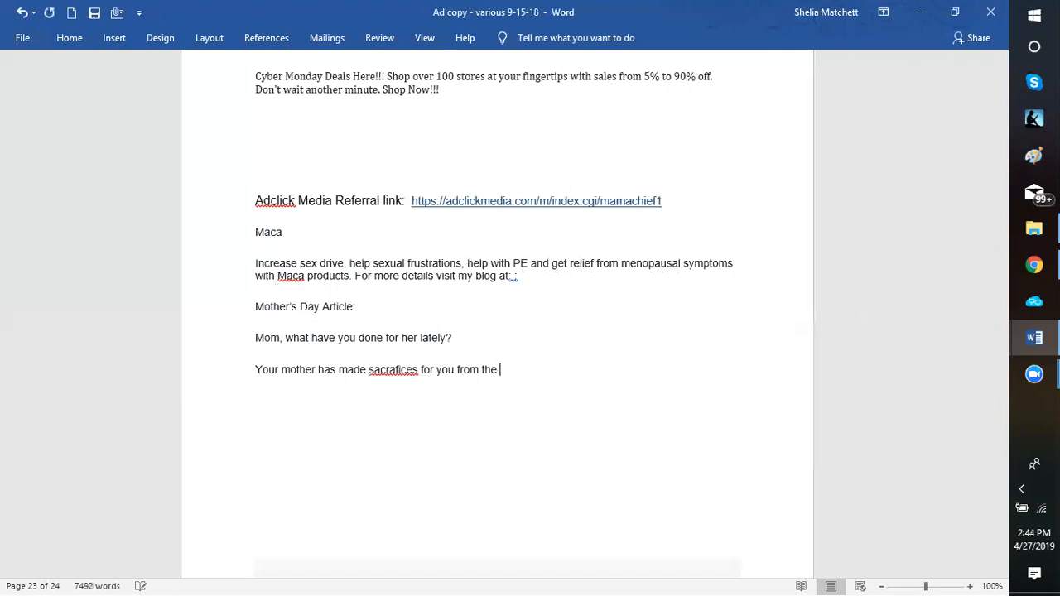
right_click(391, 373)
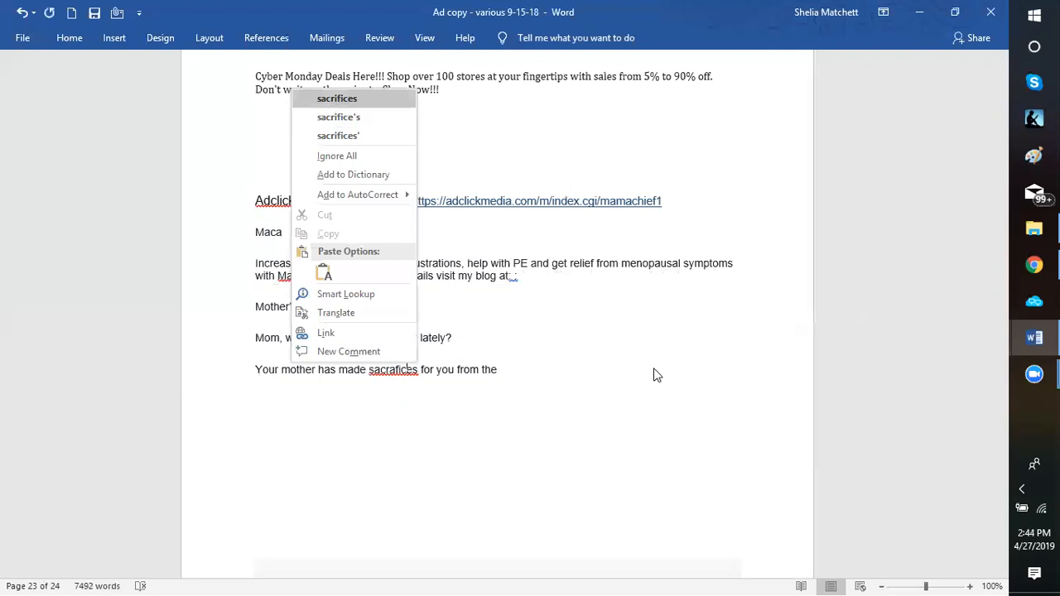
left_click(518, 369)
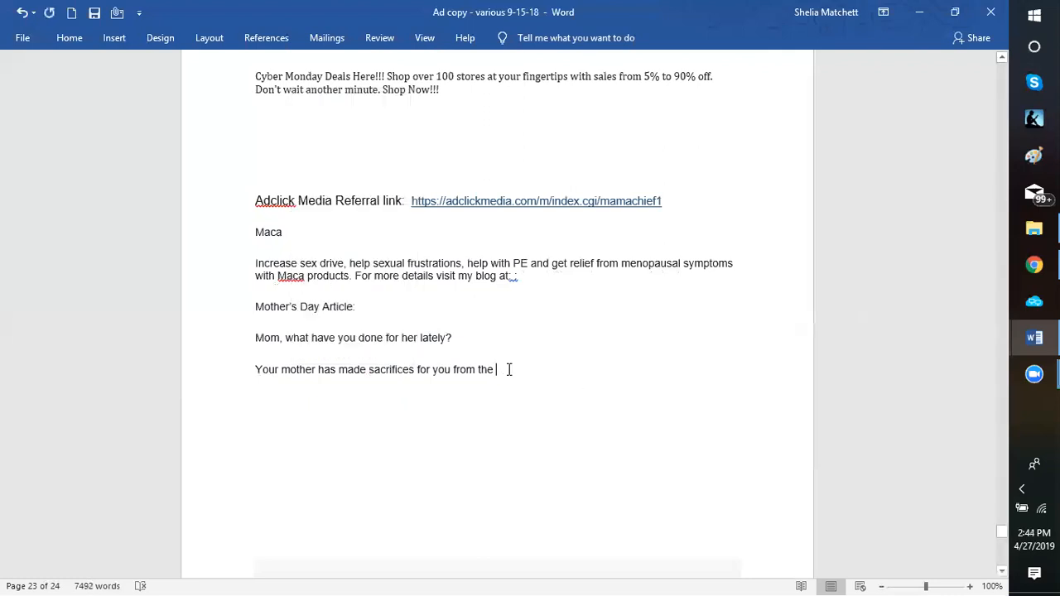
Complete the paragraph's first sentence with "day you were conceived."
type("day you were conce")
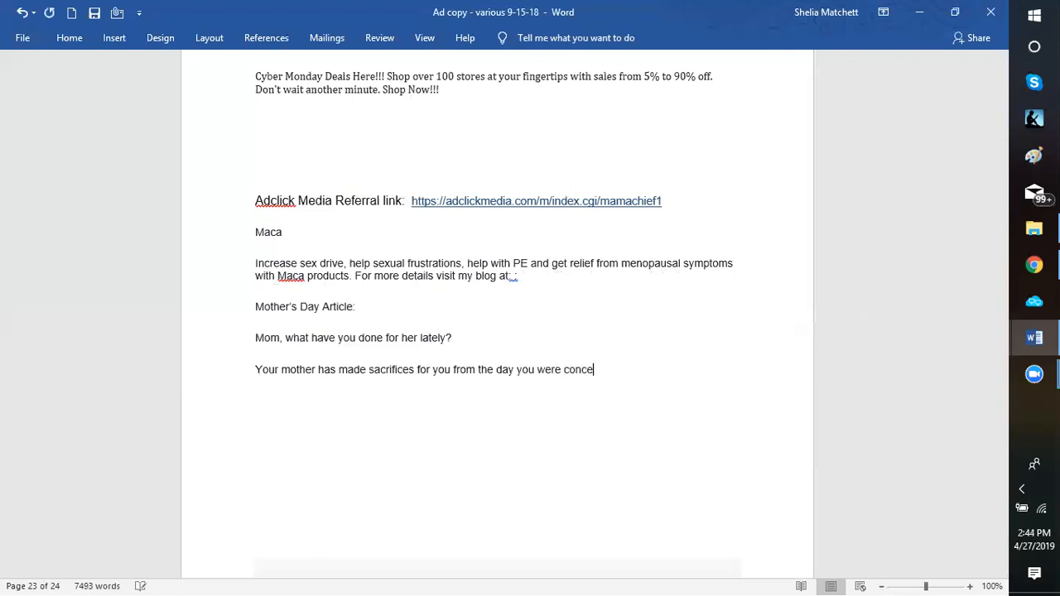
key("BackSpace")
type("ieved")
key("BackSpace")
key("BackSpace")
key("BackSpace")
key("BackSpace")
type("ve")
key("BackSpace")
key("BackSpace")
key("BackSpace")
type("eived.  She was there for you")
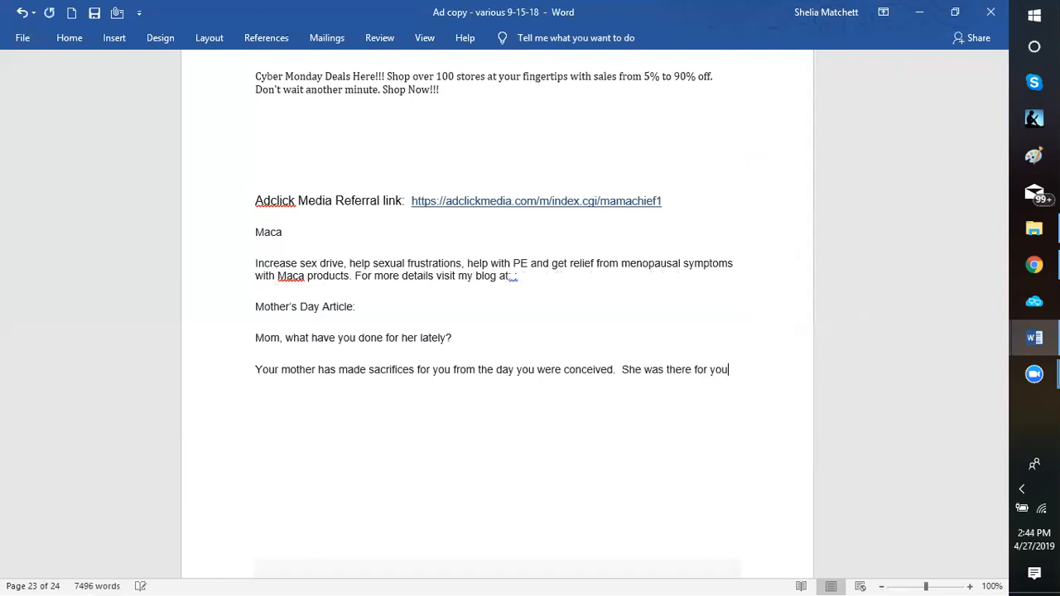
type(" when you coul")
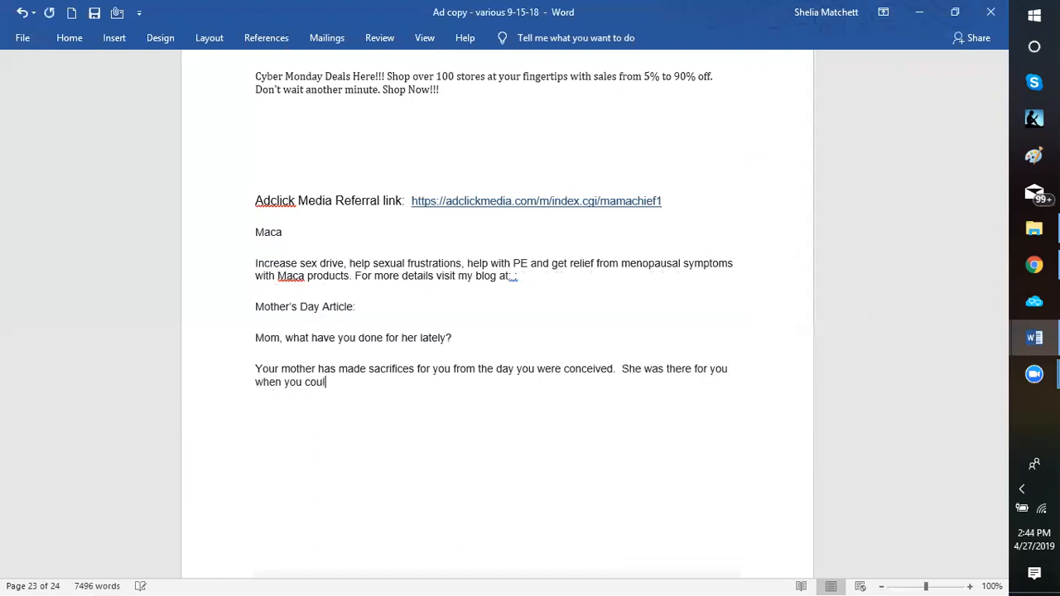
type("d not care for yourself.  ")
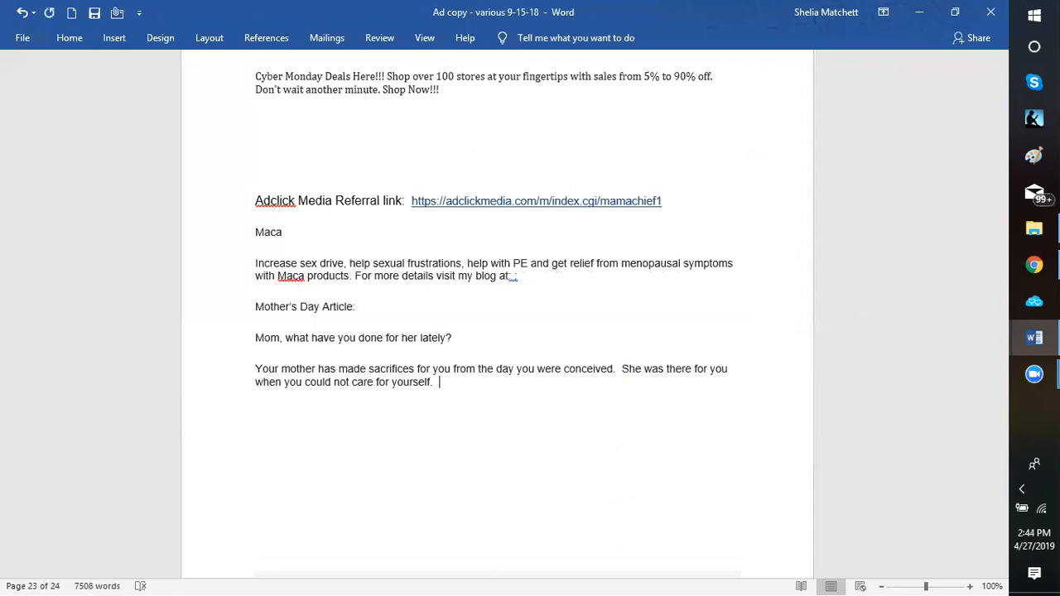
type("She will")
Add the sentence "She was there for you when you lost it all." to the end of the body paragraph
key("BackSpace")
key("BackSpace")
key("BackSpace")
type("as there for you")
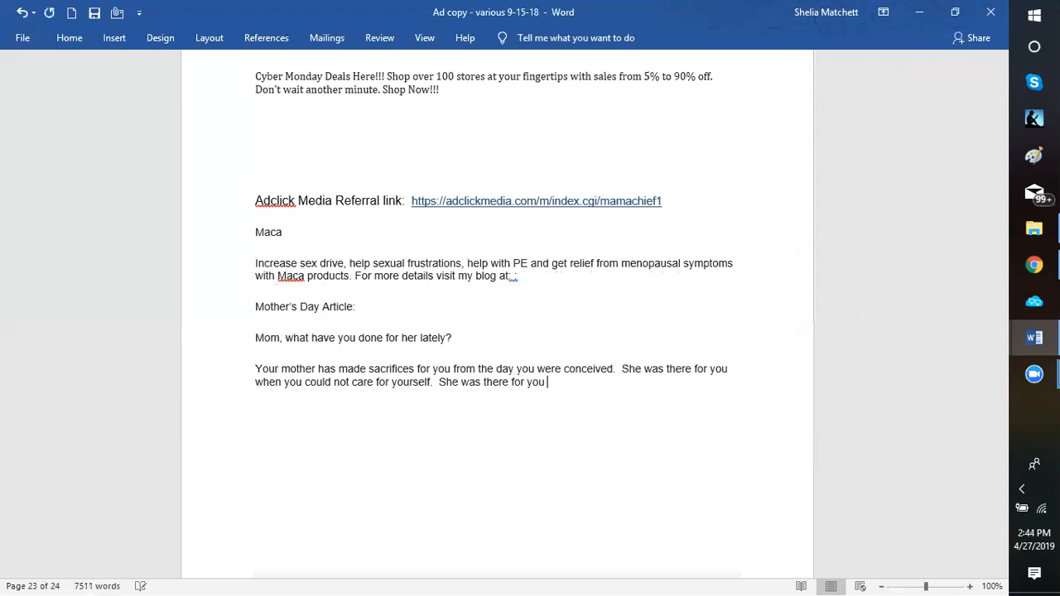
type(" when you lost it all")
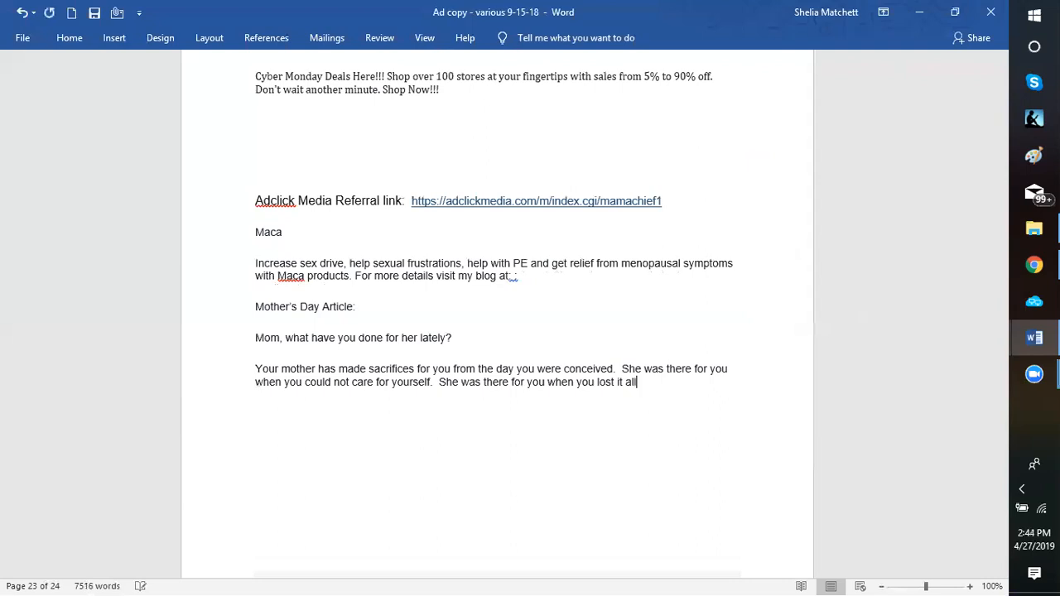
type(".  She will be there for ou")
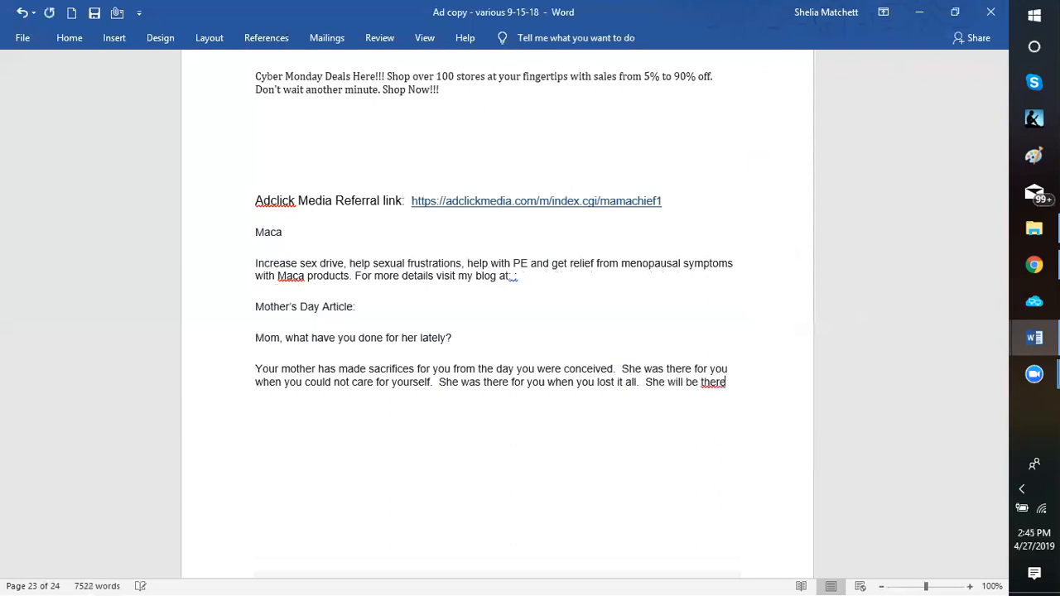
Continue the body paragraph with the sentence "She will be there for you now and always."
key("BackSpace")
key("BackSpace")
key("BackSpace")
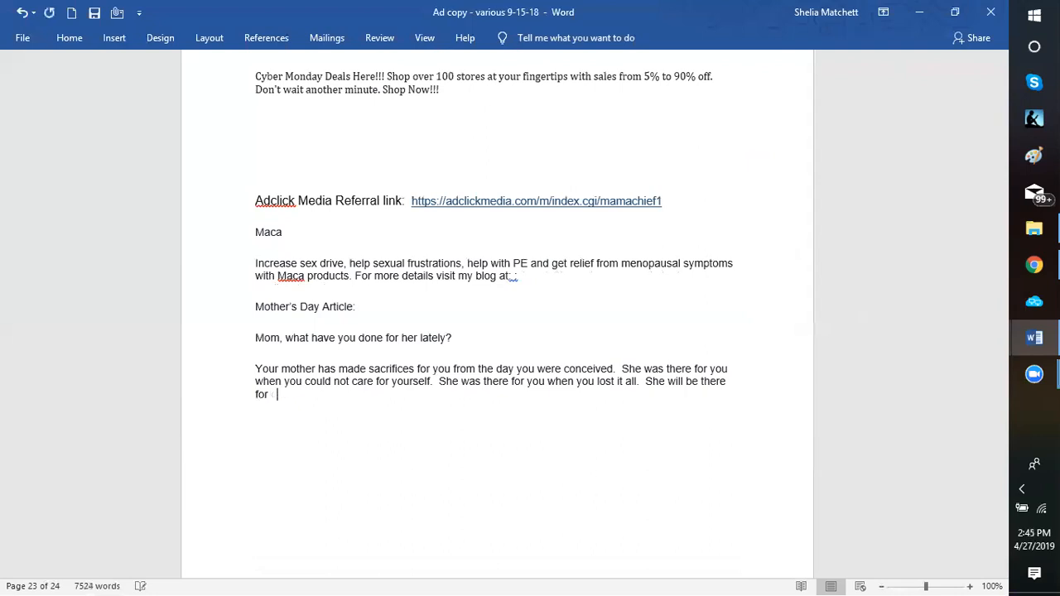
type("you now and always.  T")
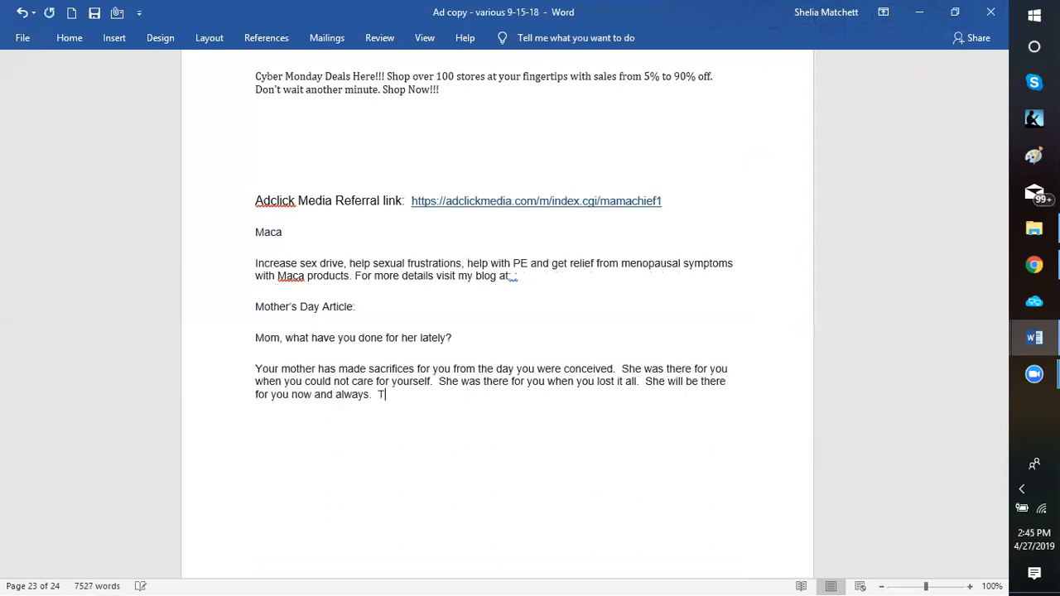
type("his mother")
type("s")
Begin the paragraph's next sentence with "This Mother's Day", capitalizing "Mother's"
key("BackSpace")
type("'s")
key("BackSpace")
key("BackSpace")
key("BackSpace")
key("BackSpace")
key("BackSpace")
key("BackSpace")
key("BackSpace")
key("BackSpace")
type("Mother's")
type("Day")
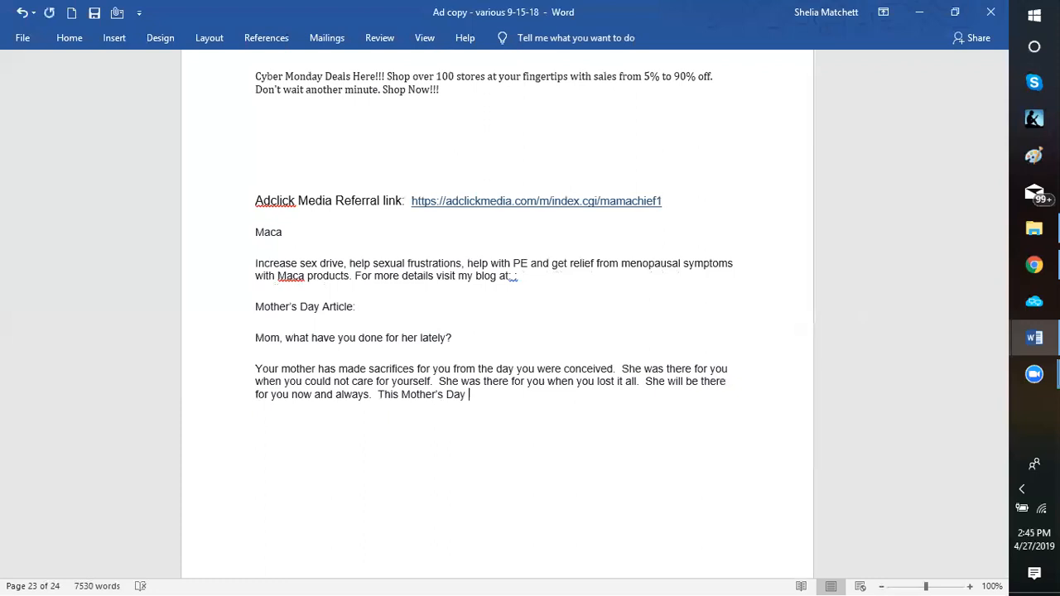
type(" tell her how much yo")
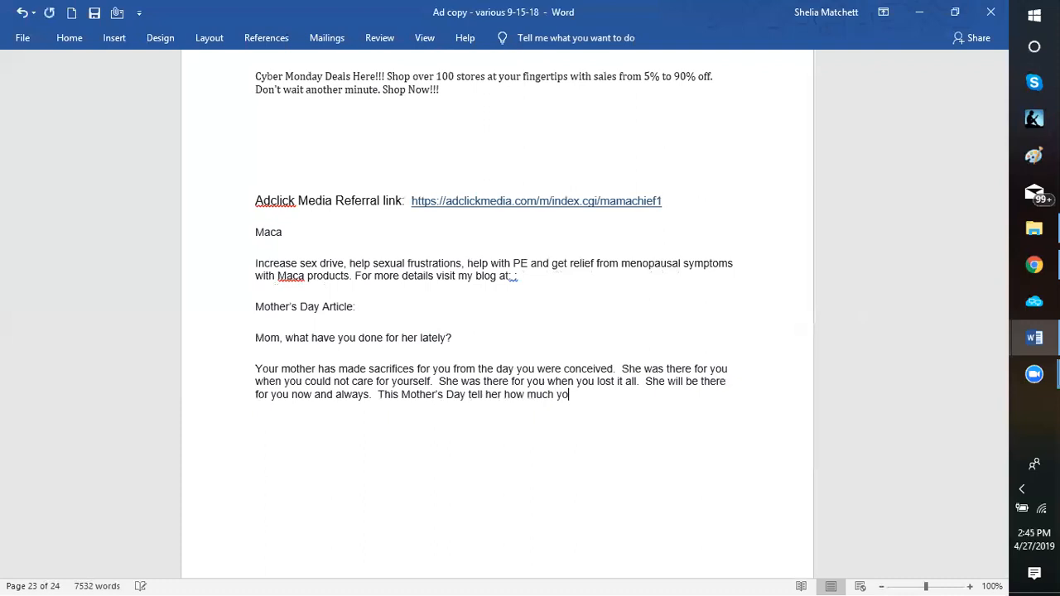
type("u love her by giving her something ")
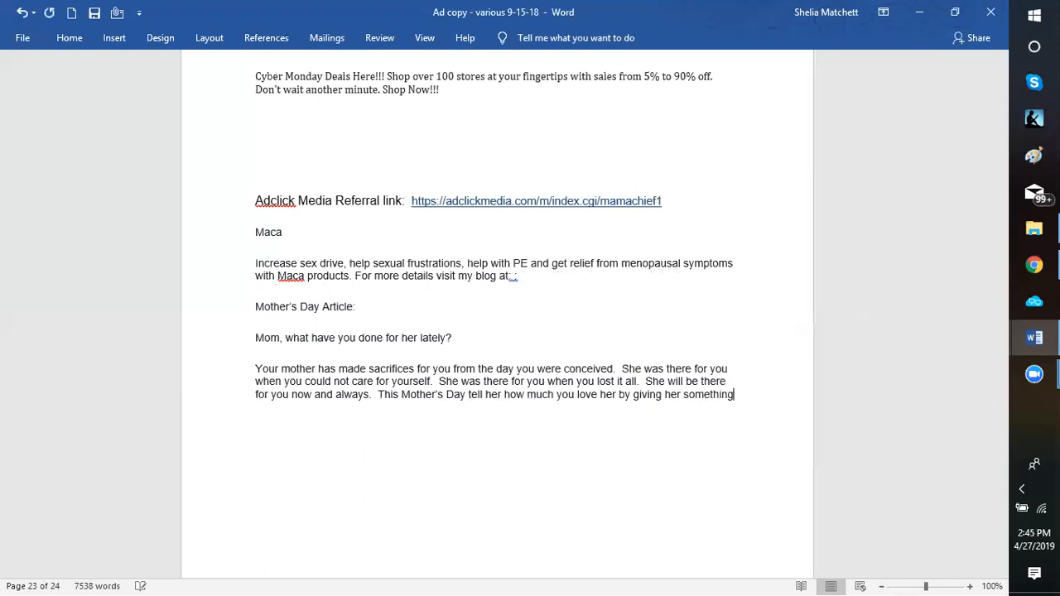
type("only sh")
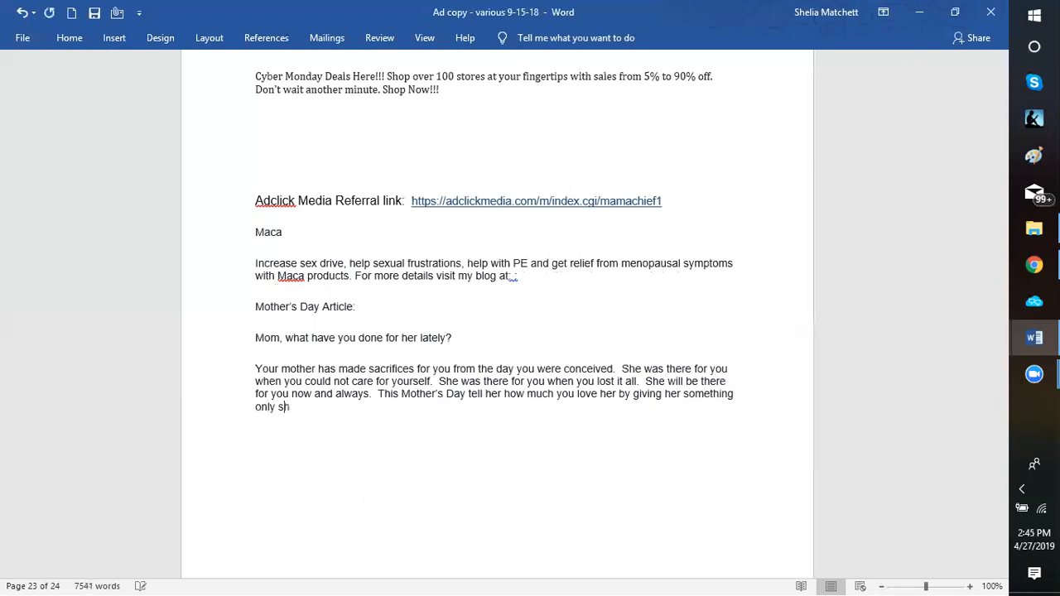
type("e would love.  Visit:")
right_click(387, 407)
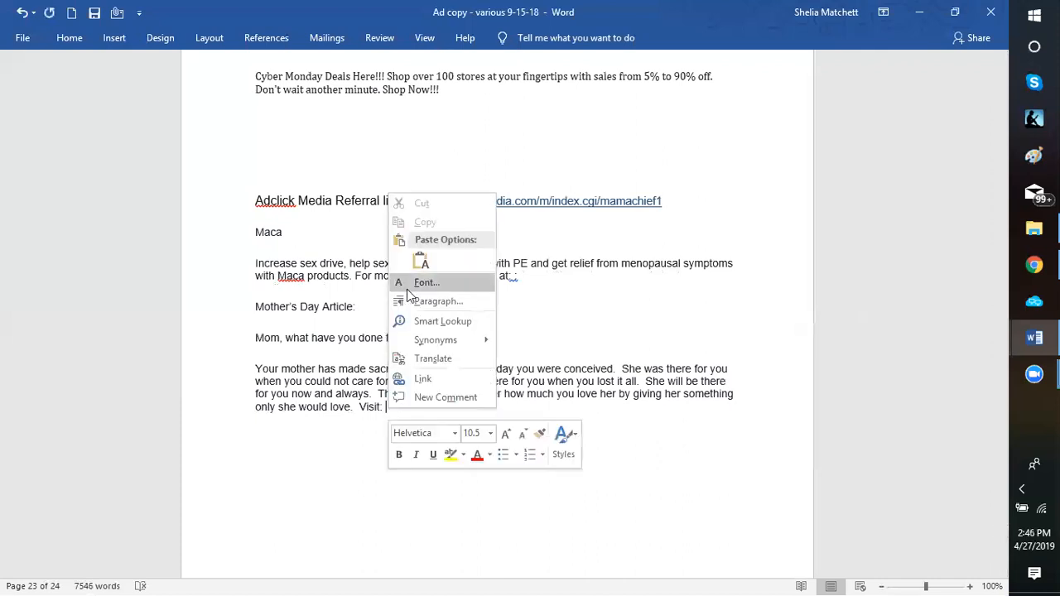
left_click(495, 418)
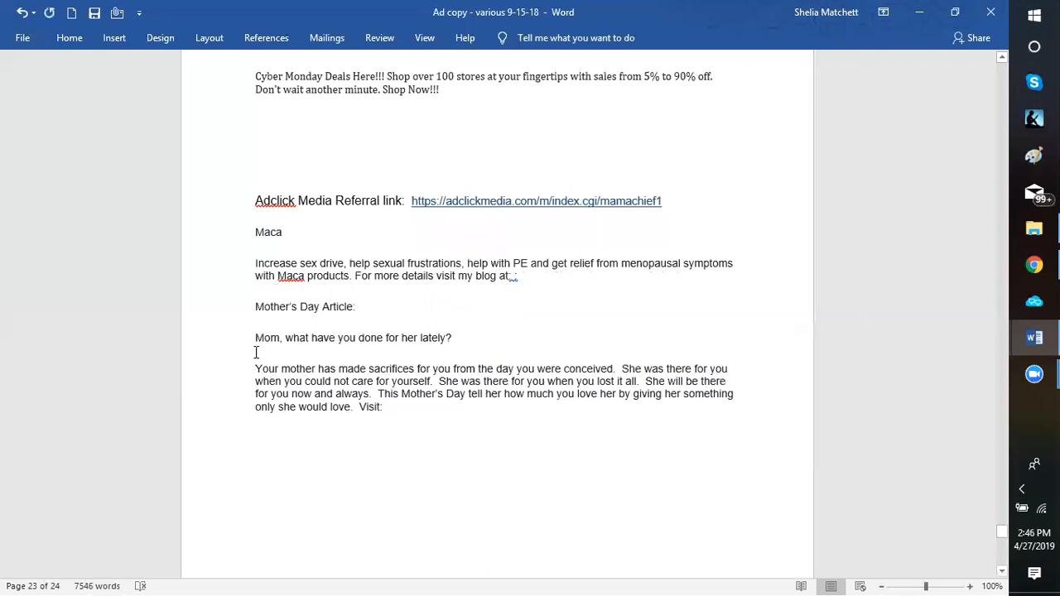
type("http://5e95.com/mom-the-ultimate-body-armor/")
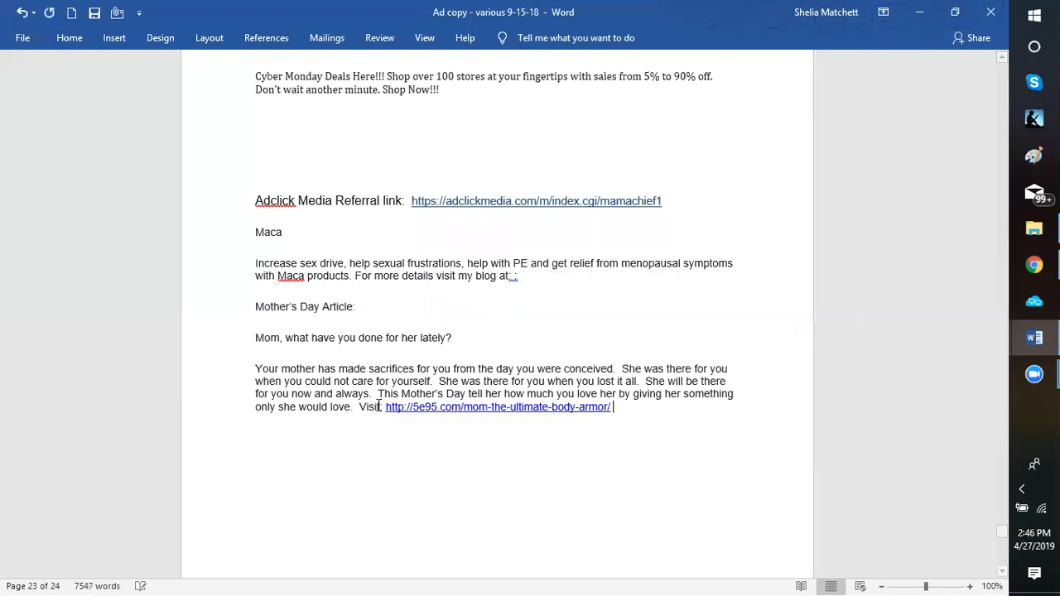
type("for more ")
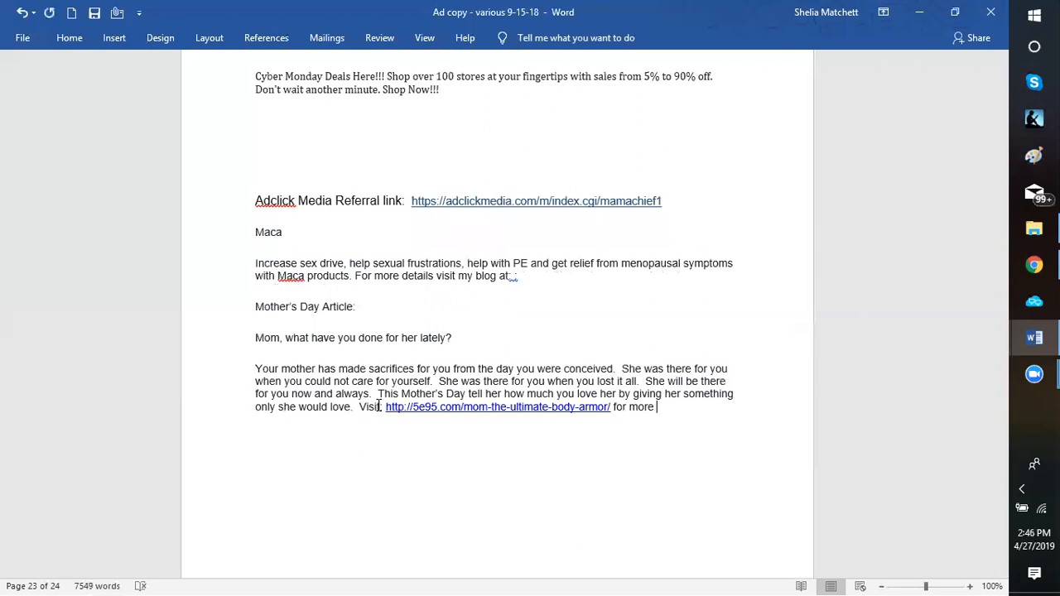
type("details.")
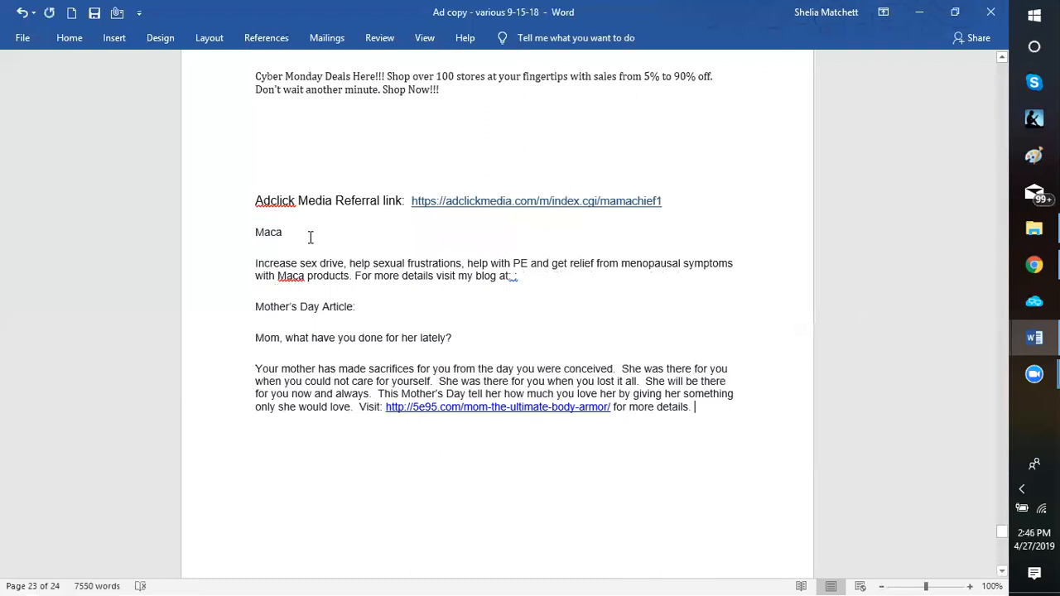
Save the ad-copy document and switch to the open Facebook profile page in Chrome
left_click(94, 12)
left_click(925, 17)
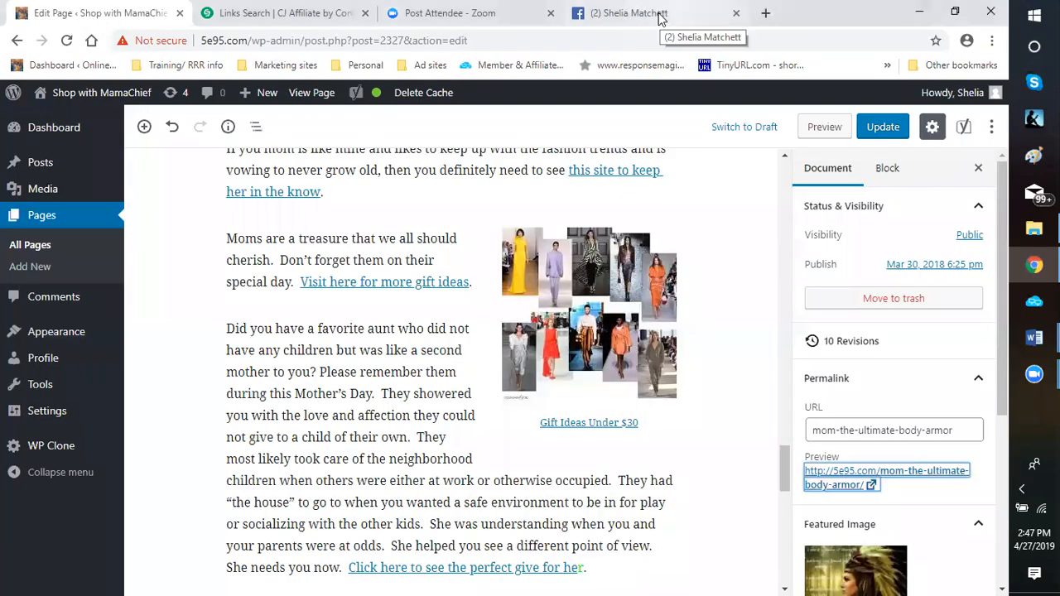
left_click(661, 15)
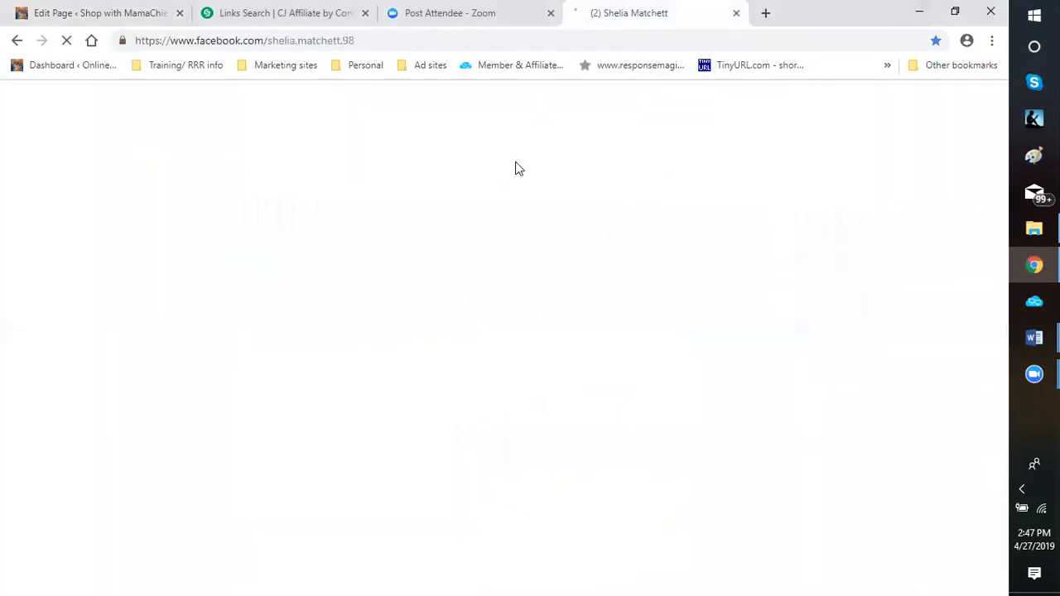
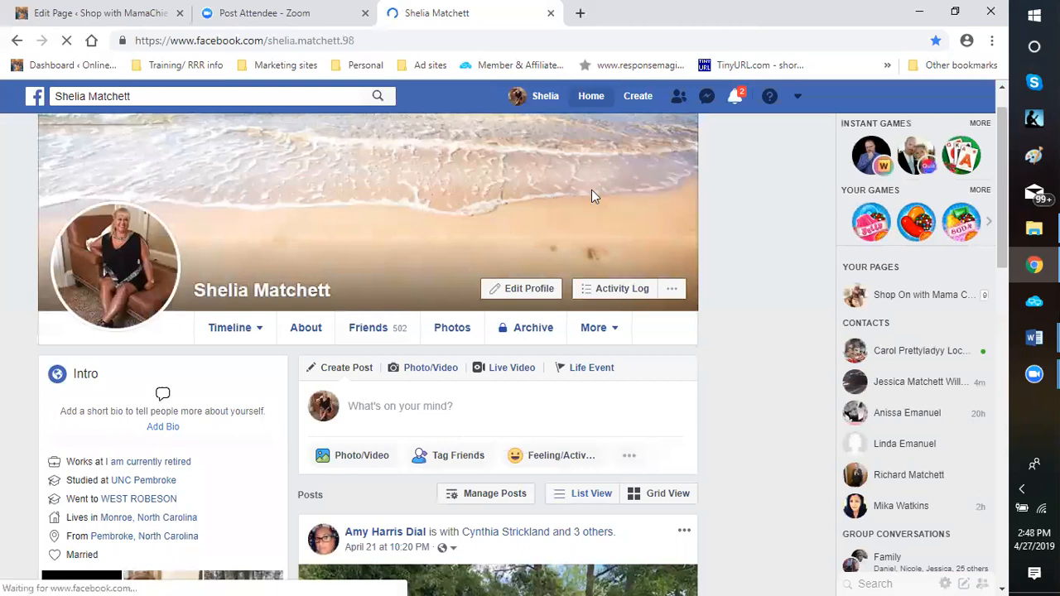
Copy the Mother's Day ad from "Mom, what have you done for her lately?" through "for more details" in Word and return to Facebook in Chrome
mouse_move(1034, 337)
left_click(925, 281)
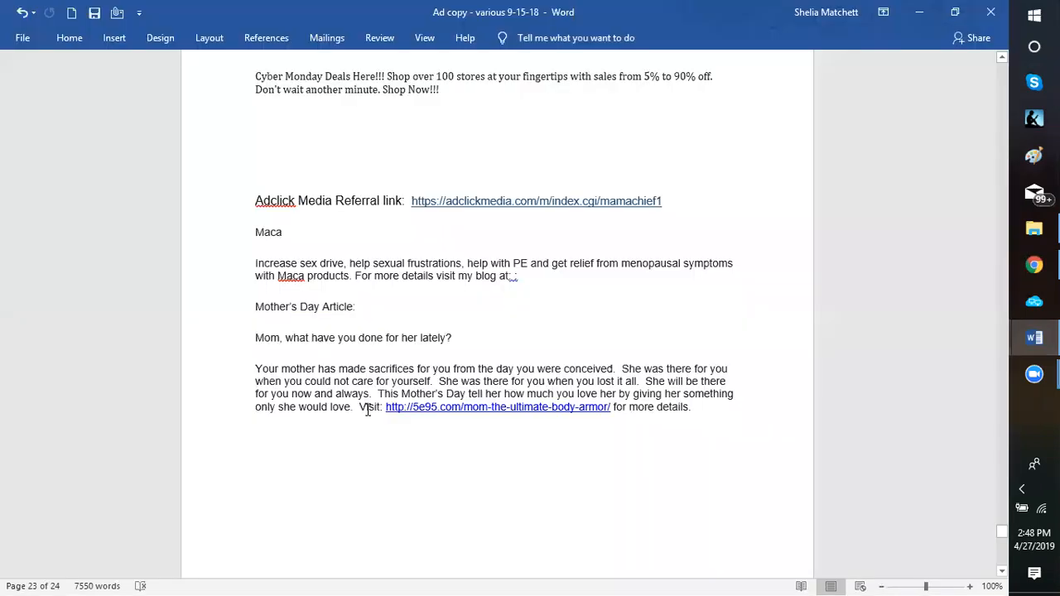
key("shift+Down")
key("shift+Down")
key("shift+Down")
key("shift+Down")
key("shift+Down")
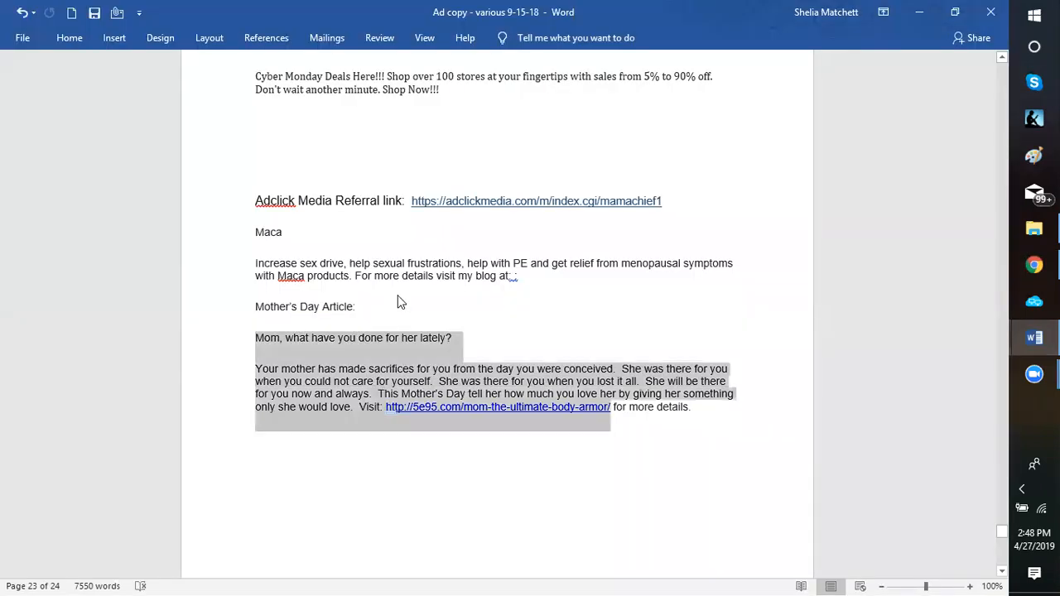
right_click(512, 417)
key("c")
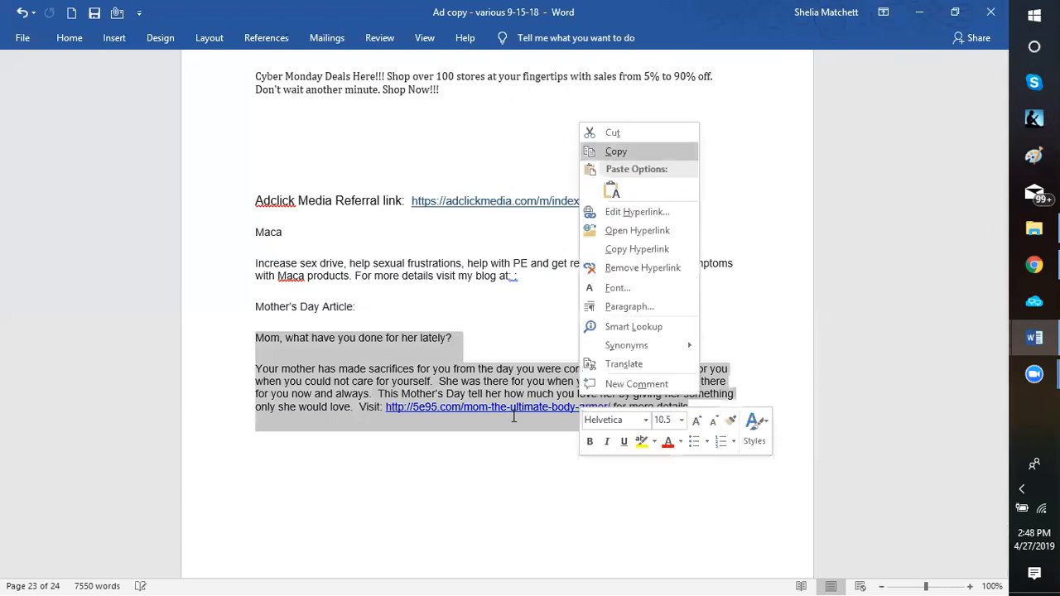
key("Return")
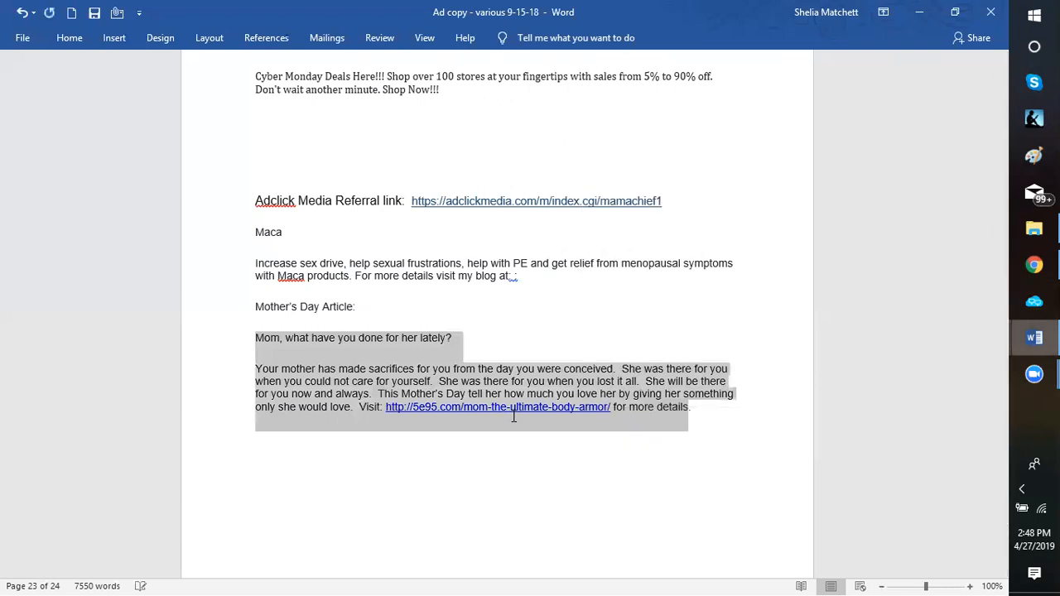
mouse_move(1034, 338)
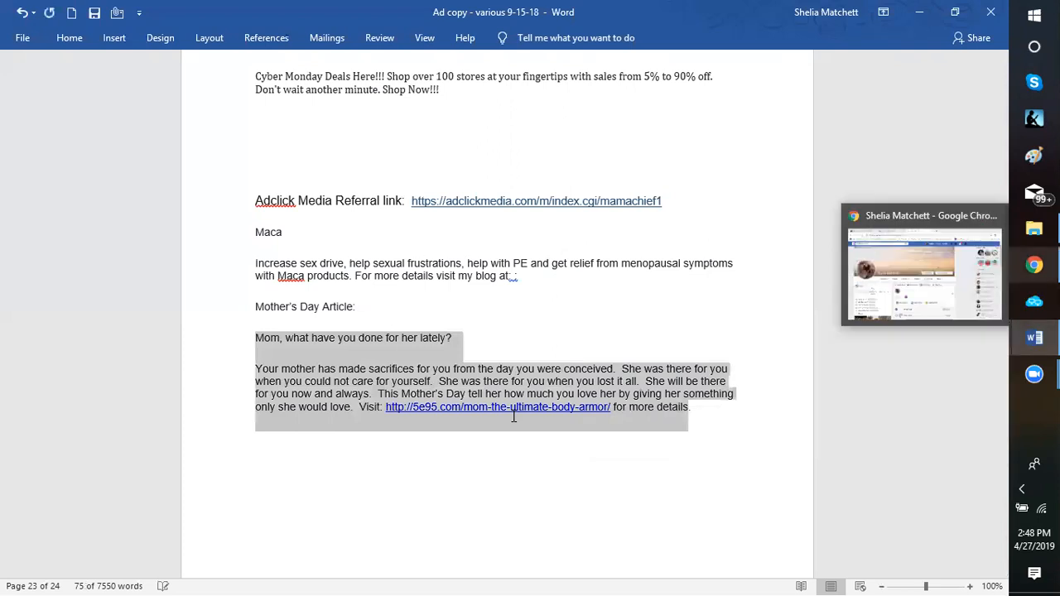
left_click(1035, 265)
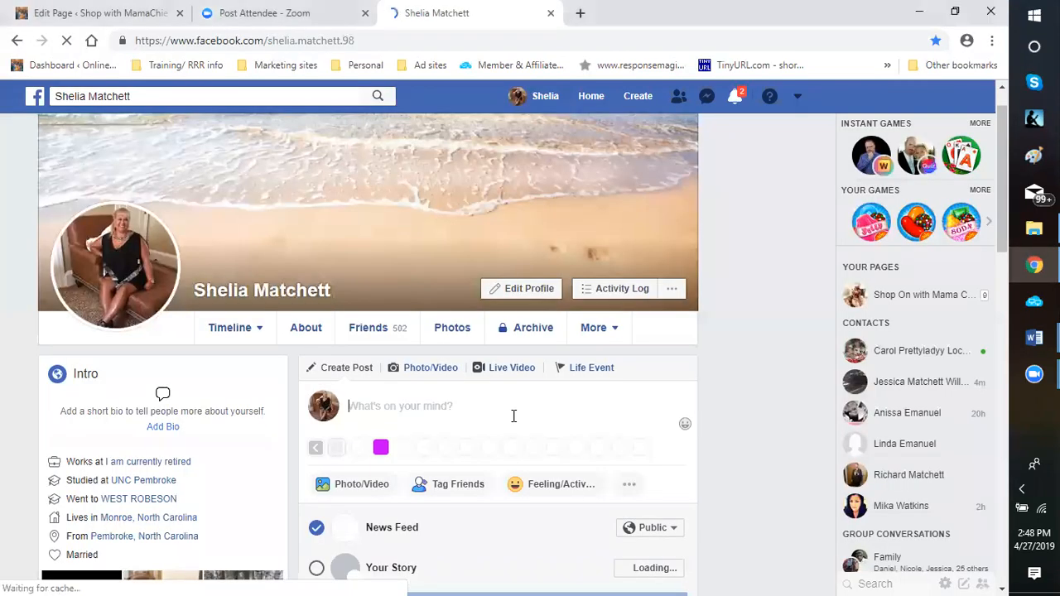
Try to paste the copied ad text into the post box on the profile page
right_click(514, 416)
left_click(513, 415)
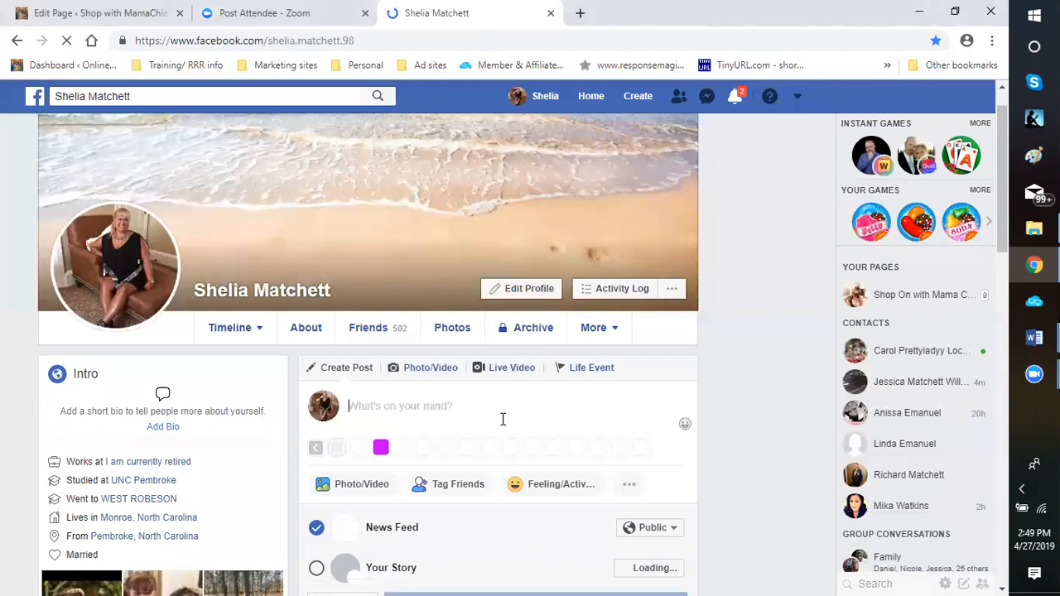
key("ctrl+v")
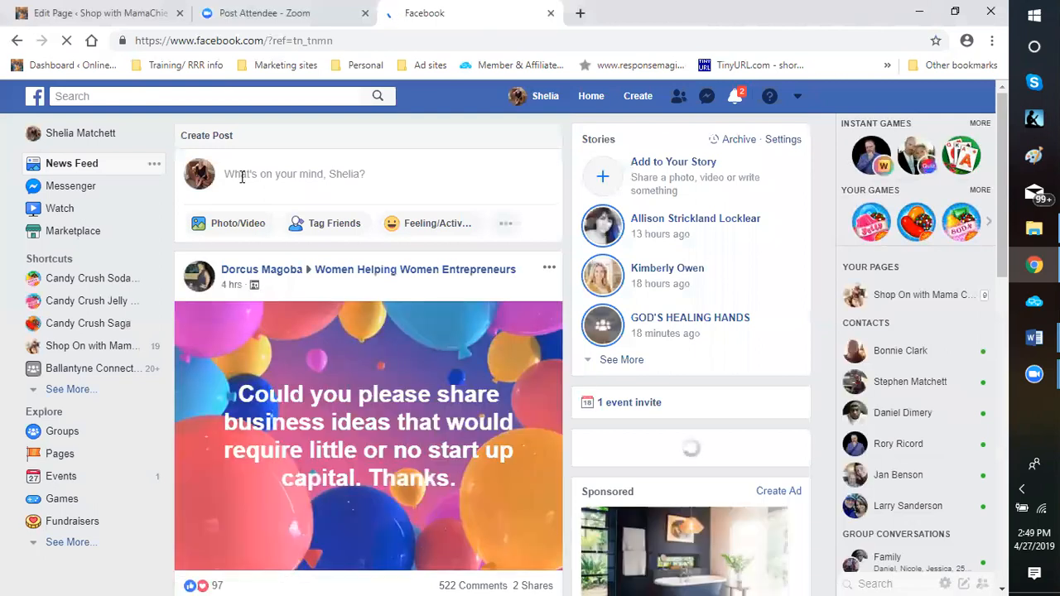
Paste the copied Mother's Day ad into a new post on the Facebook home page and review its text
left_click(236, 176)
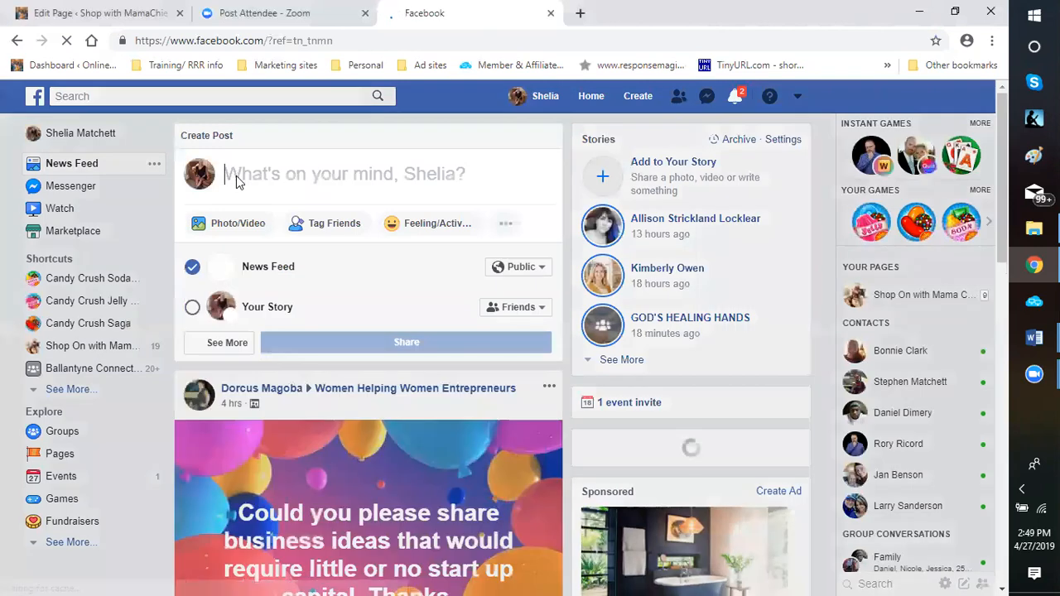
right_click(237, 177)
left_click(273, 299)
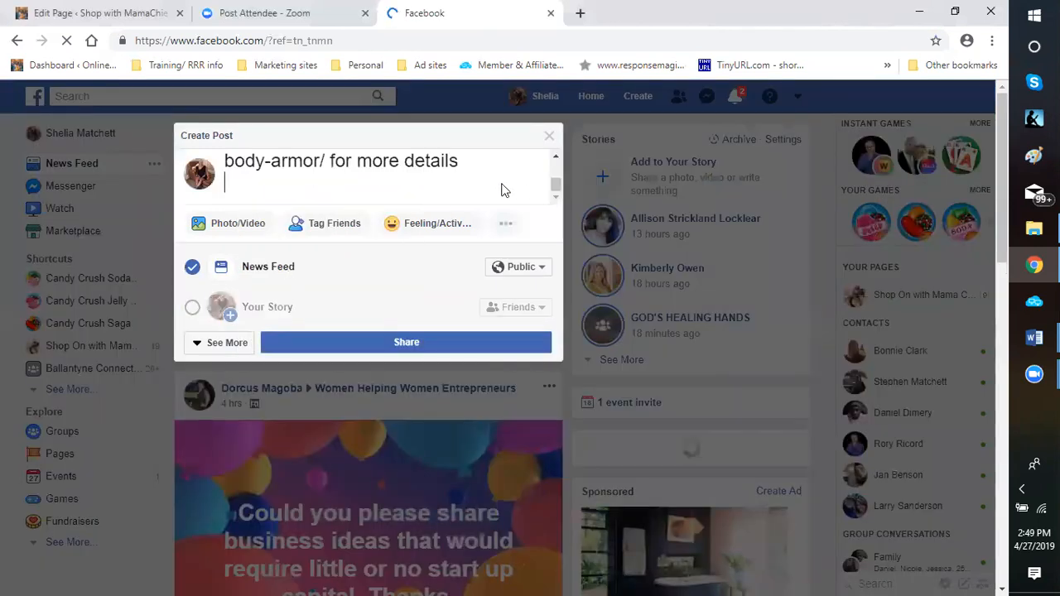
scroll(505, 179, "up", 5)
scroll(505, 179, "up", 3)
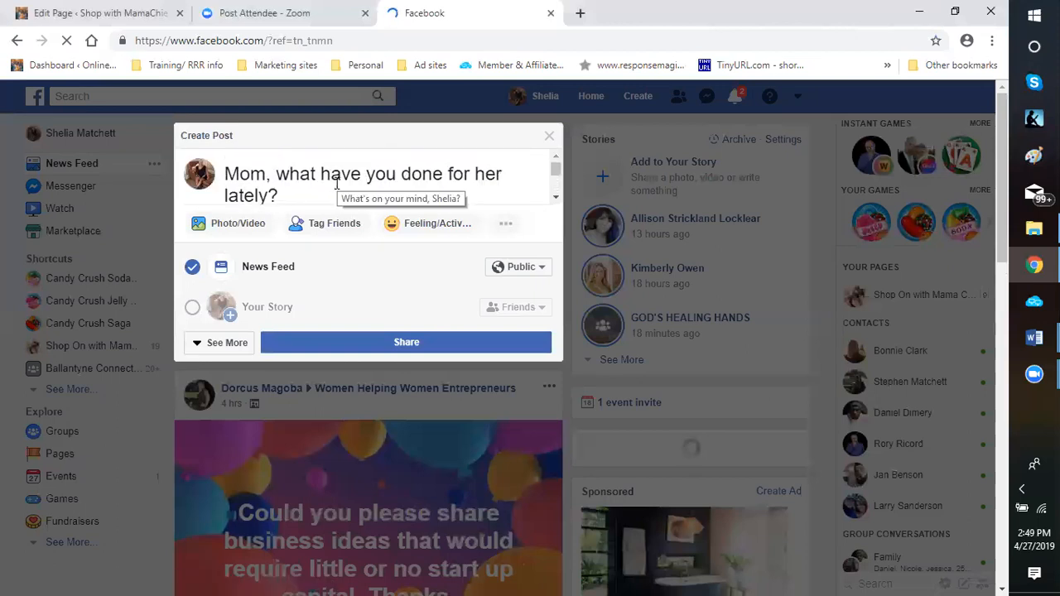
scroll(337, 183, "down", 4)
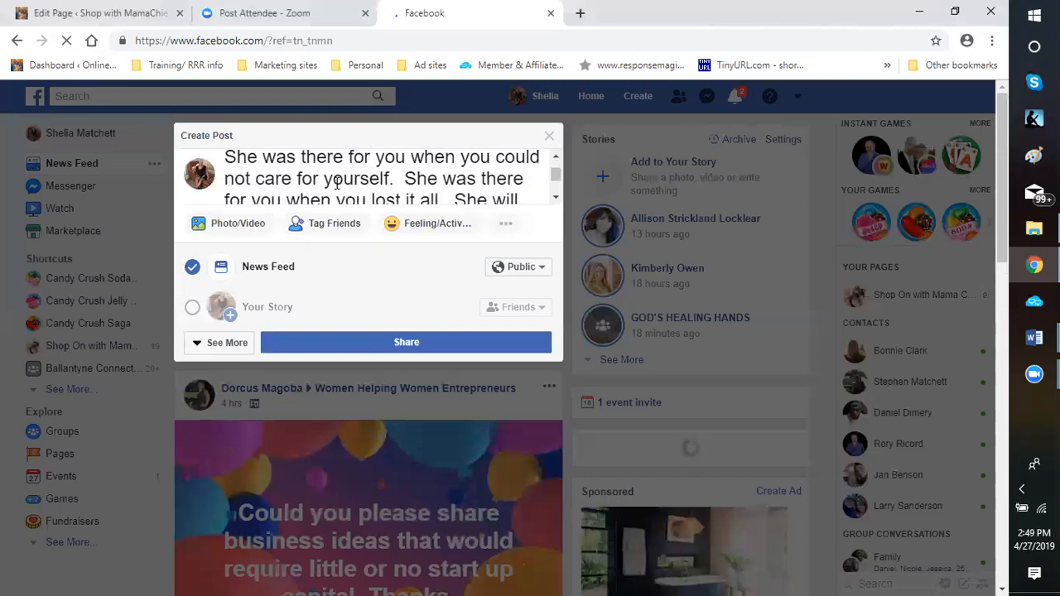
scroll(336, 184, "down", 2)
scroll(337, 184, "down", 5)
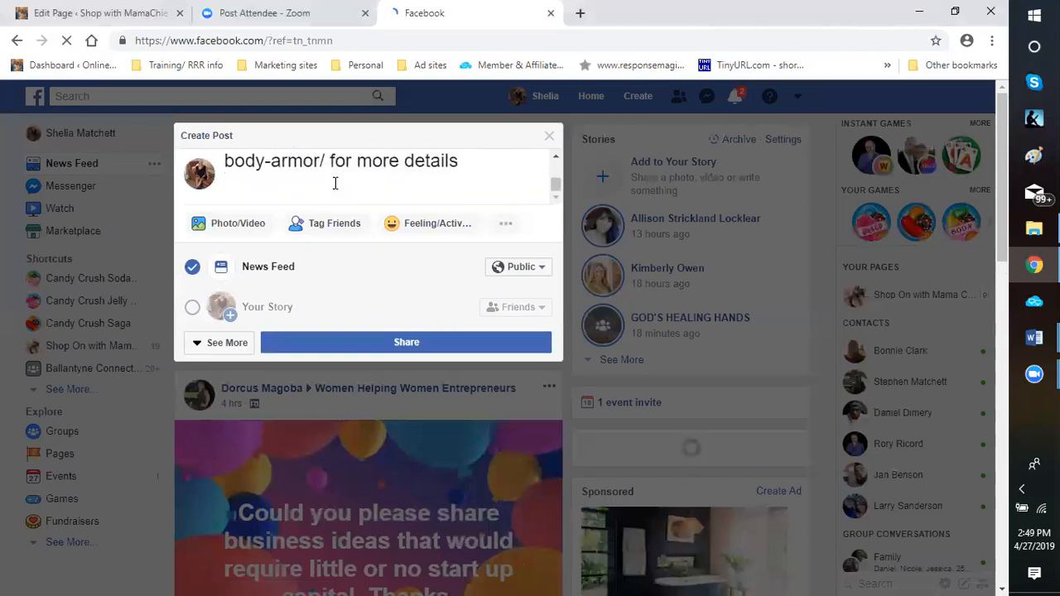
scroll(336, 183, "up", 2)
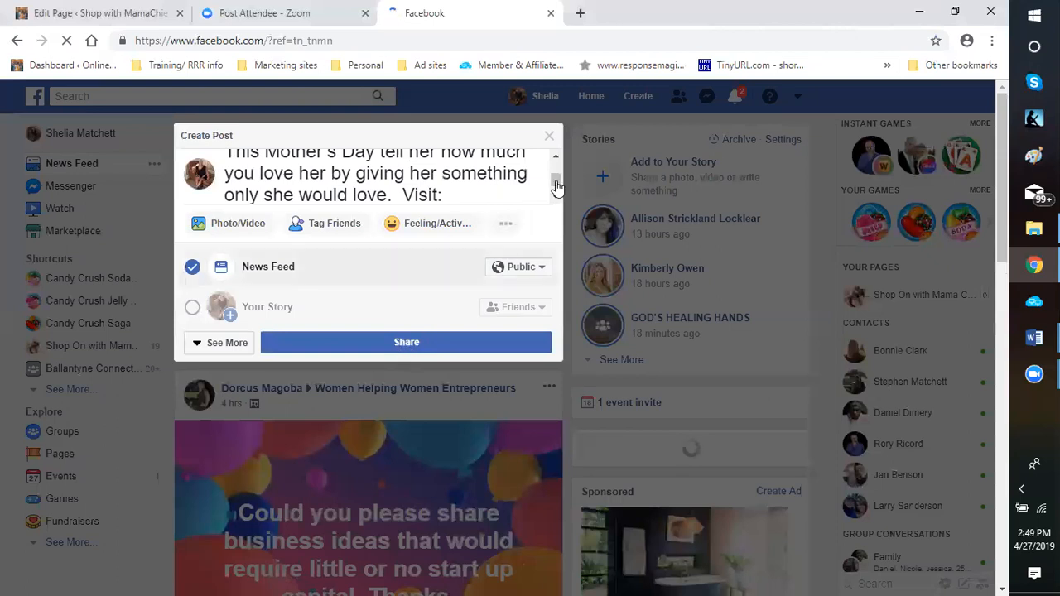
Share the Mother's Day post publicly to the News Feed and dismiss the duplicate status notices
left_click(381, 345)
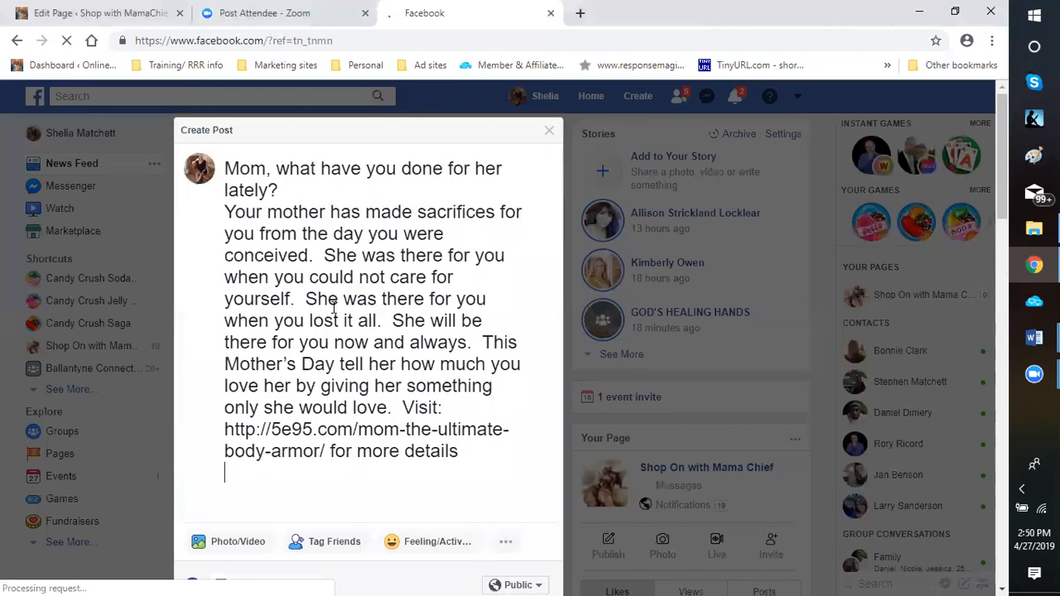
scroll(389, 553, "down", 2)
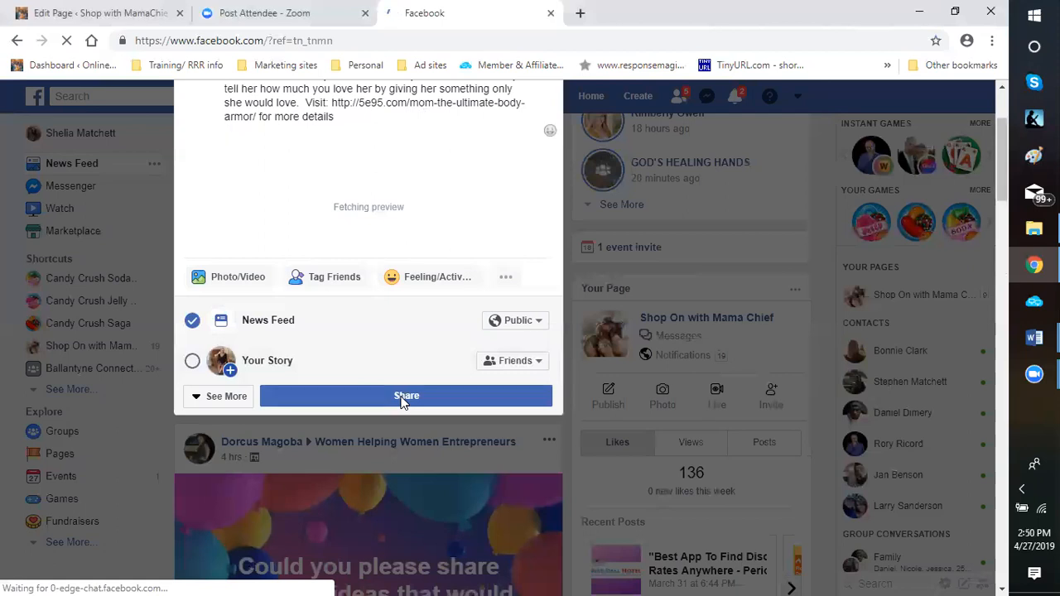
left_click(403, 397)
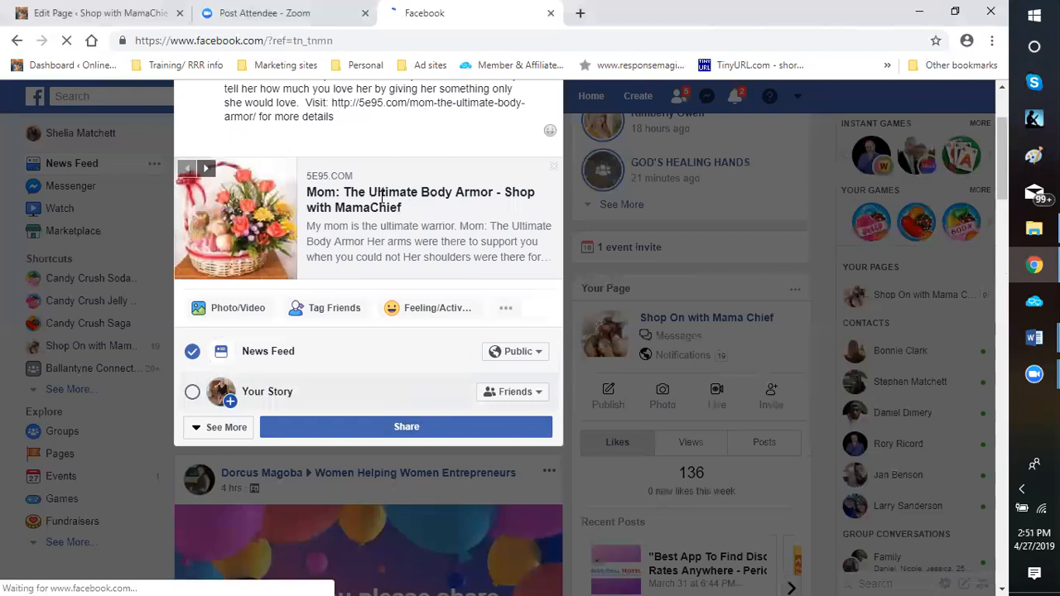
scroll(345, 204, "up", 1)
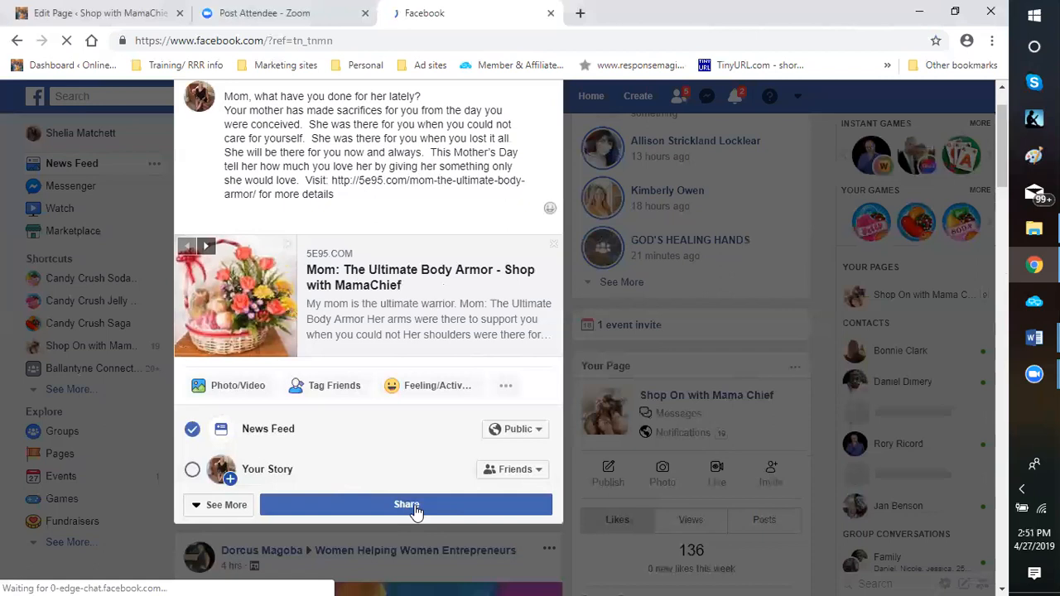
left_click(416, 511)
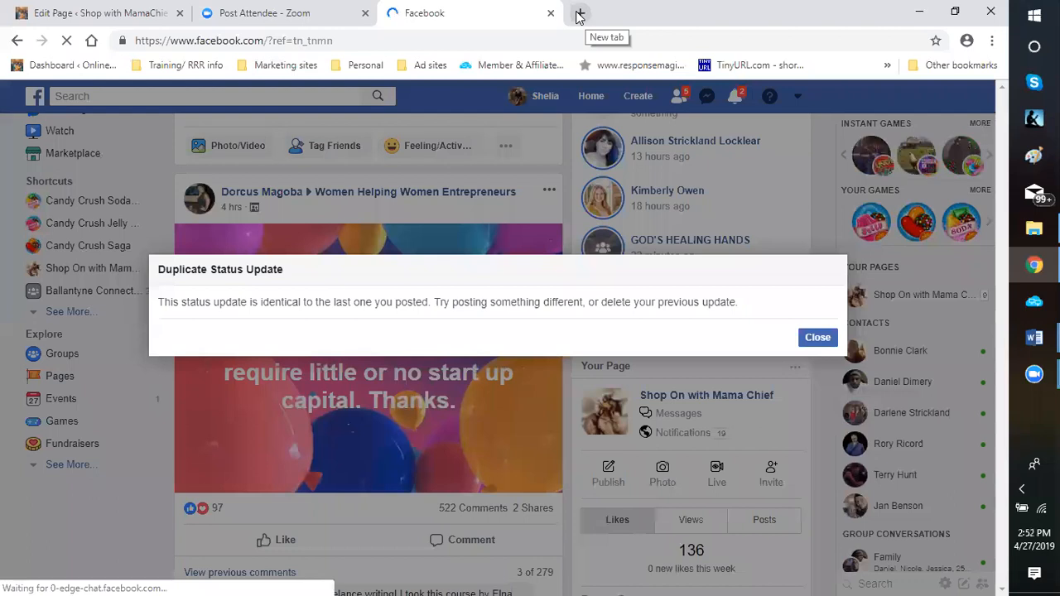
left_click(817, 342)
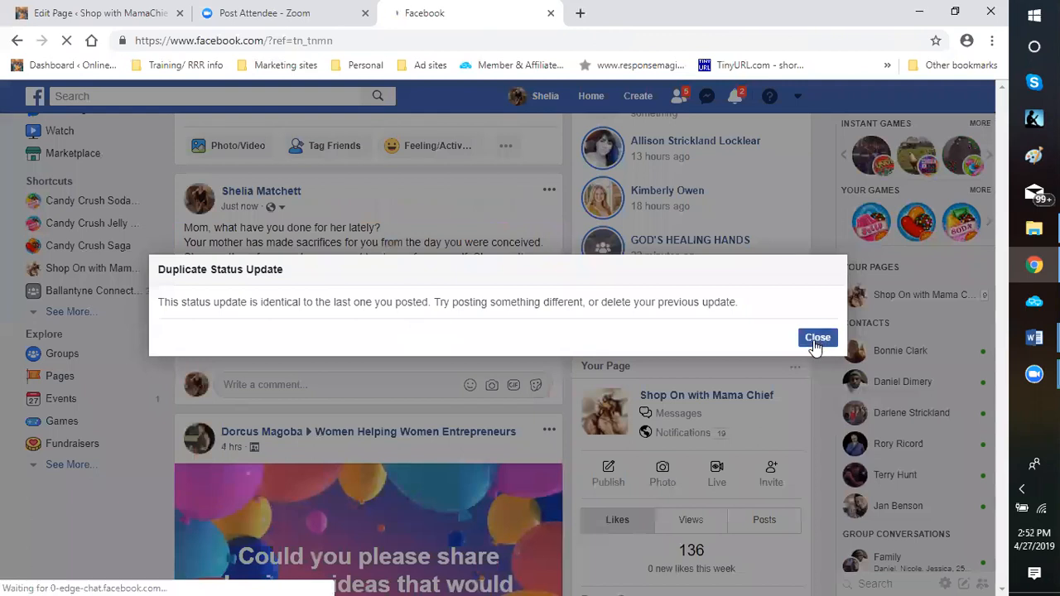
left_click(820, 339)
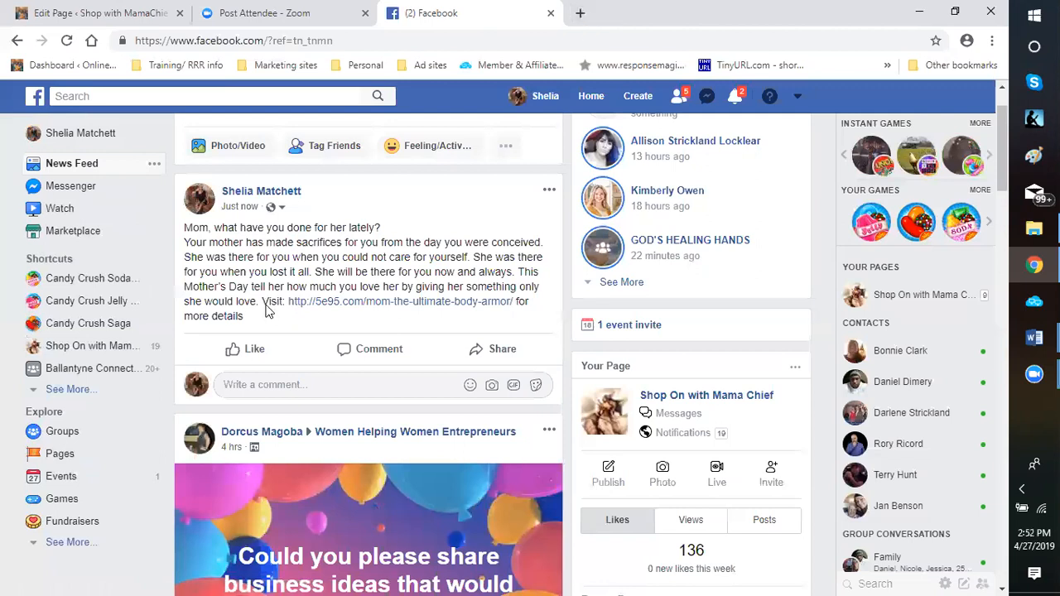
left_click_drag(263, 300, 245, 317)
key("ctrl+c")
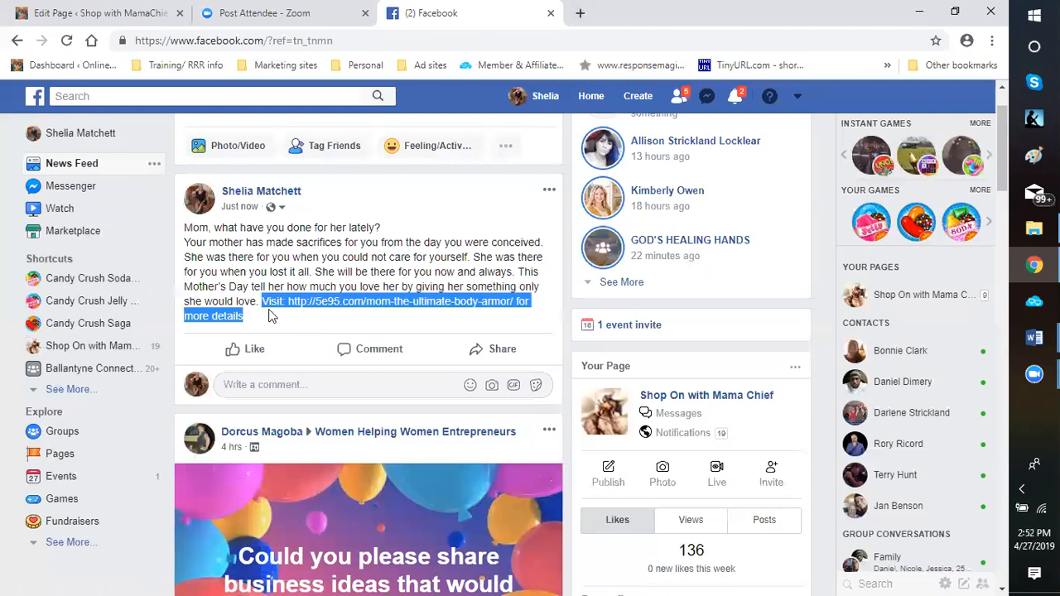
right_click(300, 313)
left_click(315, 318)
left_click(243, 386)
right_click(244, 387)
left_click(344, 375)
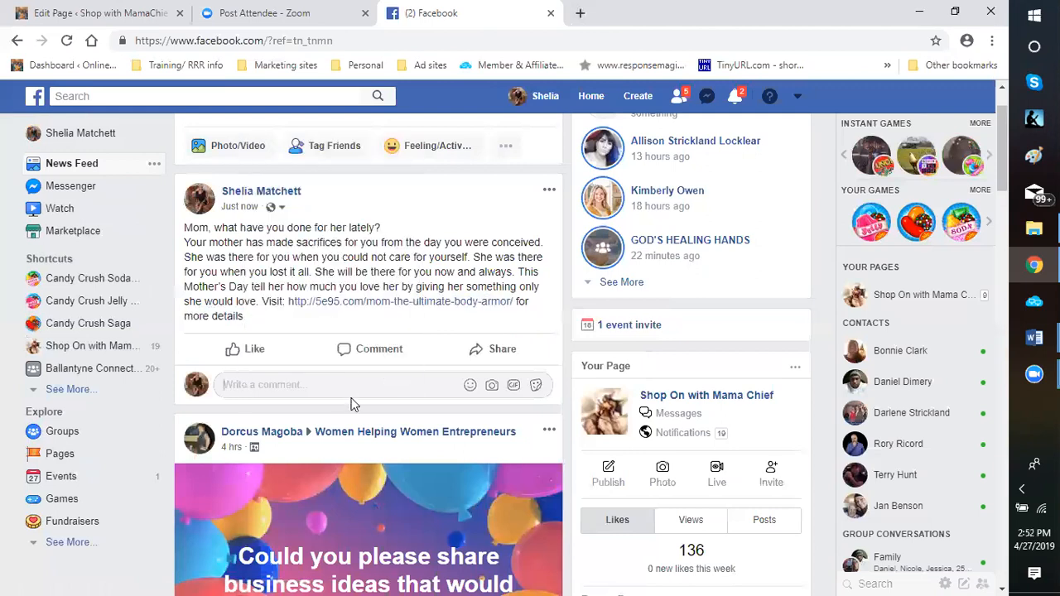
key("ctrl+v")
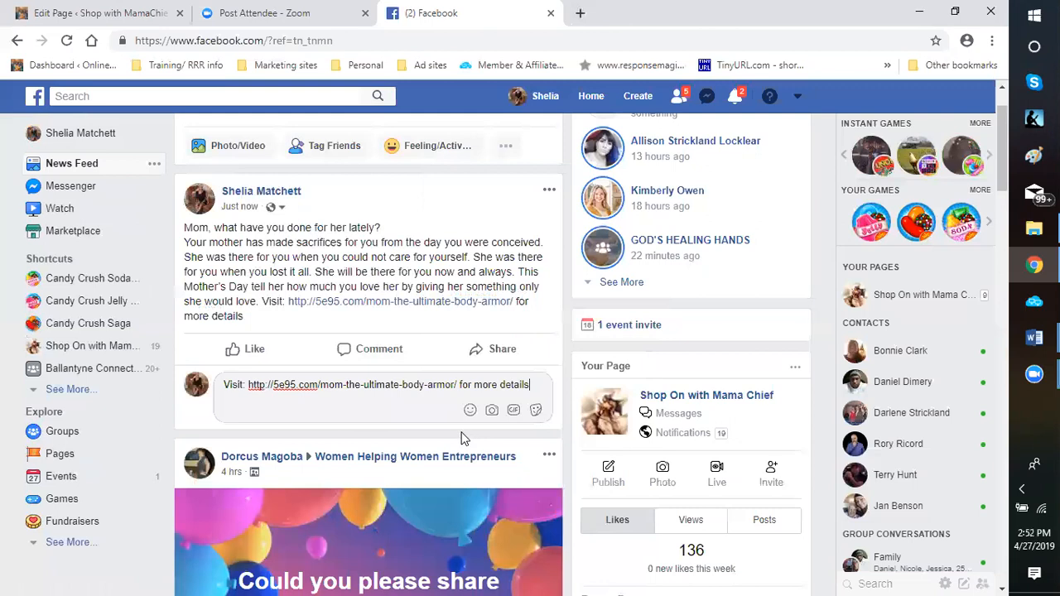
key("Return")
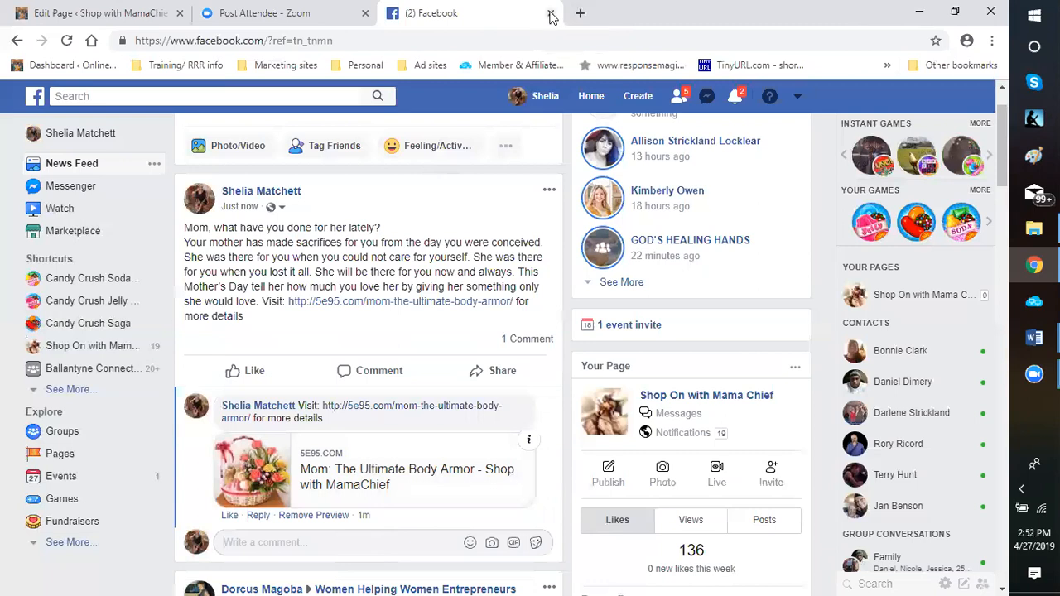
Open the published Mother's Day post for editing and start adding a photo from the computer
left_click(549, 196)
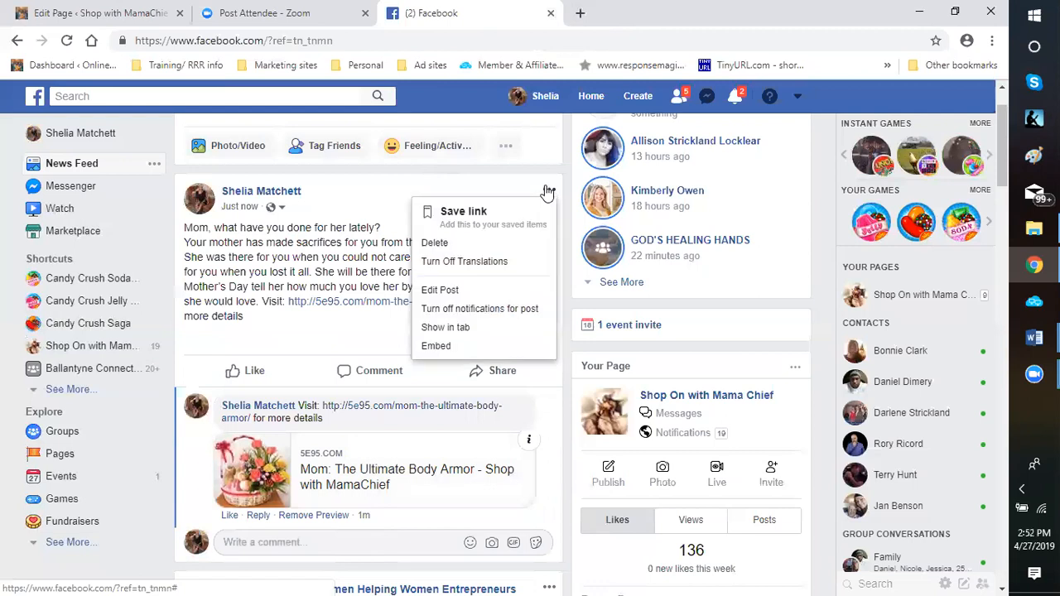
left_click(447, 292)
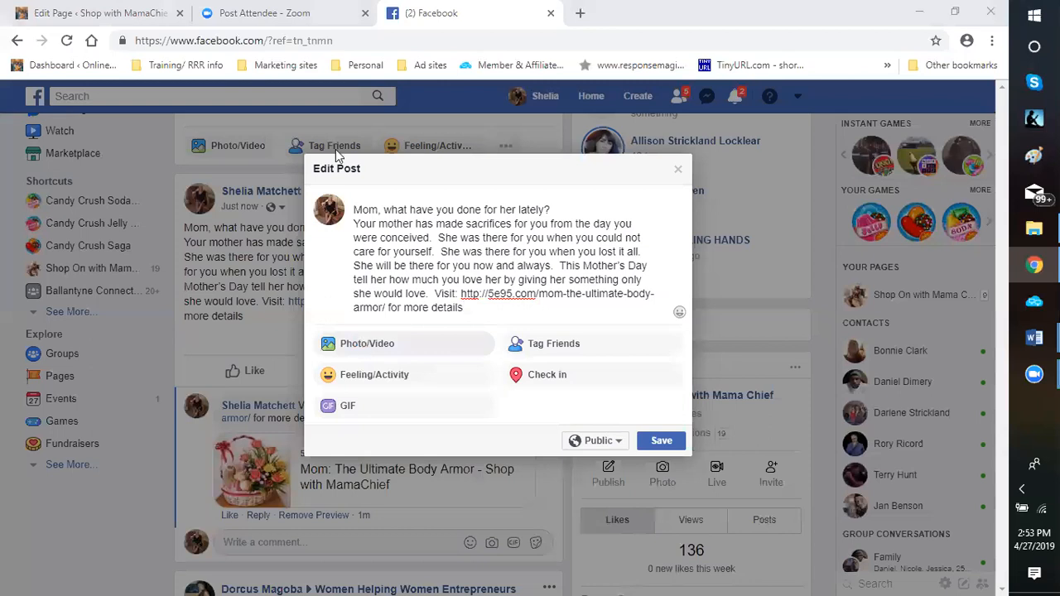
scroll(113, 225, "down", 3)
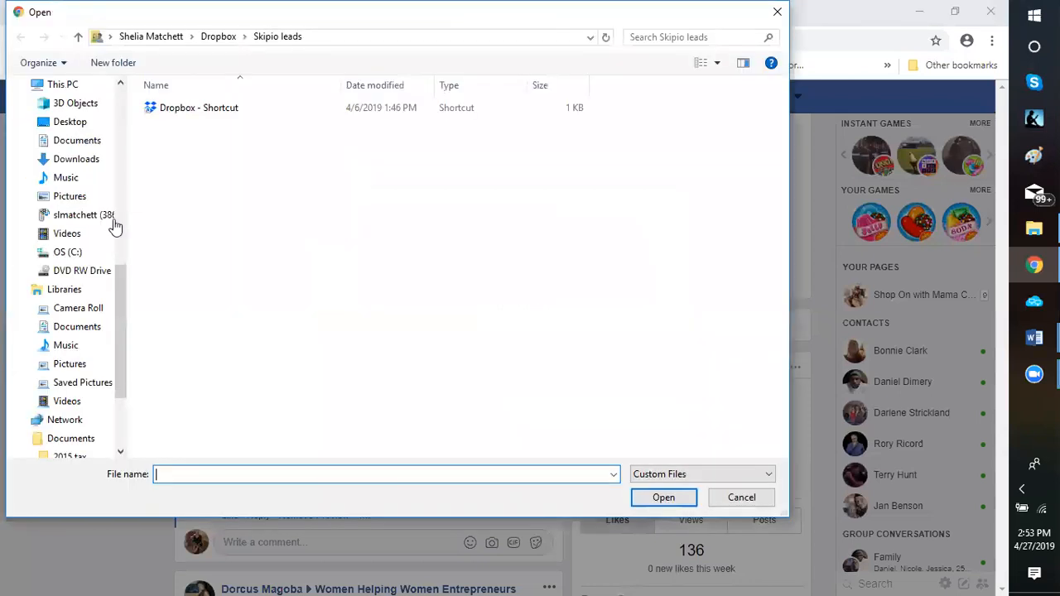
Browse to the logos folder inside Dropbox's blogging pictures and attach the image "chained to my JOB (1)" to the post
left_click_drag(111, 323, 124, 235)
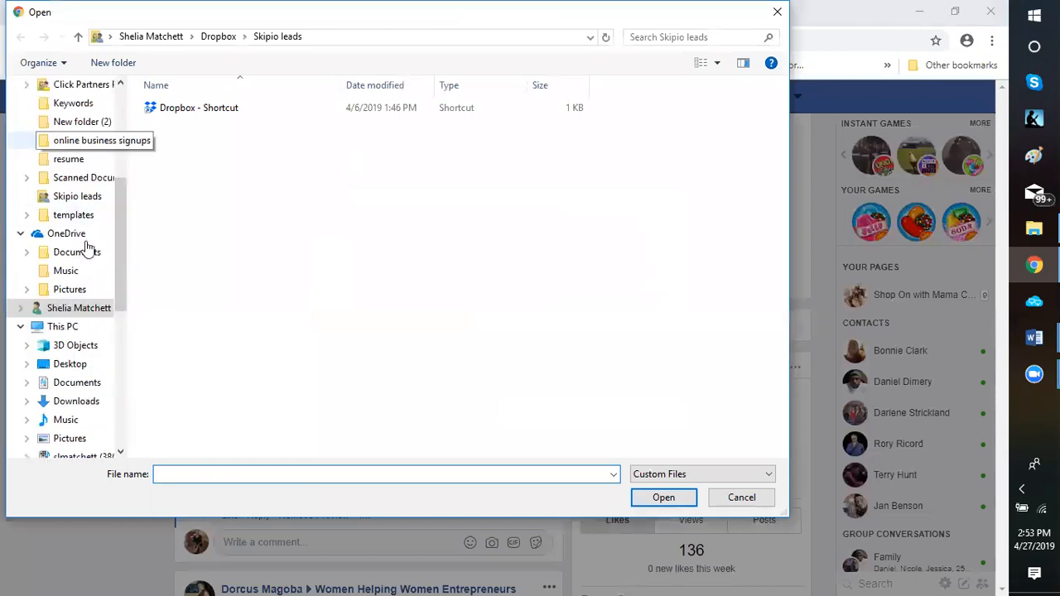
scroll(123, 184, "up", 2)
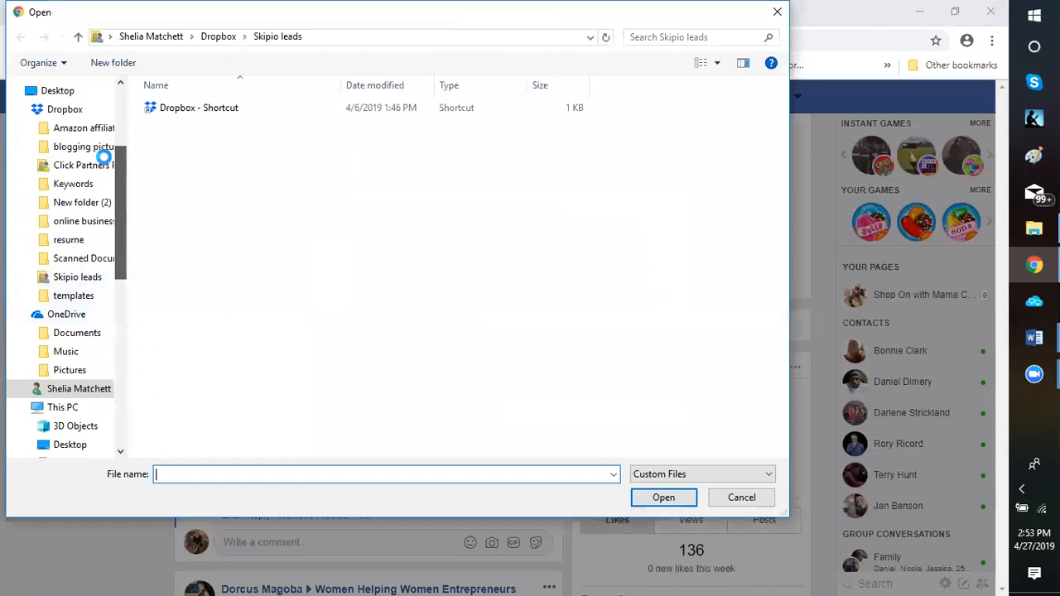
left_click(89, 148)
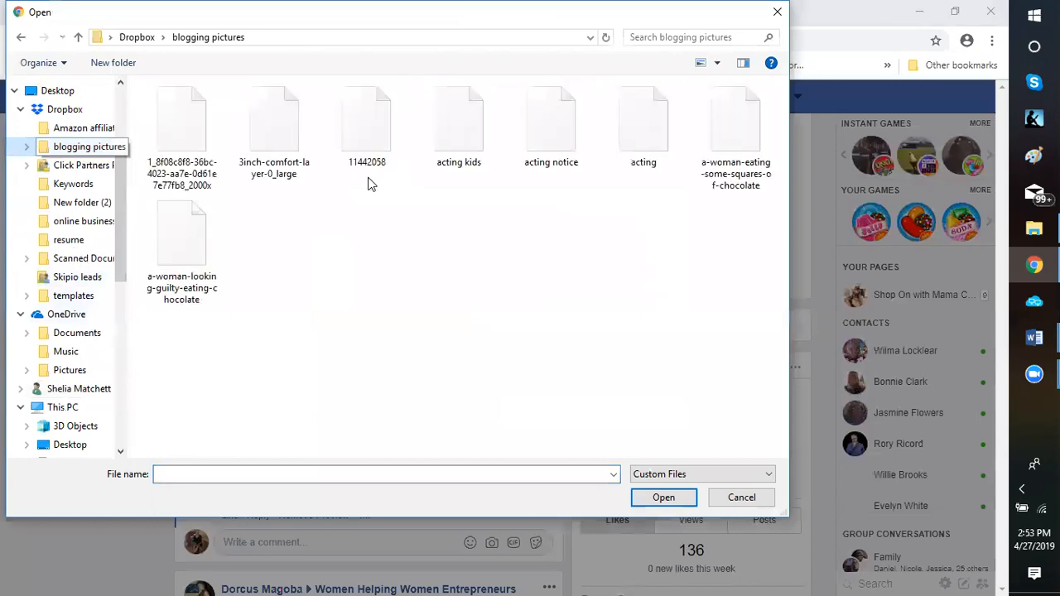
left_click(365, 256)
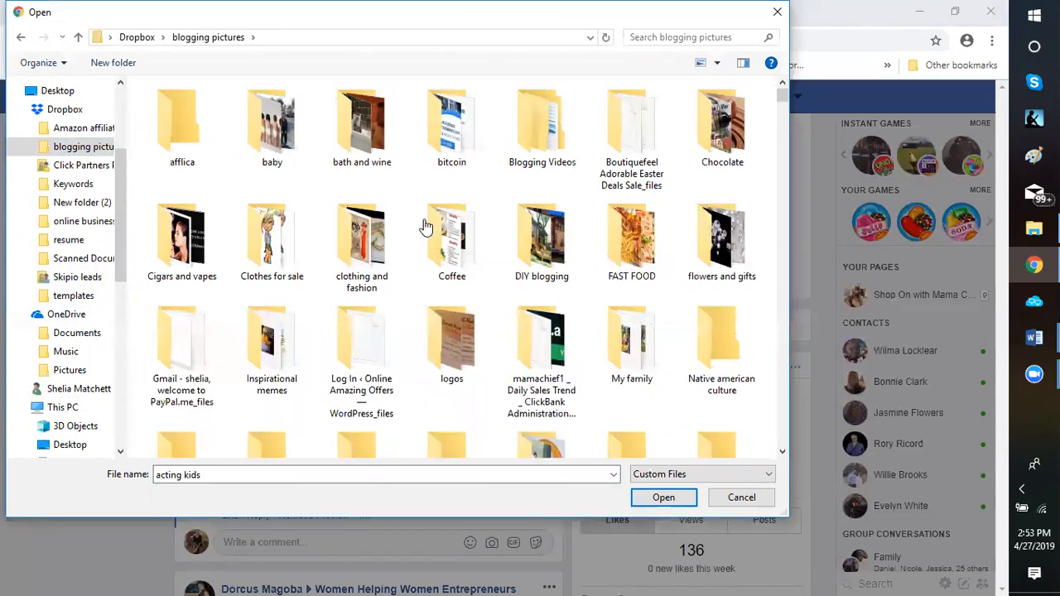
left_click(453, 359)
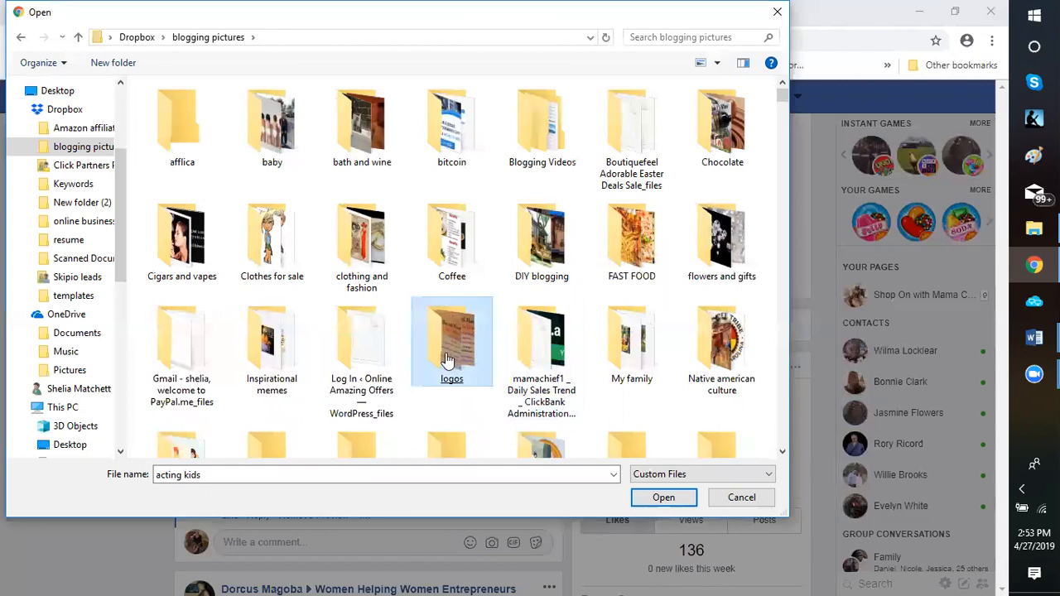
scroll(410, 420, "down", 5)
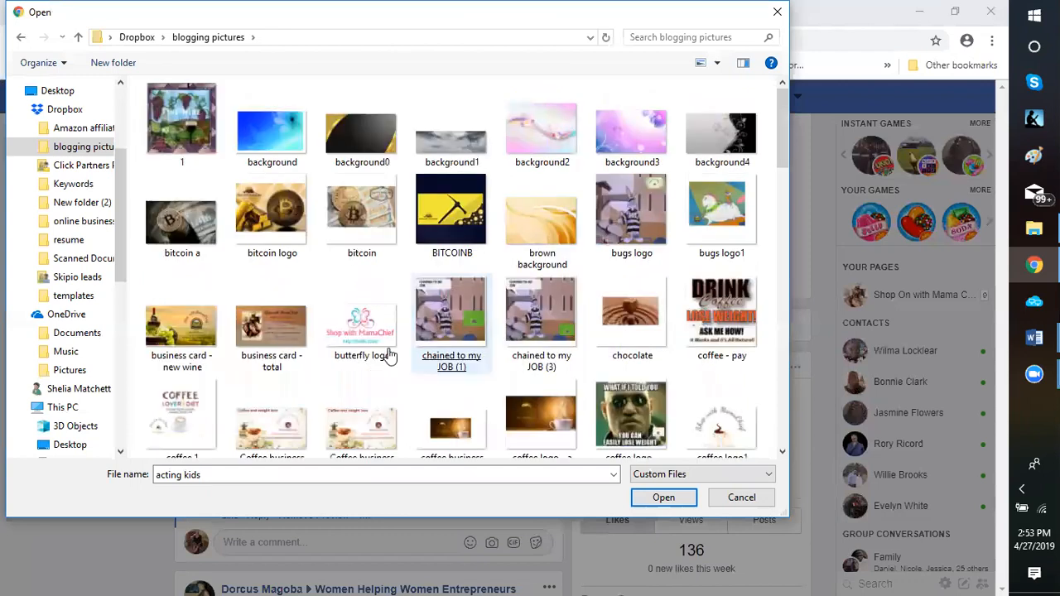
key("Escape")
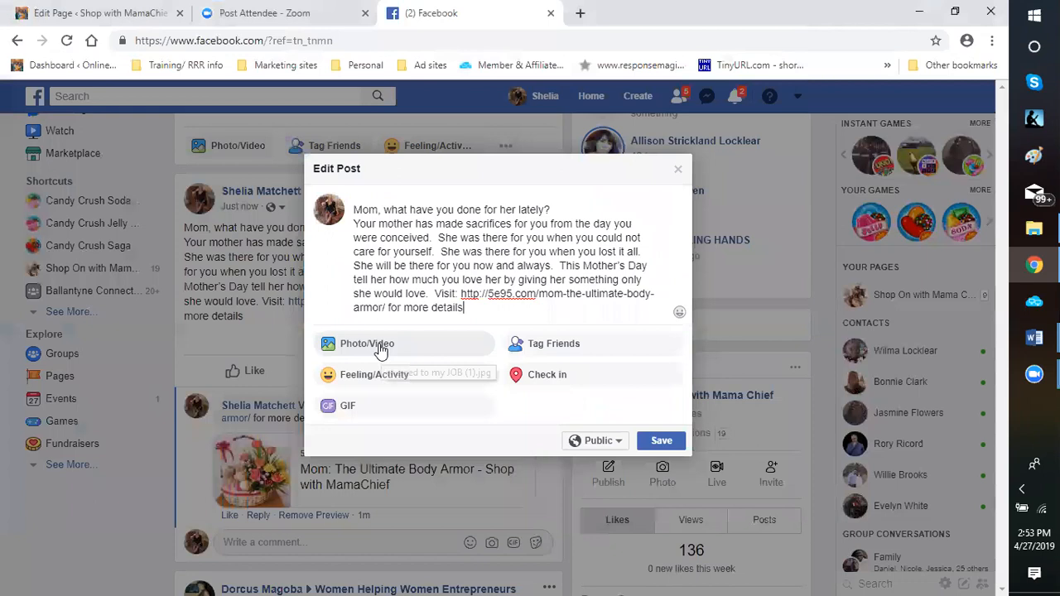
Look through the images in the logos folder for a different picture to use in the post
left_click(406, 347)
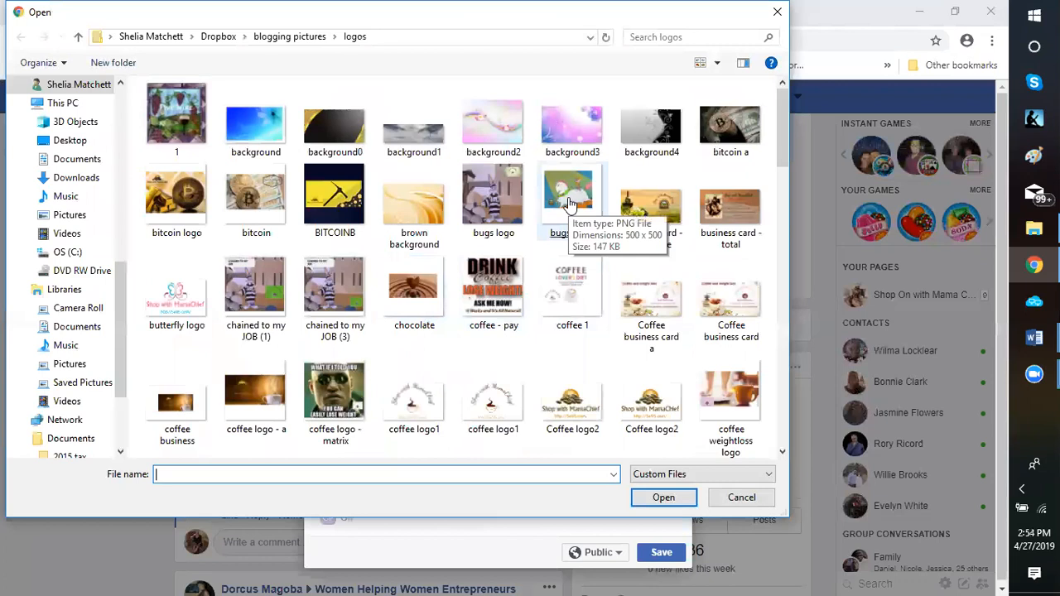
scroll(570, 203, "down", 1)
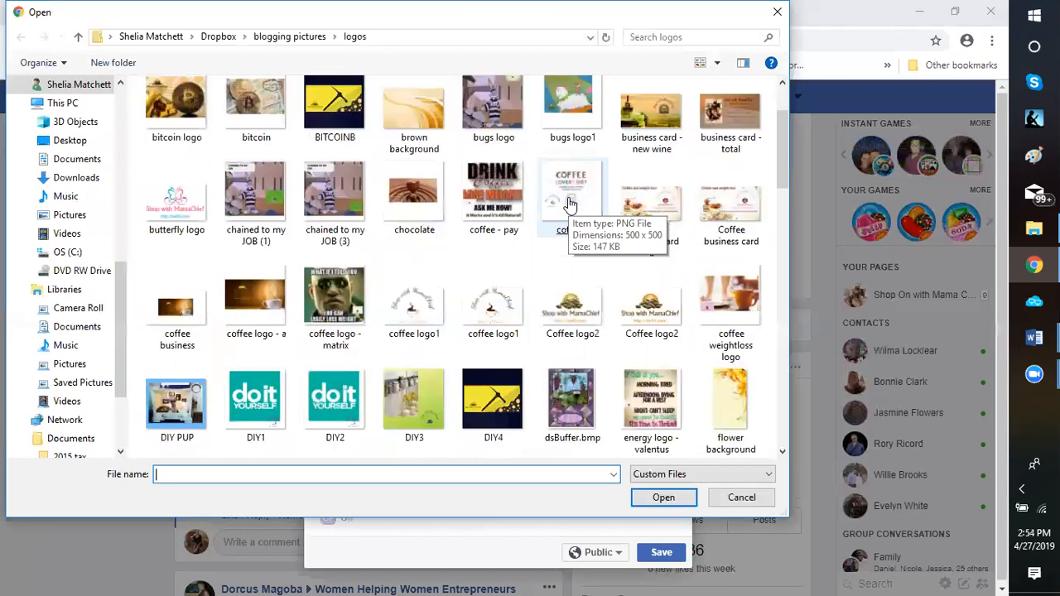
scroll(570, 203, "down", 3)
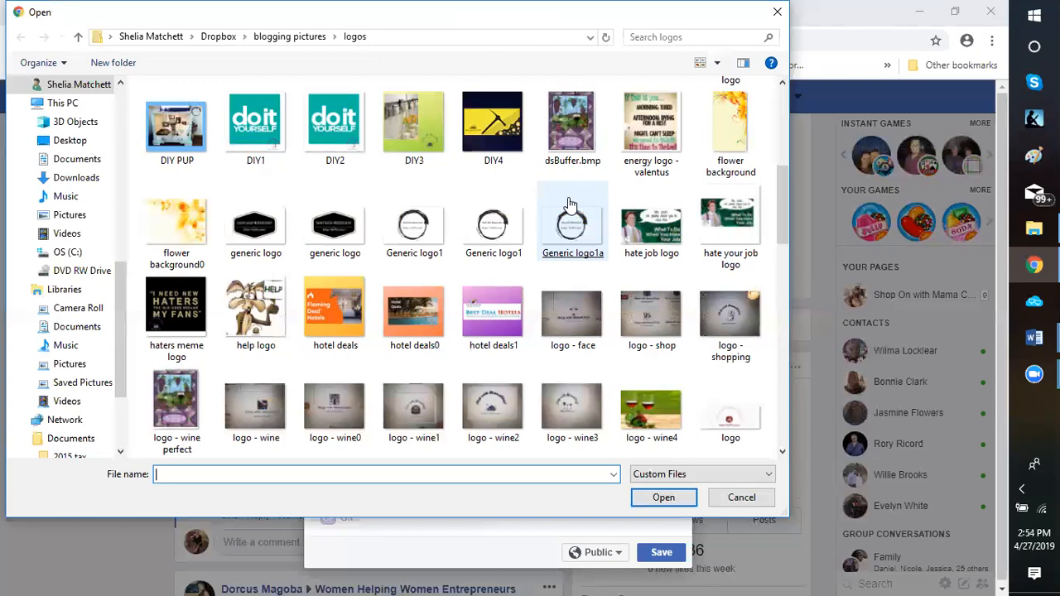
scroll(570, 203, "down", 1)
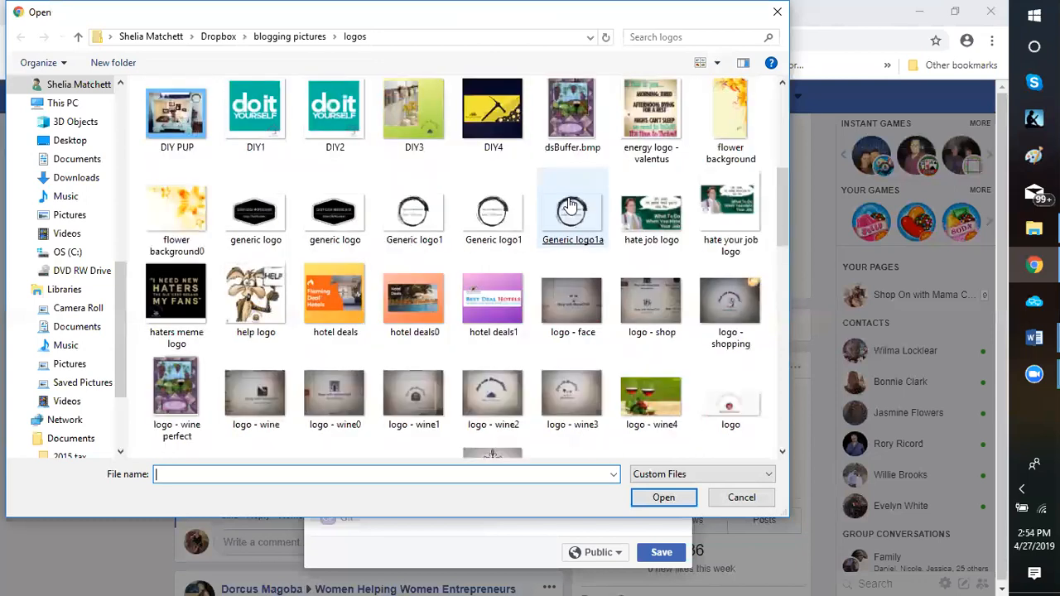
scroll(570, 203, "up", 3)
scroll(570, 203, "down", 3)
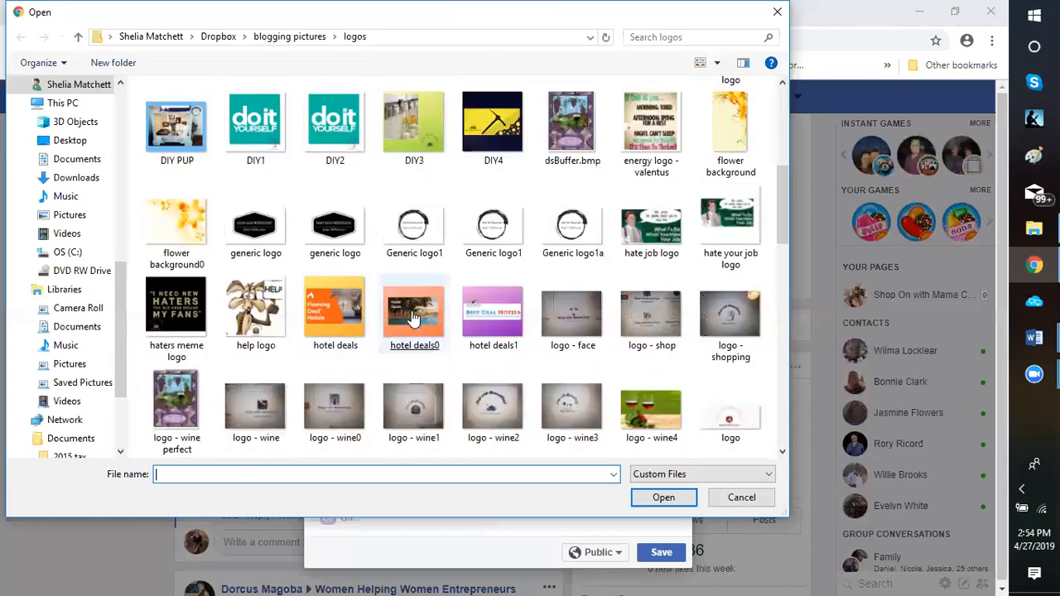
scroll(533, 225, "up", 5)
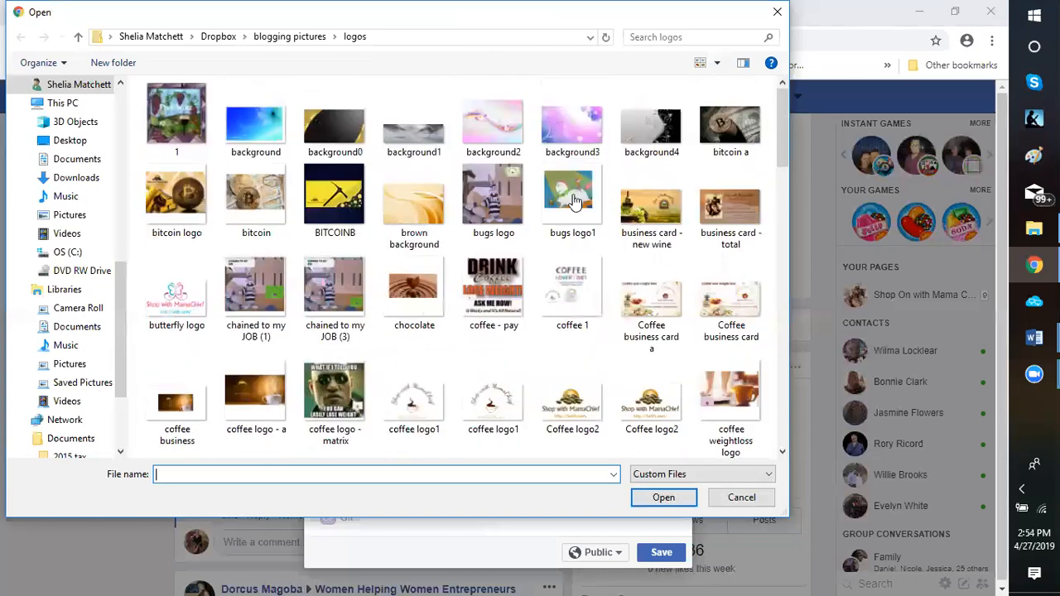
double_click(375, 339)
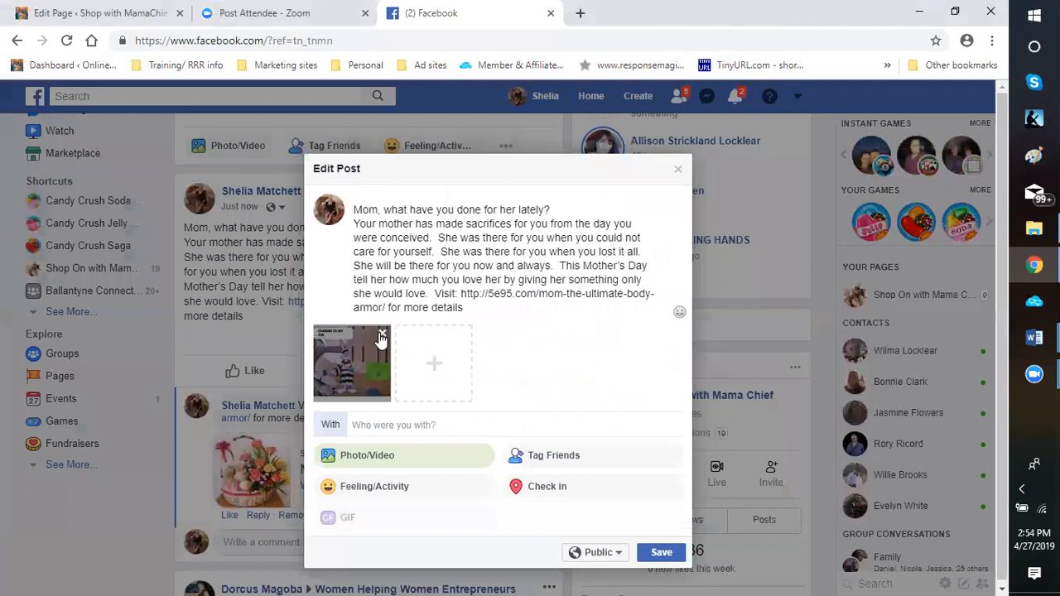
Replace the attached picture with "bugs logo1" from the logos folder and save the edited post
left_click(381, 336)
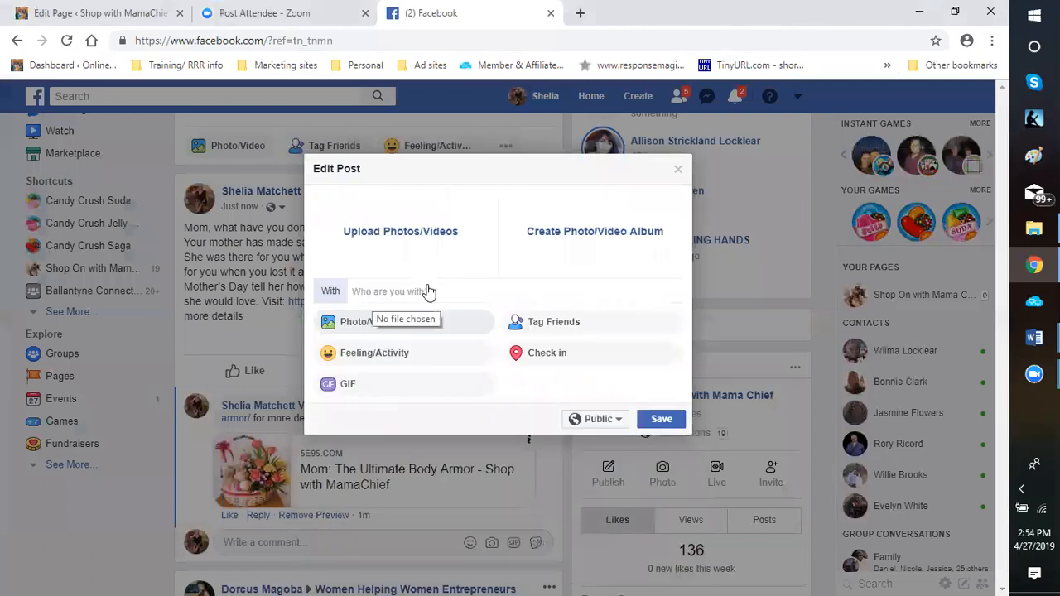
left_click(405, 250)
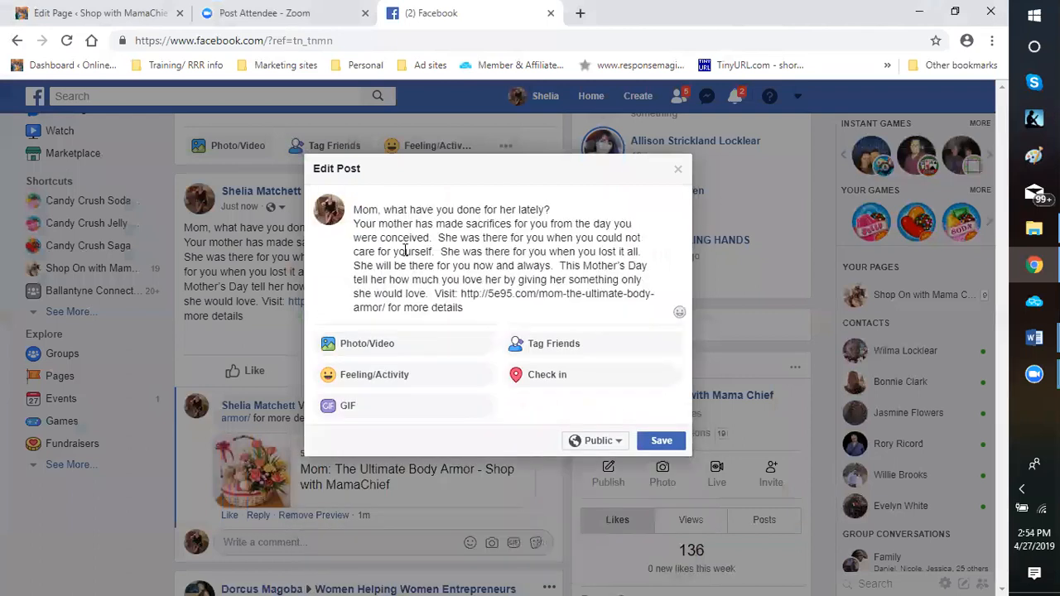
left_click(390, 349)
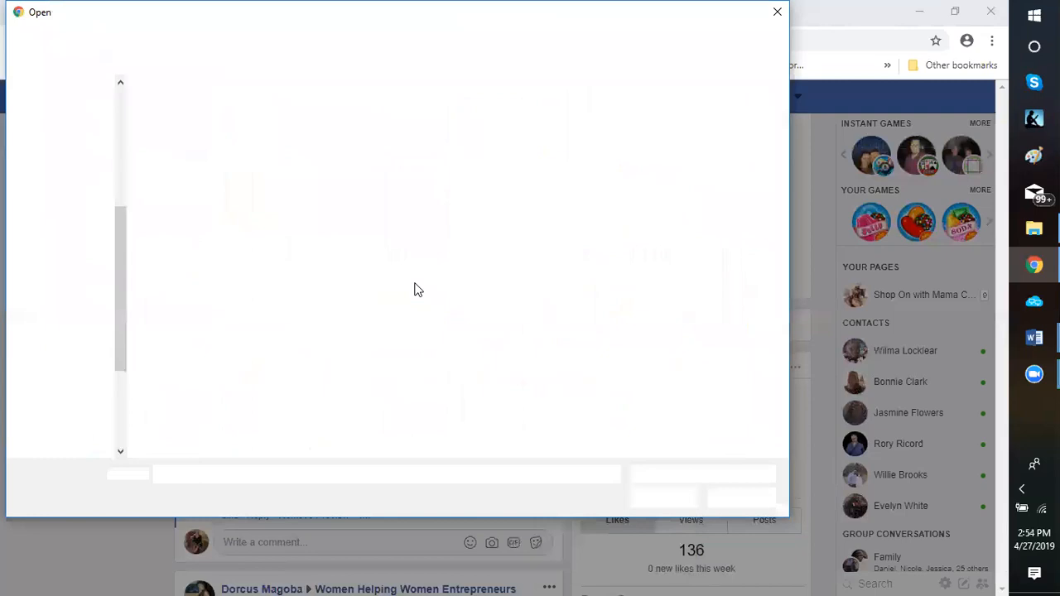
left_click(568, 193)
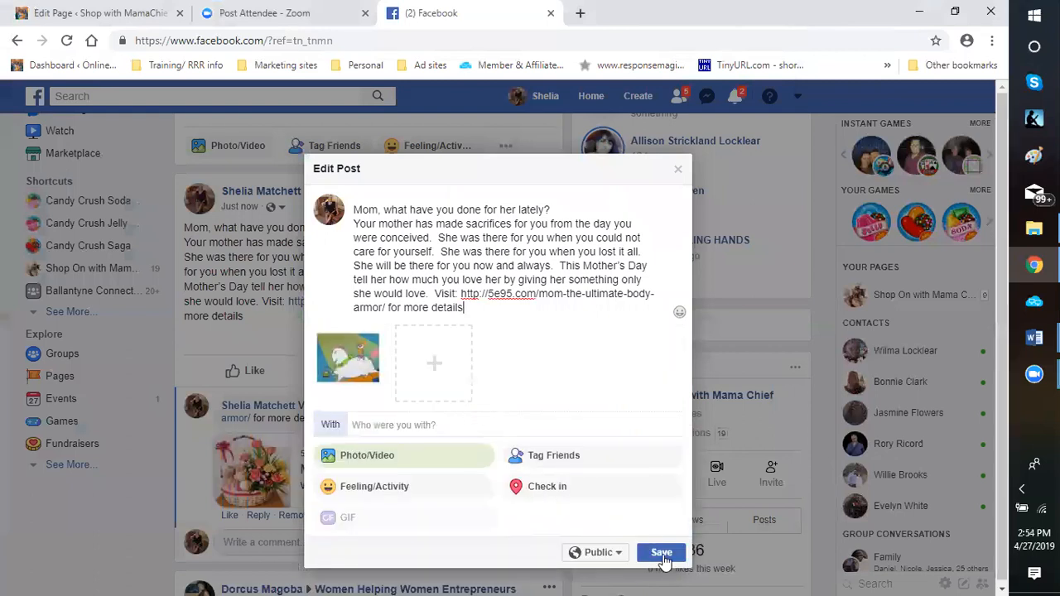
left_click(661, 552)
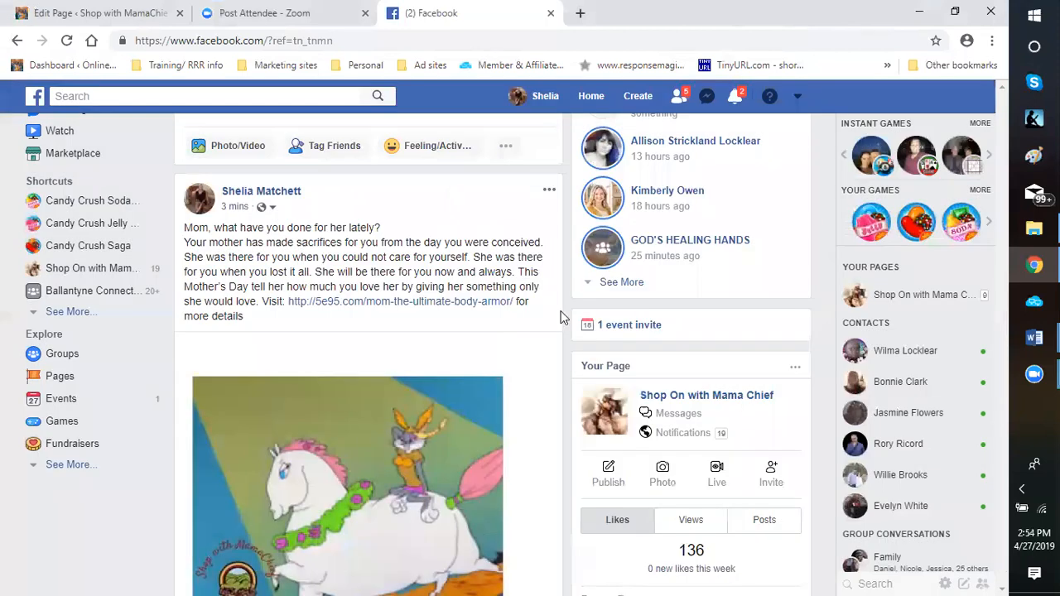
Review the updated Mother's Day post with its picture and keep the Facebook page open
scroll(530, 379, "down", 4)
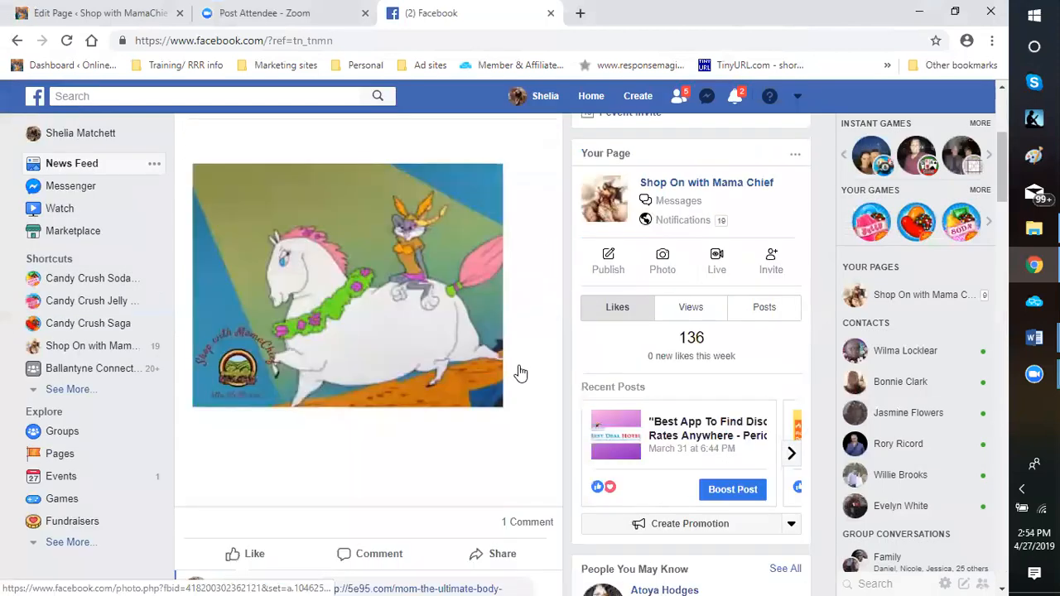
scroll(526, 327, "up", 5)
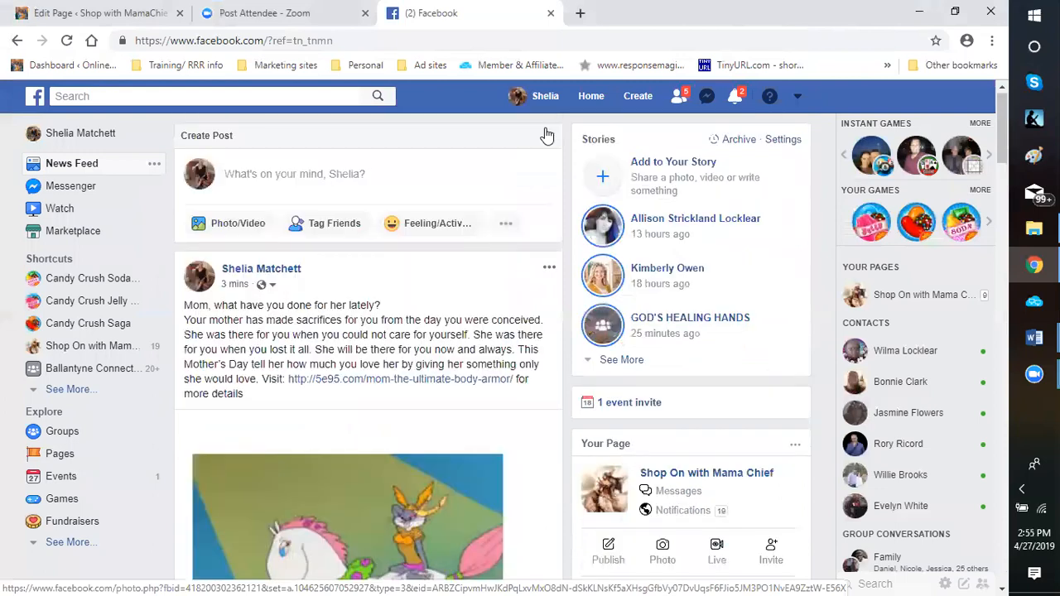
left_click(550, 16)
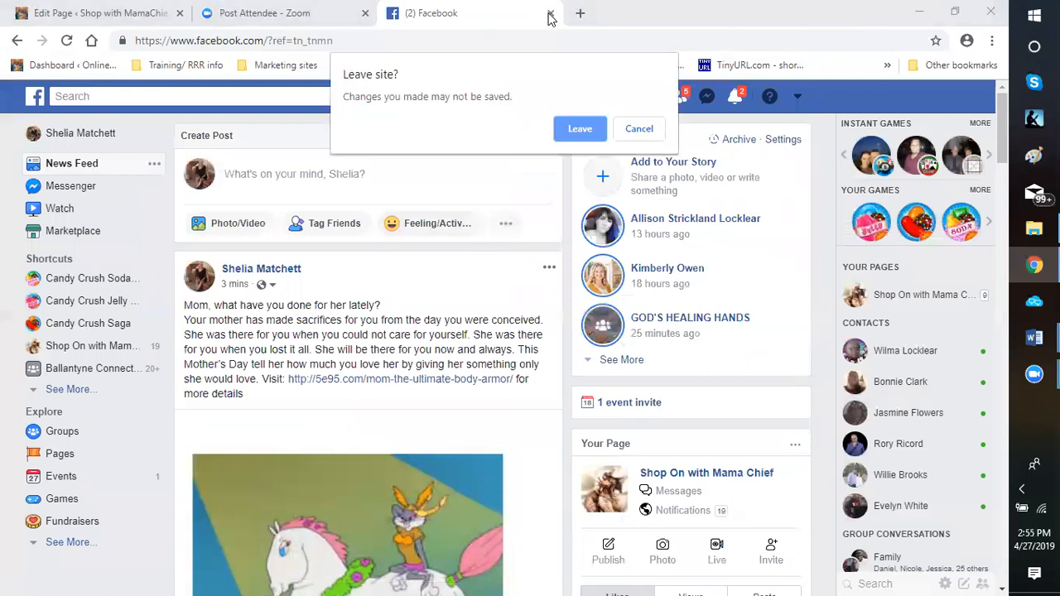
left_click(640, 131)
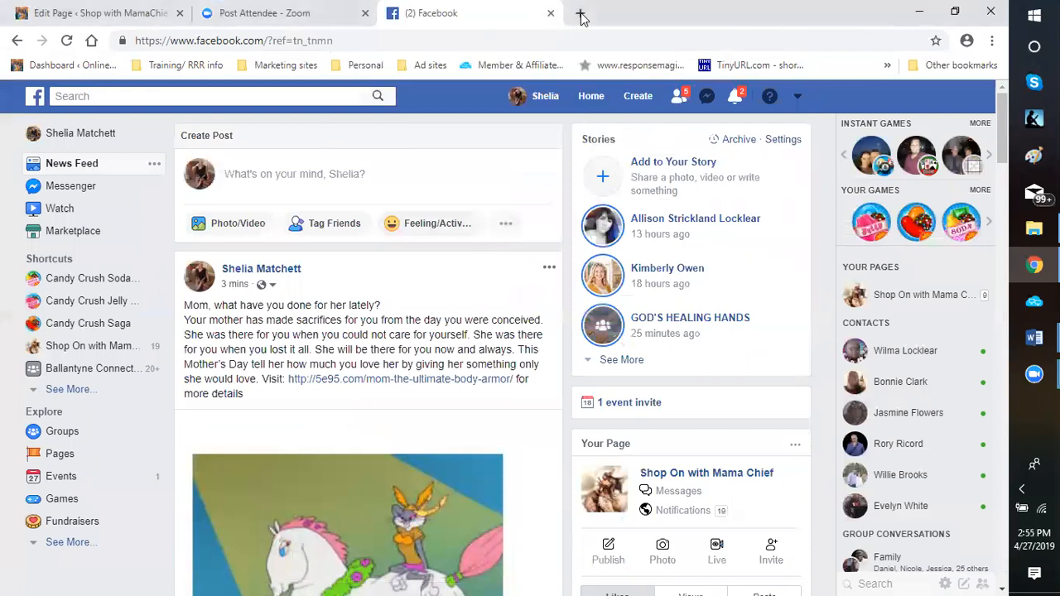
Open the bookmarked Classifieds For Free registration page from the Ad sites bookmarks in a new browser tab
left_click(582, 17)
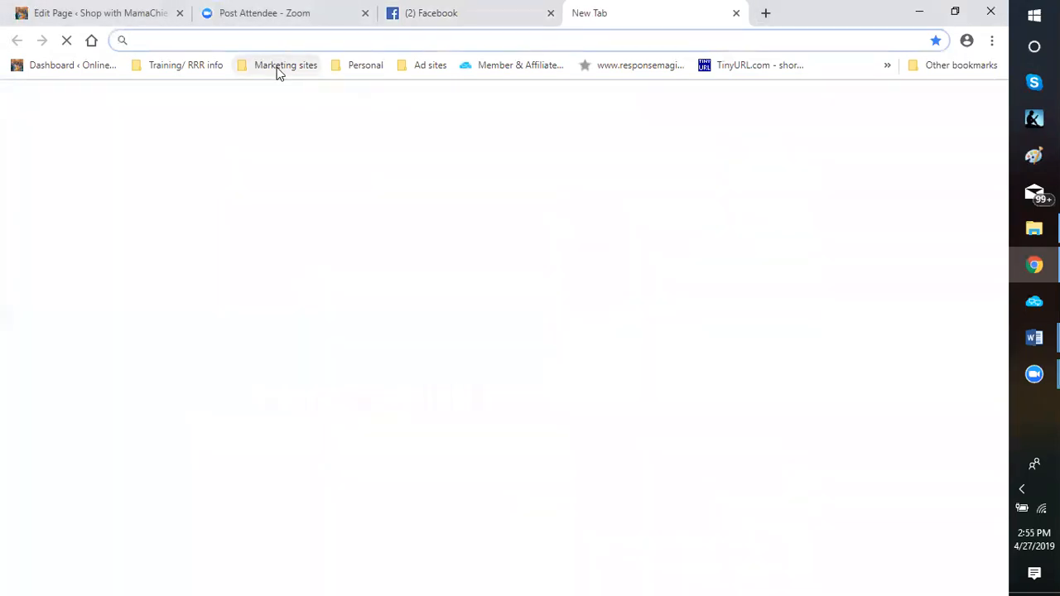
left_click(279, 72)
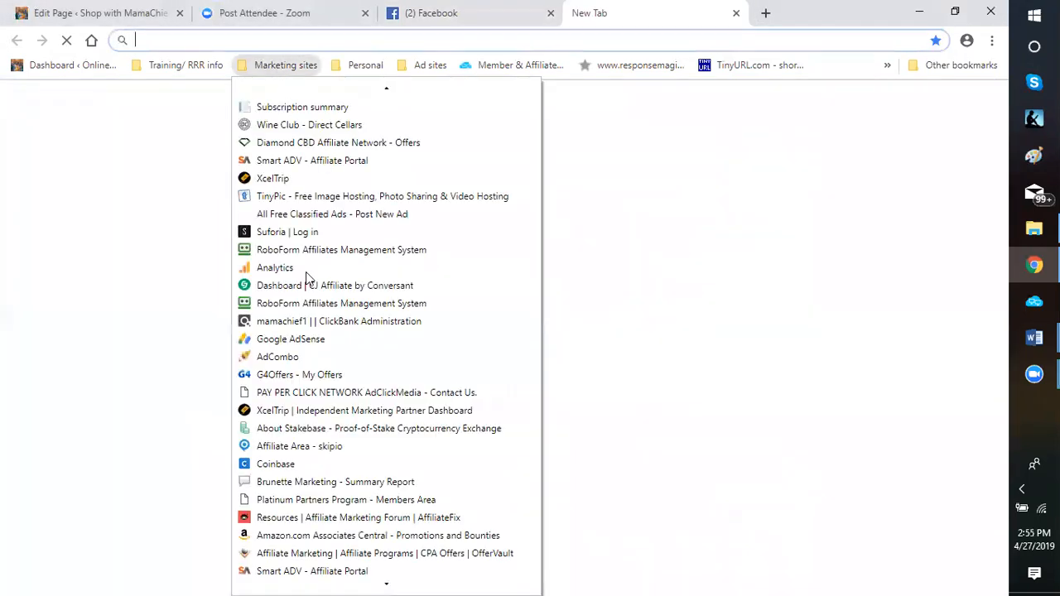
scroll(289, 269, "down", 1)
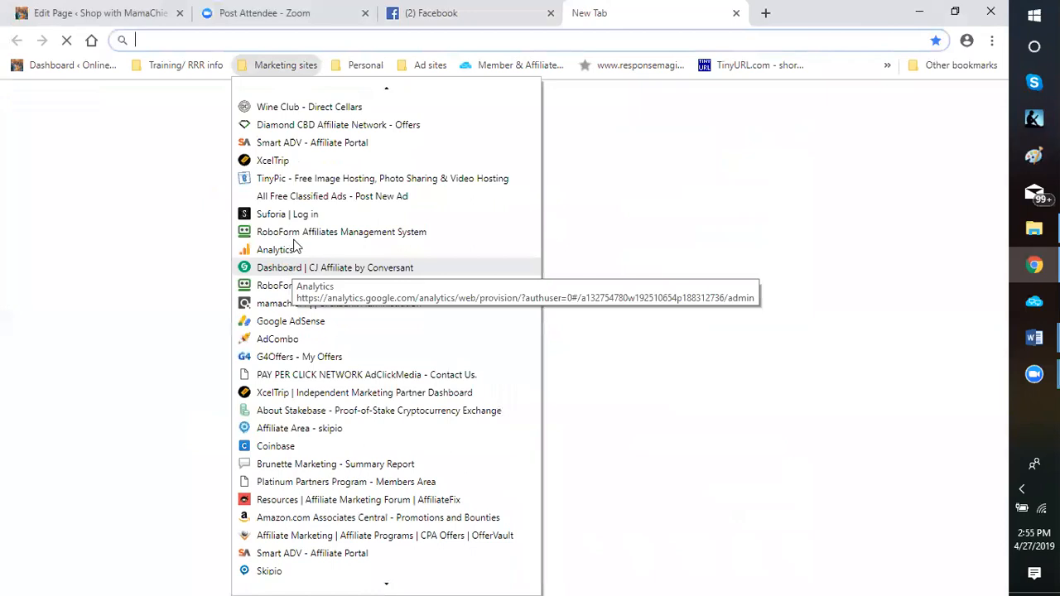
mouse_move(426, 66)
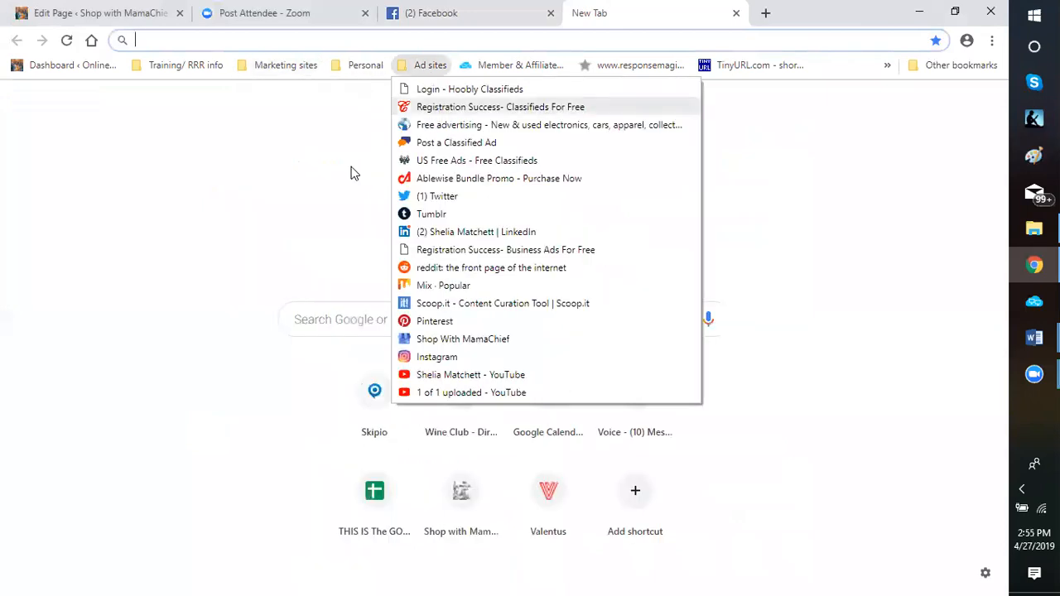
key("Return")
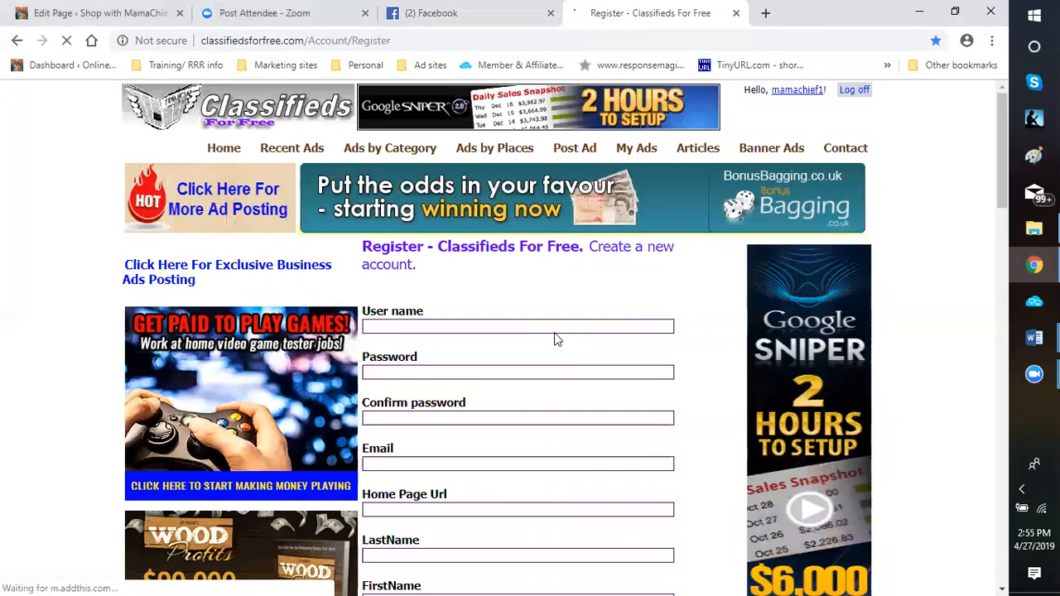
Open the ad posting form on Classifieds For Free
scroll(554, 332, "down", 1)
scroll(554, 335, "down", 2)
scroll(582, 162, "up", 2)
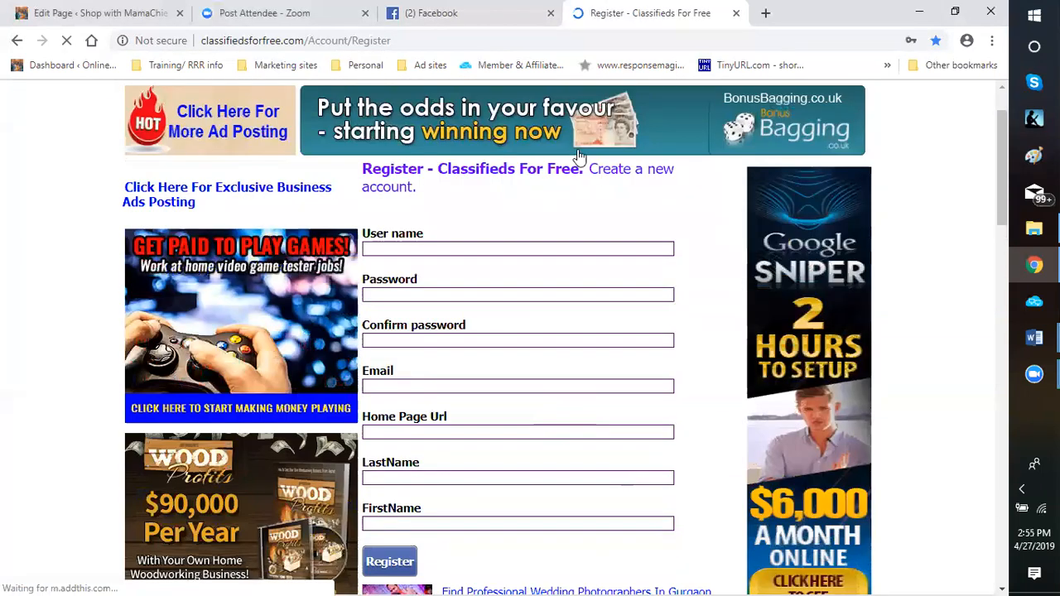
left_click(577, 157)
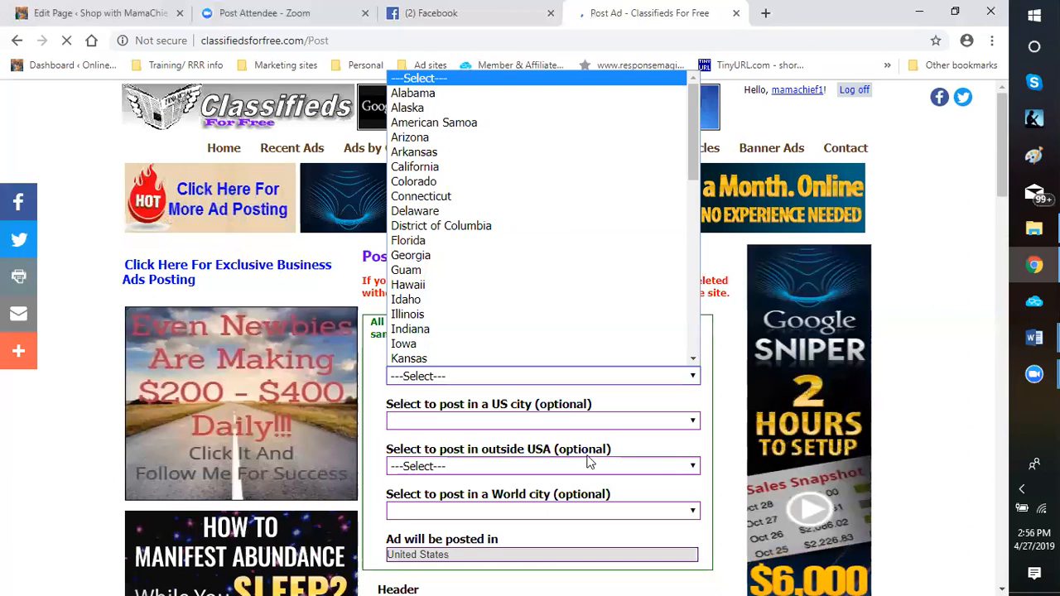
Examine the optional US and worldwide location choices and the fields below them in the ad form
left_click(495, 384)
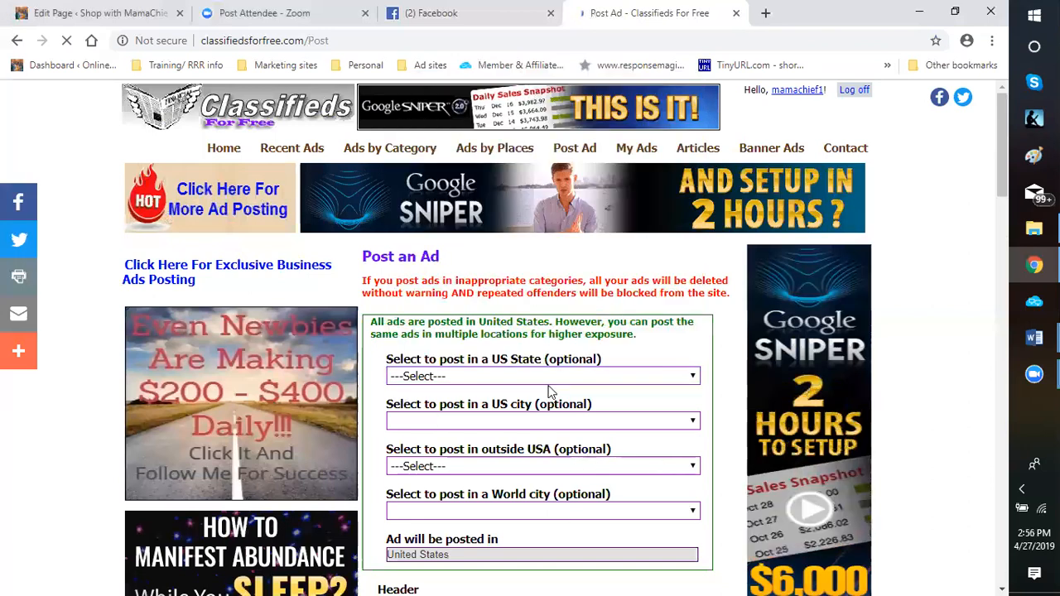
scroll(553, 391, "down", 1)
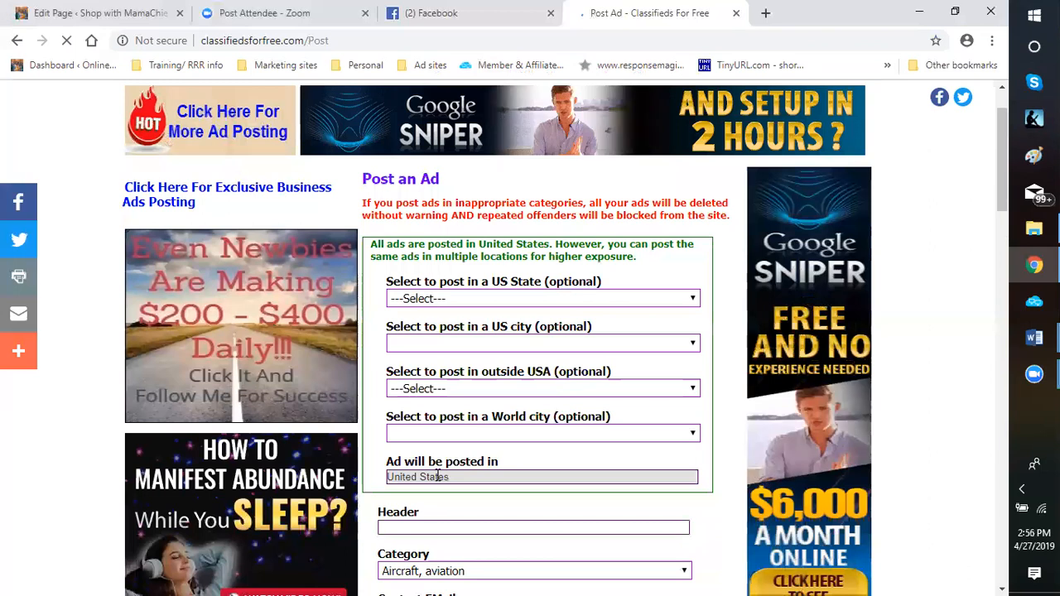
scroll(584, 480, "down", 1)
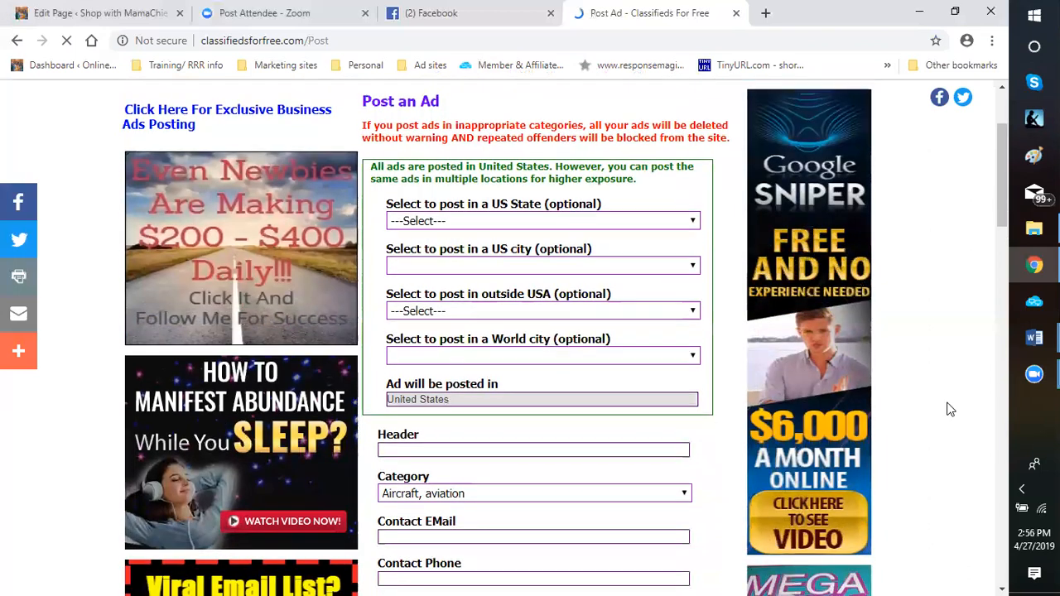
Copy the headline "Mom, what have you done for her lately?" from the Word ad copy document into the ad form's Header field
mouse_move(1034, 337)
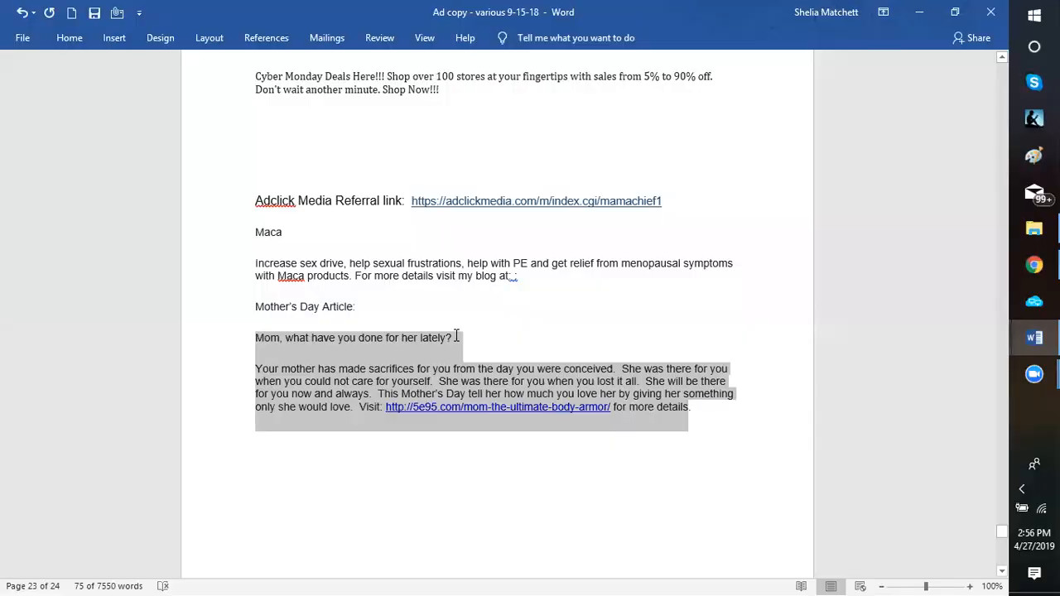
left_click(457, 337)
triple_click(259, 339)
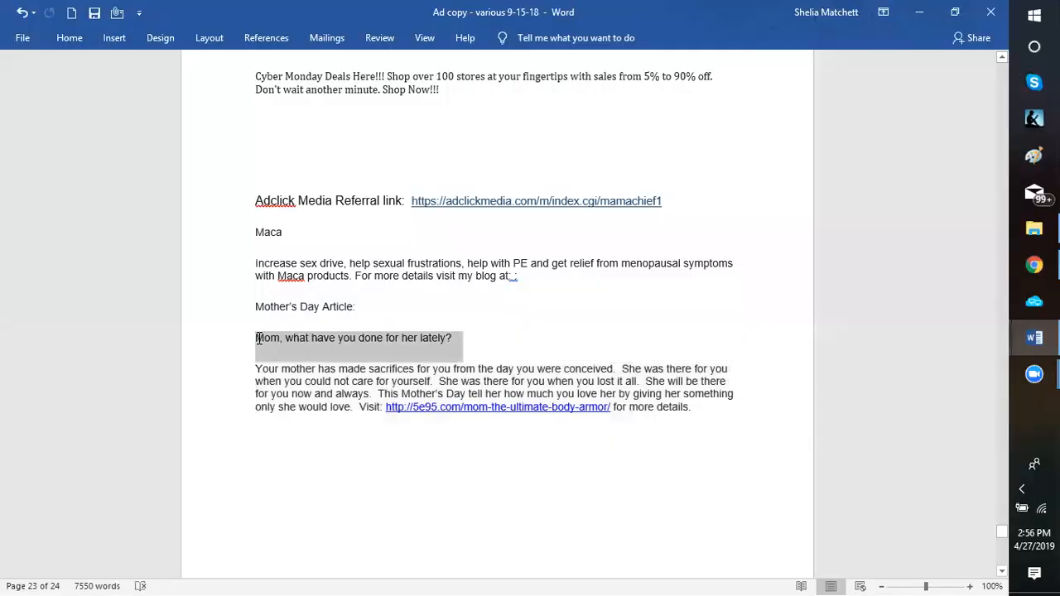
right_click(259, 341)
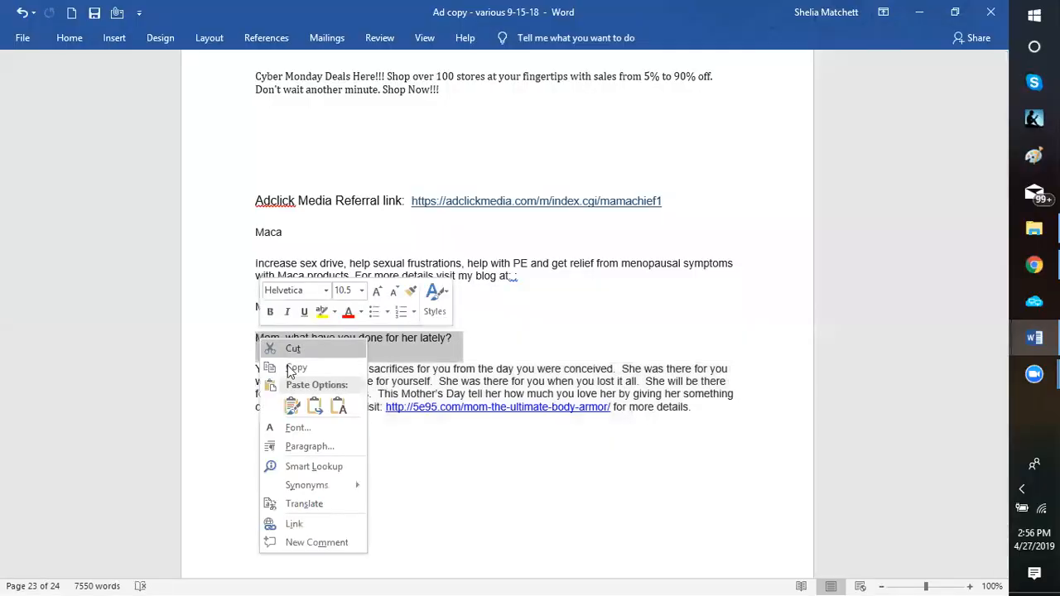
left_click(296, 367)
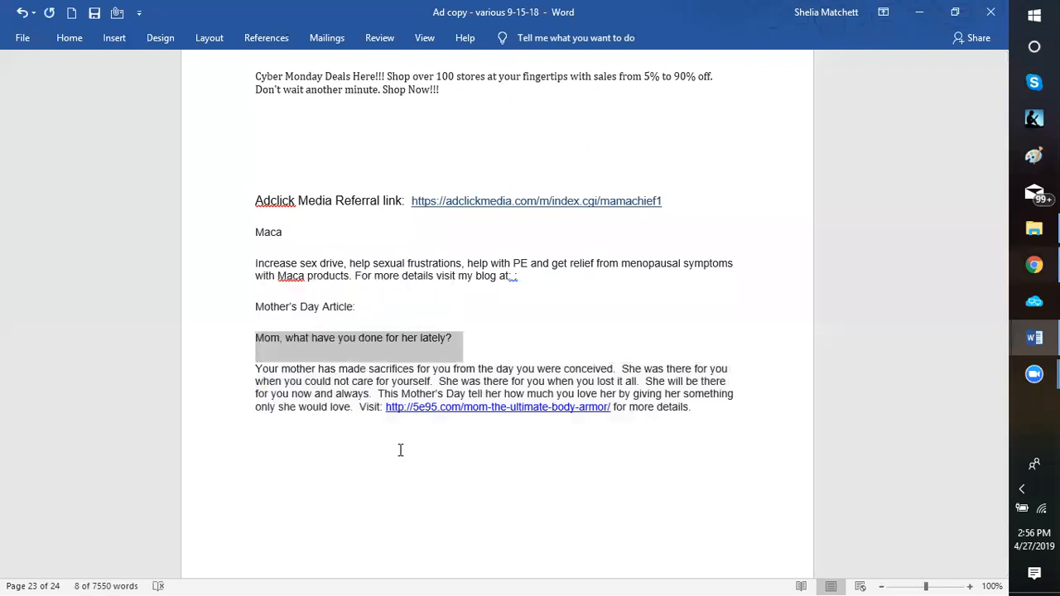
key("alt+Tab")
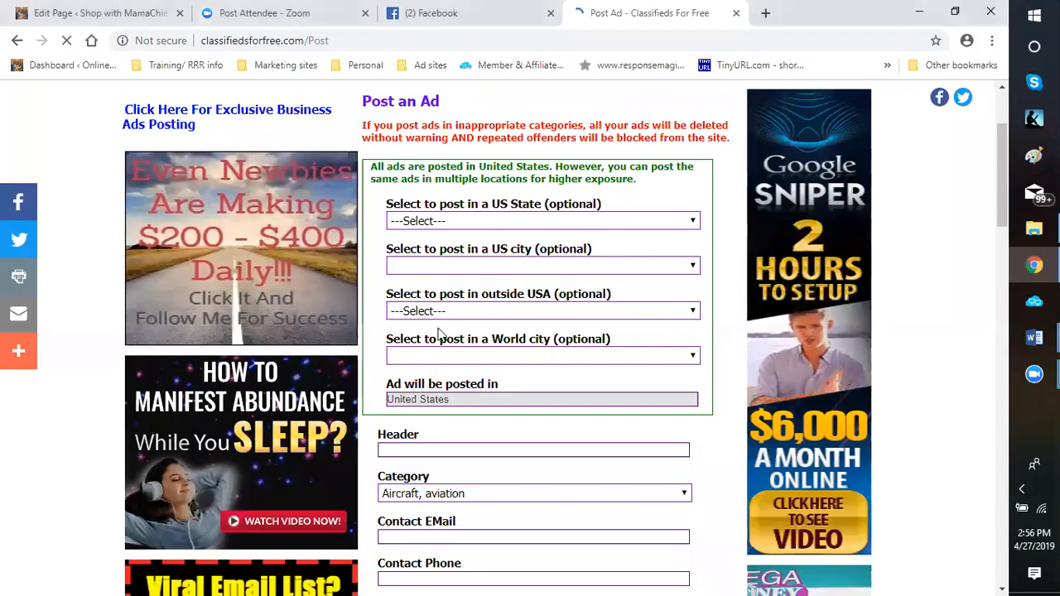
right_click(402, 450)
left_click(506, 346)
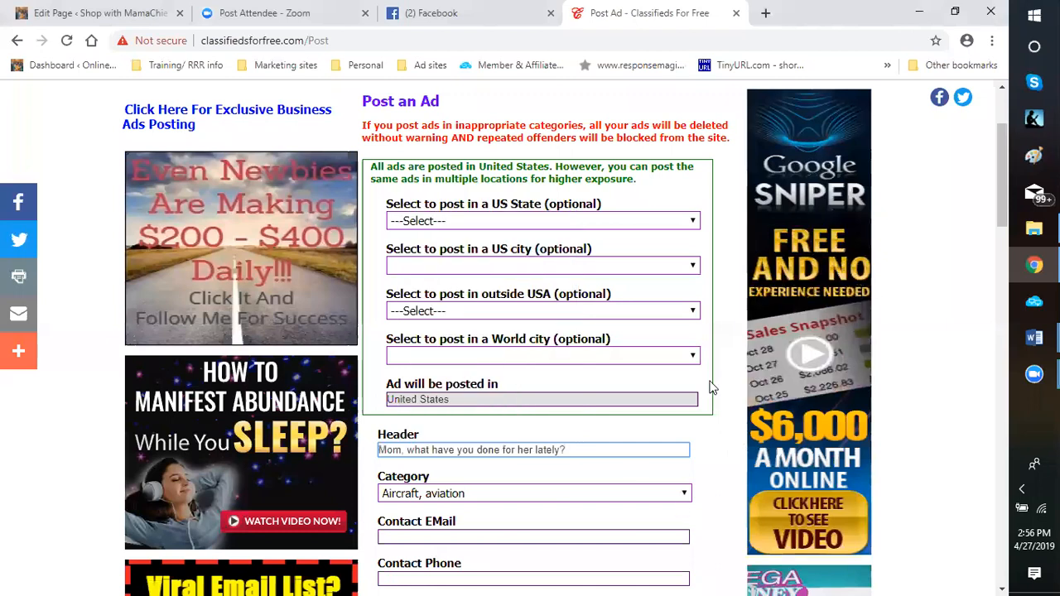
Set the ad's category to "Gift, novelty"
scroll(700, 364, "down", 2)
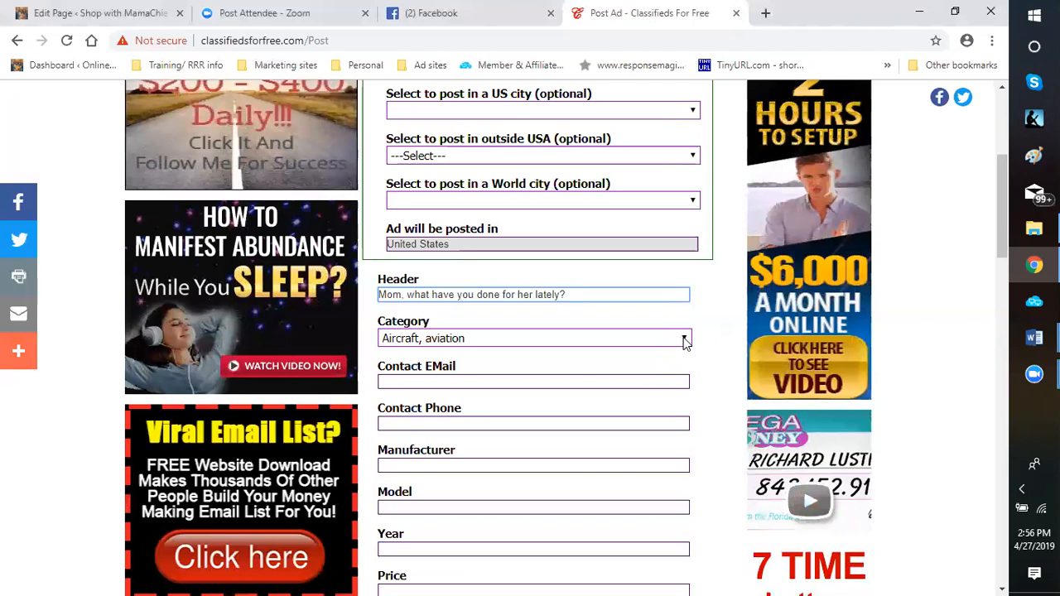
left_click(686, 340)
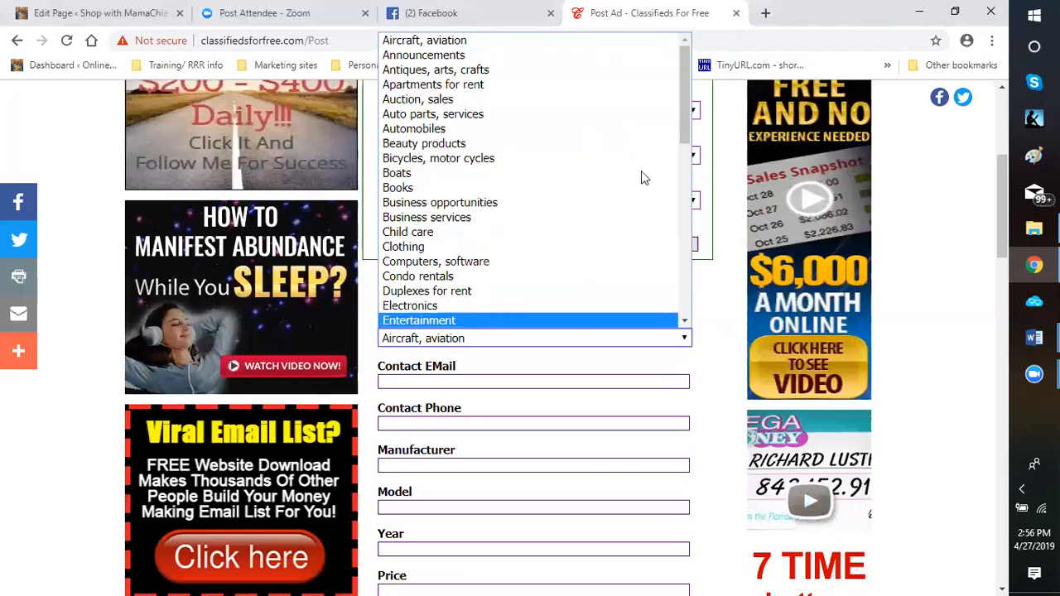
left_click_drag(684, 127, 680, 204)
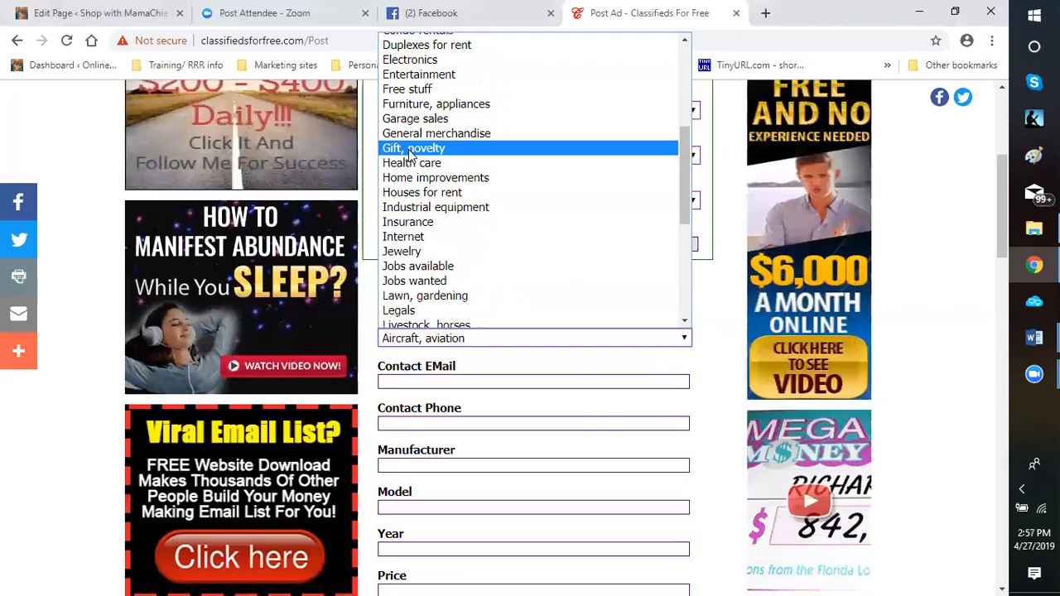
left_click(411, 150)
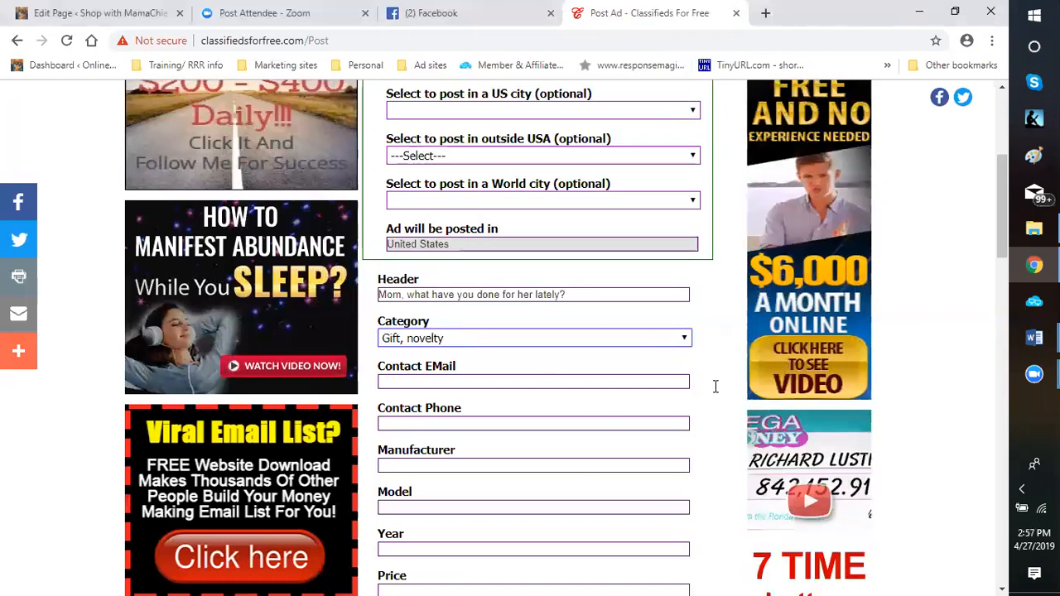
Copy the Mother's Day paragraph beginning "Your mother has made sacrifices" from the Word document into the ad's Description in Chrome
scroll(414, 307, "down", 1)
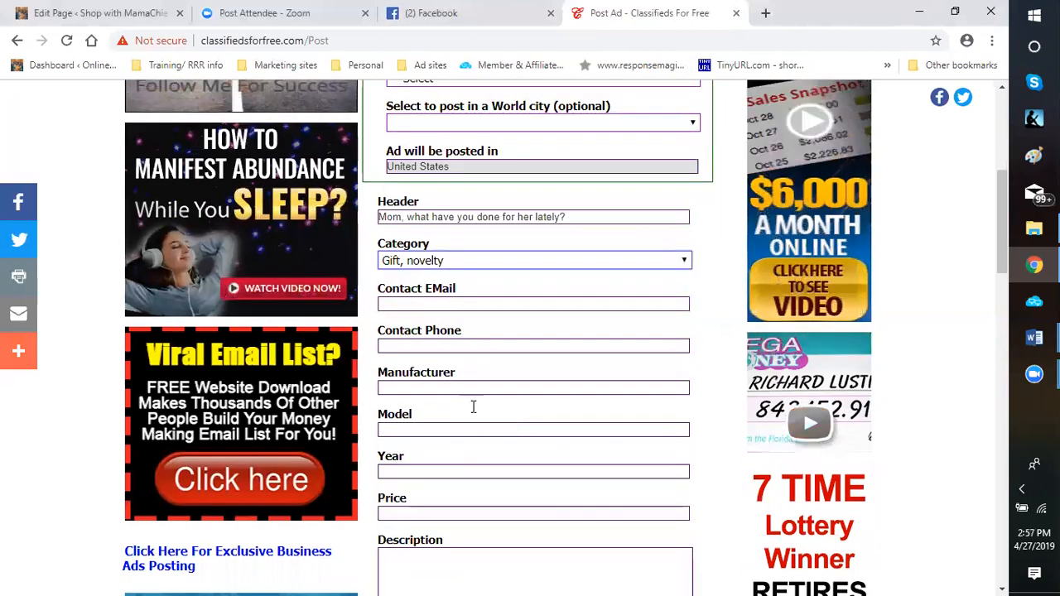
scroll(464, 389, "down", 3)
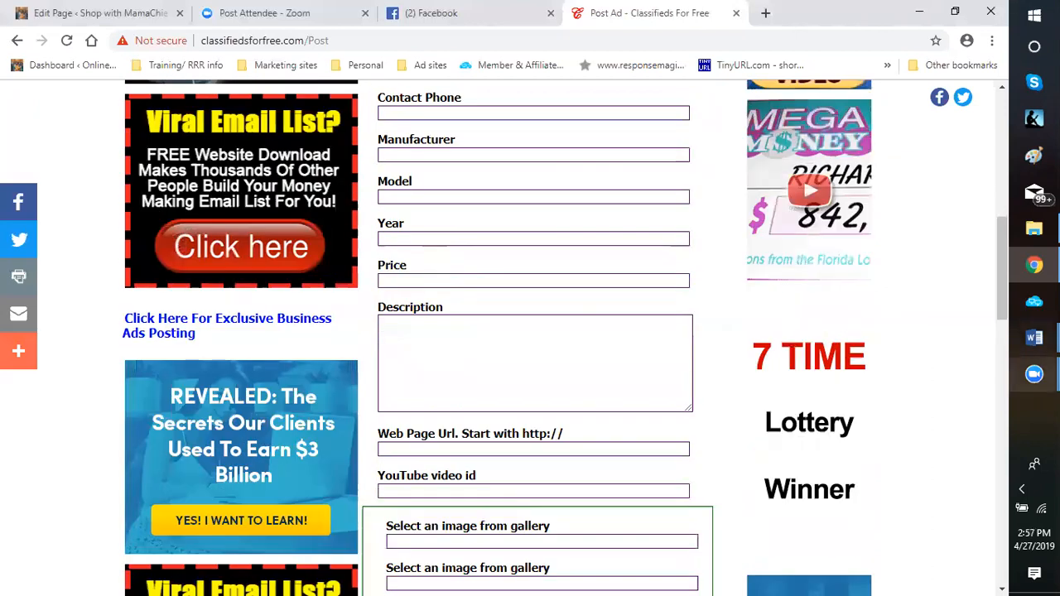
left_click(1034, 338)
left_click(917, 298)
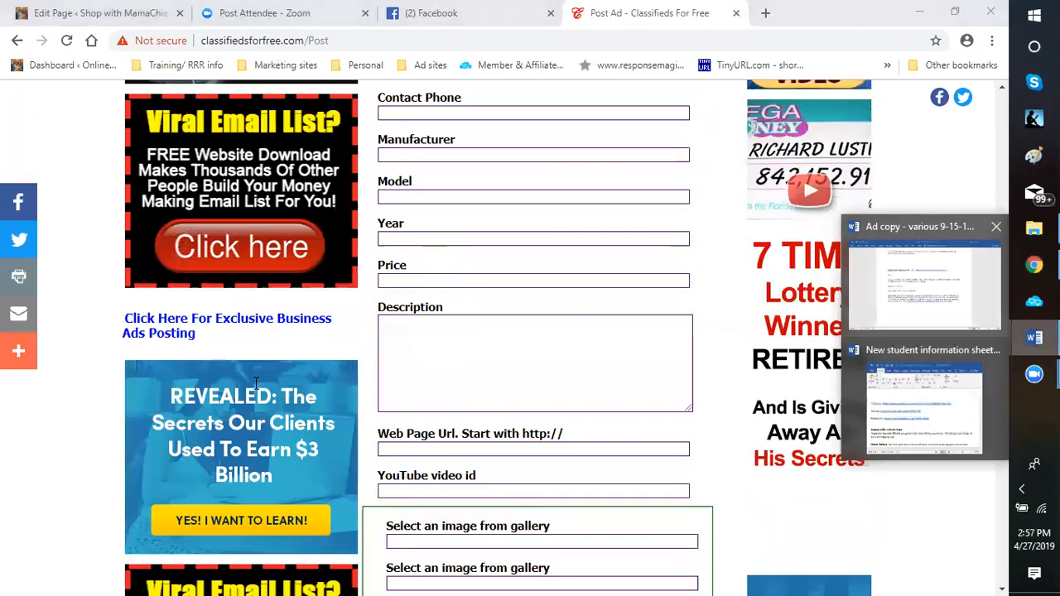
left_click_drag(253, 374, 691, 406)
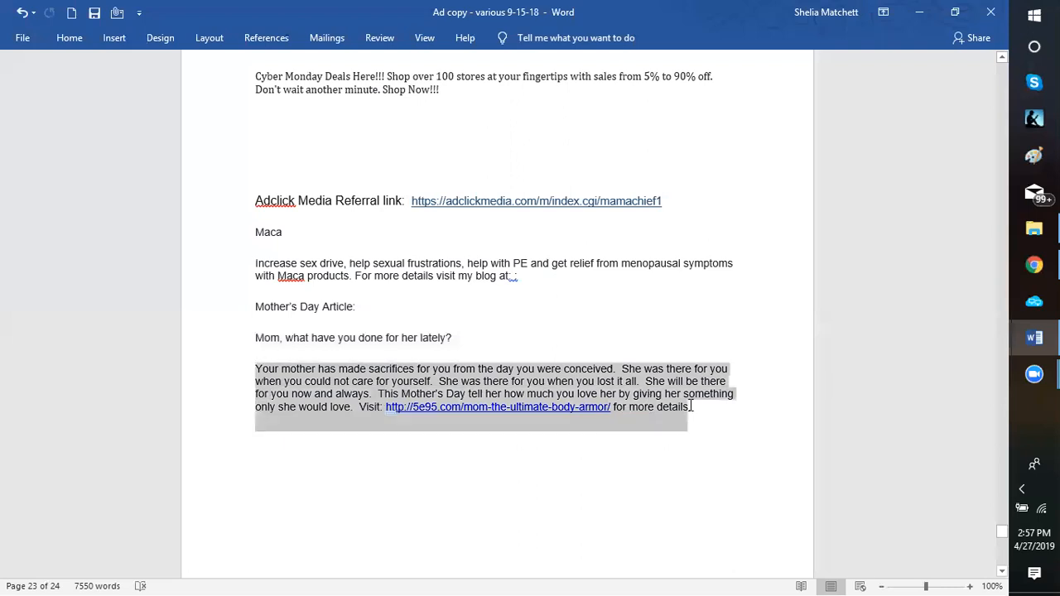
right_click(631, 399)
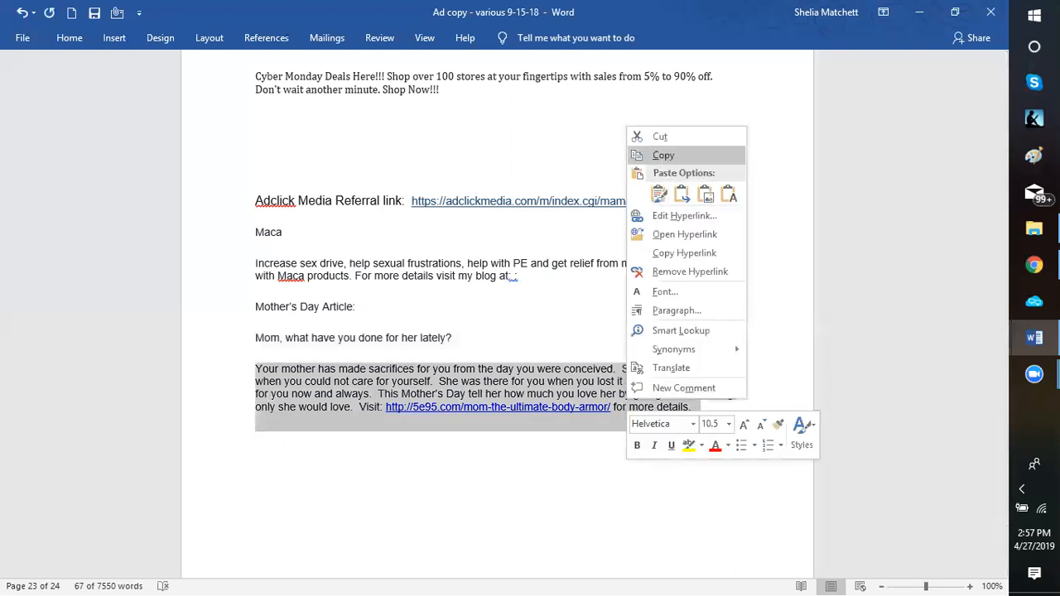
left_click(664, 155)
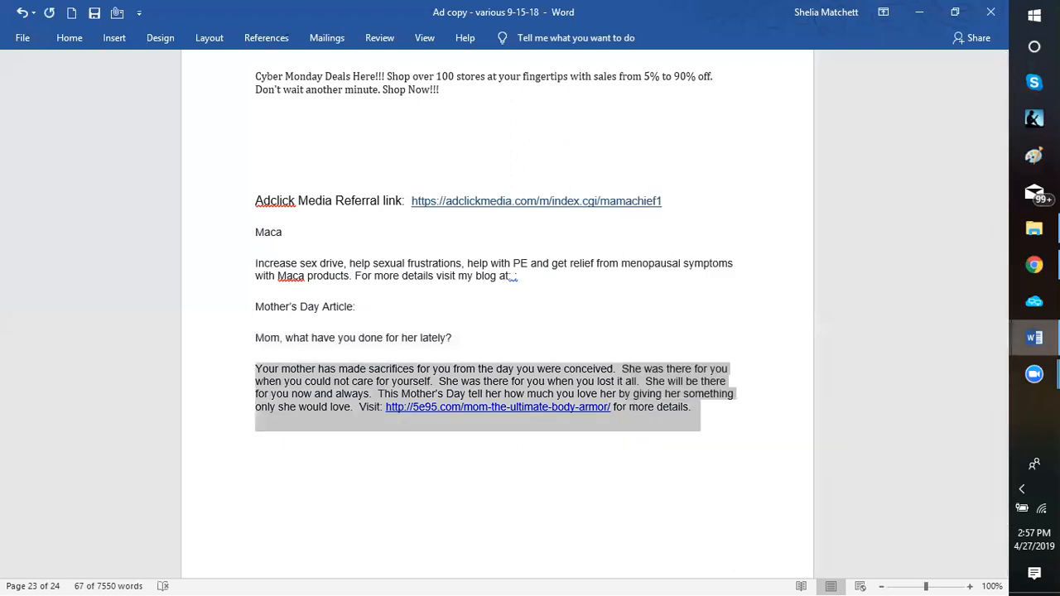
key("alt+Tab")
right_click(412, 339)
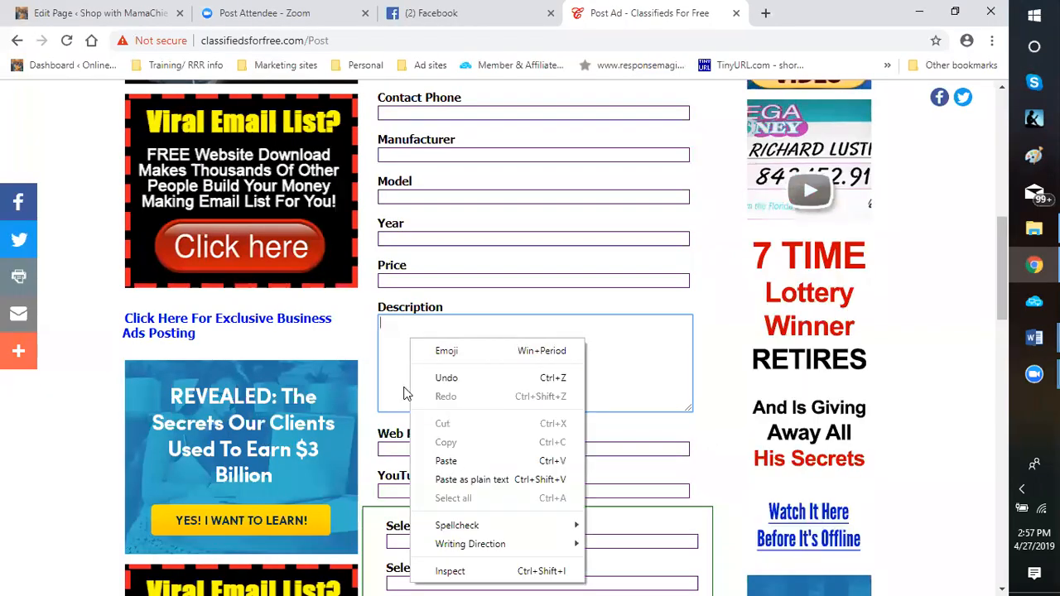
left_click(464, 460)
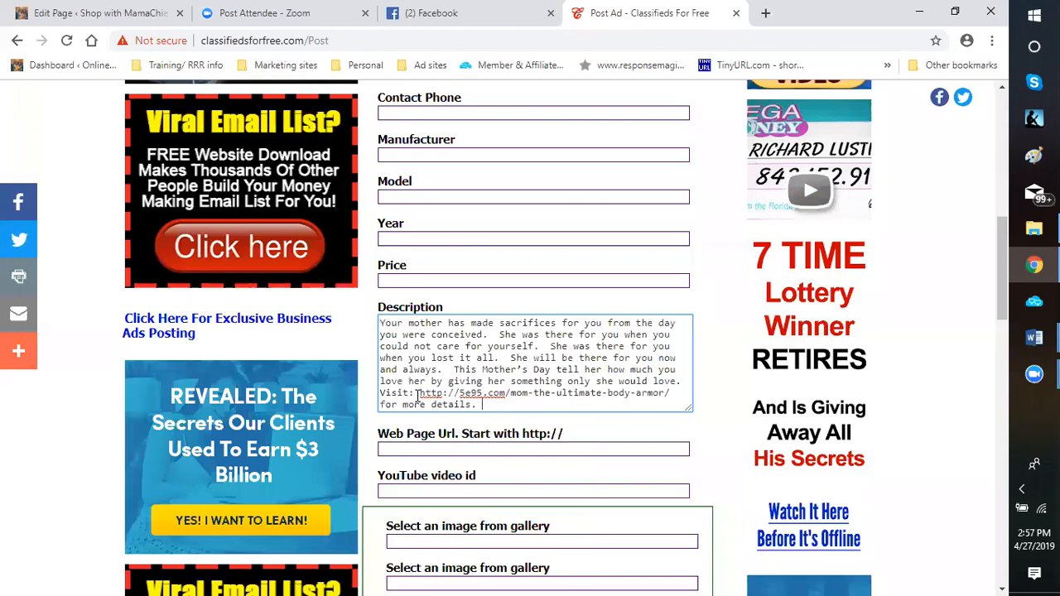
left_click_drag(420, 394, 665, 394)
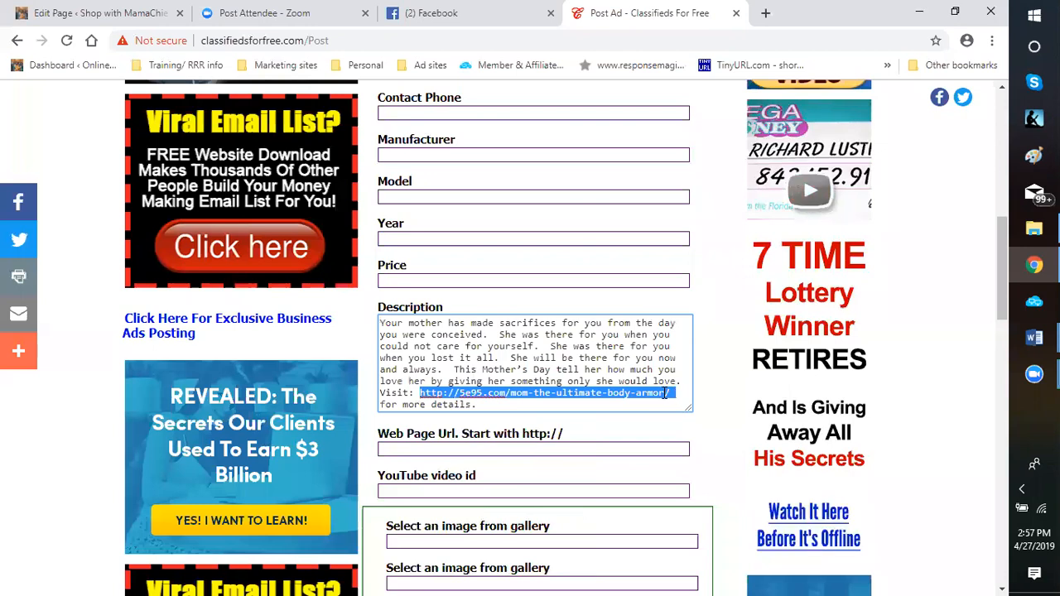
right_click(662, 396)
left_click(694, 210)
double_click(410, 449)
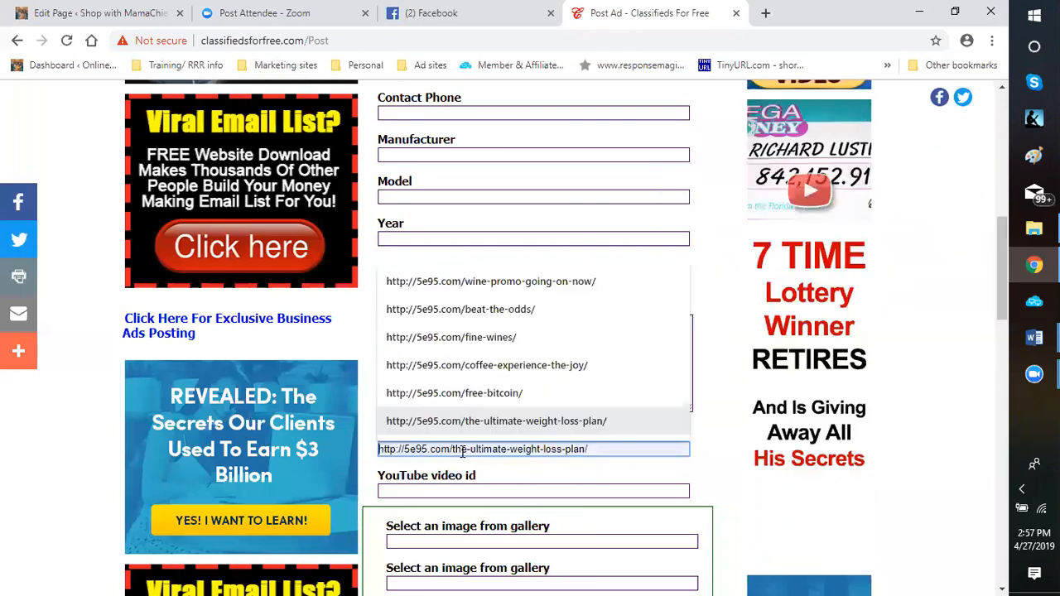
right_click(413, 449)
left_click(460, 336)
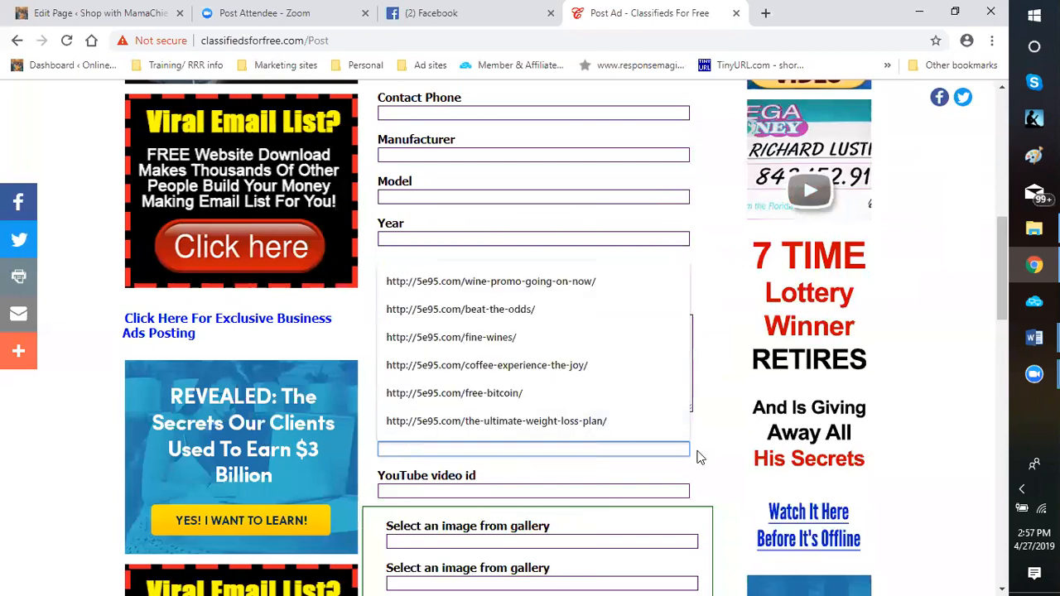
key("Escape")
key("Tab")
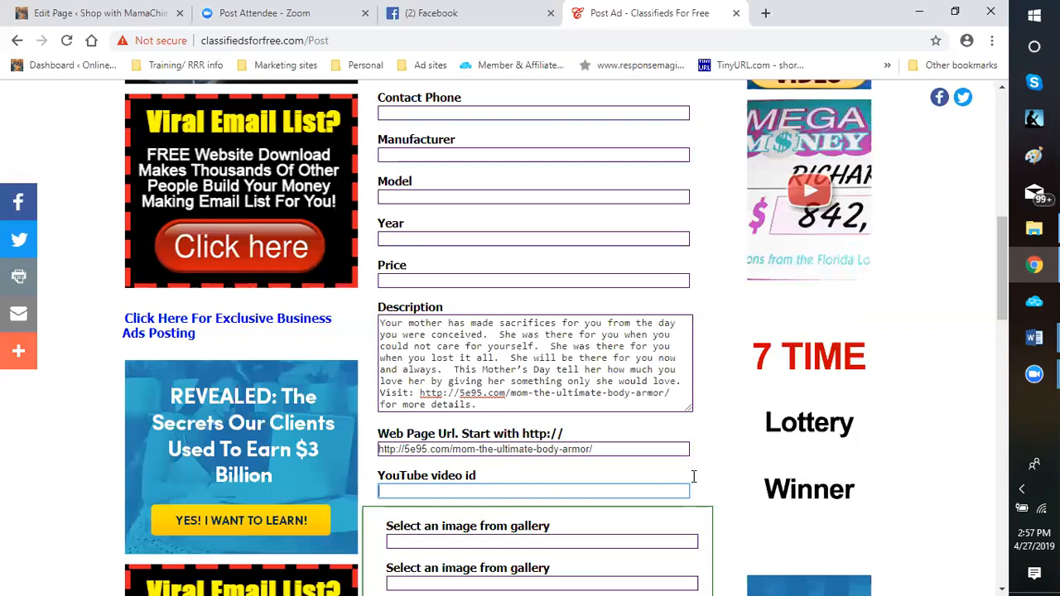
Include the last image in the gallery's first row in the ad
scroll(534, 447, "down", 2)
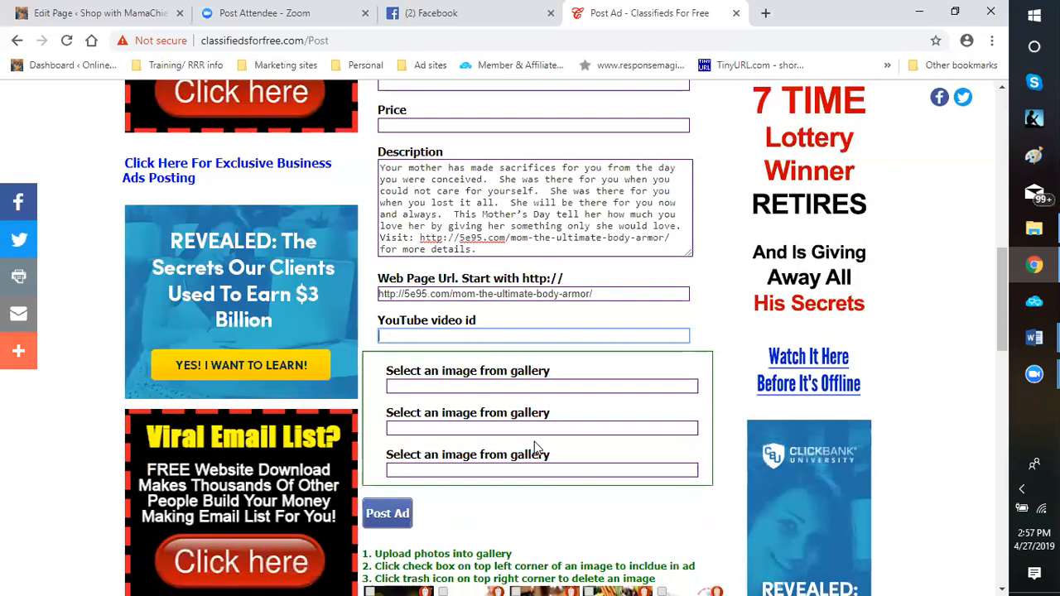
scroll(508, 500, "down", 2)
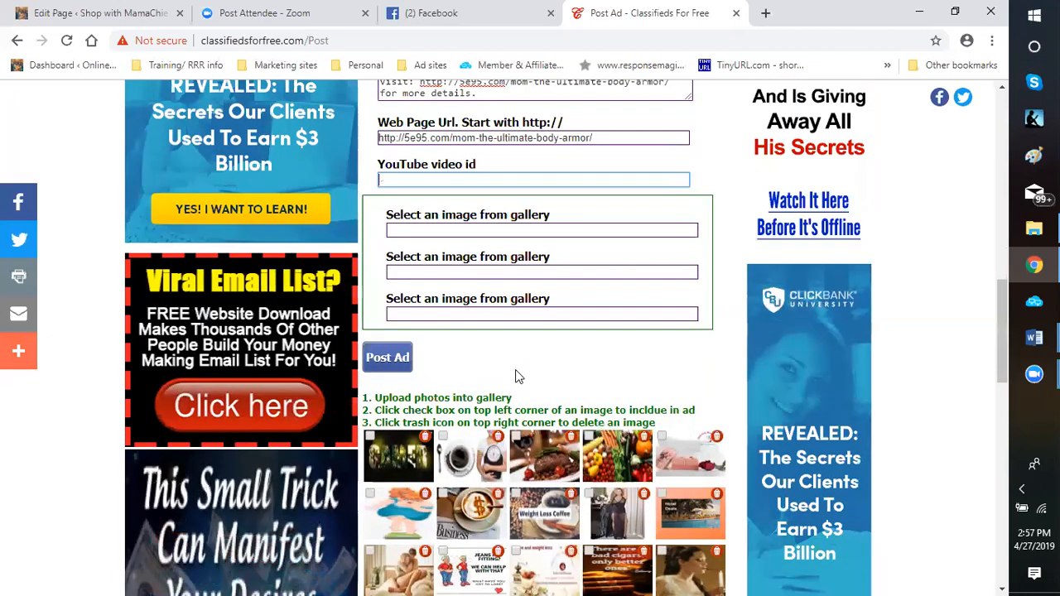
scroll(516, 376, "down", 2)
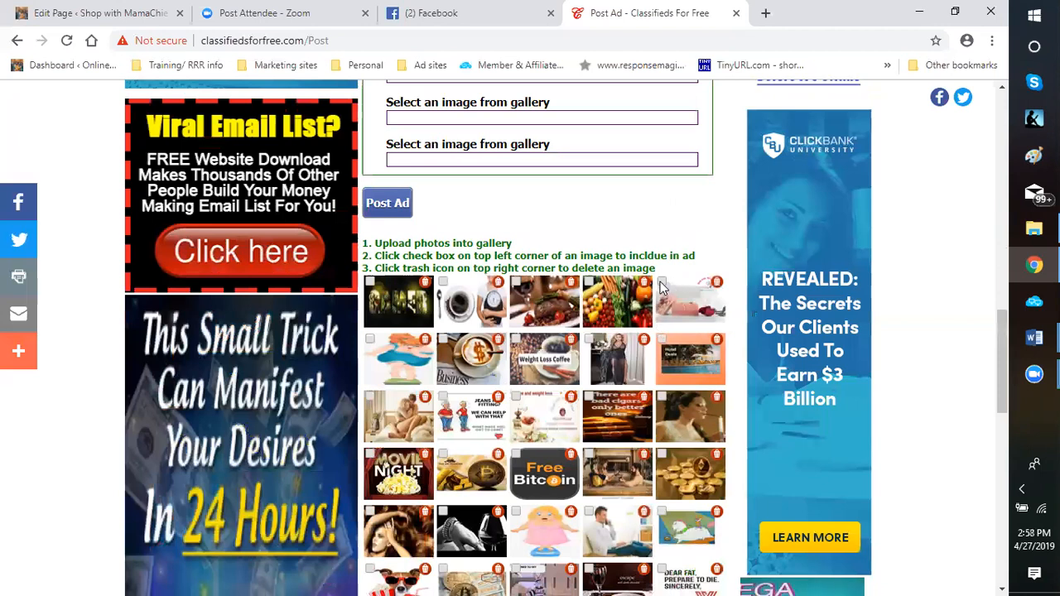
left_click(661, 286)
Add the swirled chocolate picture and the final "Shop with MamaChief" logo from the gallery to the ad
scroll(613, 379, "down", 1)
scroll(610, 375, "down", 1)
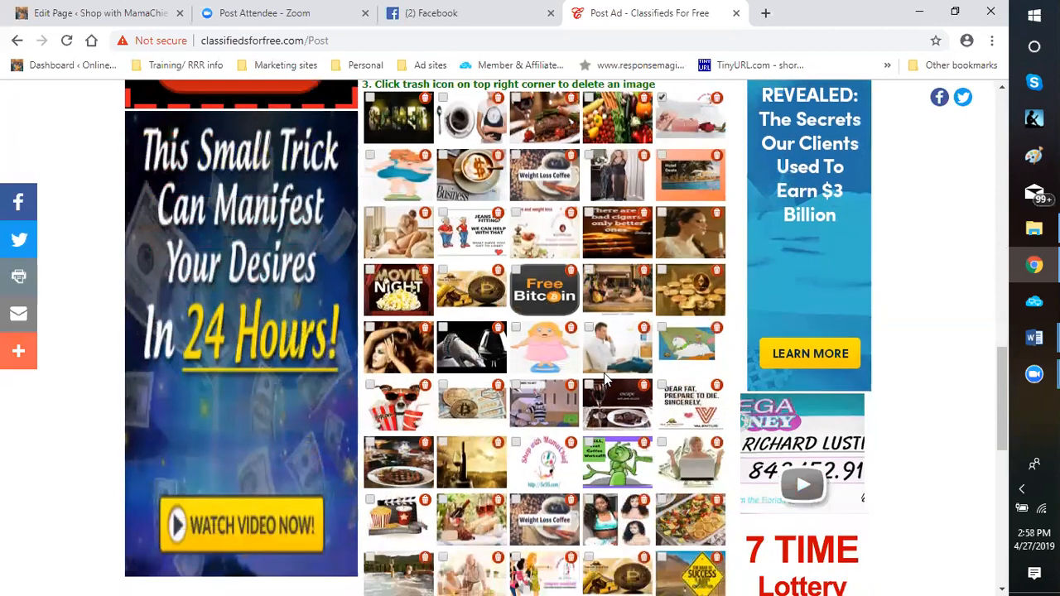
scroll(608, 377, "down", 2)
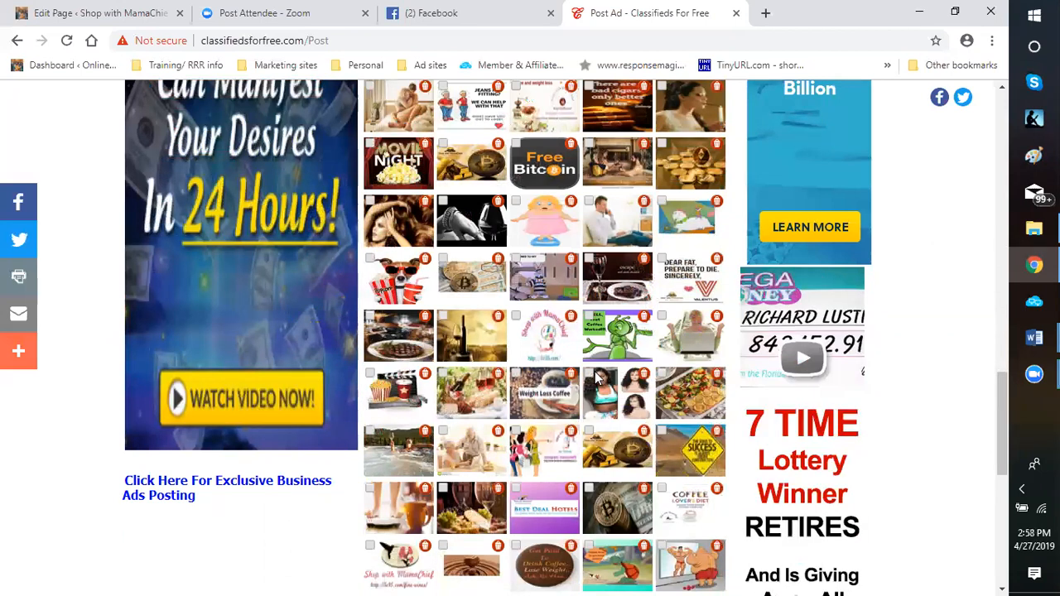
scroll(594, 377, "down", 2)
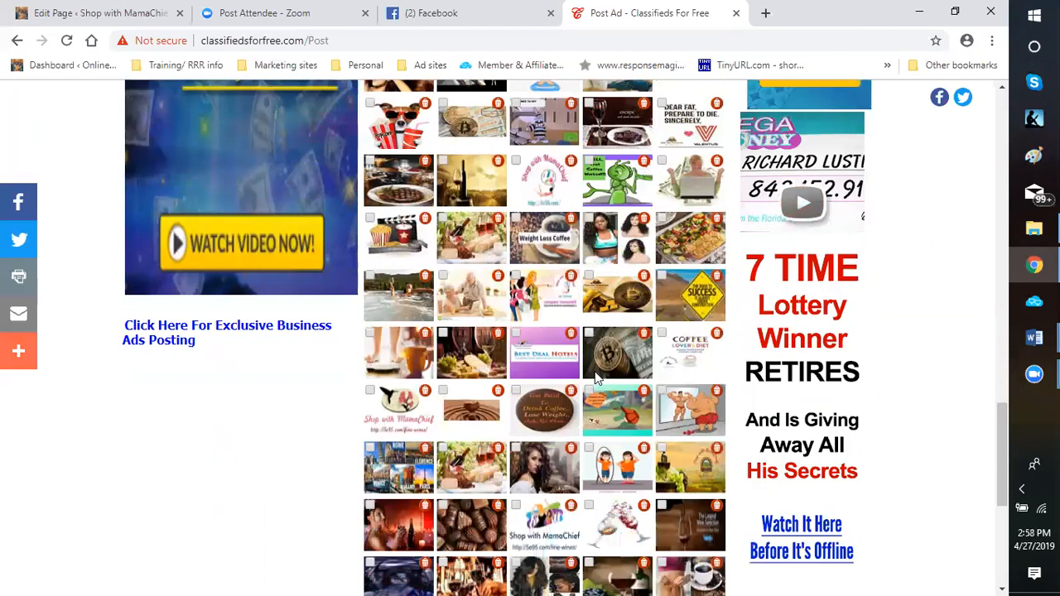
scroll(595, 377, "down", 1)
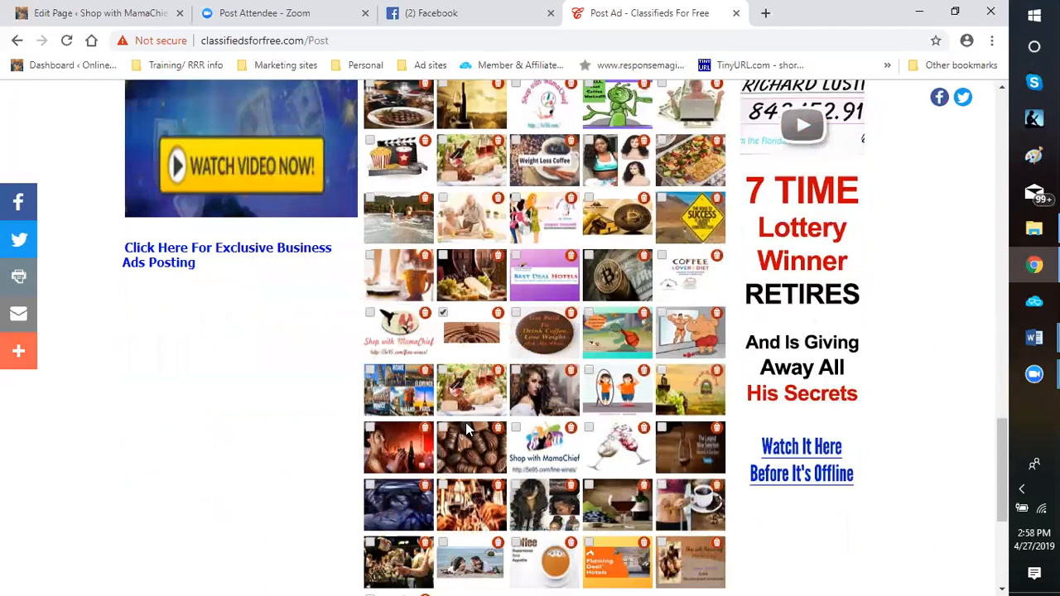
scroll(468, 429, "down", 1)
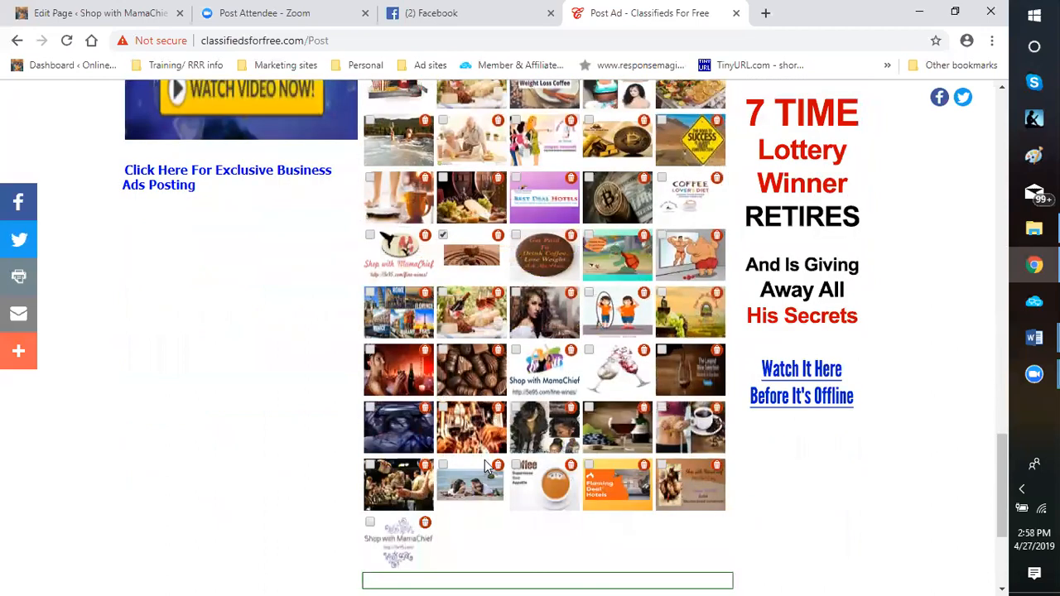
scroll(454, 485, "down", 1)
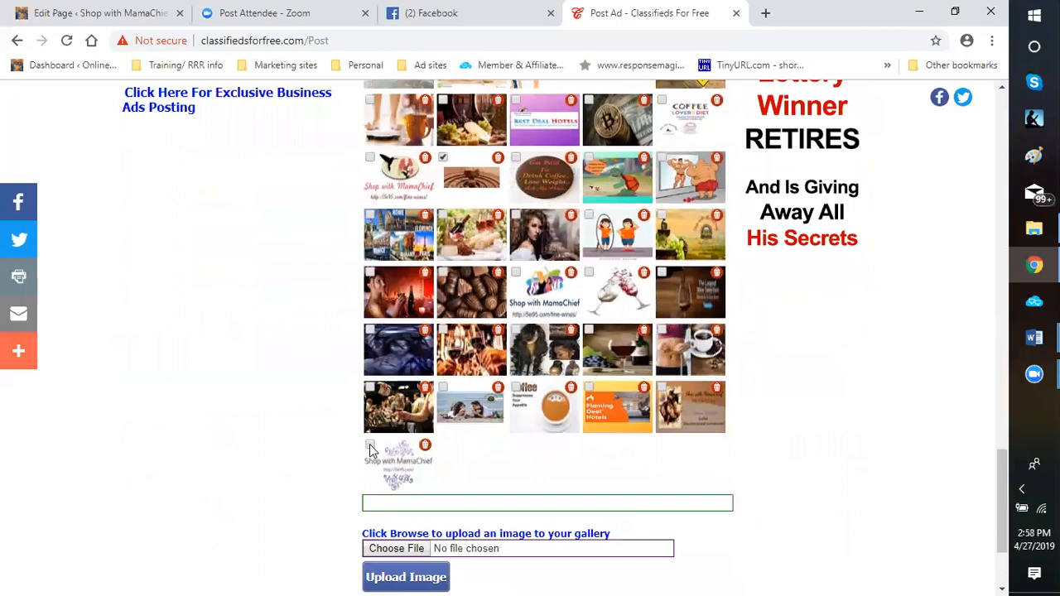
left_click(369, 446)
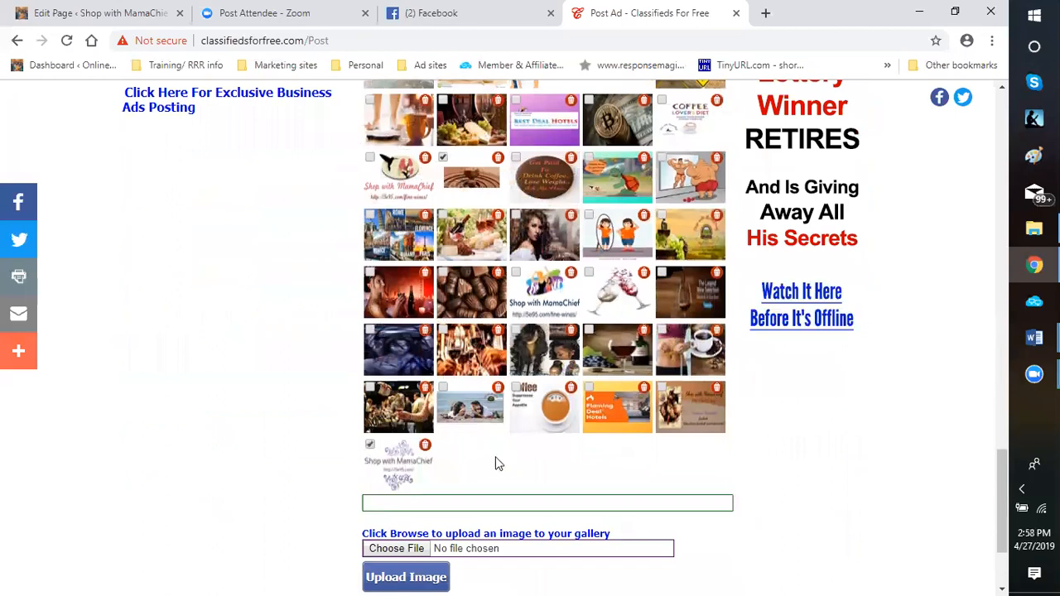
Post the completed Mother's Day ad with its three selected gallery images
scroll(487, 450, "down", 1)
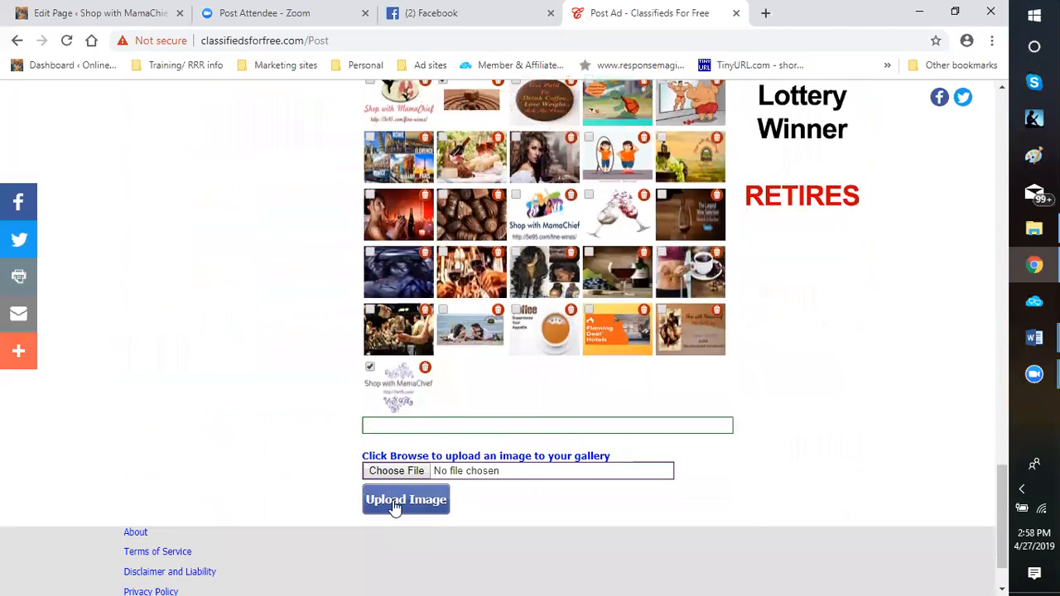
scroll(489, 331, "up", 8)
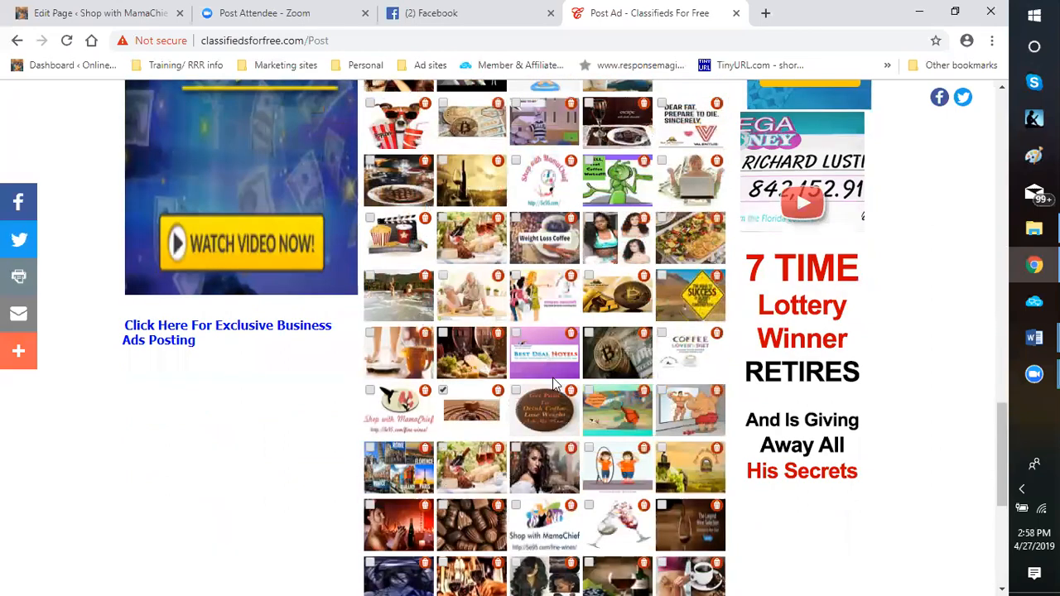
scroll(444, 268, "up", 2)
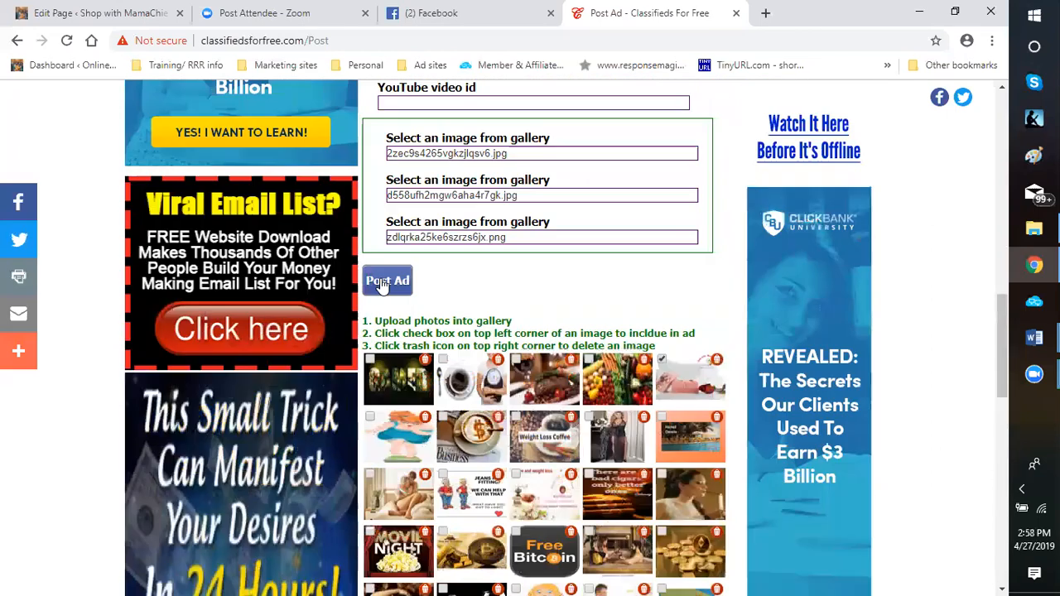
left_click(394, 284)
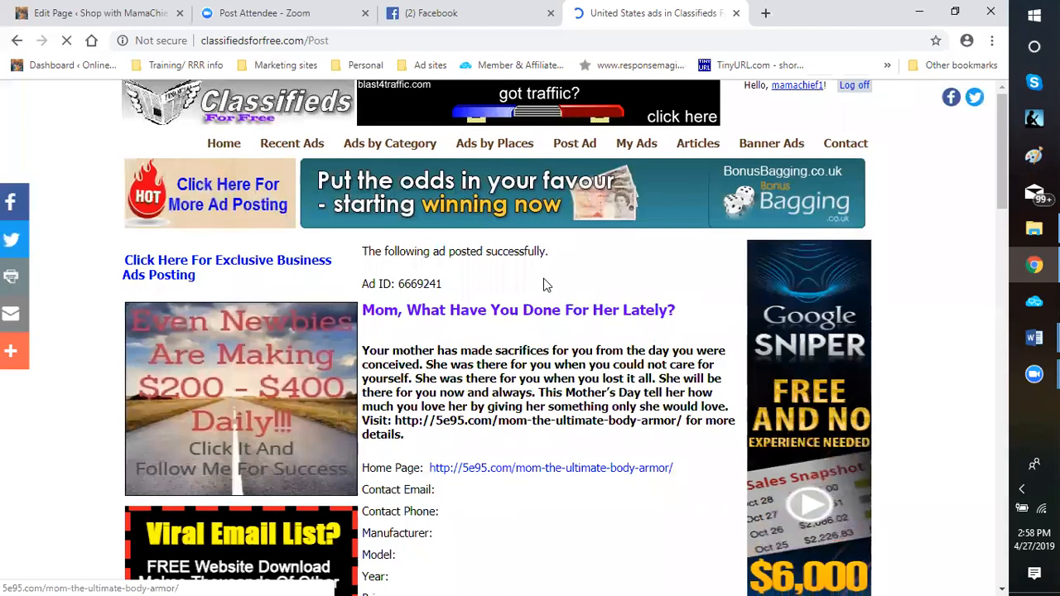
Look through the posted United States ad and its three pictures, and return to the form for posting another ad
scroll(542, 282, "down", 2)
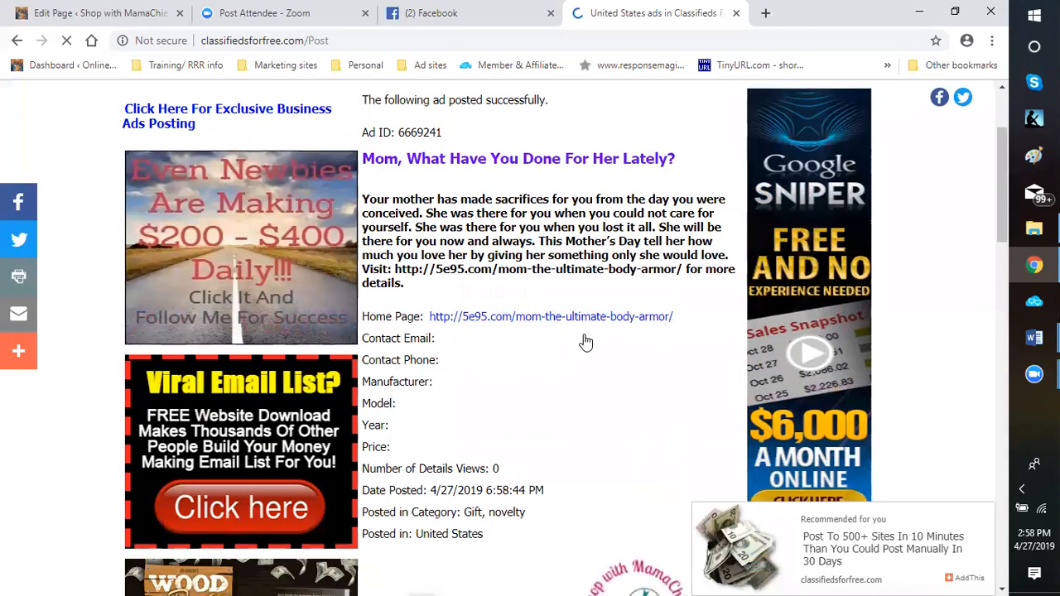
scroll(586, 342, "down", 2)
scroll(451, 429, "down", 3)
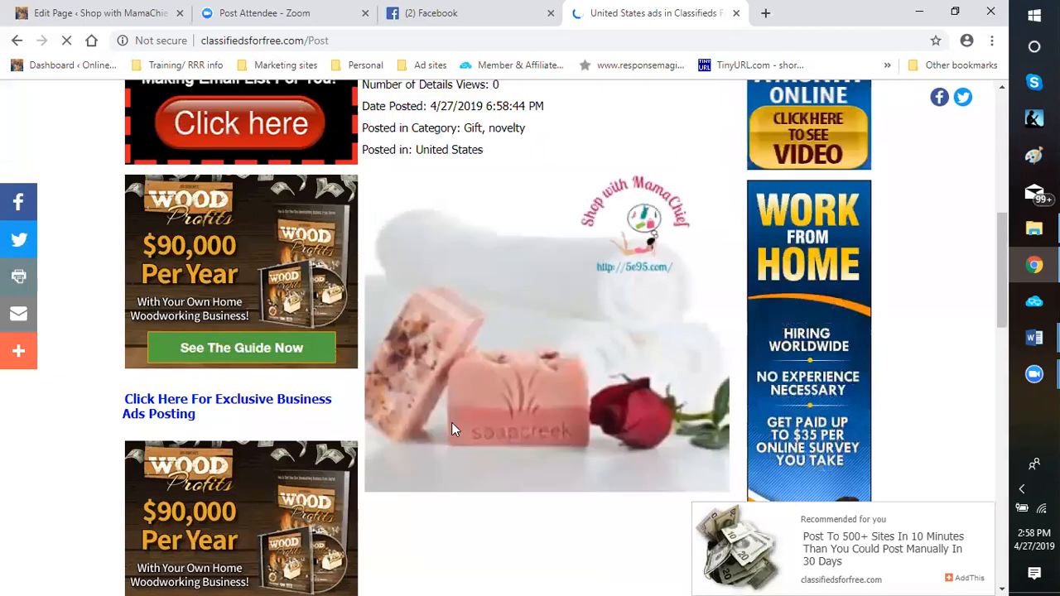
scroll(456, 345, "down", 4)
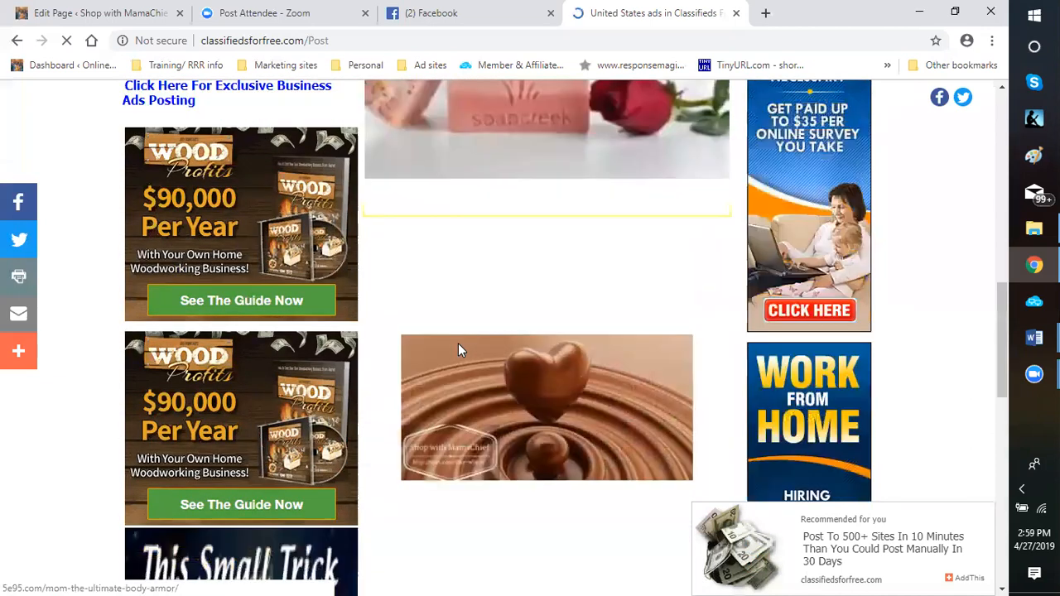
scroll(461, 339, "down", 4)
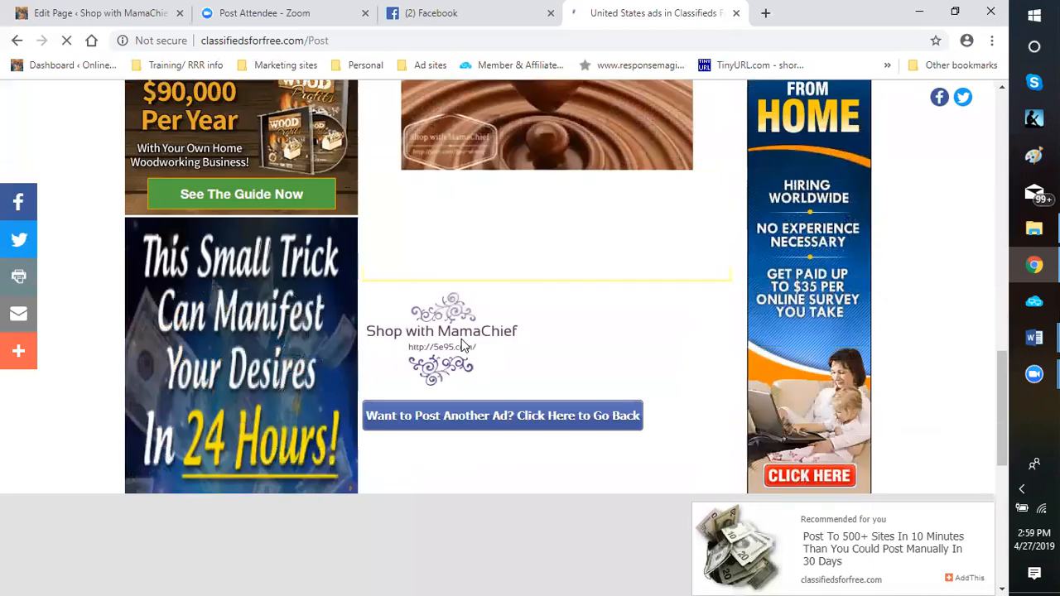
scroll(462, 340, "down", 1)
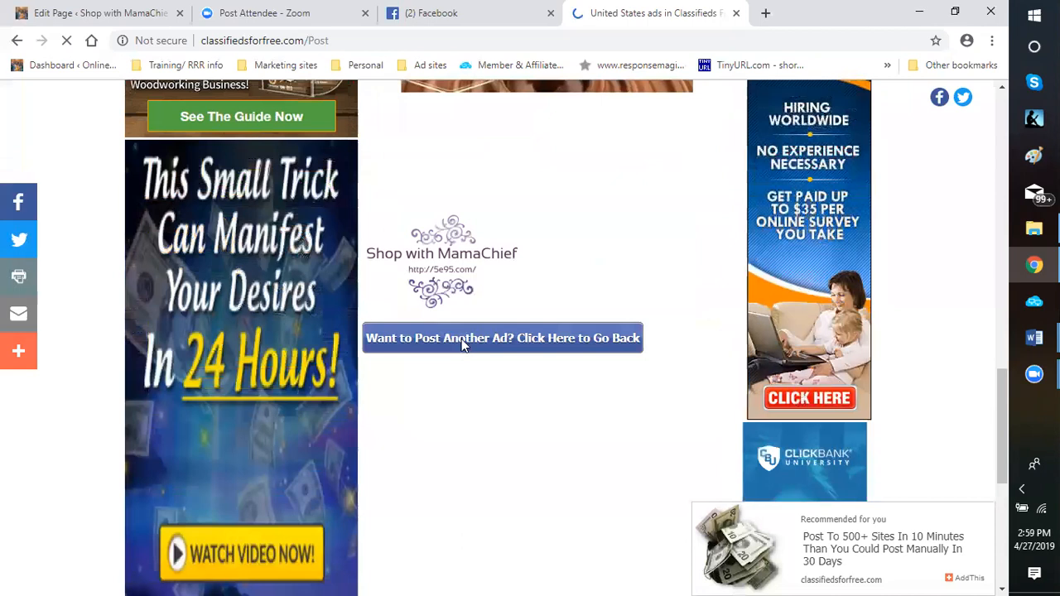
left_click(462, 341)
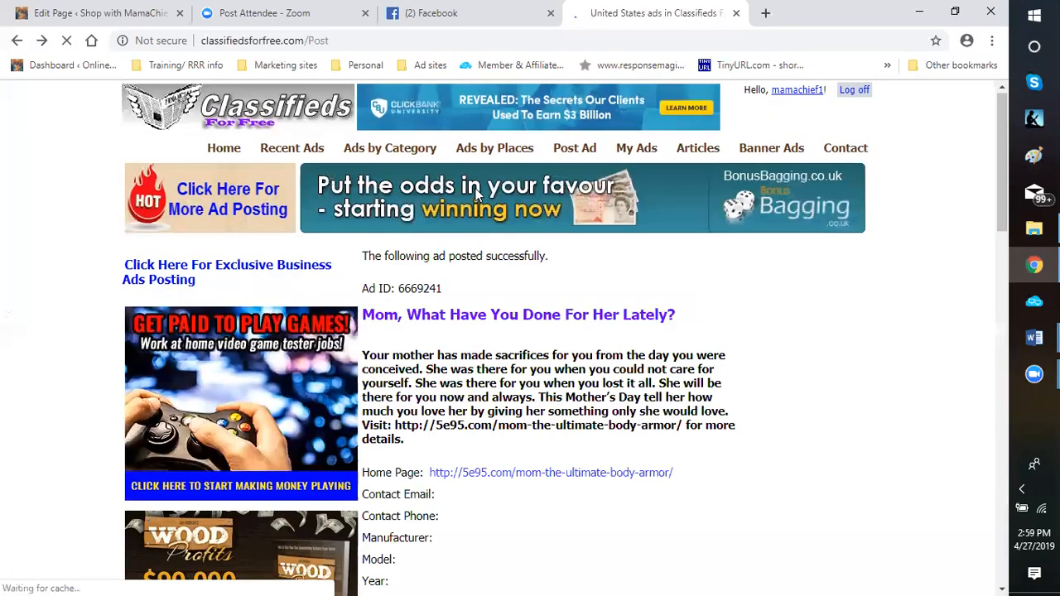
scroll(479, 192, "down", 3)
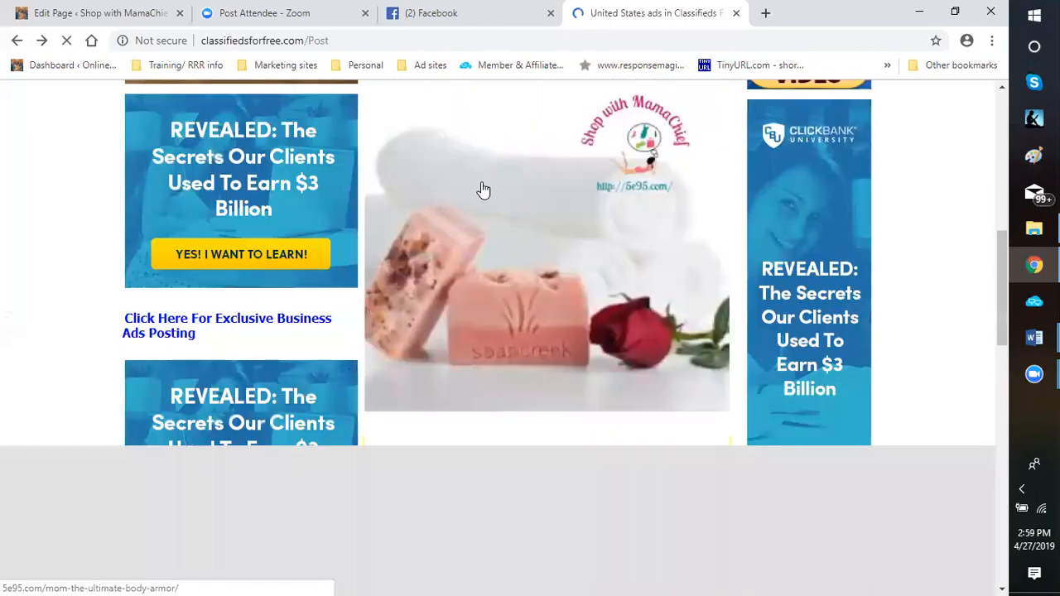
scroll(484, 191, "down", 3)
scroll(484, 190, "down", 4)
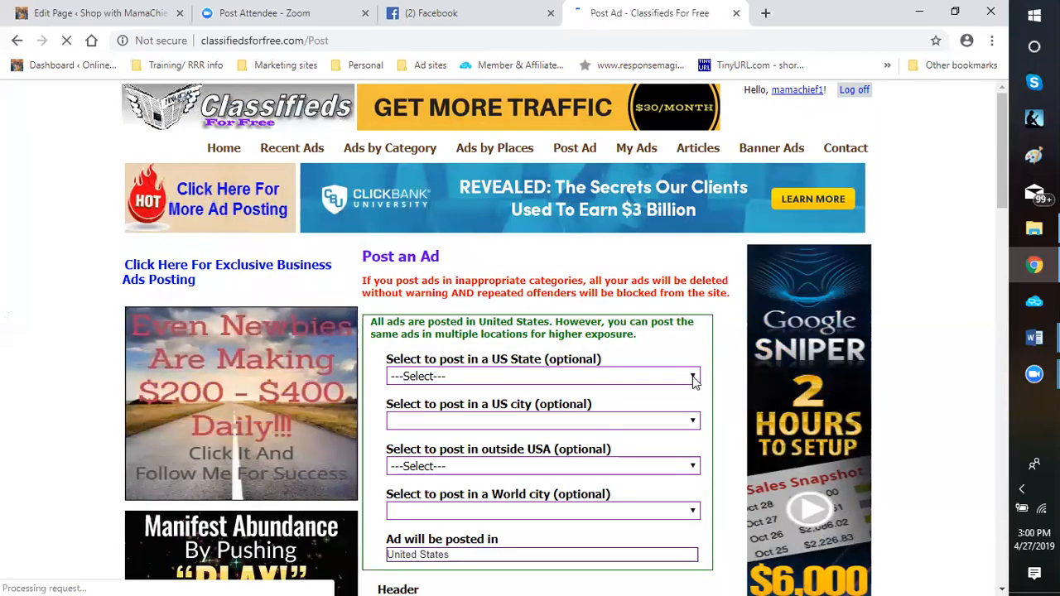
Set the optional US state to Alabama in the prefilled form and post the same Mother's Day ad there
scroll(694, 377, "down", 5)
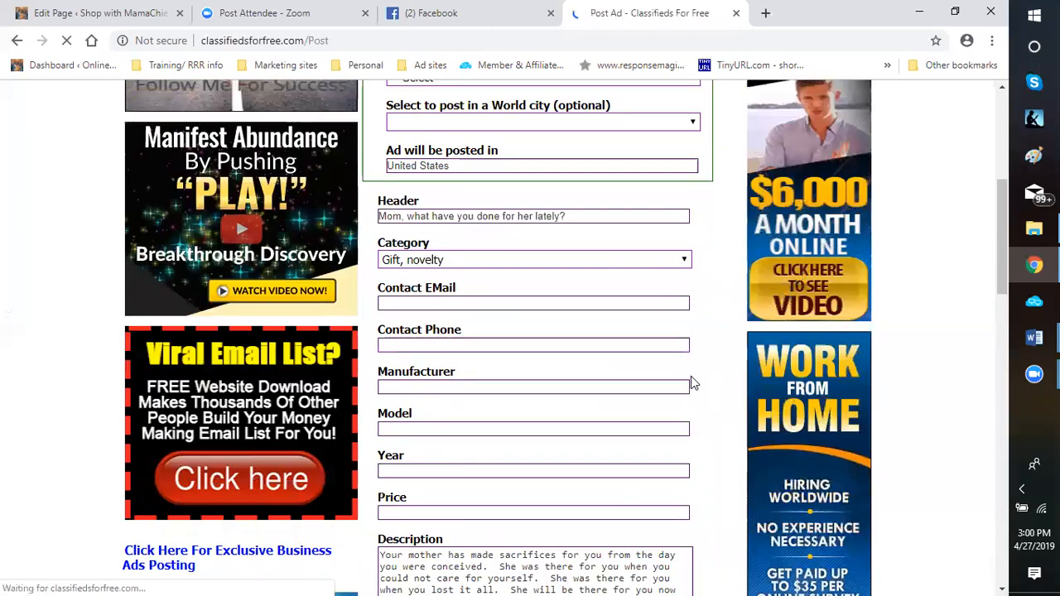
scroll(691, 376, "down", 3)
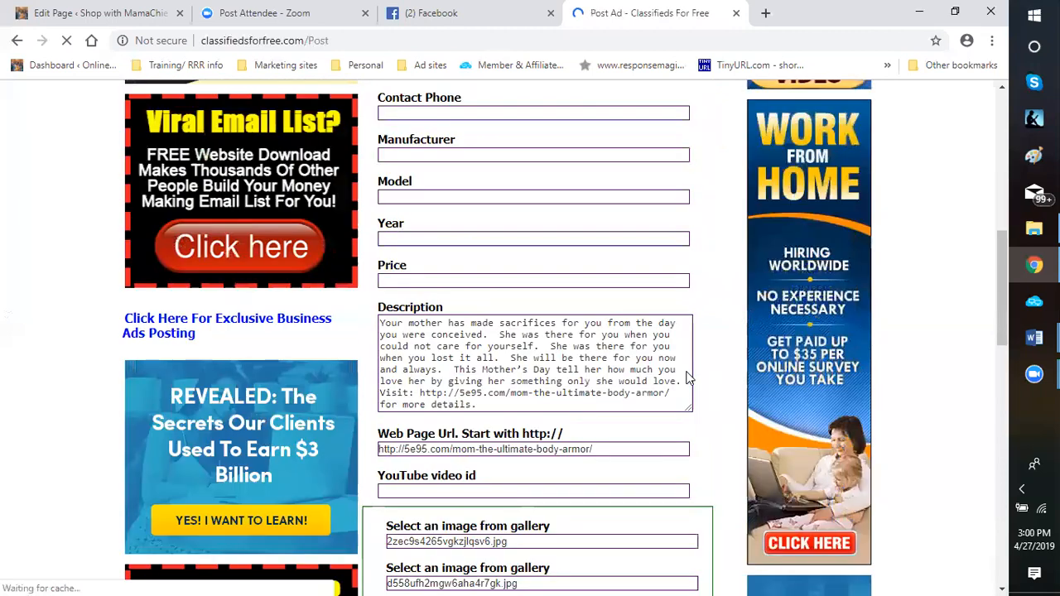
scroll(686, 378, "up", 5)
scroll(686, 377, "up", 2)
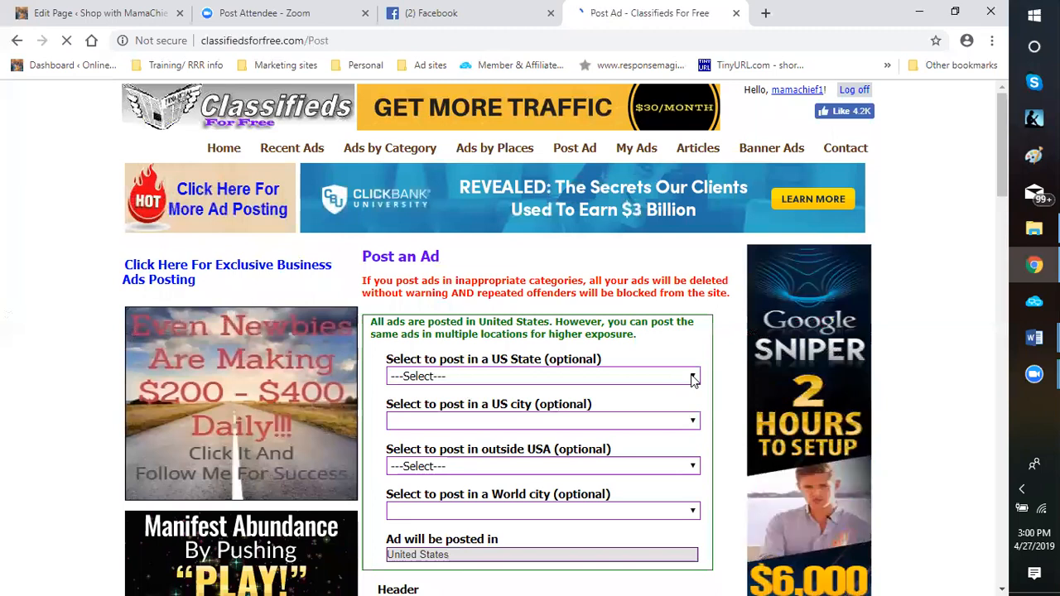
left_click(694, 378)
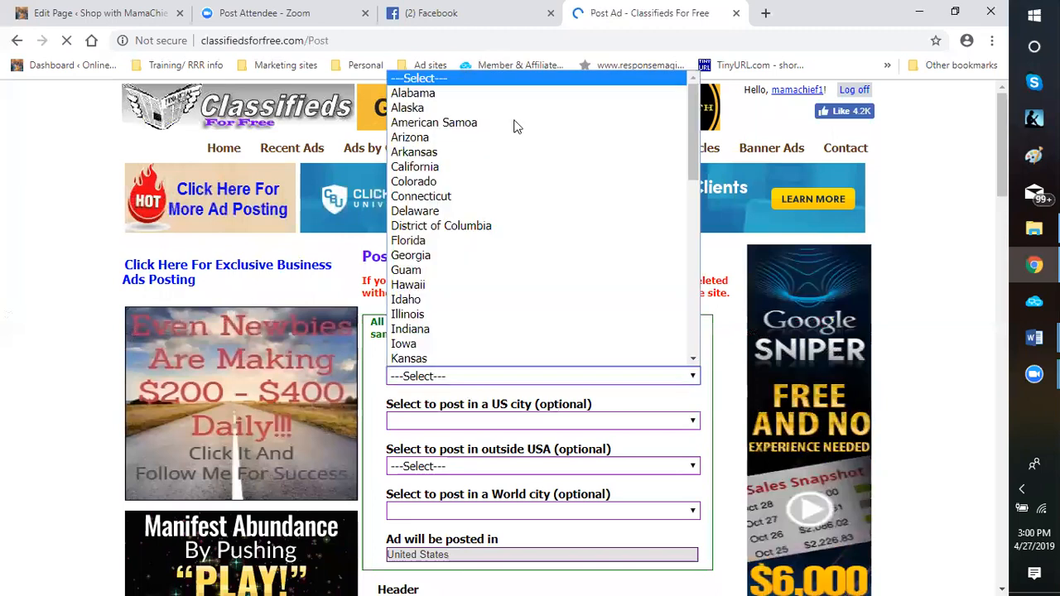
left_click(420, 95)
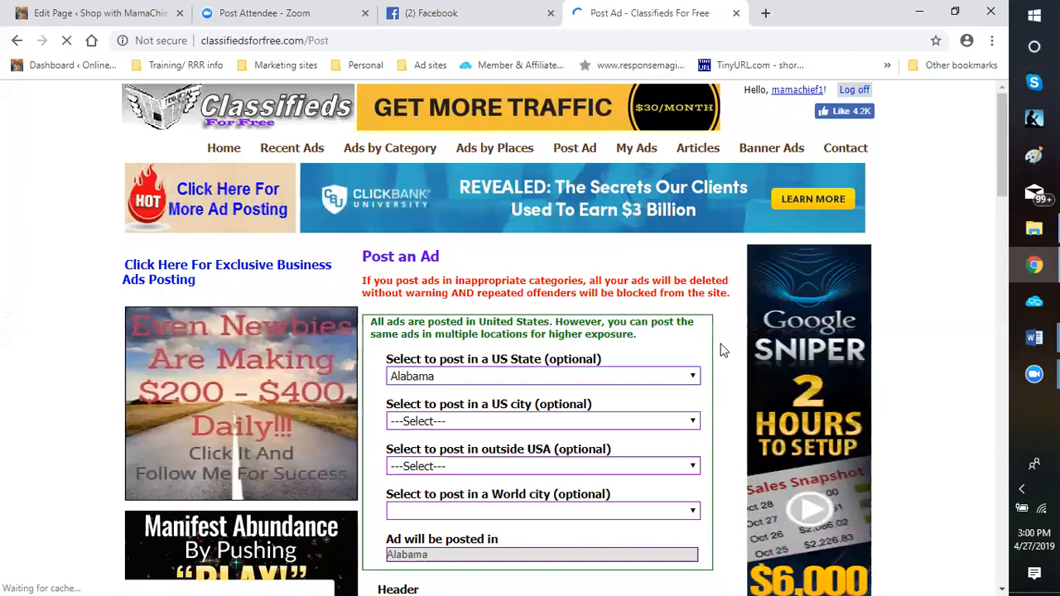
scroll(490, 297, "down", 3)
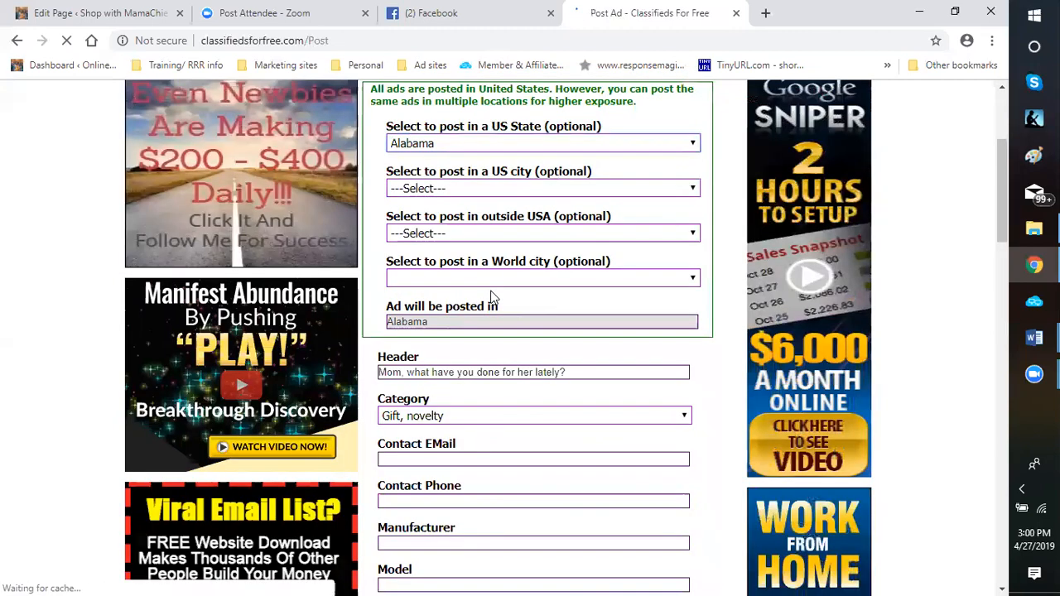
scroll(686, 390, "down", 7)
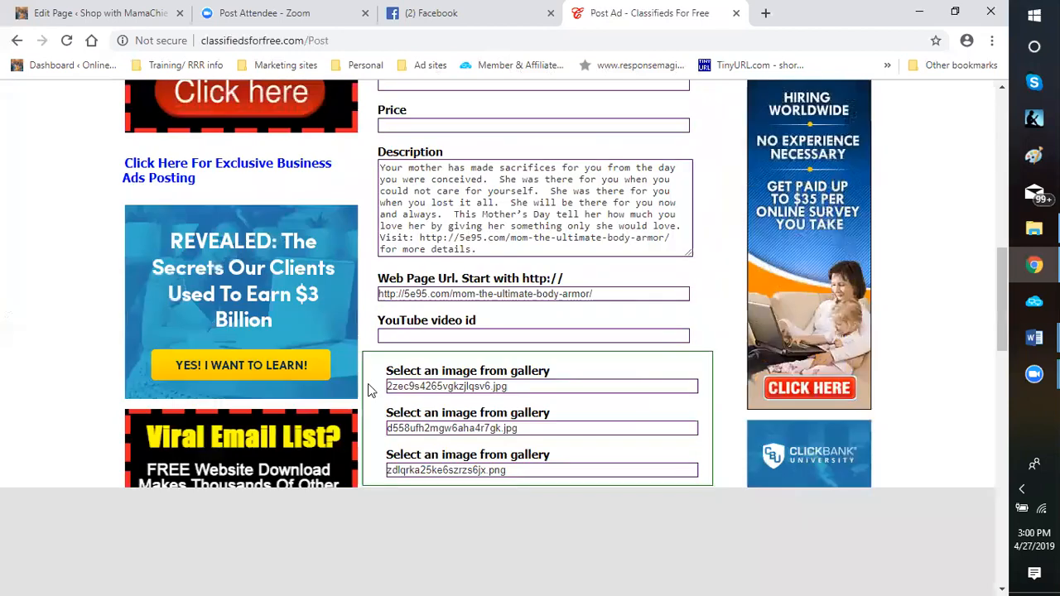
scroll(369, 390, "down", 3)
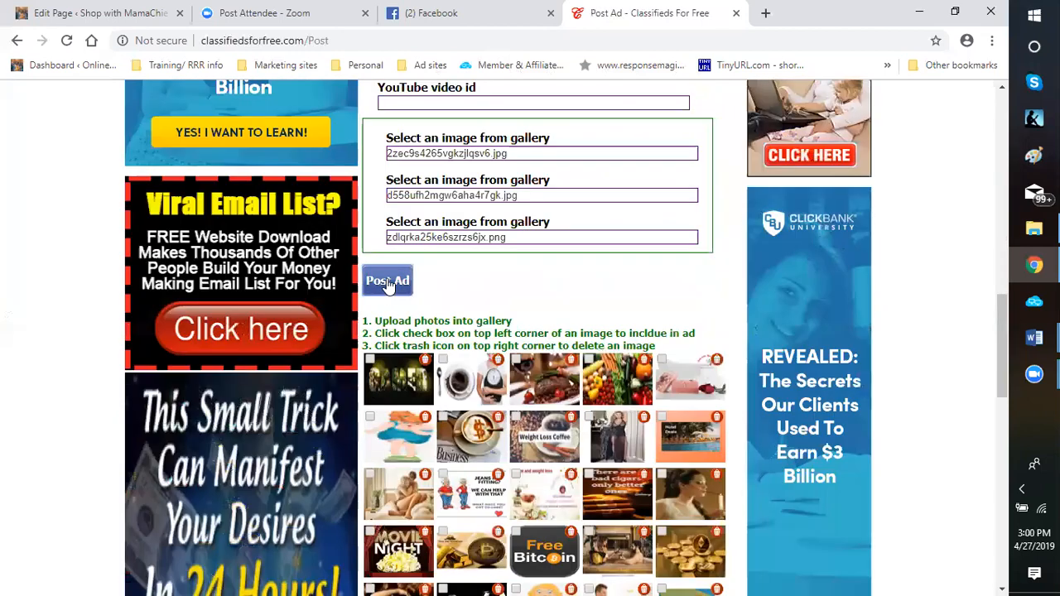
left_click(388, 282)
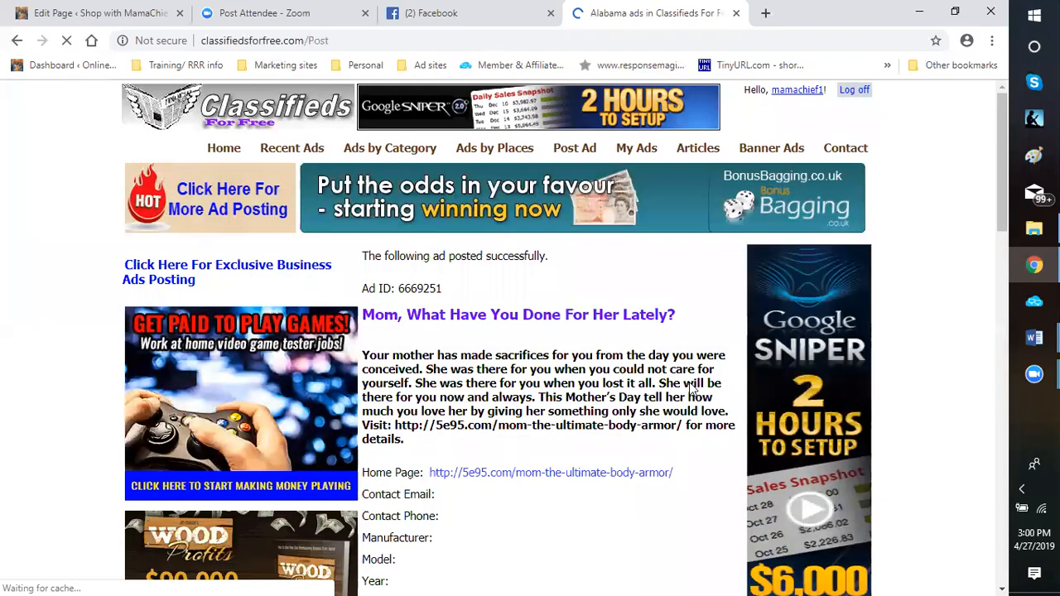
Go back from the posted Alabama ad to the ad form and set the US state to Alaska
scroll(695, 381, "down", 5)
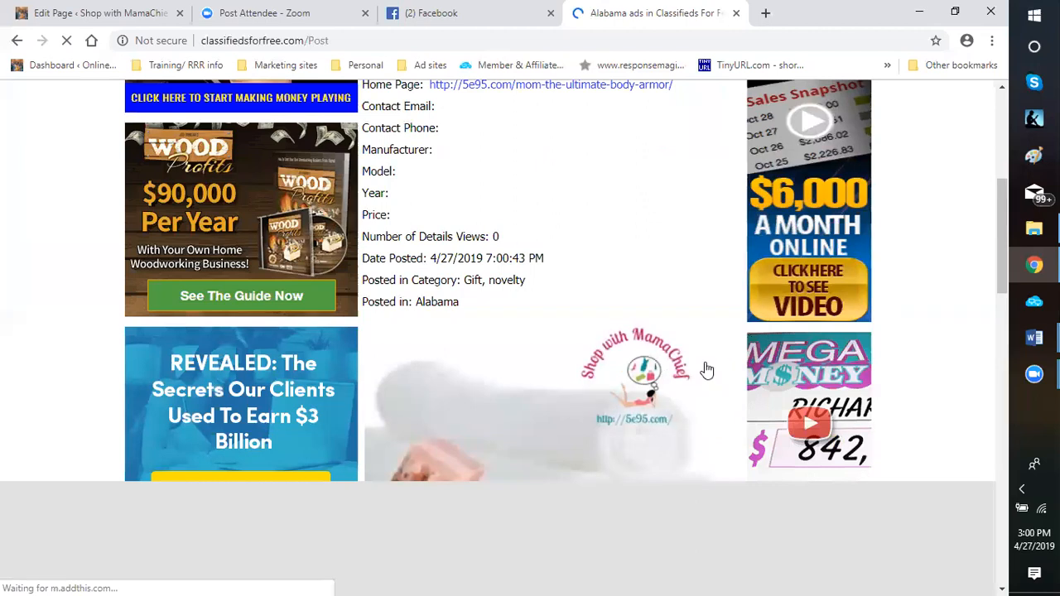
scroll(704, 370, "down", 5)
scroll(433, 369, "down", 6)
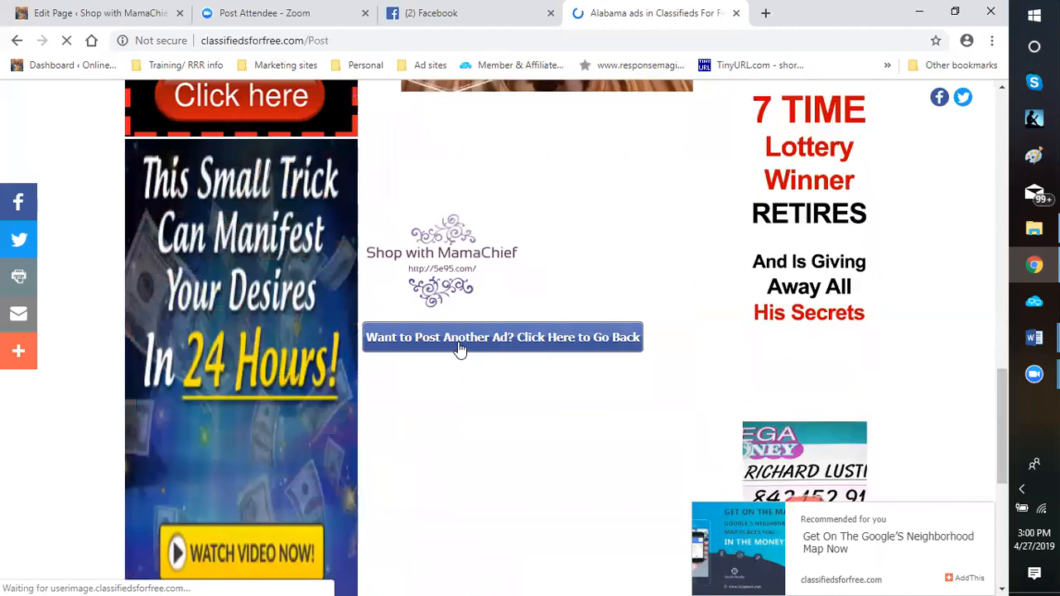
left_click(458, 344)
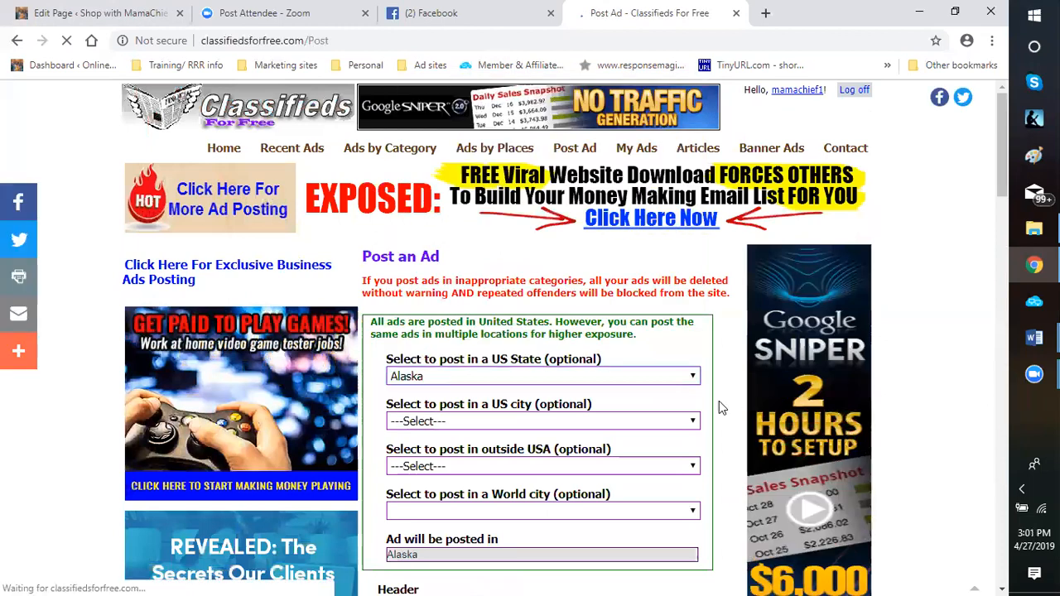
Post the Mother's Day ad in Alaska with the same text, link and gallery images
scroll(423, 455, "down", 3)
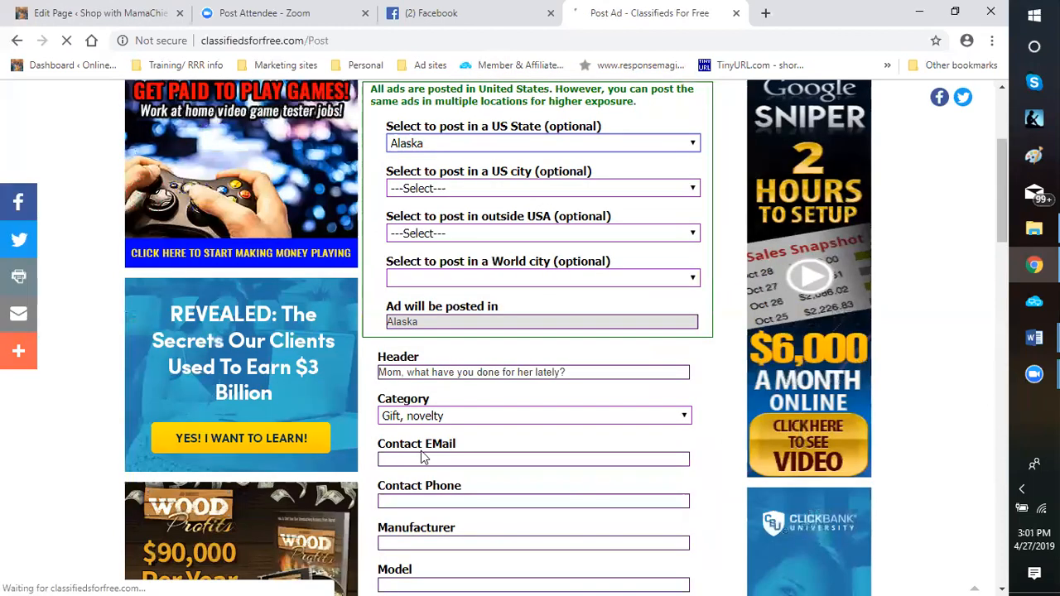
scroll(423, 456, "down", 3)
scroll(381, 298, "down", 6)
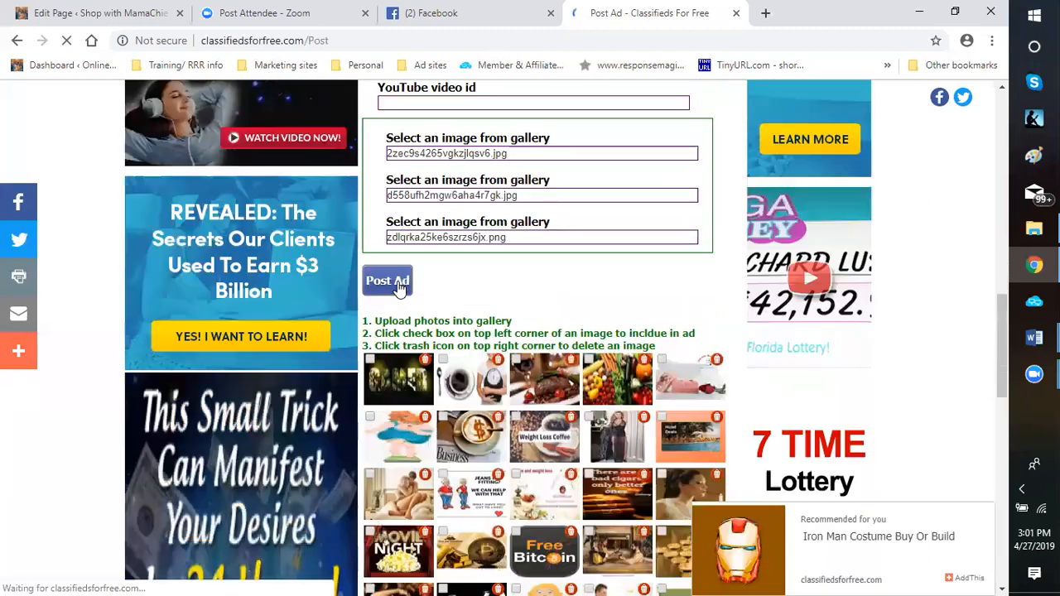
left_click(388, 281)
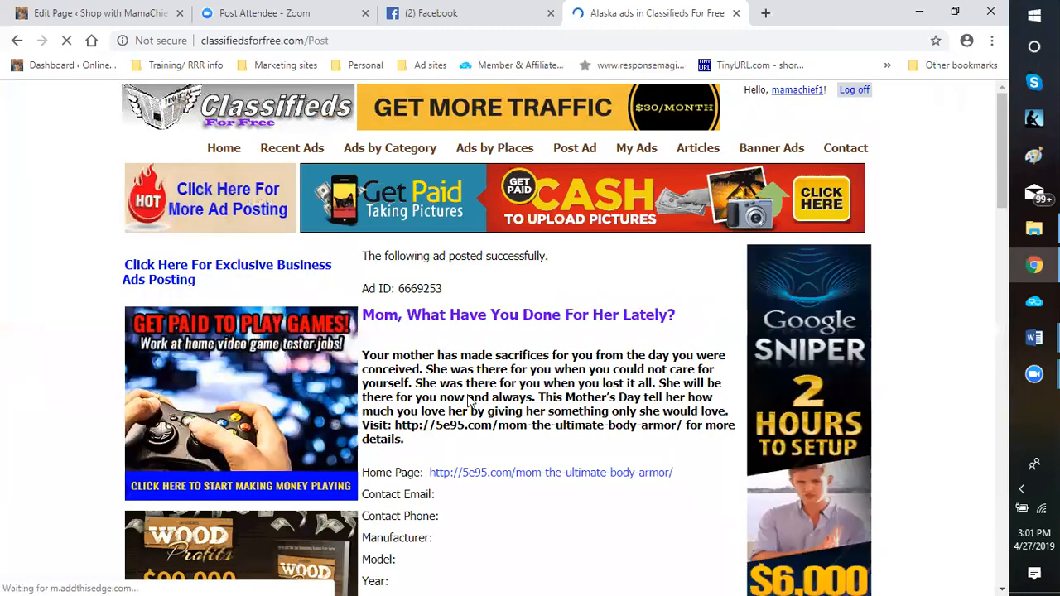
Look over the posted Alaska ad and go back to the form for posting another ad
scroll(634, 343, "down", 4)
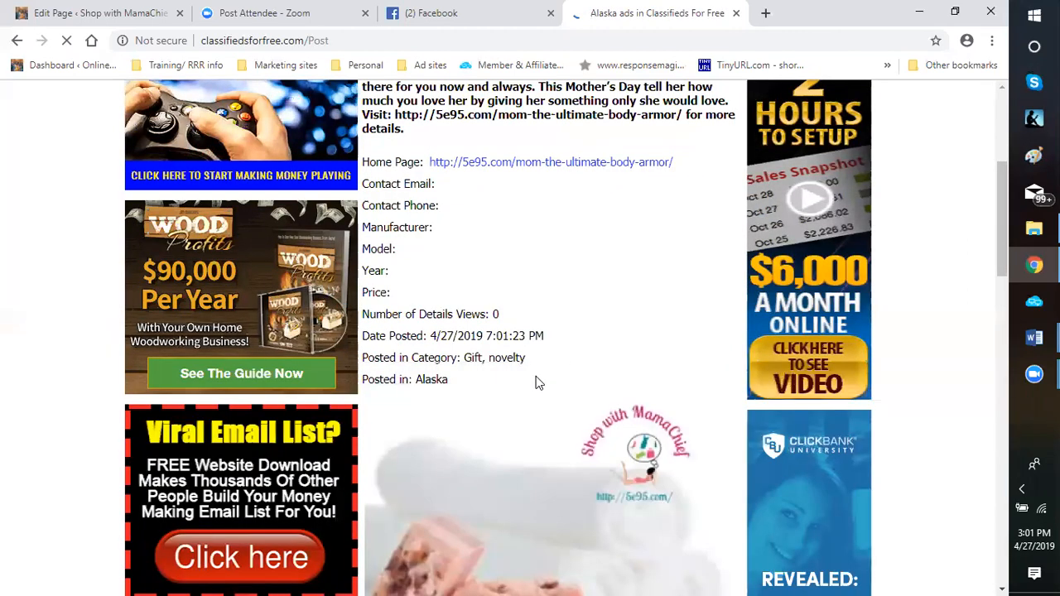
scroll(692, 450, "down", 3)
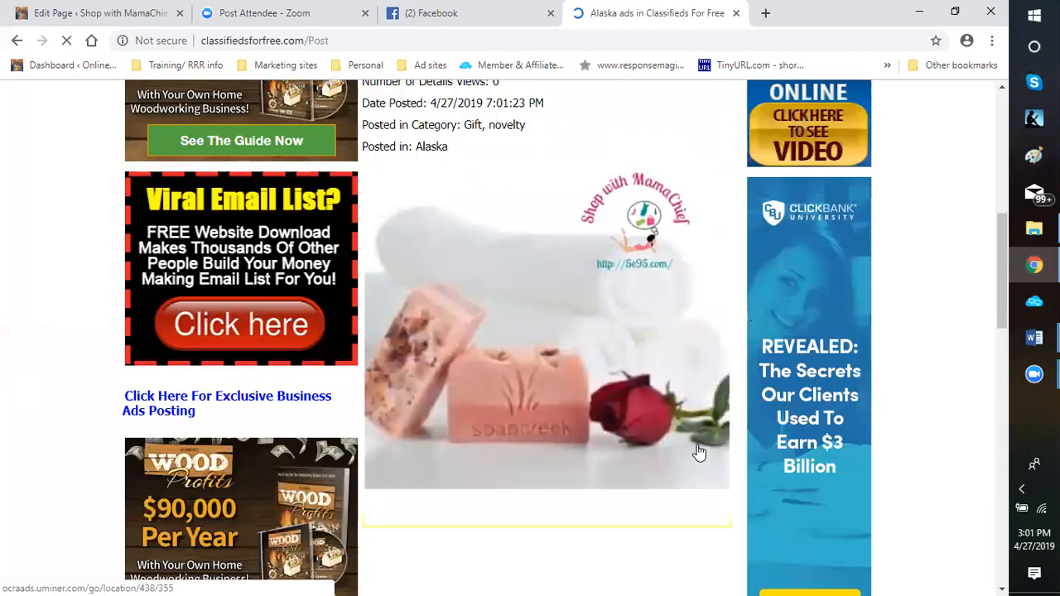
scroll(698, 450, "down", 4)
scroll(476, 428, "down", 4)
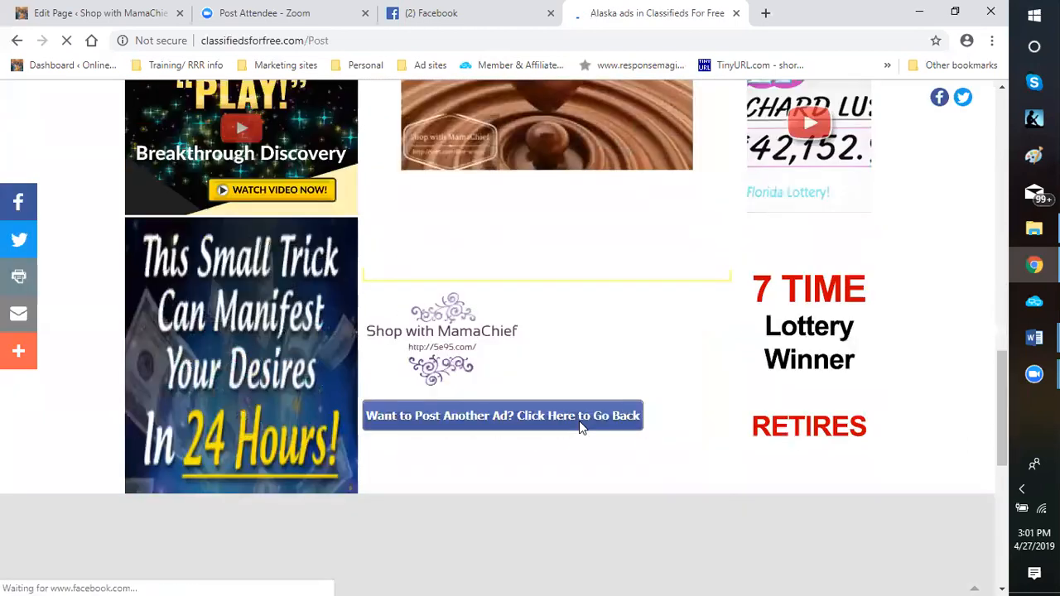
scroll(572, 398, "down", 2)
left_click(543, 263)
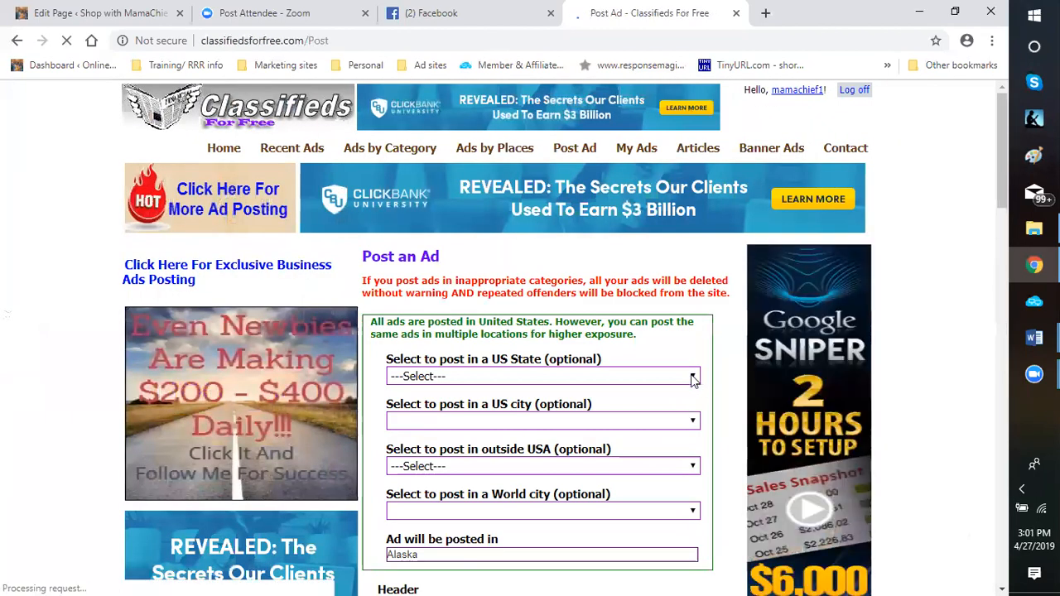
Set the optional US state to Arizona and post the same Mother's Day ad there
left_click(694, 379)
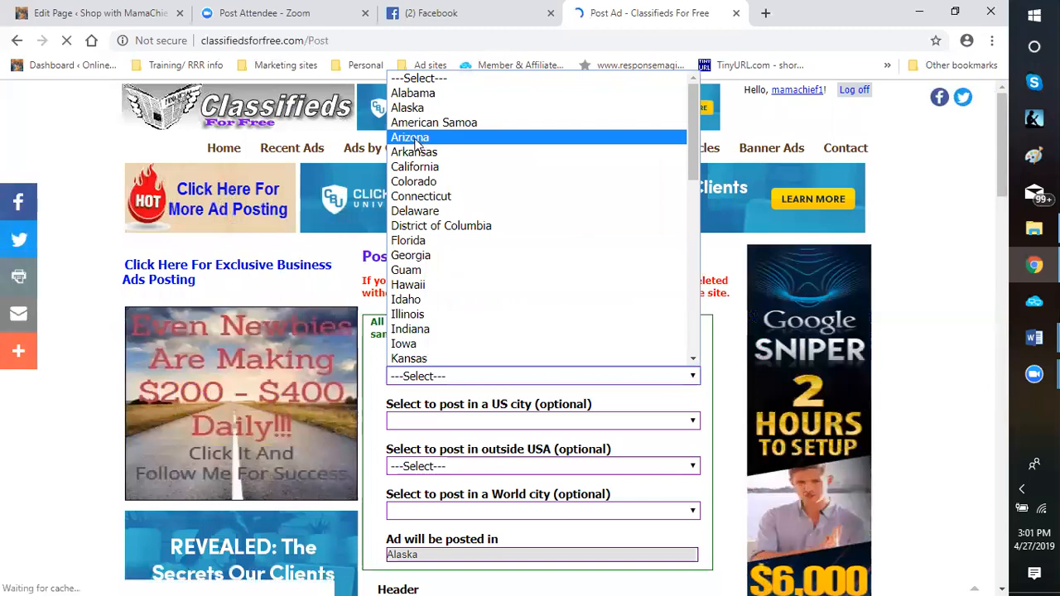
left_click(414, 139)
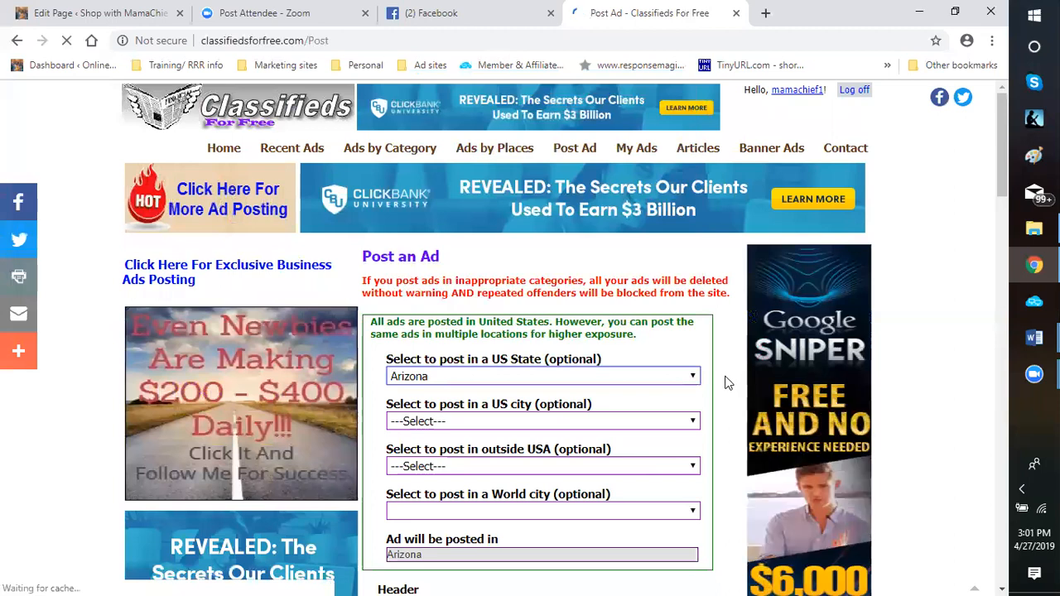
scroll(717, 376, "down", 5)
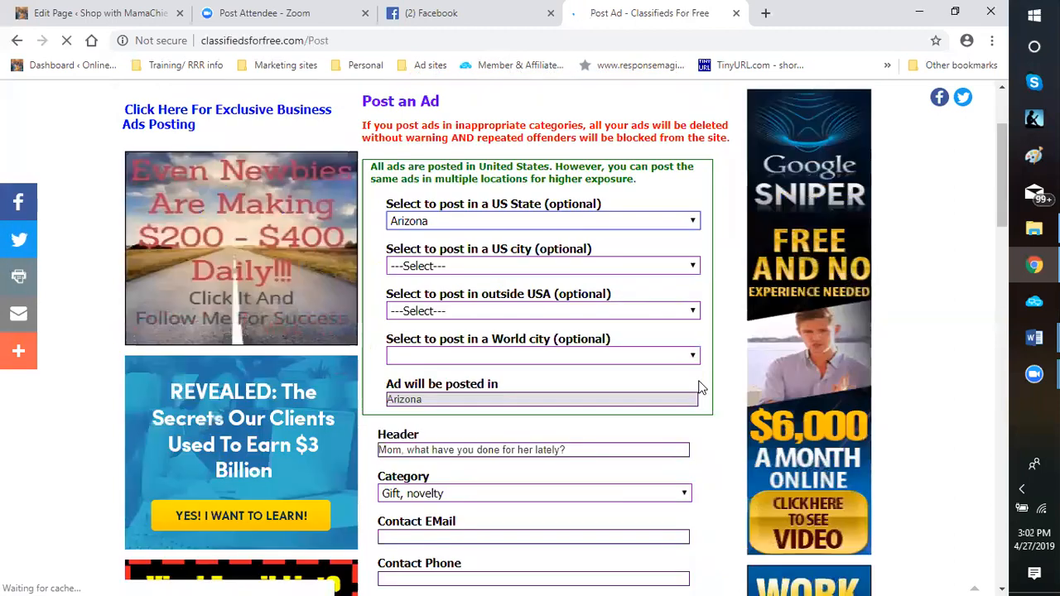
scroll(423, 346, "down", 9)
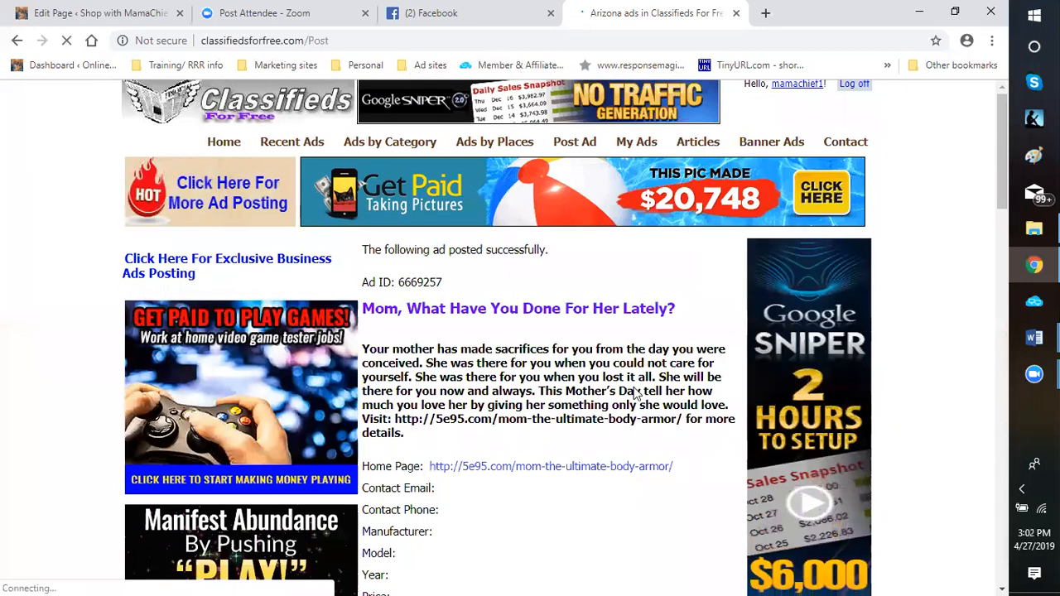
Look over the posted Arizona ad and go back to the form for posting another ad
scroll(646, 372, "down", 4)
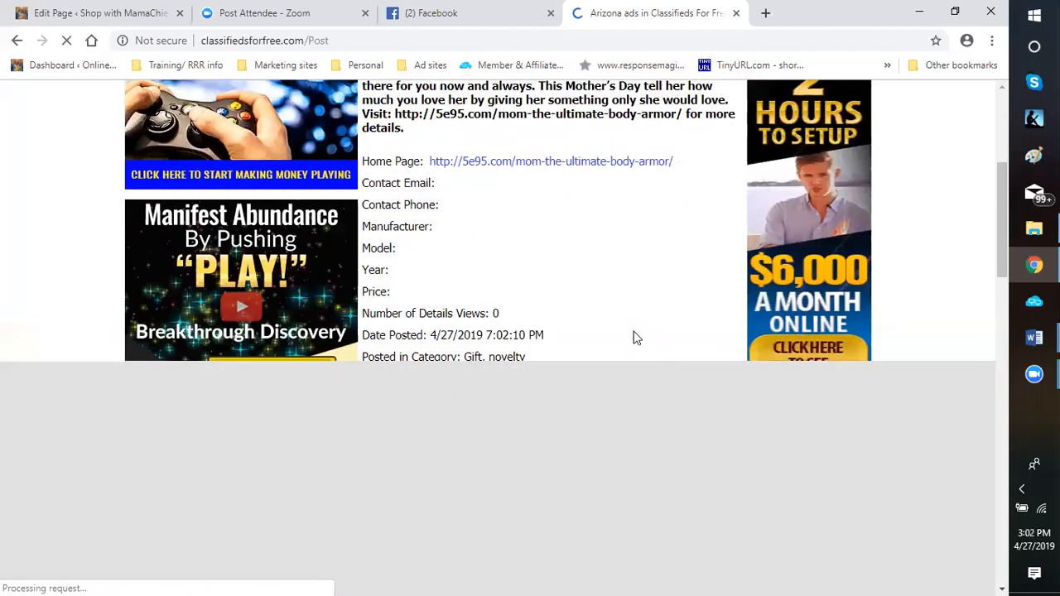
scroll(632, 336, "down", 2)
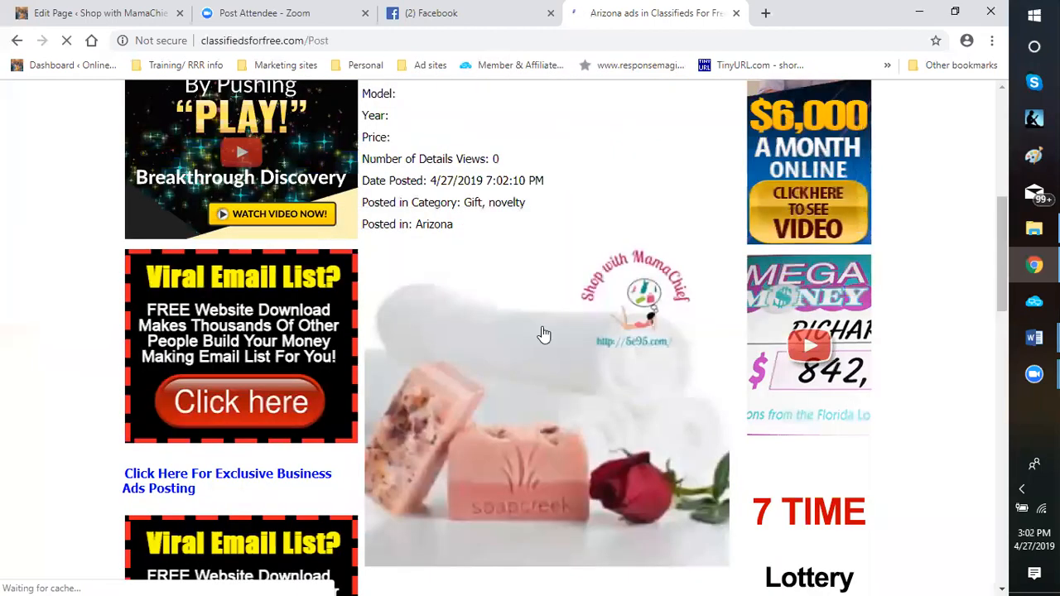
scroll(541, 407, "down", 4)
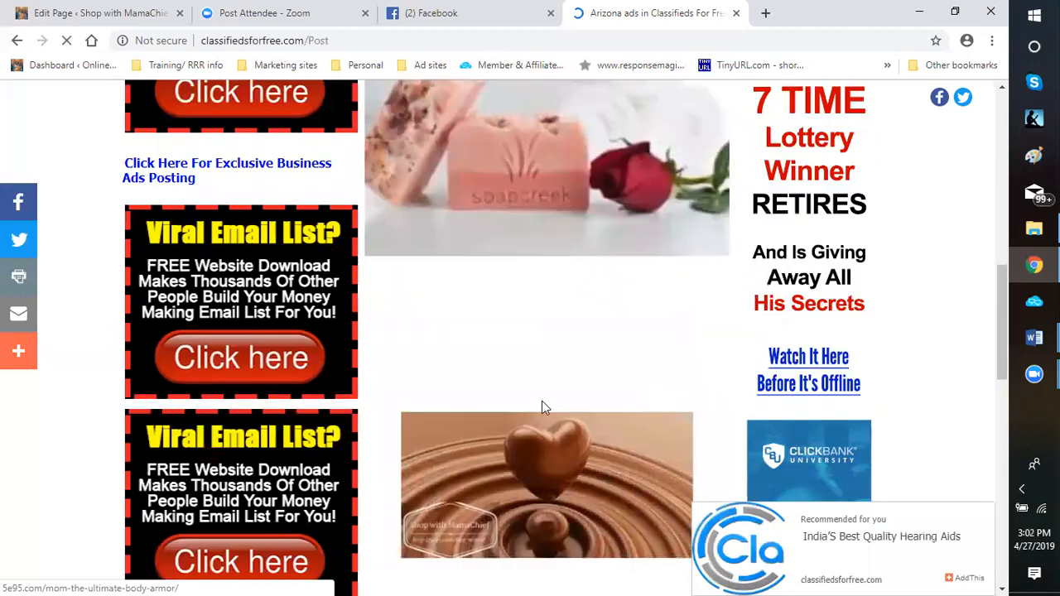
scroll(542, 407, "down", 5)
left_click(491, 263)
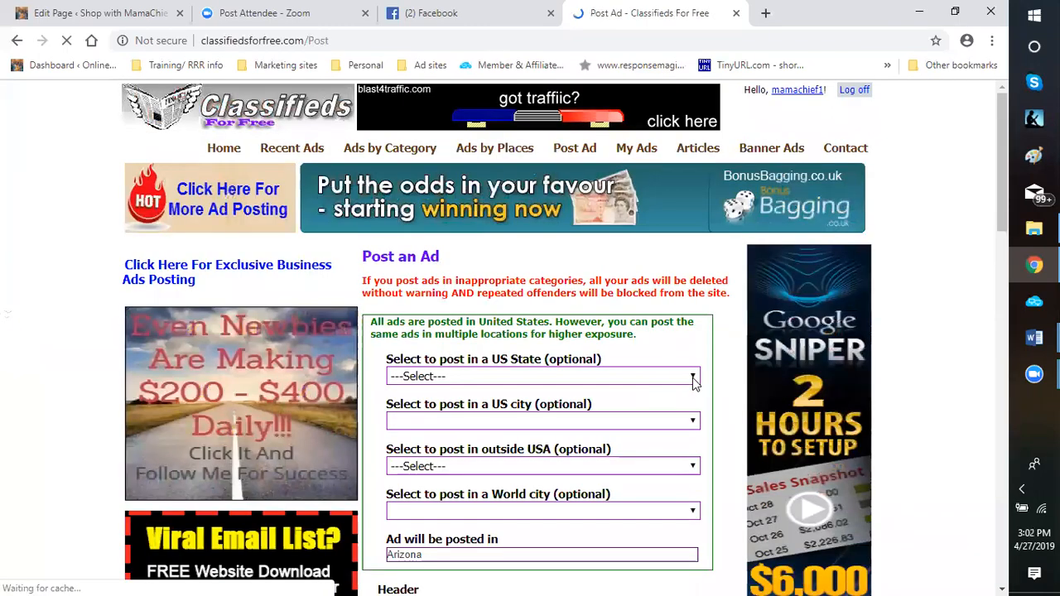
Set the optional US state to Alabama and the US city to Birmingham for the new ad
left_click(694, 379)
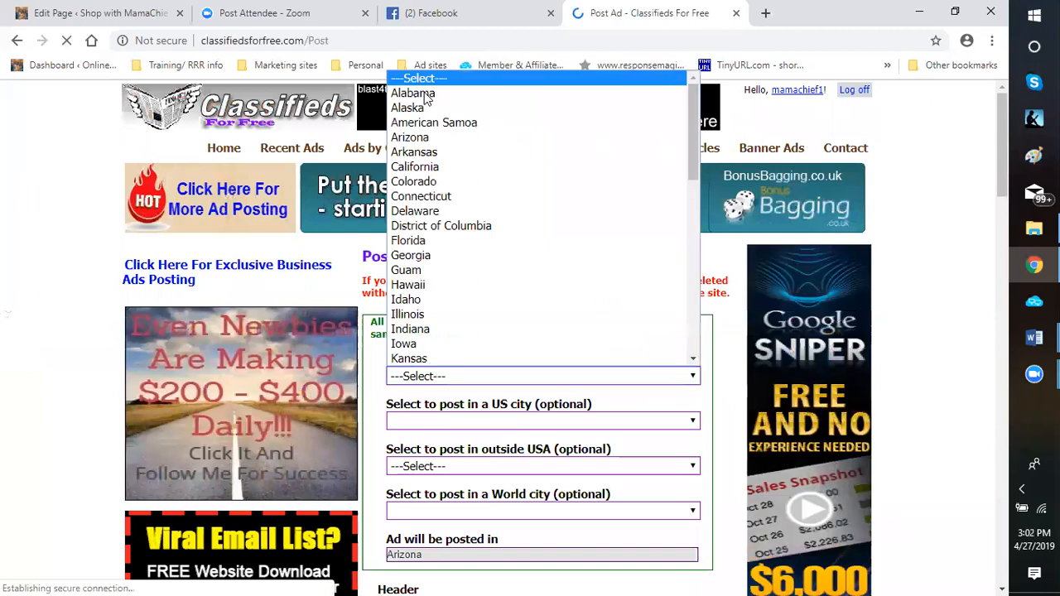
left_click(424, 94)
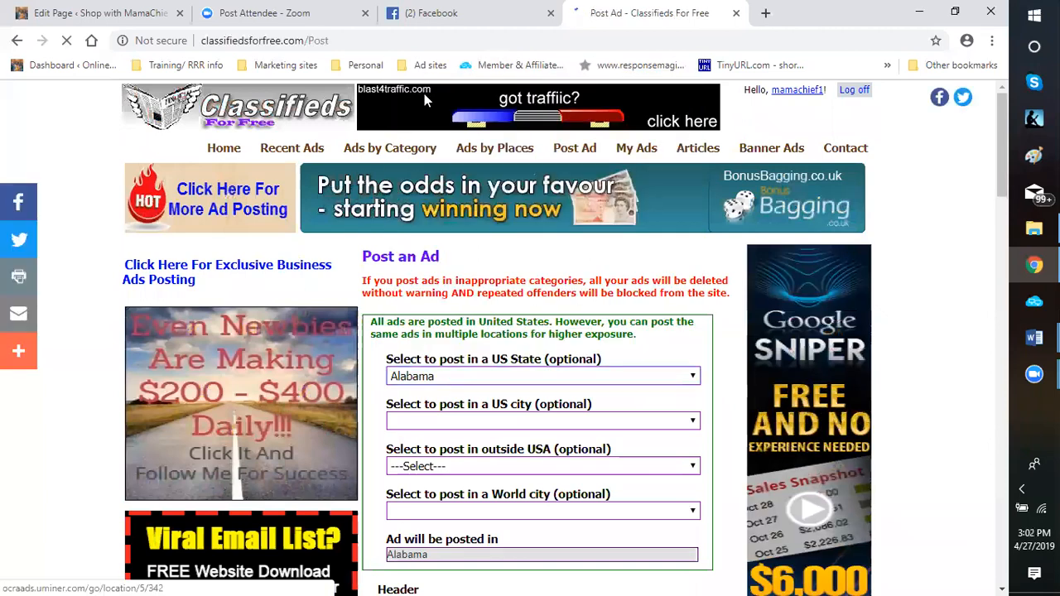
left_click(695, 424)
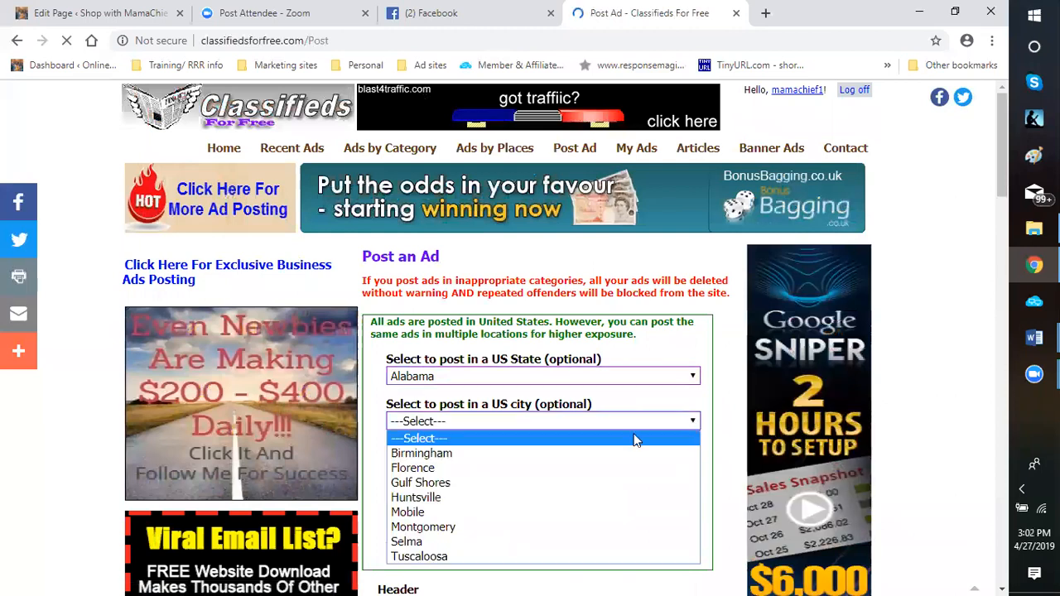
left_click(441, 454)
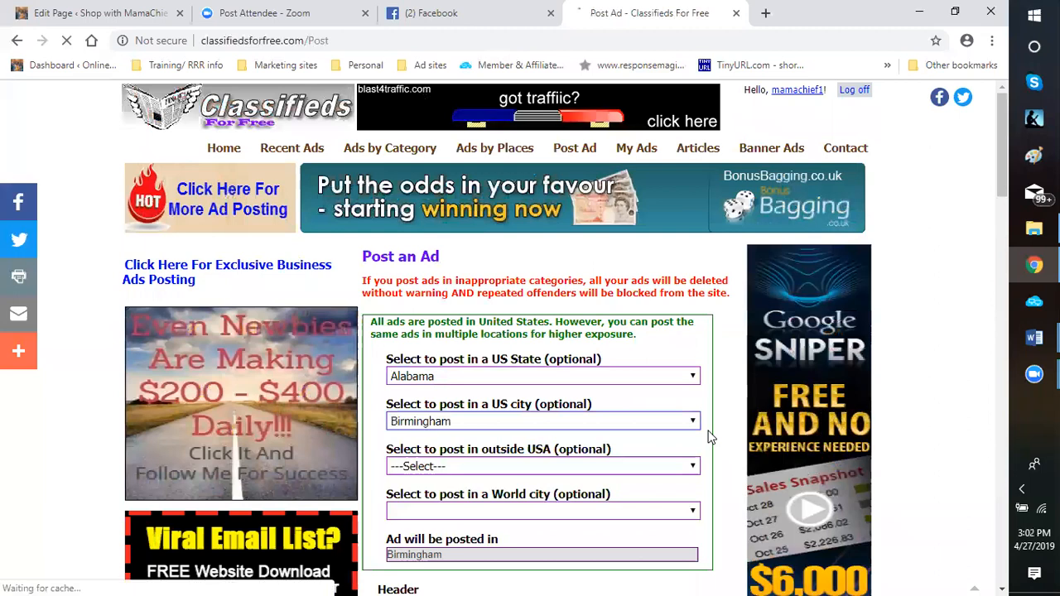
Replace the second gallery image of the ad with the collage of European cities such as Rome, Florence and Paris
scroll(709, 431, "down", 3)
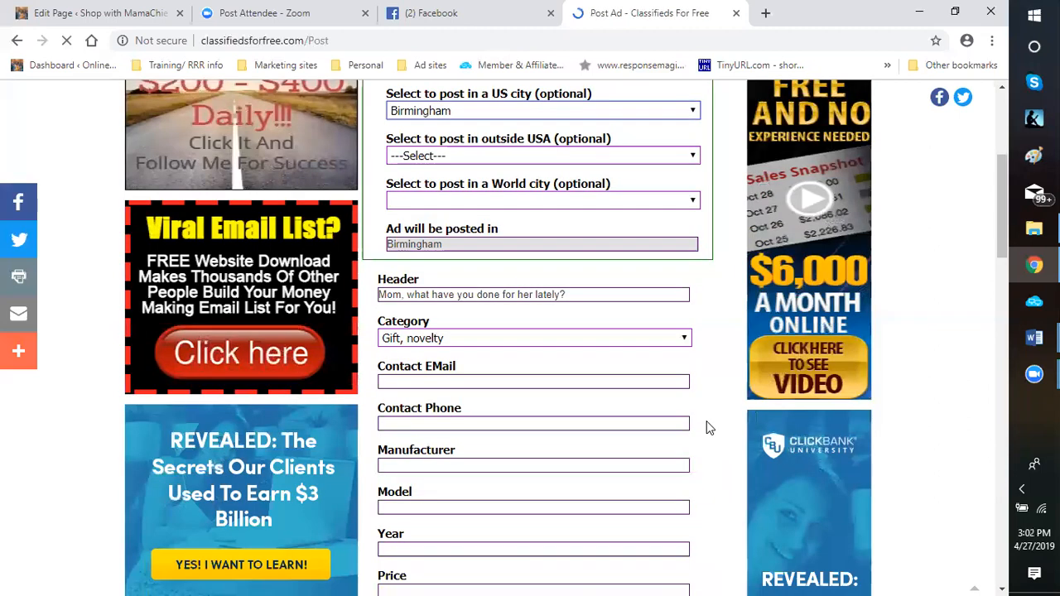
scroll(700, 426, "down", 3)
scroll(689, 422, "down", 3)
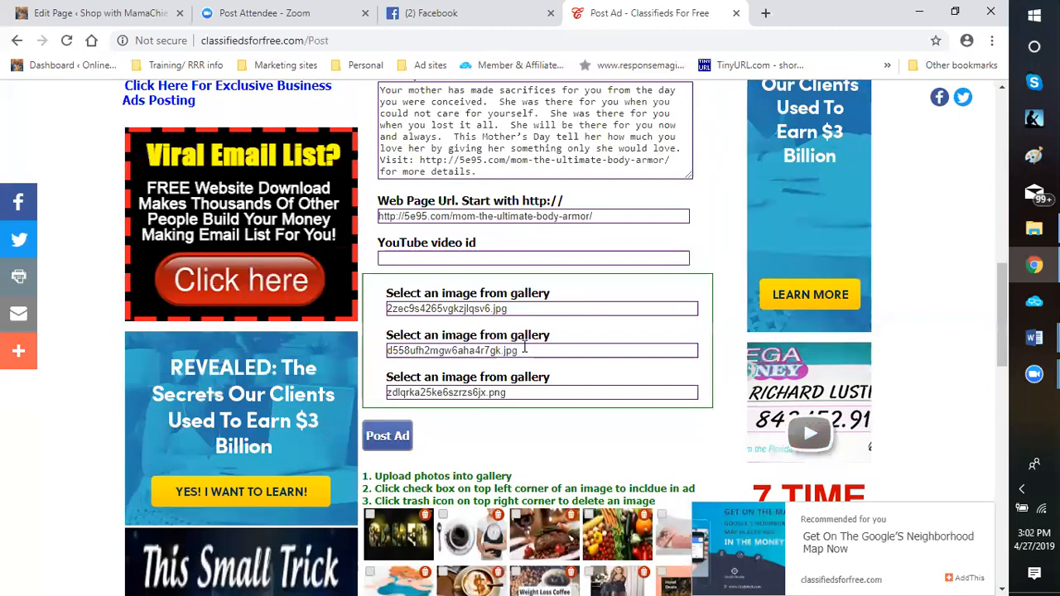
left_click_drag(524, 350, 371, 356)
key("BackSpace")
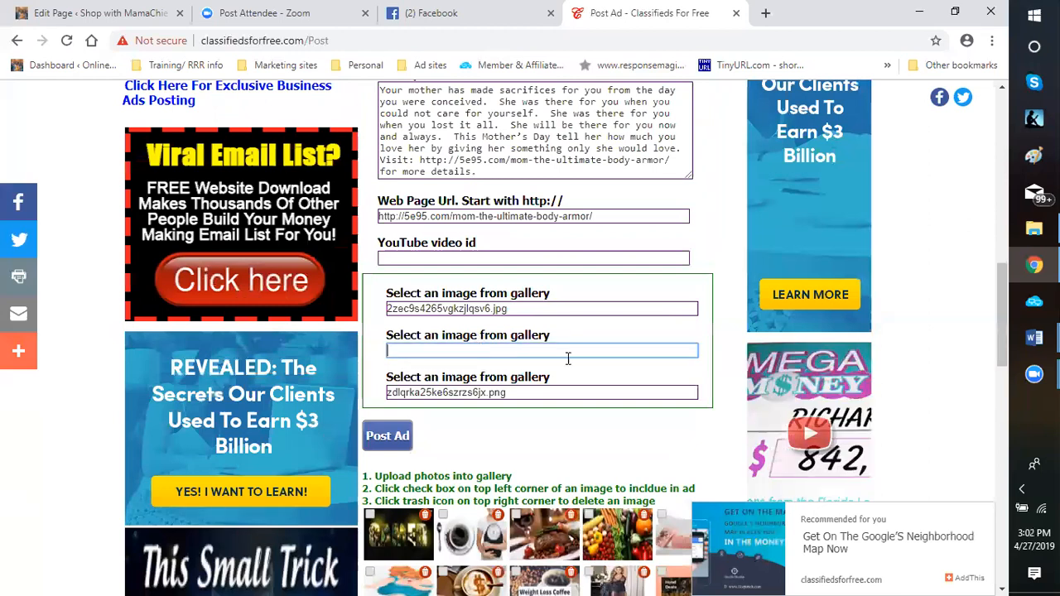
scroll(568, 370, "down", 5)
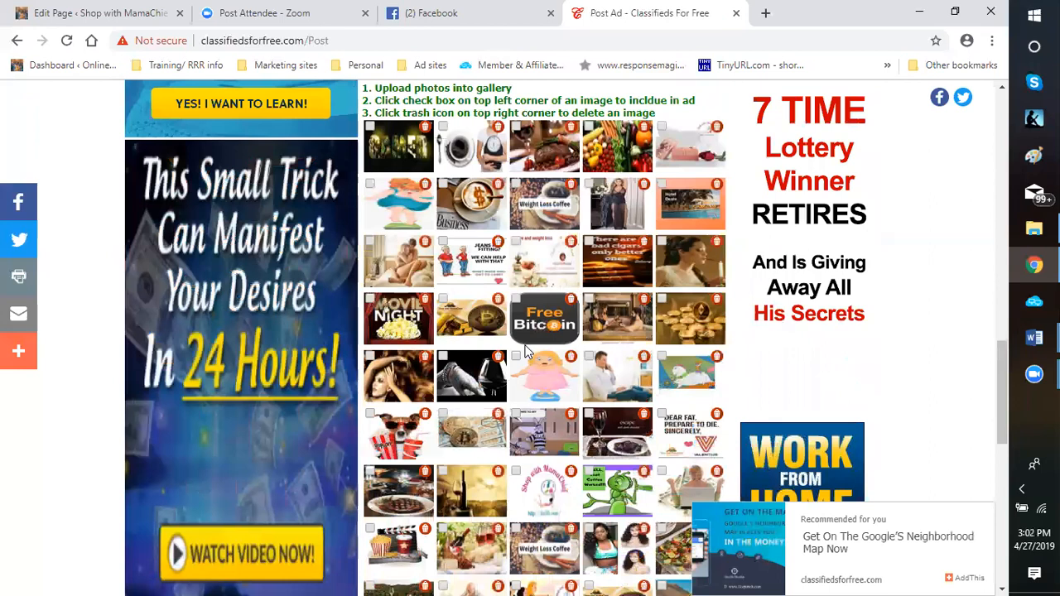
scroll(524, 352, "down", 3)
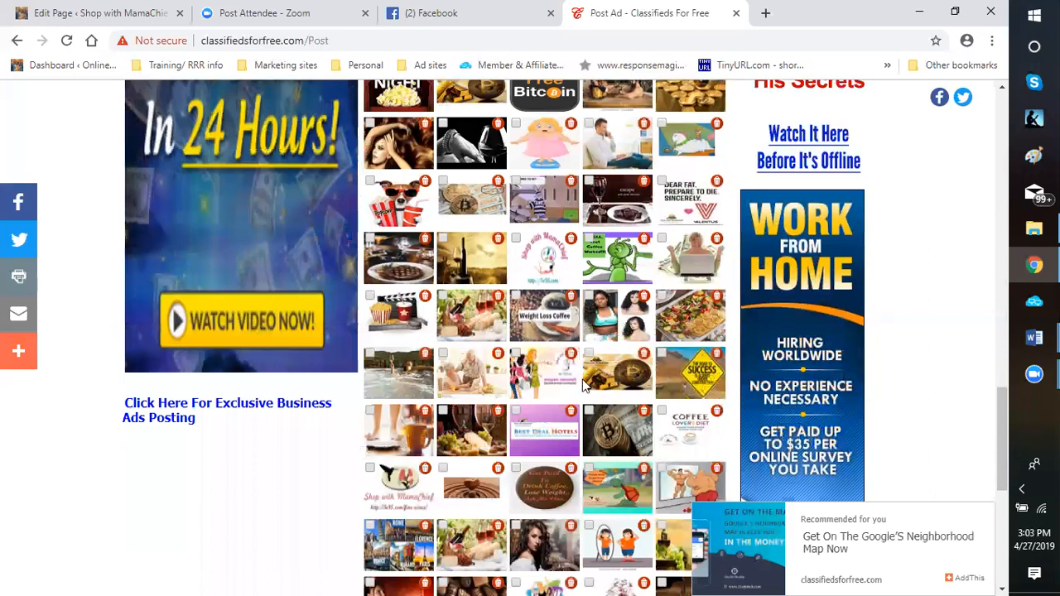
scroll(565, 371, "down", 2)
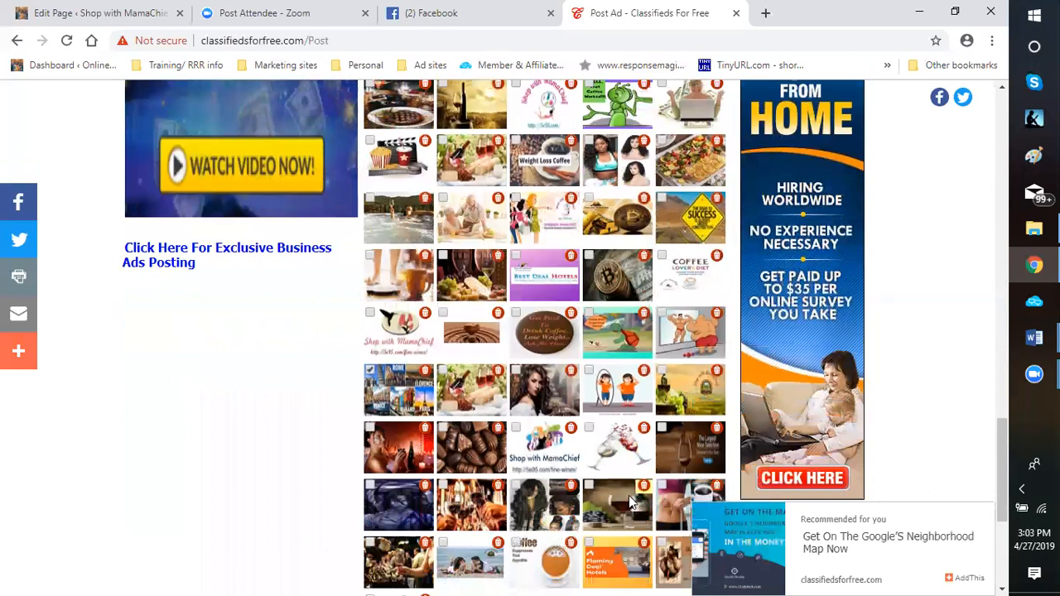
scroll(629, 493, "down", 2)
scroll(530, 423, "up", 10)
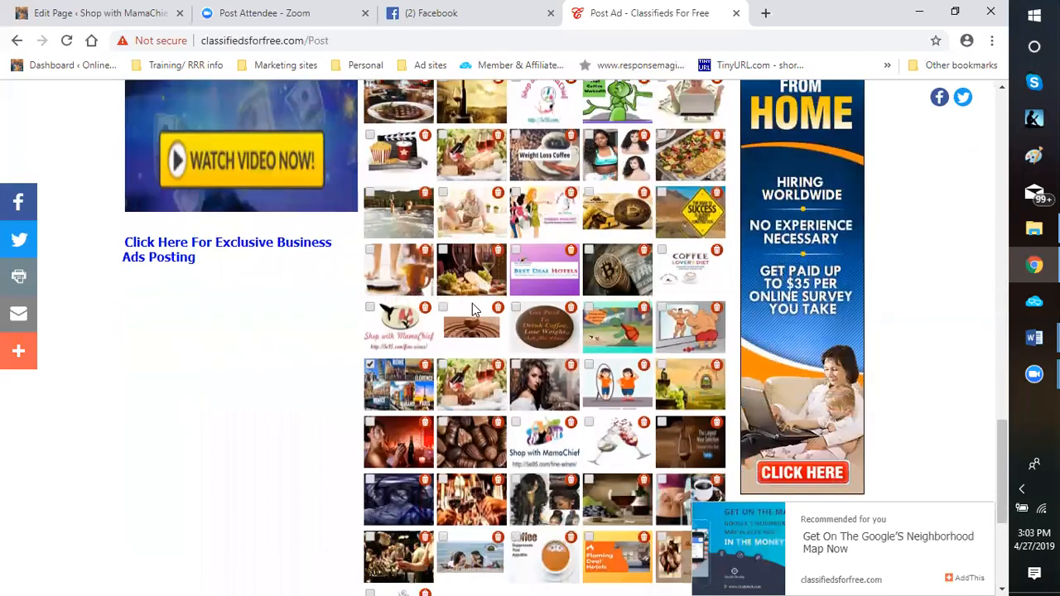
scroll(421, 413, "down", 3)
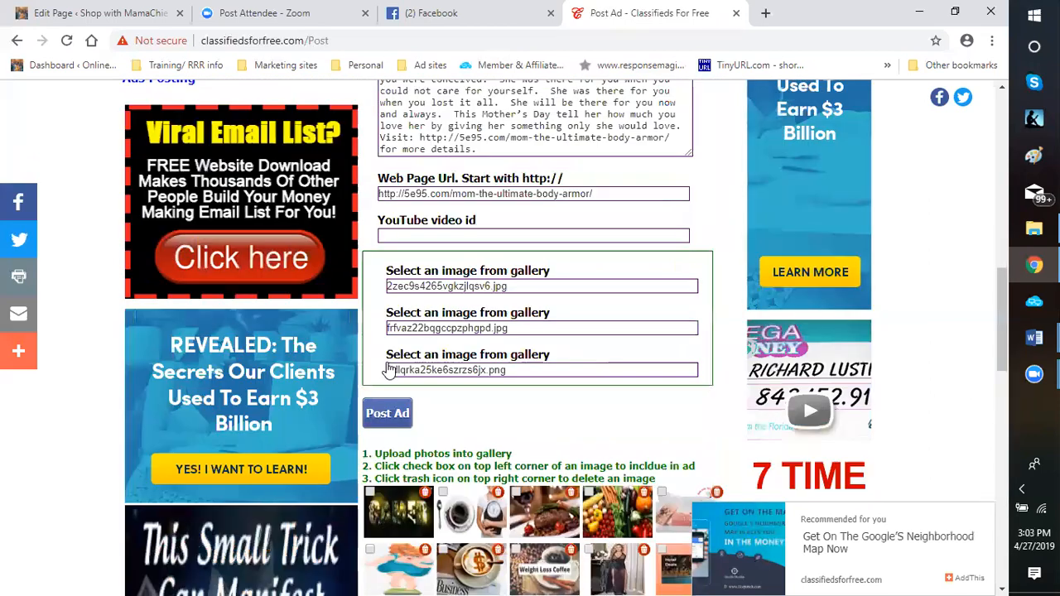
Check the ad's description, web link and three gallery images, and post the ad in Birmingham
scroll(551, 342, "up", 2)
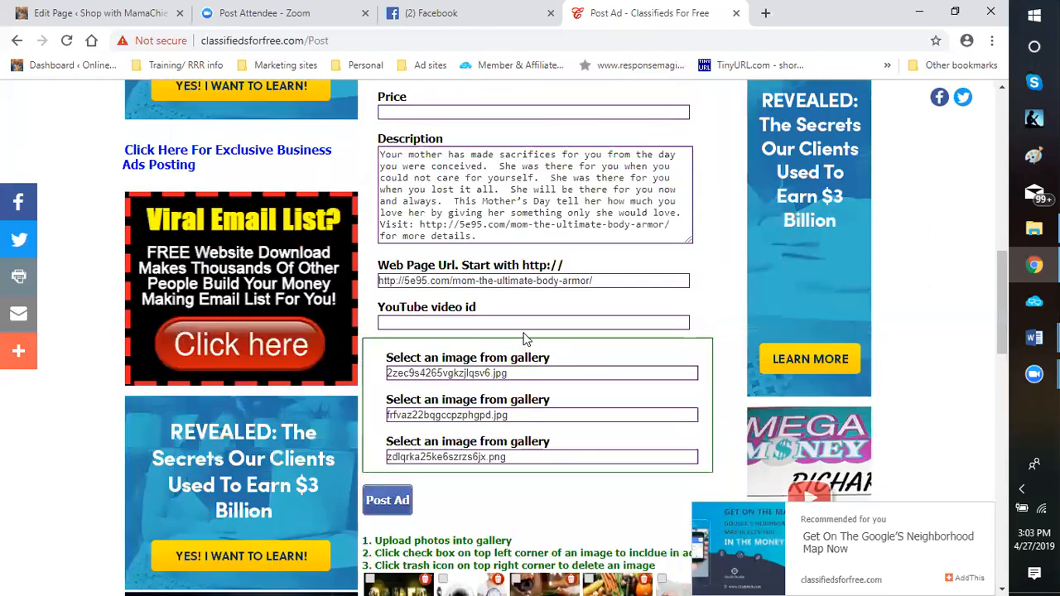
scroll(523, 178, "up", 4)
scroll(493, 441, "down", 1)
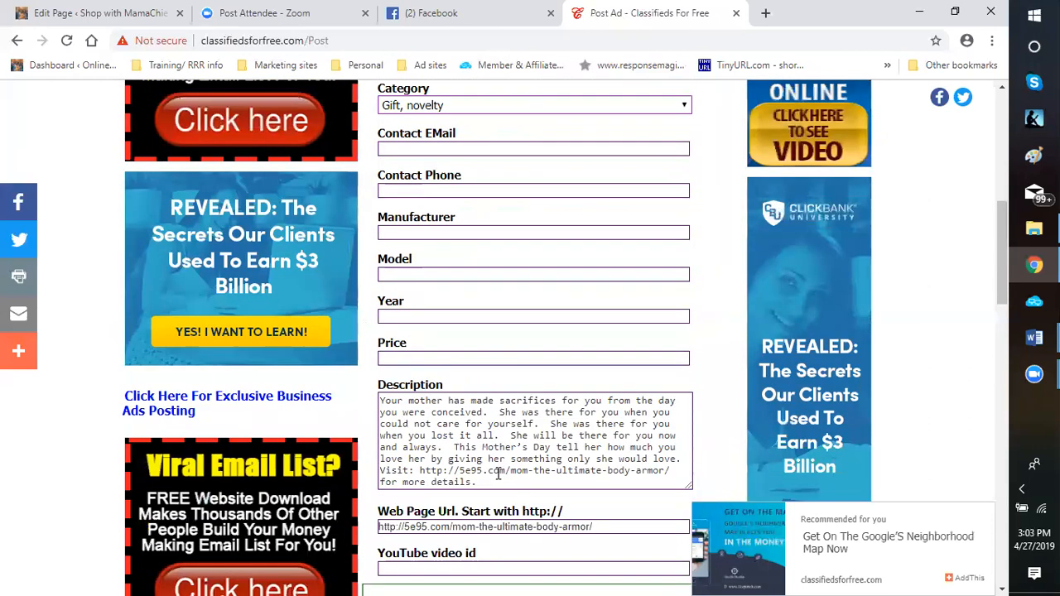
scroll(392, 439, "down", 4)
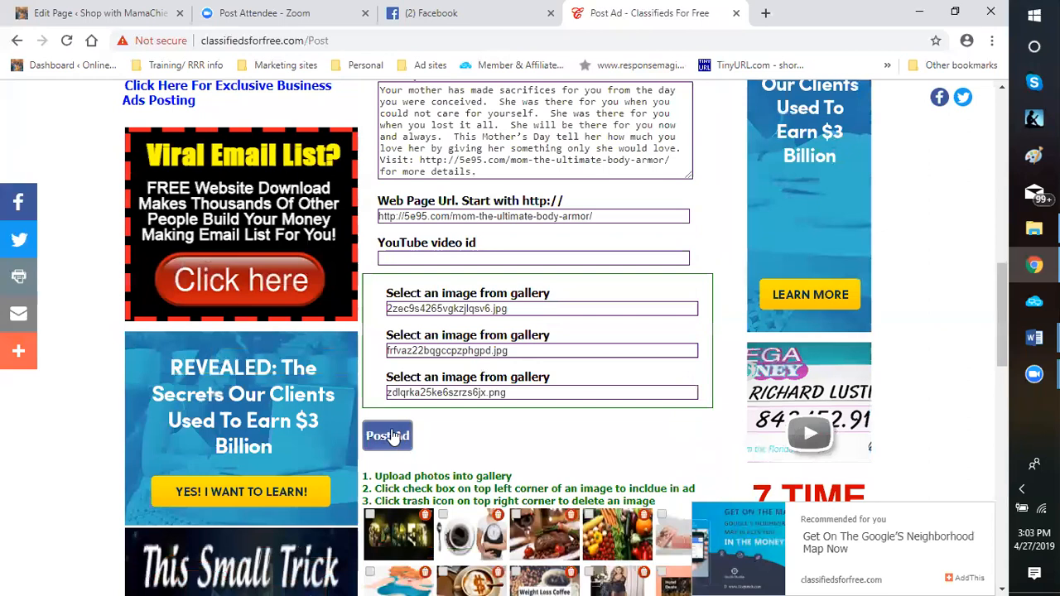
left_click(389, 436)
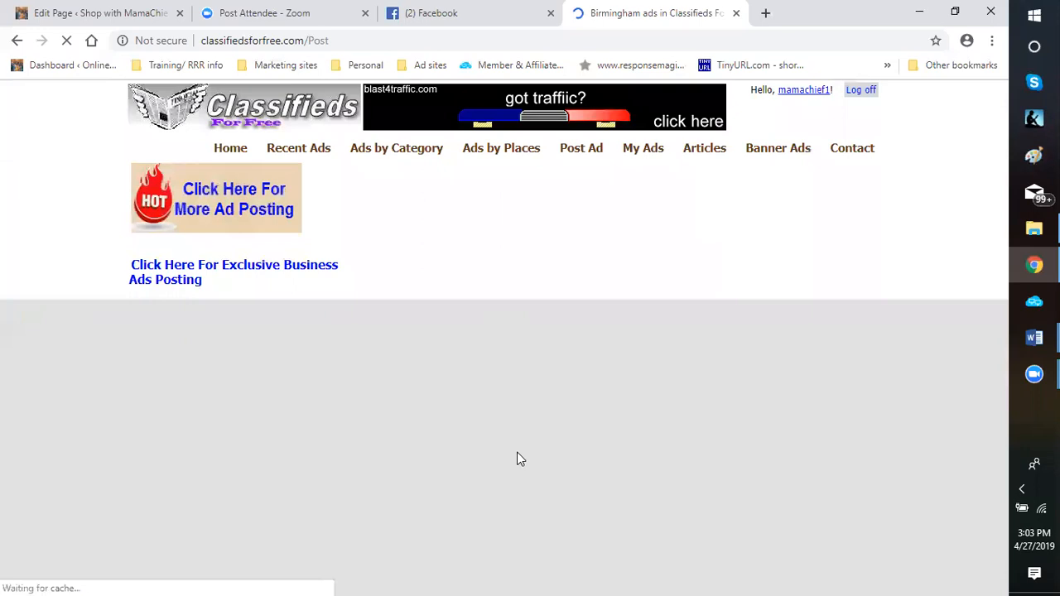
Look over the posted Birmingham ad with its pictures and go back to the form for posting another ad
scroll(577, 423, "down", 3)
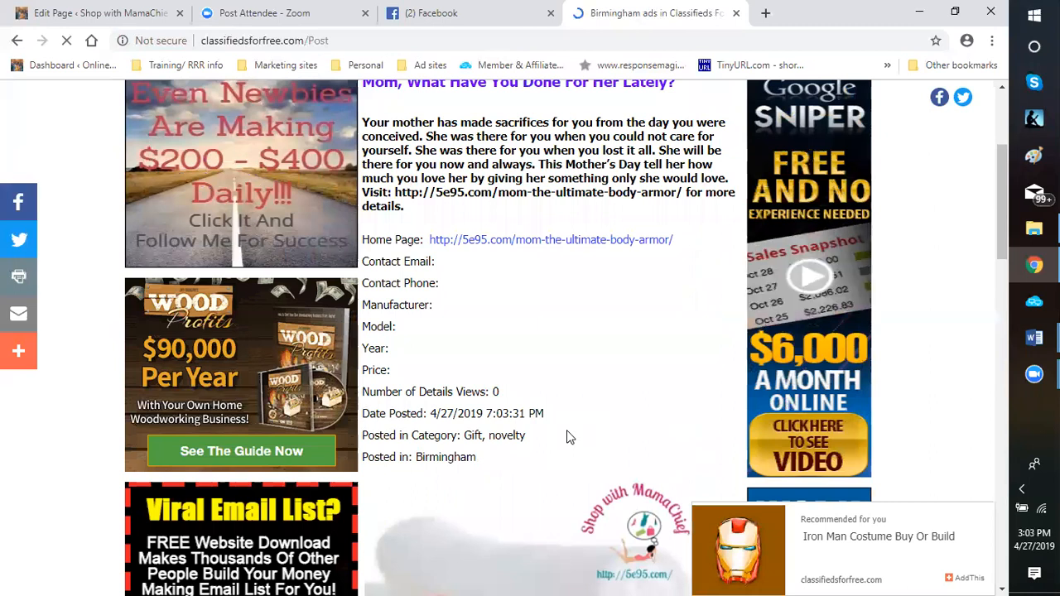
scroll(567, 429, "up", 1)
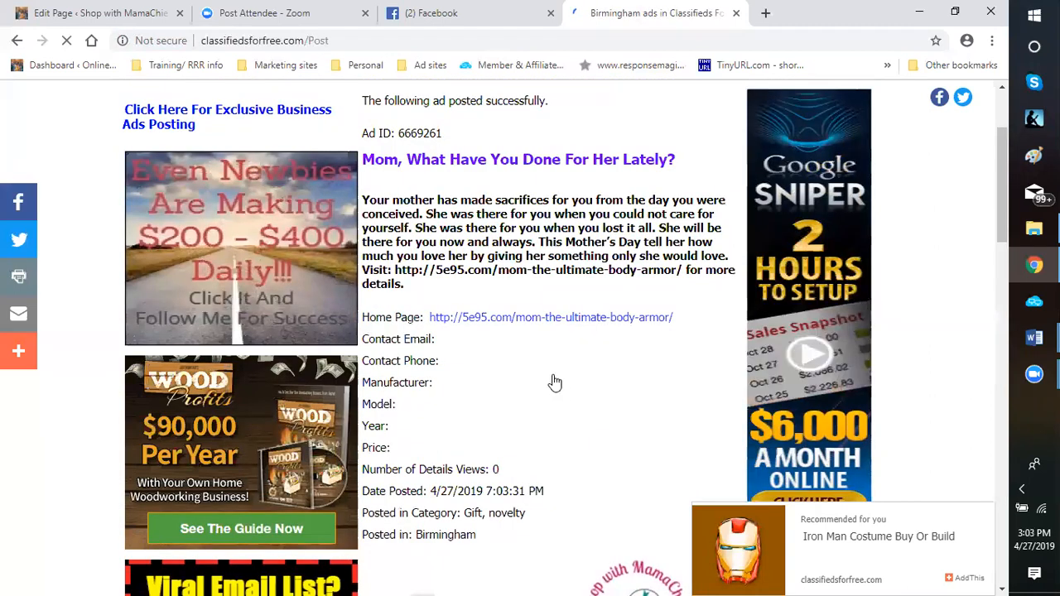
scroll(533, 435, "down", 3)
scroll(532, 452, "down", 8)
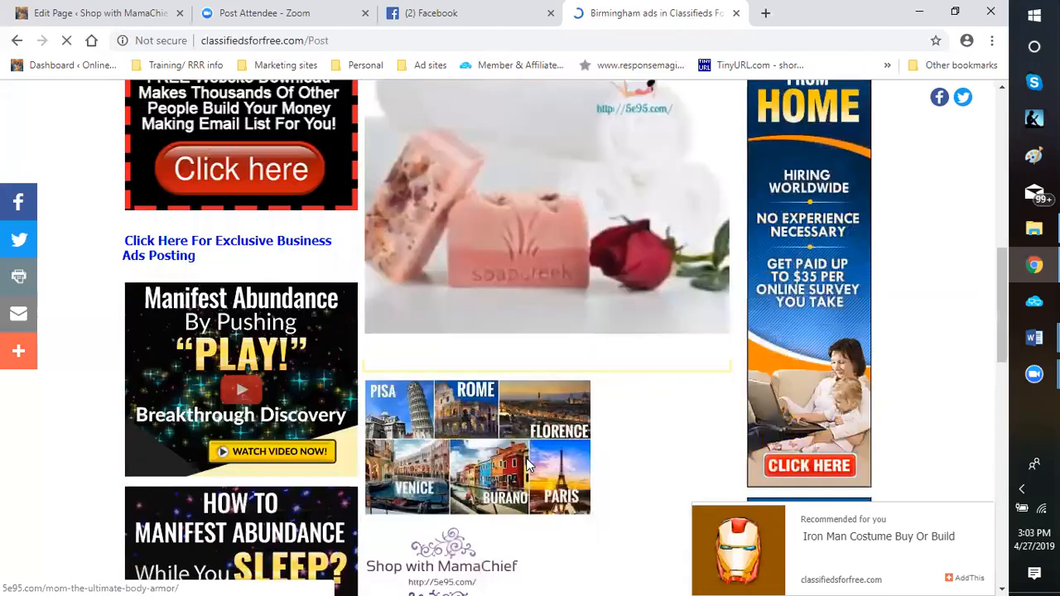
left_click(513, 342)
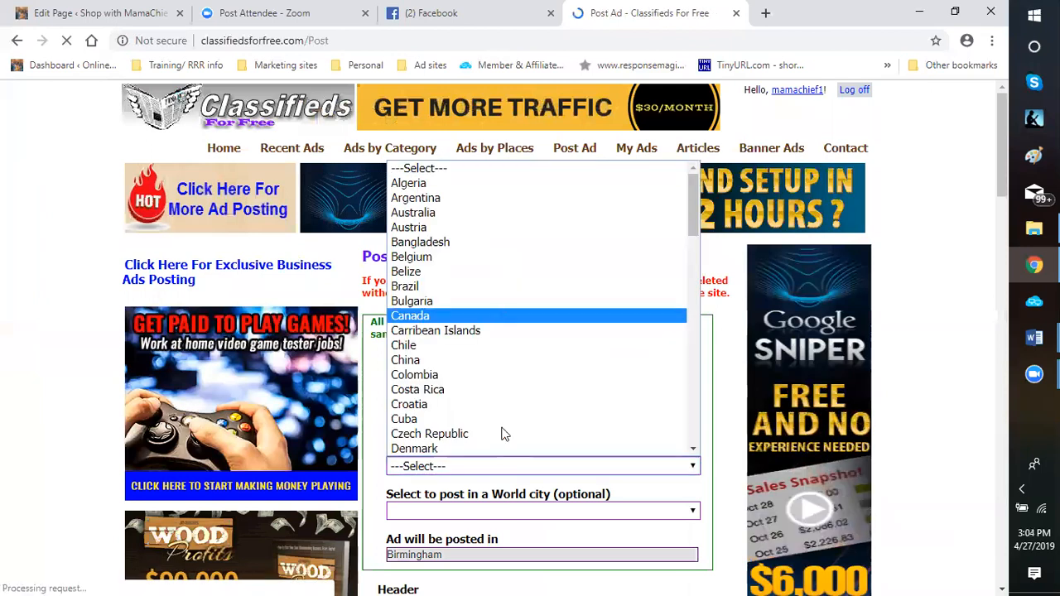
Choose United States as the optional location outside the USA for the next ad
scroll(668, 345, "down", 10)
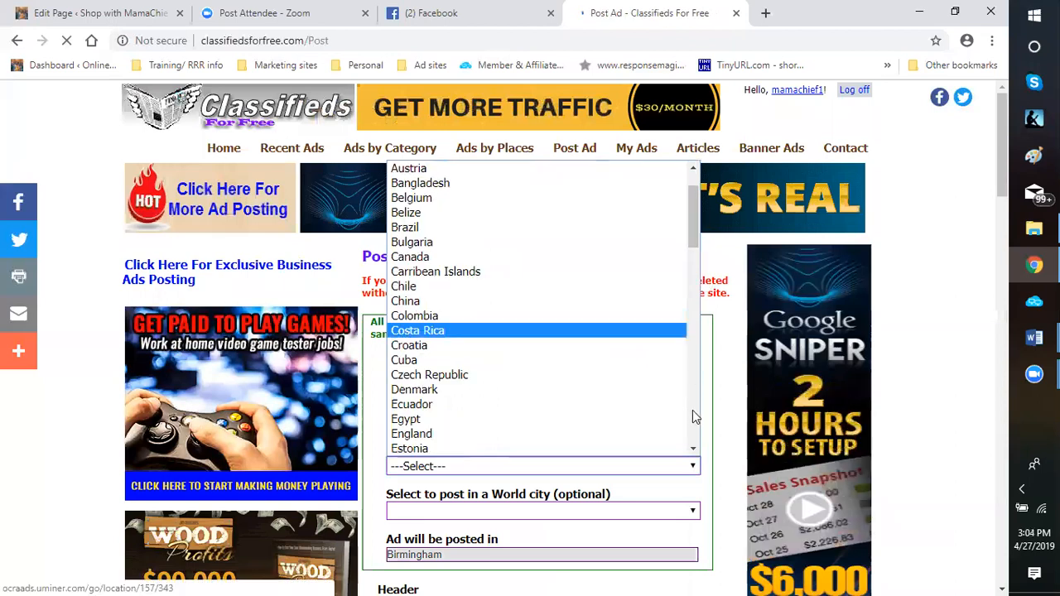
scroll(692, 410, "down", 8)
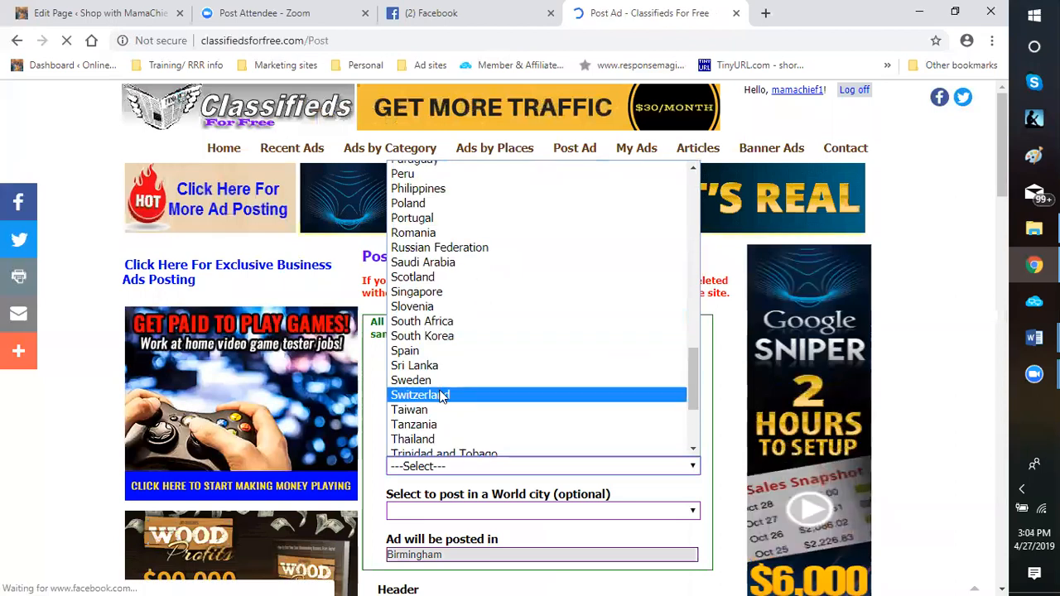
left_click_drag(694, 401, 727, 444)
left_click(606, 298)
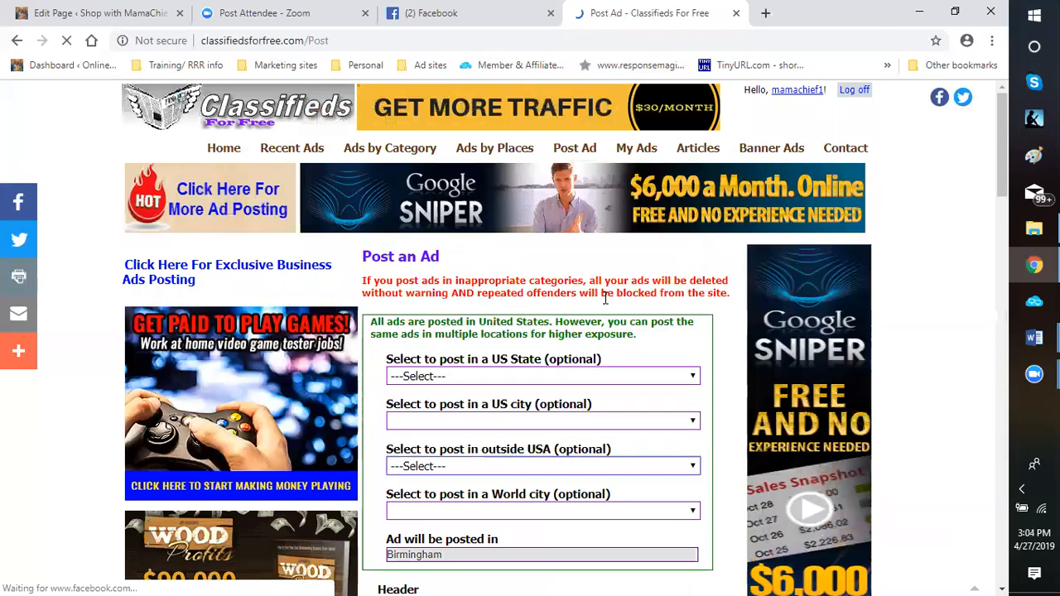
Change the ad's category to Miscellaneous
scroll(654, 286, "down", 5)
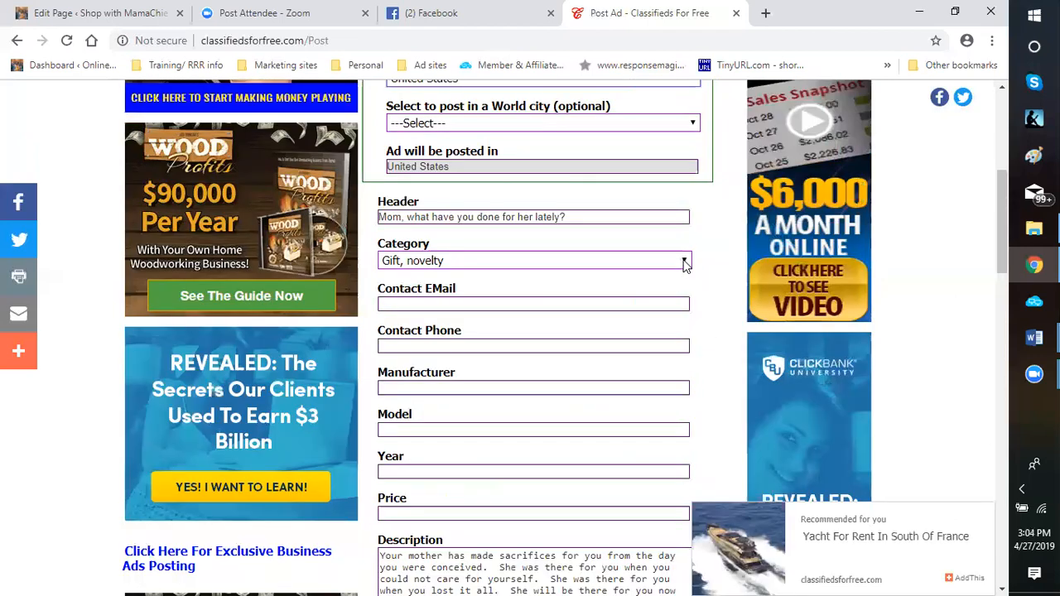
left_click(684, 261)
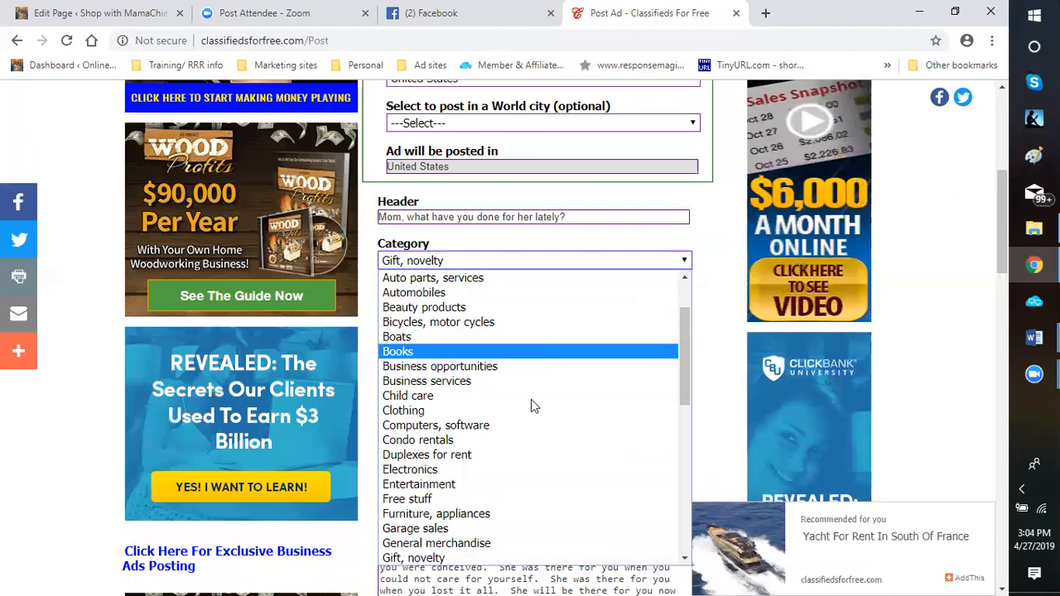
scroll(540, 466, "down", 2)
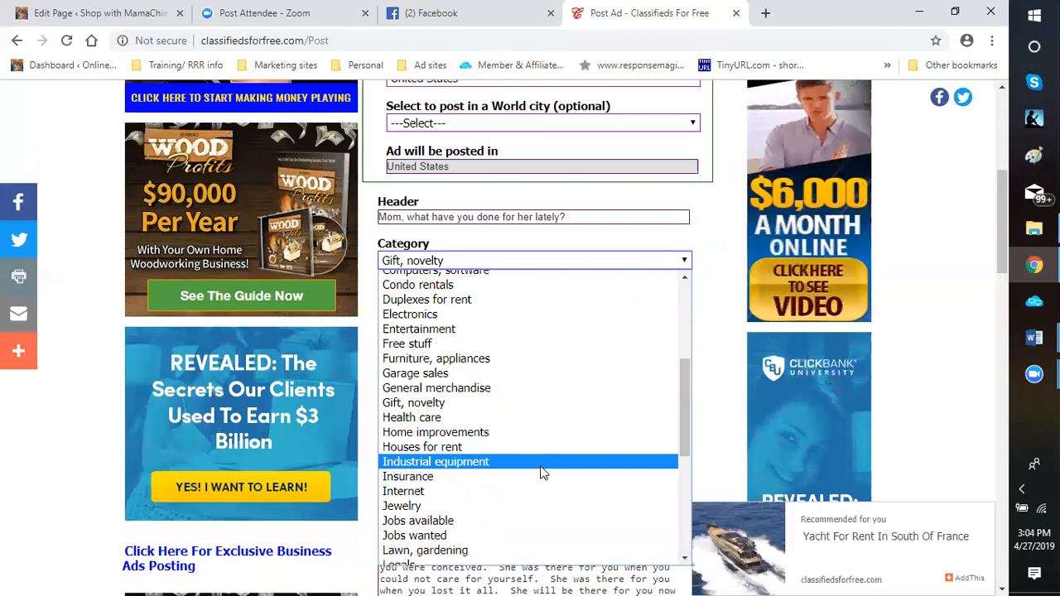
scroll(532, 461, "down", 2)
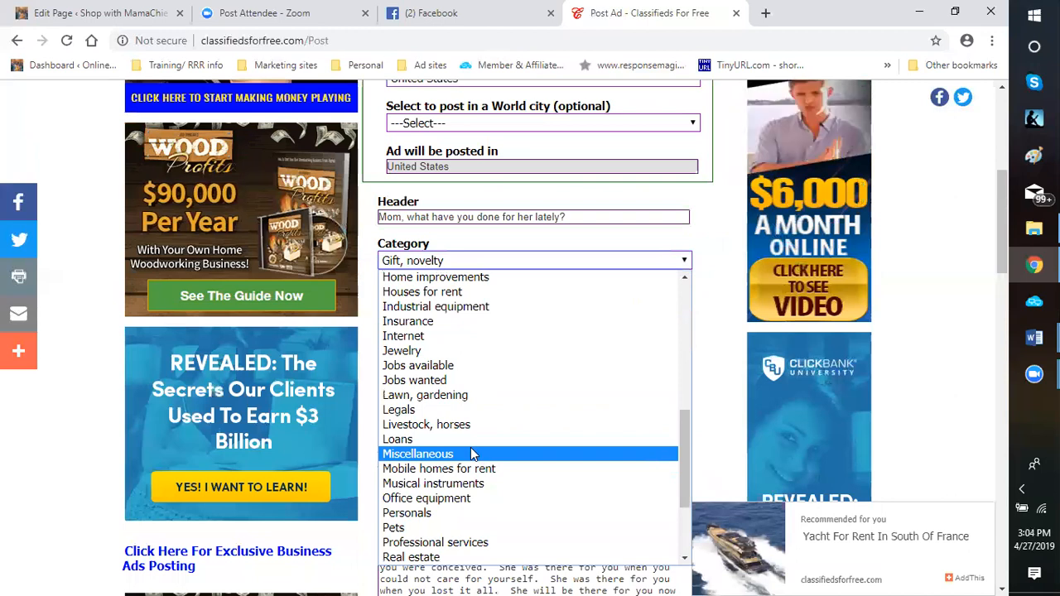
key("Escape")
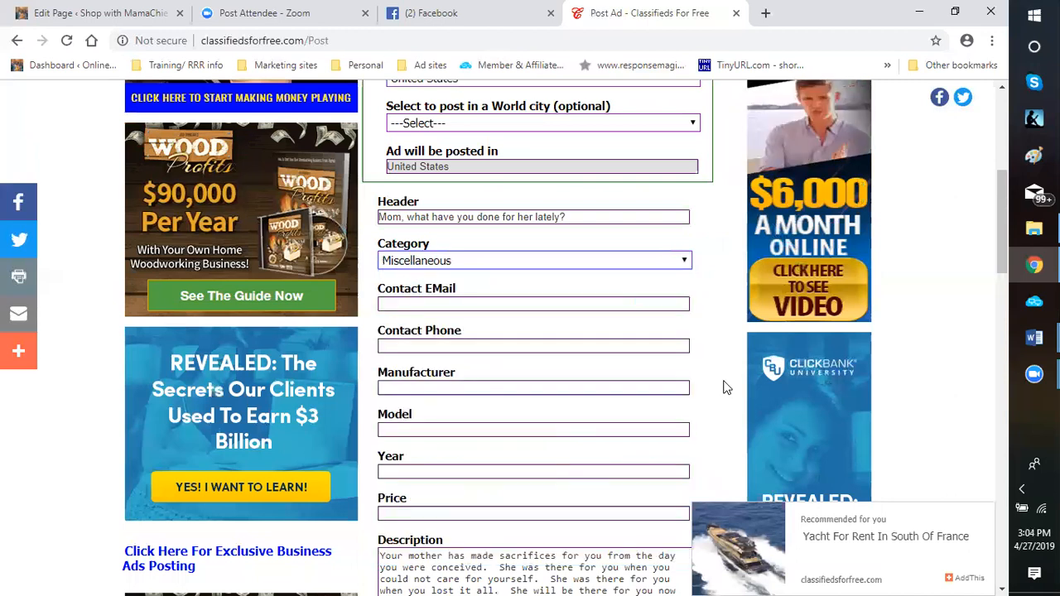
Check the ad's description and web link, and clear the third gallery image entry, zdlqrka25ke6szrzs6jx.png
scroll(715, 377, "down", 2)
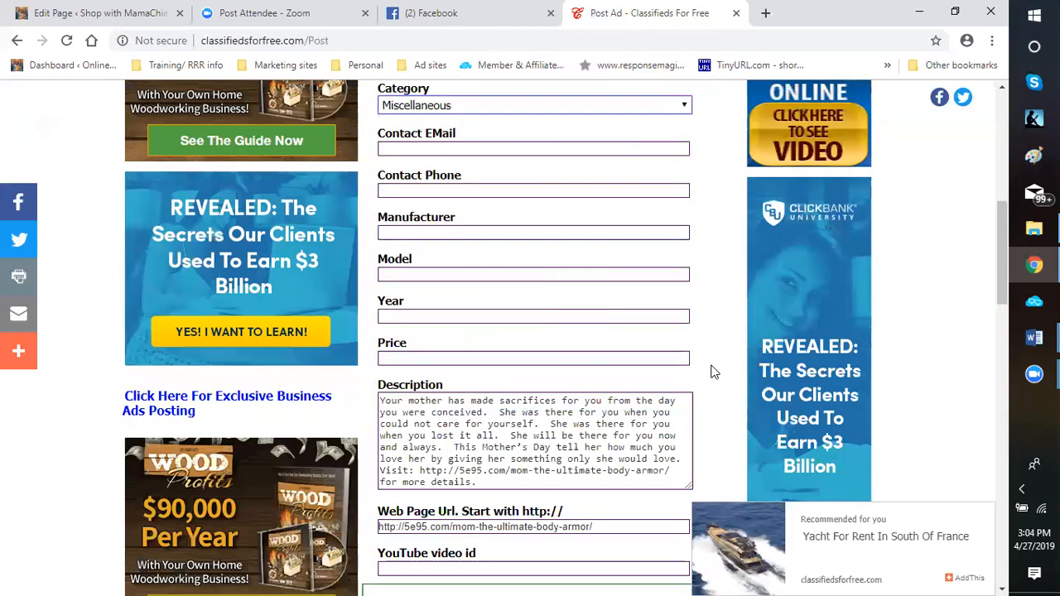
scroll(715, 373, "down", 3)
scroll(374, 287, "down", 3)
left_click(386, 205)
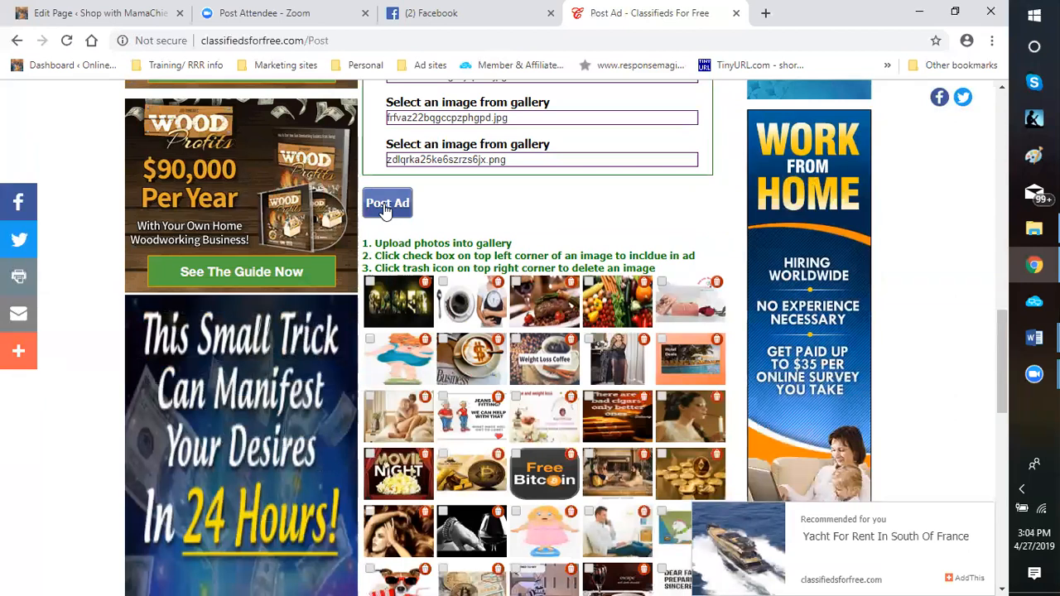
scroll(530, 237, "up", 2)
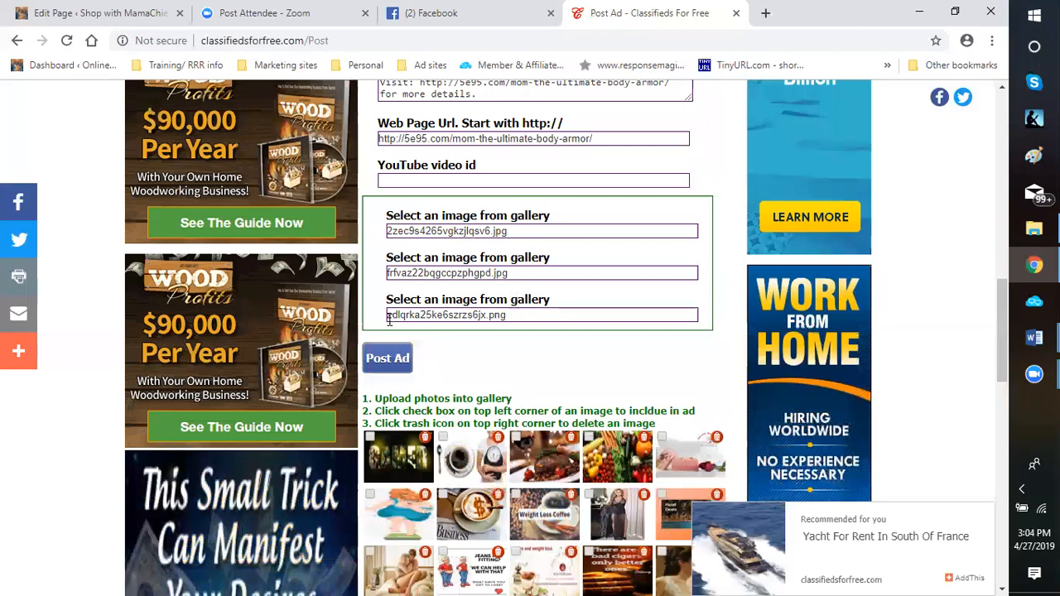
left_click_drag(406, 315, 507, 315)
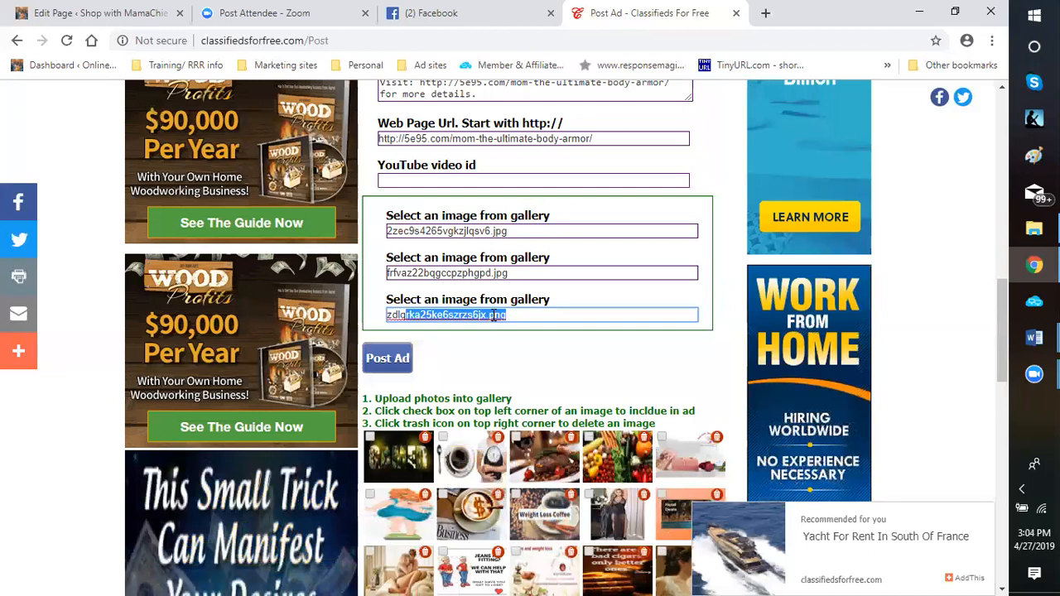
key("BackSpace")
key("BackSpace")
key("BackSpace")
key("BackSpace")
key("BackSpace")
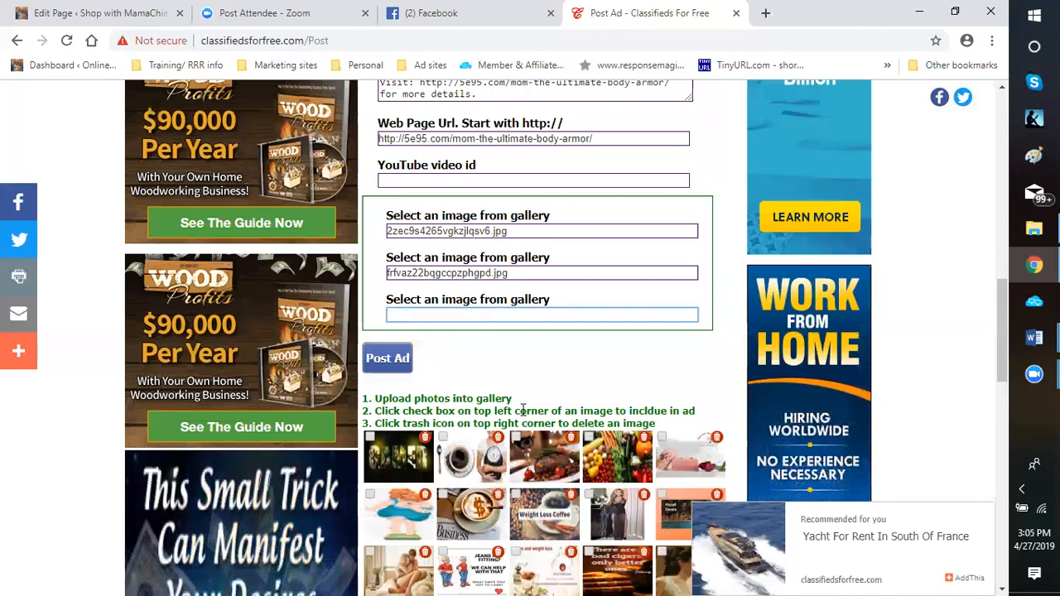
Include the steak dinner with red wine picture from the gallery as the ad's third image
scroll(523, 412, "down", 2)
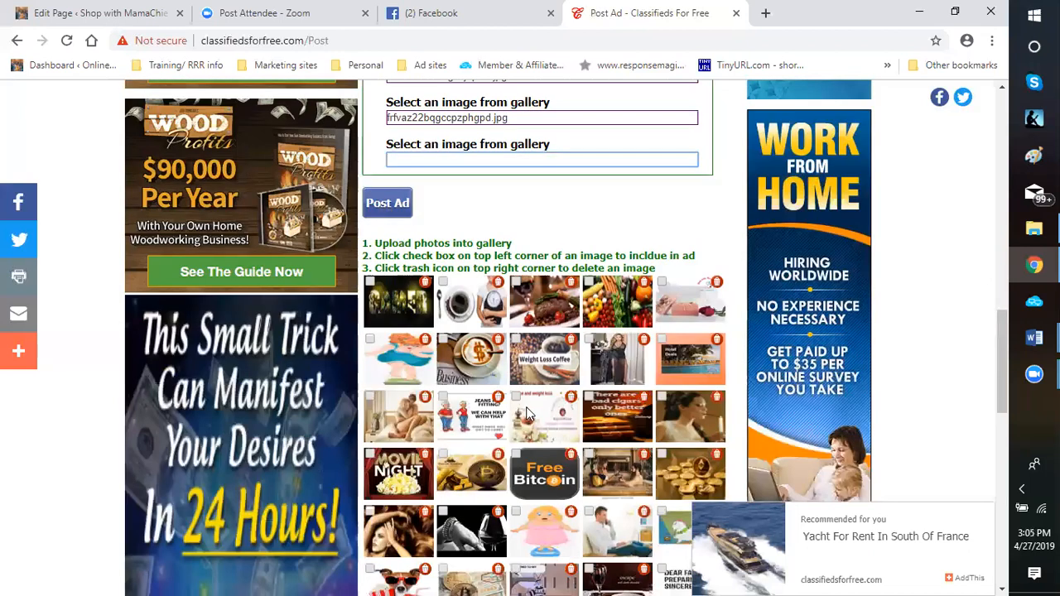
scroll(523, 412, "down", 1)
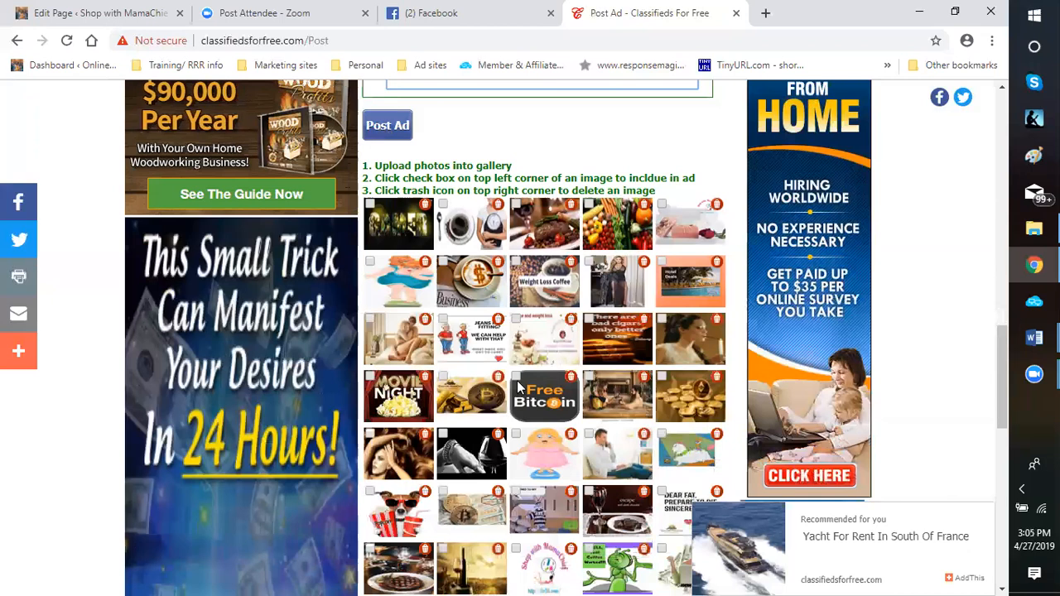
left_click(517, 206)
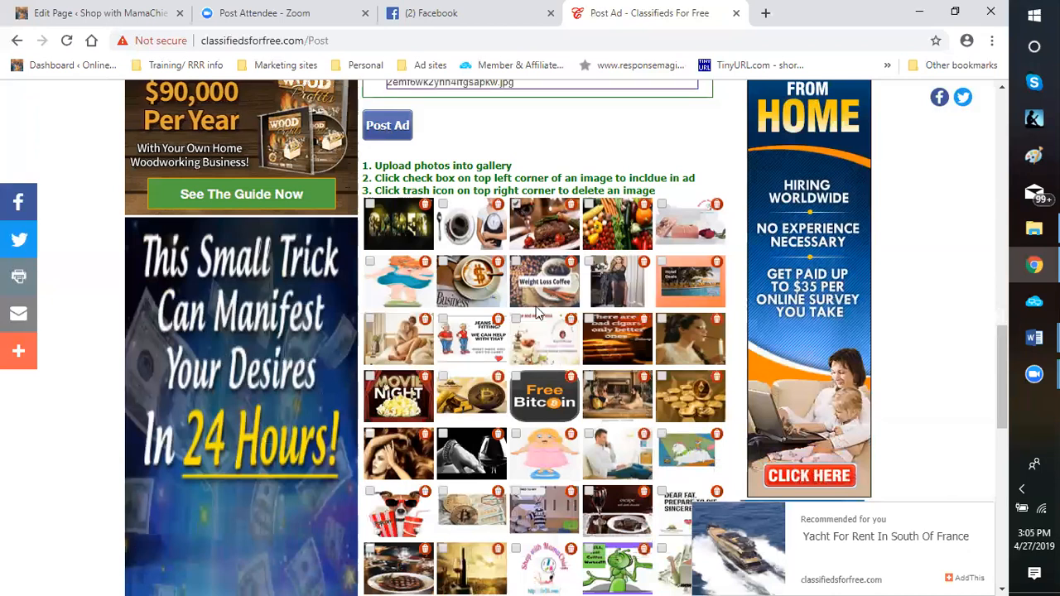
Look through the remaining gallery pictures down to the end of the gallery
scroll(534, 321, "down", 1)
scroll(535, 322, "down", 1)
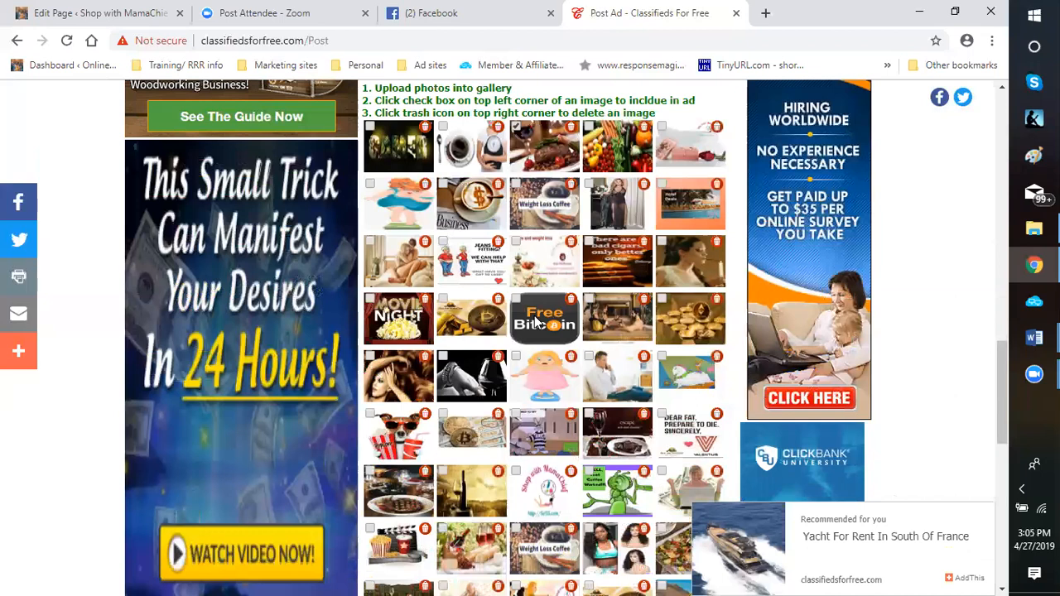
scroll(535, 321, "down", 2)
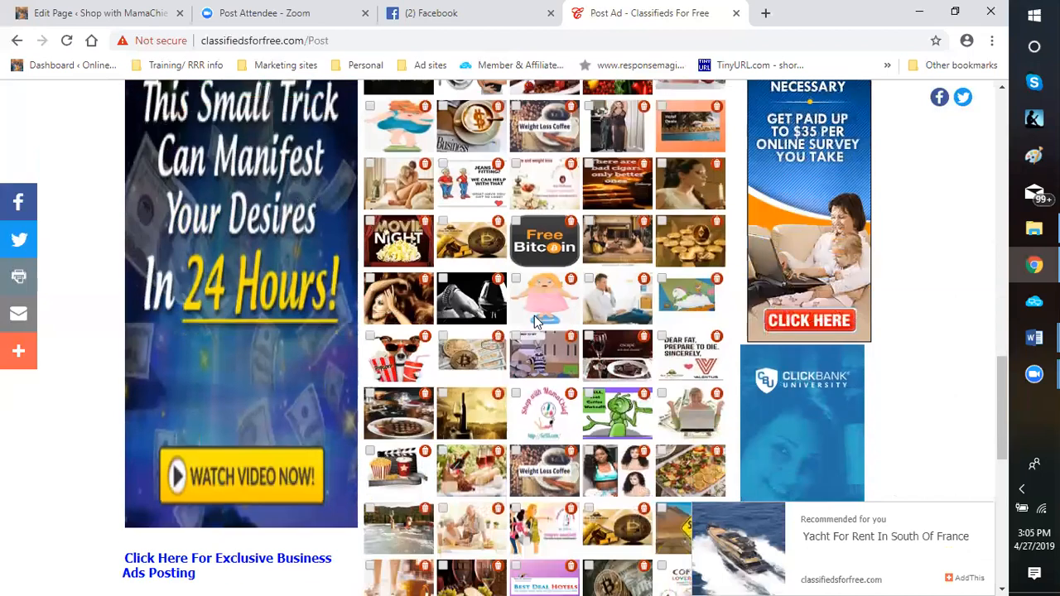
scroll(534, 321, "down", 4)
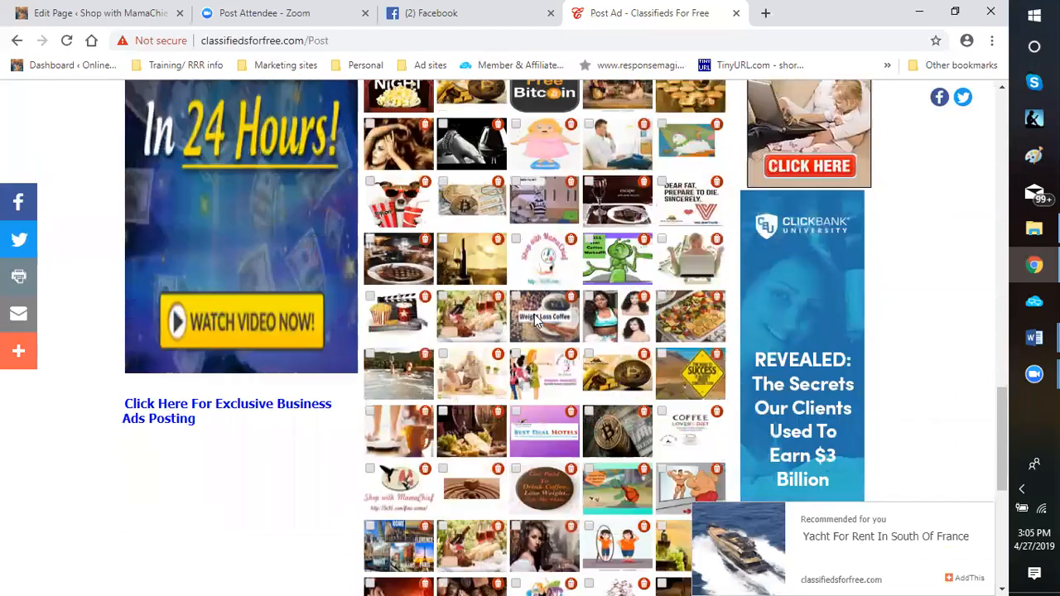
scroll(535, 321, "down", 1)
scroll(534, 322, "down", 1)
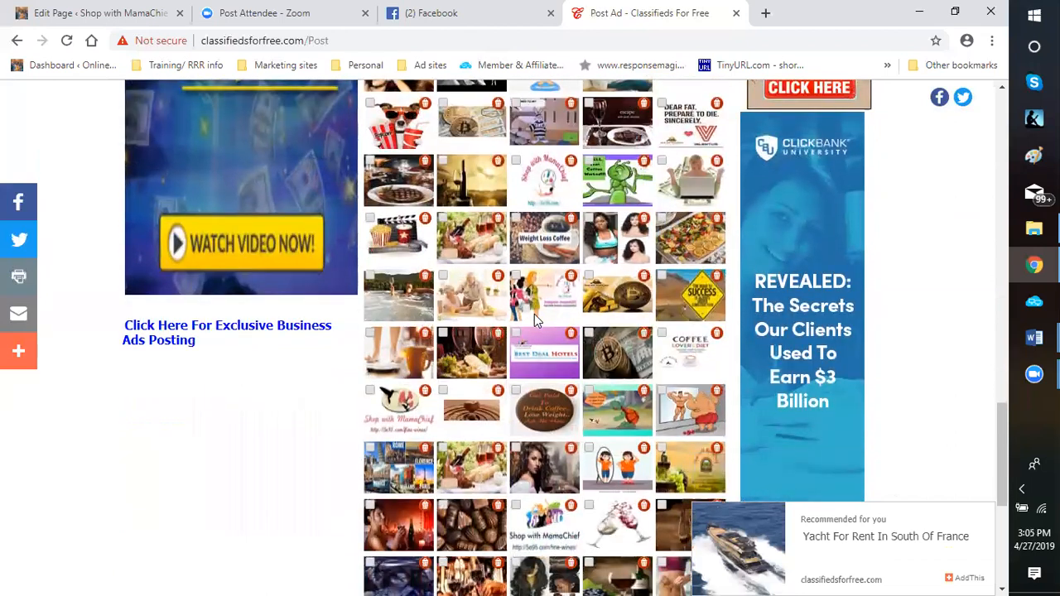
scroll(534, 316, "down", 4)
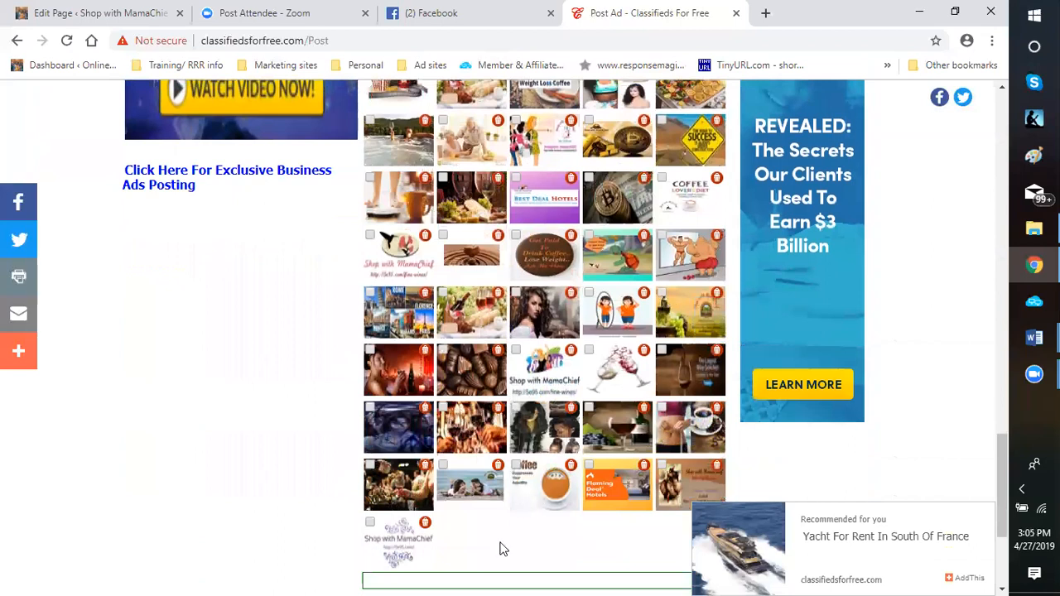
scroll(417, 494, "down", 4)
Post the Mother's Day ad in the United States under Miscellaneous
scroll(452, 348, "up", 10)
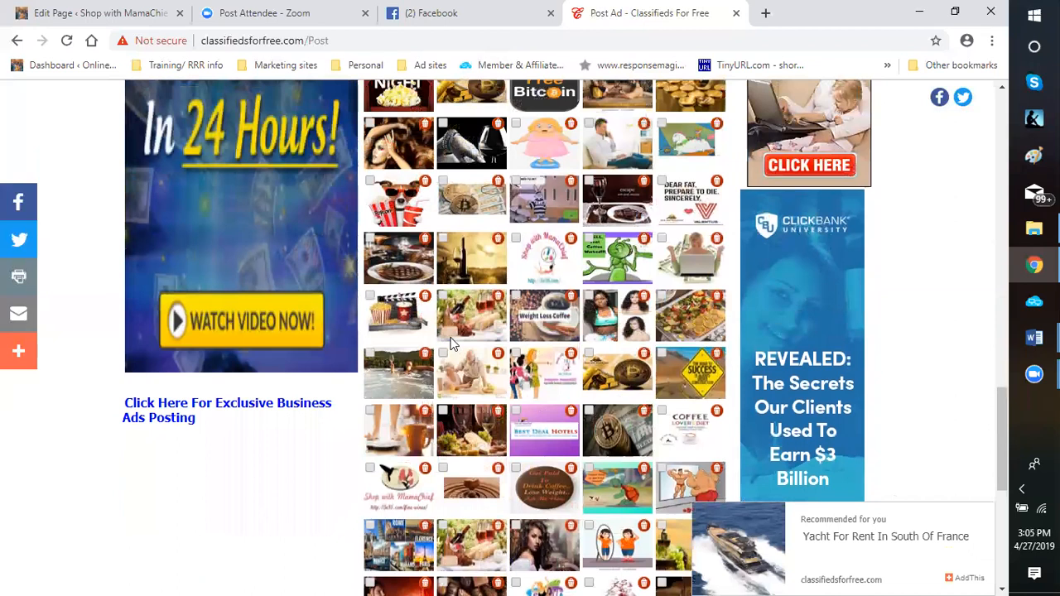
scroll(452, 344, "up", 8)
left_click(383, 128)
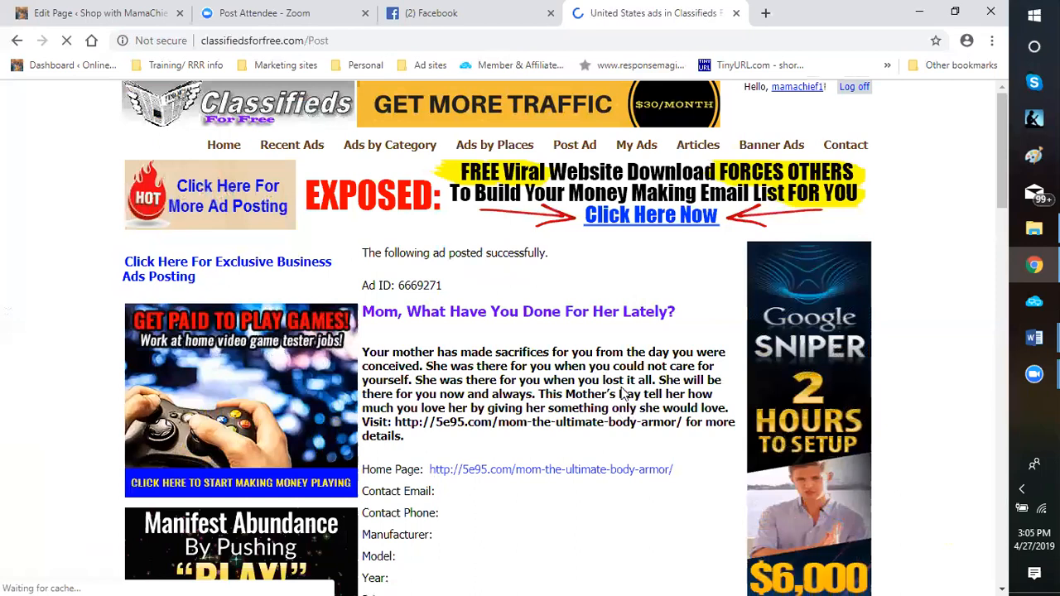
Review the posted United States ad, examining its text, home page link, category, location and three pictures
scroll(617, 381, "down", 2)
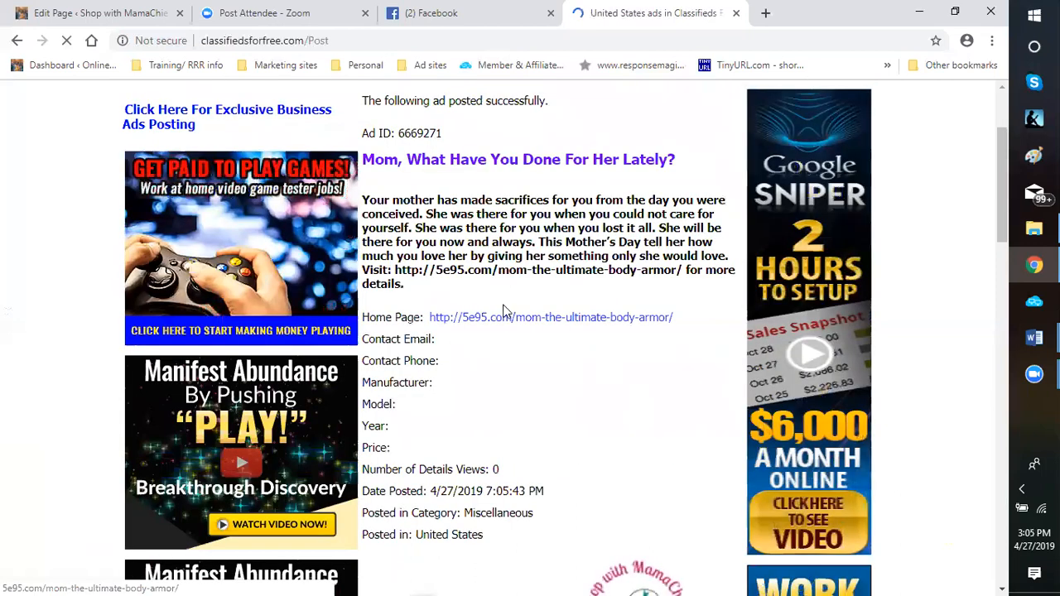
scroll(497, 323, "down", 3)
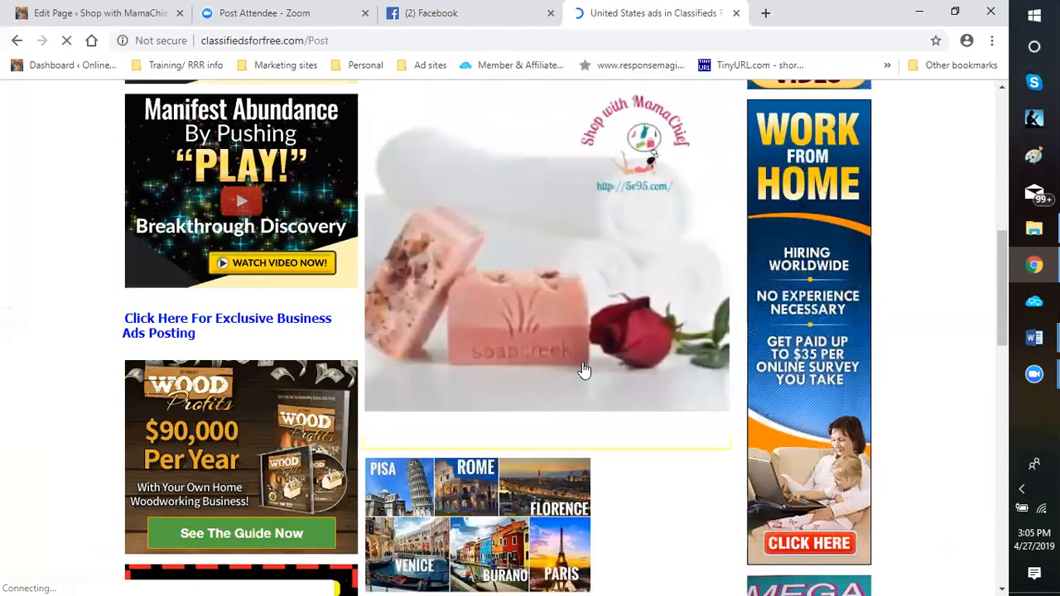
scroll(482, 409, "down", 6)
scroll(447, 410, "down", 1)
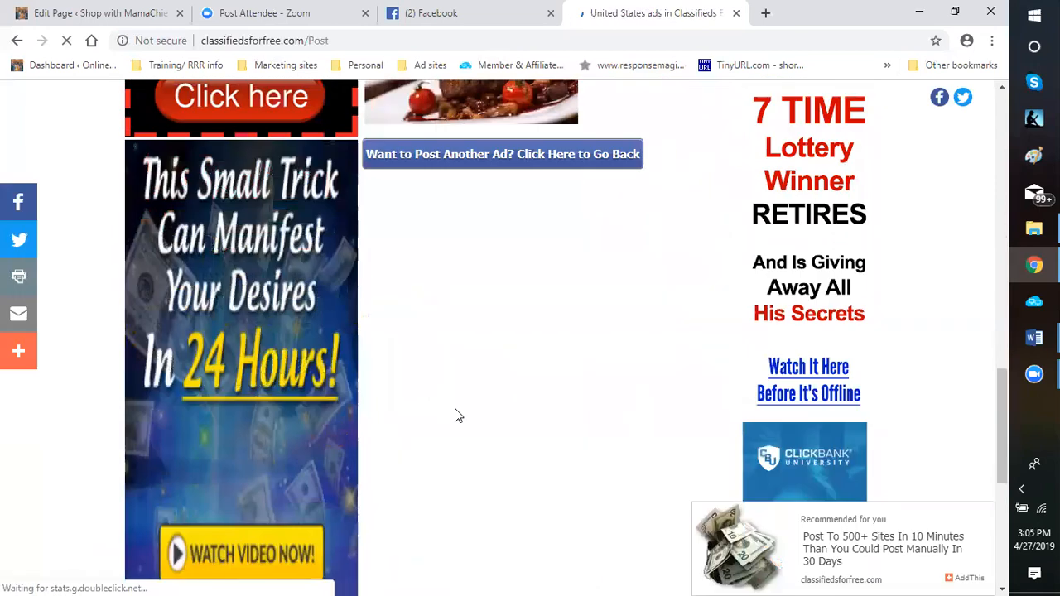
scroll(455, 415, "up", 3)
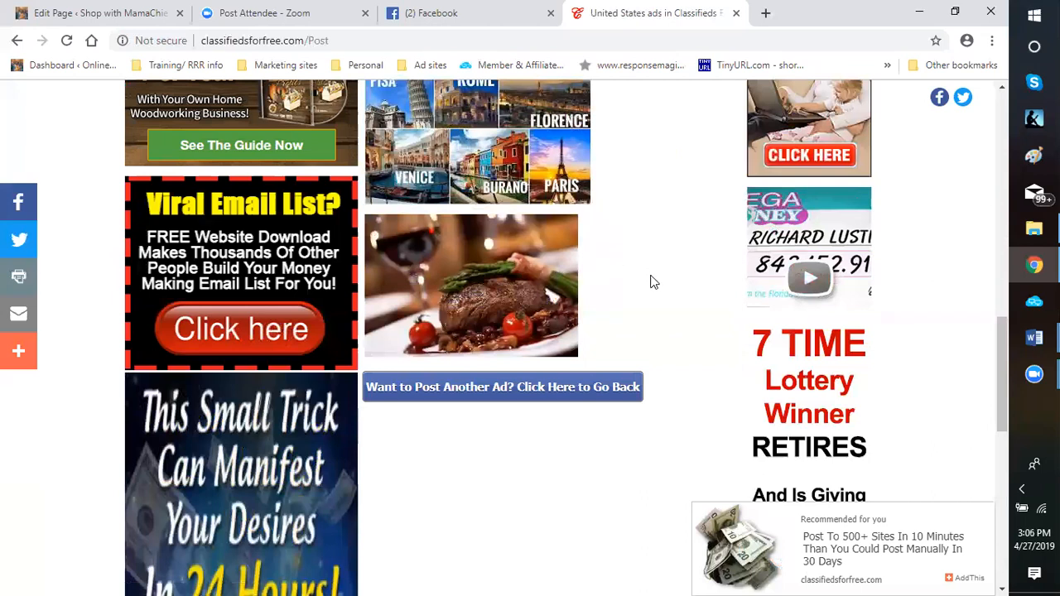
scroll(650, 282, "up", 3)
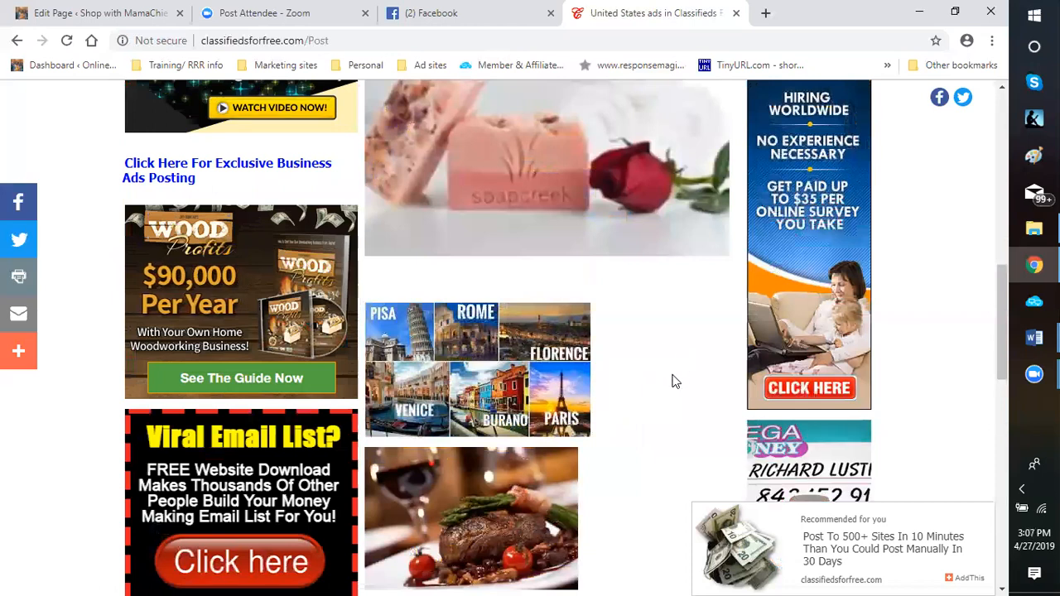
scroll(672, 381, "up", 5)
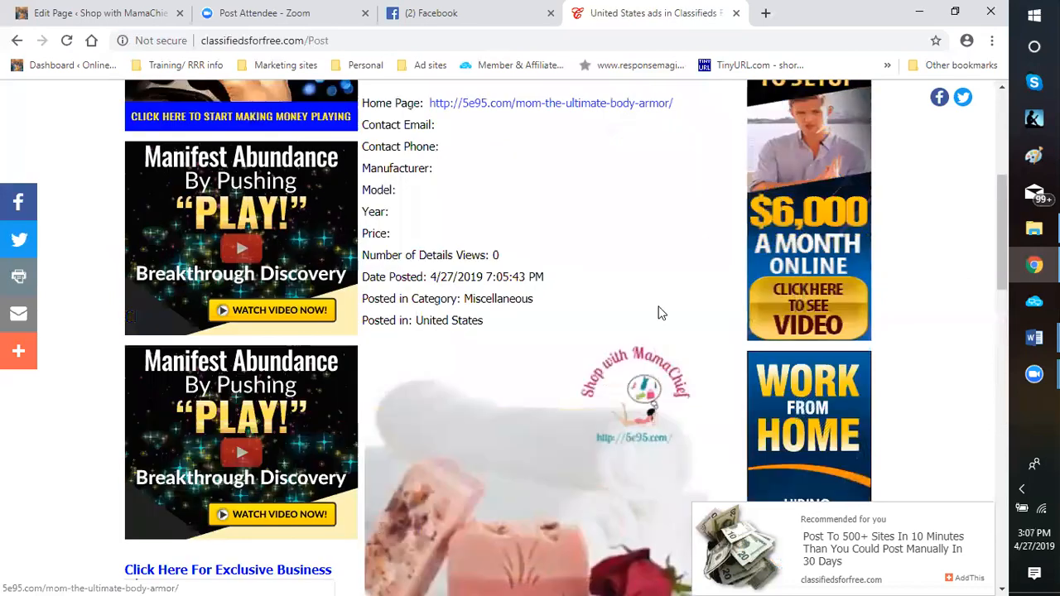
scroll(657, 313, "up", 3)
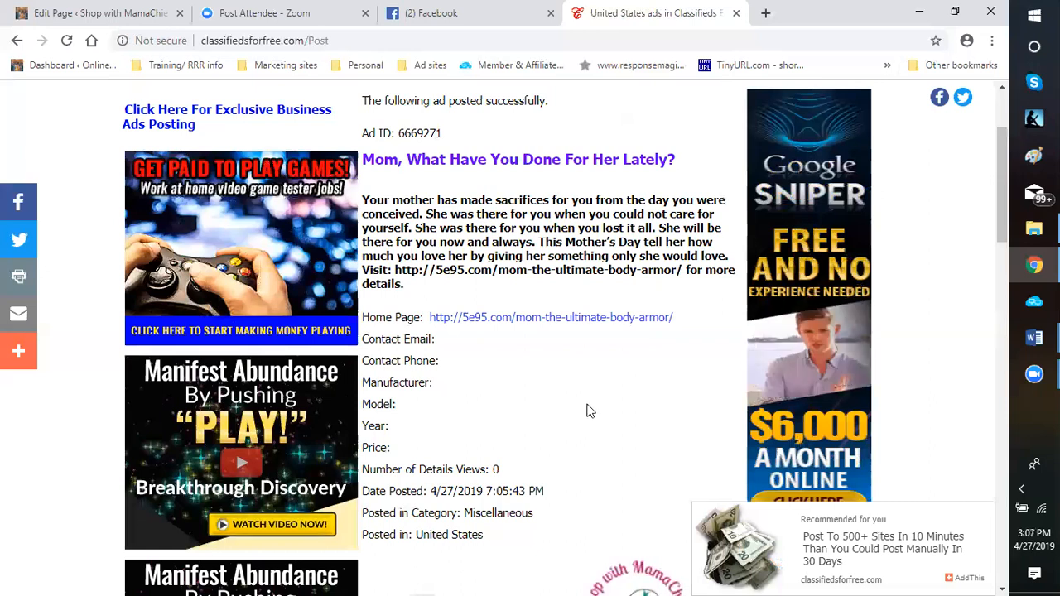
scroll(587, 409, "down", 1)
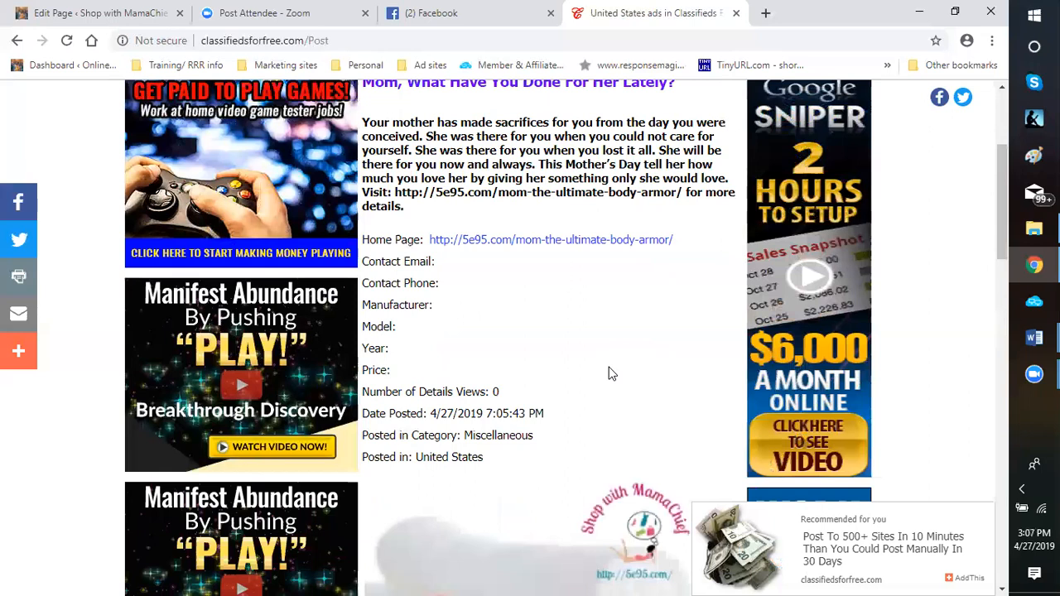
scroll(609, 373, "down", 2)
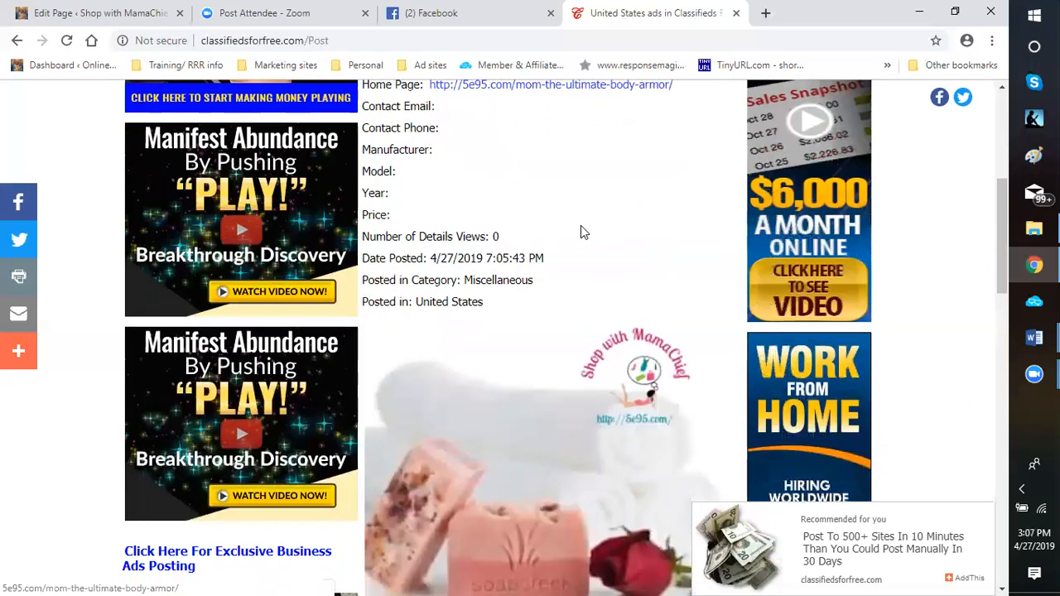
scroll(583, 226, "up", 2)
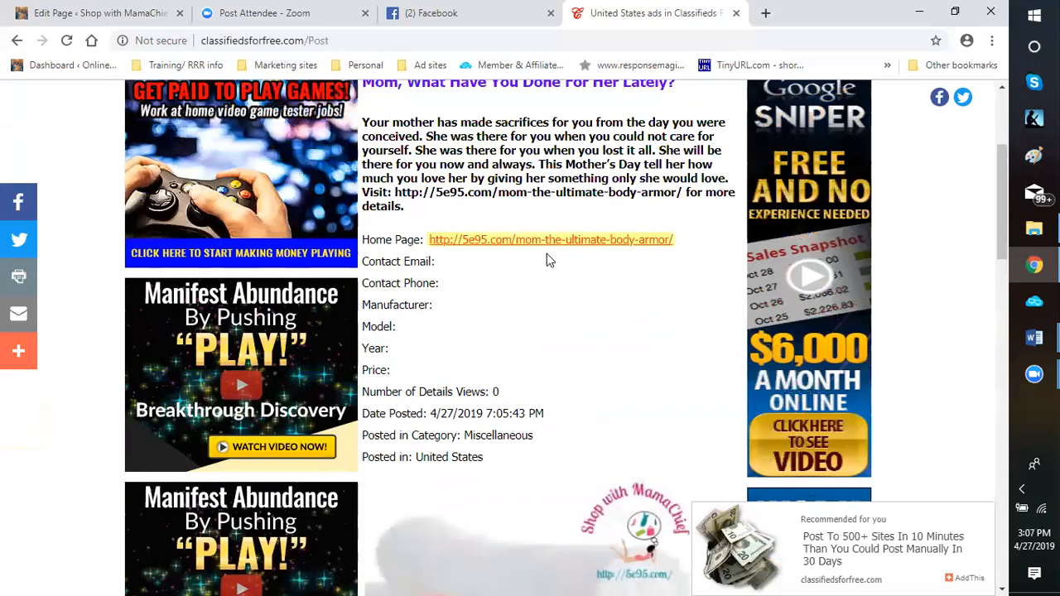
scroll(547, 253, "up", 3)
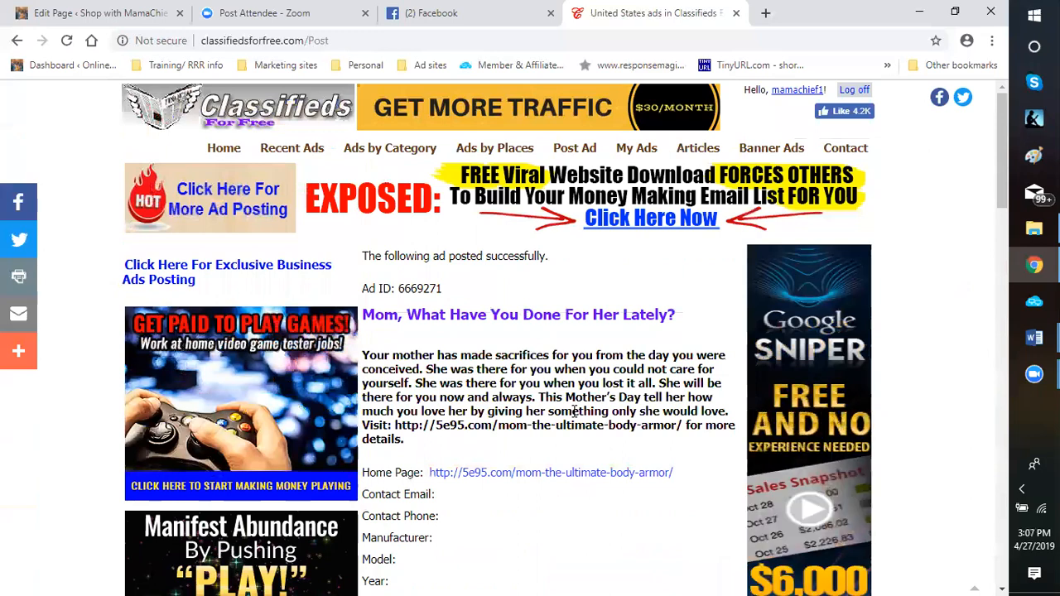
Go to the classifieds site's home page and look through the ads listed there
left_click(226, 154)
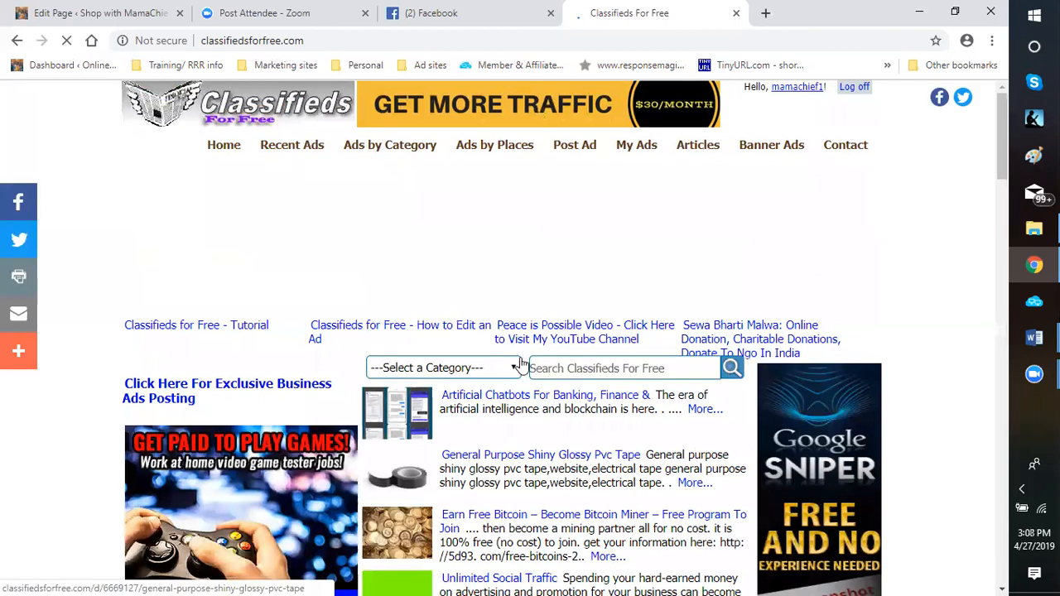
scroll(500, 316, "down", 3)
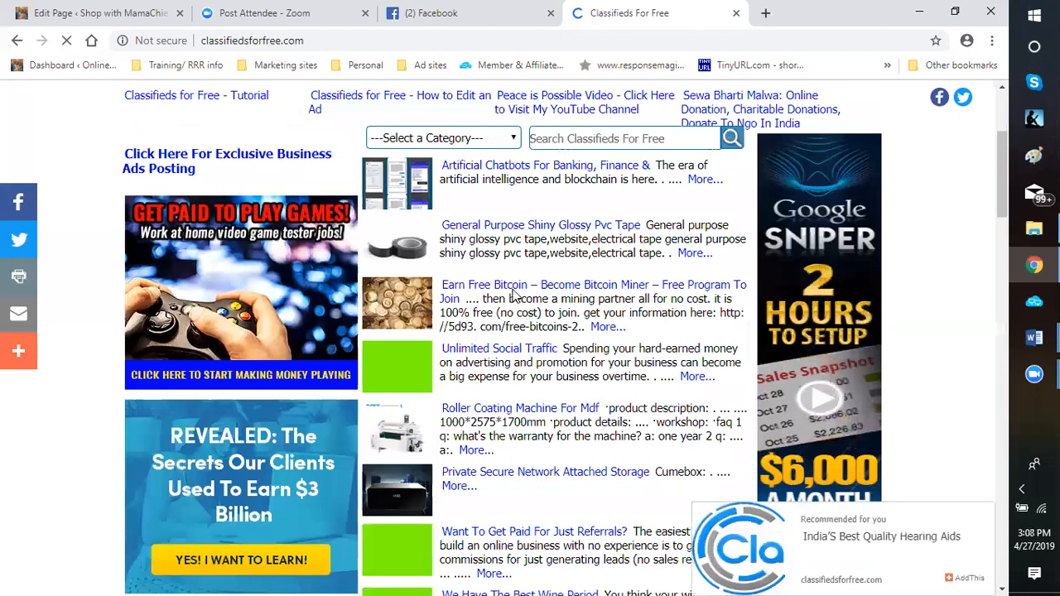
scroll(469, 460, "down", 4)
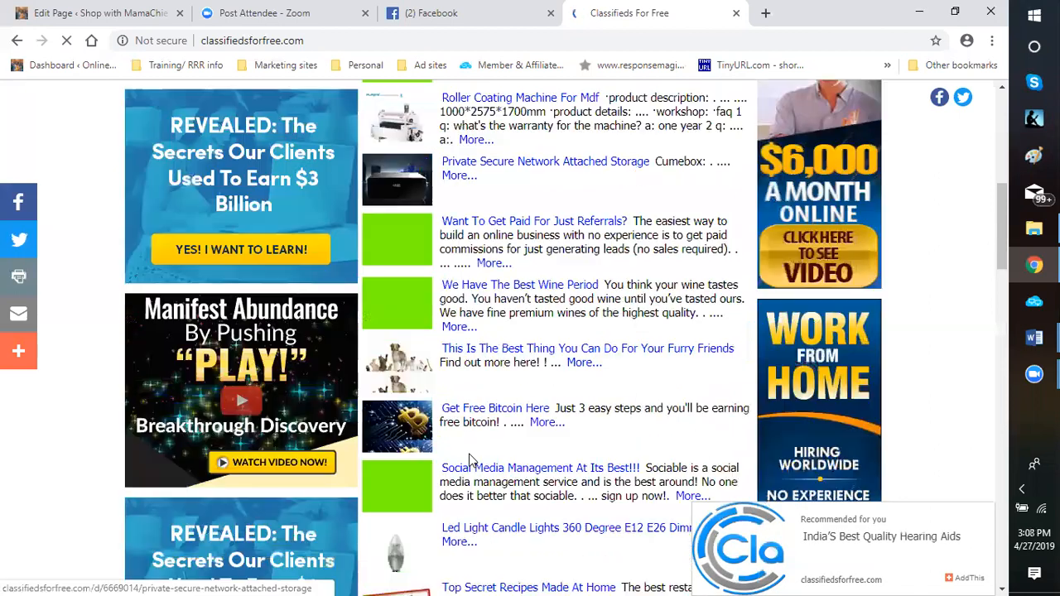
scroll(437, 534, "down", 2)
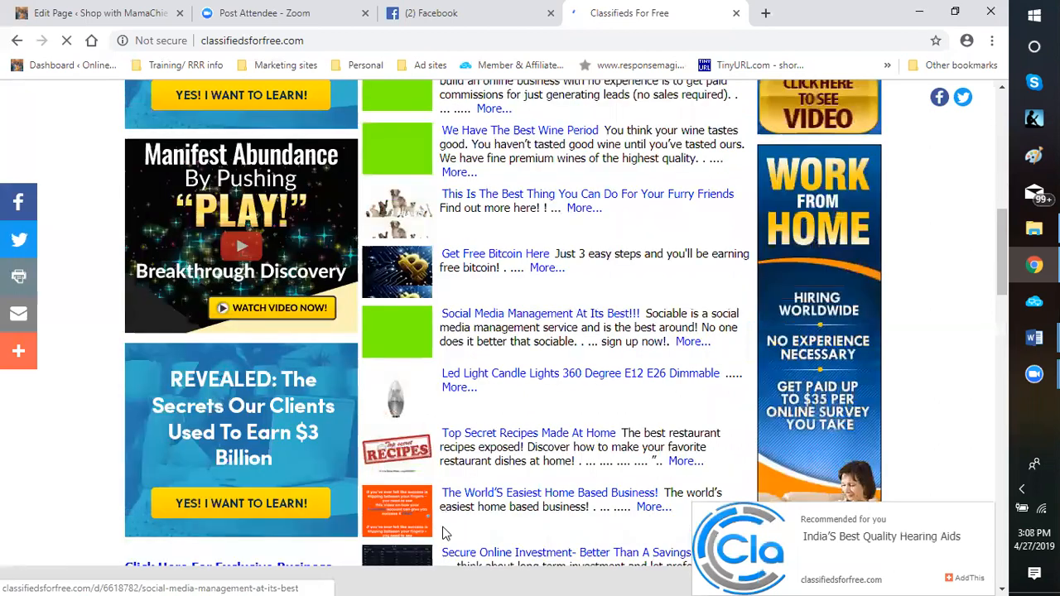
scroll(446, 533, "up", 2)
scroll(598, 175, "up", 4)
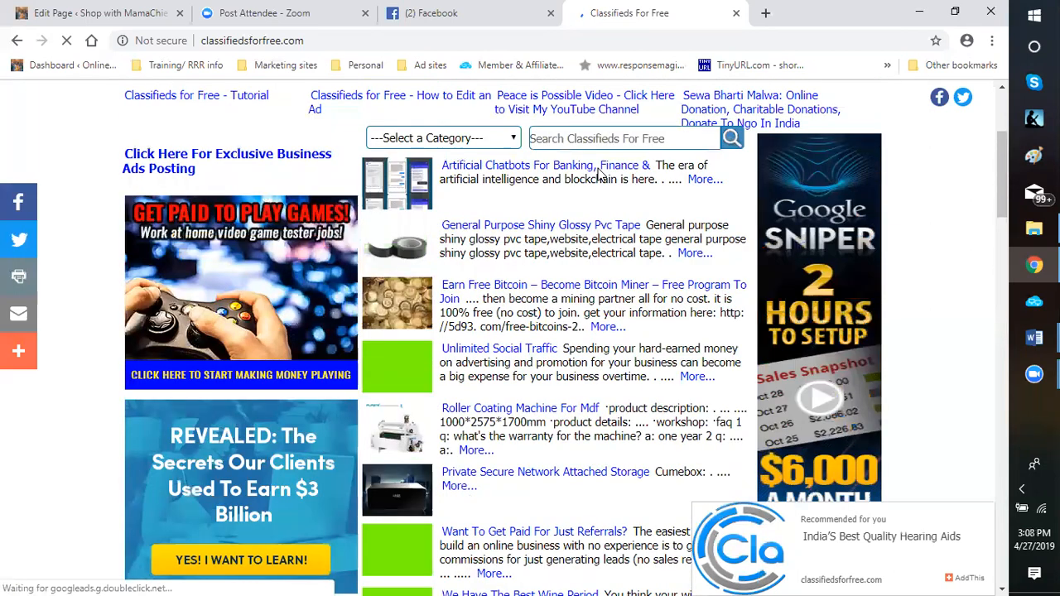
scroll(598, 175, "up", 2)
Look through the ad categories offered for searching on the classifieds home page
left_click(444, 294)
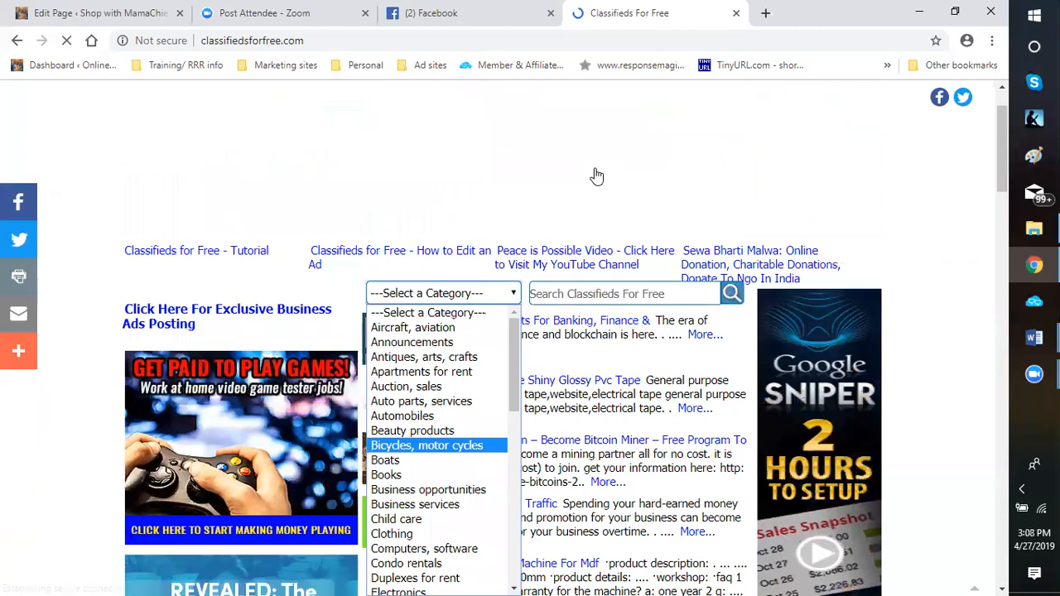
scroll(437, 452, "down", 2)
key("Down")
key("Down")
key("Down")
key("Down")
key("Down")
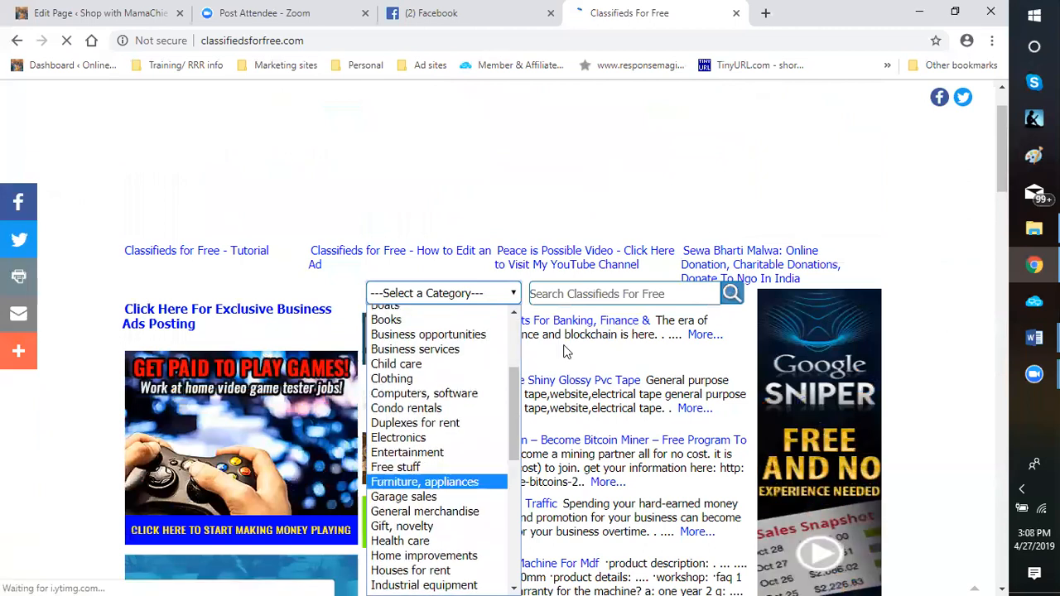
key("Return")
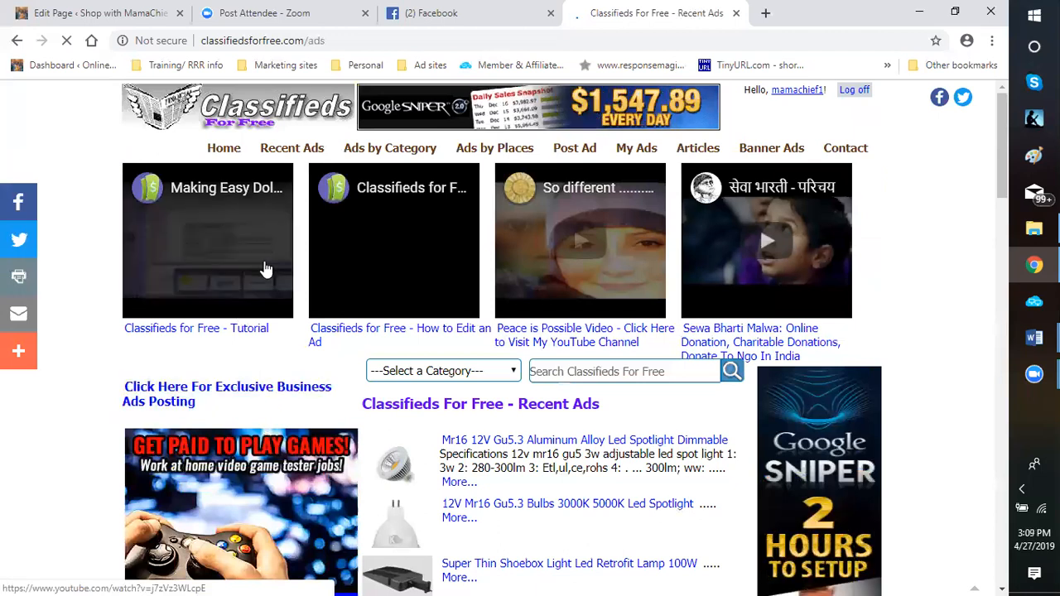
Open the site's Recent Ads listing and look through the latest ads and the banner ads beside them
scroll(265, 269, "down", 8)
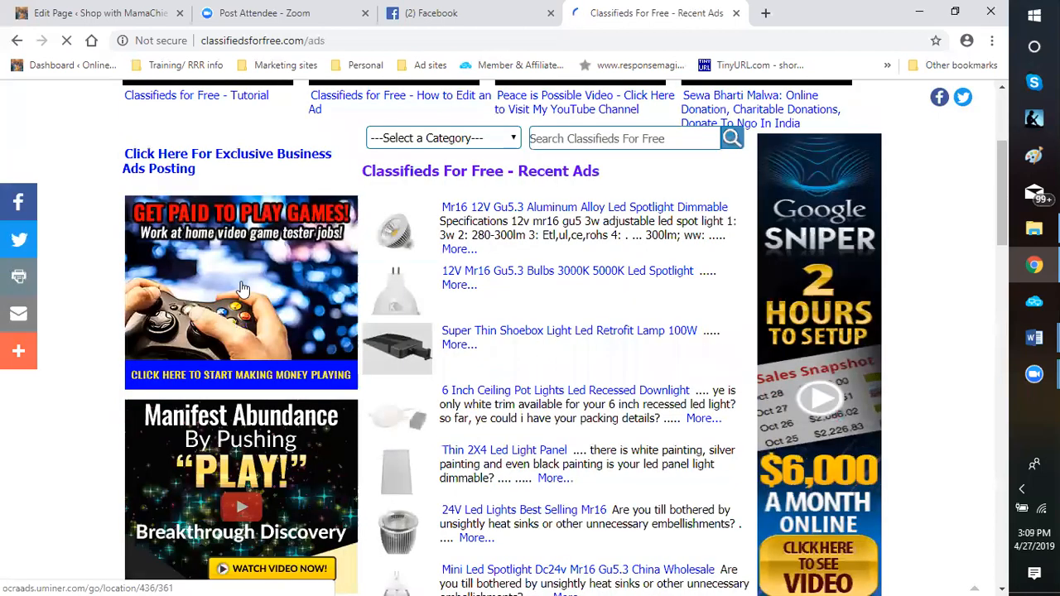
scroll(243, 287, "down", 2)
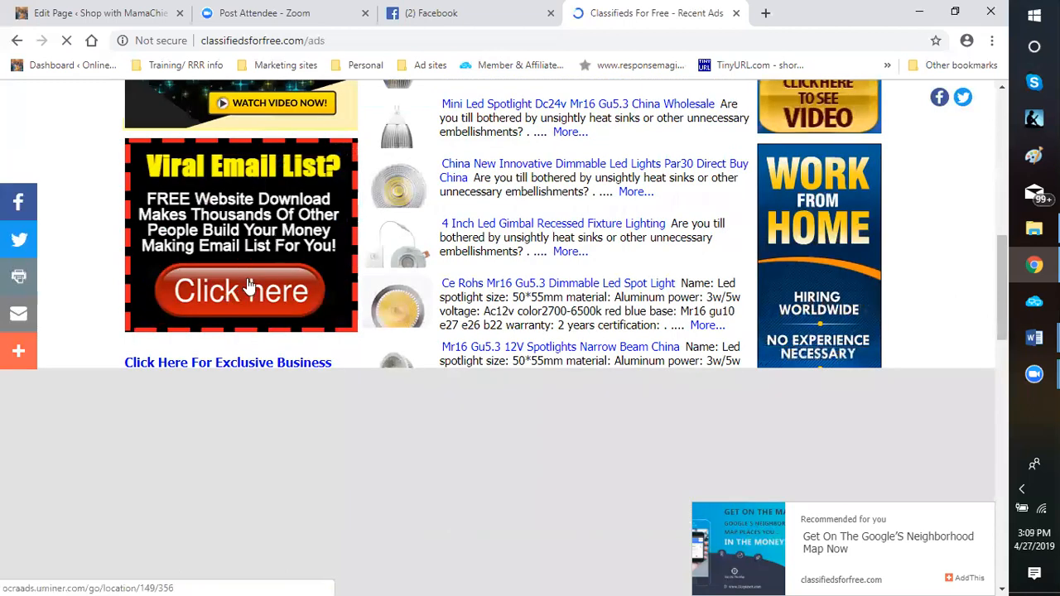
scroll(248, 285, "up", 3)
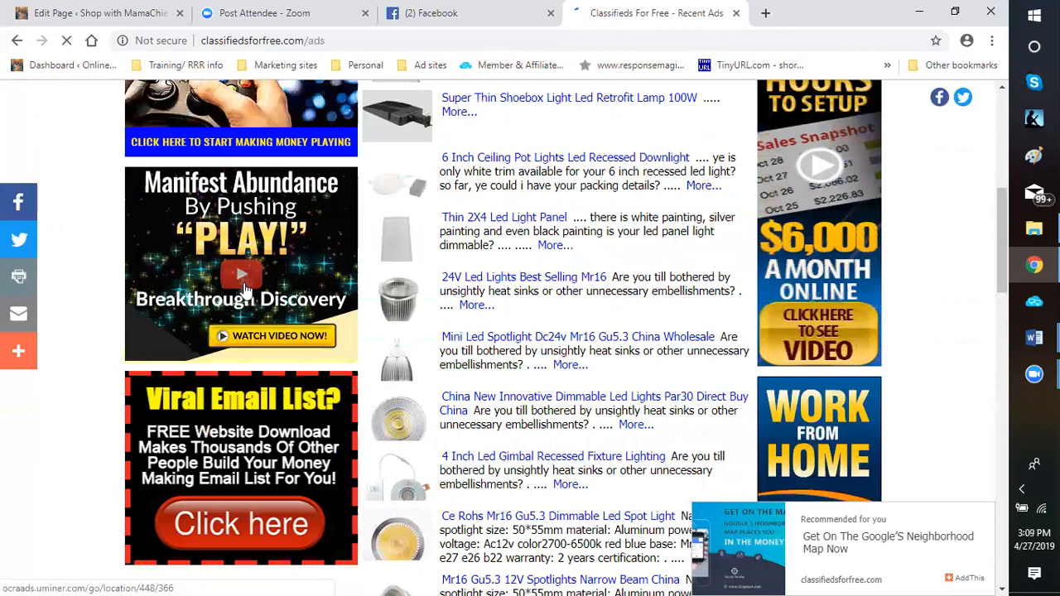
scroll(261, 319, "down", 3)
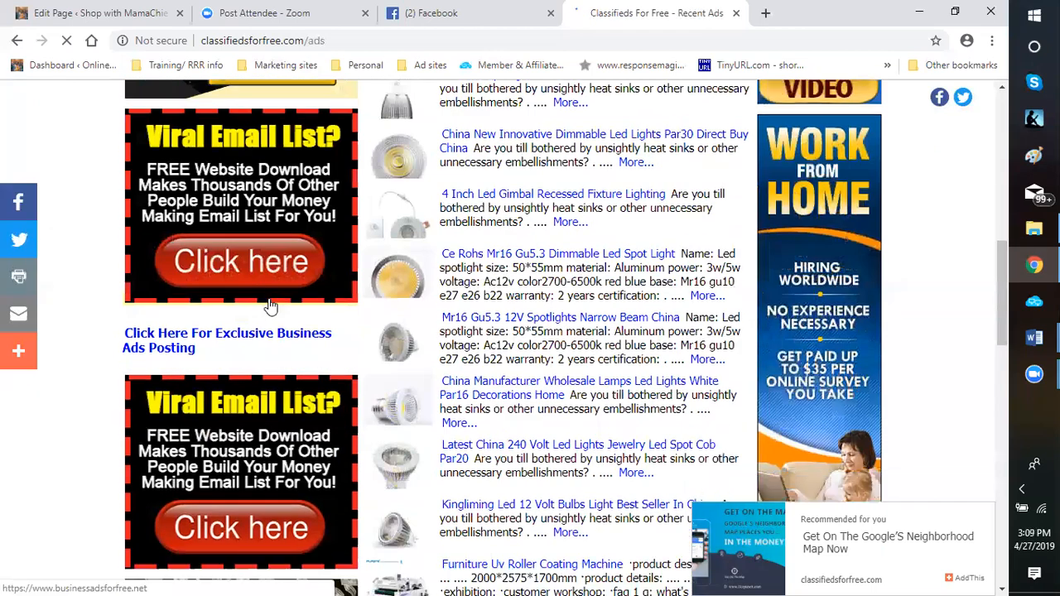
scroll(283, 204, "down", 4)
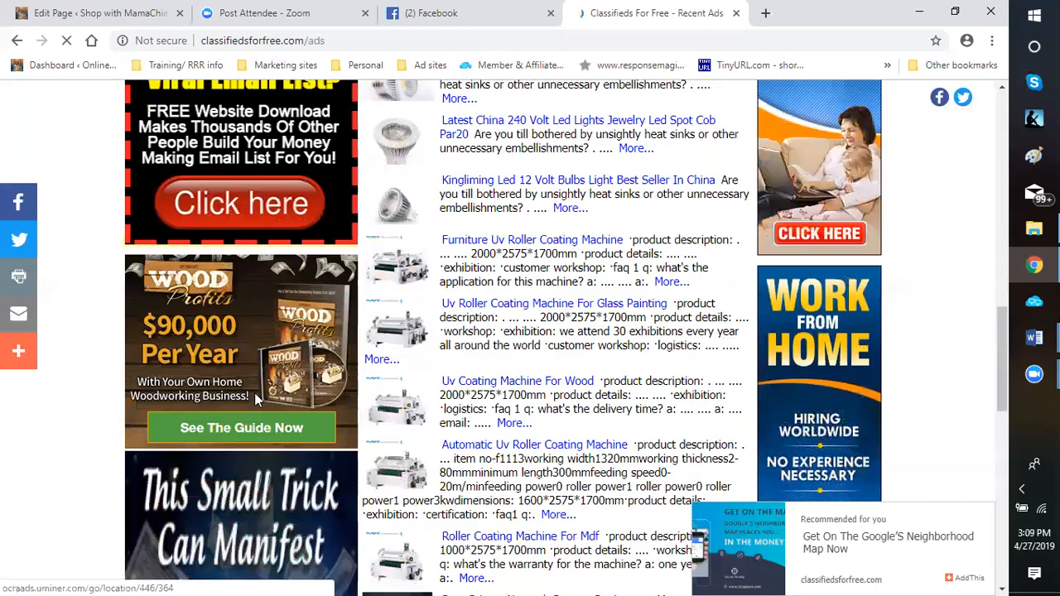
scroll(254, 392, "down", 5)
scroll(249, 381, "up", 4)
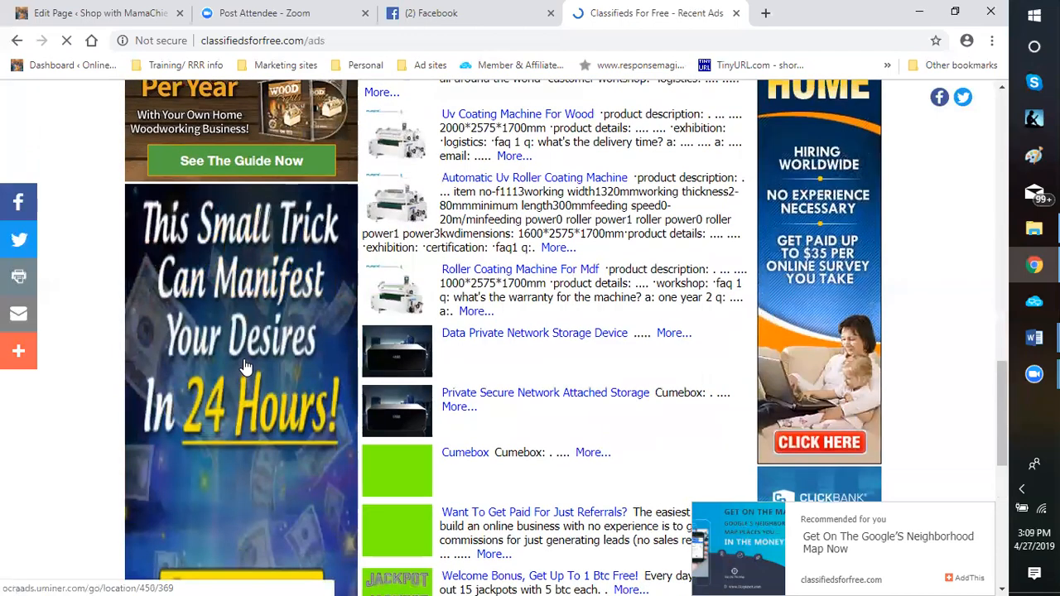
scroll(269, 298, "up", 6)
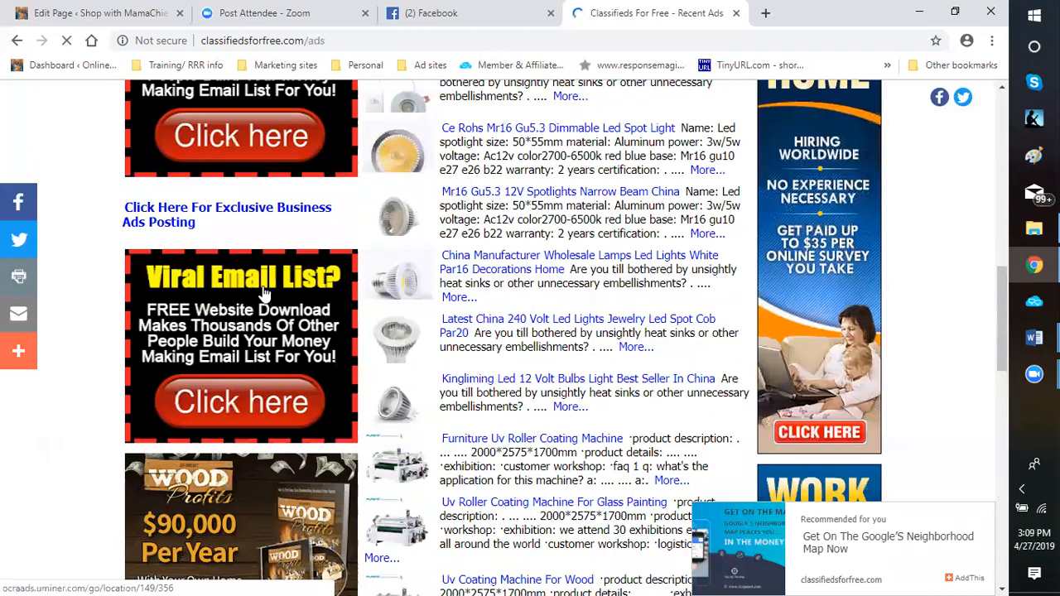
scroll(272, 314, "up", 1)
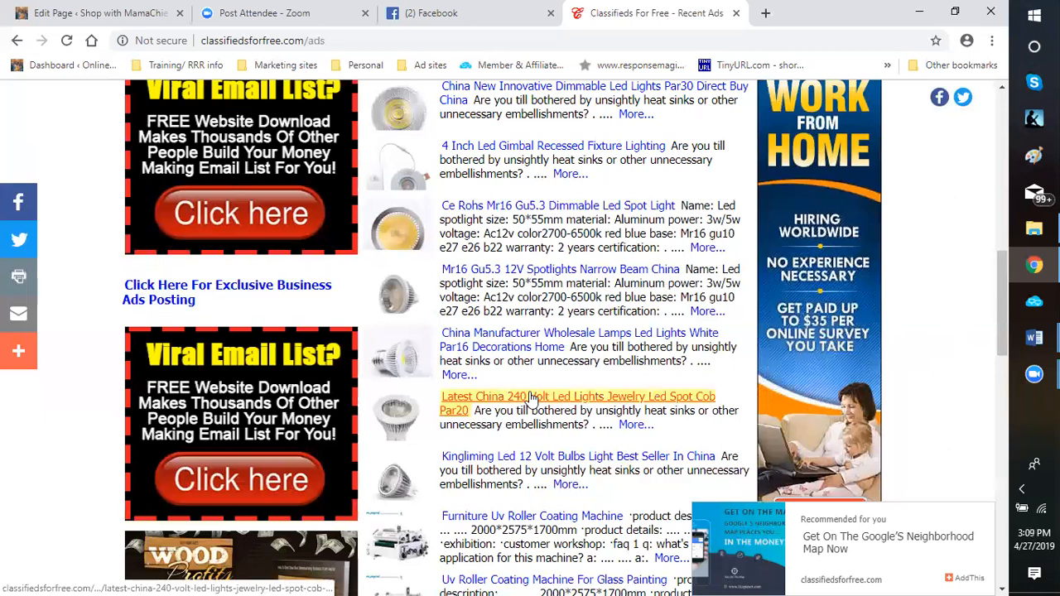
scroll(505, 352, "up", 3)
scroll(495, 347, "up", 6)
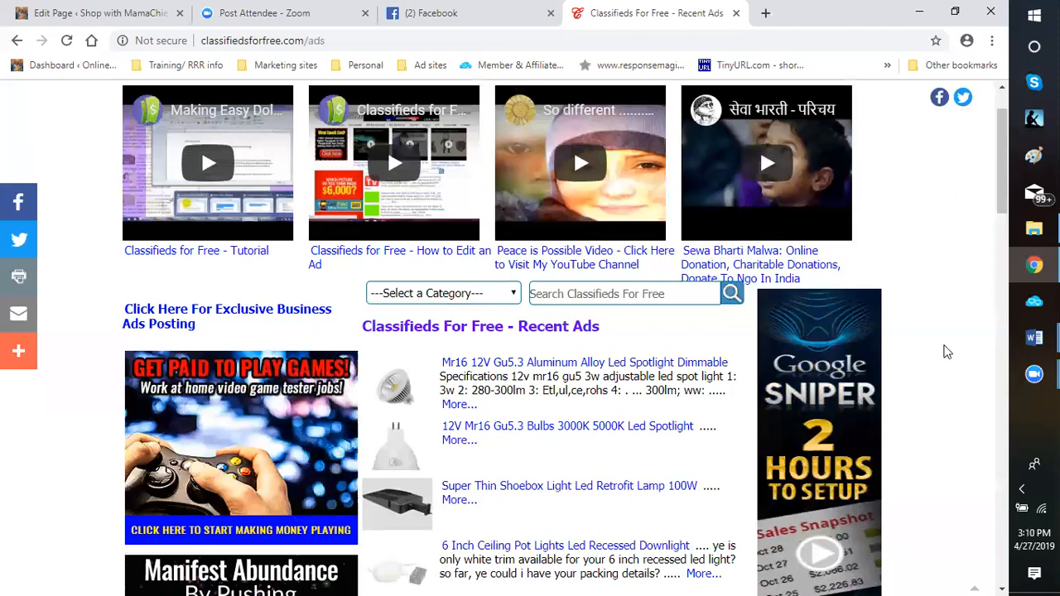
scroll(941, 356, "down", 1)
scroll(941, 356, "down", 7)
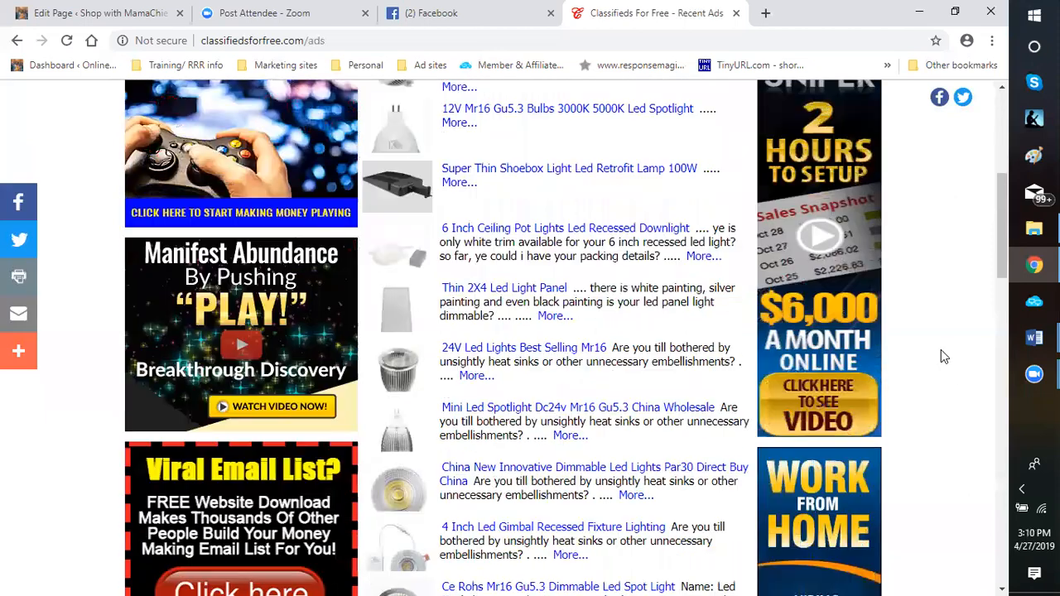
scroll(941, 349, "down", 2)
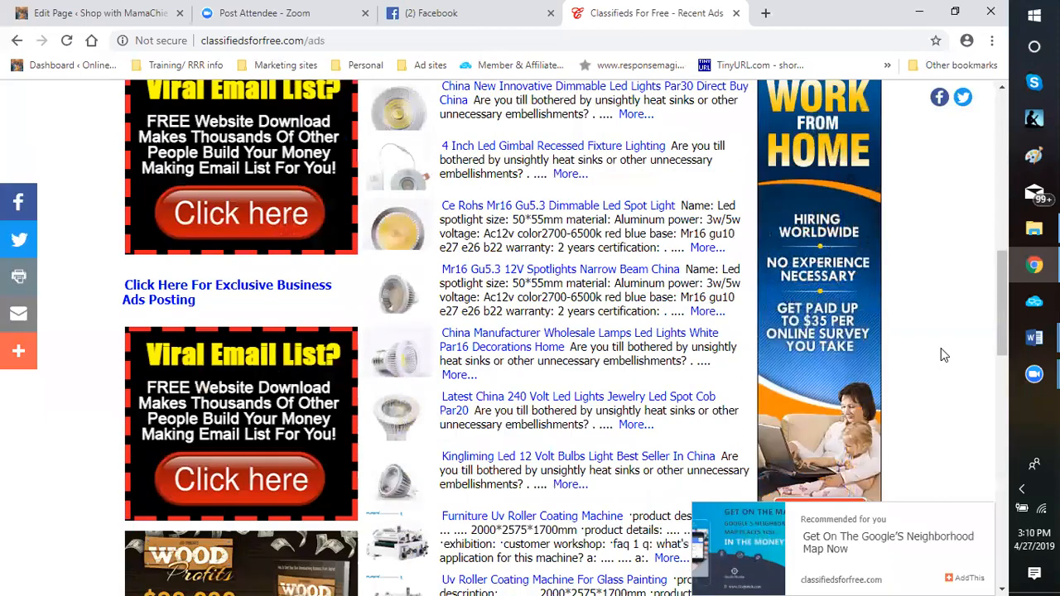
scroll(941, 348, "down", 2)
scroll(936, 361, "up", 12)
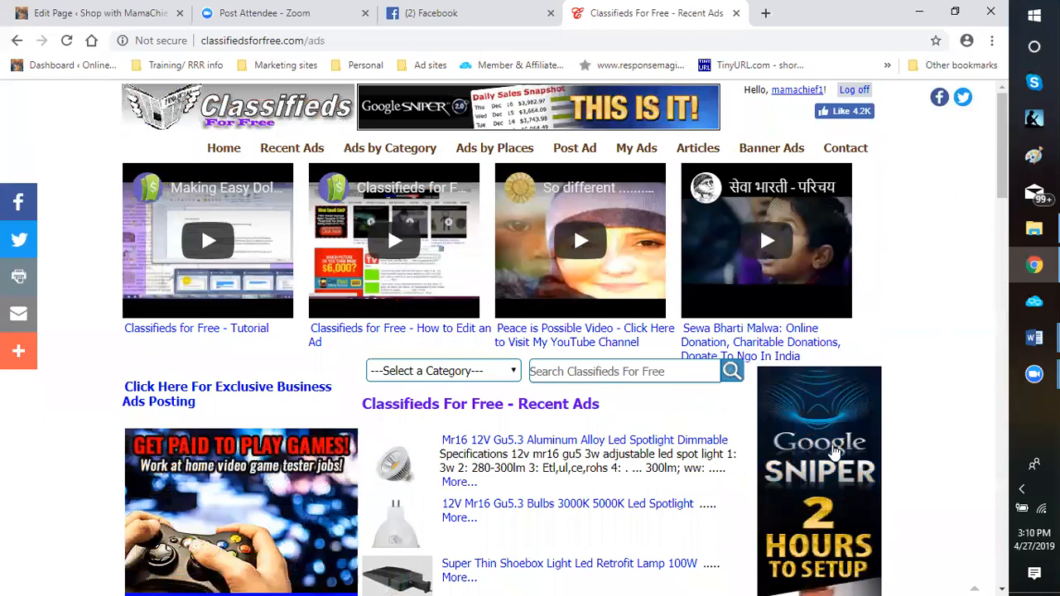
scroll(480, 314, "down", 2)
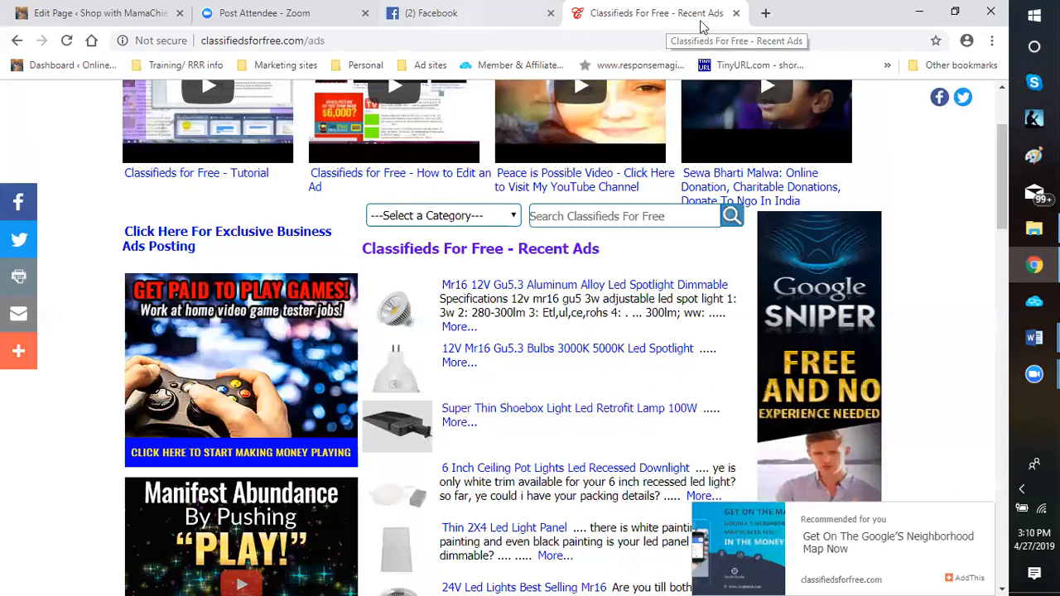
Open the blog article "Mom: The Ultimate Body Armor" in a new tab by searching for "Mom"
left_click(775, 14)
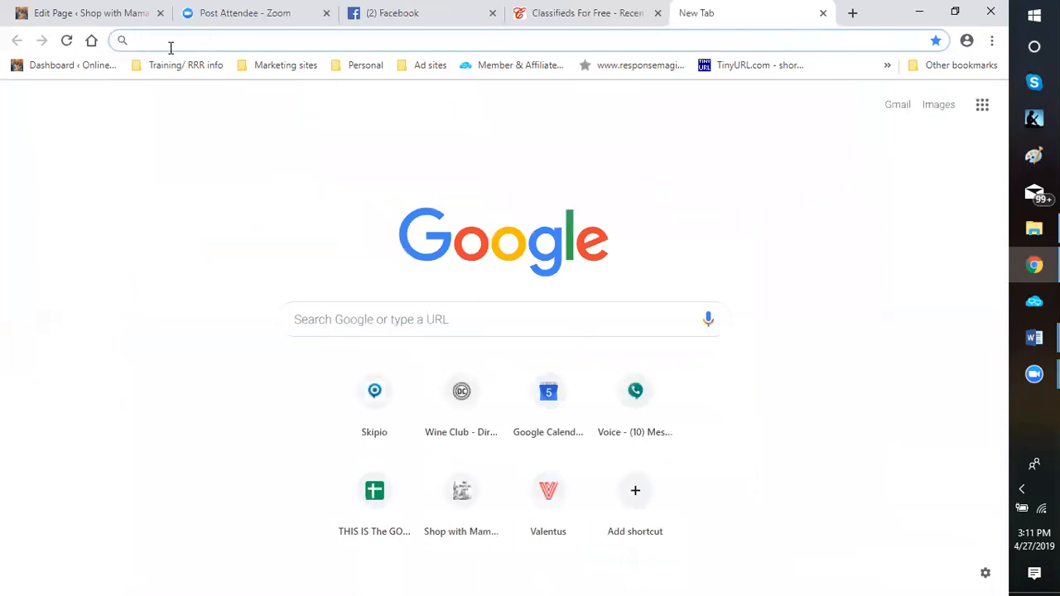
type("Mom")
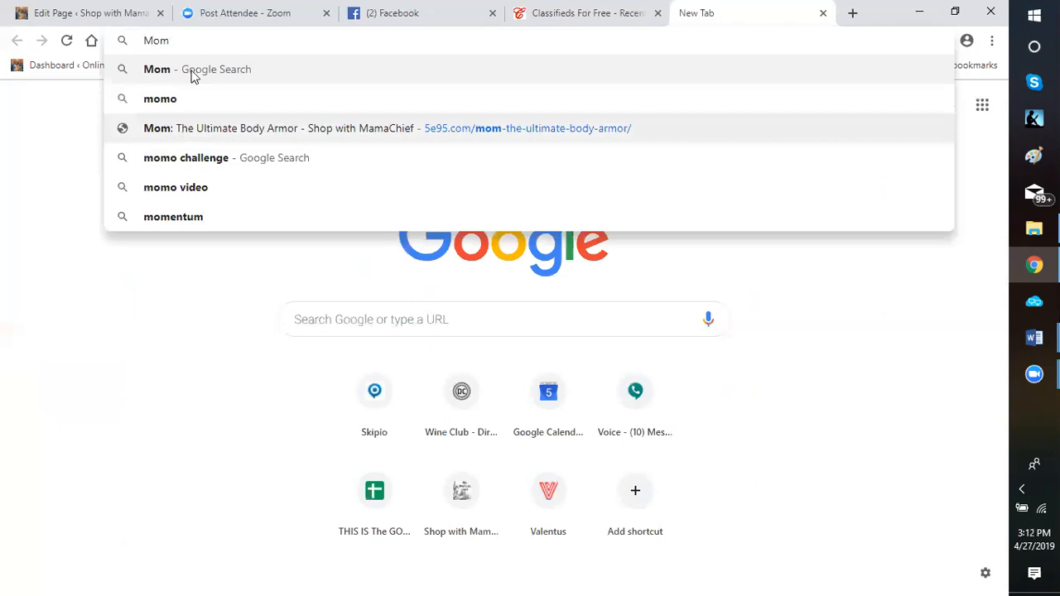
left_click(182, 130)
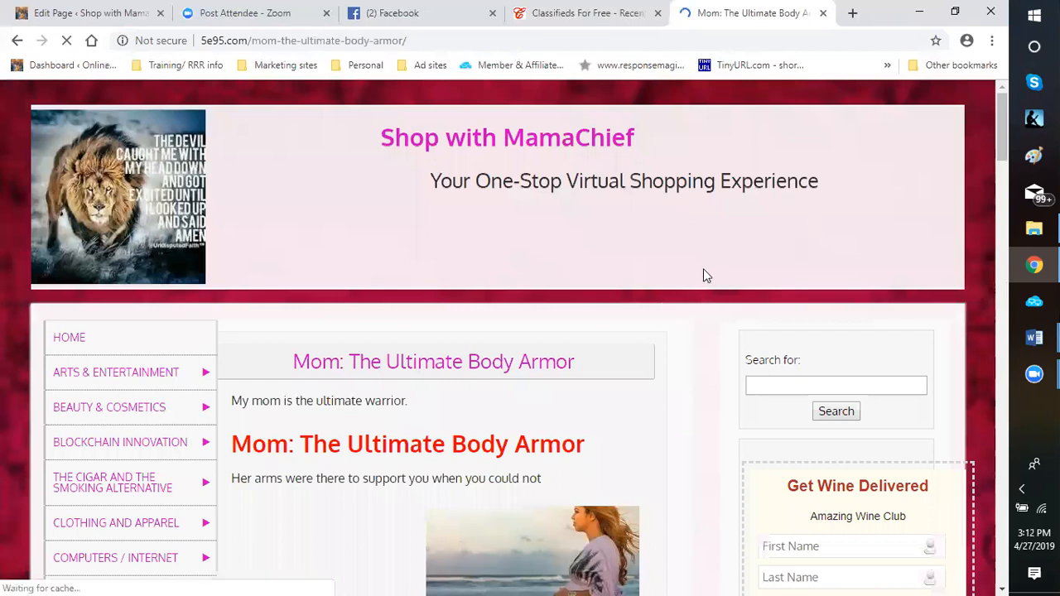
Review the article from its title down to the dream getaway picture and back, including verses, gift pictures, links and sidebar ads
scroll(703, 275, "down", 5)
scroll(703, 275, "down", 3)
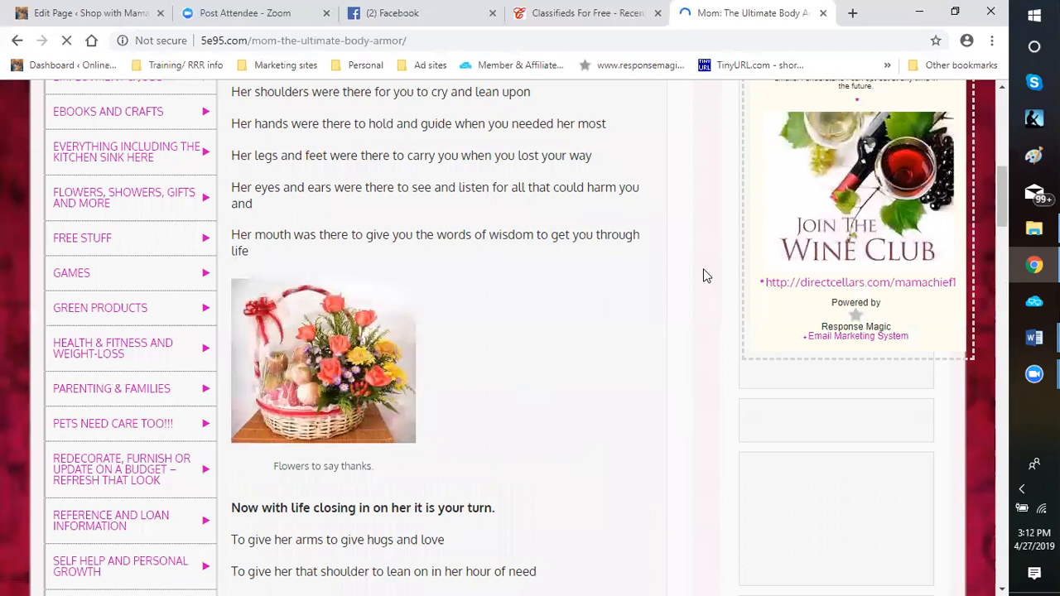
scroll(432, 476, "down", 7)
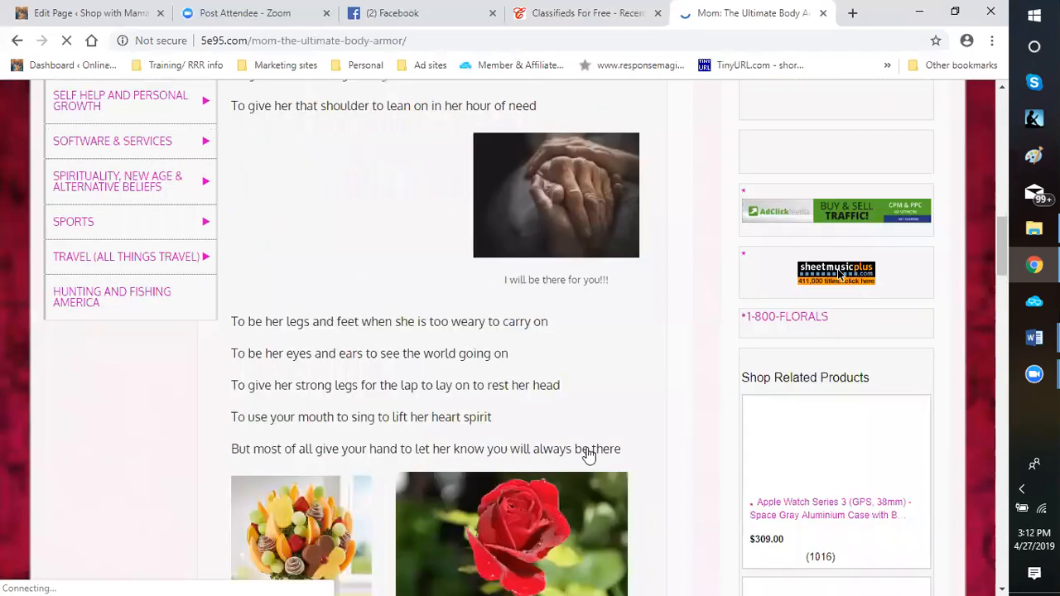
scroll(654, 400, "up", 3)
scroll(653, 401, "down", 1)
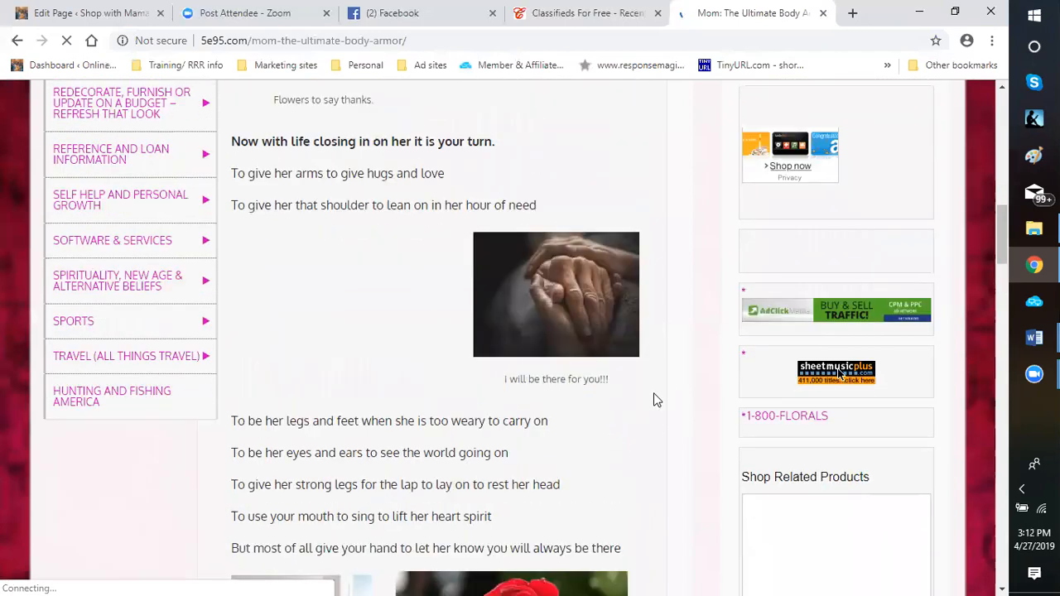
scroll(654, 395, "down", 2)
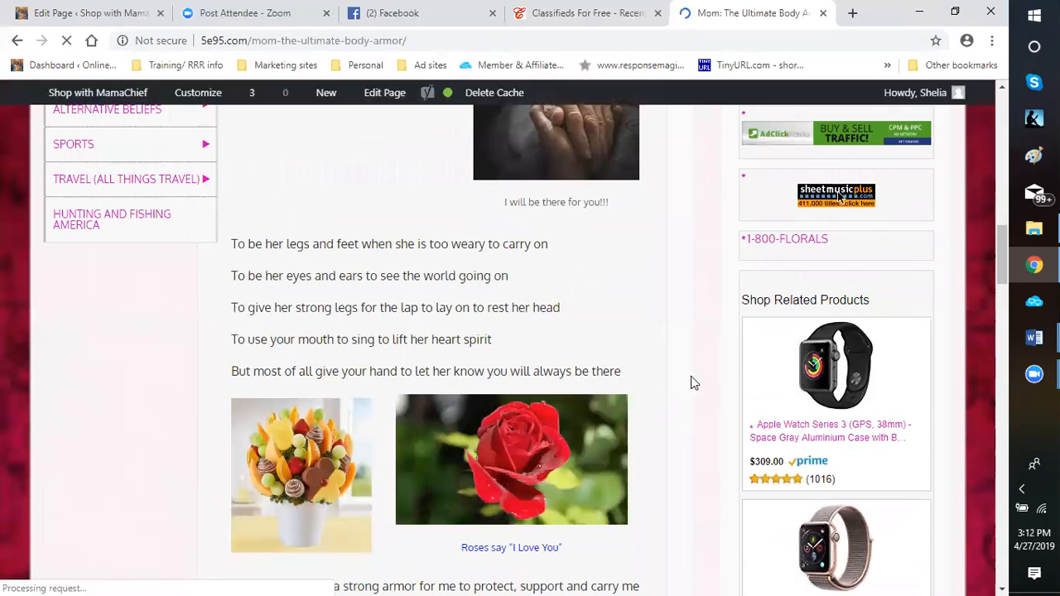
scroll(693, 382, "down", 4)
scroll(691, 376, "down", 3)
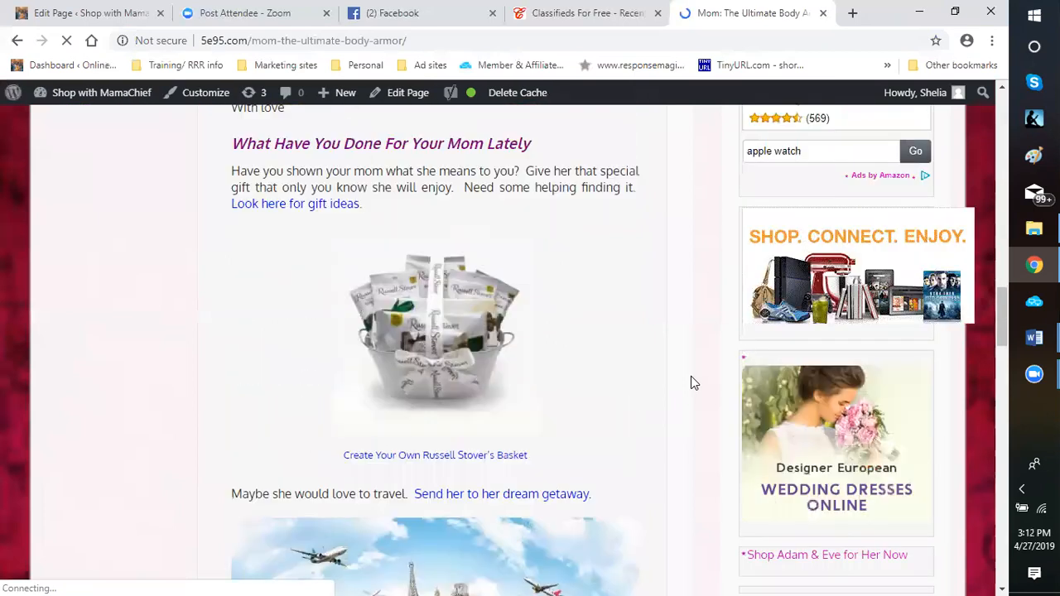
scroll(744, 381, "down", 2)
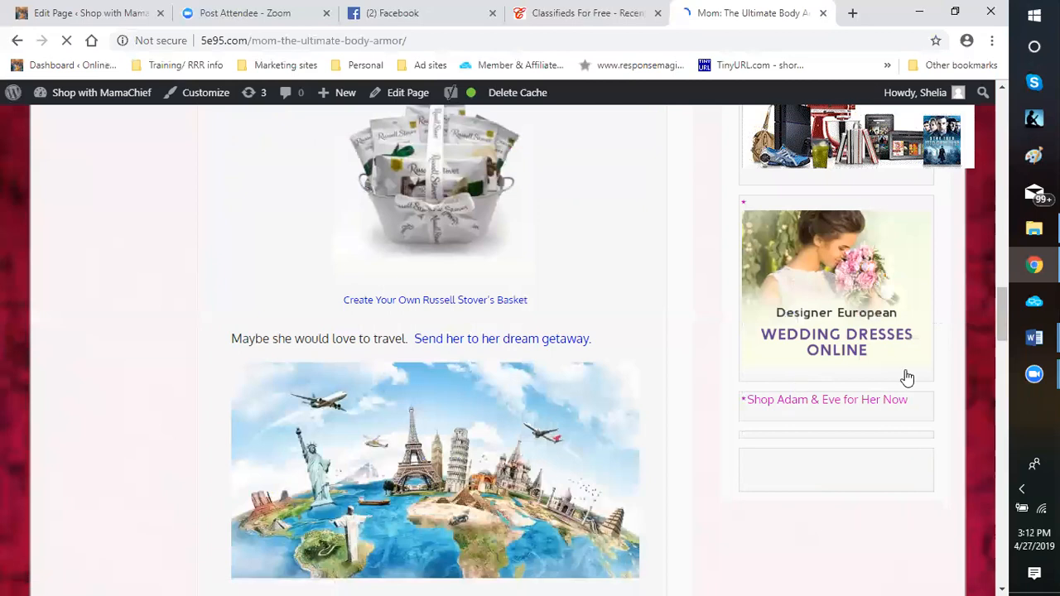
scroll(908, 378, "up", 2)
scroll(826, 379, "up", 4)
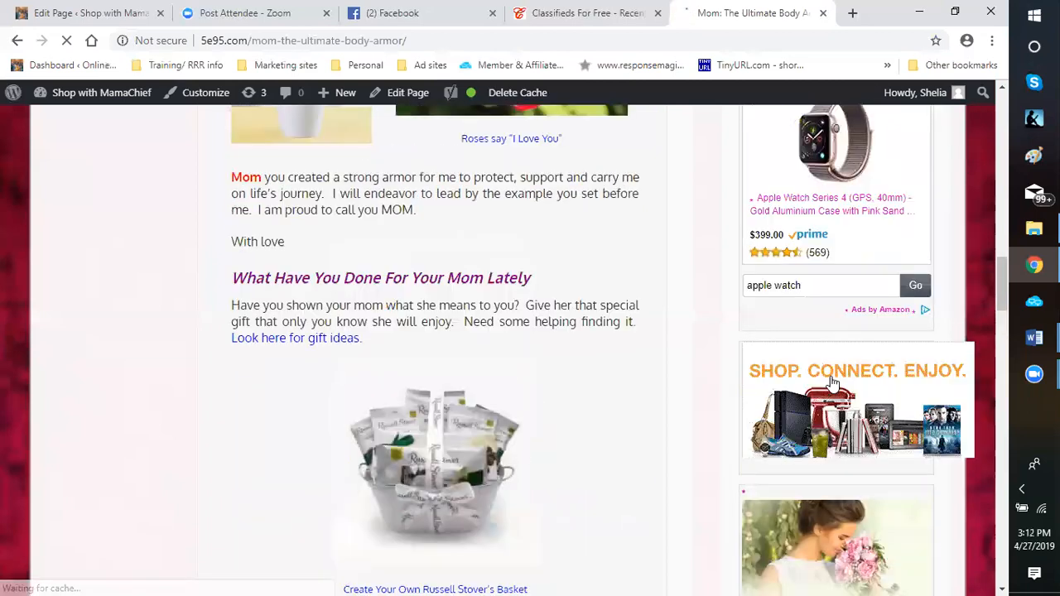
scroll(880, 377, "up", 1)
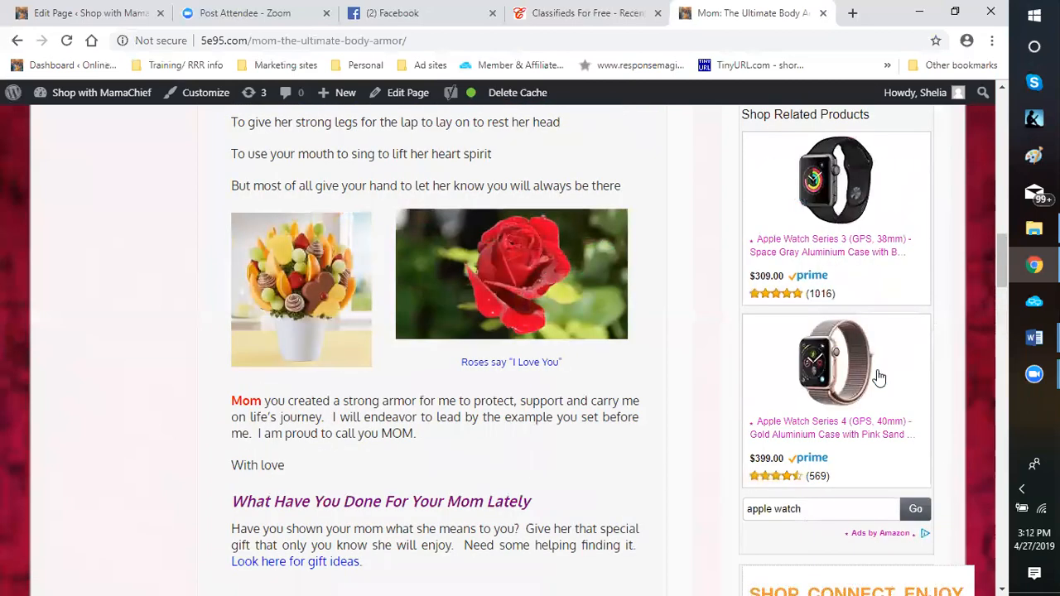
scroll(880, 378, "up", 6)
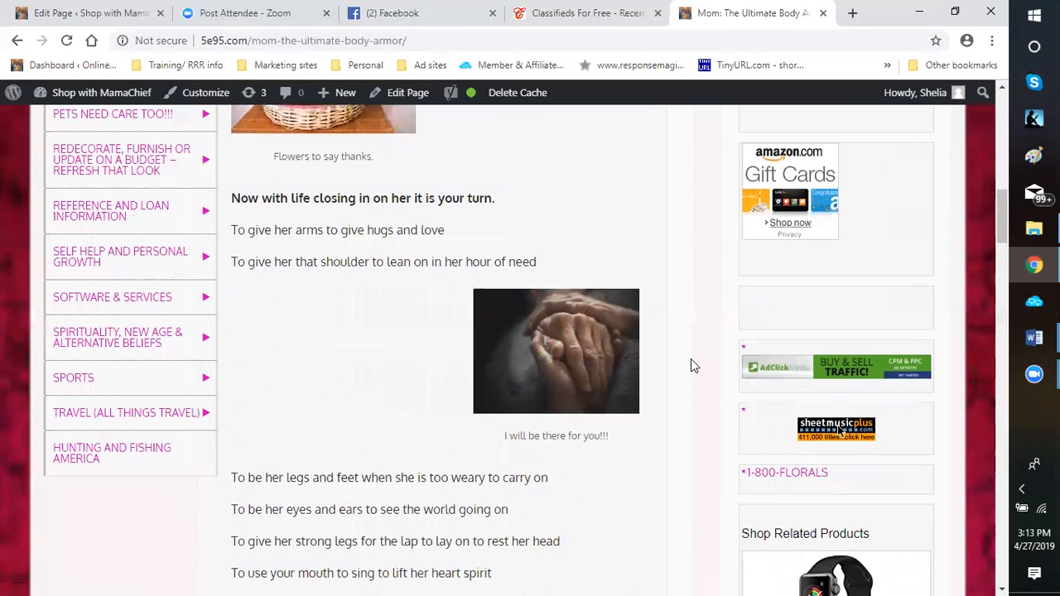
scroll(692, 365, "up", 1)
scroll(688, 365, "up", 1)
scroll(681, 366, "up", 1)
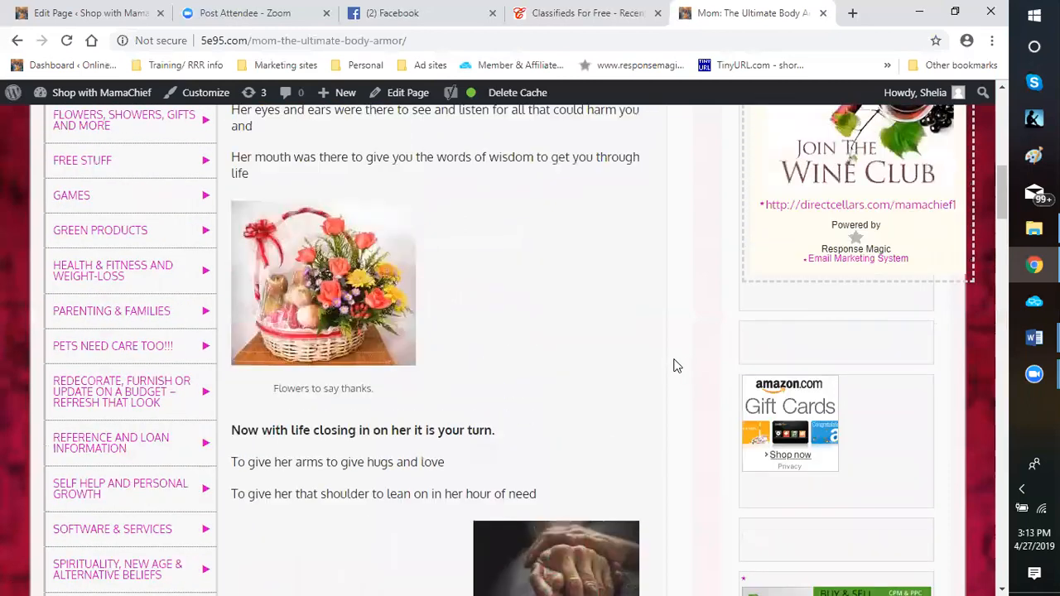
scroll(678, 363, "up", 8)
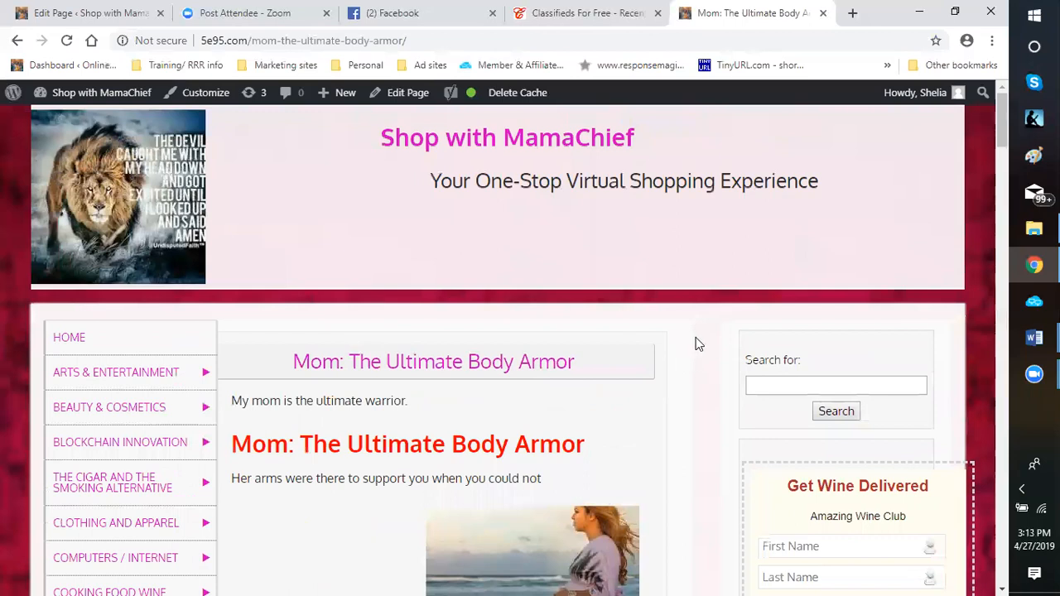
Examine the article's opening section again, from the title and first verses to the flower basket picture
scroll(696, 340, "down", 2)
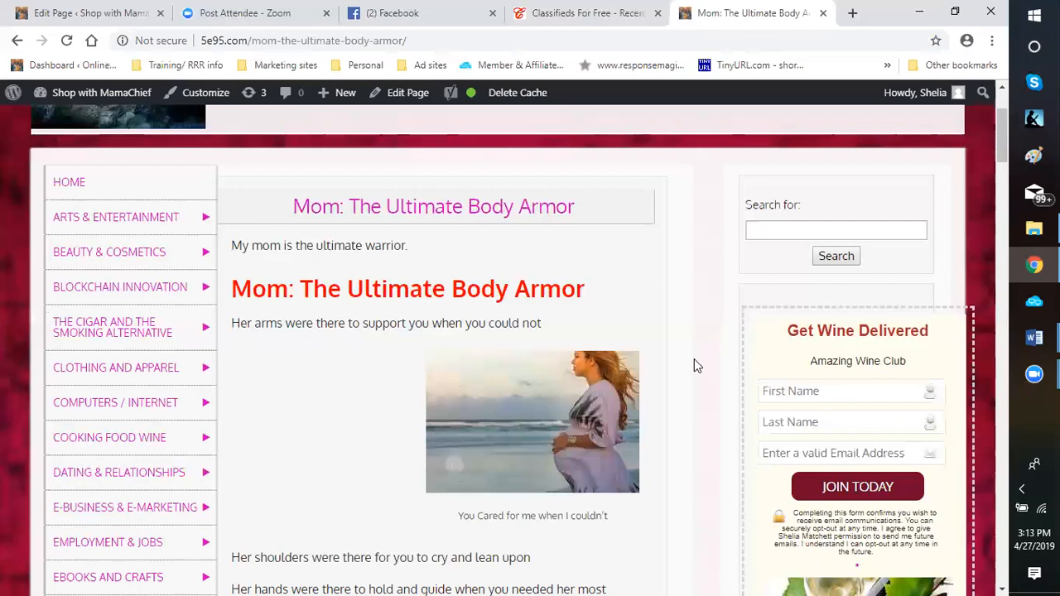
scroll(694, 365, "down", 3)
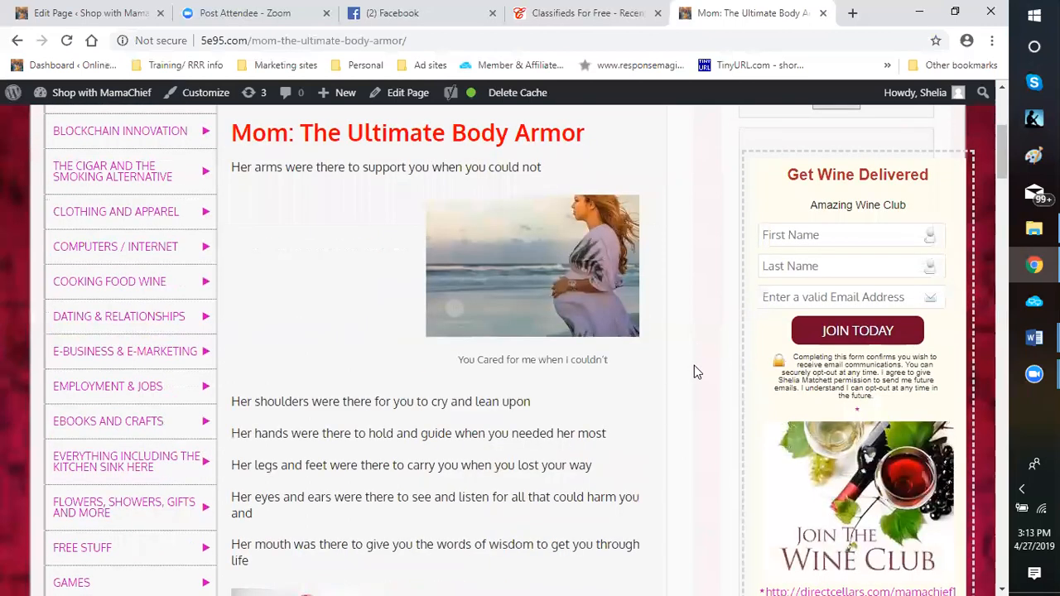
scroll(692, 367, "down", 4)
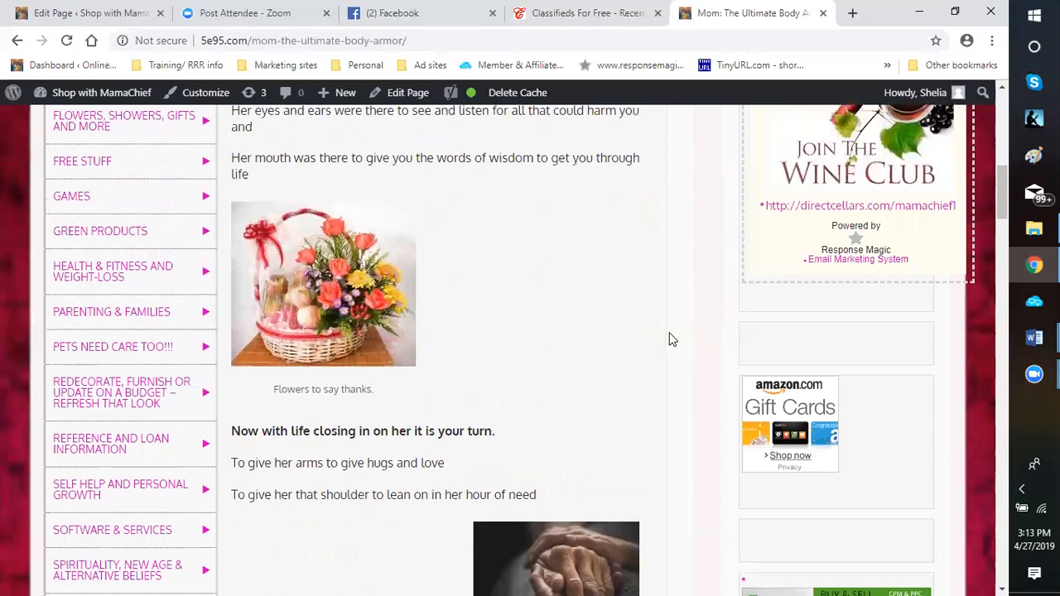
scroll(592, 300, "up", 8)
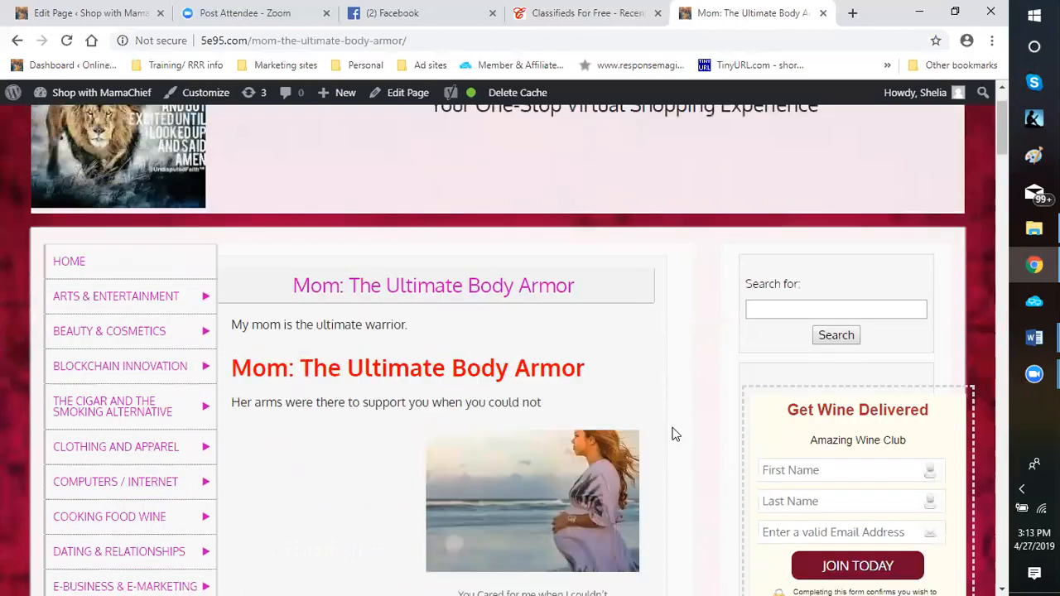
scroll(674, 439, "down", 2)
scroll(671, 448, "down", 2)
scroll(669, 447, "down", 3)
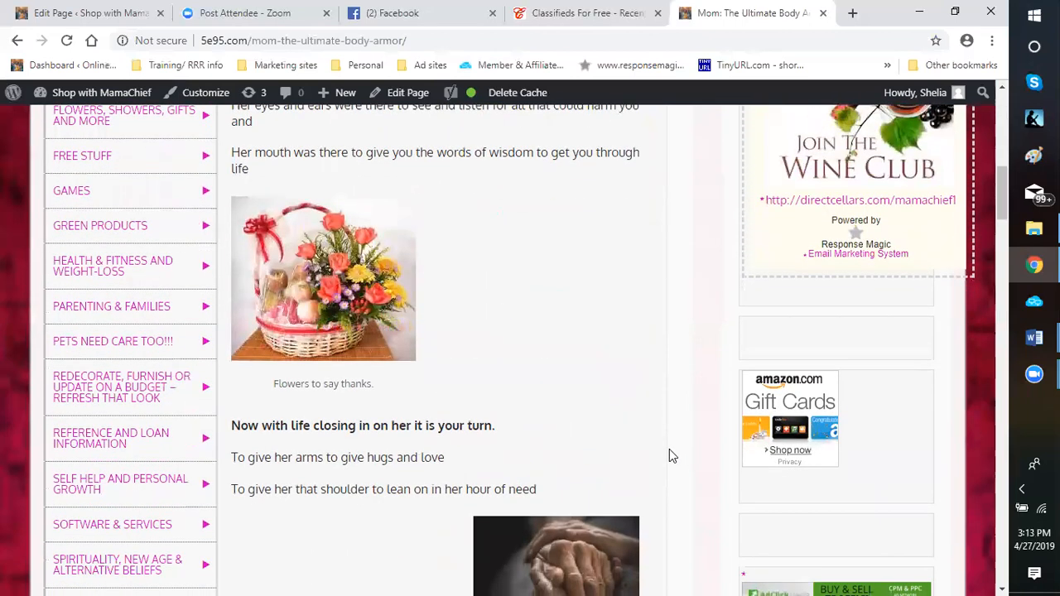
Review the rest of the article from the flower basket picture through the gift, travel, quilting and fashion sections to the footer ads
scroll(670, 449, "down", 2)
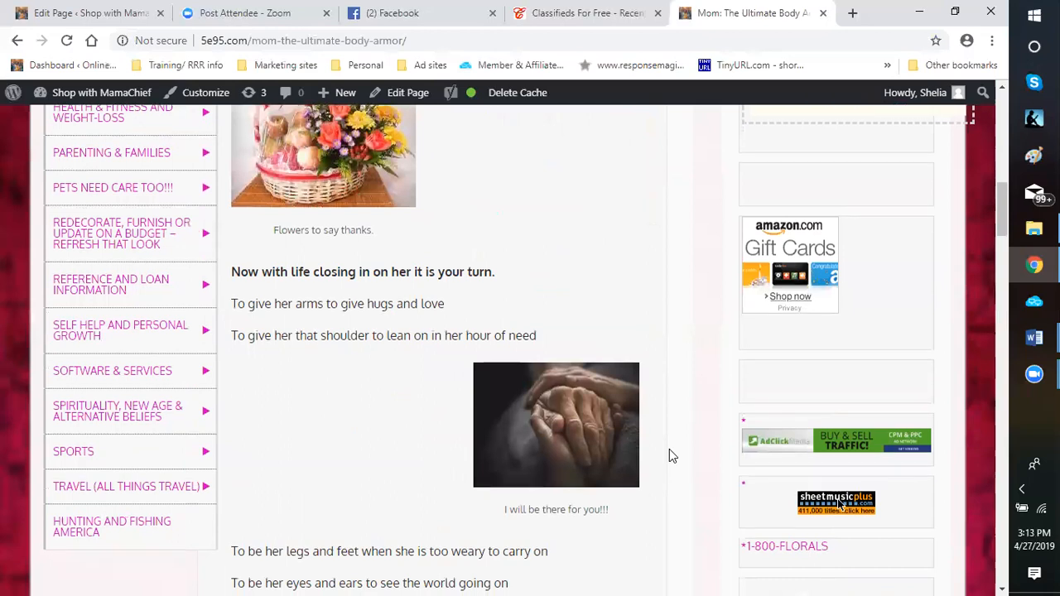
scroll(669, 449, "down", 4)
scroll(669, 449, "down", 3)
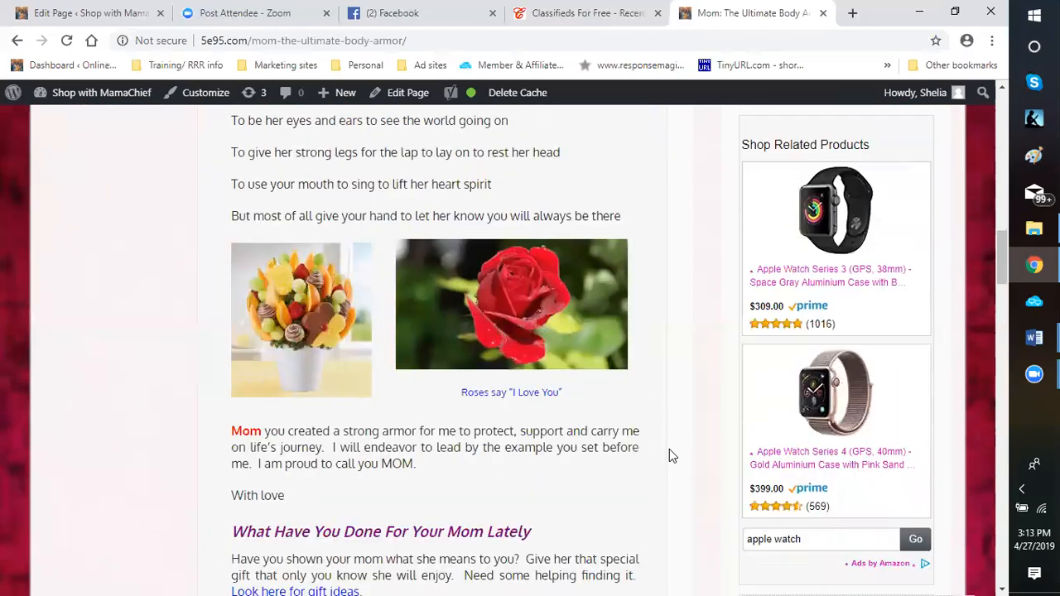
scroll(669, 455, "down", 5)
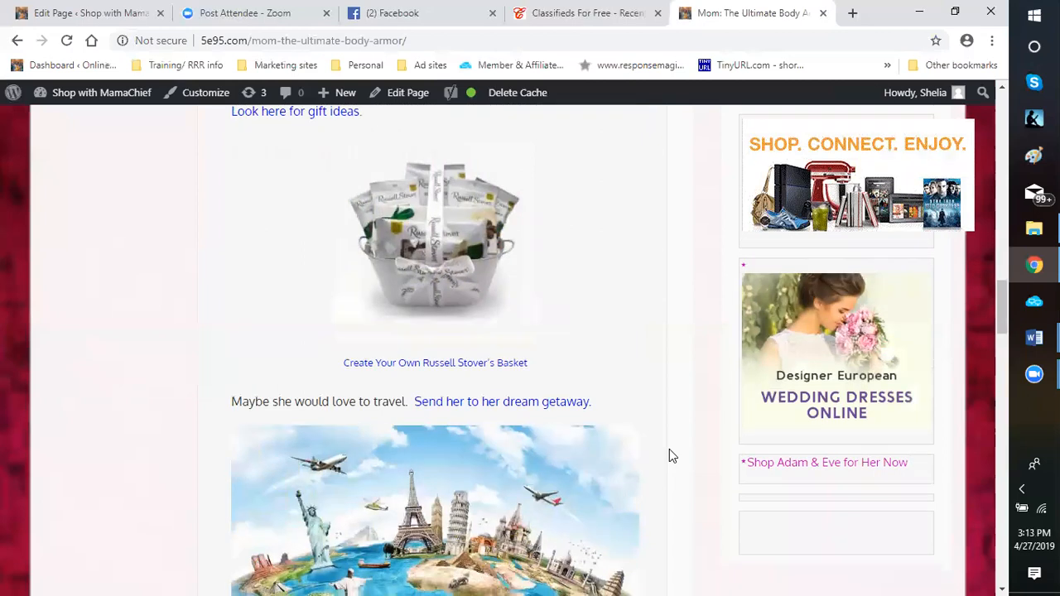
scroll(669, 456, "down", 4)
scroll(669, 455, "down", 1)
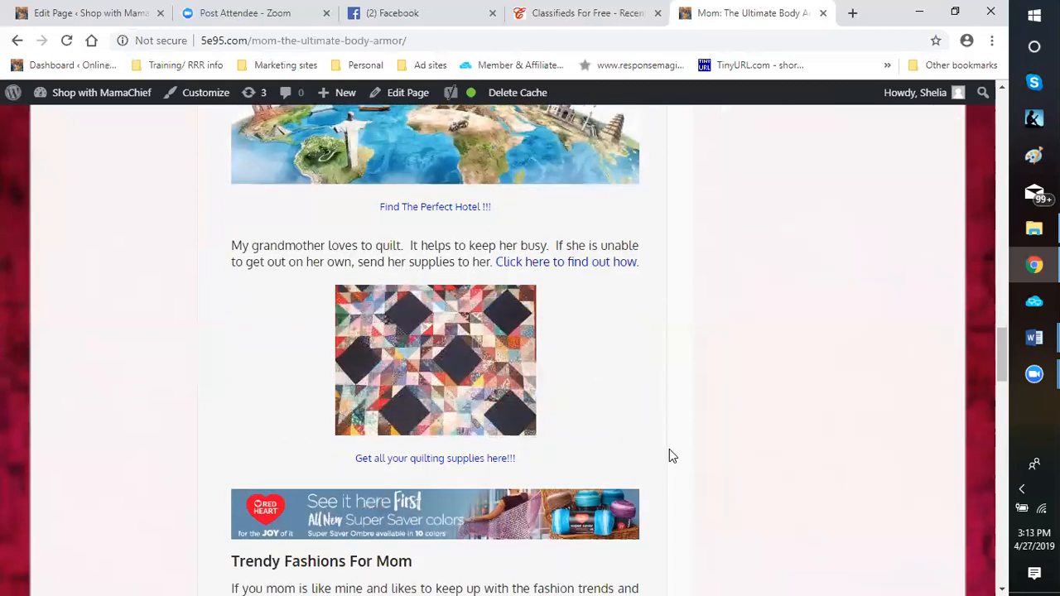
scroll(669, 455, "down", 2)
scroll(671, 454, "down", 6)
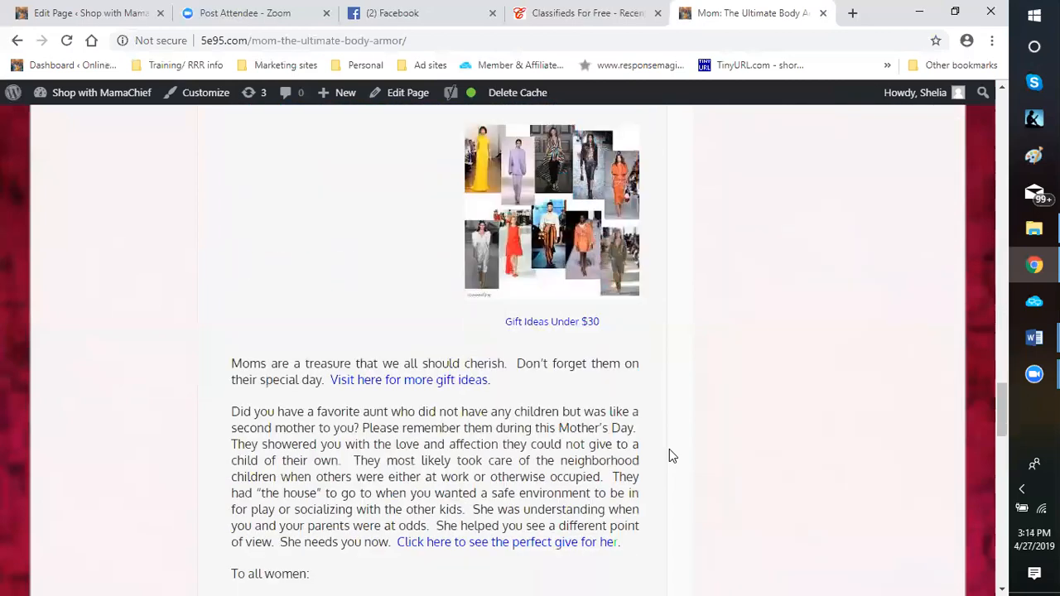
scroll(671, 454, "down", 4)
scroll(671, 455, "down", 1)
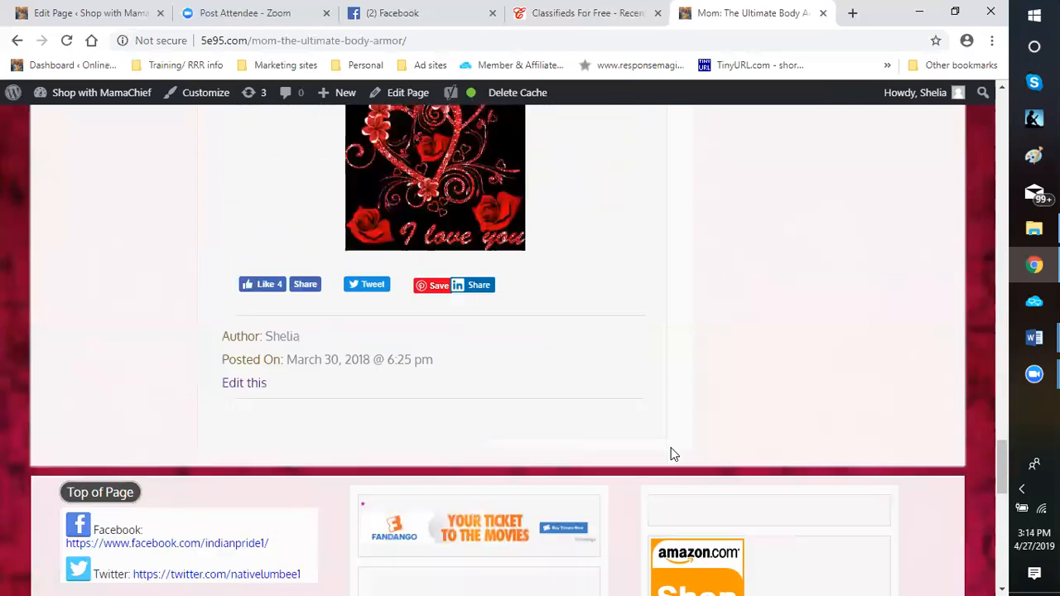
scroll(671, 455, "down", 5)
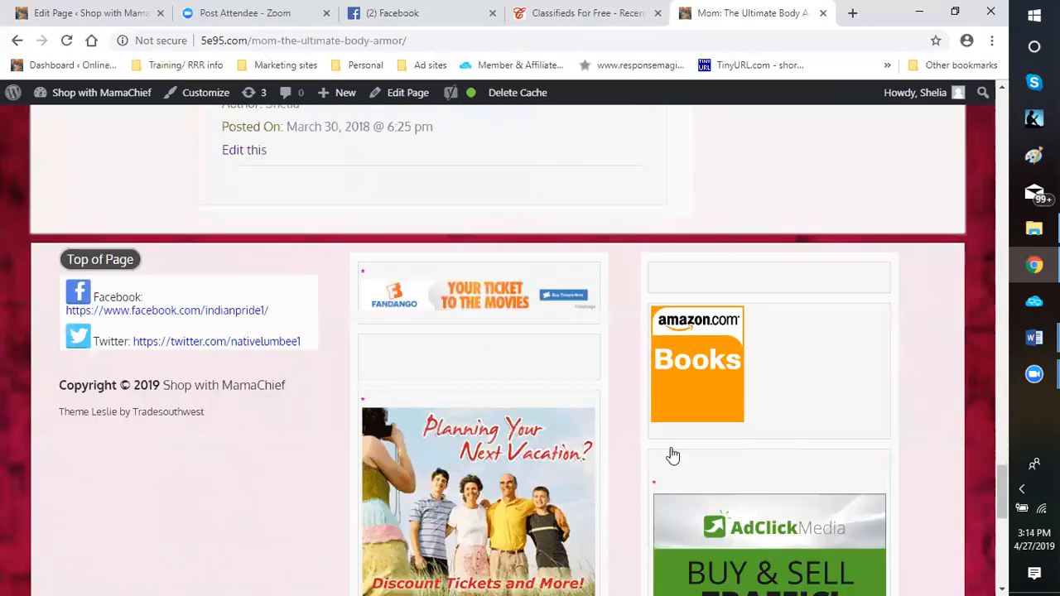
scroll(609, 474, "down", 4)
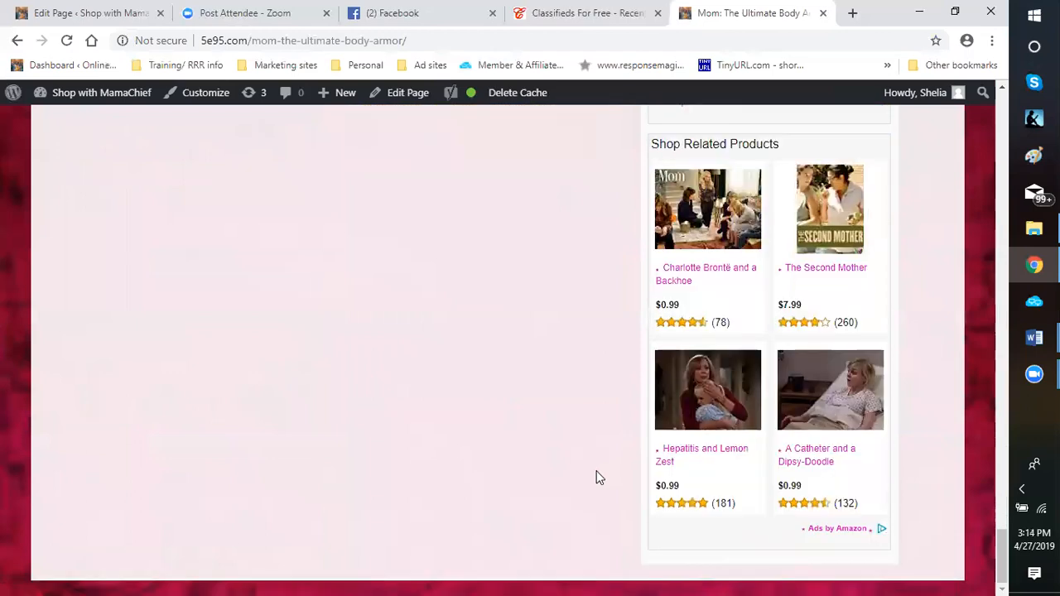
Return to the beginning of the article and open the blog's home page from its category list
scroll(601, 466, "up", 3)
scroll(601, 465, "up", 10)
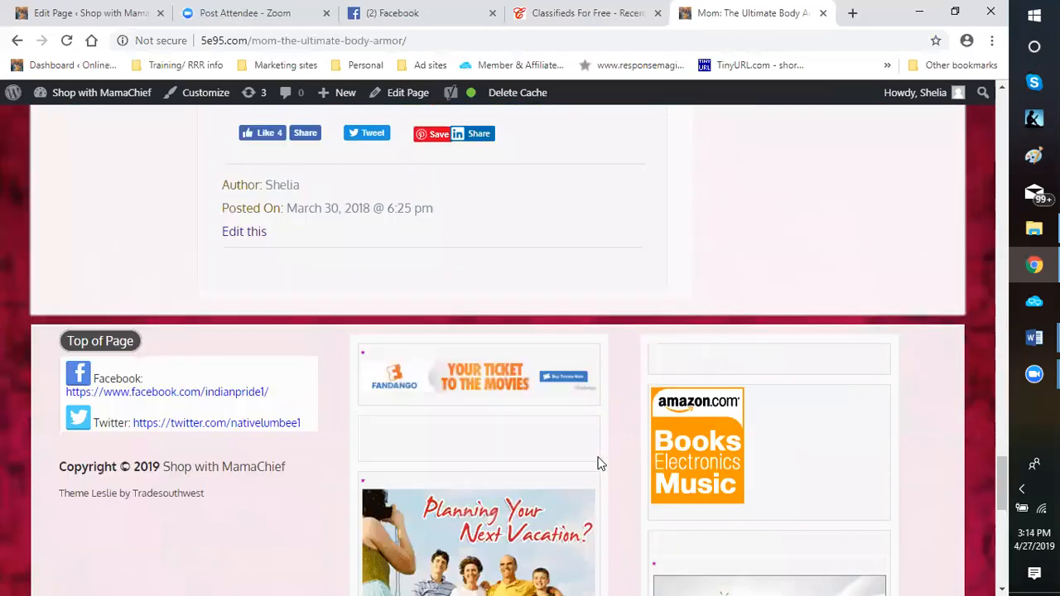
scroll(600, 465, "up", 5)
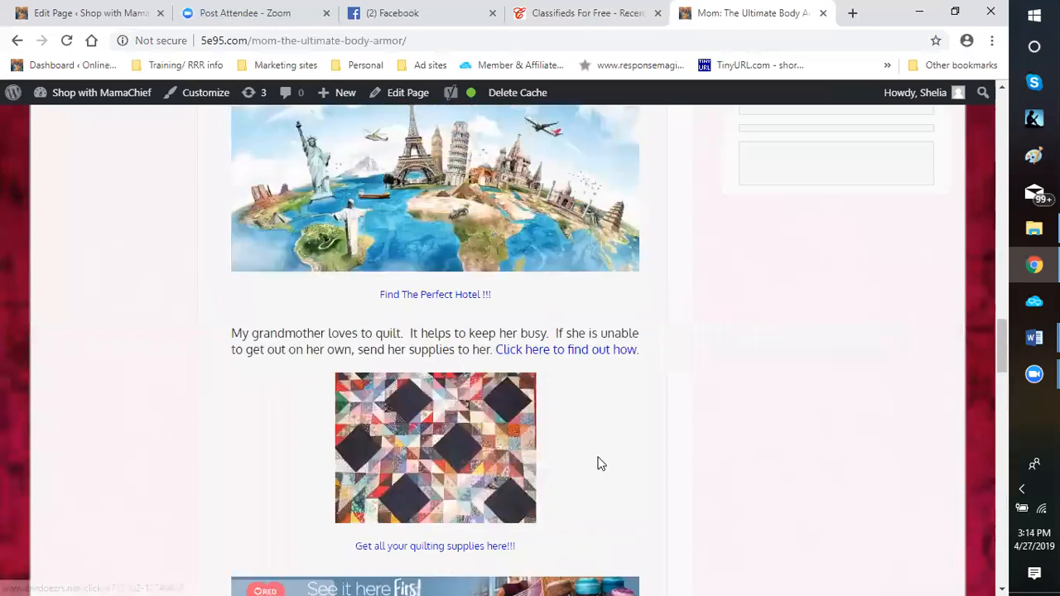
scroll(598, 467, "up", 10)
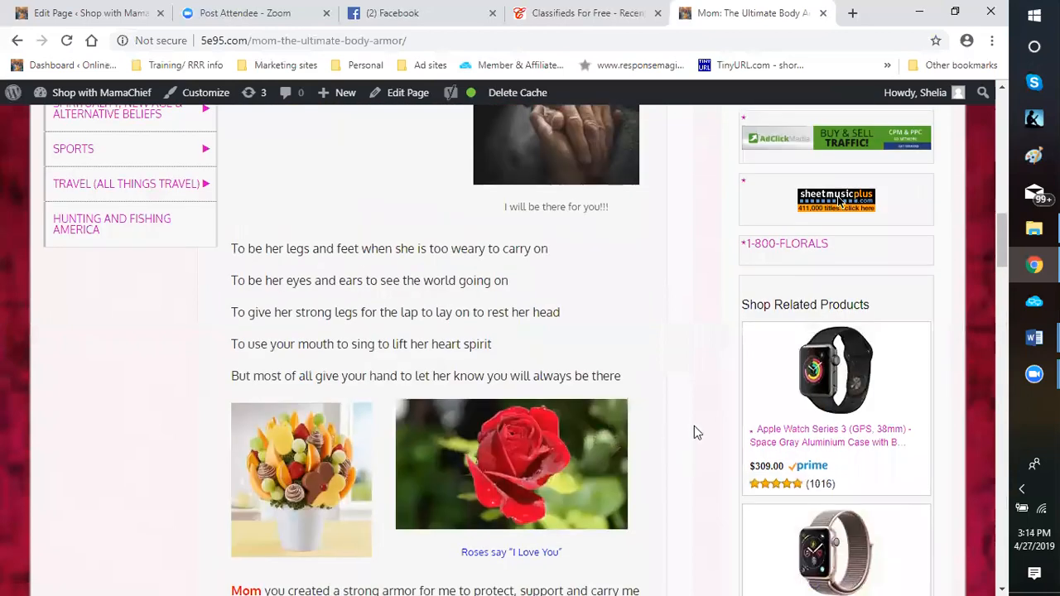
scroll(695, 433, "up", 7)
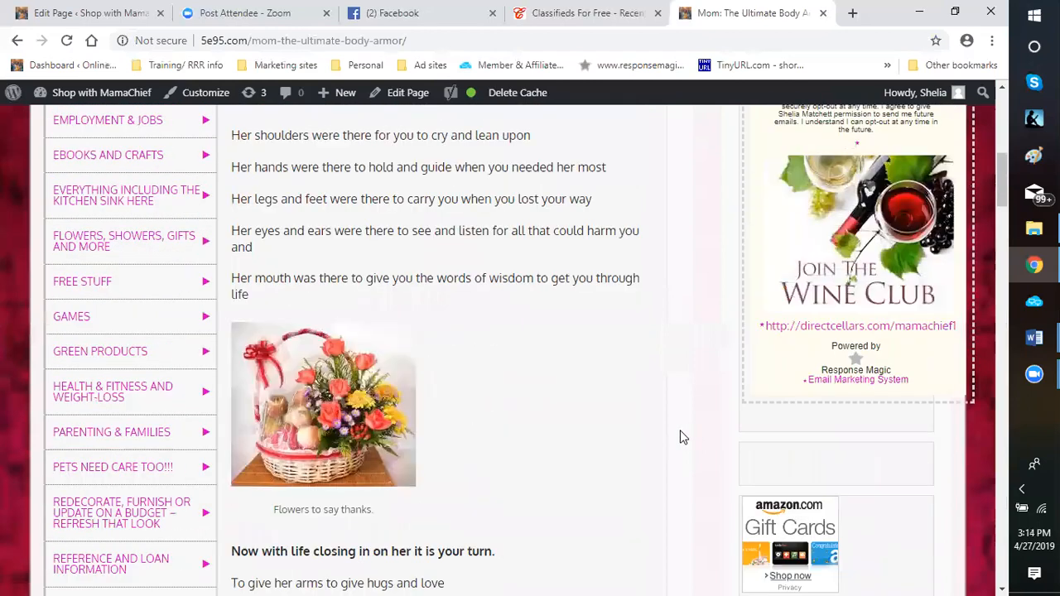
scroll(681, 437, "up", 8)
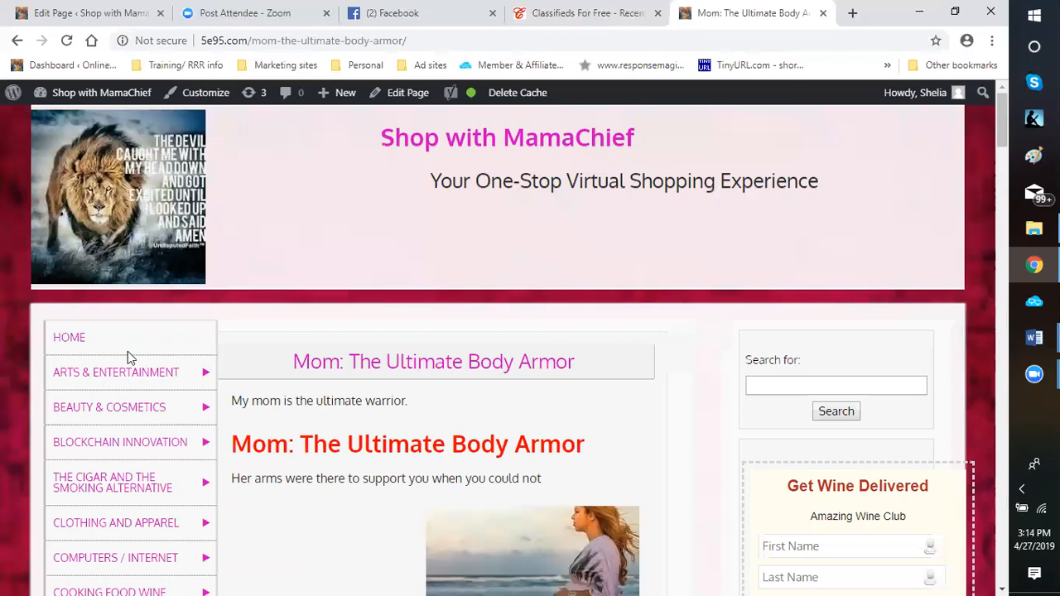
mouse_move(120, 365)
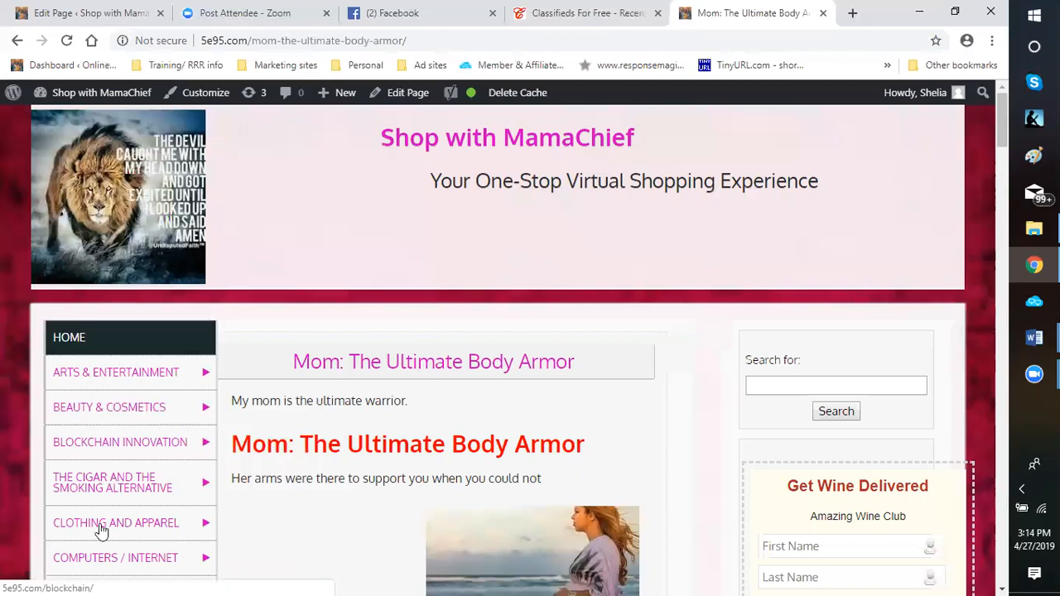
scroll(111, 268, "down", 3)
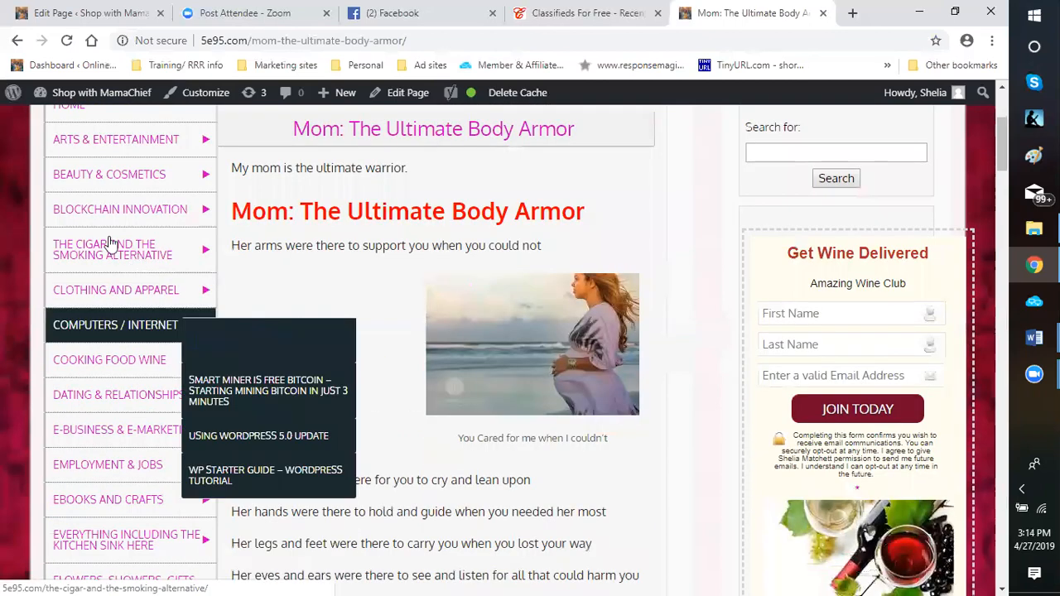
scroll(99, 201, "up", 3)
left_click(75, 346)
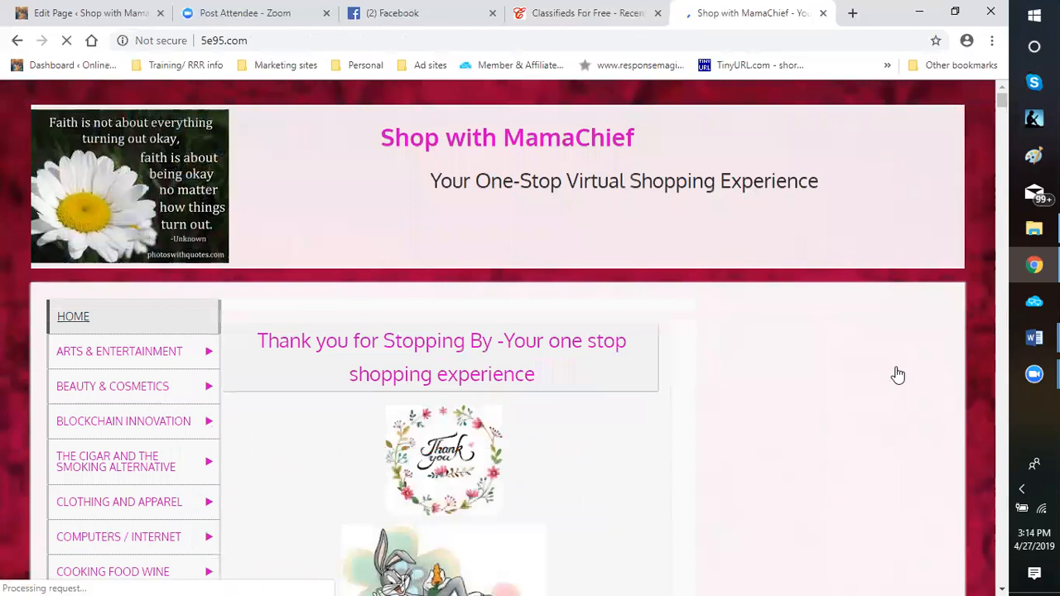
Look over the blog's home page, including the thank-you message, category list and the weight loss coffee sign-up form
scroll(848, 432, "down", 1)
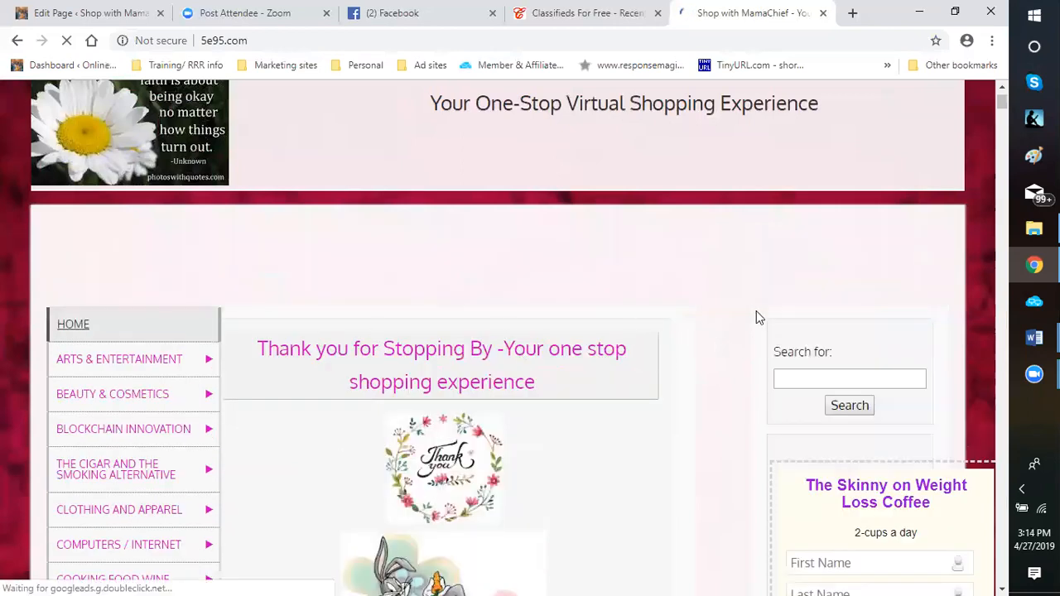
scroll(756, 310, "down", 4)
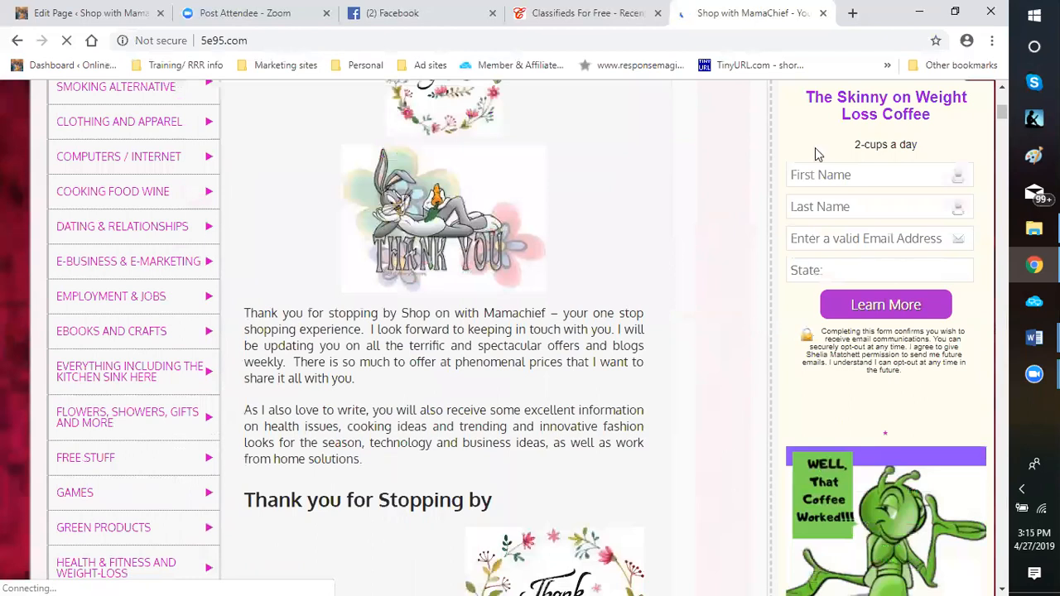
scroll(814, 154, "down", 3)
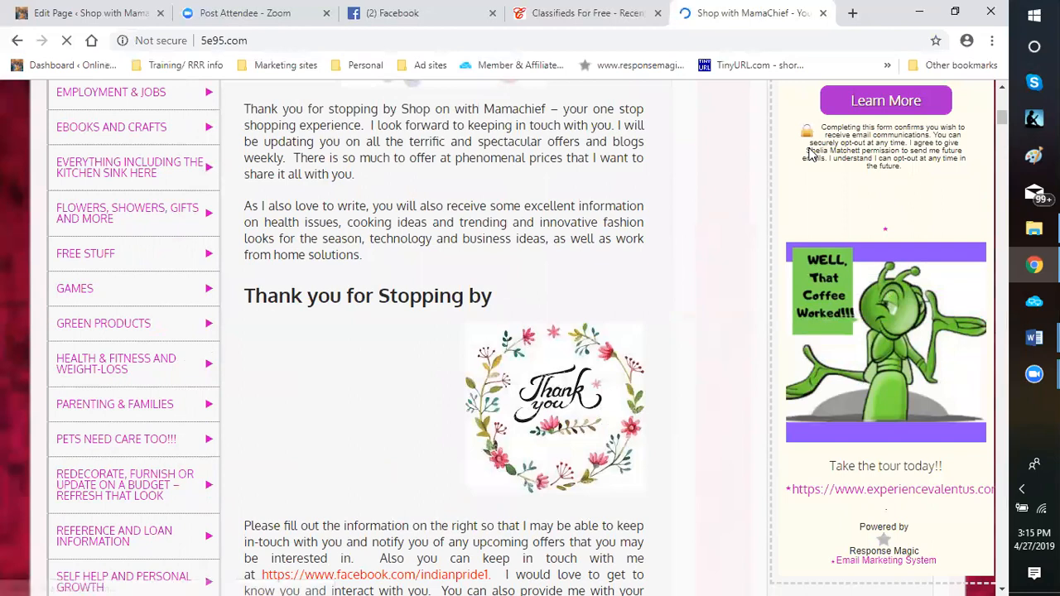
scroll(812, 155, "down", 2)
scroll(812, 155, "up", 9)
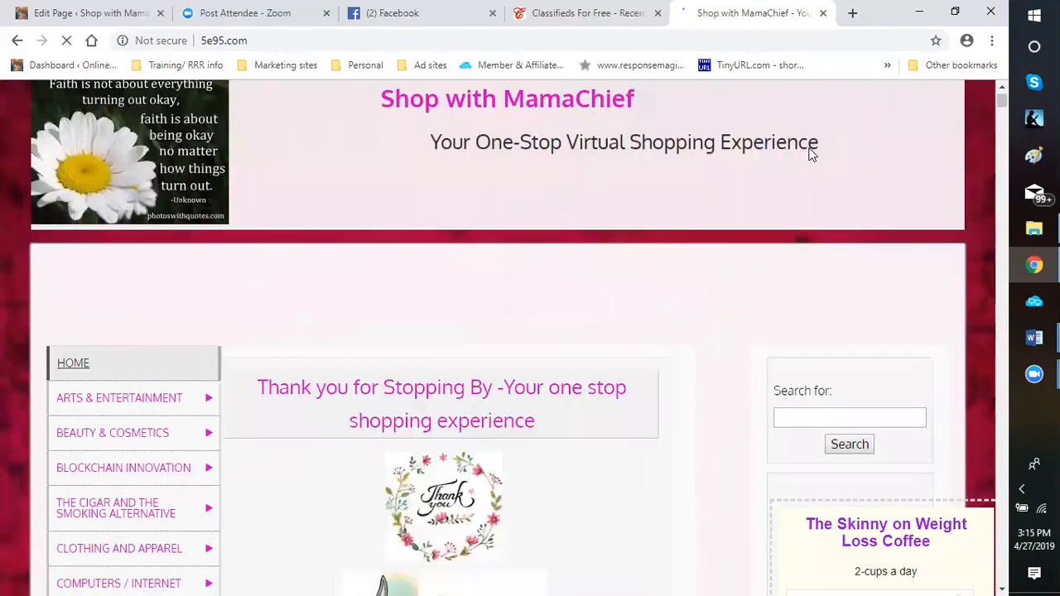
scroll(812, 155, "up", 1)
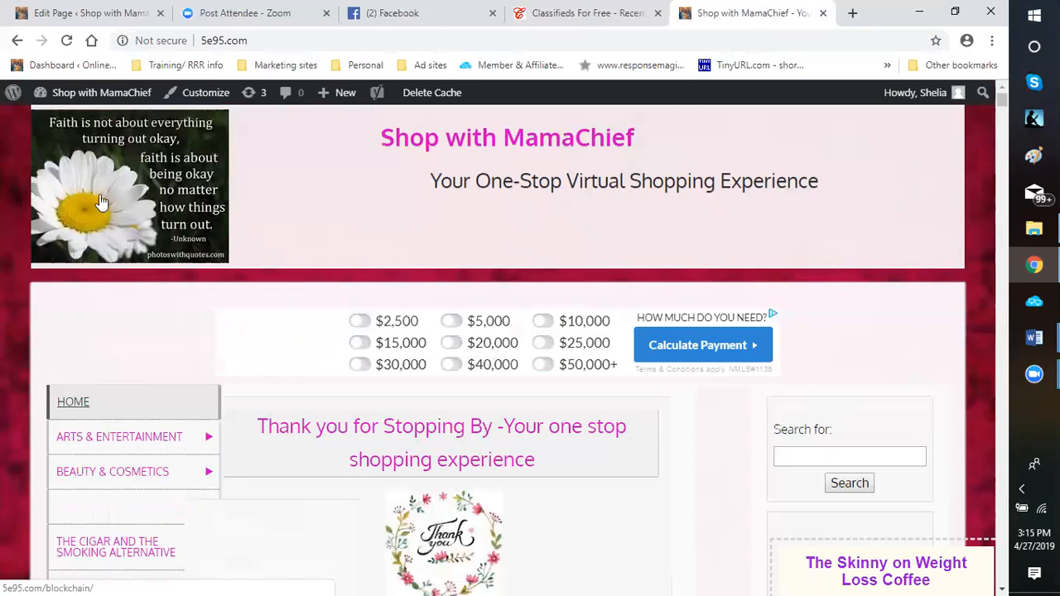
scroll(99, 201, "down", 1)
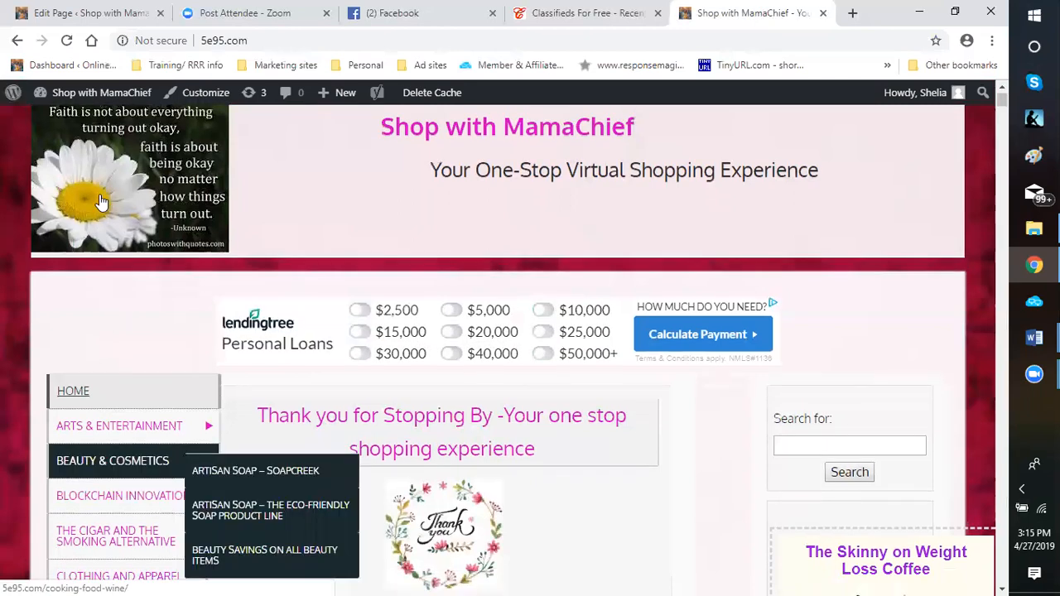
scroll(98, 201, "down", 2)
scroll(98, 201, "down", 3)
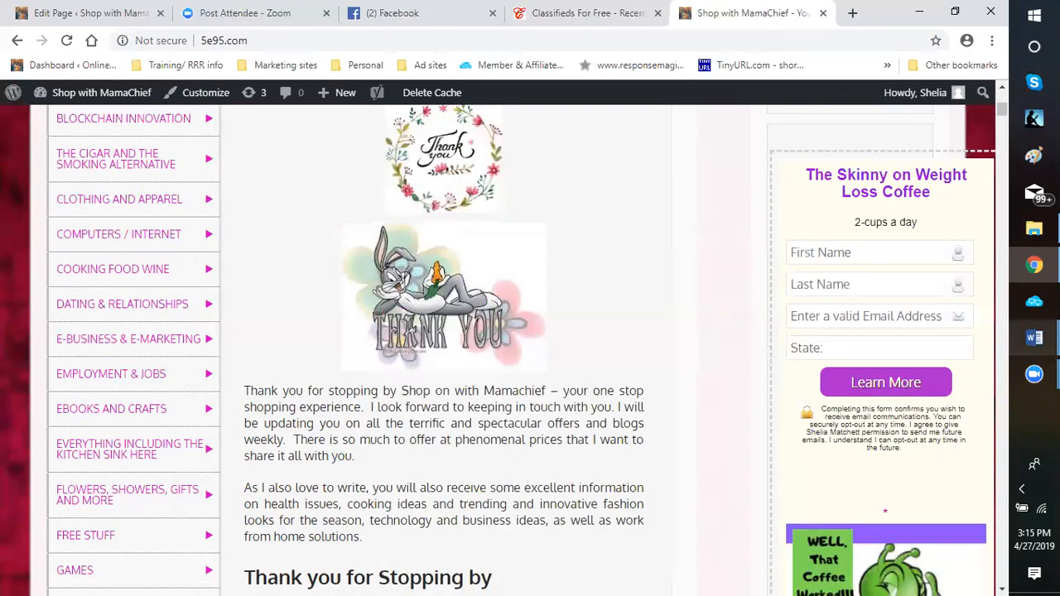
Switch to the Word document "Ad copy - various 9-15-18" and look back from the Mother's Day ad to the coffee and wine ads
left_click(1033, 337)
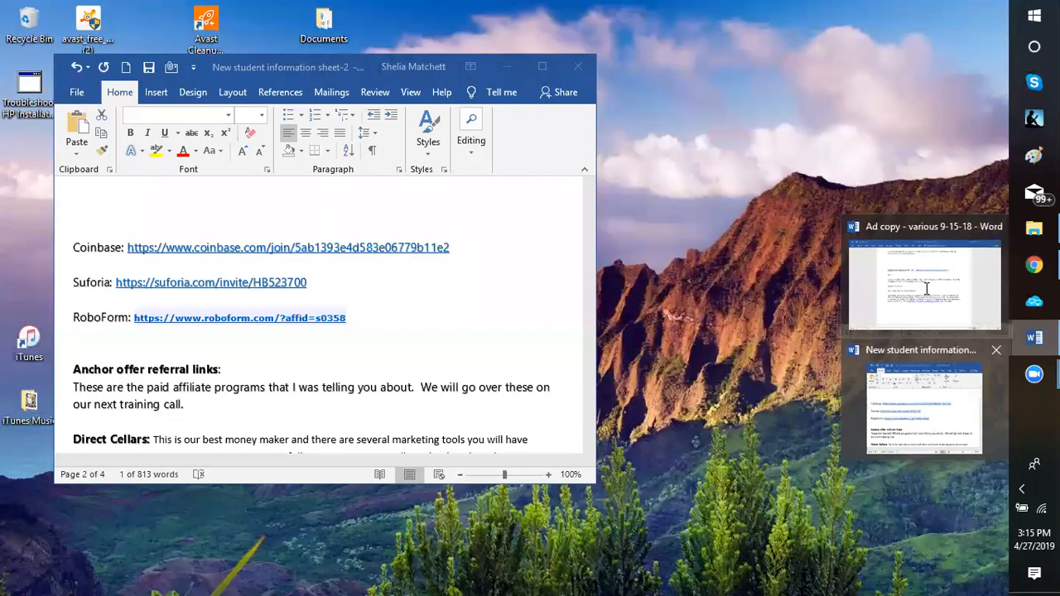
left_click(925, 289)
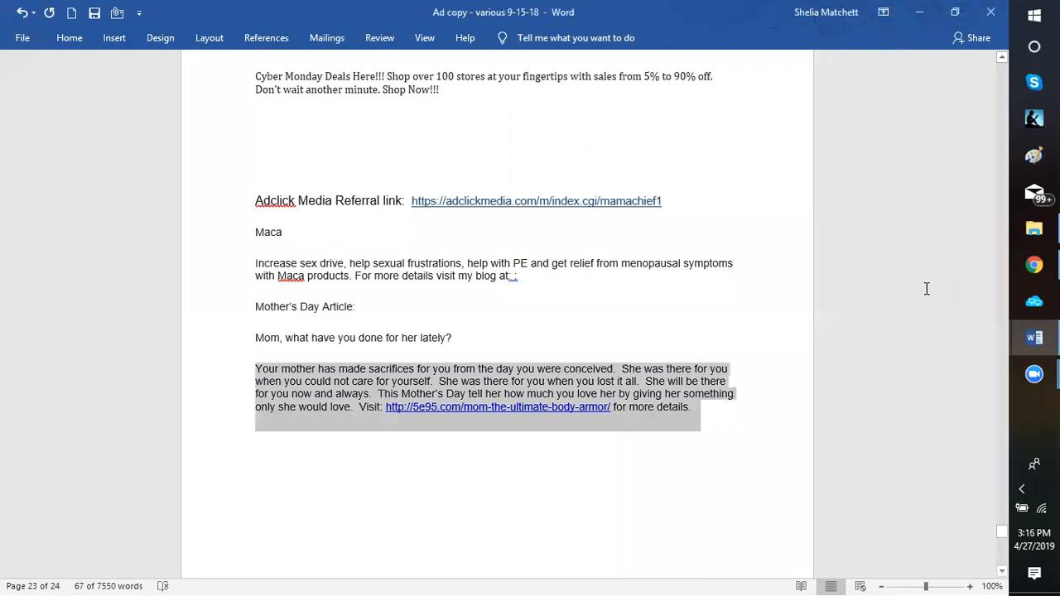
scroll(650, 304, "up", 15)
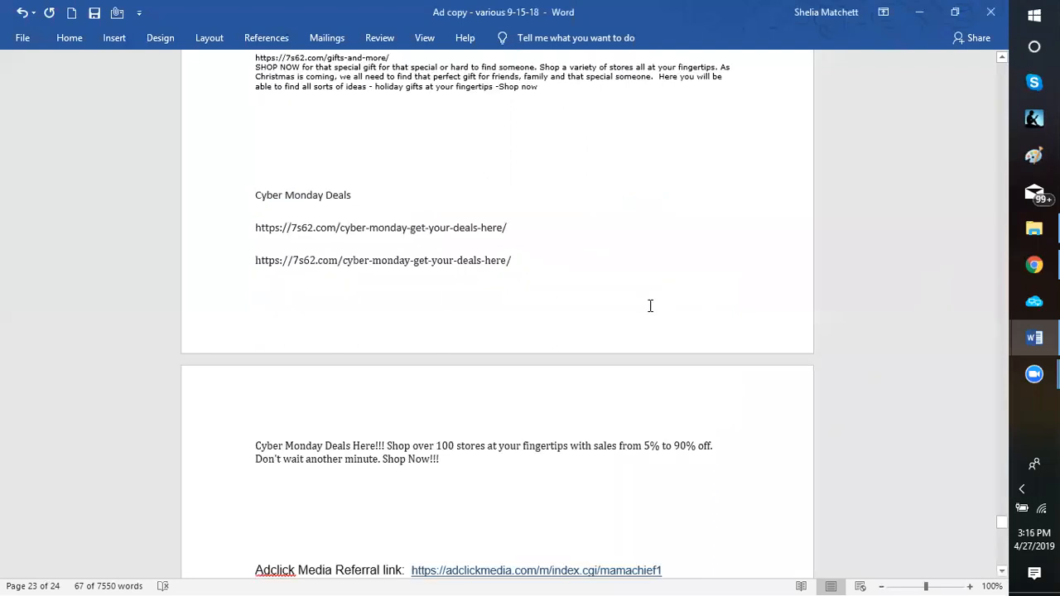
scroll(269, 168, "up", 3)
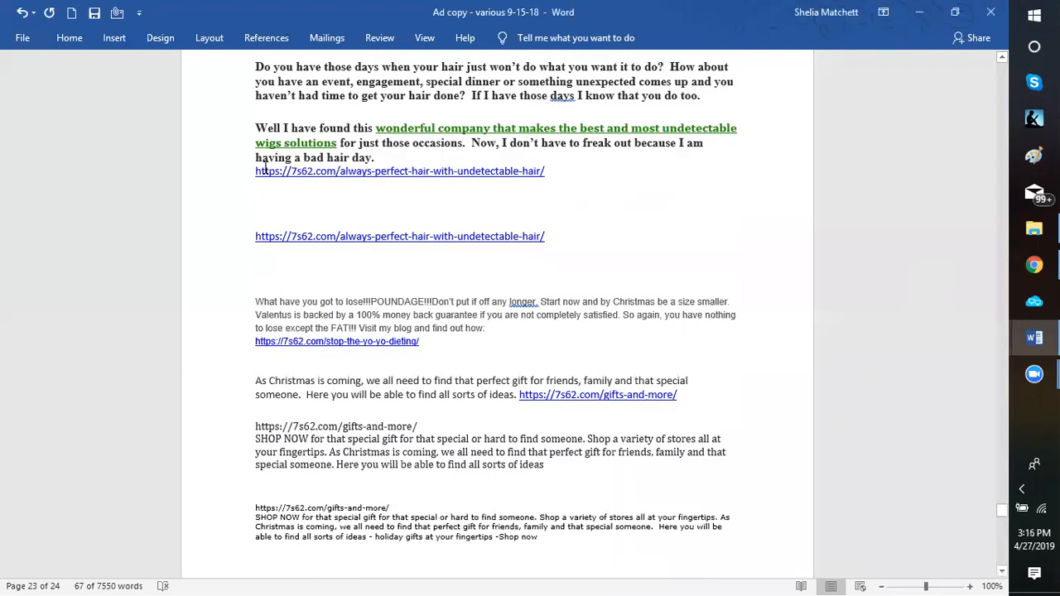
scroll(251, 173, "up", 10)
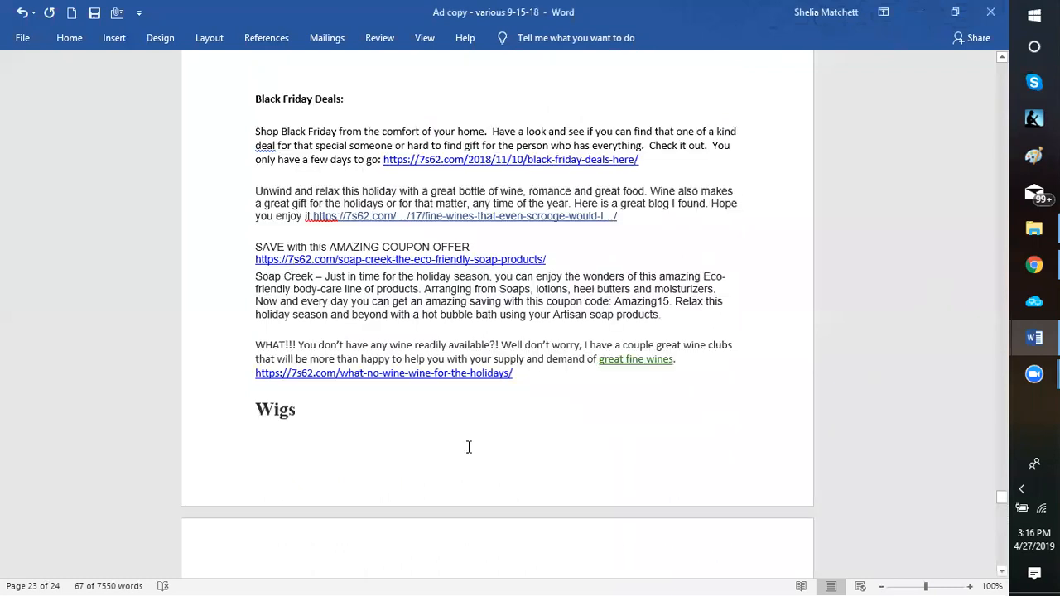
scroll(567, 496, "up", 10)
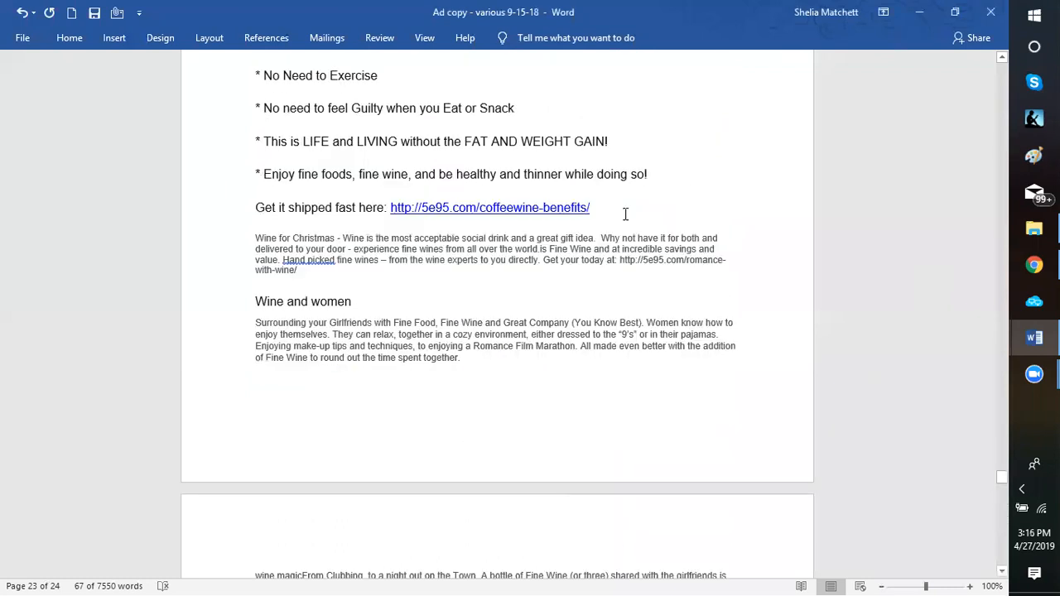
scroll(375, 296, "up", 10)
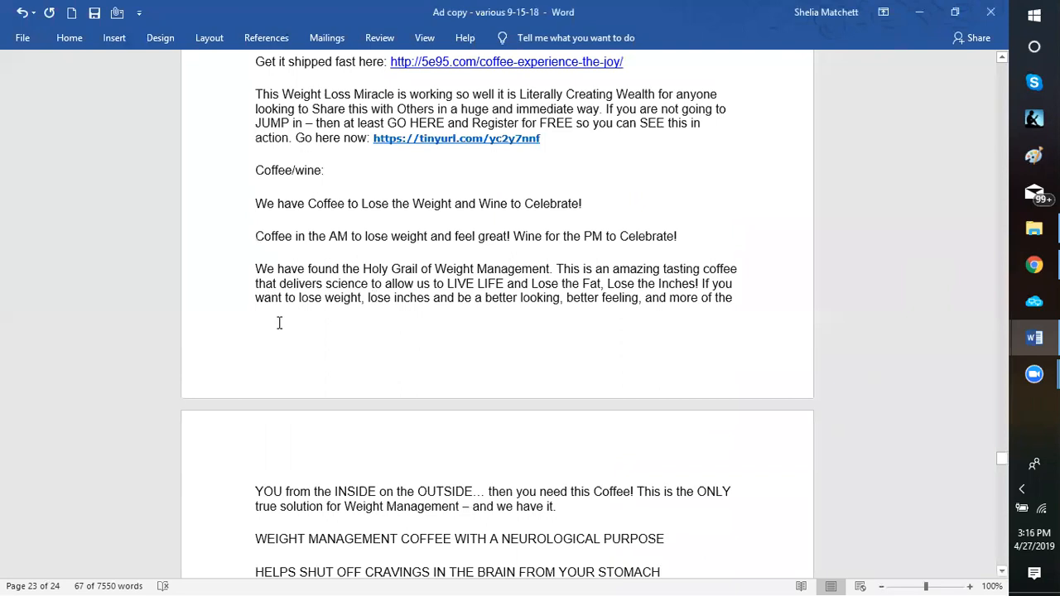
Examine the weight-loss coffee headlines and description, along with the yo-yo dieting blog ads preceding them
scroll(444, 378, "up", 10)
scroll(445, 379, "down", 3)
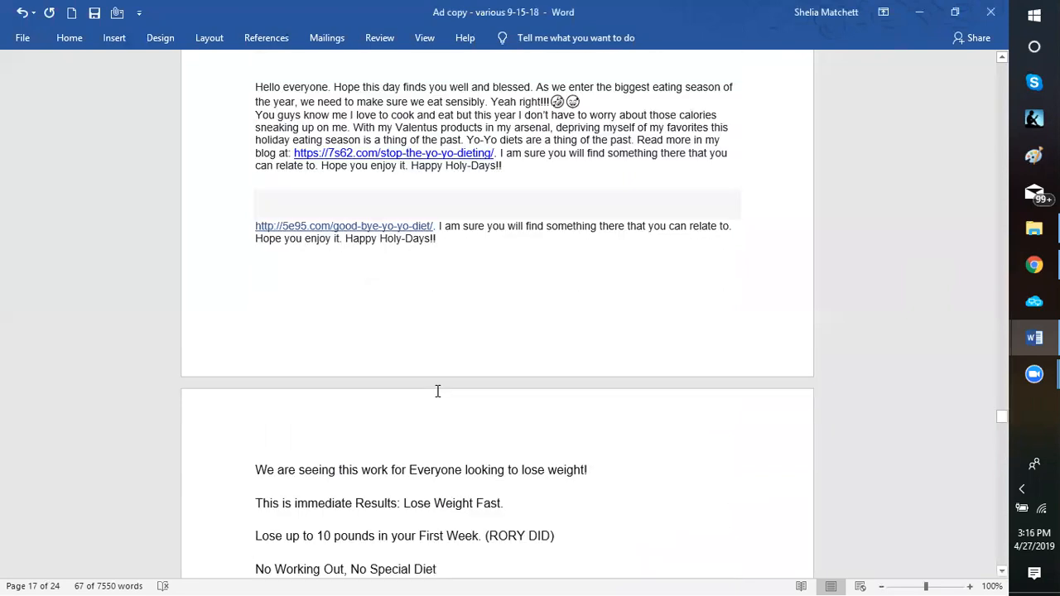
scroll(362, 371, "down", 6)
scroll(349, 373, "up", 1)
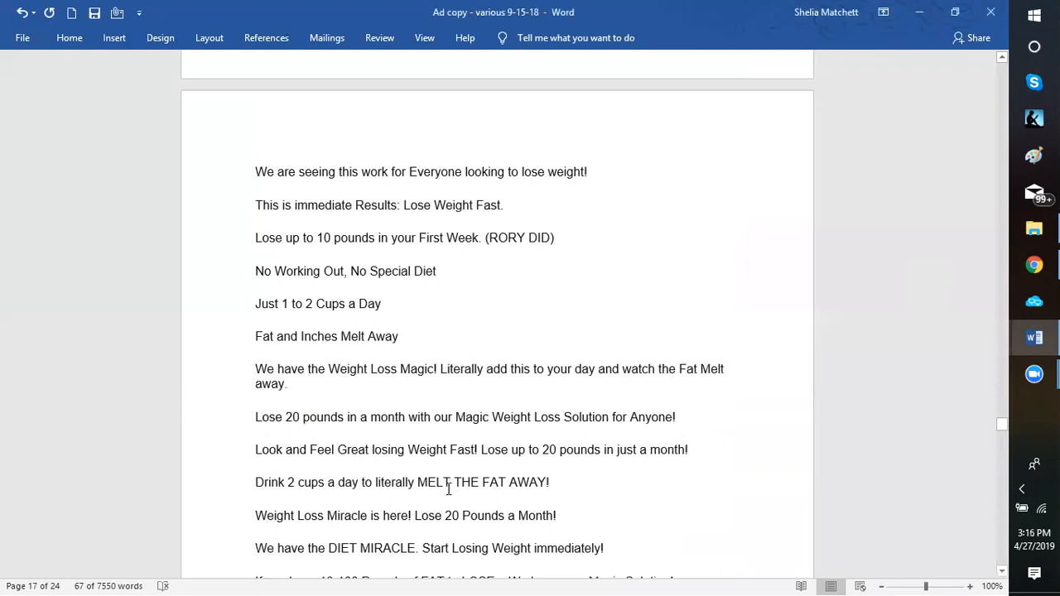
scroll(445, 486, "down", 5)
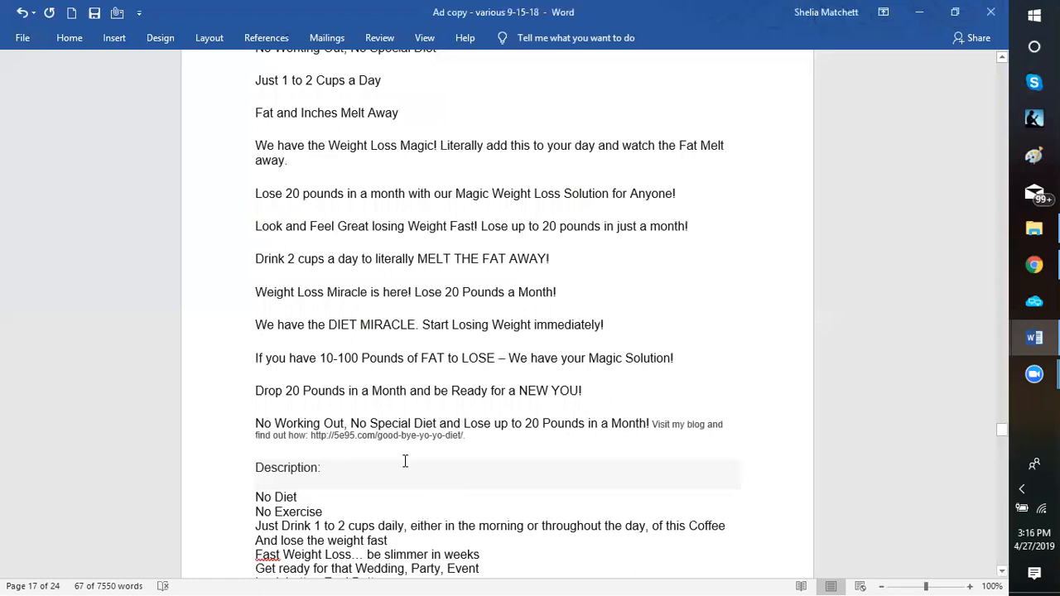
scroll(405, 462, "down", 3)
scroll(536, 317, "down", 1)
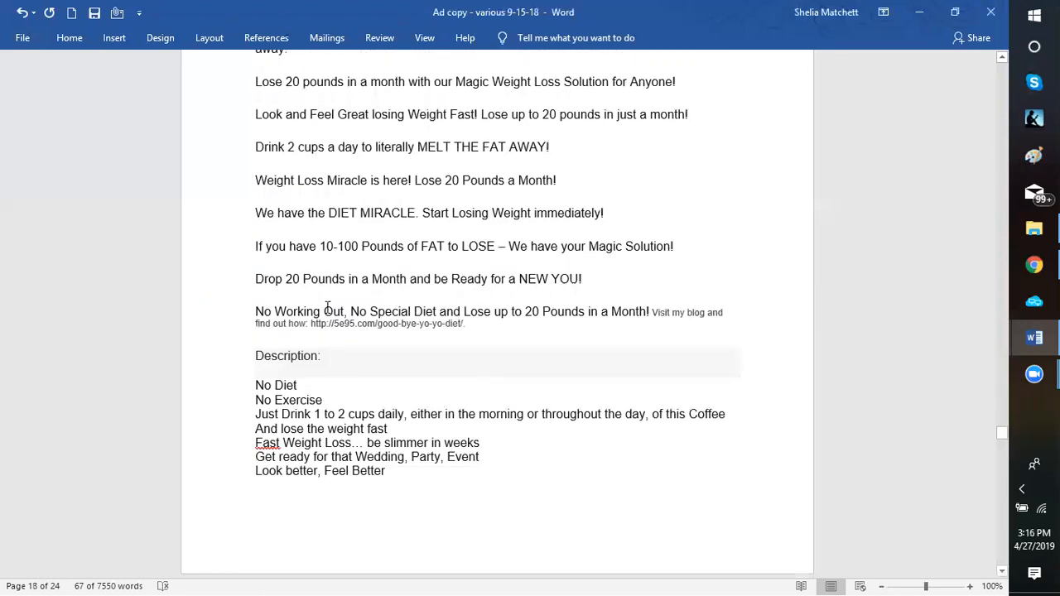
scroll(228, 318, "up", 5)
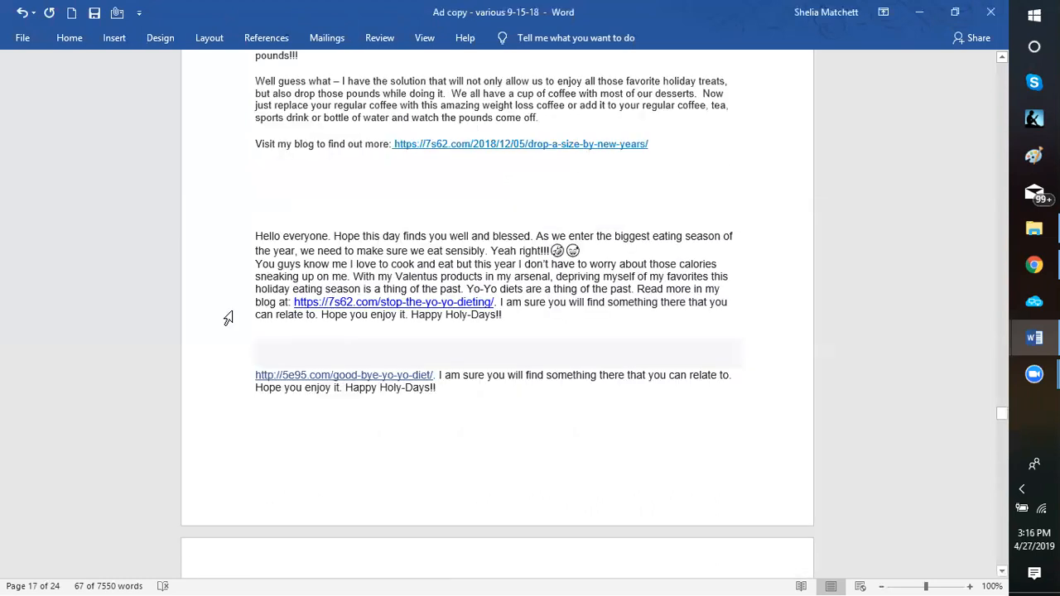
Look back through the holiday weight-loss coffee and yo-yo diet ads as far as the "Give yourself a slimmer you for the holidays" ad
scroll(228, 314, "up", 5)
scroll(412, 318, "up", 2)
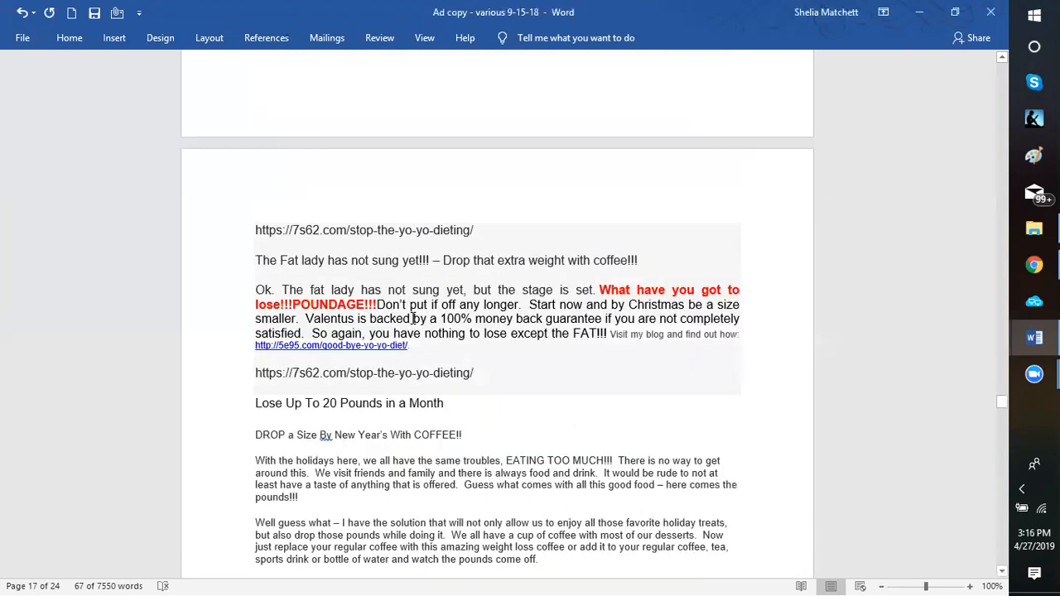
scroll(413, 318, "up", 5)
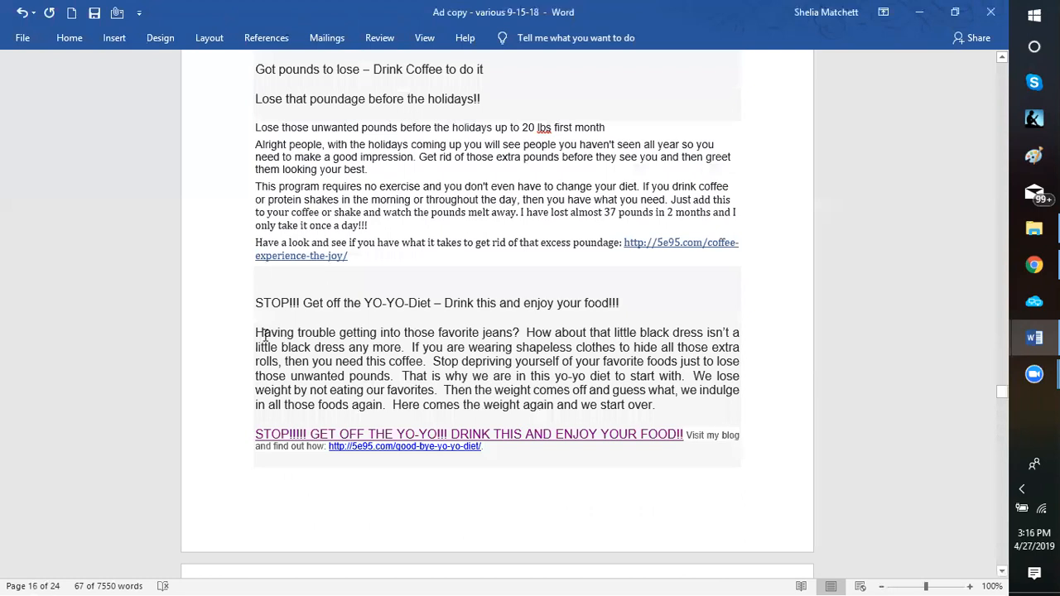
scroll(265, 335, "up", 5)
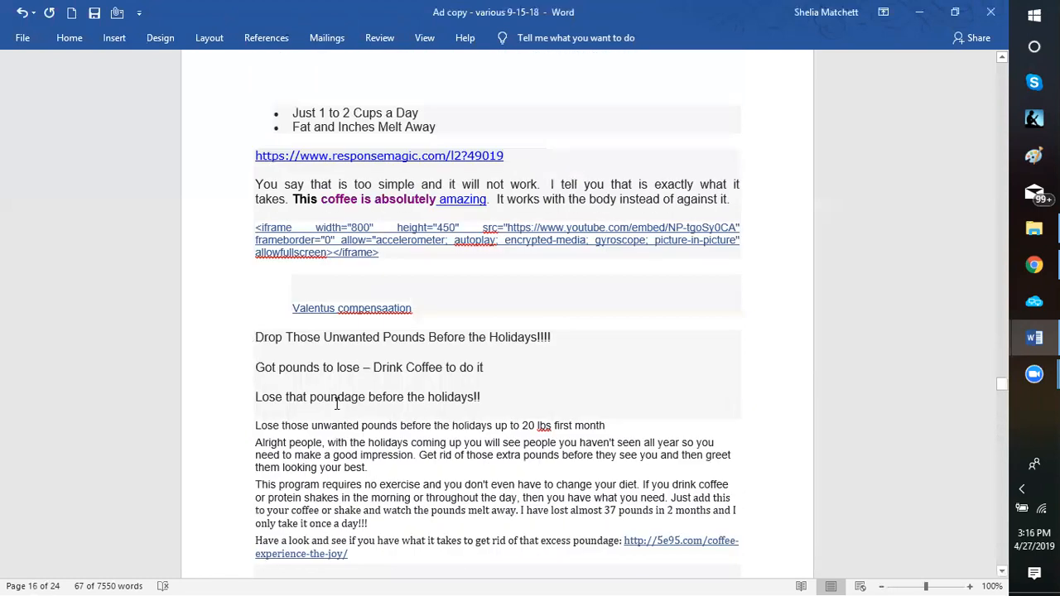
left_click(389, 531)
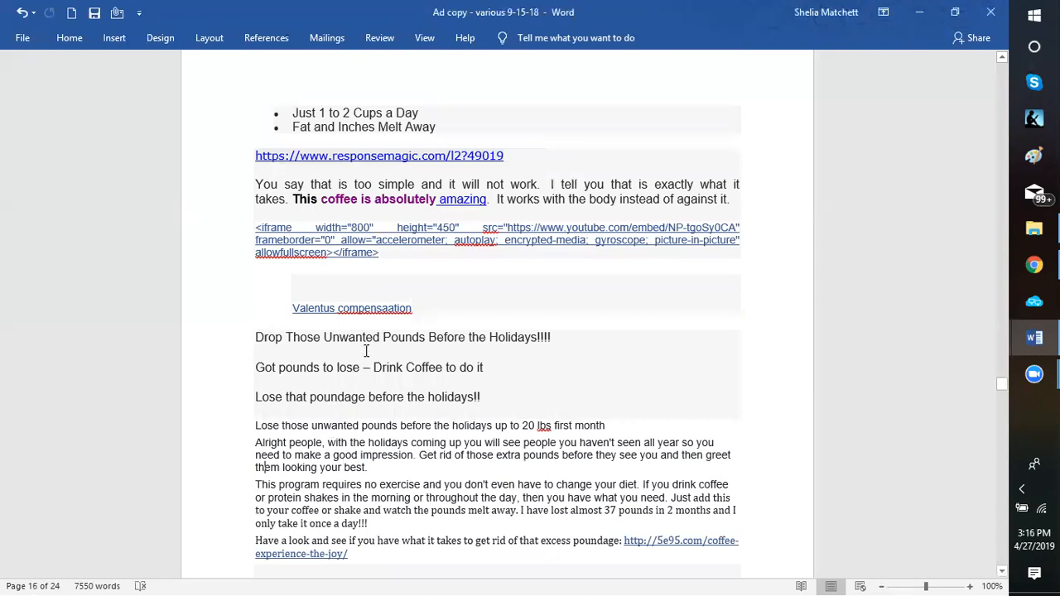
scroll(368, 348, "up", 5)
scroll(367, 348, "down", 3)
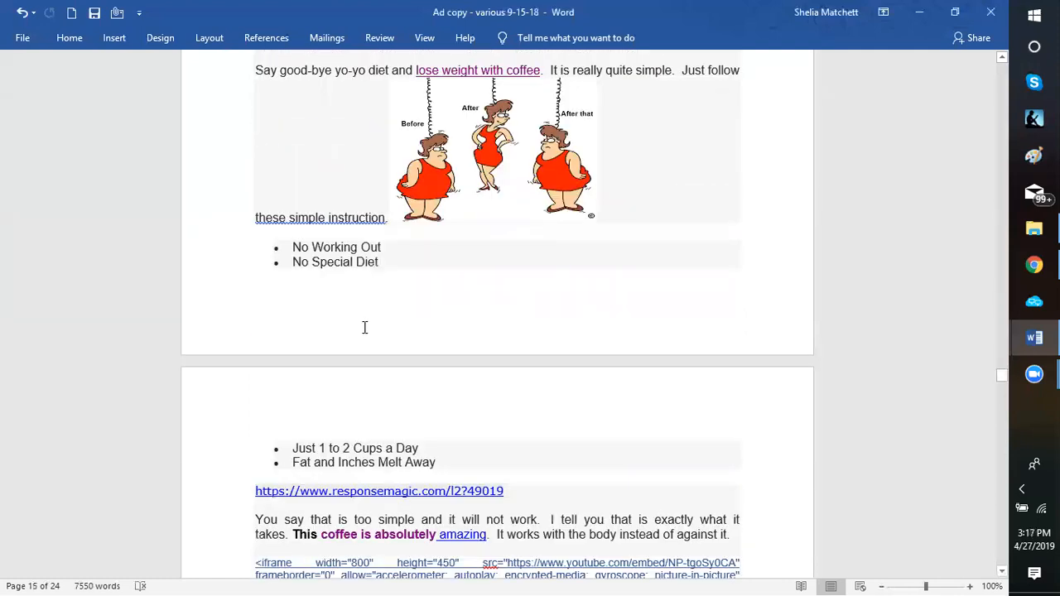
scroll(361, 327, "up", 1)
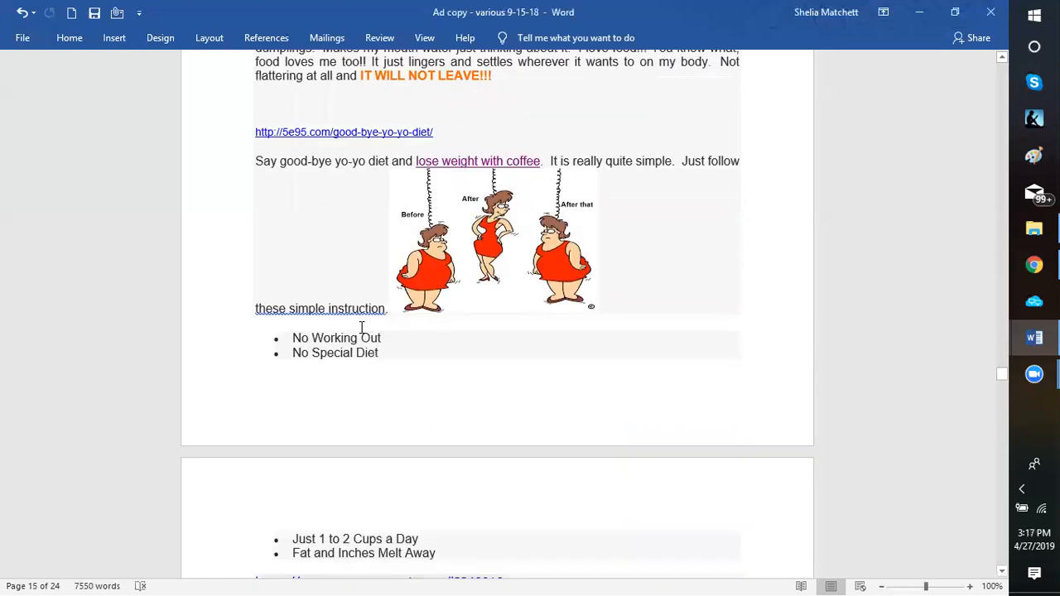
scroll(361, 327, "up", 10)
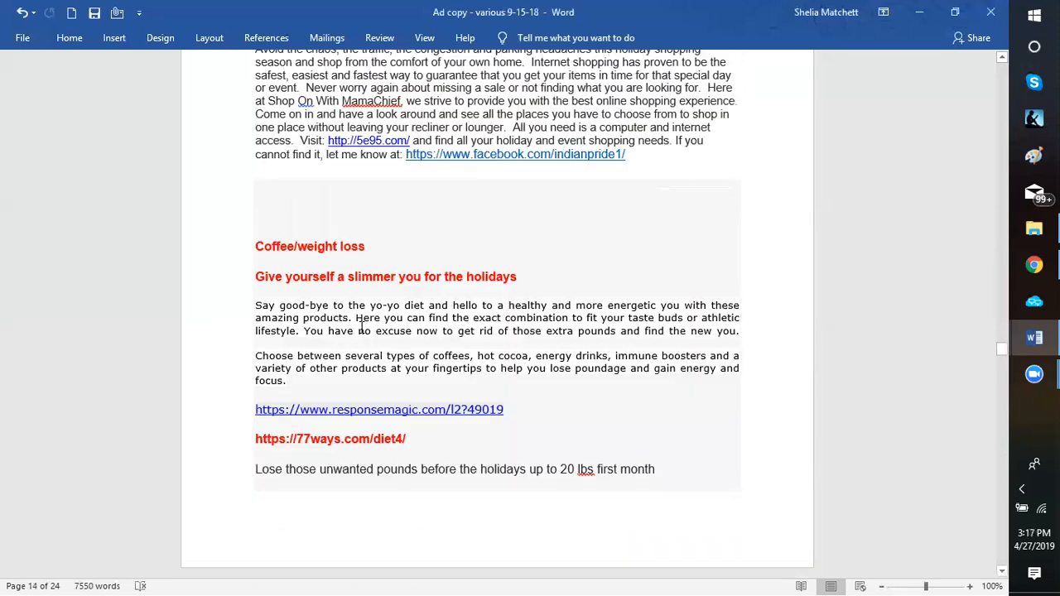
Look back through the beauty, farm-fresh food, pet care, travel, gaming, paranormal reading and wine club ads to the Bitcoin section
scroll(362, 327, "up", 10)
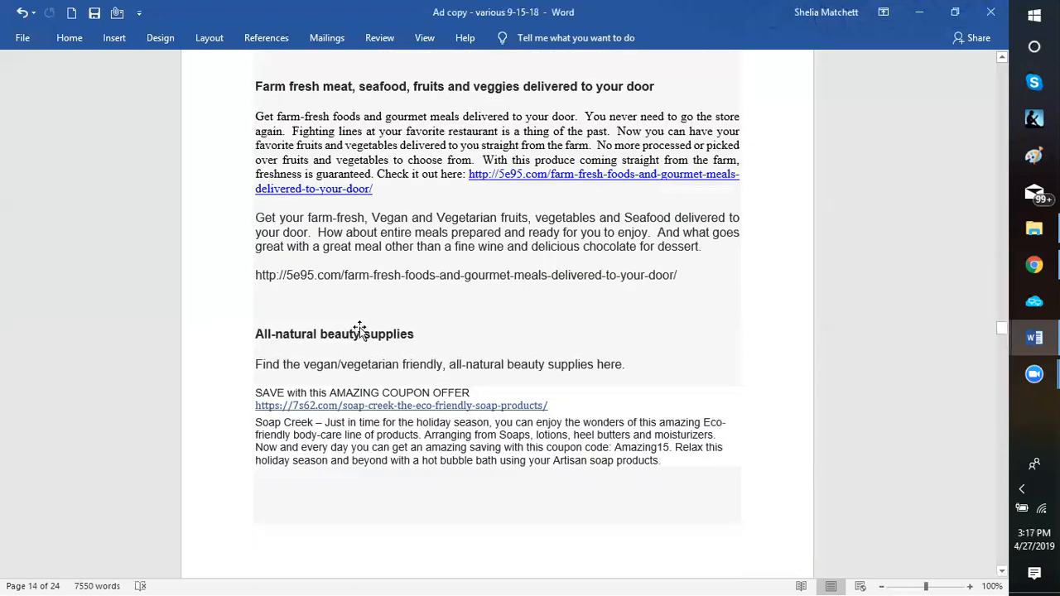
scroll(361, 328, "up", 2)
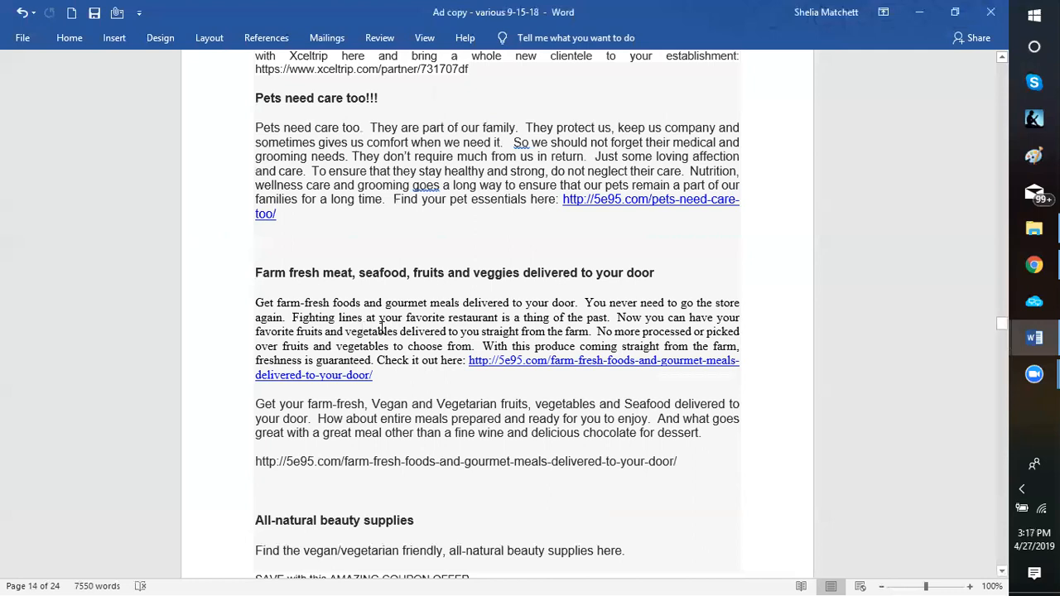
scroll(381, 328, "up", 10)
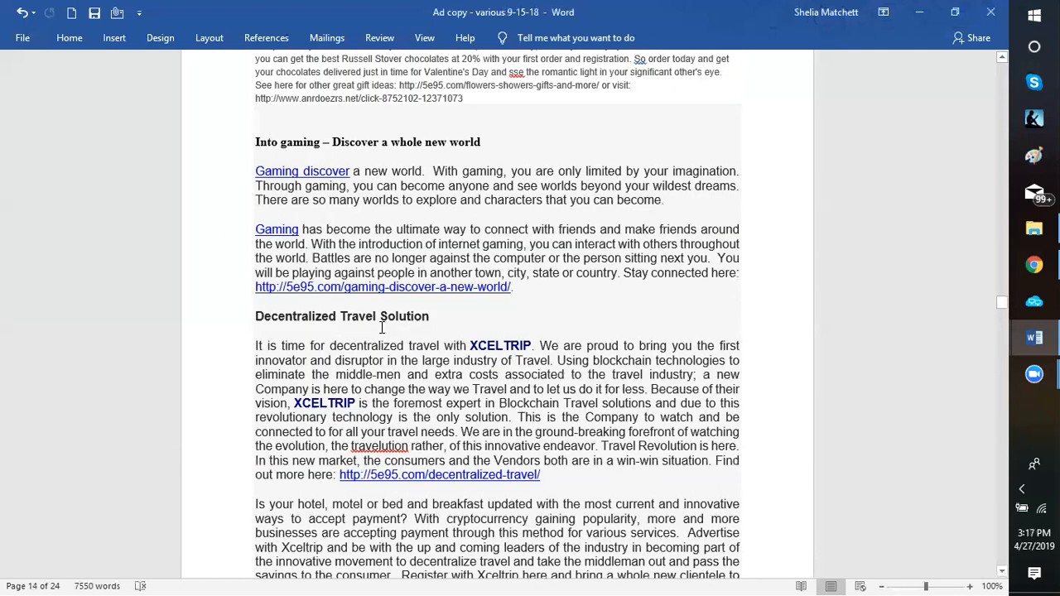
scroll(382, 328, "up", 10)
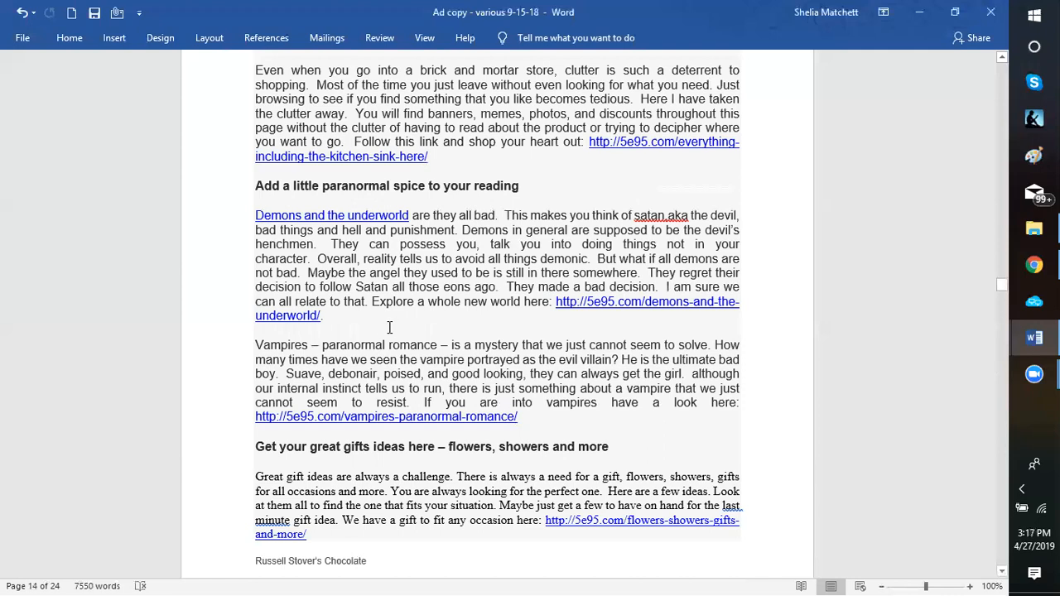
scroll(597, 427, "up", 10)
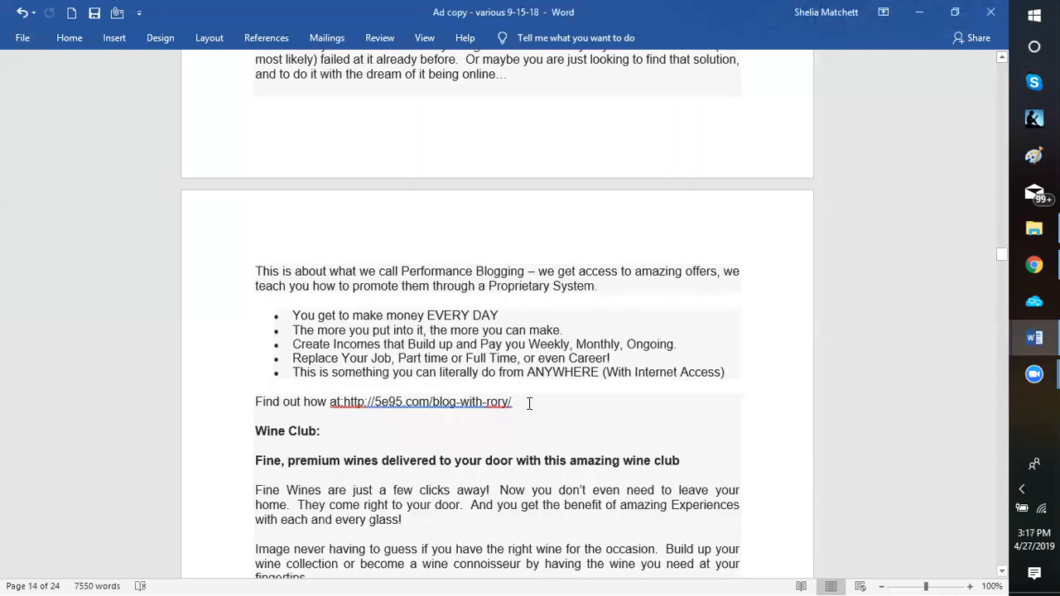
scroll(265, 190, "up", 20)
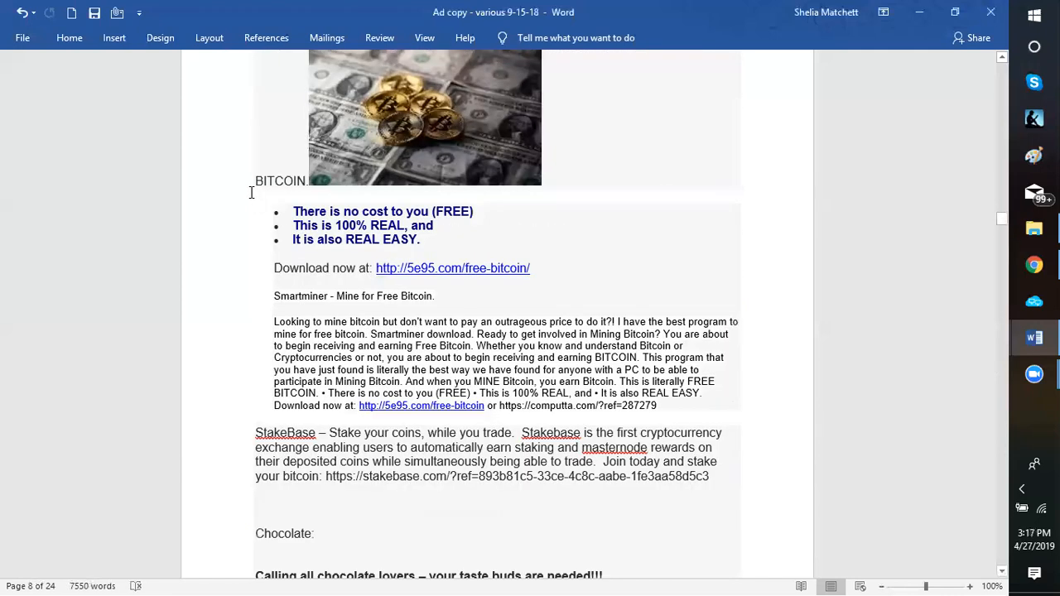
Examine the Bitcoin section's Smartminer headline, long and short ad versions with their download links, and the StakeBase ad
scroll(251, 192, "up", 8)
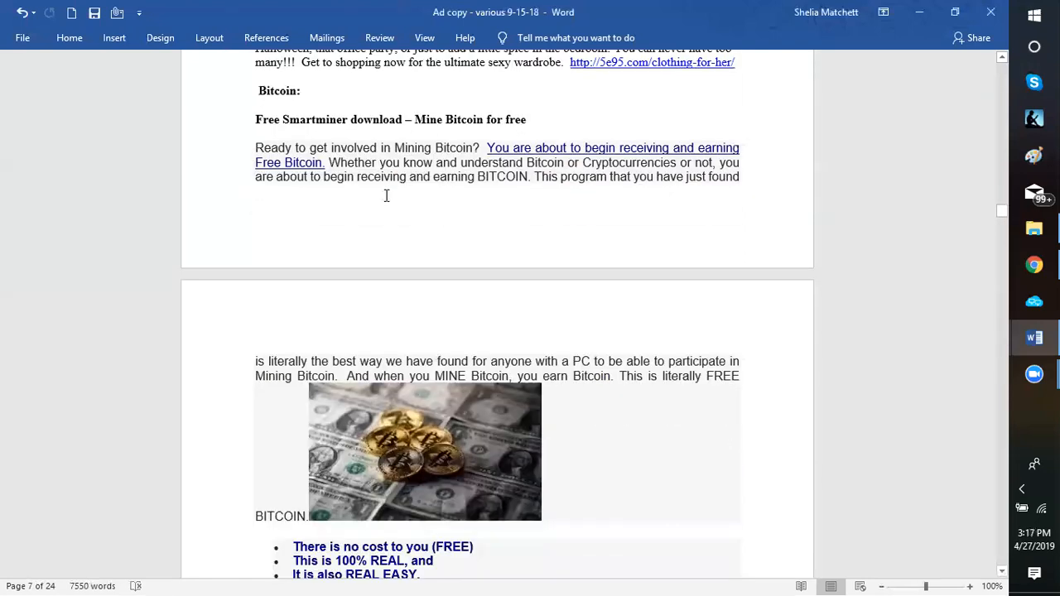
scroll(400, 189, "down", 3)
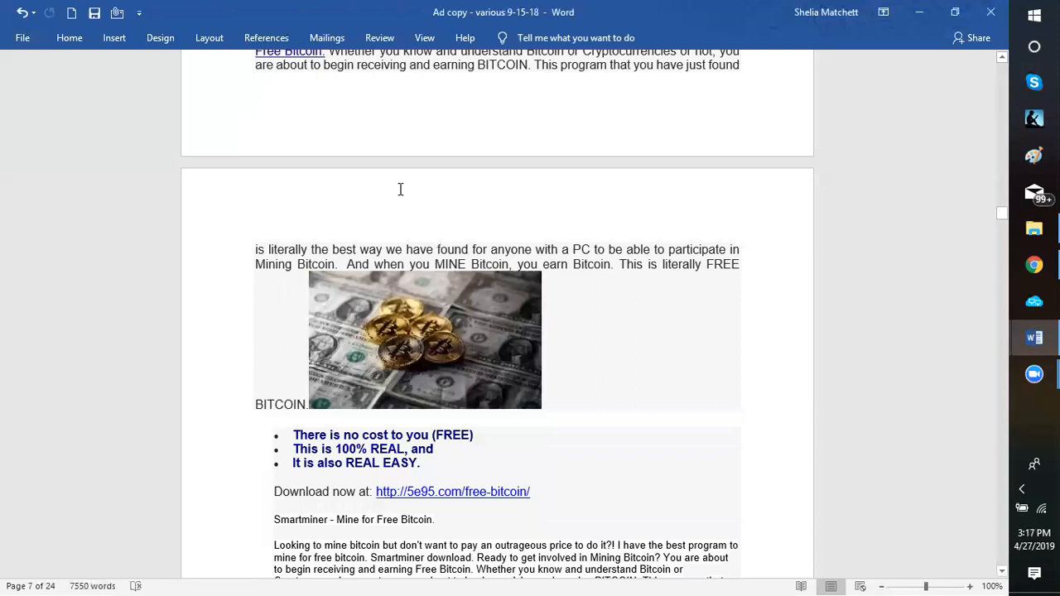
scroll(402, 191, "down", 3)
scroll(402, 193, "up", 8)
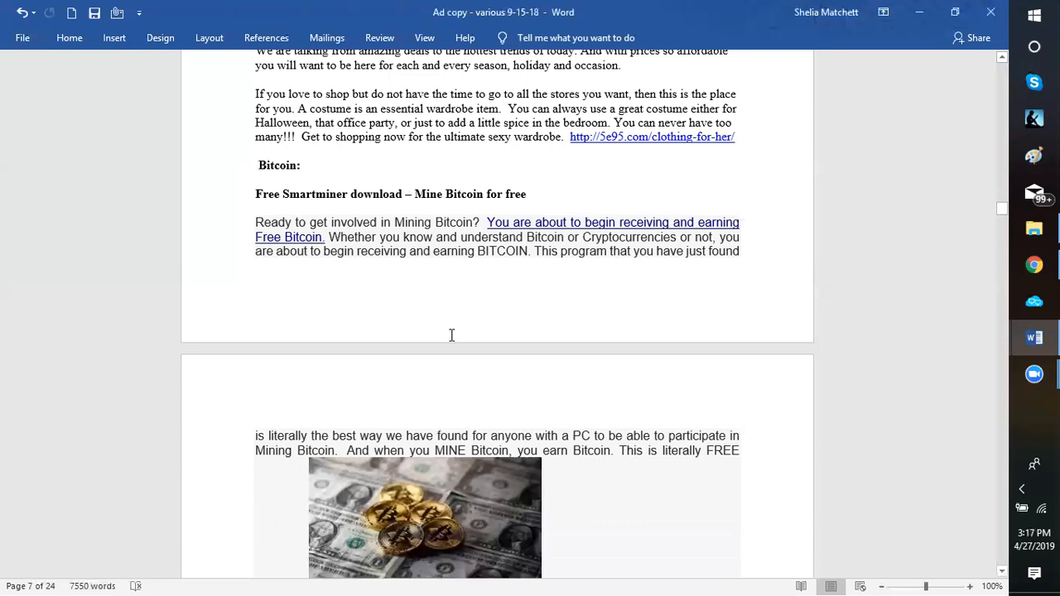
scroll(436, 311, "down", 4)
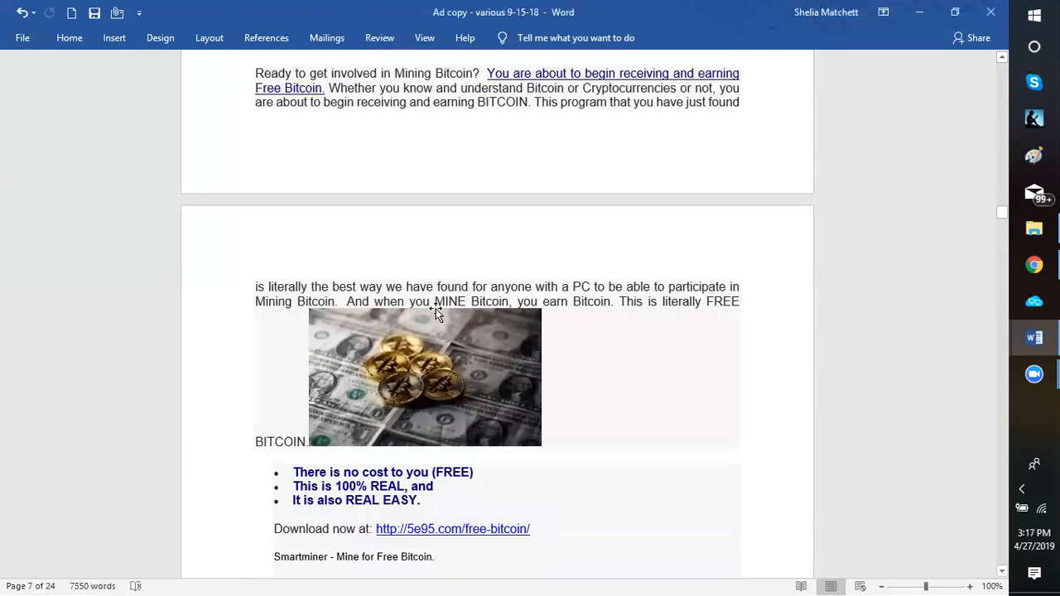
scroll(277, 449, "down", 3)
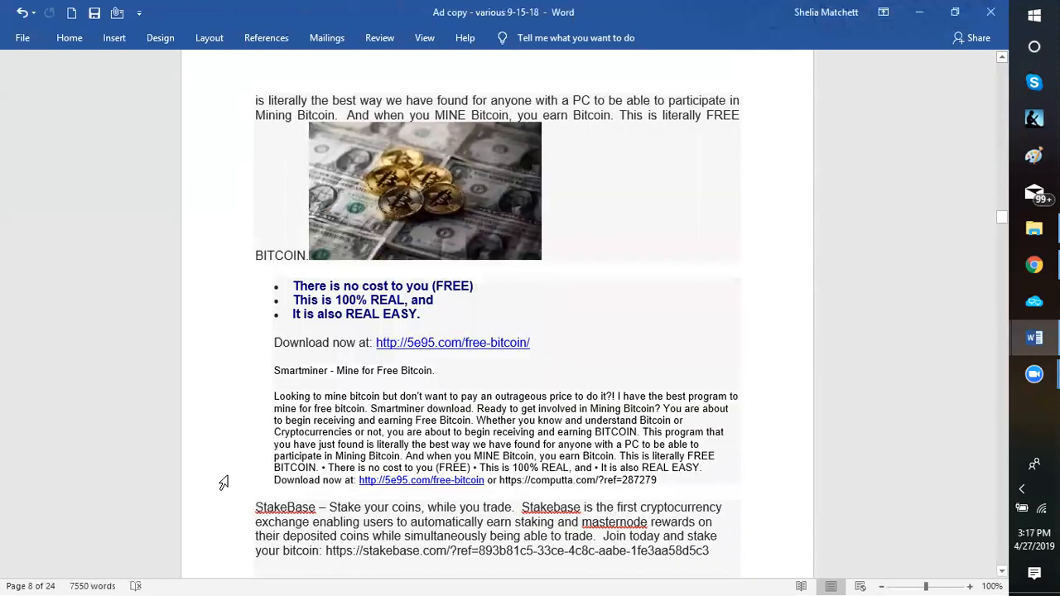
scroll(221, 483, "down", 3)
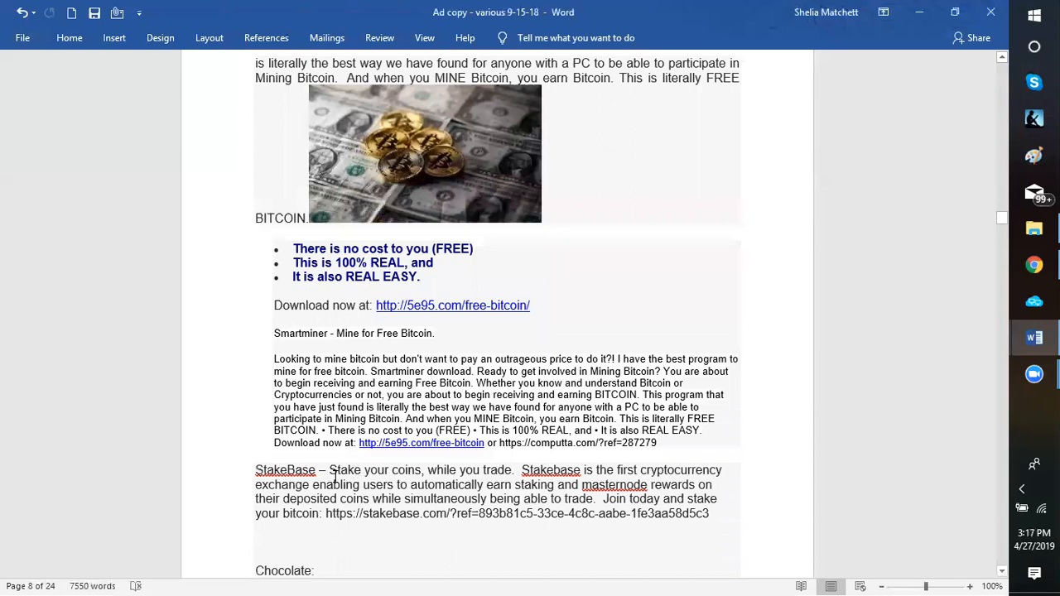
scroll(335, 477, "down", 1)
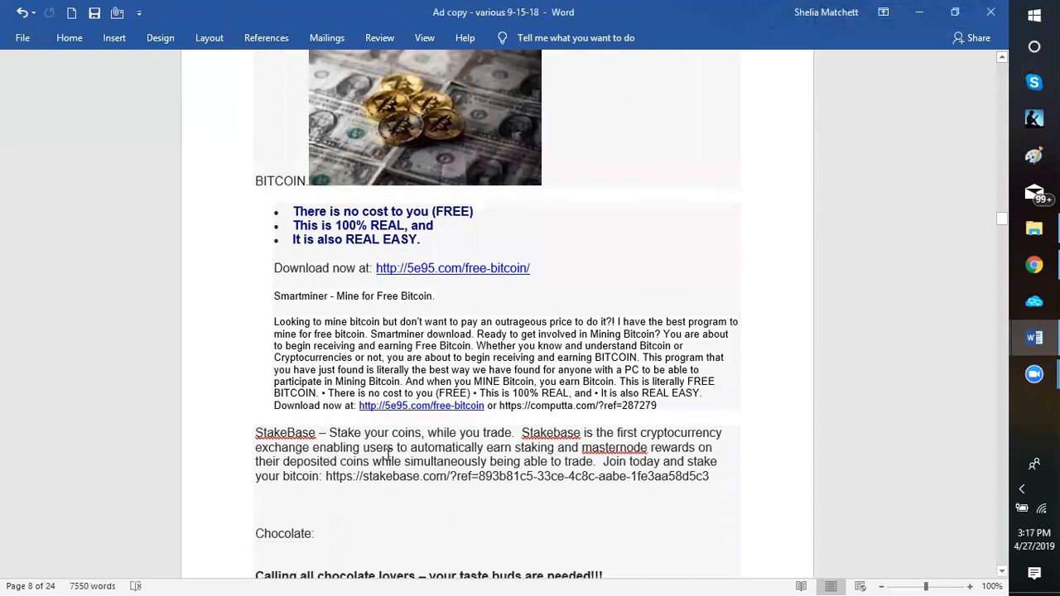
scroll(552, 304, "up", 3)
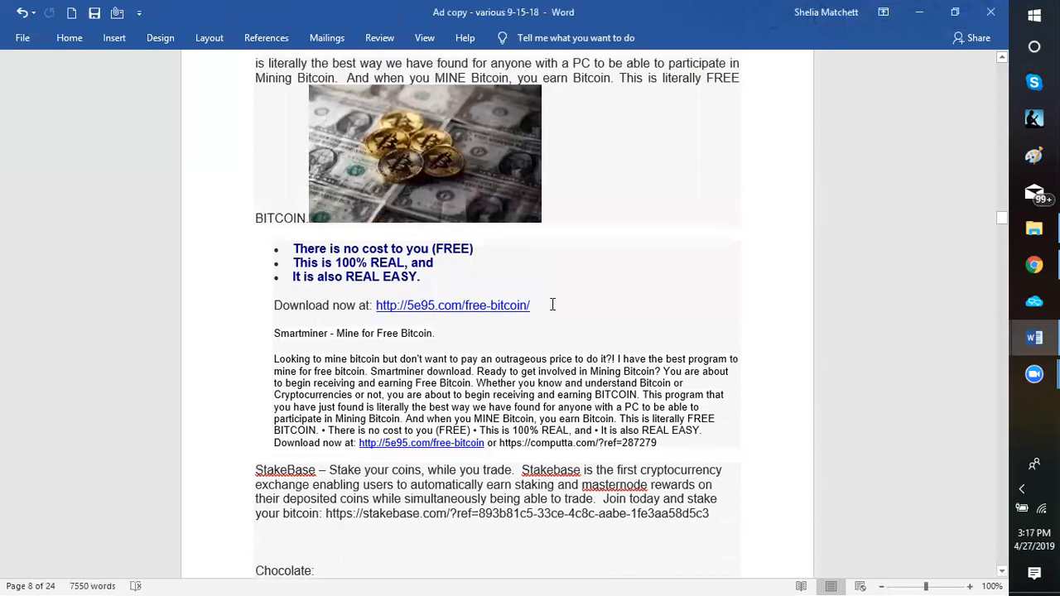
scroll(554, 301, "up", 3)
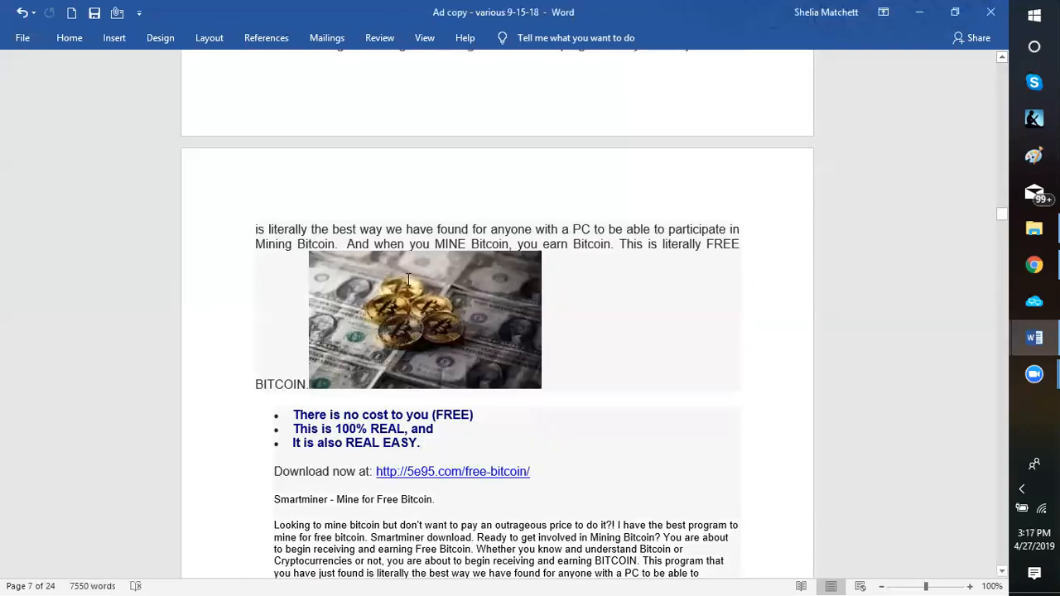
scroll(372, 274, "up", 5)
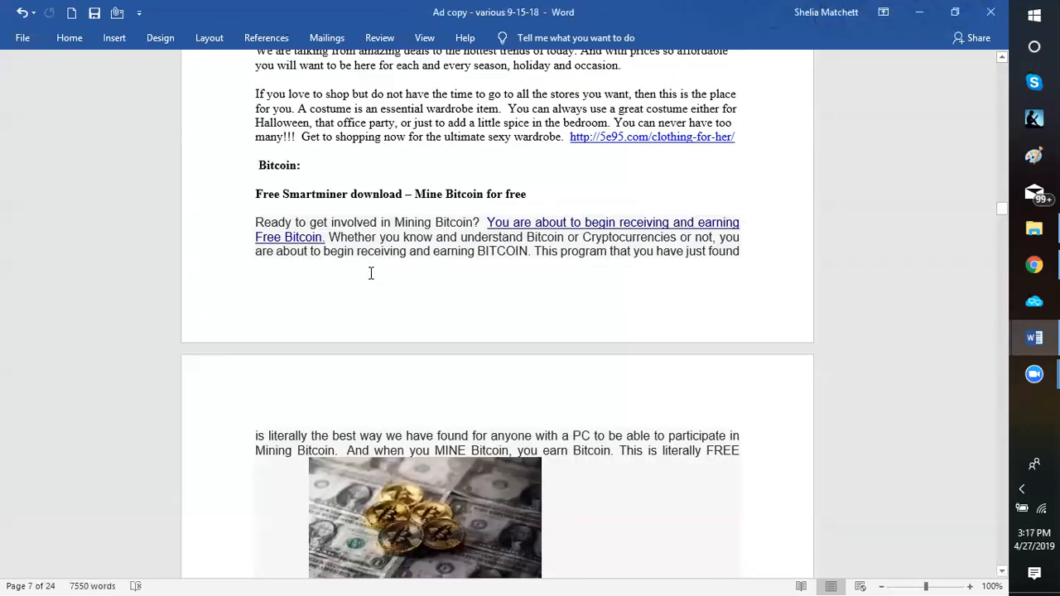
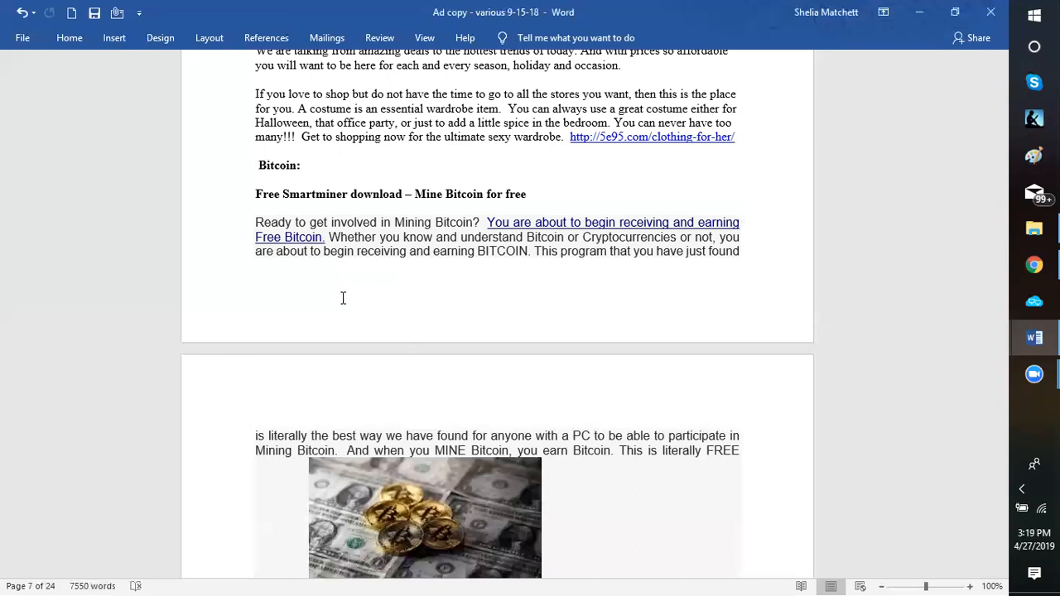
Reread the Bitcoin section's Smartminer ads, their two download links and the StakeBase referral ad
scroll(240, 242, "down", 1)
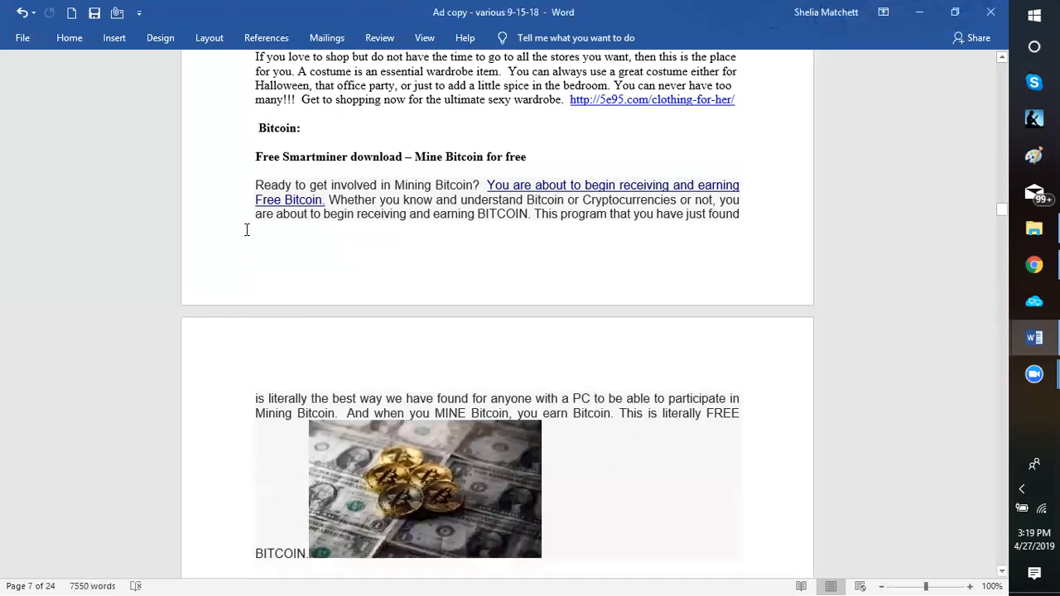
scroll(246, 230, "down", 5)
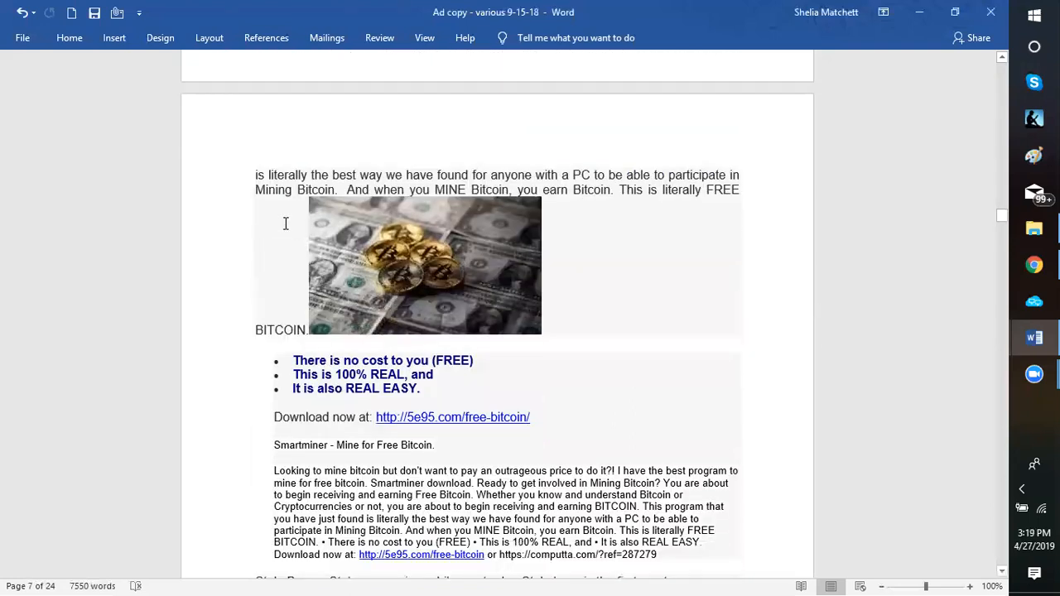
scroll(619, 360, "down", 2)
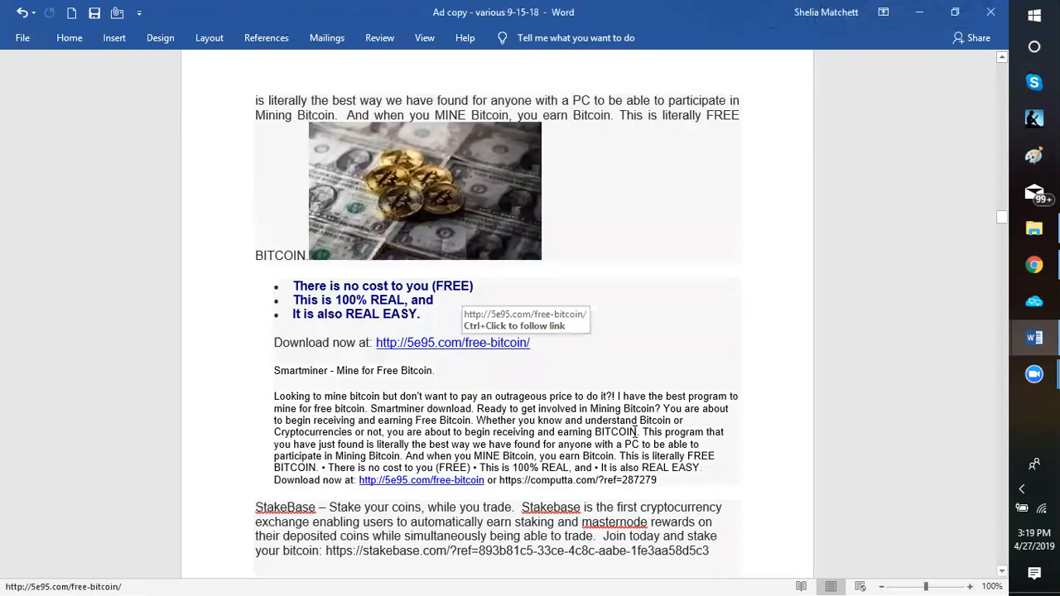
scroll(501, 397, "down", 1)
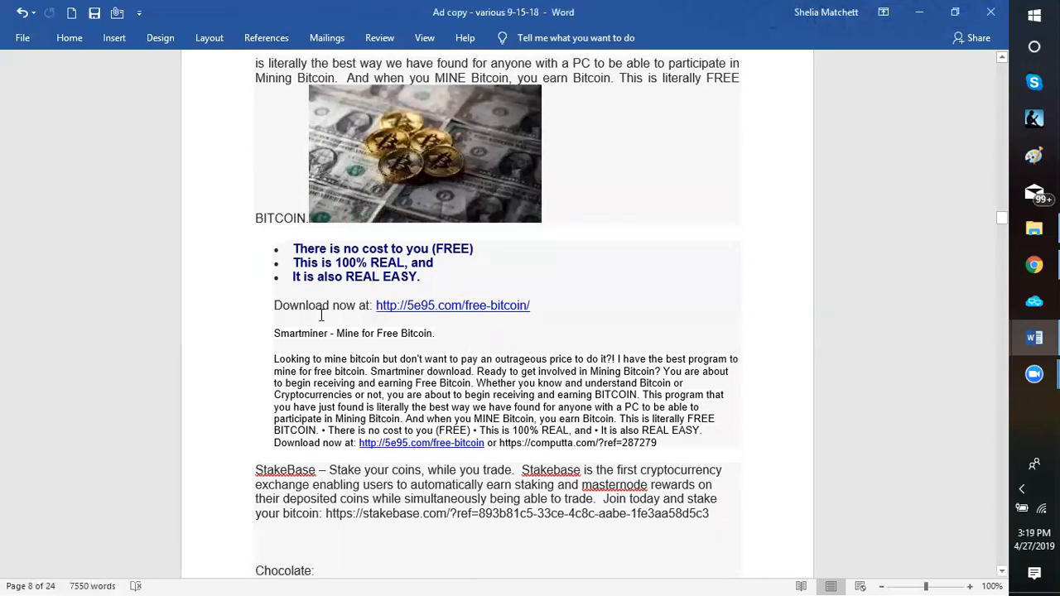
scroll(321, 314, "up", 2)
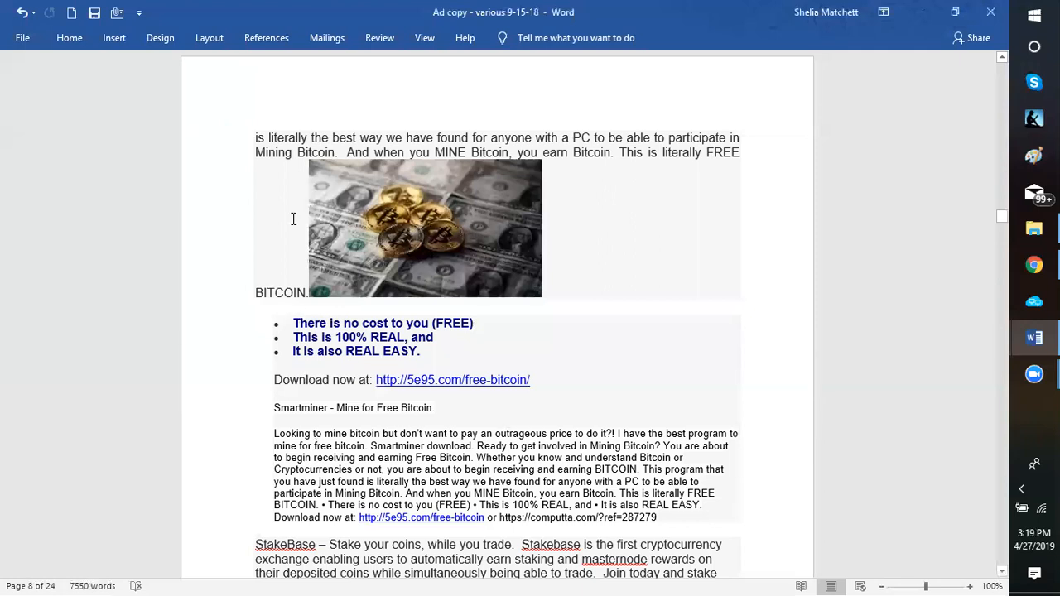
scroll(293, 218, "up", 6)
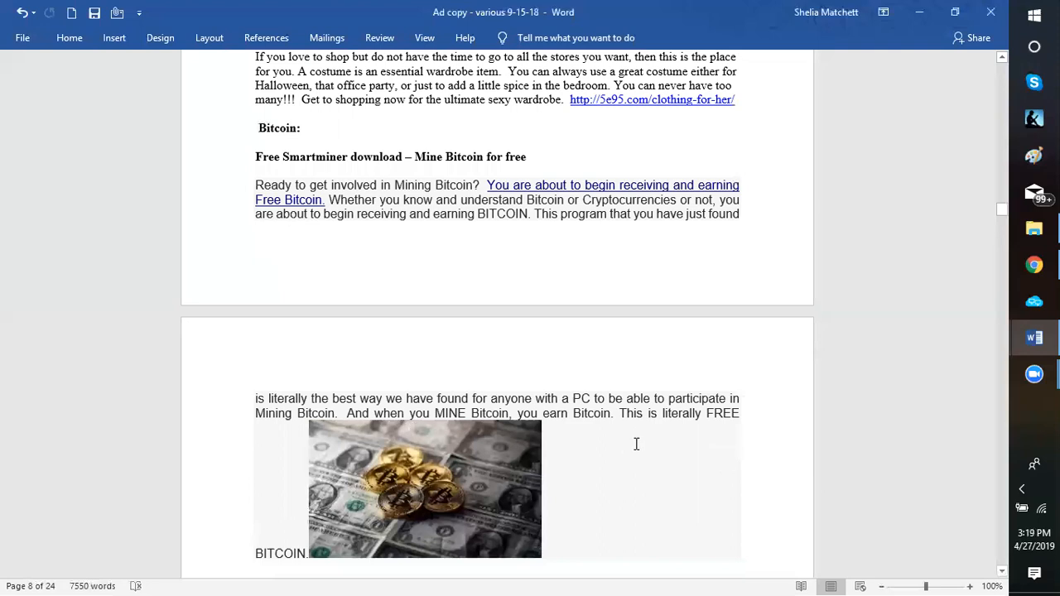
scroll(605, 412, "down", 9)
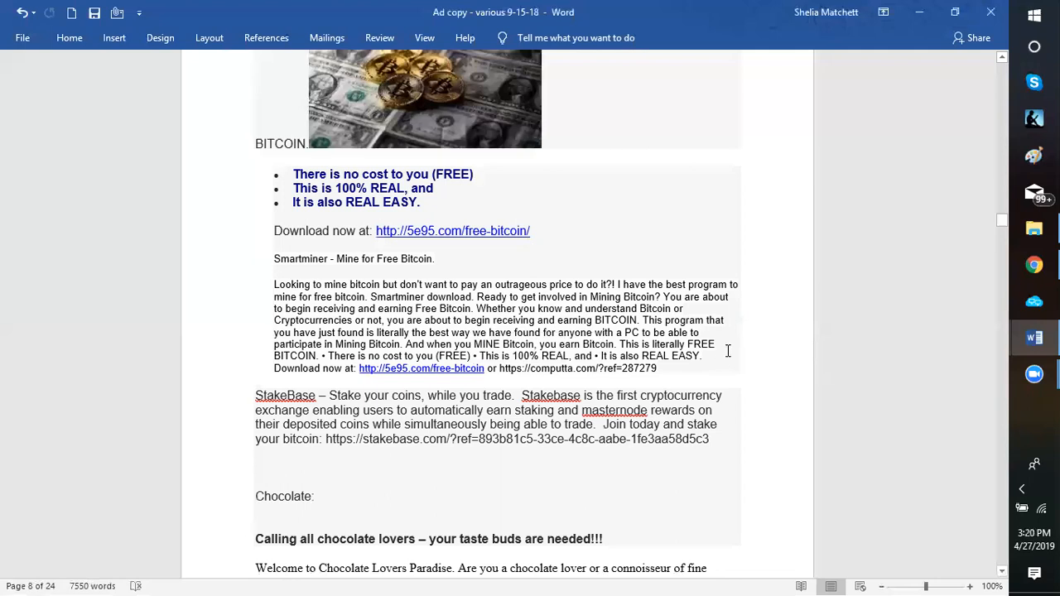
scroll(611, 315, "up", 3)
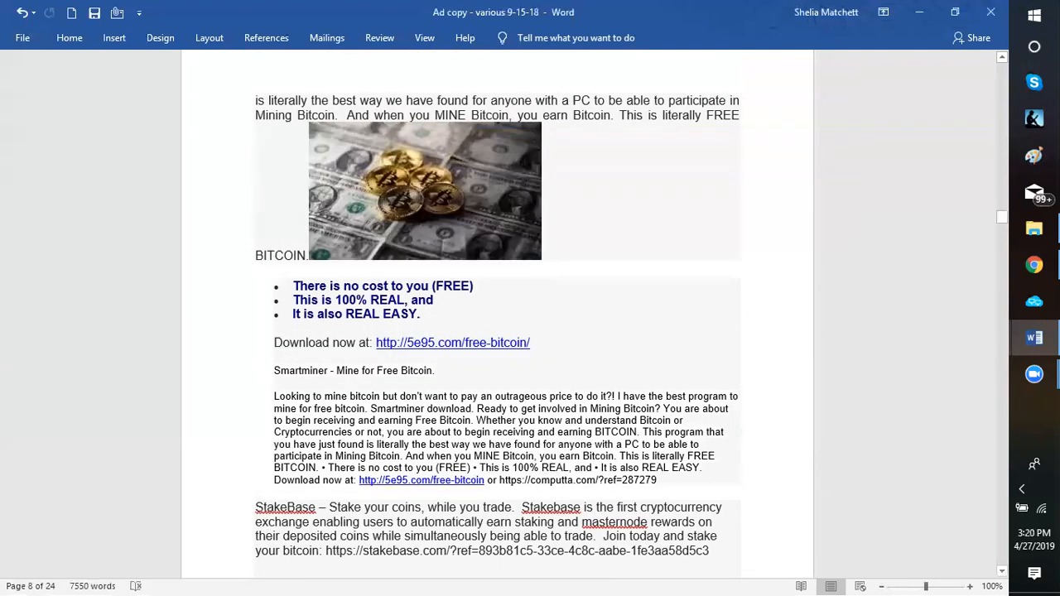
Switch to Chrome and open Computta's member and affiliate account page in a new tab
key("alt+Tab")
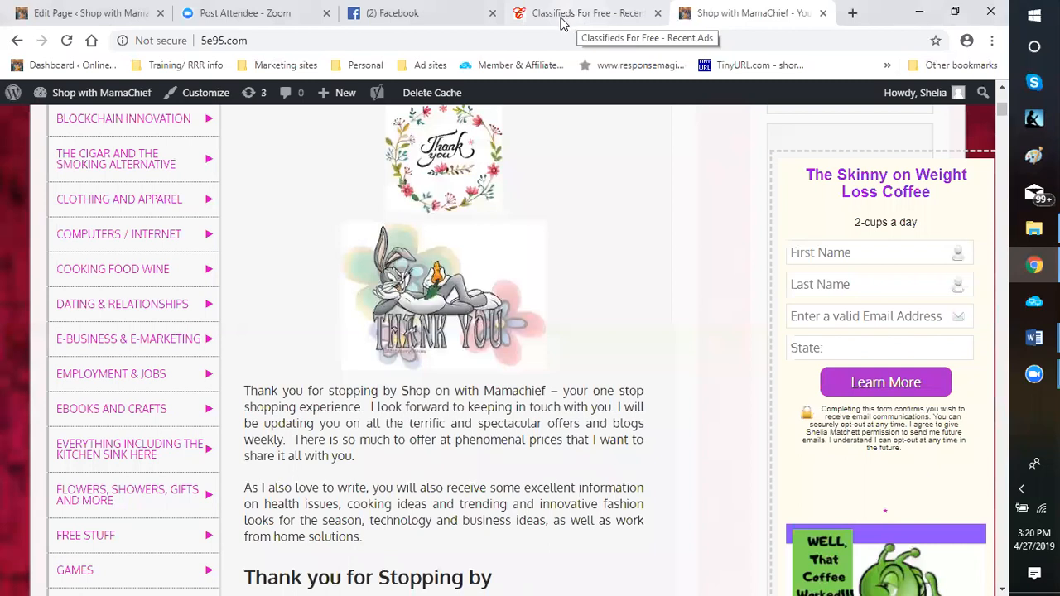
mouse_move(1034, 265)
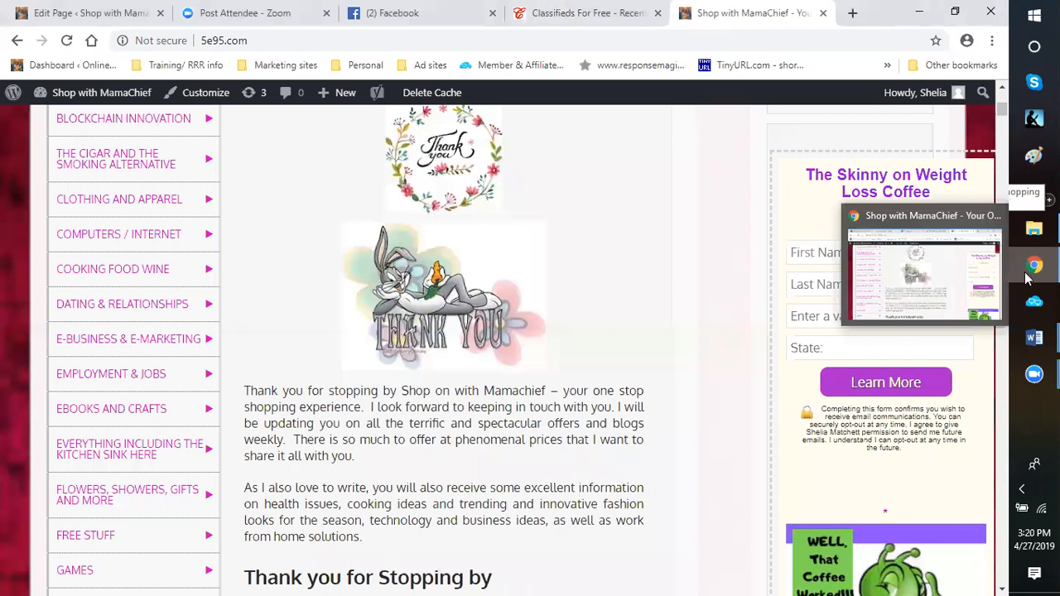
mouse_move(1035, 337)
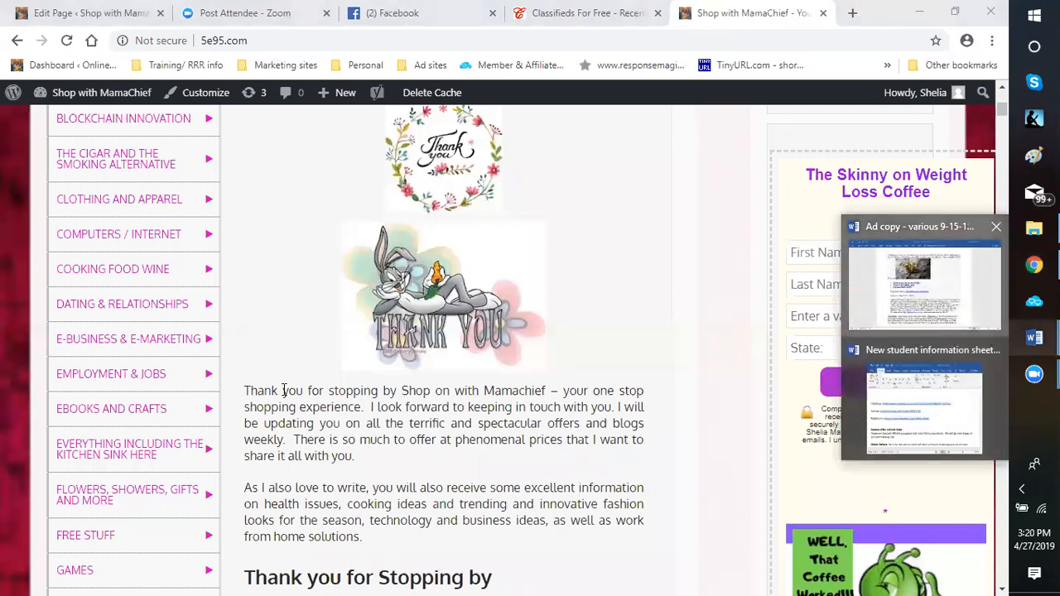
left_click(925, 284)
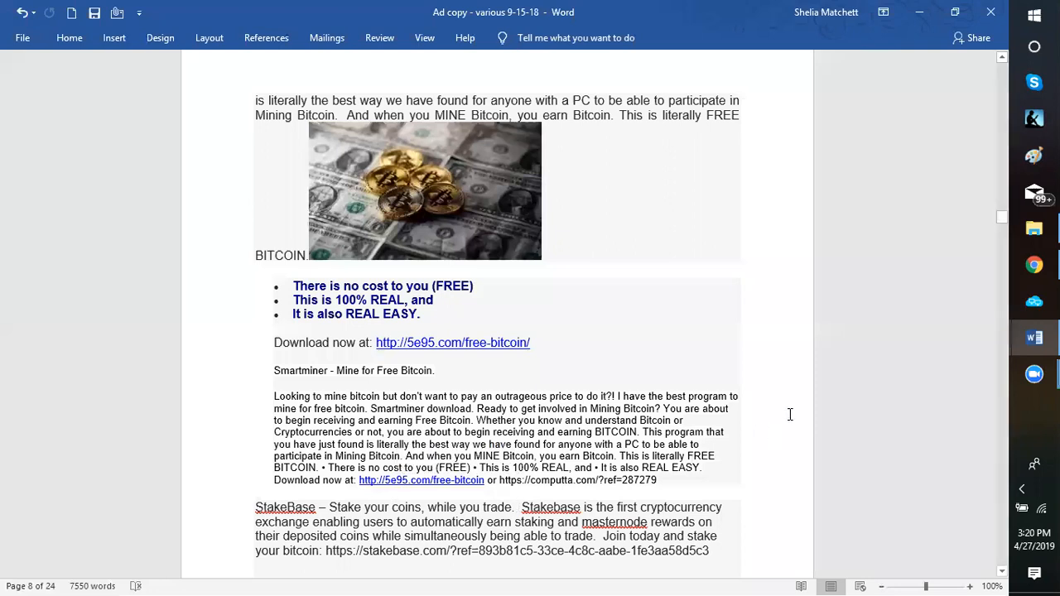
left_click(919, 11)
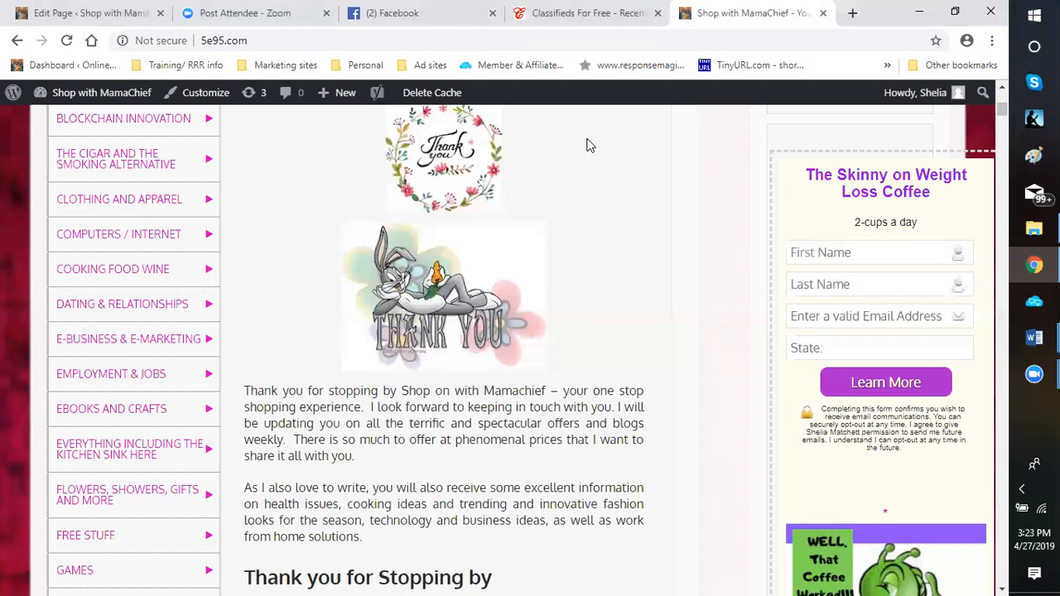
left_click(854, 15)
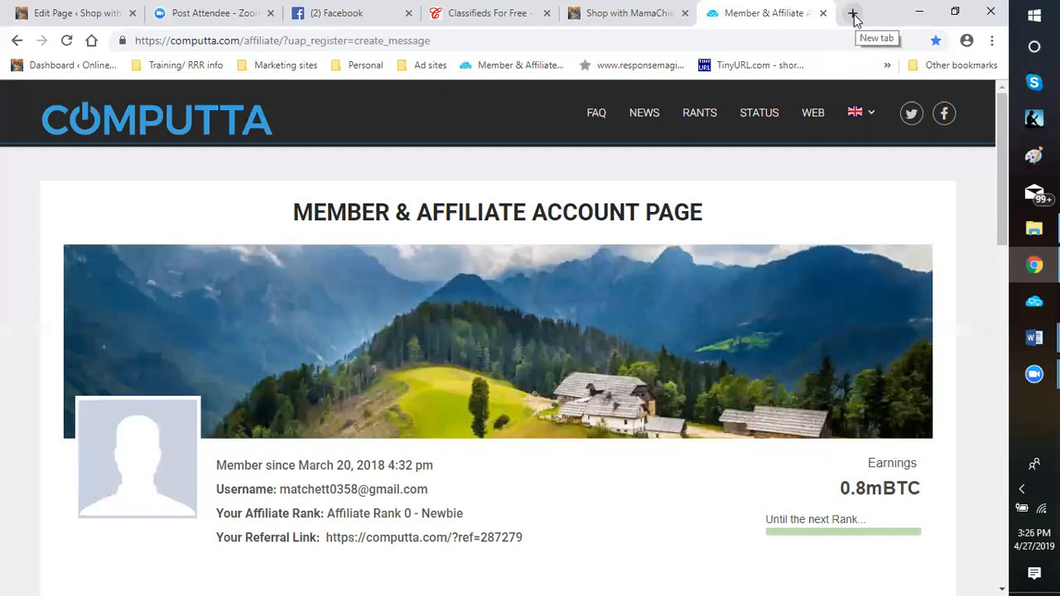
Return to the desktop, launch Gramblr and log in to the existing account
left_click(920, 12)
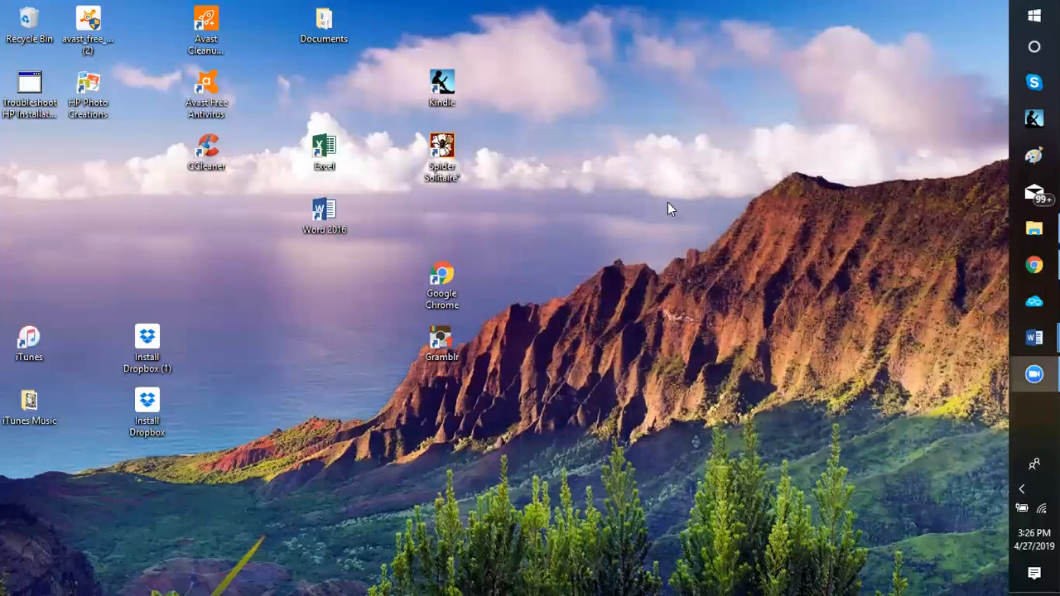
double_click(443, 348)
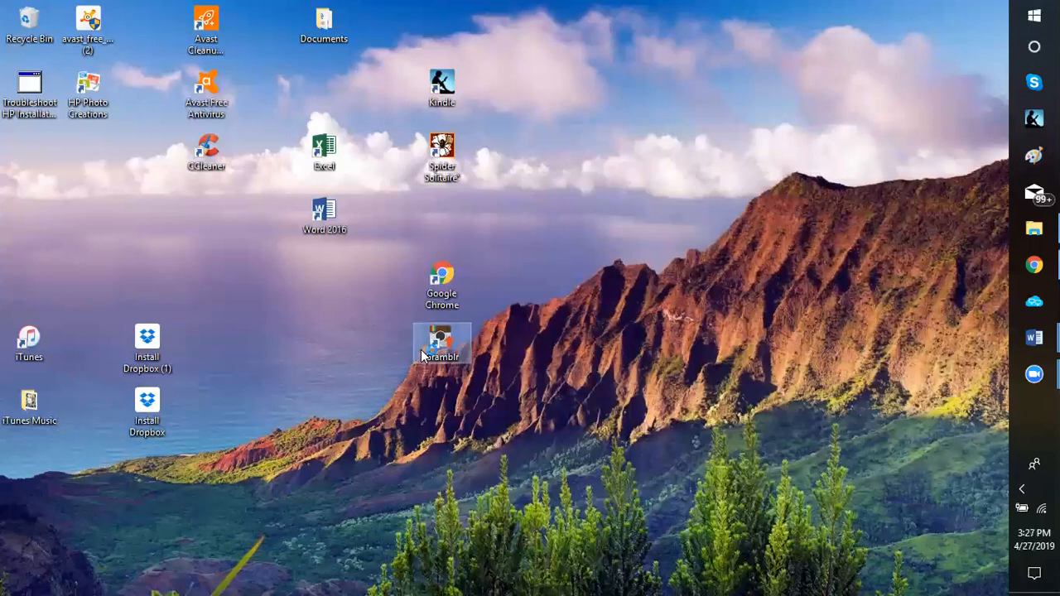
double_click(422, 354)
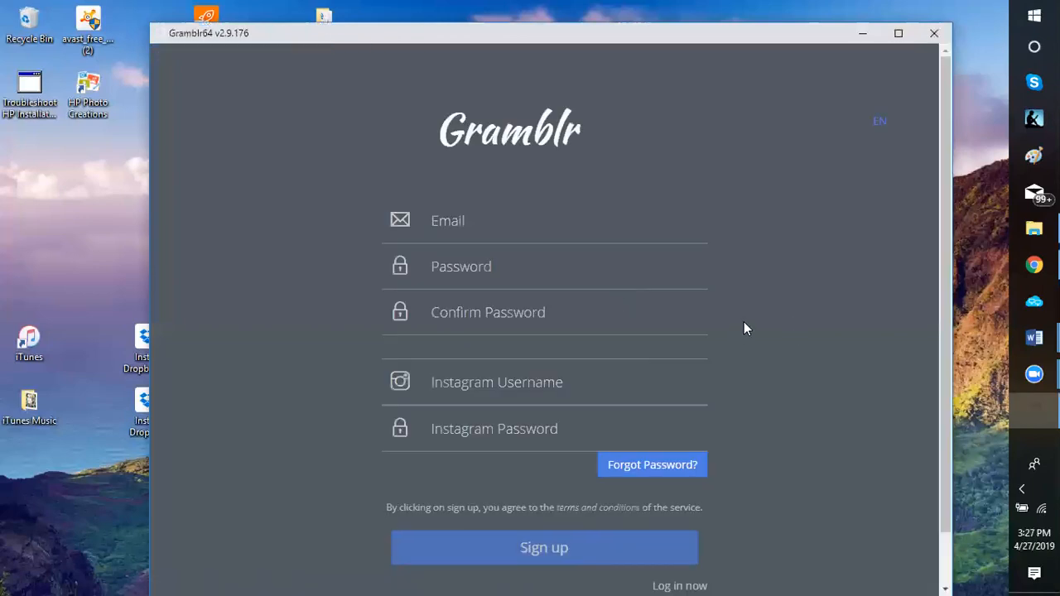
scroll(744, 323, "down", 2)
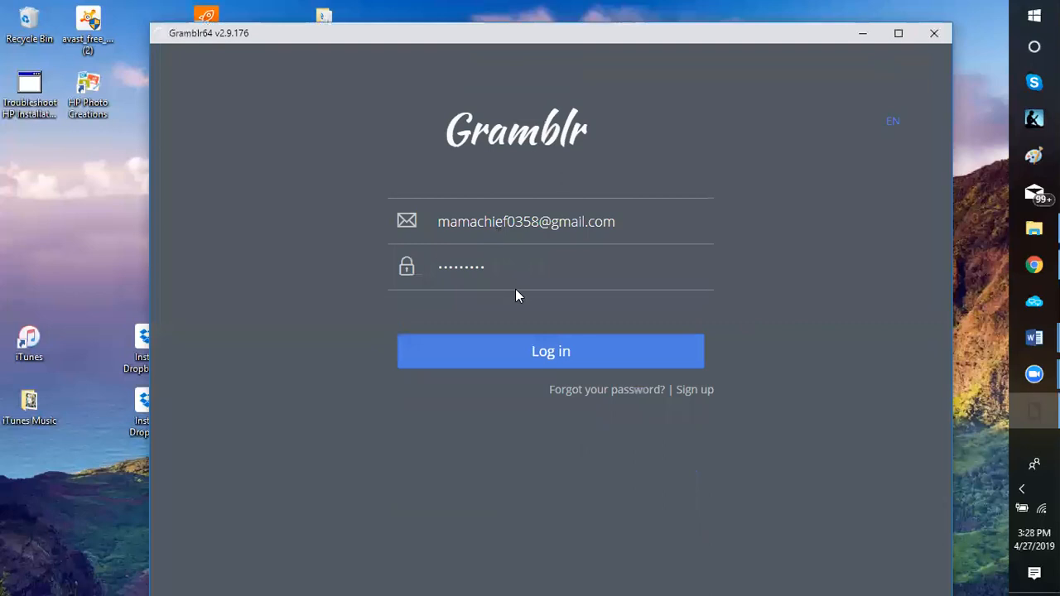
left_click(558, 356)
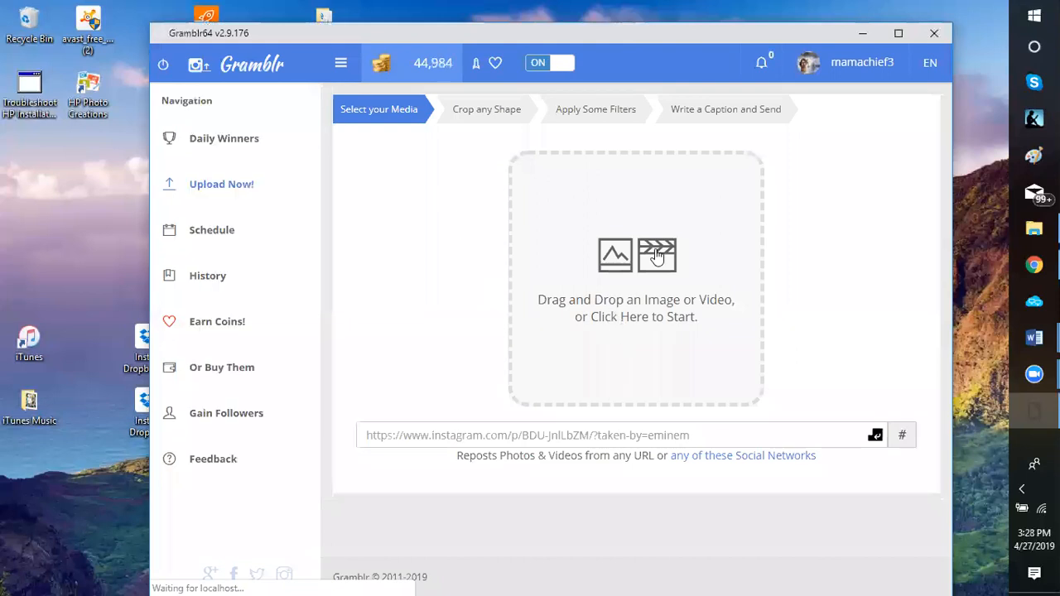
Load the Shop with MamaChief business card image from the logos folder, saving it uncropped and unfiltered, and continue to the upload details
left_click(613, 293)
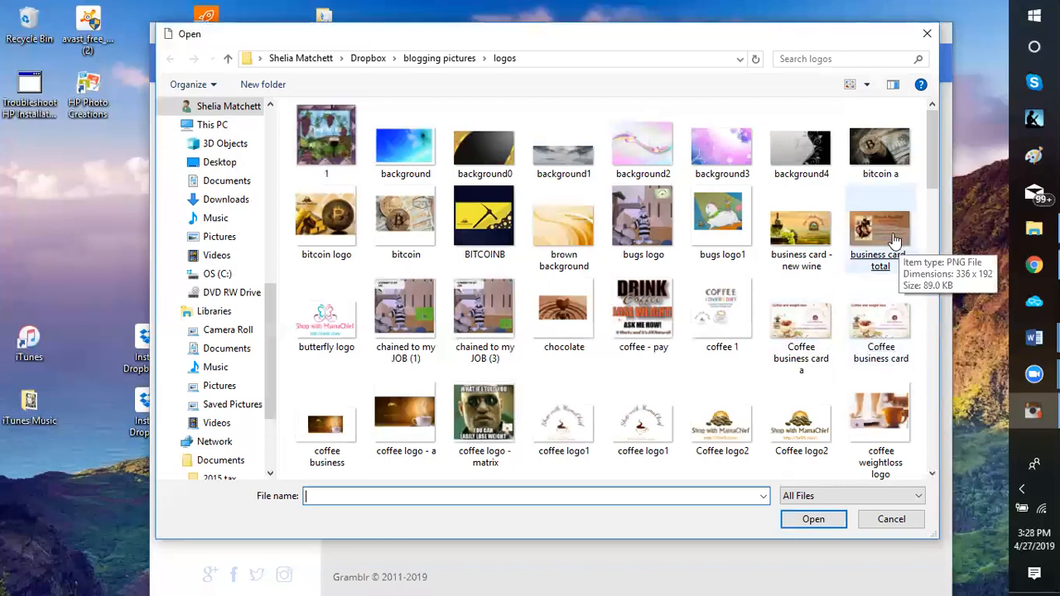
double_click(501, 311)
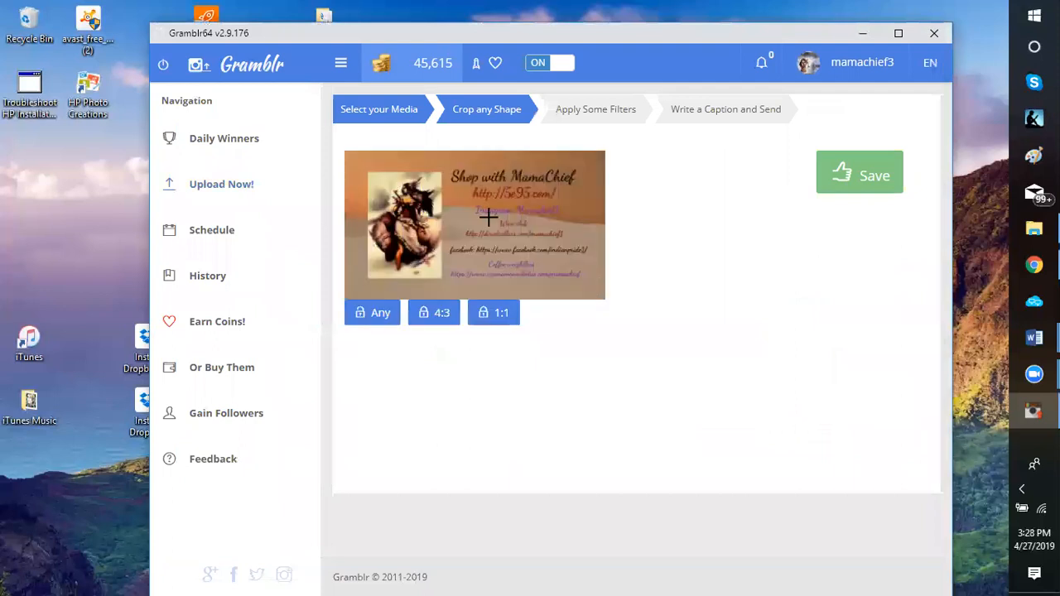
left_click(873, 192)
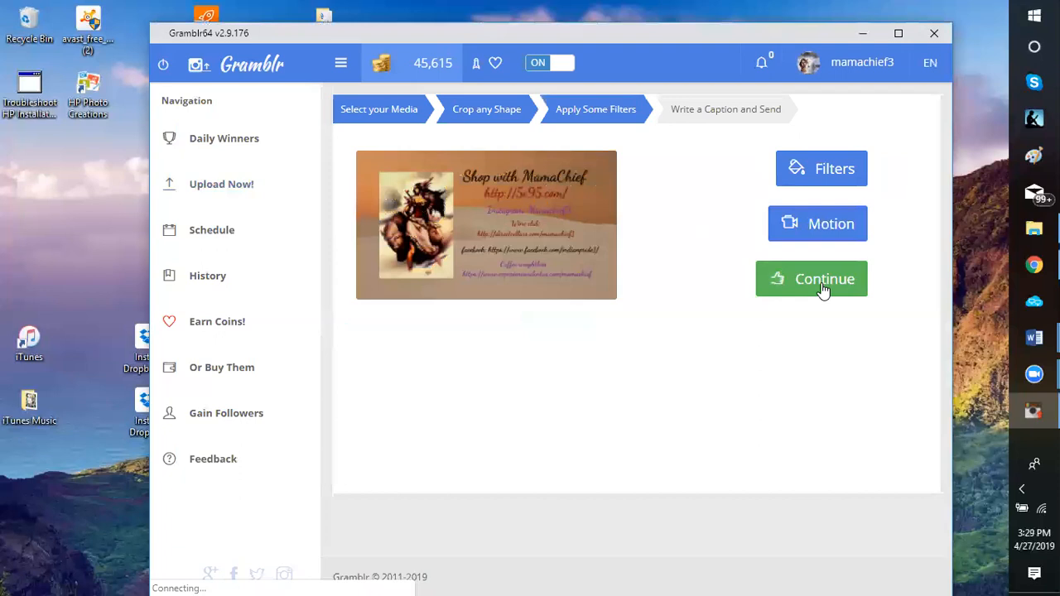
left_click(822, 290)
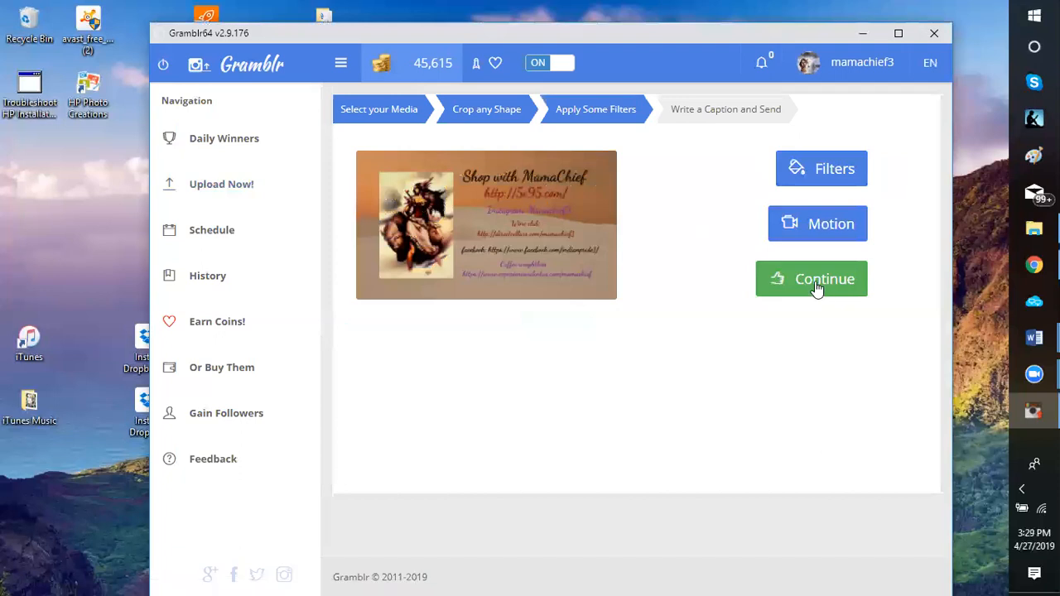
left_click(816, 280)
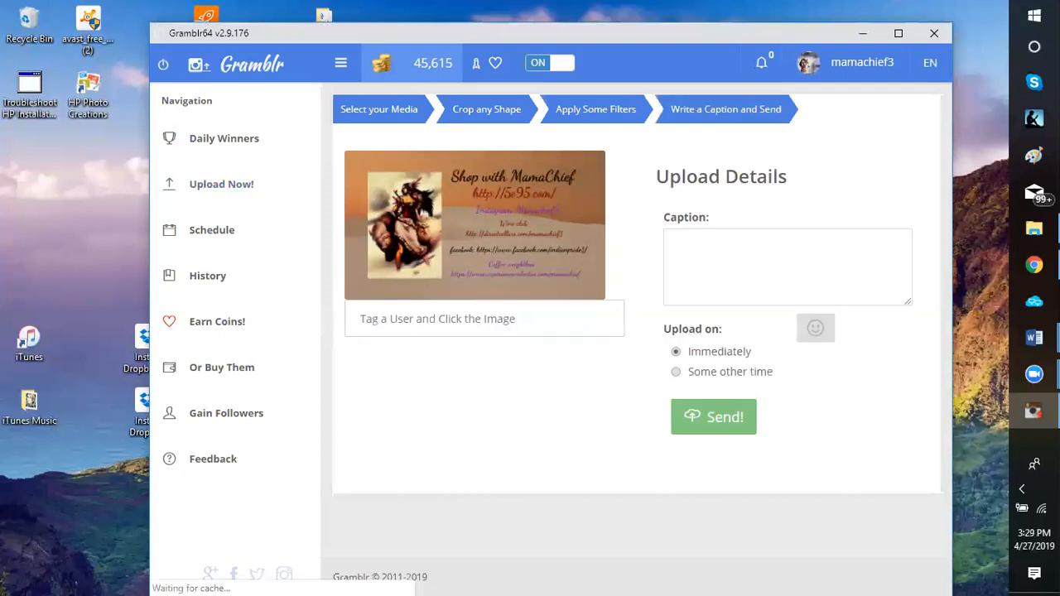
Copy the "Mom, what have you done for her lately?" ad from the Word ad copy and paste it as the Gramblr caption
left_click(1034, 338)
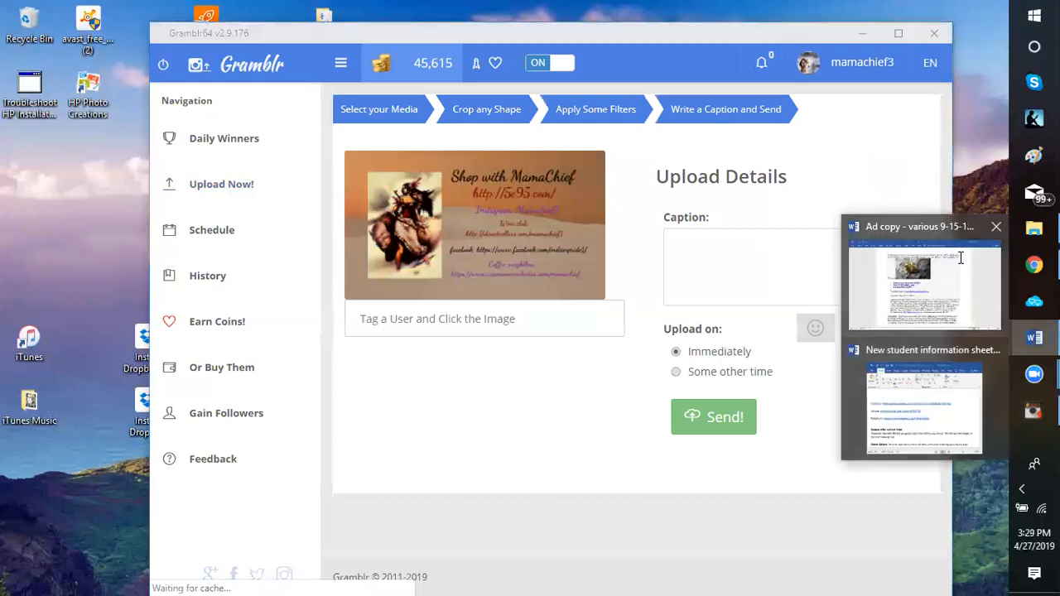
left_click(924, 282)
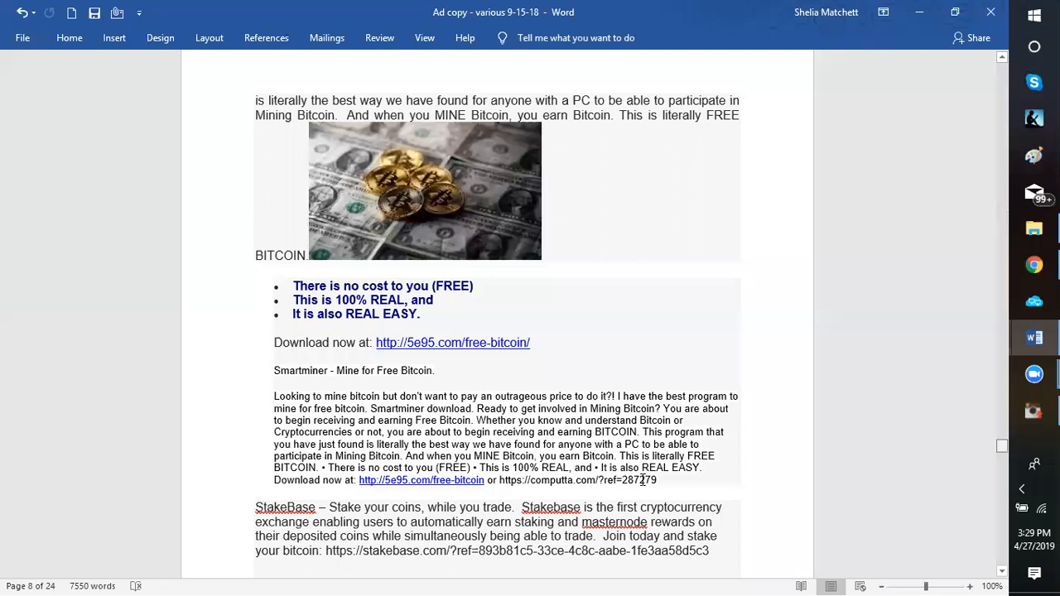
scroll(643, 480, "down", 20)
scroll(638, 475, "up", 4)
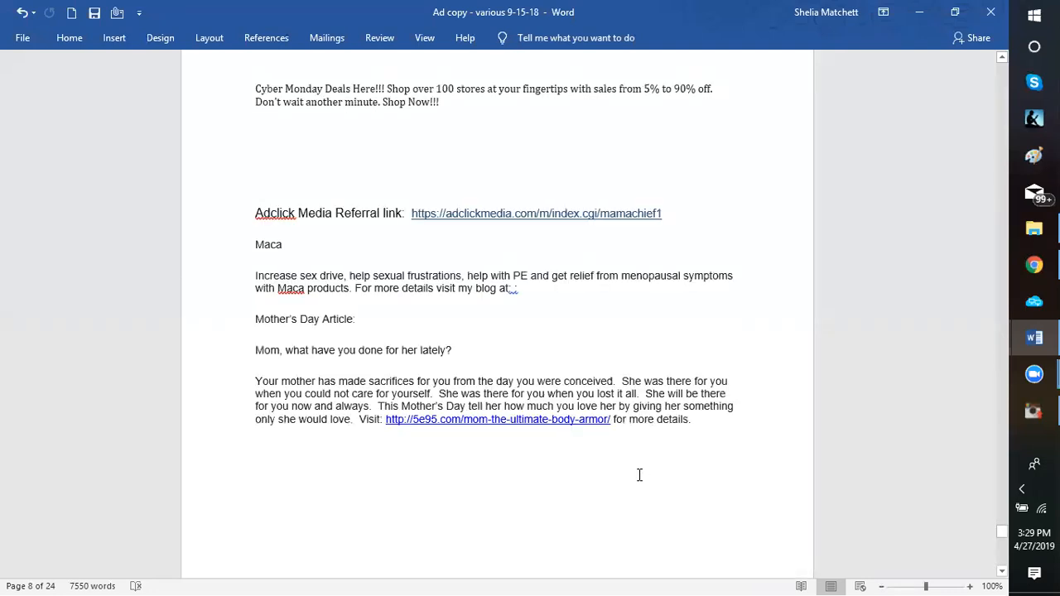
scroll(627, 473, "up", 1)
left_click_drag(626, 476, 676, 272)
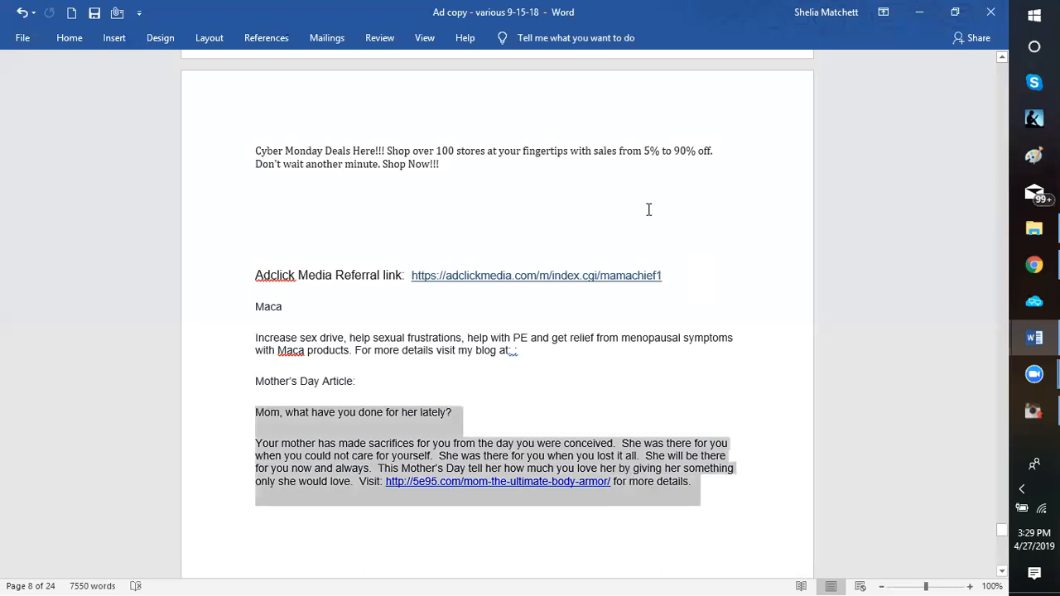
right_click(657, 275)
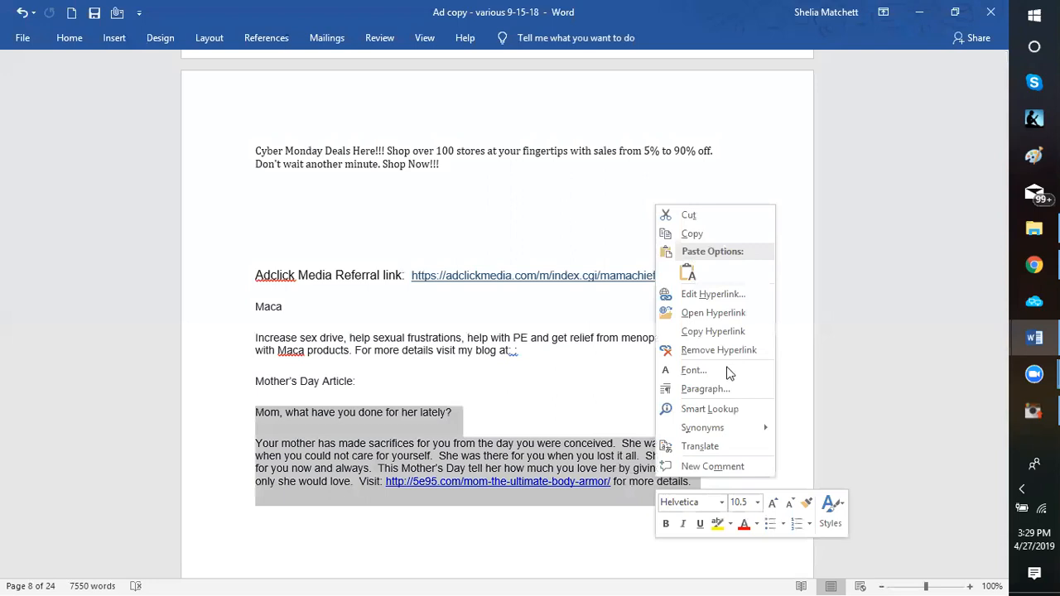
key("Escape")
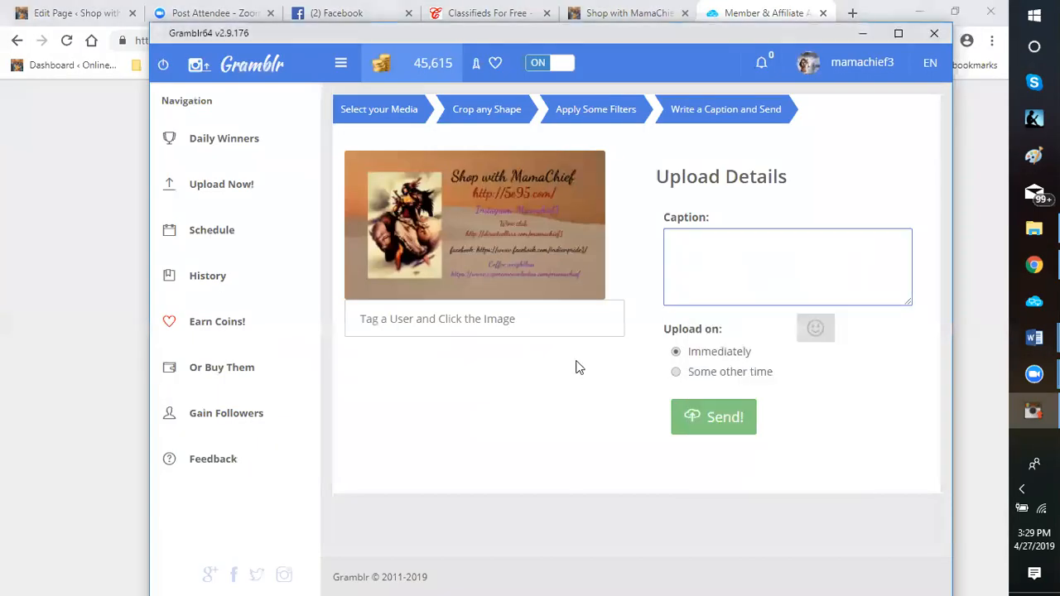
key("ctrl+v")
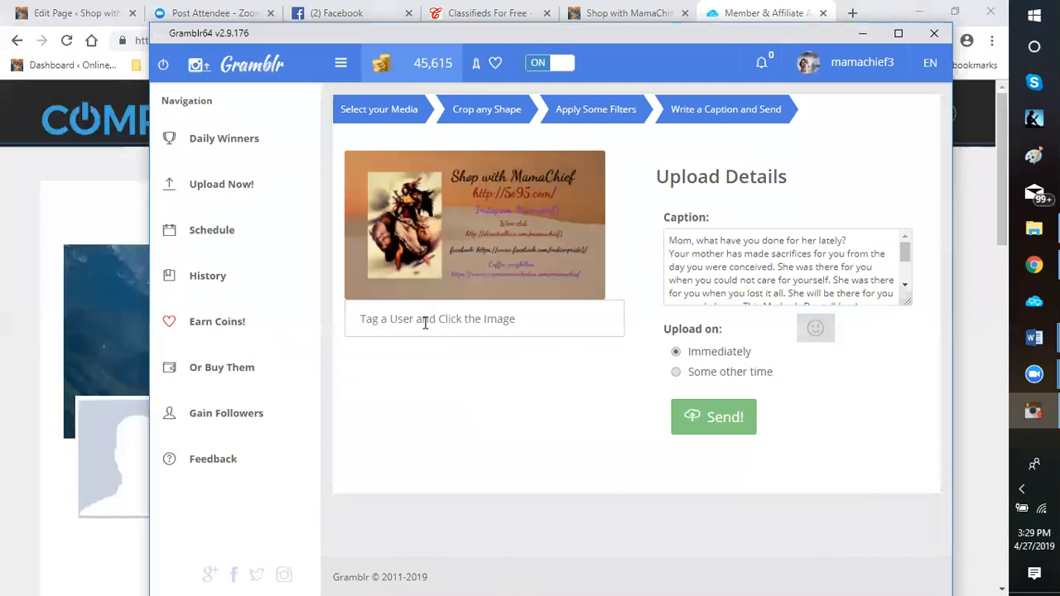
Enter the hashtags "#mother'sday #mom #fashion #redwine" in the tagging field beneath the business card image
left_click(424, 322)
type("#mother'sday")
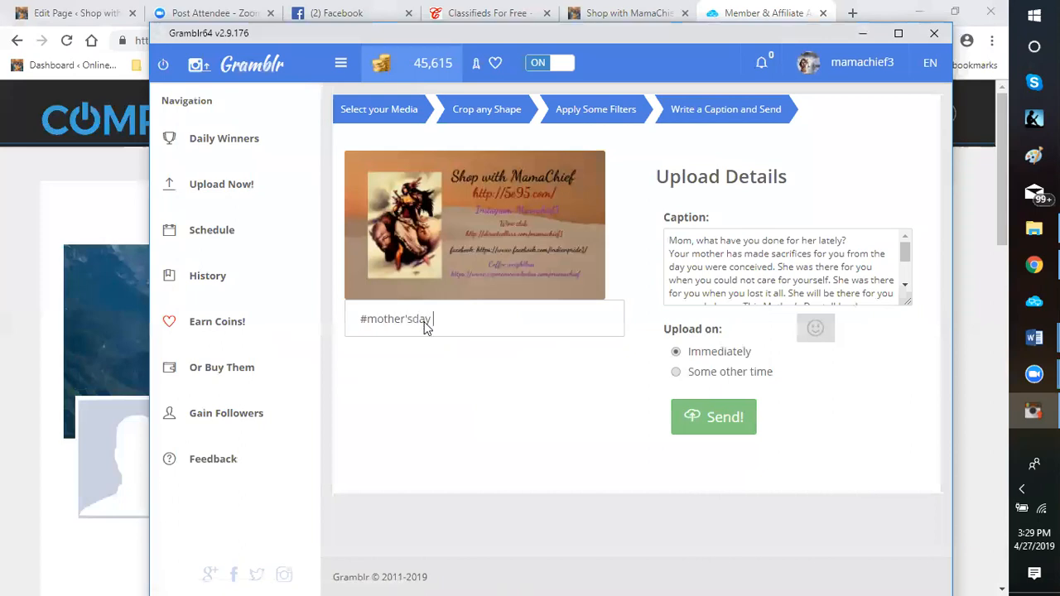
type(" #mom")
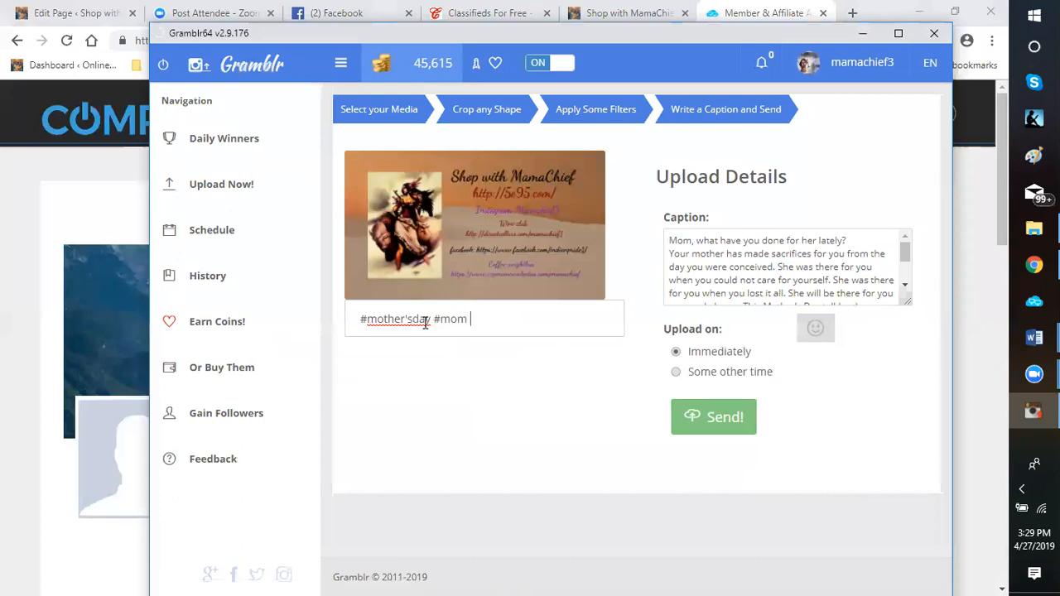
type(" #fAHIU")
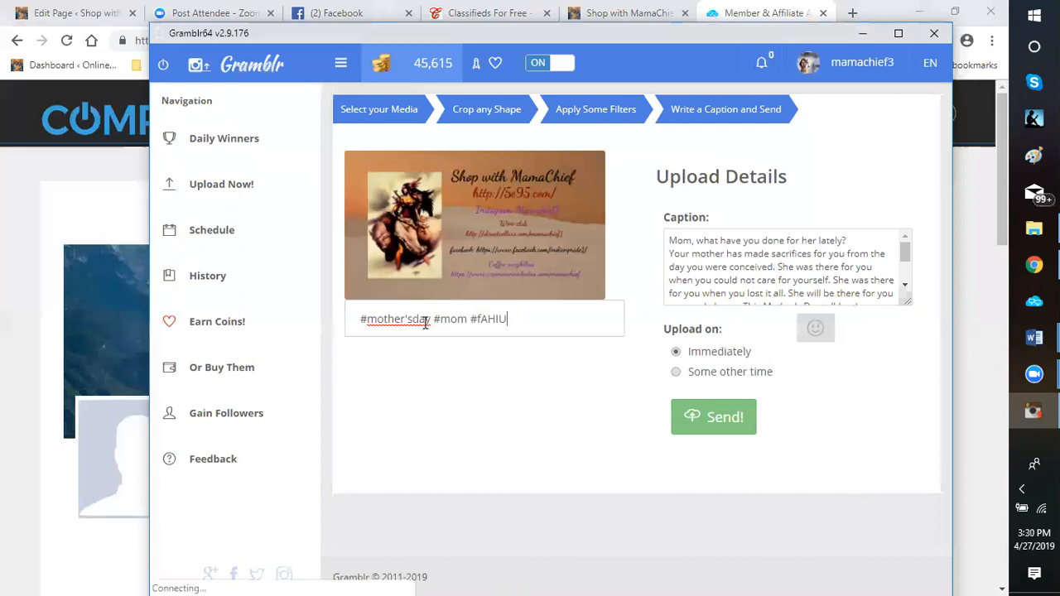
key("BackSpace")
key("BackSpace")
key("BackSpace")
type("a")
type("sh")
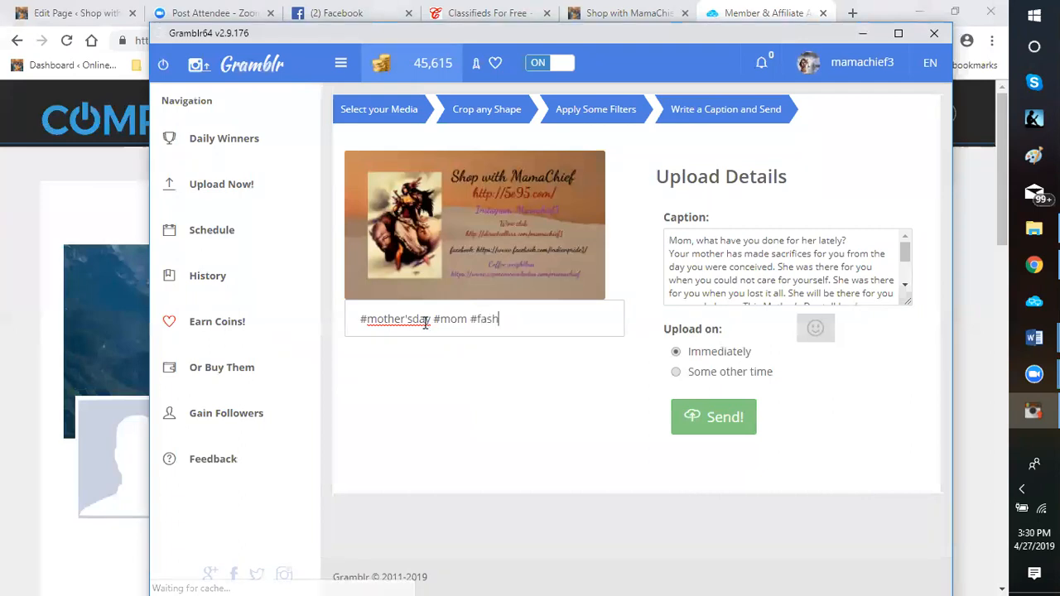
type("ion #redwine")
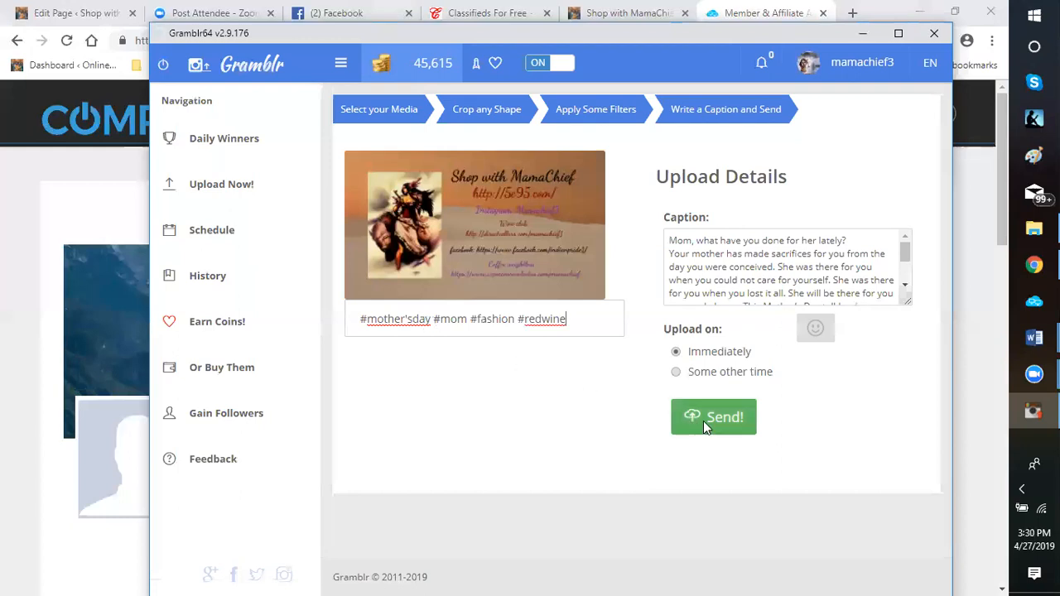
Send the post for immediate upload and accept the offer to display it until it gets 60 free likes
left_click(711, 429)
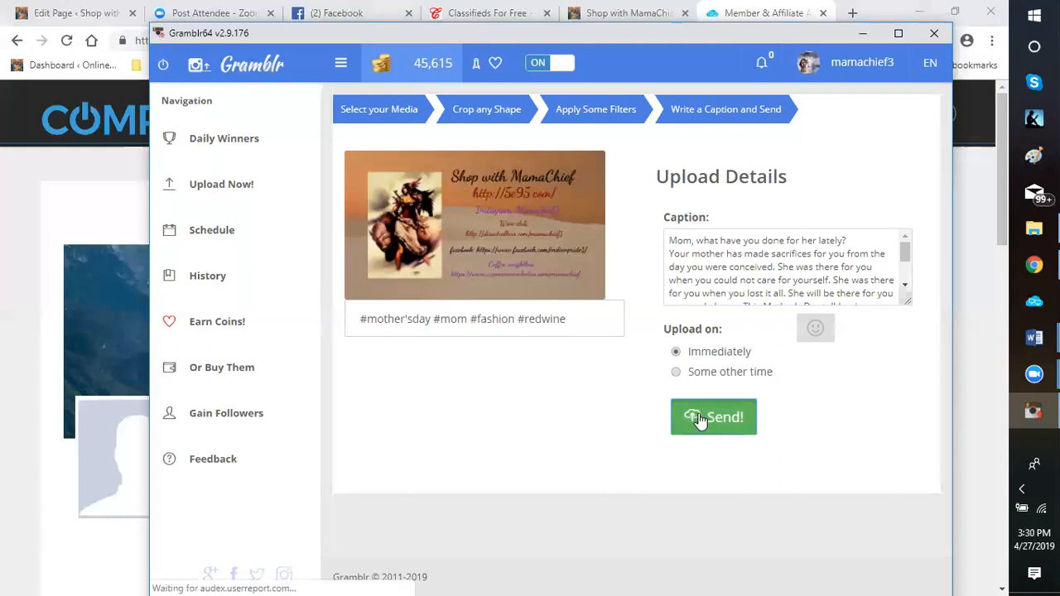
left_click(700, 417)
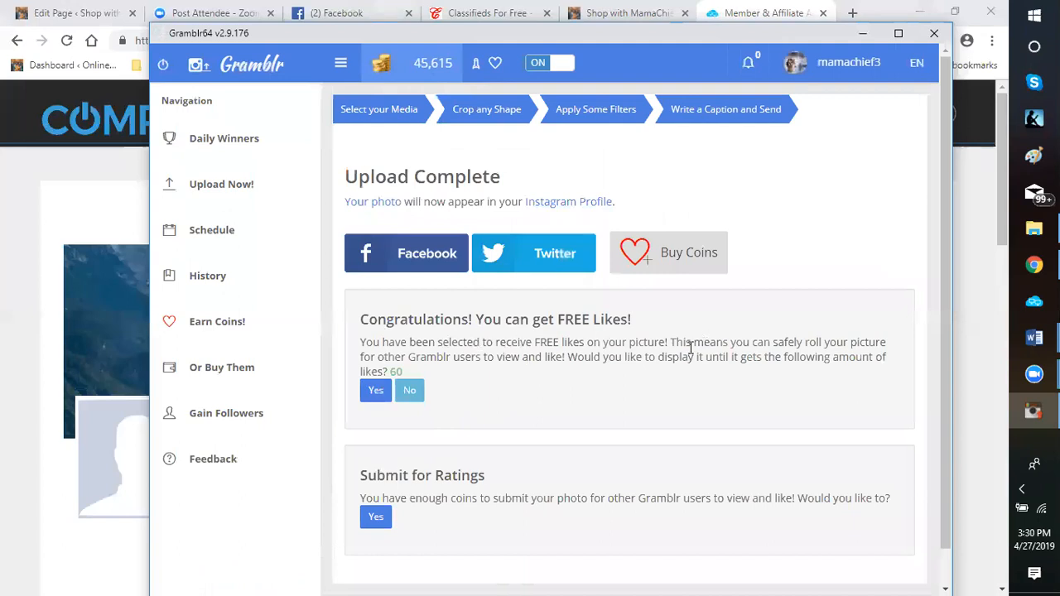
left_click(373, 400)
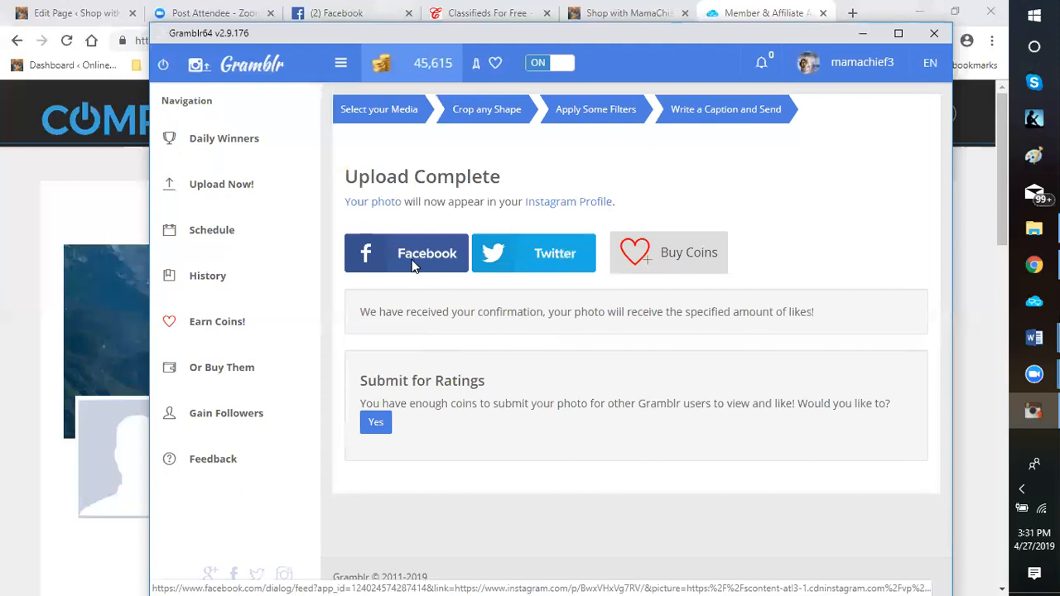
Share the uploaded post on Twitter, append "- Honor Your Mother on Mother's Day" to the link text, and log in to tweet it
left_click(539, 240)
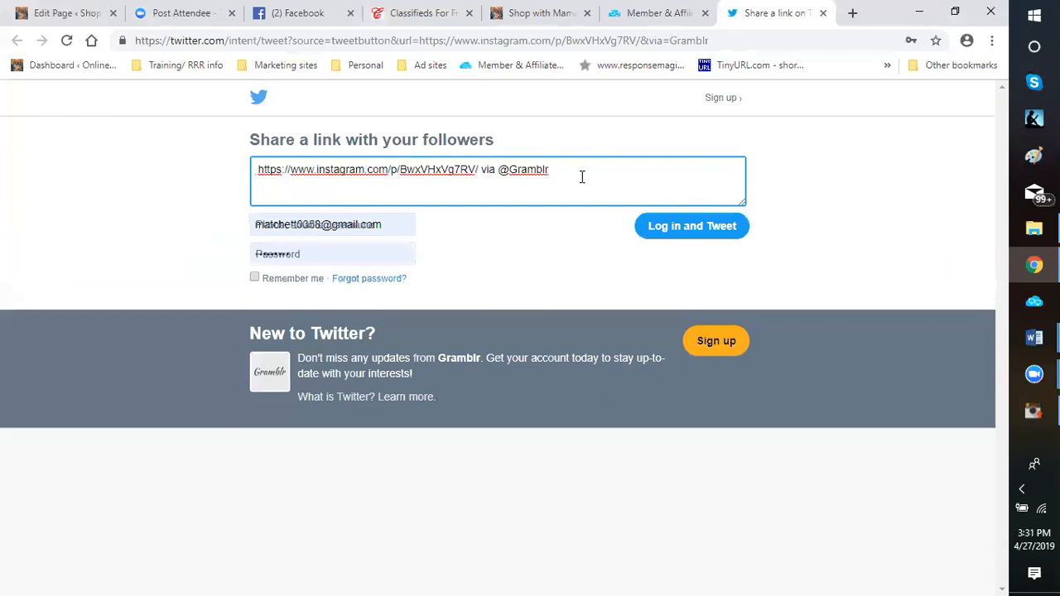
type("-")
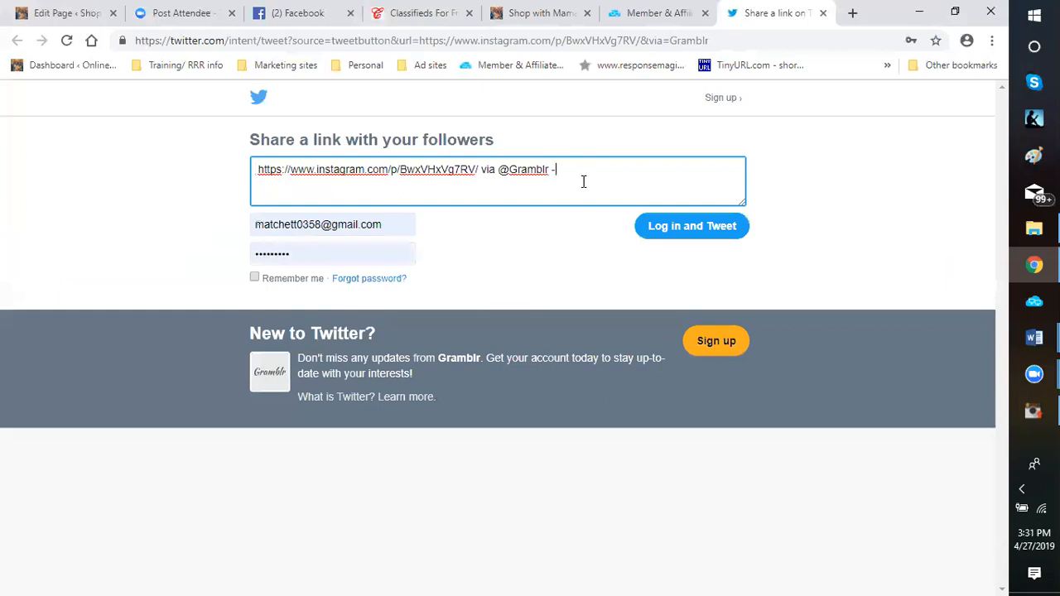
type(" Honor Your Mother on Mom")
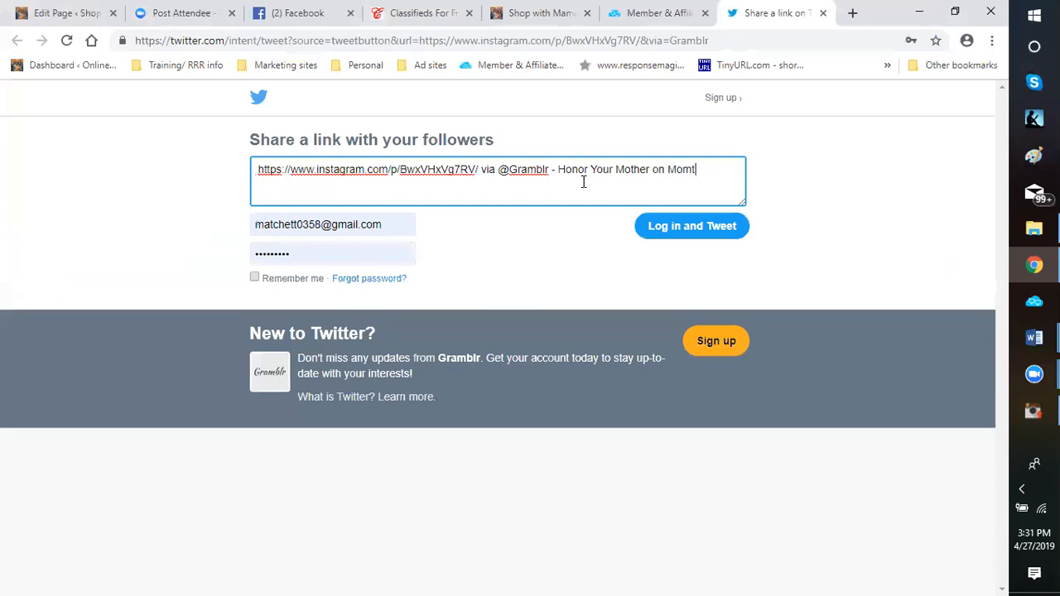
key("BackSpace")
type("ther's Day")
left_click(255, 279)
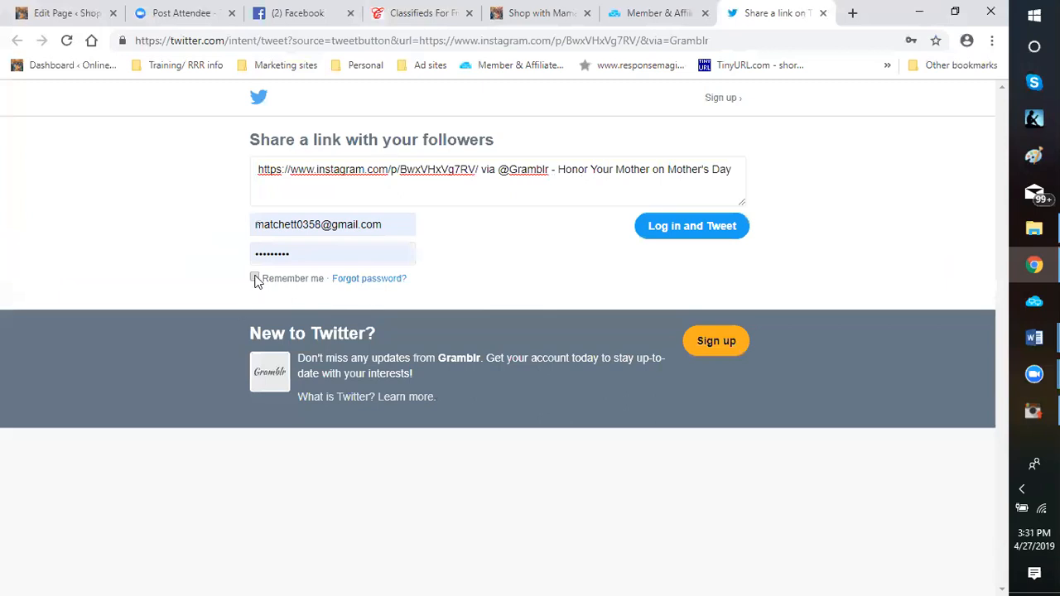
left_click(677, 232)
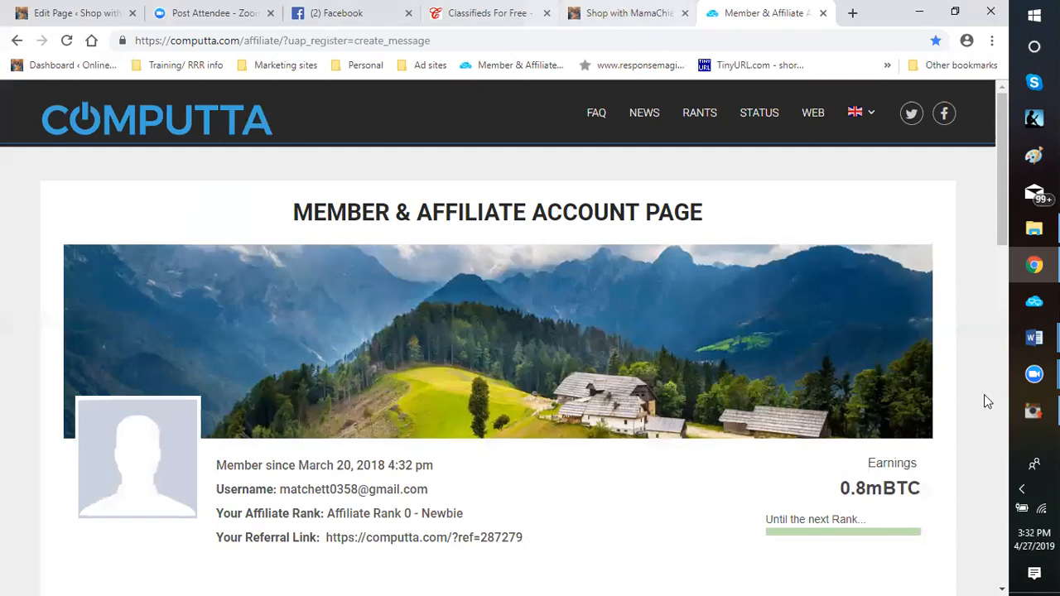
Bring Gramblr back to the upload confirmation, minimize it and dismiss the Instagram like notifications over the Computta page
left_click(1033, 411)
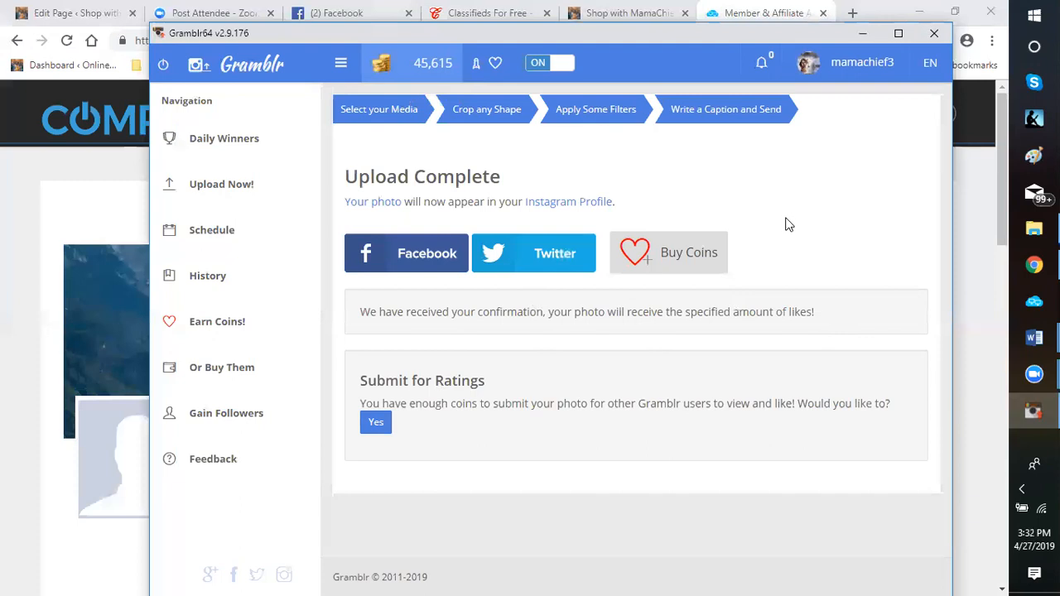
left_click(864, 35)
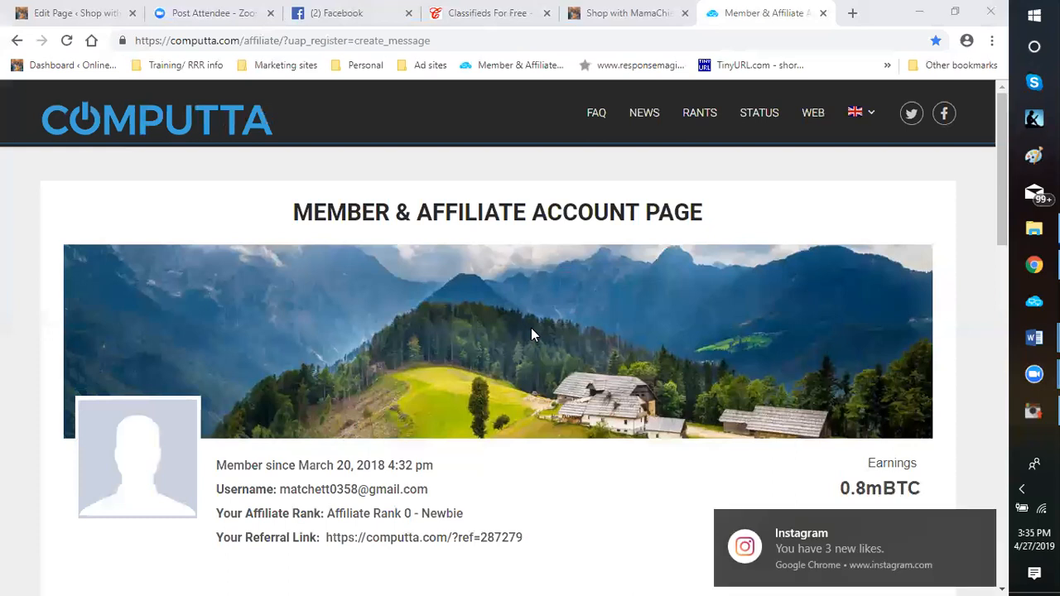
left_click(973, 528)
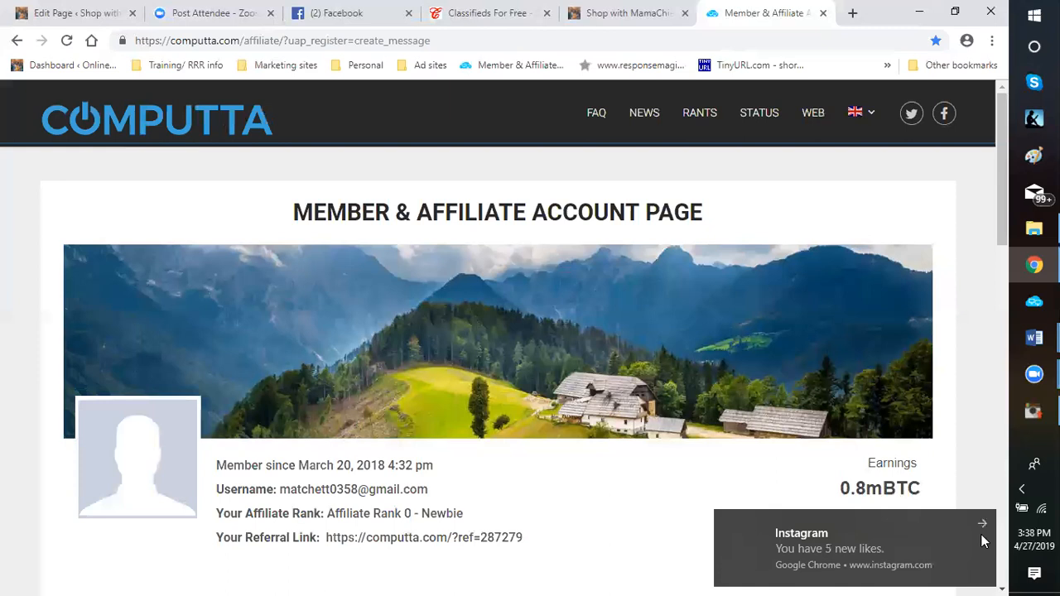
left_click(982, 525)
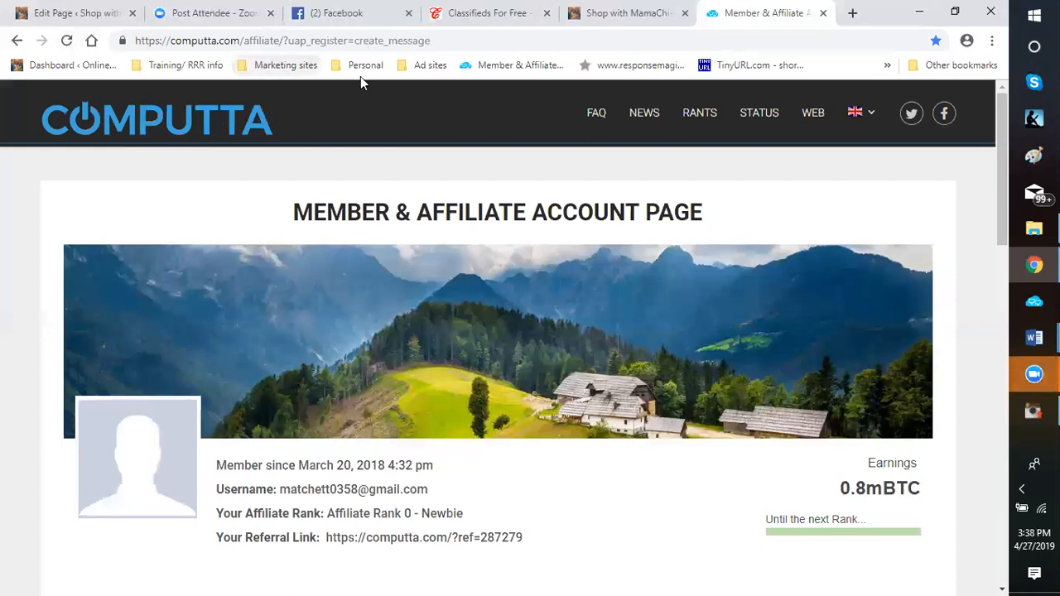
Examine the affiliate and offer sites stored in the Marketing sites bookmark folder, and close the list
left_click(287, 70)
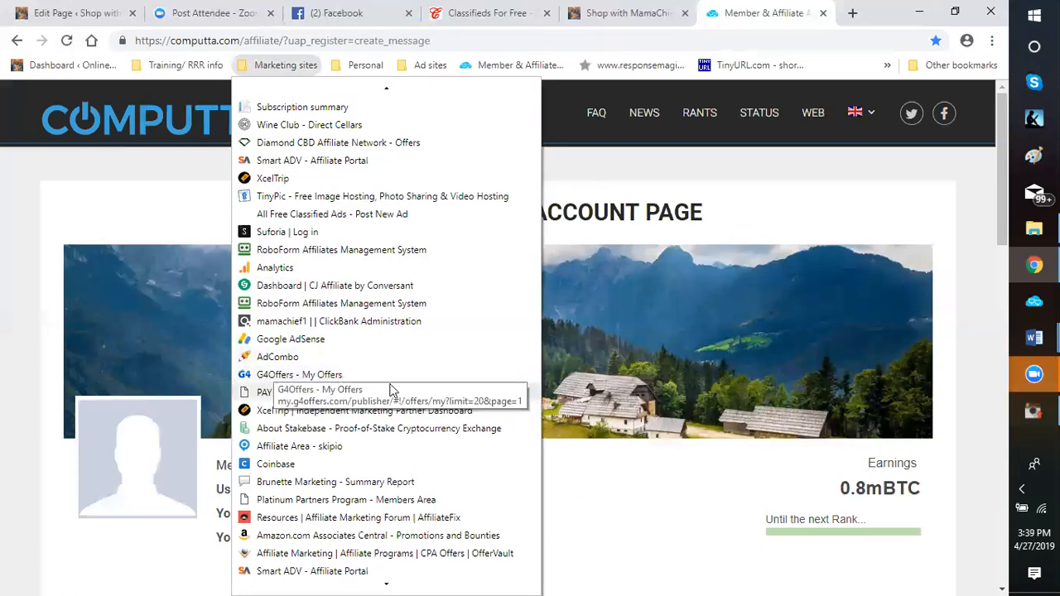
scroll(388, 391, "down", 2)
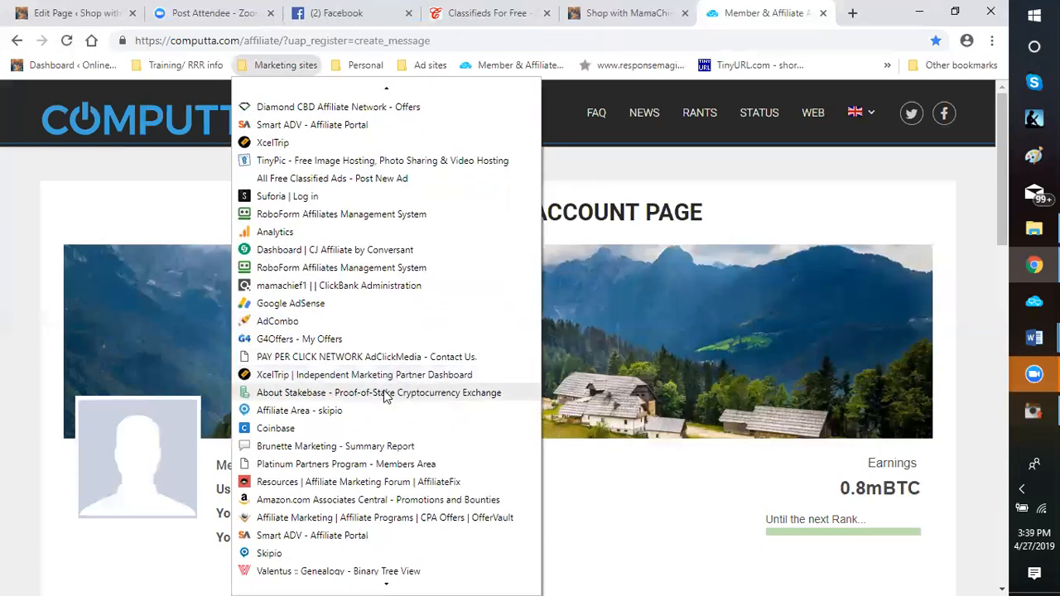
scroll(385, 396, "down", 1)
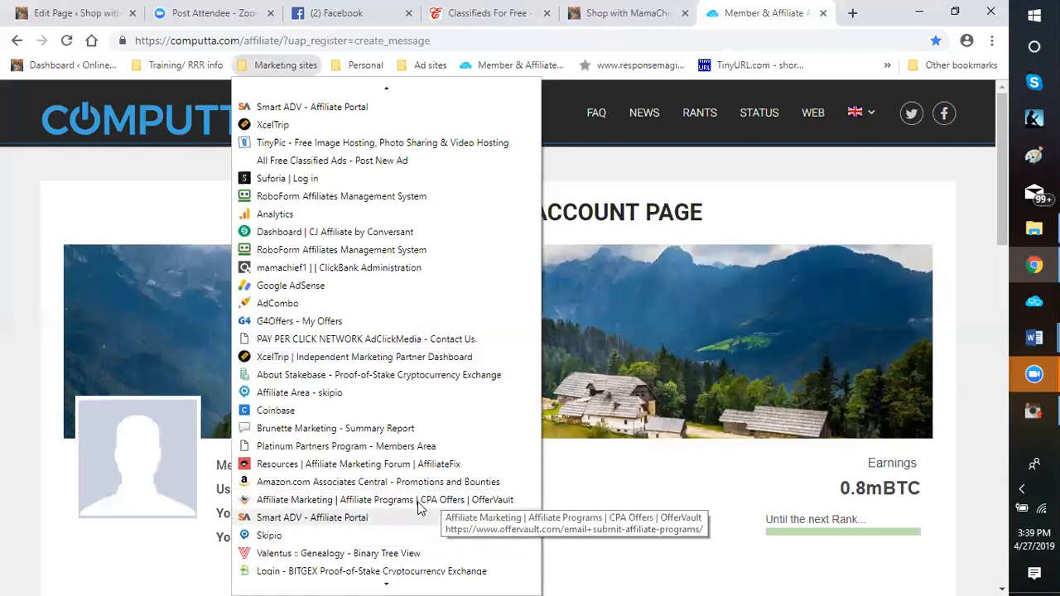
scroll(375, 415, "down", 3)
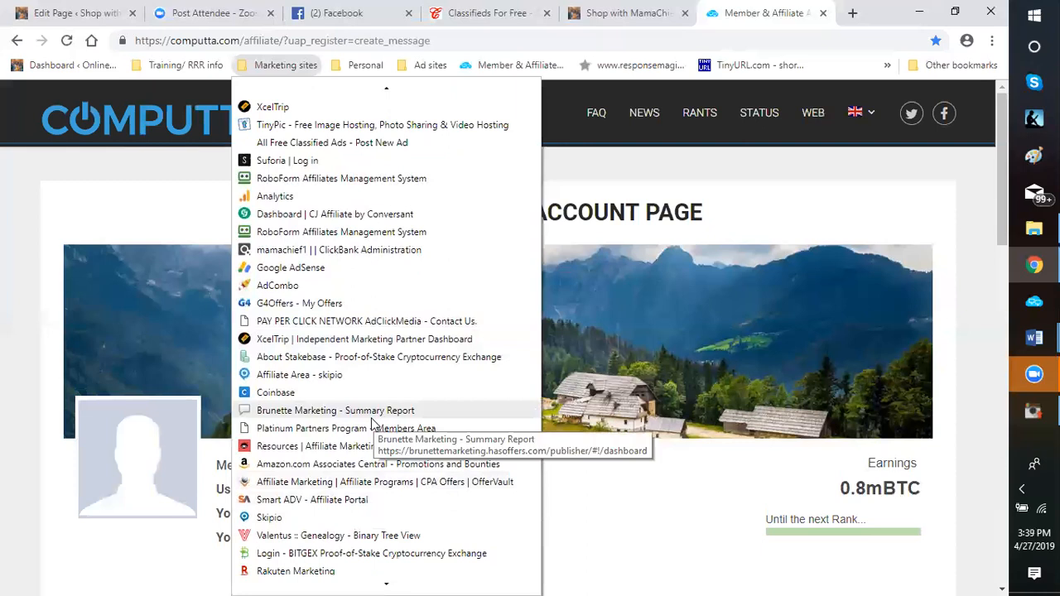
scroll(310, 462, "down", 1)
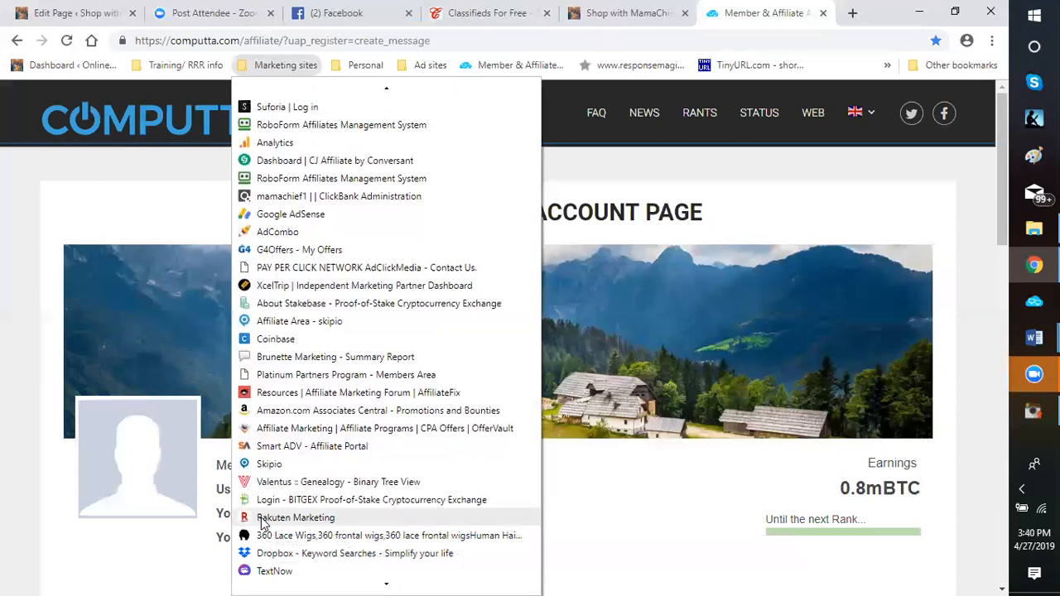
scroll(315, 478, "down", 1)
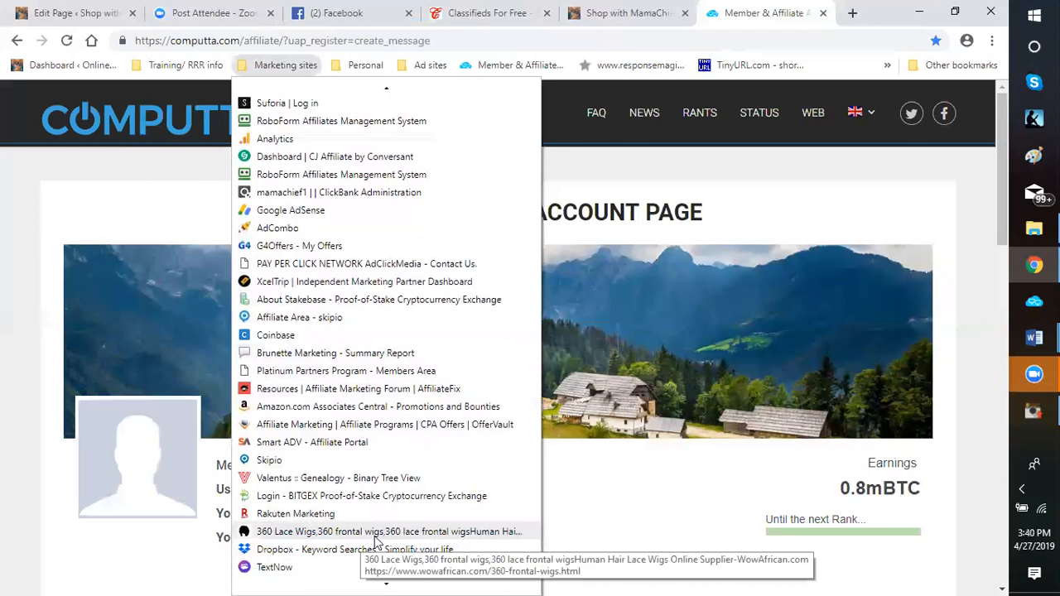
scroll(393, 291, "up", 1)
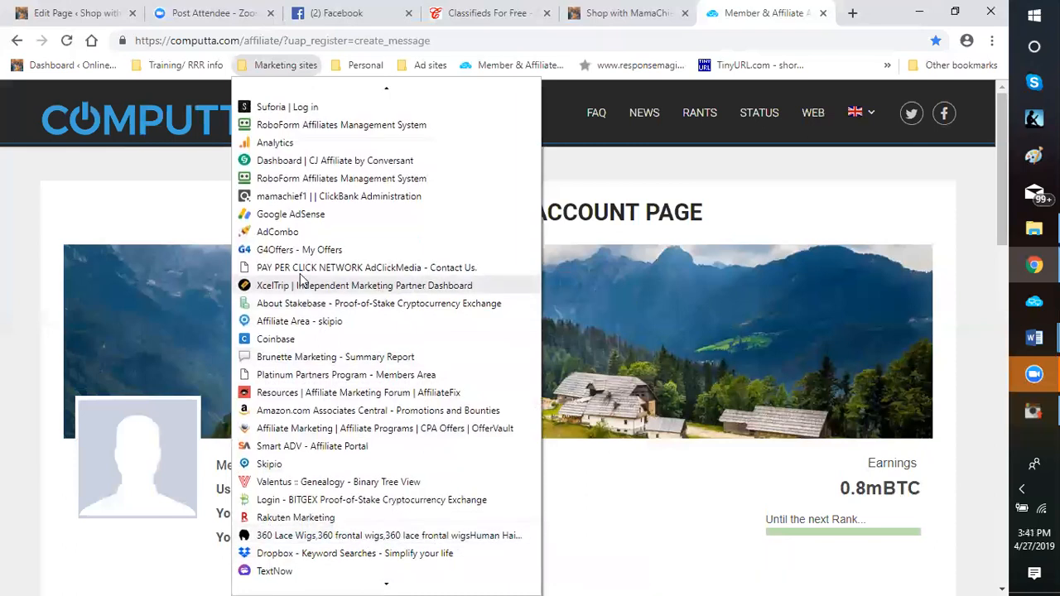
scroll(433, 255, "up", 5)
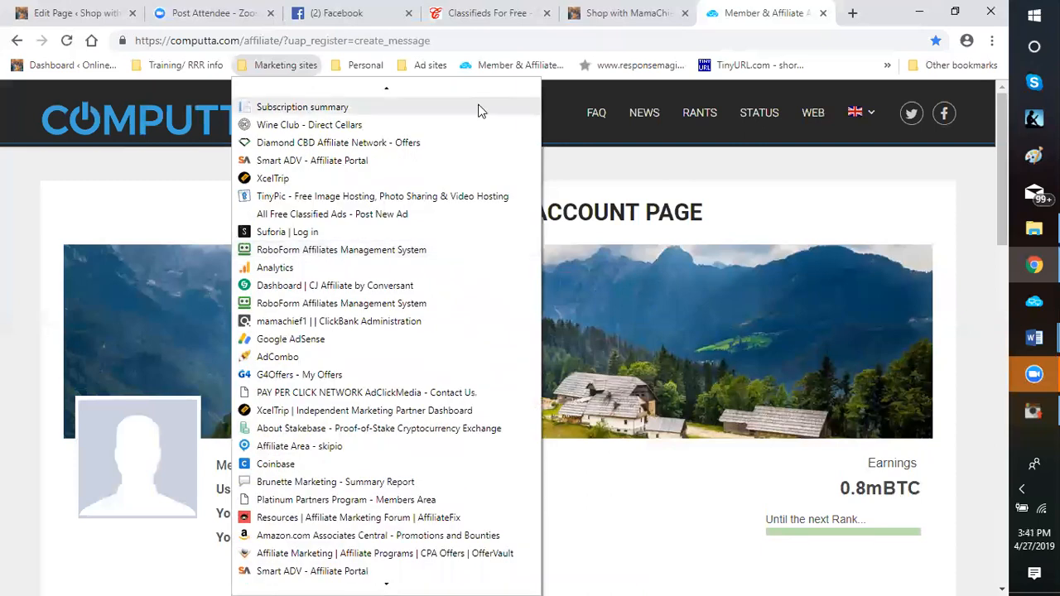
left_click(728, 174)
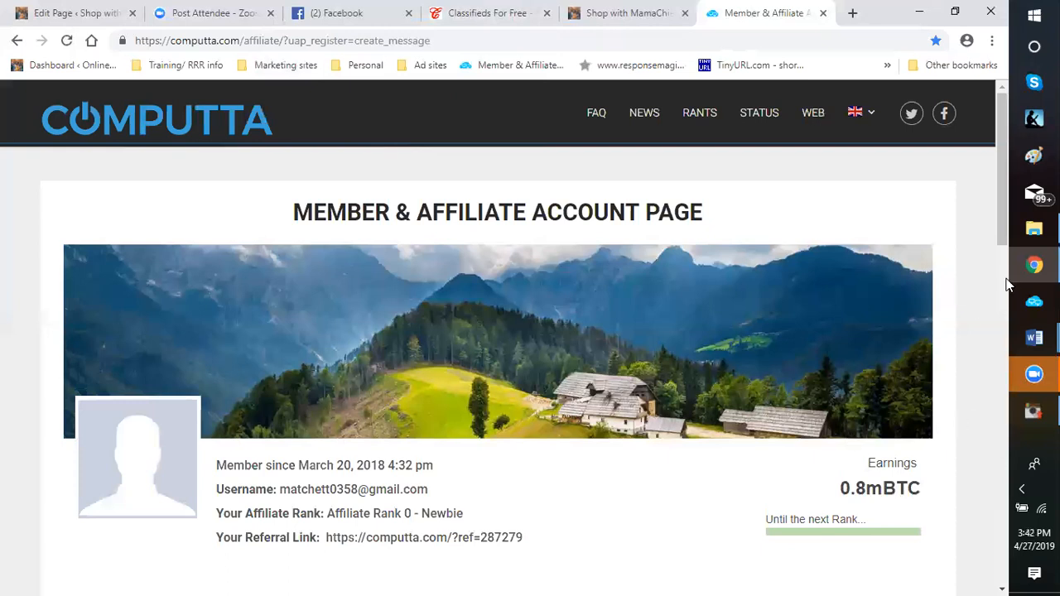
mouse_move(1035, 265)
mouse_move(1031, 396)
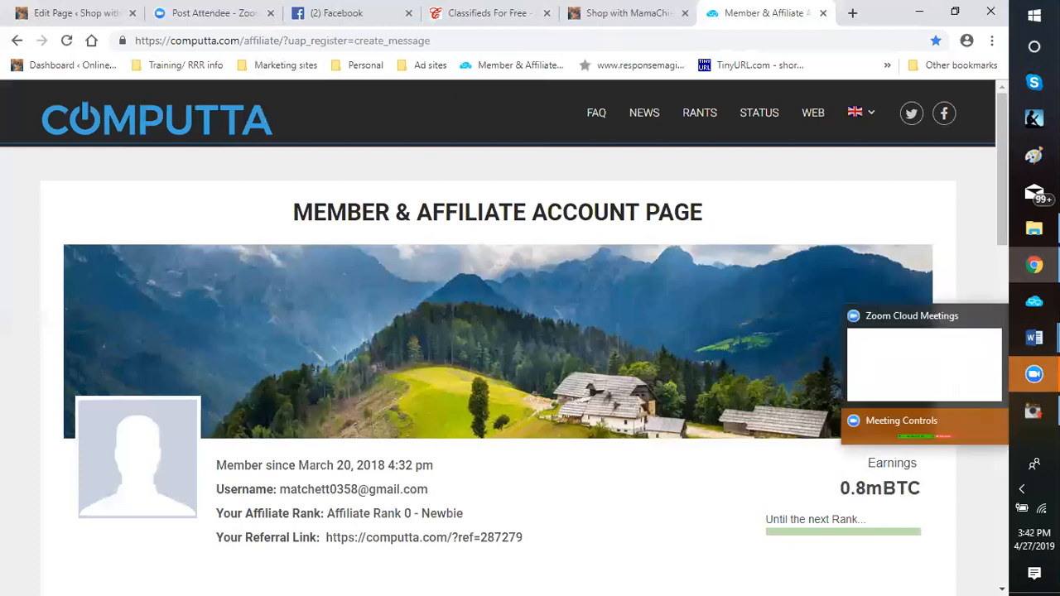